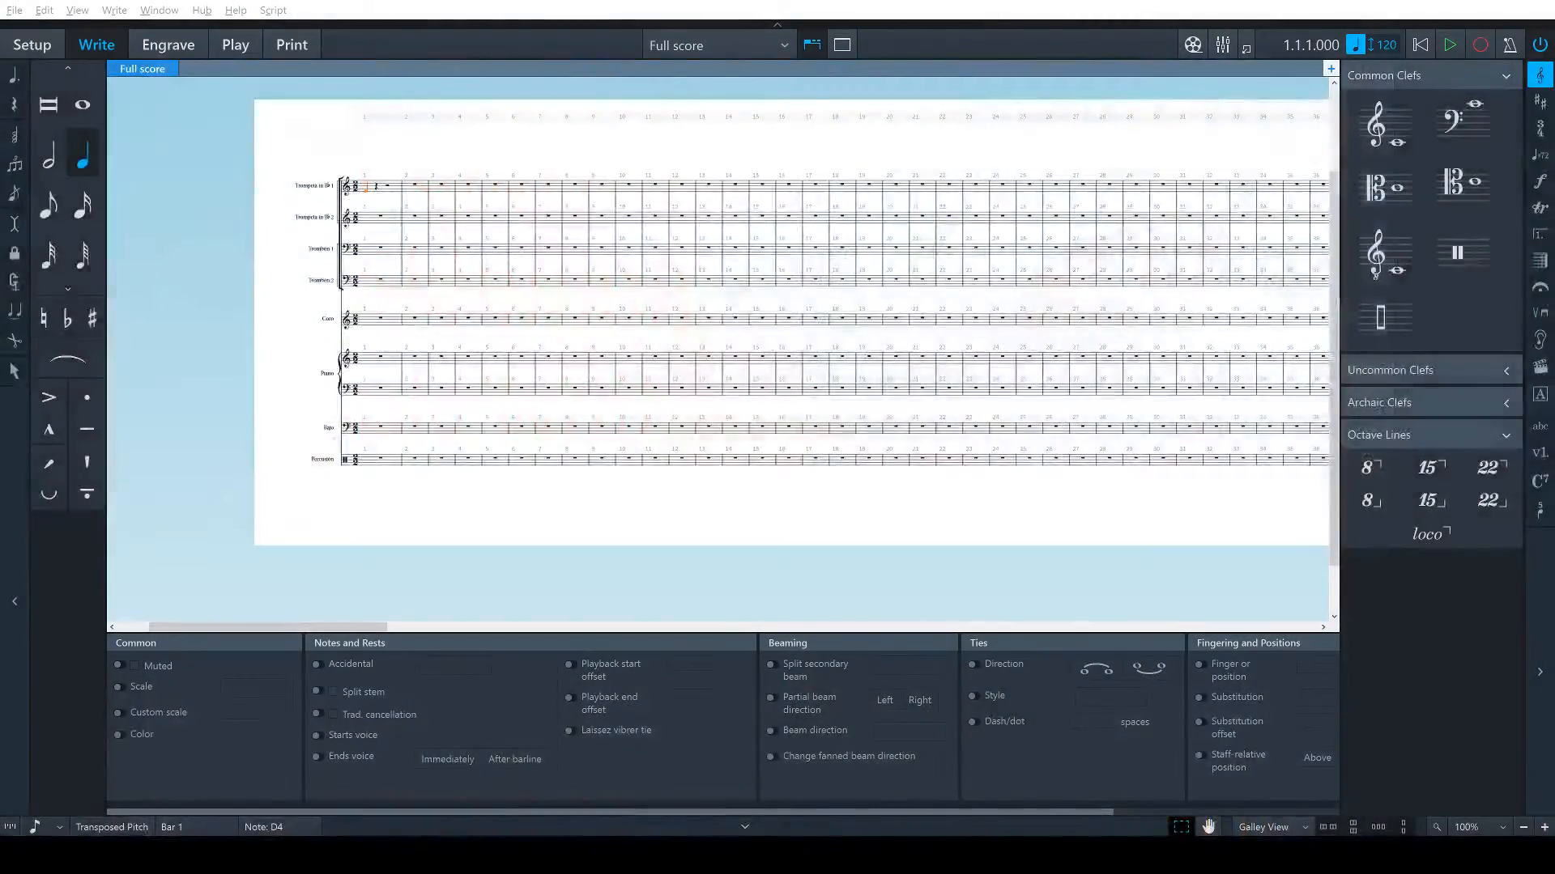
pyautogui.press('super+Down')
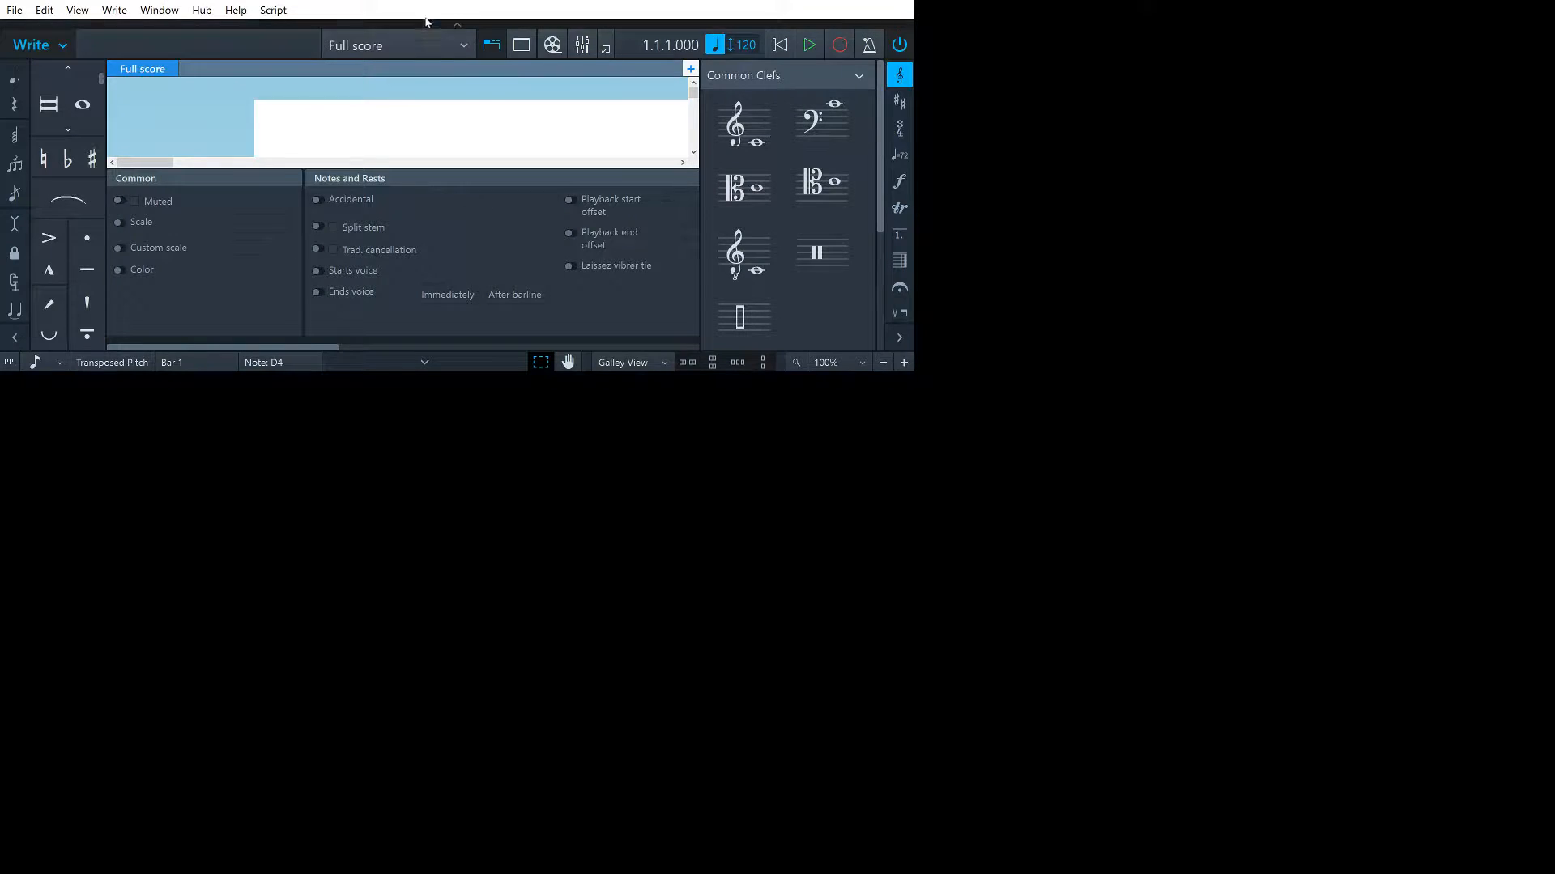
pyautogui.press('super+Up')
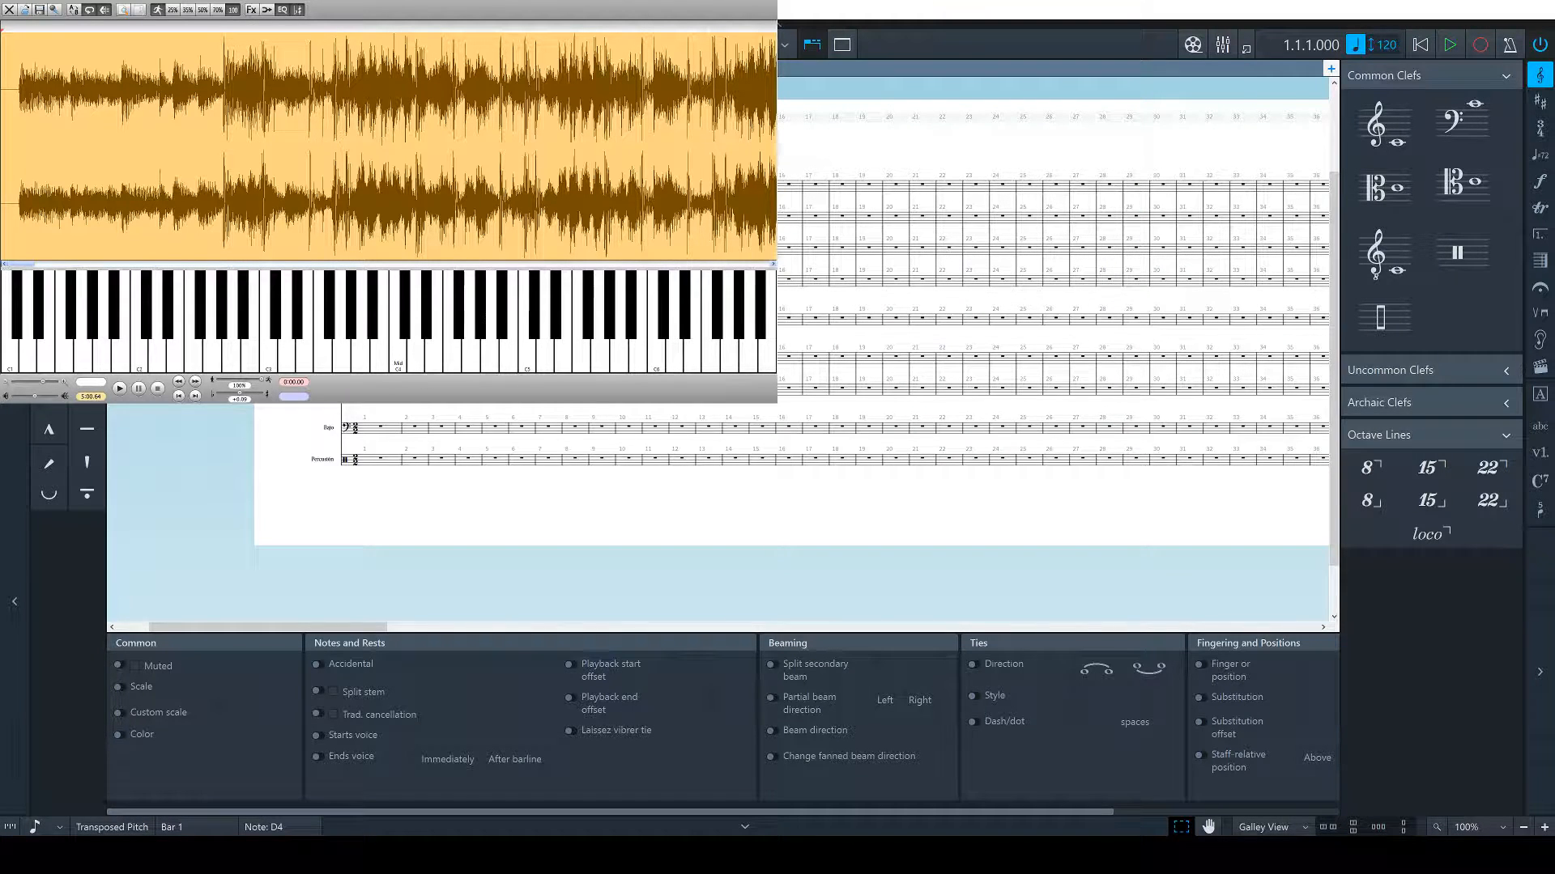
# Switch to the audio transcription program, play the recording from its beginning, place markers over the opening passage and pause playback
pyautogui.click(9, 93)
pyautogui.press('Return')
pyautogui.press('Return')
pyautogui.press('Return')
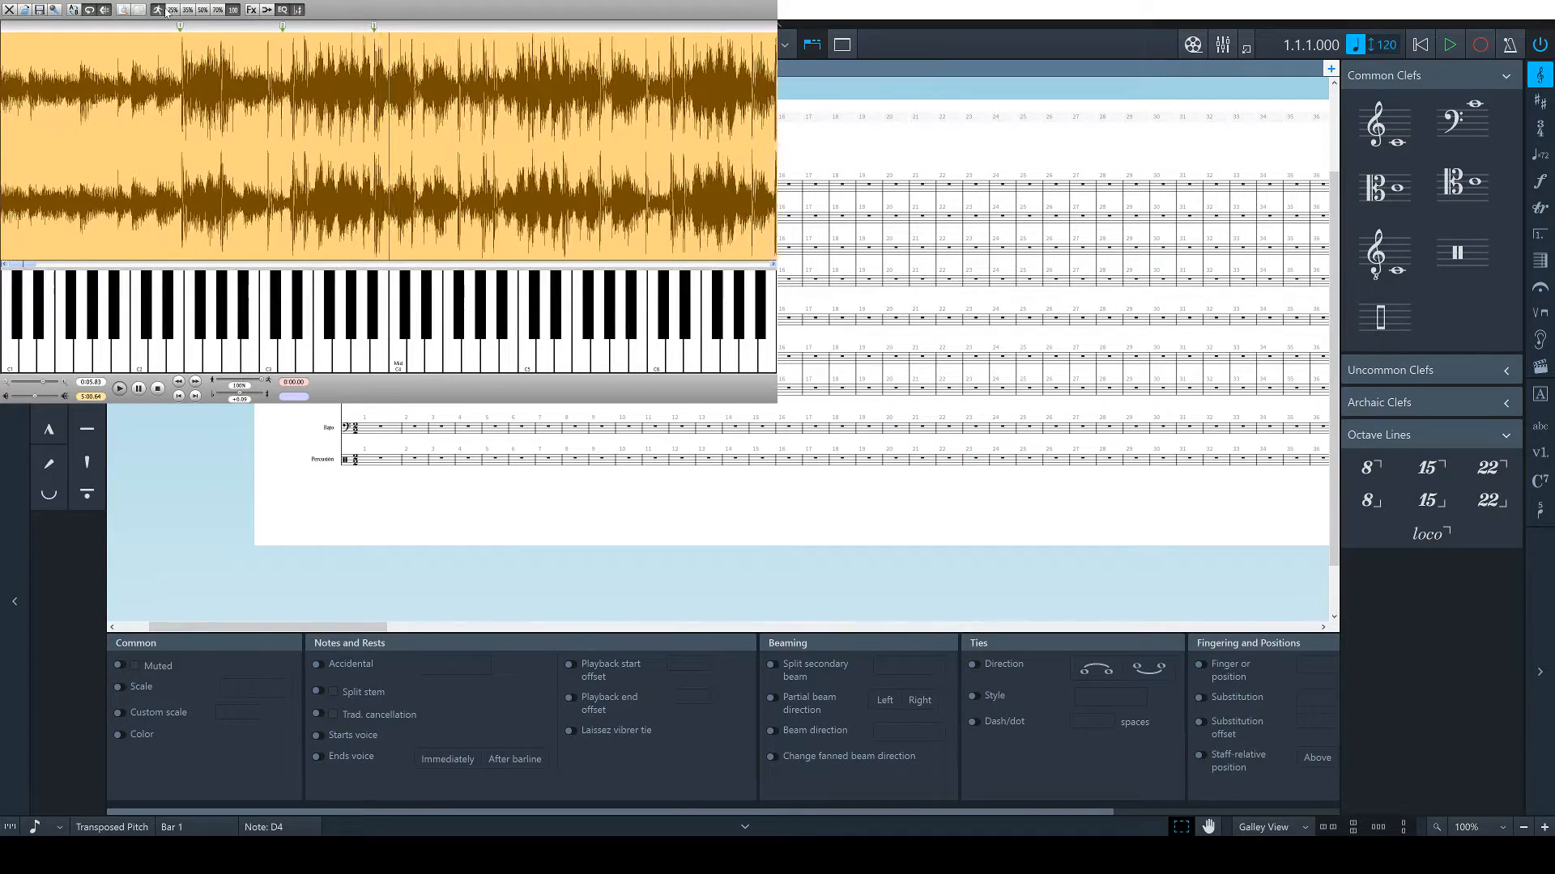
pyautogui.press('m')
pyautogui.press('space')
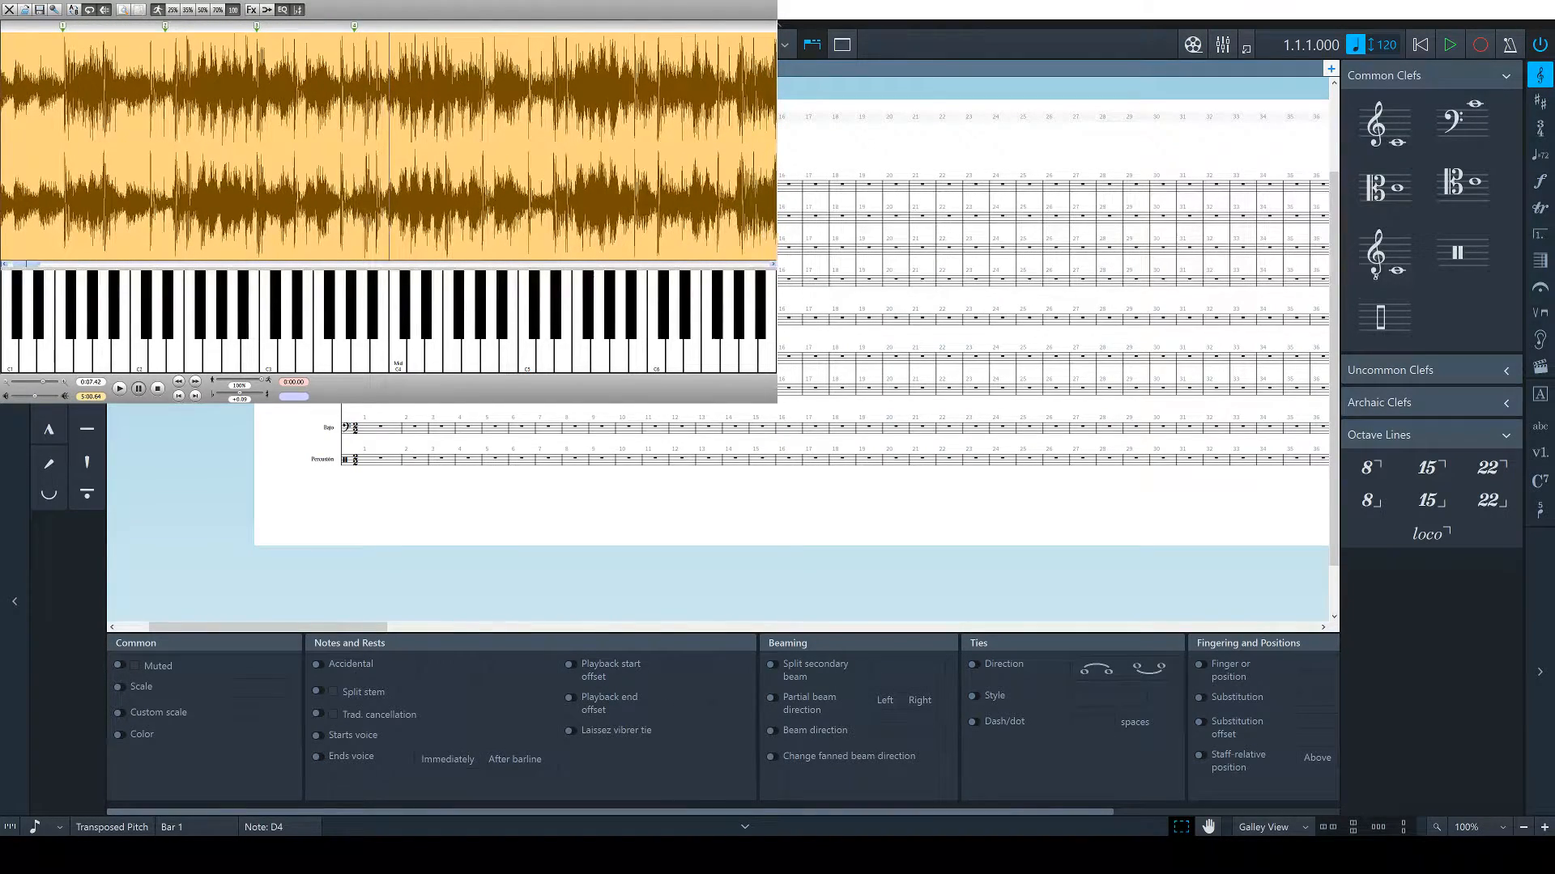
# Play the recording again from its start and add measure markers over the introduction
pyautogui.scroll(-1, 193, 106)
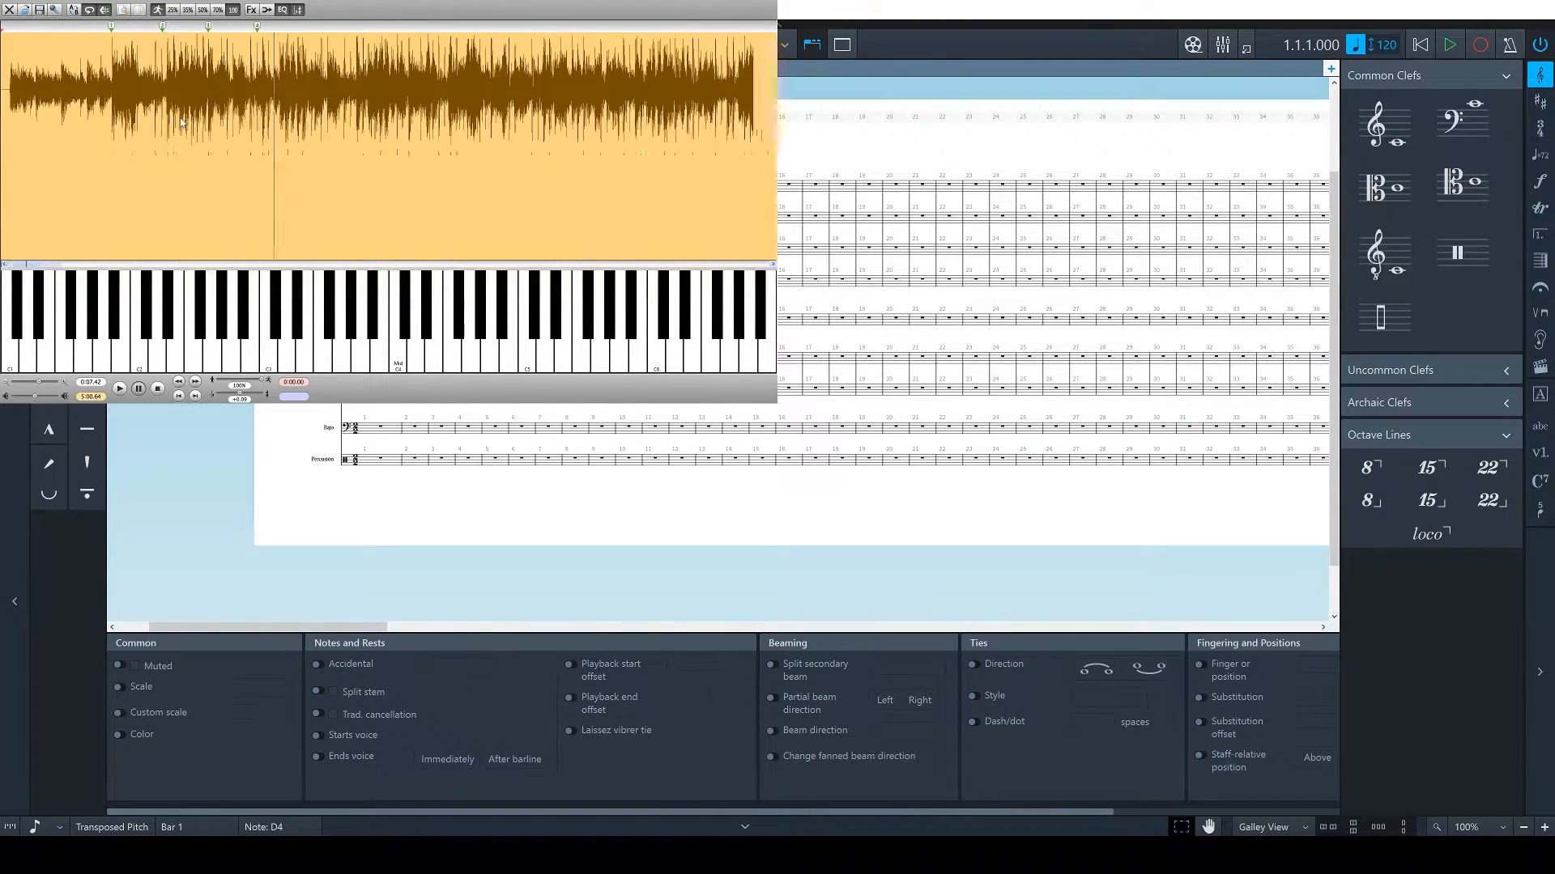
pyautogui.click(4, 74)
pyautogui.press('space')
pyautogui.press('m')
pyautogui.press('m')
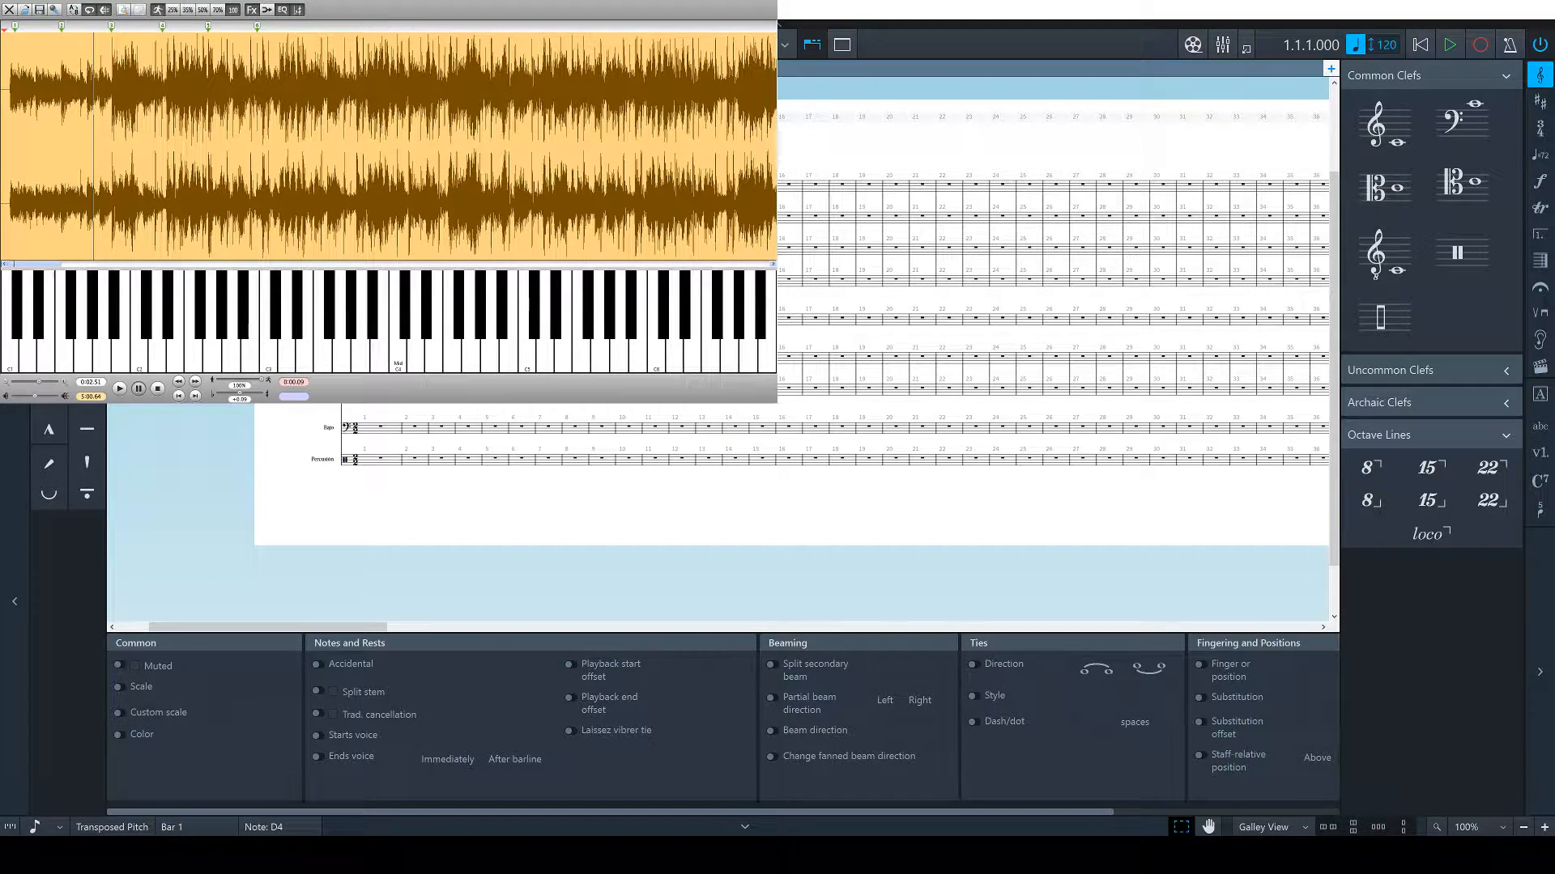
# Mark the measures through to the end of the recording during playback, setting the playback speed to 100%
pyautogui.click(155, 7)
pyautogui.click(10, 81)
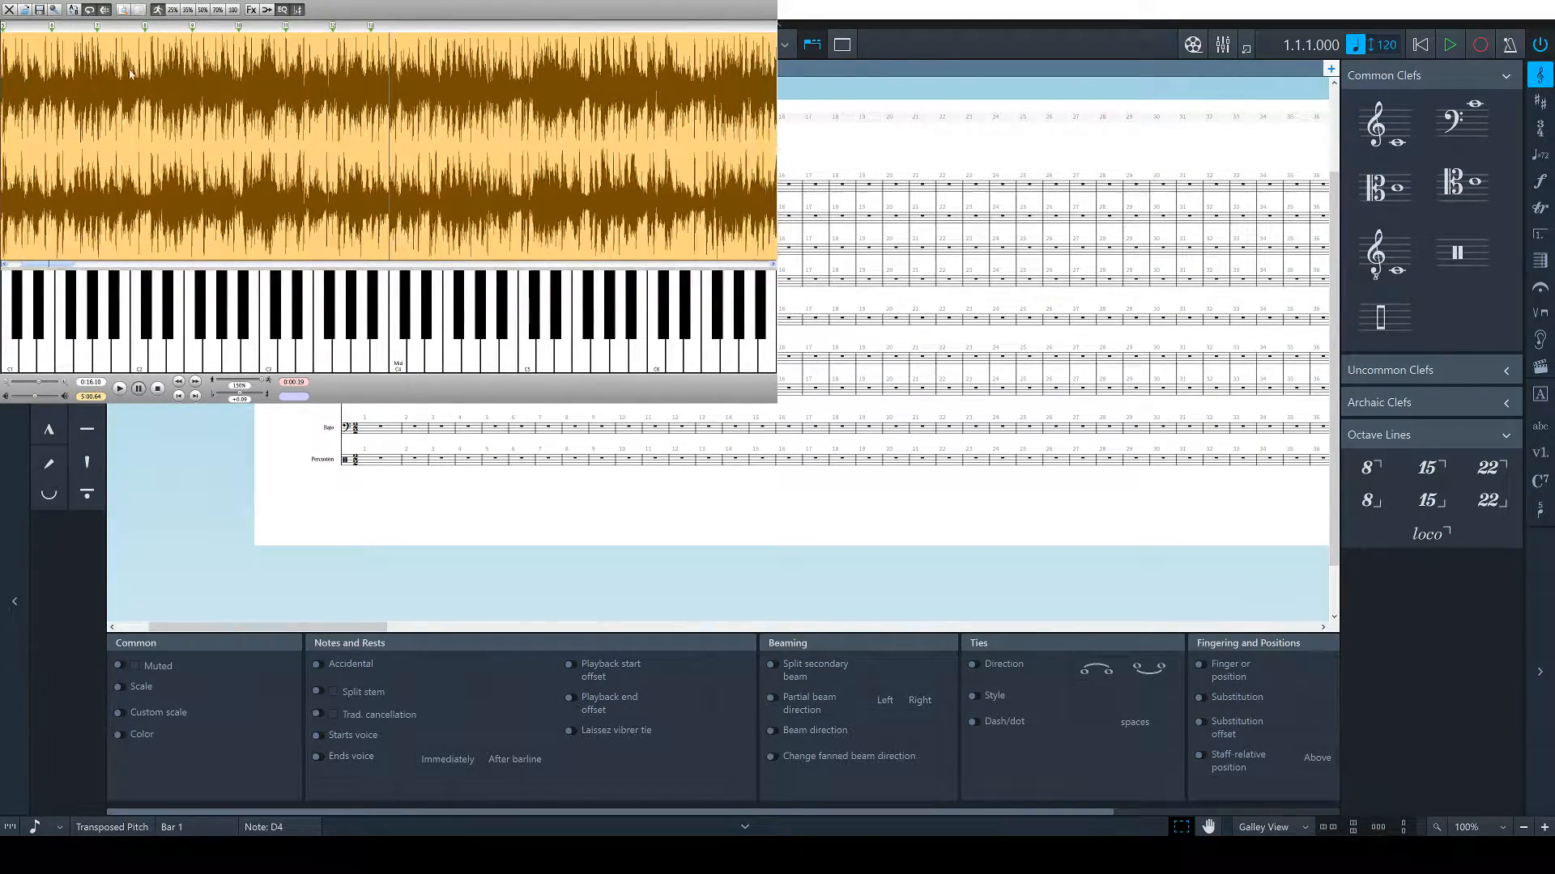
pyautogui.click(232, 9)
pyautogui.click(330, 54)
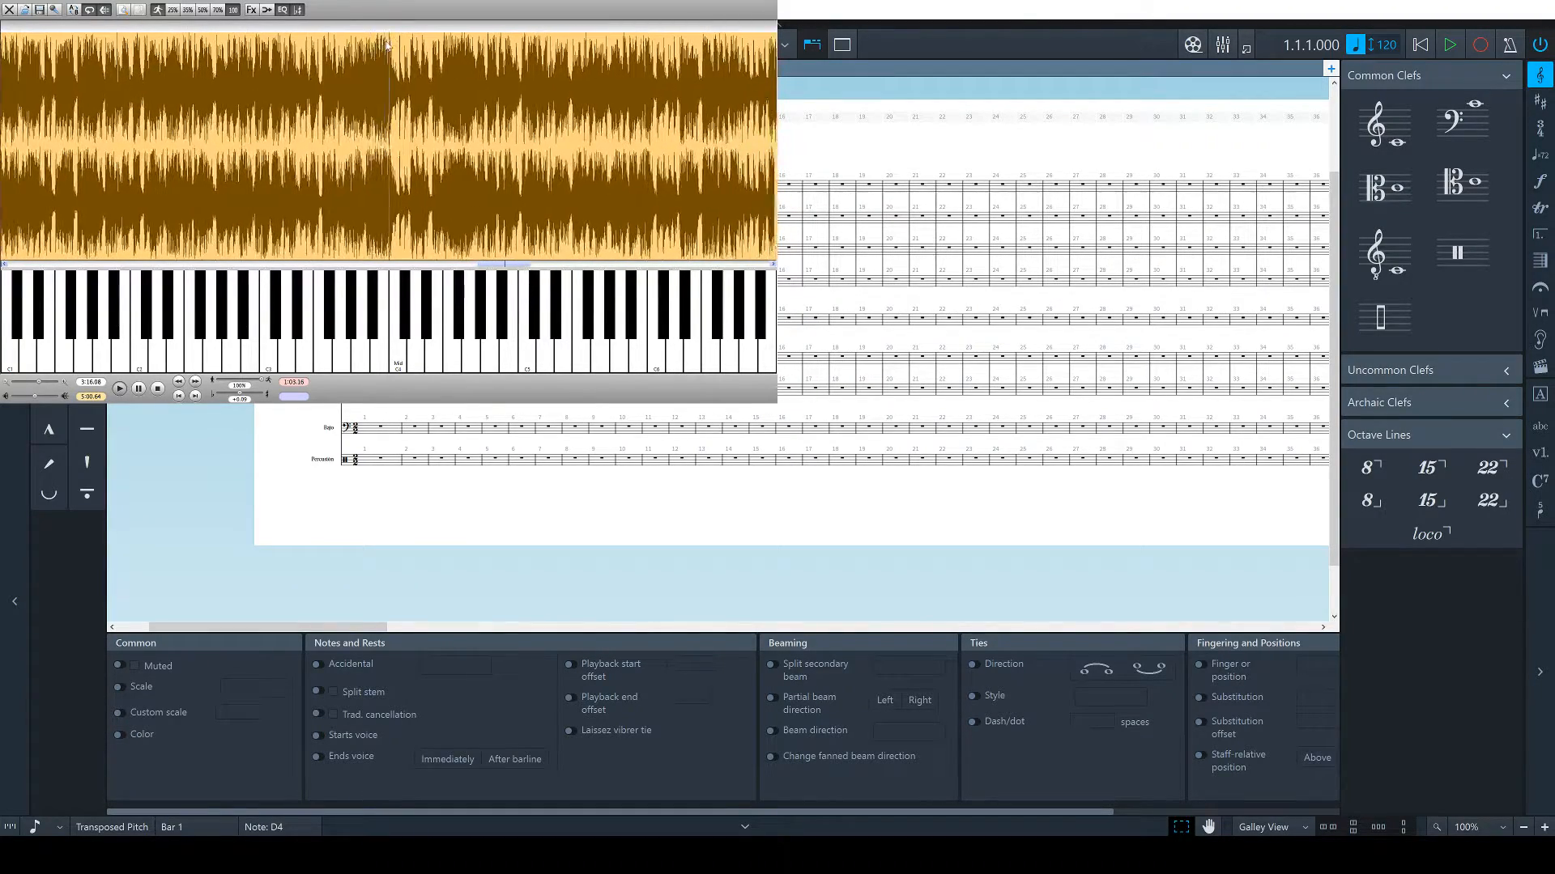
pyautogui.press('space')
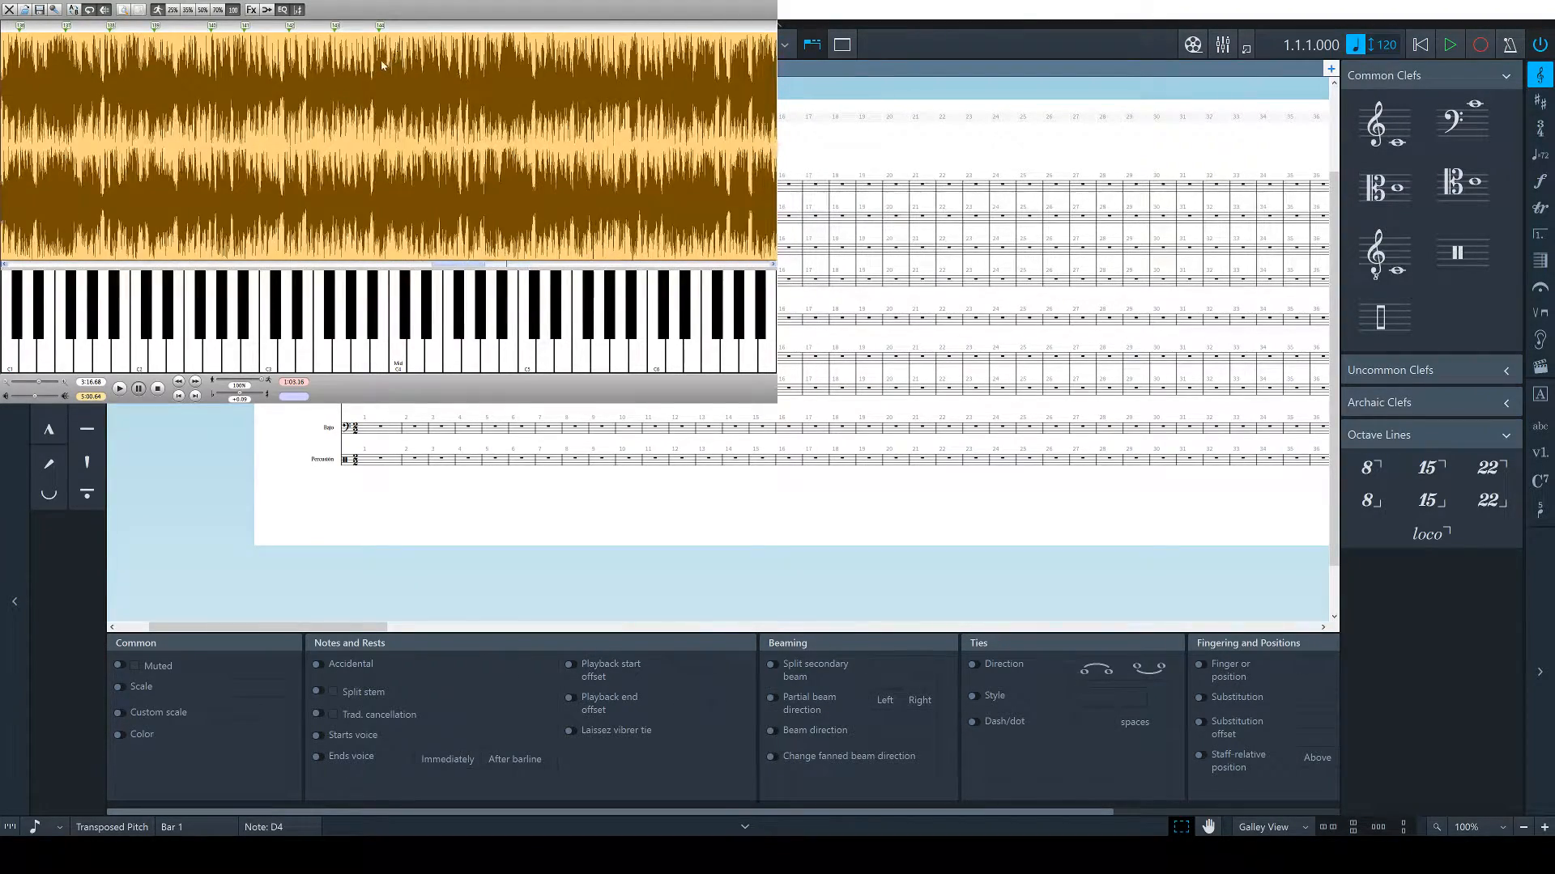
pyautogui.press('space')
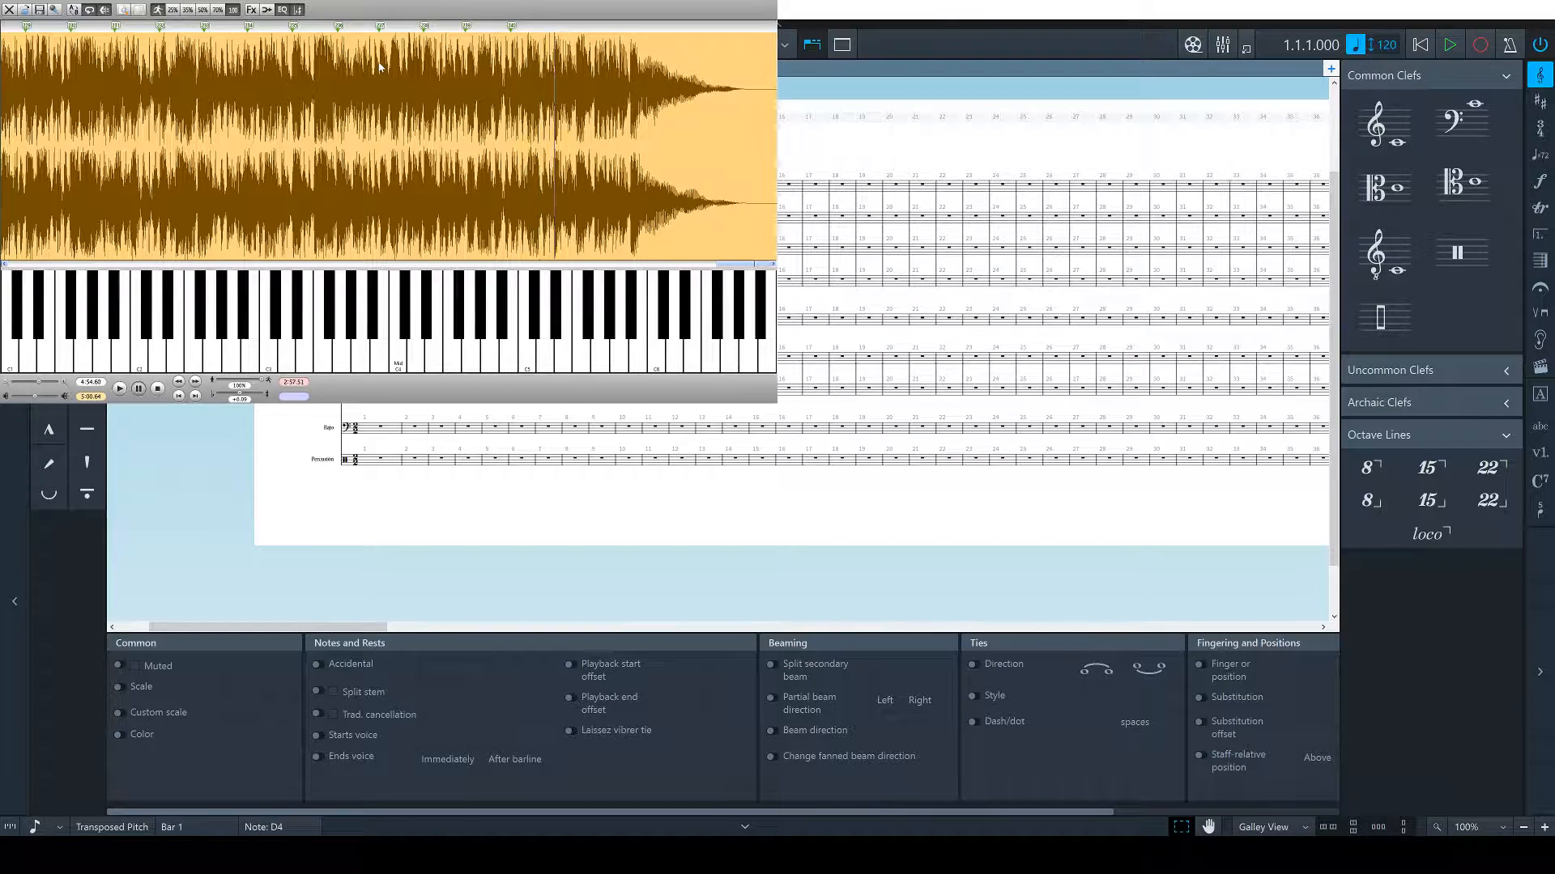
pyautogui.click(509, 77)
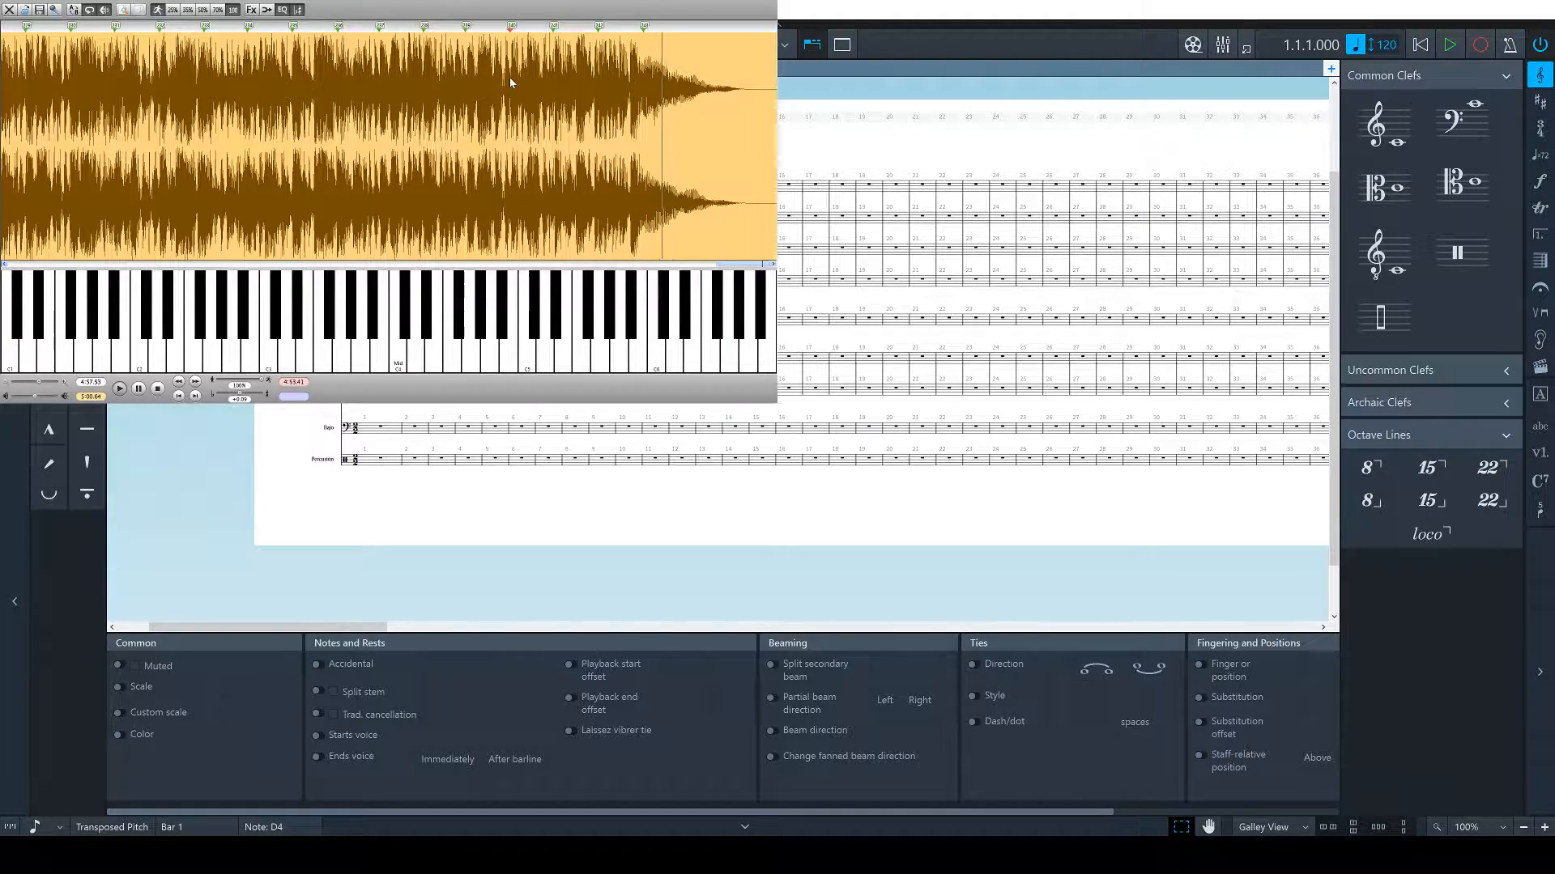
# Return to the beginning of the recording in the waveform
pyautogui.scroll(15, 466, 245)
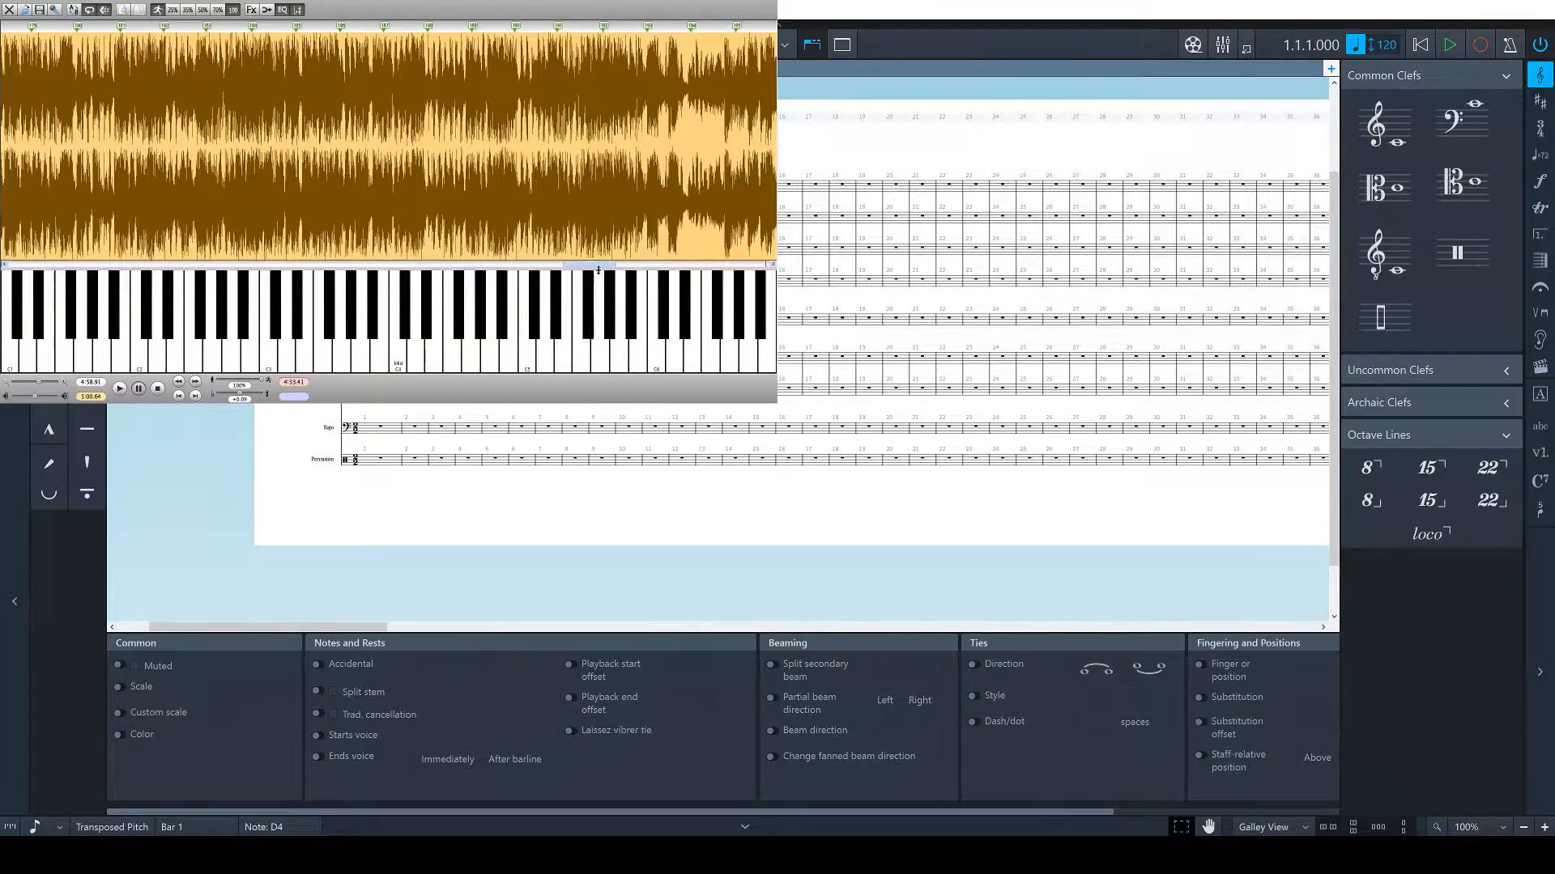
pyautogui.scroll(10, 603, 277)
pyautogui.scroll(15, 45, 82)
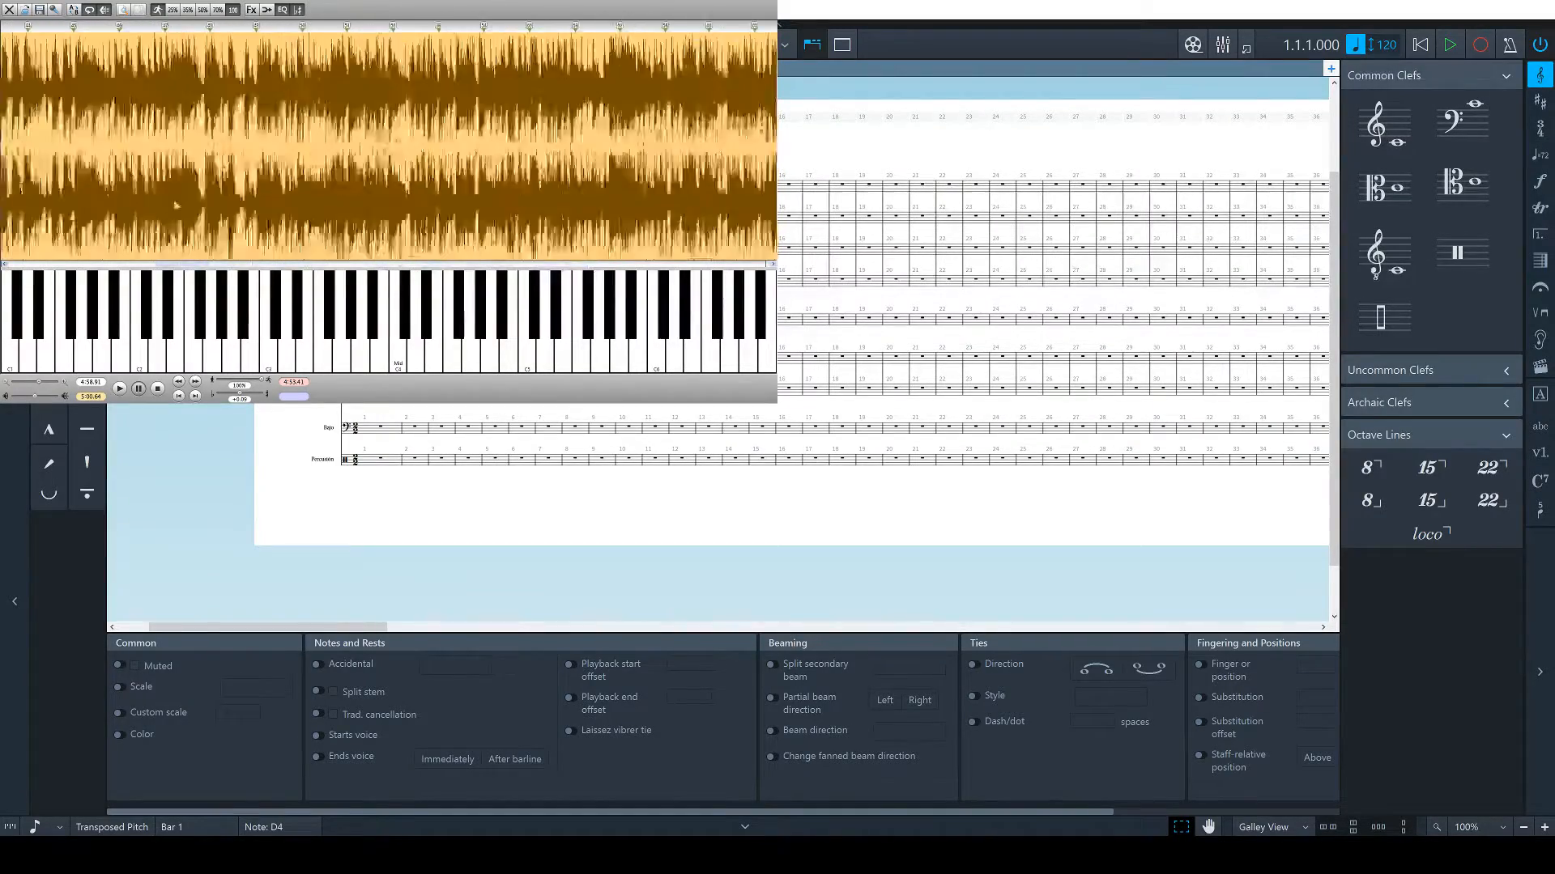
pyautogui.click(6, 64)
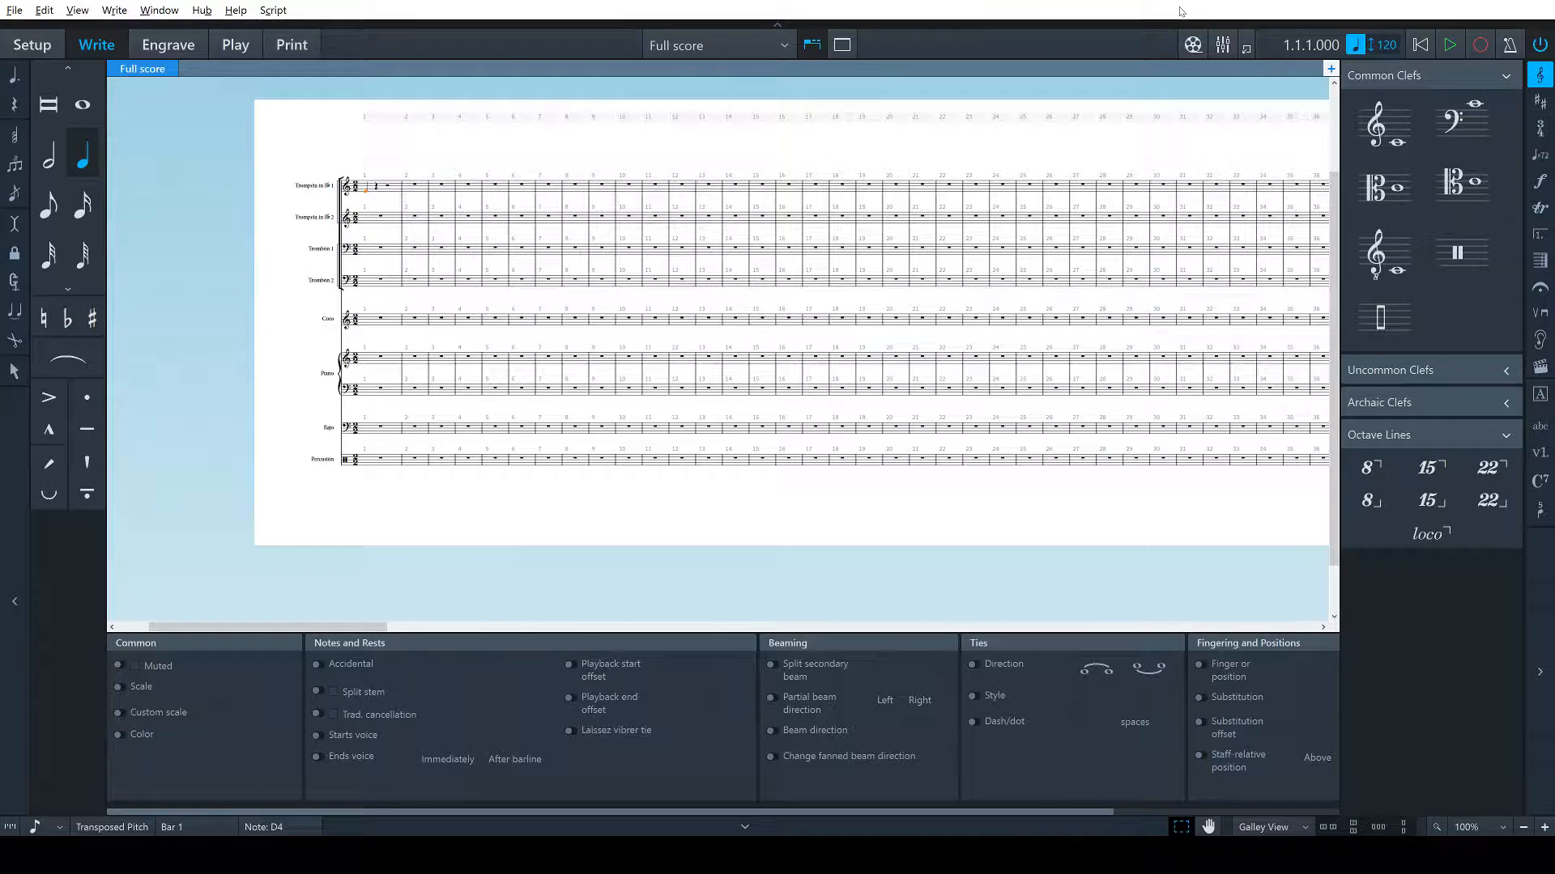
# Add a double barline at the start of bar 3 in the Dorico score
pyautogui.click(386, 513)
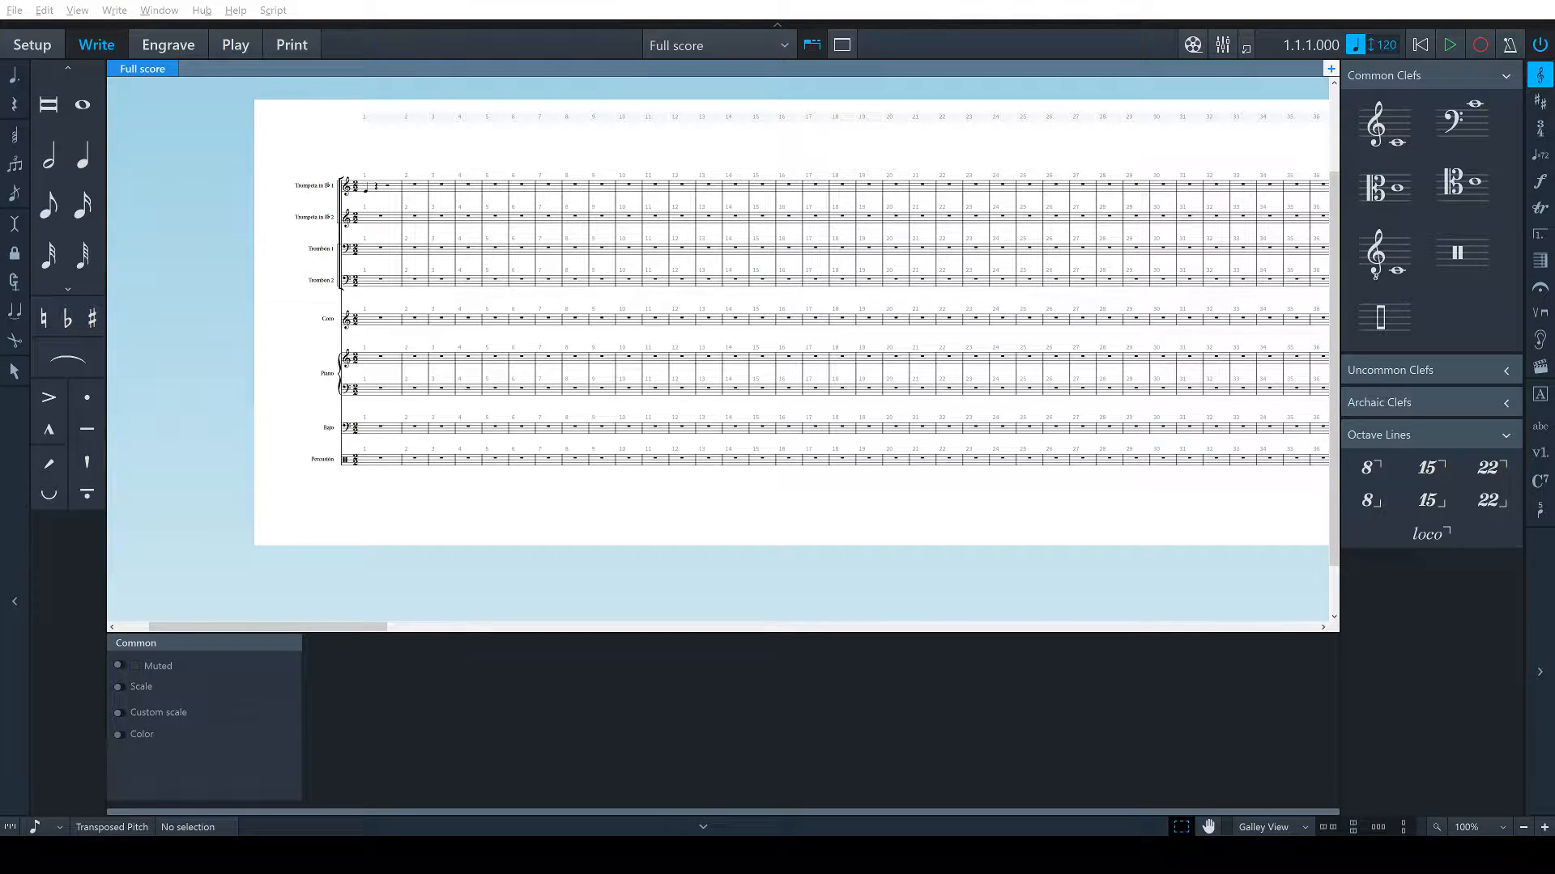
pyautogui.click(437, 459)
pyautogui.hotkey('shift', 'b')
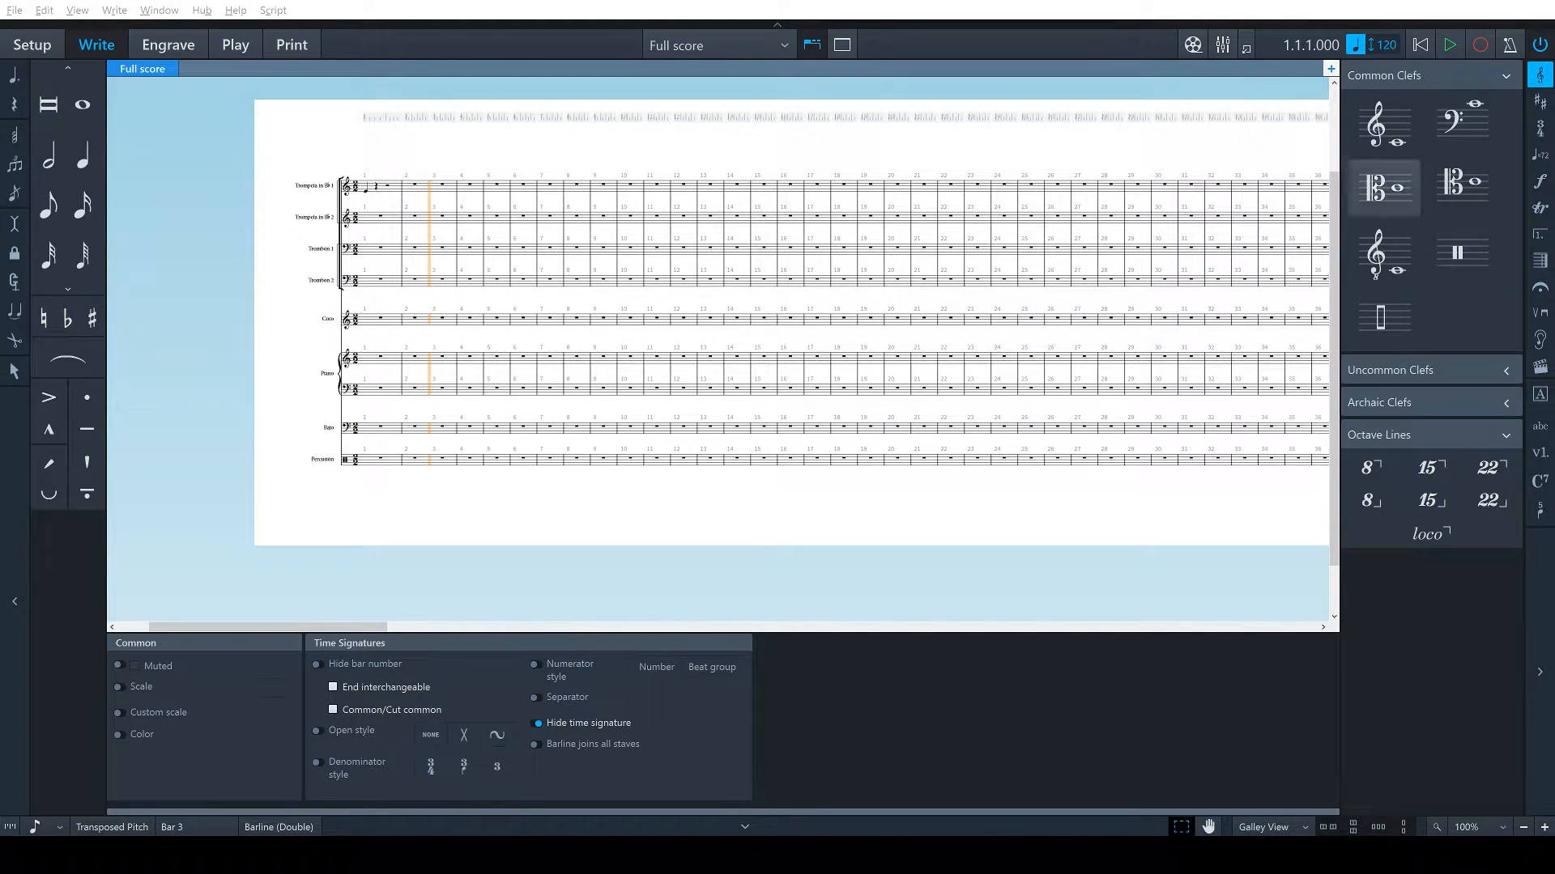
# Add a slash region to bar 3 of the Percussion staff
pyautogui.click(447, 463)
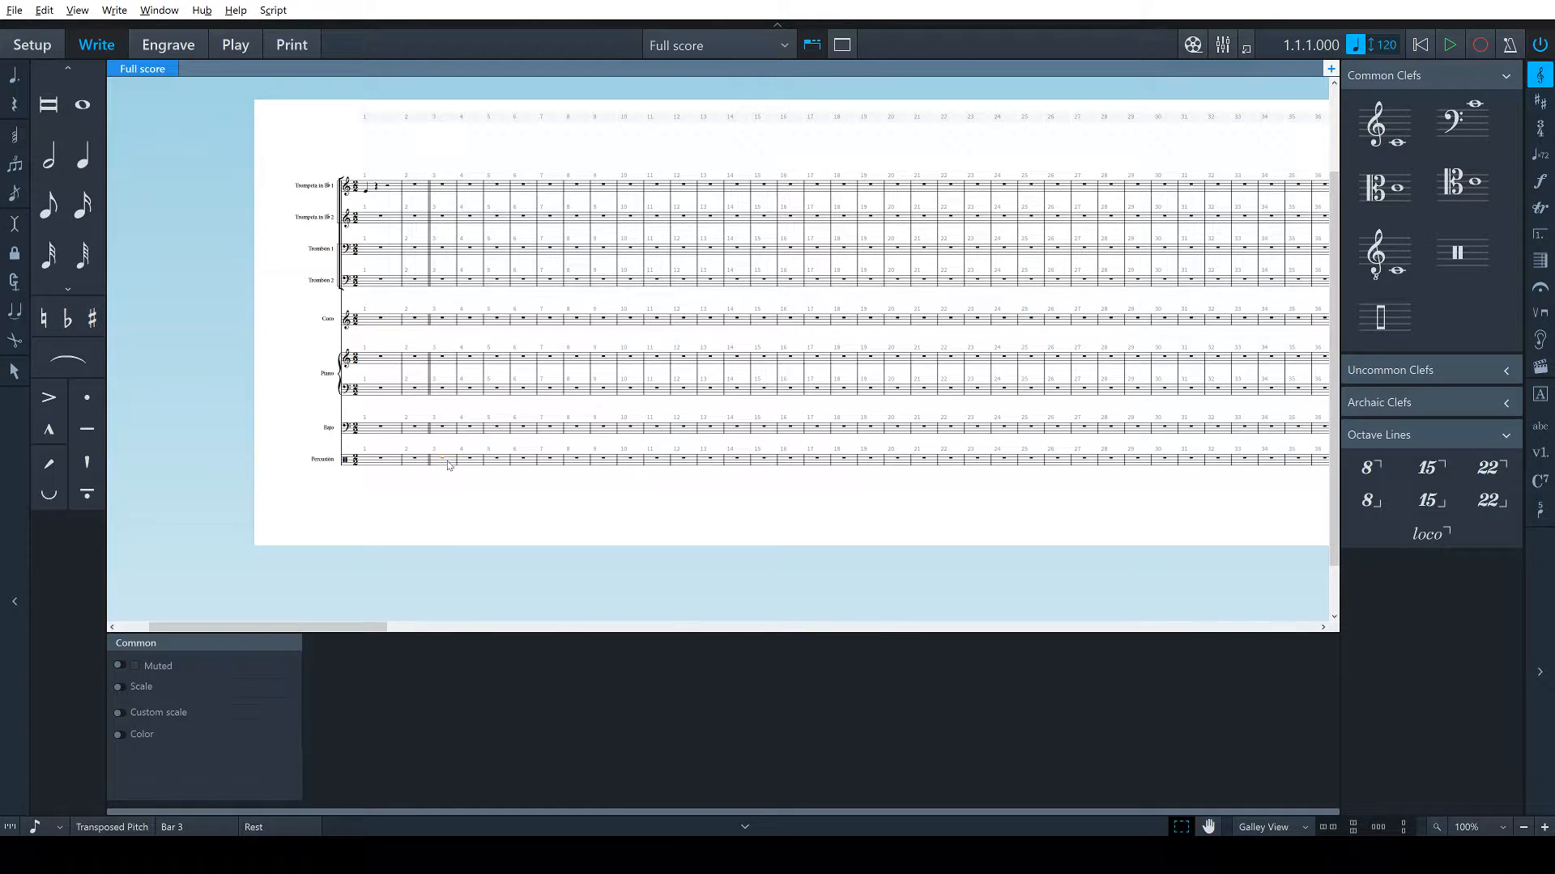
pyautogui.hotkey('shift', 'r')
pyautogui.click(548, 536)
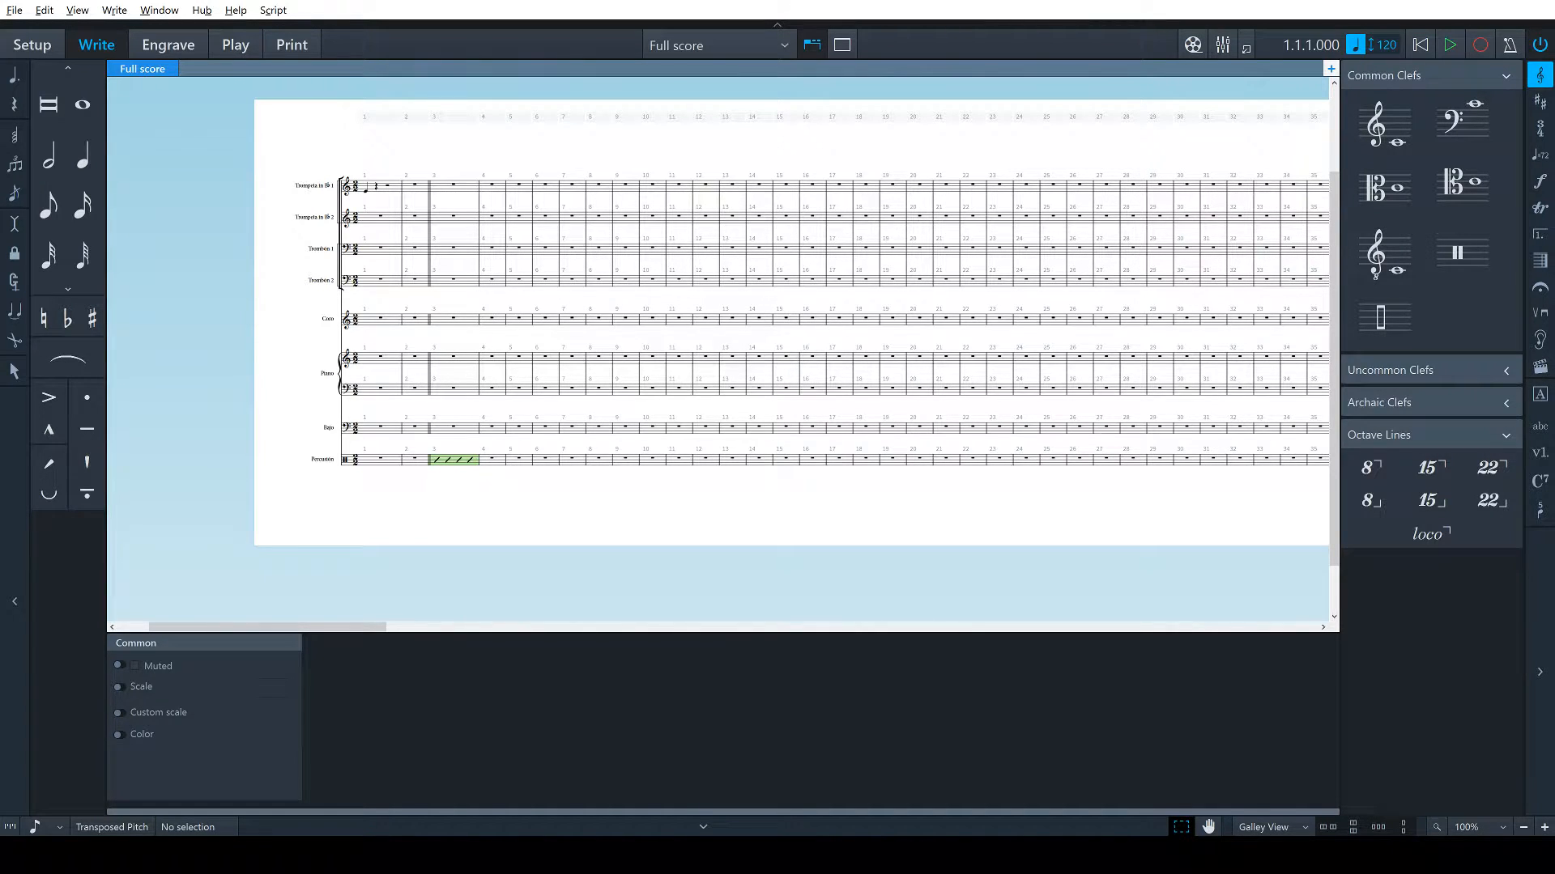
pyautogui.hotkey('alt', 'Tab')
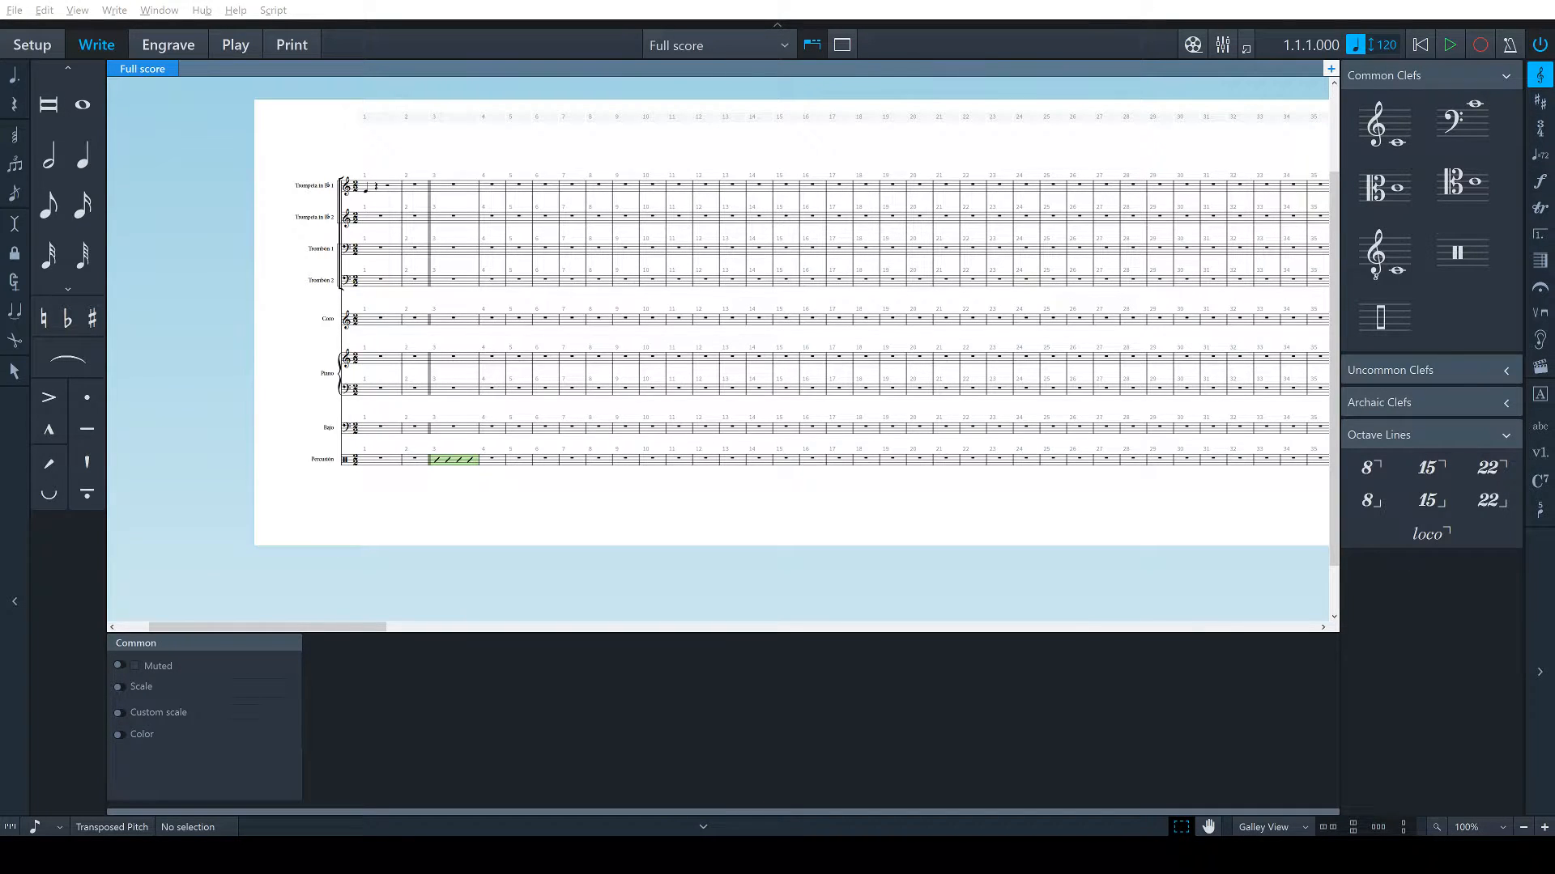
# Add an end repeat barline (:|) at the start of bar 11
pyautogui.click(677, 362)
pyautogui.hotkey('shift', 'b')
pyautogui.write(':|')
pyautogui.press('Return')
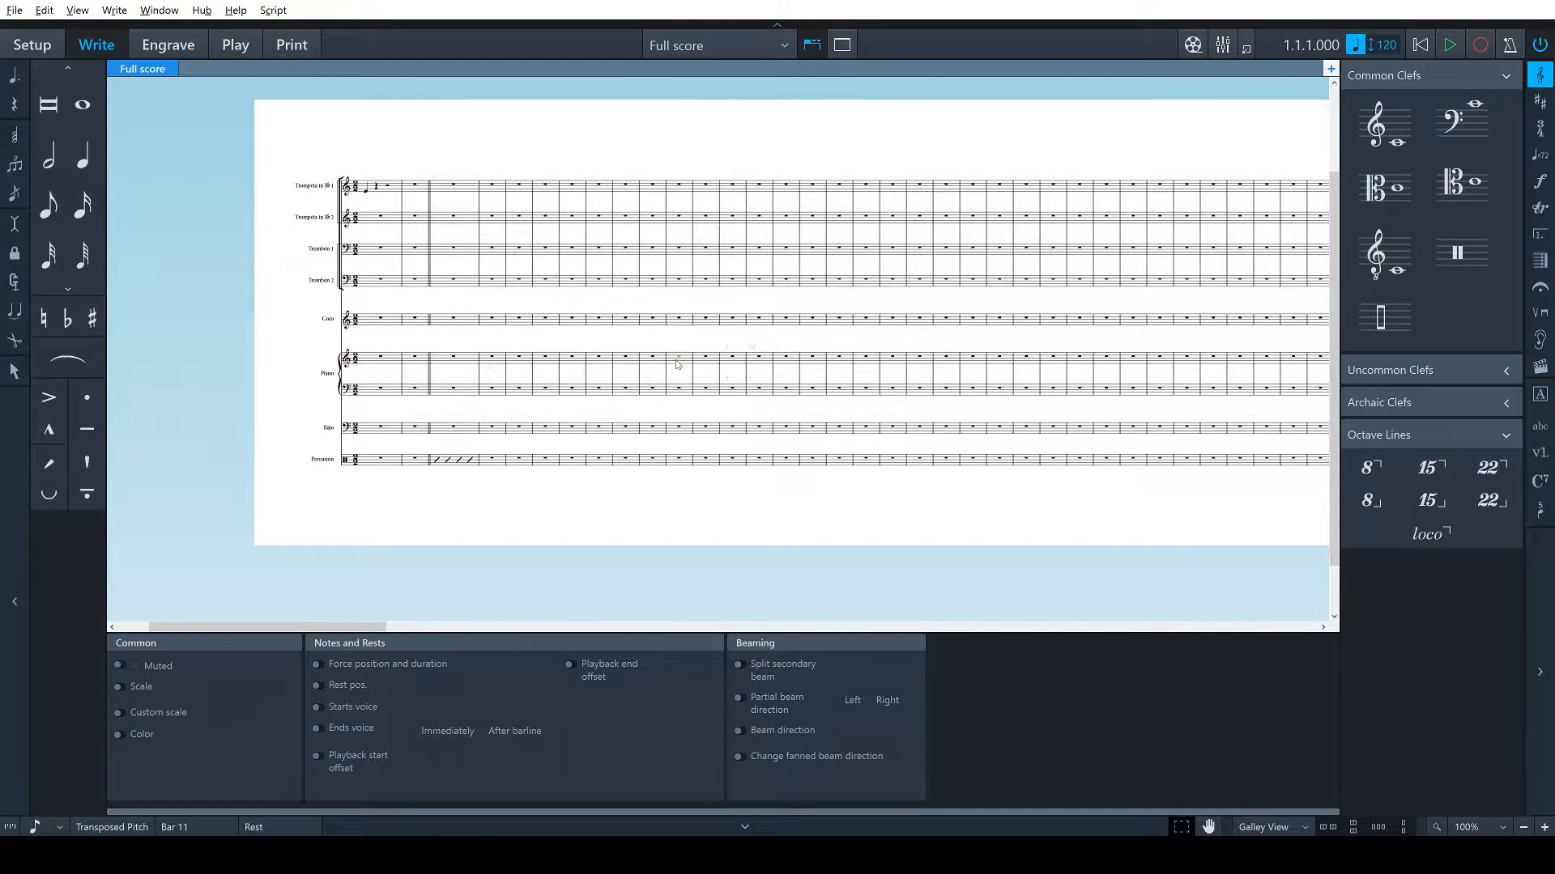
# Add a start repeat barline (|:) at the start of bar 3
pyautogui.click(435, 356)
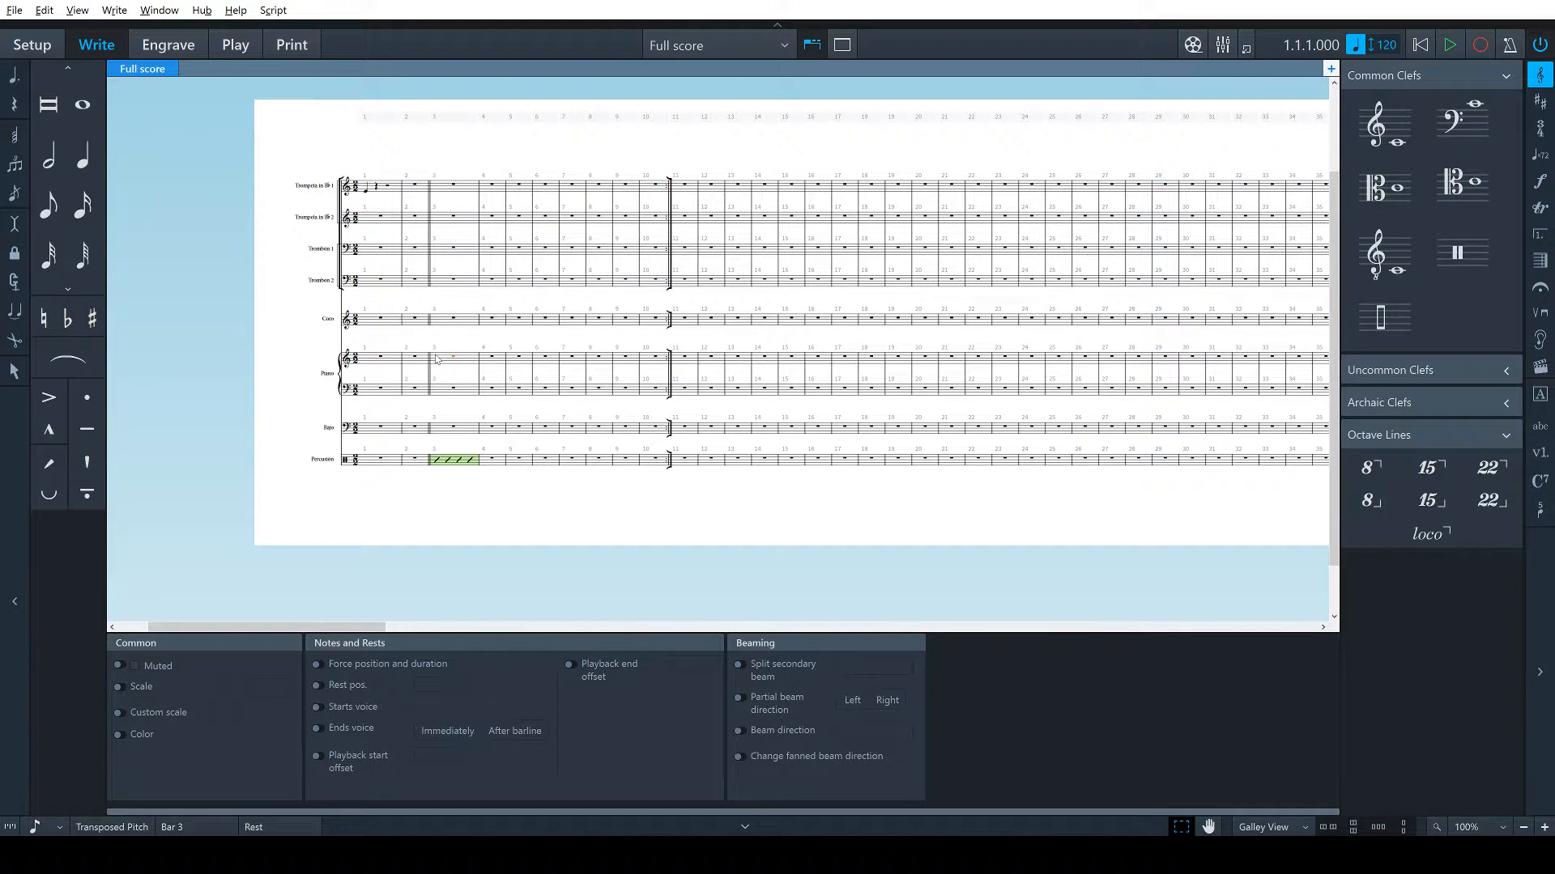
pyautogui.hotkey('shift', 'b')
pyautogui.write('|:')
pyautogui.press('Return')
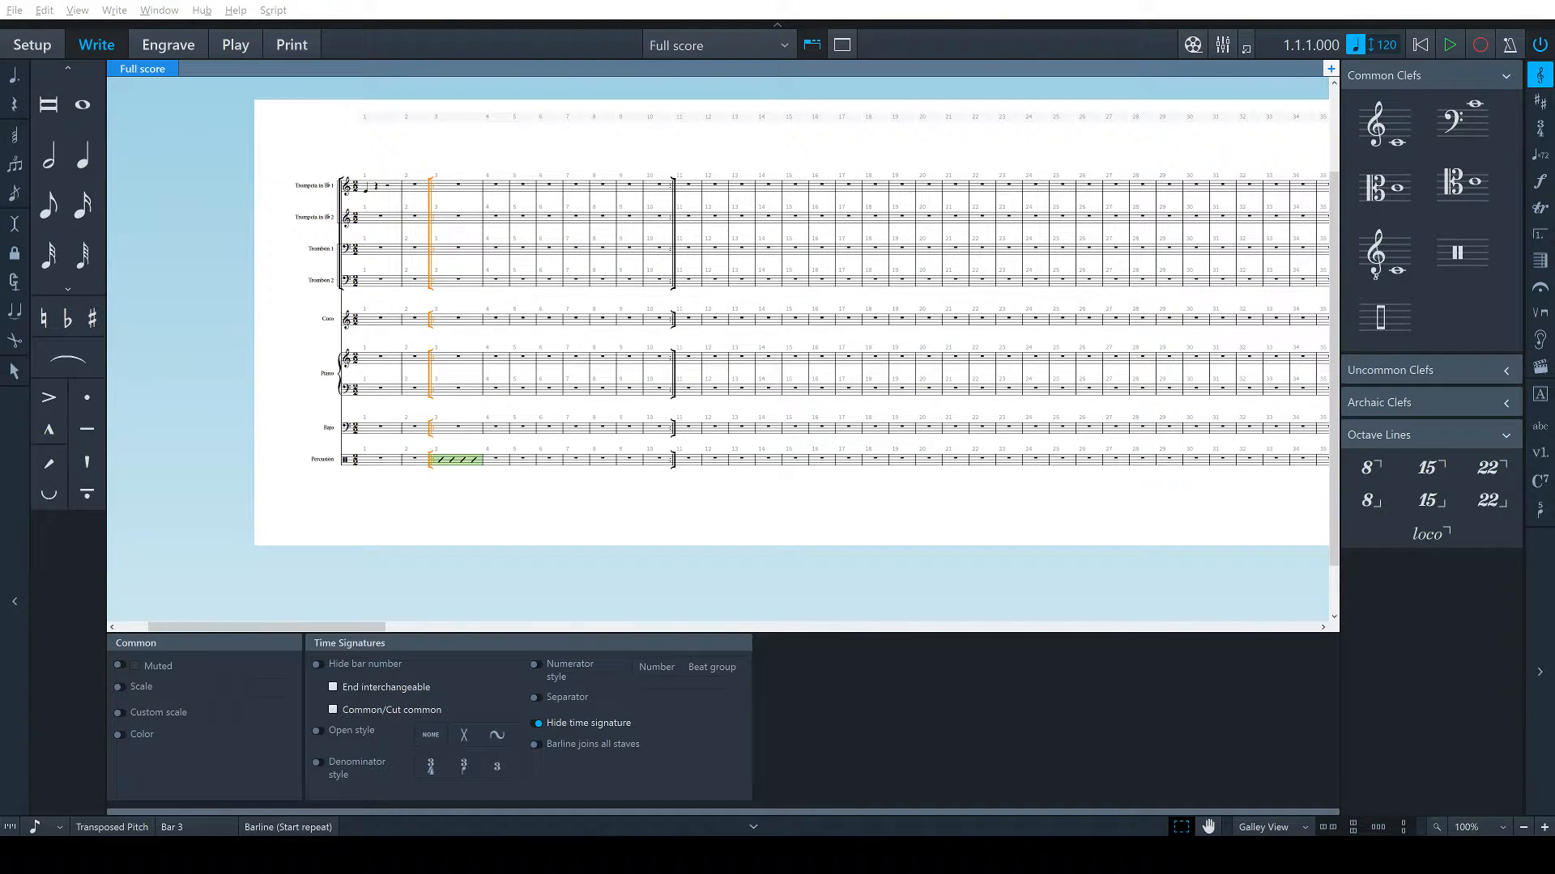
# Delete the end repeat barline before bar 11 and the start repeat barline at bar 3
pyautogui.click(674, 270)
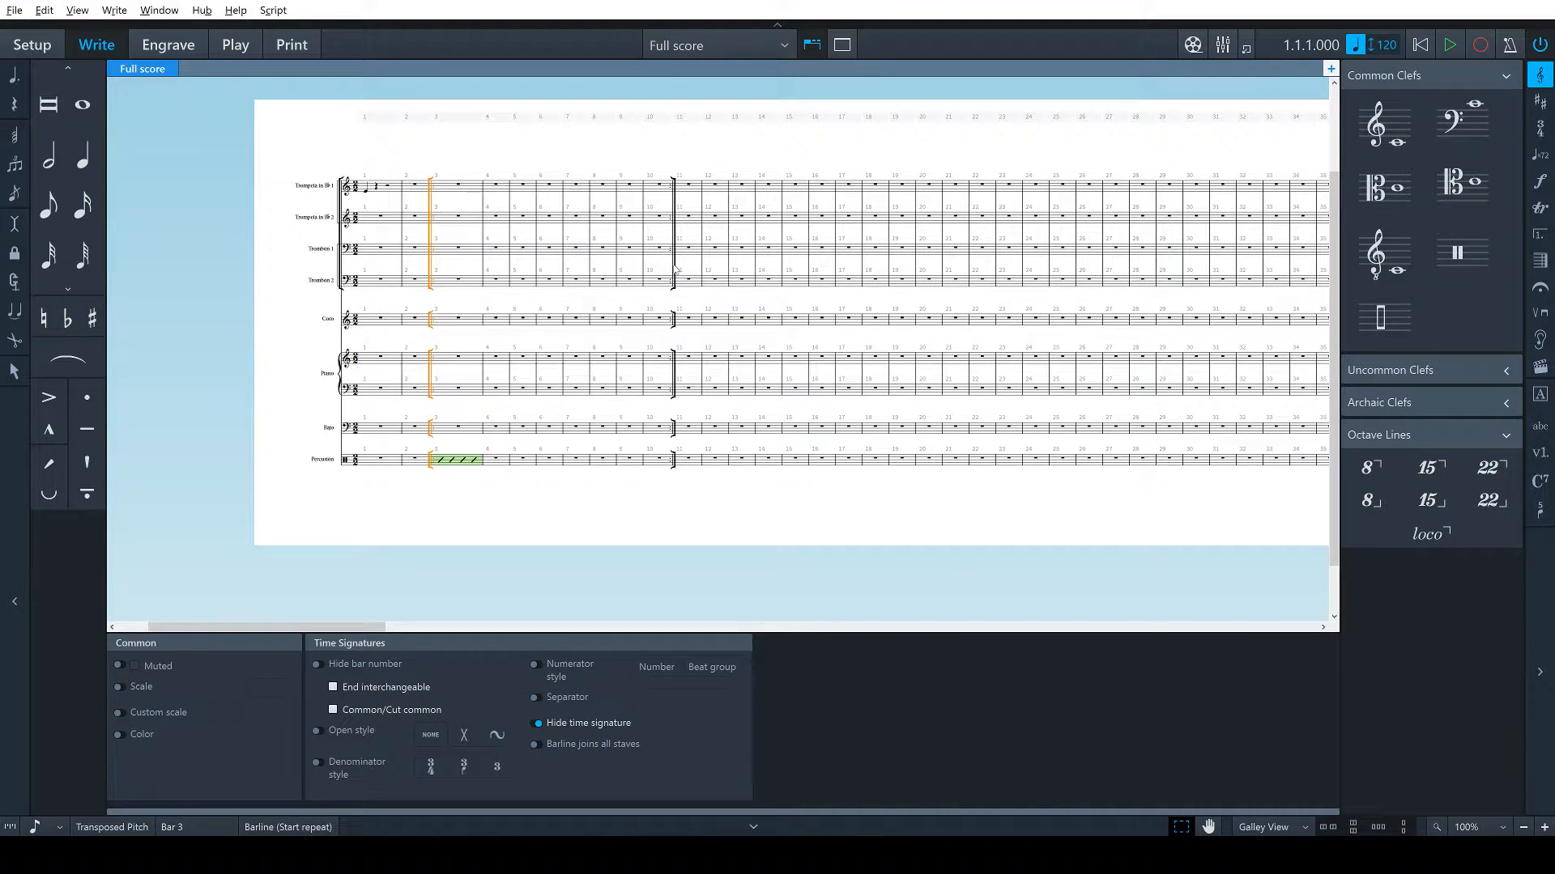
pyautogui.press('Delete')
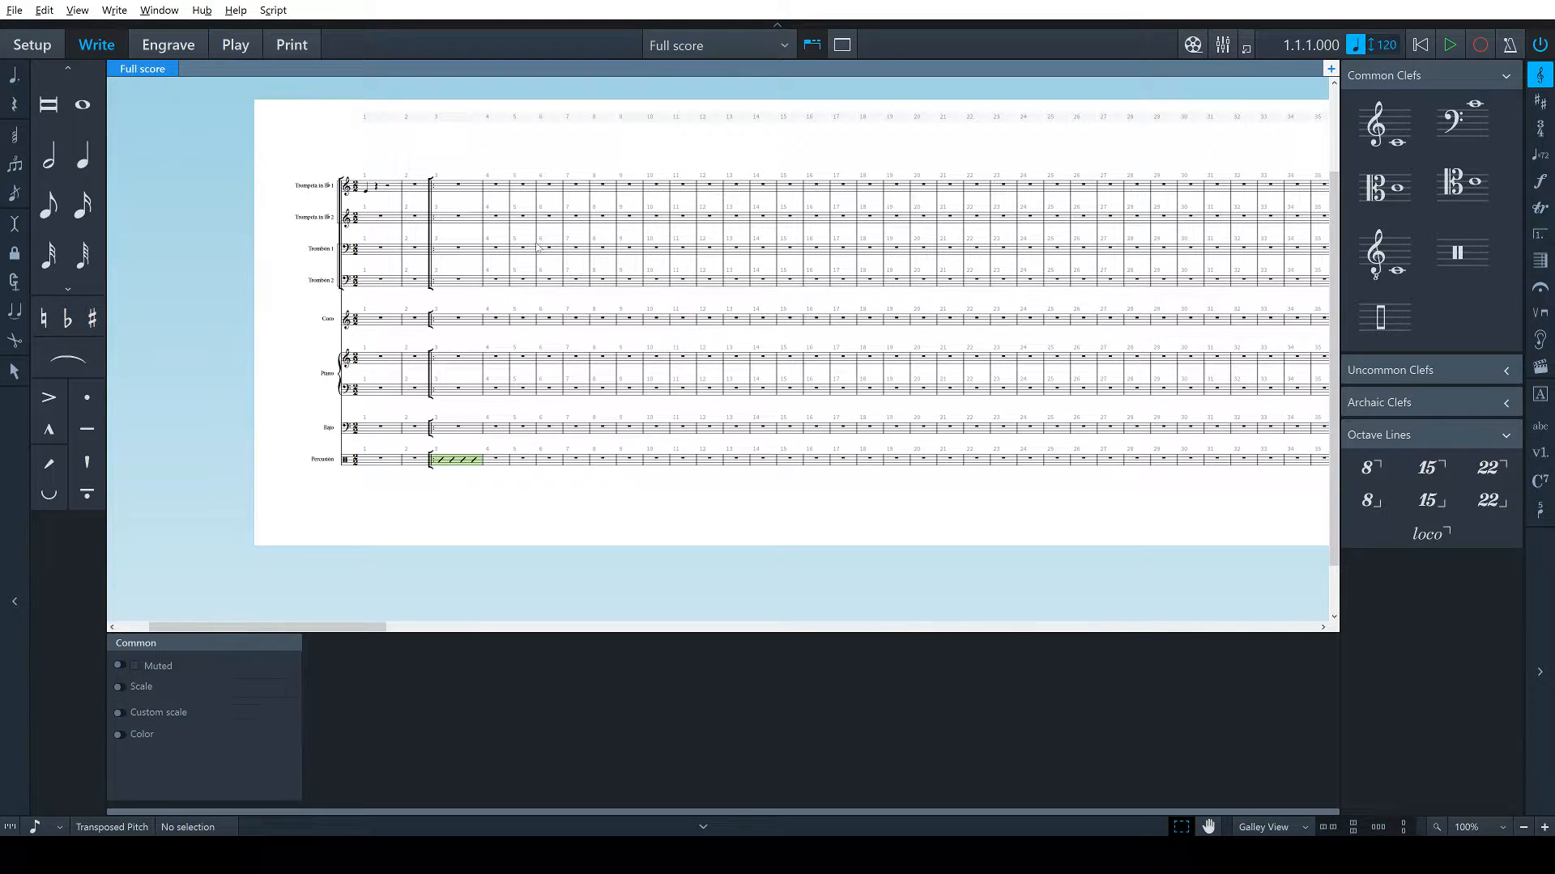
pyautogui.click(430, 233)
pyautogui.press('Delete')
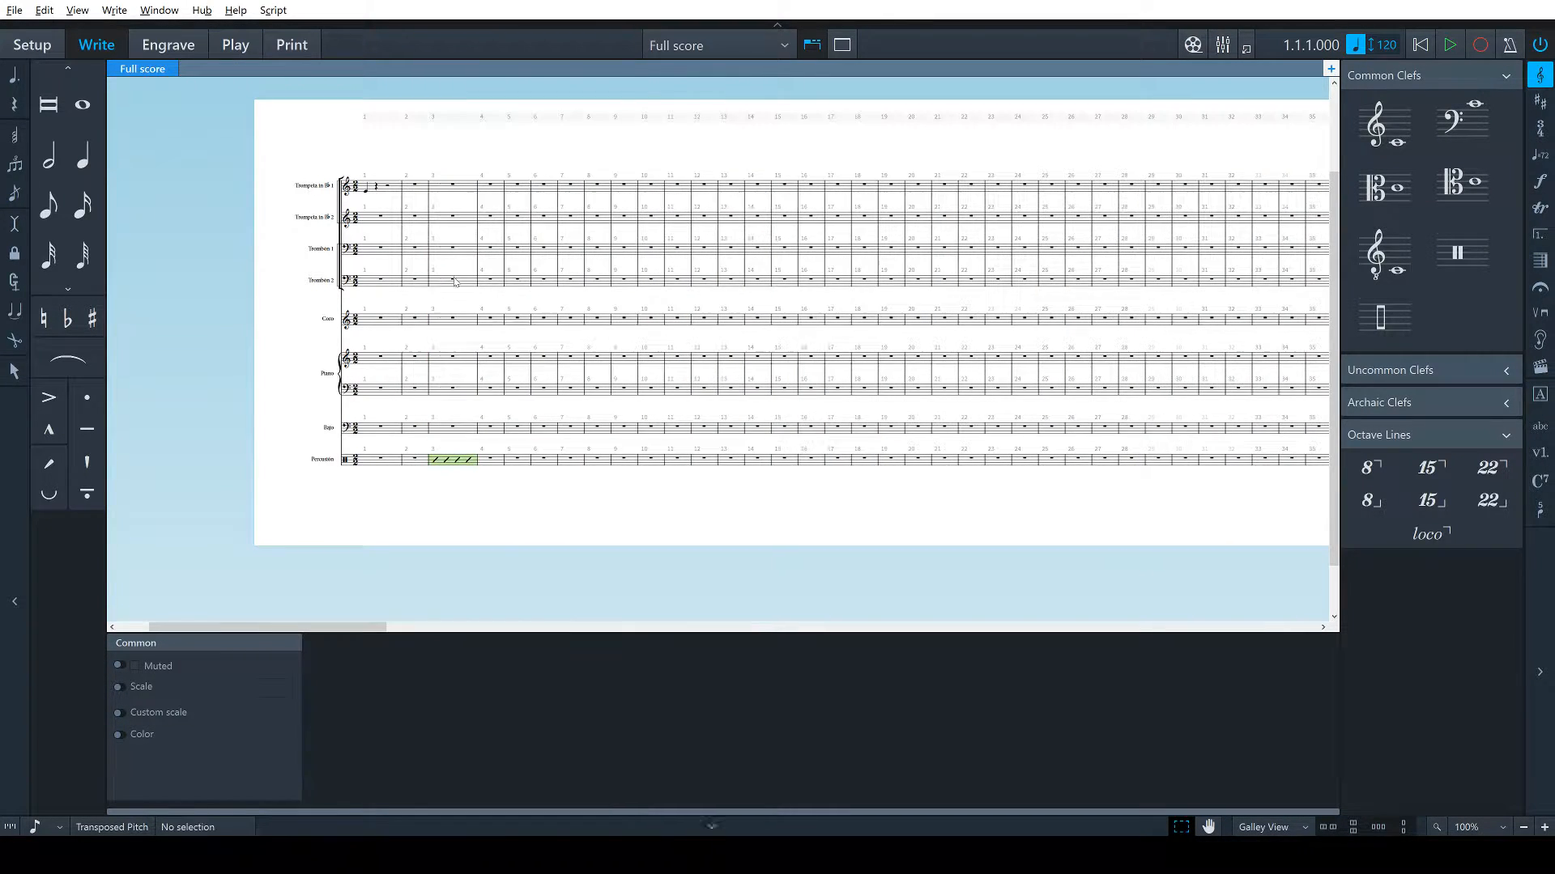
# Put a double barline (||) back at the start of bar 3
pyautogui.click(464, 283)
pyautogui.hotkey('shift', 'b')
pyautogui.write('||')
pyautogui.press('Return')
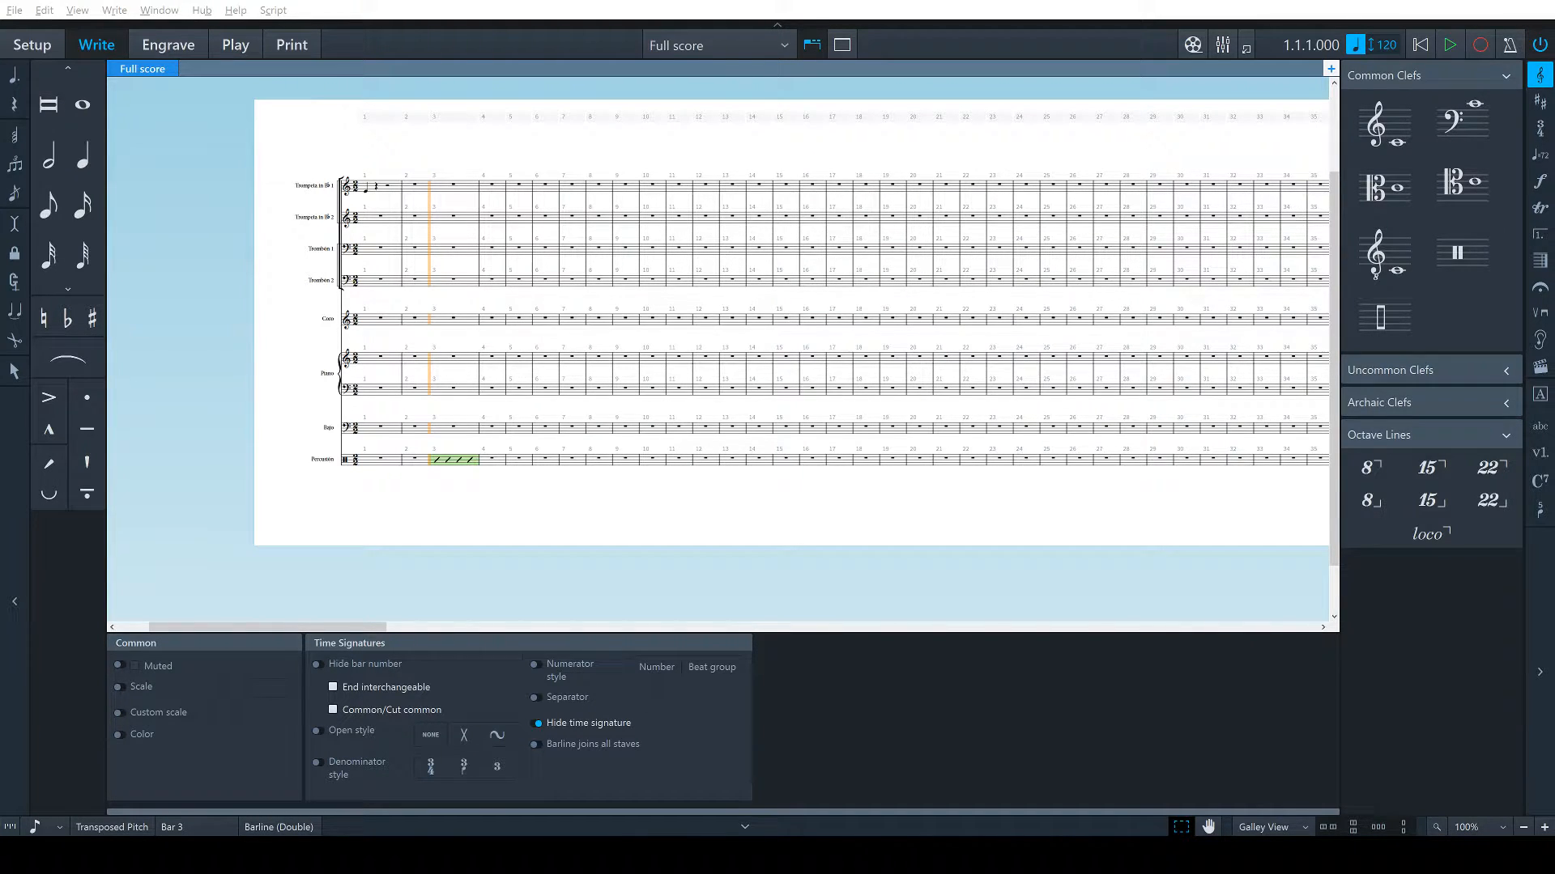
# Enter slash notes on the Percussion staff at the end of bar 24 and the start of bar 25
pyautogui.doubleClick(1036, 466)
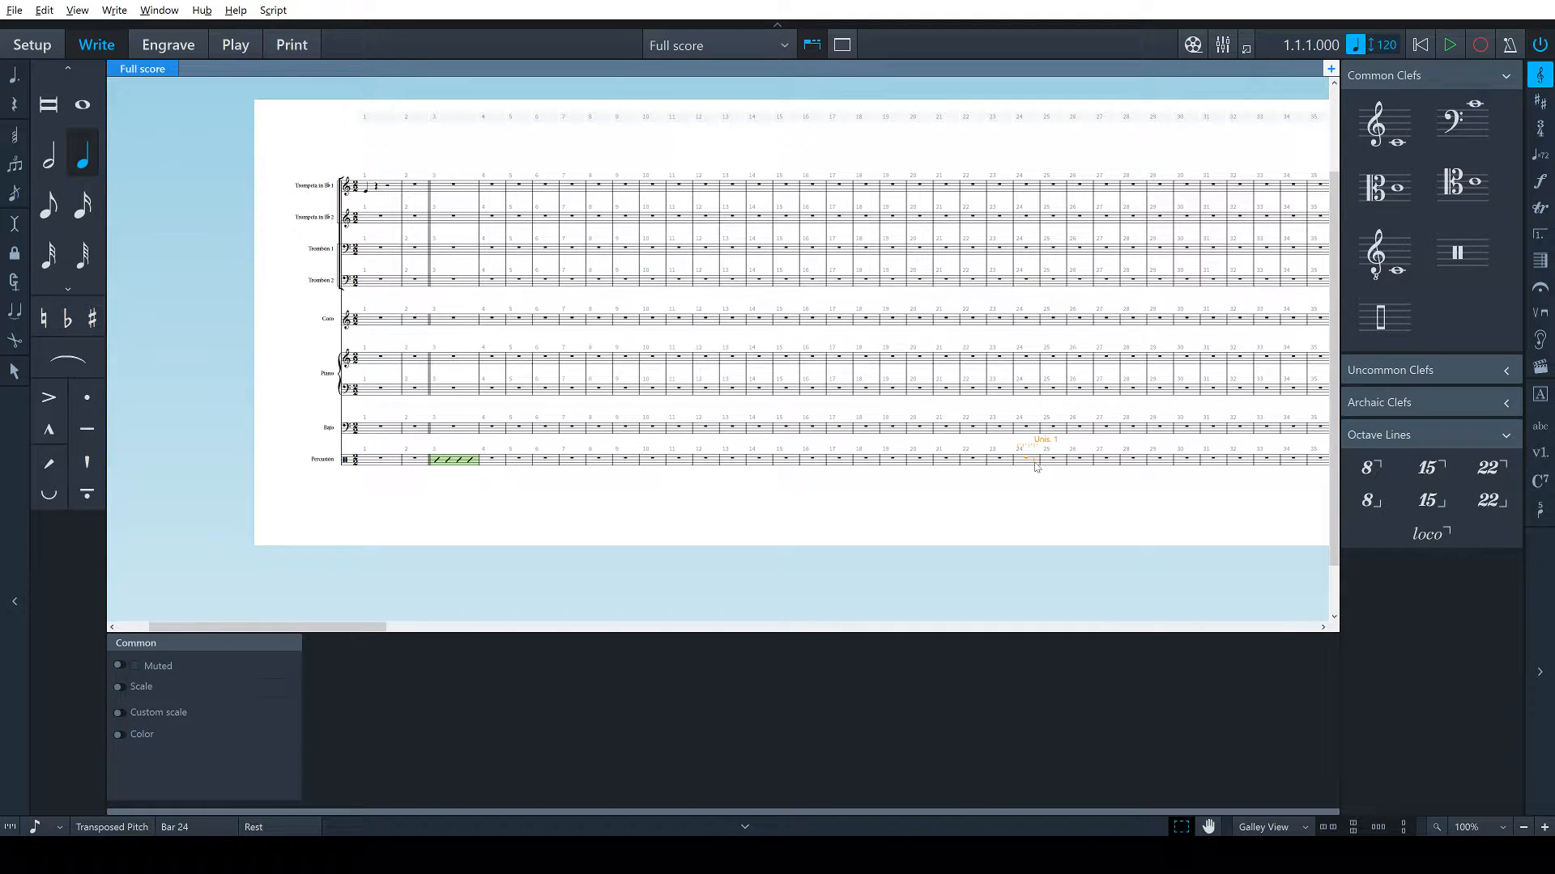
pyautogui.click(1037, 465)
pyautogui.press('c')
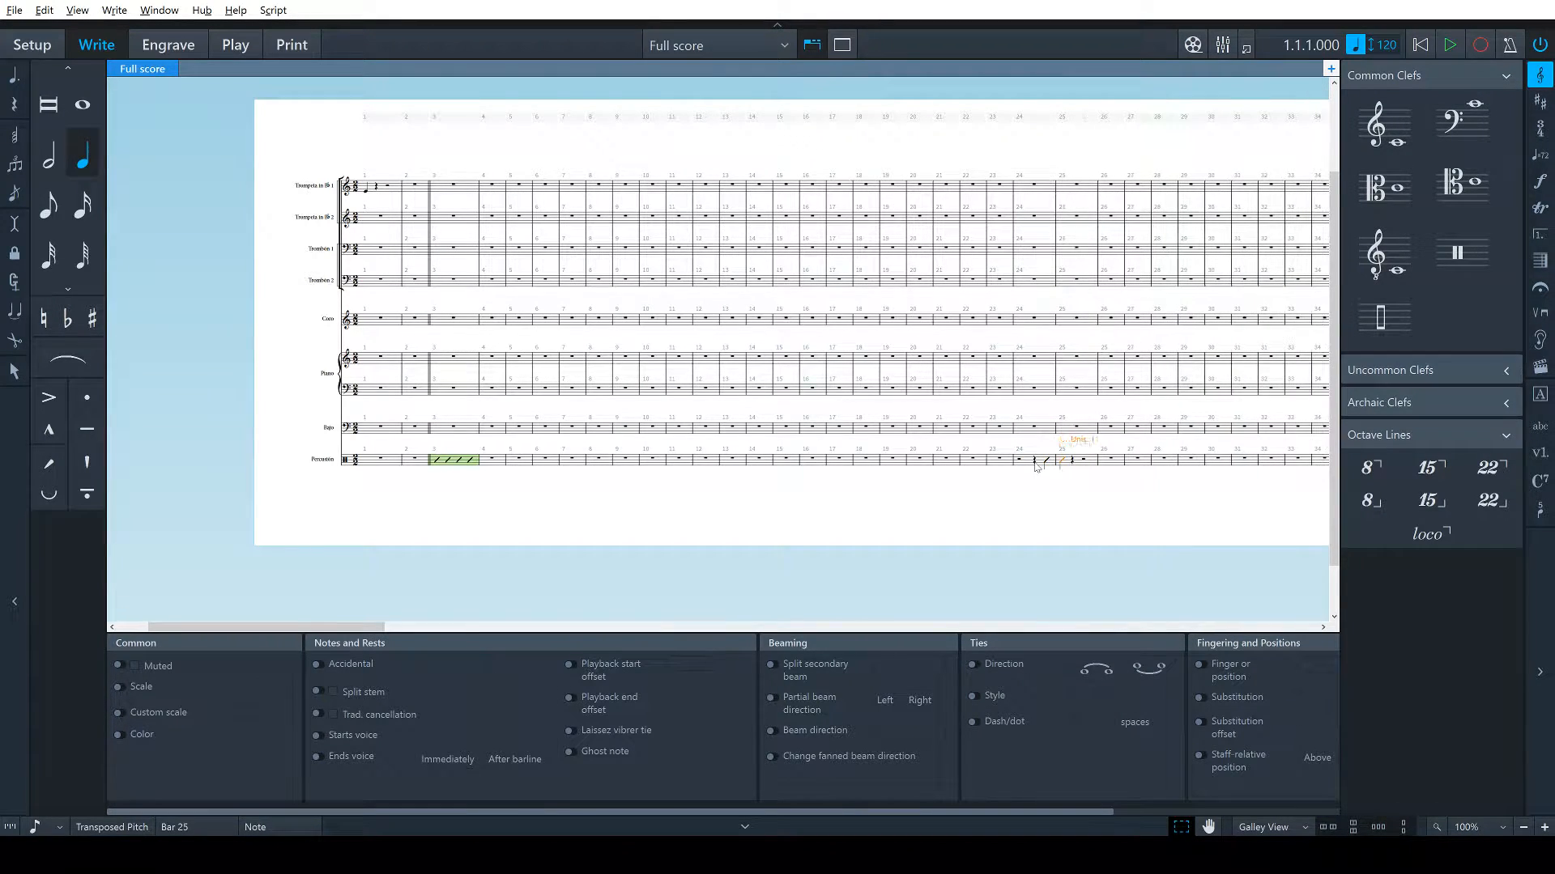
pyautogui.press('Escape')
# Add a double barline (||) at the start of bar 25
pyautogui.click(1073, 395)
pyautogui.hotkey('shift', 'b')
pyautogui.write('||')
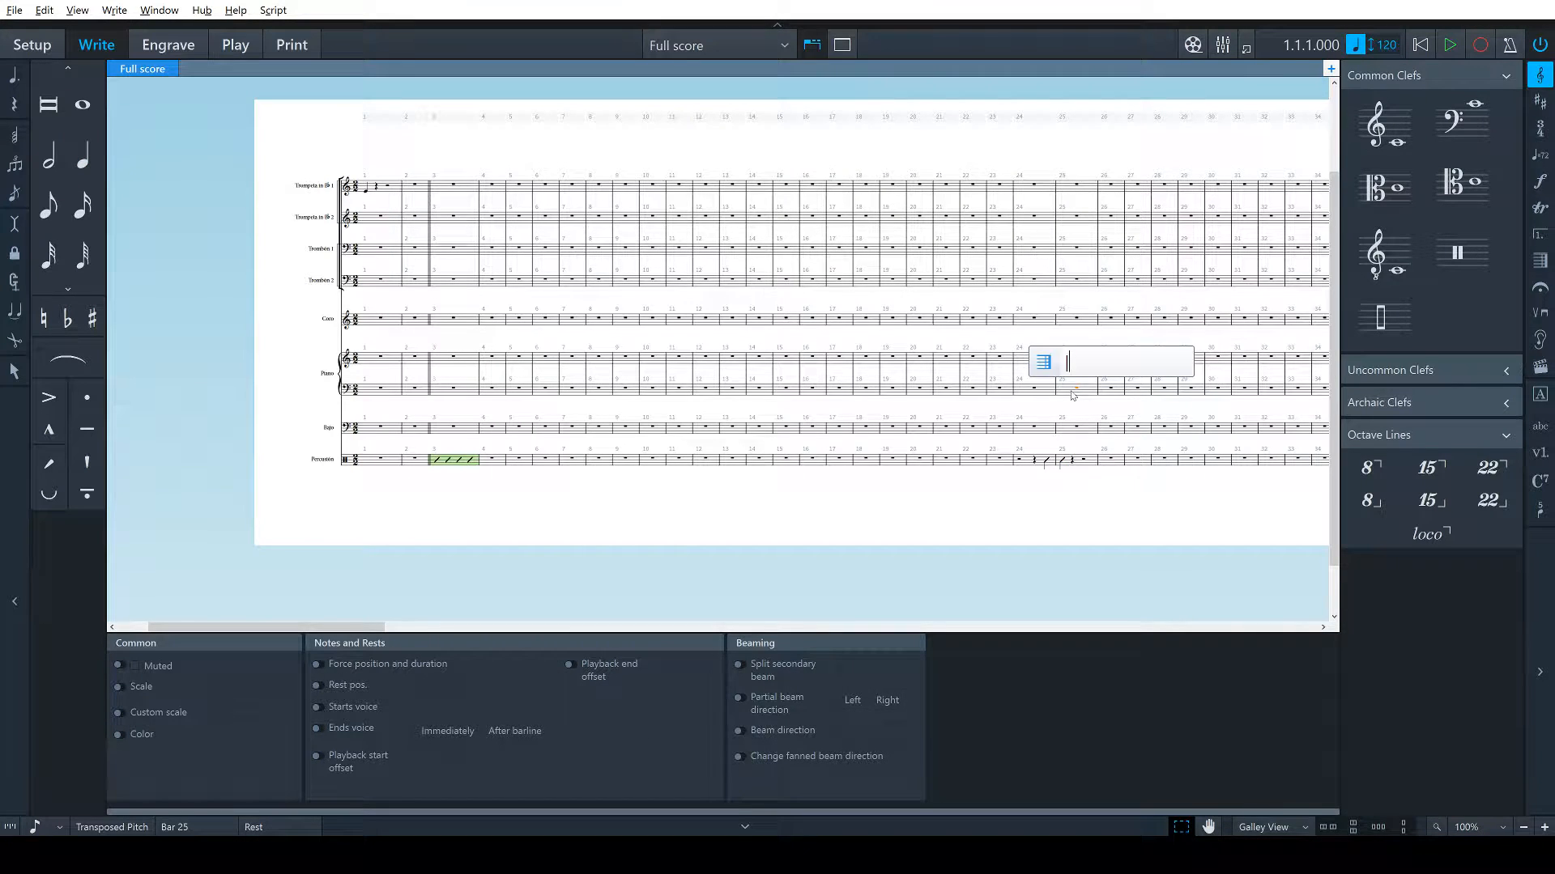
pyautogui.press('Return')
pyautogui.click(1019, 521)
# Fill bars 4–23 of the Percussion staff with one-bar repeats (%1)
pyautogui.click(491, 460)
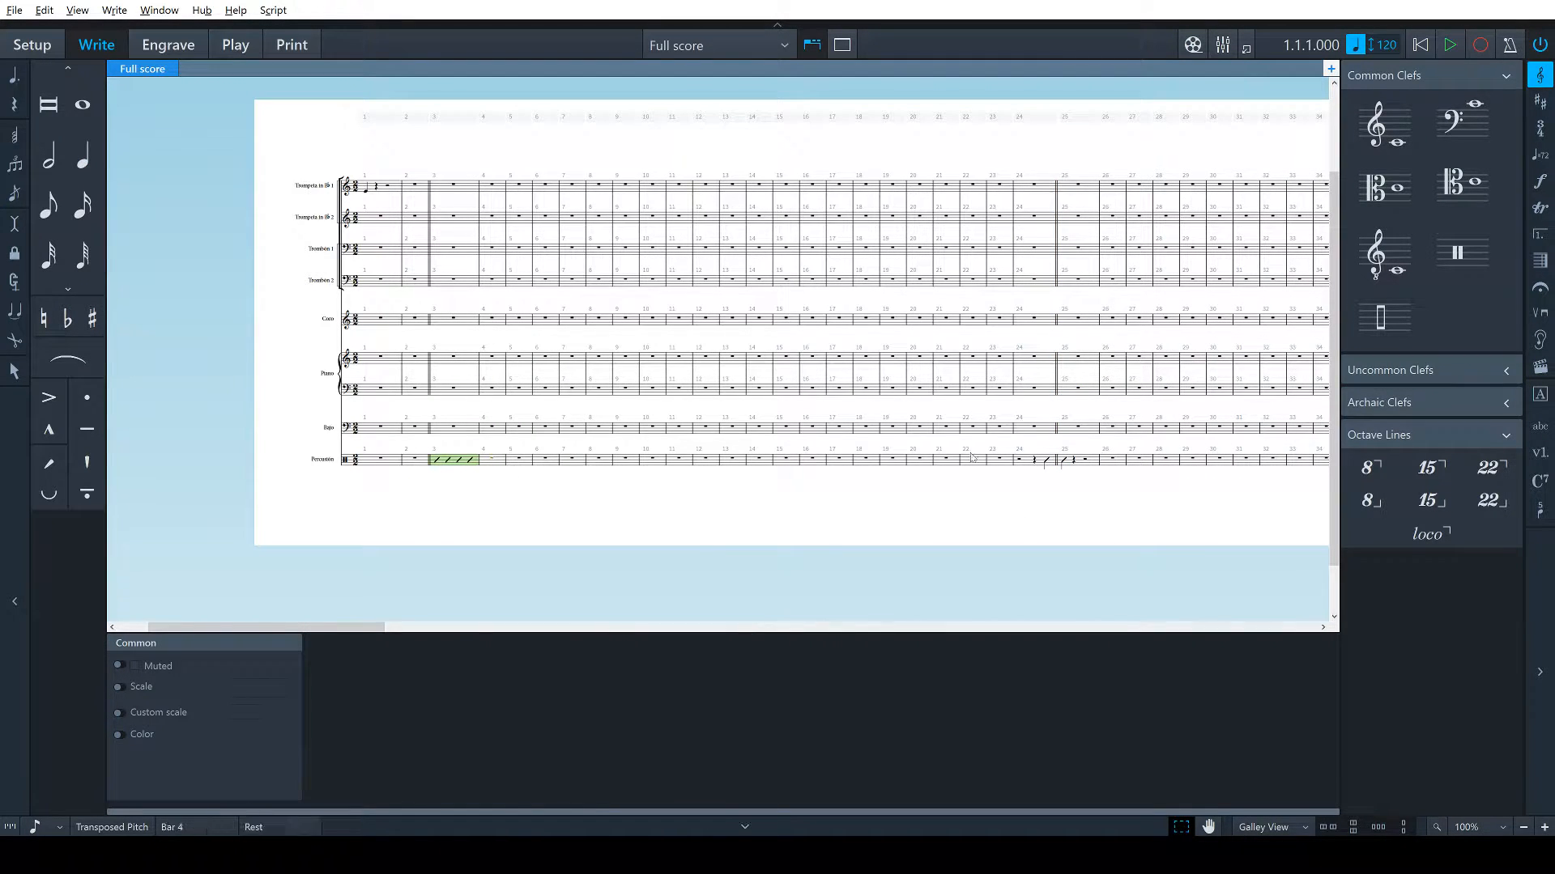
pyautogui.keyDown('shift'); pyautogui.click(1002, 462); pyautogui.keyUp('shift')
pyautogui.hotkey('shift', 'r')
pyautogui.write('%1')
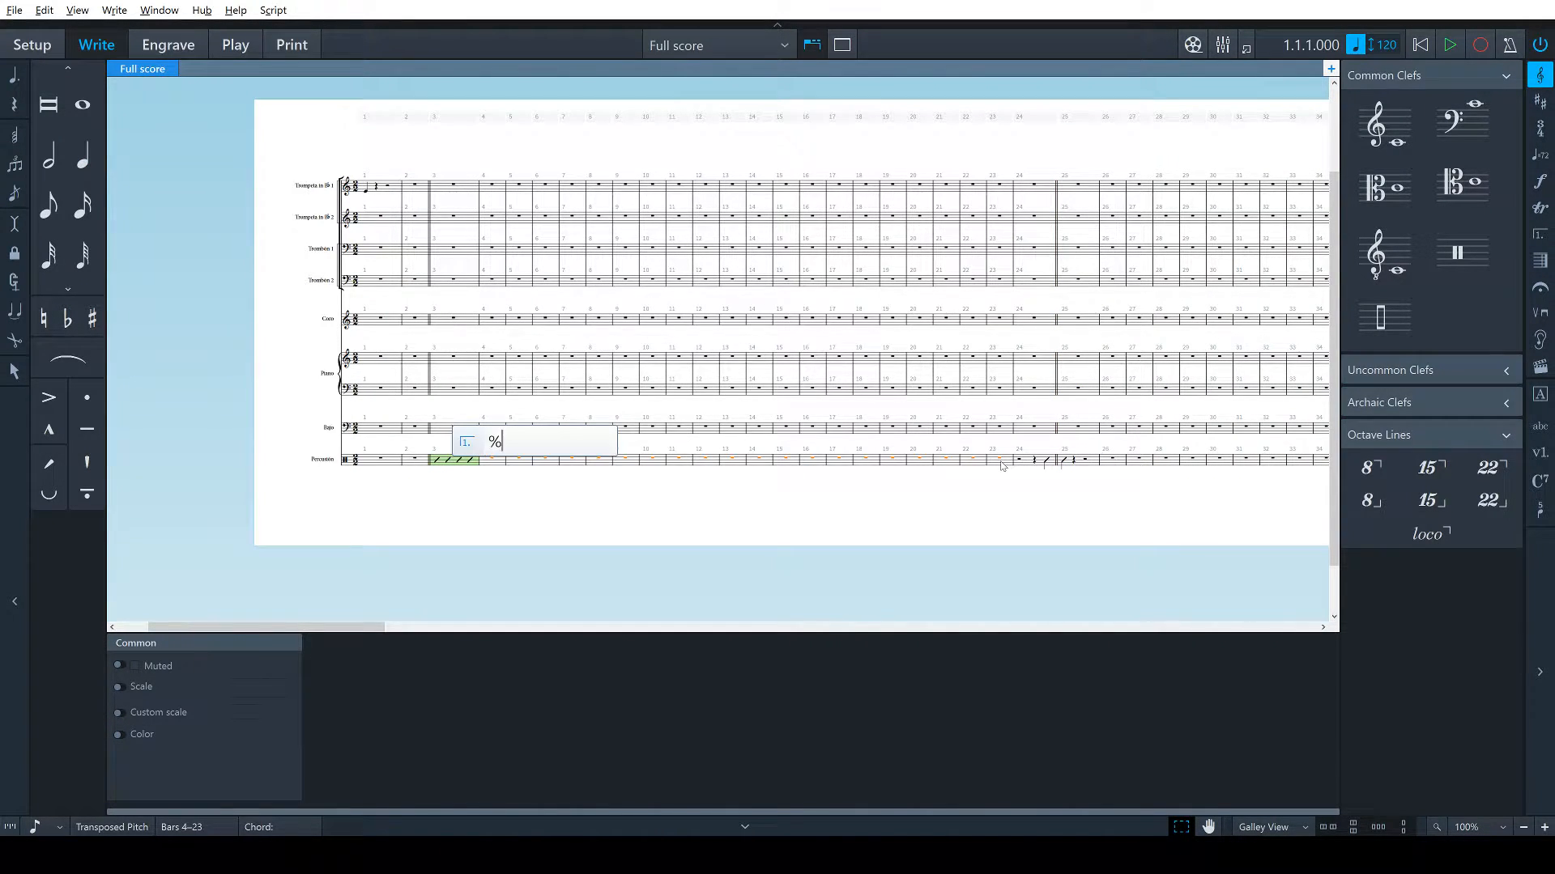
pyautogui.press('Return')
pyautogui.click(999, 492)
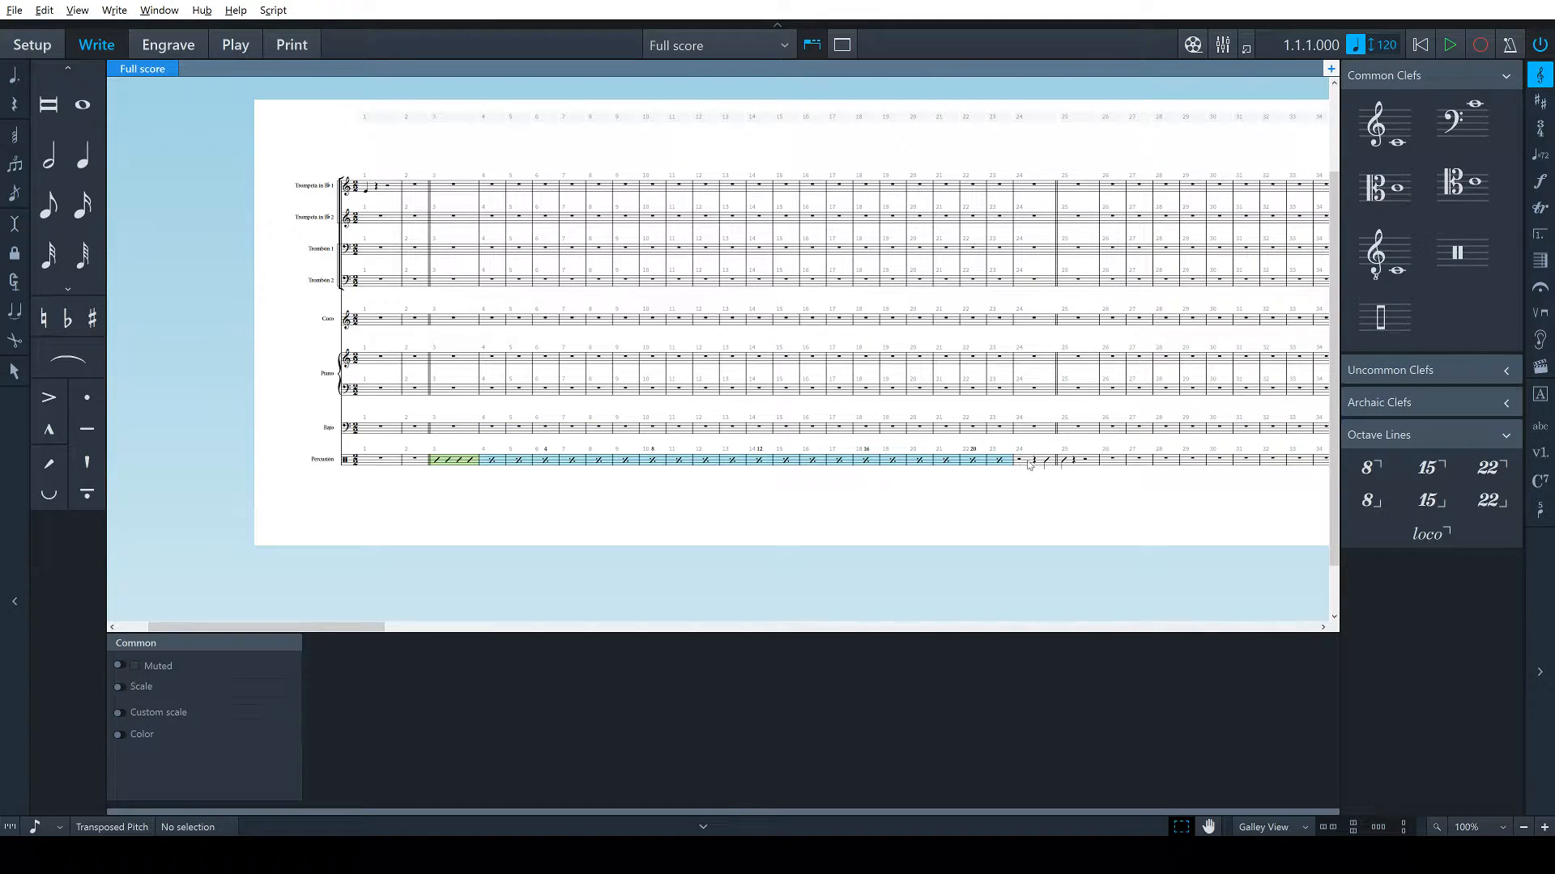
# Add a slash region over the rests in bar 24 of the Percussion staff, before the final note
pyautogui.click(1019, 460)
pyautogui.keyDown('shift'); pyautogui.click(1034, 461); pyautogui.keyUp('shift')
pyautogui.hotkey('shift', 'r')
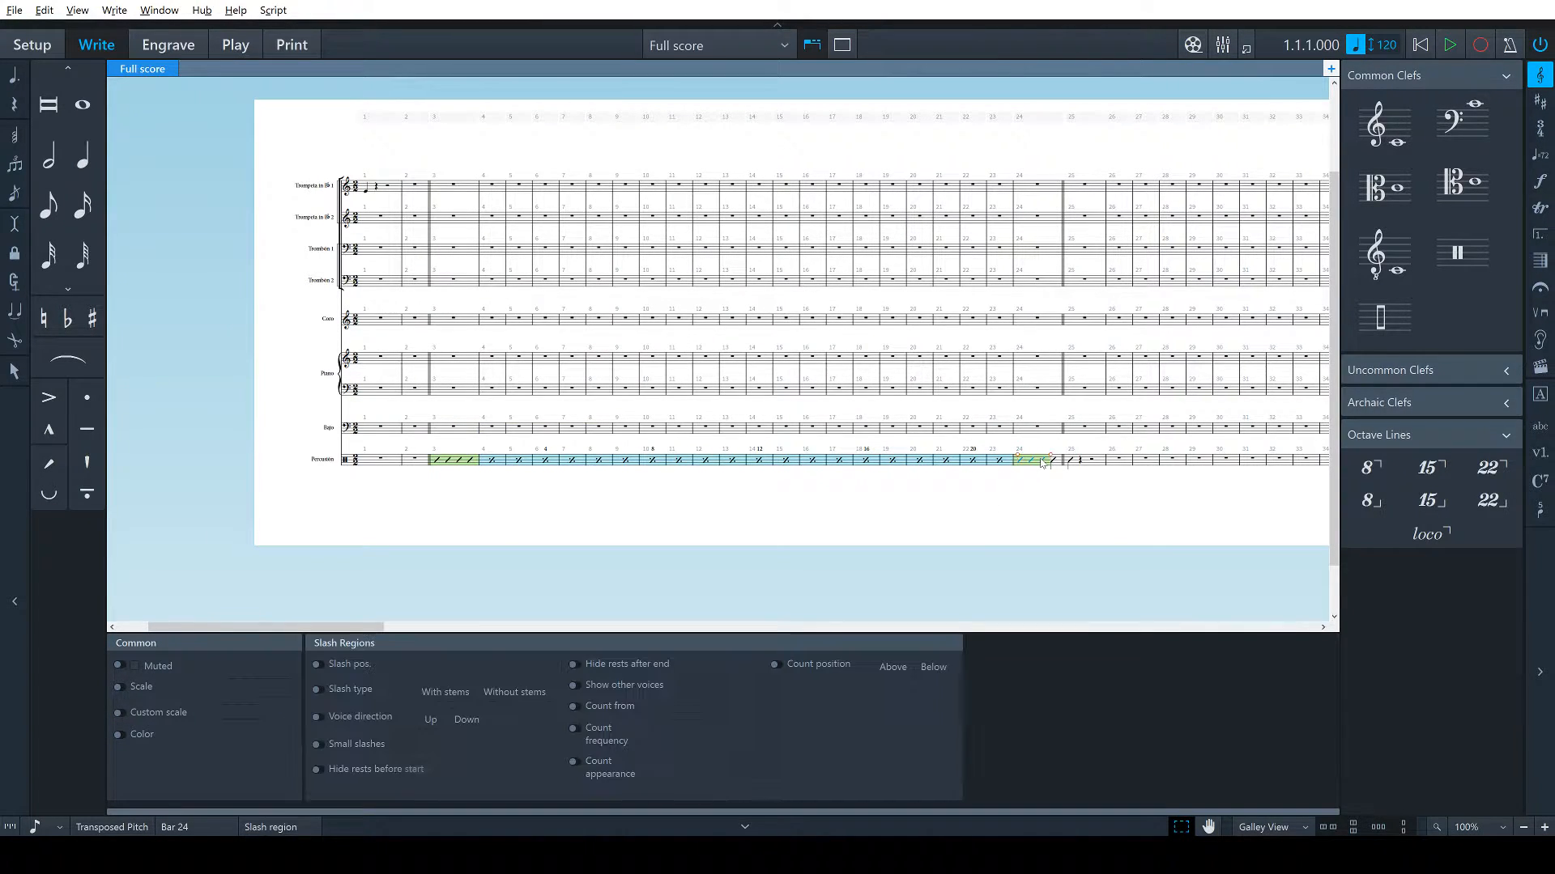
pyautogui.click(1060, 486)
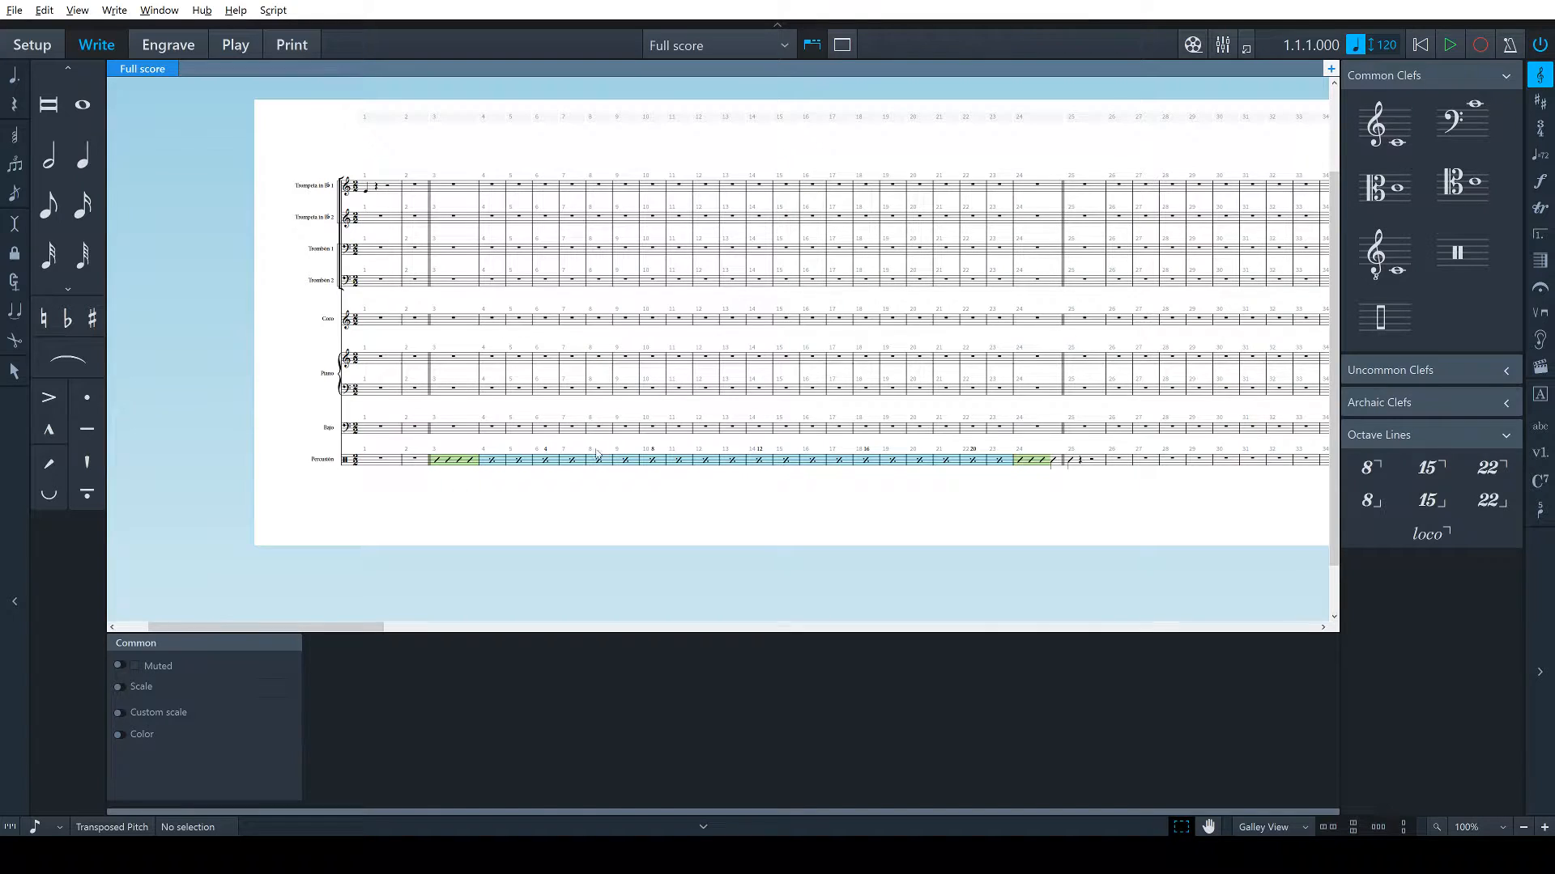
# Add a text label above the Percussion staff at the start of the bar 3 slash region
pyautogui.click(437, 461)
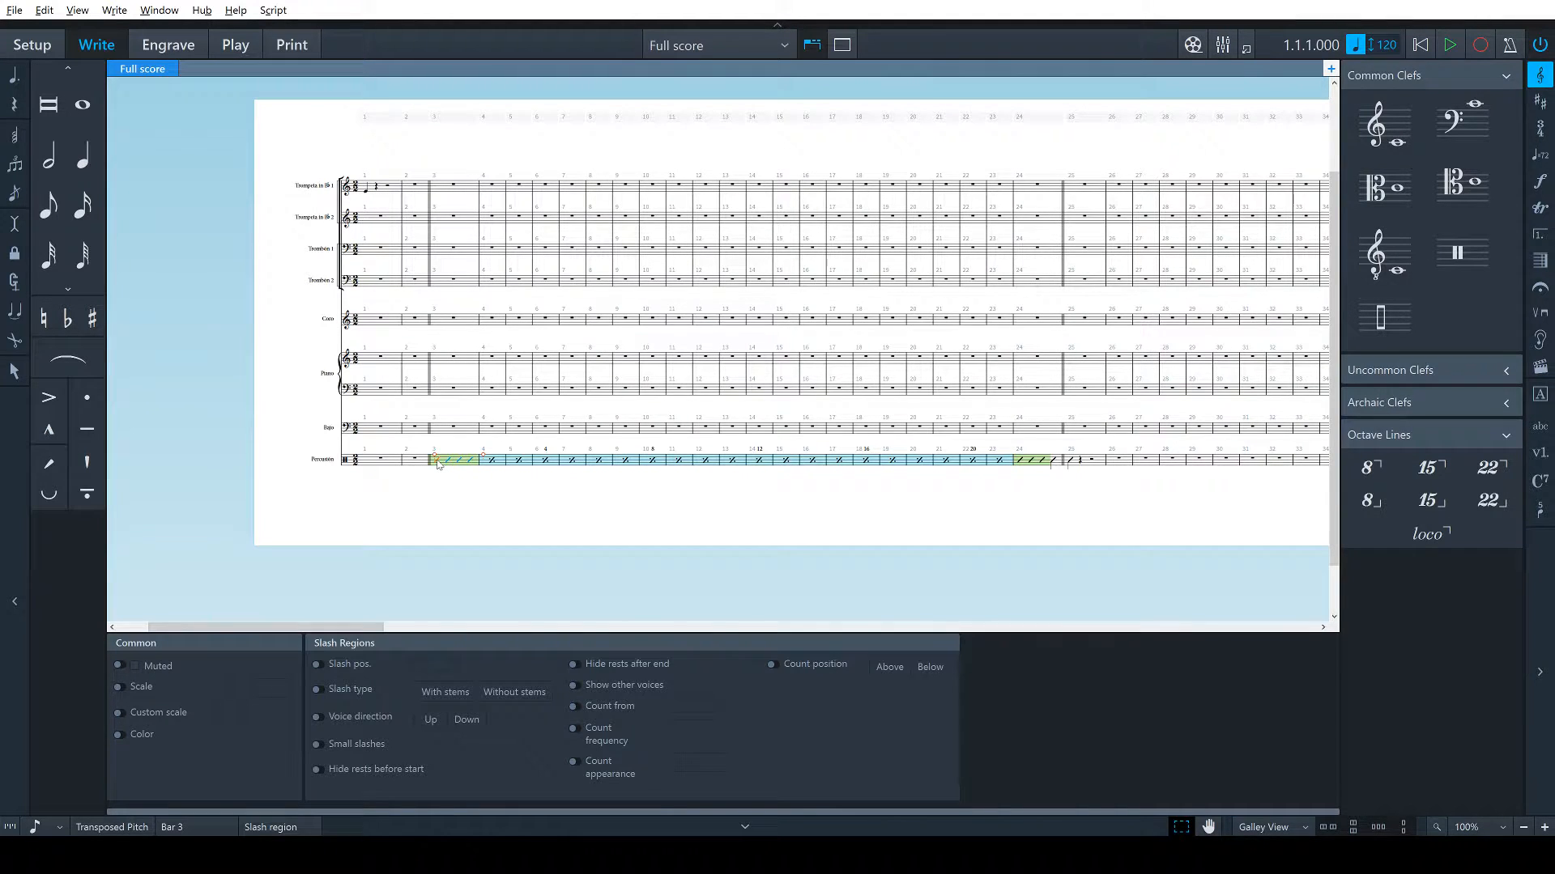
pyautogui.hotkey('shift', 'x')
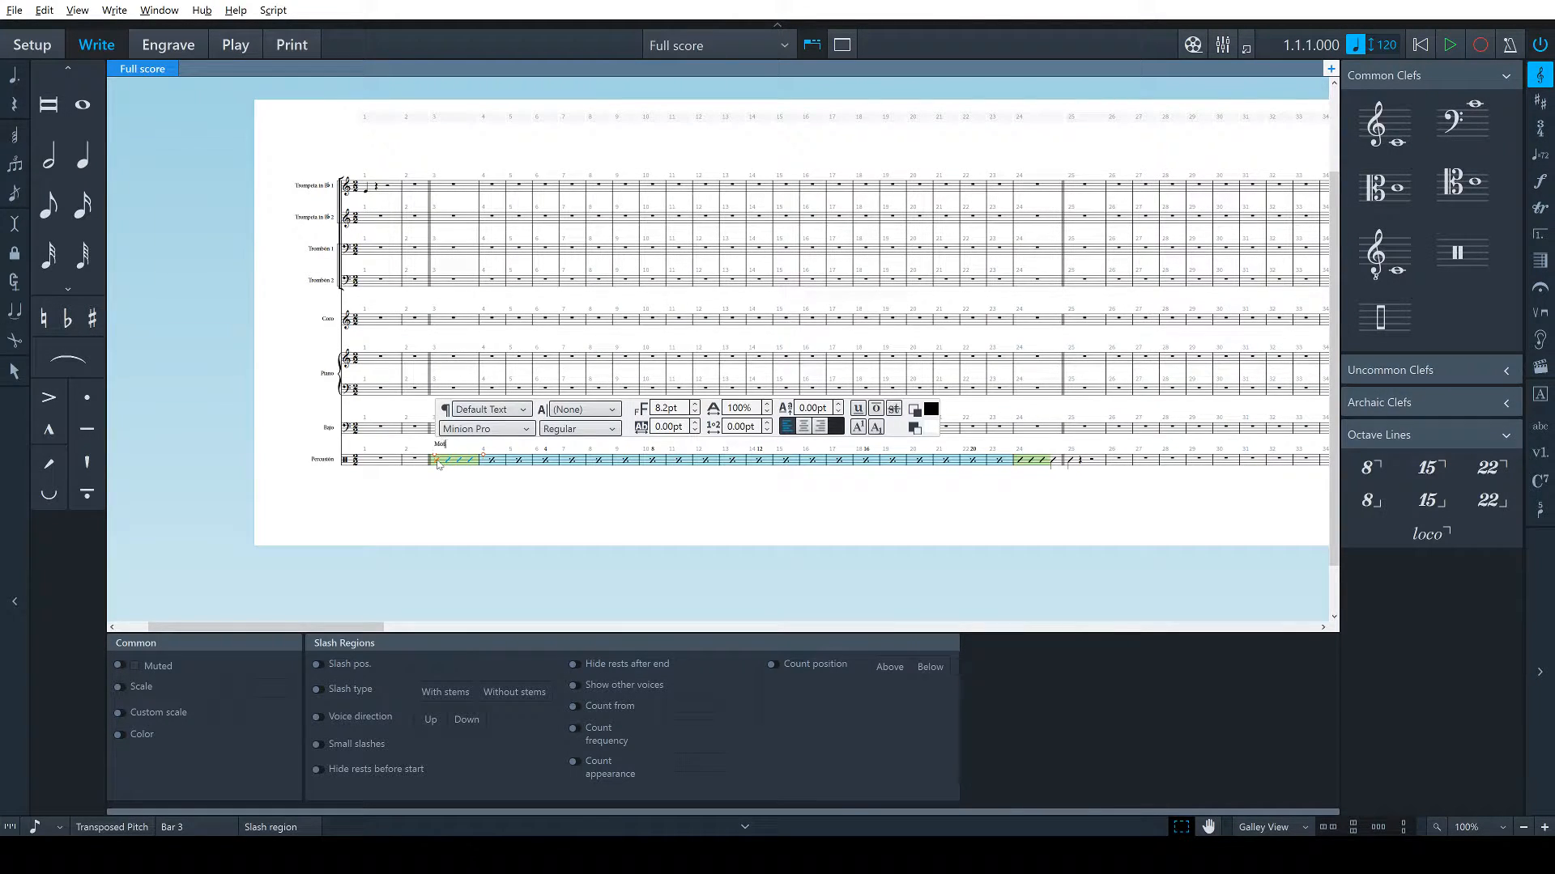
pyautogui.press('Escape')
pyautogui.click(519, 478)
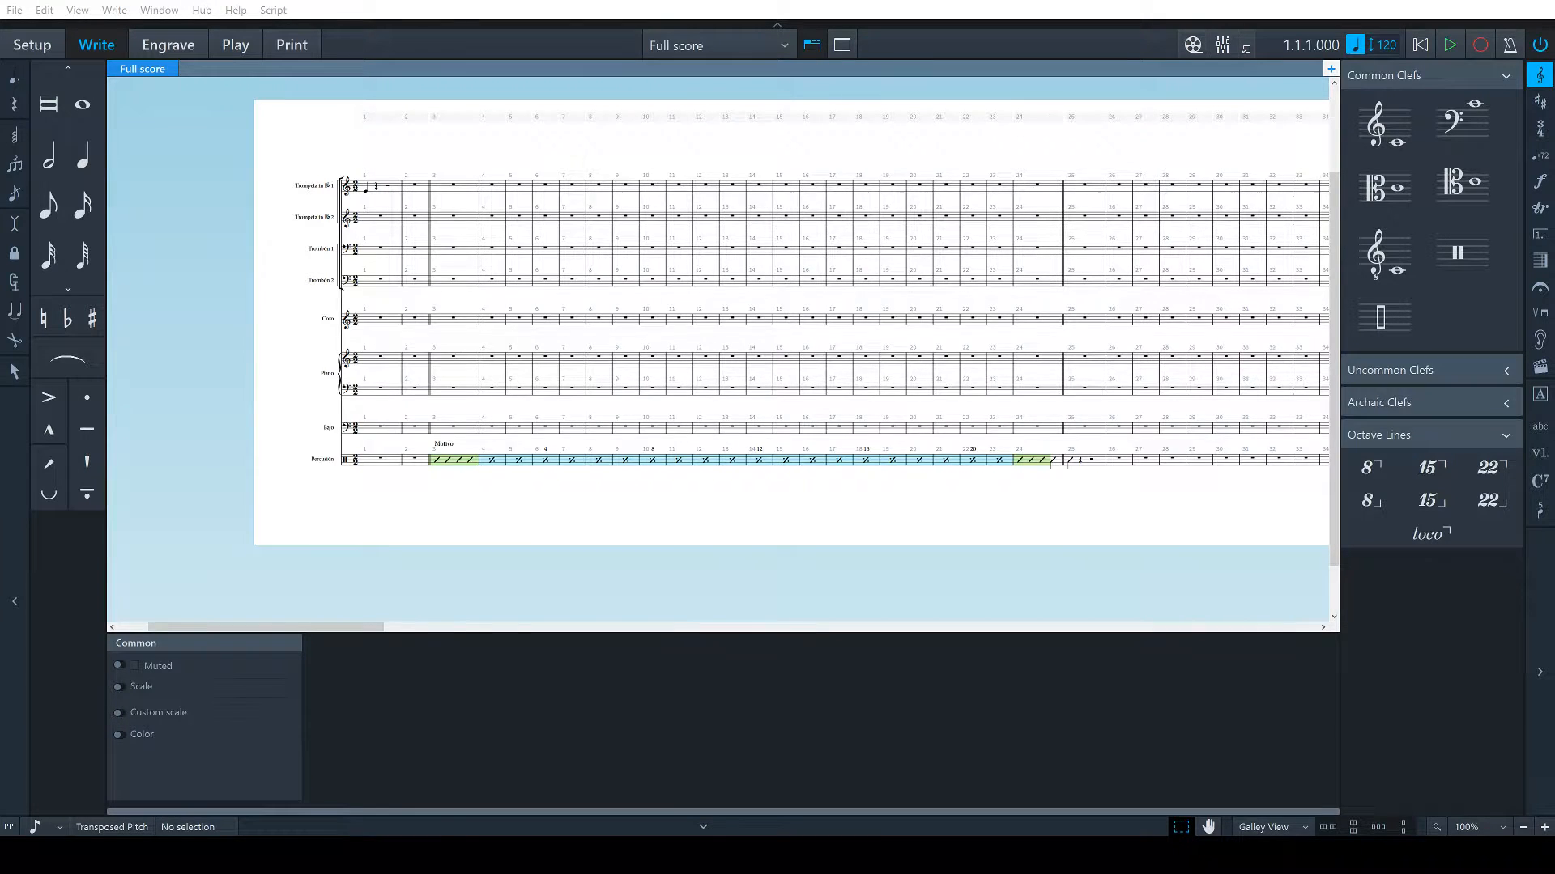
# Add the text "Presto" above the first note of bar 25 on the Percussion staff
pyautogui.hscroll(3, 717, 324)
pyautogui.hscroll(-1, 717, 324)
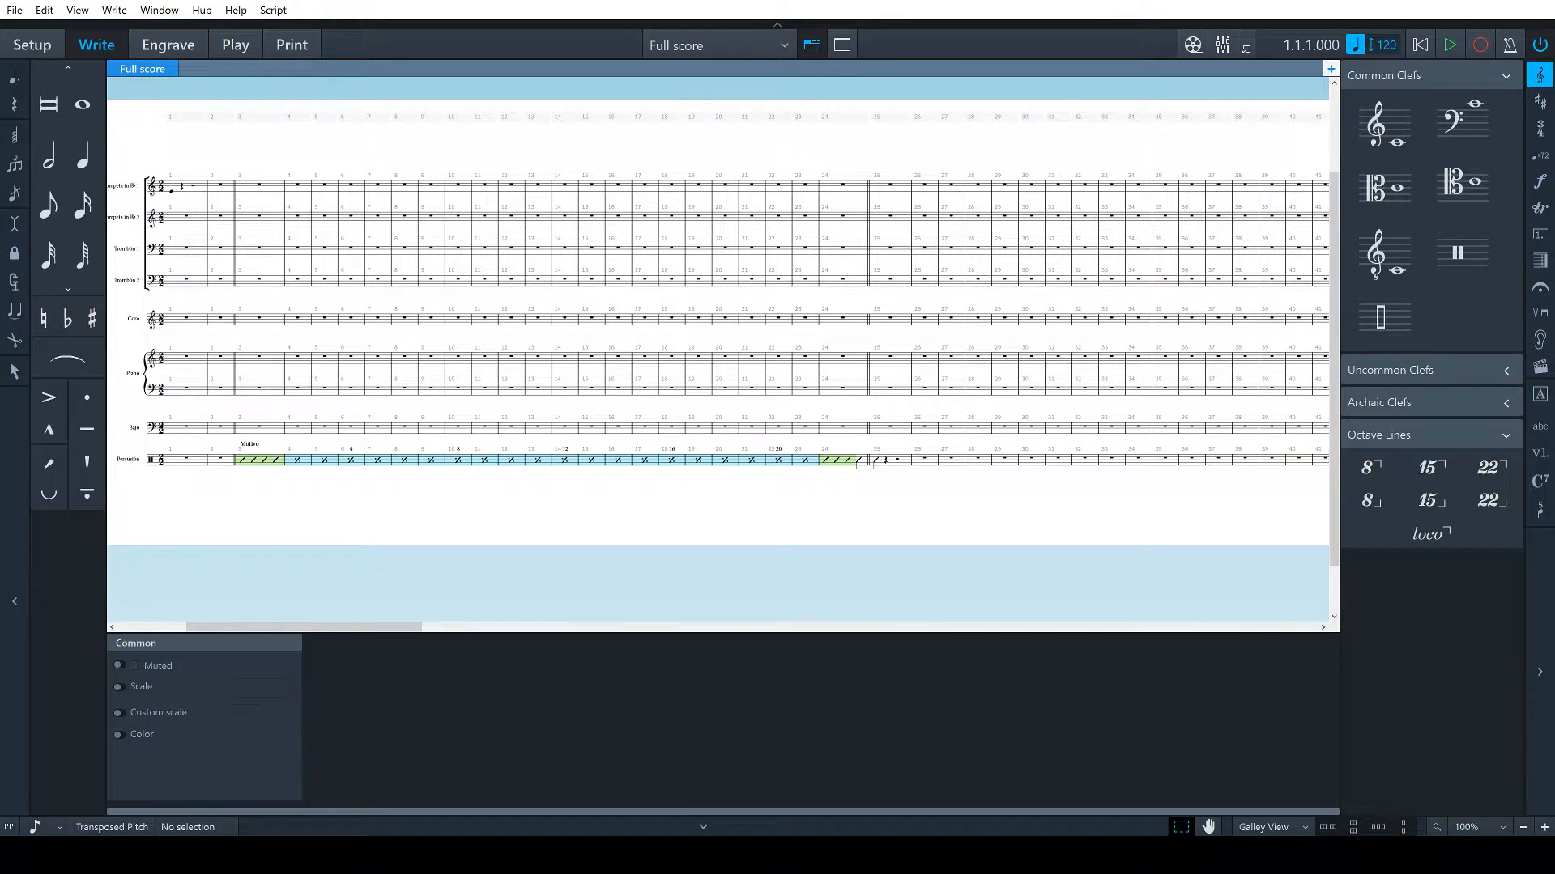
pyautogui.hotkey('alt', 'Tab')
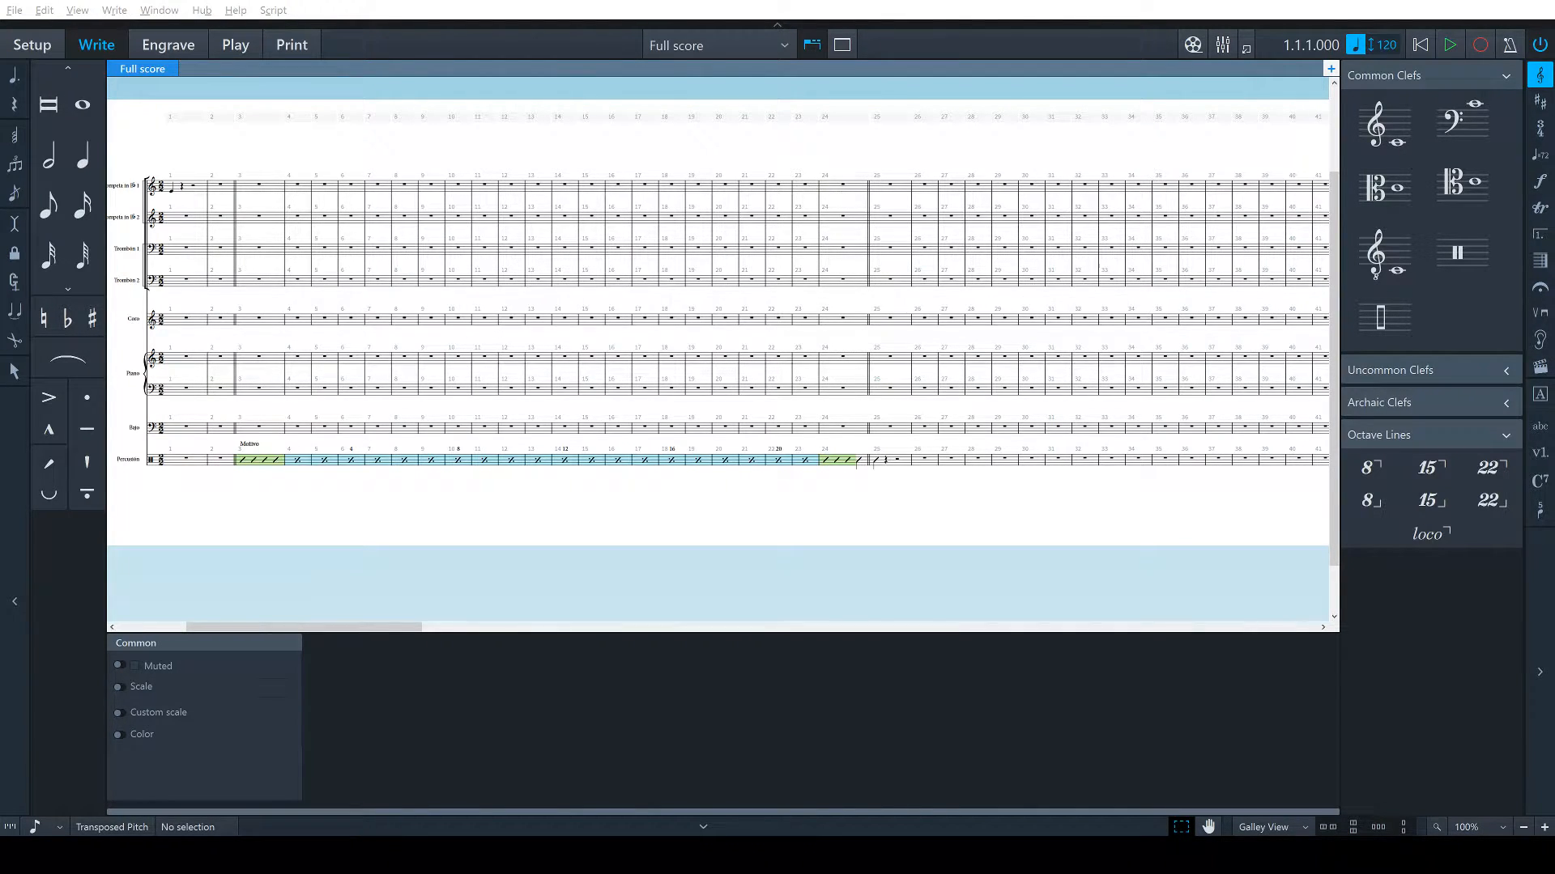
pyautogui.hscroll(2, 718, 351)
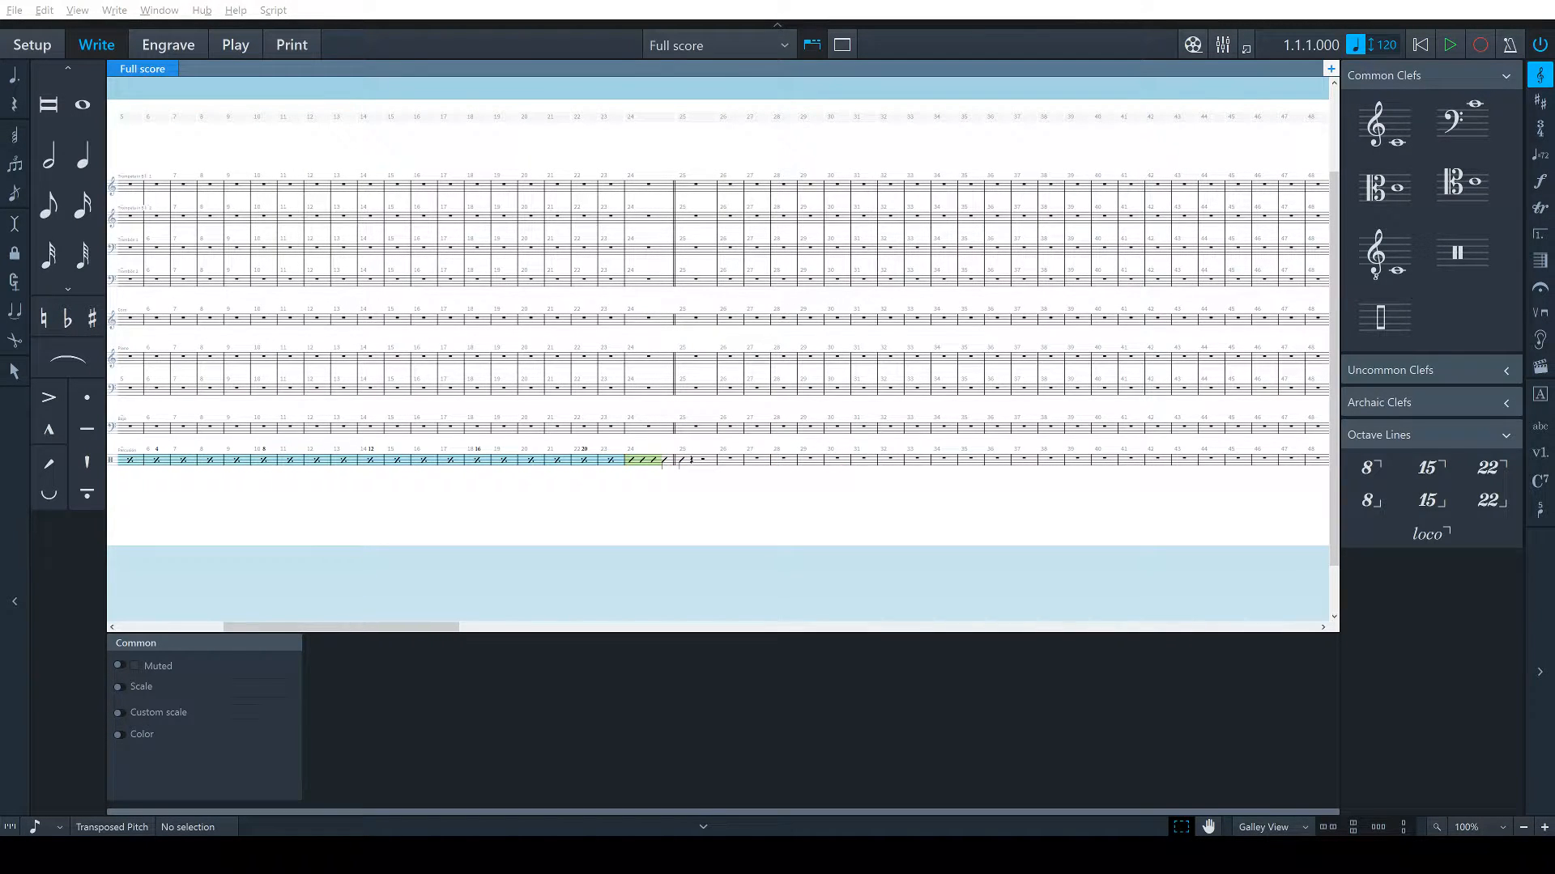
pyautogui.click(682, 462)
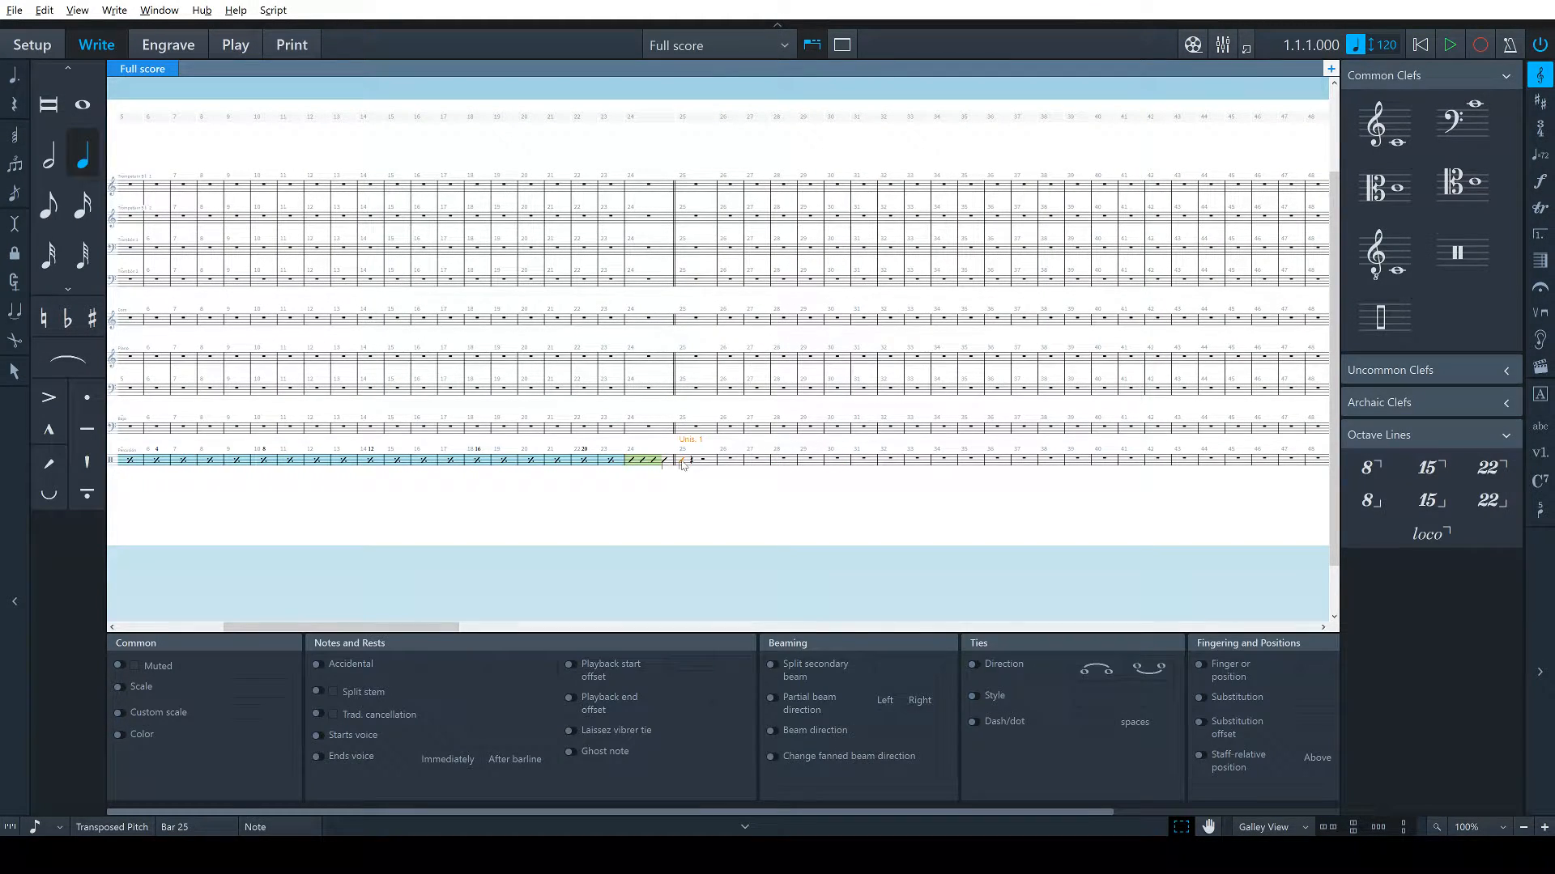
pyautogui.hotkey('shift', 'x')
pyautogui.write('Prest')
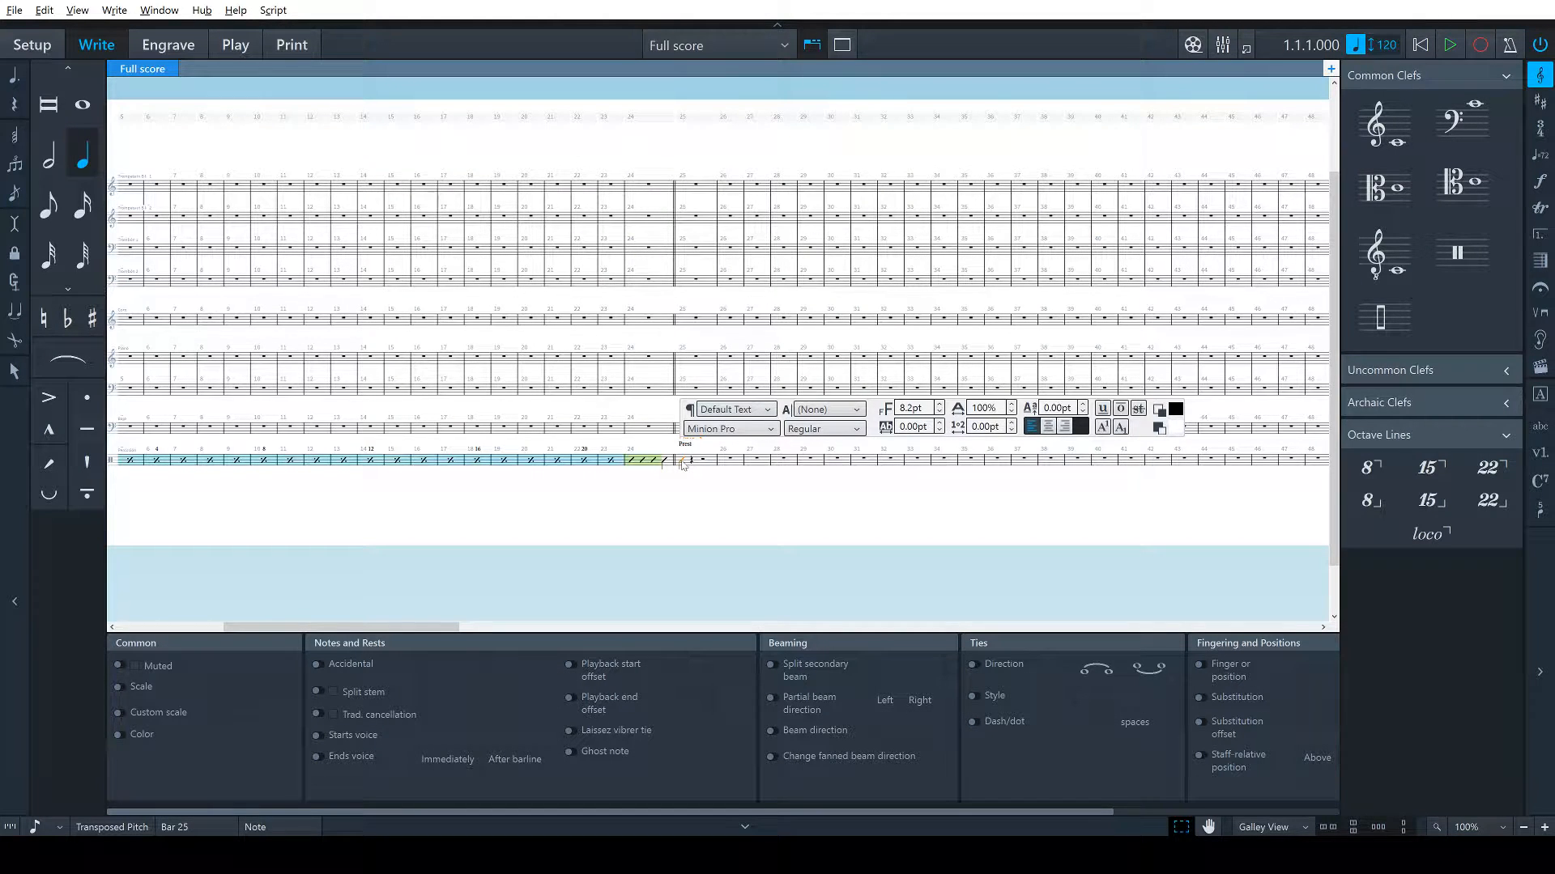
pyautogui.write('o')
pyautogui.press('Escape')
pyautogui.click(717, 484)
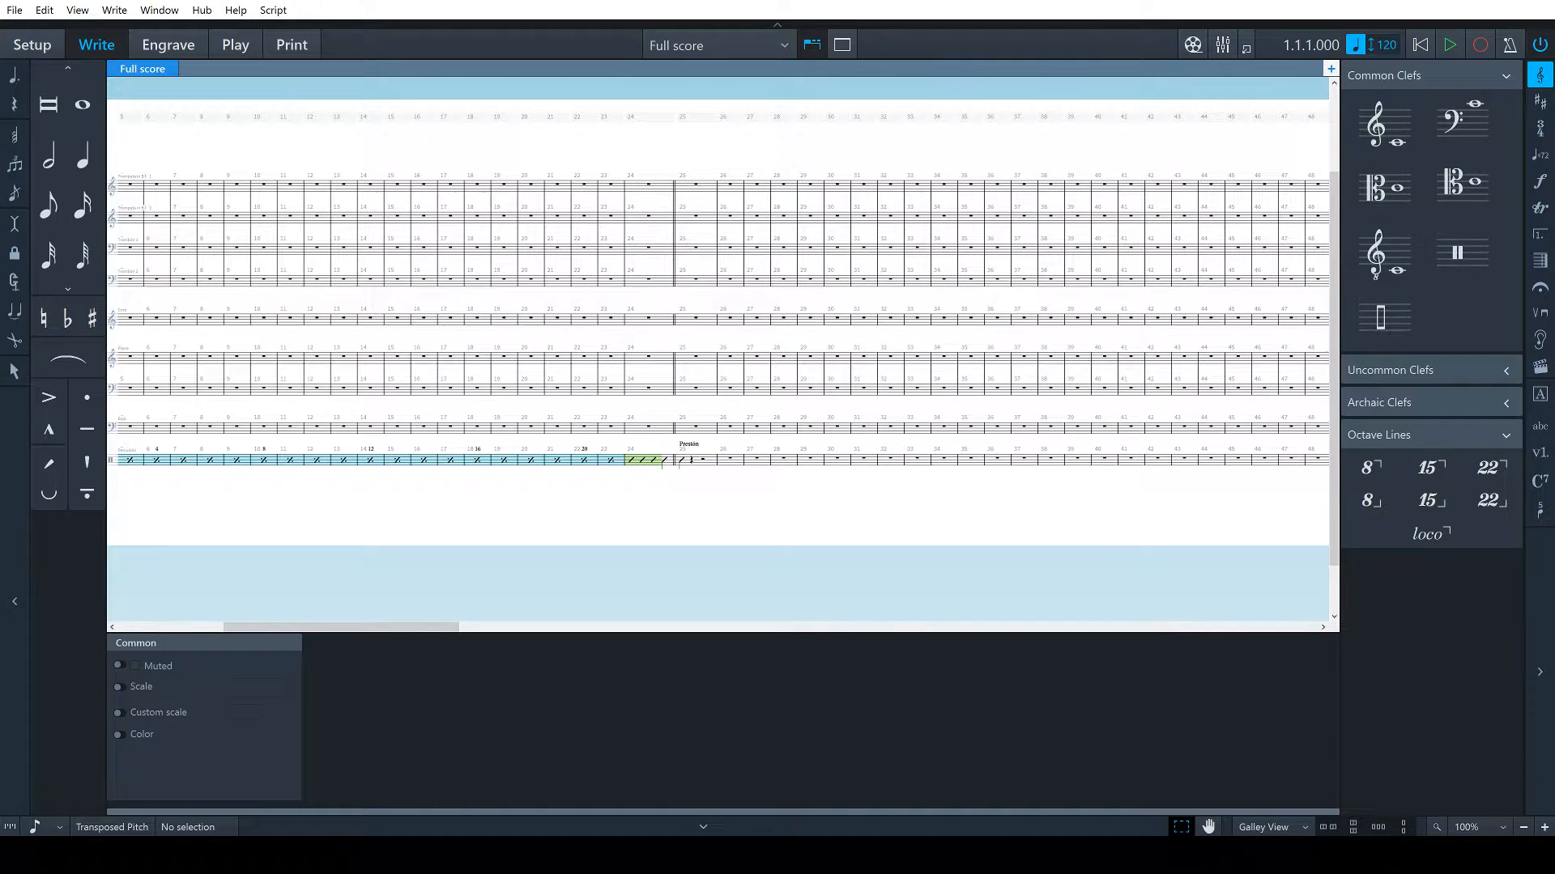
# Enter an eighth-note slash at the end of bar 26 on the Percussion staff and give it a laissez vibrer tie
pyautogui.hotkey('alt', 'Tab')
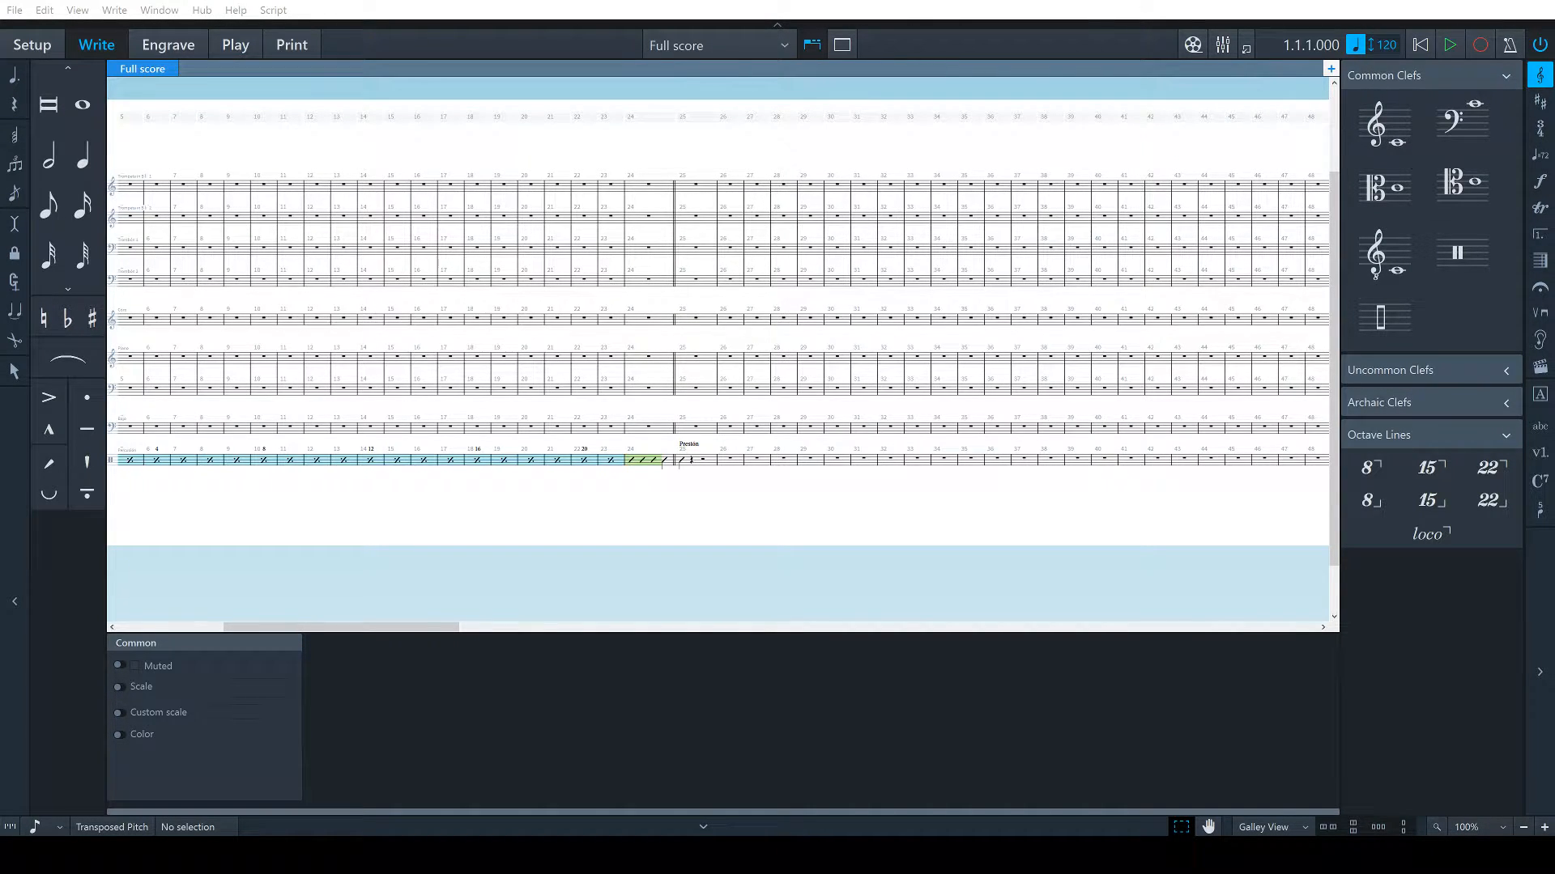
pyautogui.click(730, 460)
pyautogui.hotkey('shift', 'n')
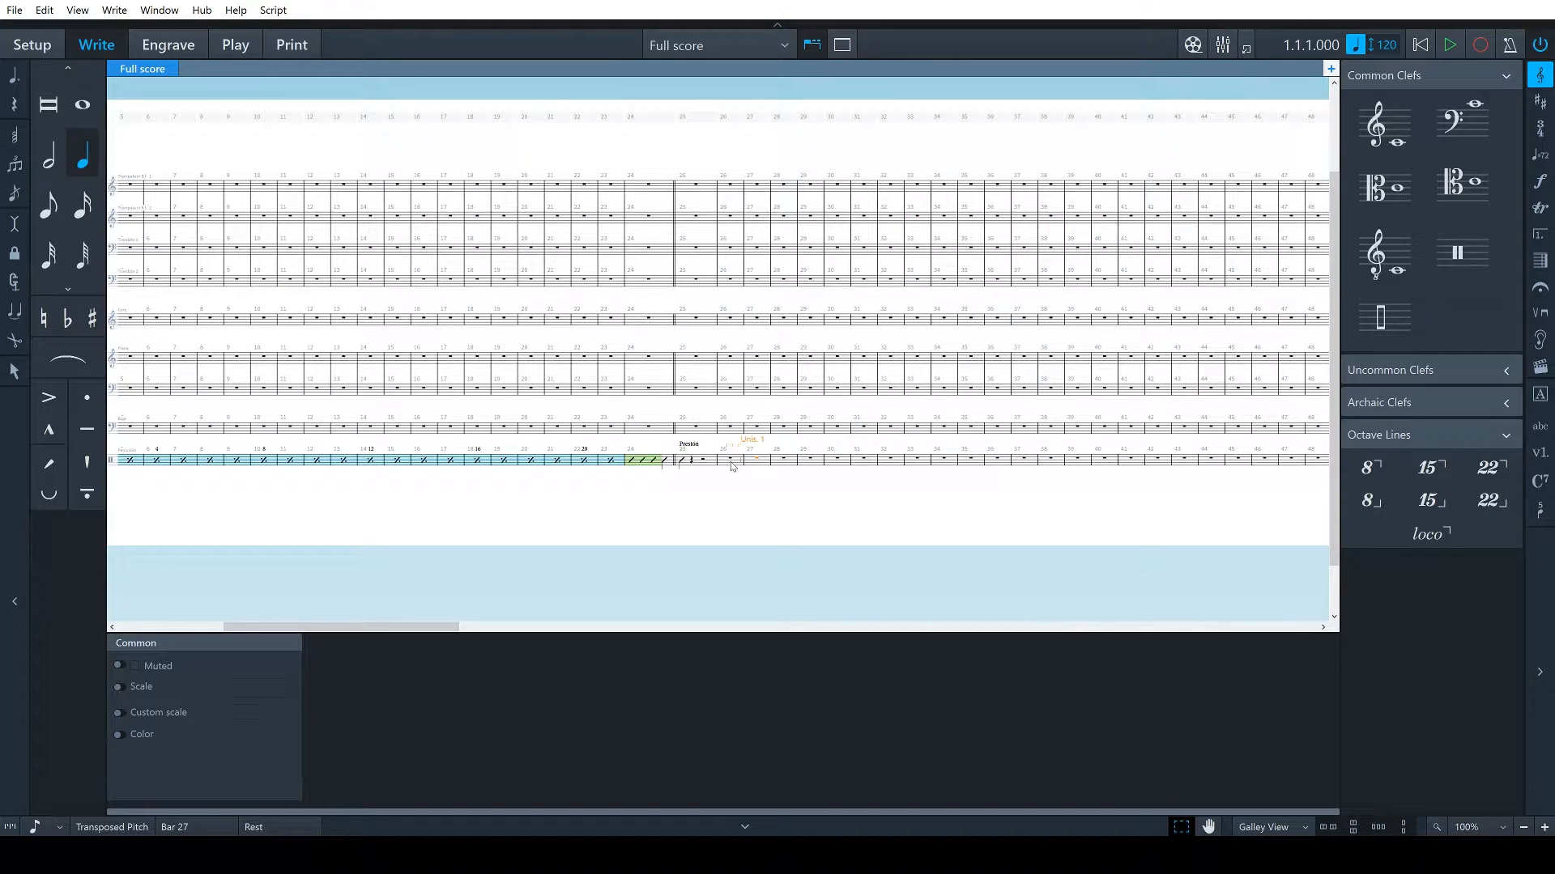
pyautogui.press('5')
pyautogui.press('Left')
pyautogui.press('a')
pyautogui.press('Left')
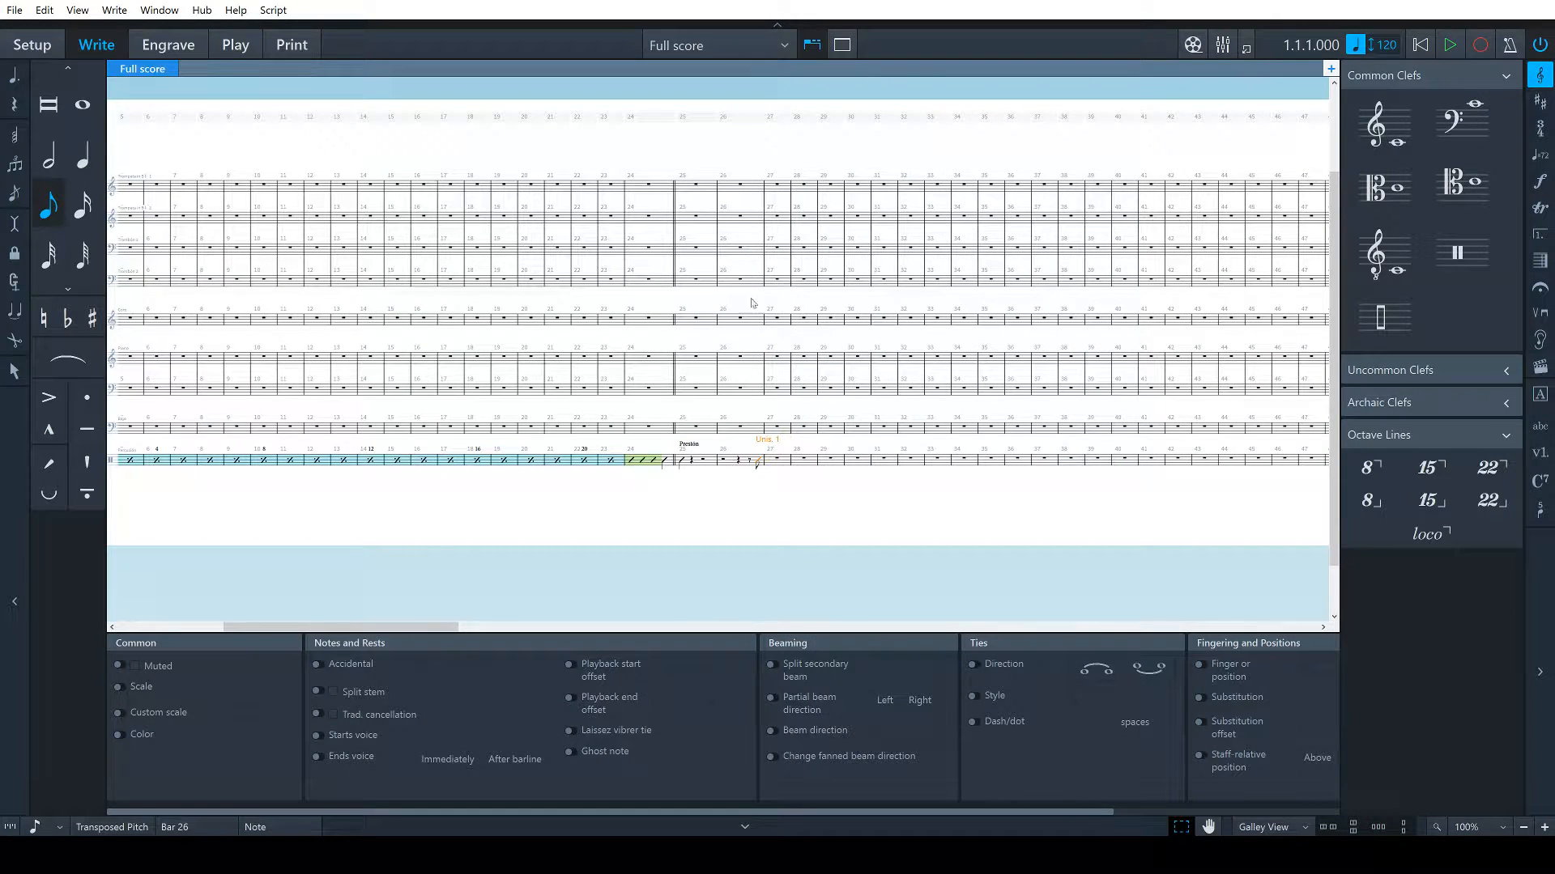
pyautogui.click(571, 732)
pyautogui.click(829, 507)
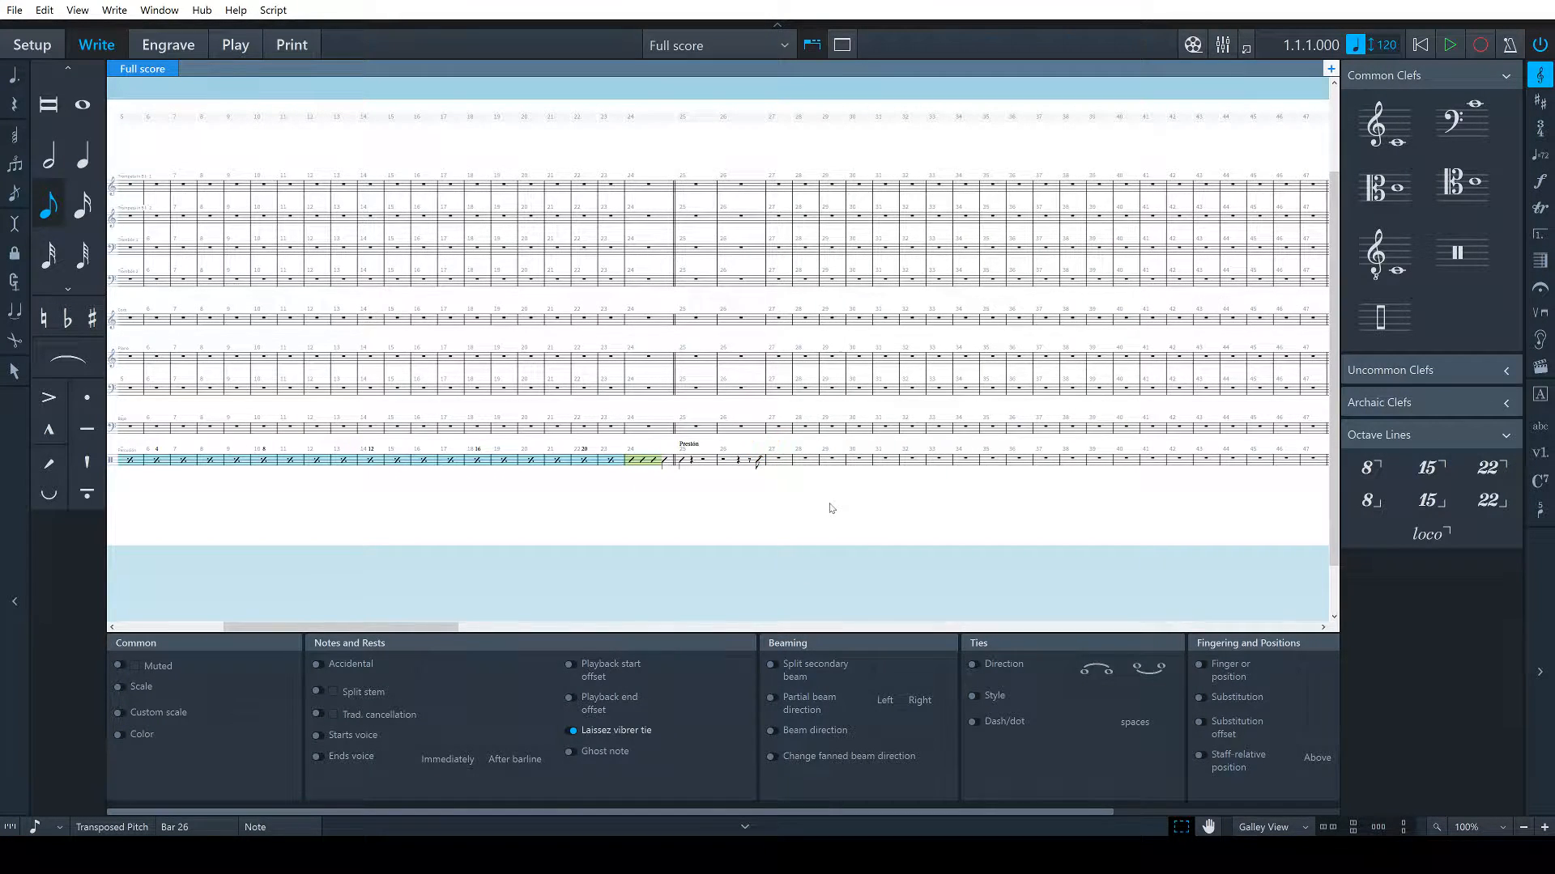
pyautogui.click(759, 466)
pyautogui.click(770, 483)
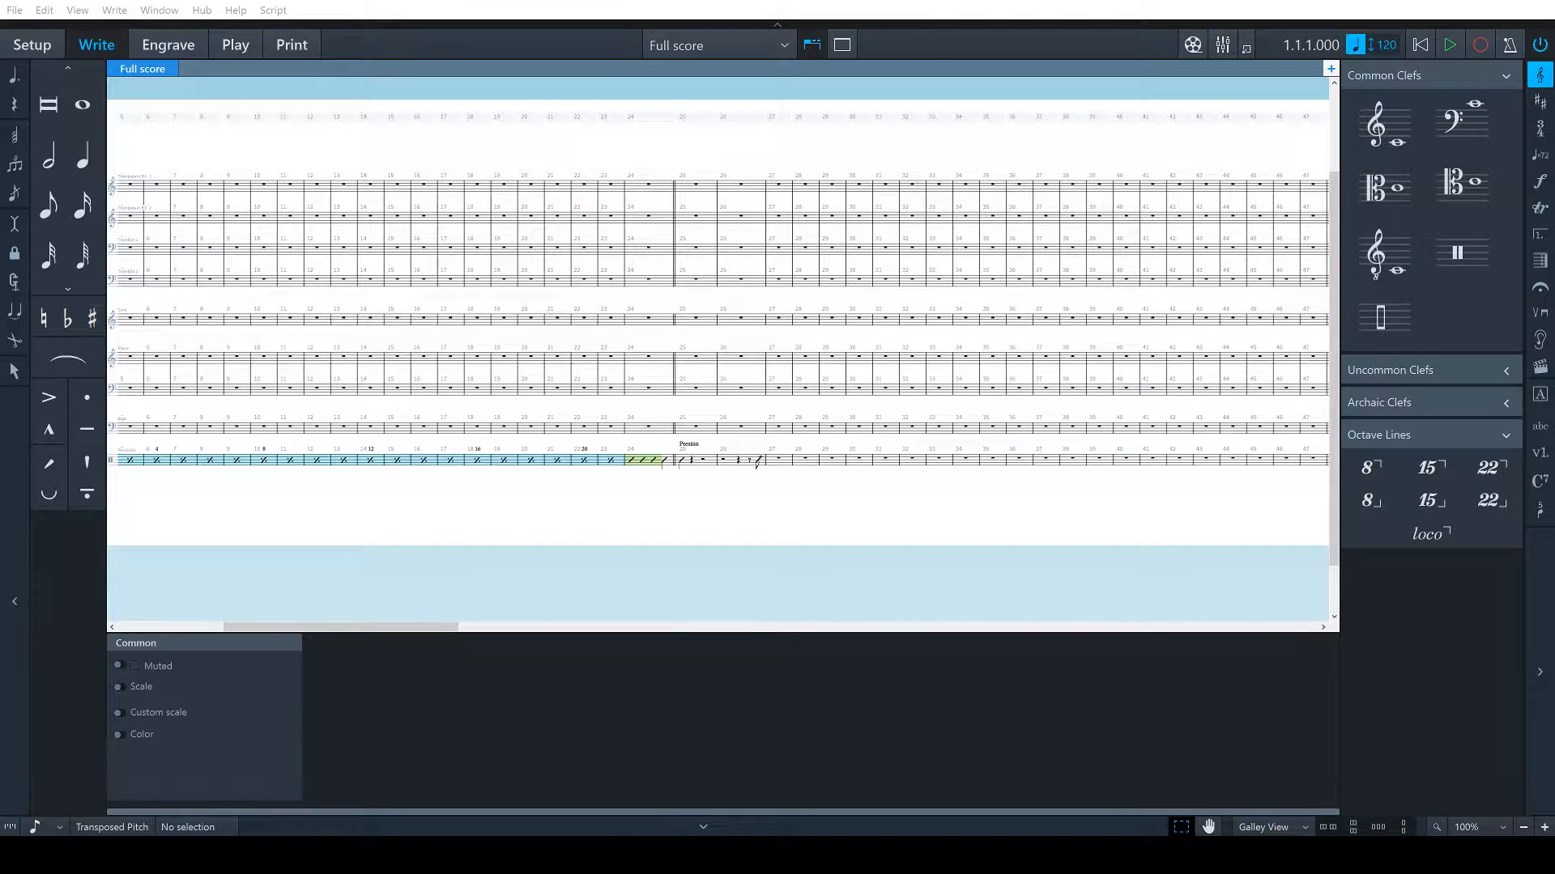
pyautogui.click(836, 542)
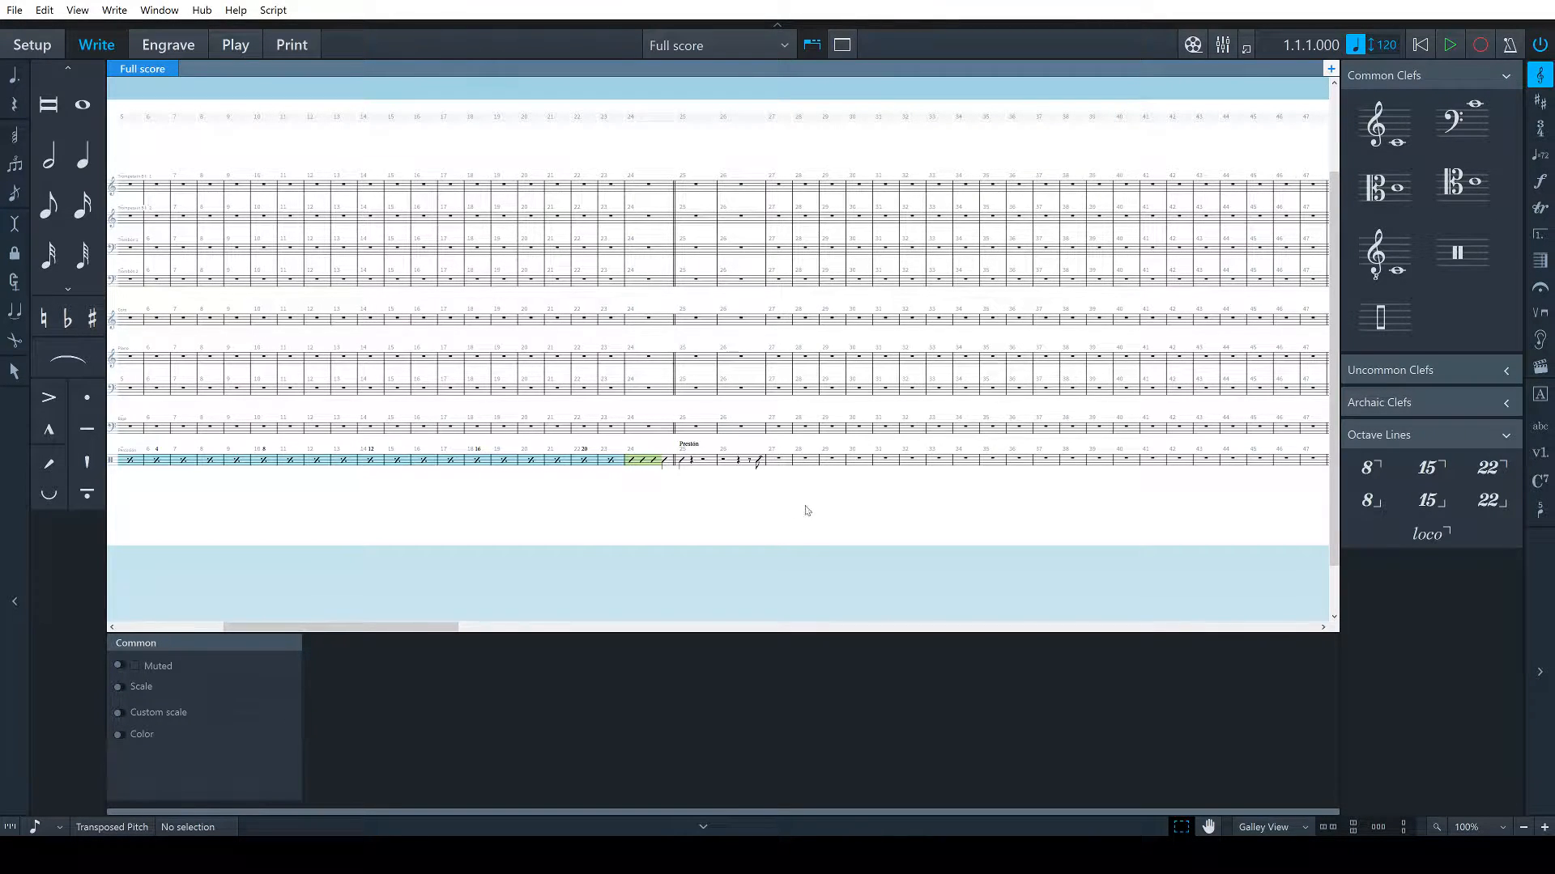
pyautogui.click(784, 463)
pyautogui.press('6')
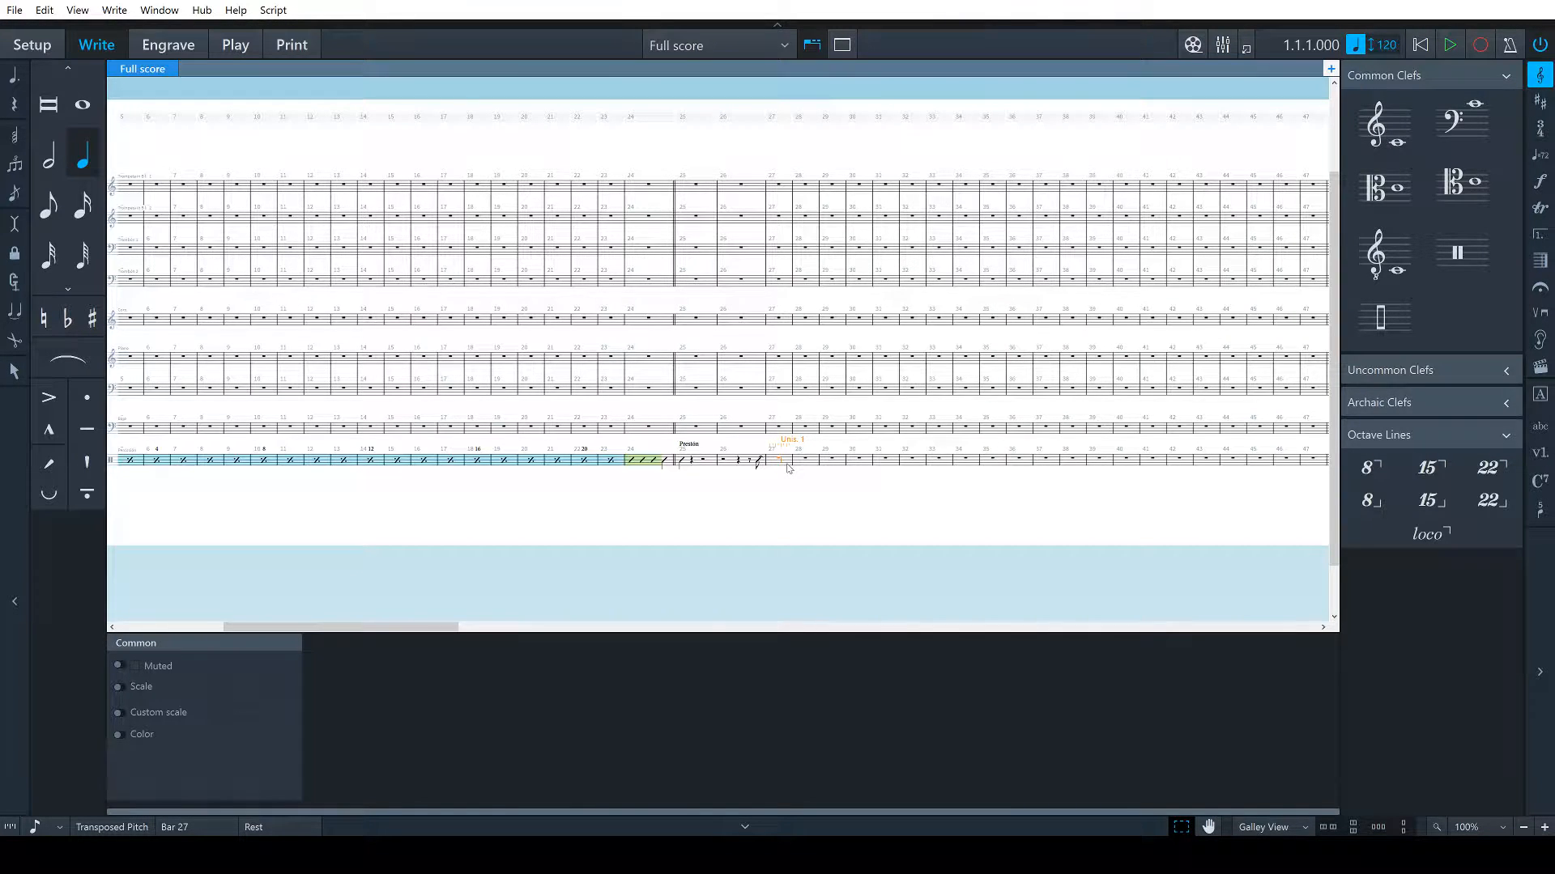
pyautogui.click(788, 468)
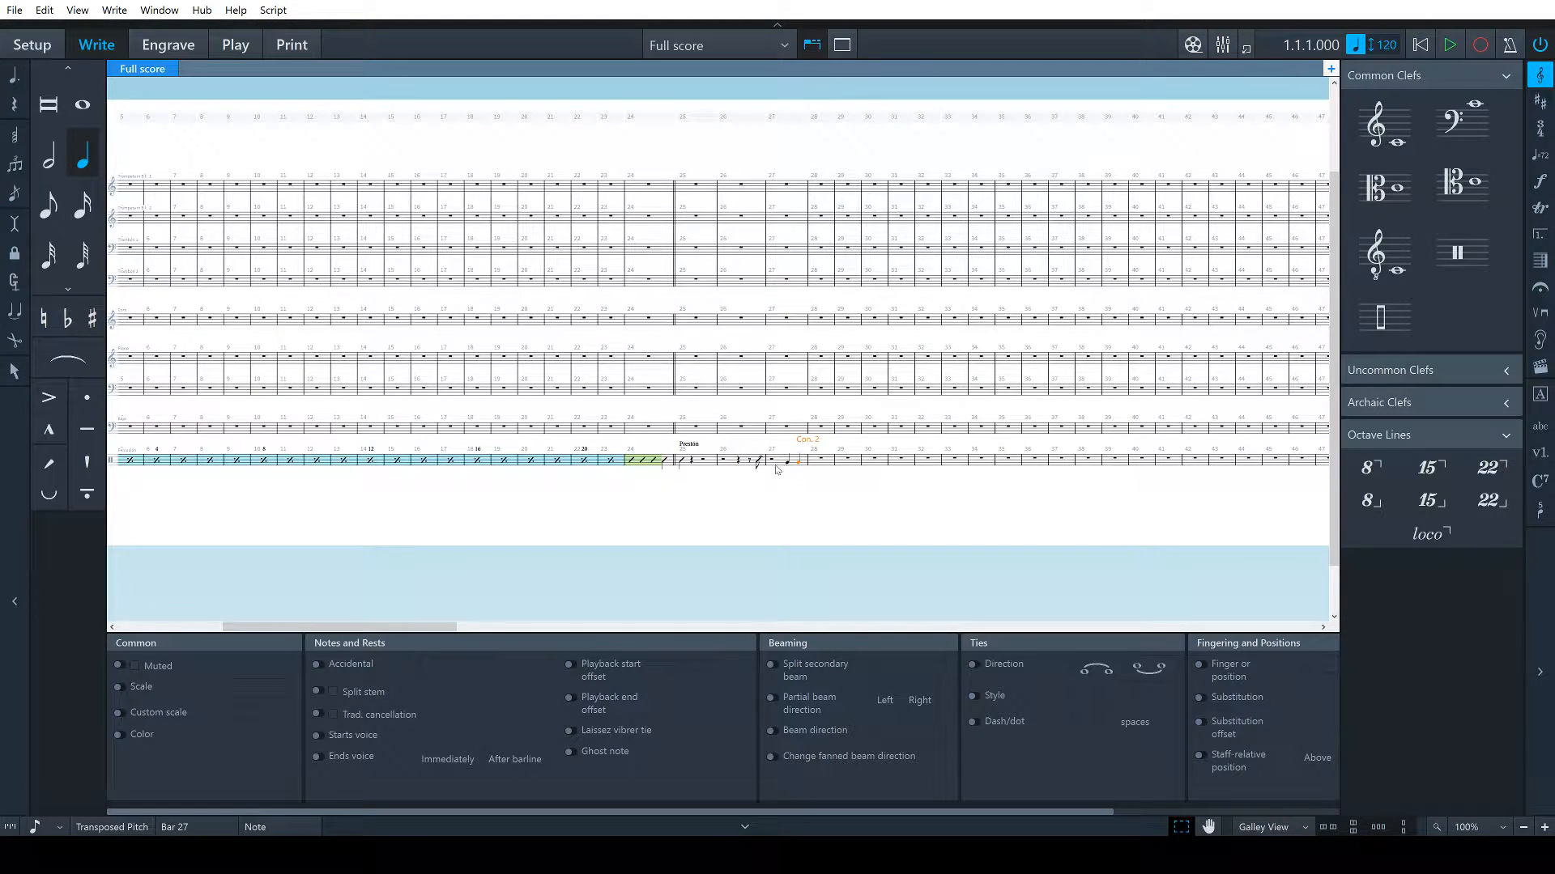
pyautogui.click(776, 467)
pyautogui.press('r')
pyautogui.press('r')
pyautogui.press('r')
pyautogui.press('r')
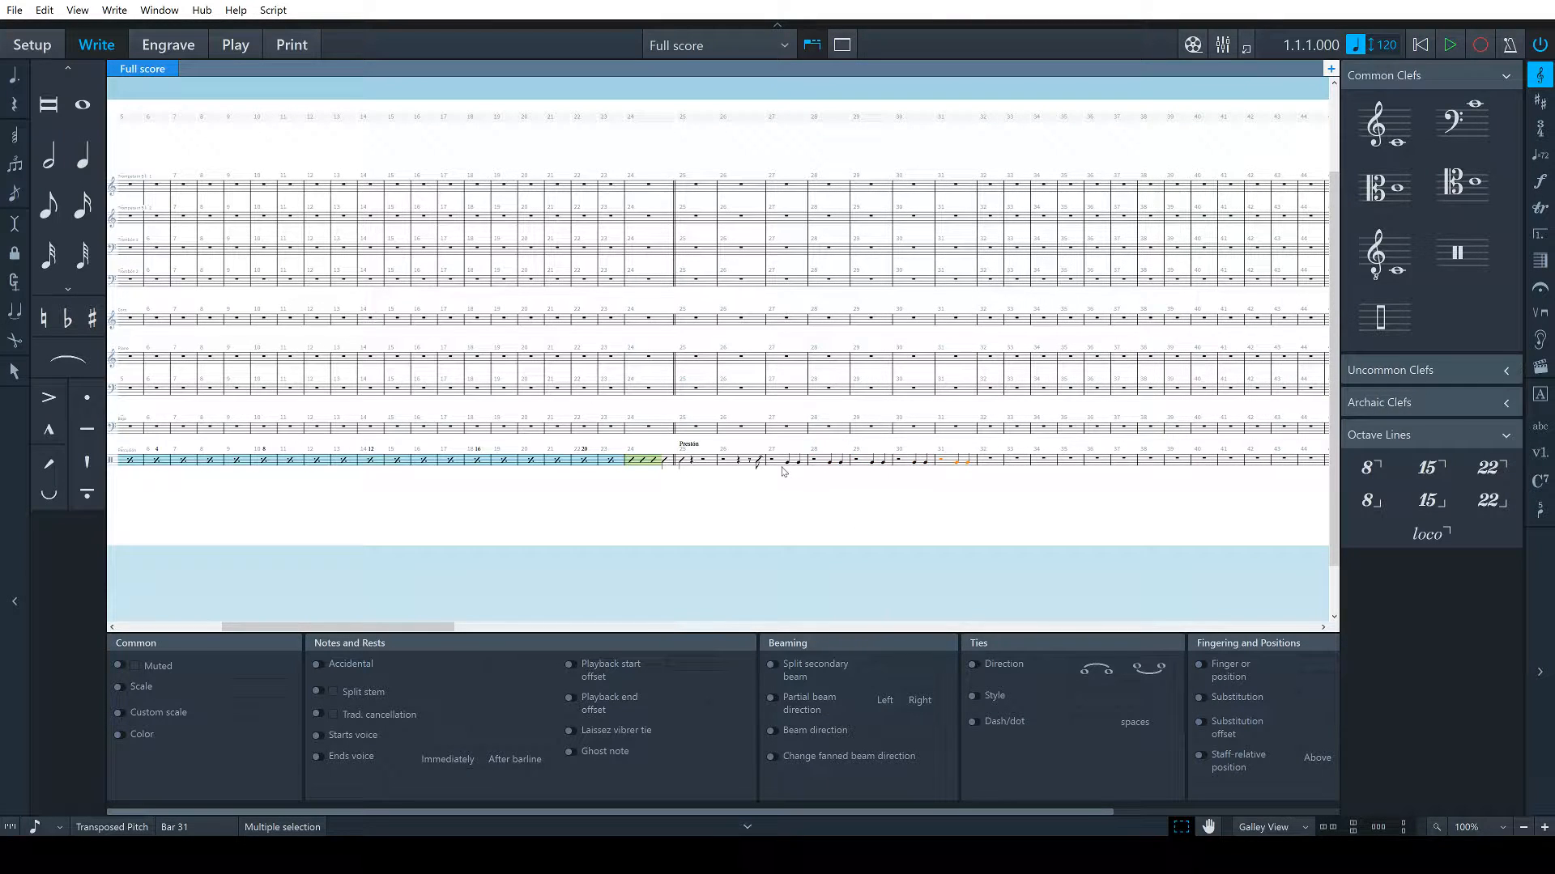
pyautogui.press('Delete')
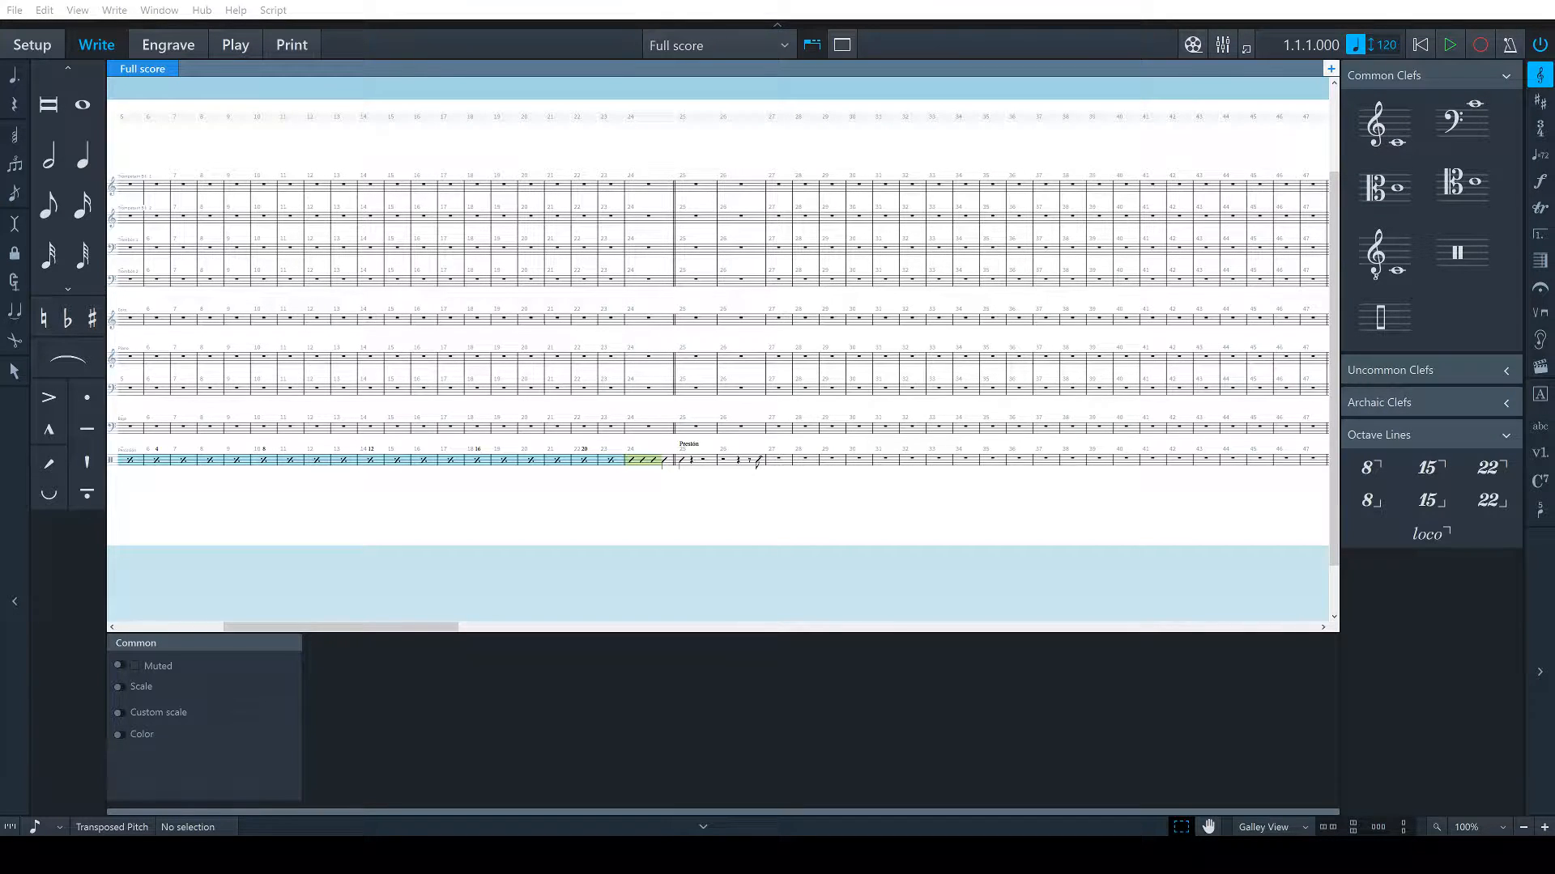
# Add a slash region over the rests of bars 25–26 on the Percussion staff, between the two existing notes
pyautogui.click(692, 461)
pyautogui.keyDown('shift'); pyautogui.click(740, 463); pyautogui.keyUp('shift')
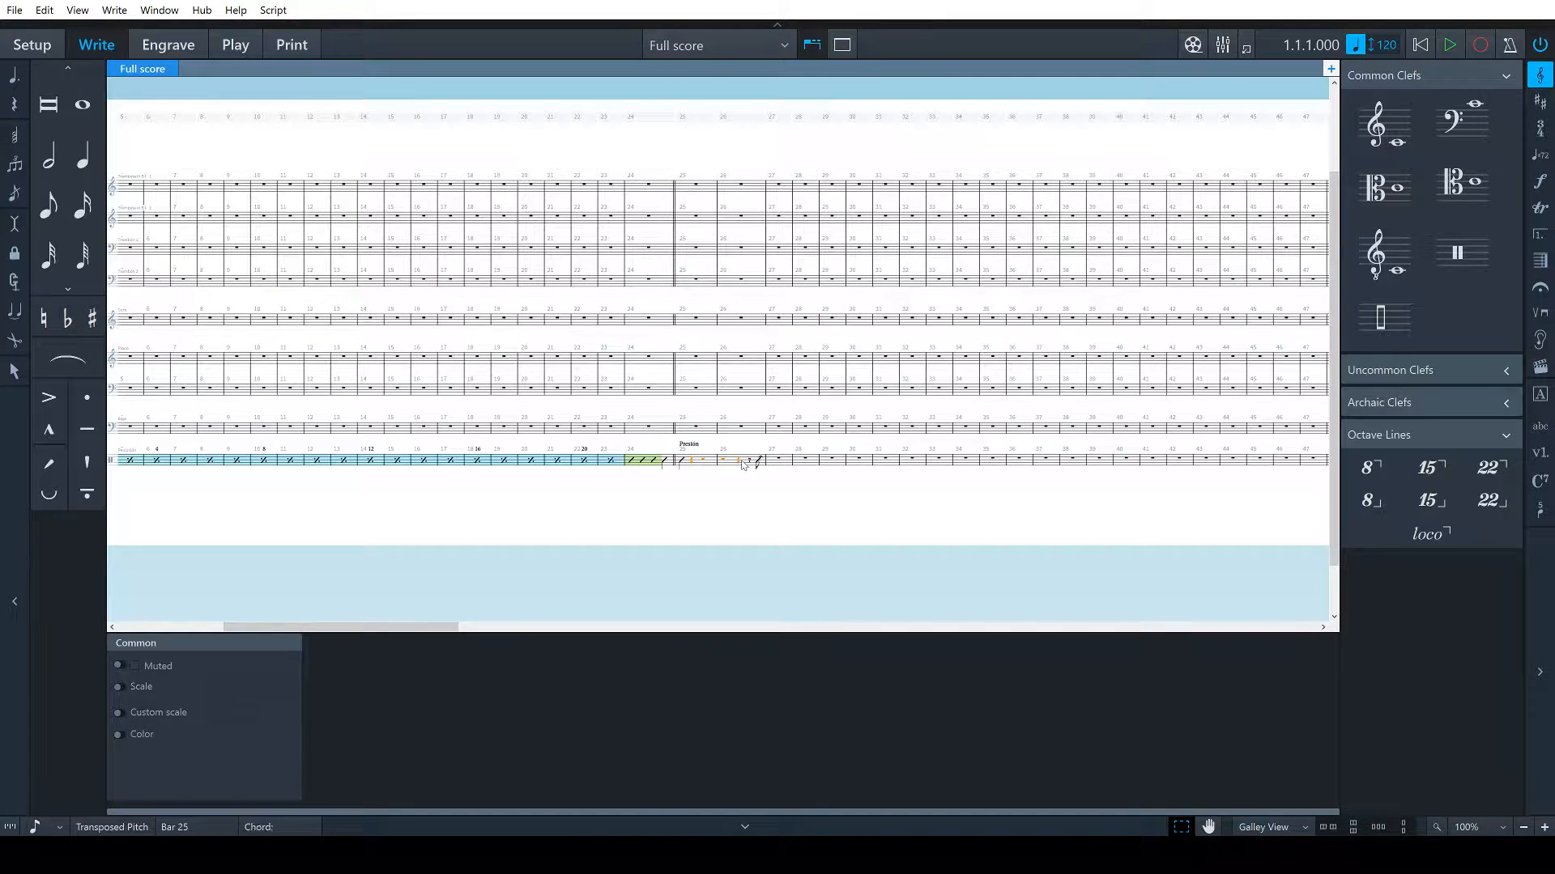
pyautogui.hotkey('alt', 's')
pyautogui.click(747, 519)
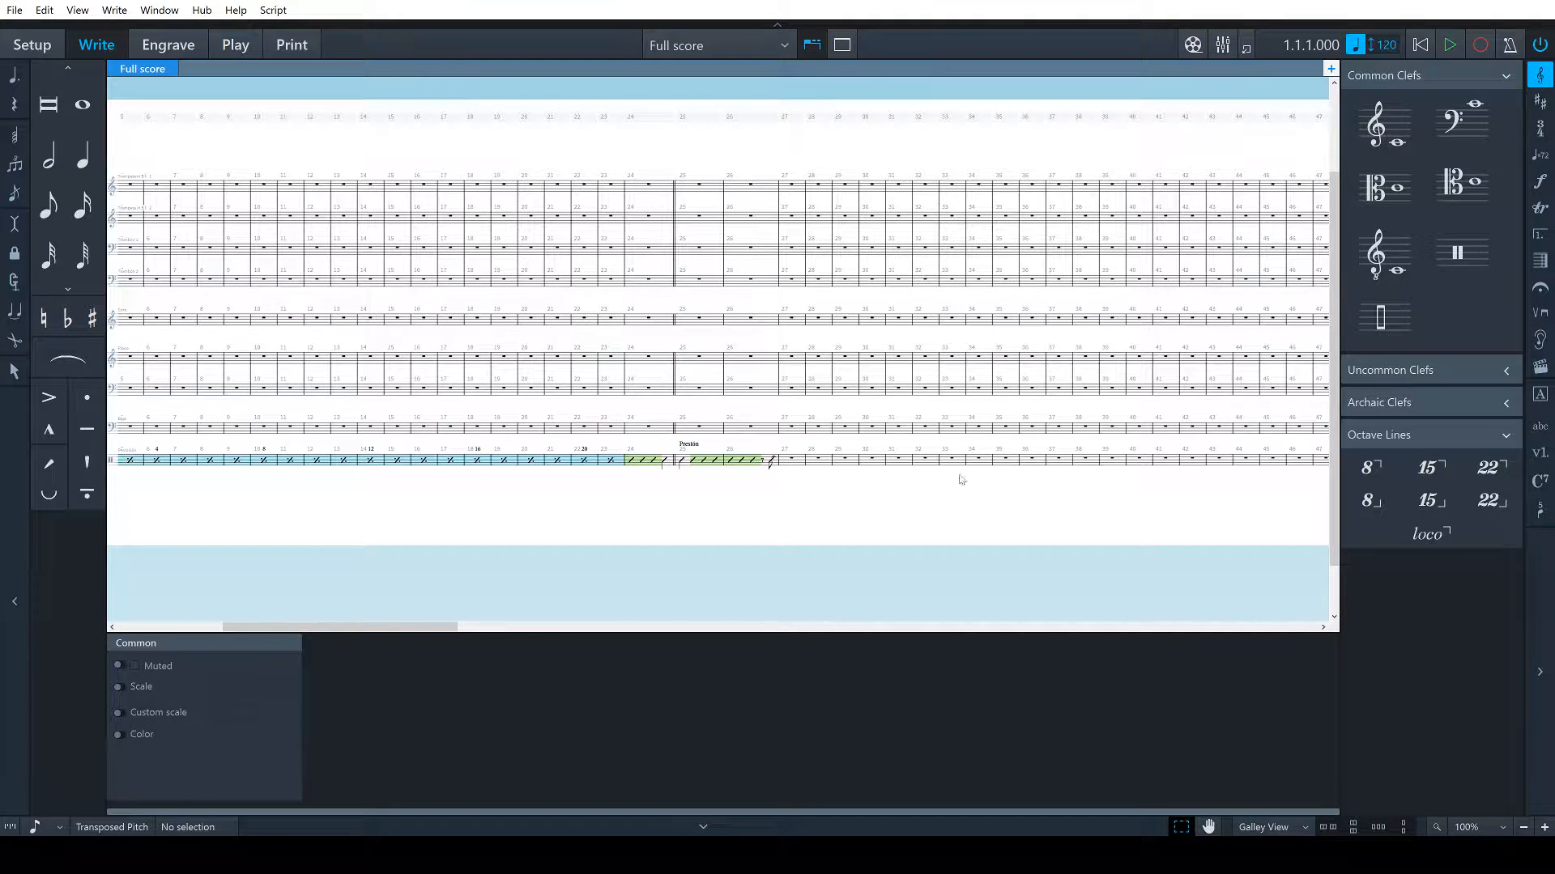
# Fill bars 27–31 of the Percussion staff with one-bar repeats (%1)
pyautogui.click(795, 464)
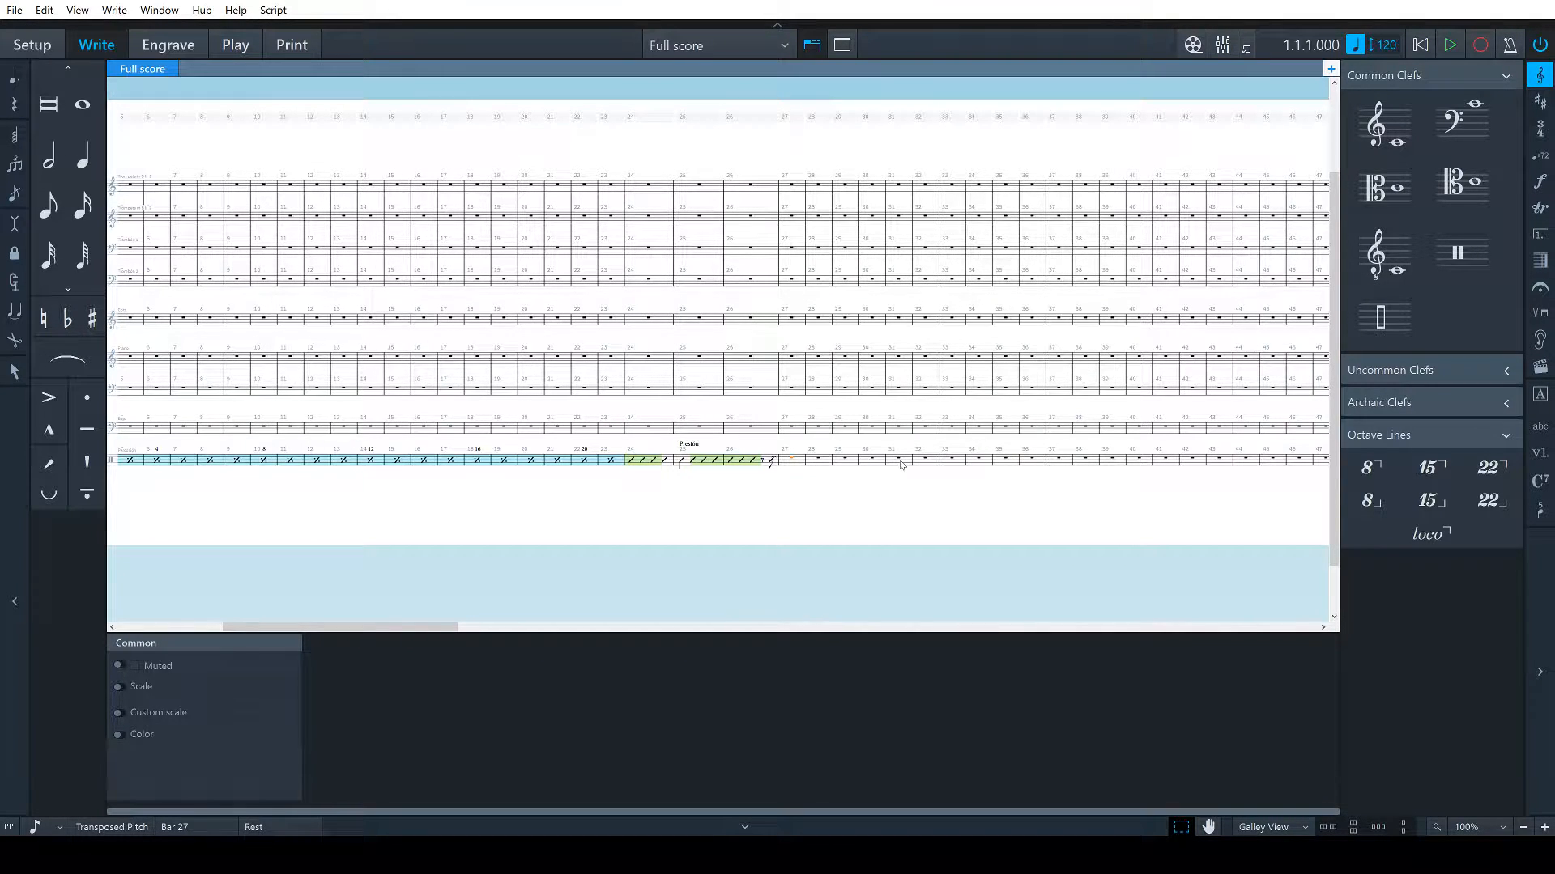
pyautogui.keyDown('shift'); pyautogui.click(908, 464); pyautogui.keyUp('shift')
pyautogui.hotkey('ctrl', '5')
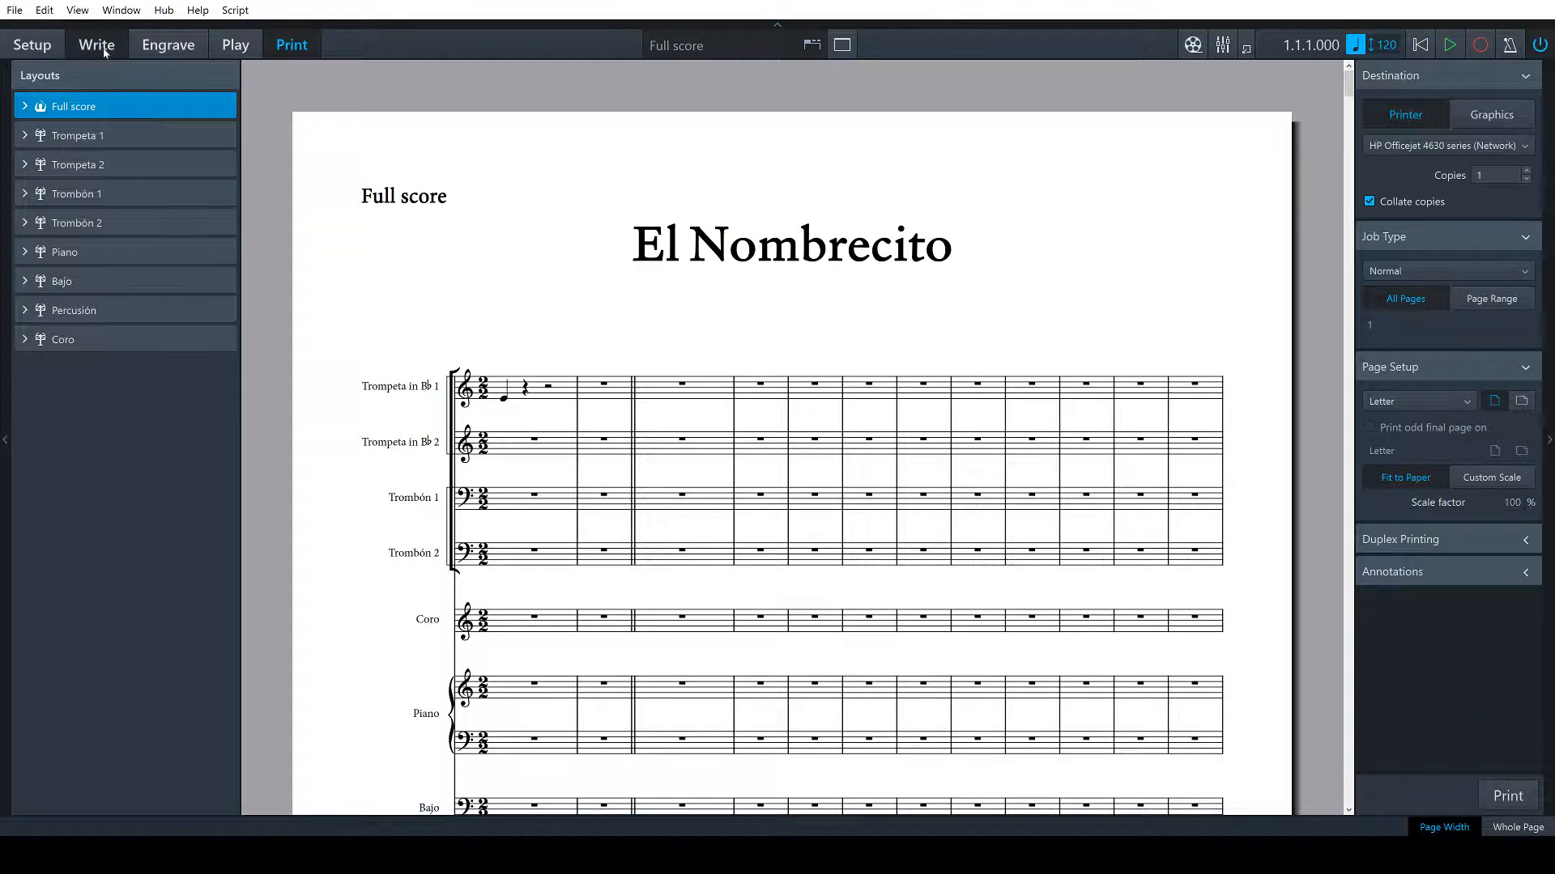
pyautogui.click(104, 50)
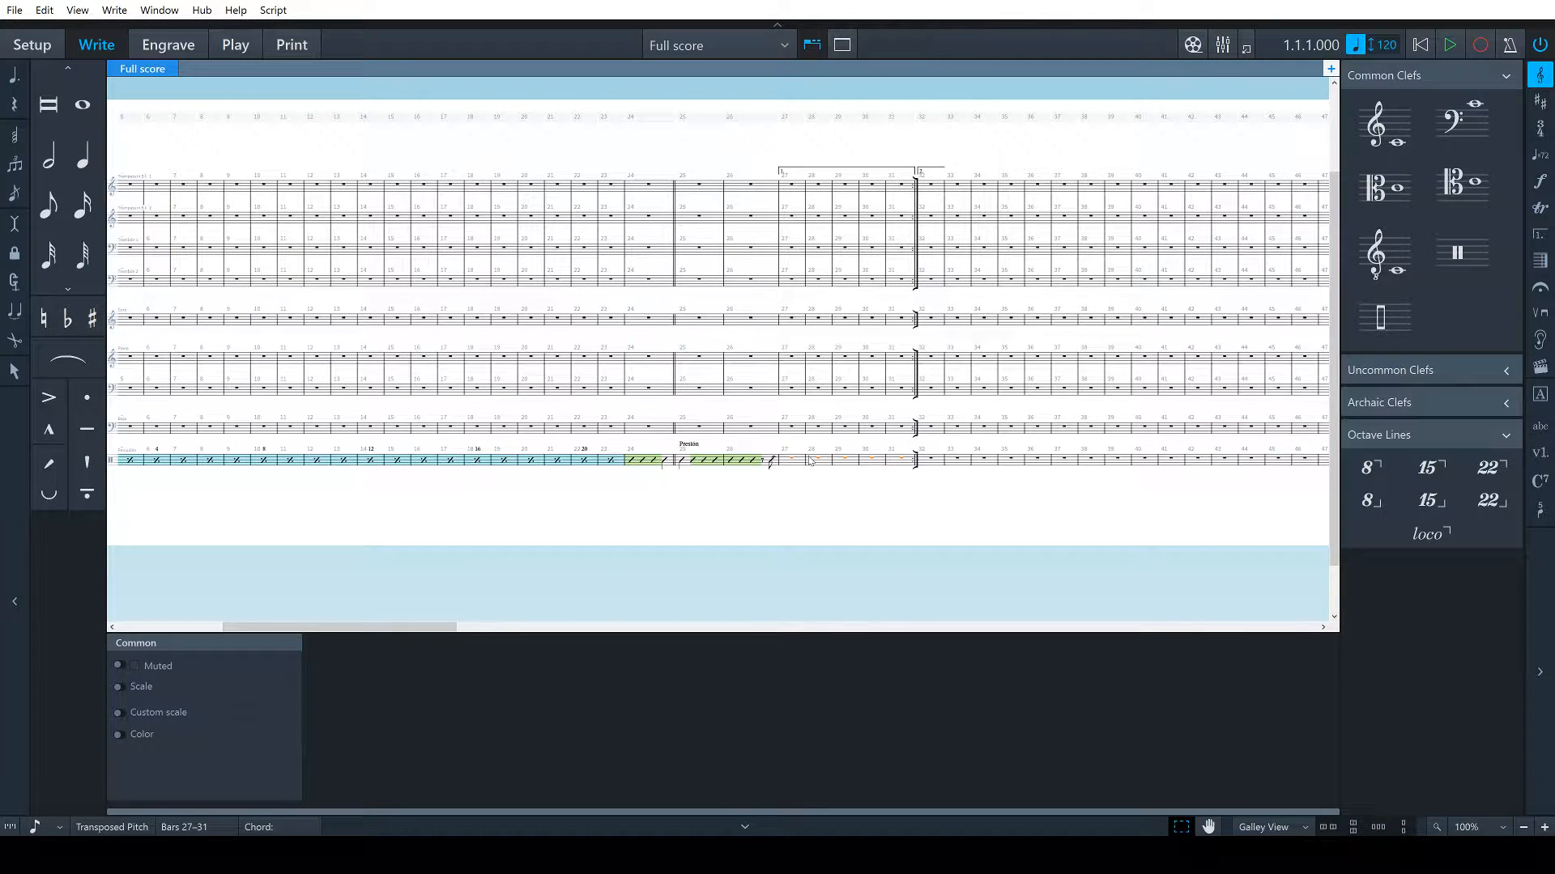
pyautogui.hotkey('ctrl', 'z')
pyautogui.hotkey('shift', 'r')
pyautogui.write('%1')
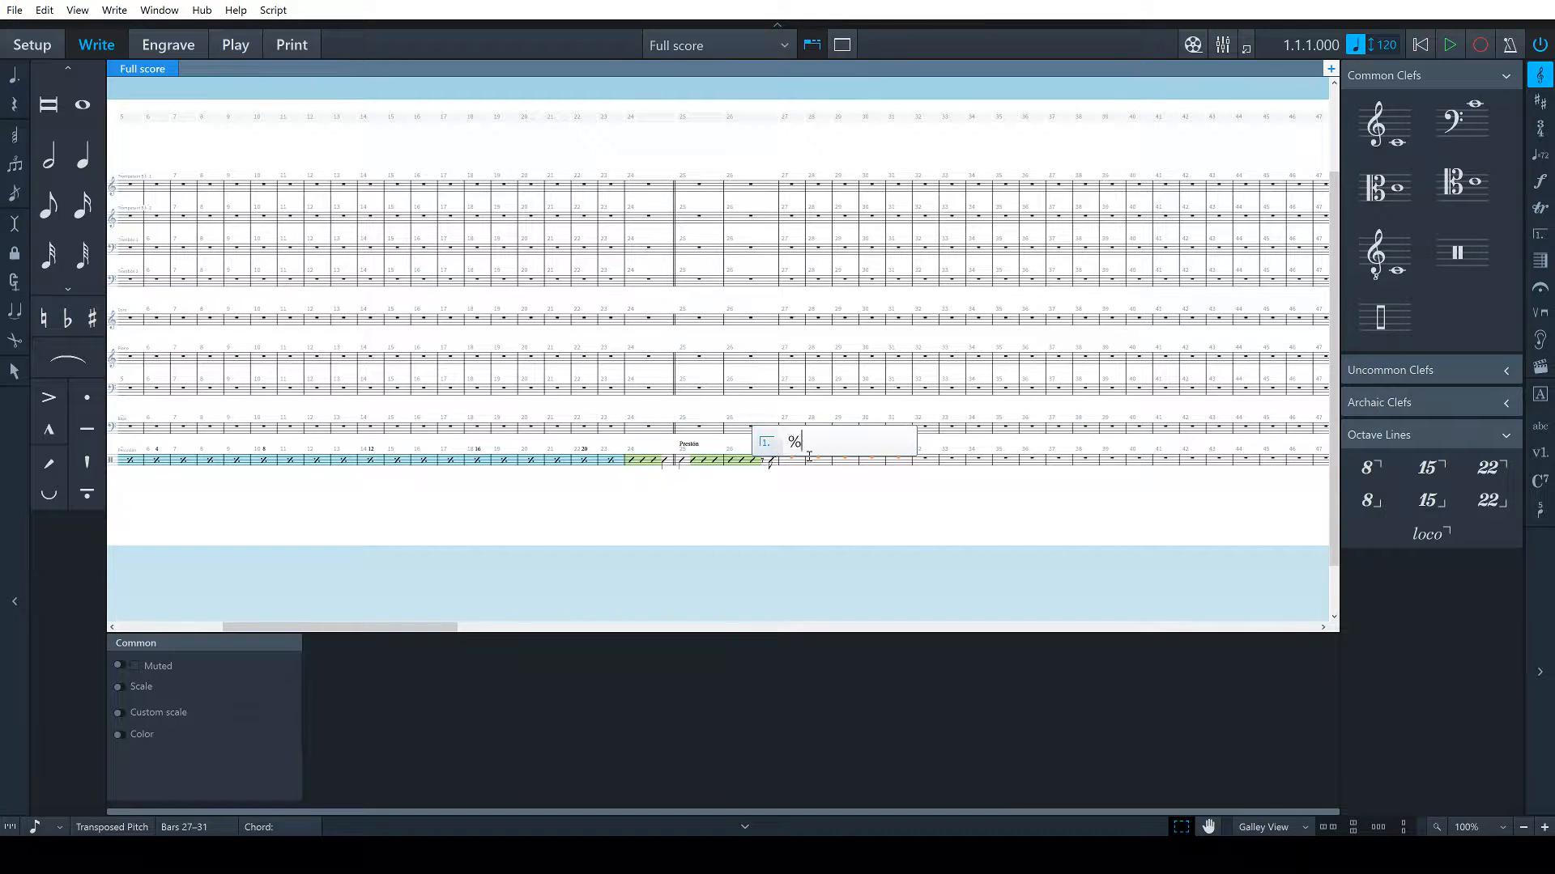
pyautogui.press('Return')
pyautogui.click(959, 496)
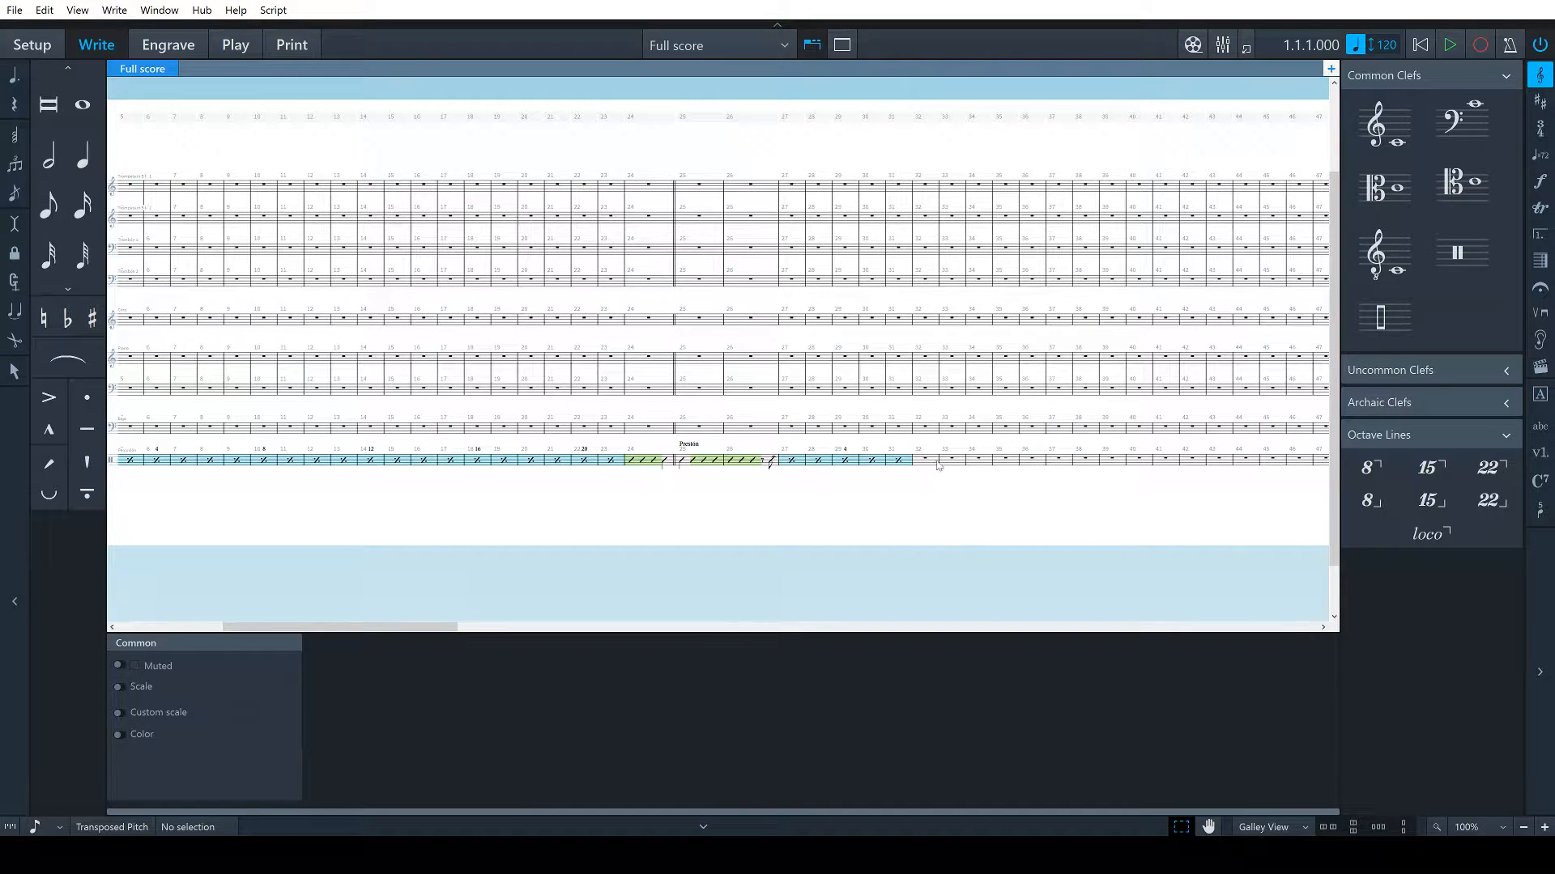
# Add a double barline (||) at the start of bar 33
pyautogui.click(932, 460)
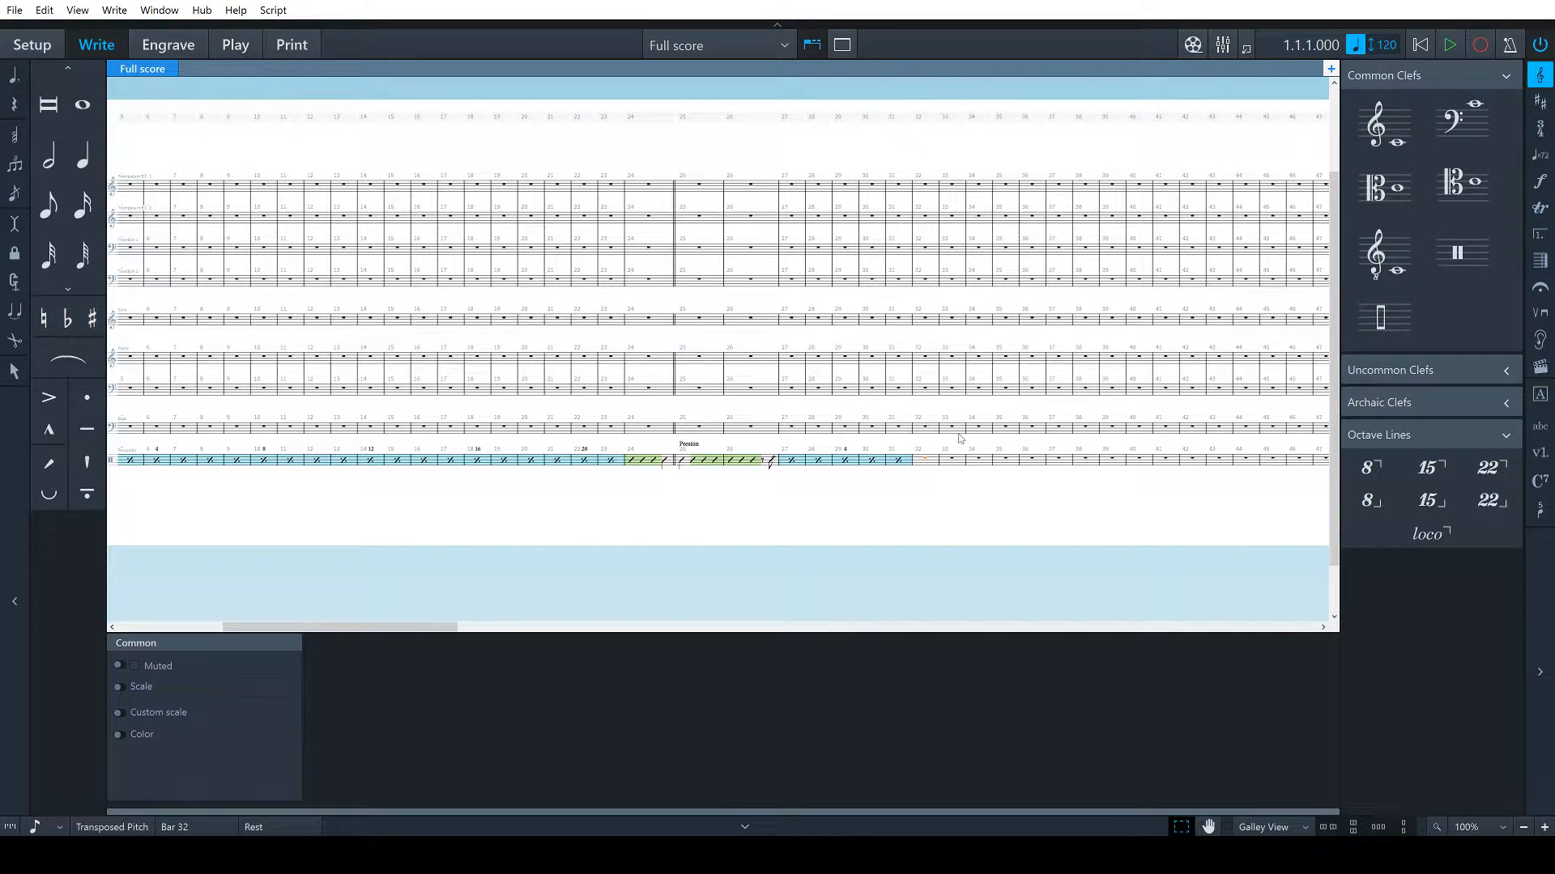
pyautogui.click(951, 433)
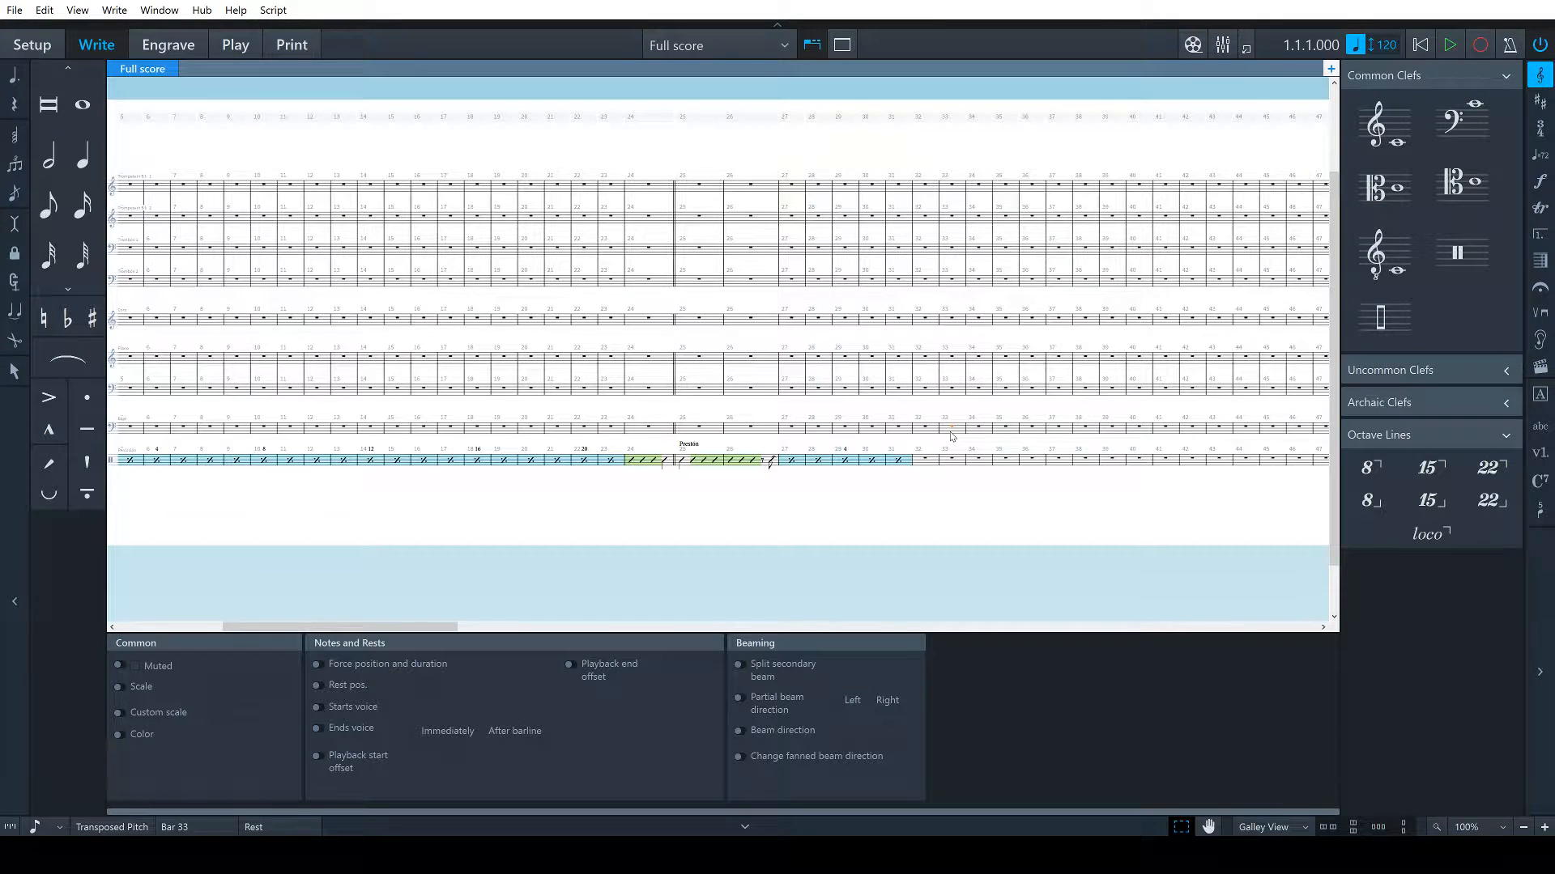
pyautogui.hotkey('shift', 'b')
pyautogui.write('||')
pyautogui.press('Return')
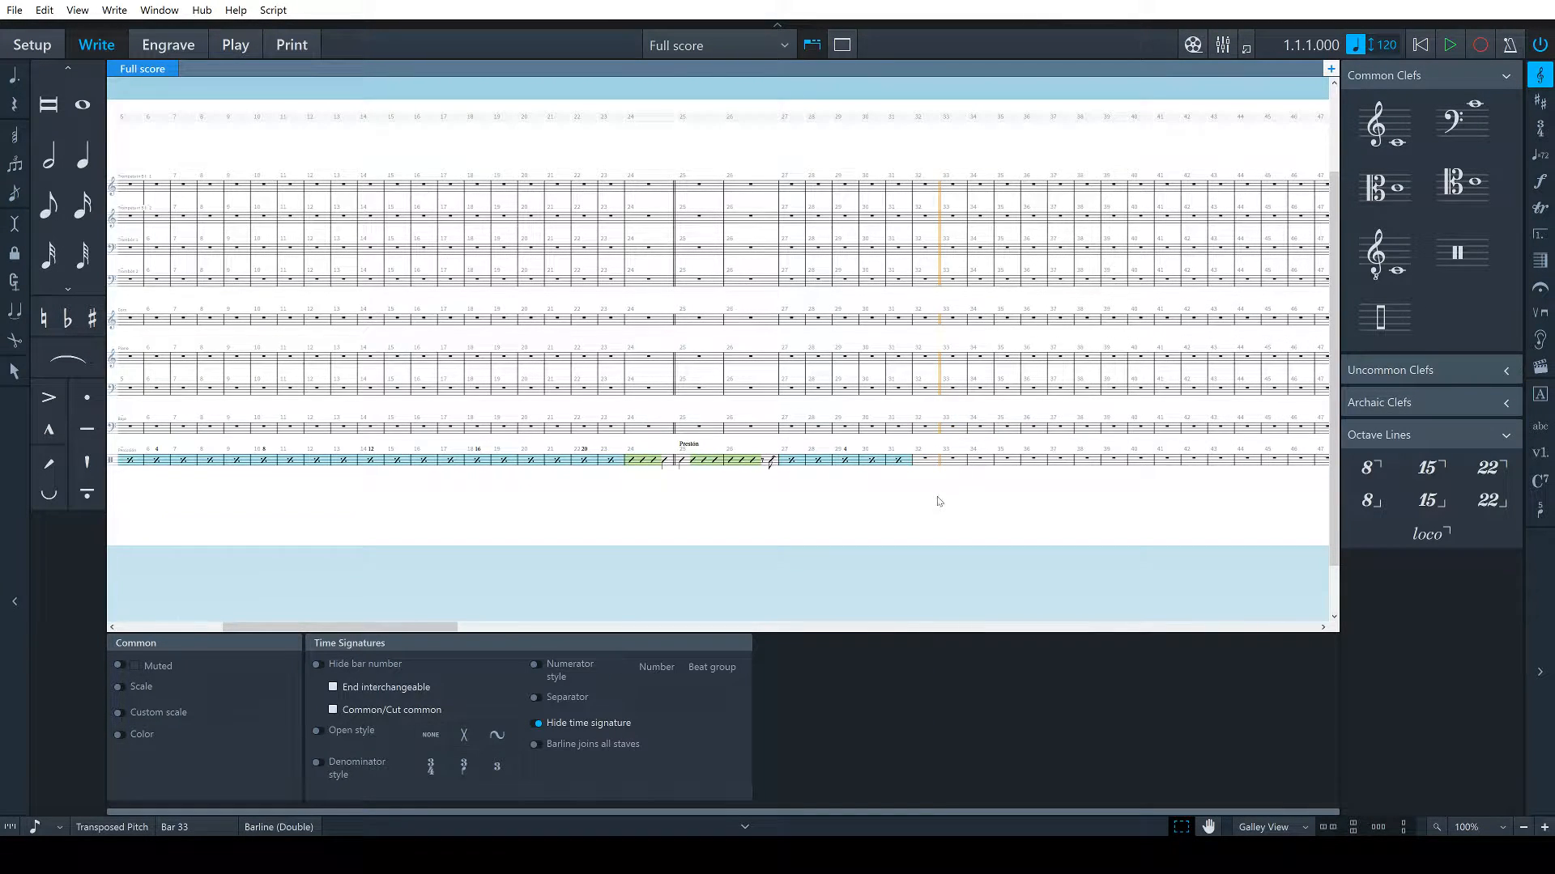
# Enter an eighth-note hit after the opening rests of bar 32 on the Percussion staff
pyautogui.click(930, 464)
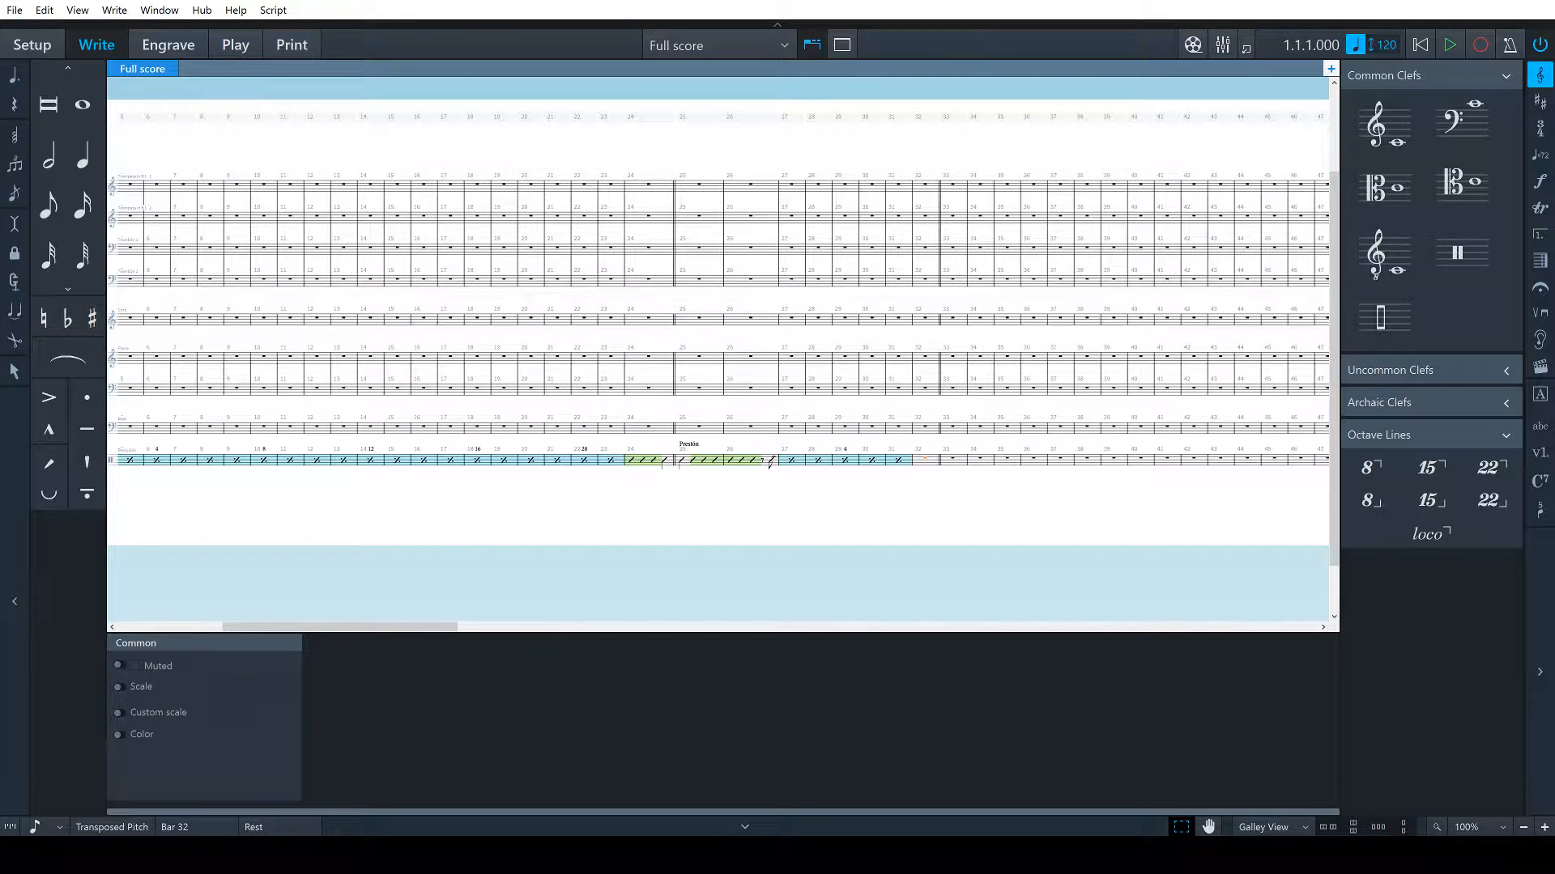
pyautogui.hotkey('shift', 'r')
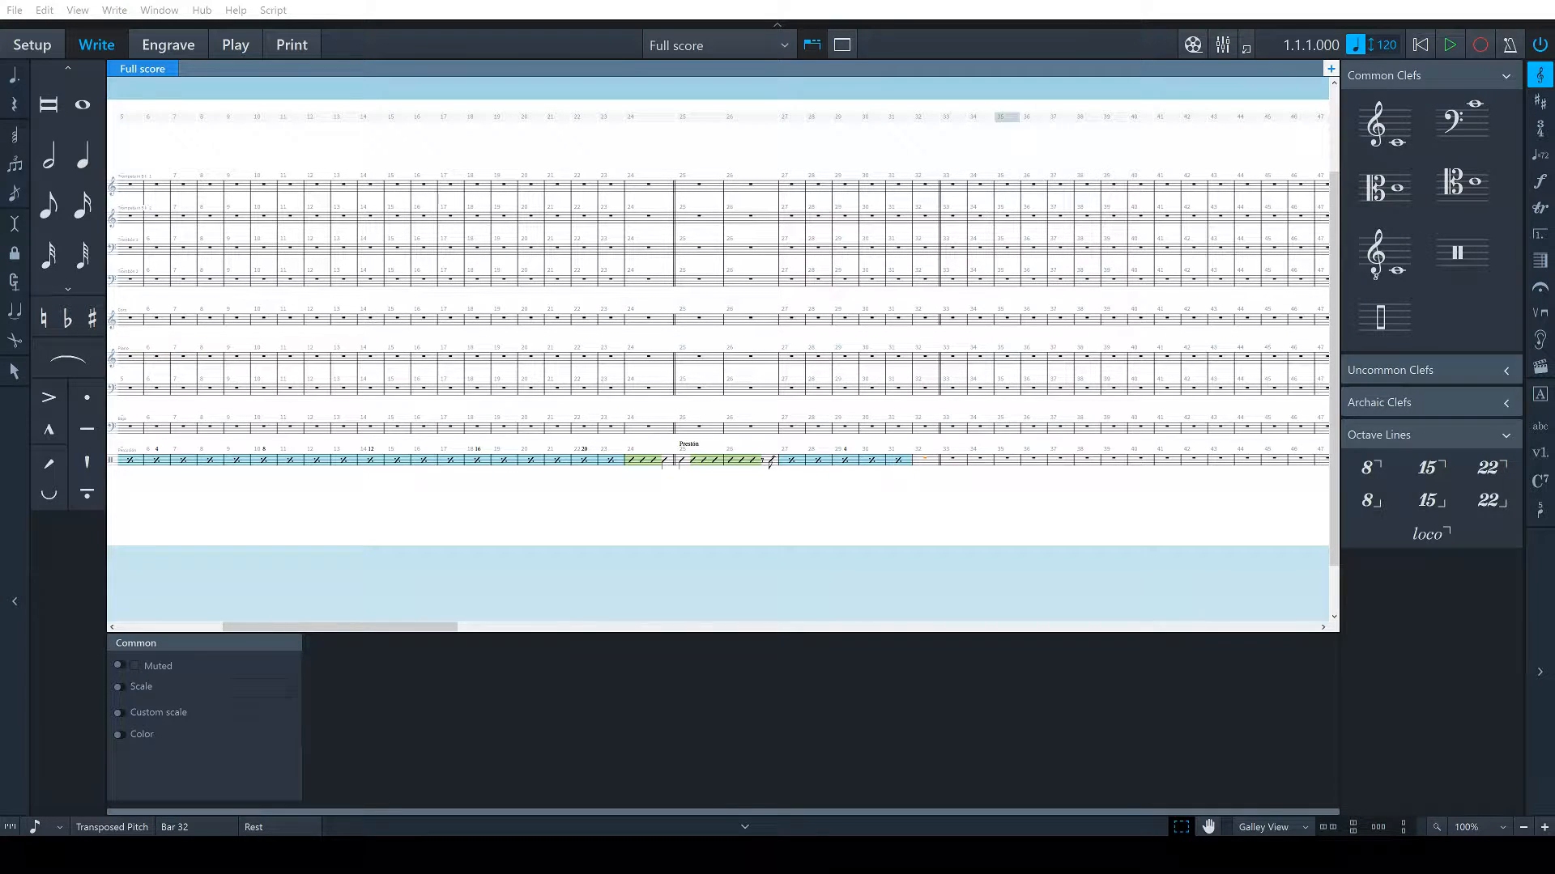
pyautogui.press('Return')
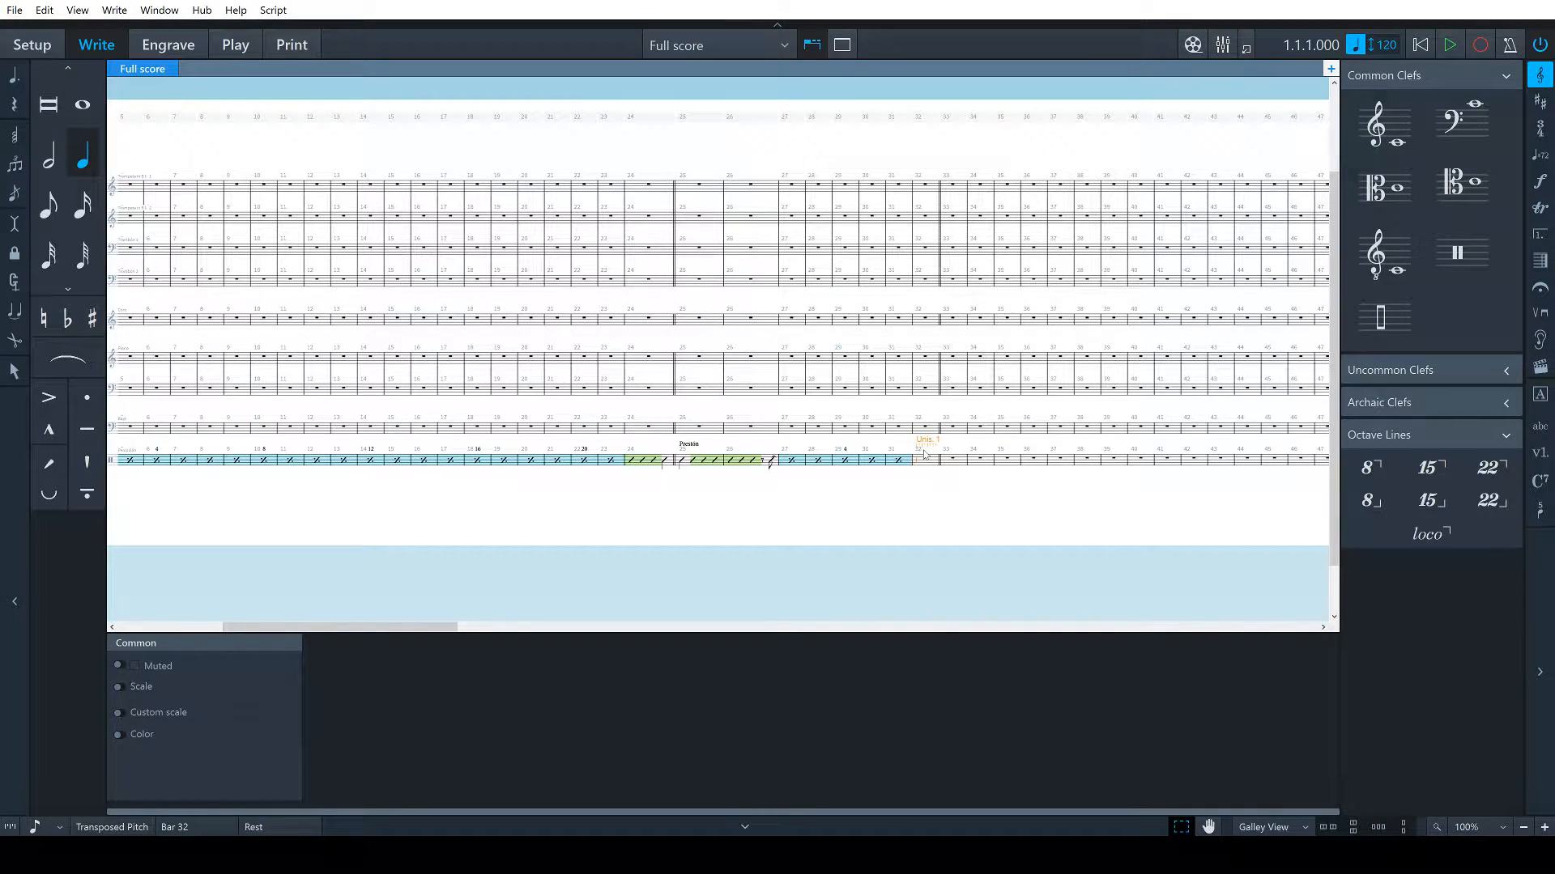
pyautogui.press('5')
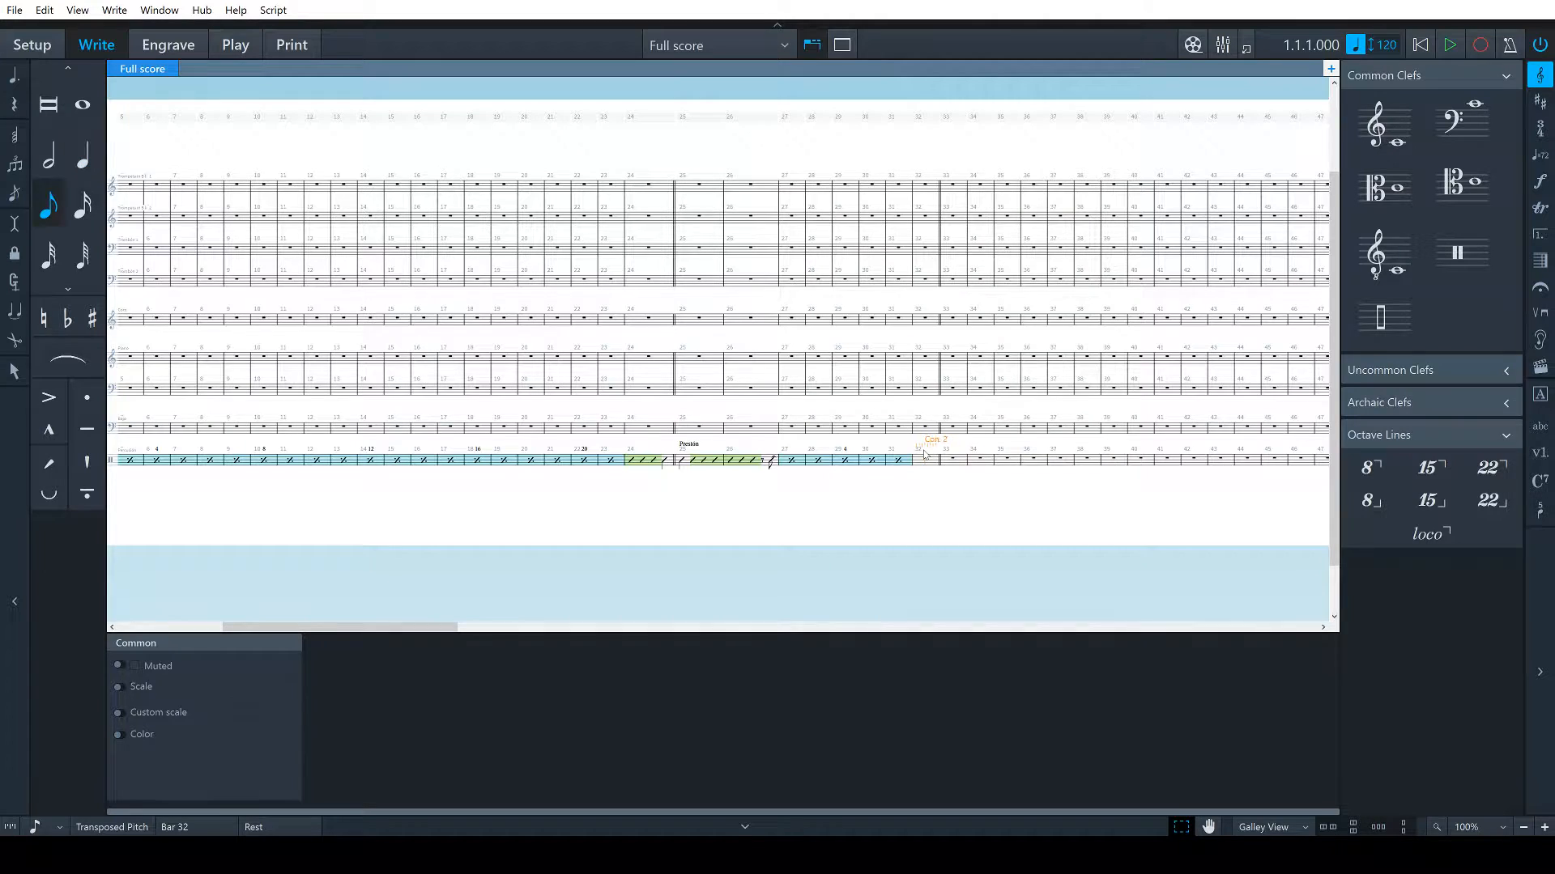
pyautogui.press('space')
pyautogui.press('space')
pyautogui.press('space')
pyautogui.press('a')
pyautogui.press('Up')
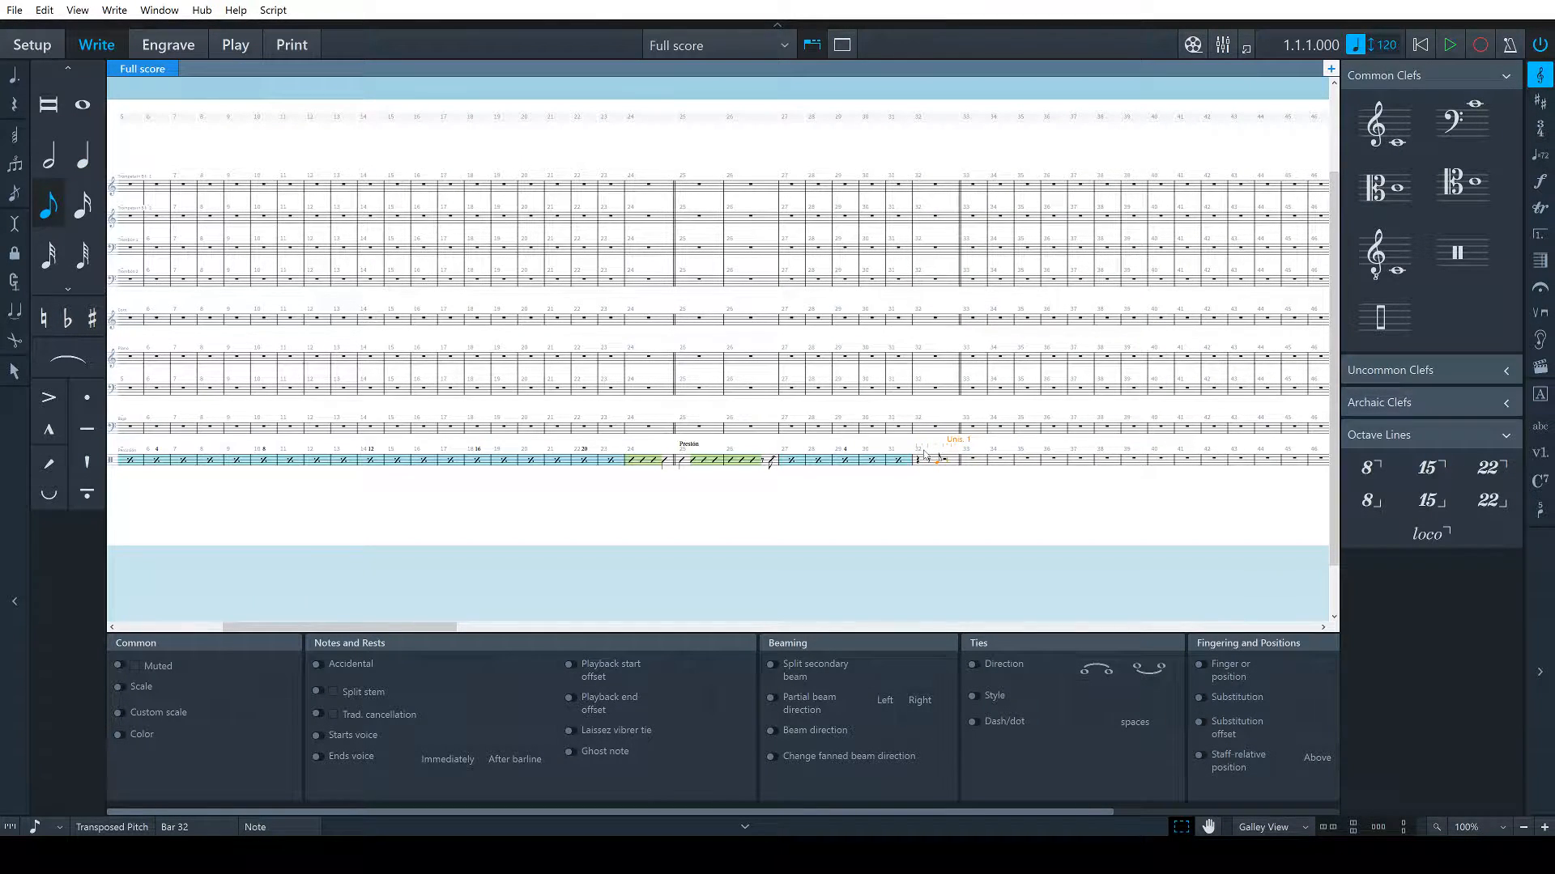
# Add a grace note and a second eighth-note conga hit after the first hit in bar 32
pyautogui.press('/')
pyautogui.press('a')
pyautogui.press('/')
pyautogui.press('a')
pyautogui.press('Up')
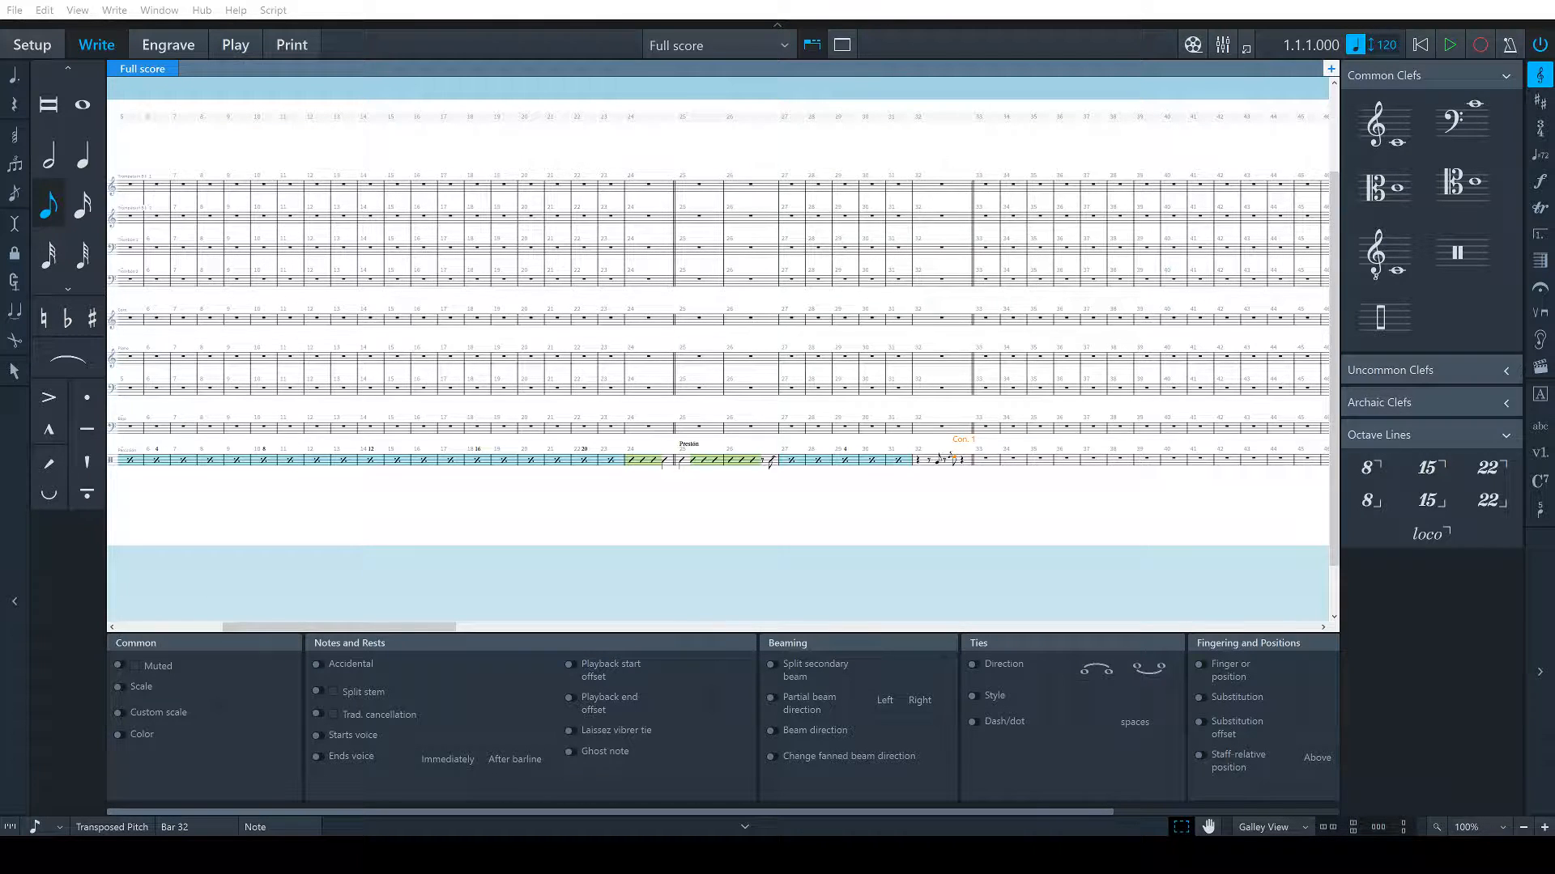
# Enter an eighth-note slash at the end of bar 32 on the Percussion staff and give it a laissez vibrer tie
pyautogui.click(963, 463)
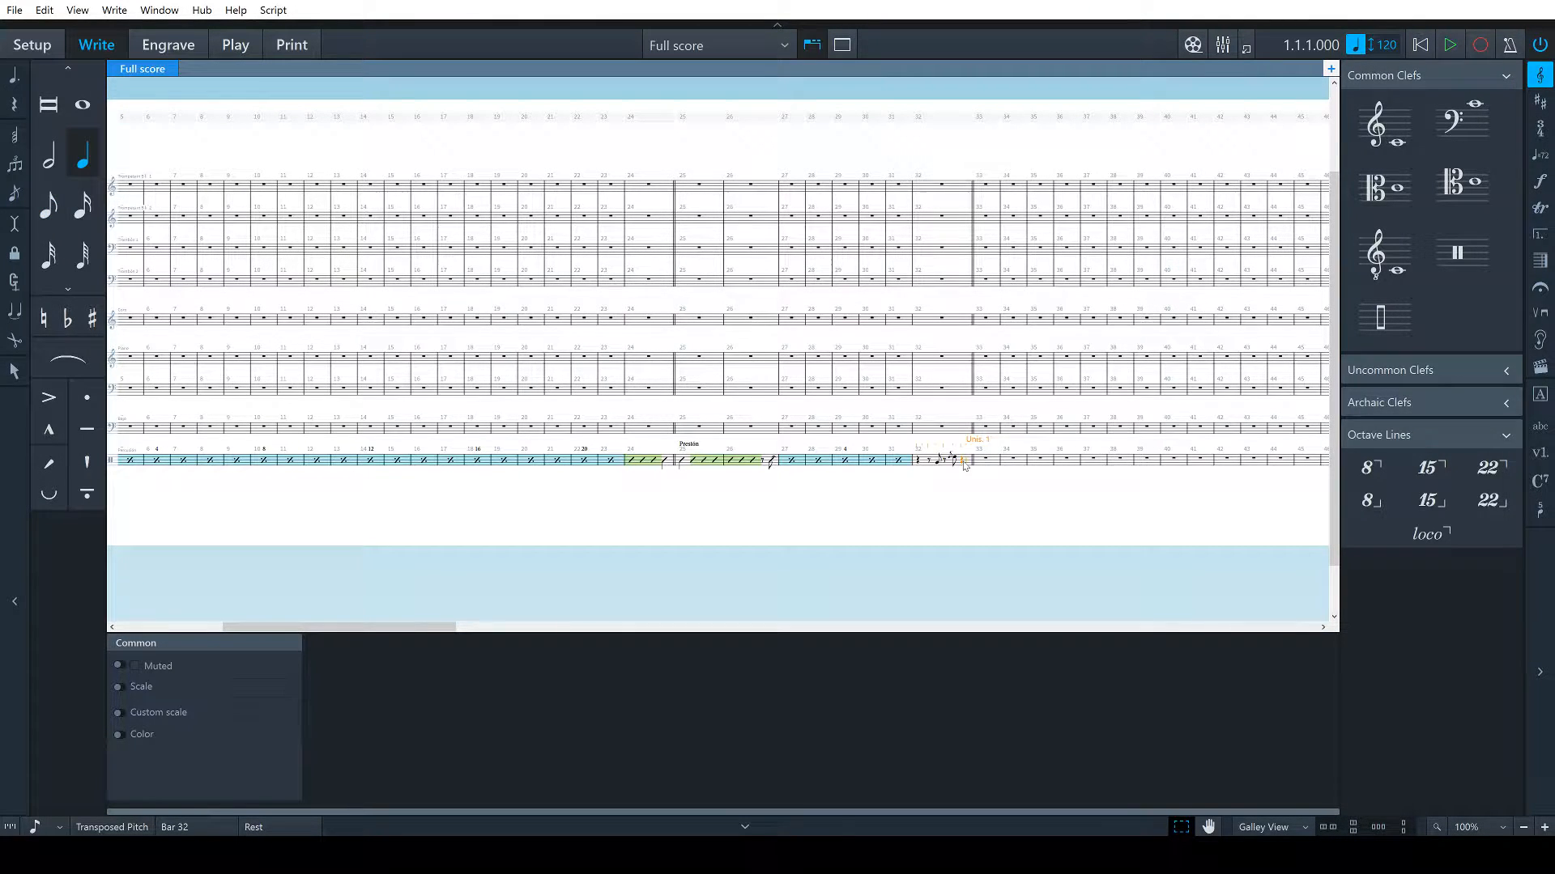
pyautogui.press('5')
pyautogui.press('y')
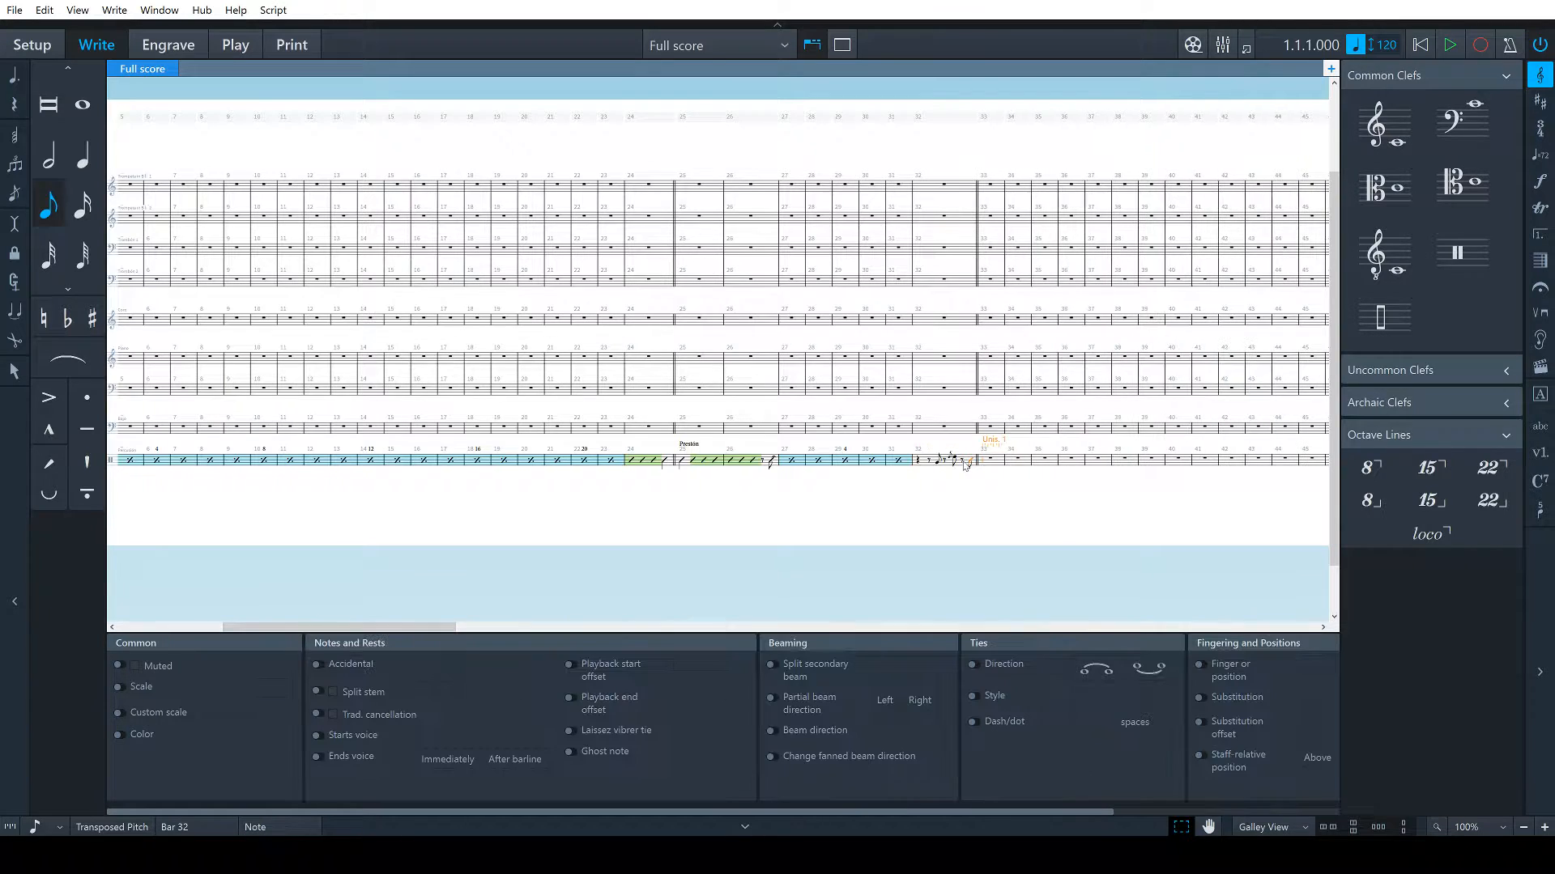
pyautogui.press('Escape')
pyautogui.click(573, 731)
pyautogui.click(1039, 508)
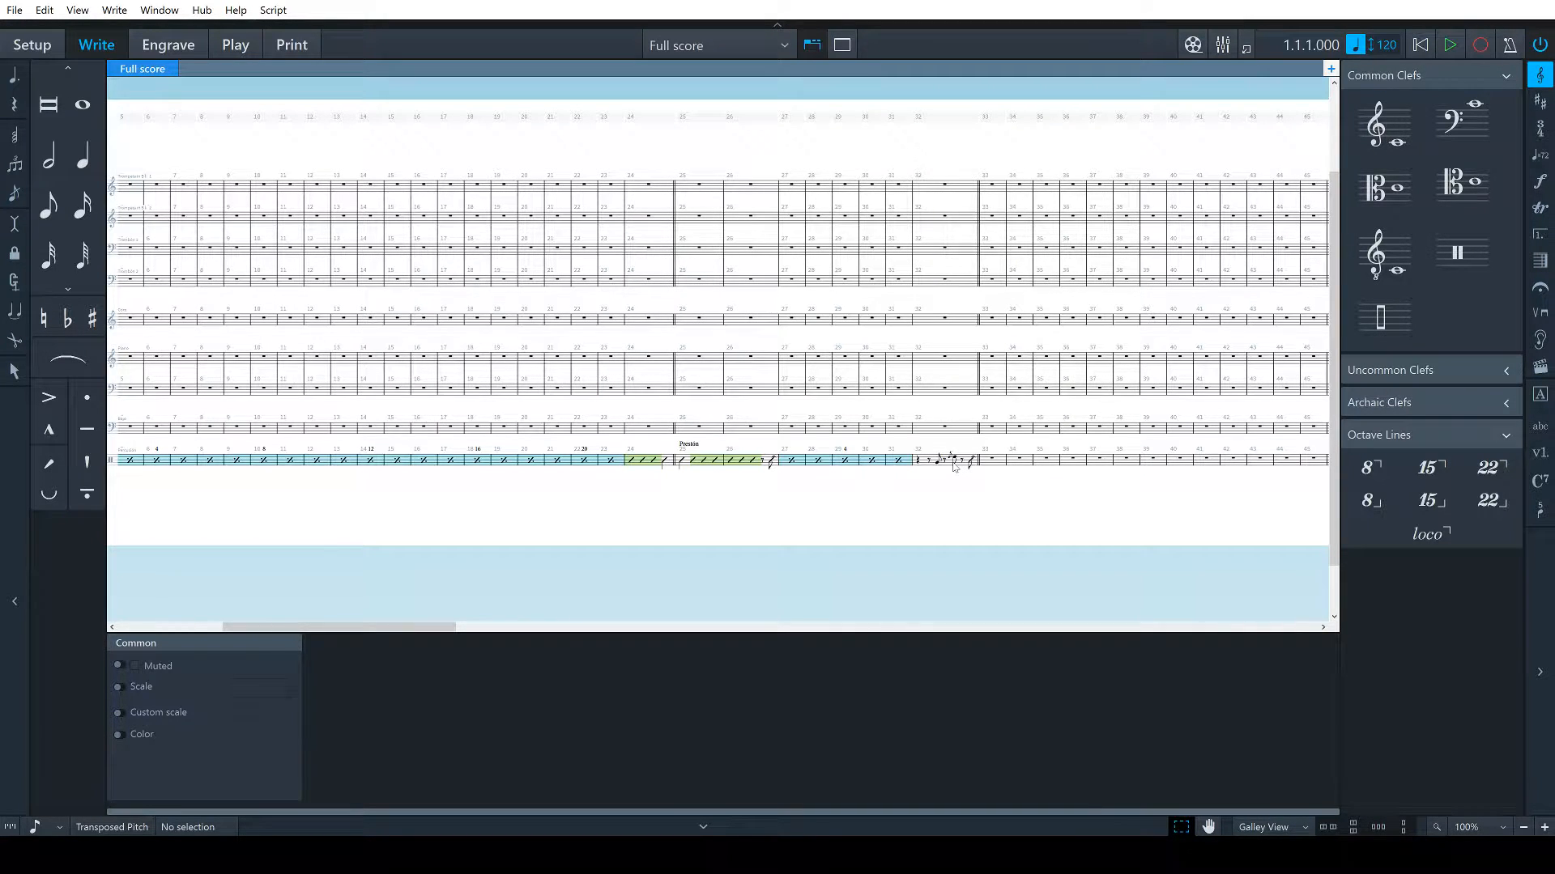
# Rework the length of the conga hit that precedes the final slash in bar 32 of the Percussion staff
pyautogui.click(954, 467)
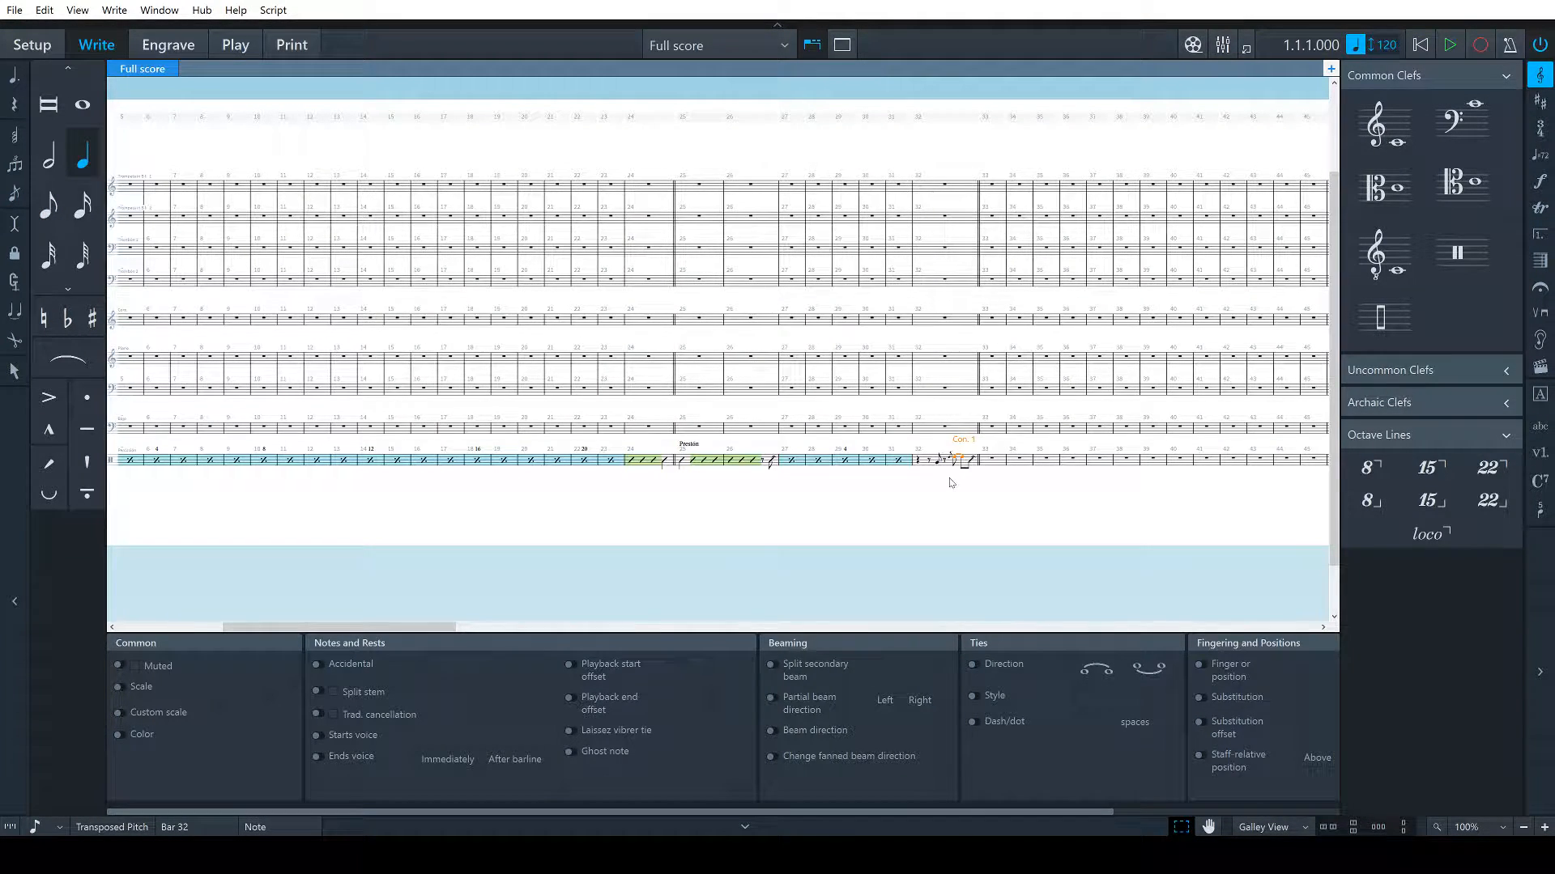
pyautogui.hotkey('alt', 'Tab')
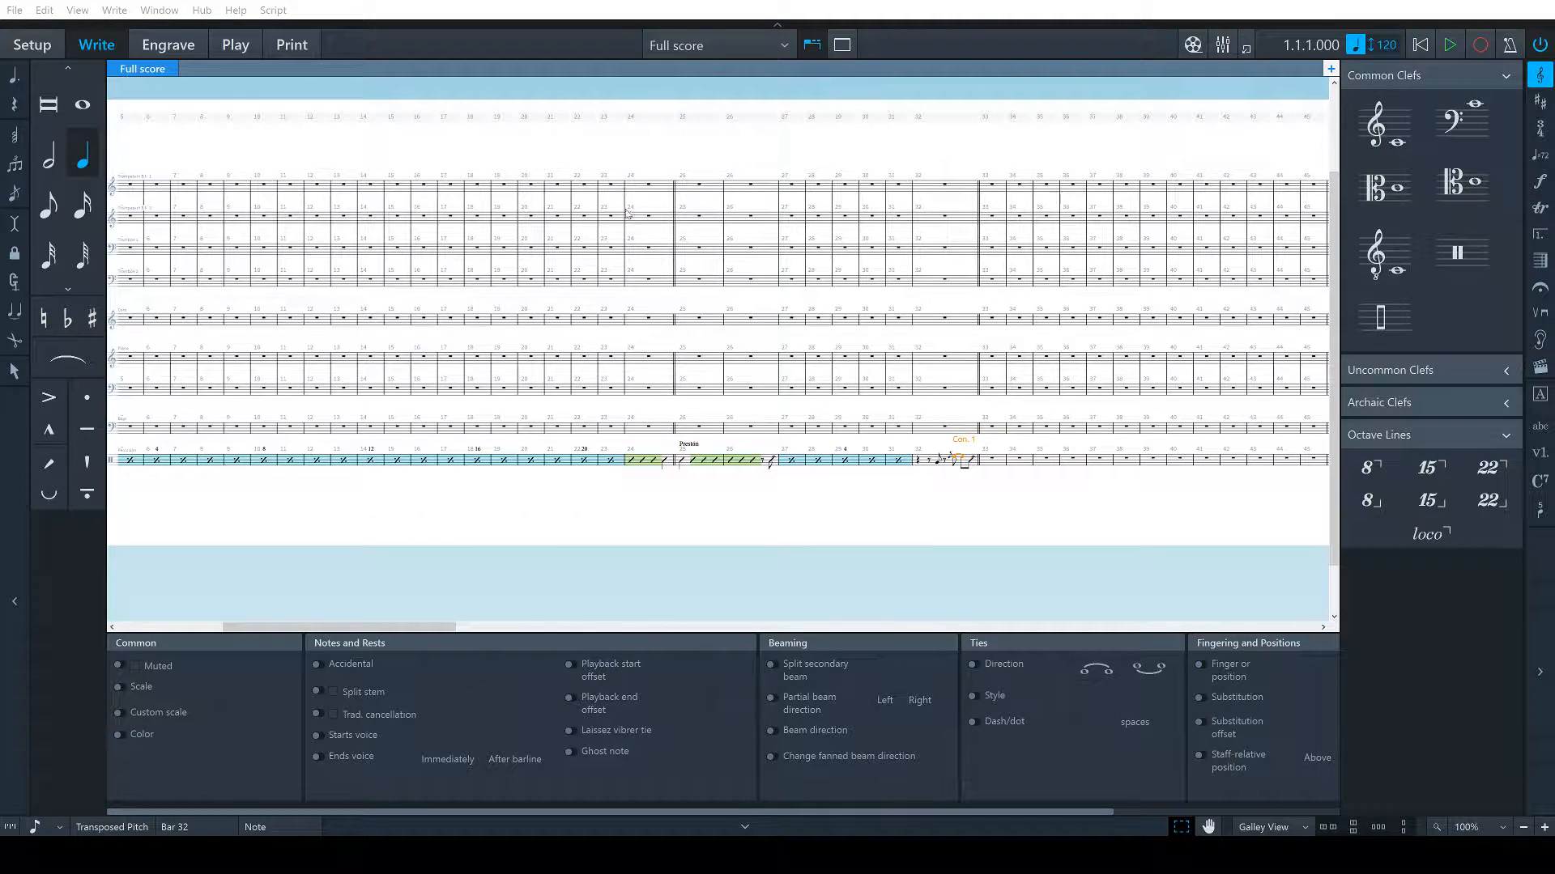
pyautogui.click(1159, 657)
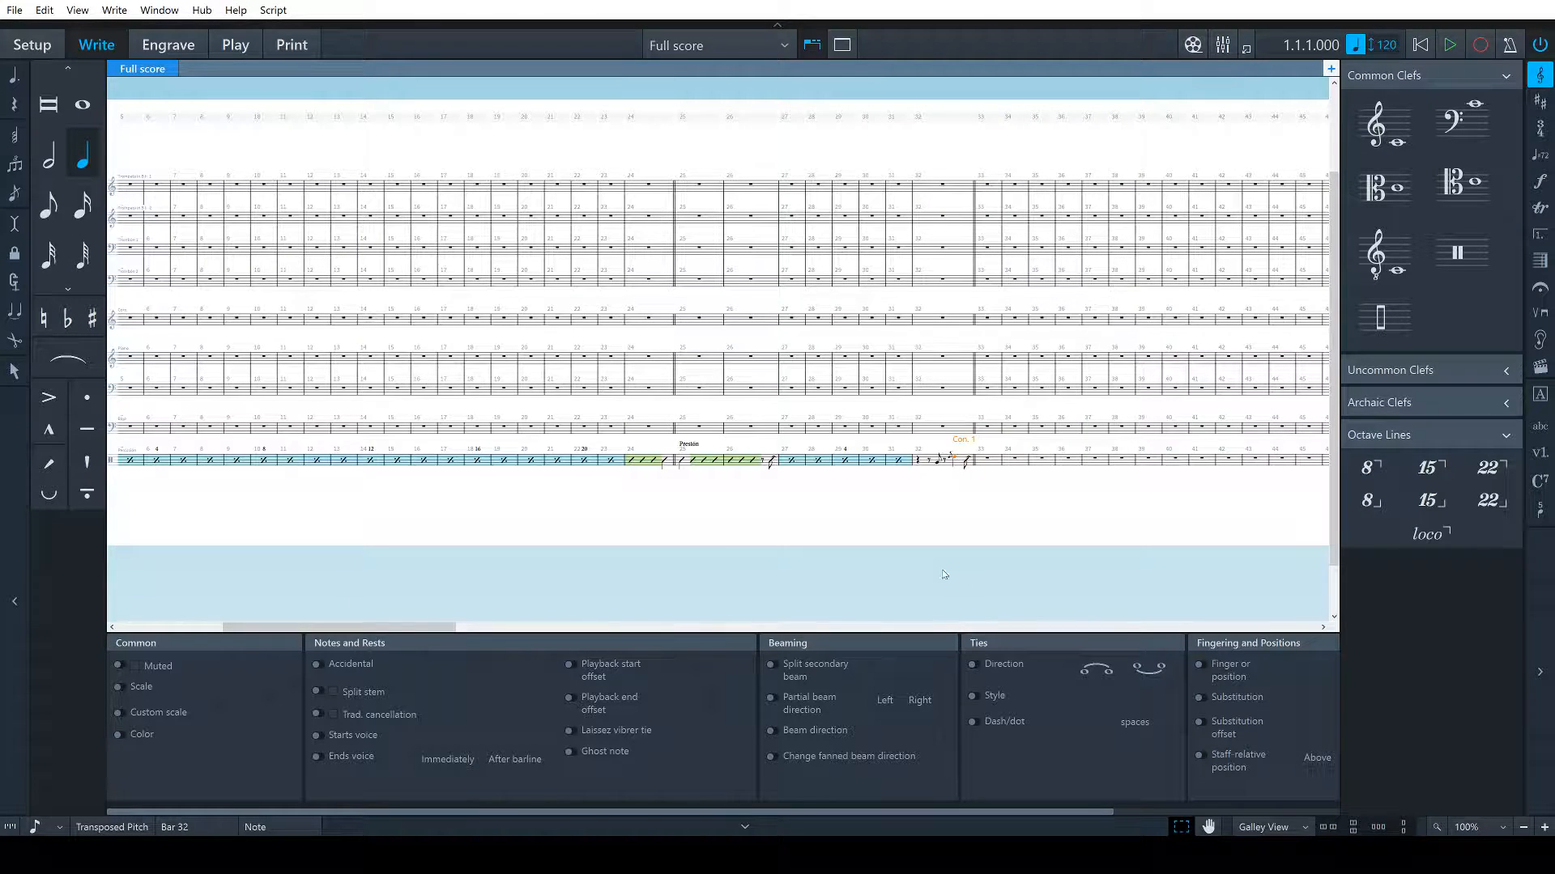
pyautogui.click(947, 498)
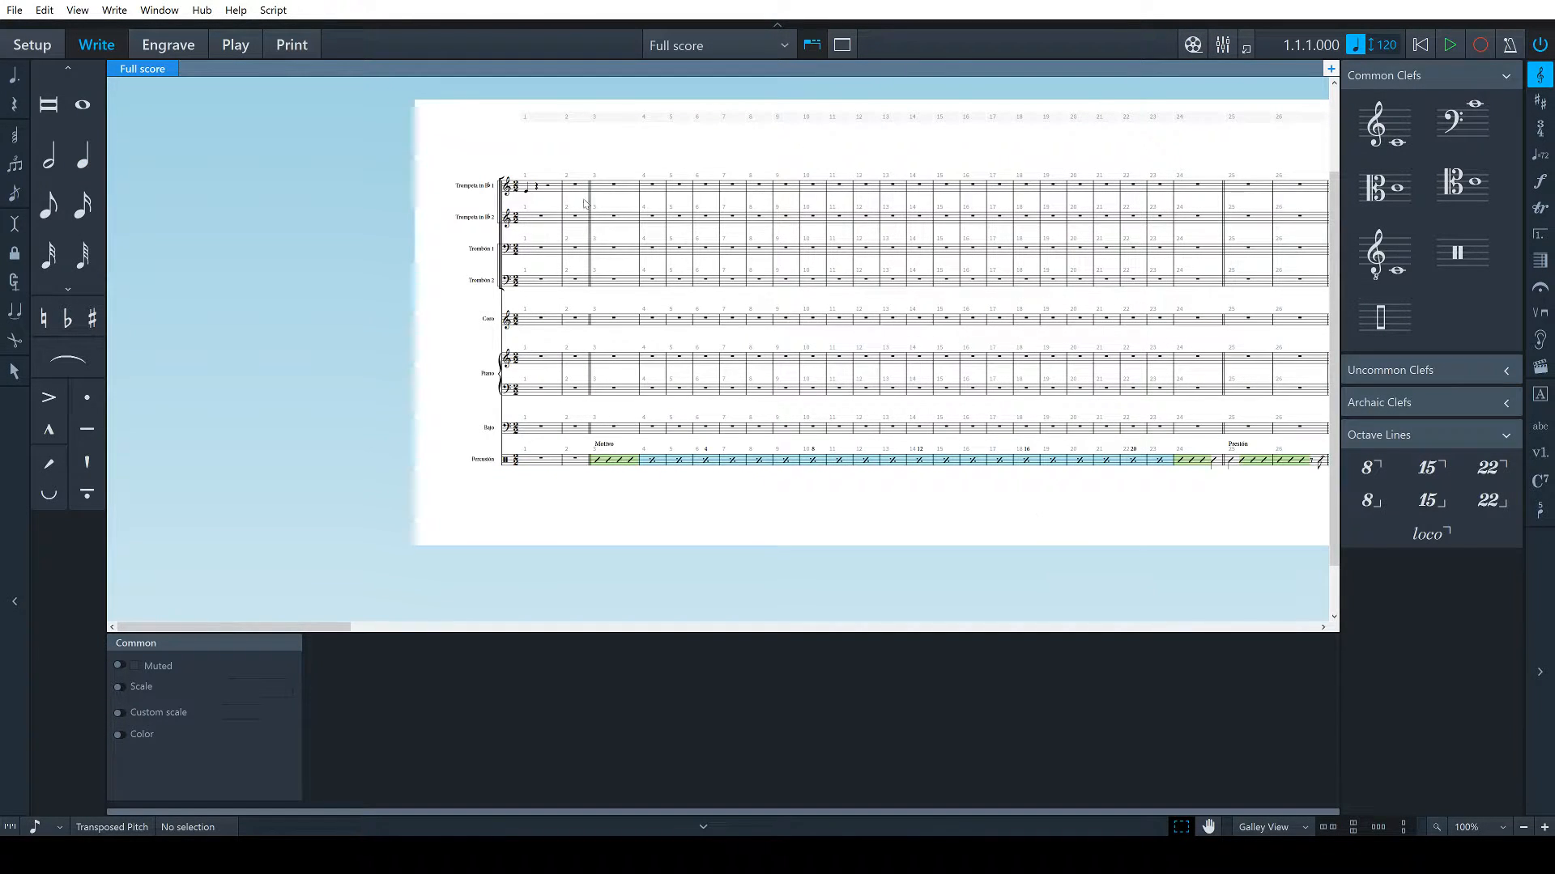
pyautogui.click(566, 201)
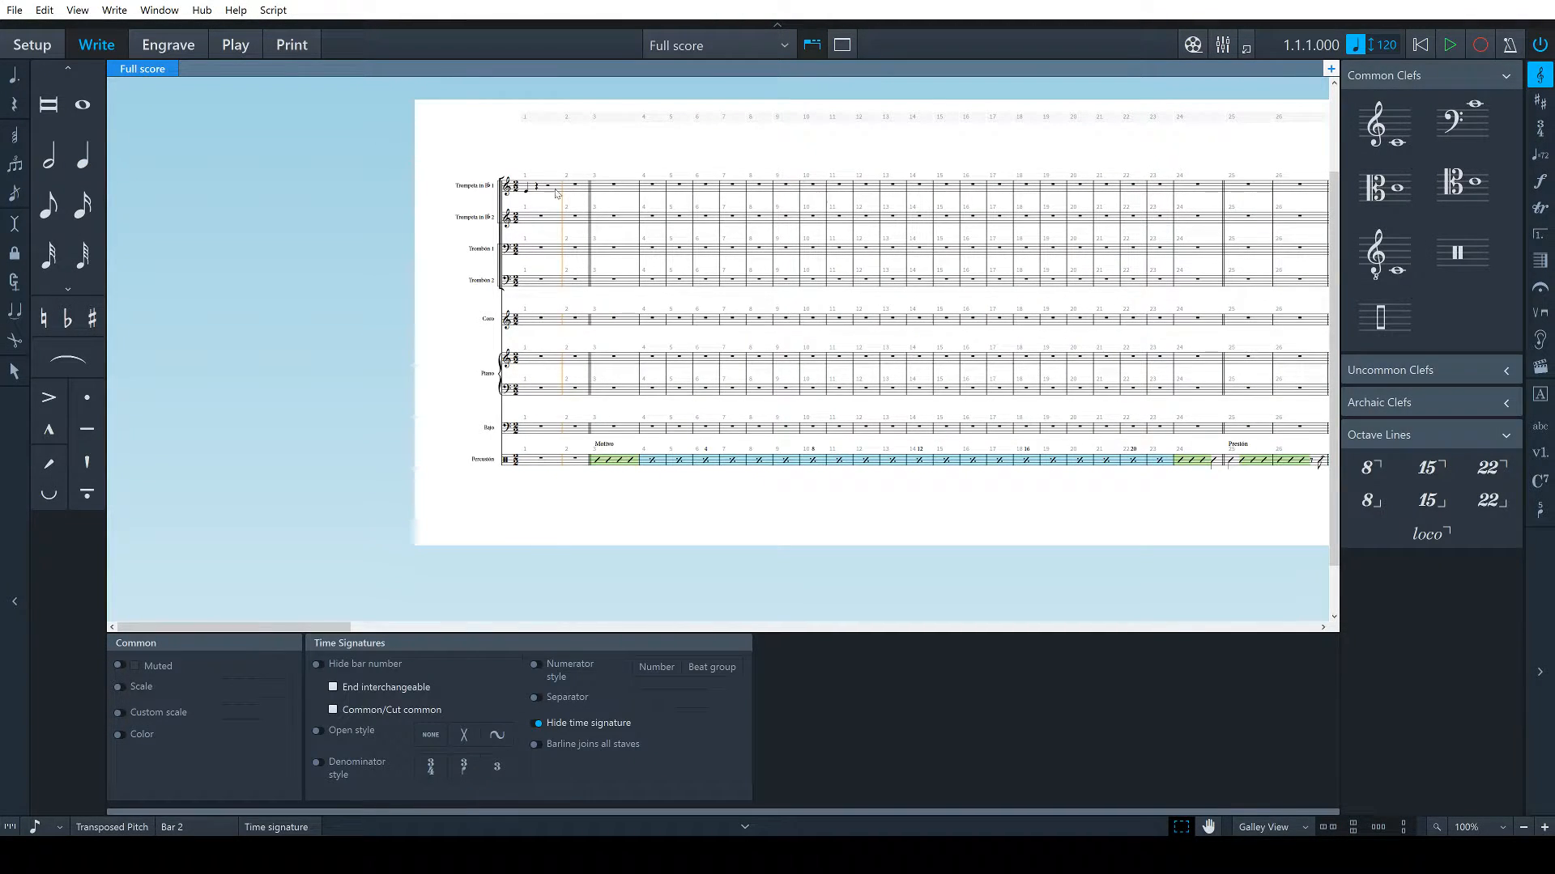
pyautogui.click(691, 507)
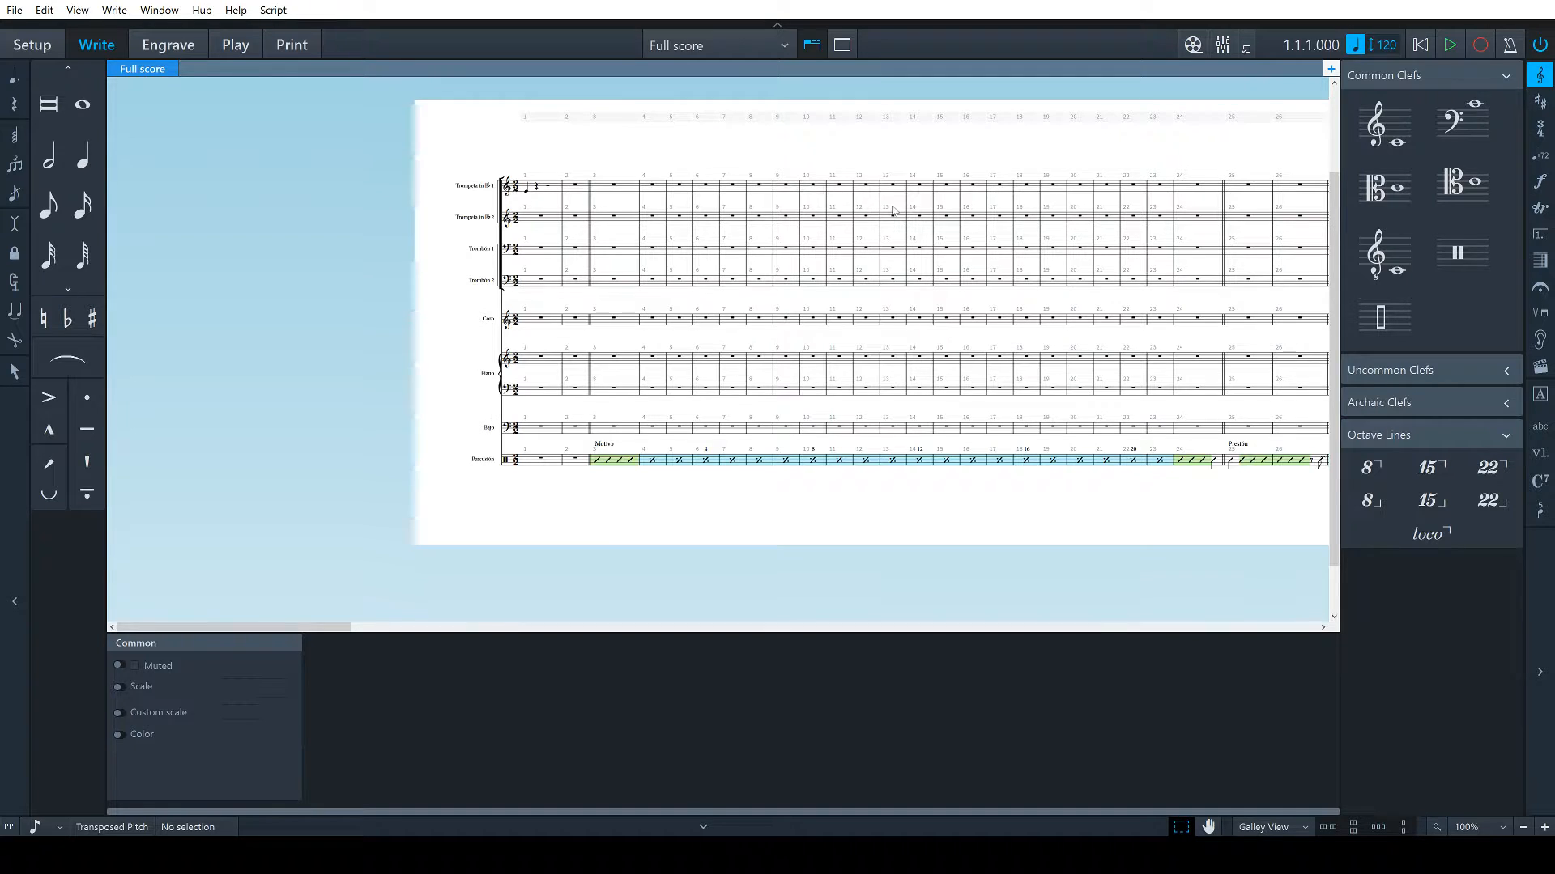
pyautogui.hscroll(3, 1184, 450)
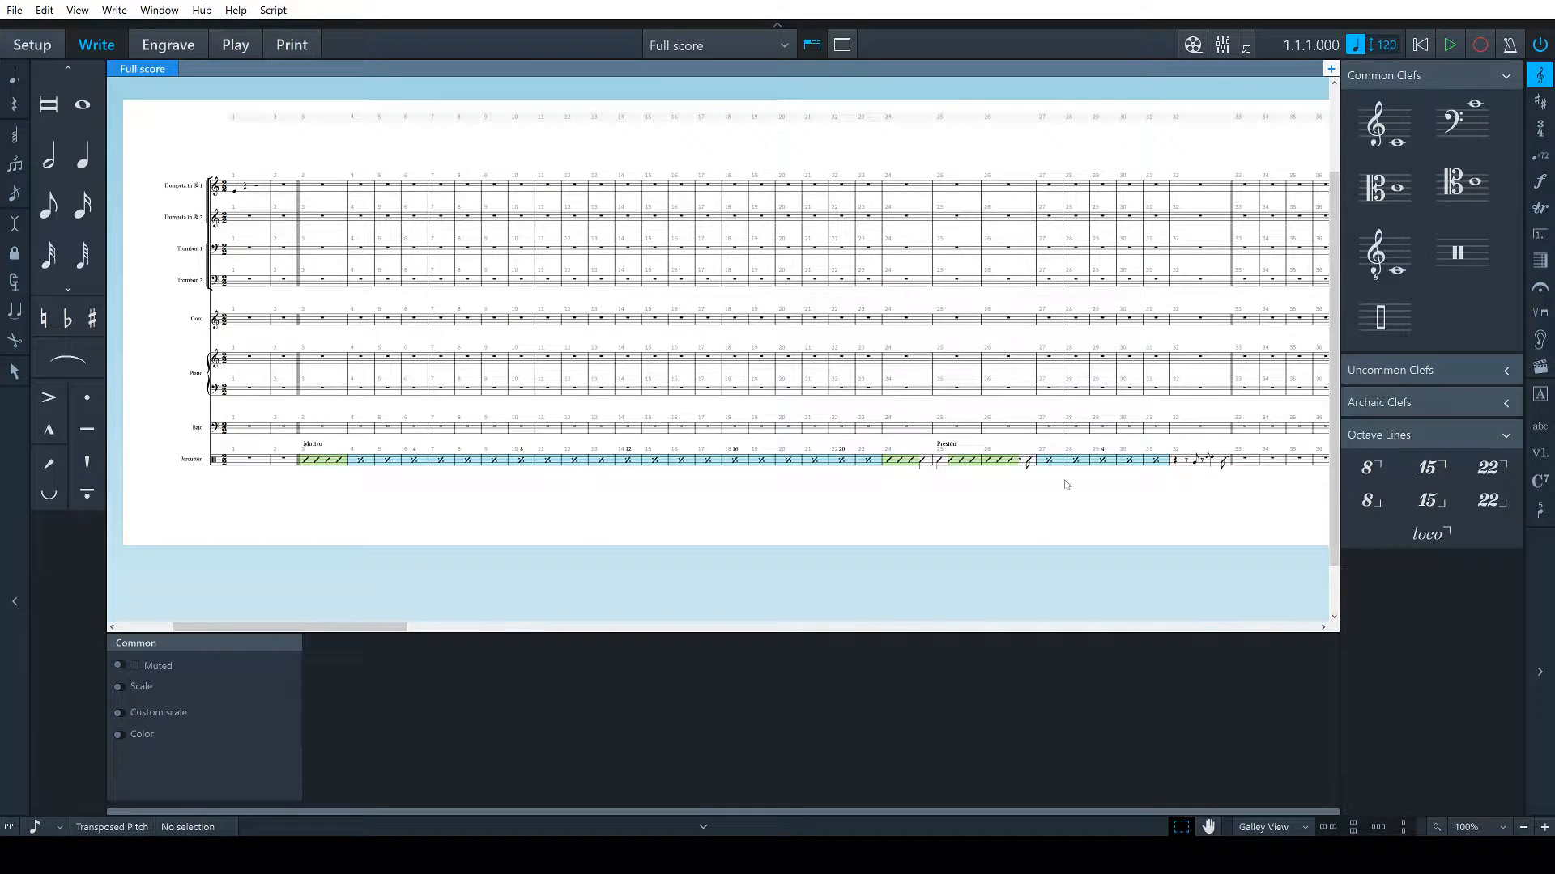
pyautogui.hscroll(4, 975, 485)
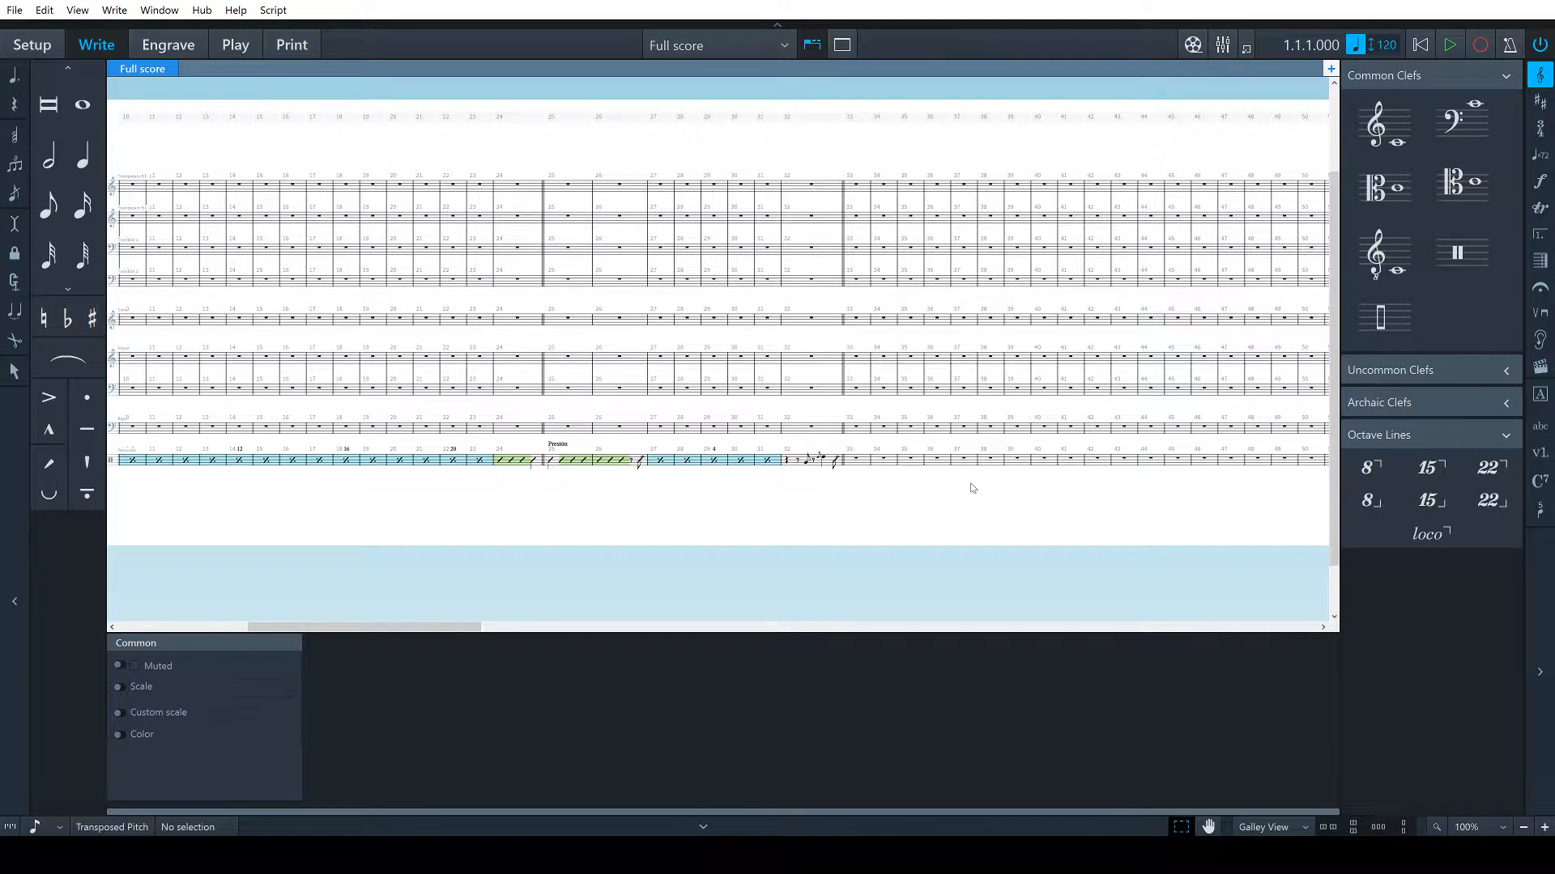
pyautogui.click(823, 459)
pyautogui.click(935, 525)
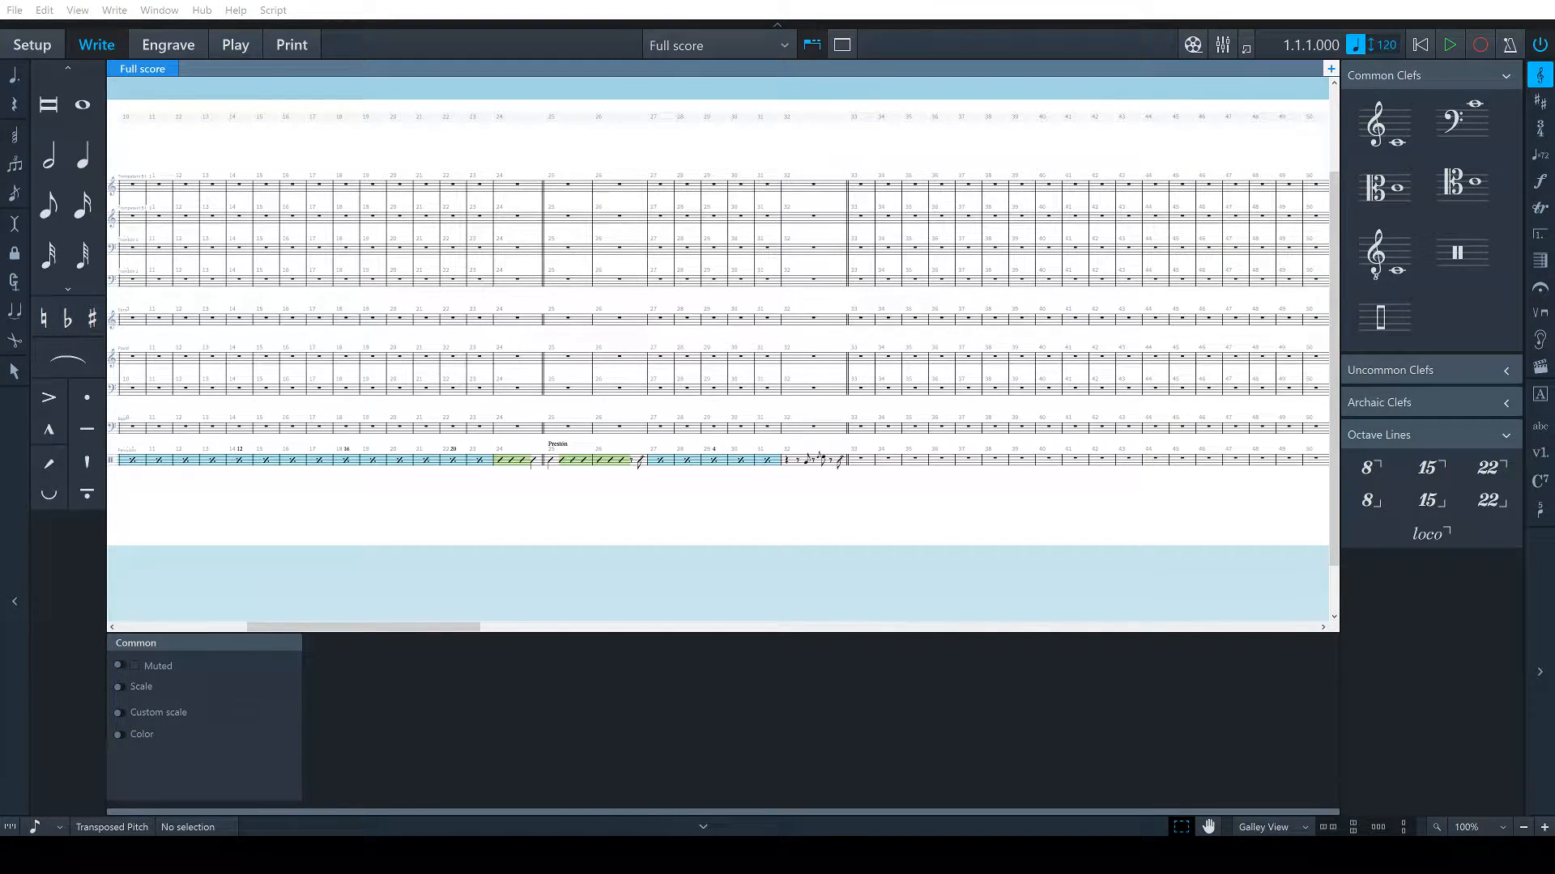
# Enter a dotted-quarter slash after the rests at the end of bar 39 on the Percussion staff
pyautogui.click(1033, 463)
pyautogui.press('Return')
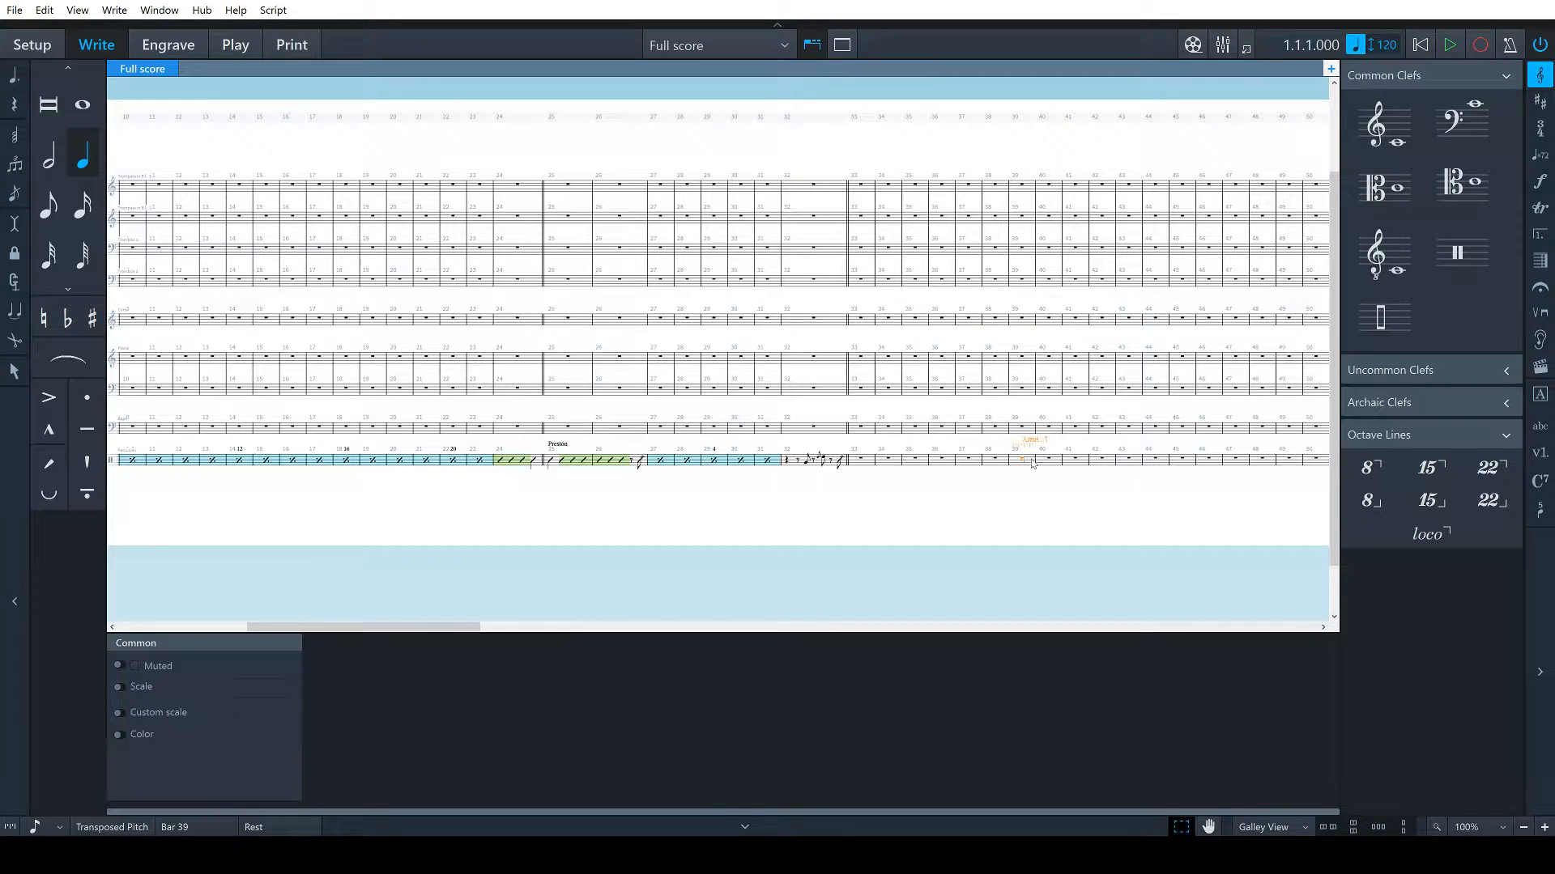
pyautogui.press('.')
pyautogui.press('y')
pyautogui.press('Escape')
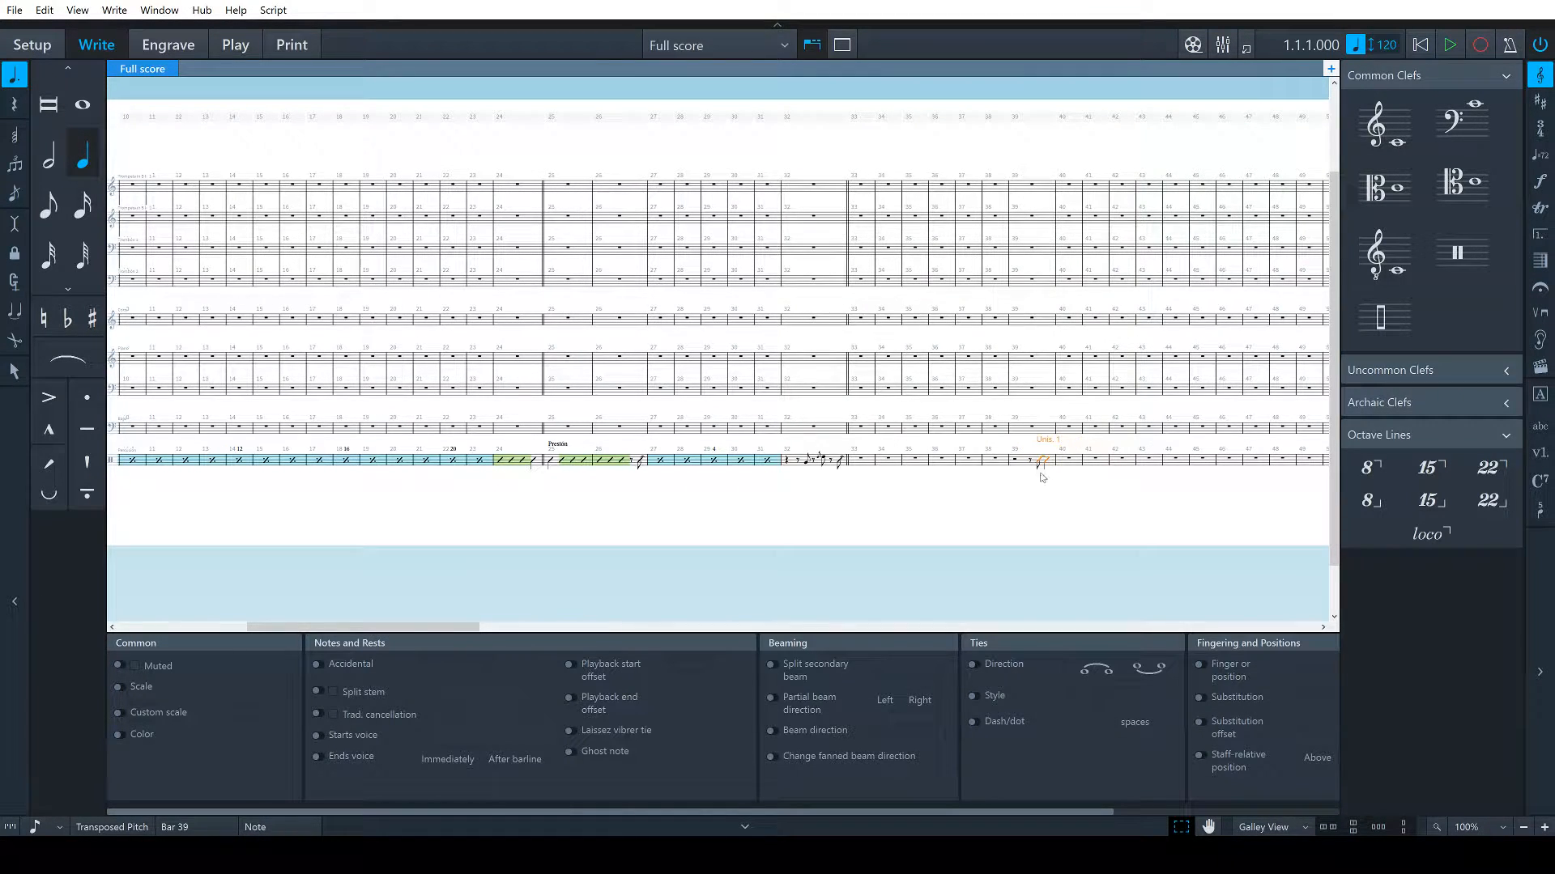
# Add a slash region in bar 33 of the Percussion staff and fill bars 34–38 with one-bar repeats (%1)
pyautogui.click(870, 463)
pyautogui.hotkey('alt', 's')
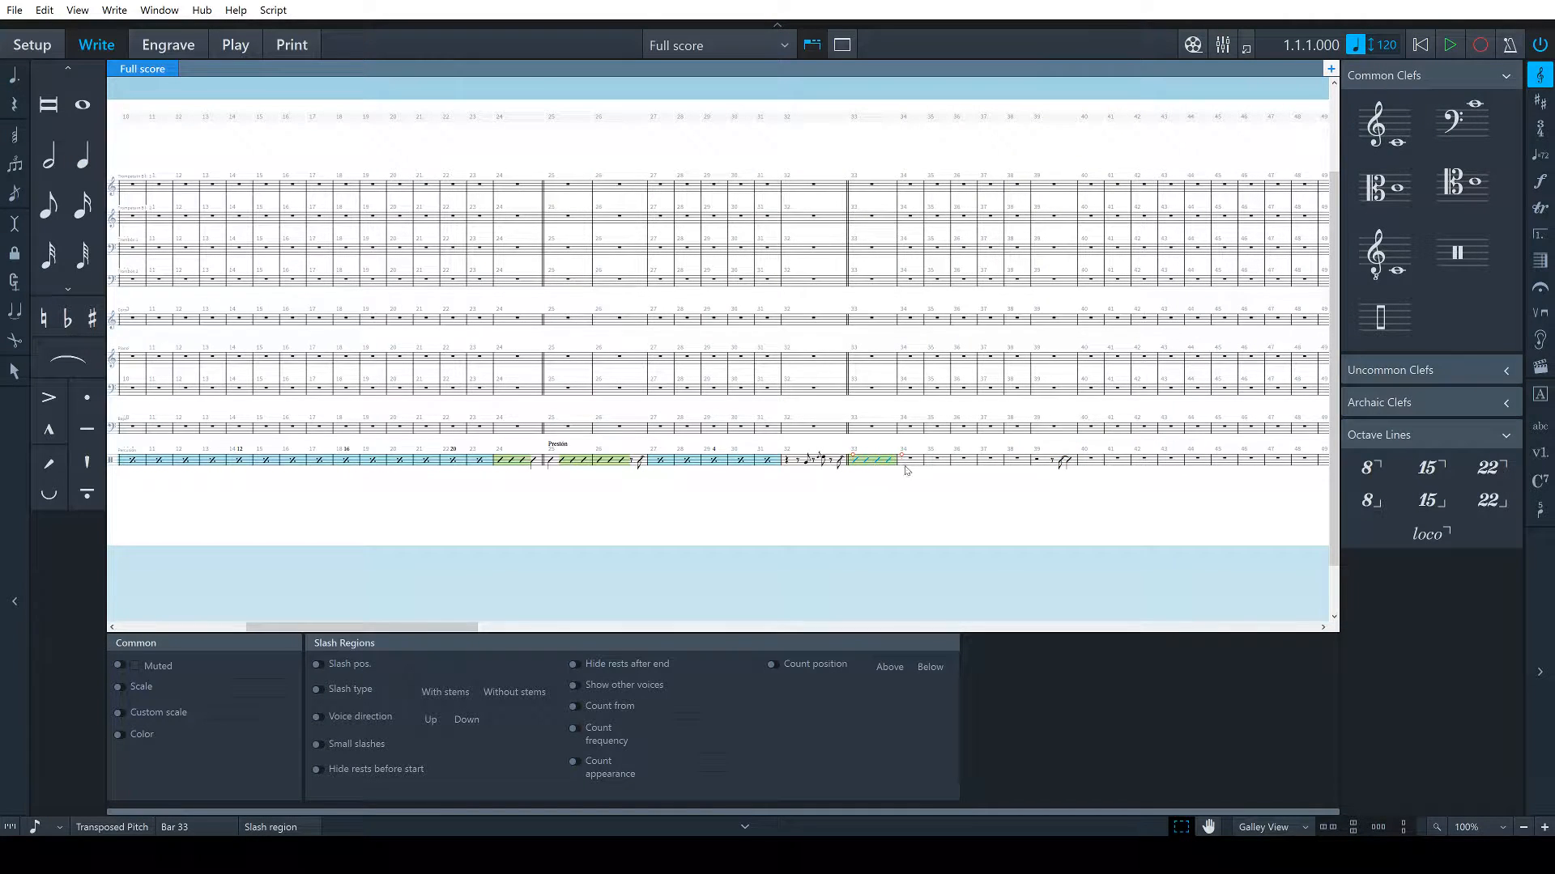
pyautogui.click(910, 464)
pyautogui.keyDown('shift'); pyautogui.click(1022, 464); pyautogui.keyUp('shift')
pyautogui.hotkey('shift', 'r')
pyautogui.write('%1')
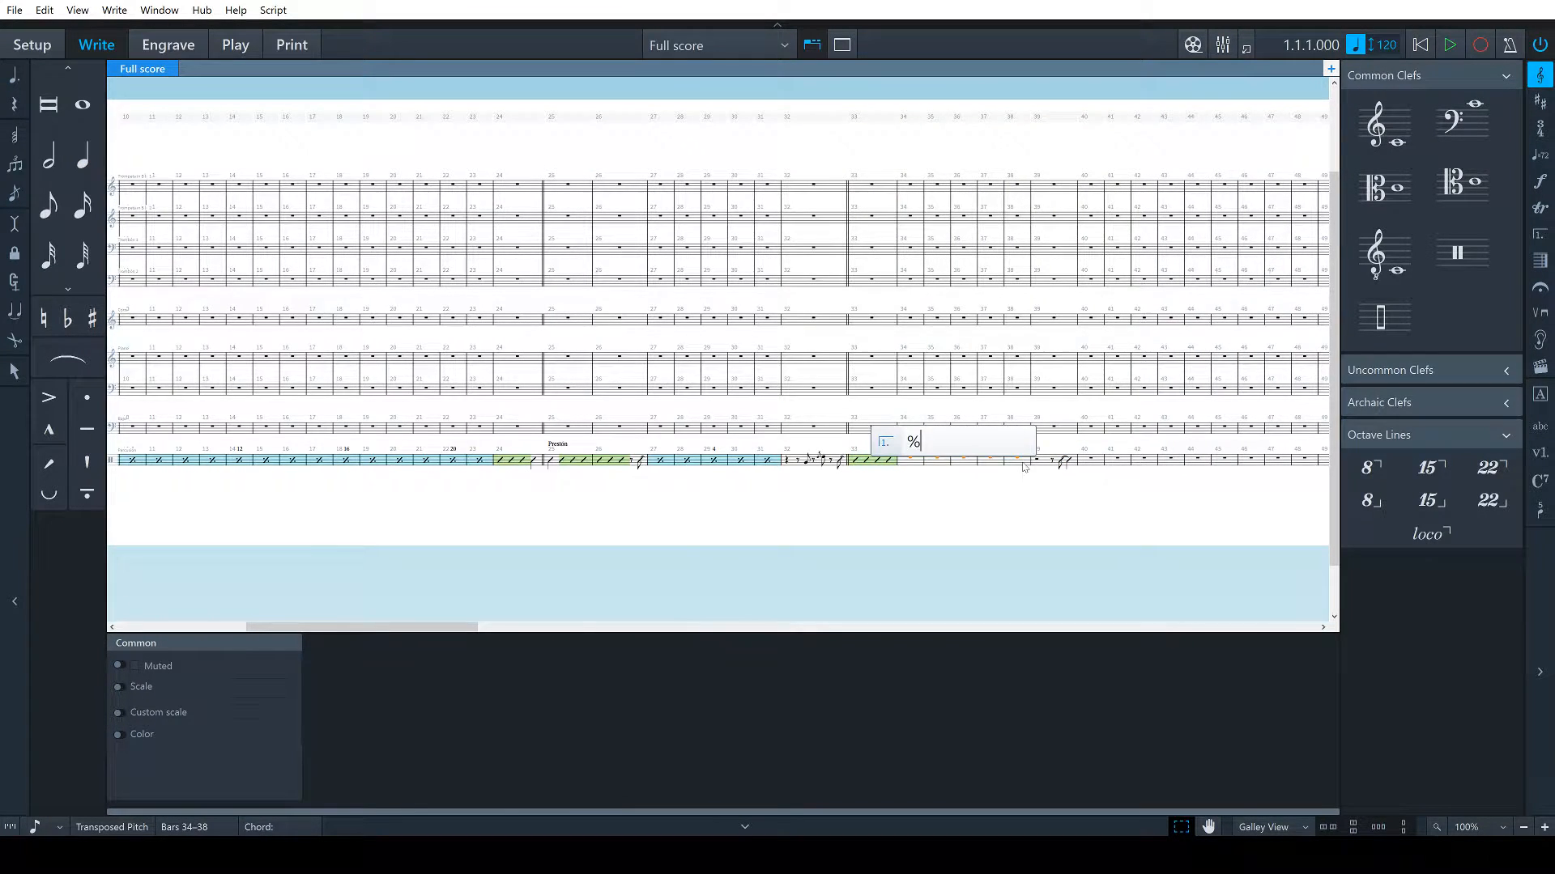
pyautogui.press('Return')
# Add a slash region over the opening rest of bar 39 on the Percussion staff
pyautogui.click(1041, 465)
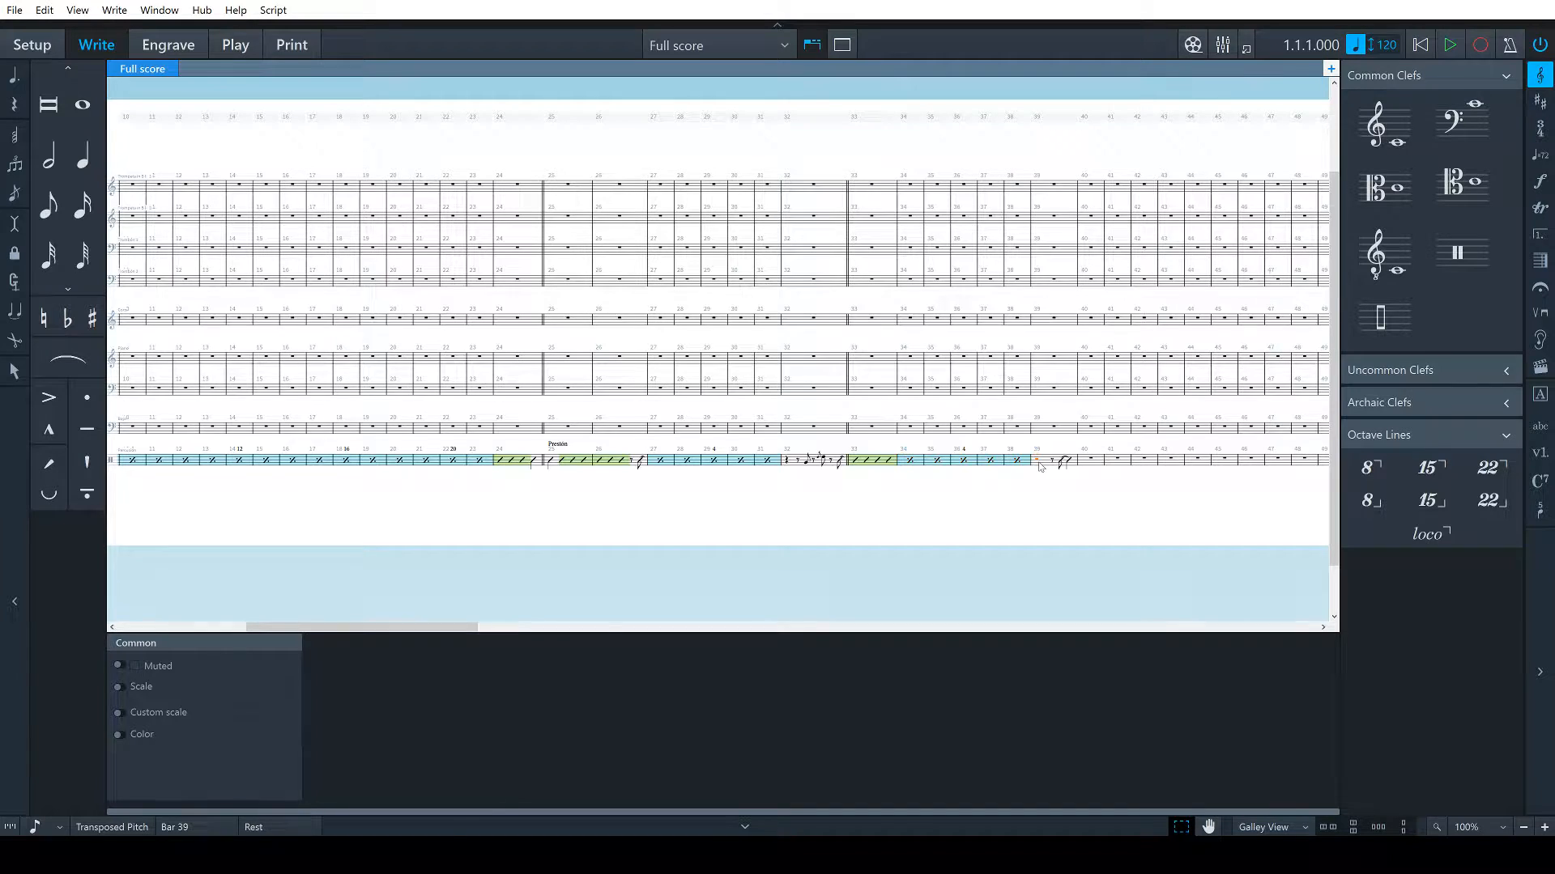
pyautogui.hotkey('alt', 's')
pyautogui.press('Escape')
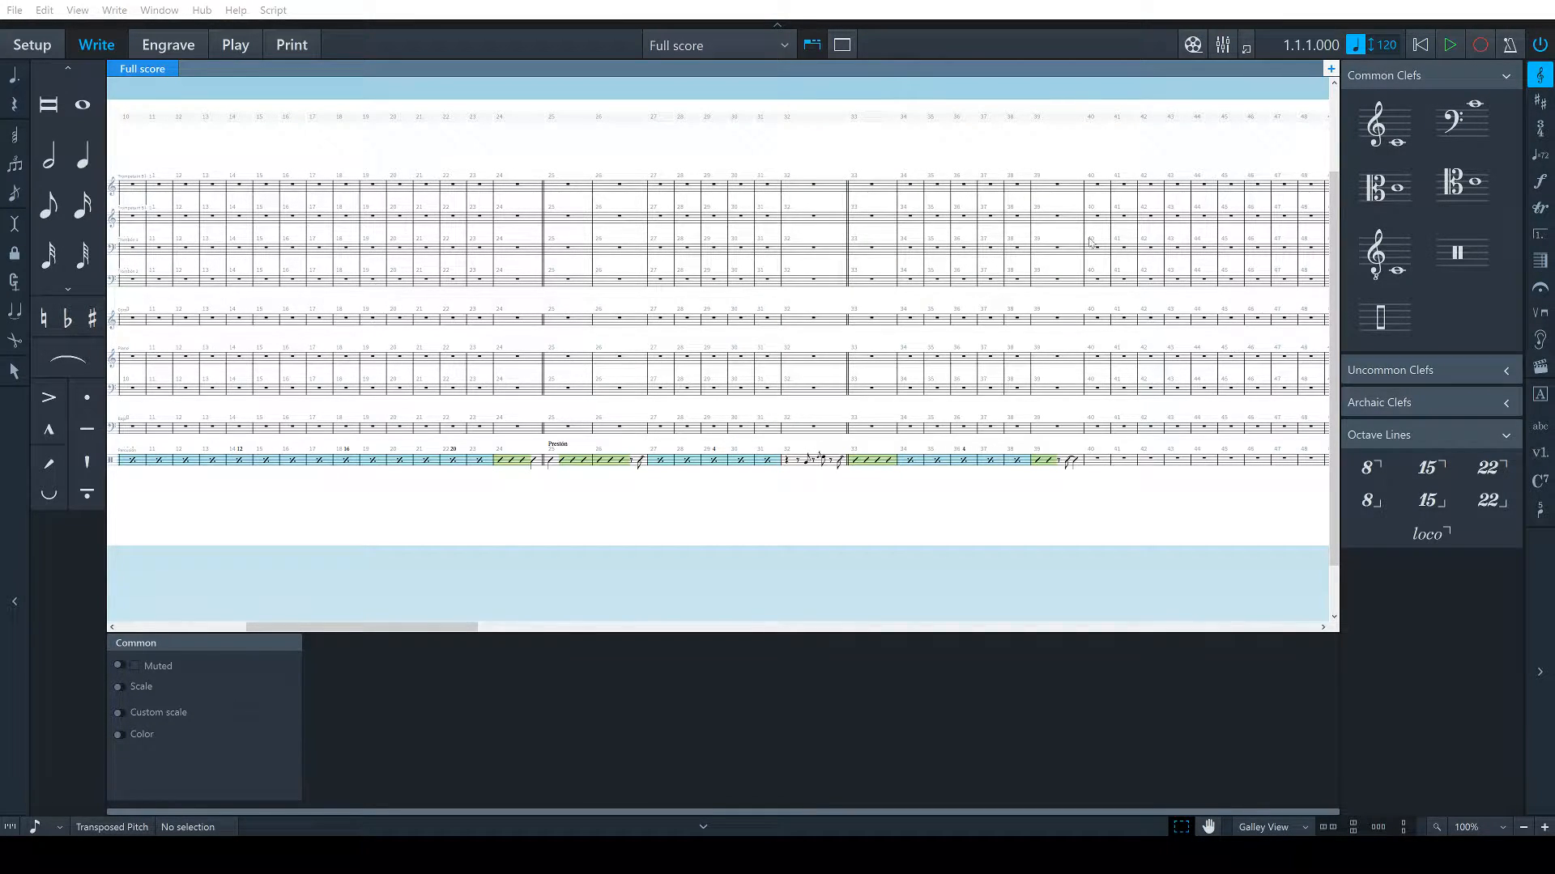
# Notate the slash at the end of bar 39 on the Percussion staff as a single note
pyautogui.hotkey('ctrl', 'z')
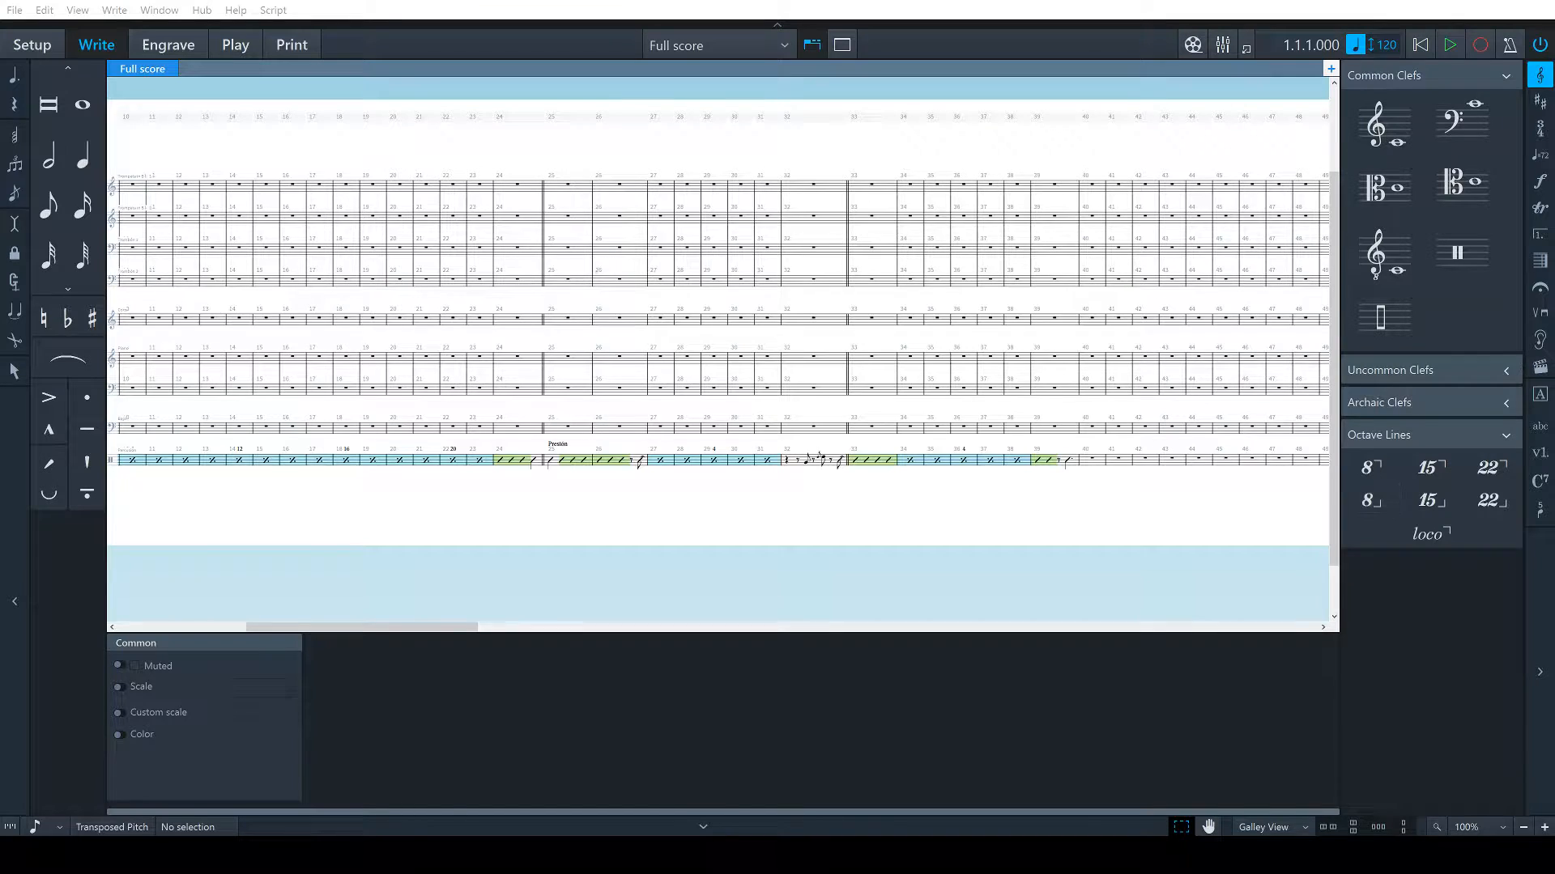
pyautogui.click(489, 775)
pyautogui.click(878, 5)
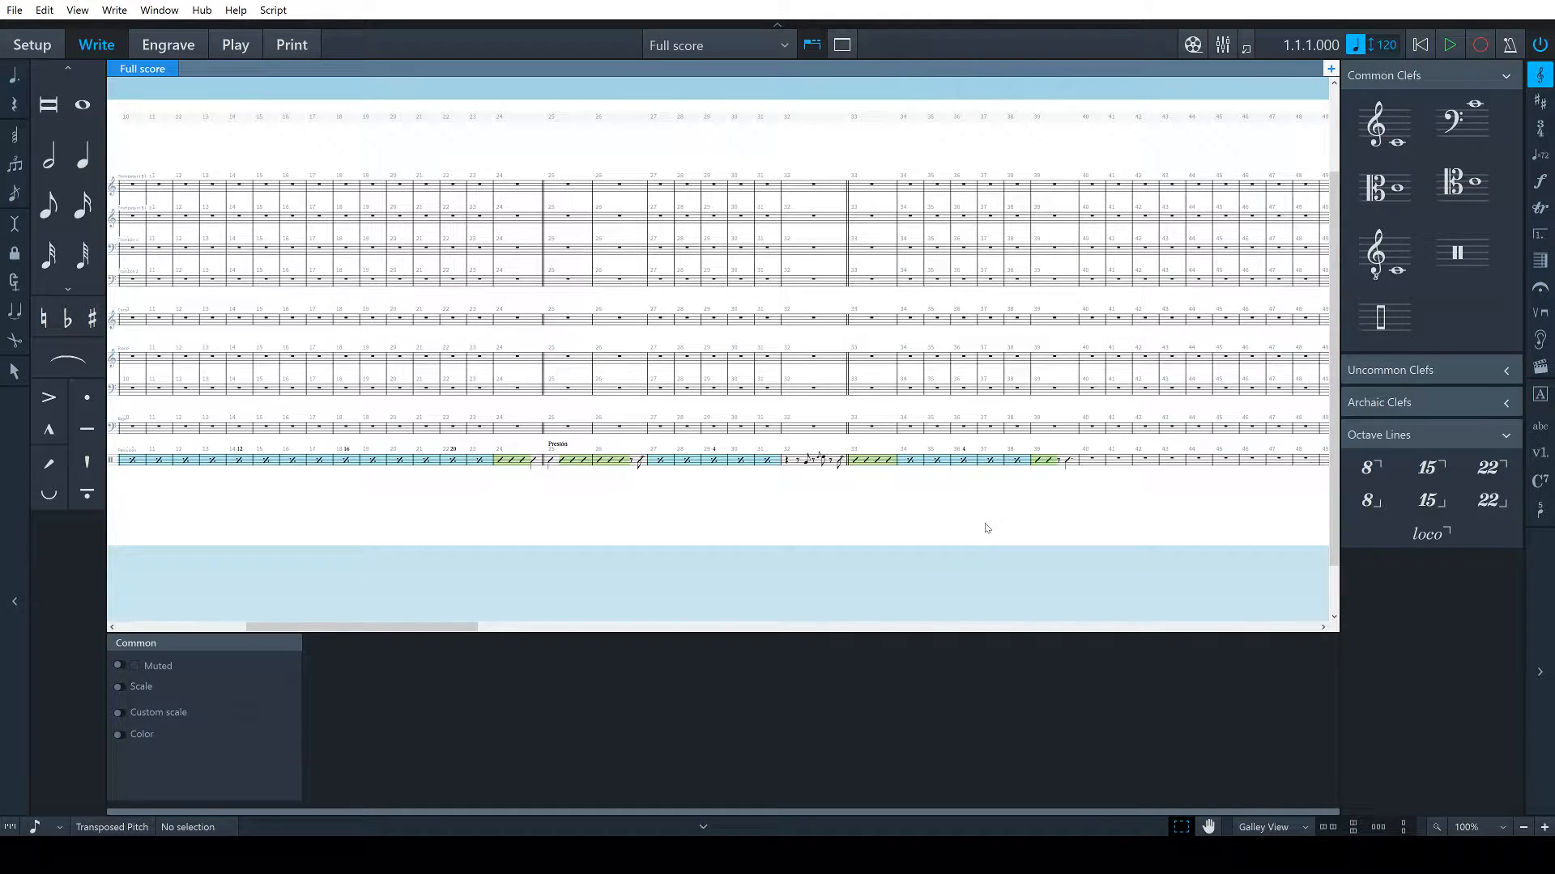
# Add a double barline at the start of bar 41
pyautogui.hscroll(3, 996, 529)
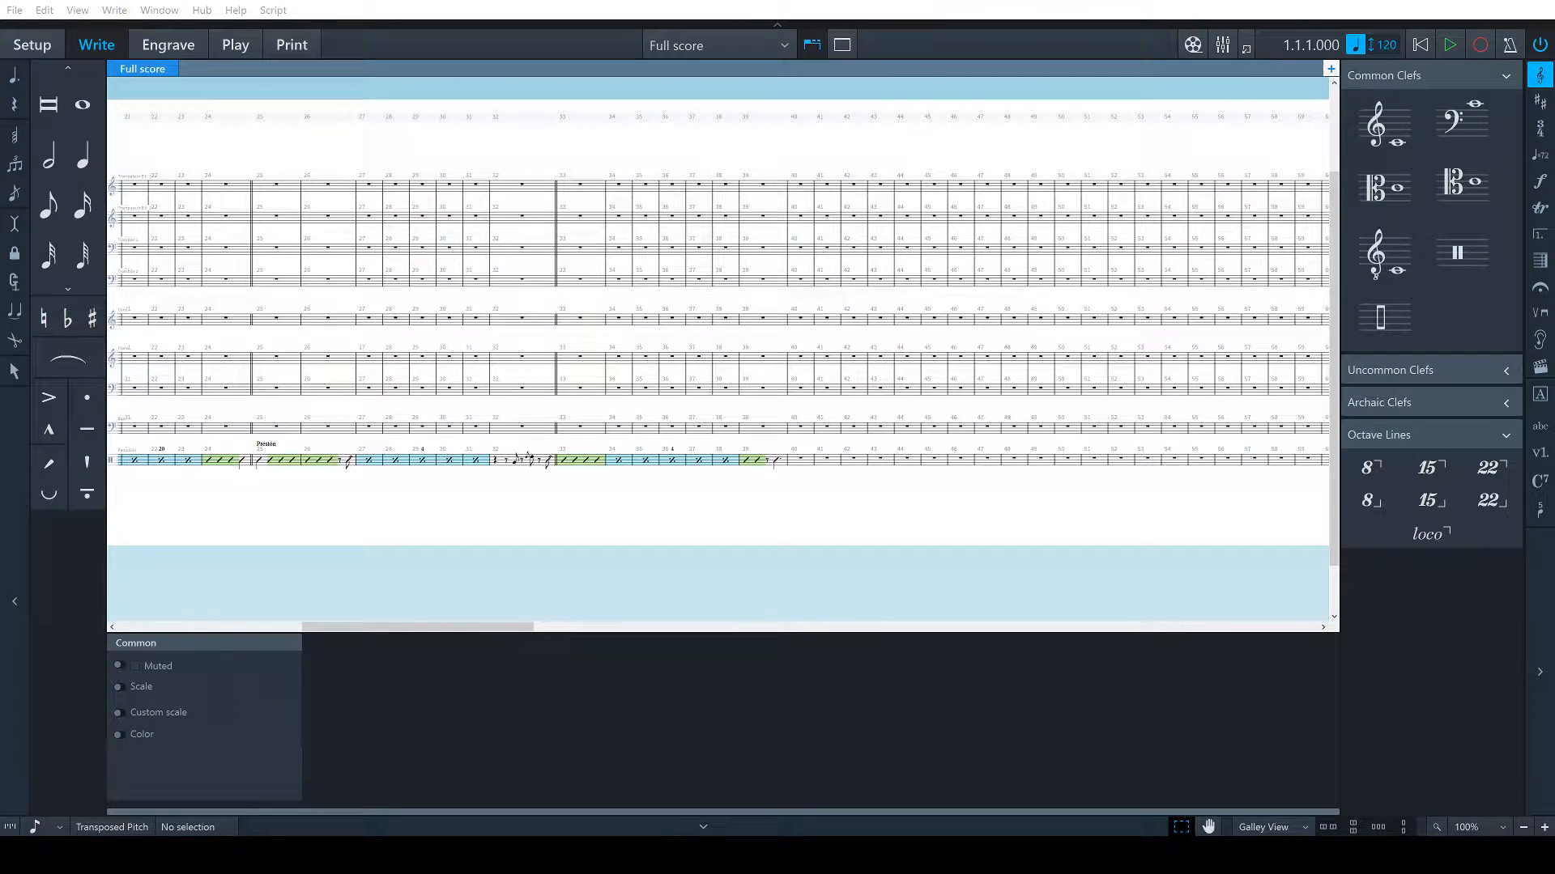
pyautogui.click(816, 460)
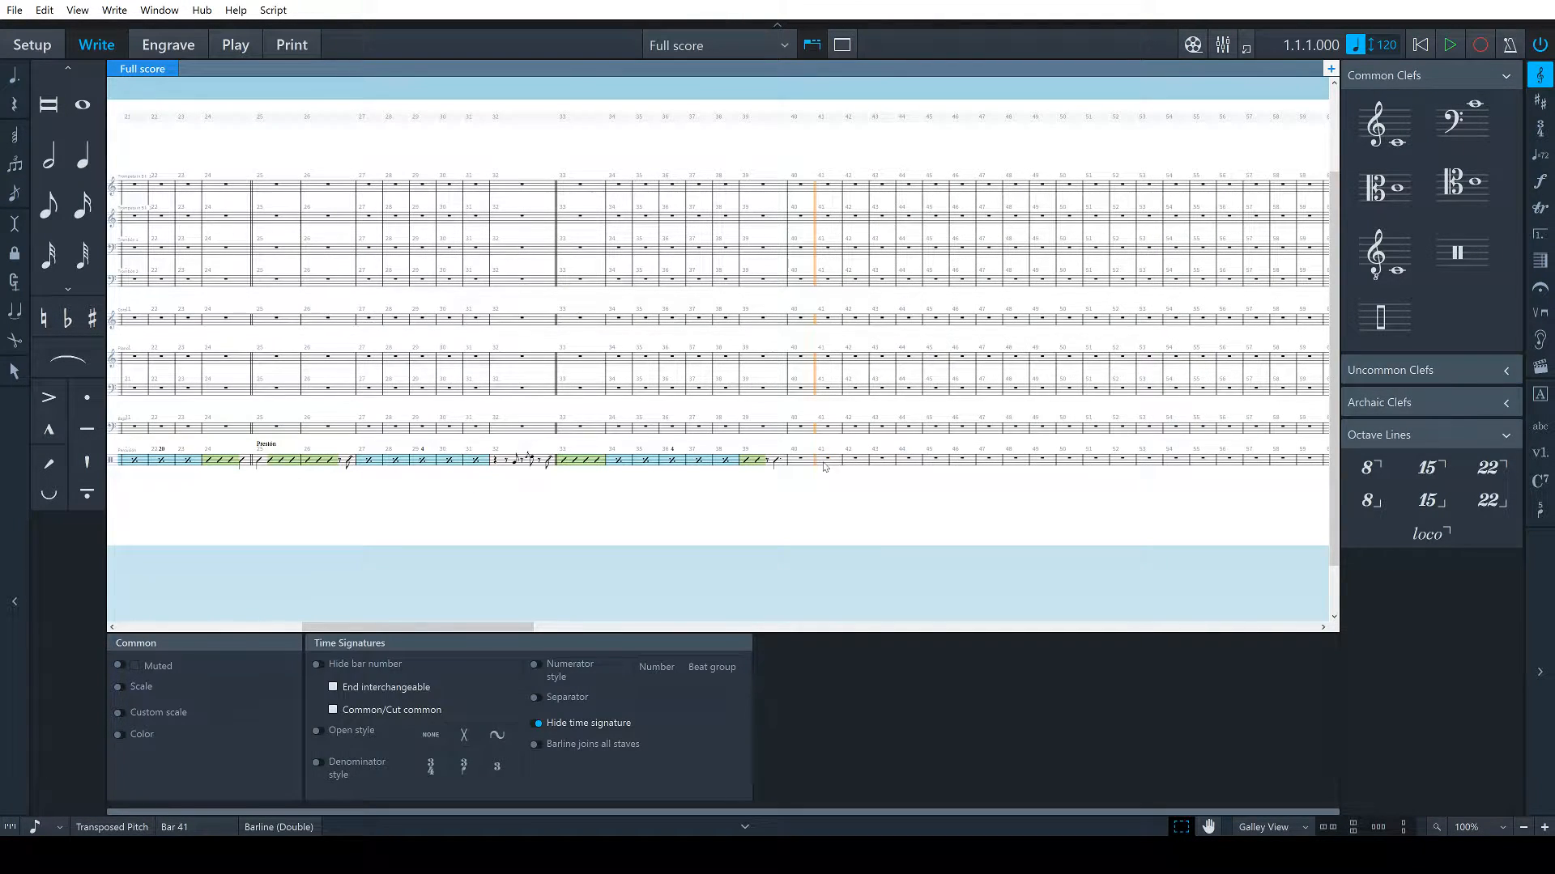
pyautogui.click(836, 530)
# Label the slash region in bar 33 of the Percussion staff with the text Masacote
pyautogui.click(569, 461)
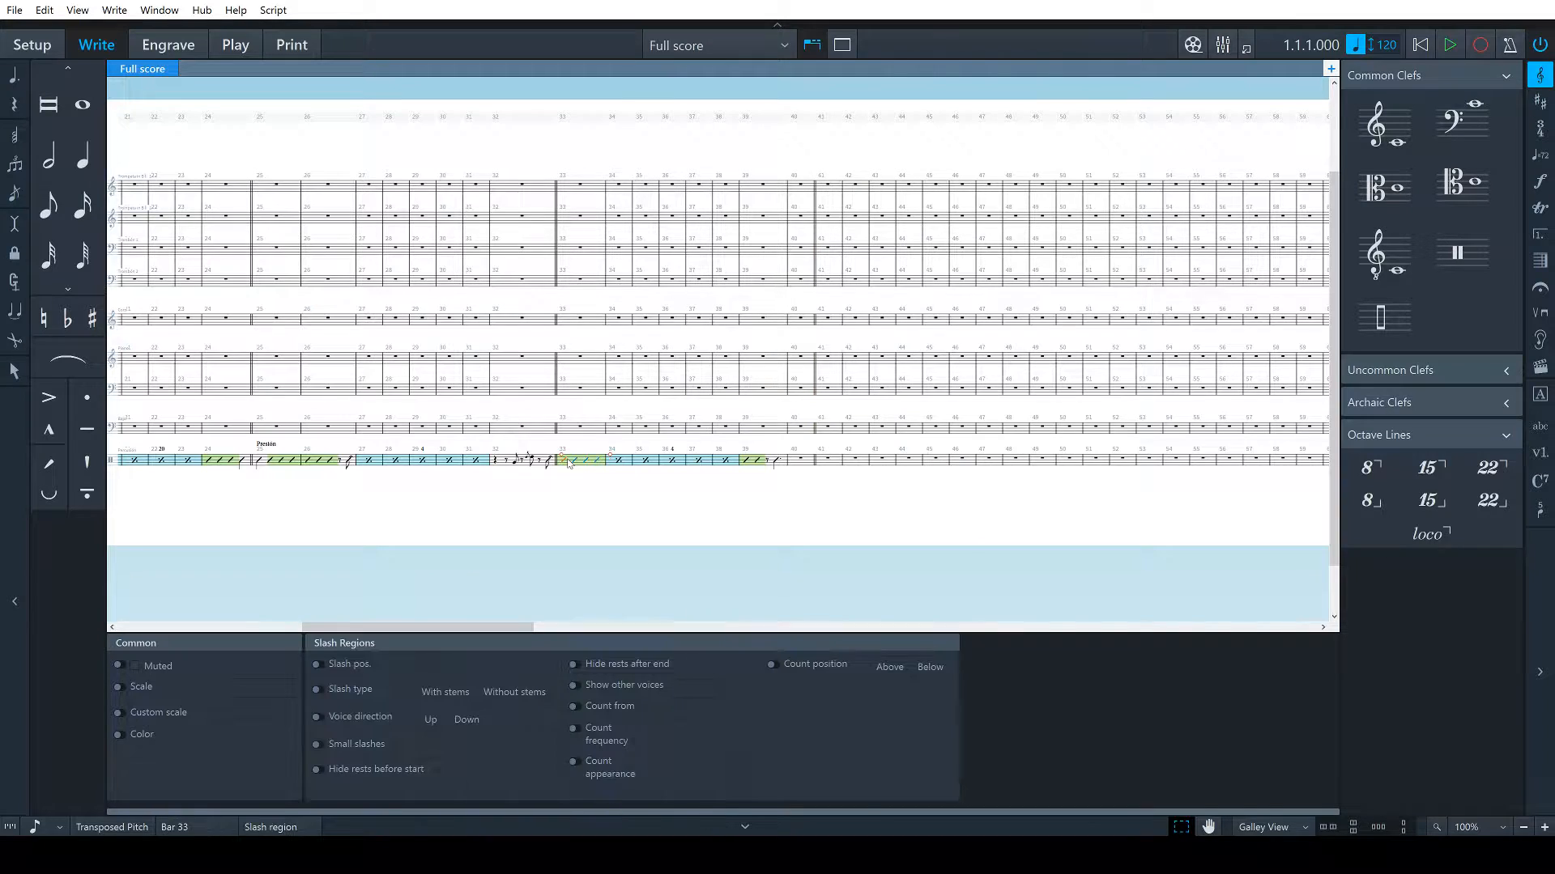
pyautogui.hotkey('shift', 'x')
pyautogui.write('Masacote')
pyautogui.press('Return')
pyautogui.click(660, 511)
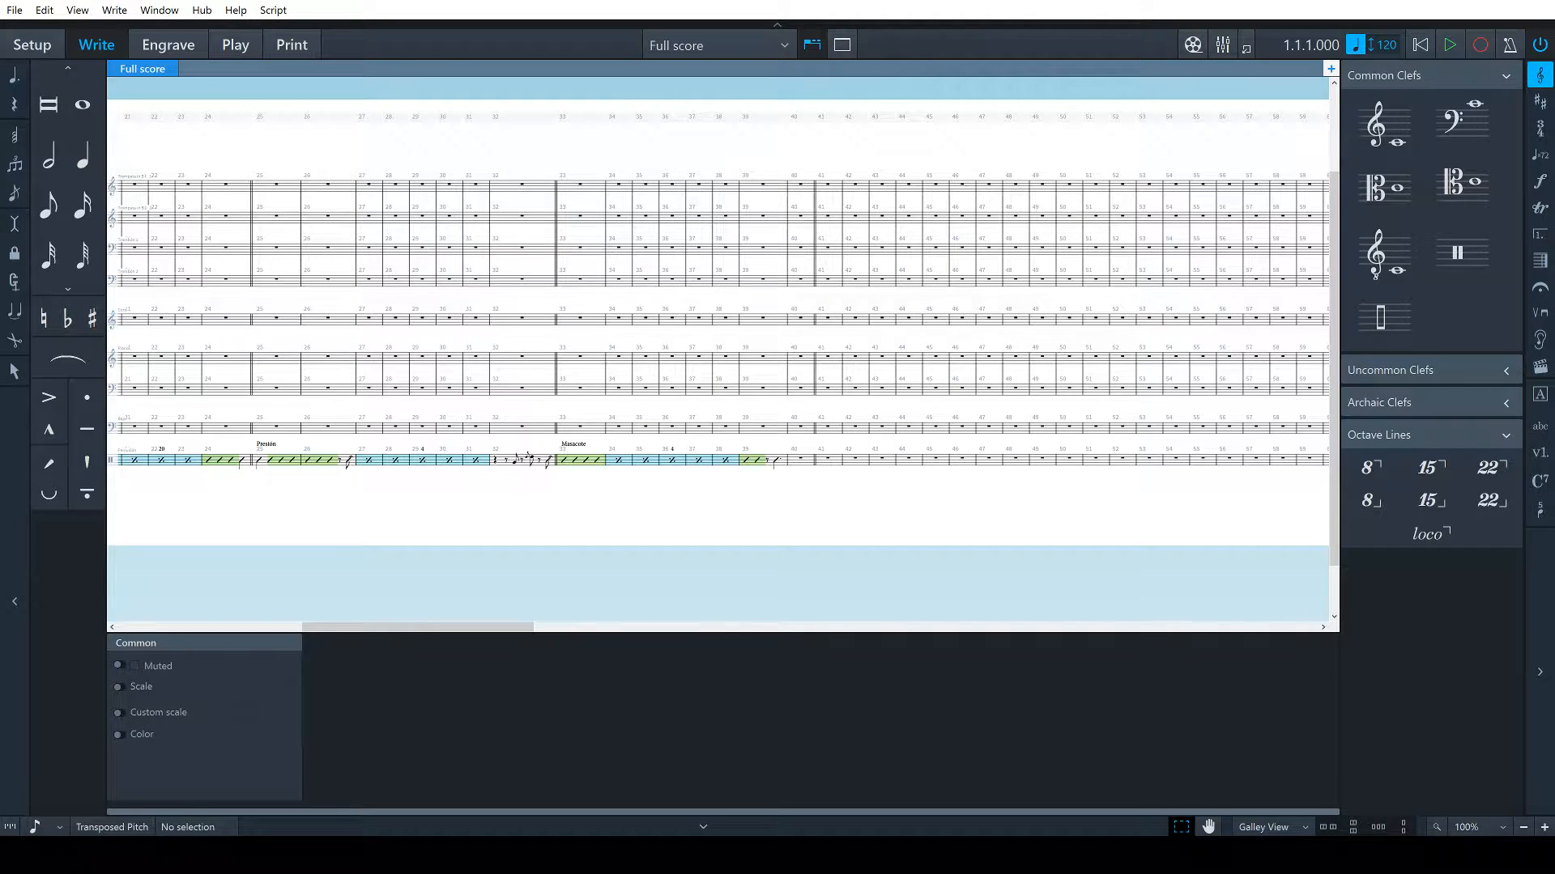
# Add a slash region in bar 41 of the Percussion staff and label it with the text Abajo 2/3
pyautogui.hotkey('alt', 'Tab')
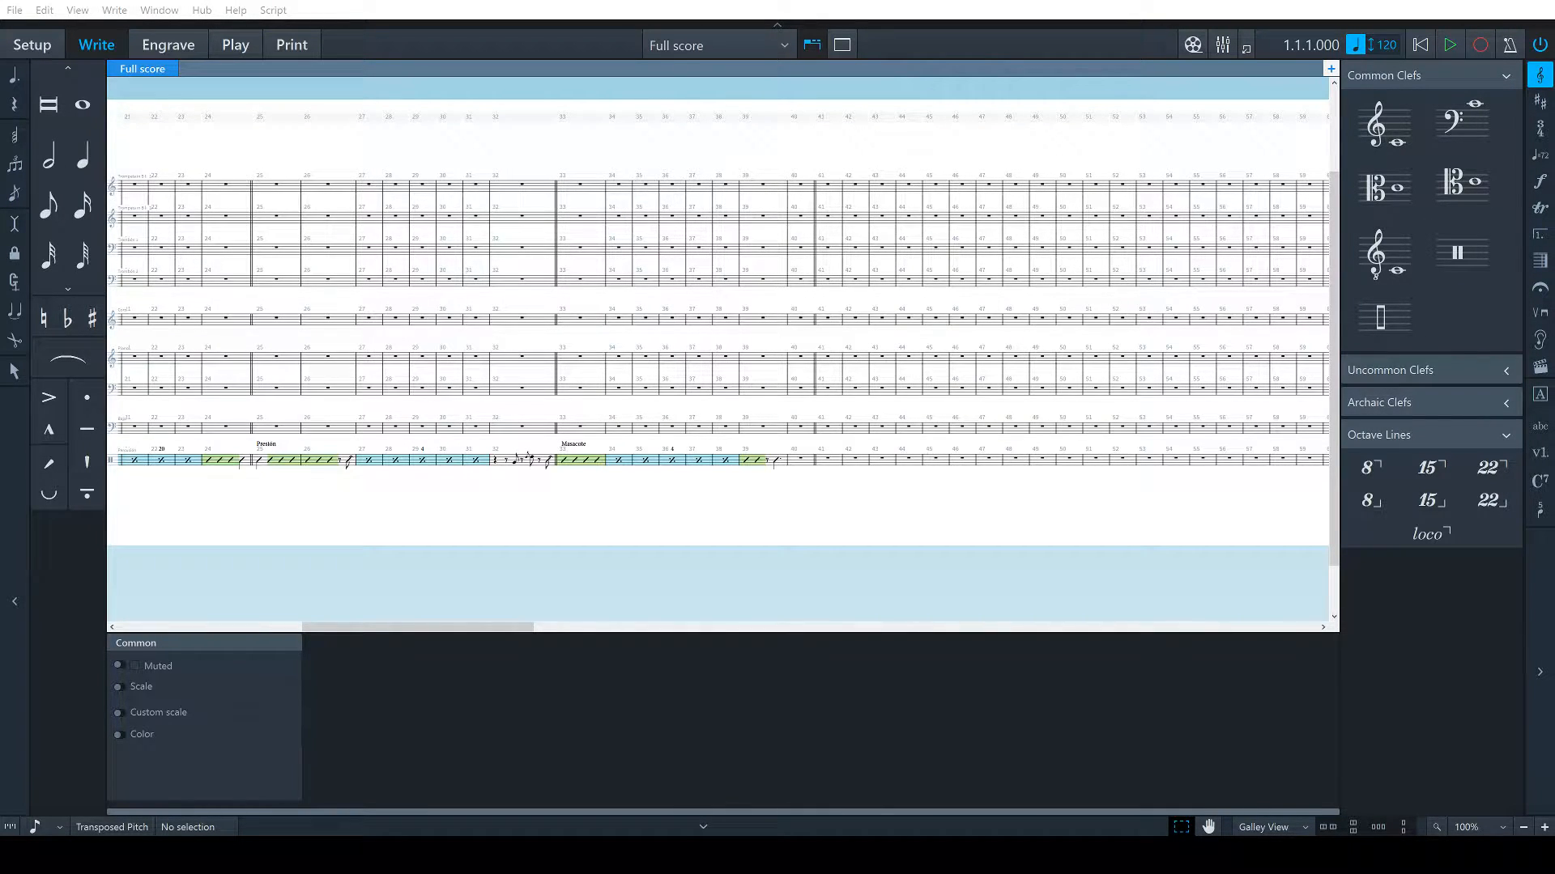
pyautogui.click(832, 464)
pyautogui.hotkey('ctrl', 'v')
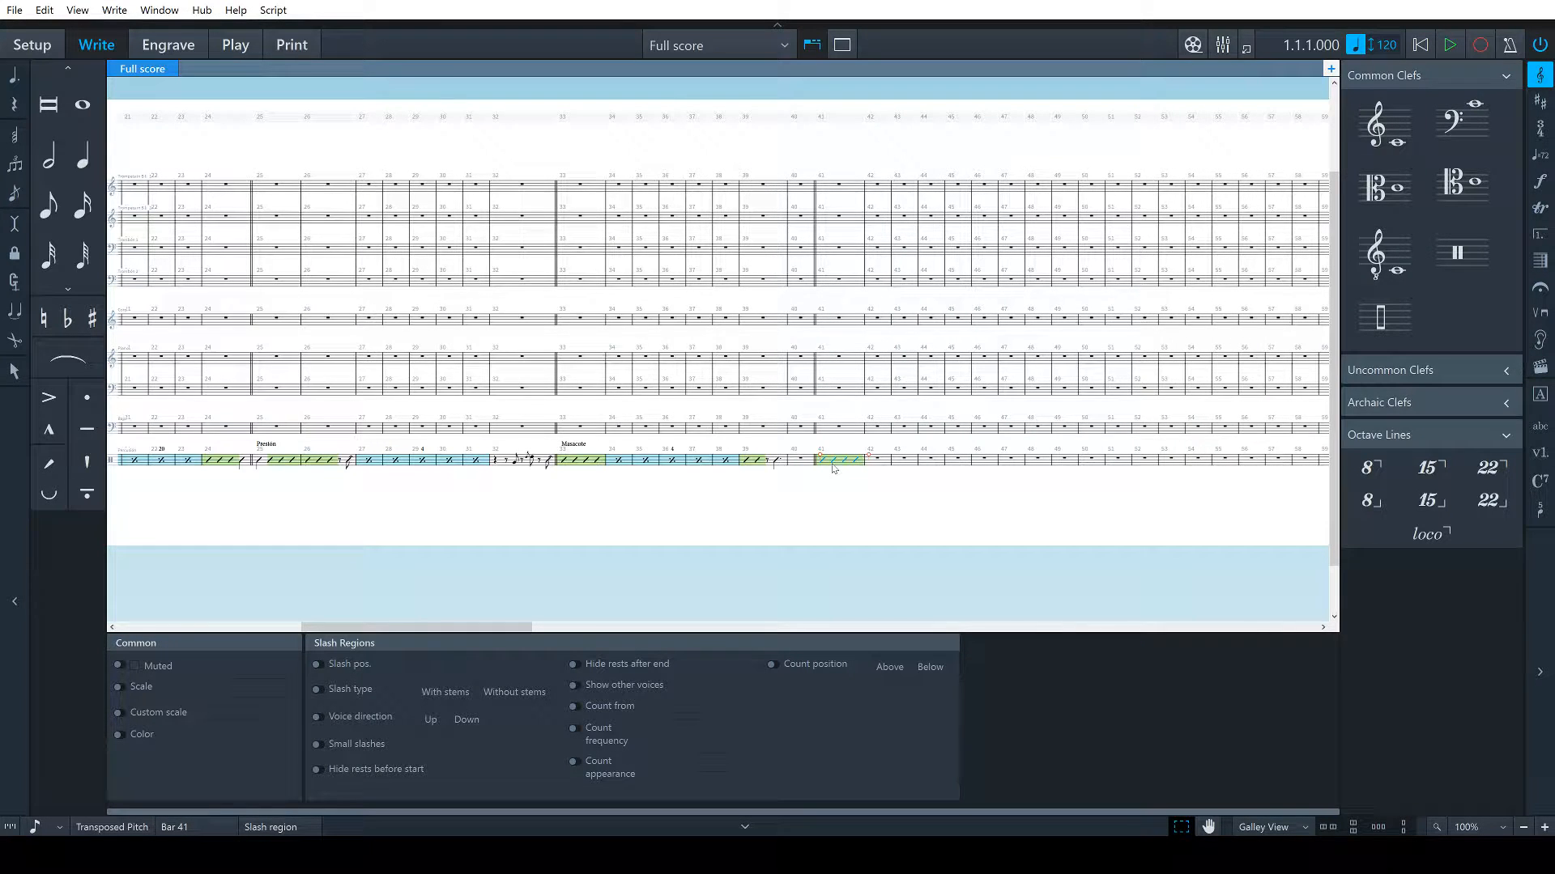
pyautogui.hotkey('shift', 'x')
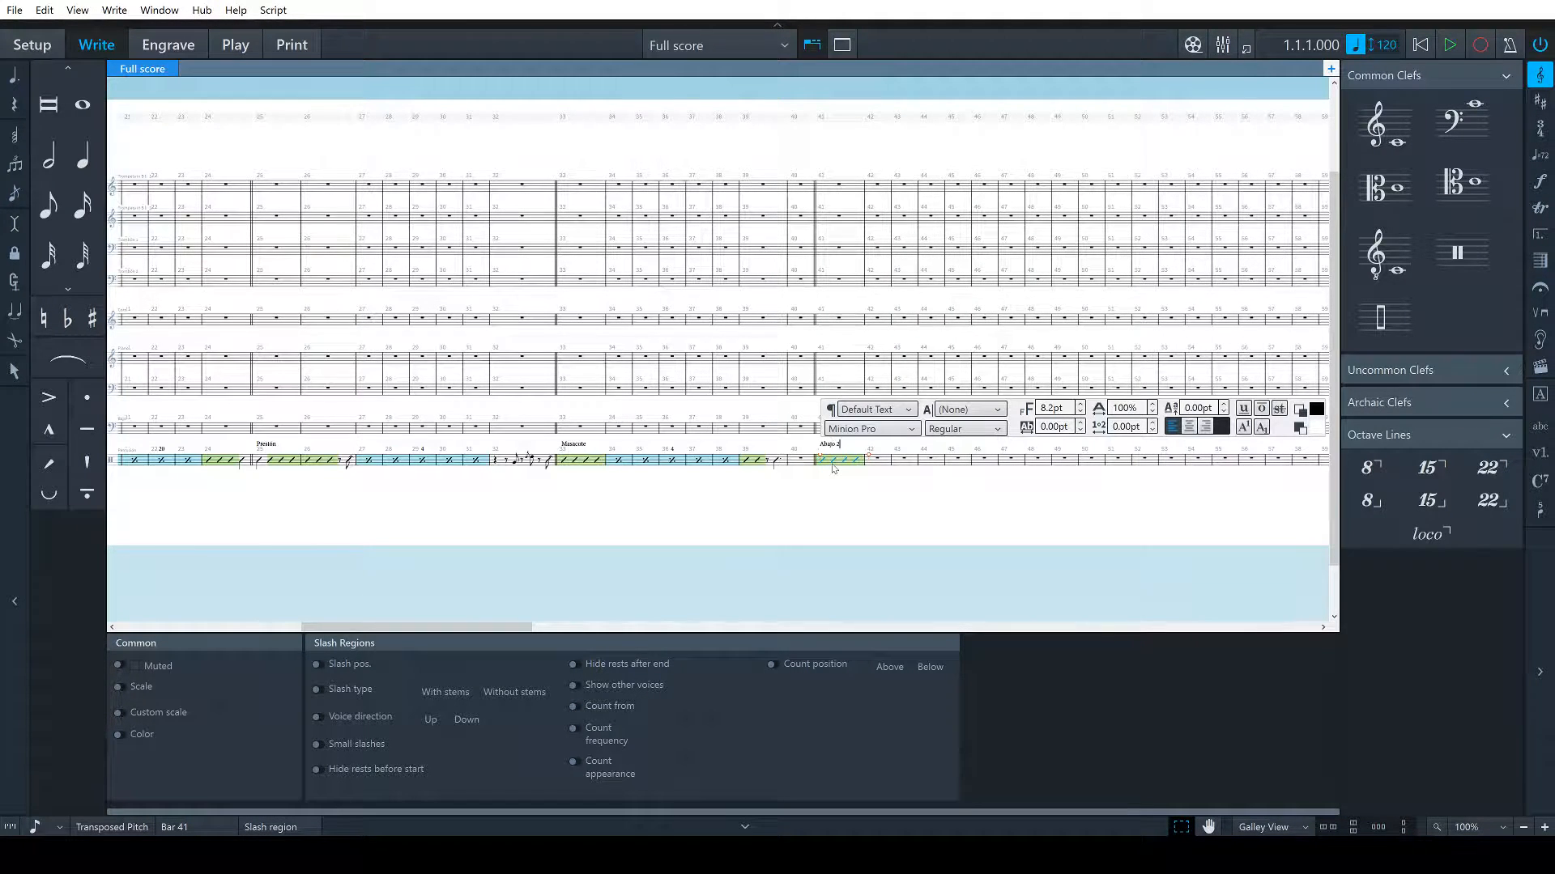
pyautogui.press('Escape')
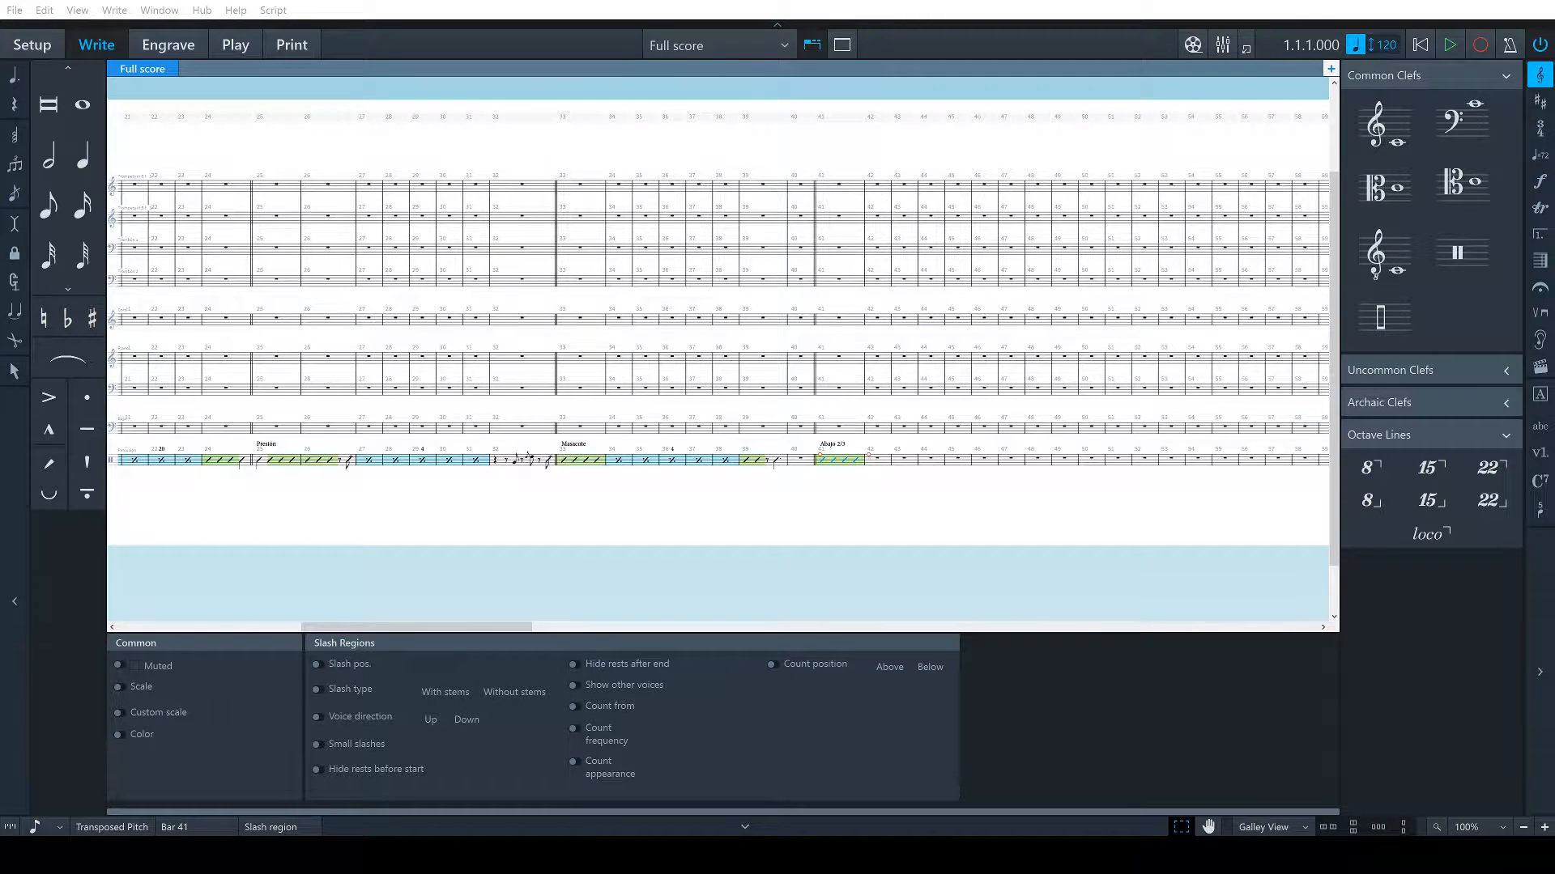
# Enter a dotted quarter note and an eighth note in bar 48 of the Percussion staff
pyautogui.click(1037, 465)
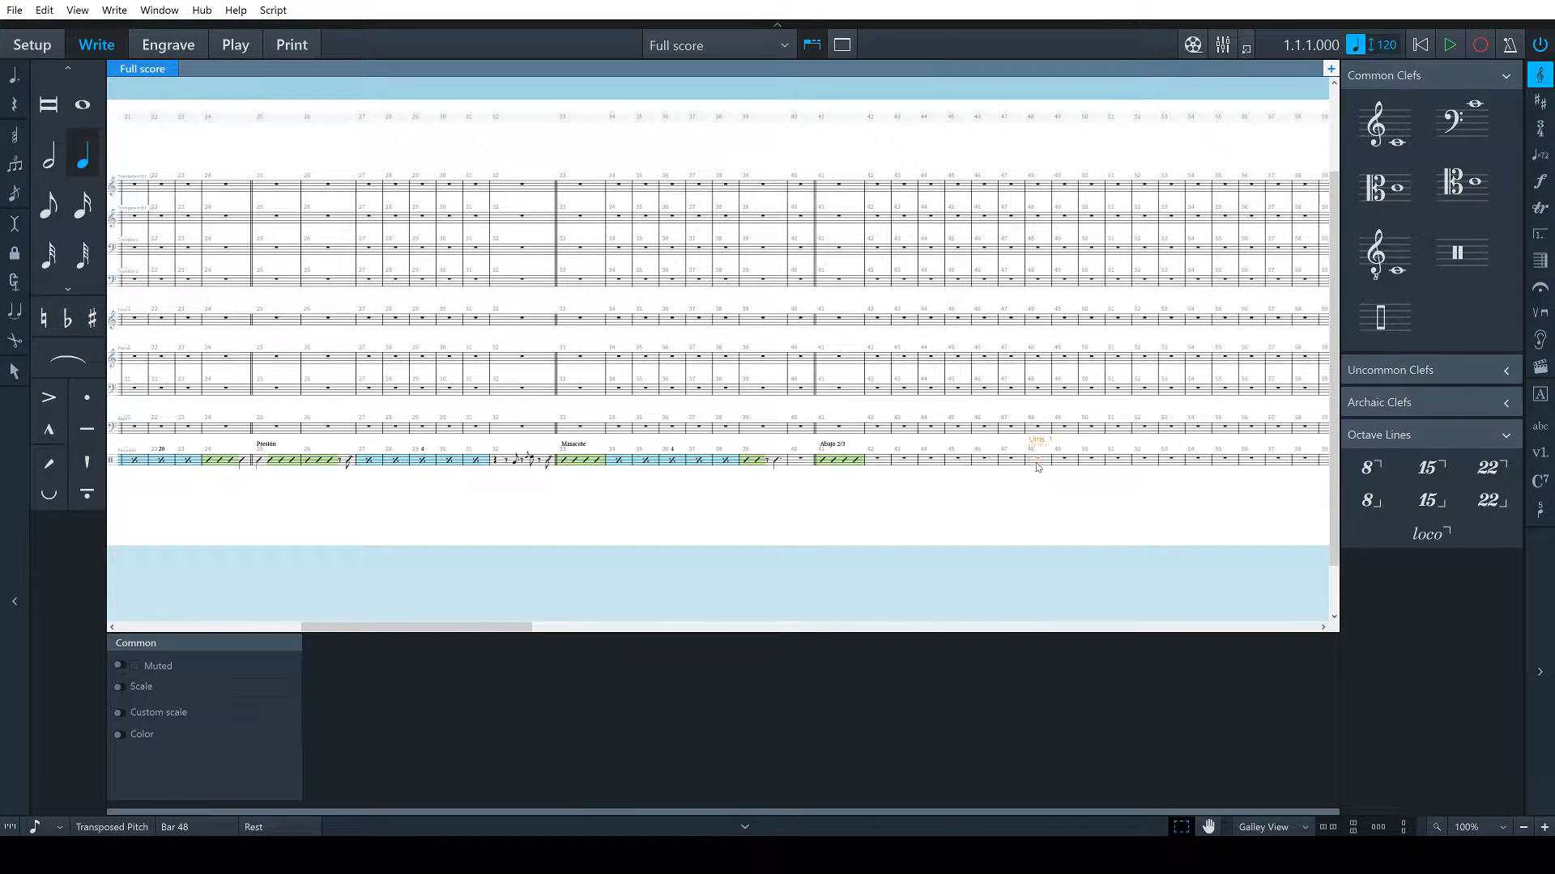
pyautogui.press('.')
pyautogui.press('b')
pyautogui.press('5')
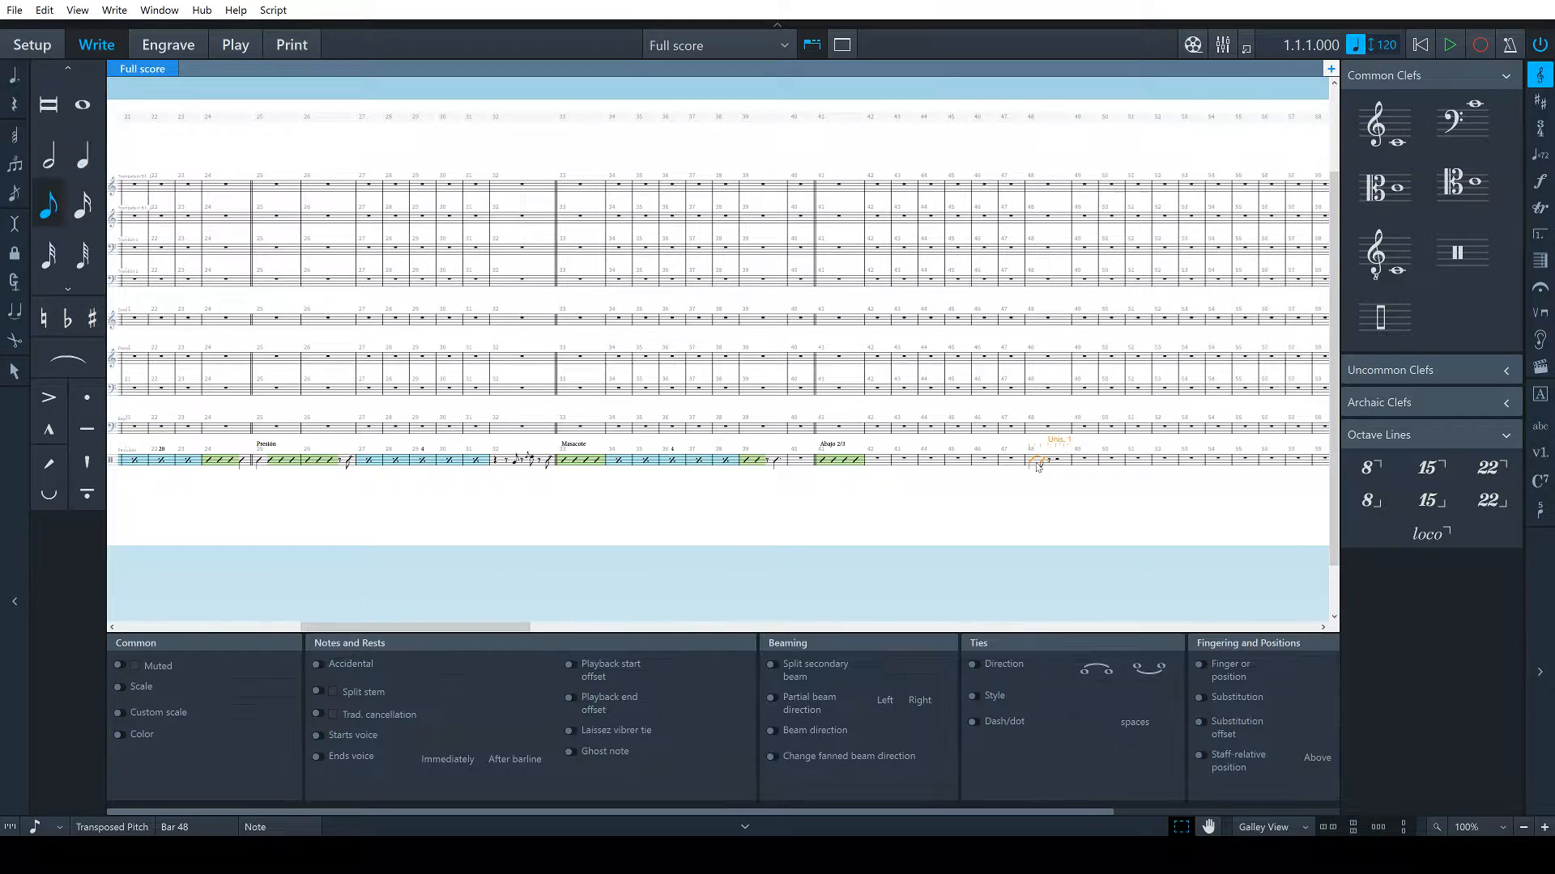
pyautogui.press('b')
pyautogui.press('Escape')
# Add a one-bar repeat region across bars 42–47 of the Percussion staff
pyautogui.click(889, 466)
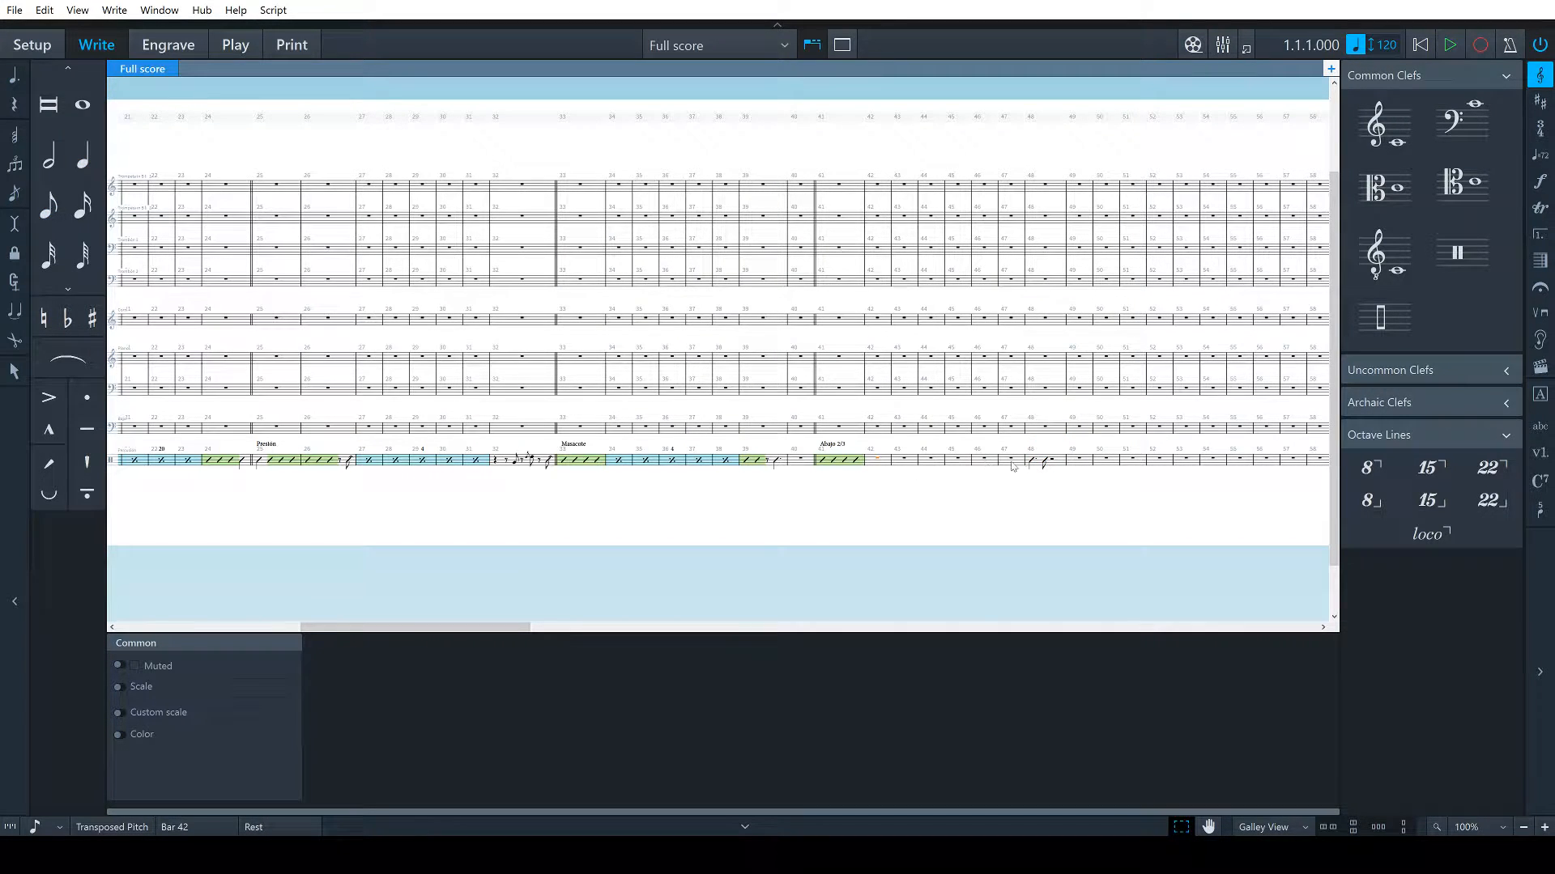
pyautogui.keyDown('shift'); pyautogui.click(1010, 465); pyautogui.keyUp('shift')
pyautogui.hotkey('shift', 'q')
pyautogui.write('%')
pyautogui.press('Return')
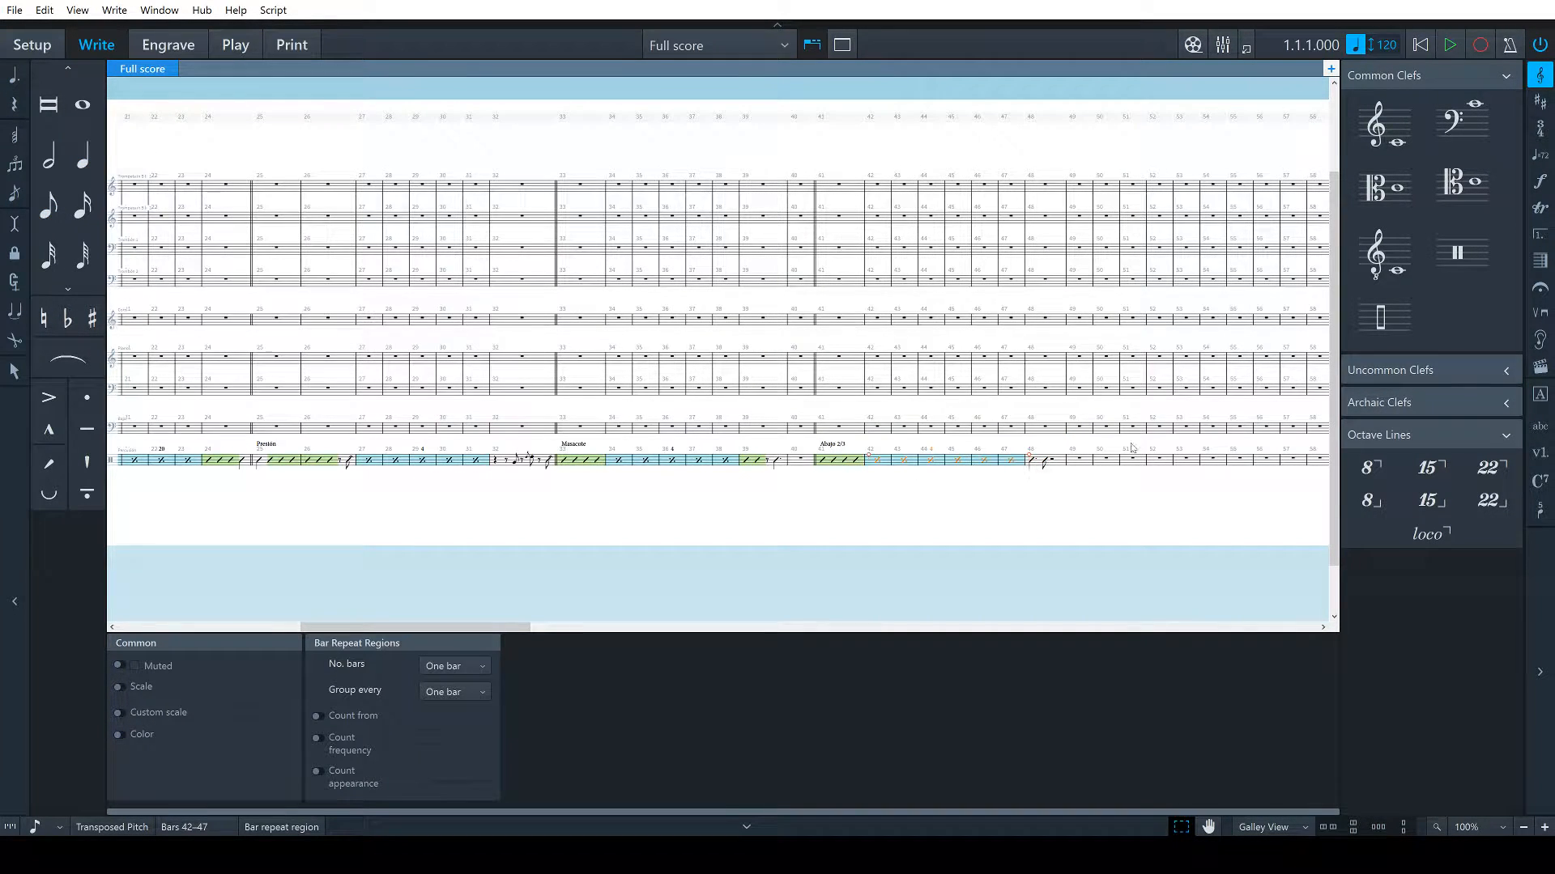
pyautogui.hotkey('alt', 'Tab')
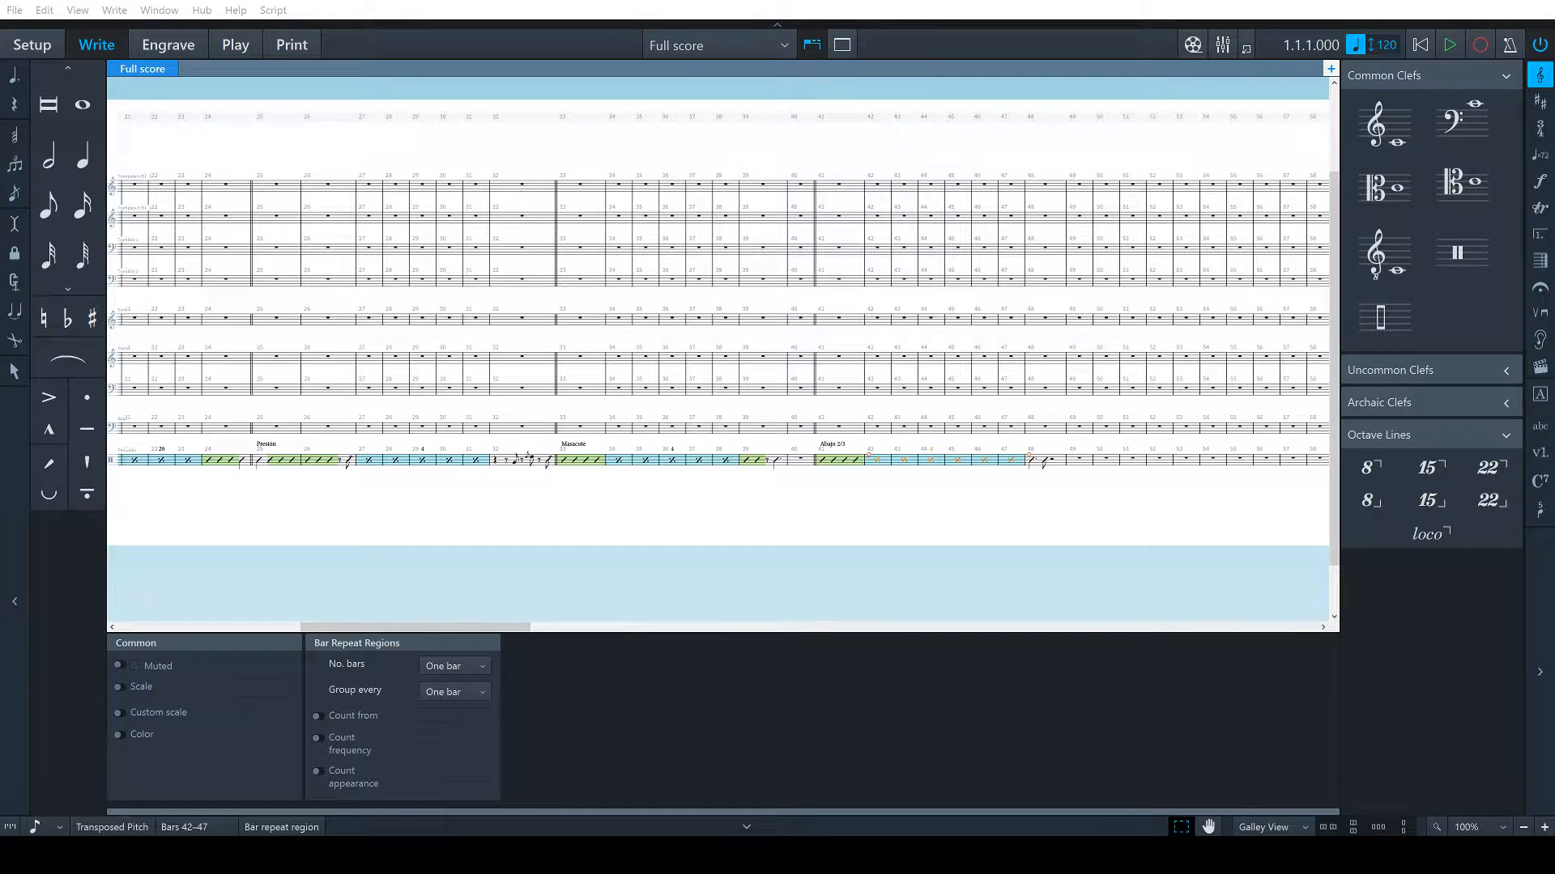
# Delete the notes from bar 48 of the Percussion staff
pyautogui.doubleClick(1045, 461)
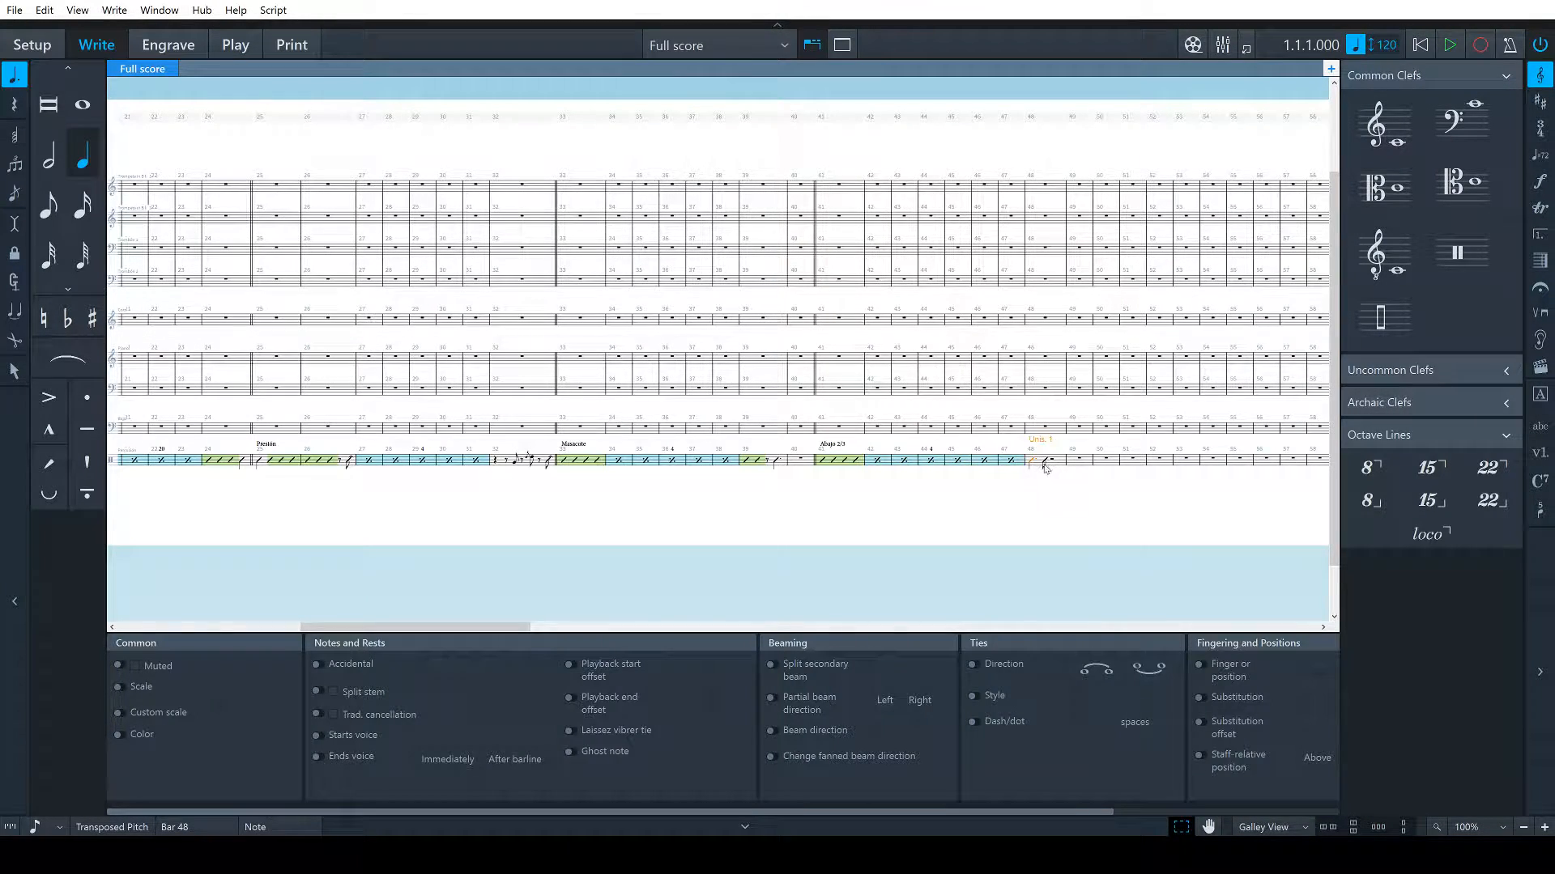
pyautogui.keyDown('shift'); pyautogui.click(1044, 465); pyautogui.keyUp('shift')
pyautogui.press('Delete')
# Shorten the bar repeat region starting in bar 42 so that it ends with bar 46
pyautogui.click(1012, 461)
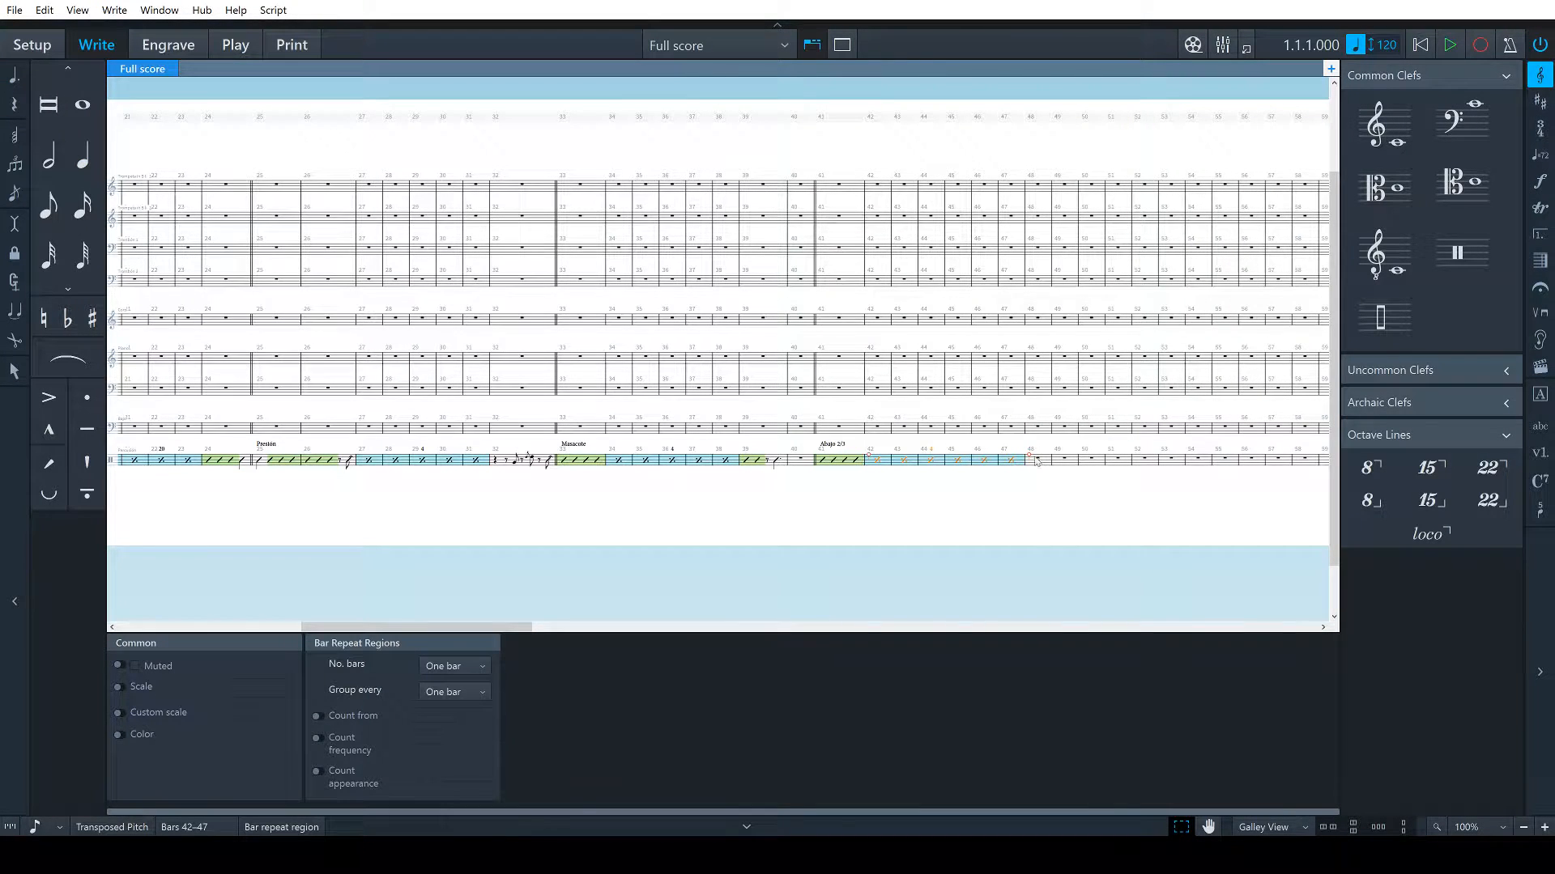
pyautogui.moveTo(1029, 455); pyautogui.dragTo(1004, 456)
# Enter a single eighth note on the last offbeat of bar 47 of the Percussion staff
pyautogui.click(1010, 460)
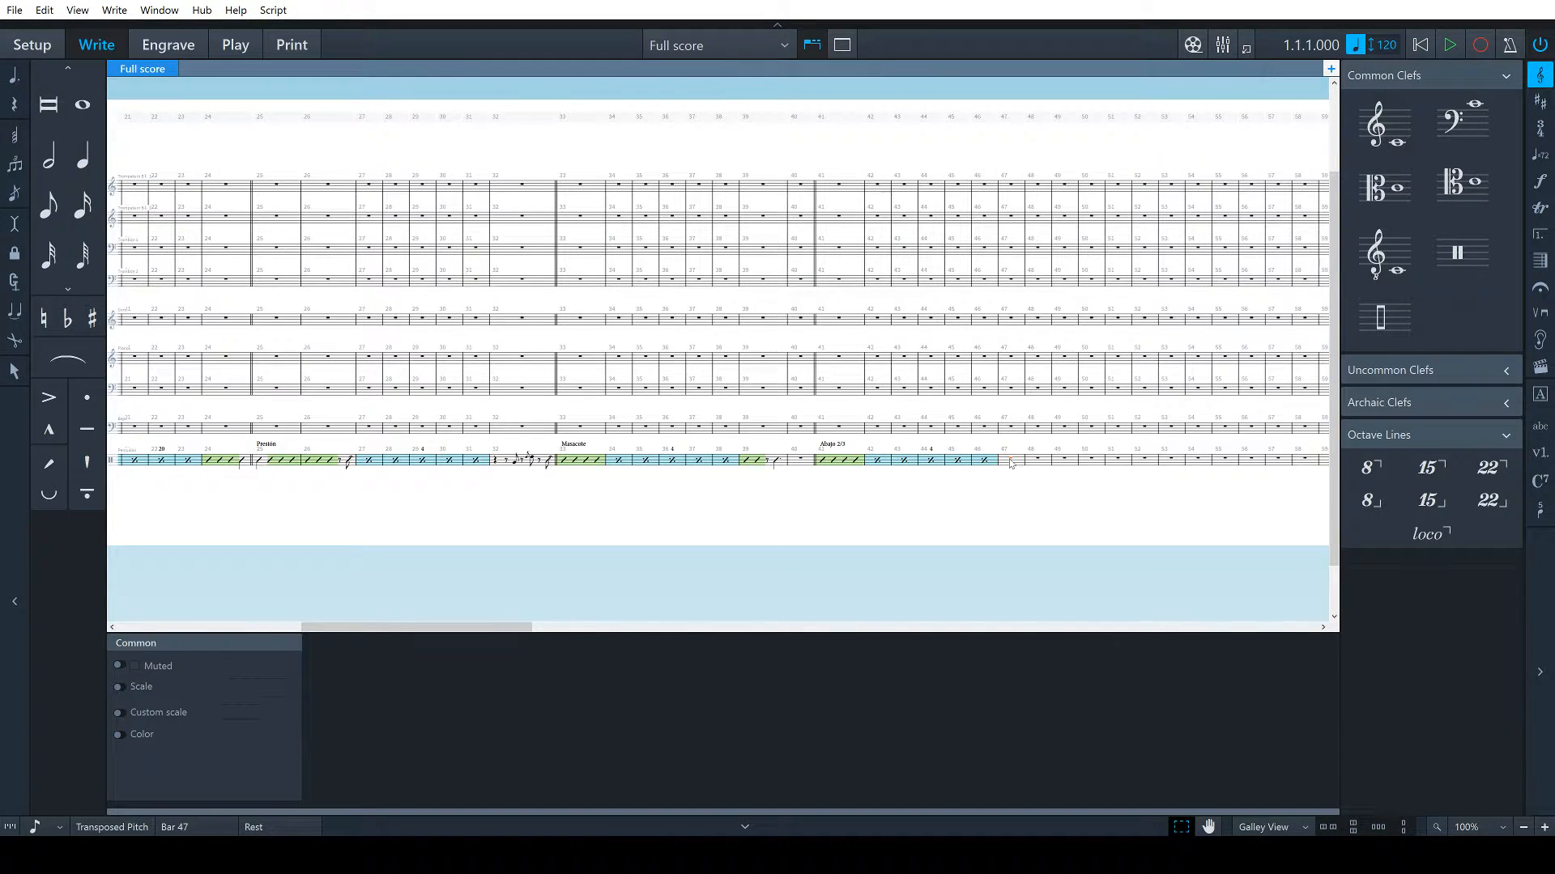
pyautogui.doubleClick(1011, 462)
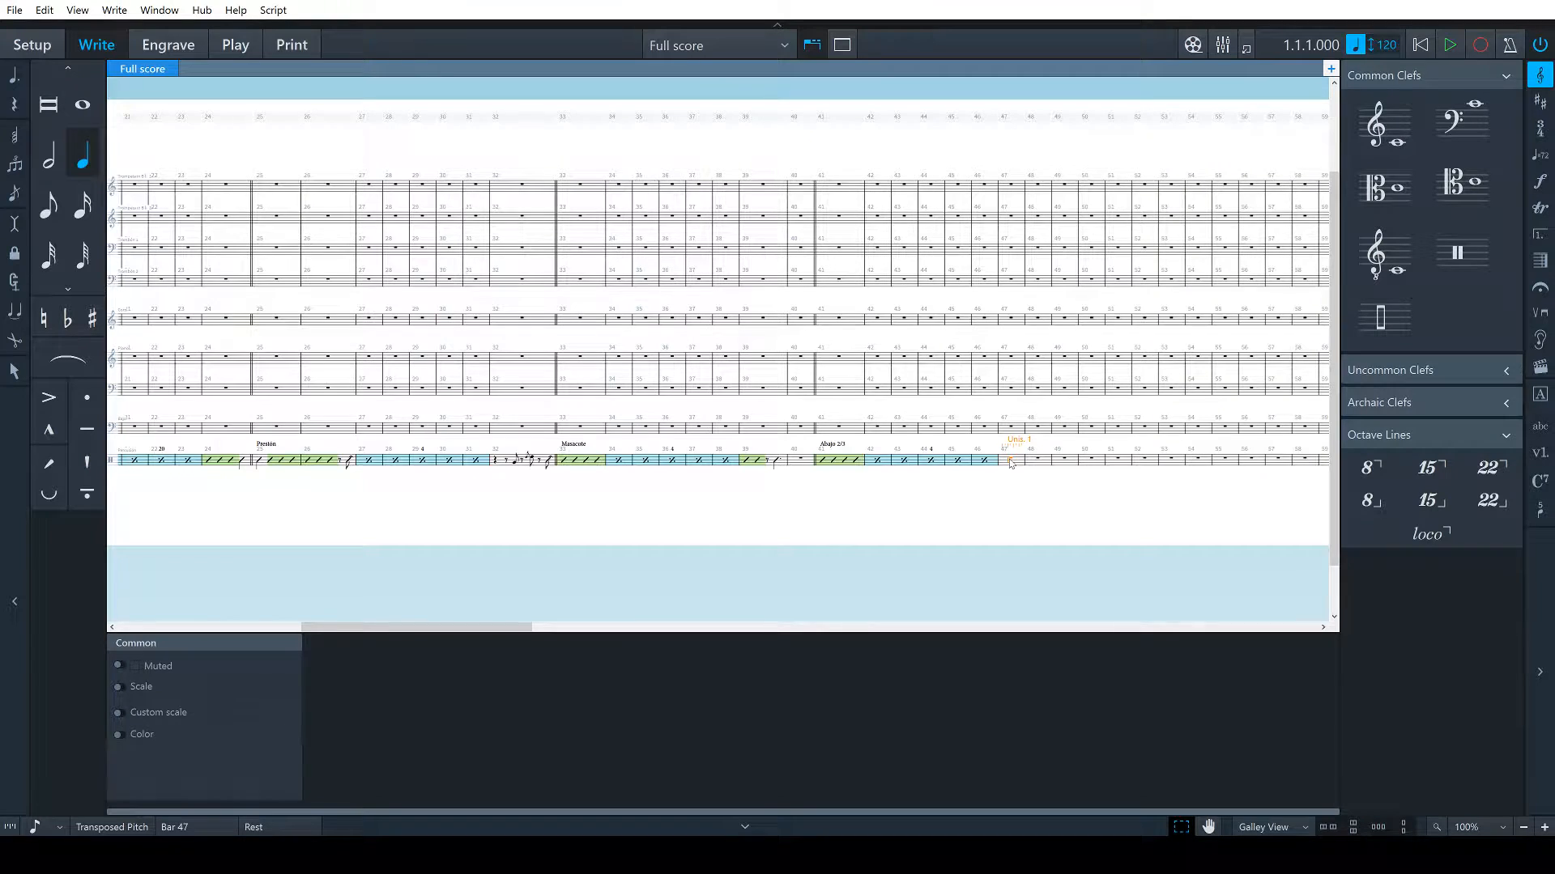
pyautogui.press('space')
pyautogui.press('space')
pyautogui.press('5')
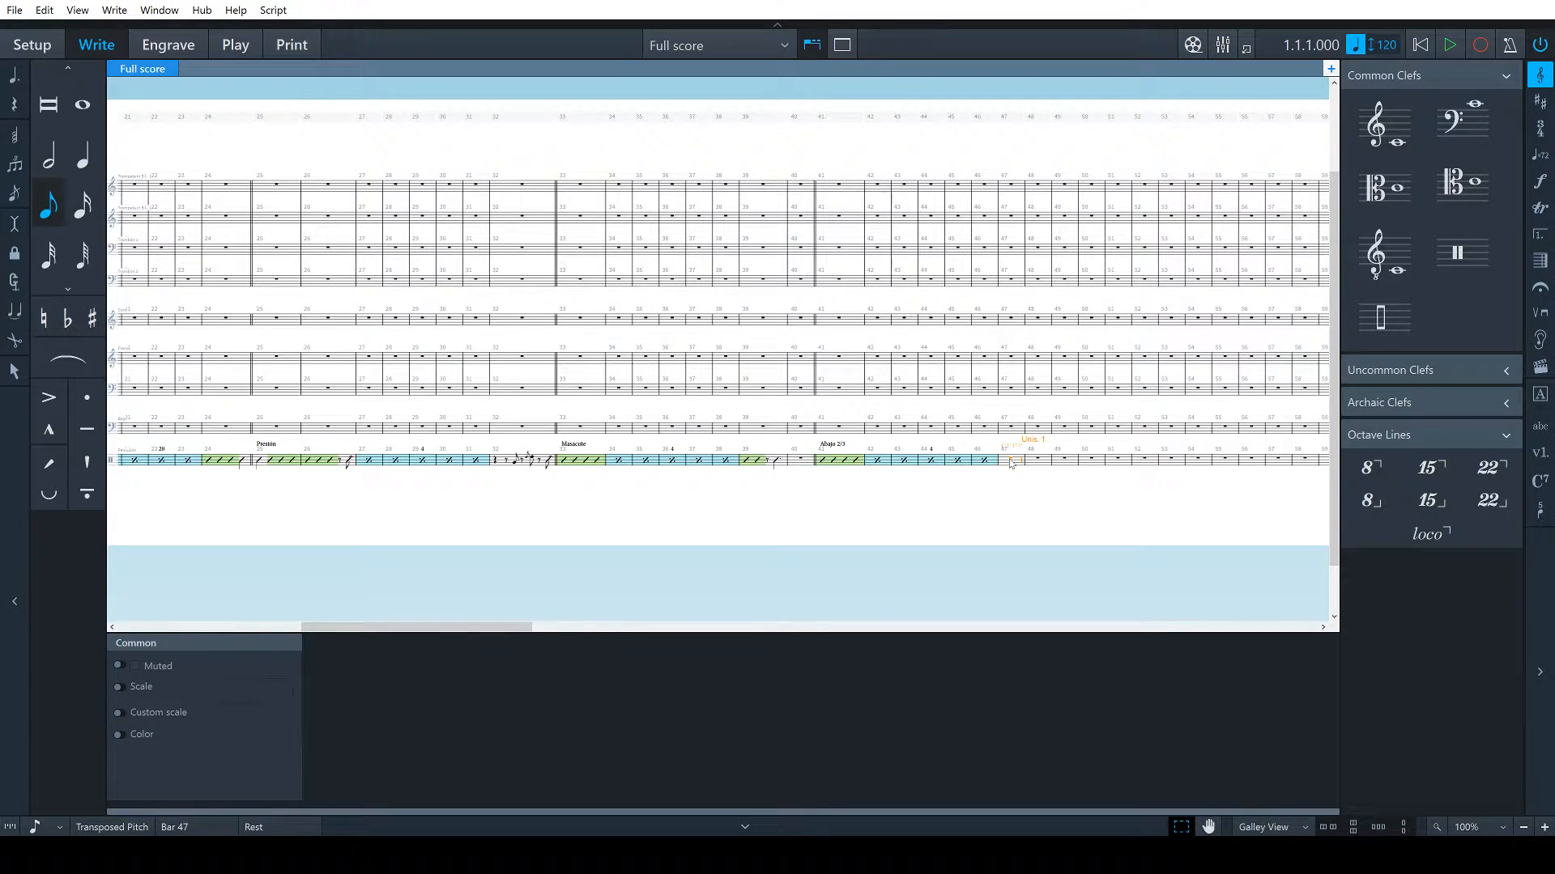
pyautogui.press('a')
# Enter a quarter note followed by beamed eighth notes at the start of bar 48 on the Percussion staff
pyautogui.press('6')
pyautogui.press('c')
pyautogui.press('5')
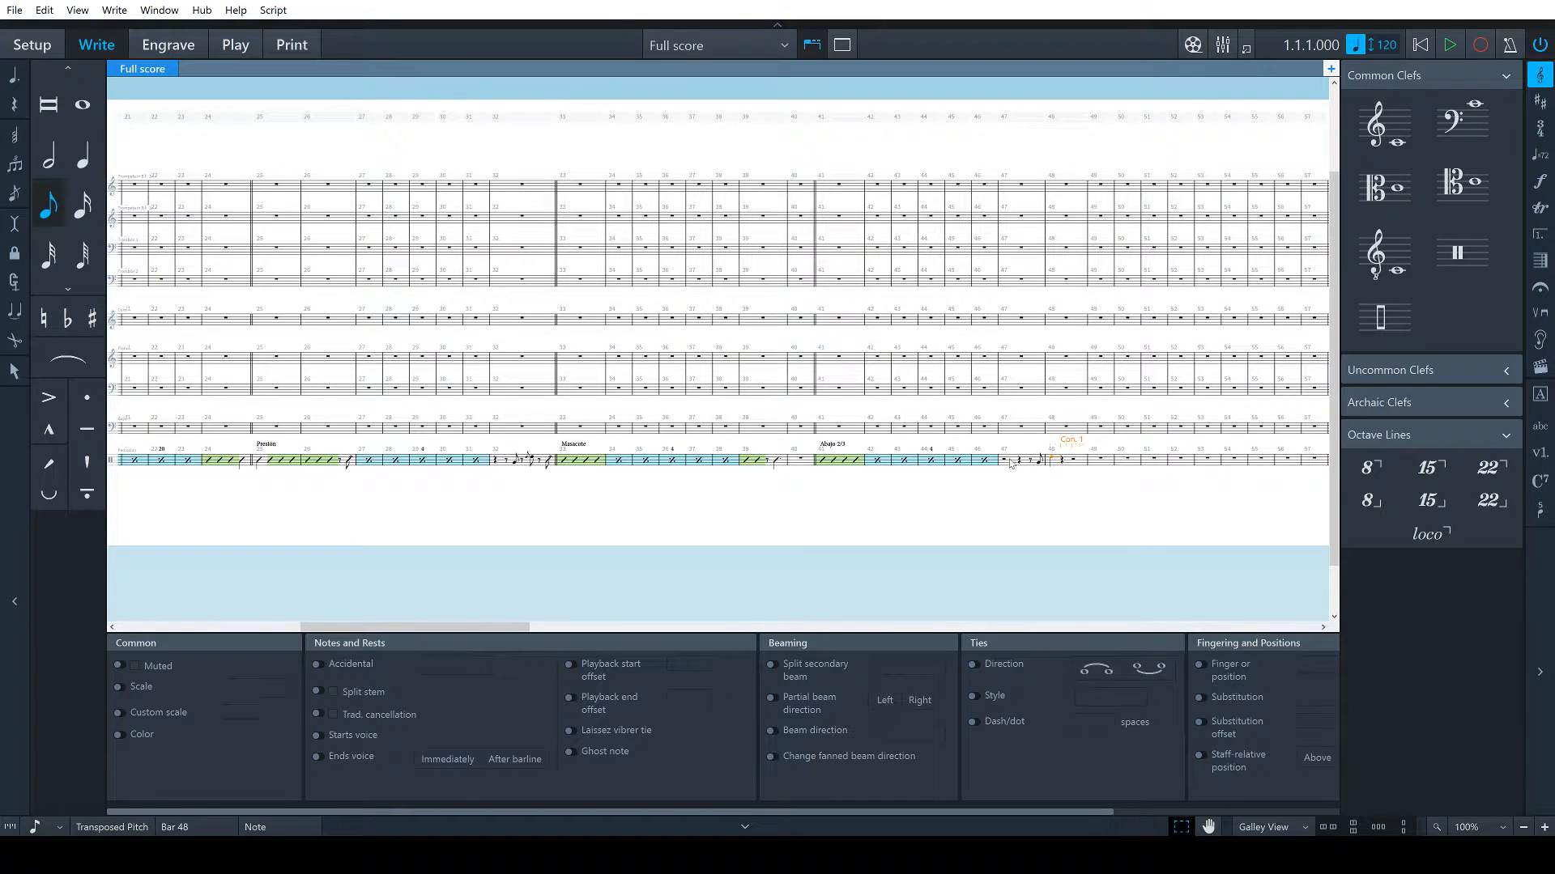
pyautogui.press('d')
pyautogui.hotkey('ctrl', 'z')
pyautogui.press('a')
pyautogui.press('Escape')
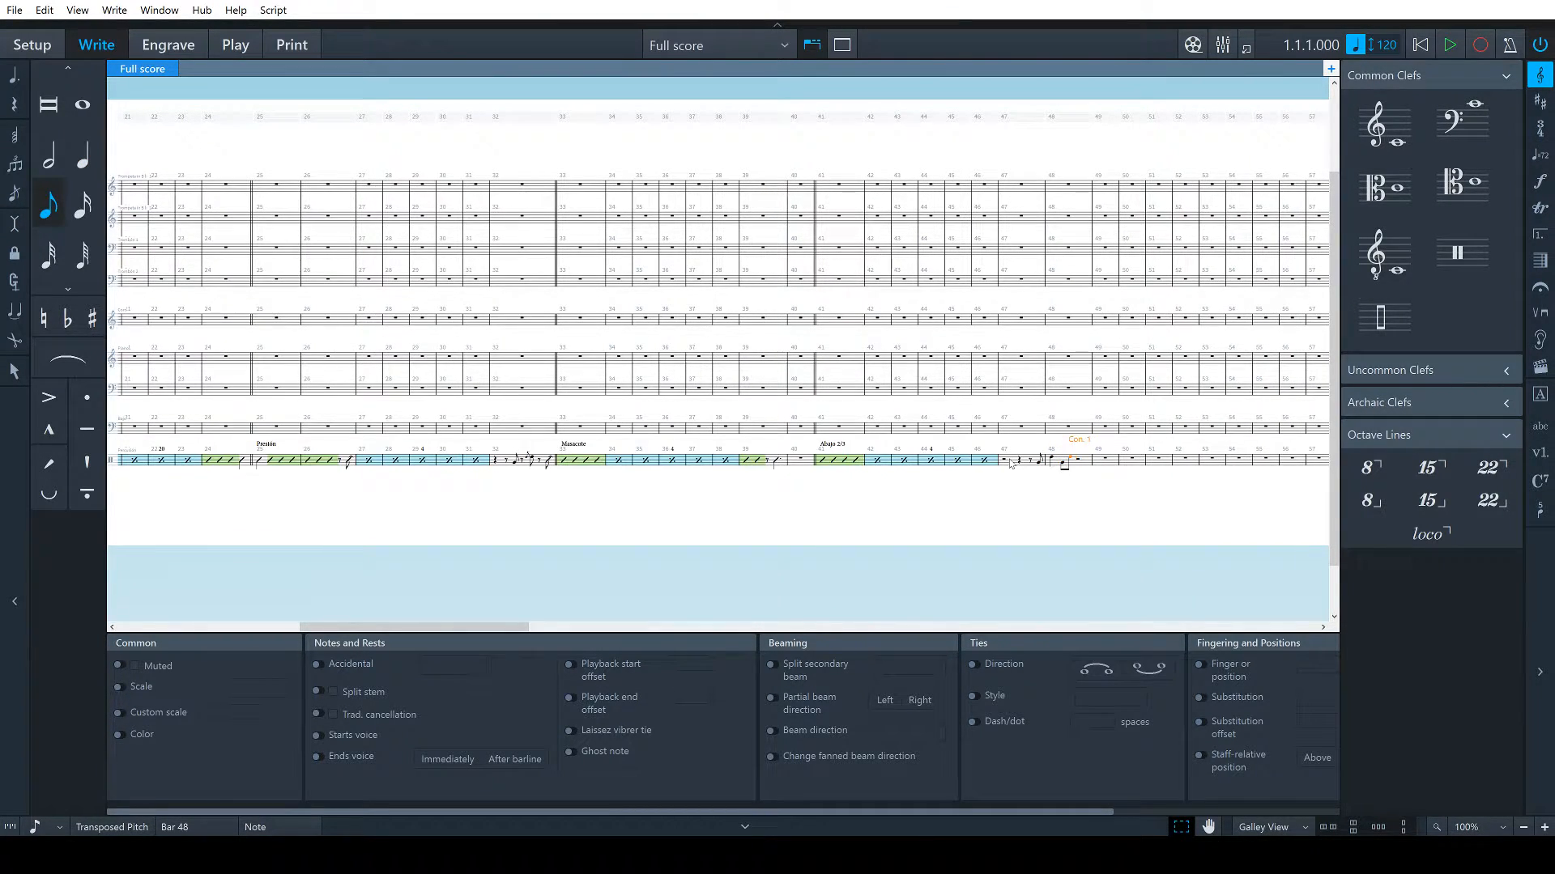
# Replace the opening rests of bar 47 in the Percussion staff with a slash region
pyautogui.click(1011, 463)
pyautogui.keyDown('ctrl'); pyautogui.click(1021, 462); pyautogui.keyUp('ctrl')
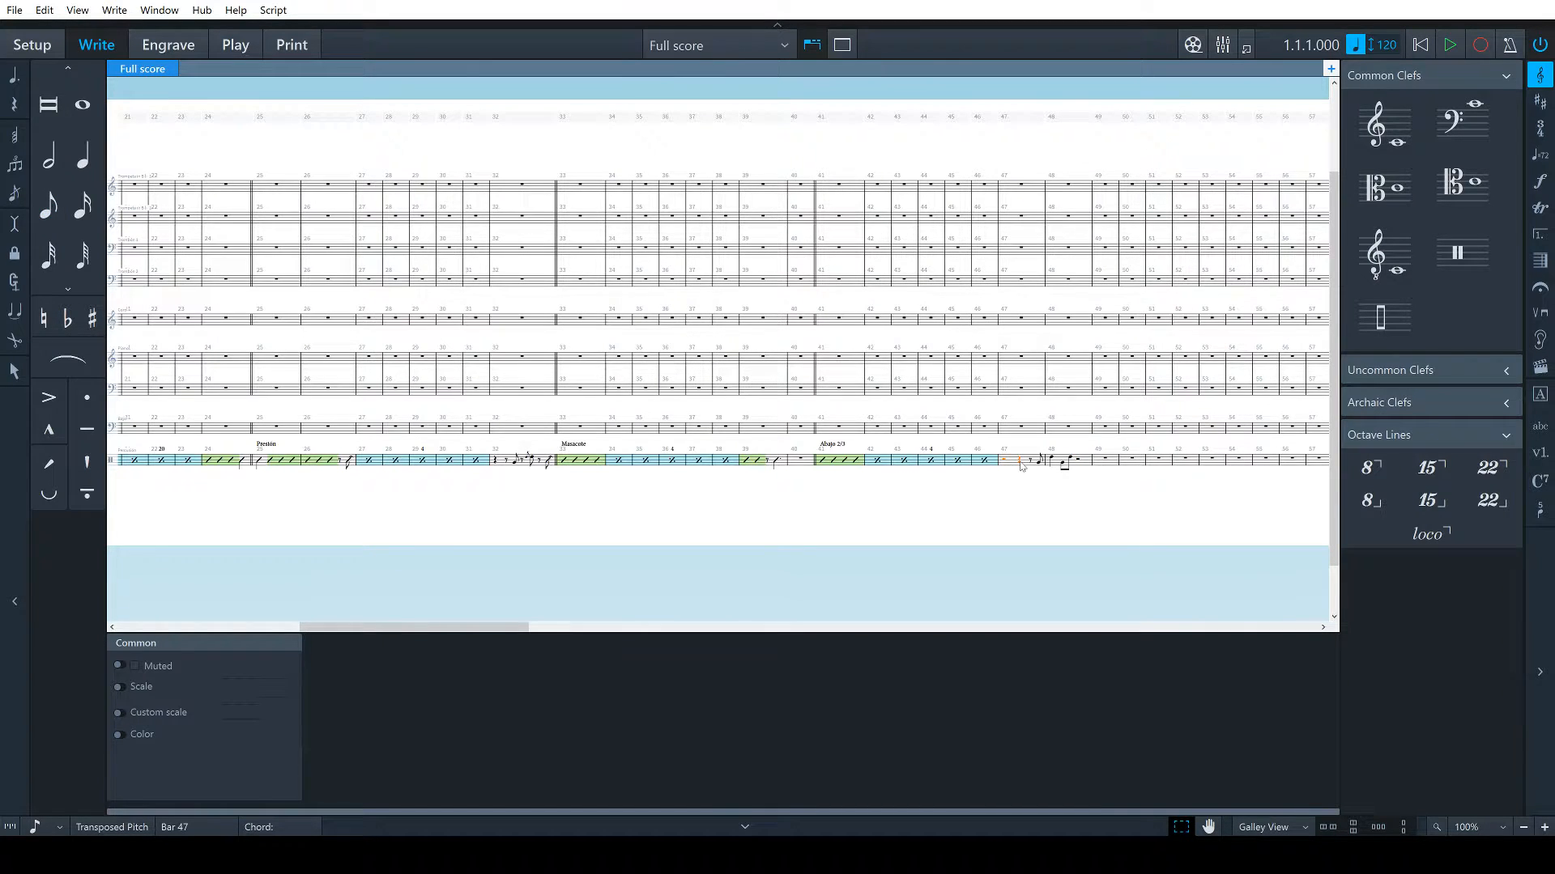
pyautogui.press('Delete')
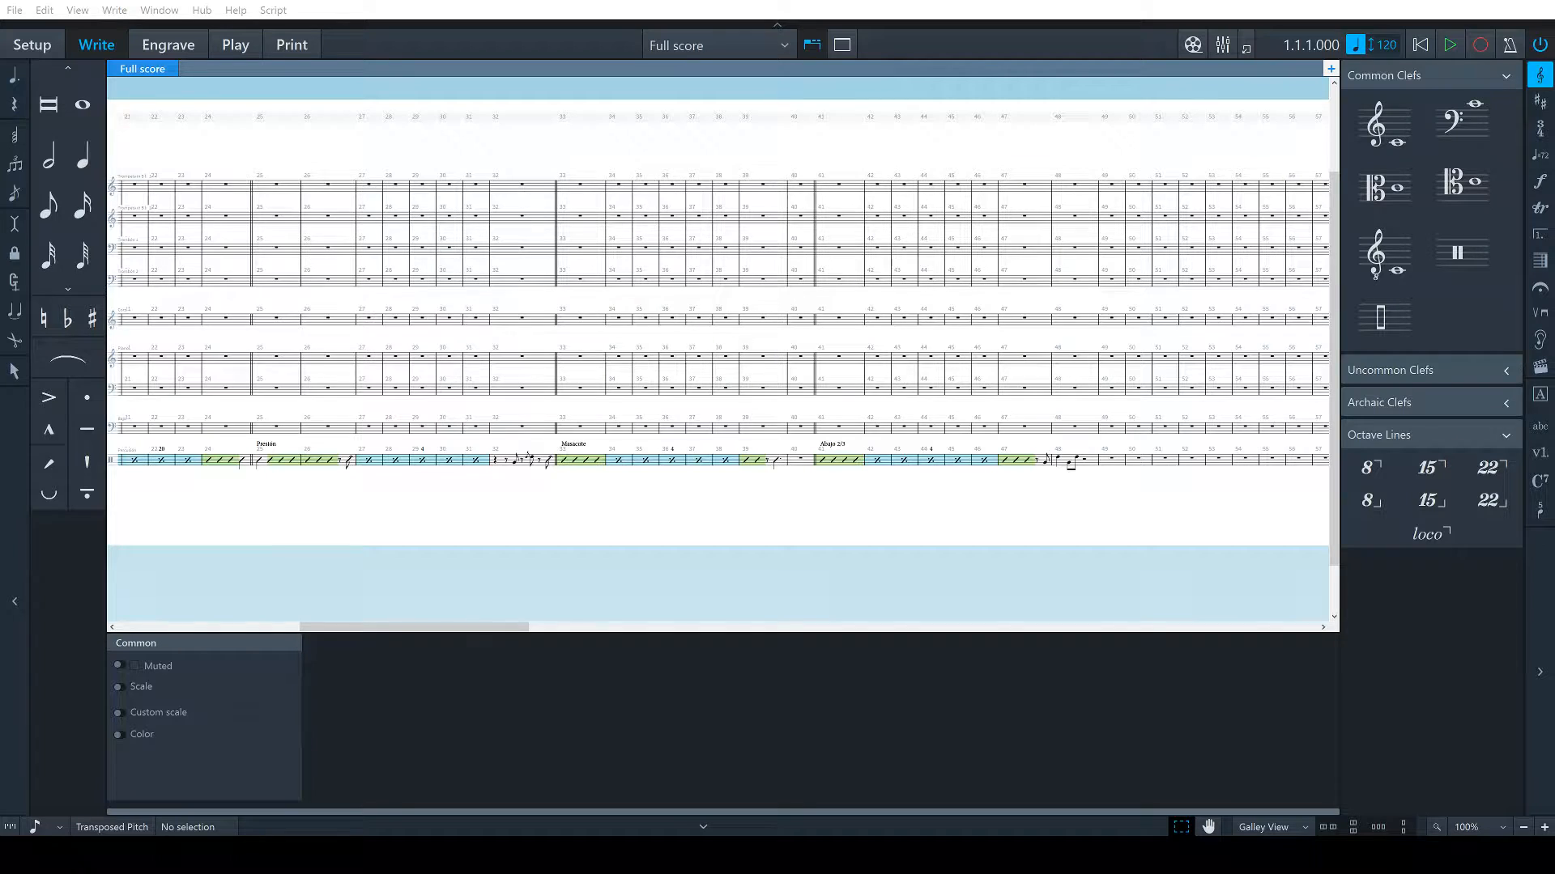
# Add a slash region in bar 49 of the Percussion staff
pyautogui.click(1111, 460)
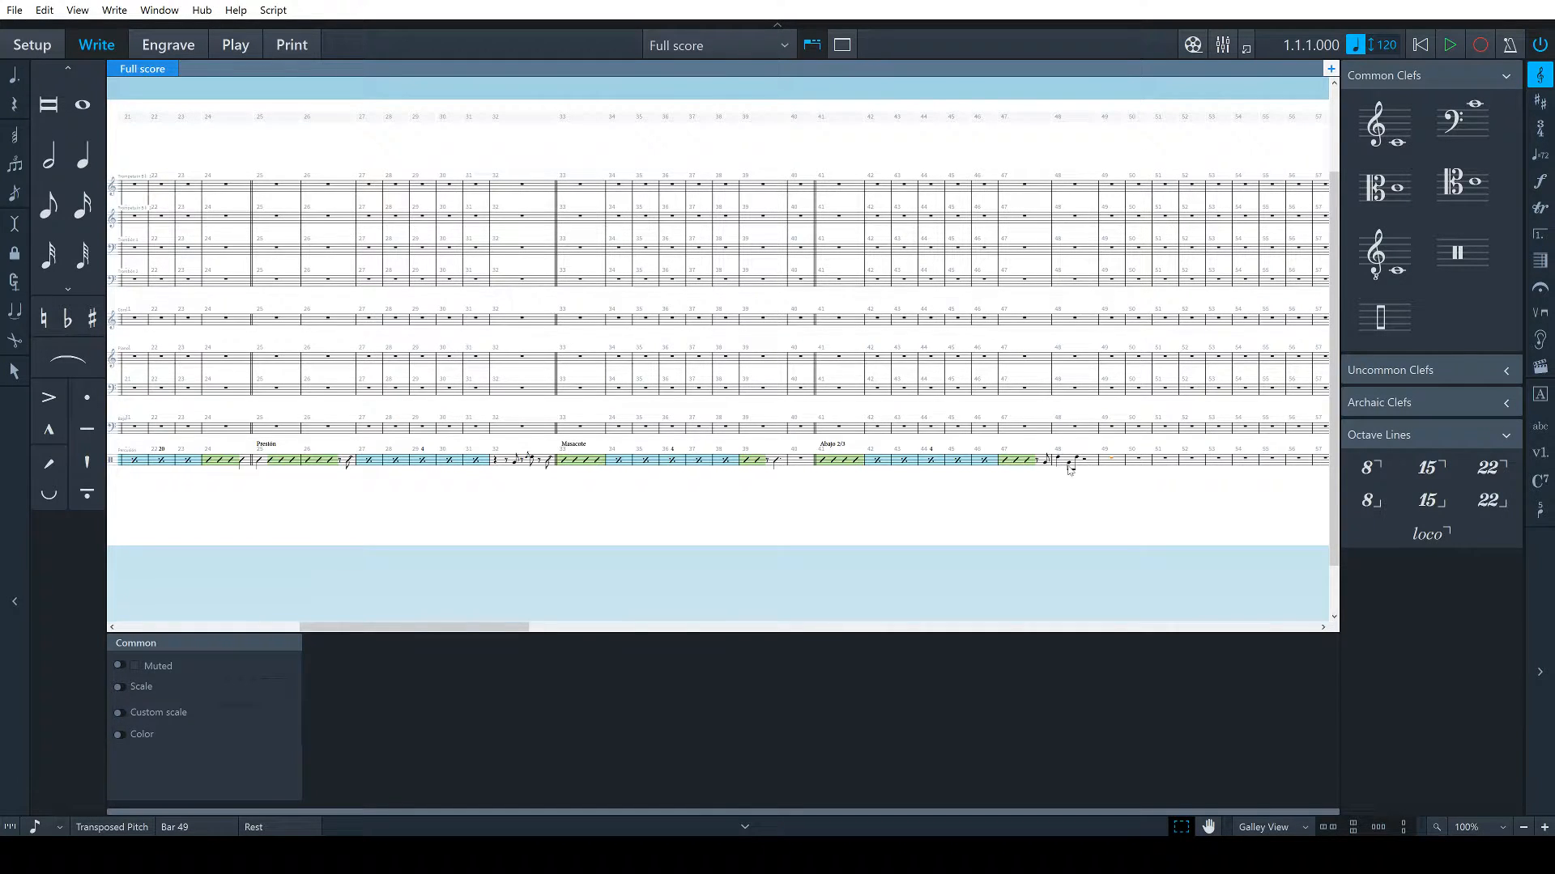
pyautogui.hscroll(5, 1068, 470)
pyautogui.hotkey('alt', 's')
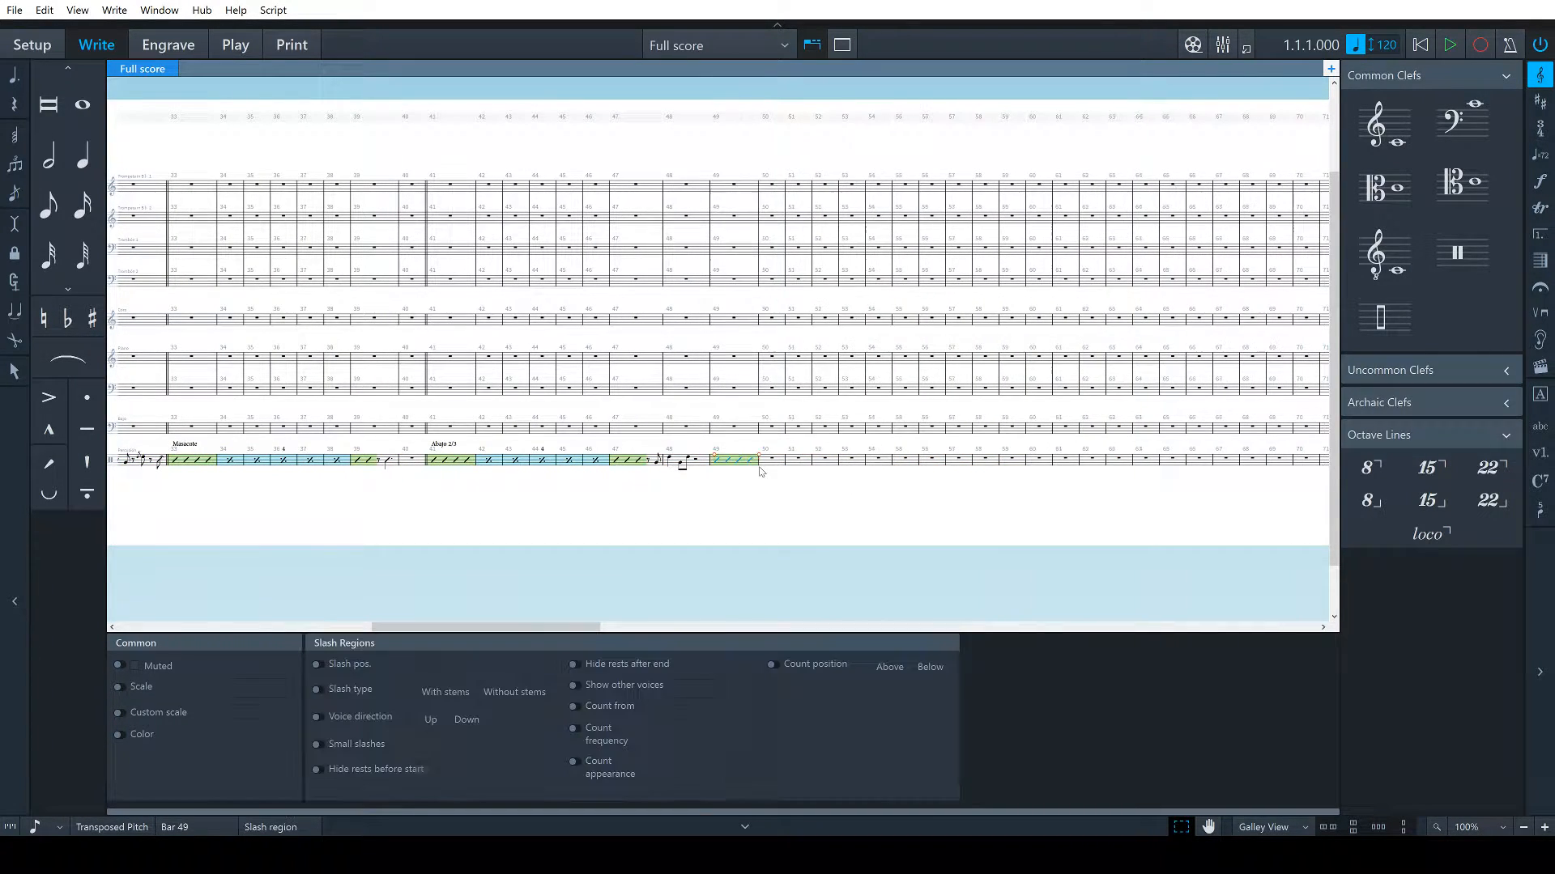
# Label the slash region in bar 49 of the Percussion staff with the text Abajo
pyautogui.hotkey('shift', 'x')
pyautogui.write('Ab')
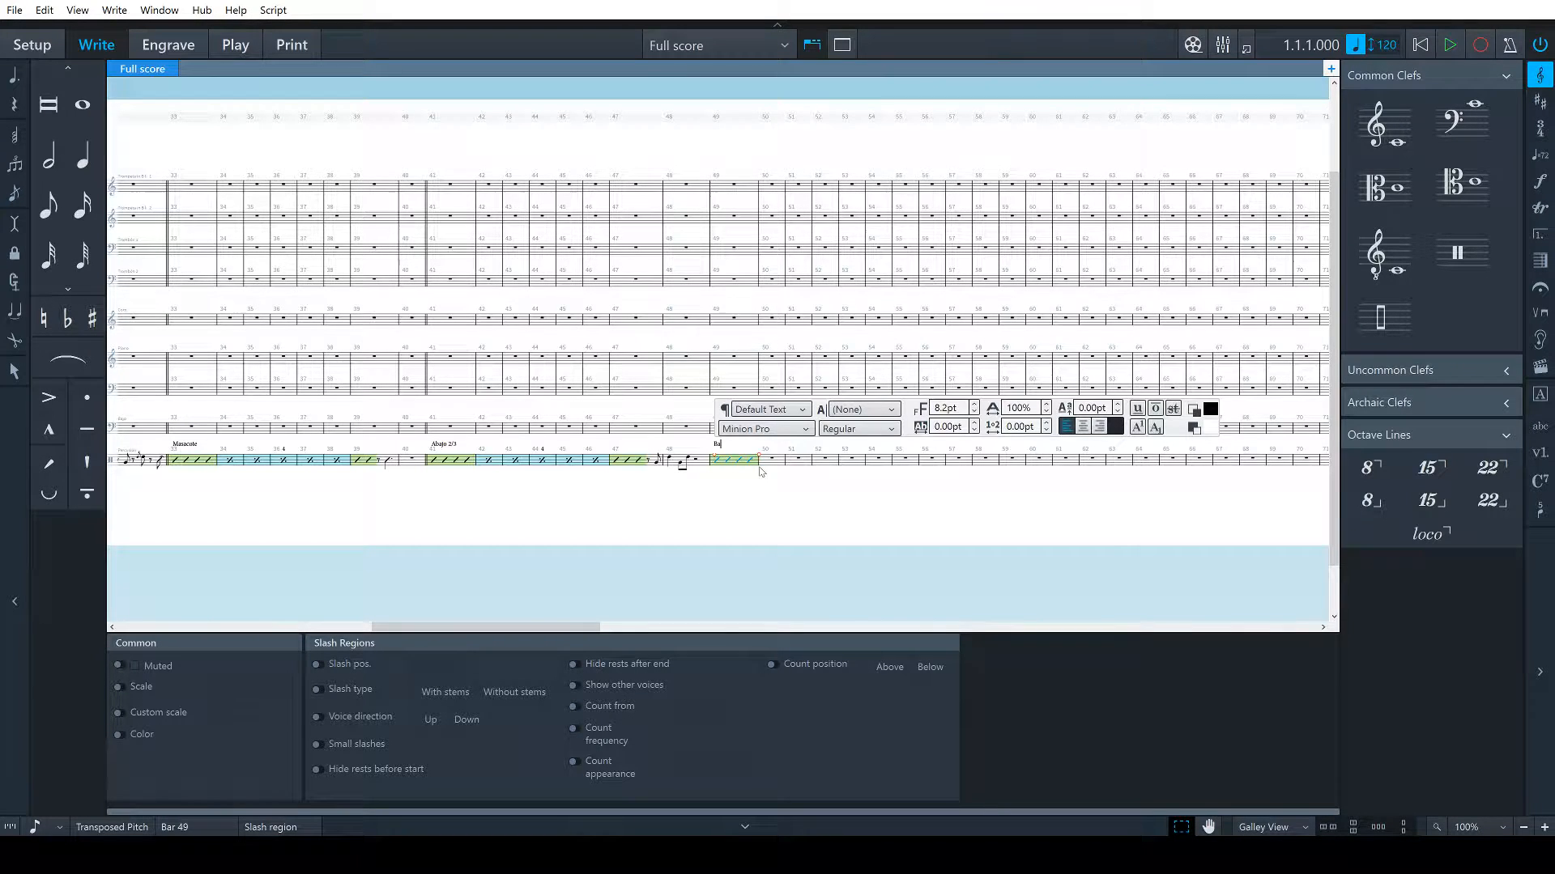
pyautogui.write('ajo')
pyautogui.press('Escape')
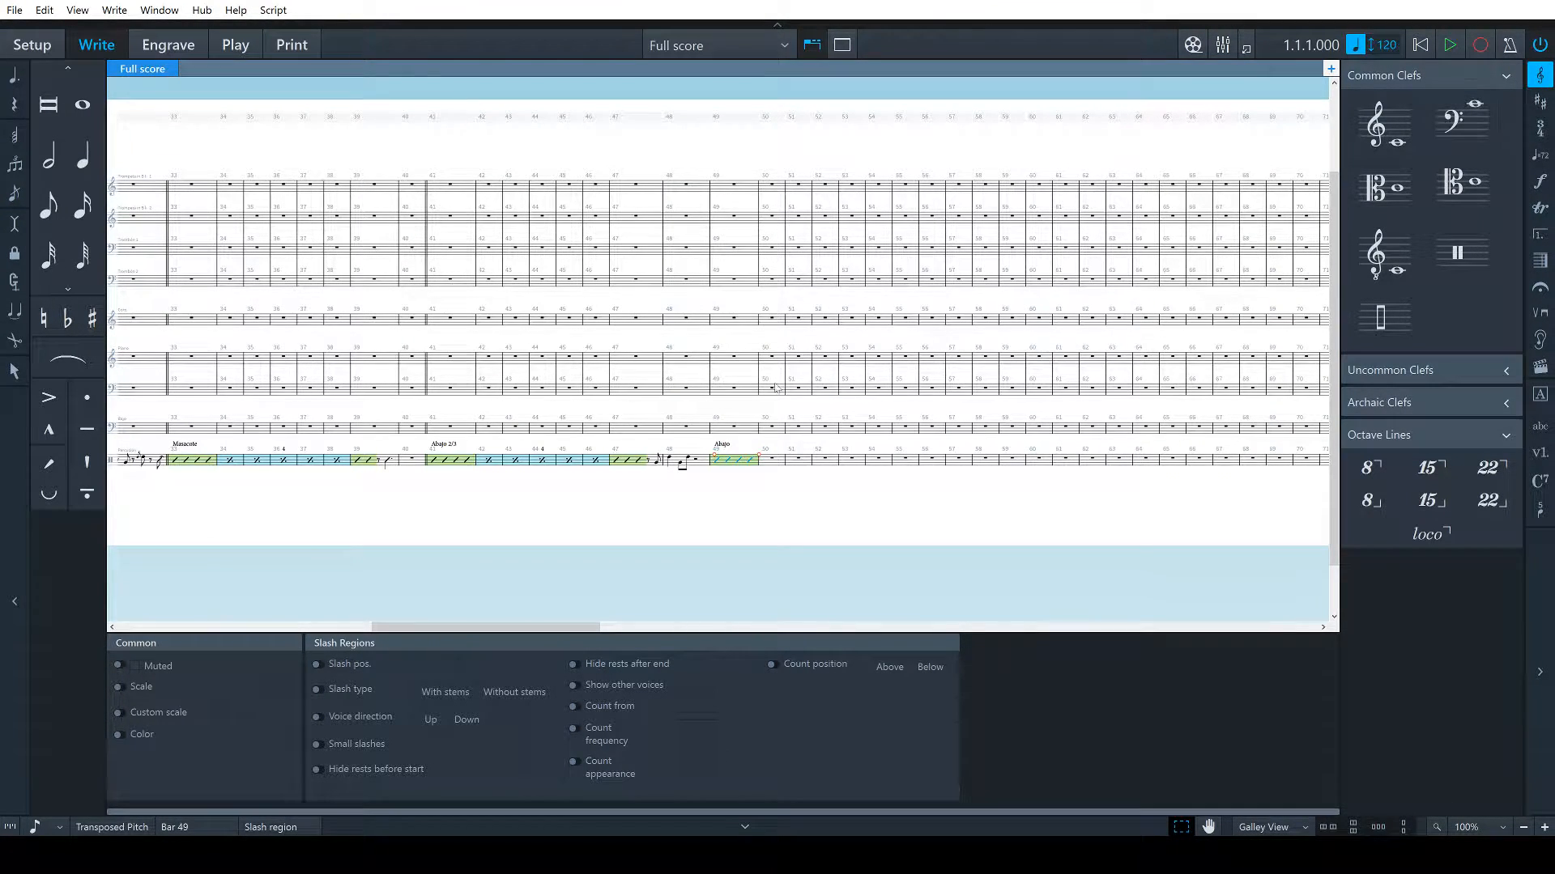
pyautogui.press('Escape')
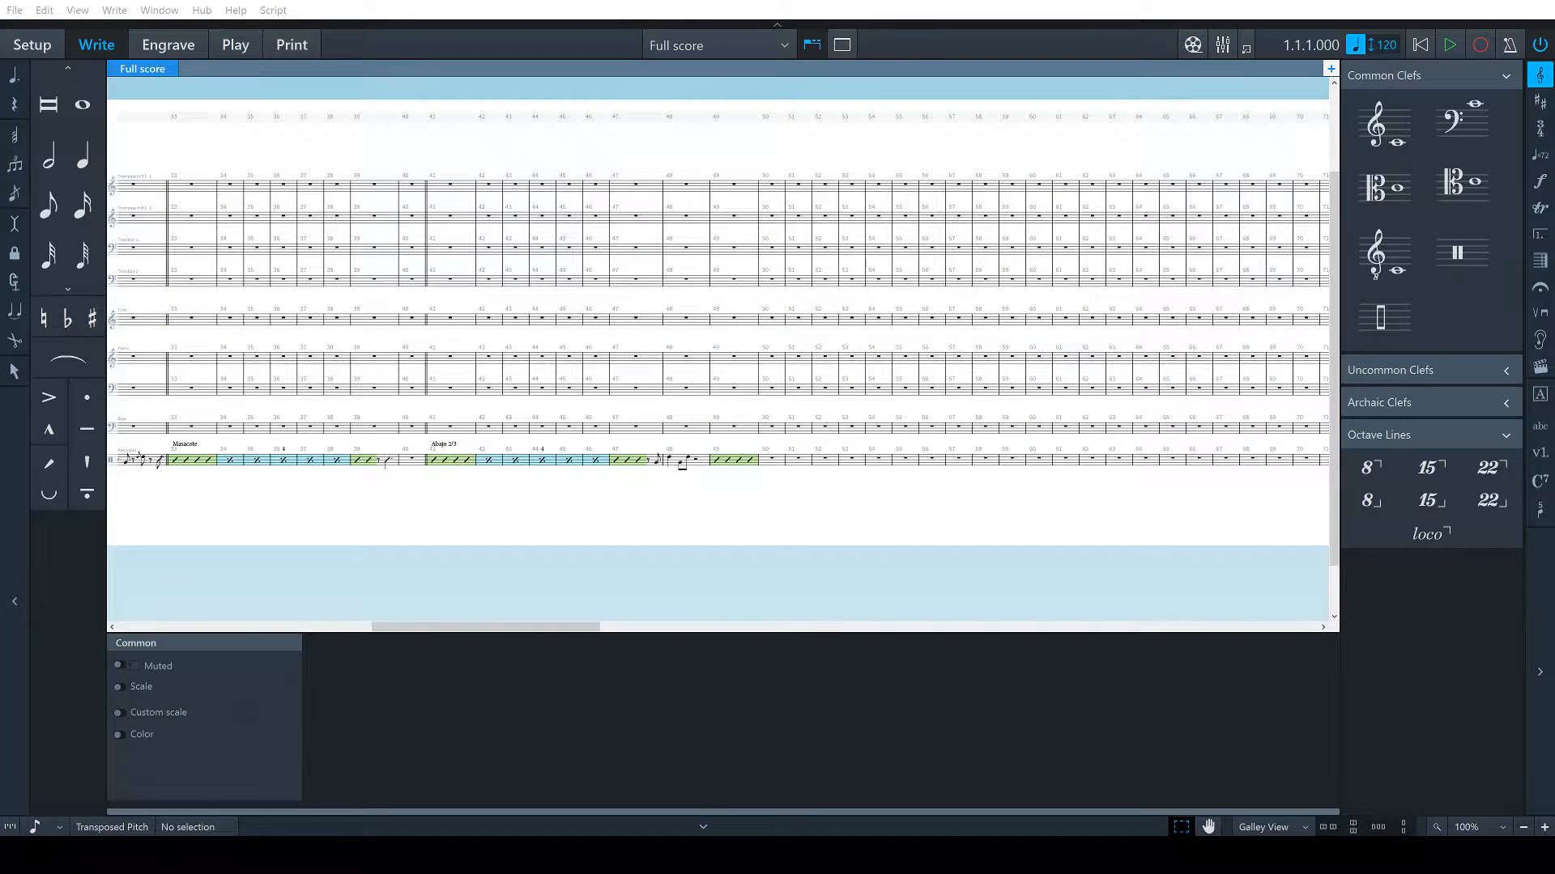
# Enter three beamed eighth notes at the end of bar 63 on the Percussion staff
pyautogui.doubleClick(1118, 464)
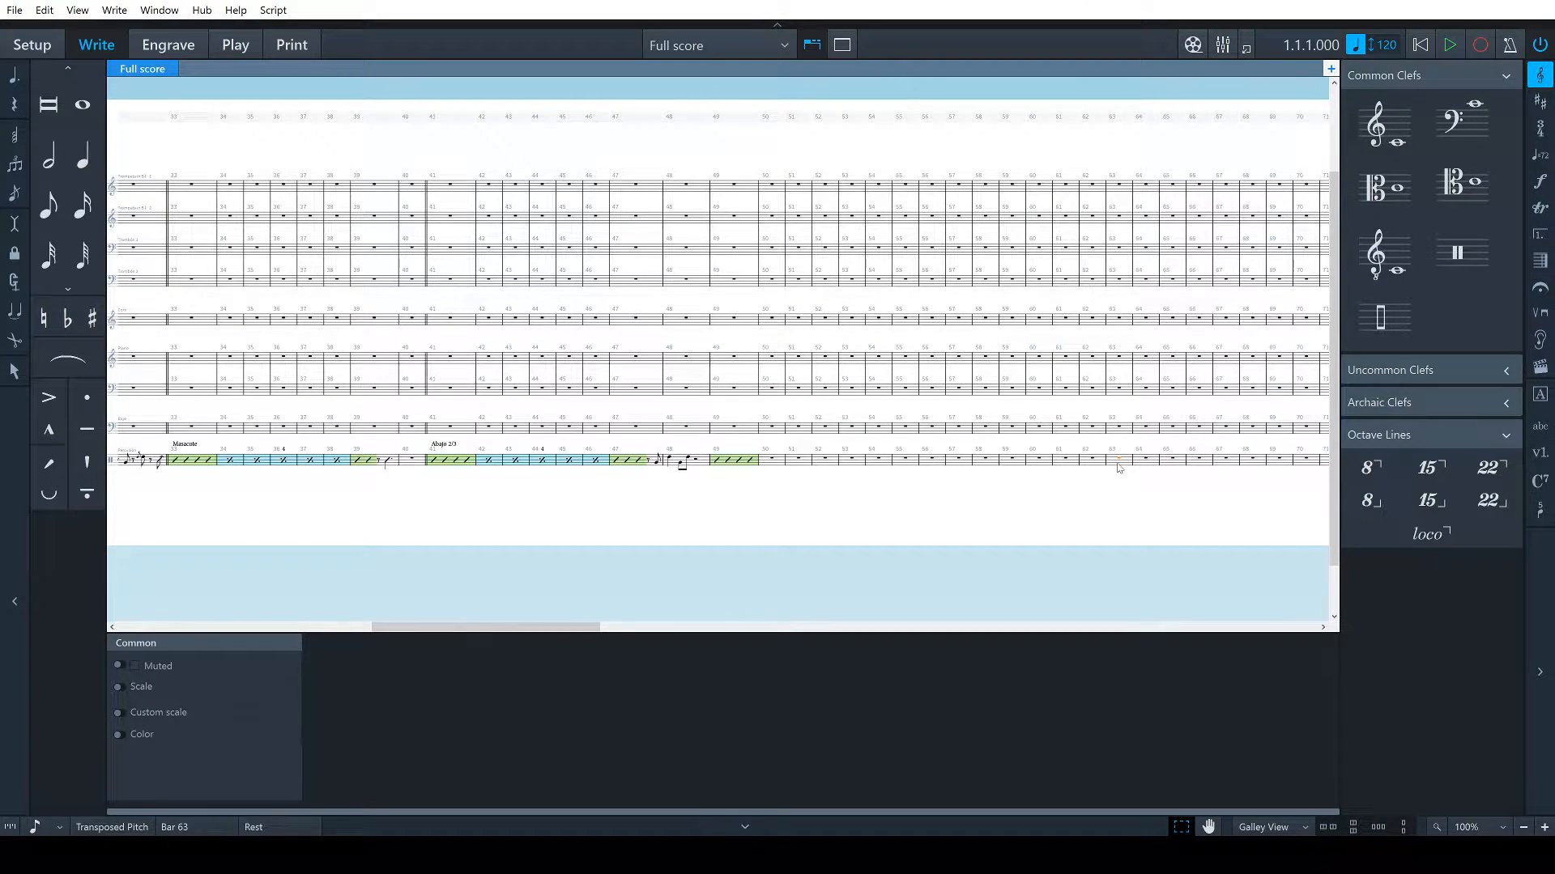
pyautogui.press('Up')
pyautogui.press('Up')
pyautogui.press('Up')
pyautogui.press('Up')
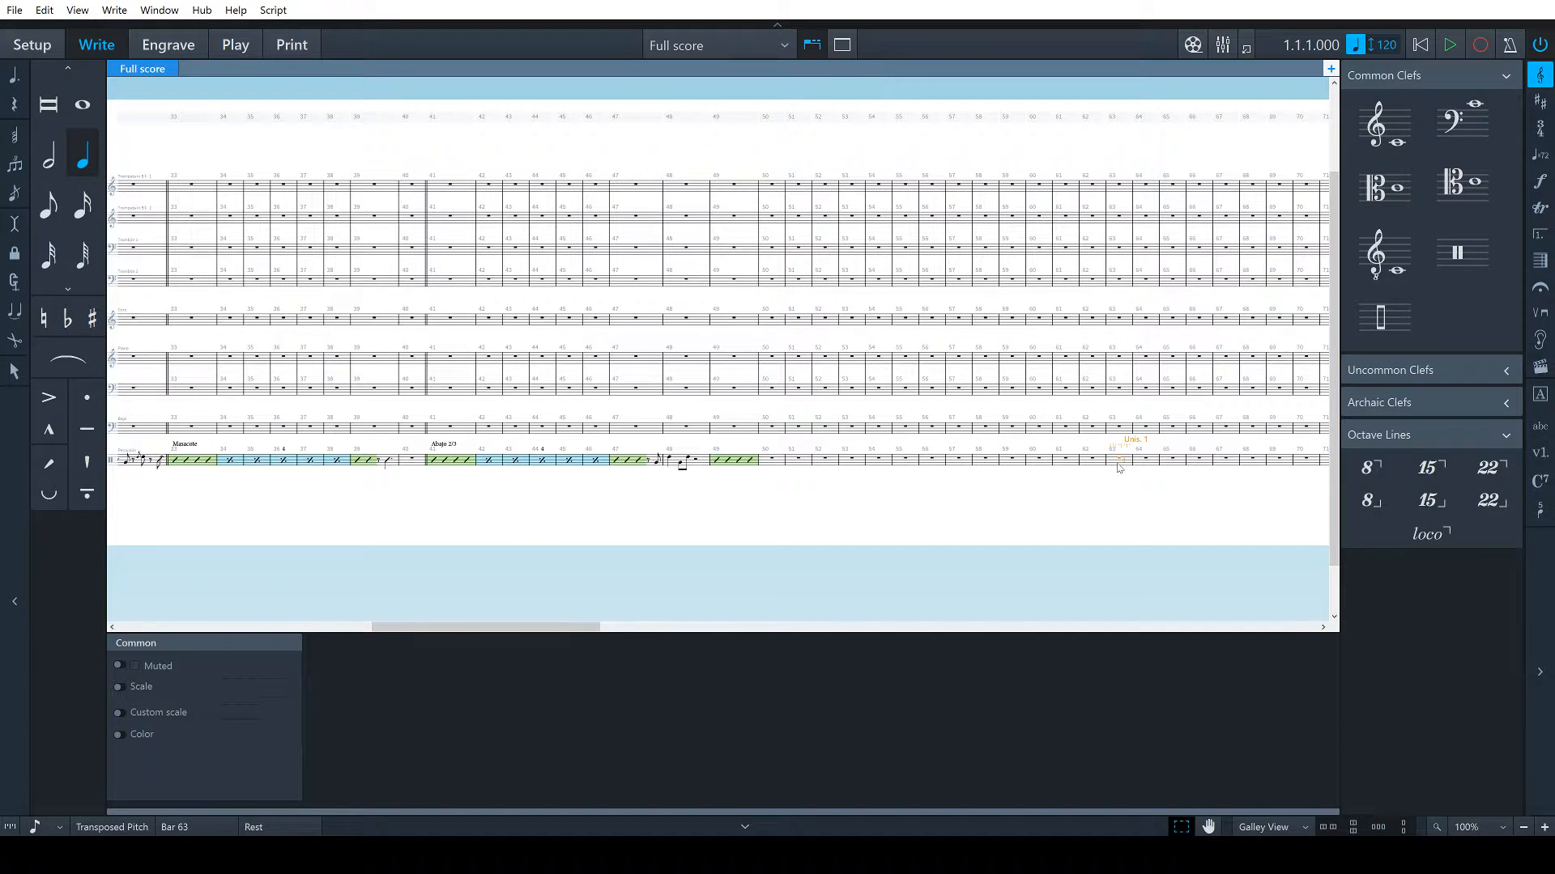
pyautogui.press('5')
pyautogui.press('Down')
pyautogui.press('y')
pyautogui.press('y')
pyautogui.press('Up')
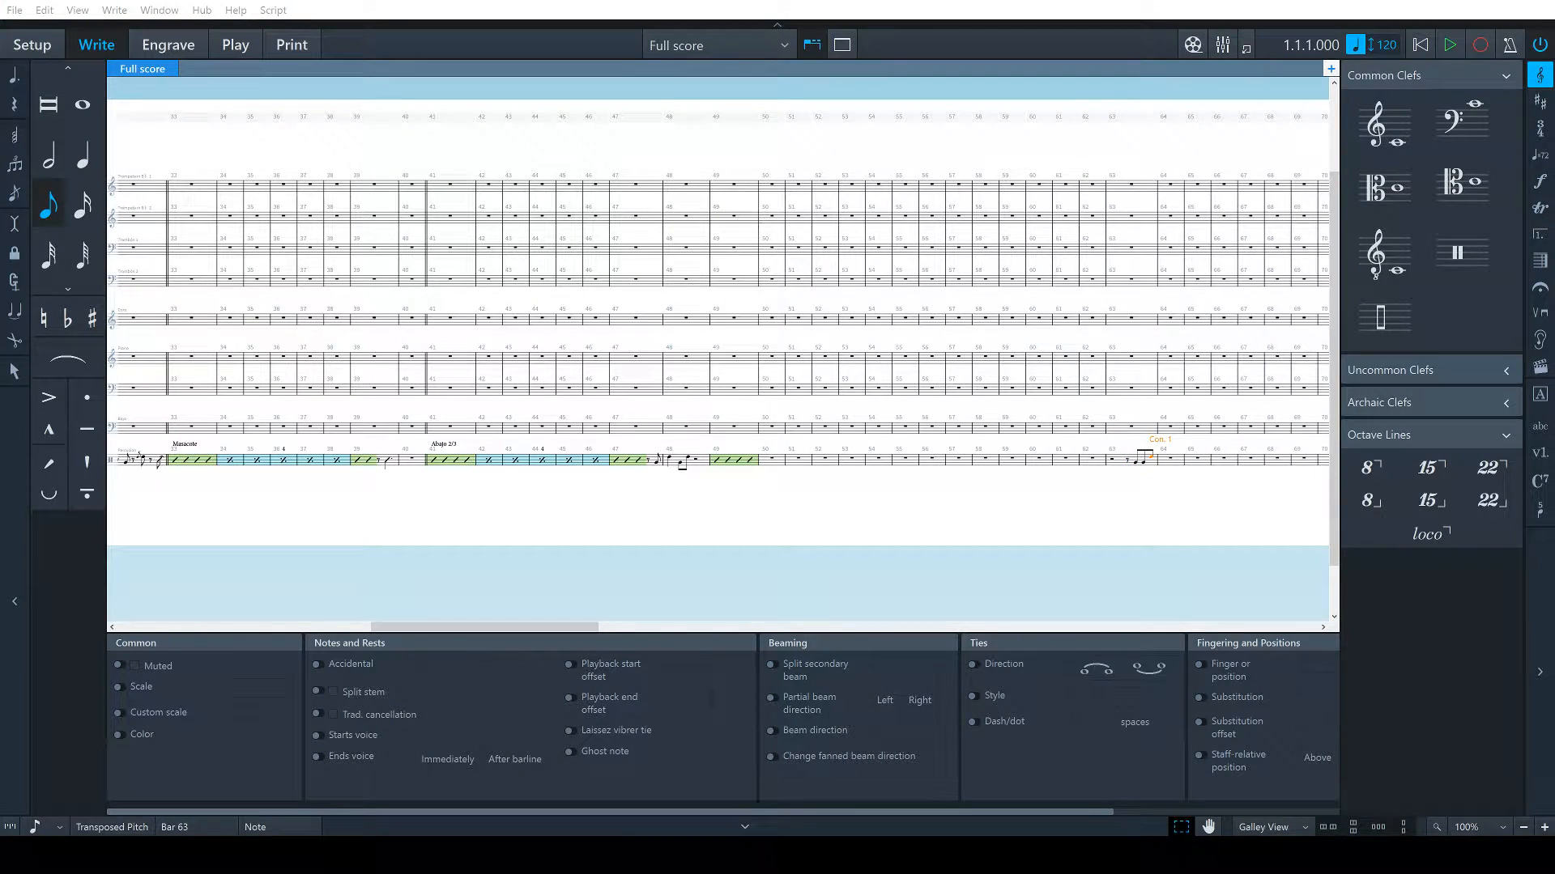
pyautogui.click(772, 459)
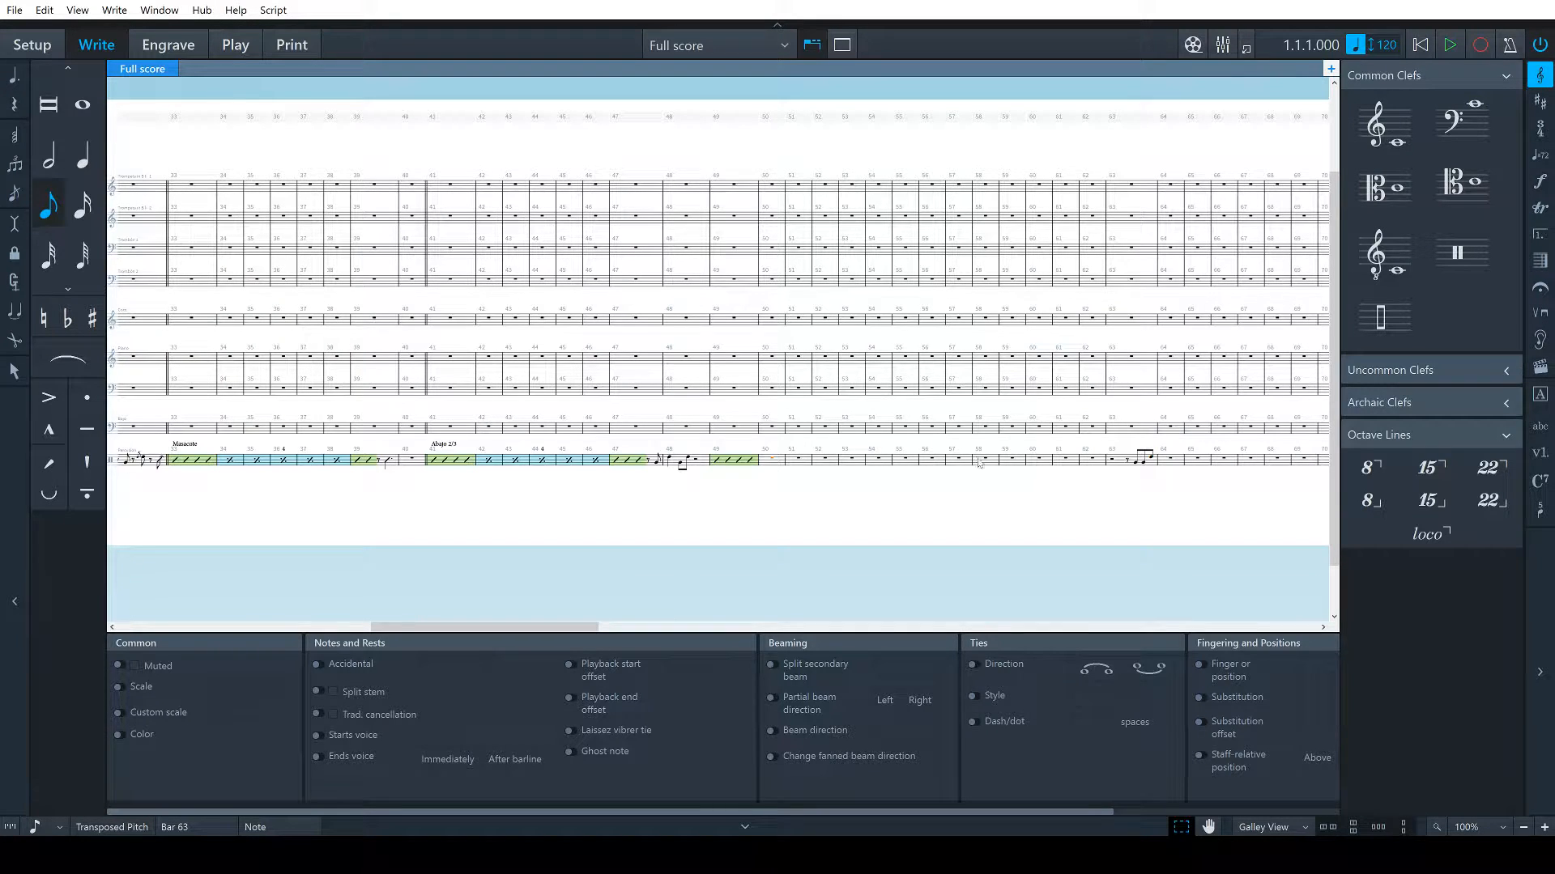
pyautogui.moveTo(1091, 463); pyautogui.dragTo(1088, 462)
pyautogui.hotkey('shift', 'r')
pyautogui.write('%')
pyautogui.press('Return')
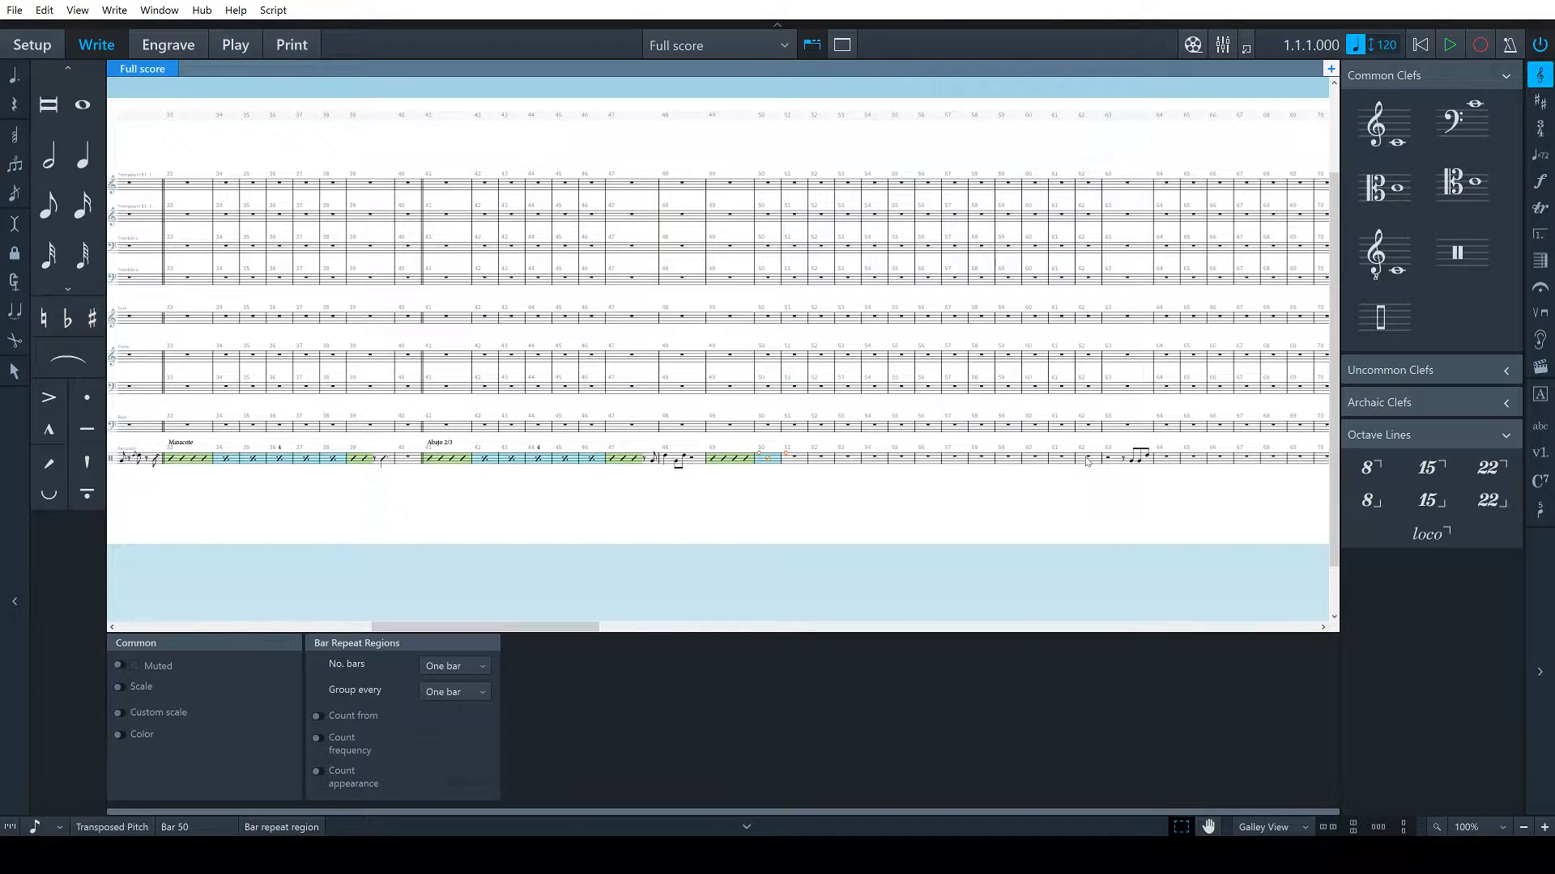
pyautogui.hotkey('ctrl', 'z')
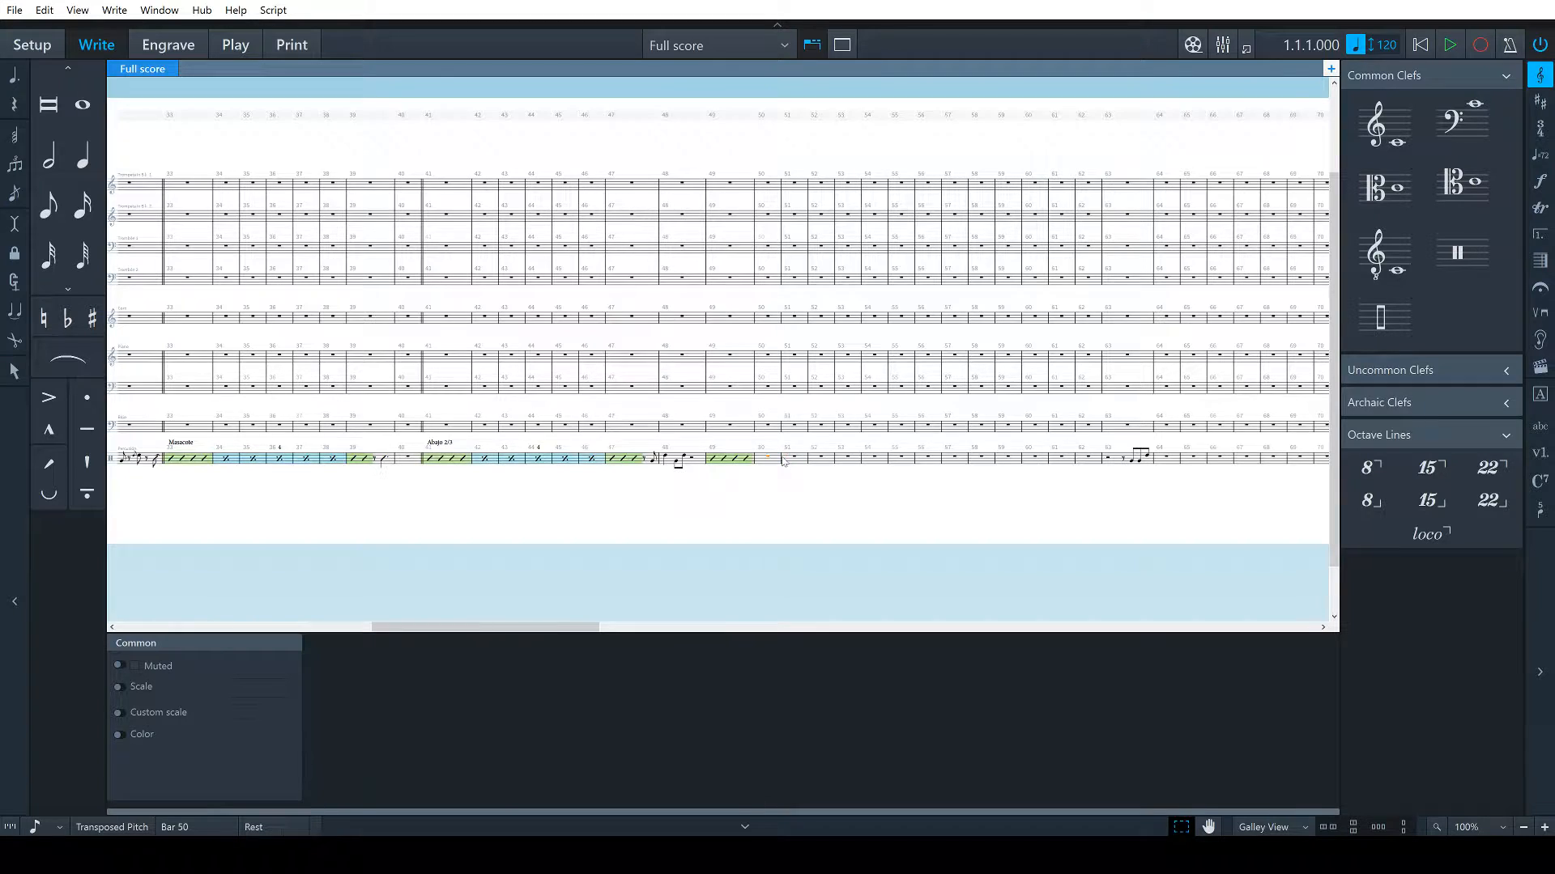
# Add a one-bar repeat region across bars 50–62 of the Percussion staff
pyautogui.keyDown('shift'); pyautogui.click(1087, 462); pyautogui.keyUp('shift')
pyautogui.hotkey('shift', 'r')
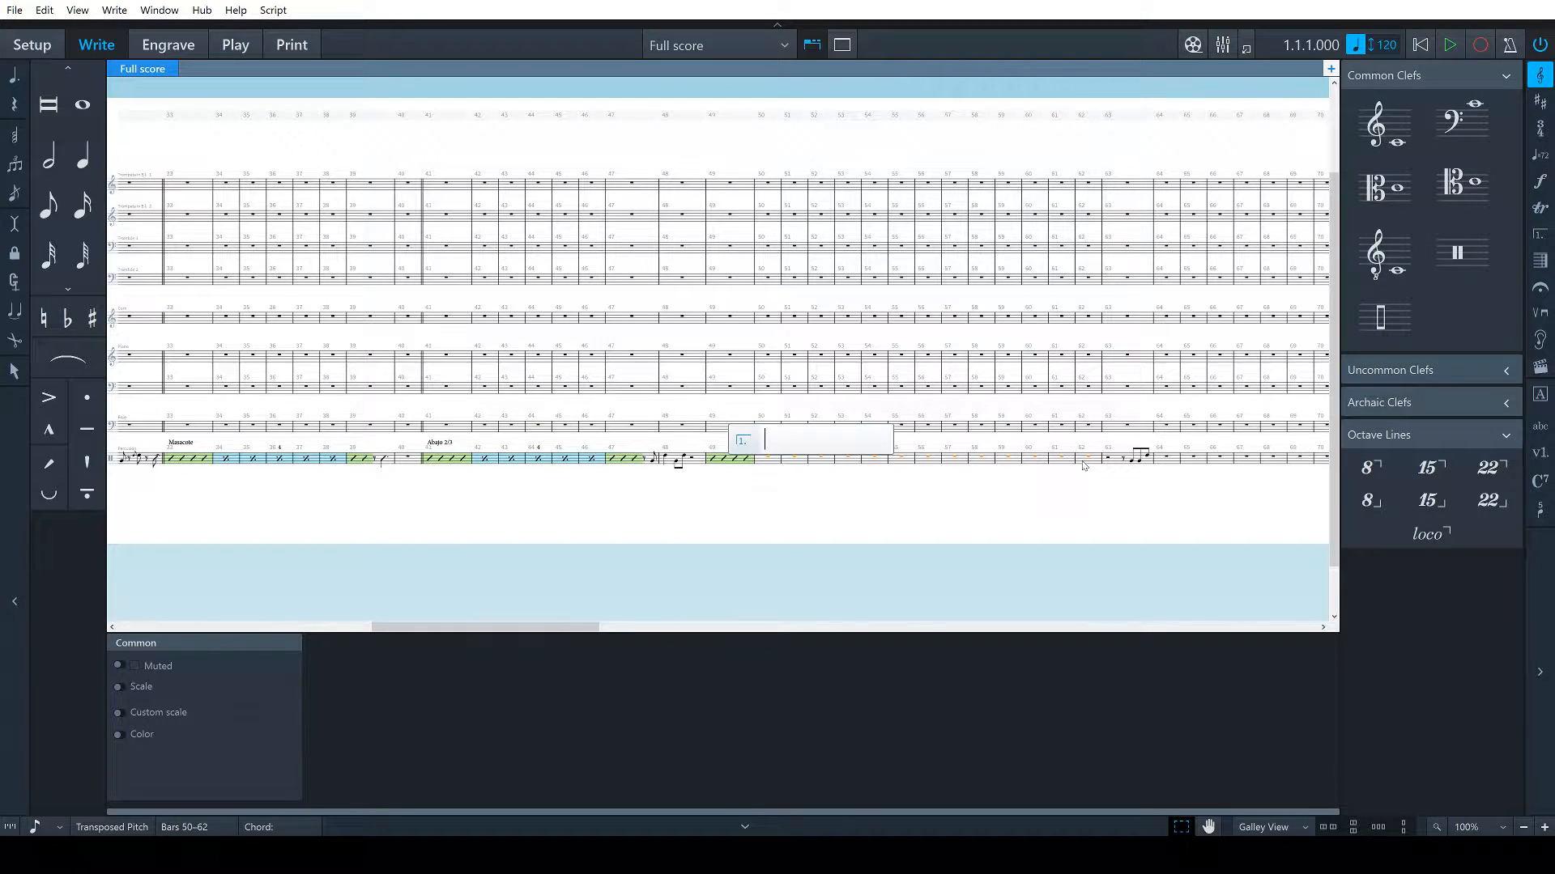
pyautogui.write('%')
pyautogui.press('Return')
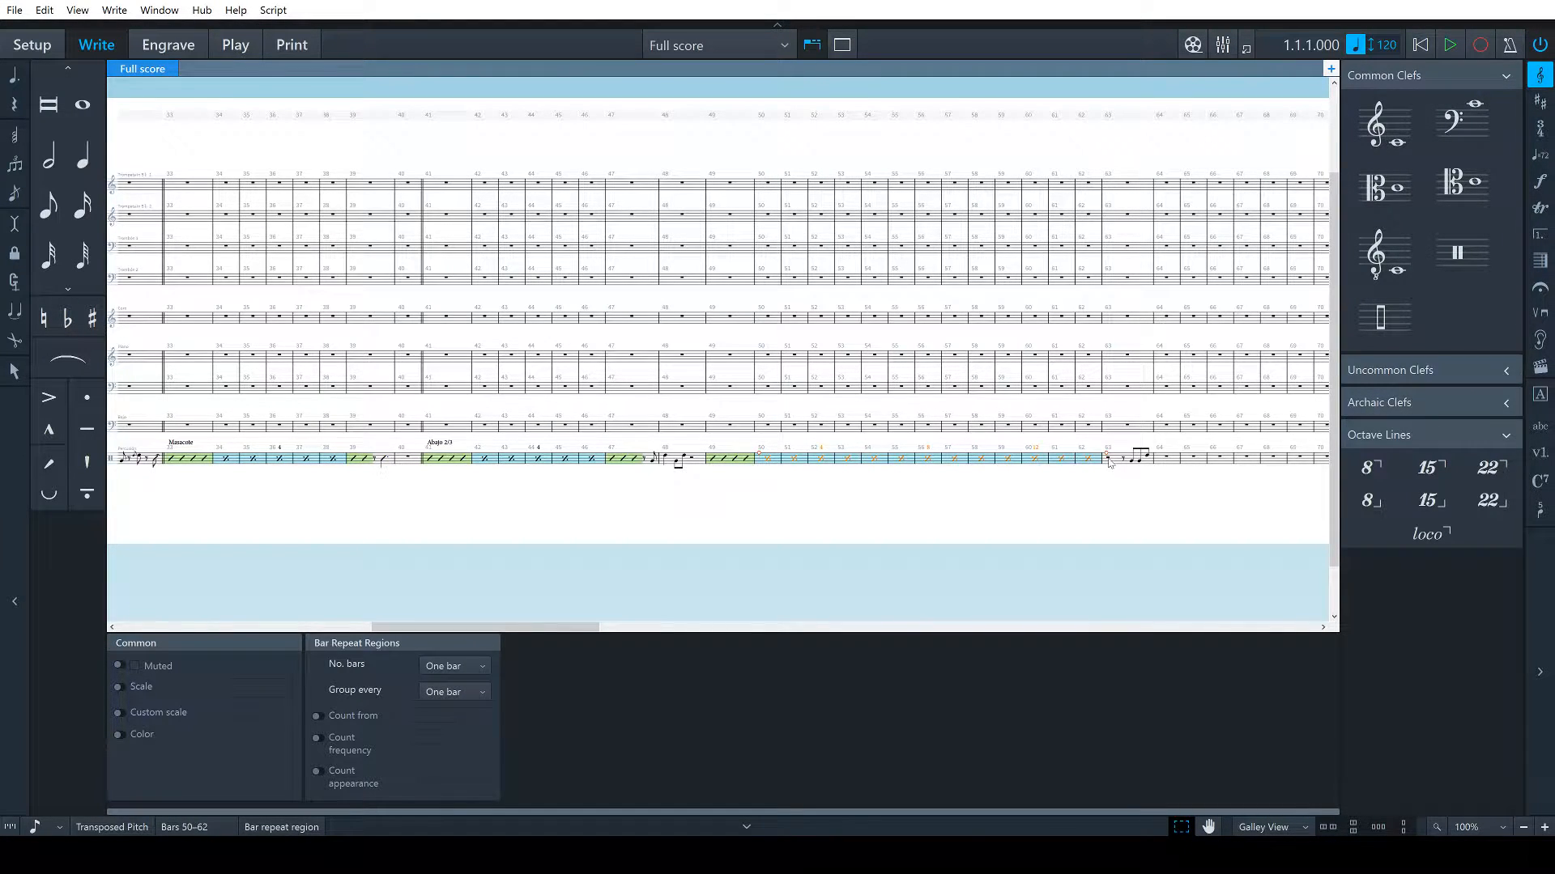
# Add a slash region over the opening rest of bar 63 in the Percussion staff
pyautogui.click(1109, 459)
pyautogui.hotkey('alt', 'shift', 's')
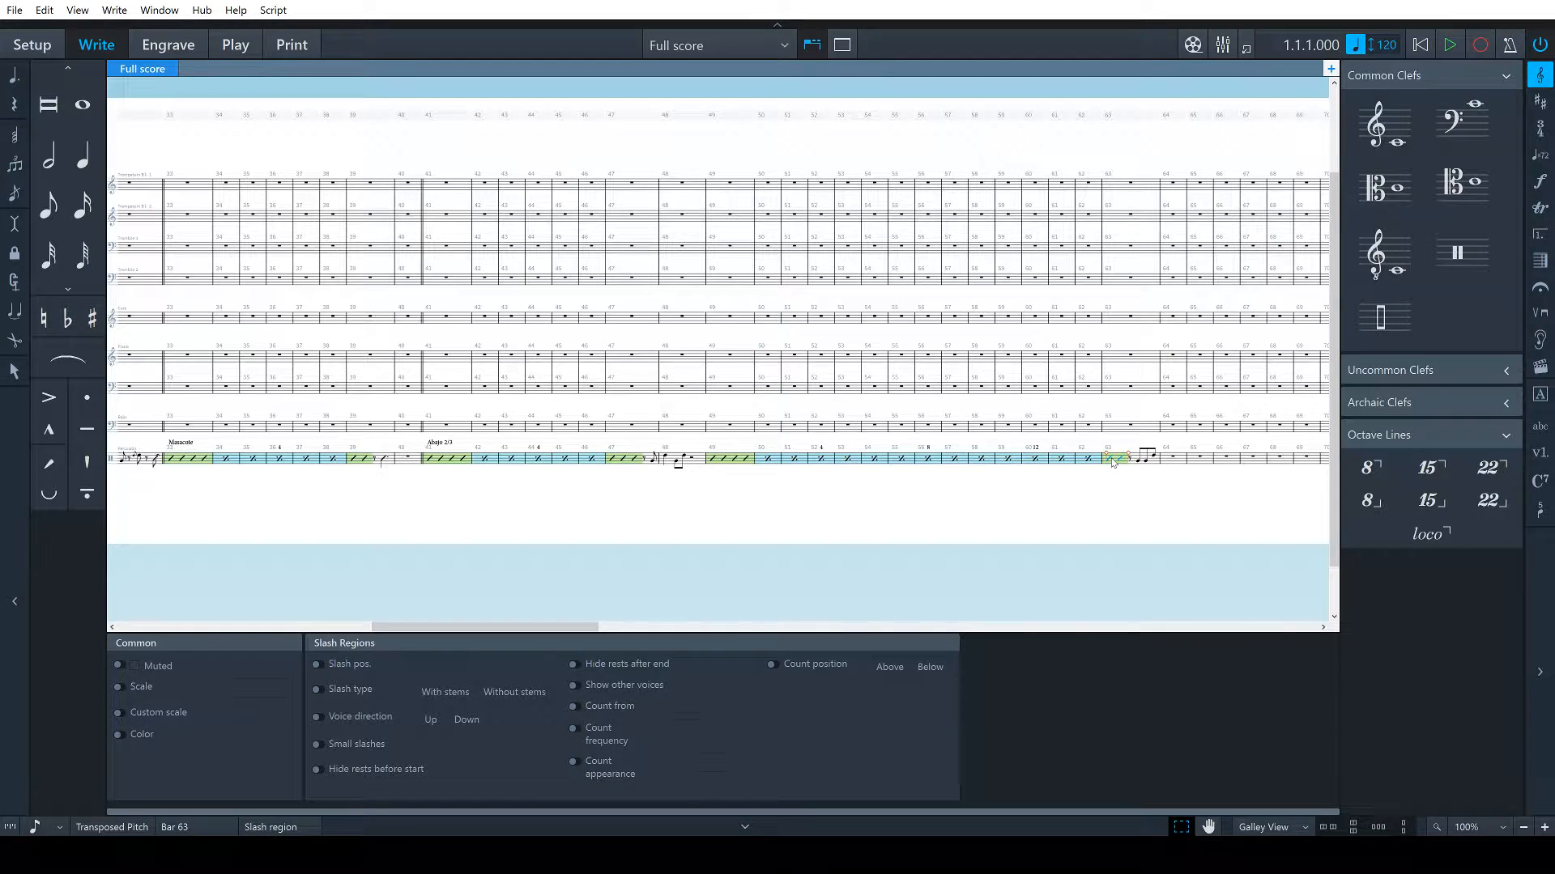
pyautogui.click(1159, 512)
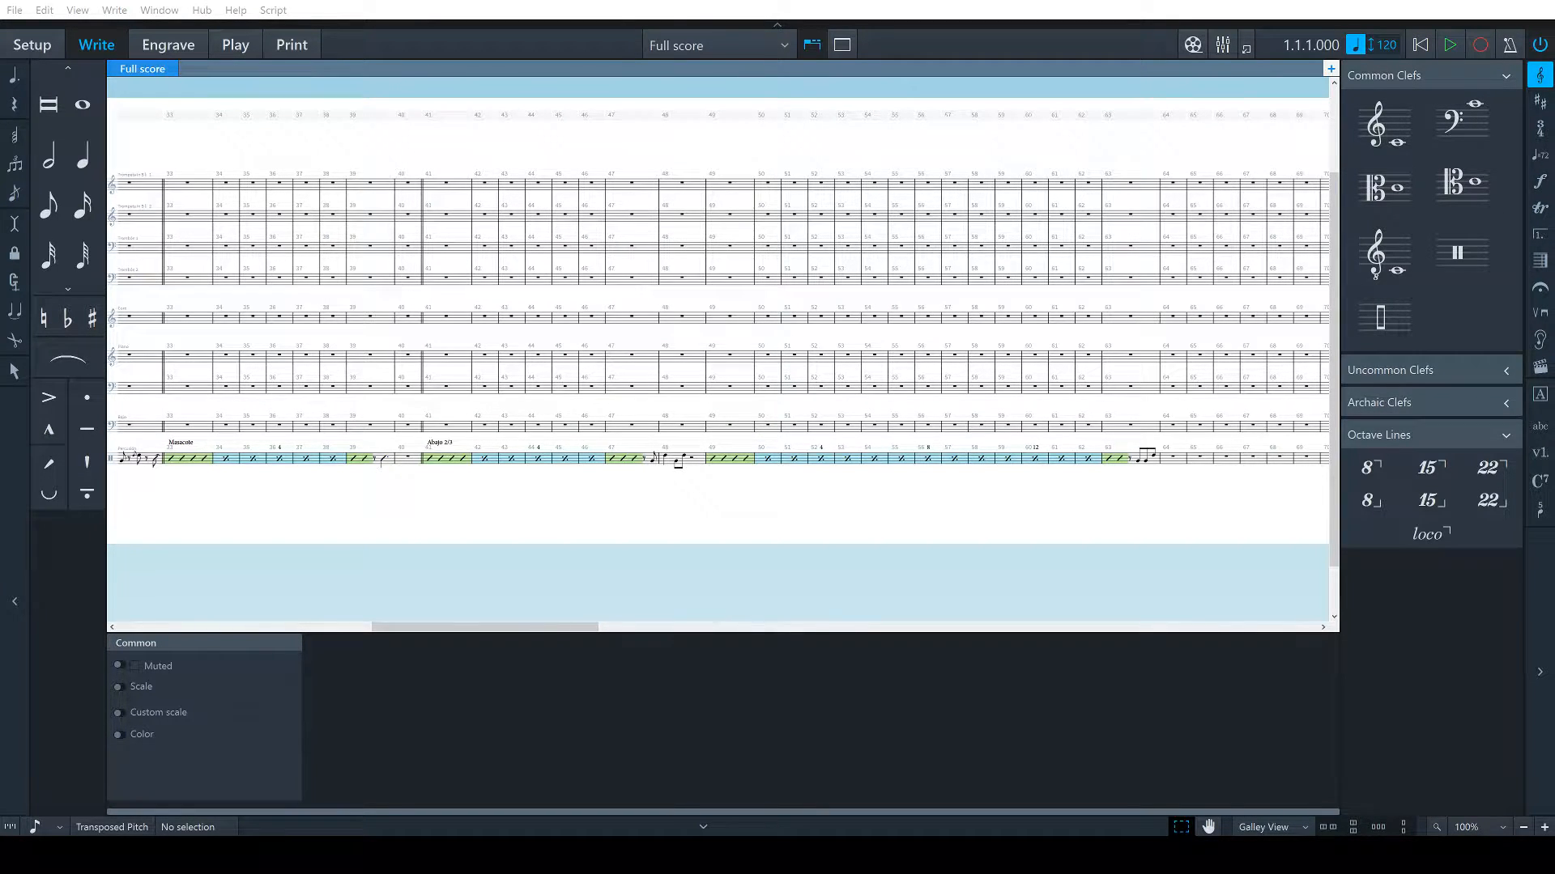
# Enter an eighth note on the offbeat of beat 2 in bar 64 of the Percussion staff
pyautogui.hscroll(3, 717, 340)
pyautogui.click(978, 457)
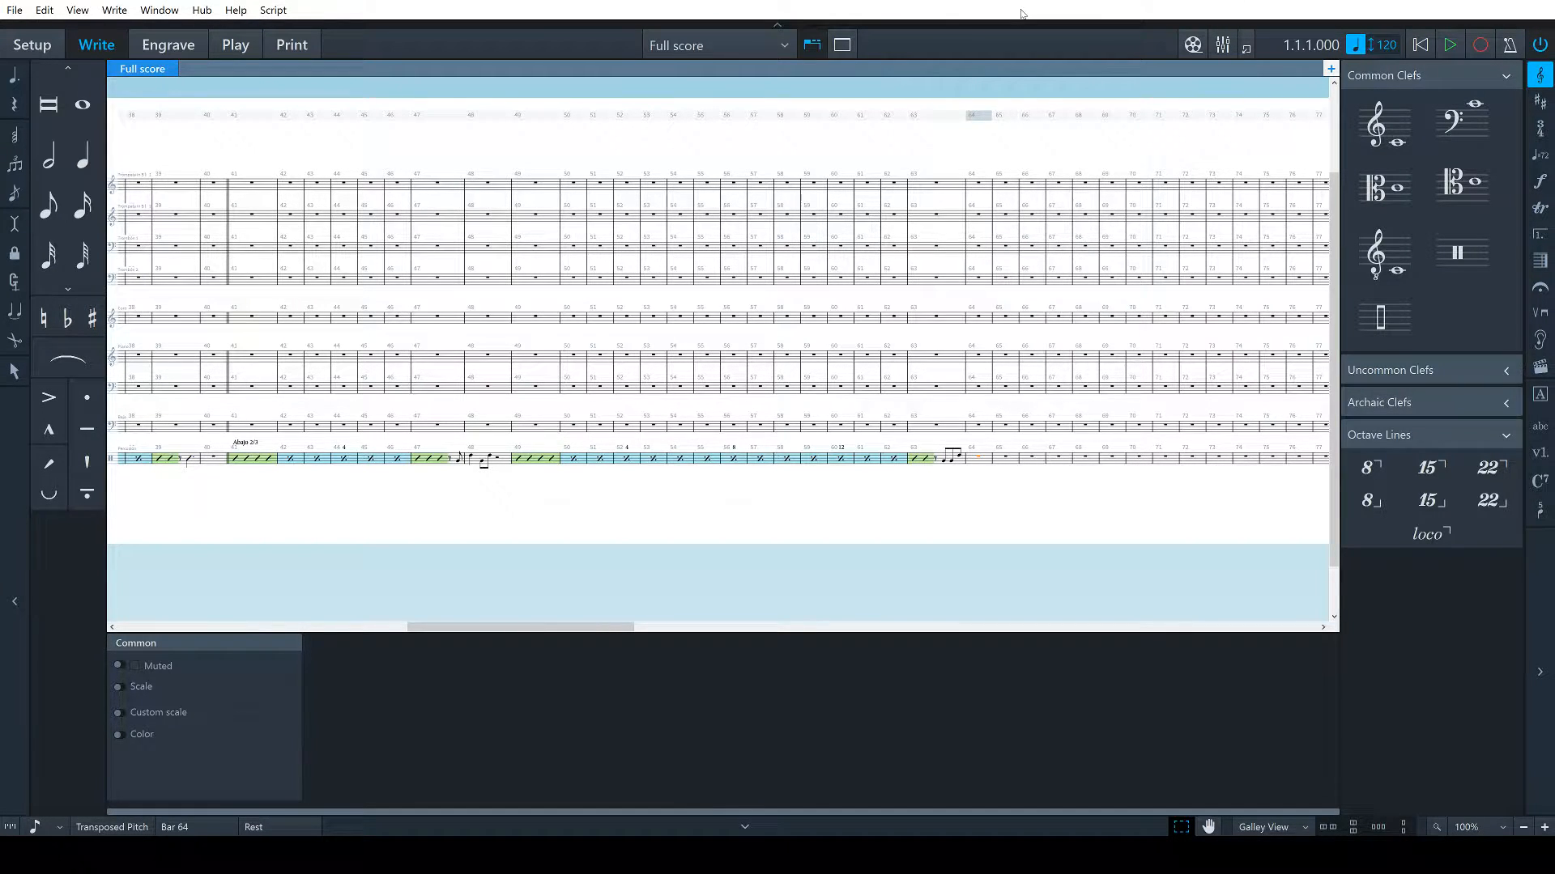
pyautogui.hotkey('shift', 'n')
pyautogui.press('5')
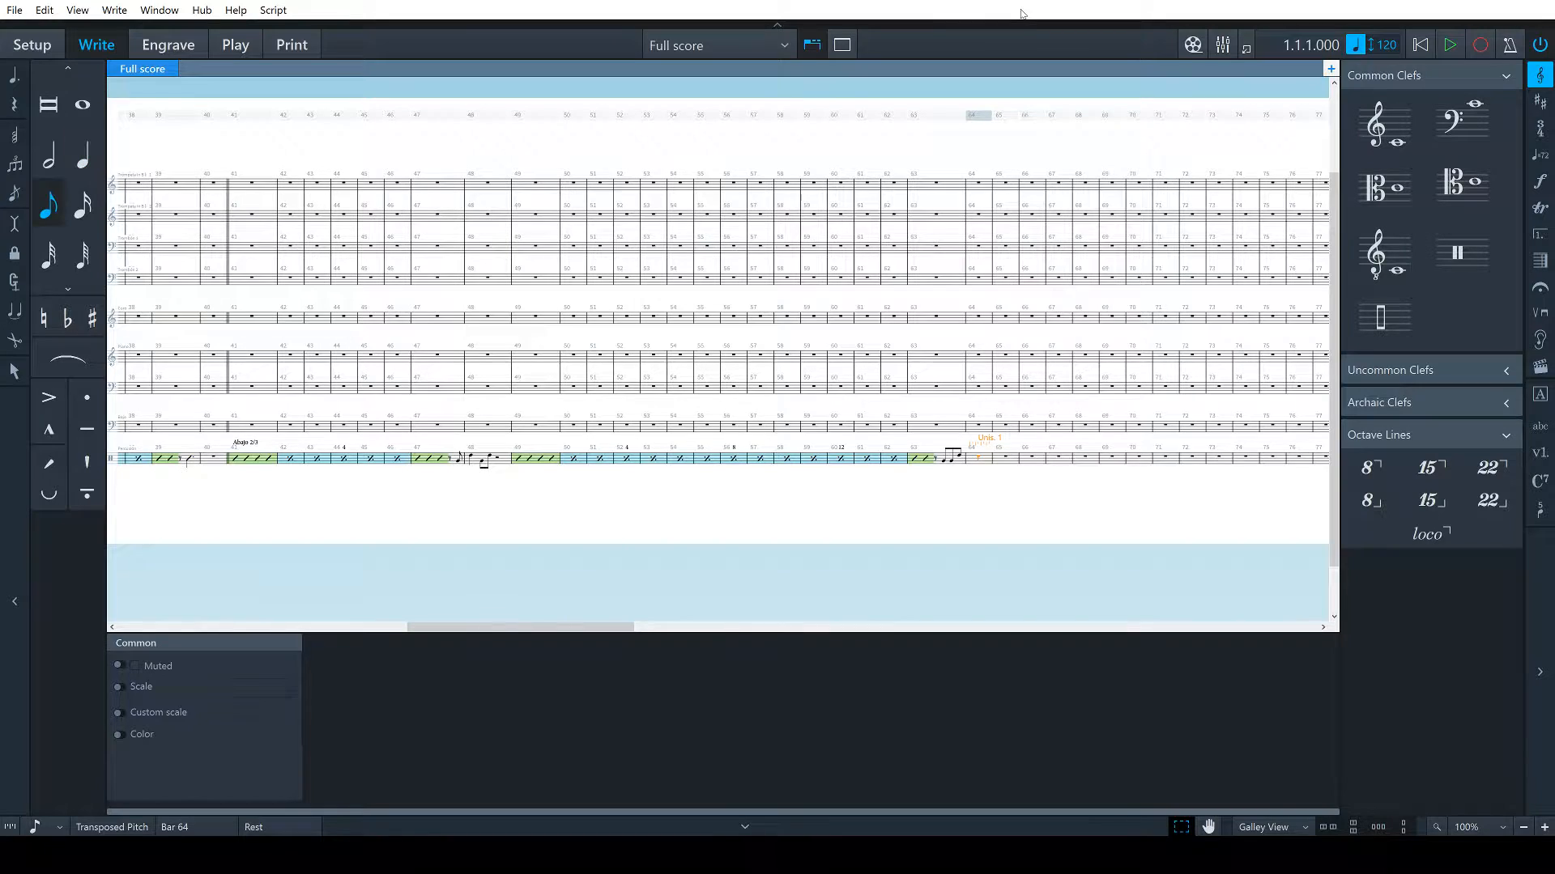
pyautogui.press('f')
# Fill the second half of bar 64 on the Percussion staff with a triplet of three quarter notes
pyautogui.press('6')
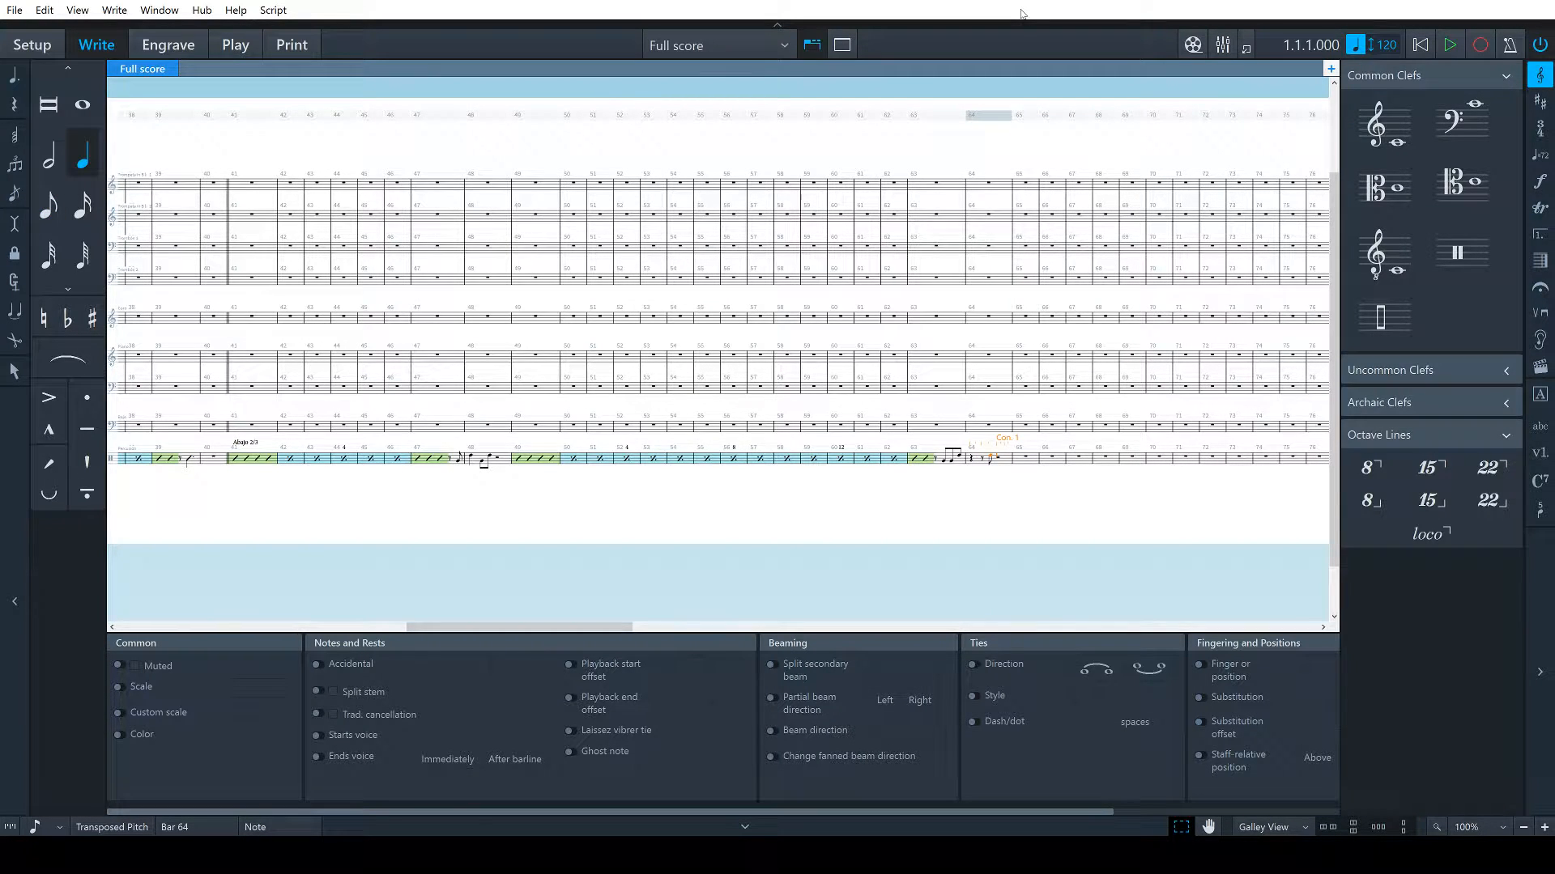
pyautogui.press(';')
pyautogui.write('3')
pyautogui.press('Return')
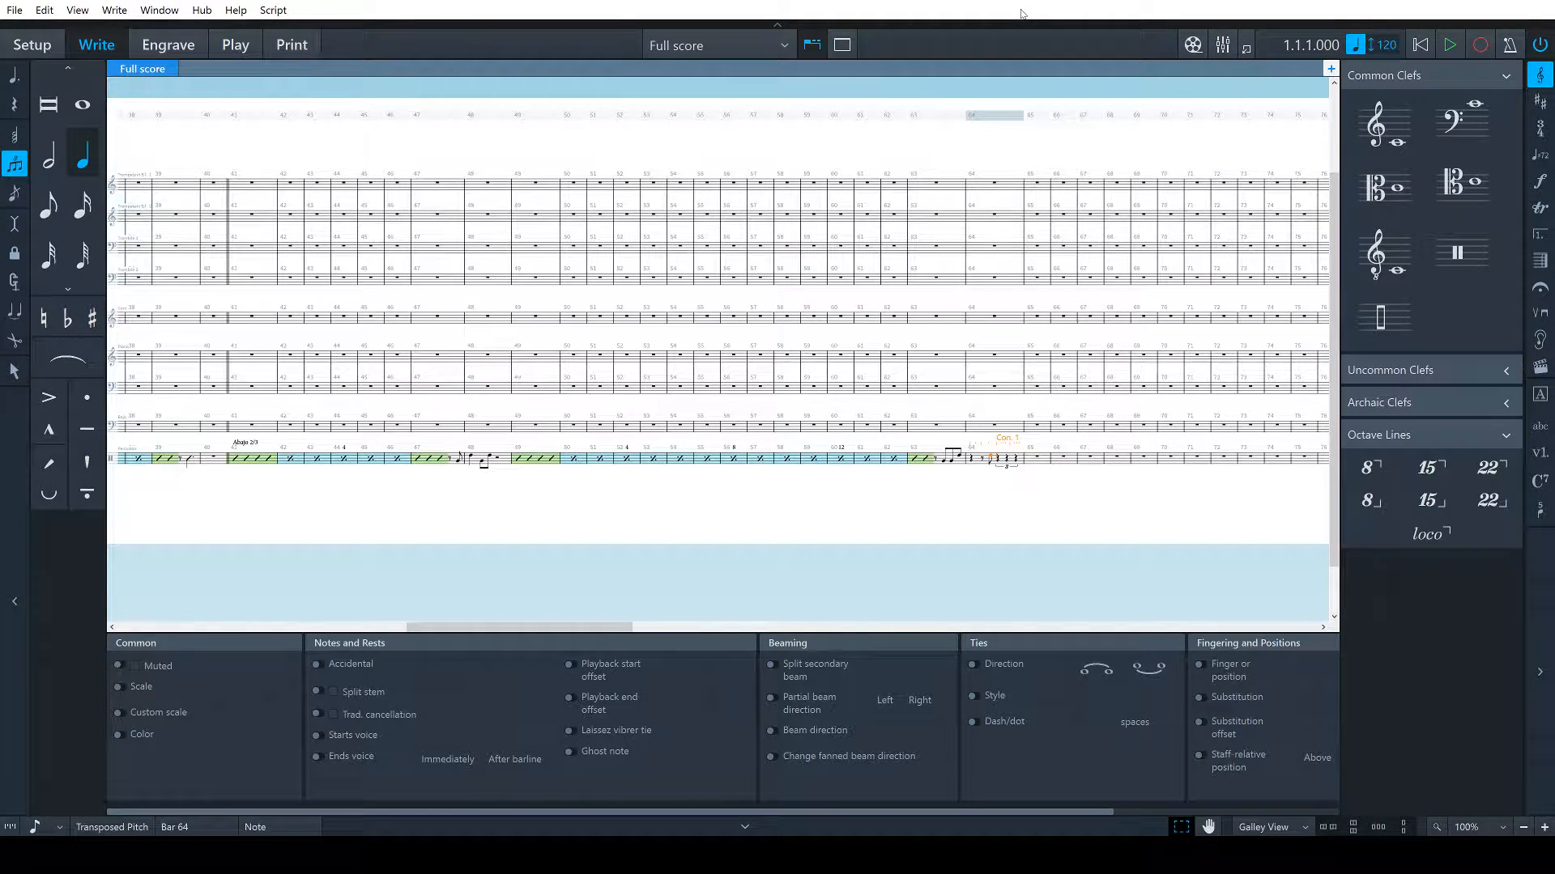
pyautogui.press('a')
pyautogui.press('a')
pyautogui.press('a')
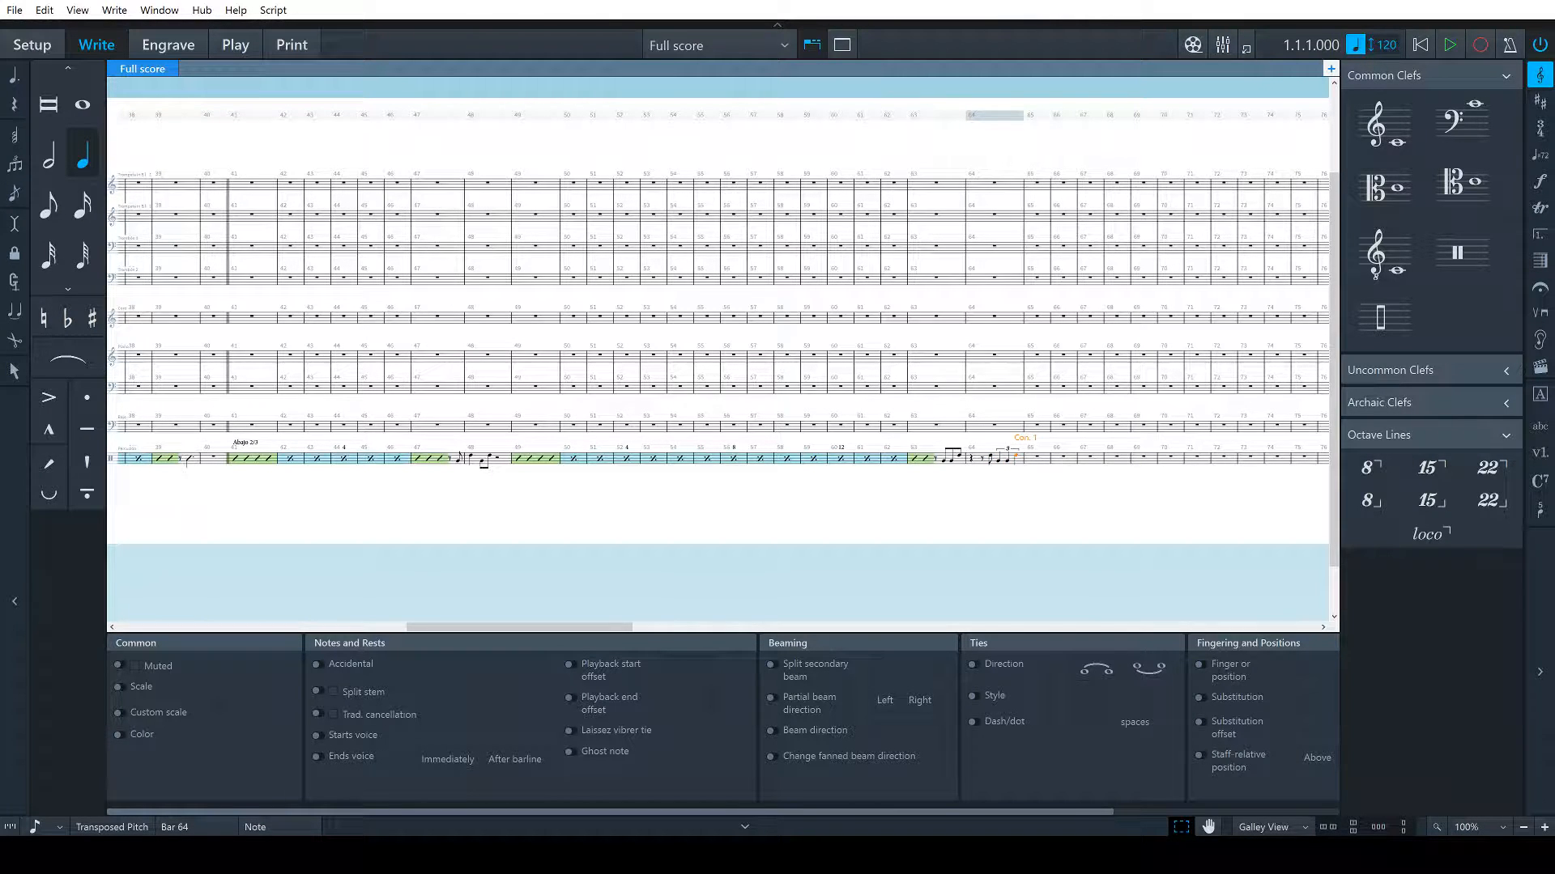
pyautogui.hotkey('alt', 'Tab')
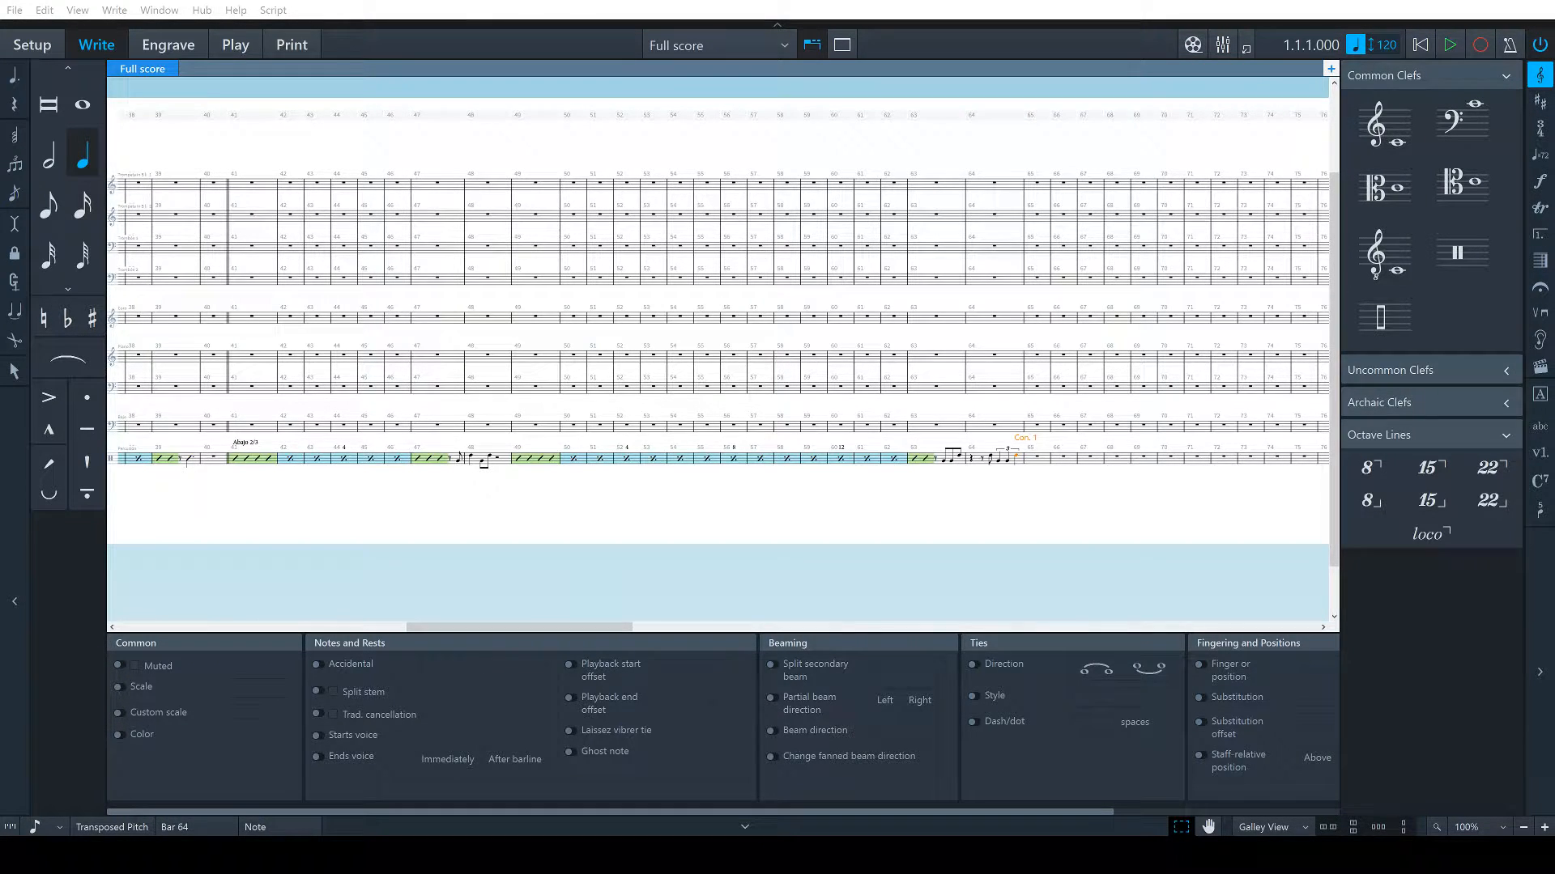
# Add a slash region over bar 65 of the Percussion staff
pyautogui.click(1039, 522)
pyautogui.hotkey('alt', 'Tab')
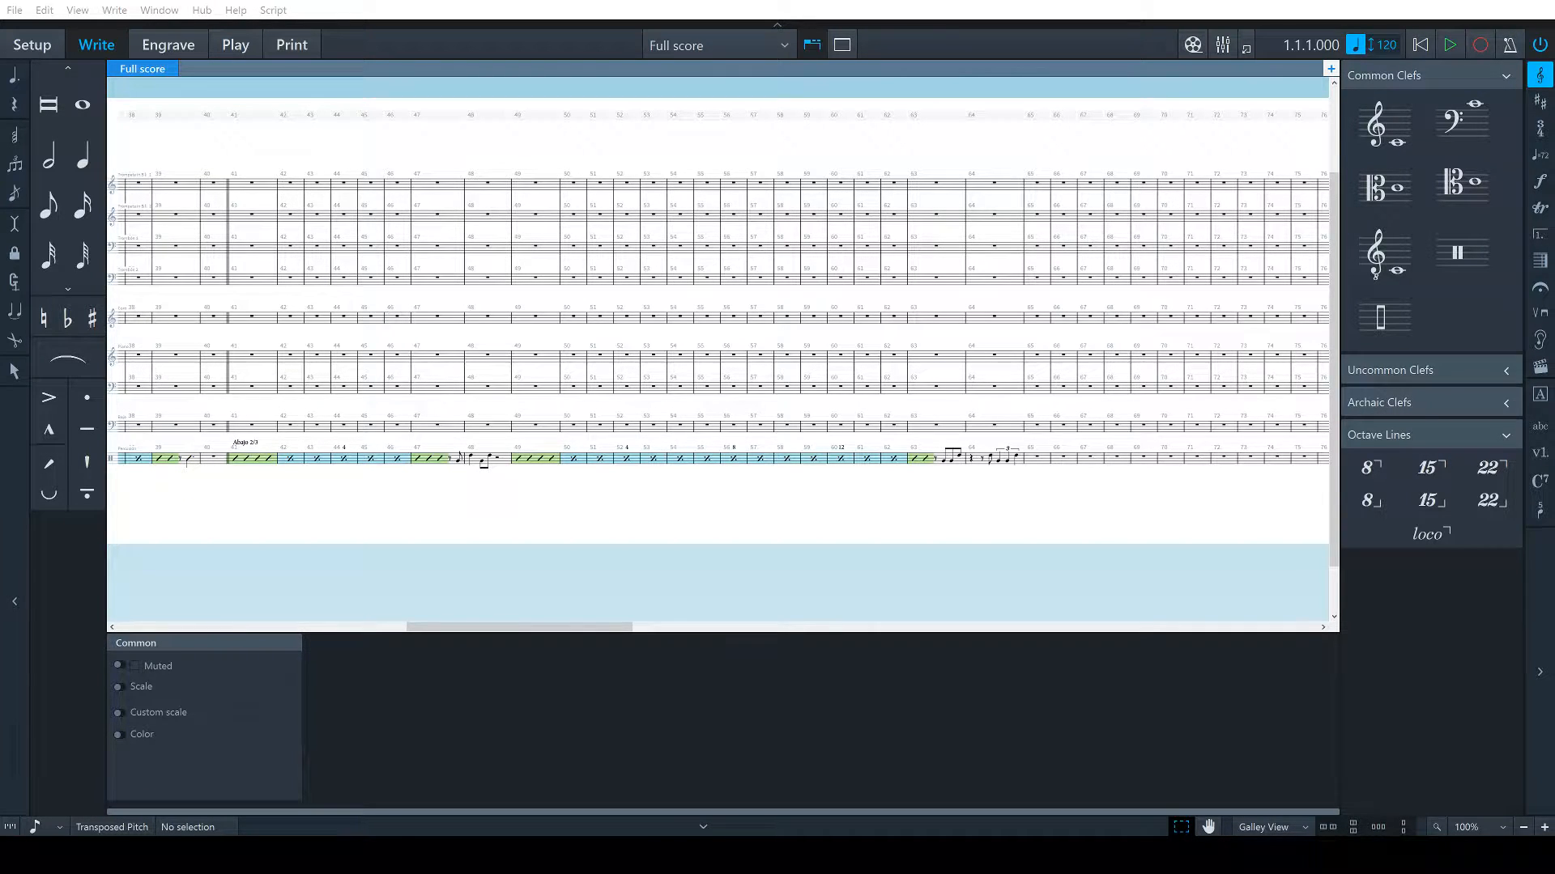
pyautogui.click(1024, 534)
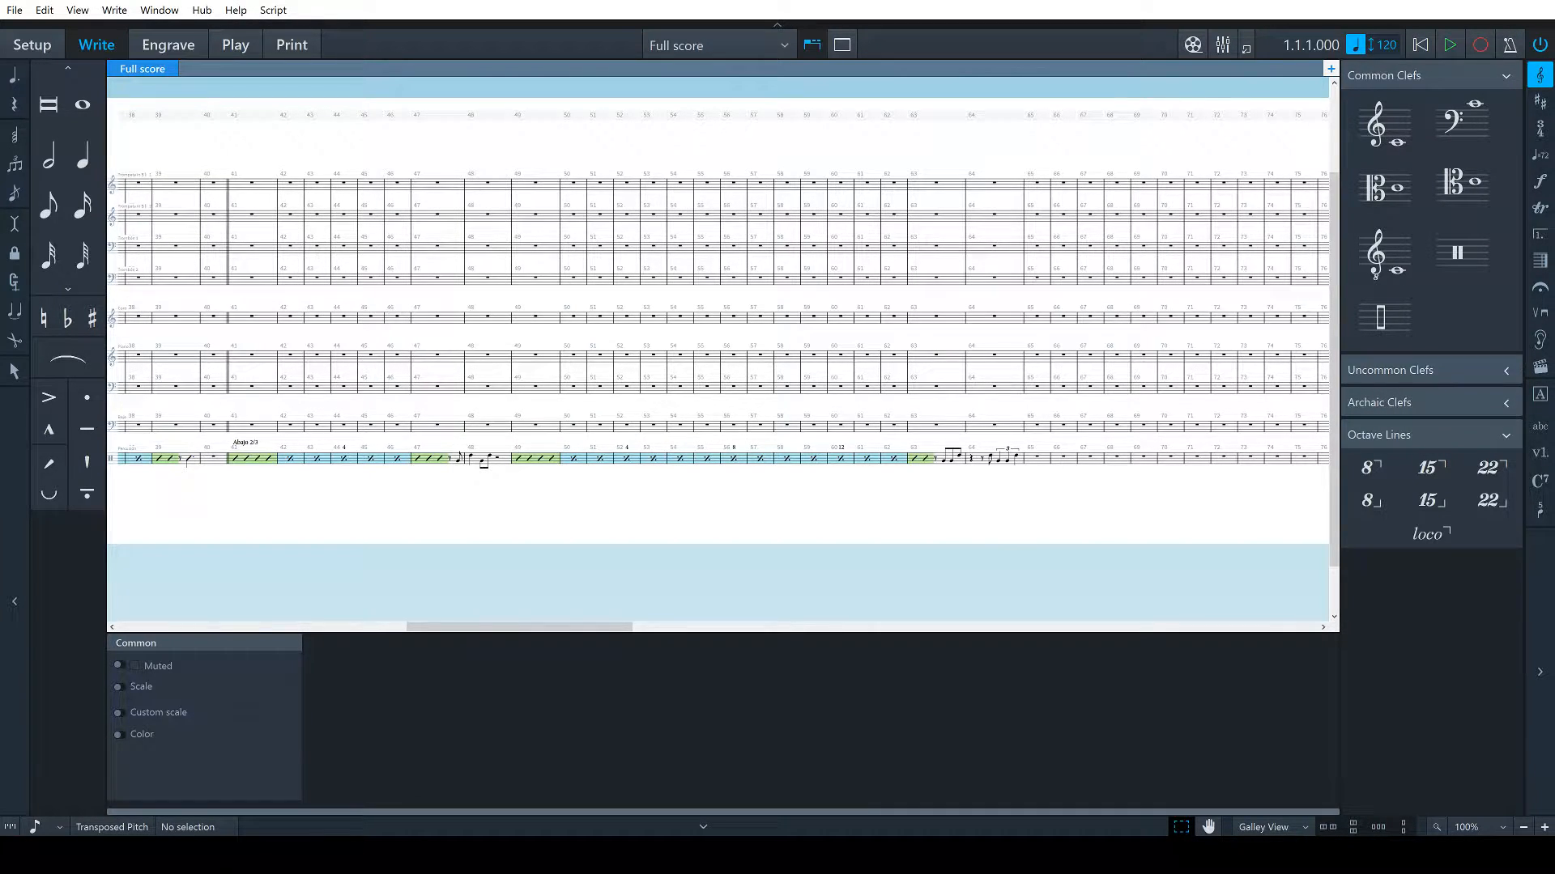
pyautogui.hscroll(3, 717, 324)
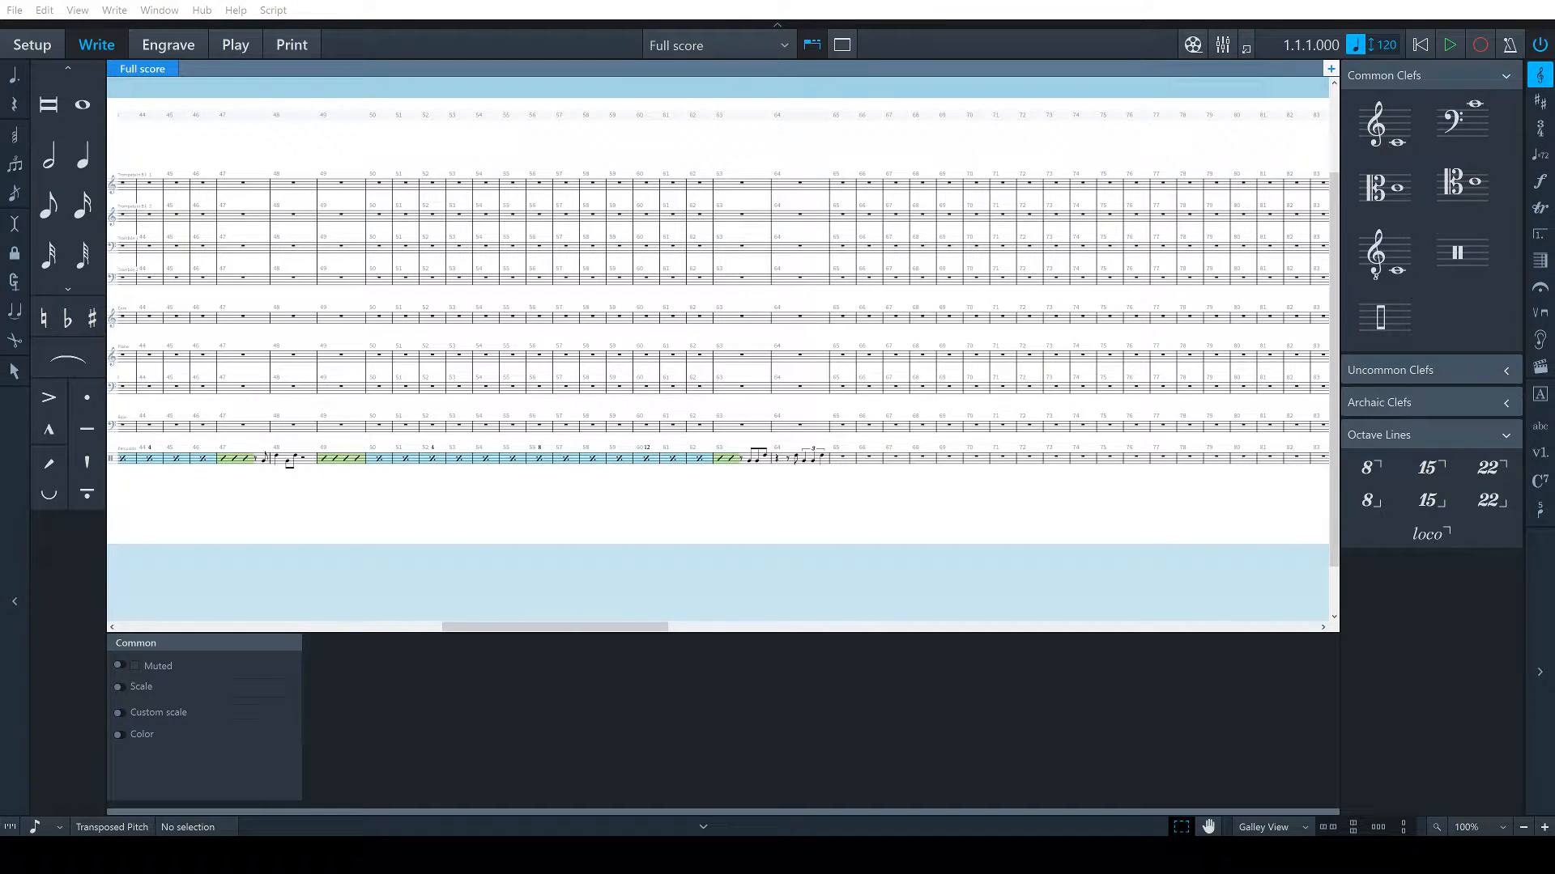
pyautogui.click(843, 458)
pyautogui.hotkey('alt', 'shift', 's')
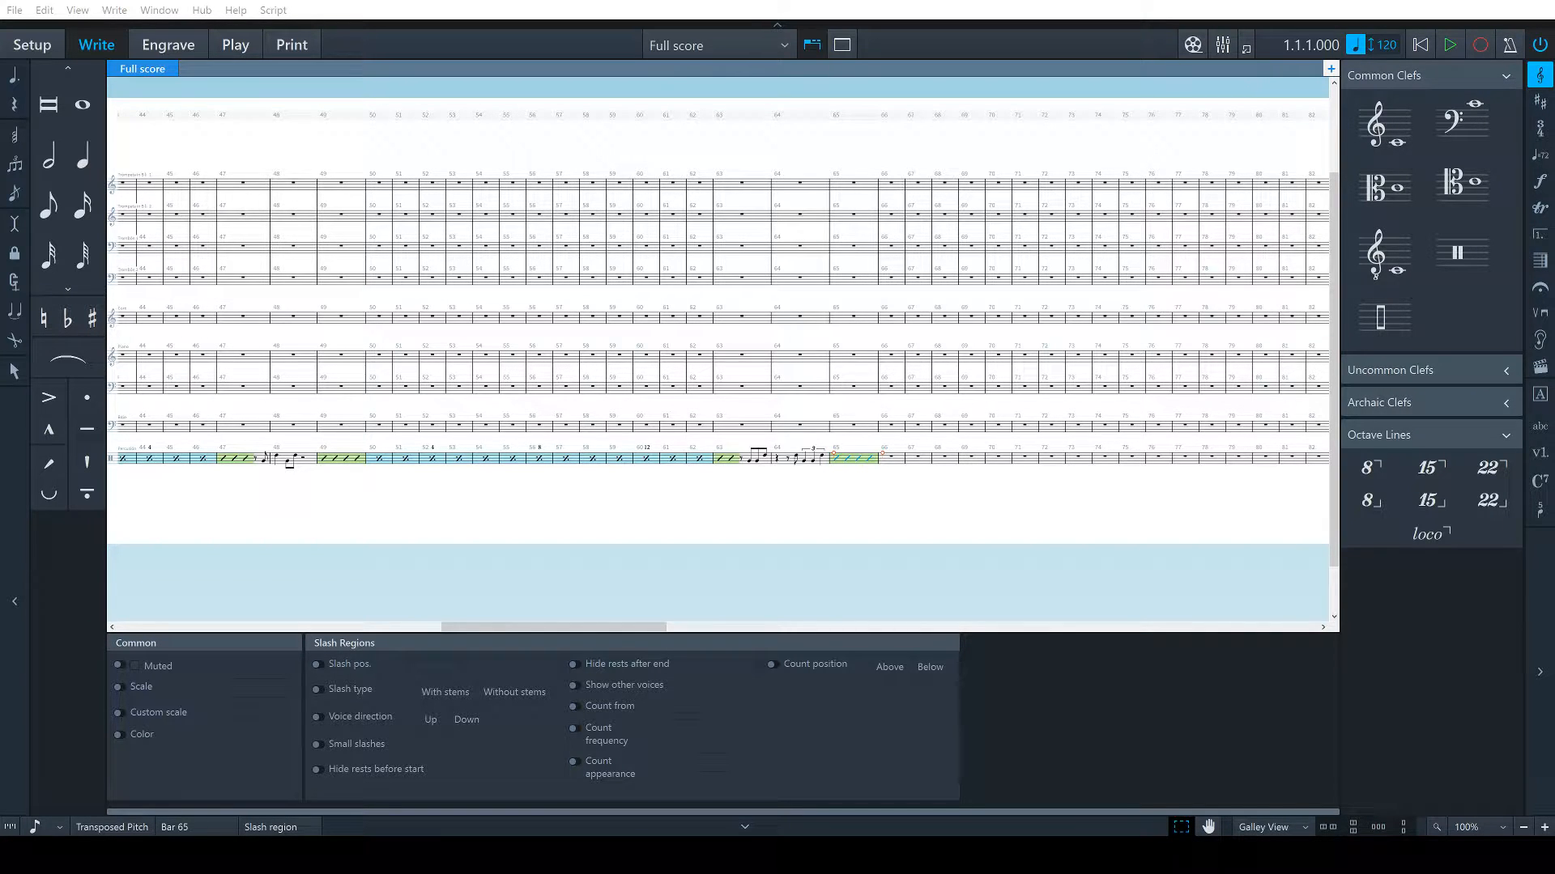
# Enter two eighth notes on beat 1 of bar 72 in the Percussion staff
pyautogui.click(1056, 460)
pyautogui.press('5')
pyautogui.press('y')
pyautogui.press('y')
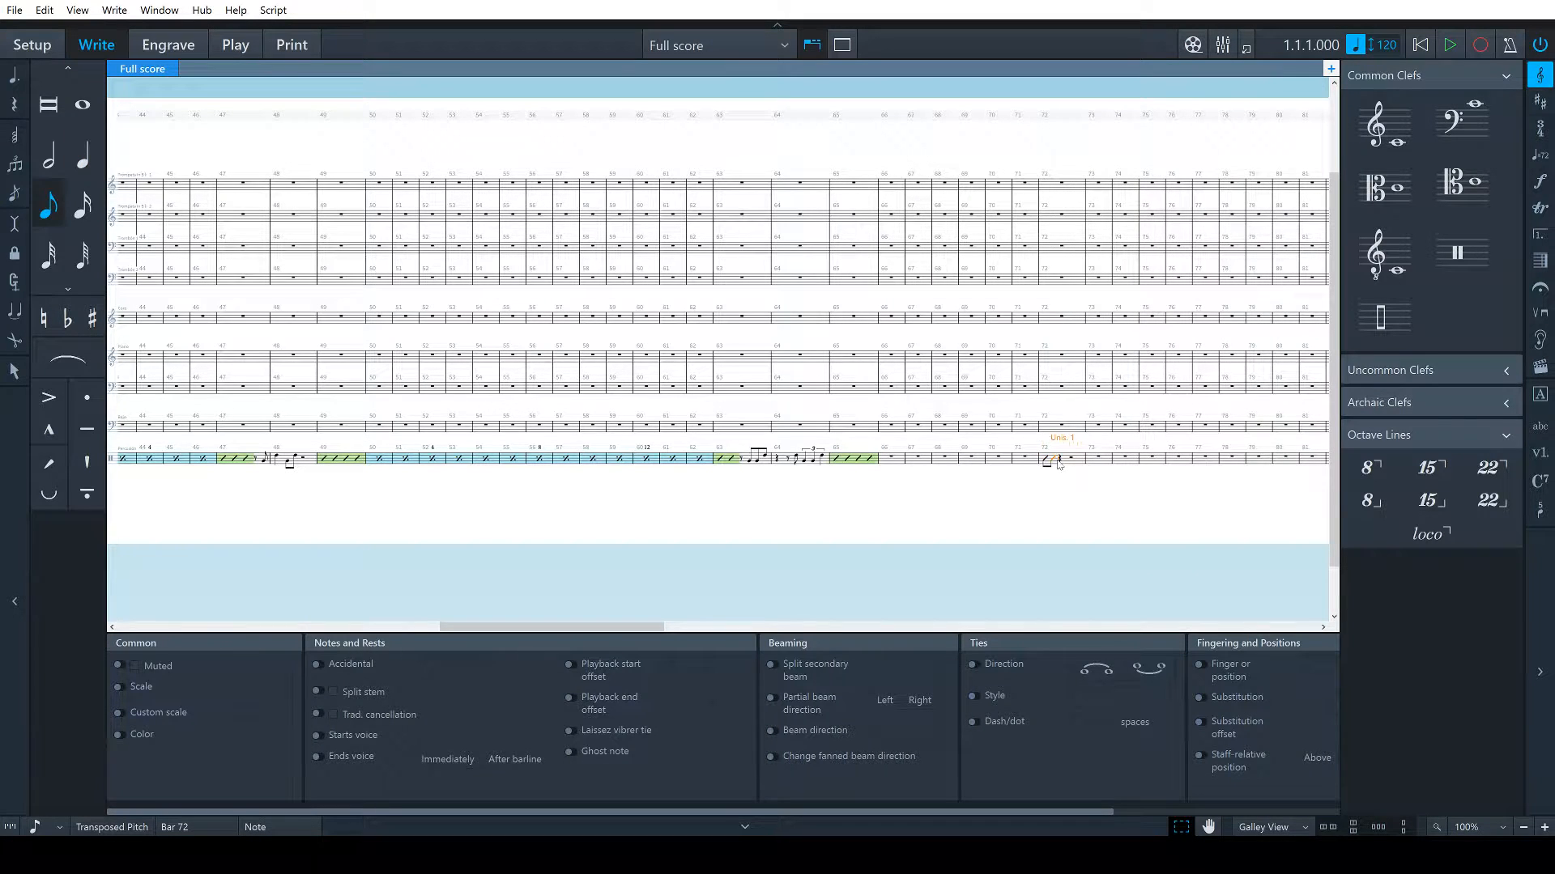
pyautogui.press('Escape')
# Add a one-bar repeat region across bars 66–71 of the Percussion staff
pyautogui.click(898, 463)
pyautogui.keyDown('shift'); pyautogui.click(1026, 467); pyautogui.keyUp('shift')
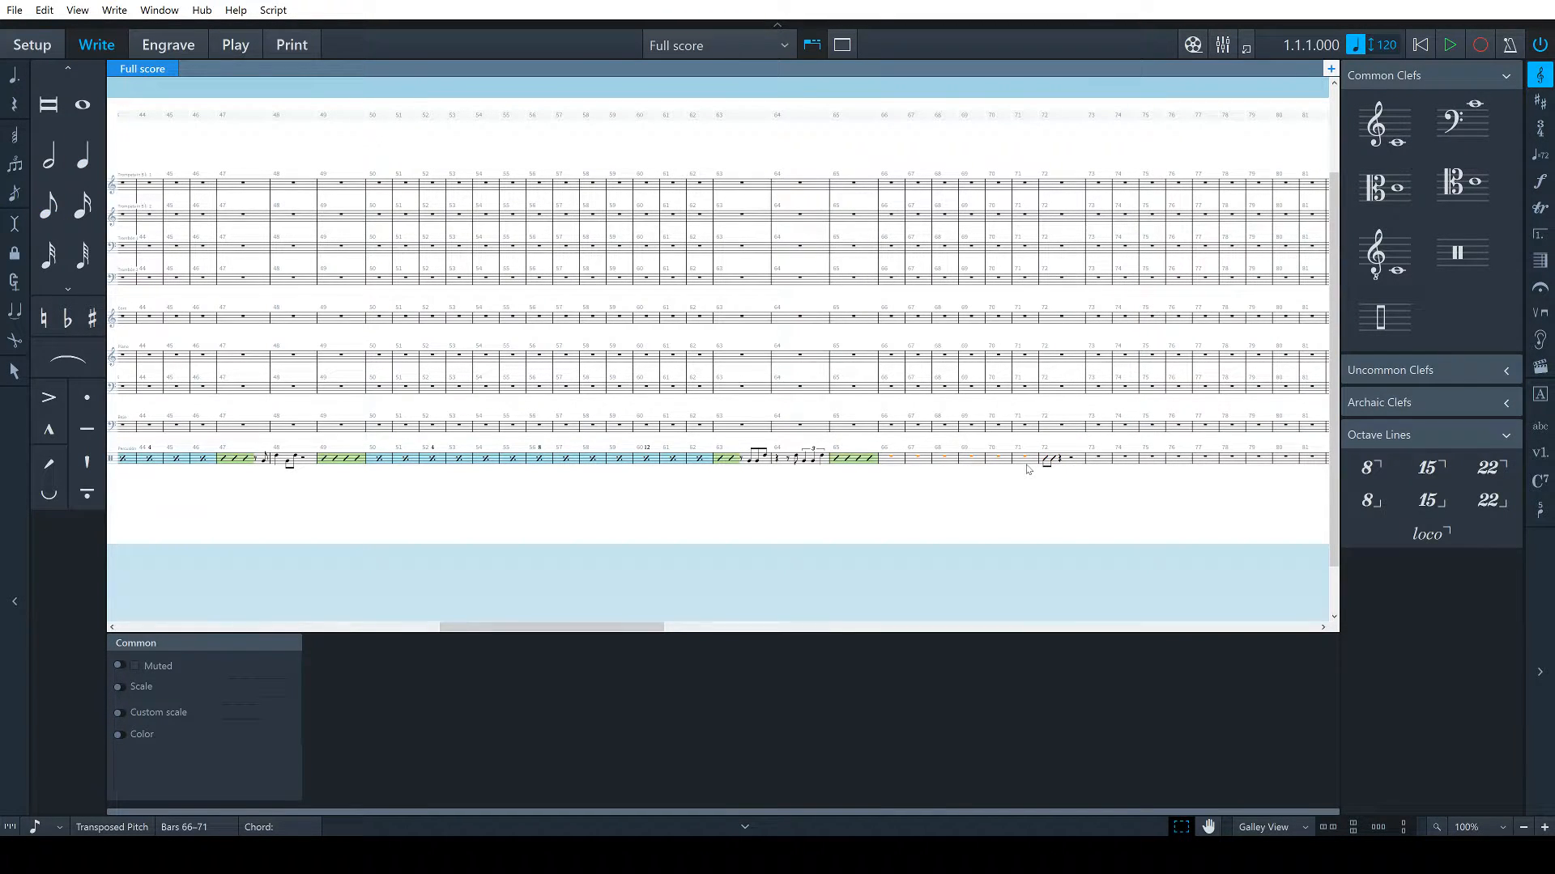
pyautogui.hotkey('shift', 'r')
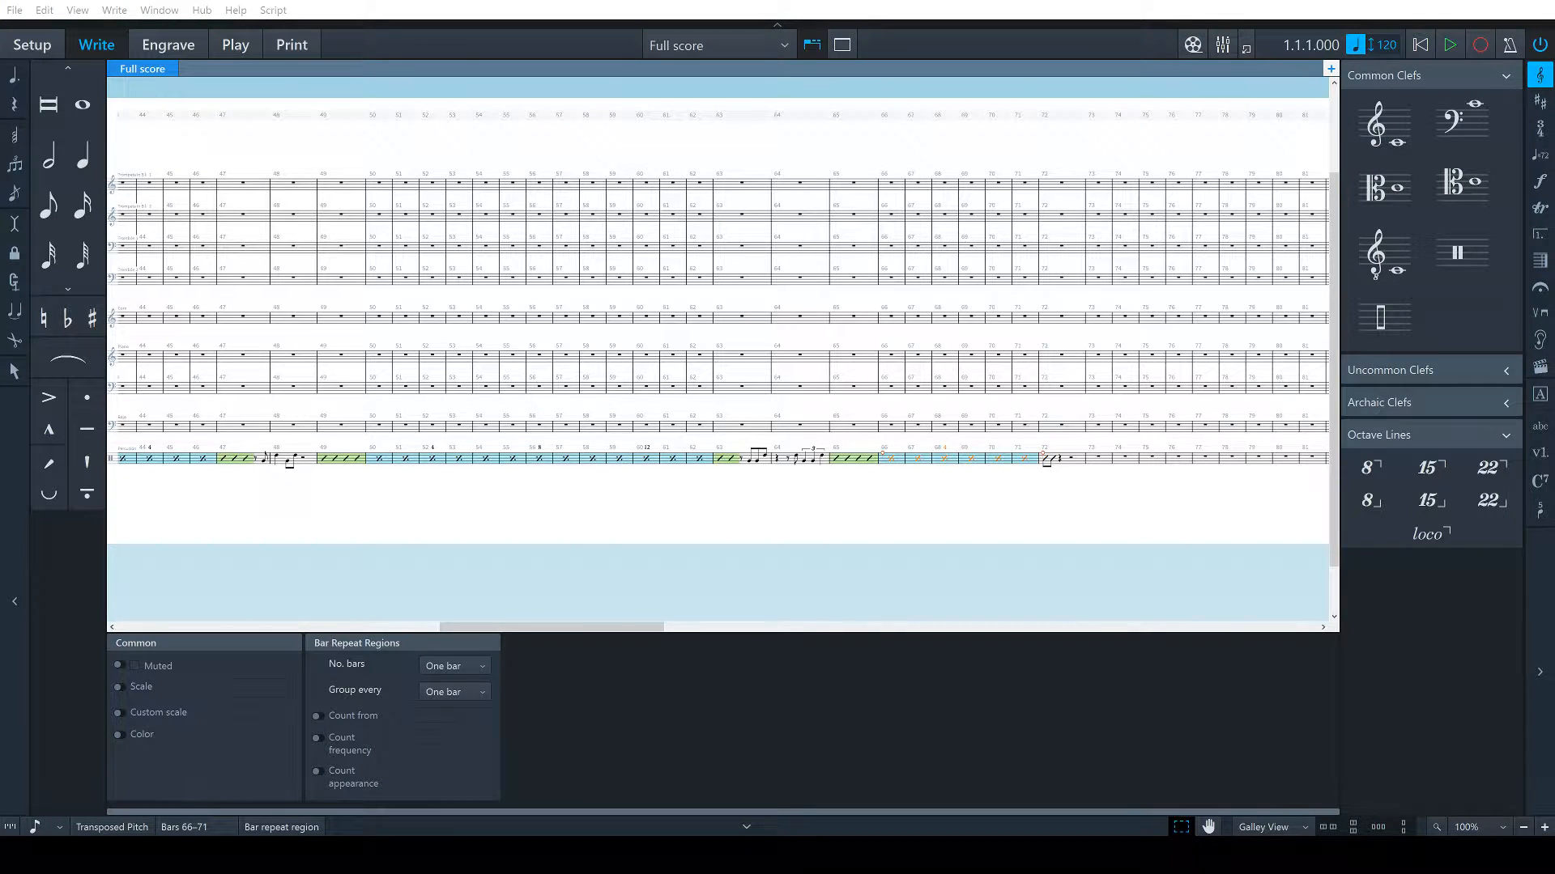
# Enter a quarter note on beat 4 of bar 72 in the Percussion staff
pyautogui.doubleClick(1072, 462)
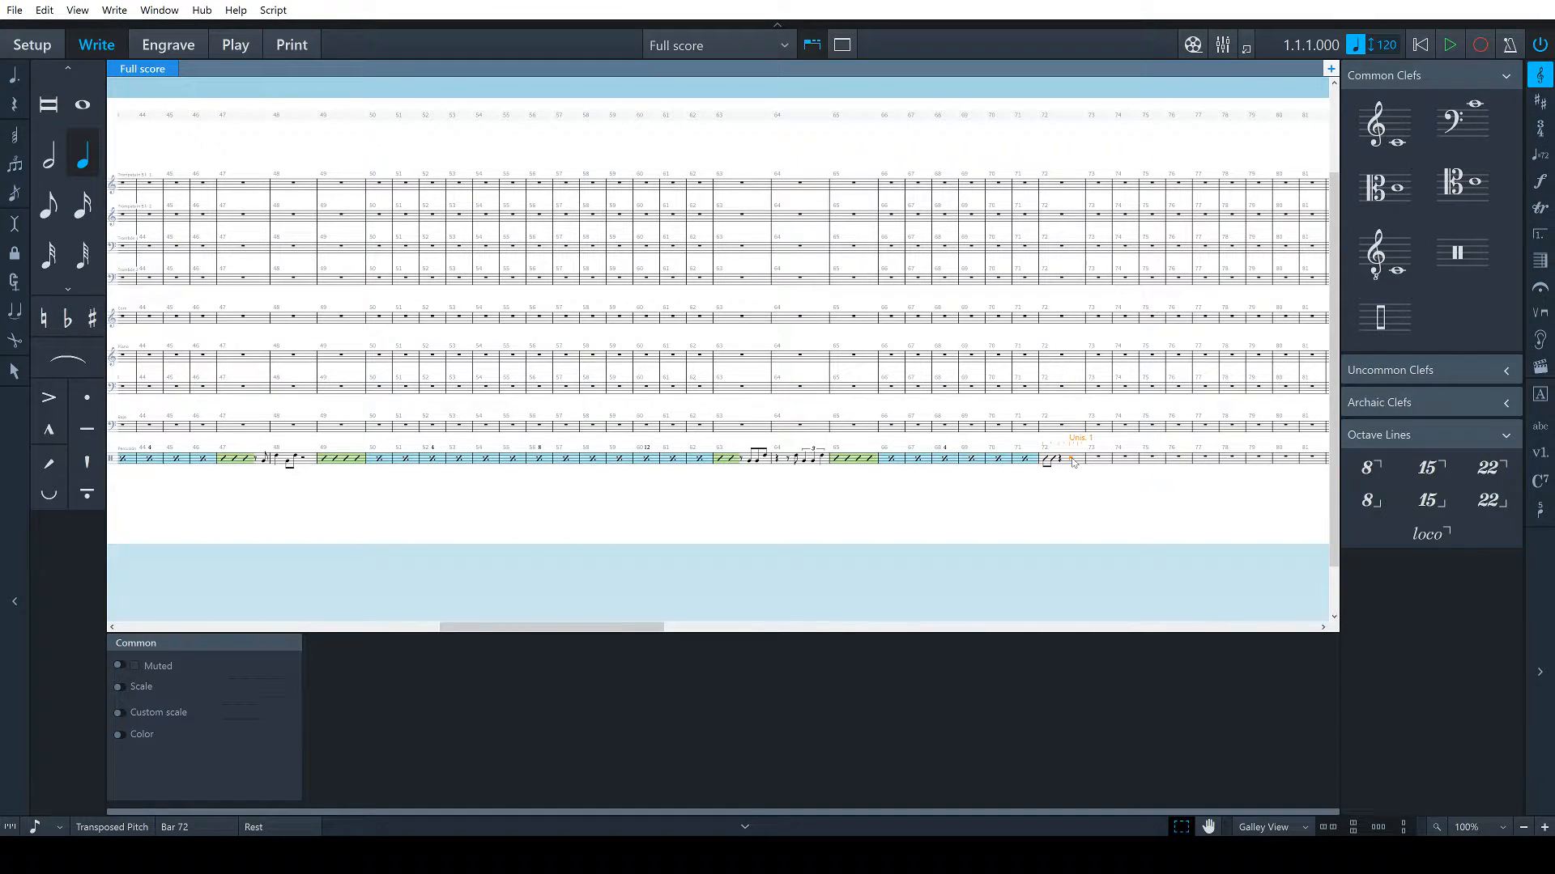
pyautogui.press('c')
pyautogui.press('Escape')
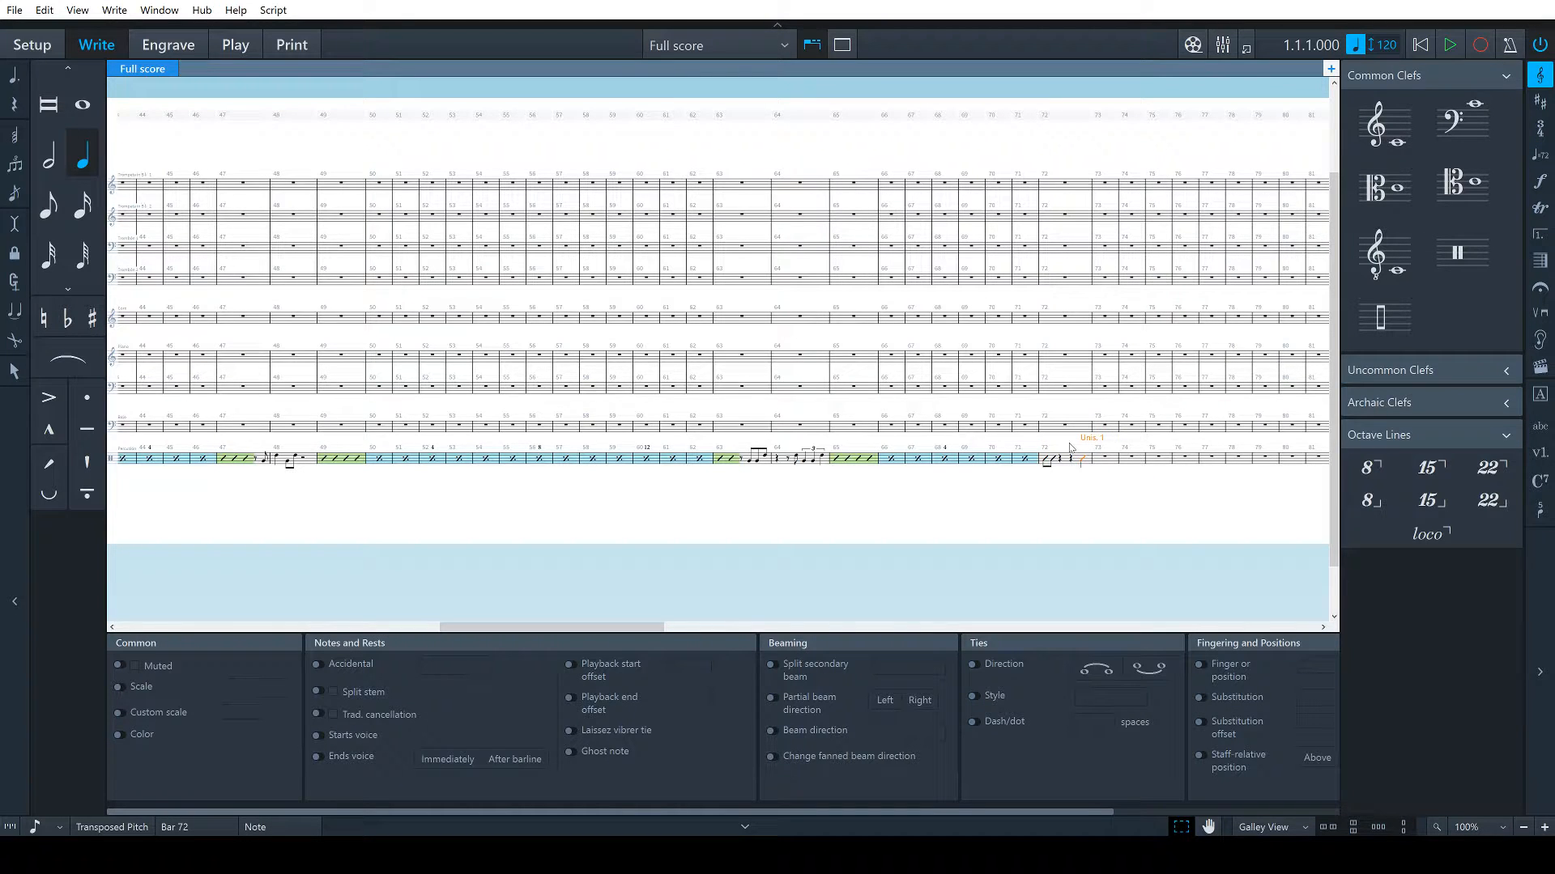
pyautogui.click(1077, 482)
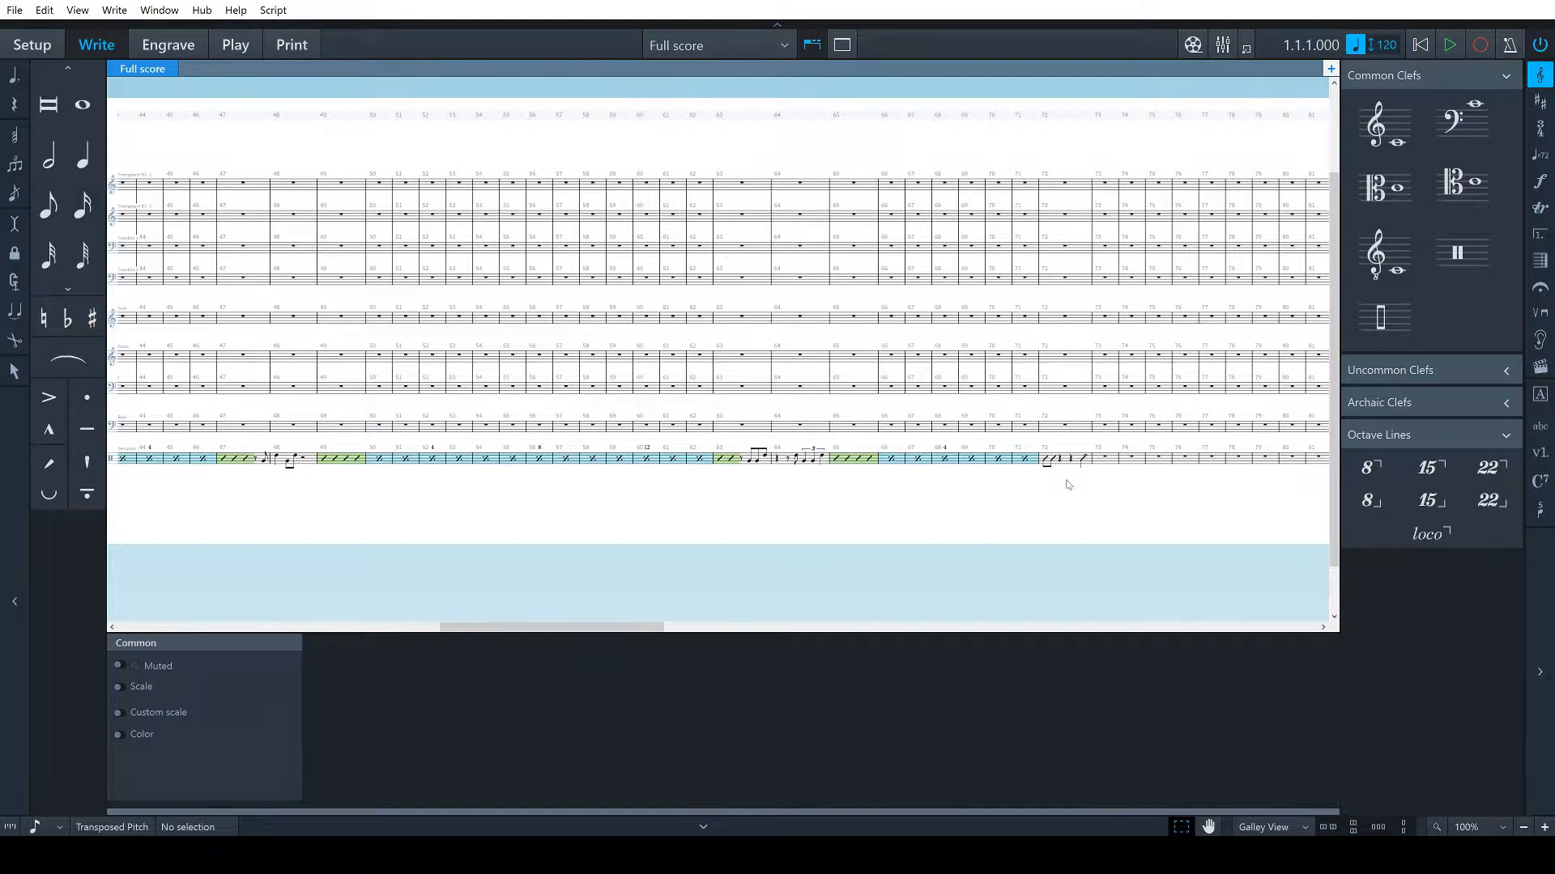
pyautogui.hscroll(5, 983, 490)
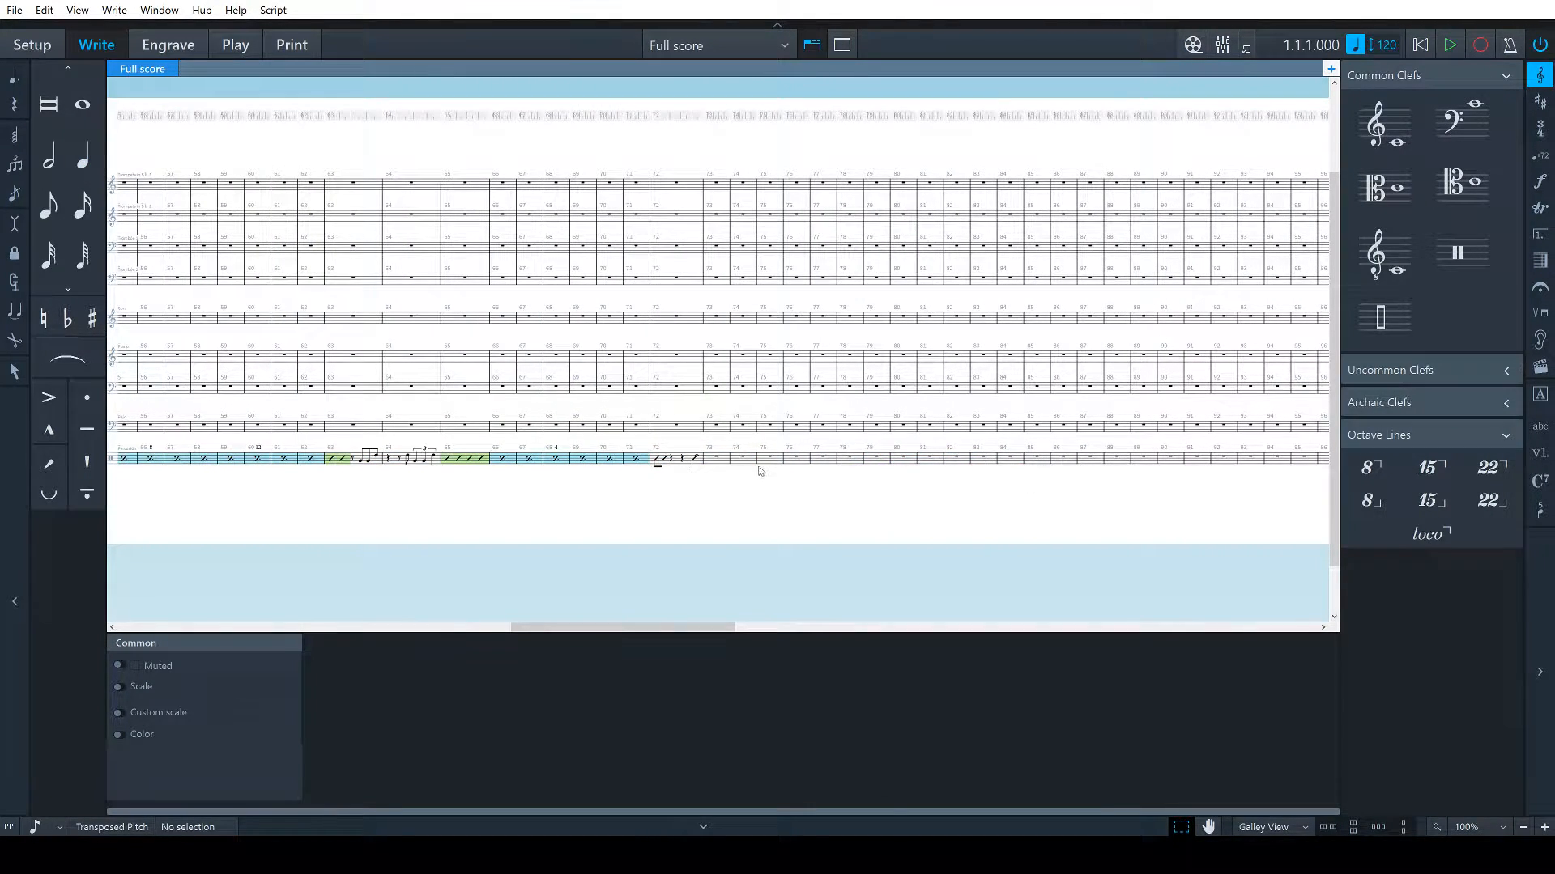
# Add a slash region over bar 73 of the Percussion staff
pyautogui.hotkey('alt', 'Tab')
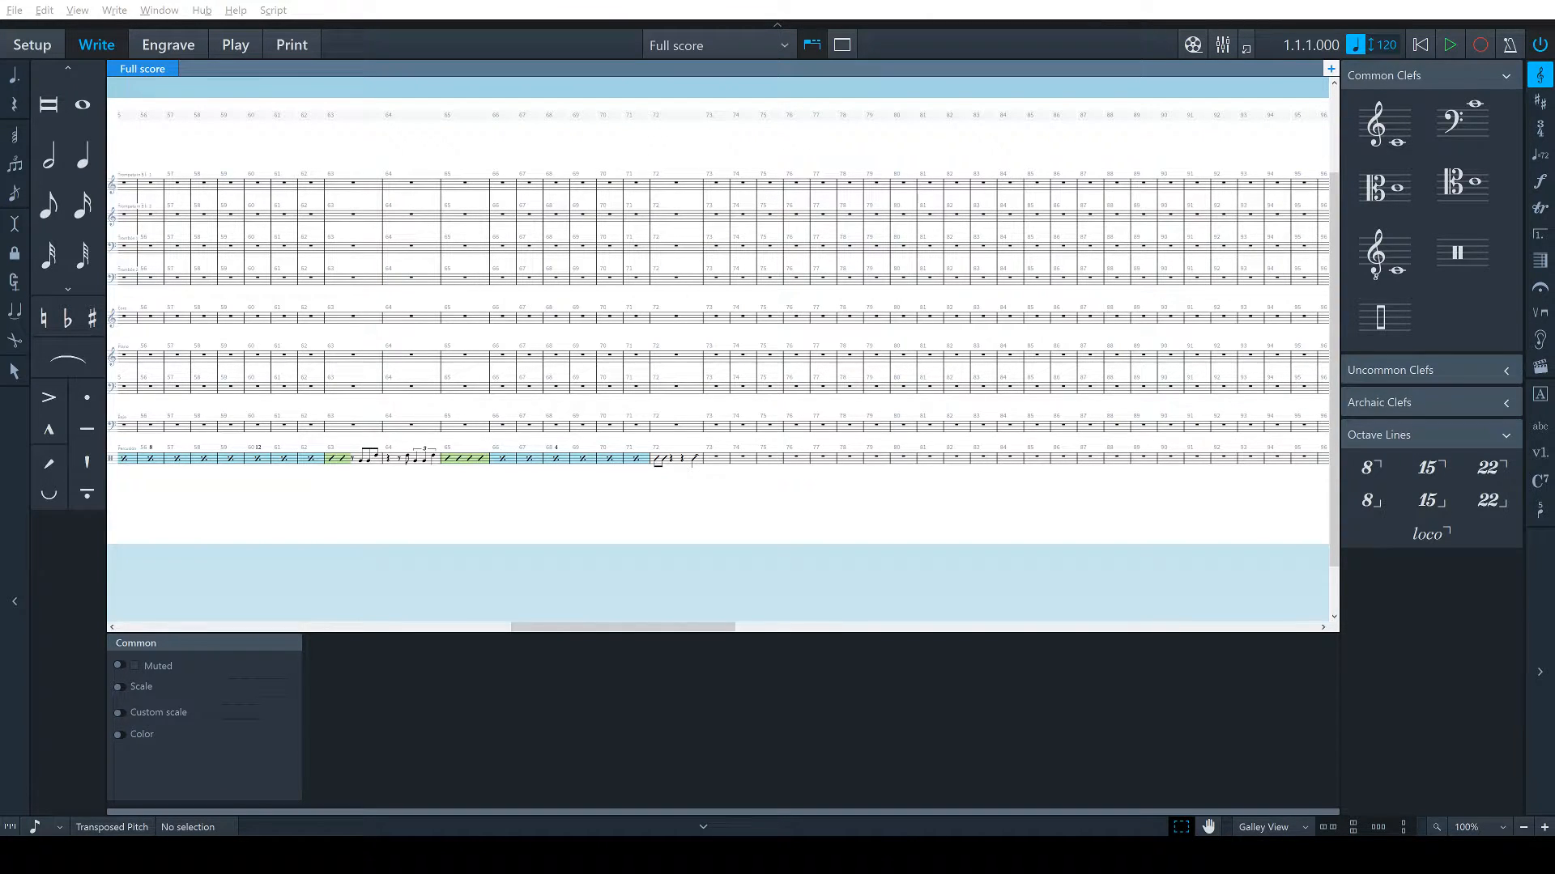
pyautogui.click(721, 460)
pyautogui.hotkey('shift', 's')
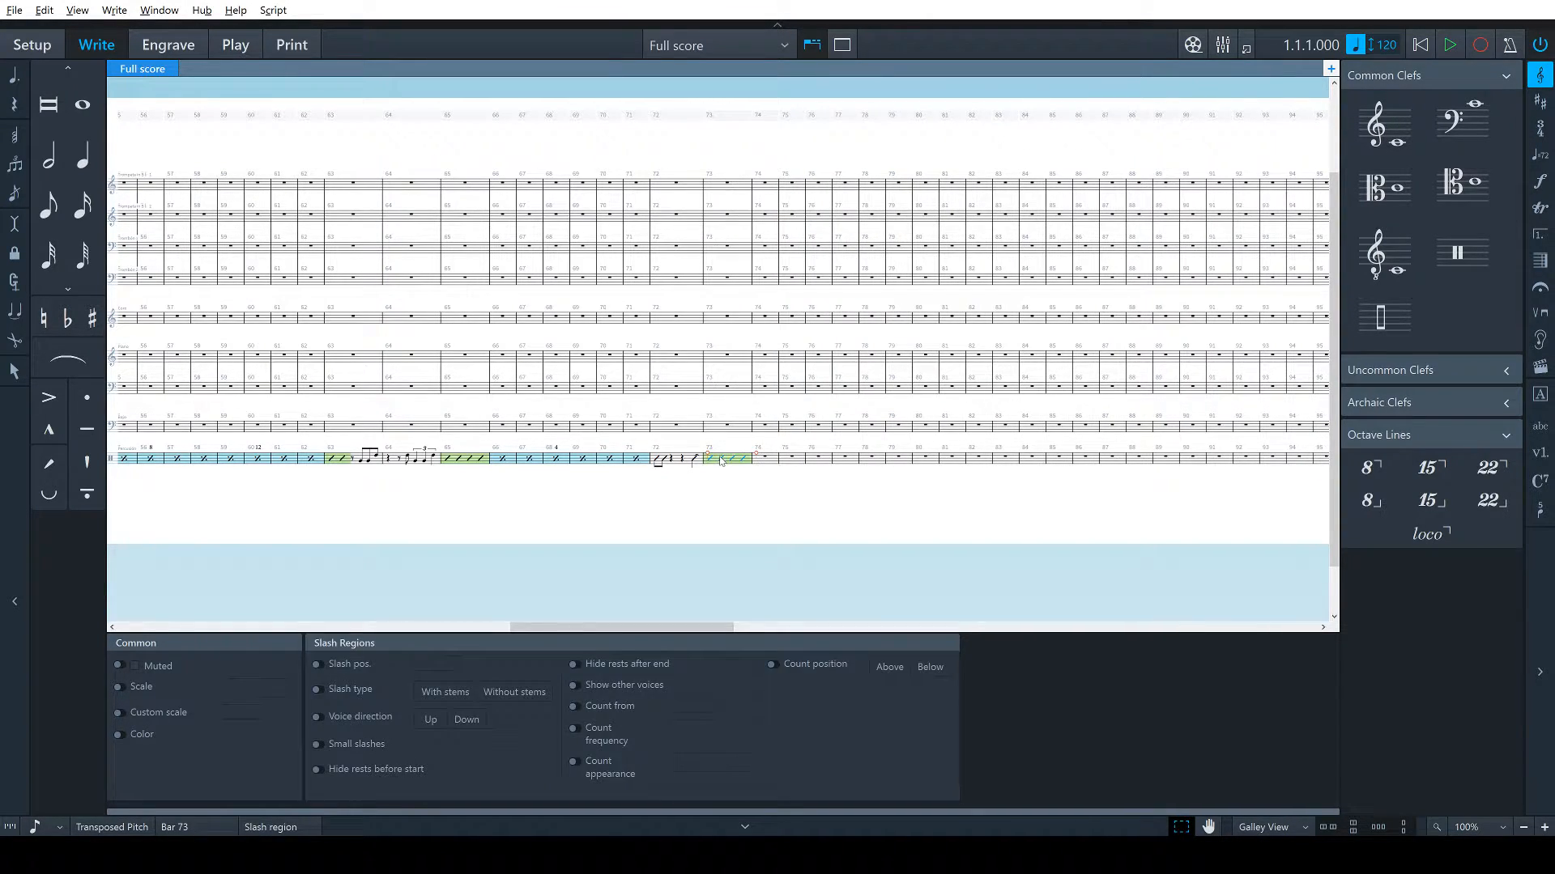
# Insert a double barline at the start of bar 73
pyautogui.click(737, 429)
pyautogui.hotkey('shift', 'b')
pyautogui.write('double')
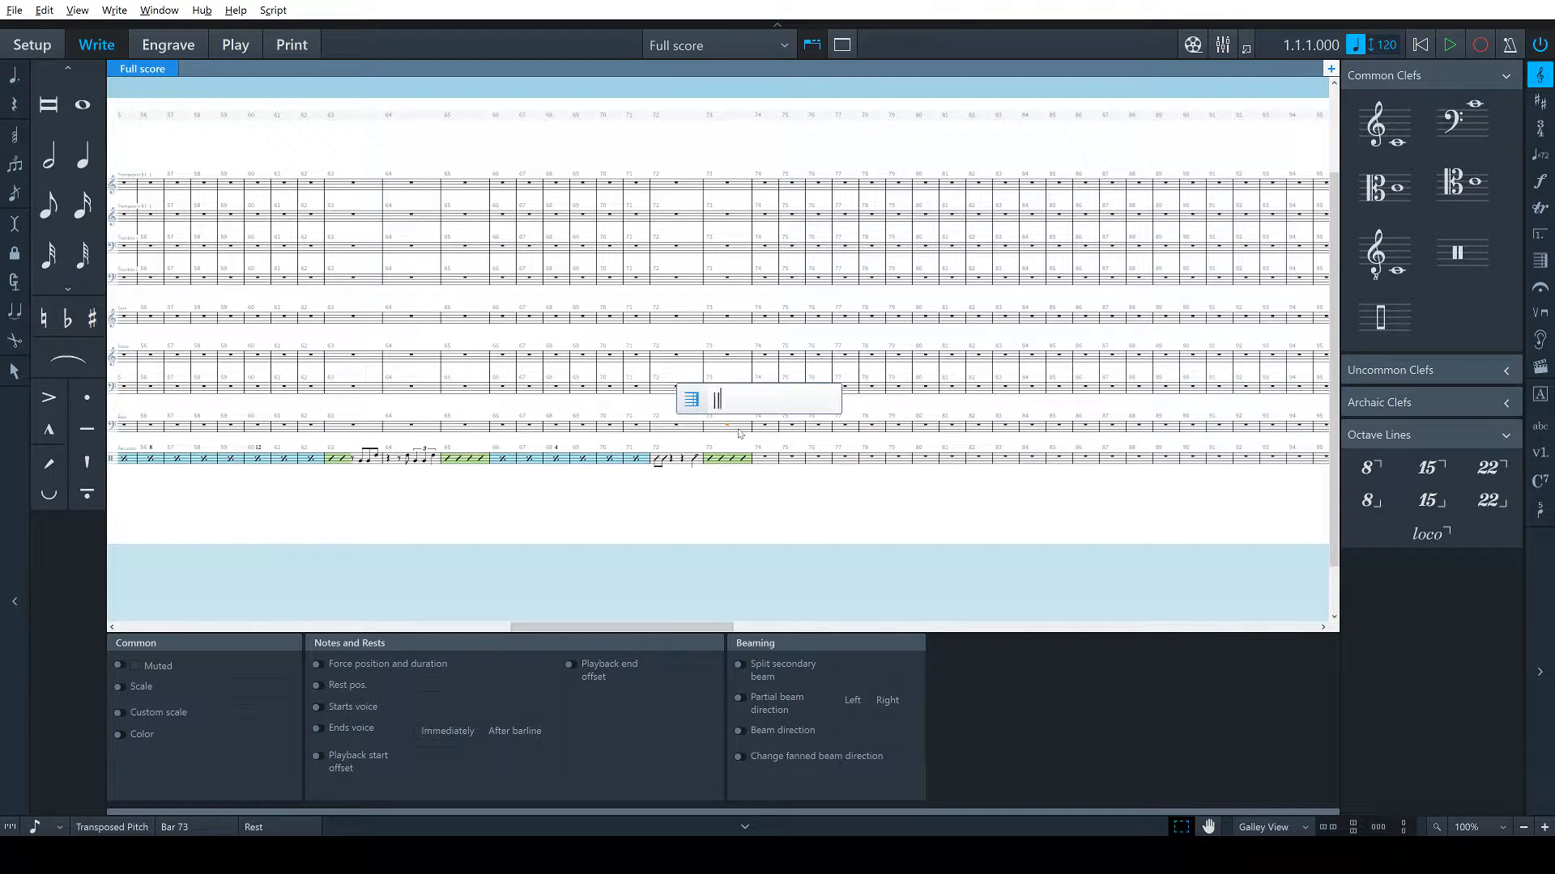
pyautogui.press('Return')
# Add the text label "Masacote" above the Percussion staff at the start of bar 73
pyautogui.click(710, 461)
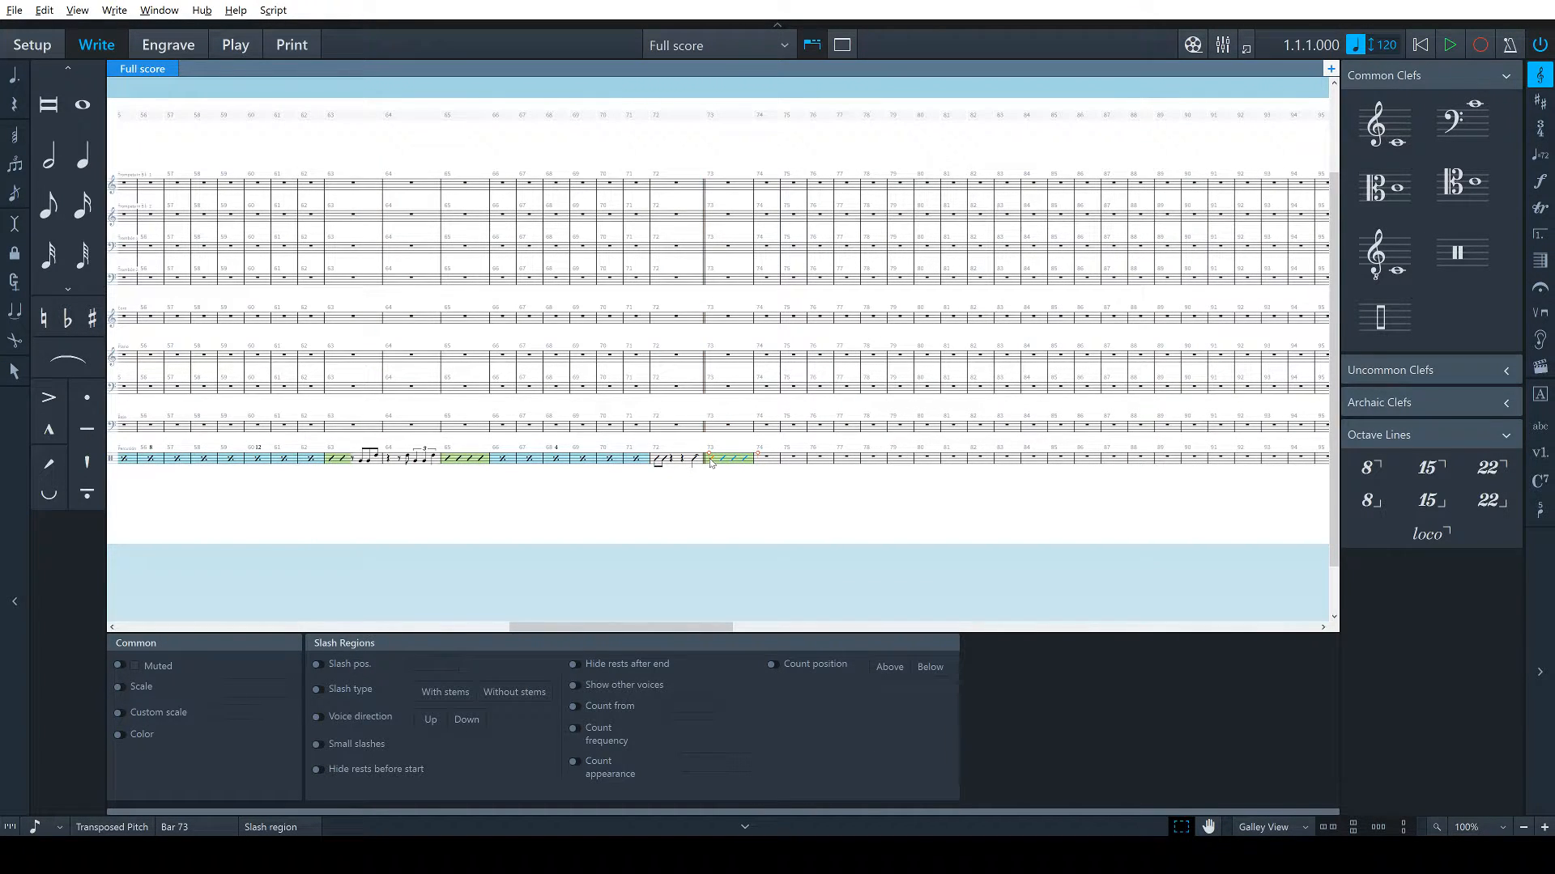
pyautogui.hotkey('shift', 'x')
pyautogui.write('Ma')
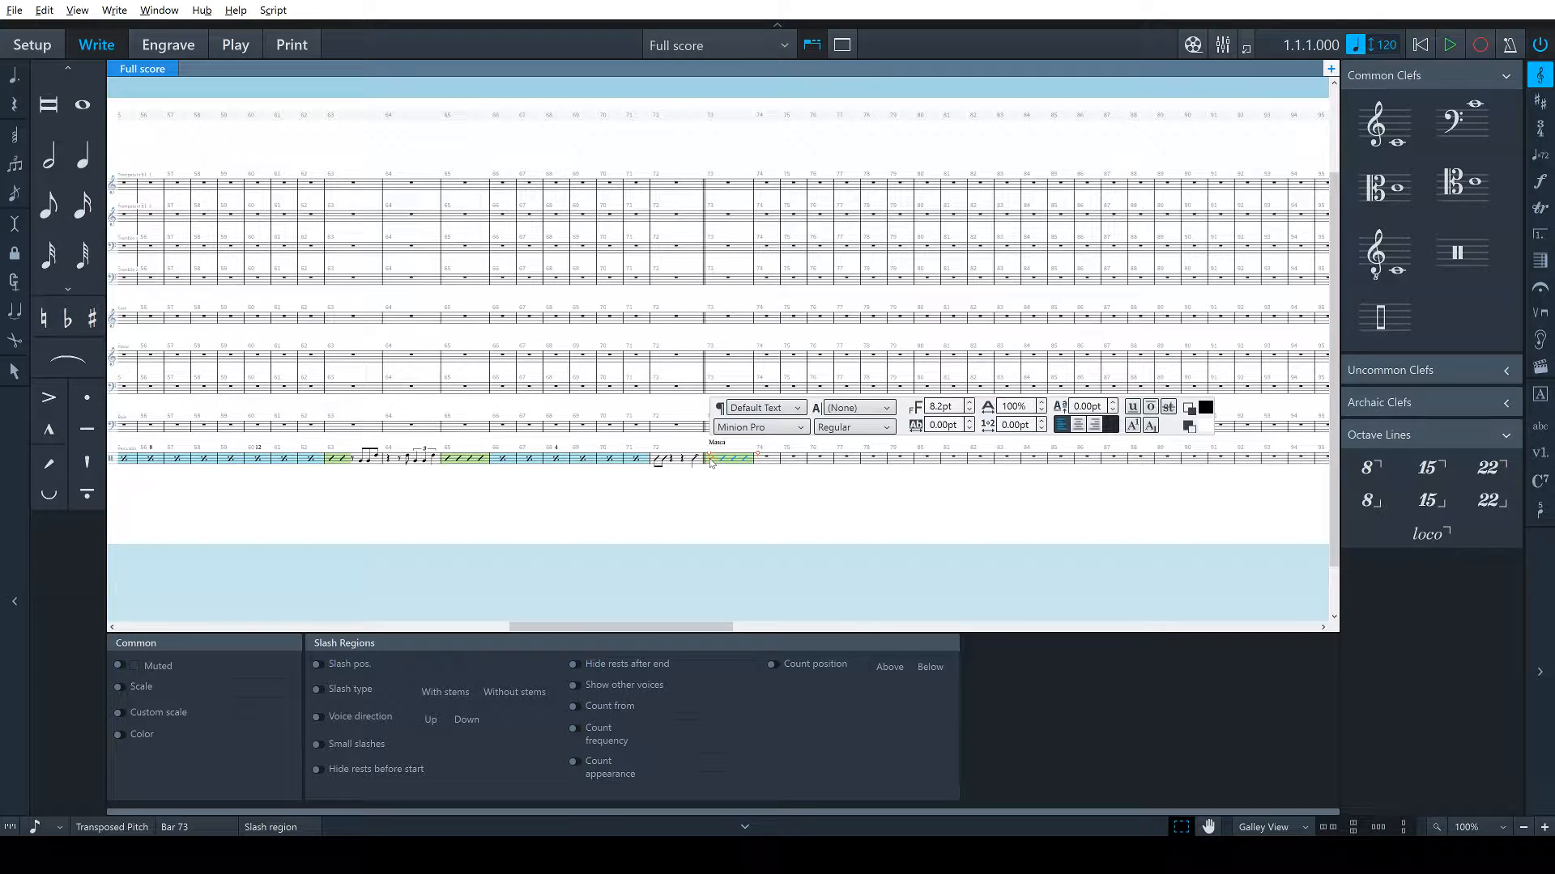
pyautogui.write('sacote')
pyautogui.press('Escape')
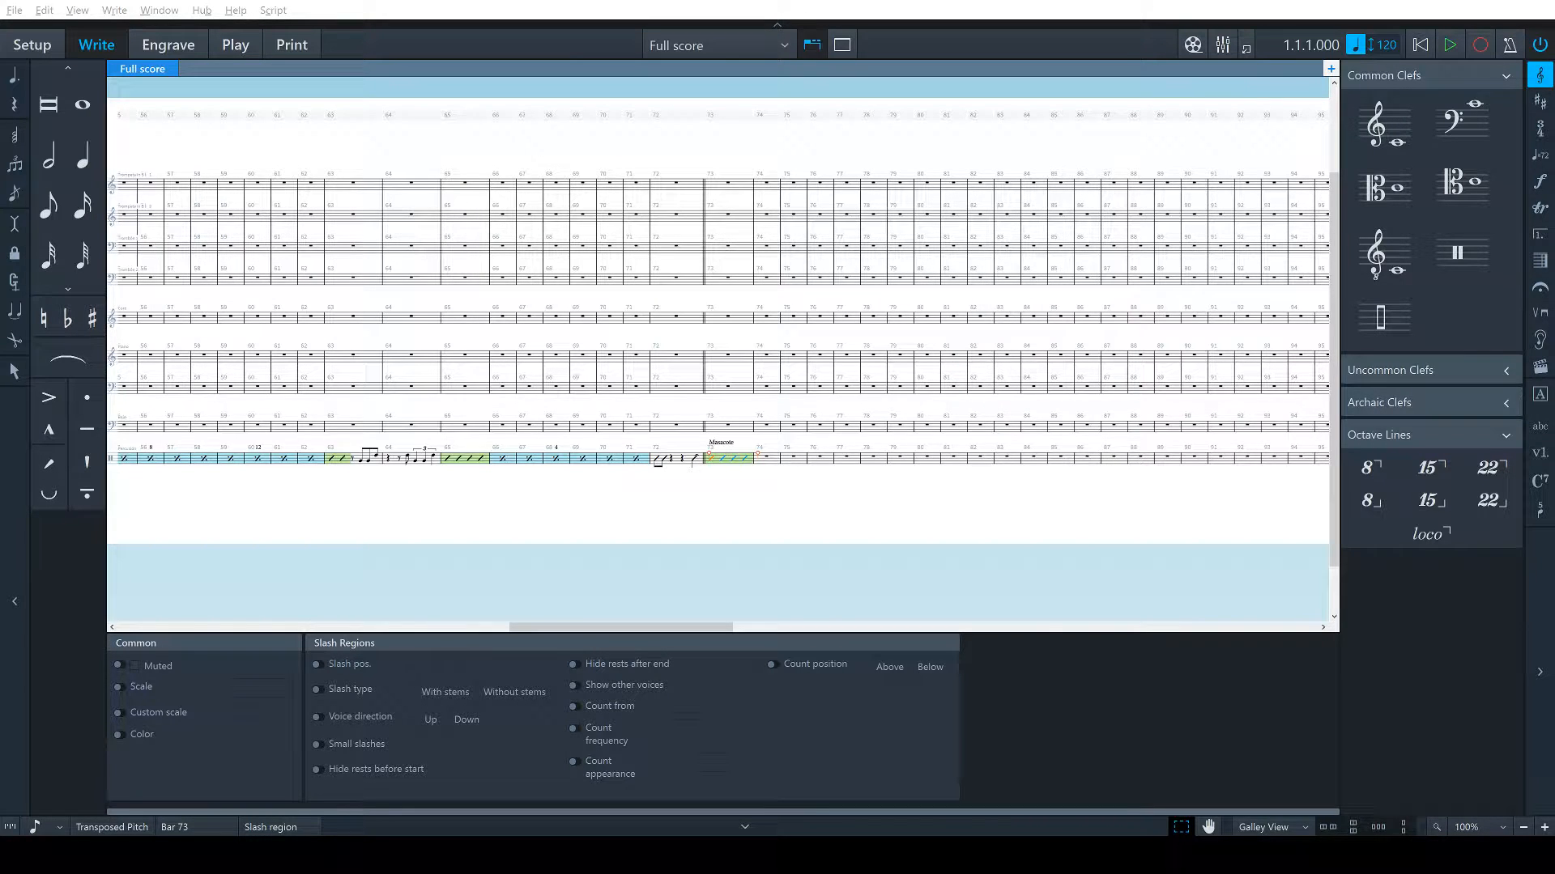
# Add a one-bar repeat region across bars 74–85 of the Percussion staff
pyautogui.click(773, 467)
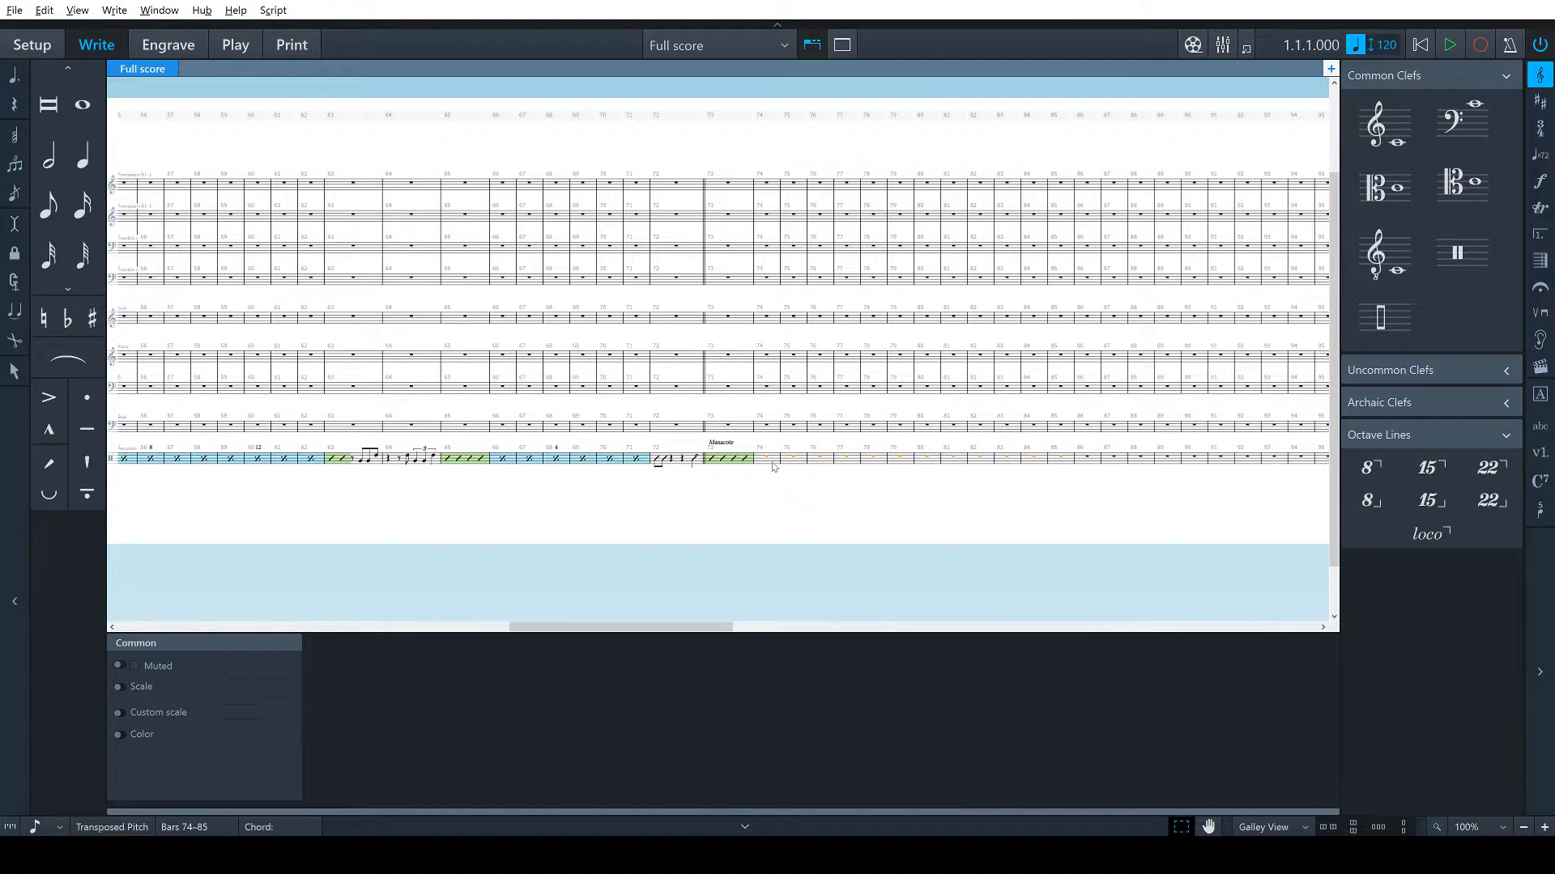
pyautogui.hotkey('shift', 'r')
pyautogui.write('%1')
pyautogui.press('Return')
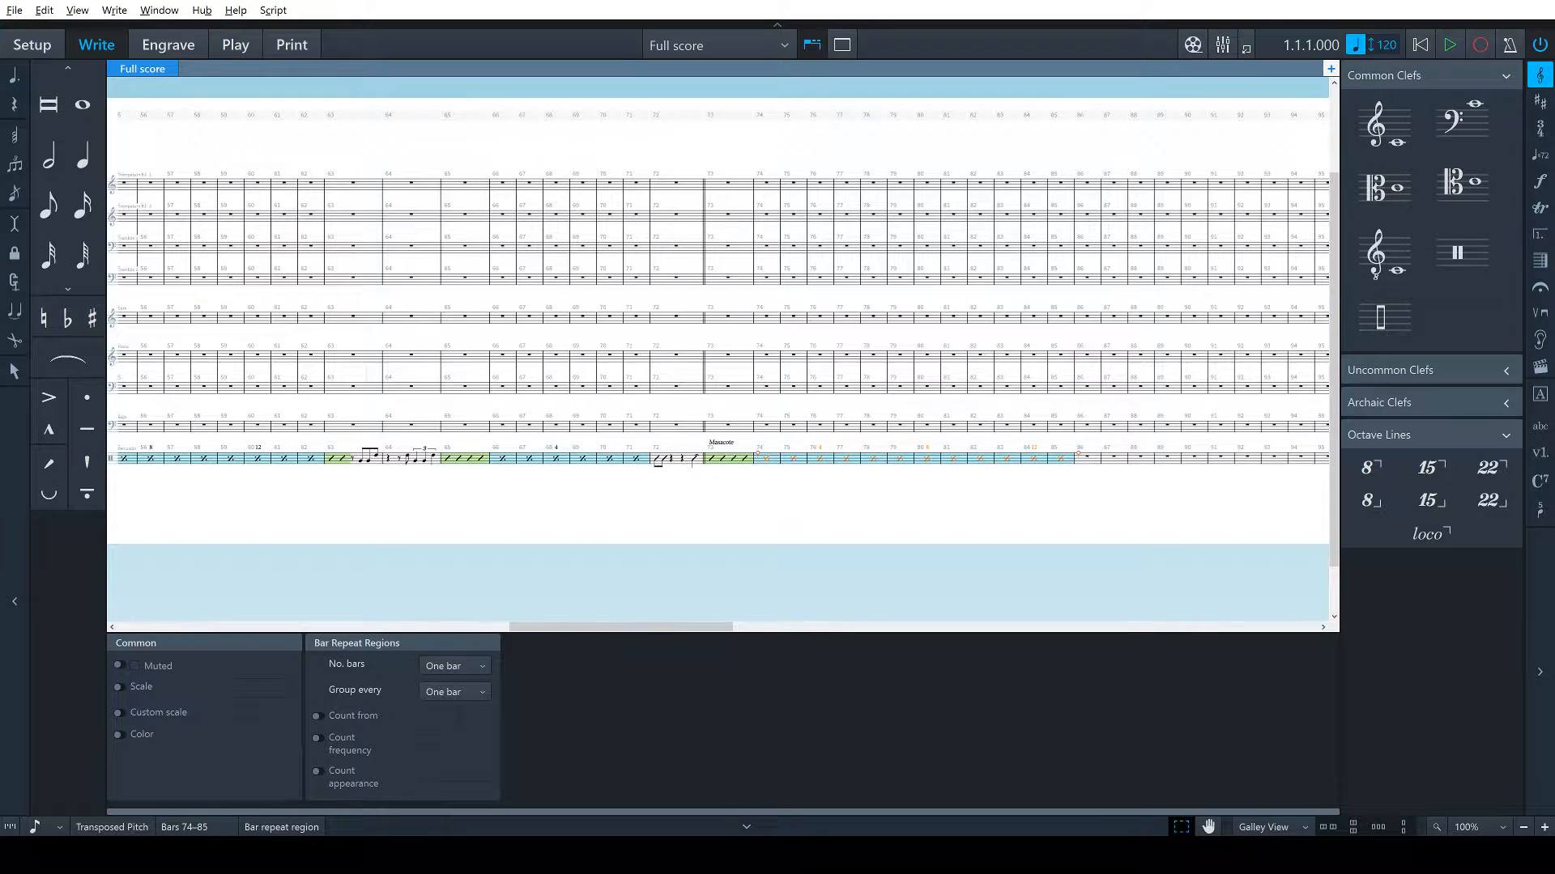
pyautogui.hotkey('alt', 'Tab')
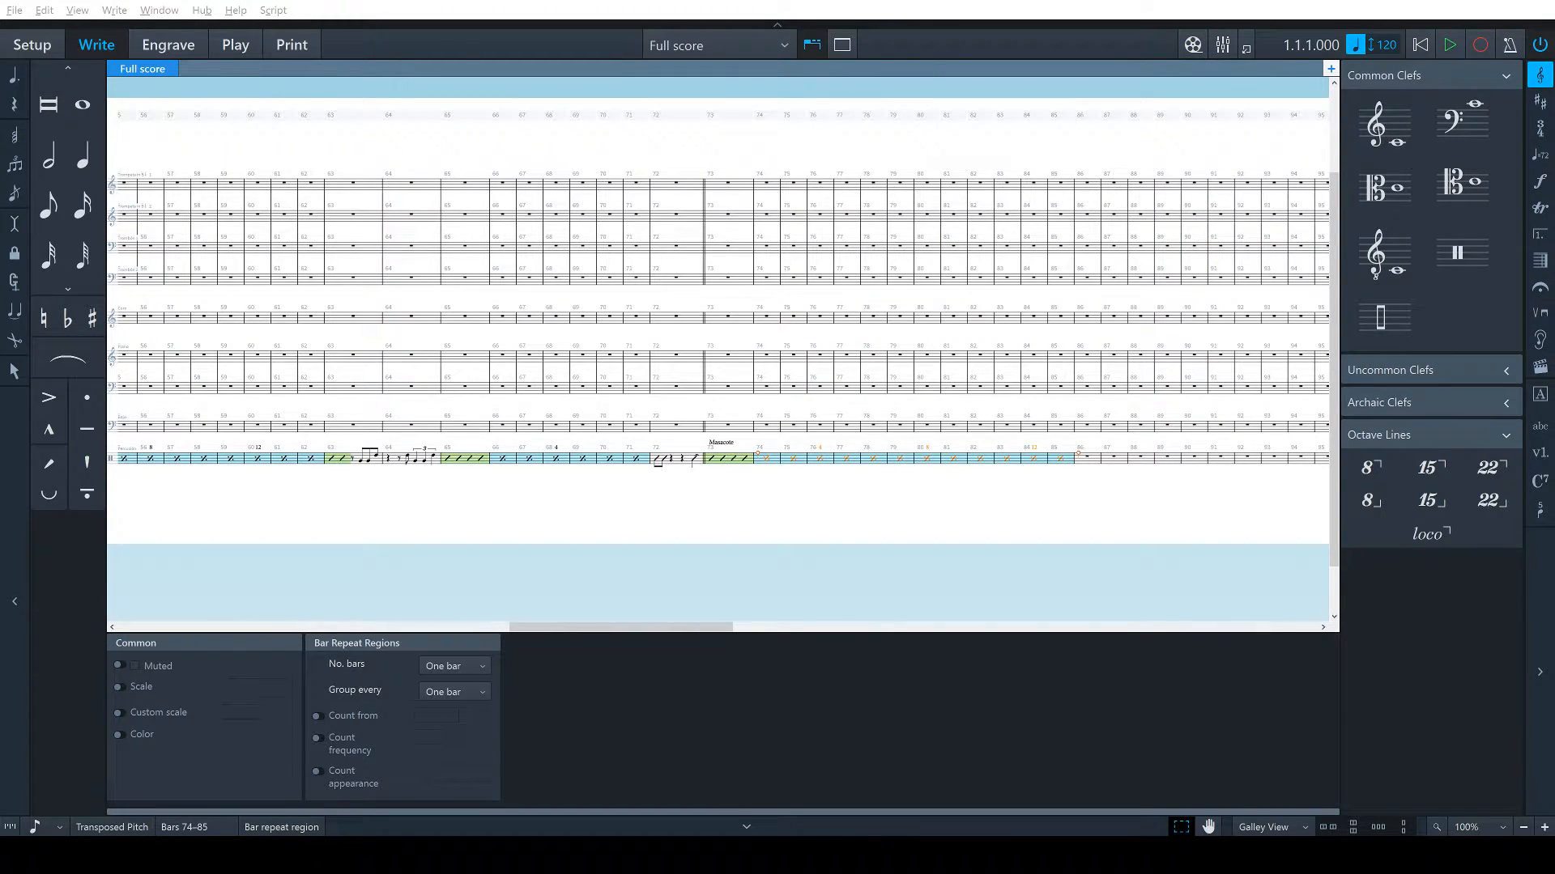
# Enter two sixteenth notes at the very end of bar 86 in the Percussion staff
pyautogui.click(1089, 460)
pyautogui.press('Return')
pyautogui.hotkey('ctrl', 'Right')
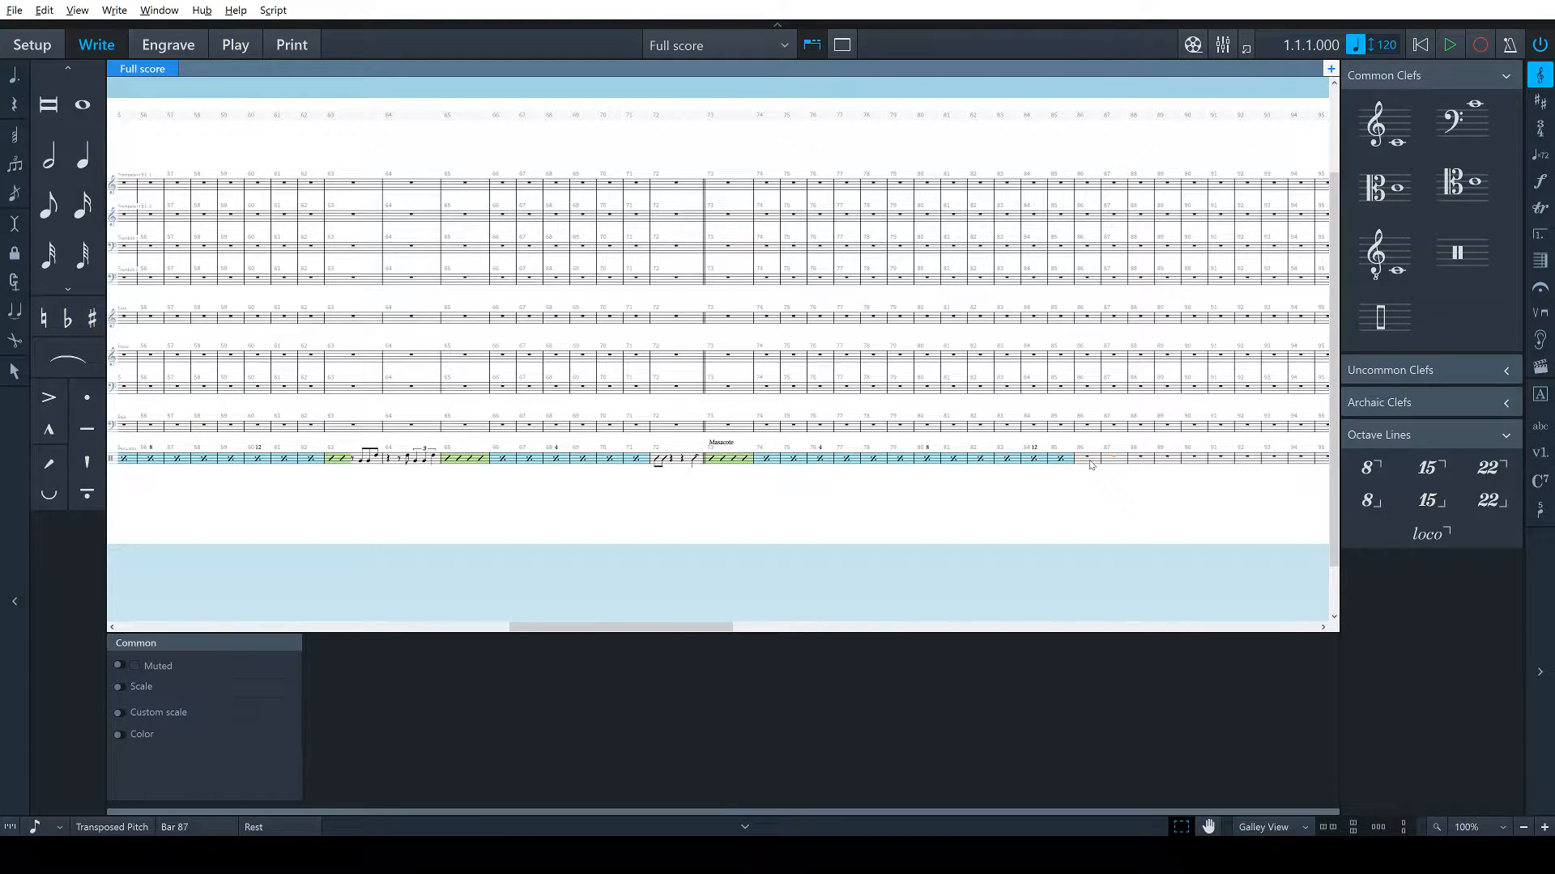
pyautogui.press('4')
pyautogui.press('Left')
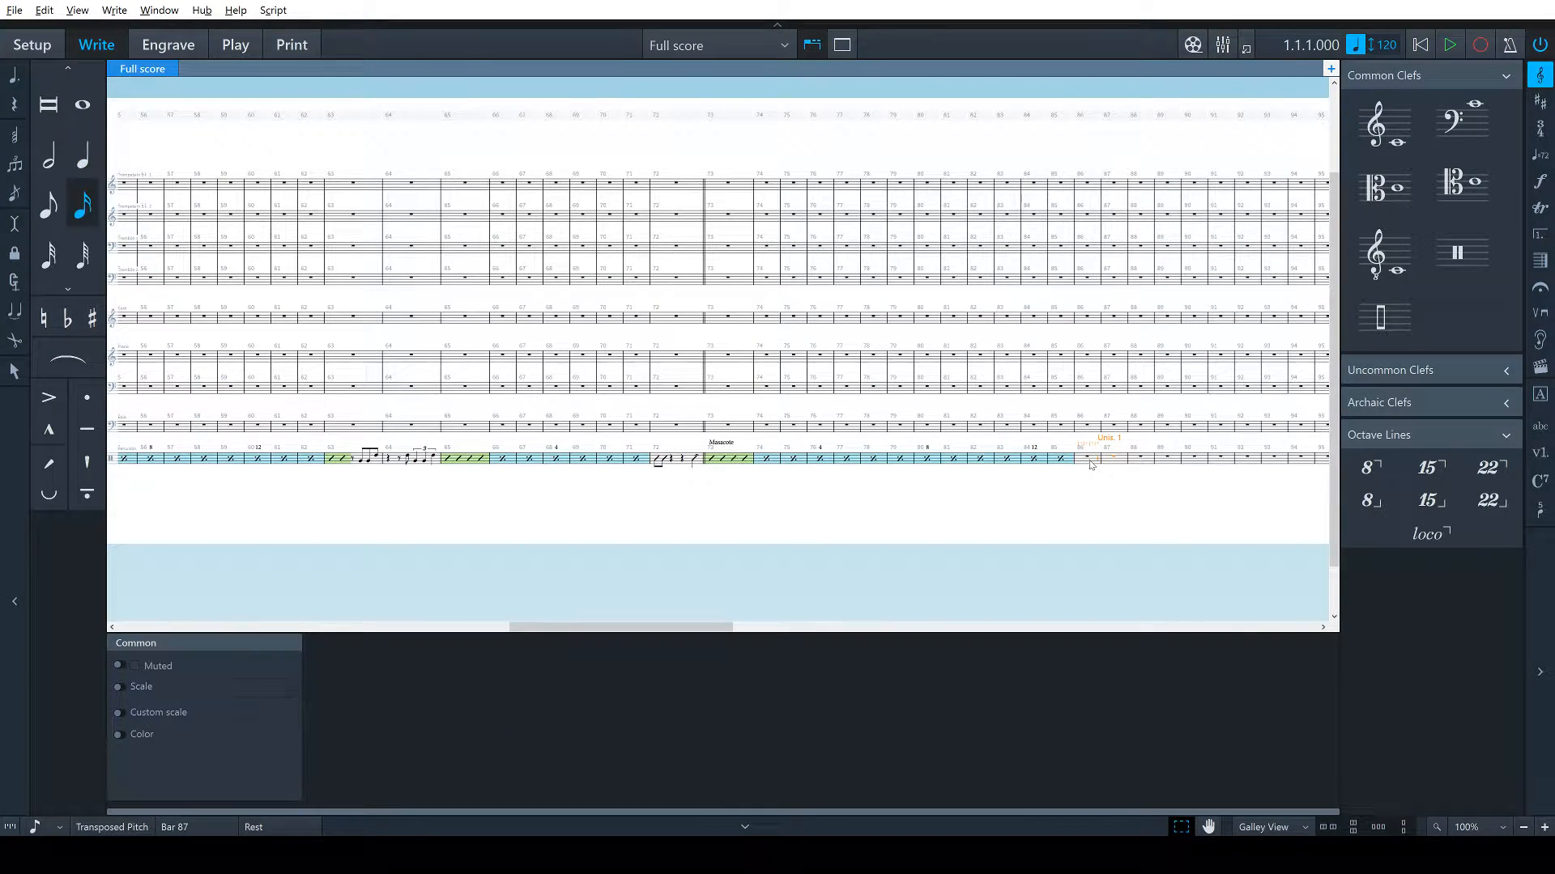
pyautogui.press('c')
pyautogui.press('c')
# Fill beats 1–3 of bar 87 on the Percussion staff with four eighth notes, two sixteenths and an eighth
pyautogui.press('5')
pyautogui.press('c')
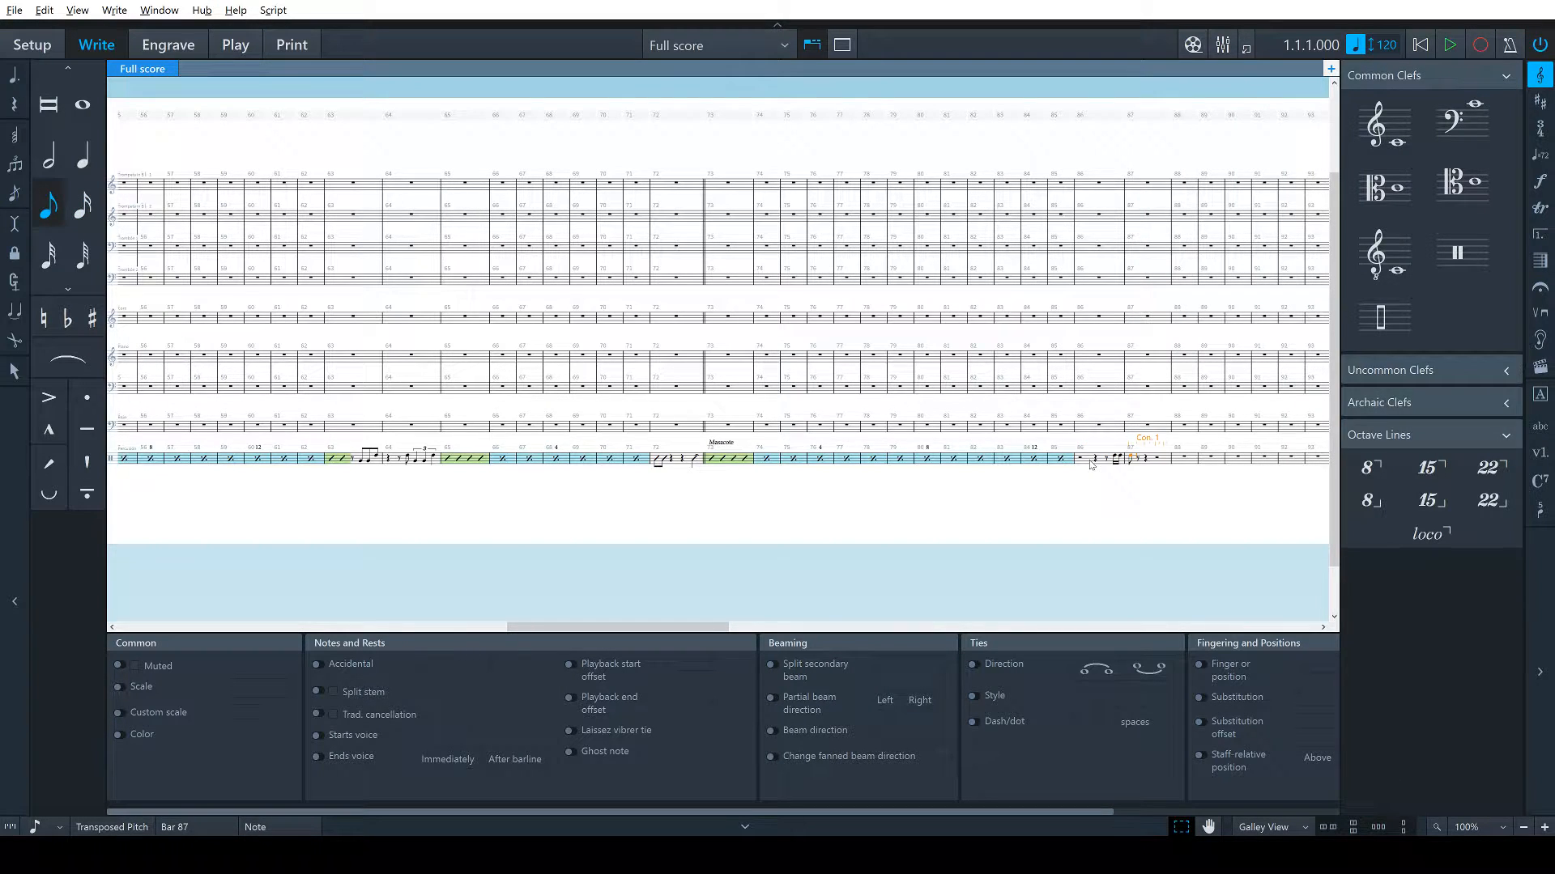
pyautogui.press('c')
pyautogui.press('c')
pyautogui.press('c')
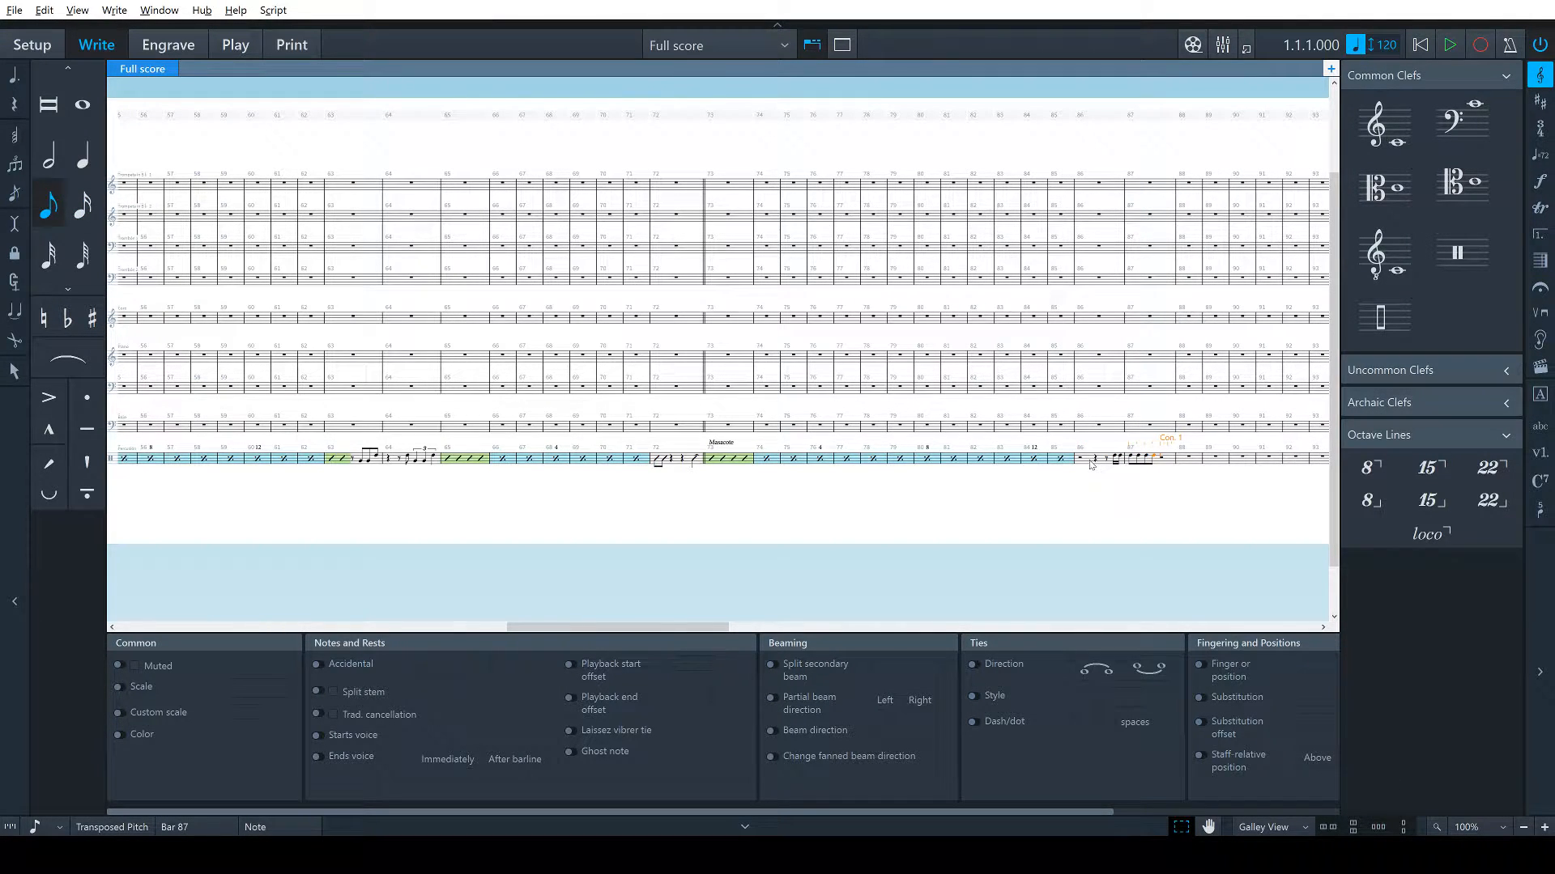
pyautogui.press('4')
pyautogui.press('c')
pyautogui.press('c')
pyautogui.press('5')
pyautogui.press('c')
pyautogui.hotkey('alt', 'Tab')
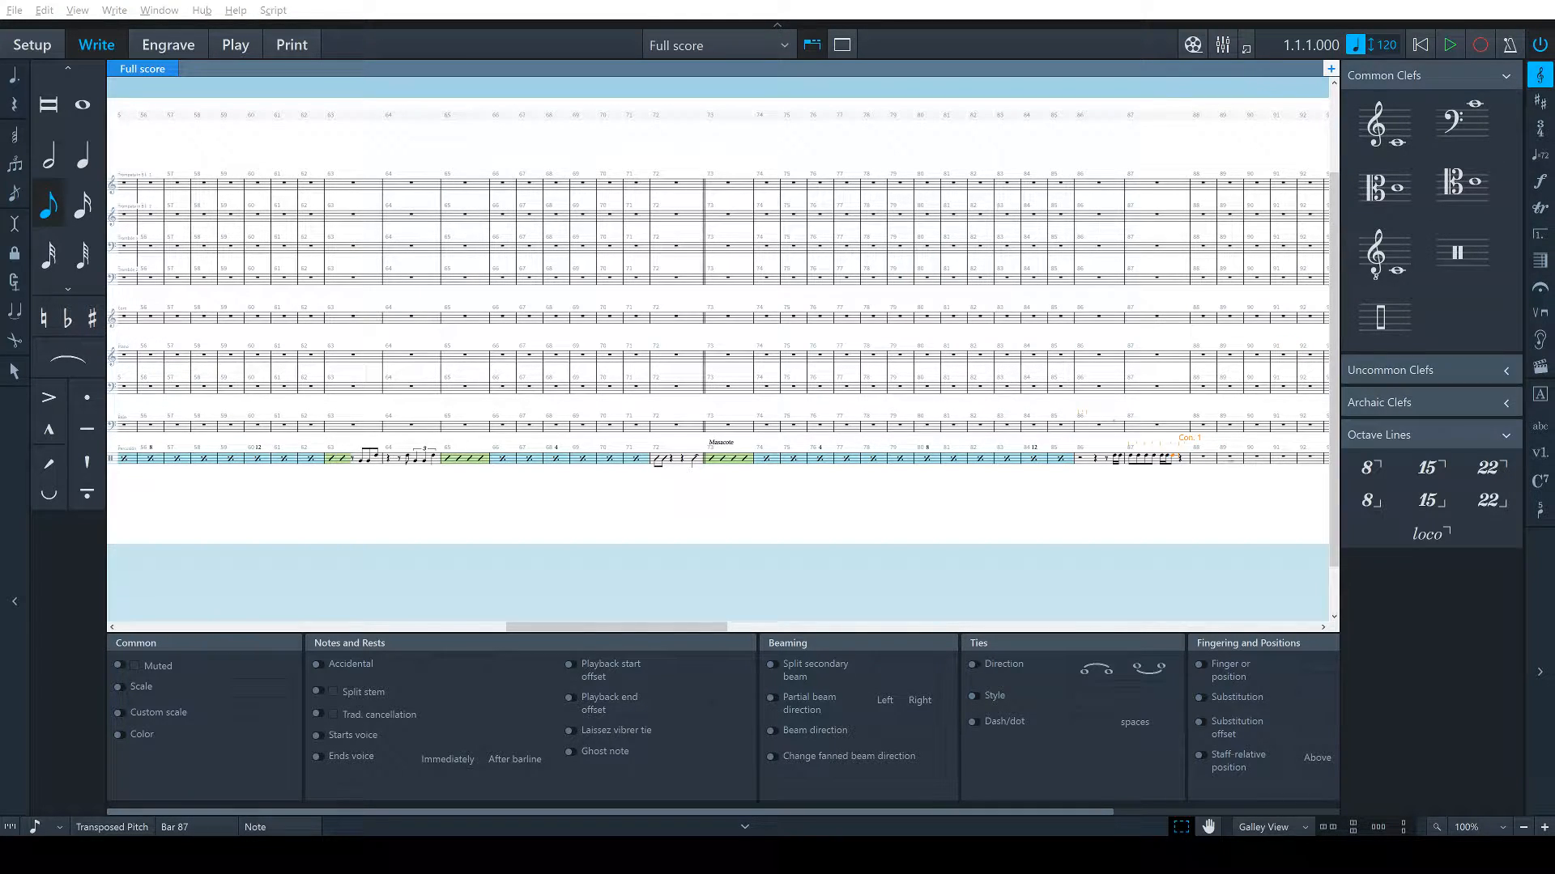
# Enter an eighth note on the offbeat of beat 4 in bar 87 of the Percussion staff
pyautogui.click(1181, 460)
pyautogui.press('Down')
pyautogui.press('5')
pyautogui.press('space')
pyautogui.press('y')
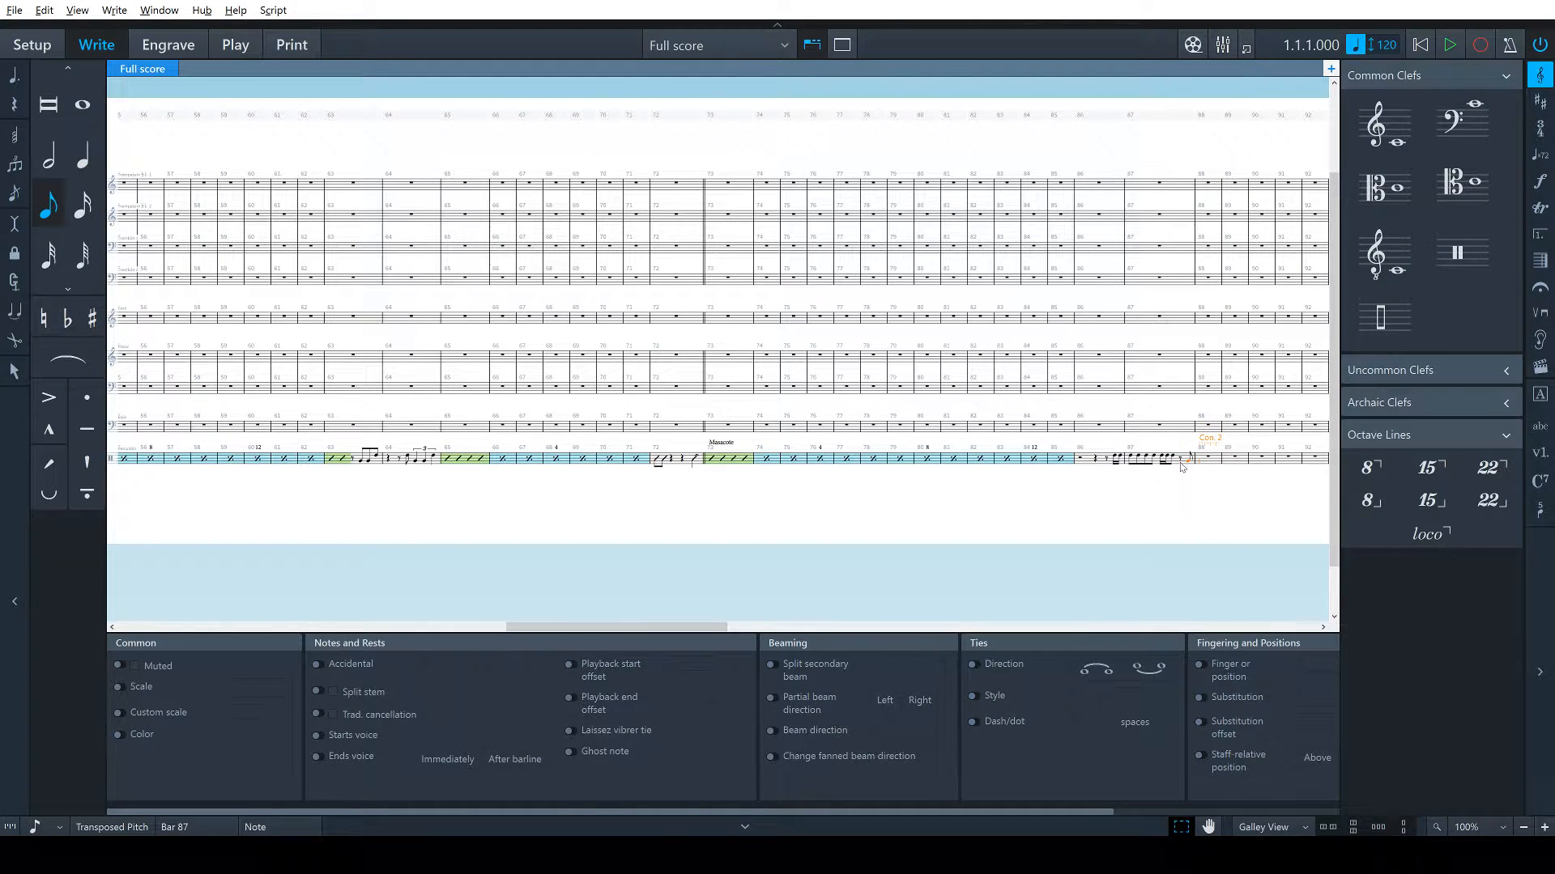
# Enter a dotted quarter note on the downbeat of bar 88 in the Percussion staff, followed by an eighth note
pyautogui.press('6')
pyautogui.press('.')
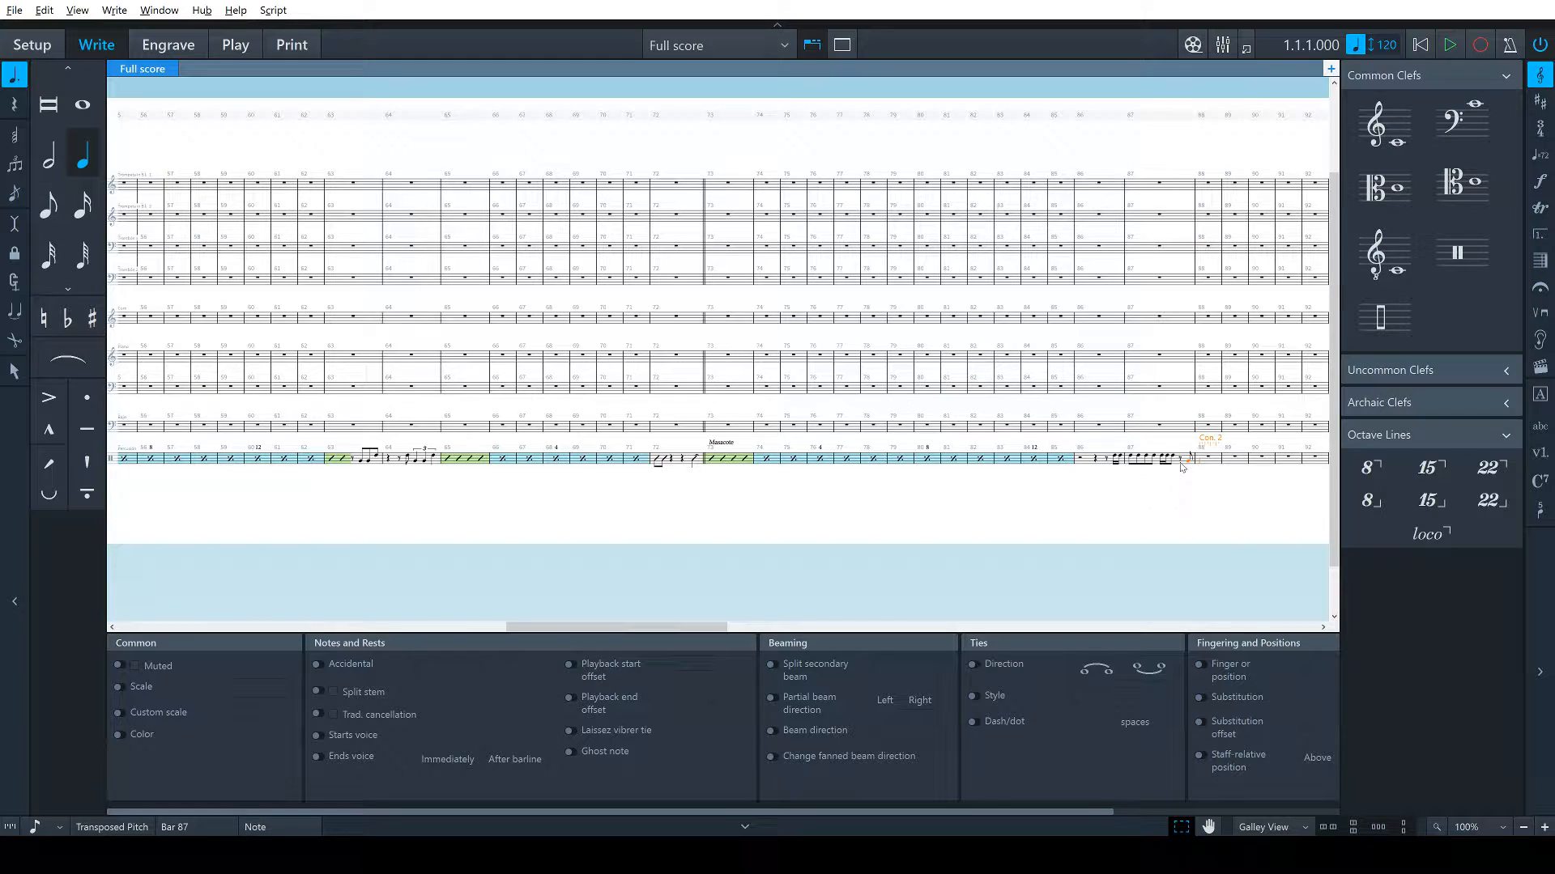
pyautogui.press('y')
pyautogui.press('5')
pyautogui.press('Up')
pyautogui.press('y')
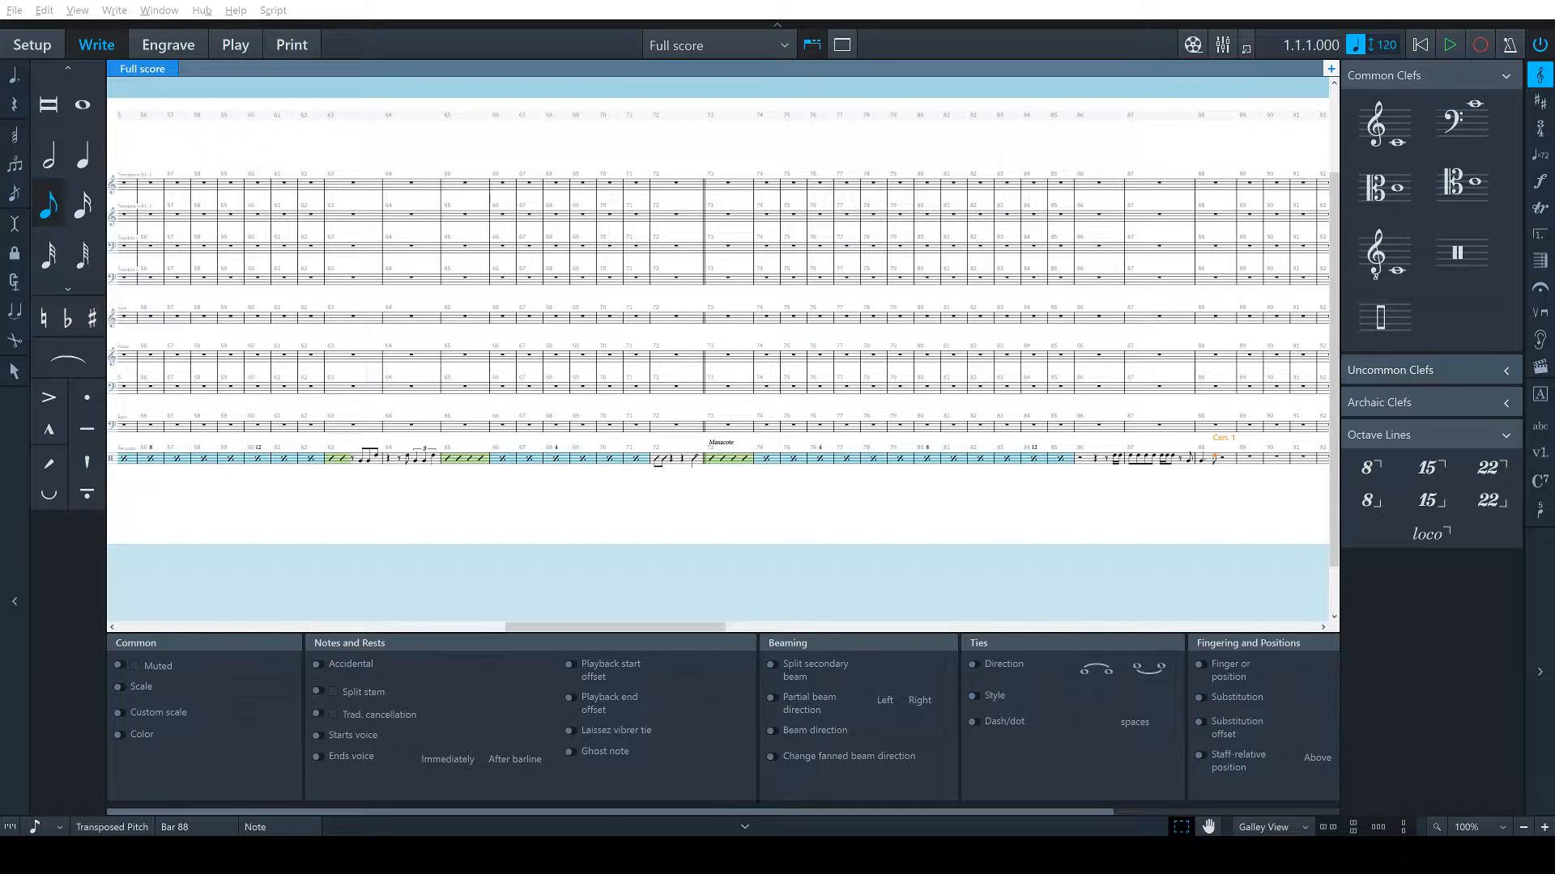
# Delete the eighth note in bar 88 and shorten the opening Percussion note to a quarter note
pyautogui.hscroll(3, 718, 340)
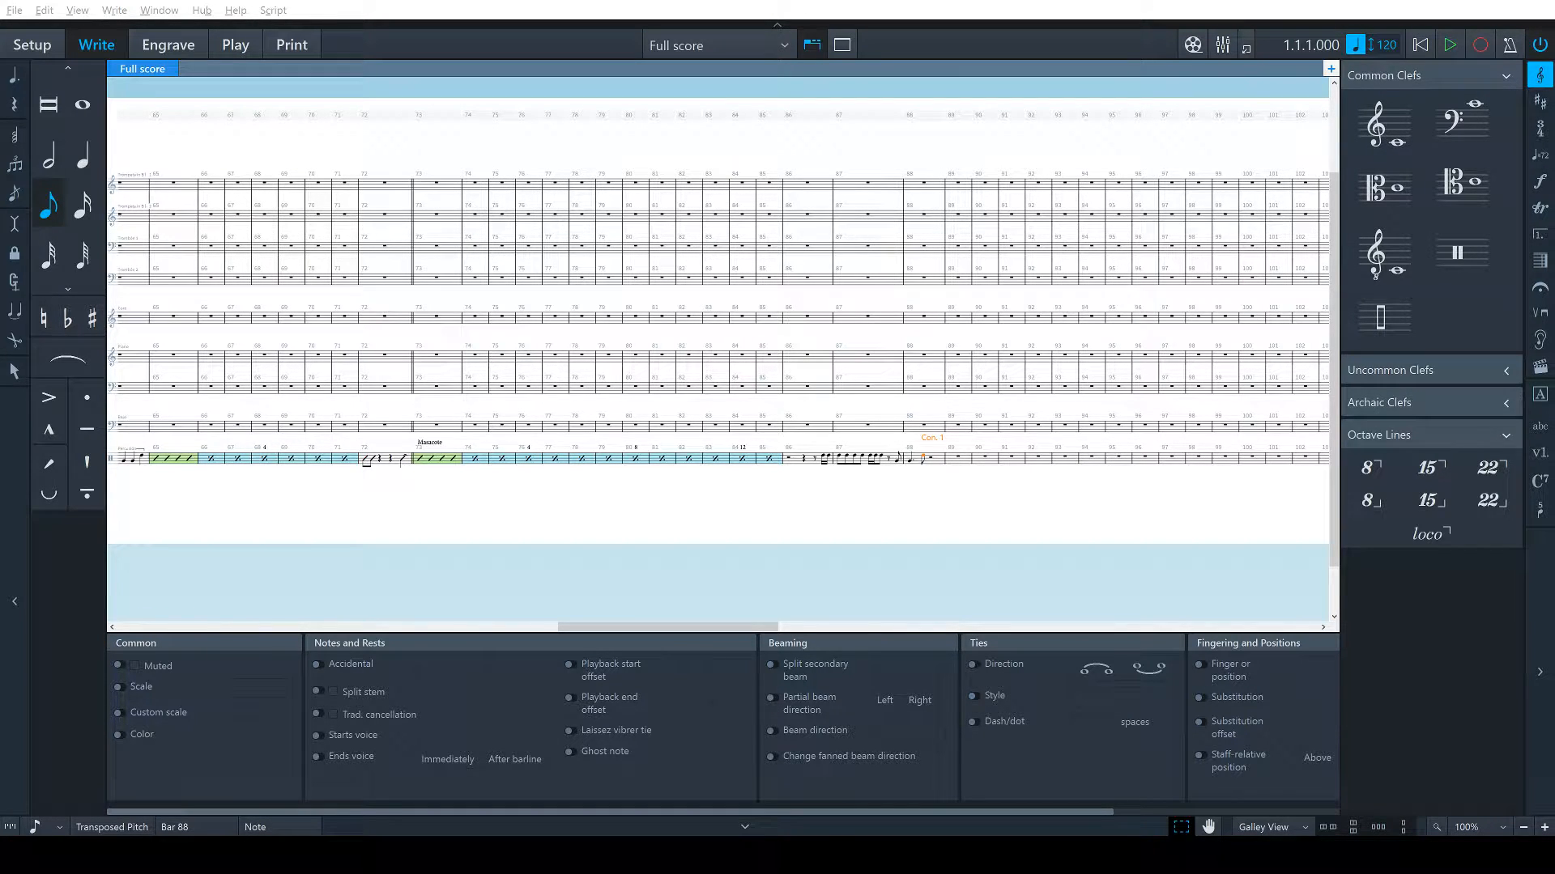
pyautogui.press('Delete')
pyautogui.click(923, 460)
pyautogui.press('Delete')
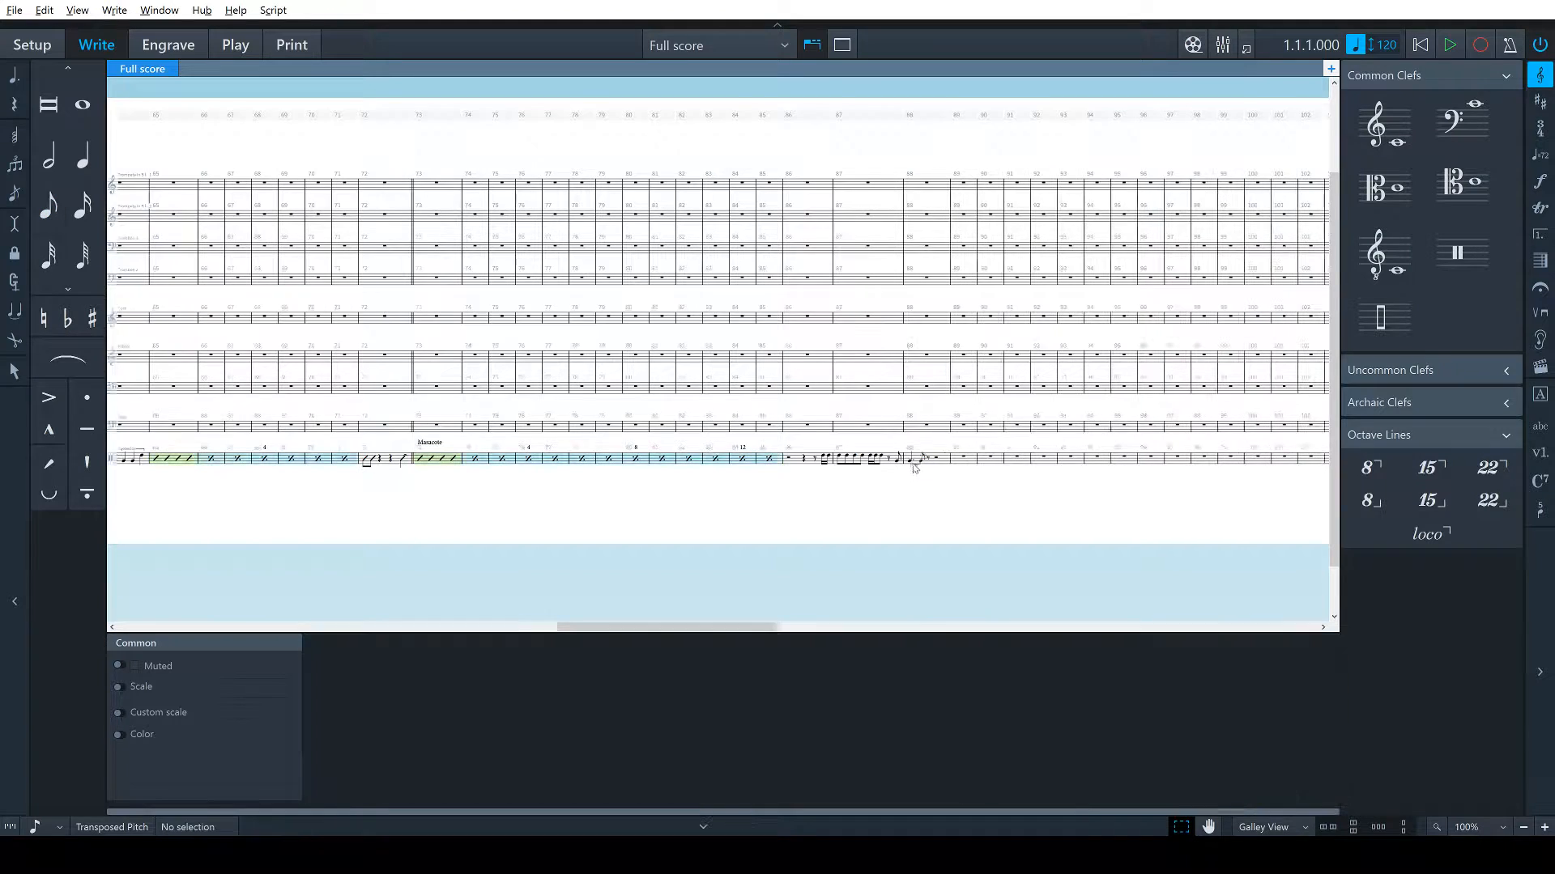
pyautogui.click(909, 463)
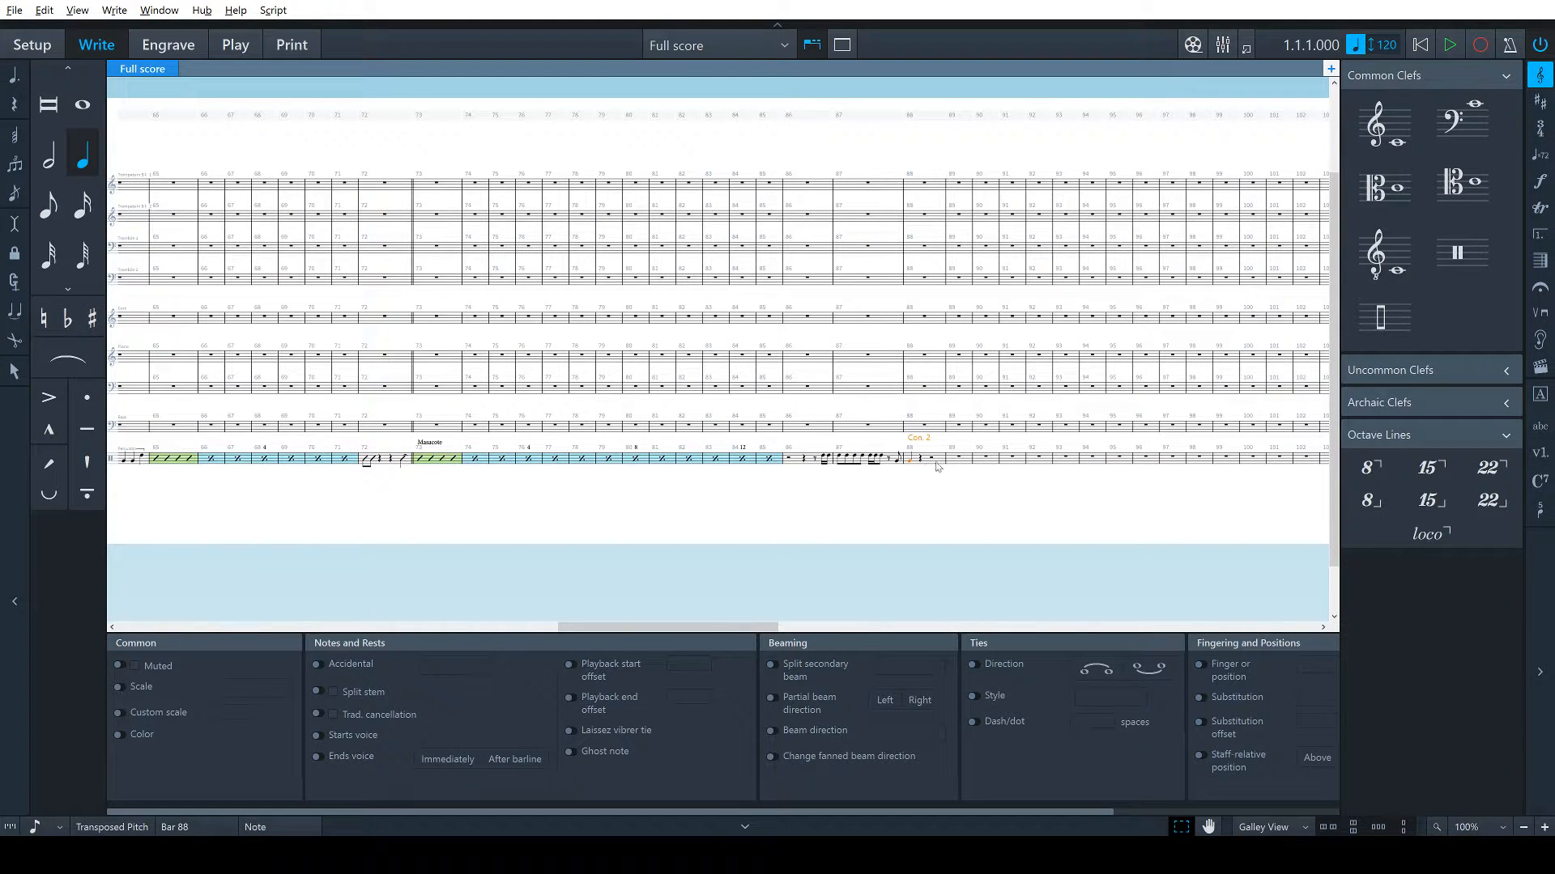
# Insert a double barline at the start of bar 89
pyautogui.click(961, 464)
pyautogui.hotkey('shift', 'b')
pyautogui.write('||')
pyautogui.press('Return')
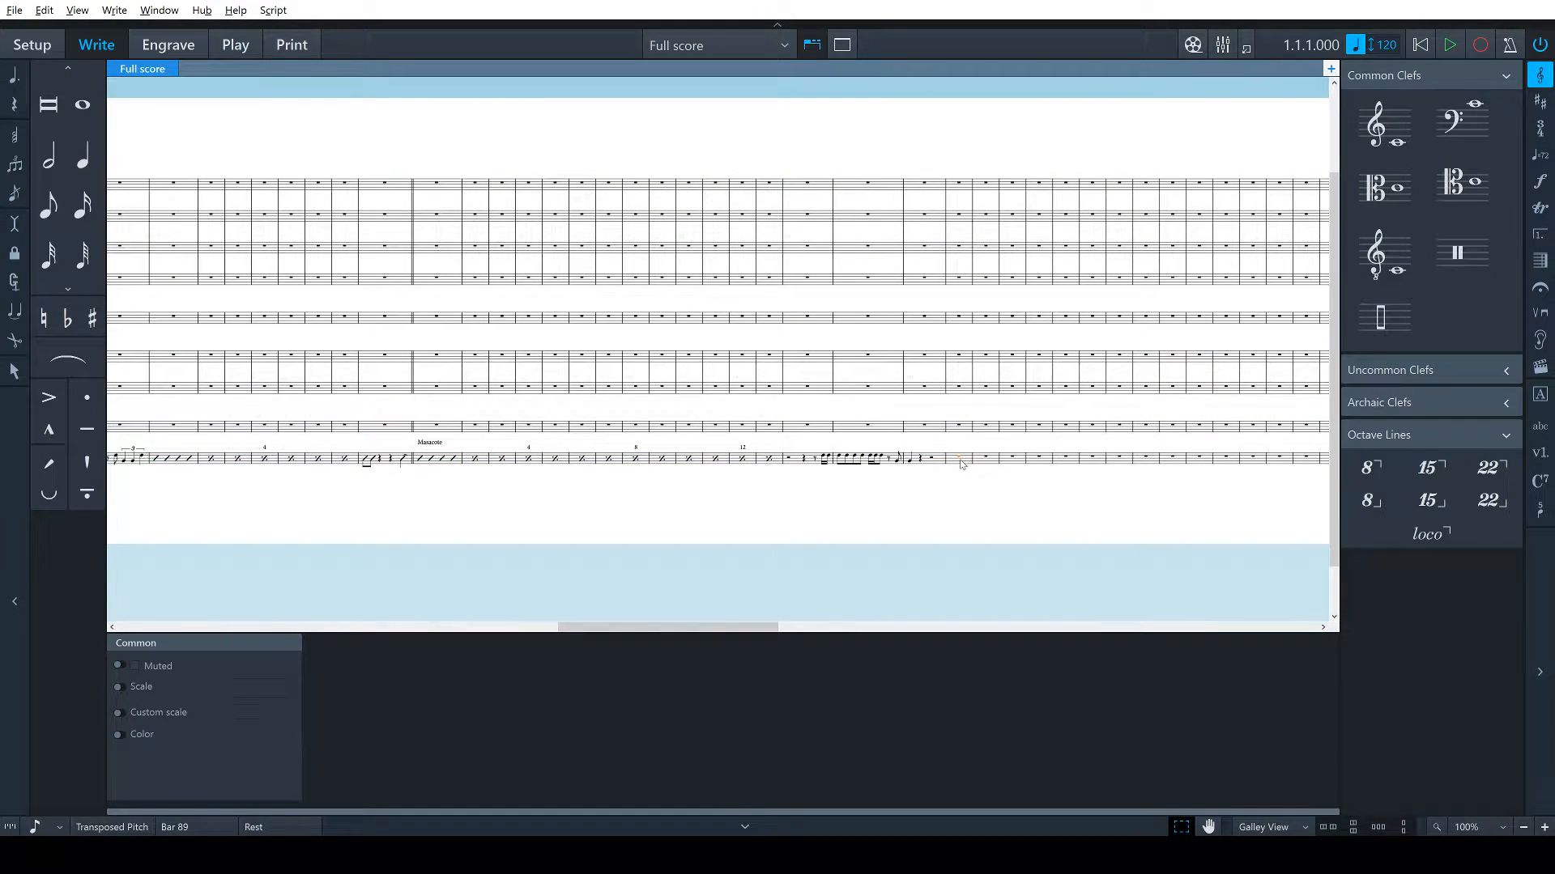
pyautogui.click(915, 526)
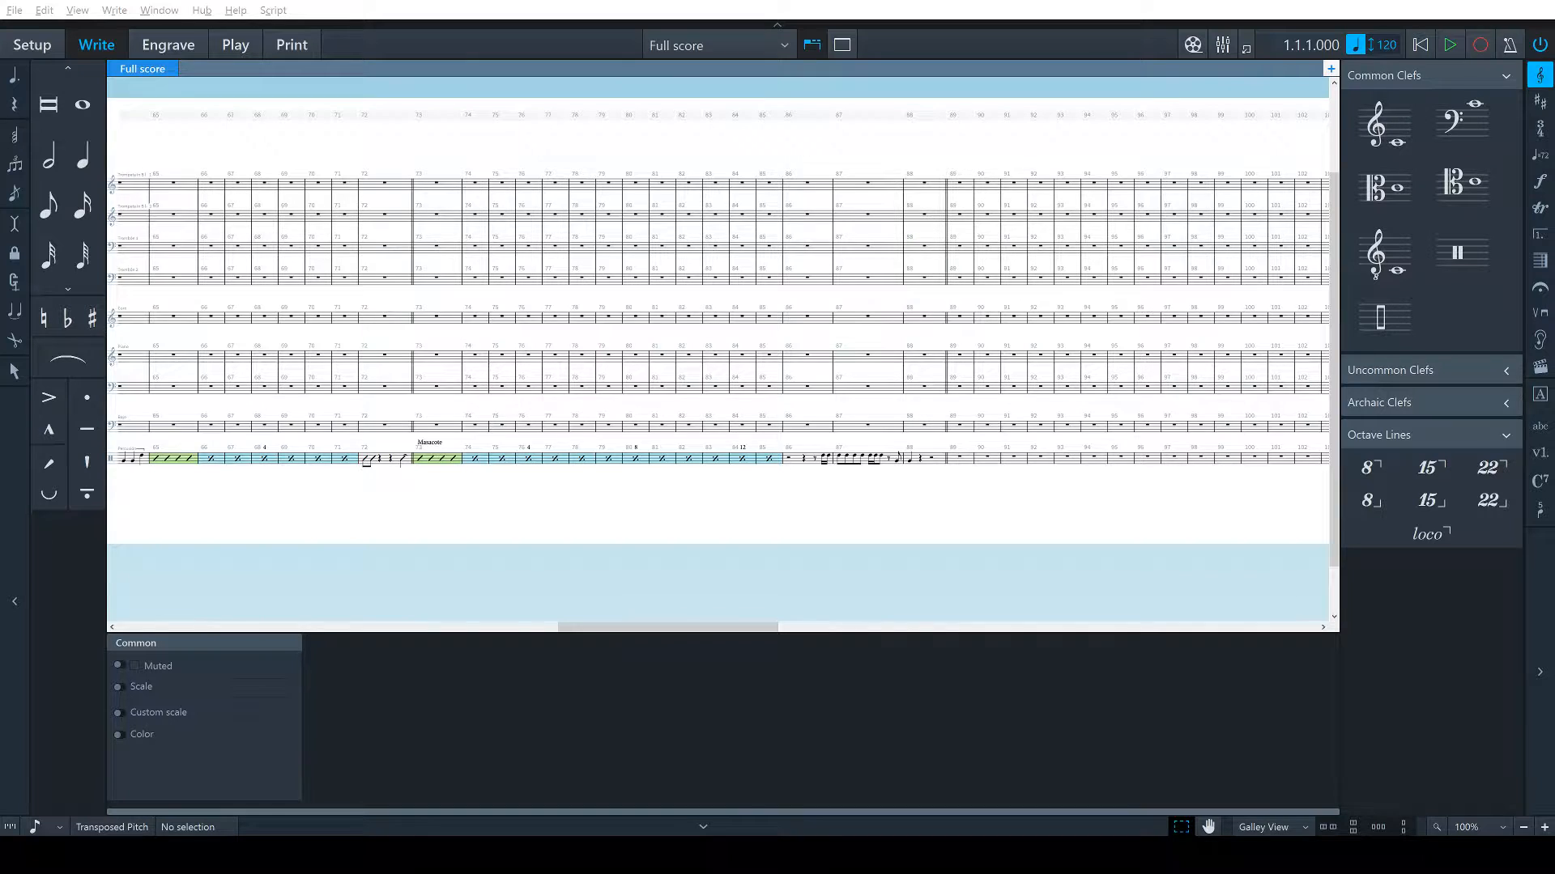
# Enter an eighth note on the offbeat of beat 1 in bar 89 of the Percussion staff
pyautogui.click(955, 459)
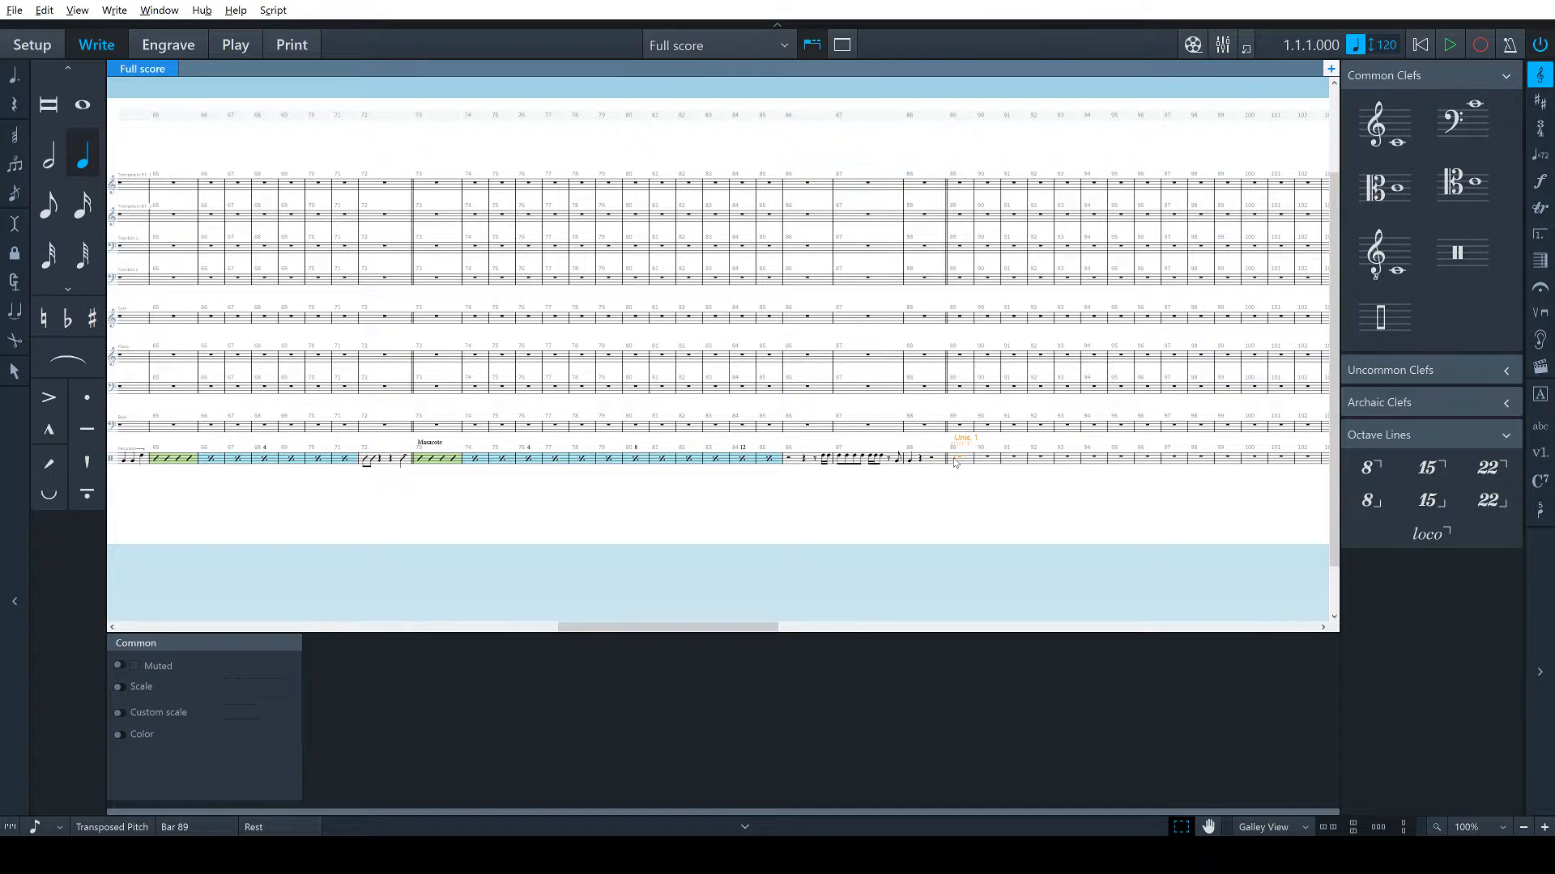
pyautogui.press('5')
pyautogui.press('space')
pyautogui.press('a')
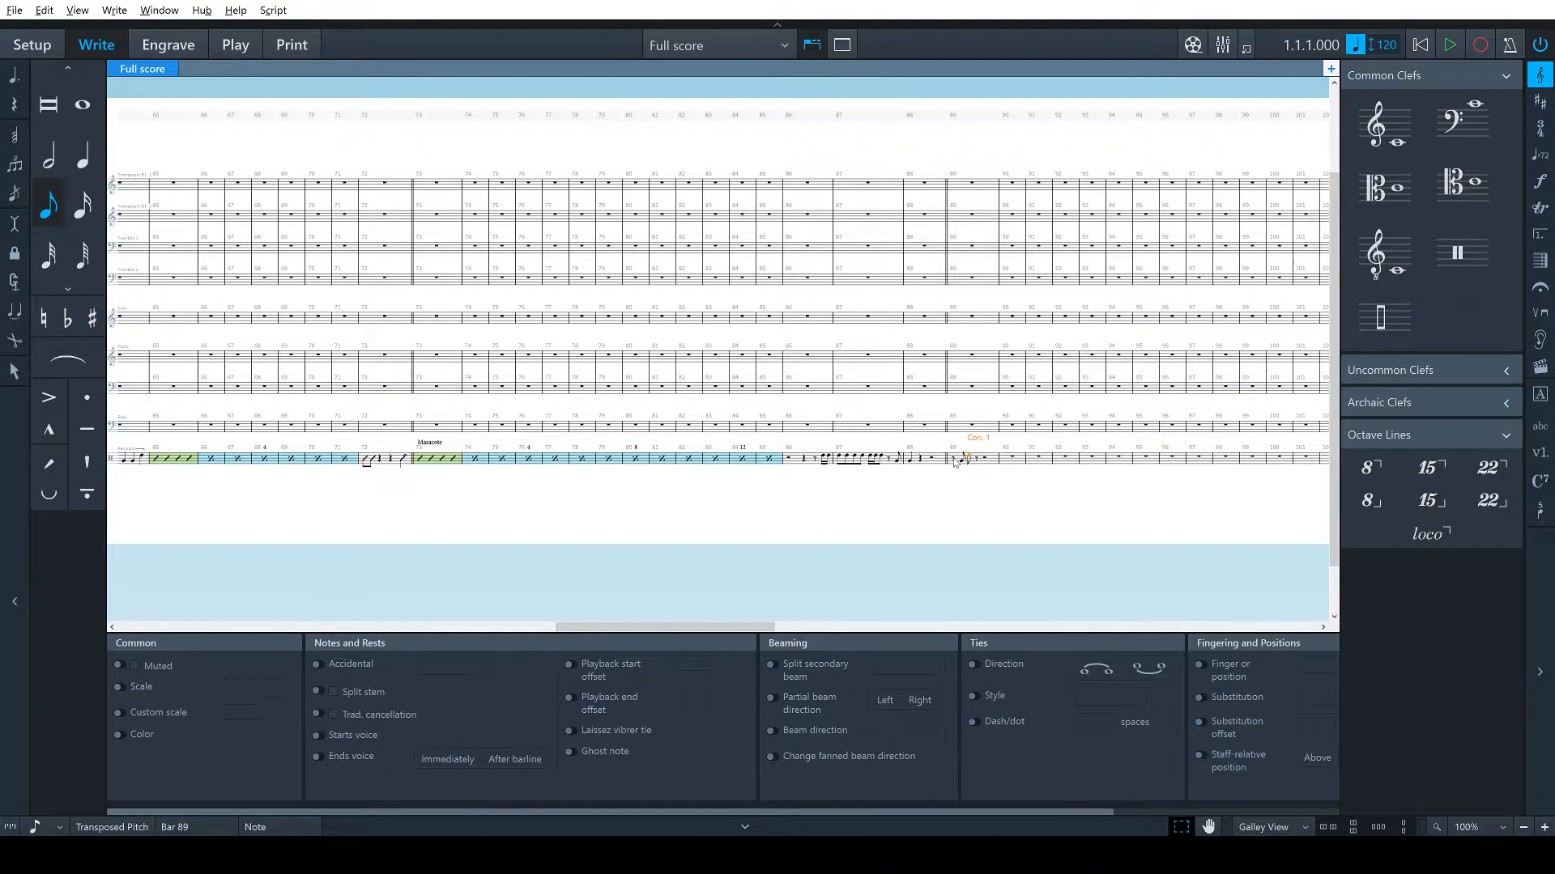
# Enter a quarter note directly after the offbeat eighth note in bar 89 of the Percussion staff
pyautogui.press('6')
pyautogui.press('e')
pyautogui.hotkey('alt', 'Tab')
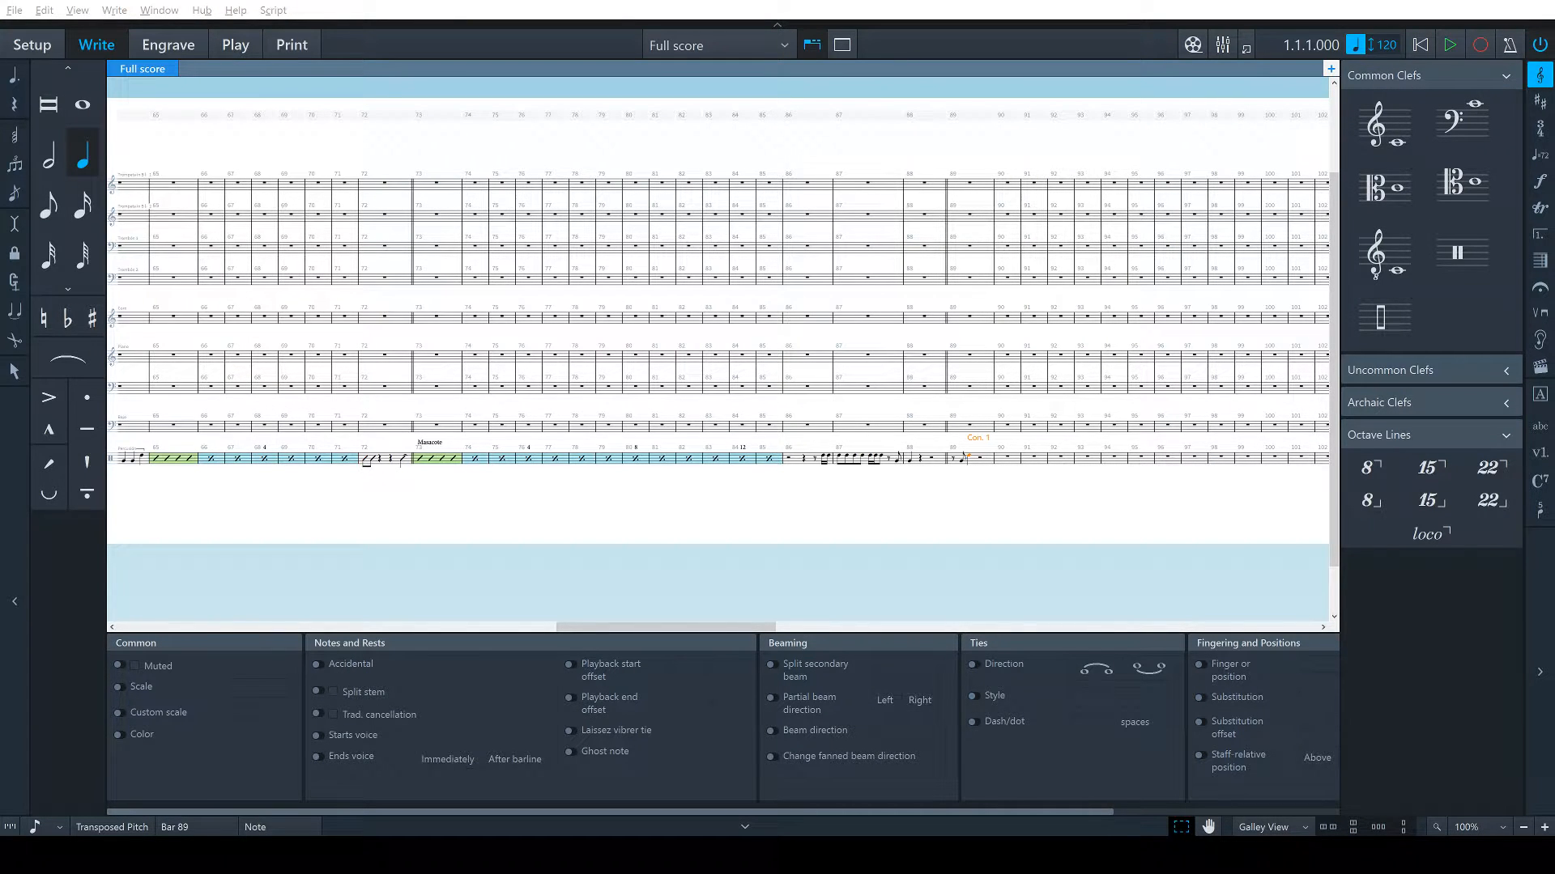
# Enter a pair of sixteenth notes at the end of bar 89 and a quarter note on the downbeat of bar 90
pyautogui.click(981, 463)
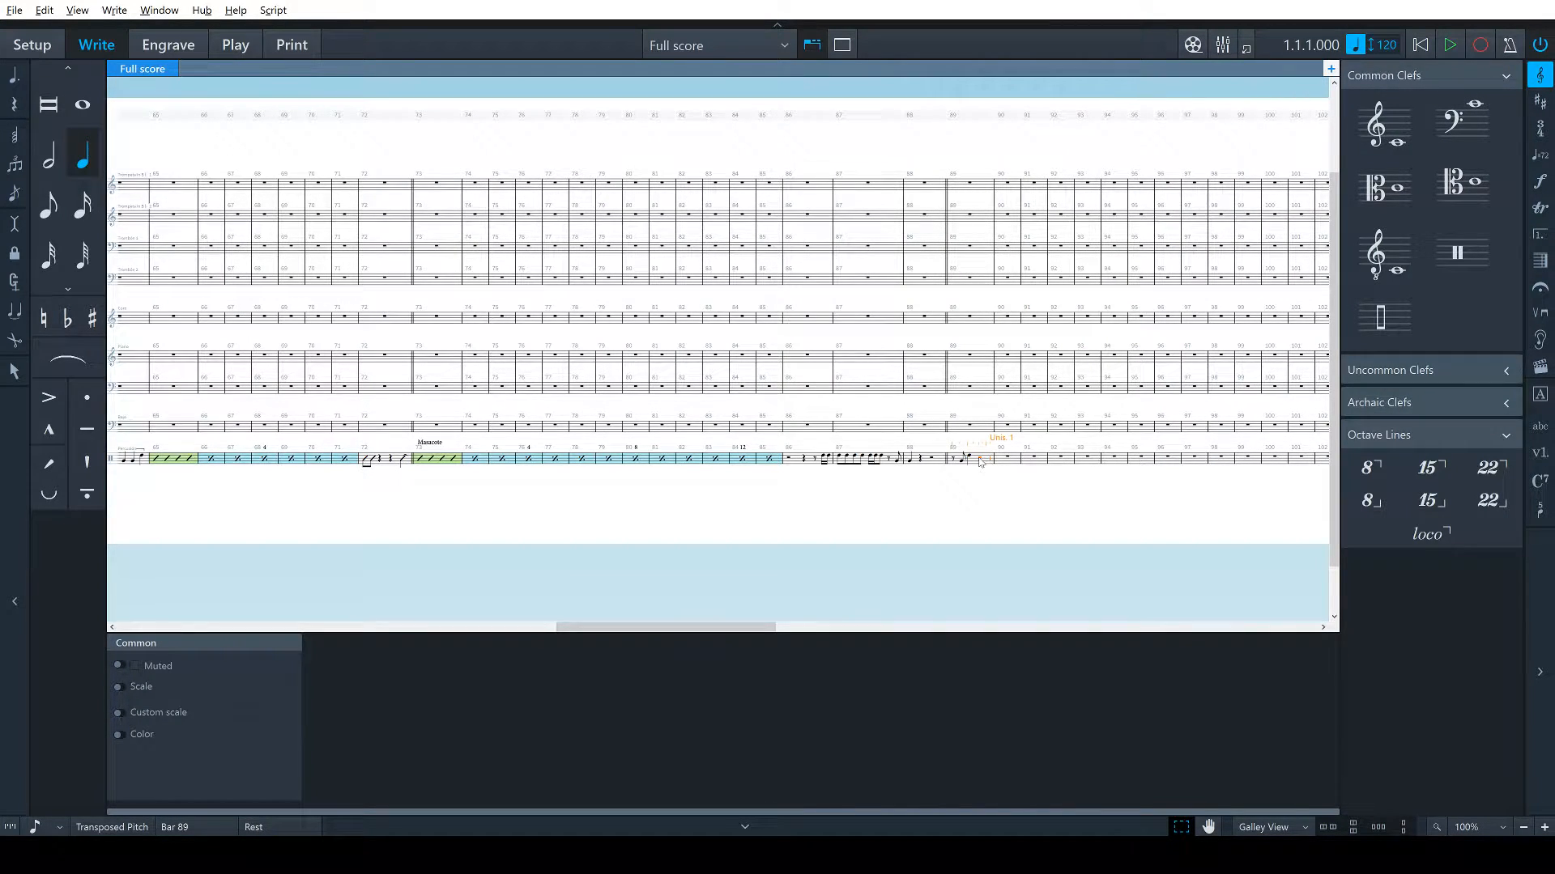
pyautogui.press('5')
pyautogui.press('4')
pyautogui.press('a')
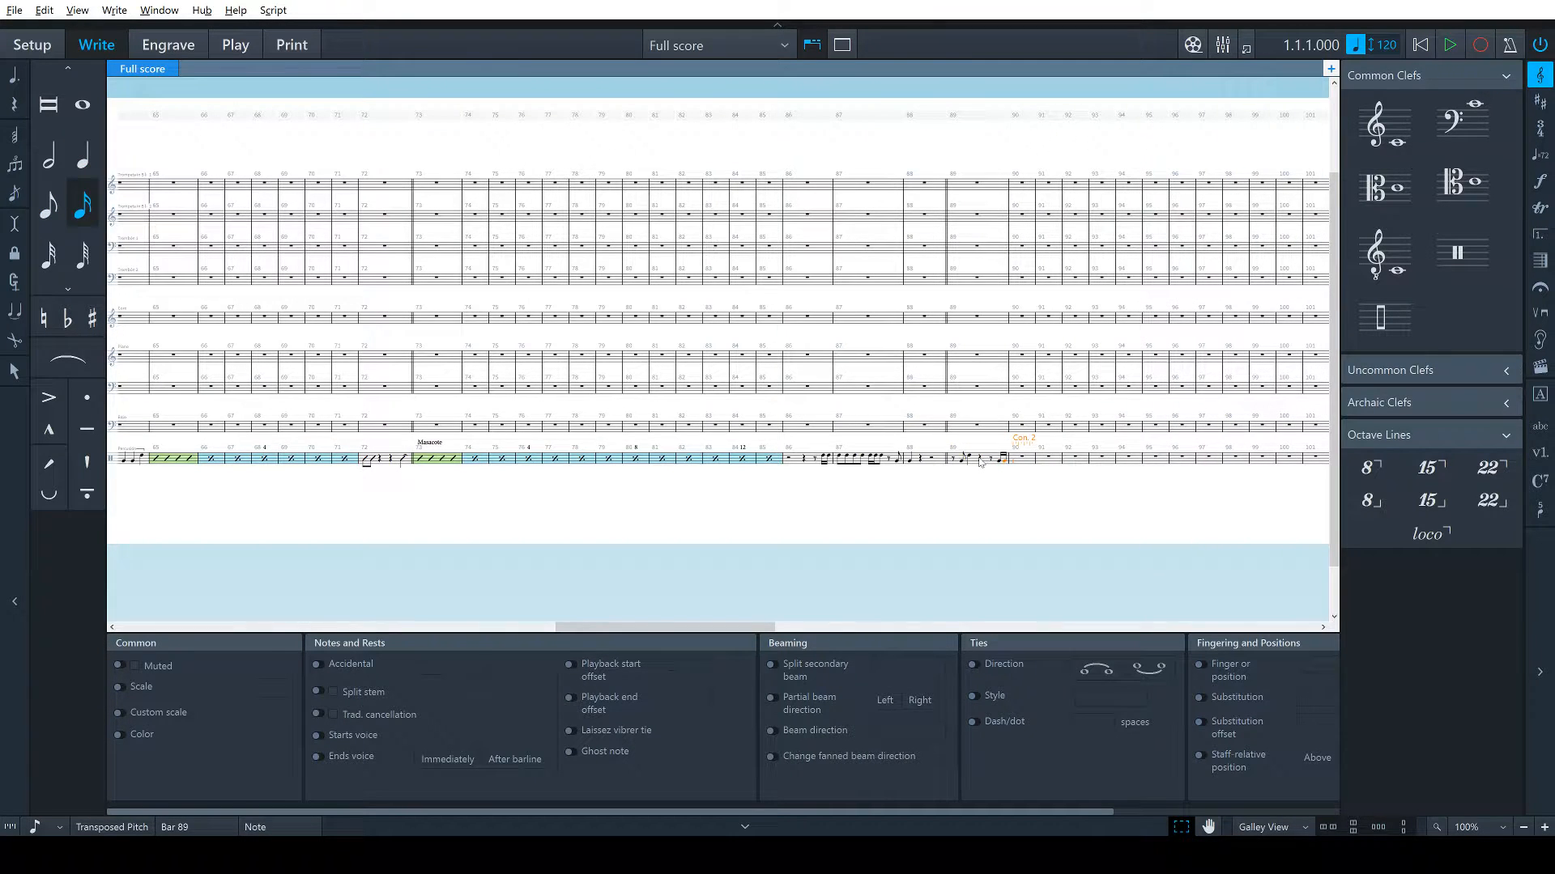
pyautogui.press('6')
pyautogui.press('a')
pyautogui.hotkey('alt', 'Tab')
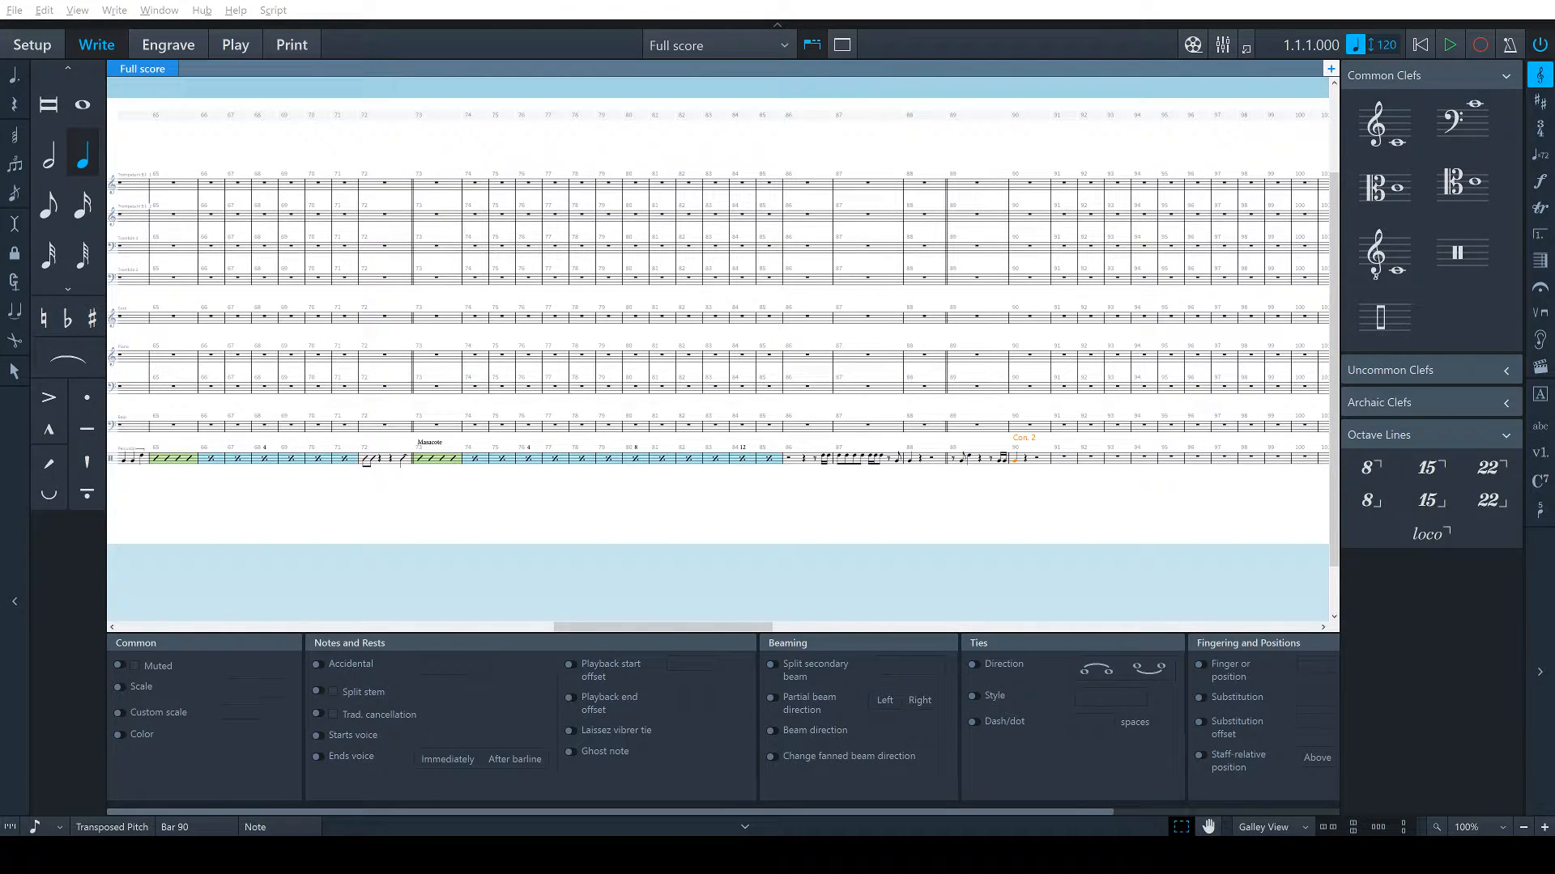
# Add a slash region on beats 2 and 3 of bar 90 and an eighth-note slash hit at the end of the bar
pyautogui.click(1027, 460)
pyautogui.hotkey('alt', 's')
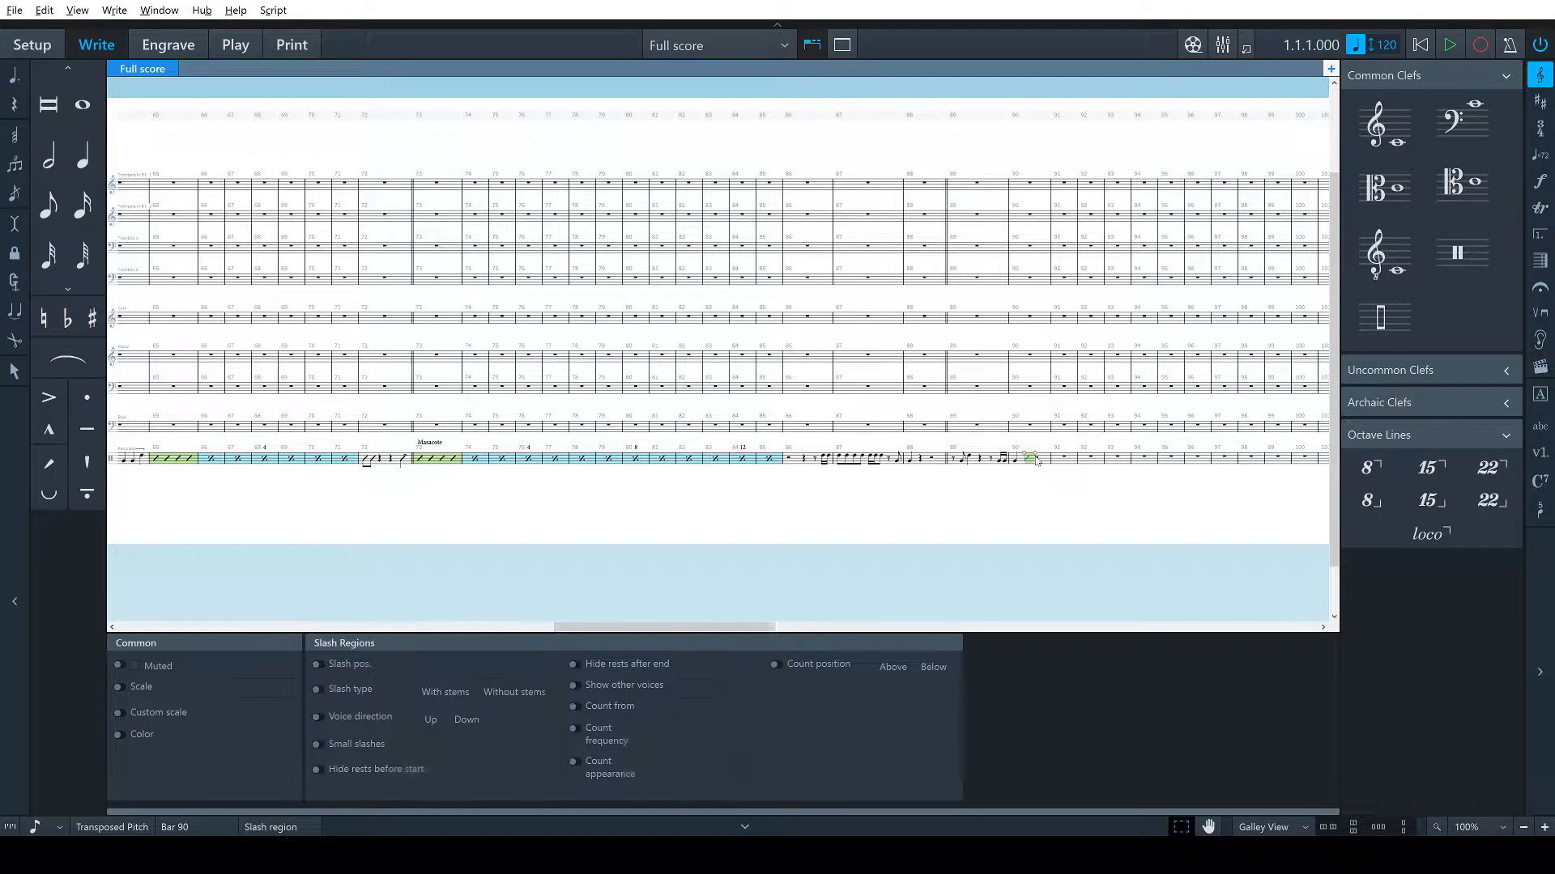
pyautogui.moveTo(1036, 455); pyautogui.dragTo(1047, 455)
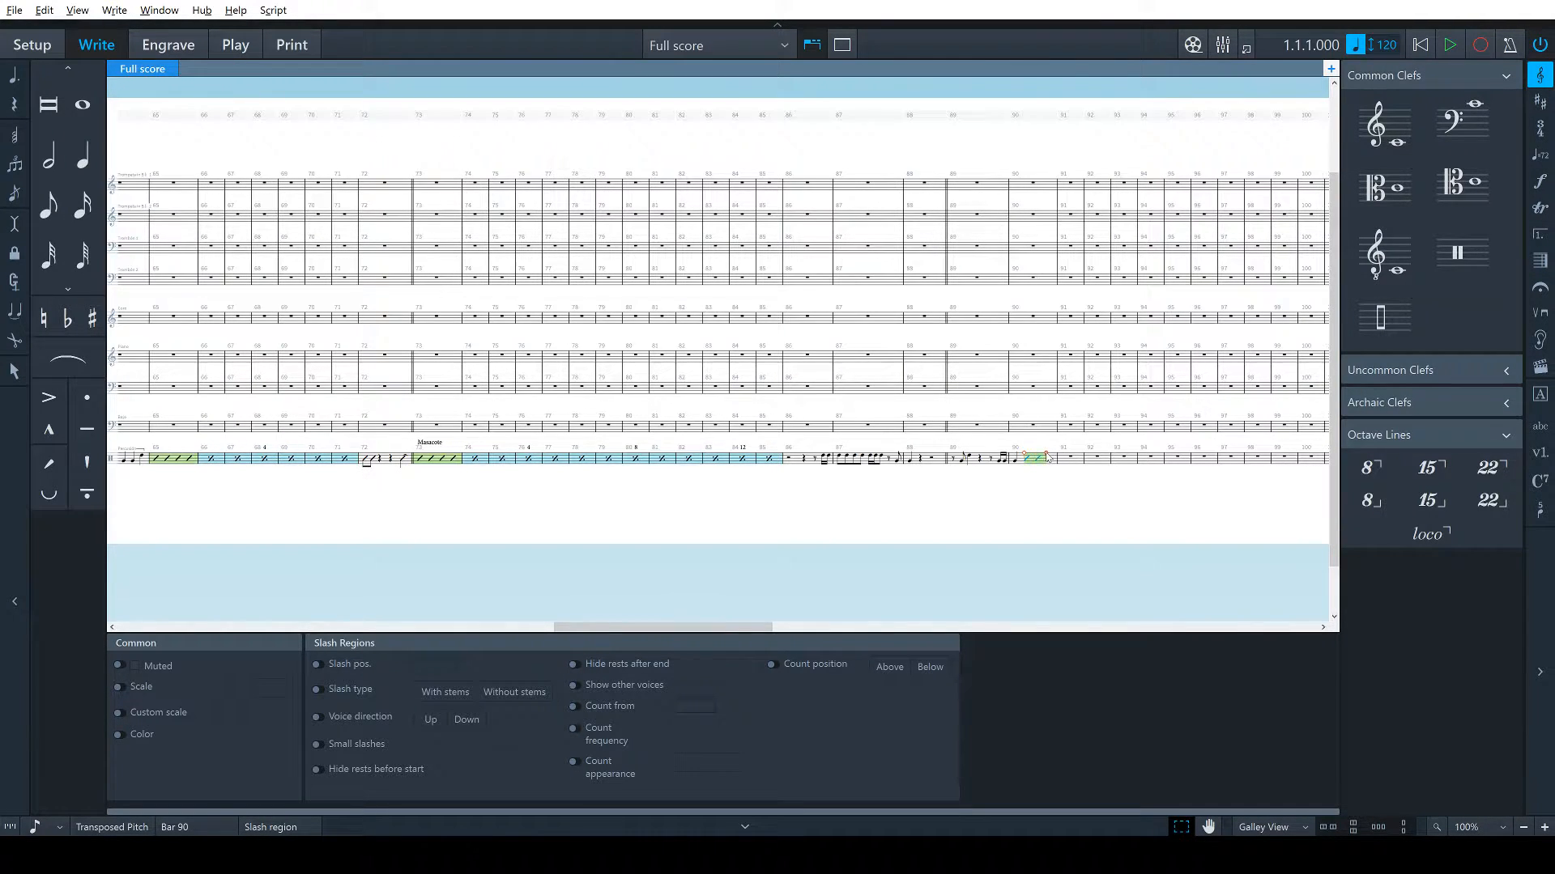
pyautogui.click(1073, 460)
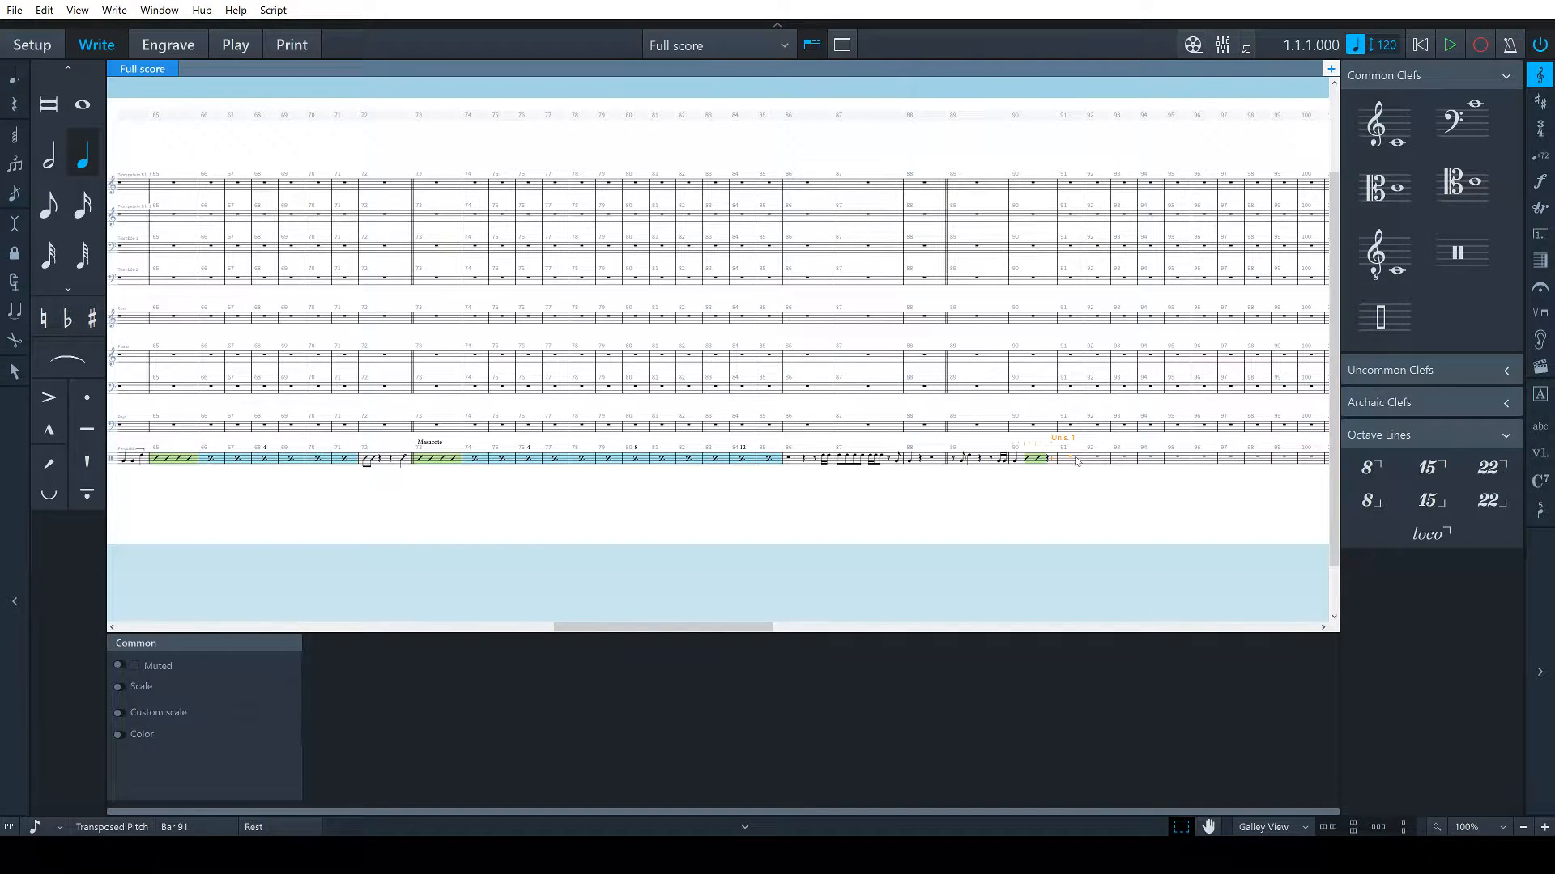
pyautogui.click(1055, 459)
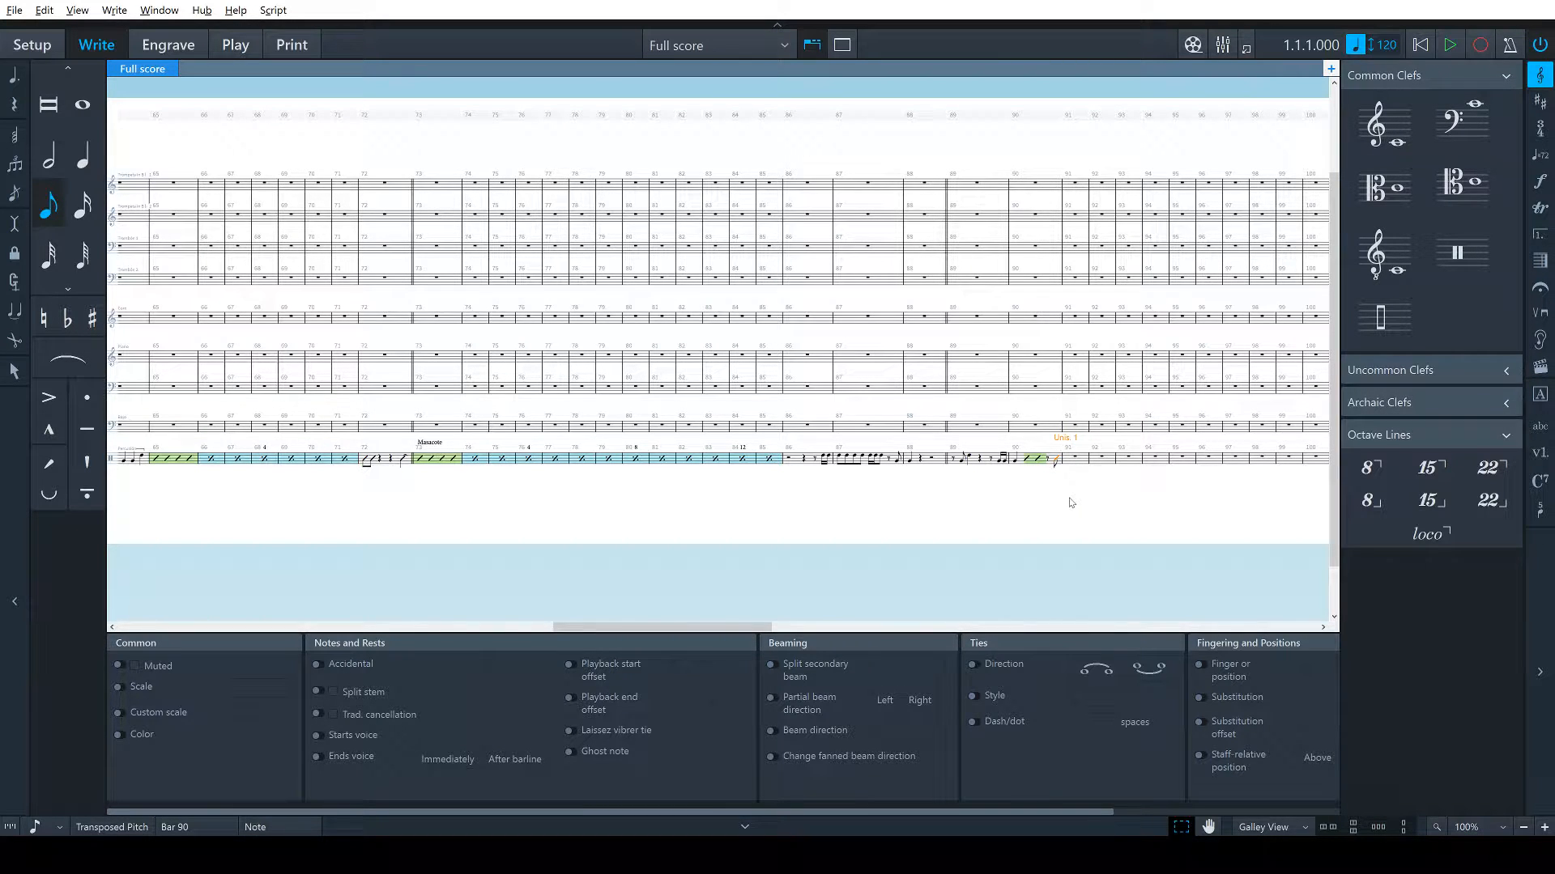
pyautogui.click(940, 541)
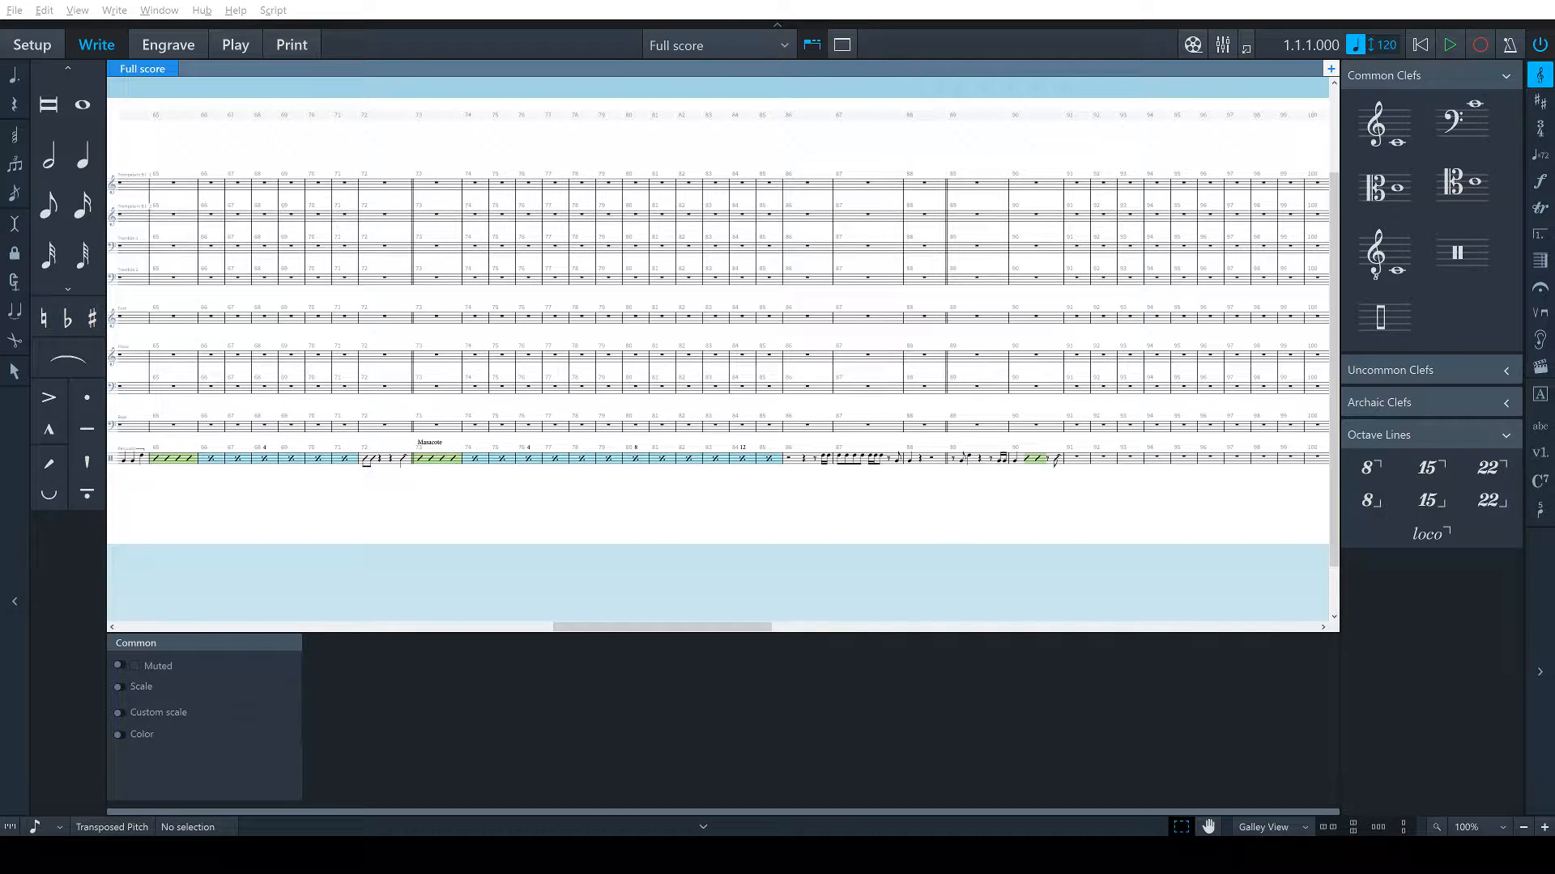
# Insert a double barline at the start of bar 97
pyautogui.hscroll(4, 718, 348)
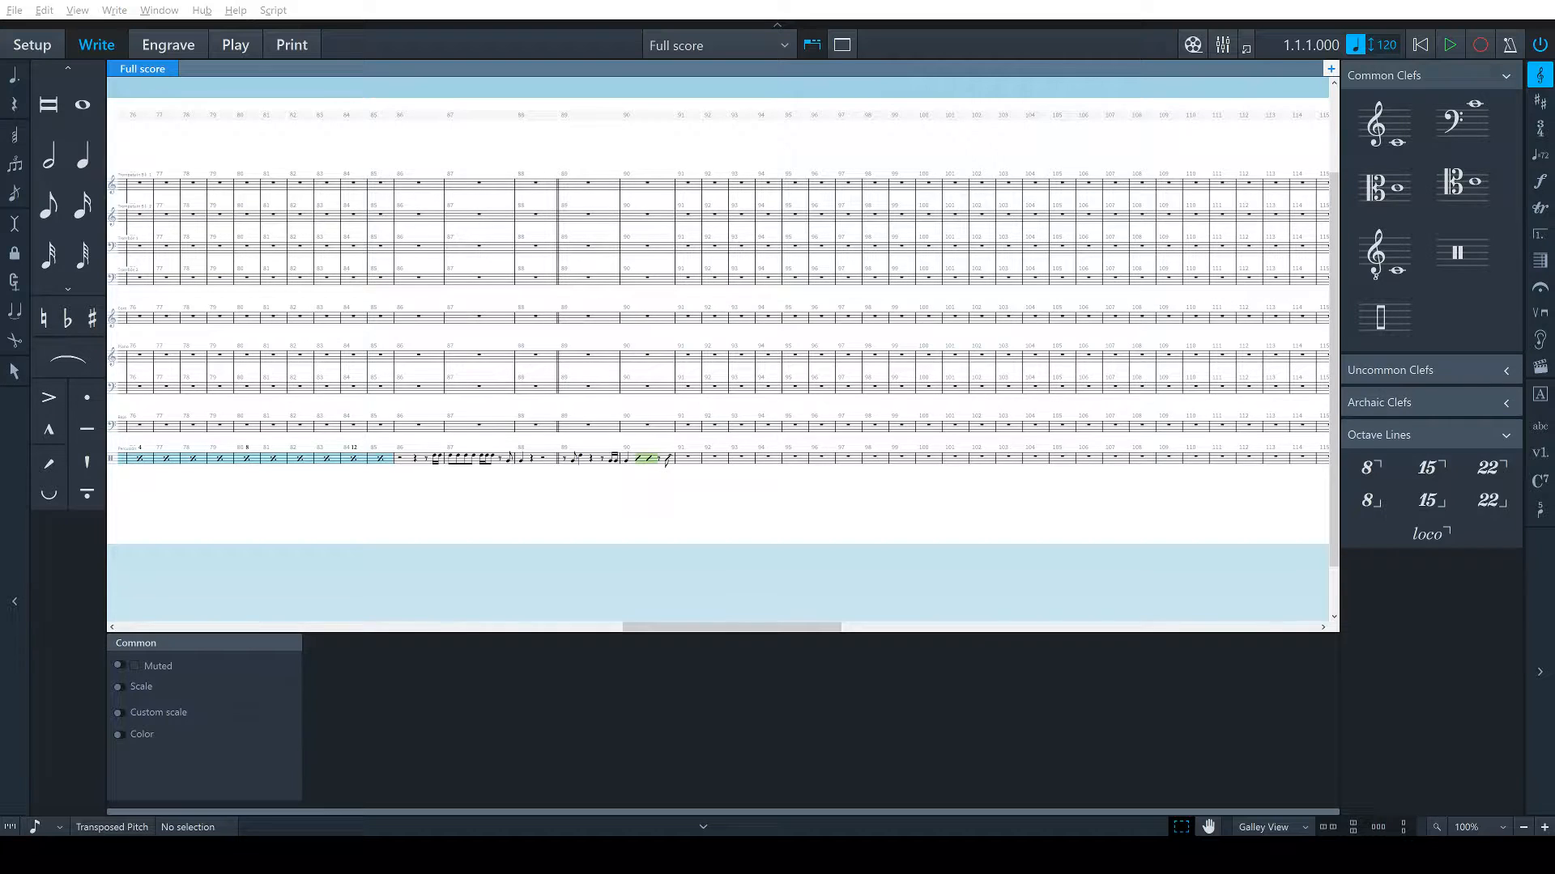
pyautogui.click(857, 462)
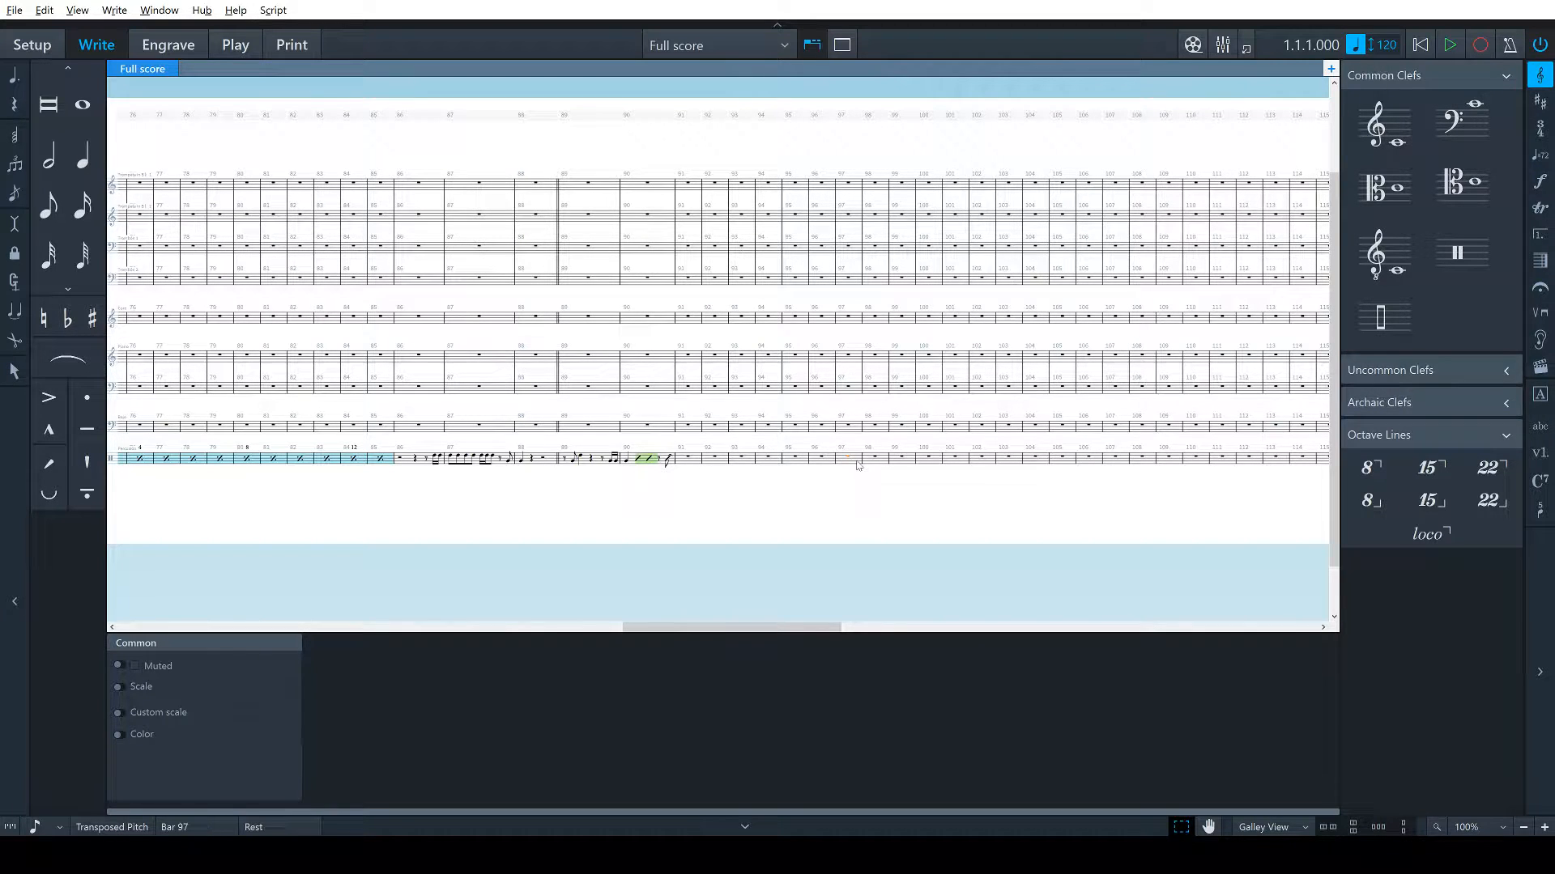
pyautogui.hotkey('shift', 'b')
pyautogui.write('||')
pyautogui.press('Return')
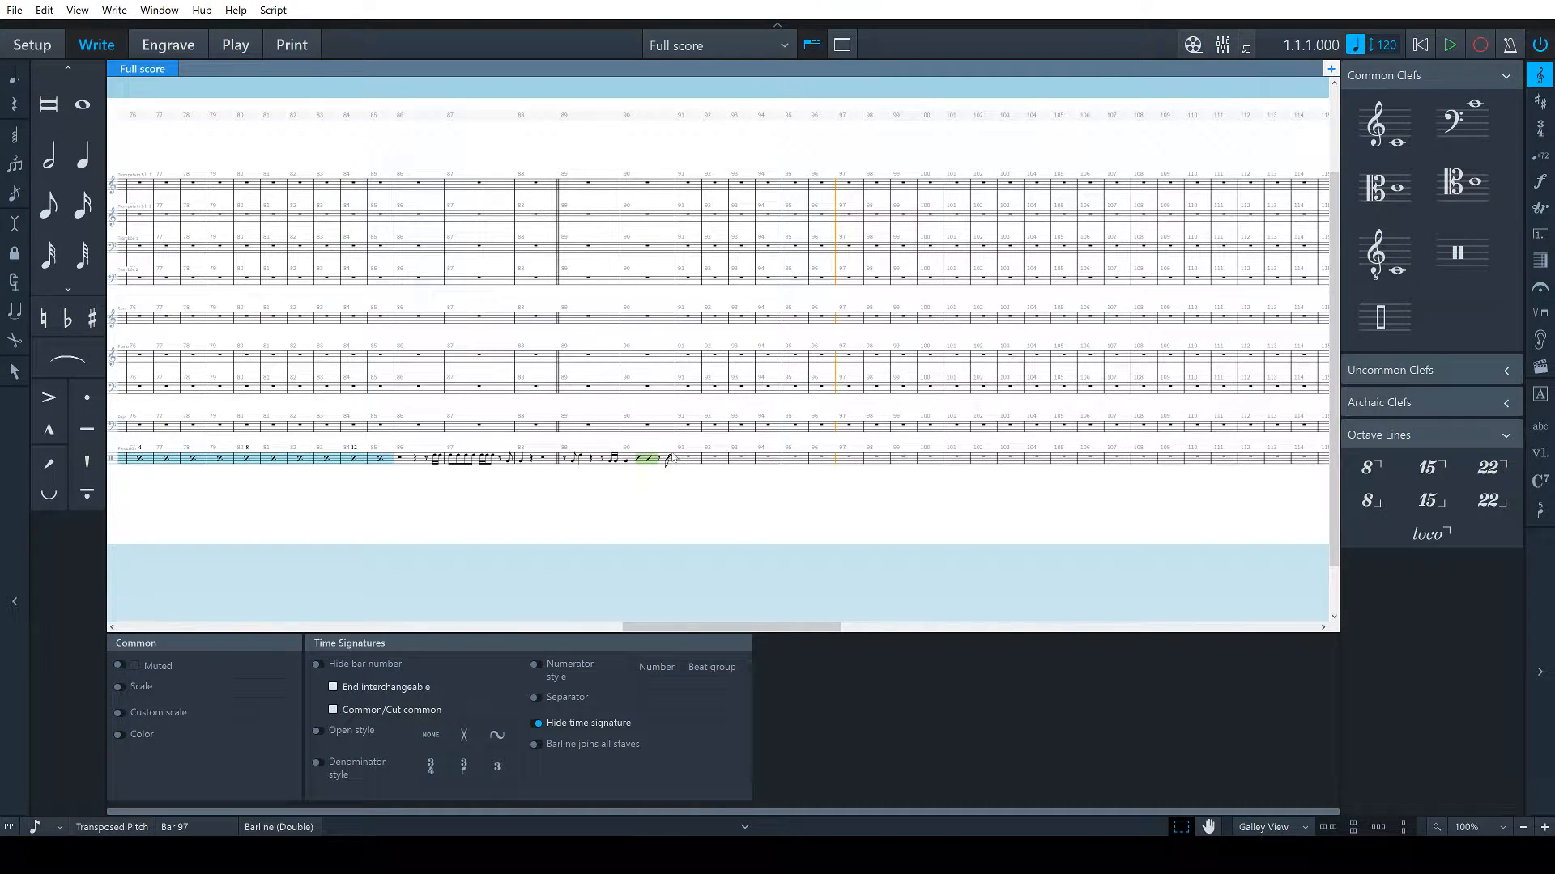
# Fill bar 91 of the Percussion staff with a slash region and bars 92–96 with one-bar repeats
pyautogui.click(684, 464)
pyautogui.hotkey('alt', 's')
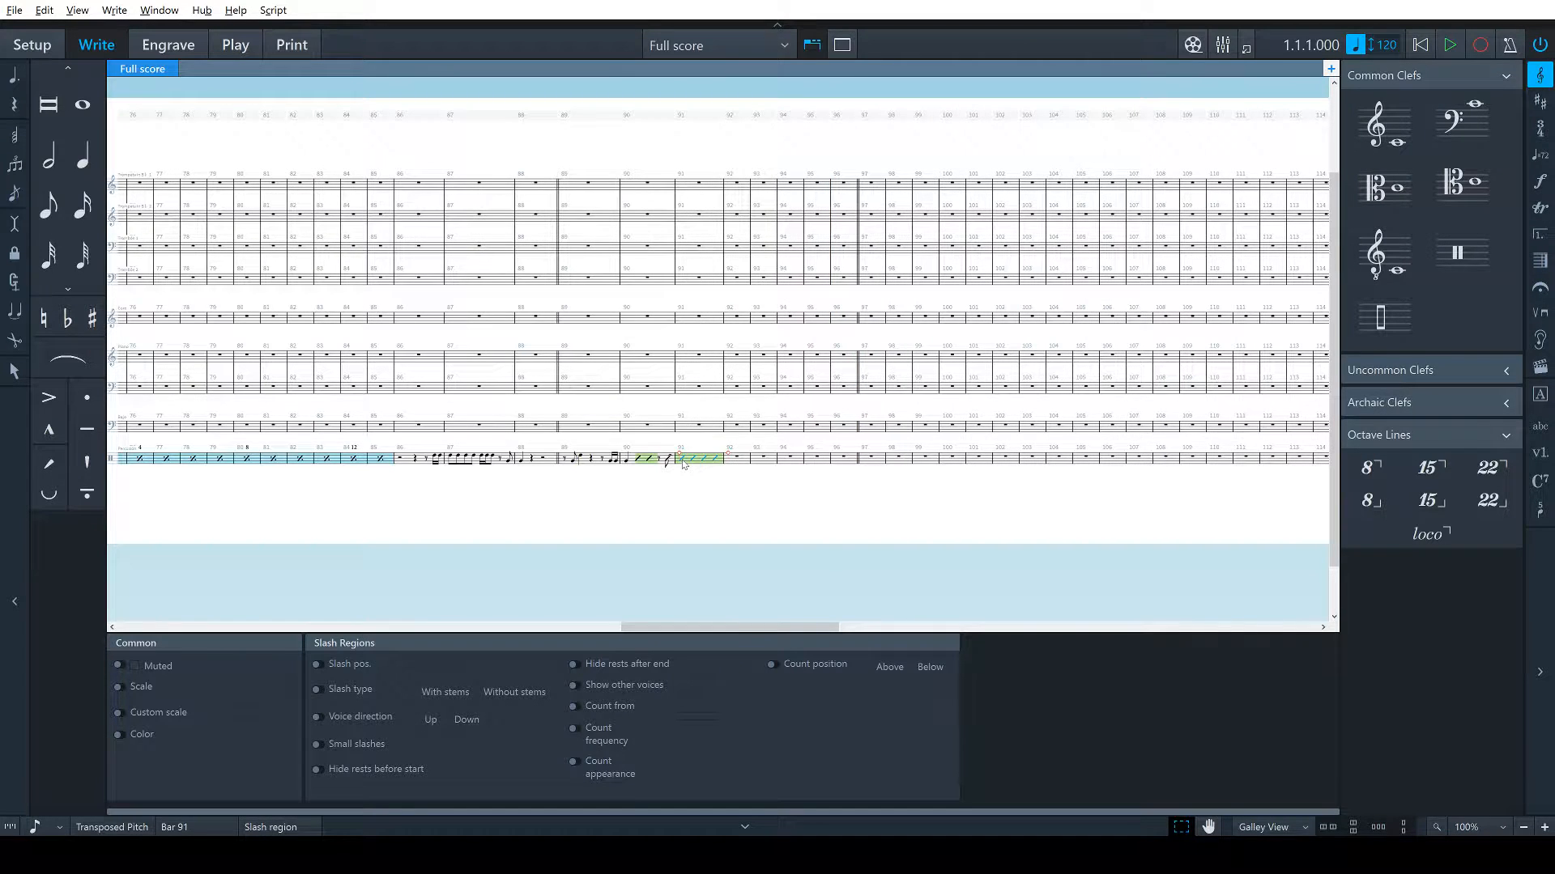
pyautogui.click(732, 463)
pyautogui.keyDown('shift'); pyautogui.click(846, 462); pyautogui.keyUp('shift')
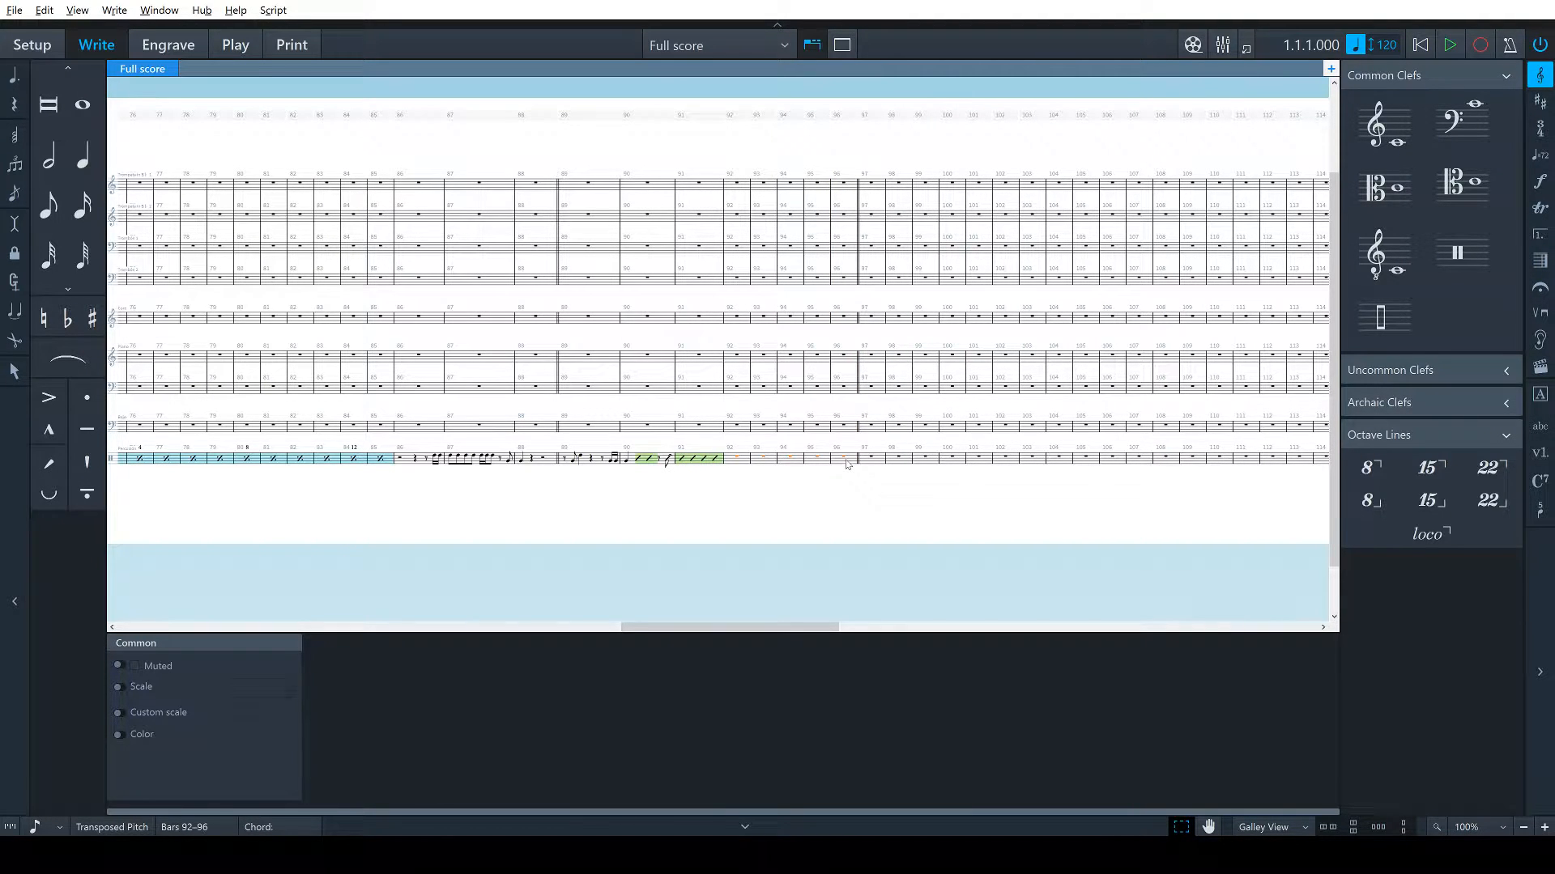
pyautogui.hotkey('shift', 'r')
pyautogui.write('%1')
pyautogui.press('Return')
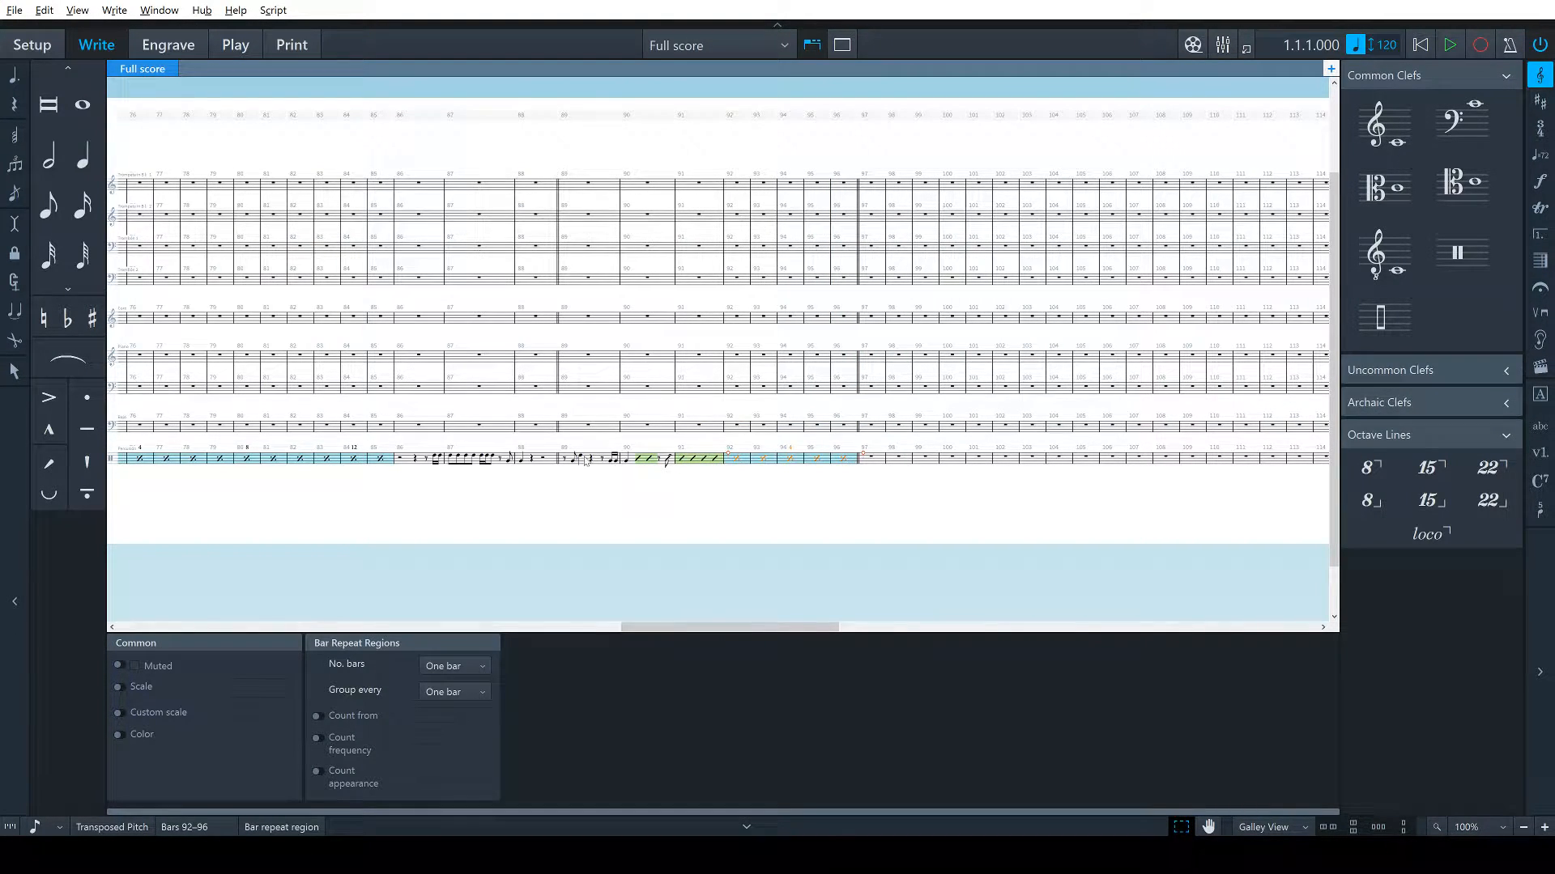
# Add the text label "Arriba 2/3" above the Percussion staff at the start of bar 91
pyautogui.click(735, 478)
pyautogui.click(732, 460)
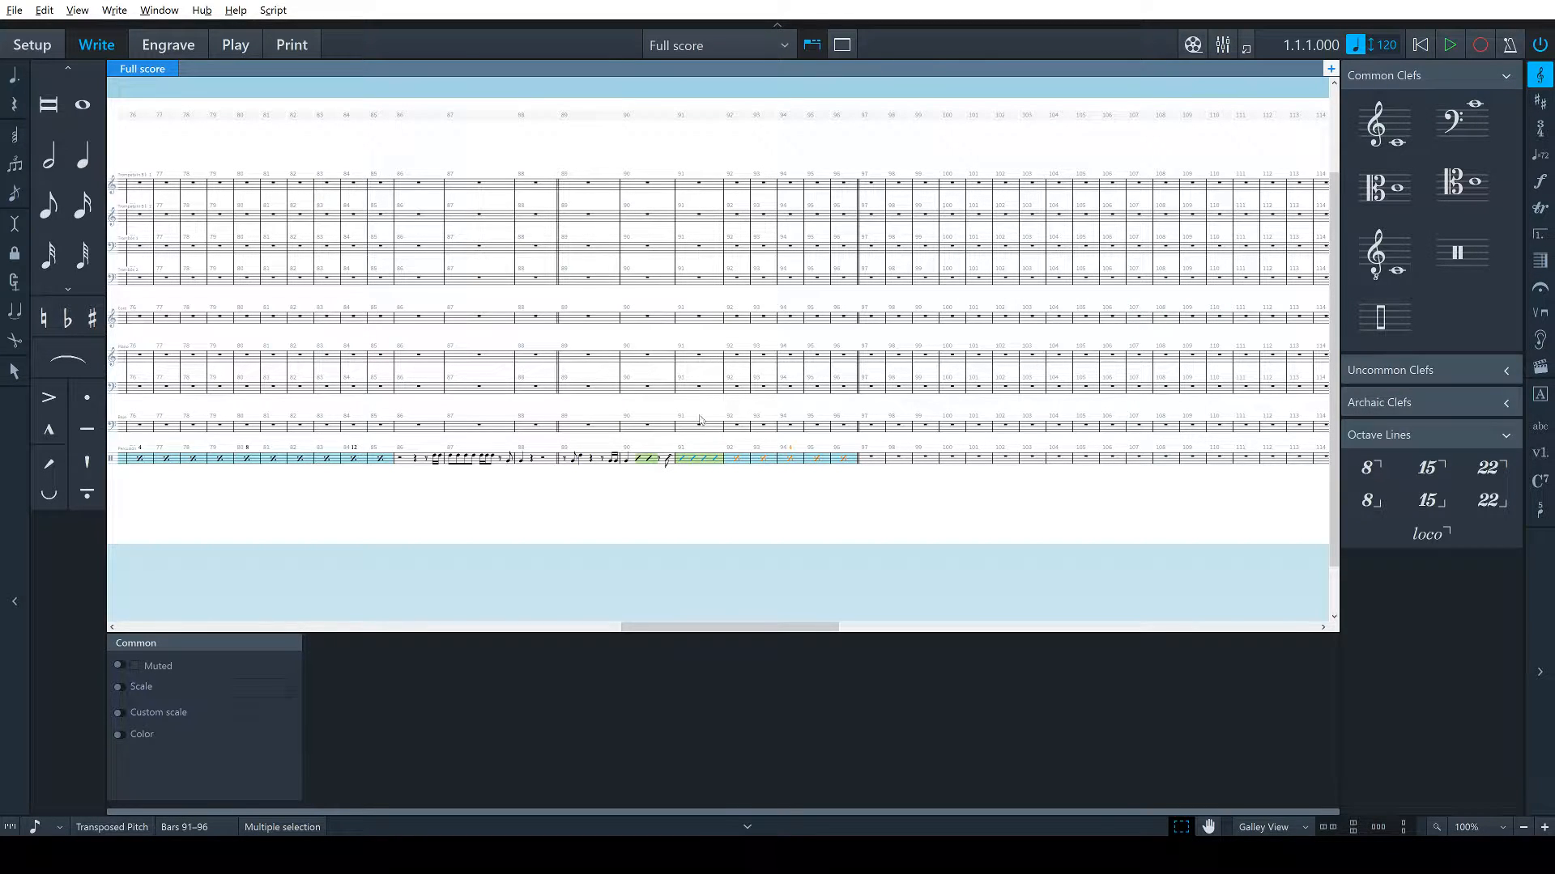
pyautogui.click(681, 462)
pyautogui.hotkey('shift', 'x')
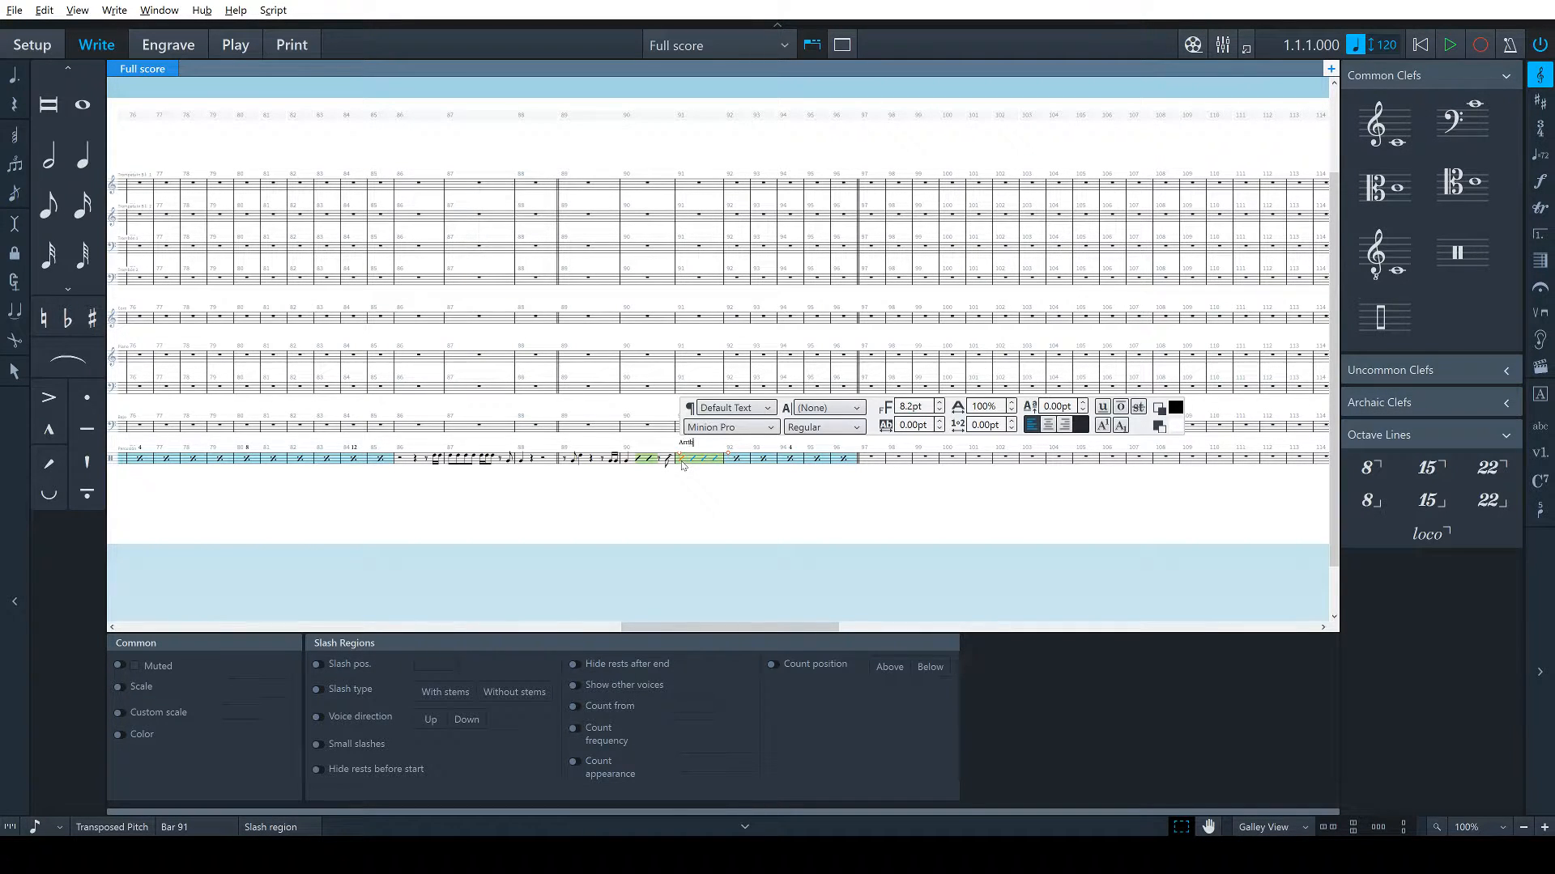
pyautogui.press('Escape')
pyautogui.click(862, 501)
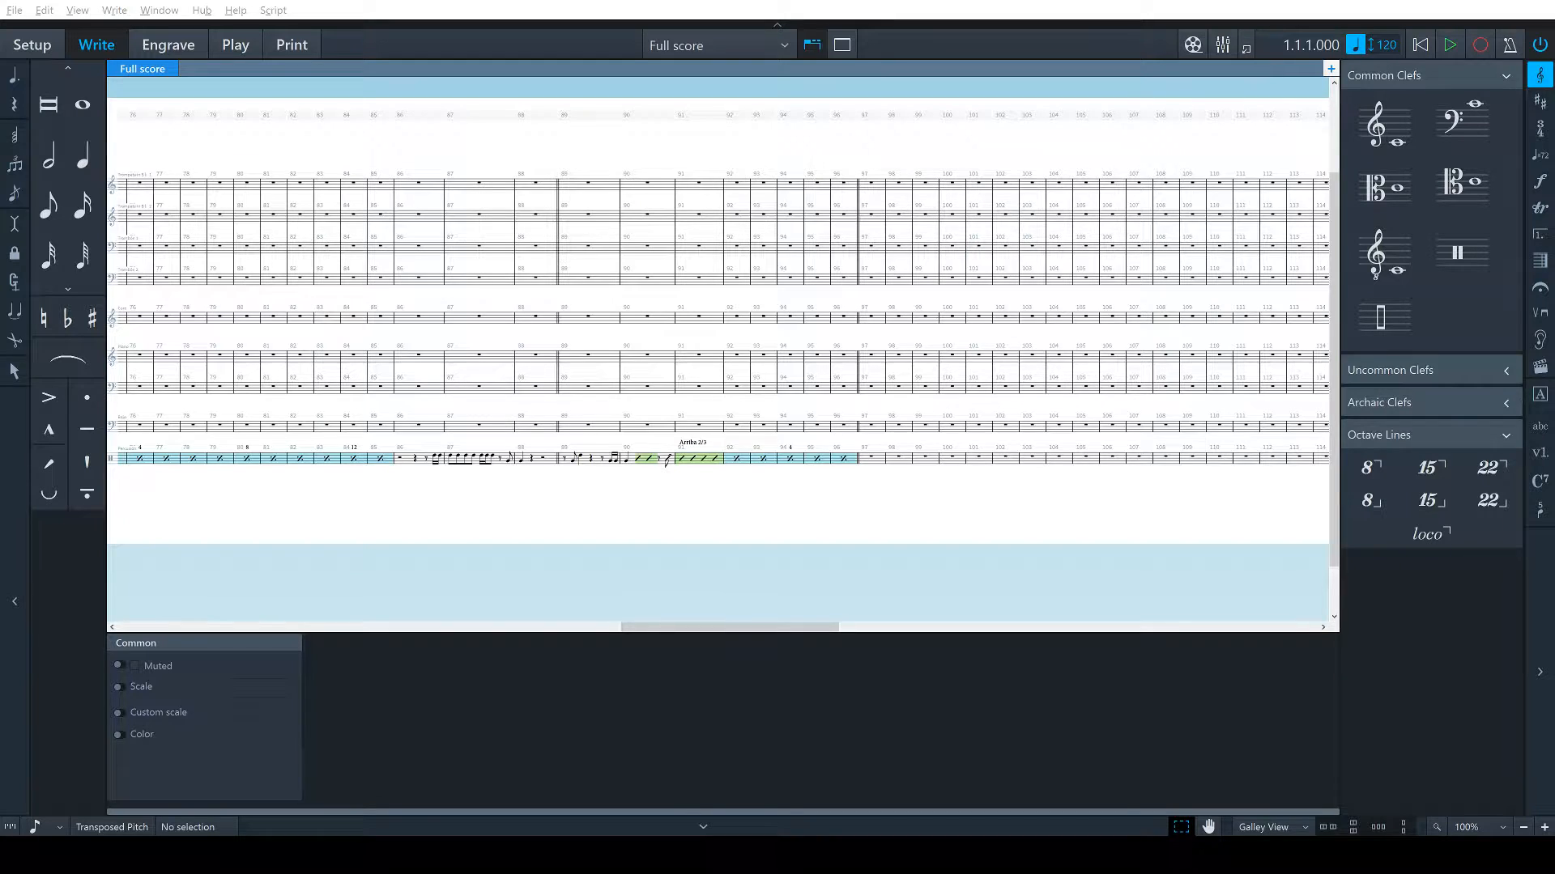
pyautogui.click(869, 459)
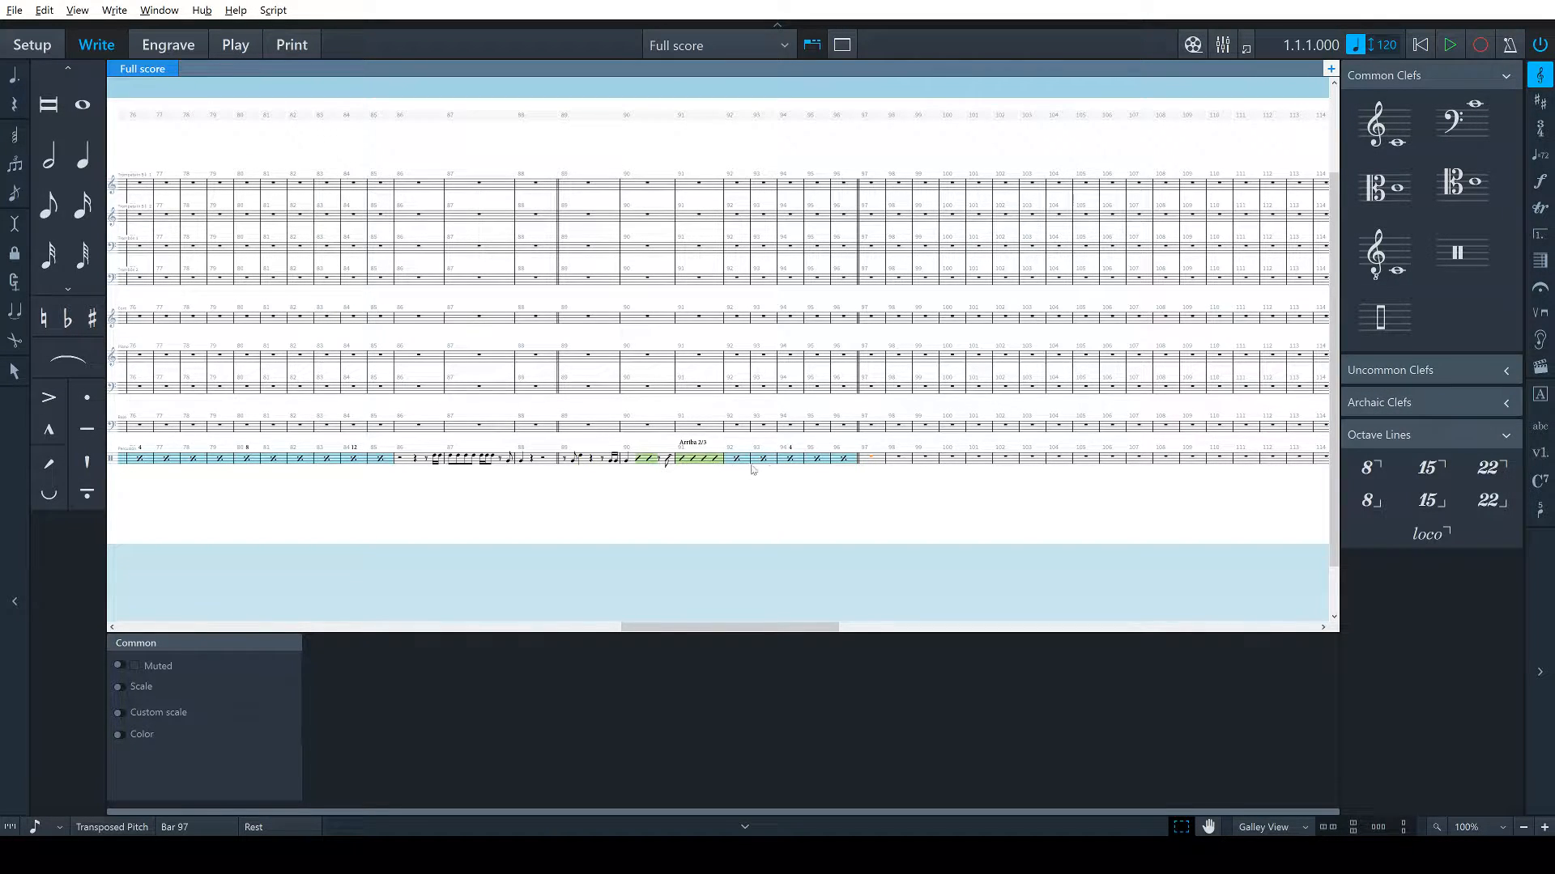
pyautogui.press('Escape')
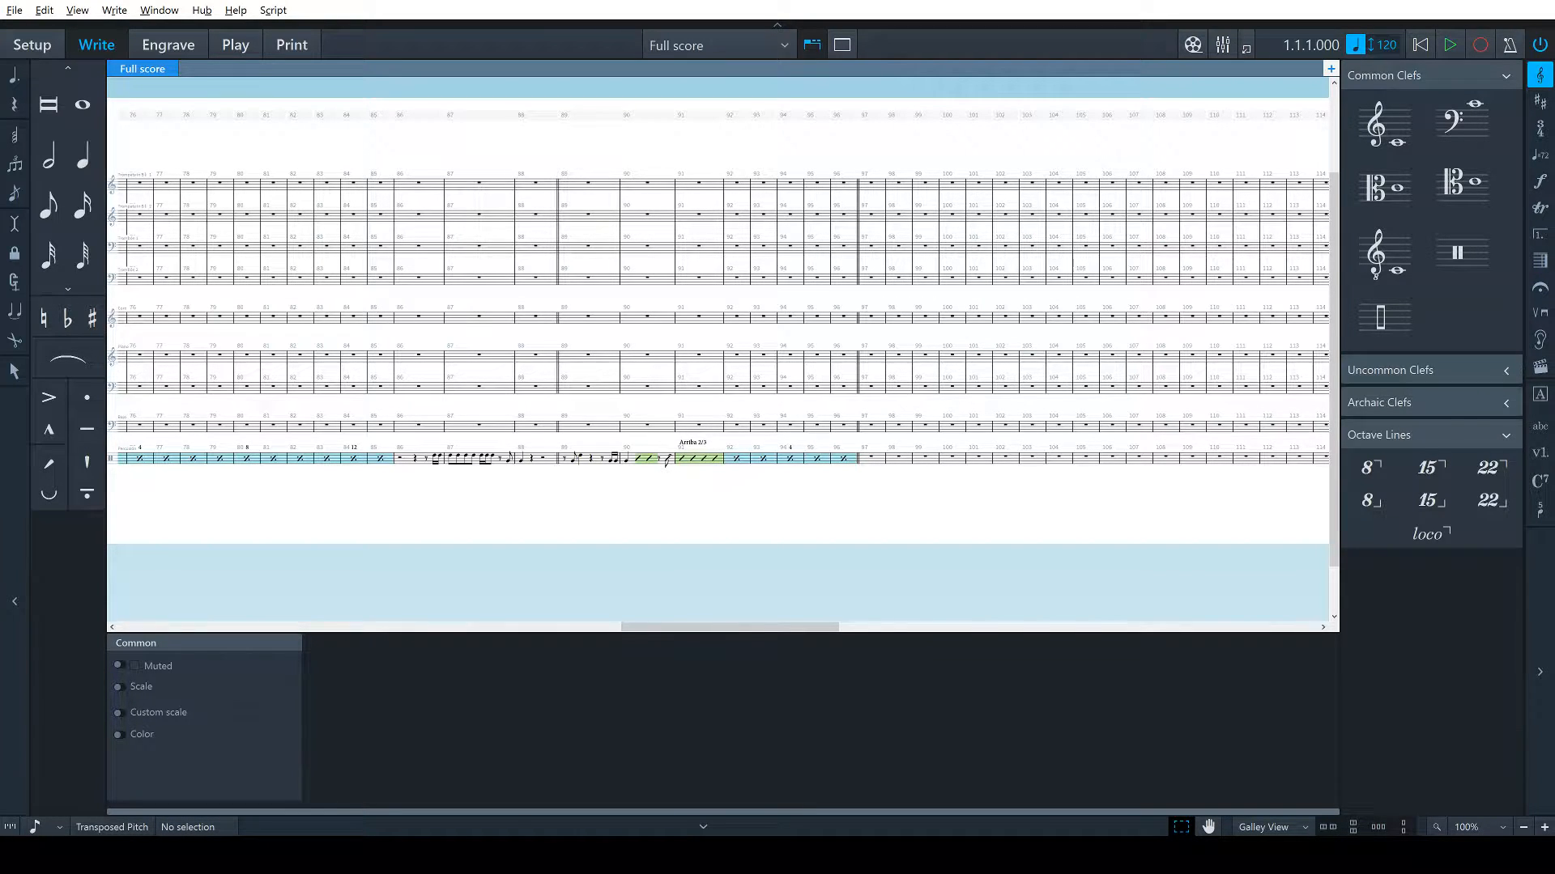
pyautogui.hotkey('alt', 'Tab')
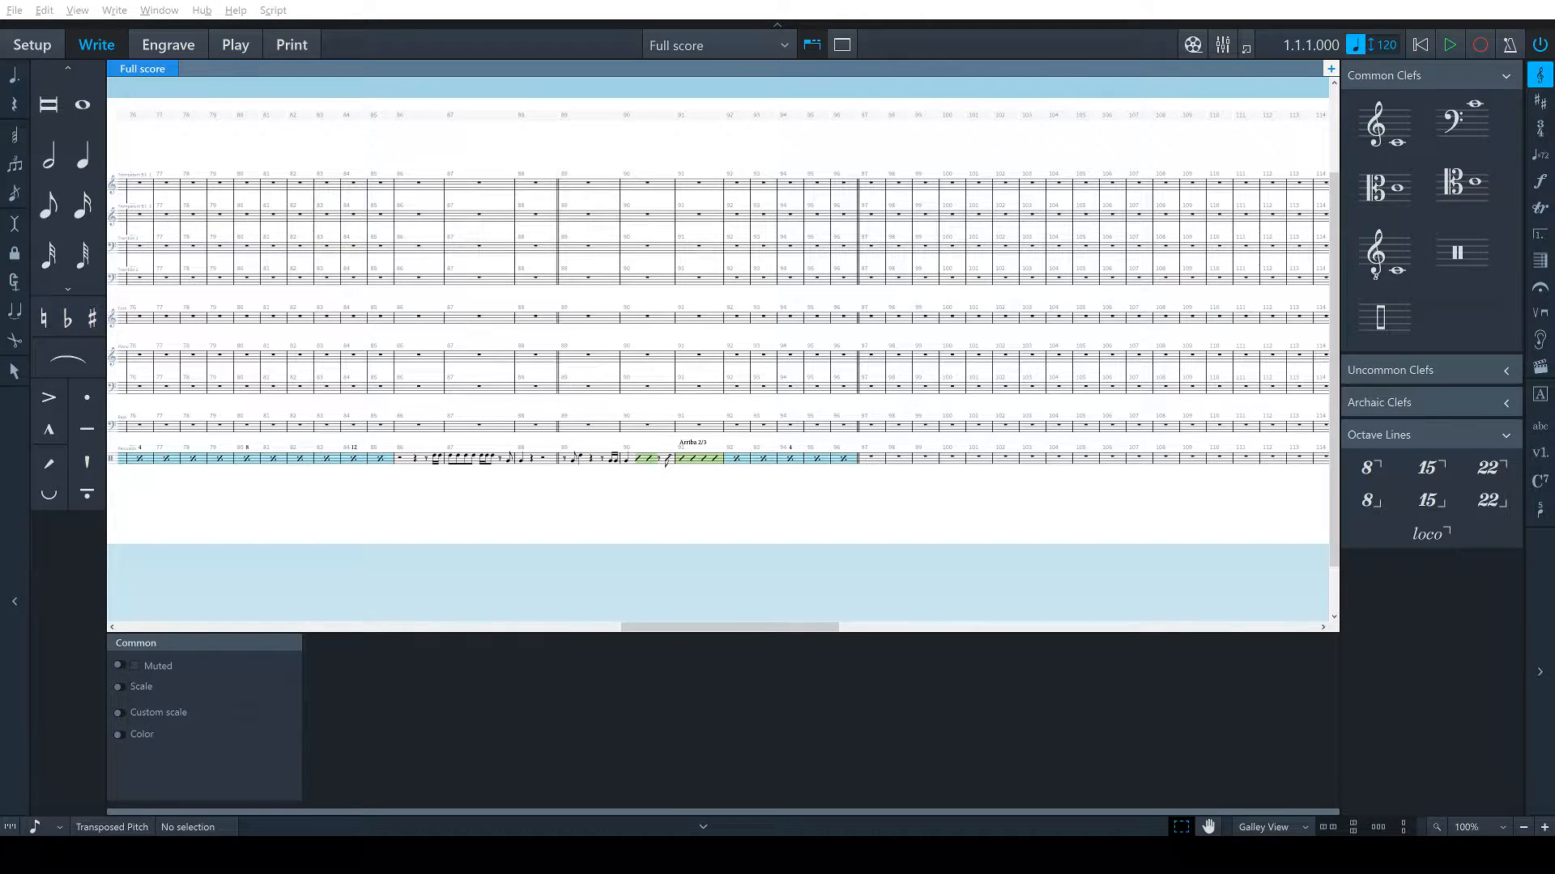
# Add a slash region over bars 97–98 of the Percussion staff and shorten its end to free the last beat of bar 98
pyautogui.click(891, 475)
pyautogui.click(879, 459)
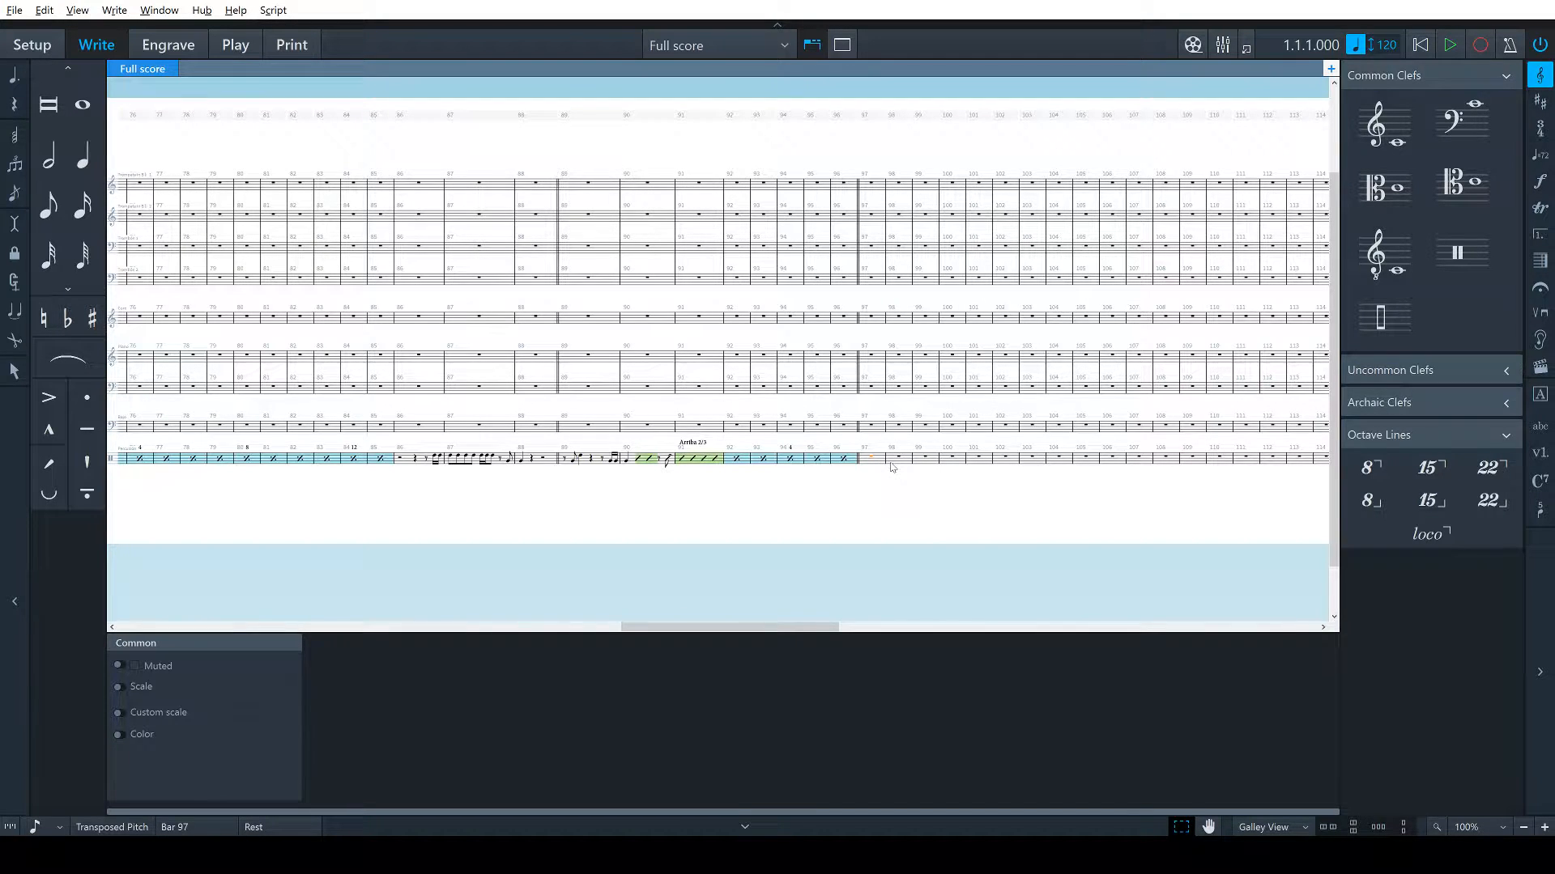
pyautogui.keyDown('shift'); pyautogui.click(904, 463); pyautogui.keyUp('shift')
pyautogui.hotkey('alt', 's')
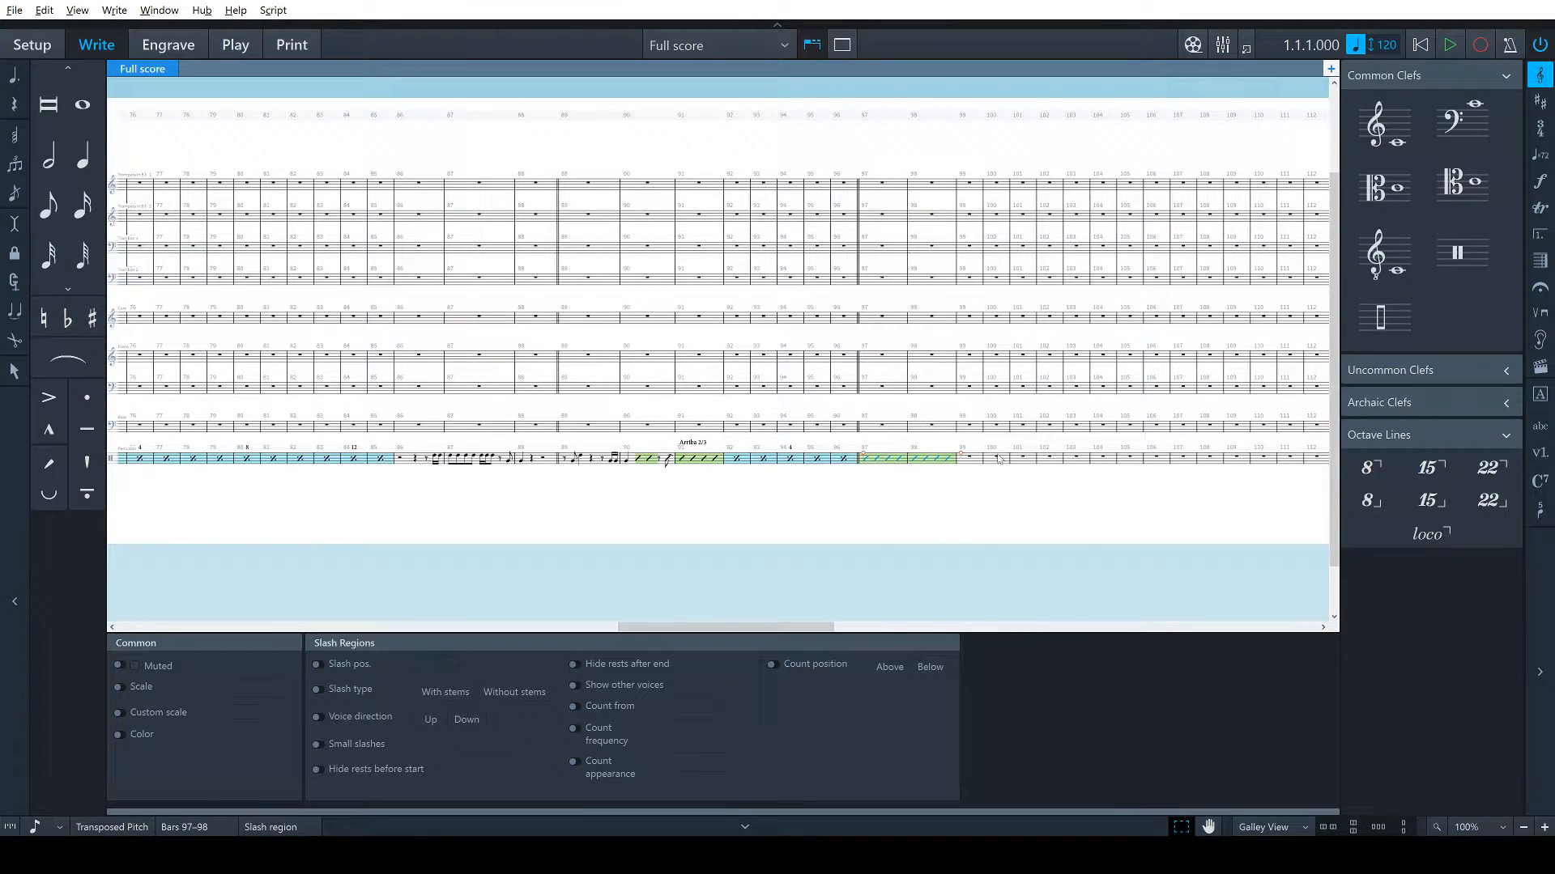
pyautogui.click(949, 457)
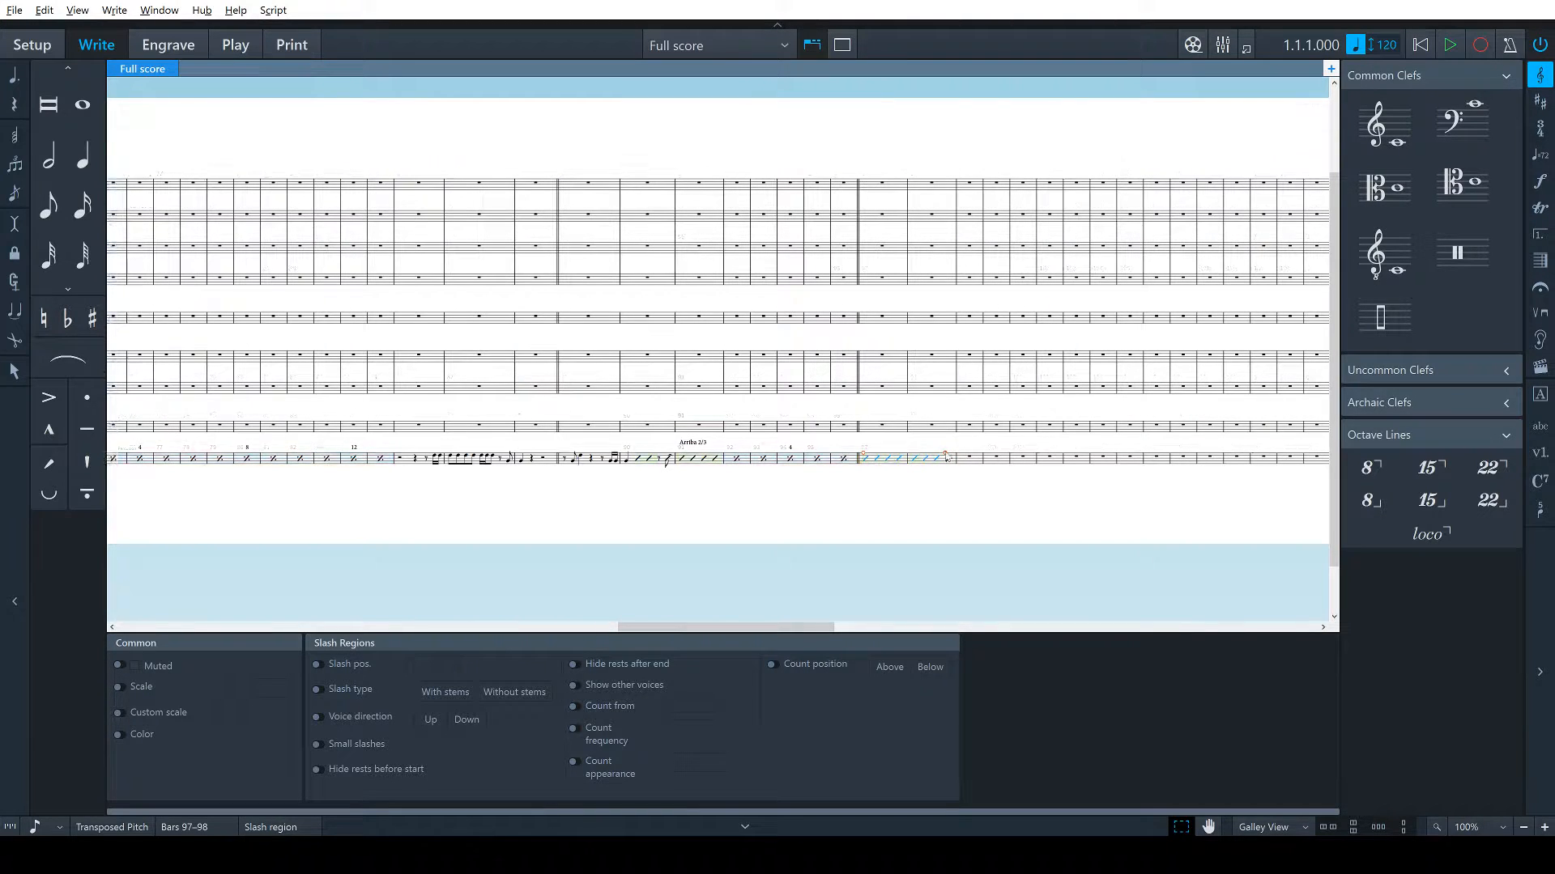
# Enter an eighth-note slash hit at the end of bar 98 and give it a laissez vibrer tie
pyautogui.click(965, 458)
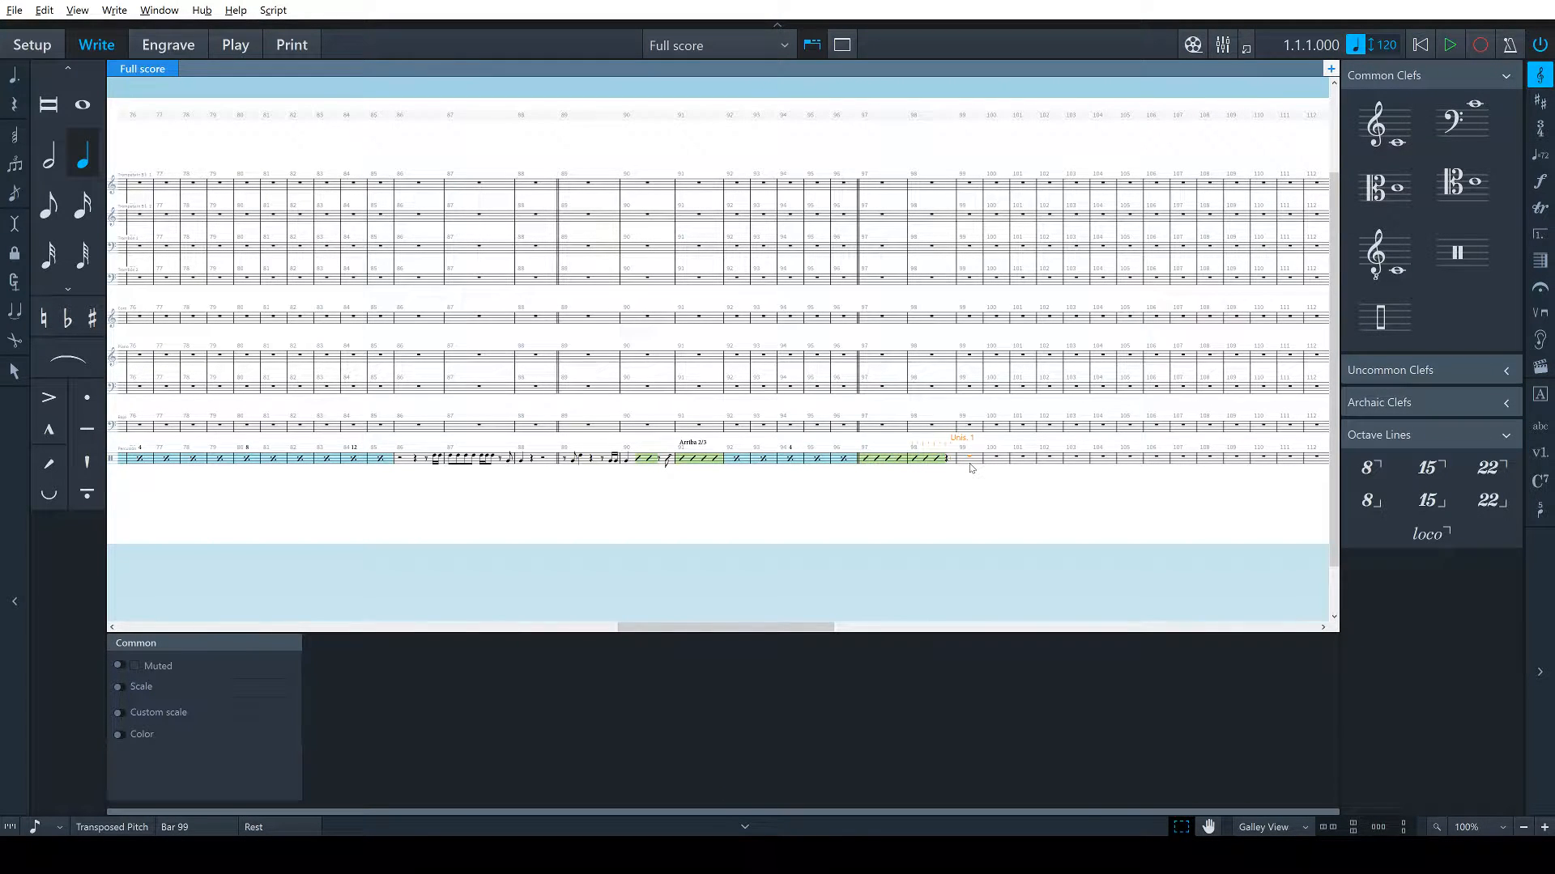
pyautogui.click(957, 460)
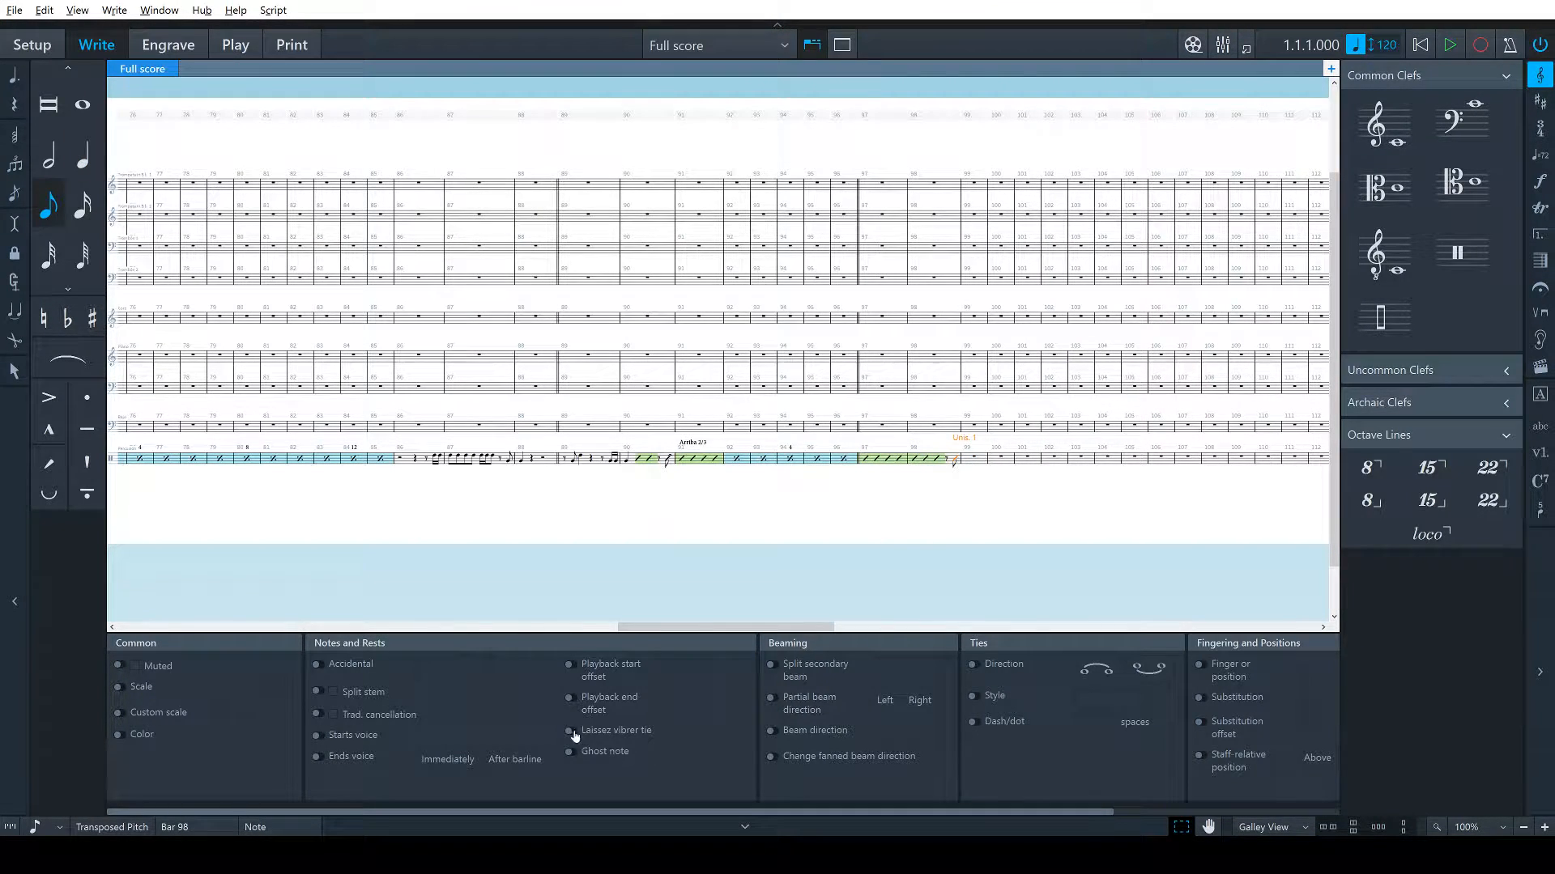
pyautogui.click(1031, 530)
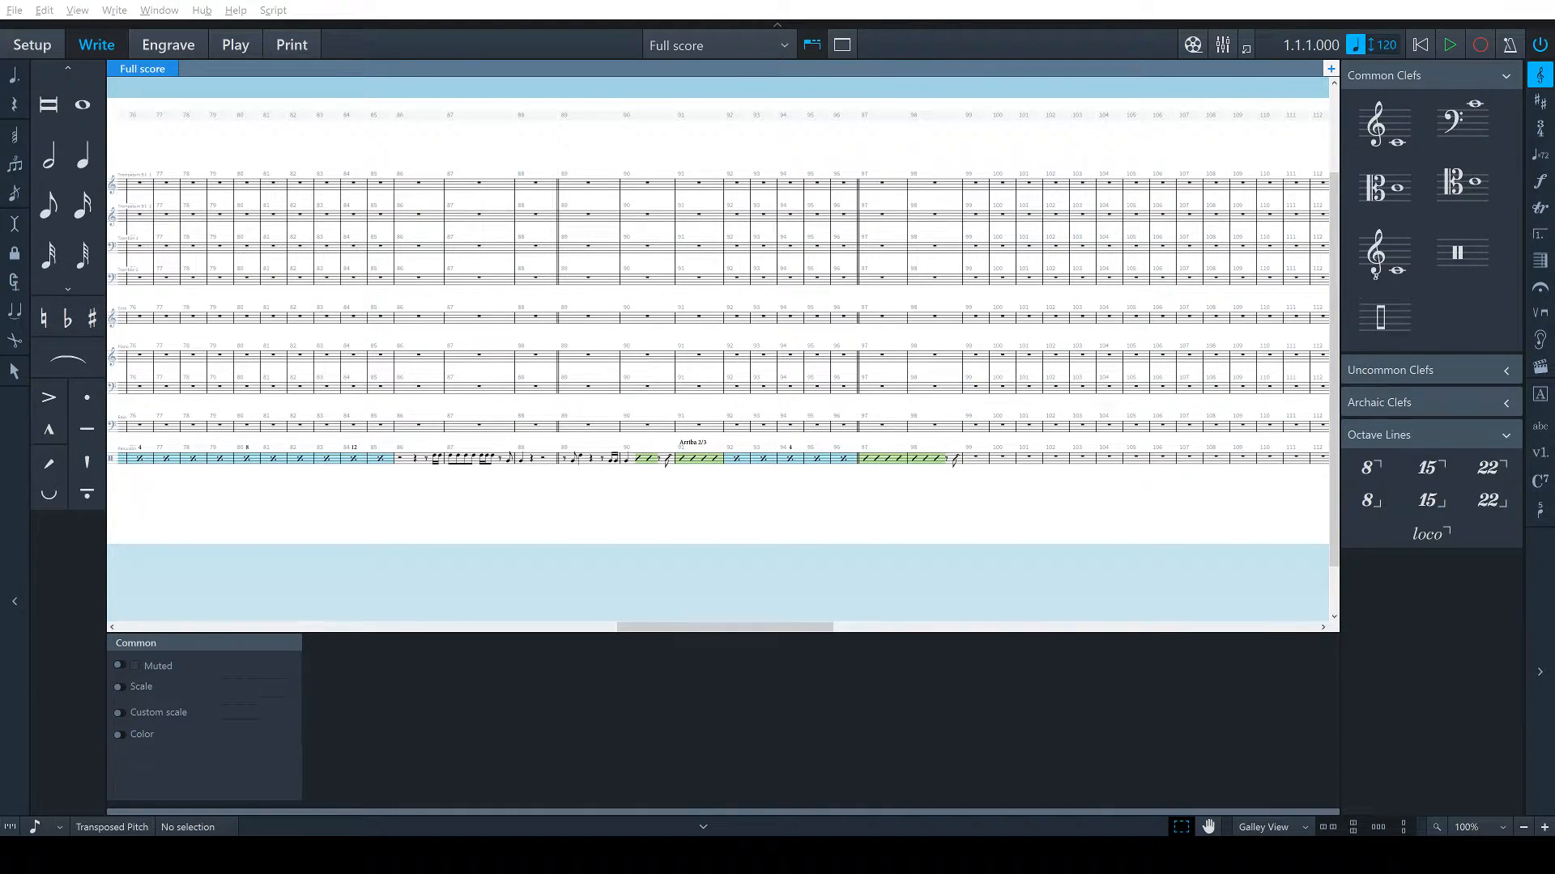
pyautogui.click(675, 465)
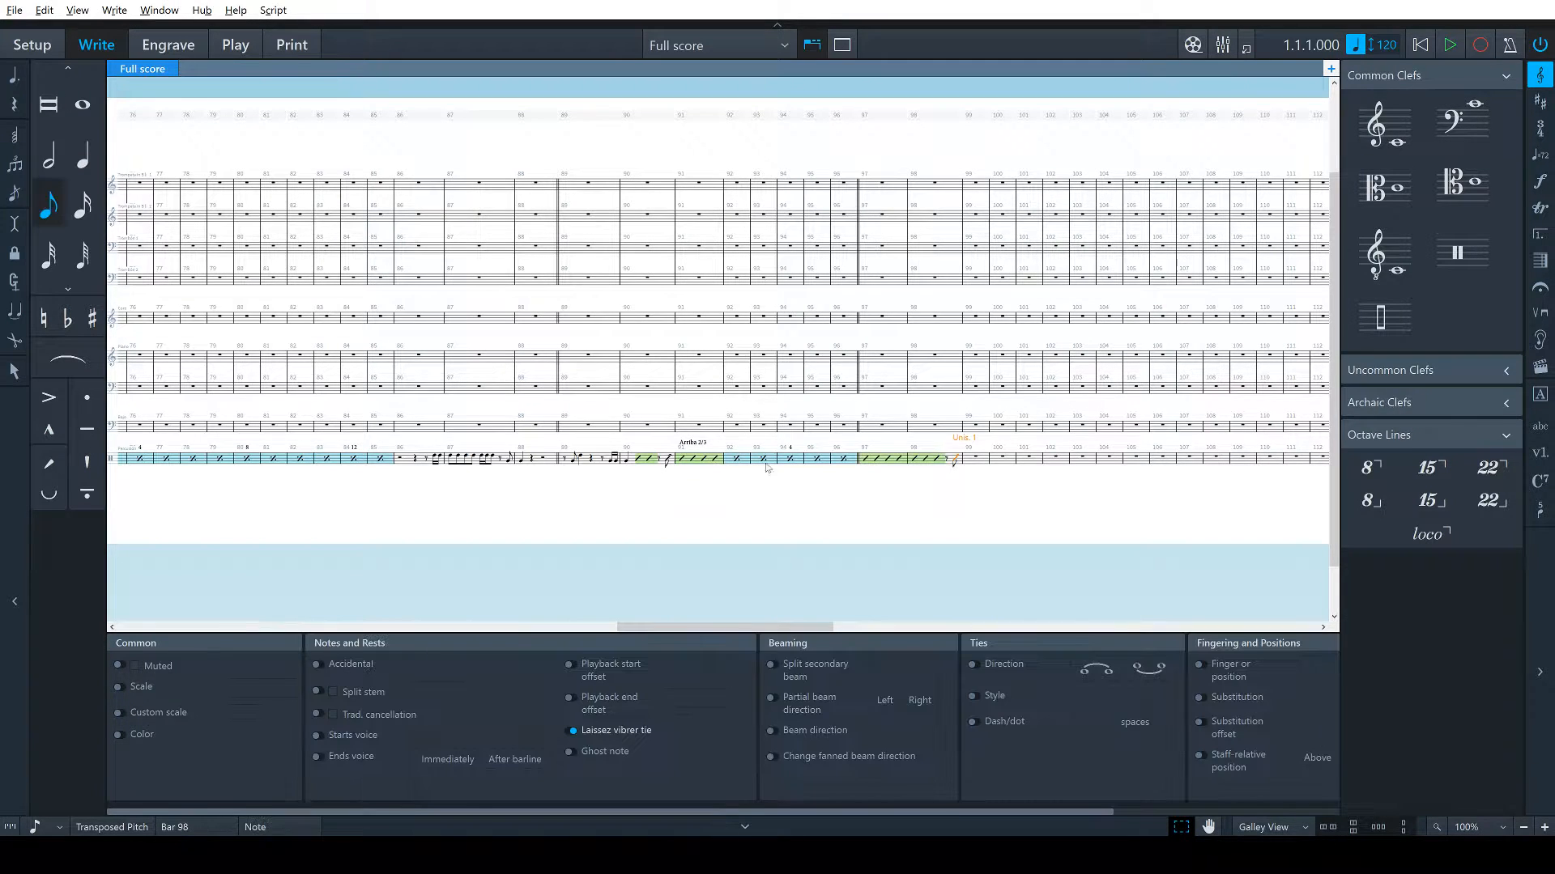
pyautogui.click(721, 498)
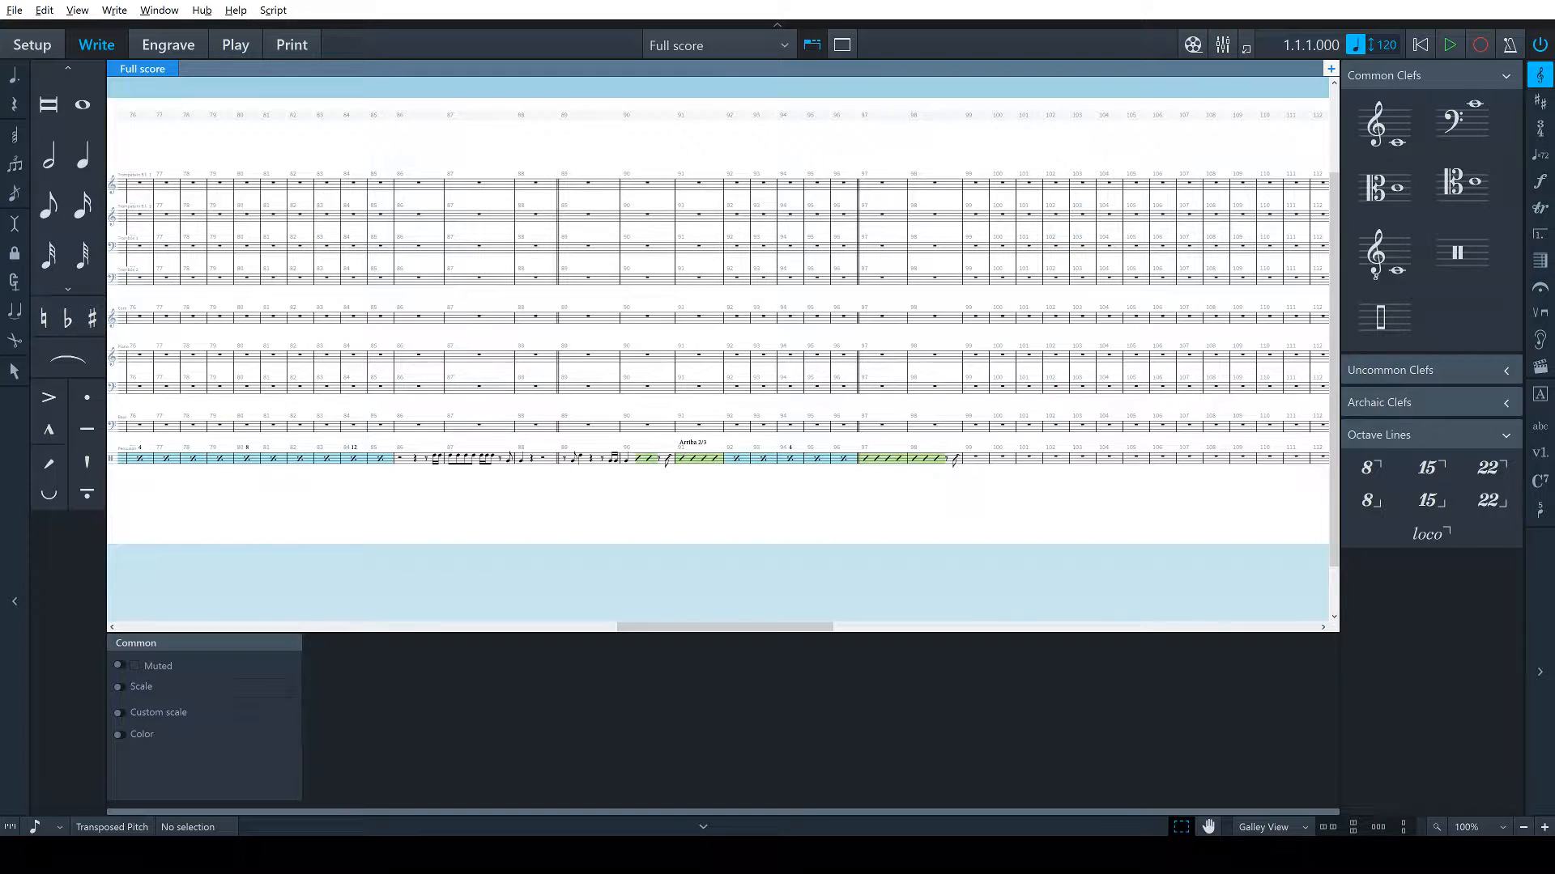
pyautogui.hotkey('alt', 'Tab')
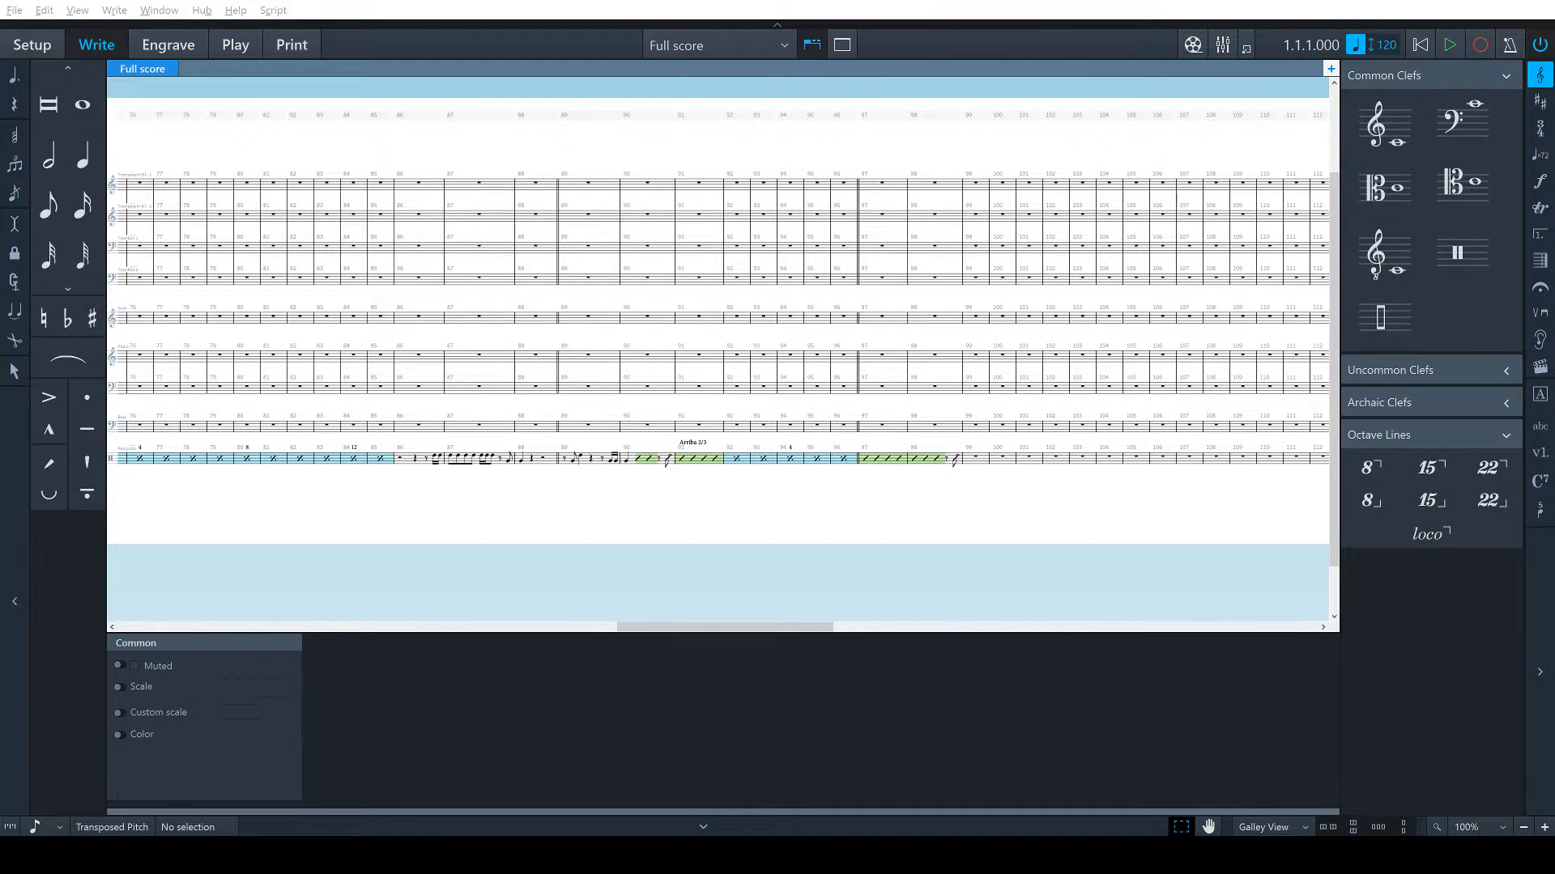
pyautogui.click(991, 464)
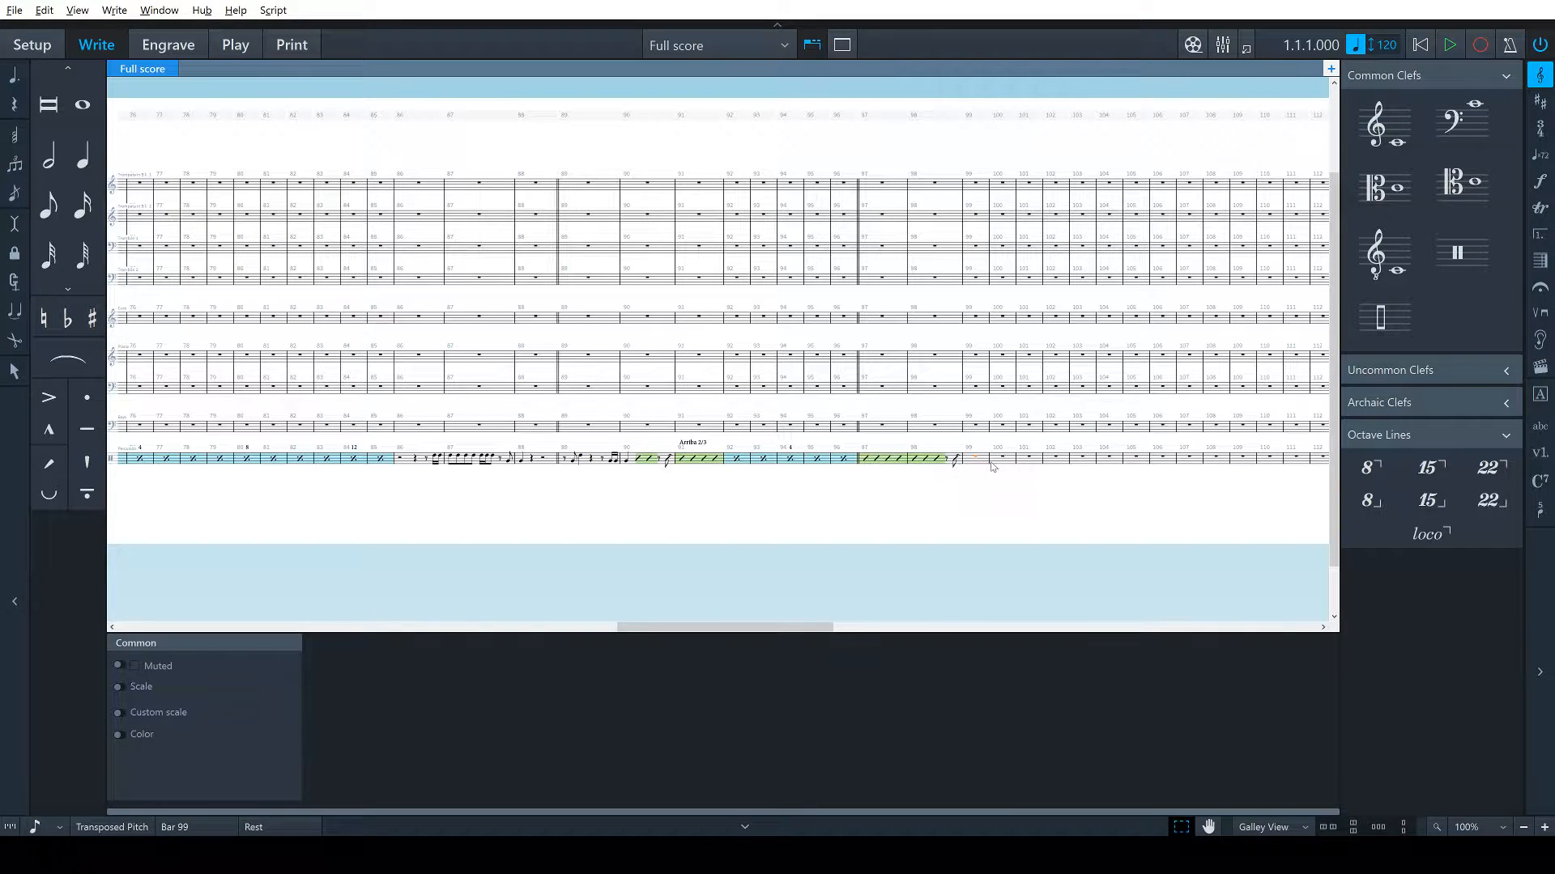
pyautogui.hotkey('alt', 'Tab')
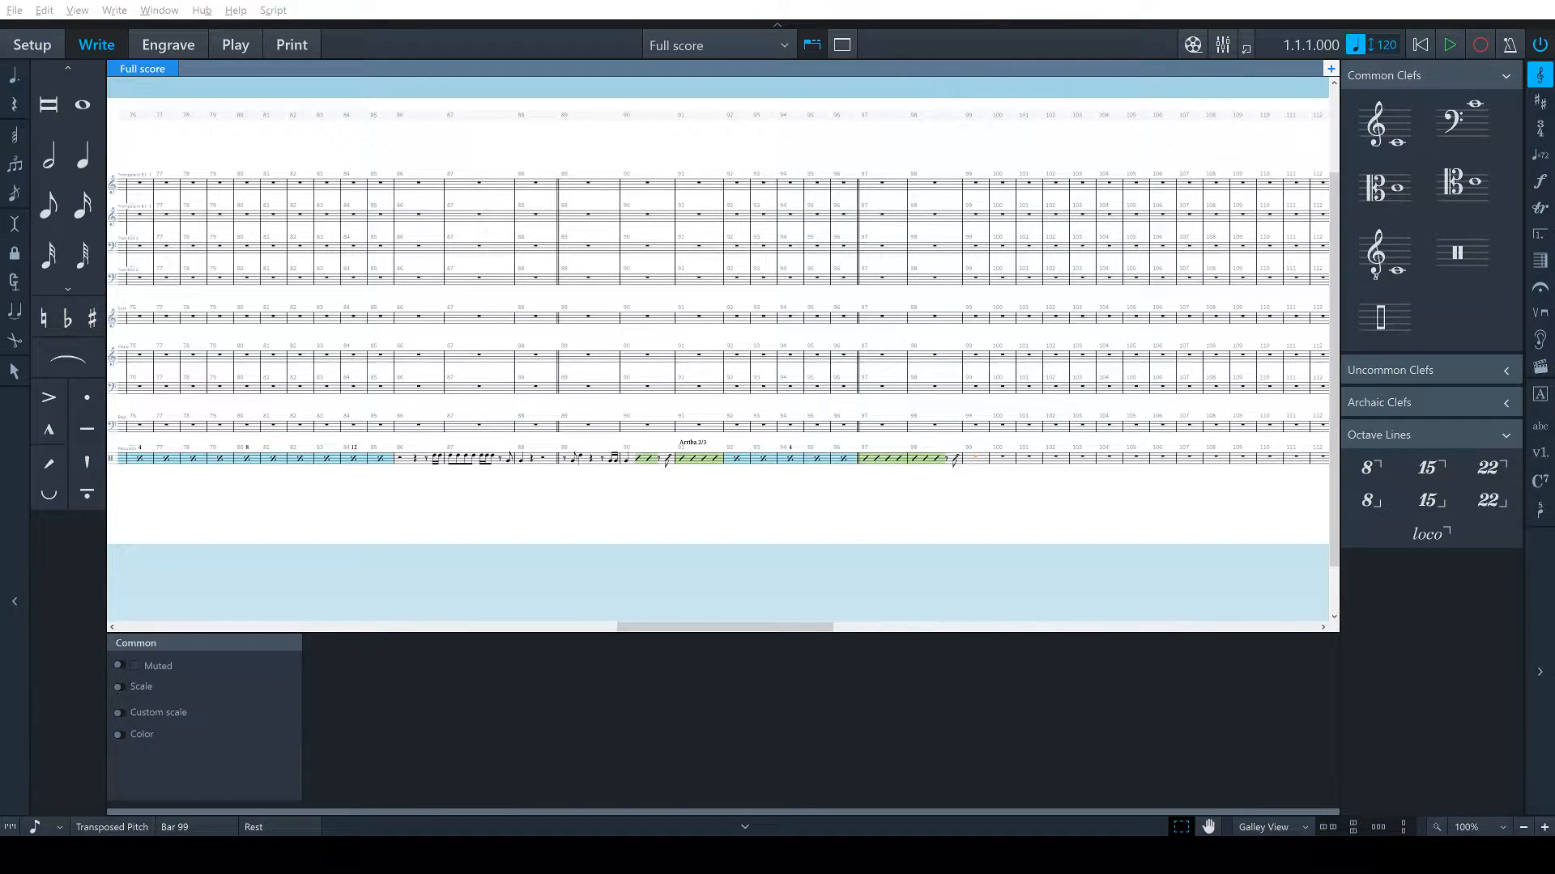
# Fill bar 99 of the Percussion staff with a slash region and bars 100–104 with one-bar repeats
pyautogui.click(982, 464)
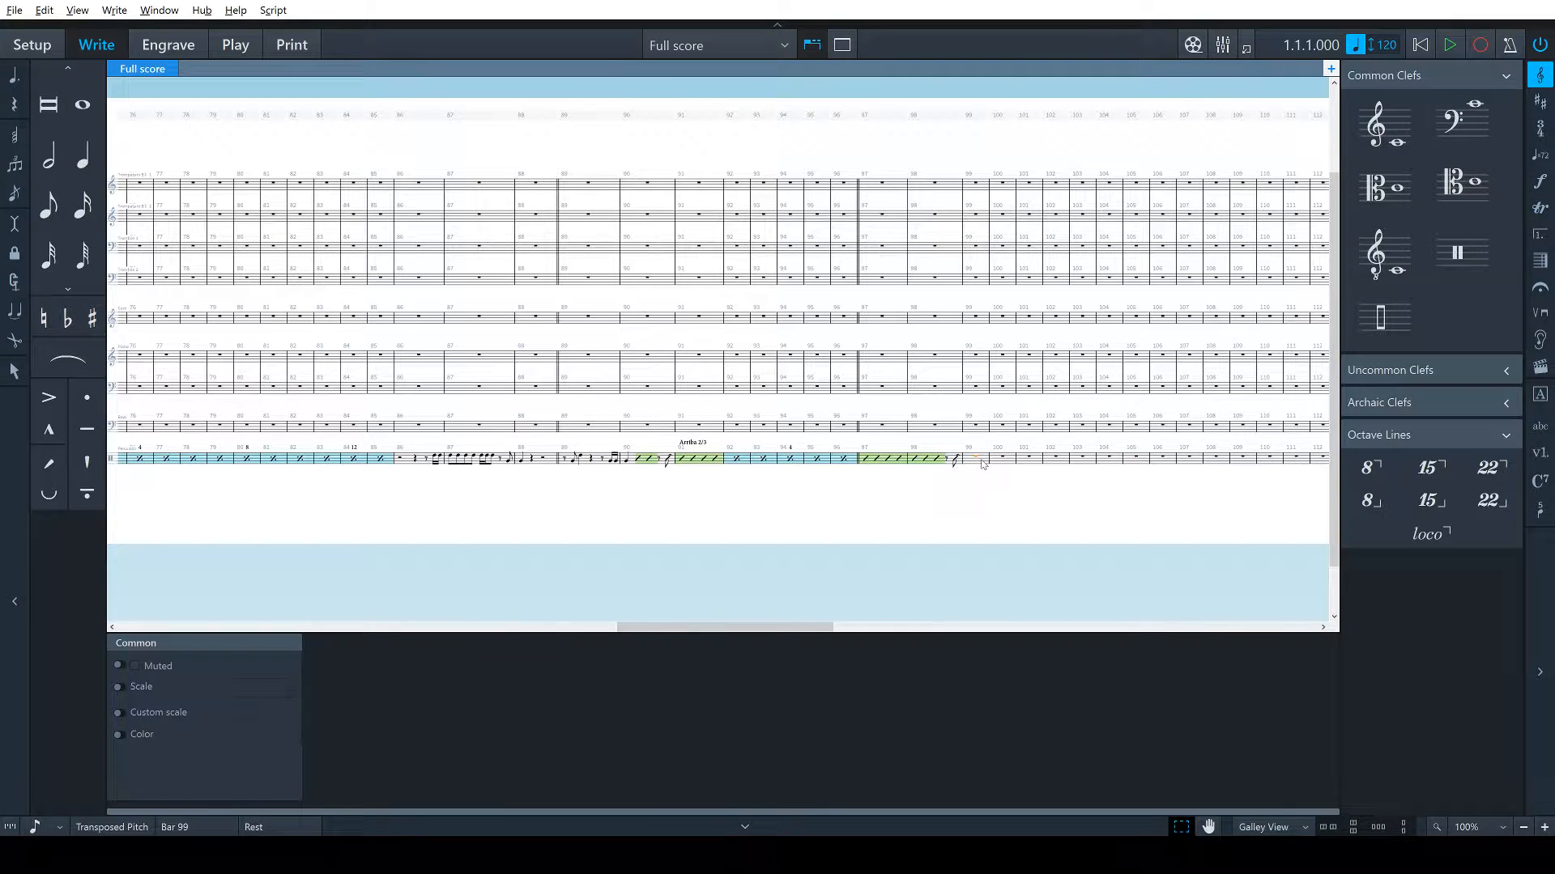
pyautogui.hotkey('alt', 's')
pyautogui.click(1027, 461)
pyautogui.keyDown('shift'); pyautogui.click(1078, 461); pyautogui.keyUp('shift')
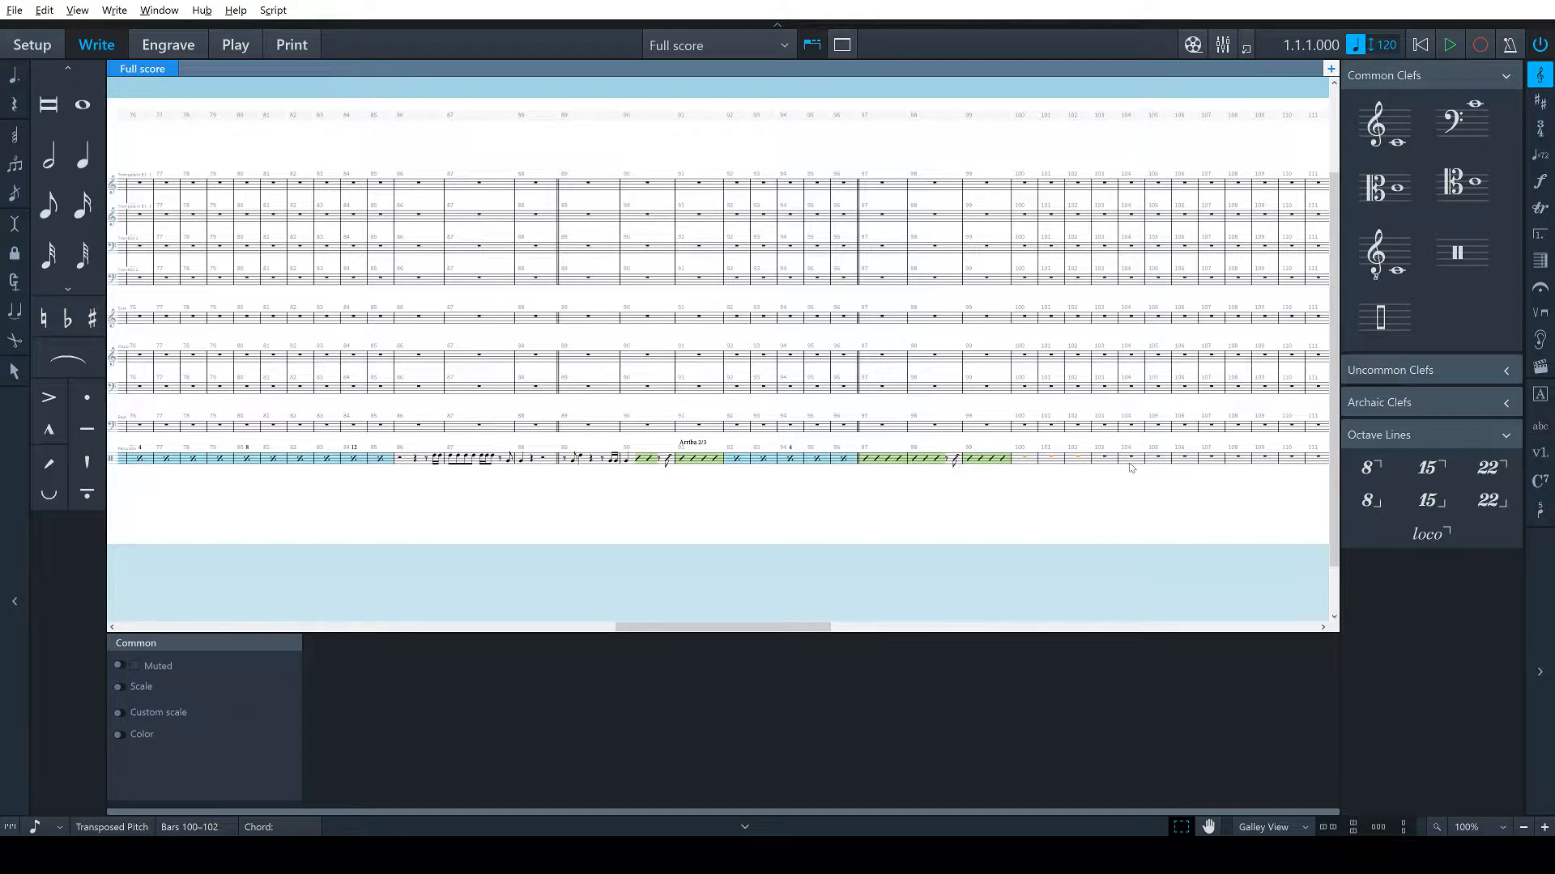
pyautogui.hotkey('shift', 'r')
pyautogui.write('%1')
pyautogui.press('Return')
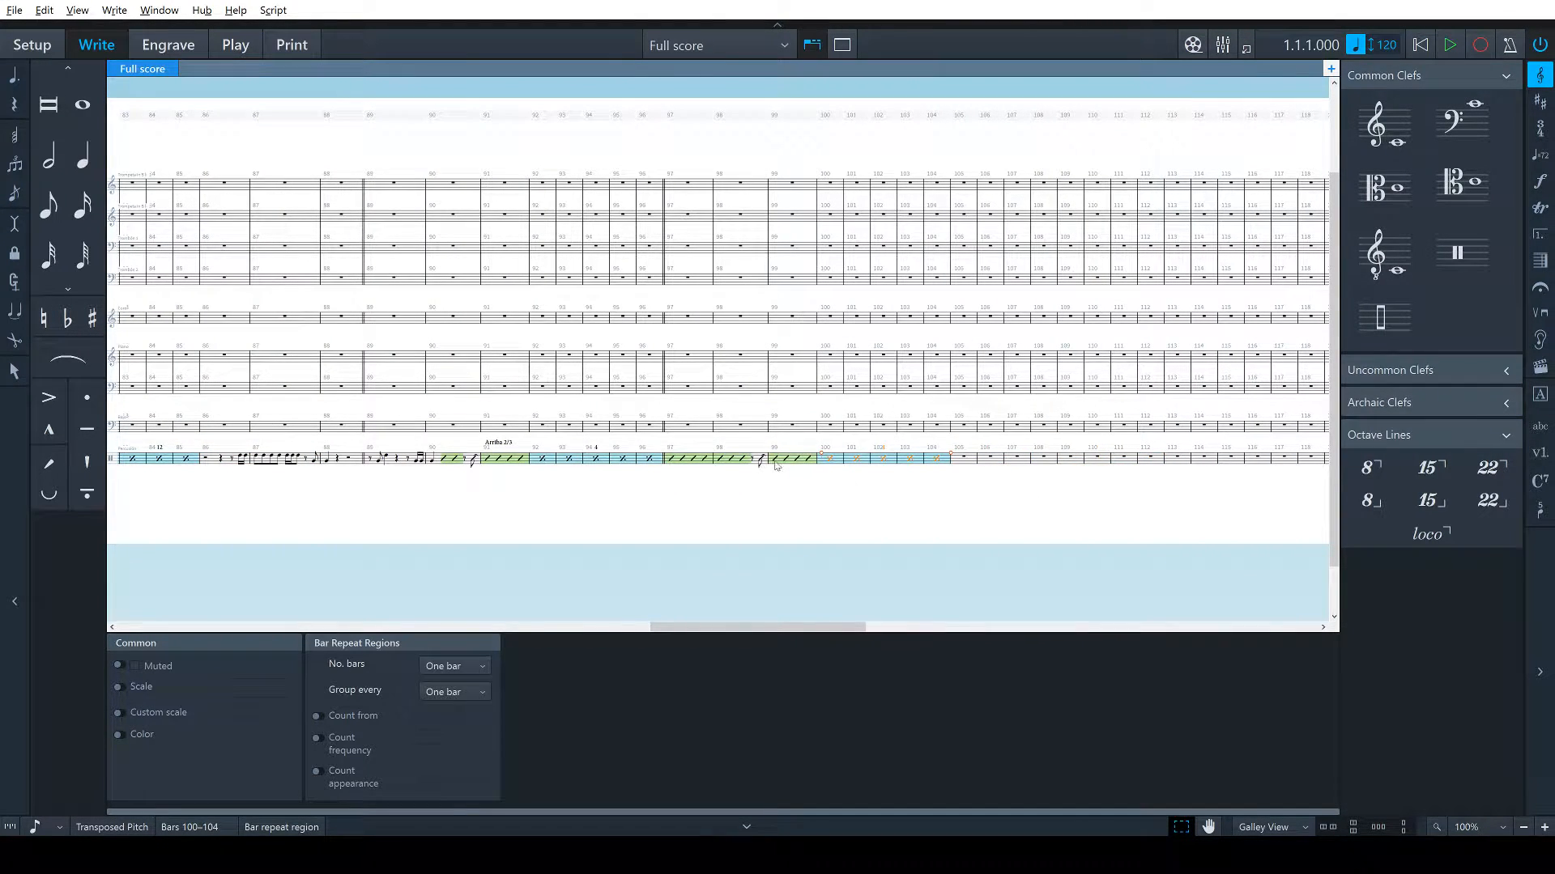
pyautogui.click(775, 462)
pyautogui.click(765, 517)
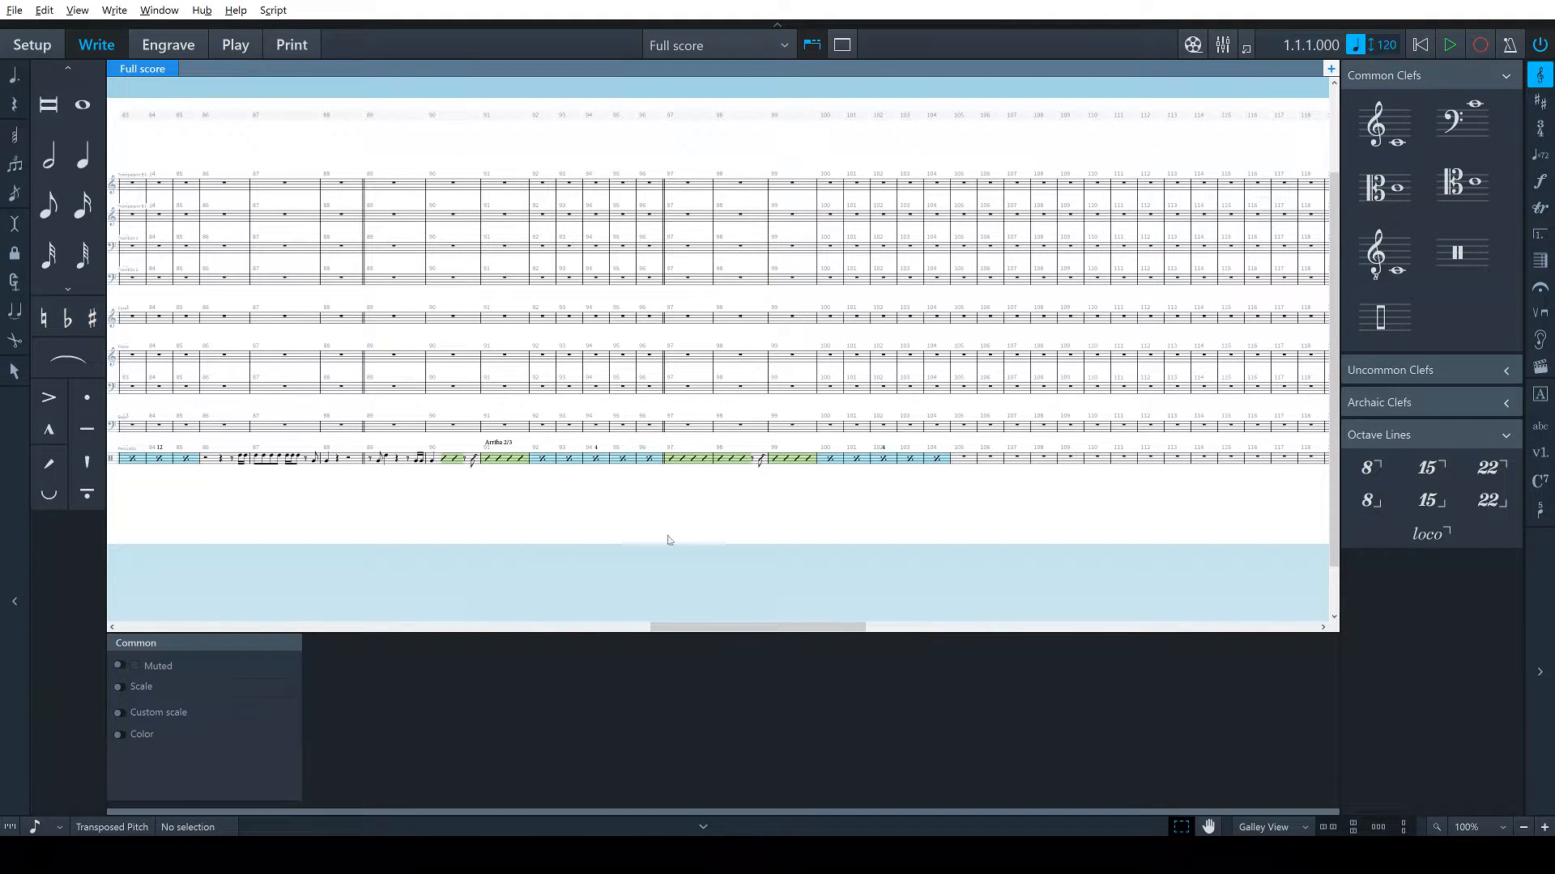
pyautogui.click(664, 384)
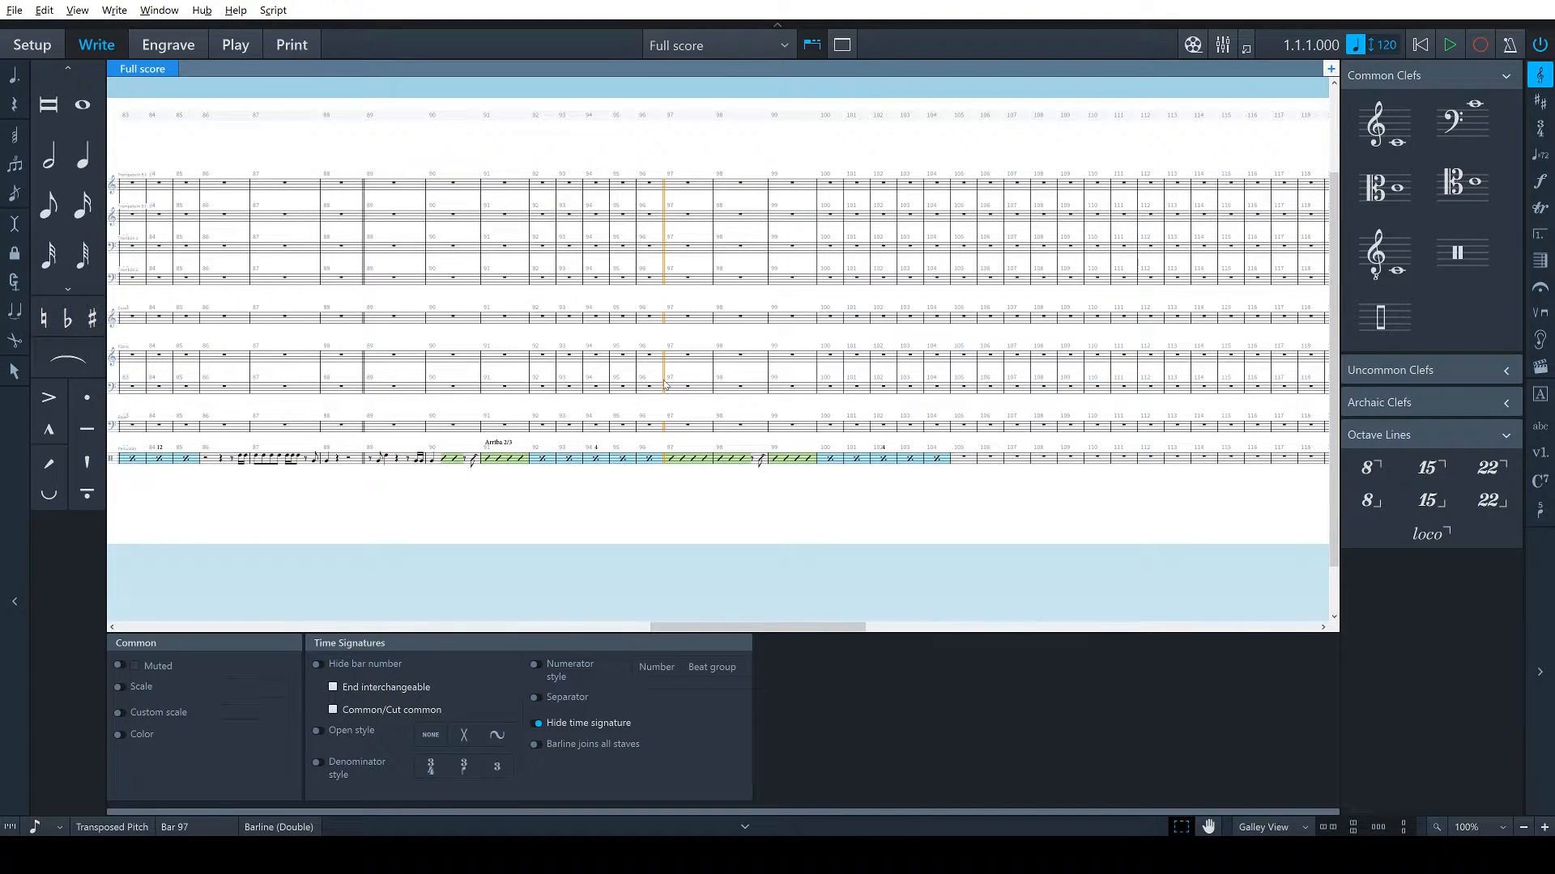
pyautogui.click(703, 506)
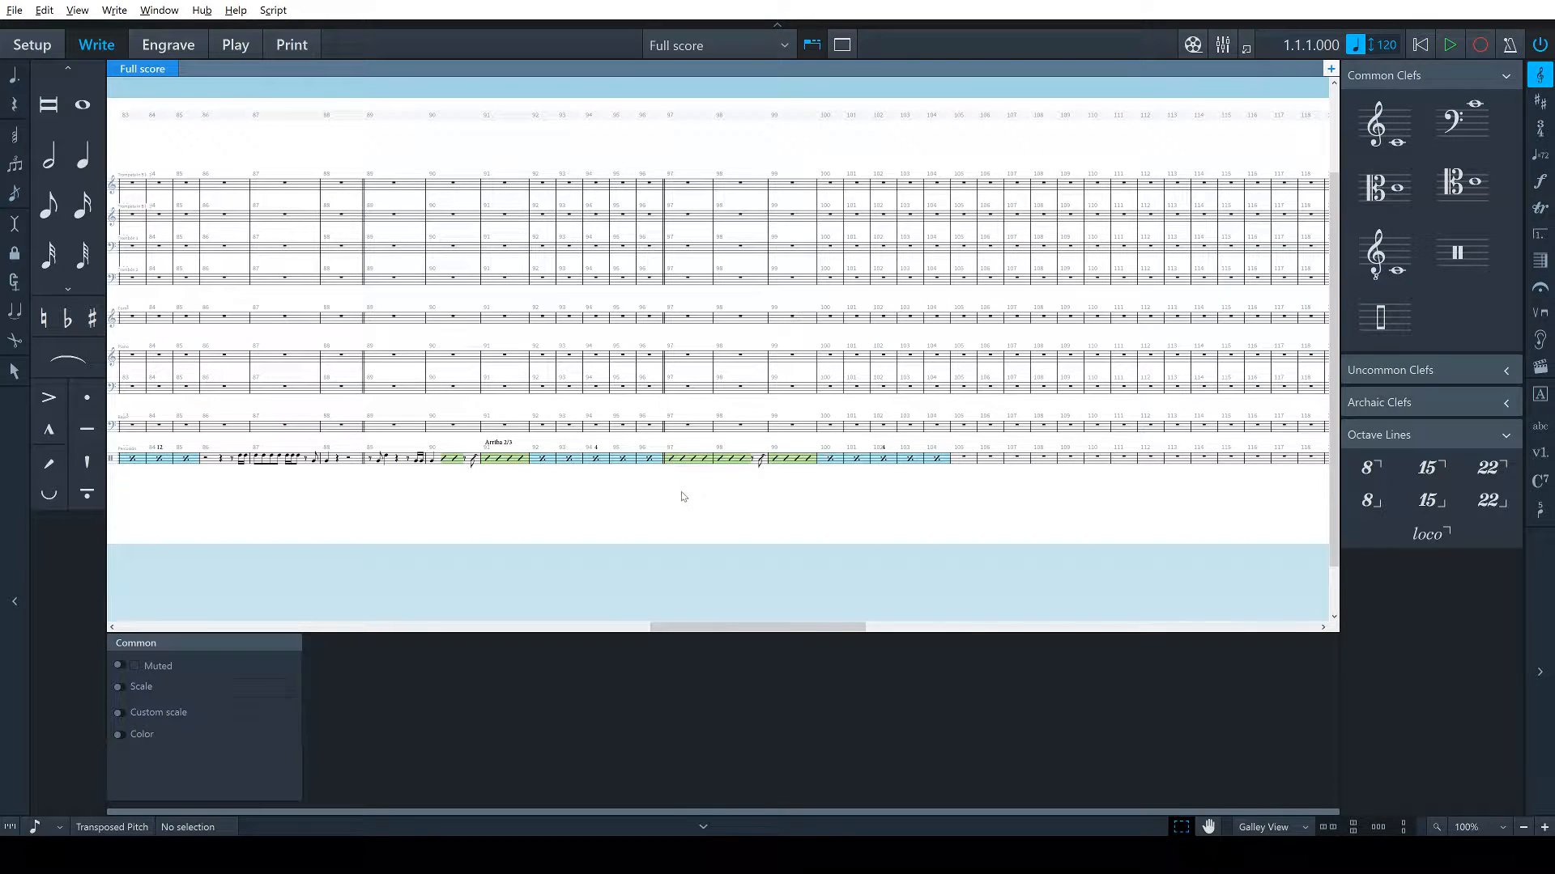
# Try starting the Percussion slash region at bar 98 and extending the preceding one-bar repeats over bar 97, then shorten the repeats back to bar 96
pyautogui.click(671, 465)
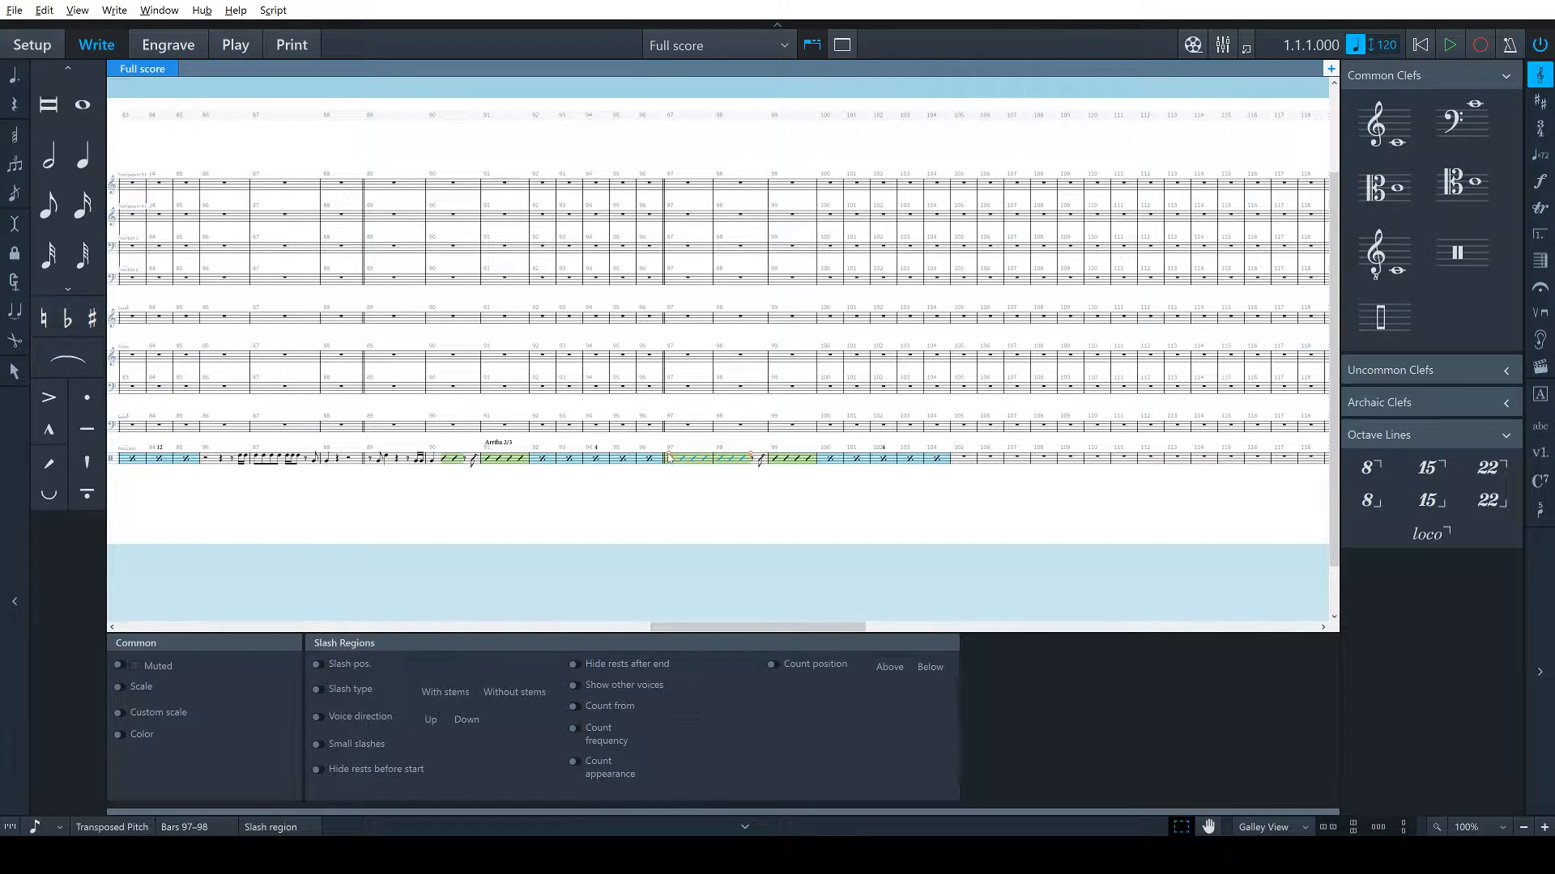
pyautogui.moveTo(671, 458)
pyautogui.mouseDown()
pyautogui.moveTo(720, 458)
pyautogui.moveTo(694, 460)
pyautogui.mouseUp()
pyautogui.click(661, 460)
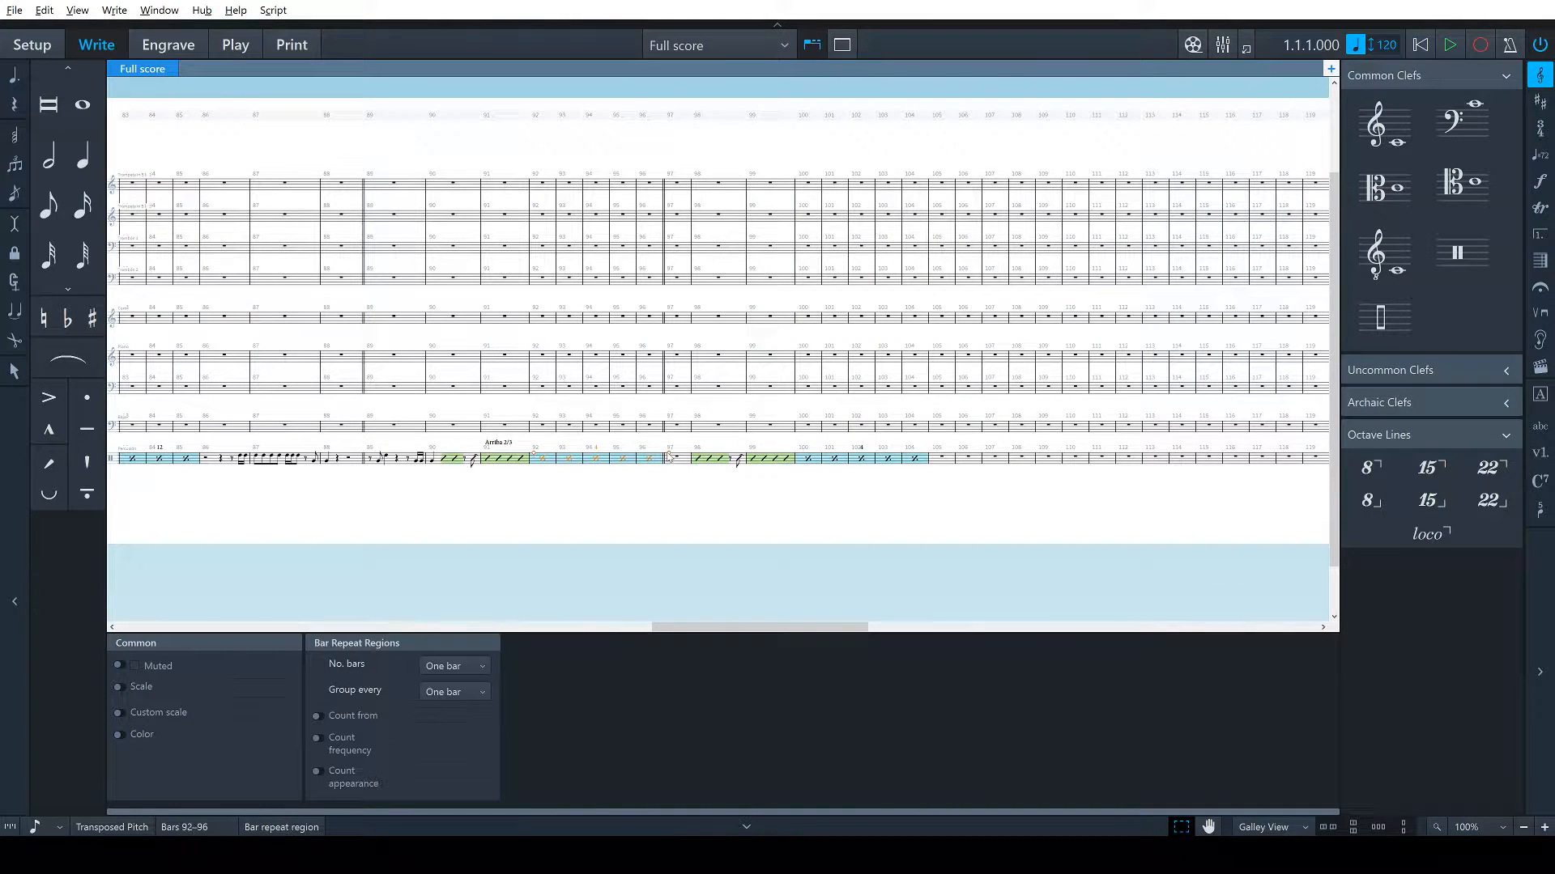
pyautogui.click(695, 494)
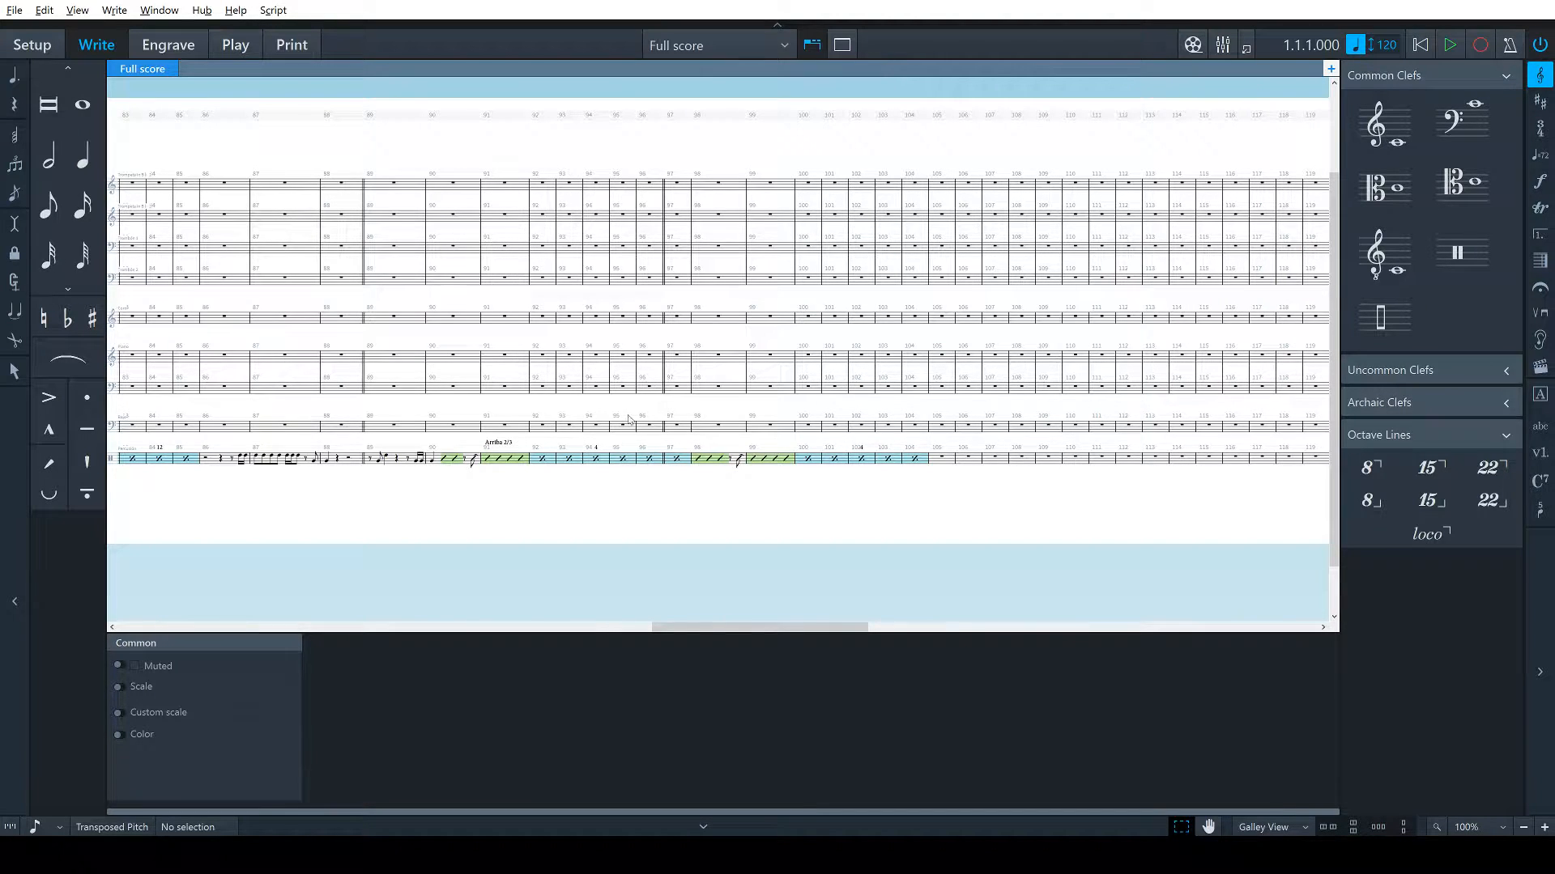
pyautogui.click(700, 460)
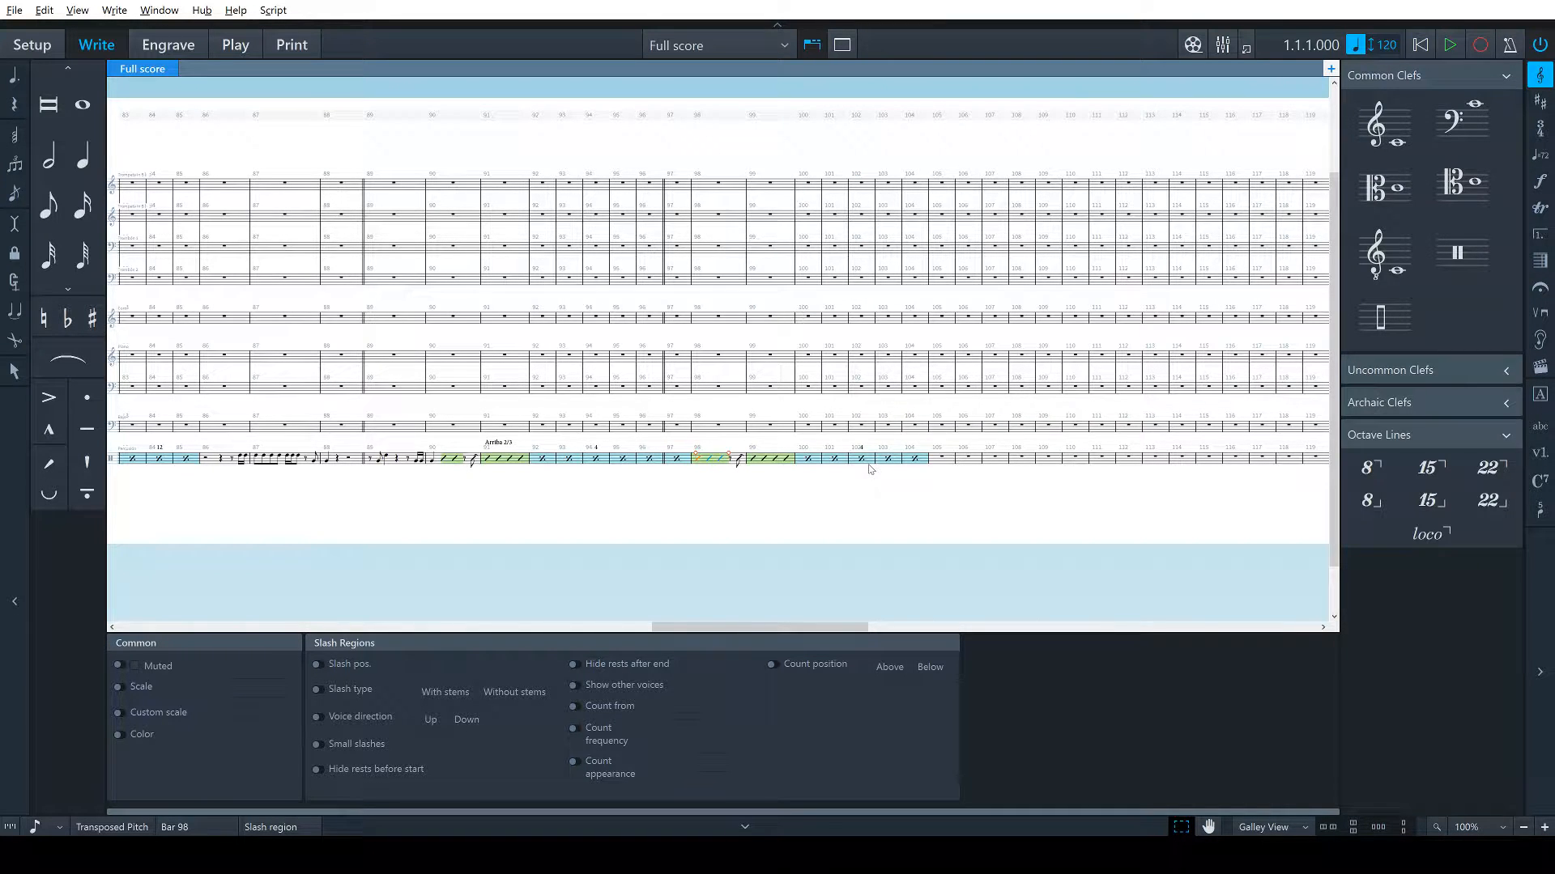
pyautogui.click(580, 498)
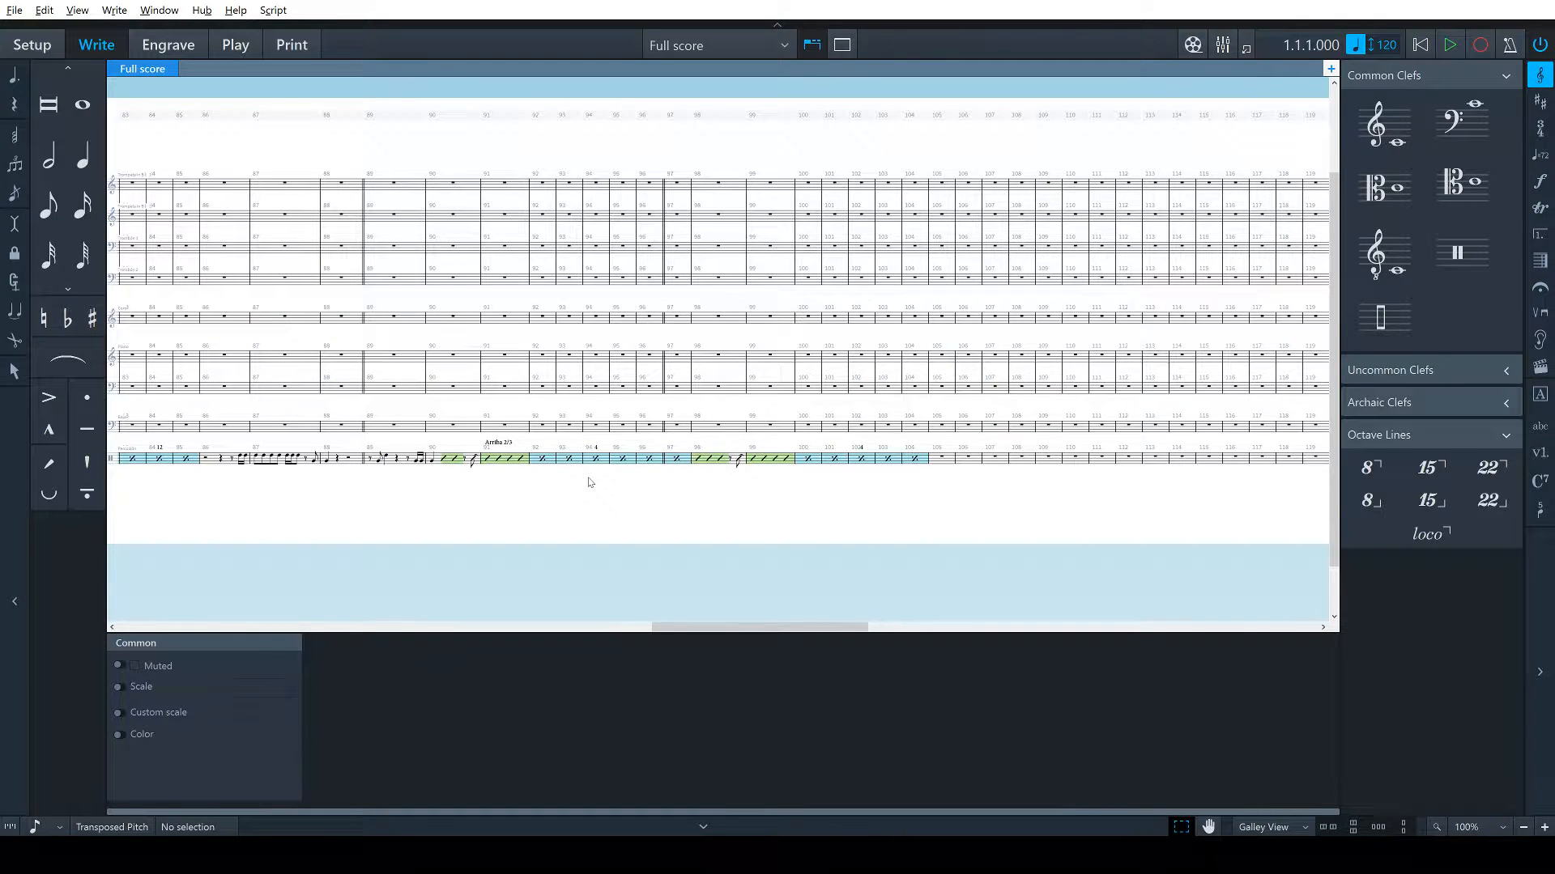
pyautogui.click(677, 461)
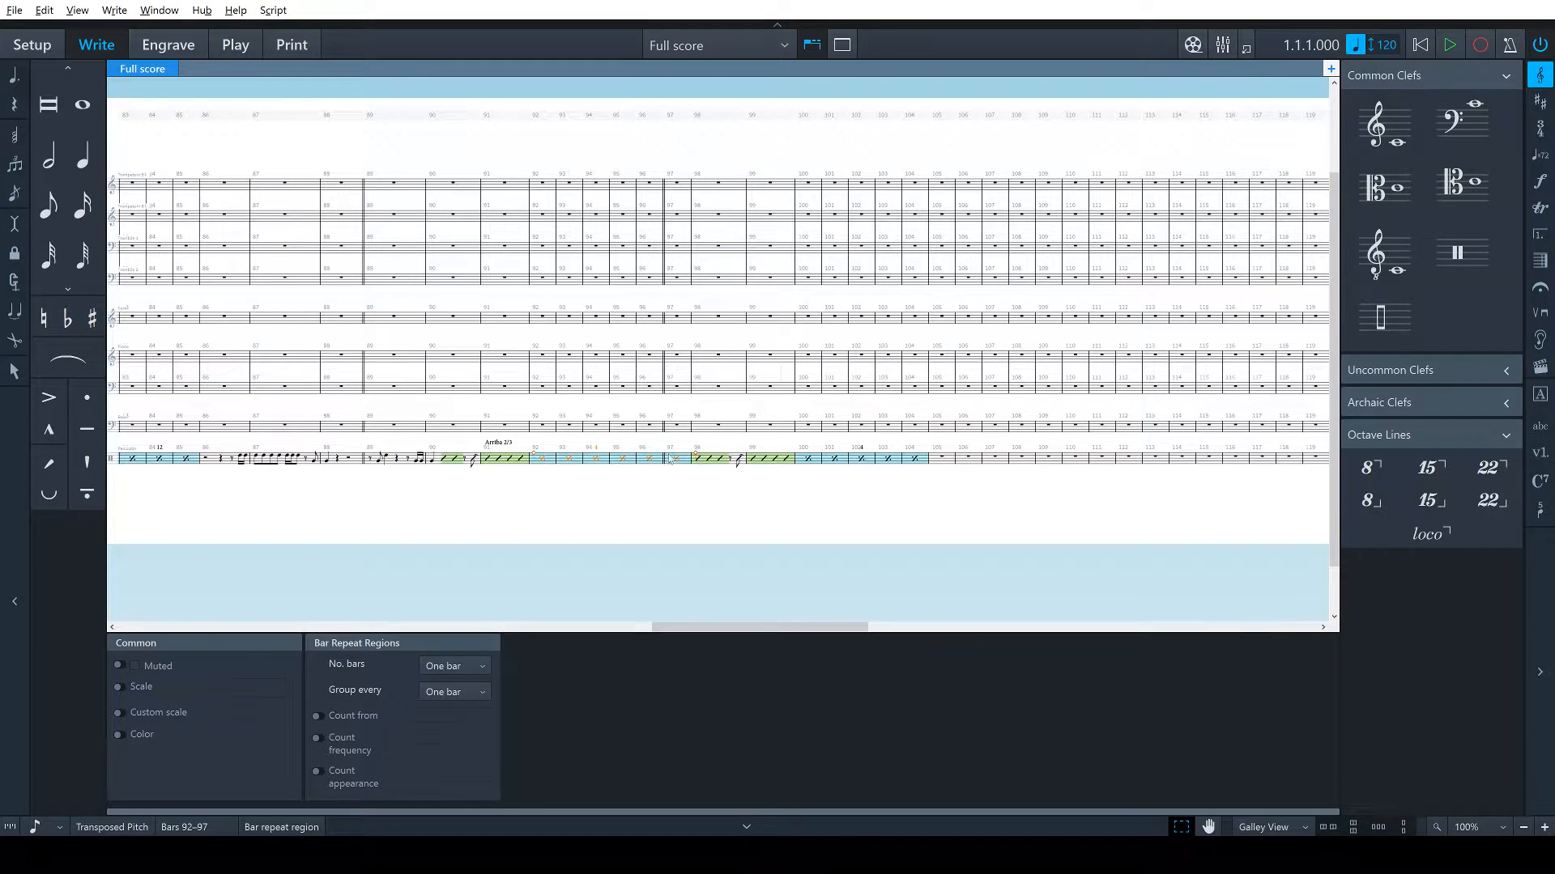
pyautogui.moveTo(669, 460); pyautogui.dragTo(662, 459)
# Try a count frequency of 2 on the bar repeat region over bars 92–96 and return it to 4
pyautogui.click(317, 738)
pyautogui.doubleClick(453, 741)
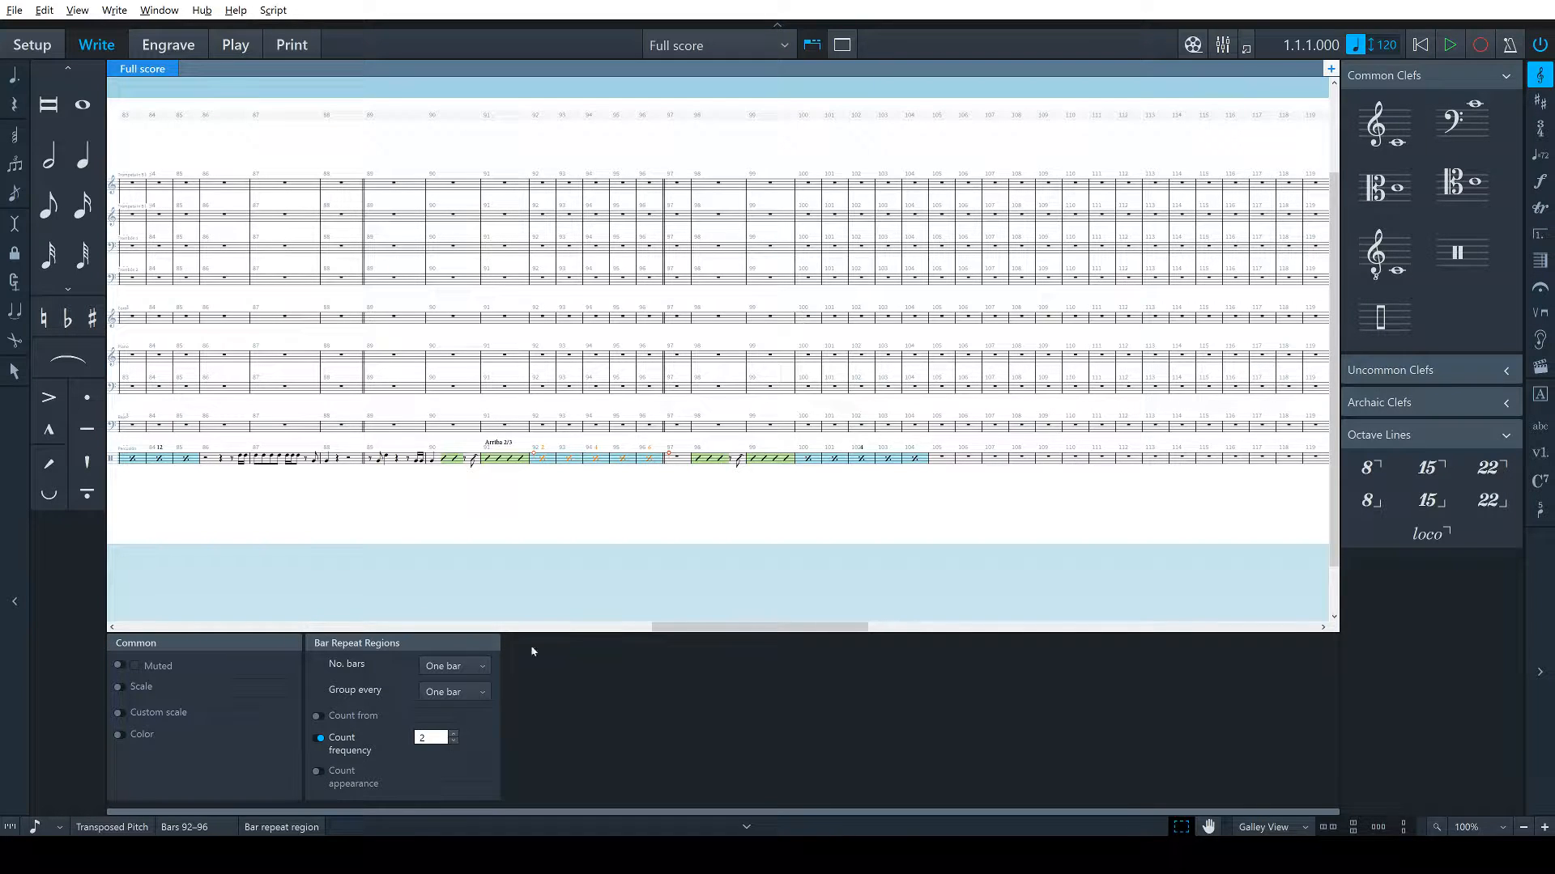
pyautogui.click(680, 506)
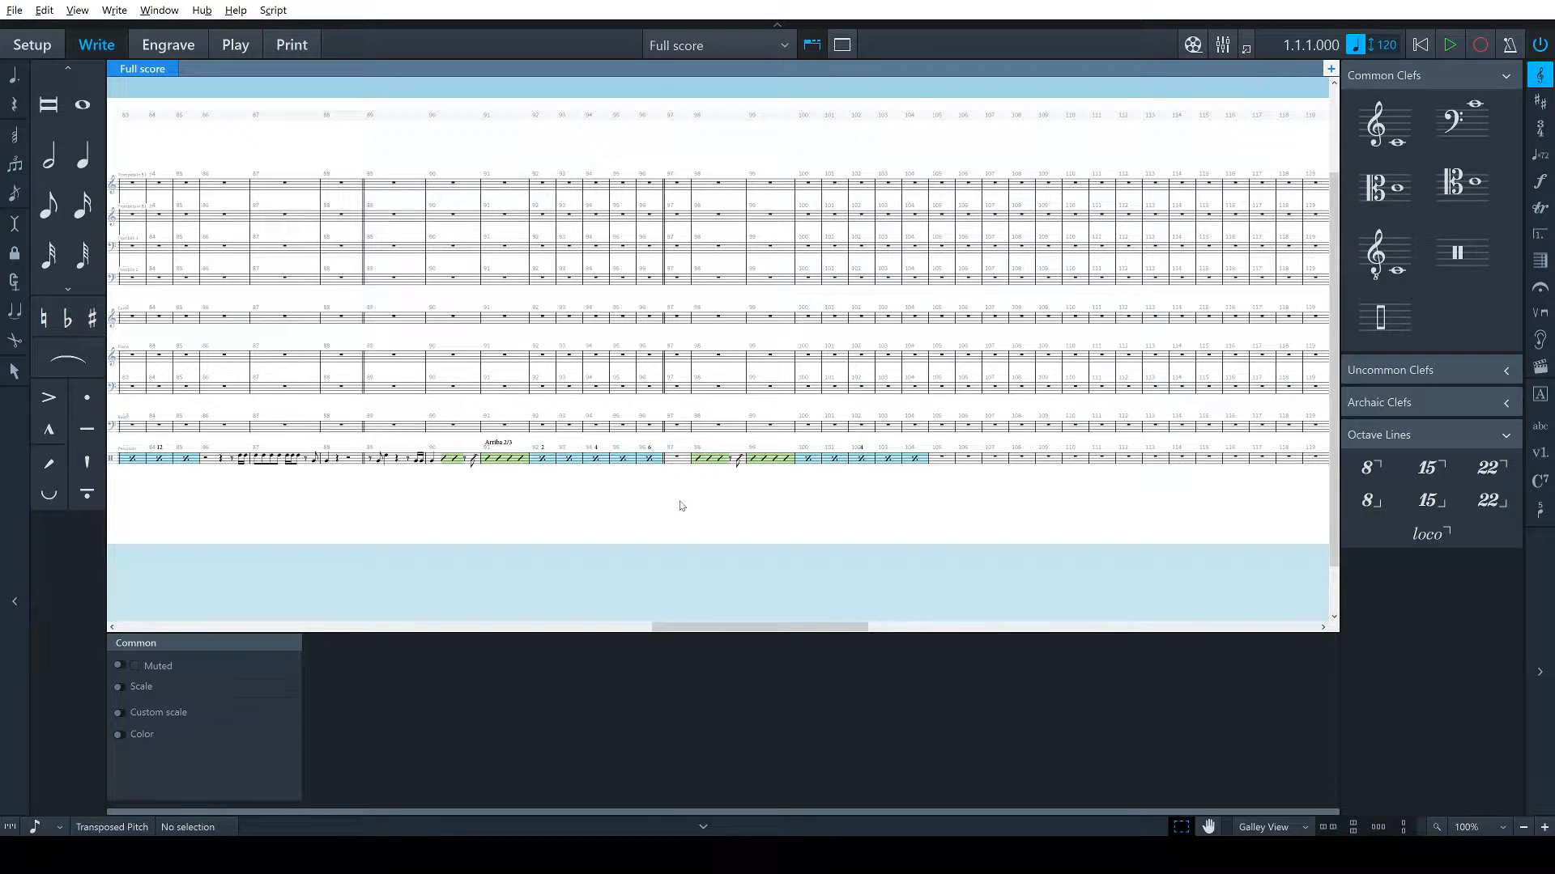
pyautogui.click(544, 459)
pyautogui.click(455, 734)
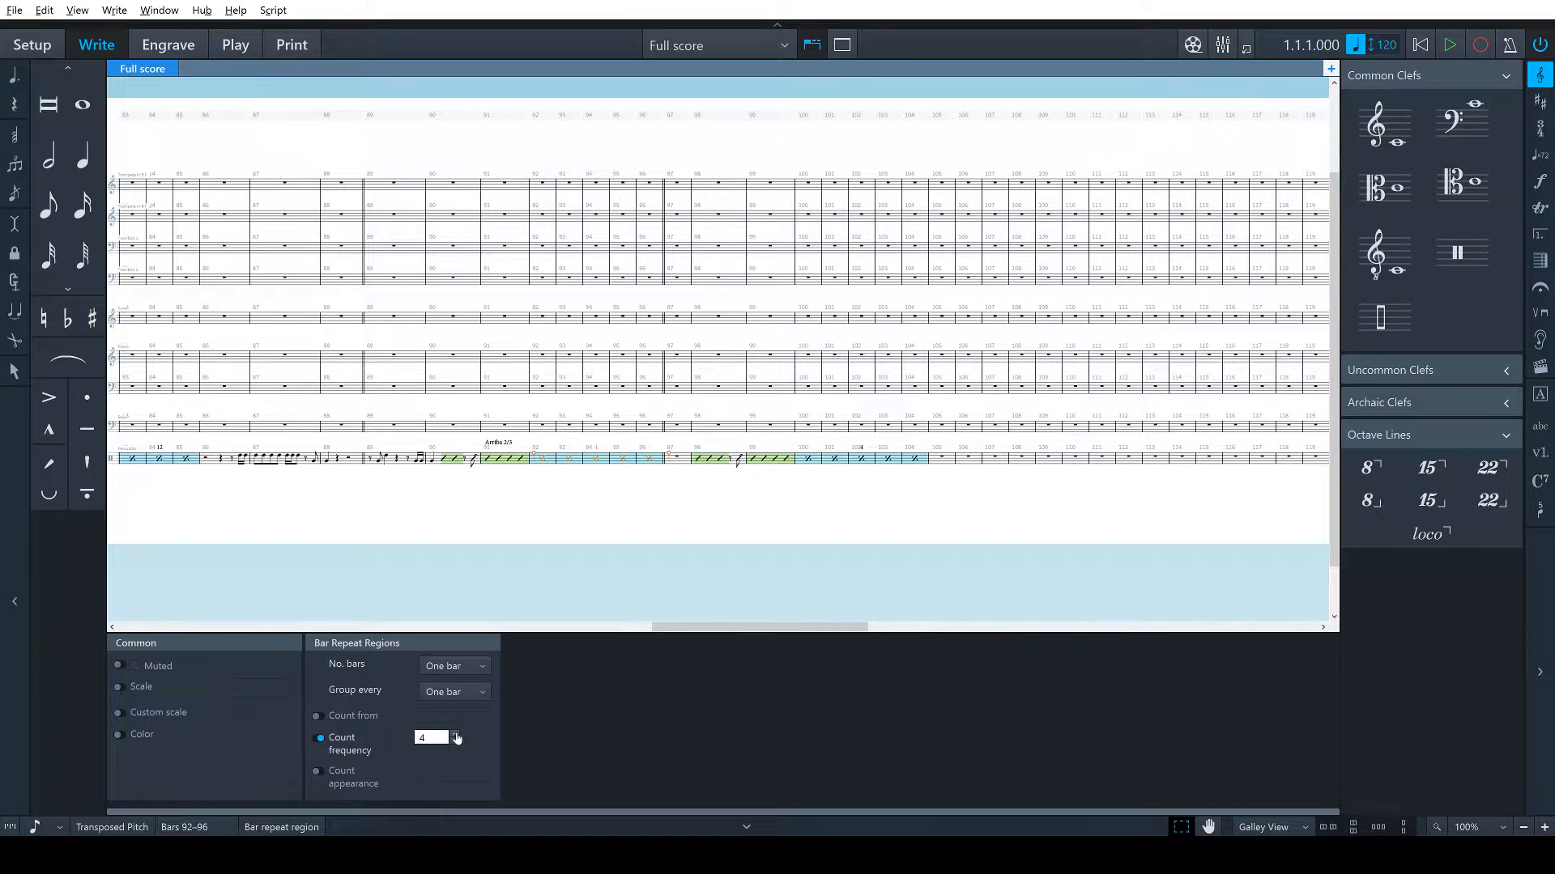
# Shorten the bar repeat region to bars 92–95 and give bar 96 of the Percussion staff its own one-bar repeat
pyautogui.click(613, 503)
pyautogui.click(649, 460)
pyautogui.moveTo(662, 460); pyautogui.dragTo(641, 463)
pyautogui.click(649, 464)
pyautogui.hotkey('shift', 'r')
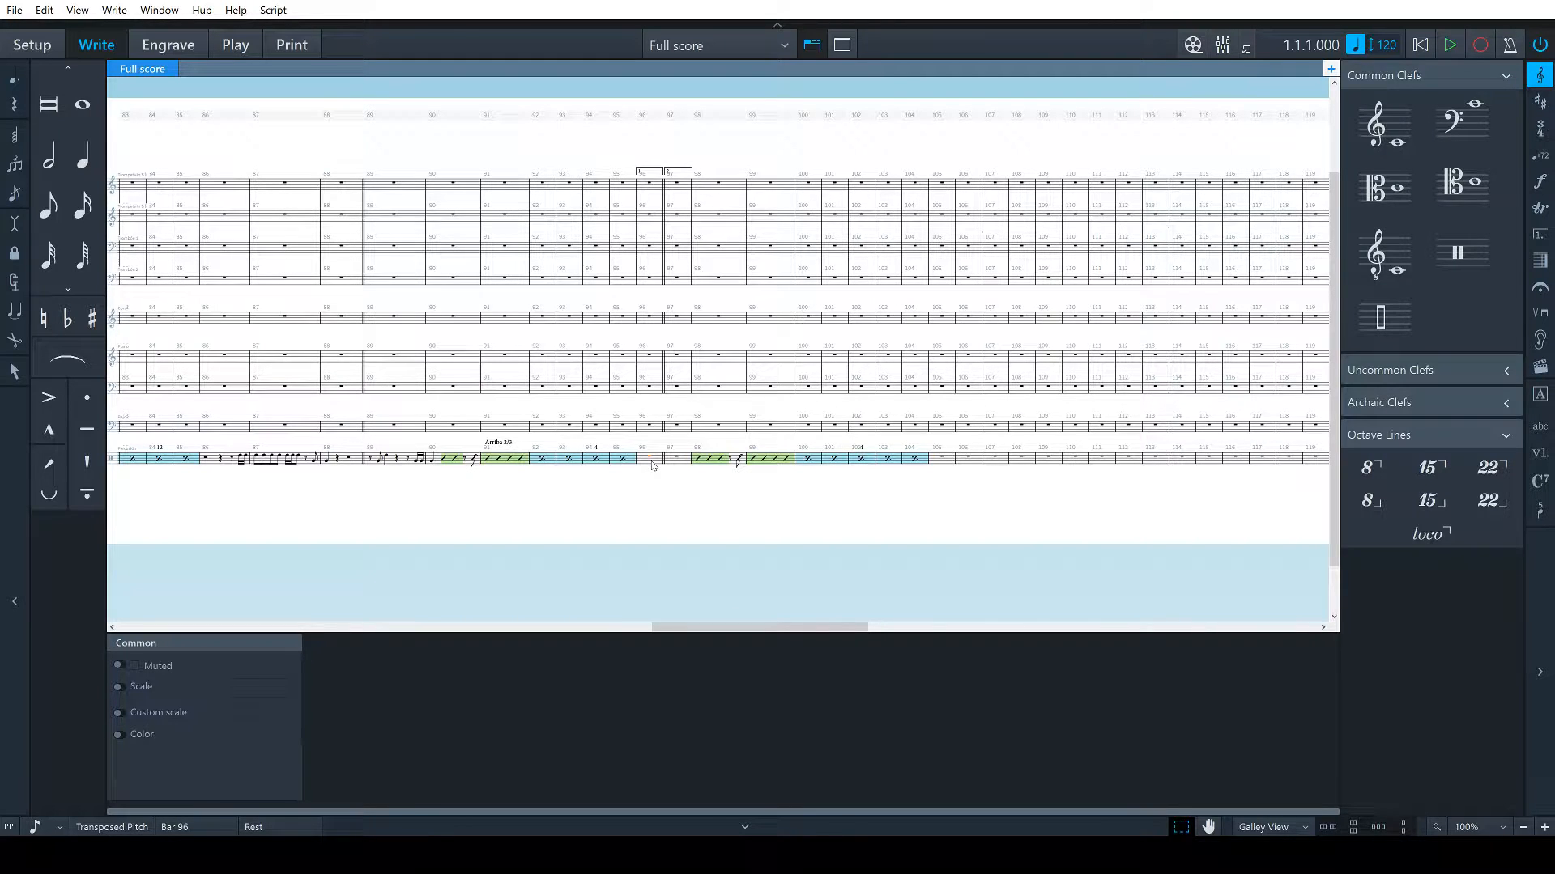
pyautogui.hotkey('ctrl', 'z')
pyautogui.hotkey('shift', 'r')
pyautogui.write('%')
pyautogui.press('Return')
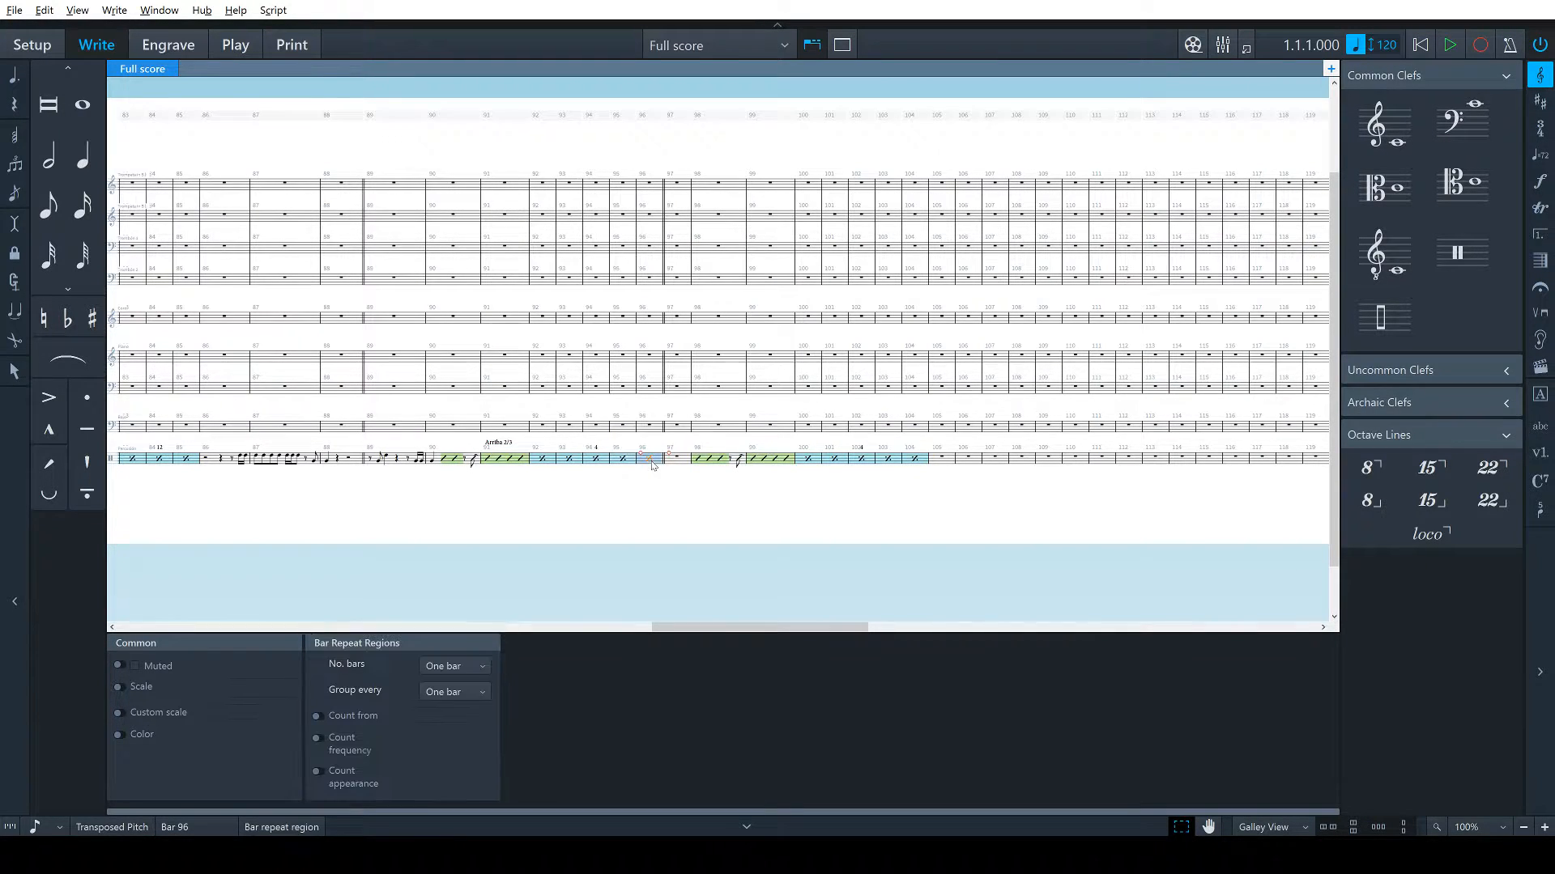
# Set the bar 96 repeat's count frequency to 2 and adjust its starting count so the bar is numbered 6
pyautogui.click(319, 716)
pyautogui.click(453, 713)
pyautogui.click(454, 713)
pyautogui.click(454, 714)
pyautogui.click(453, 713)
pyautogui.click(453, 713)
pyautogui.click(319, 739)
pyautogui.click(453, 734)
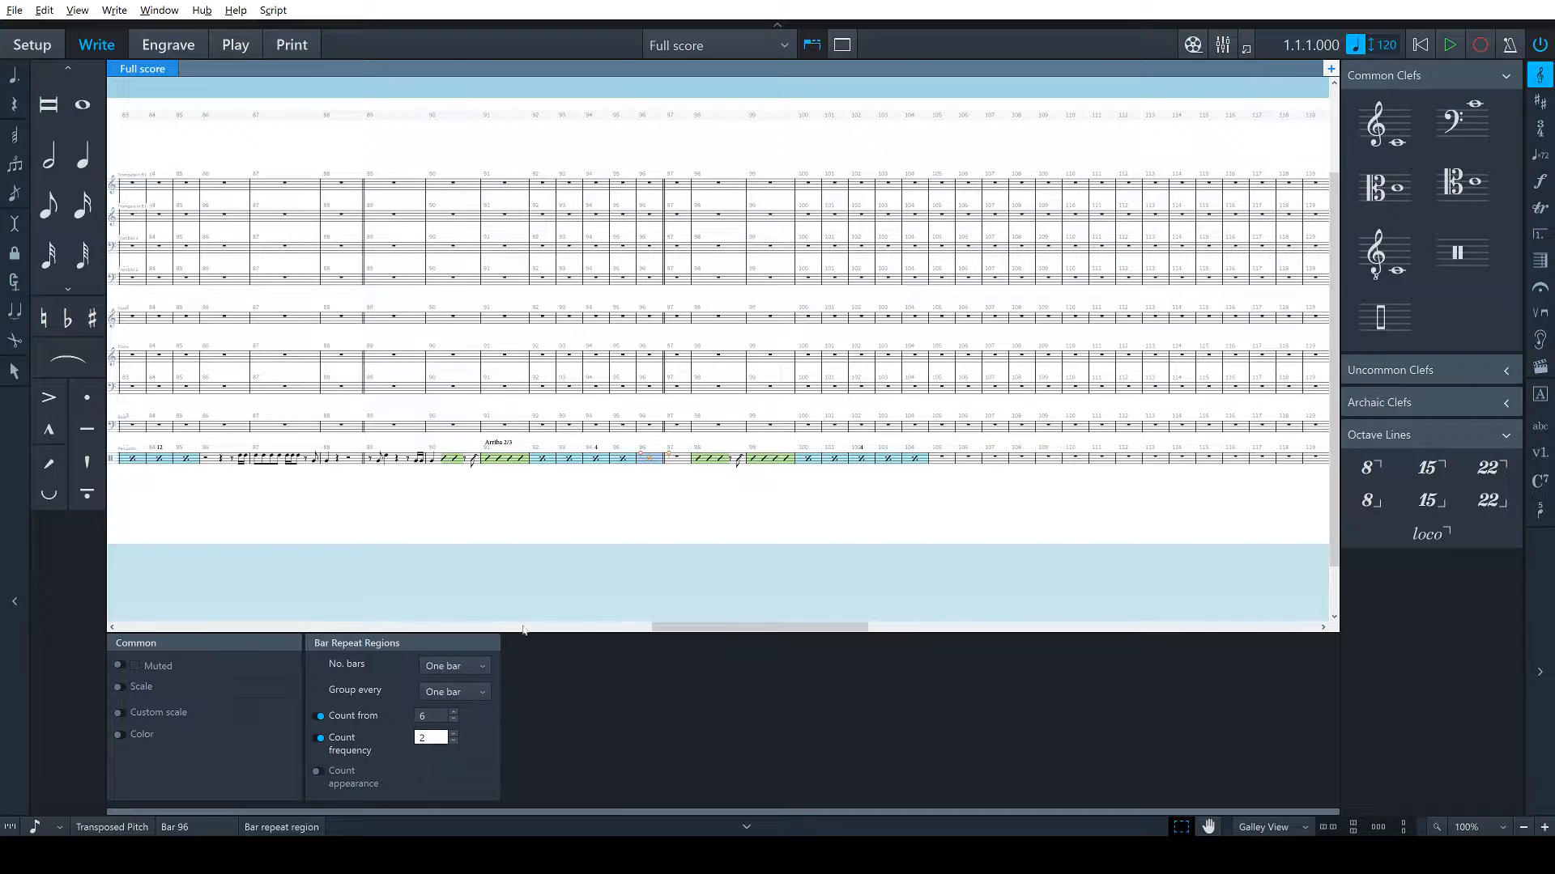
pyautogui.click(454, 719)
pyautogui.click(671, 515)
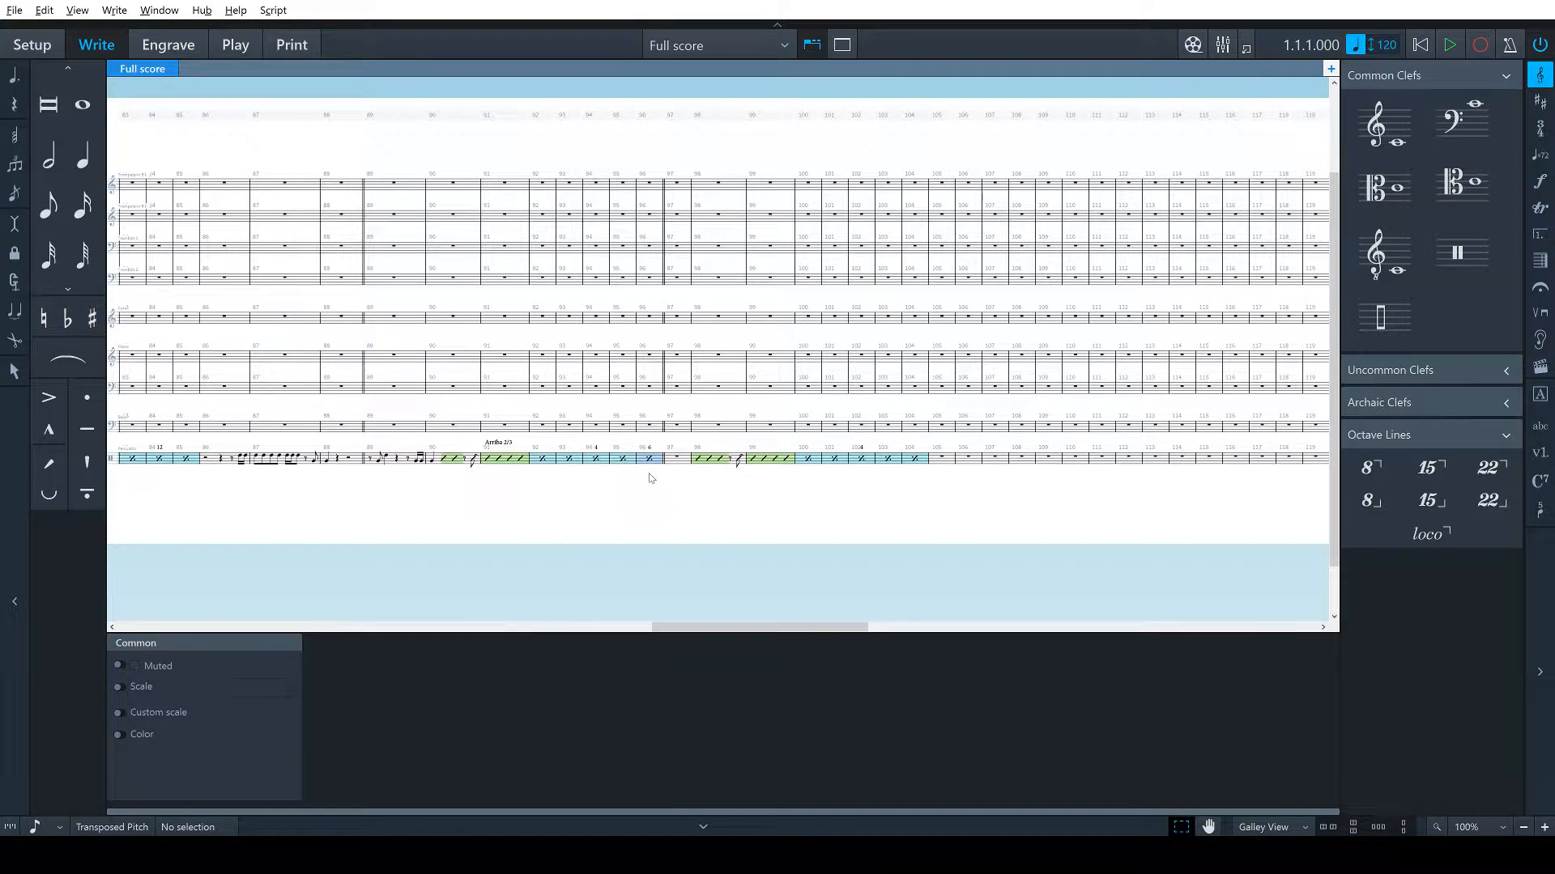
# Extend the slash region in bar 98 of the Percussion staff back to the start of bar 97
pyautogui.click(677, 459)
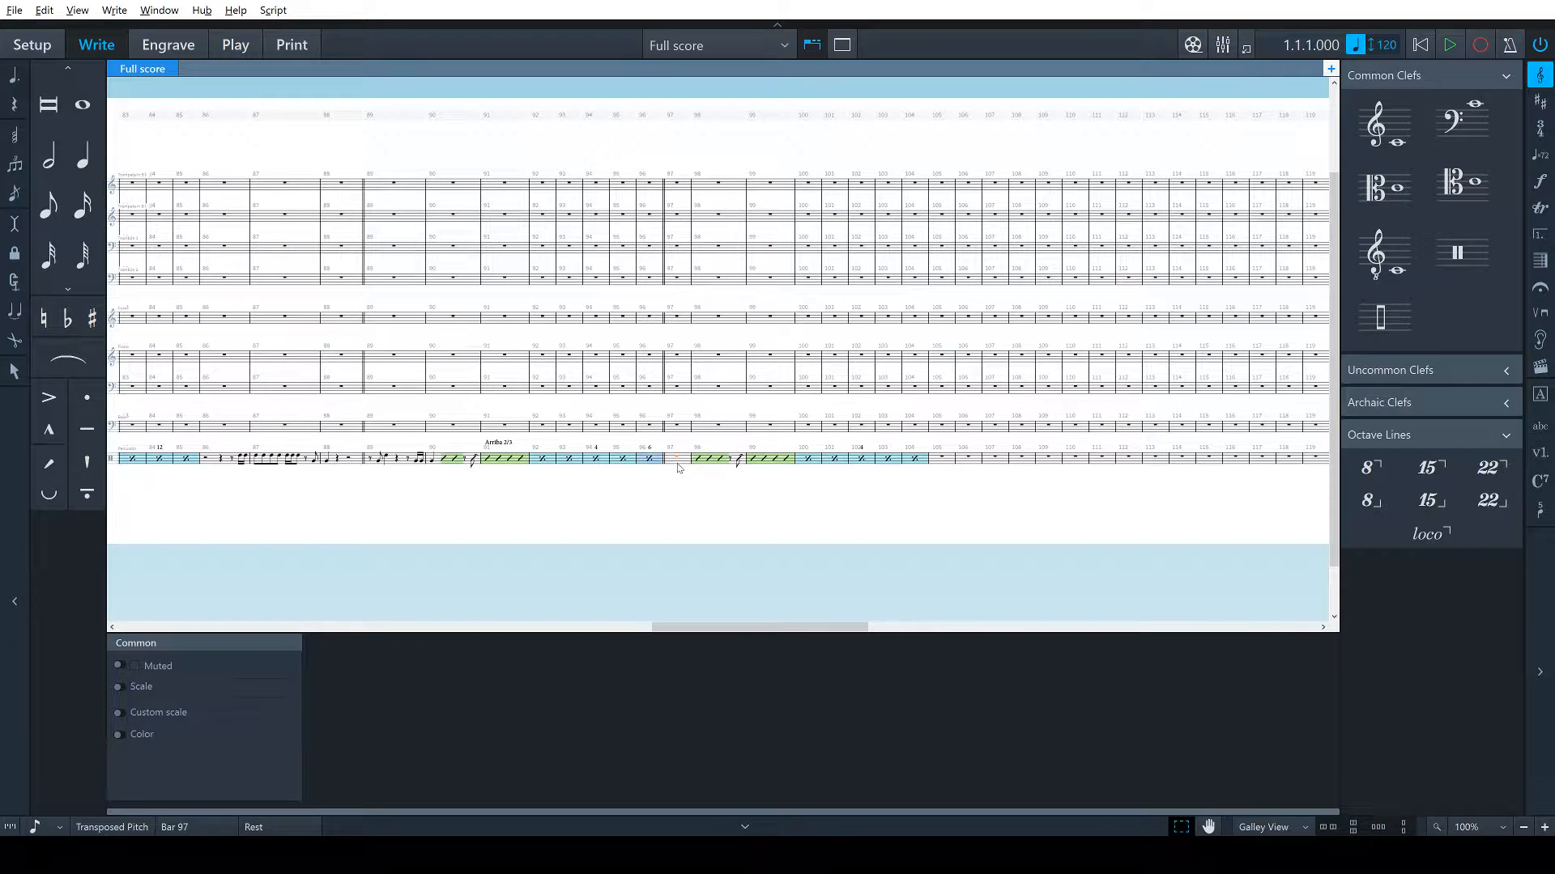
pyautogui.click(698, 459)
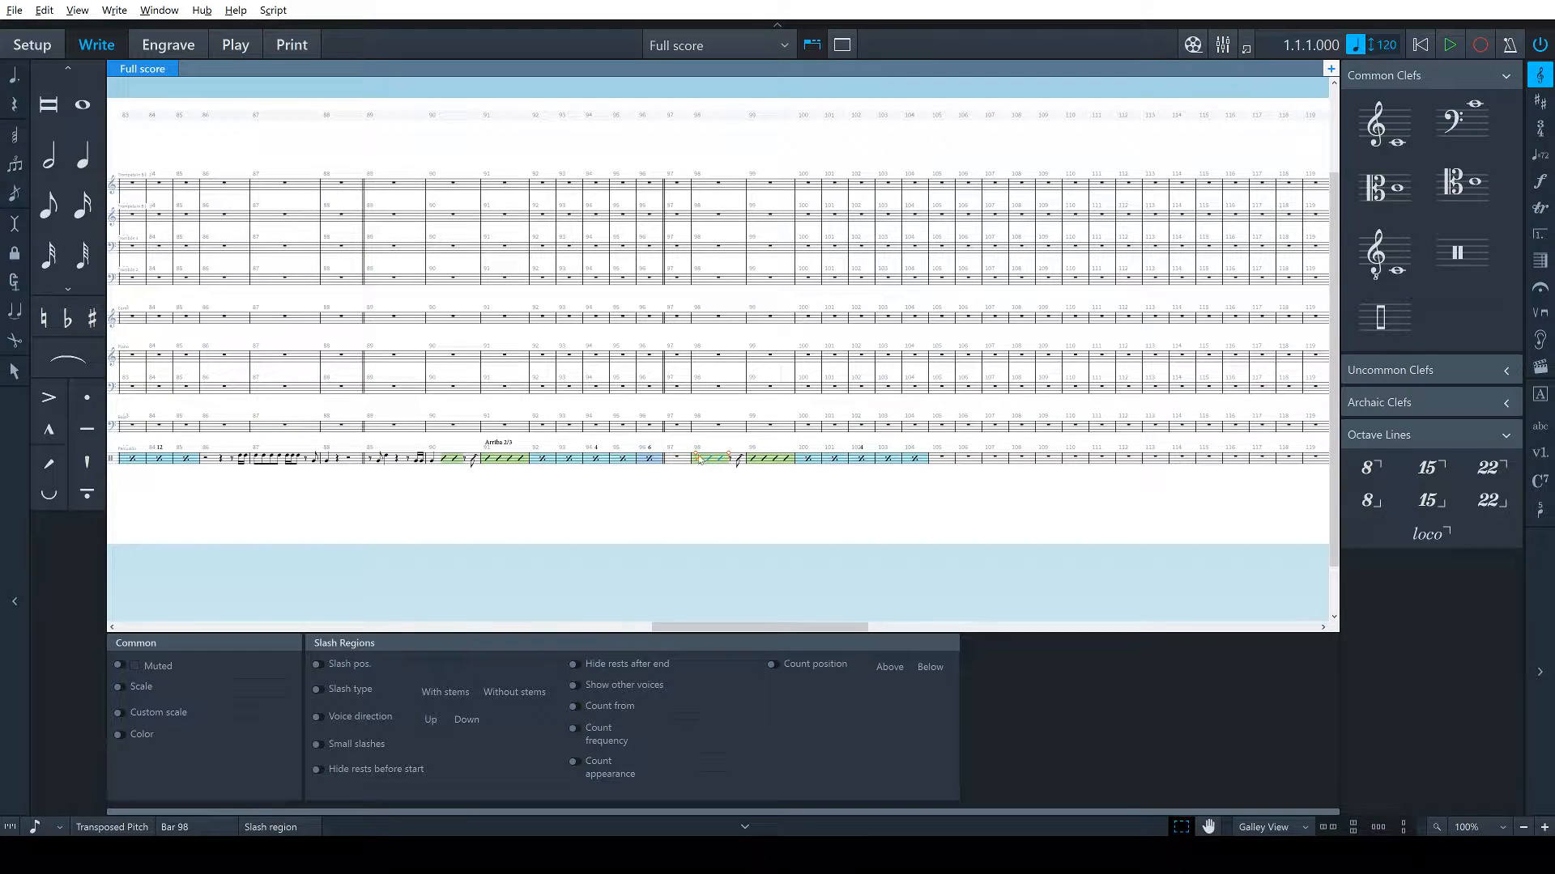
pyautogui.moveTo(695, 455); pyautogui.dragTo(670, 457)
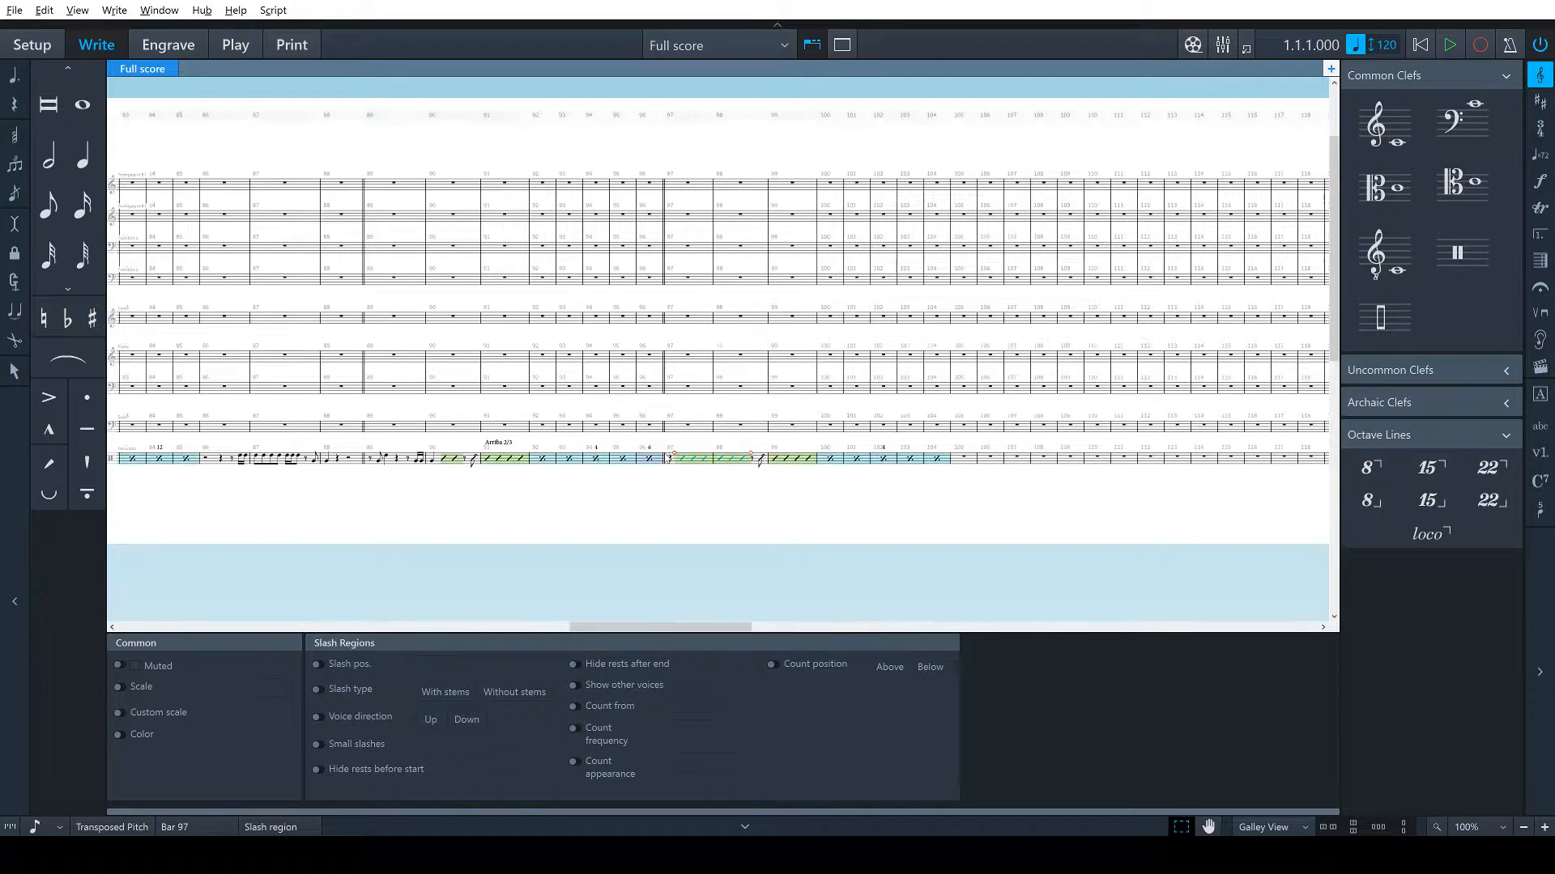
pyautogui.click(727, 510)
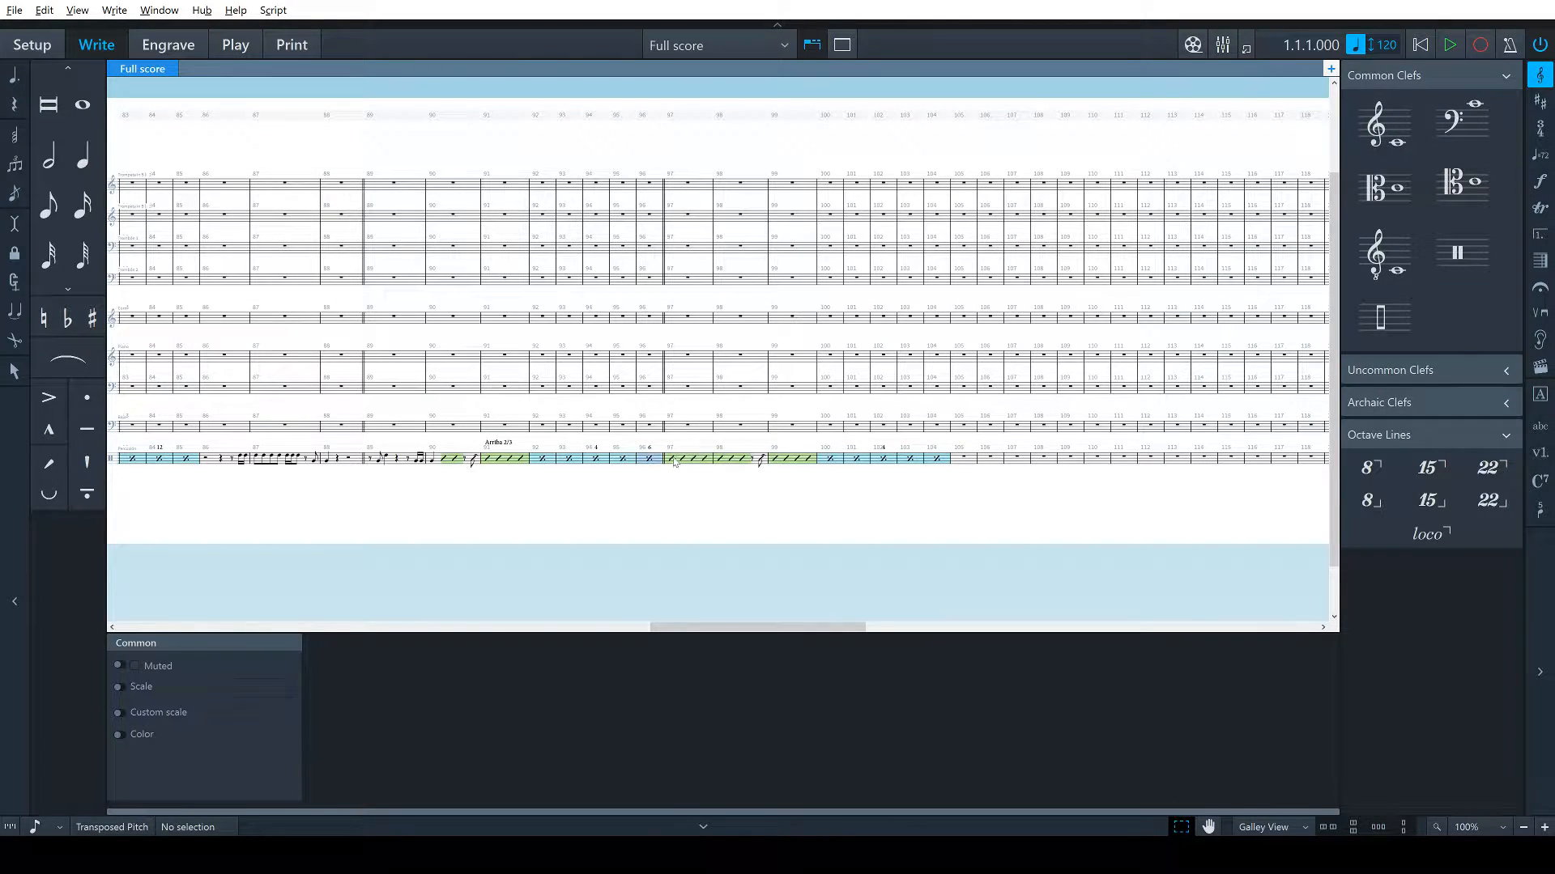
# Delete the double barline at the start of bar 97
pyautogui.click(664, 265)
pyautogui.press('Delete')
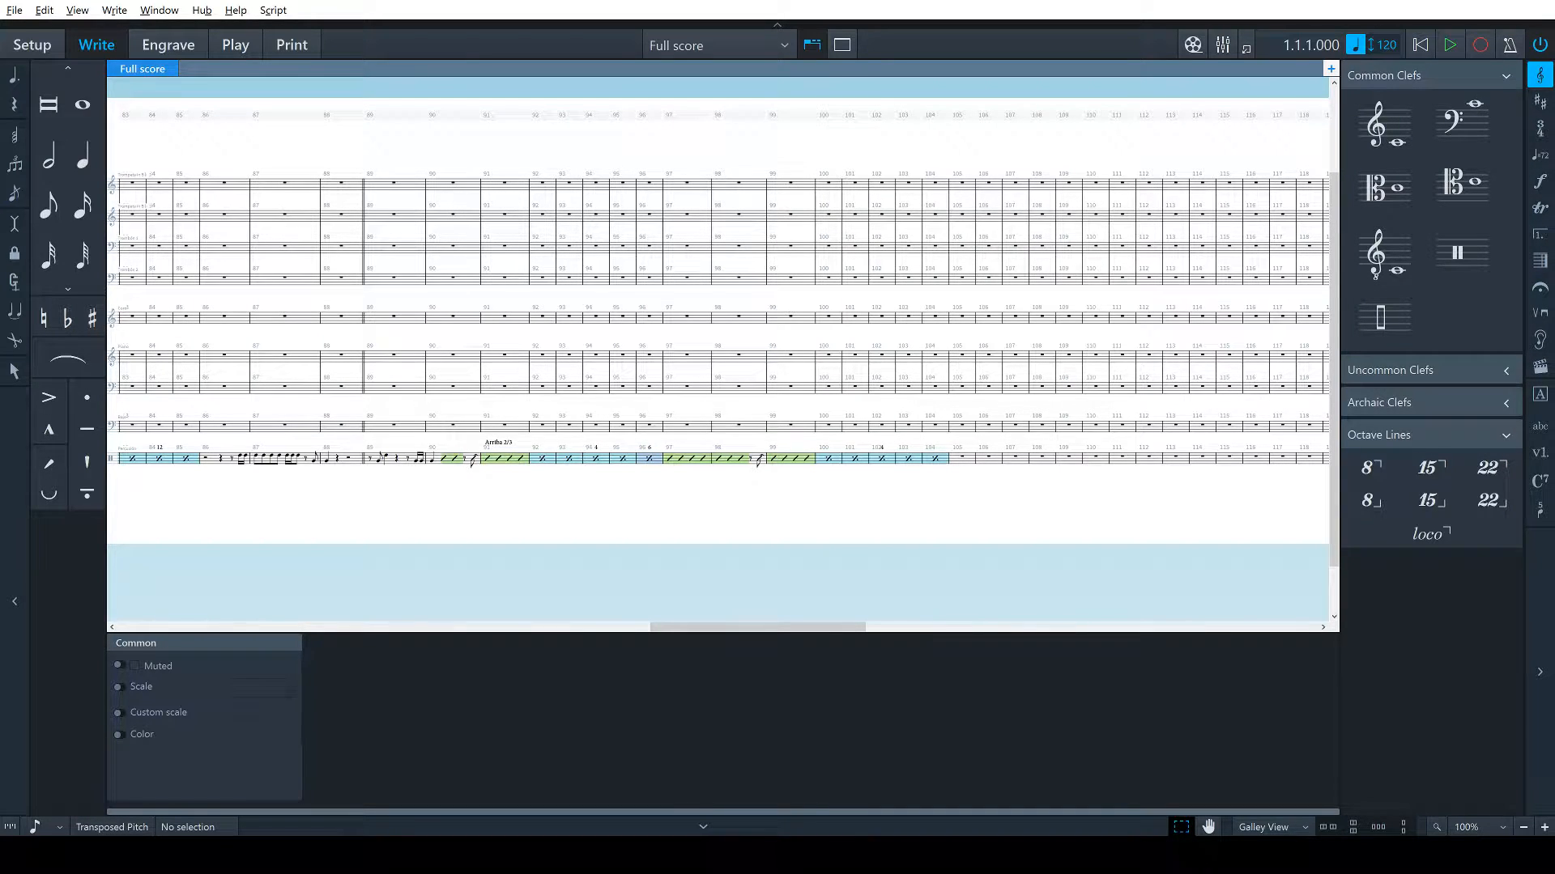
pyautogui.hotkey('alt', 'Tab')
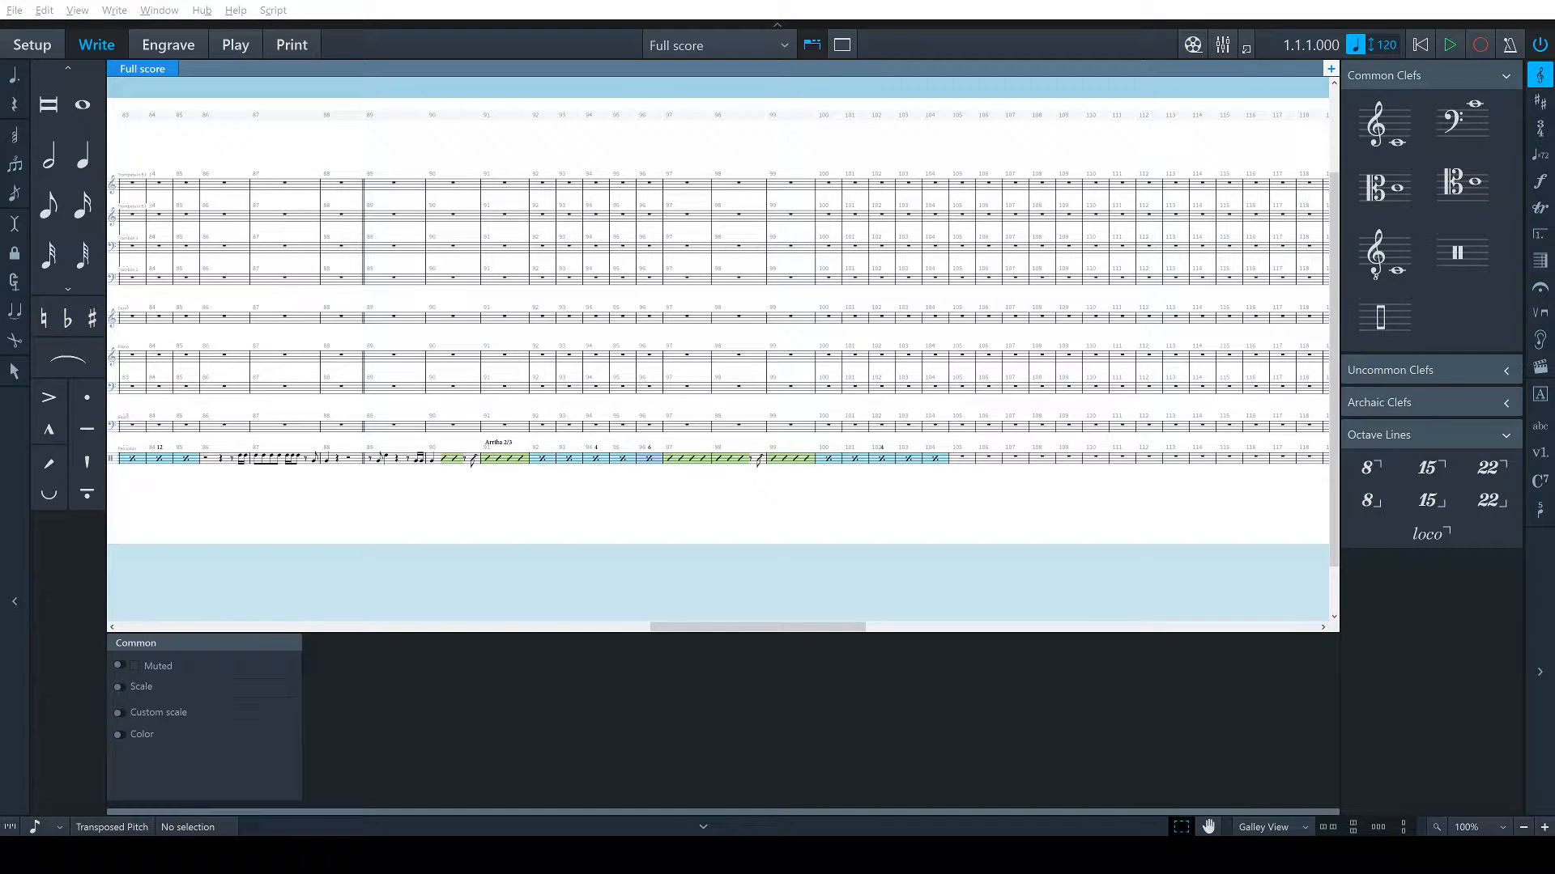
# Try a start repeat barline at bar 105 and remove it
pyautogui.click(963, 459)
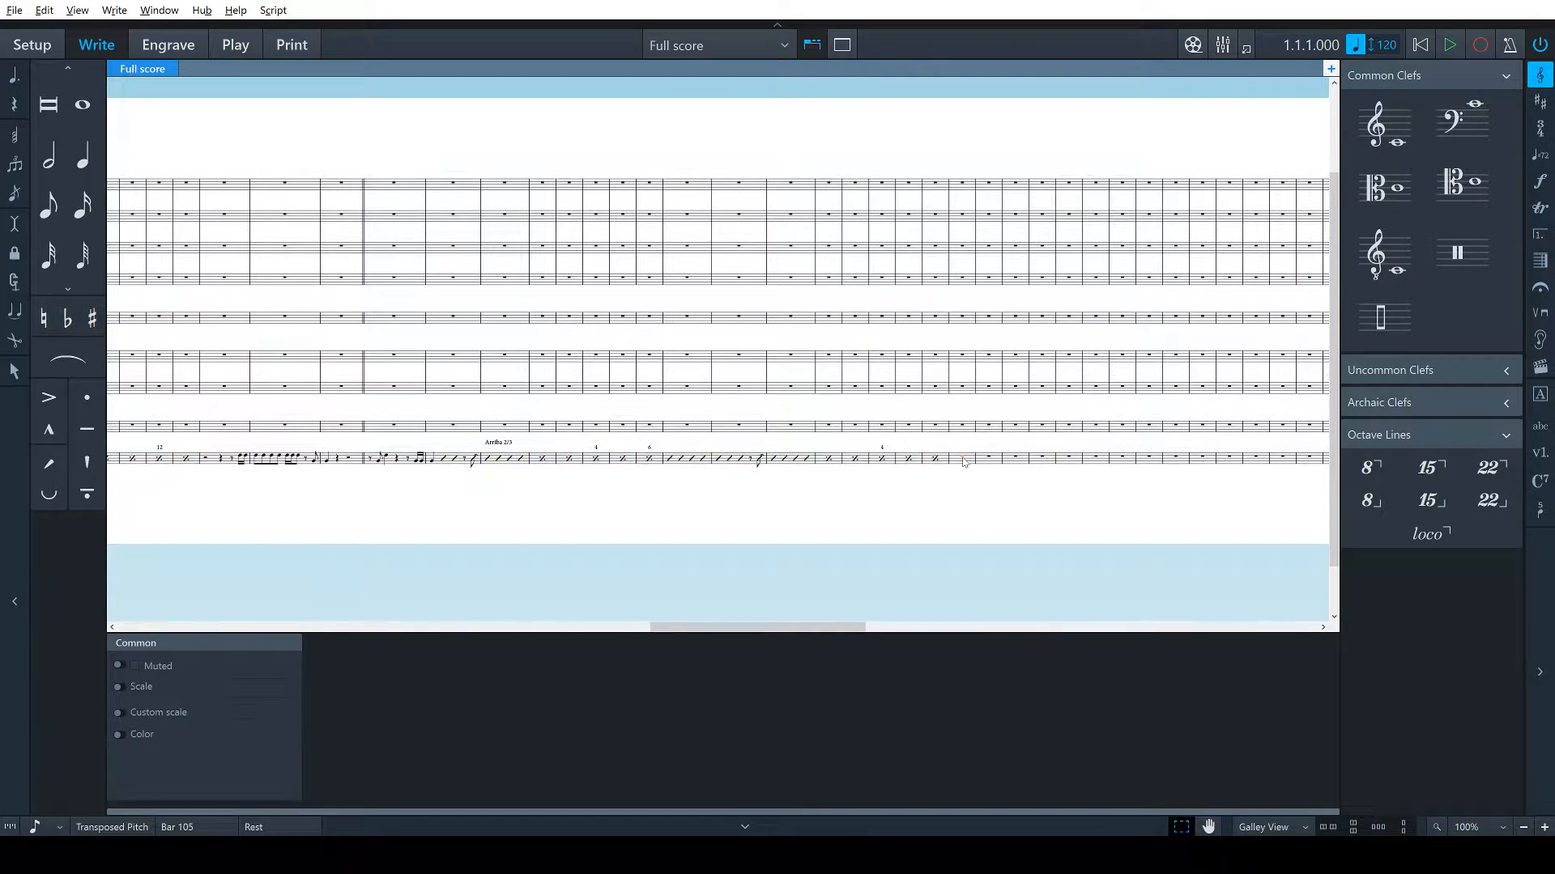
pyautogui.hotkey('shift', 'b')
pyautogui.hotkey('alt', 'Tab')
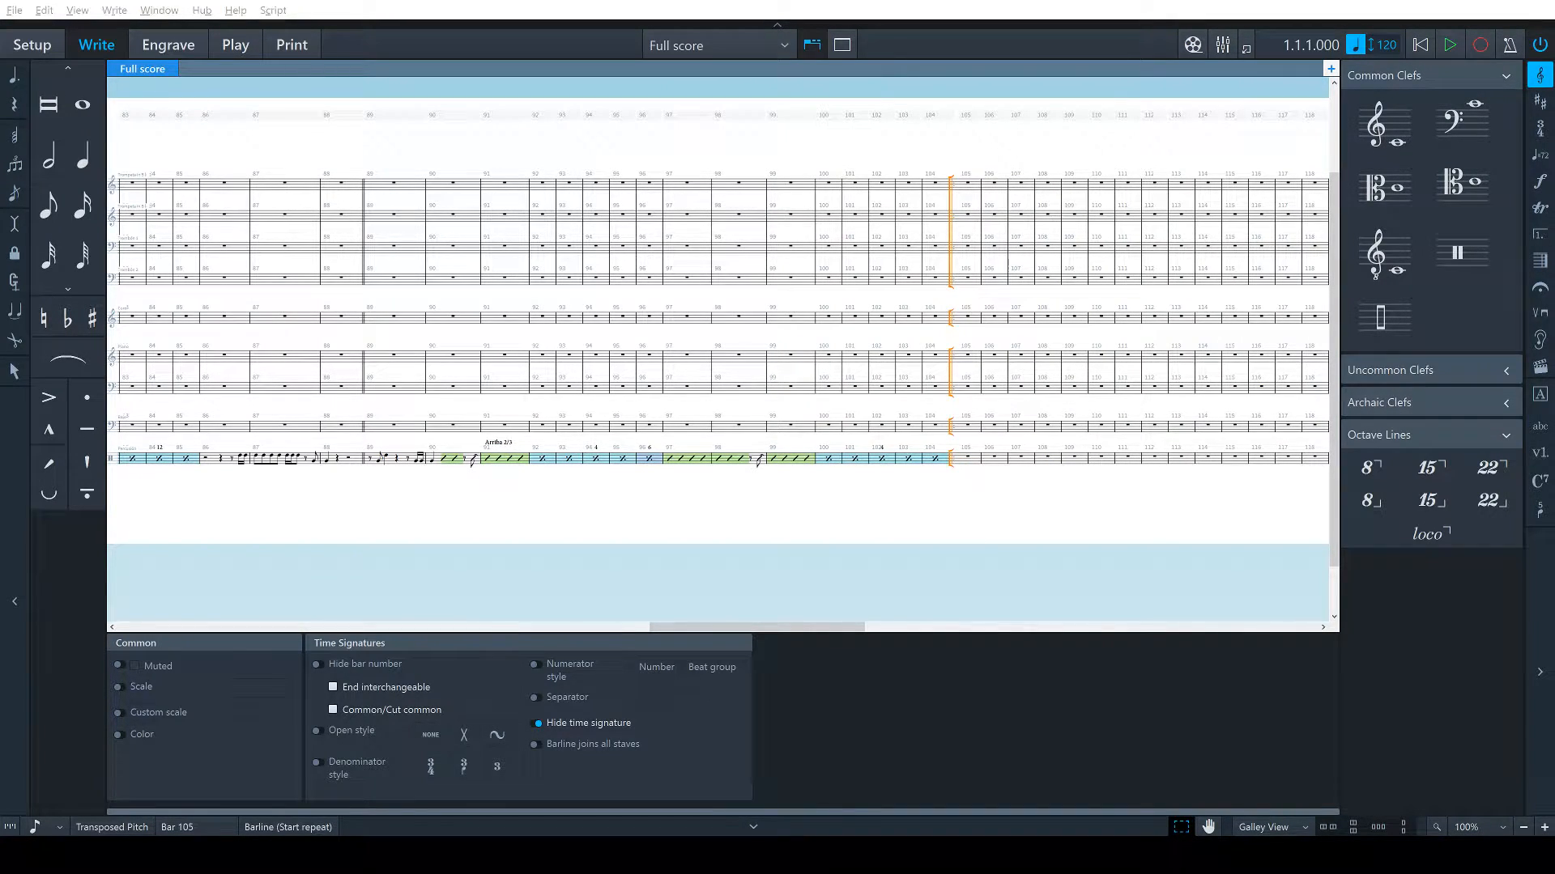
pyautogui.click(1048, 476)
pyautogui.hscroll(6, 1010, 493)
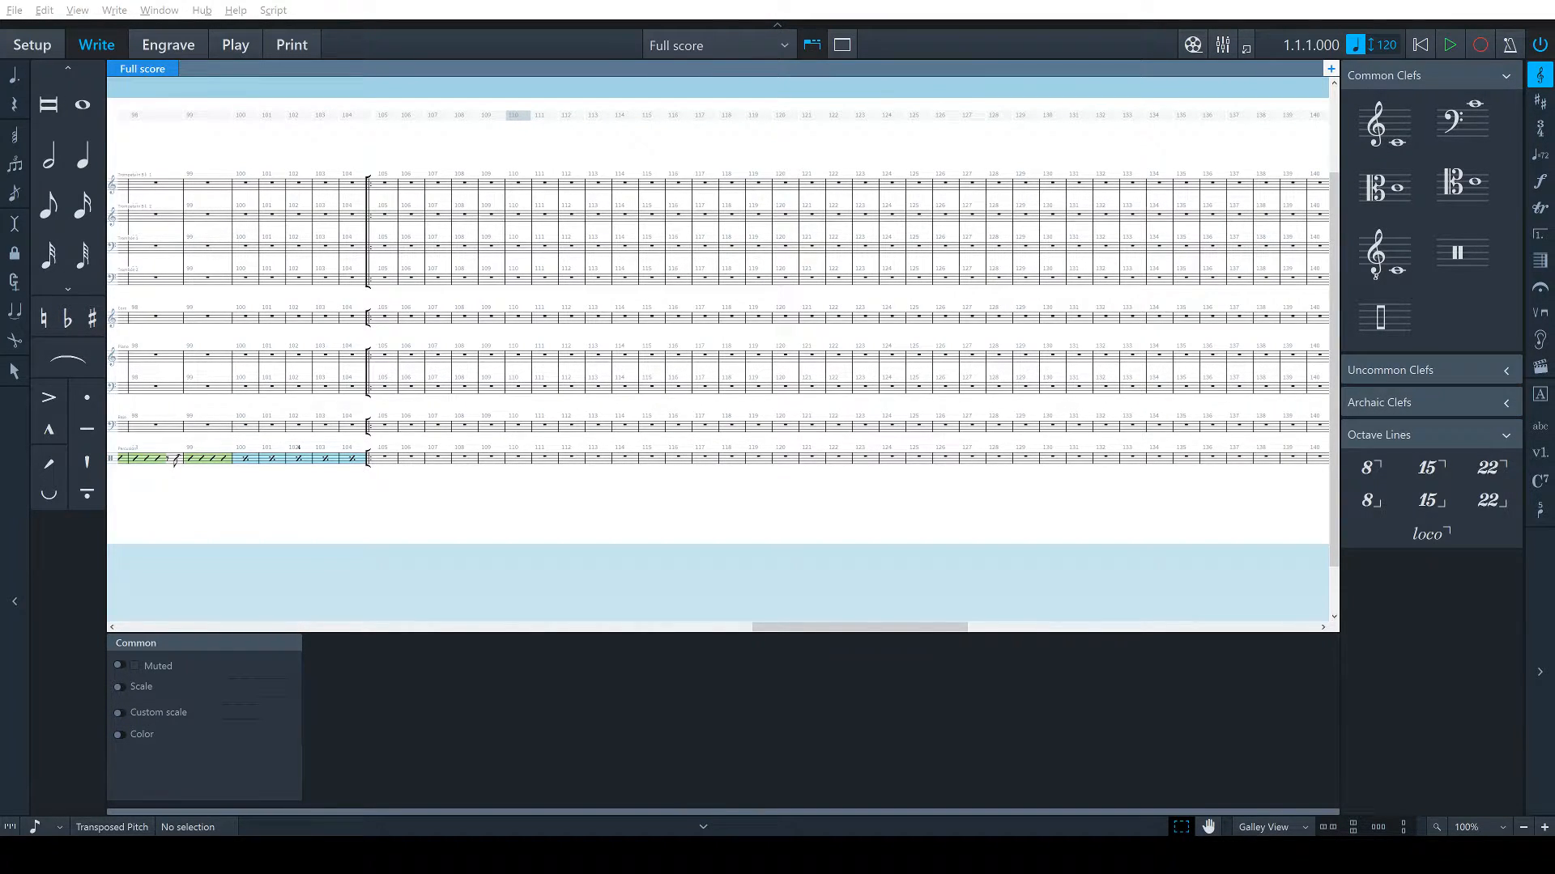
pyautogui.click(370, 390)
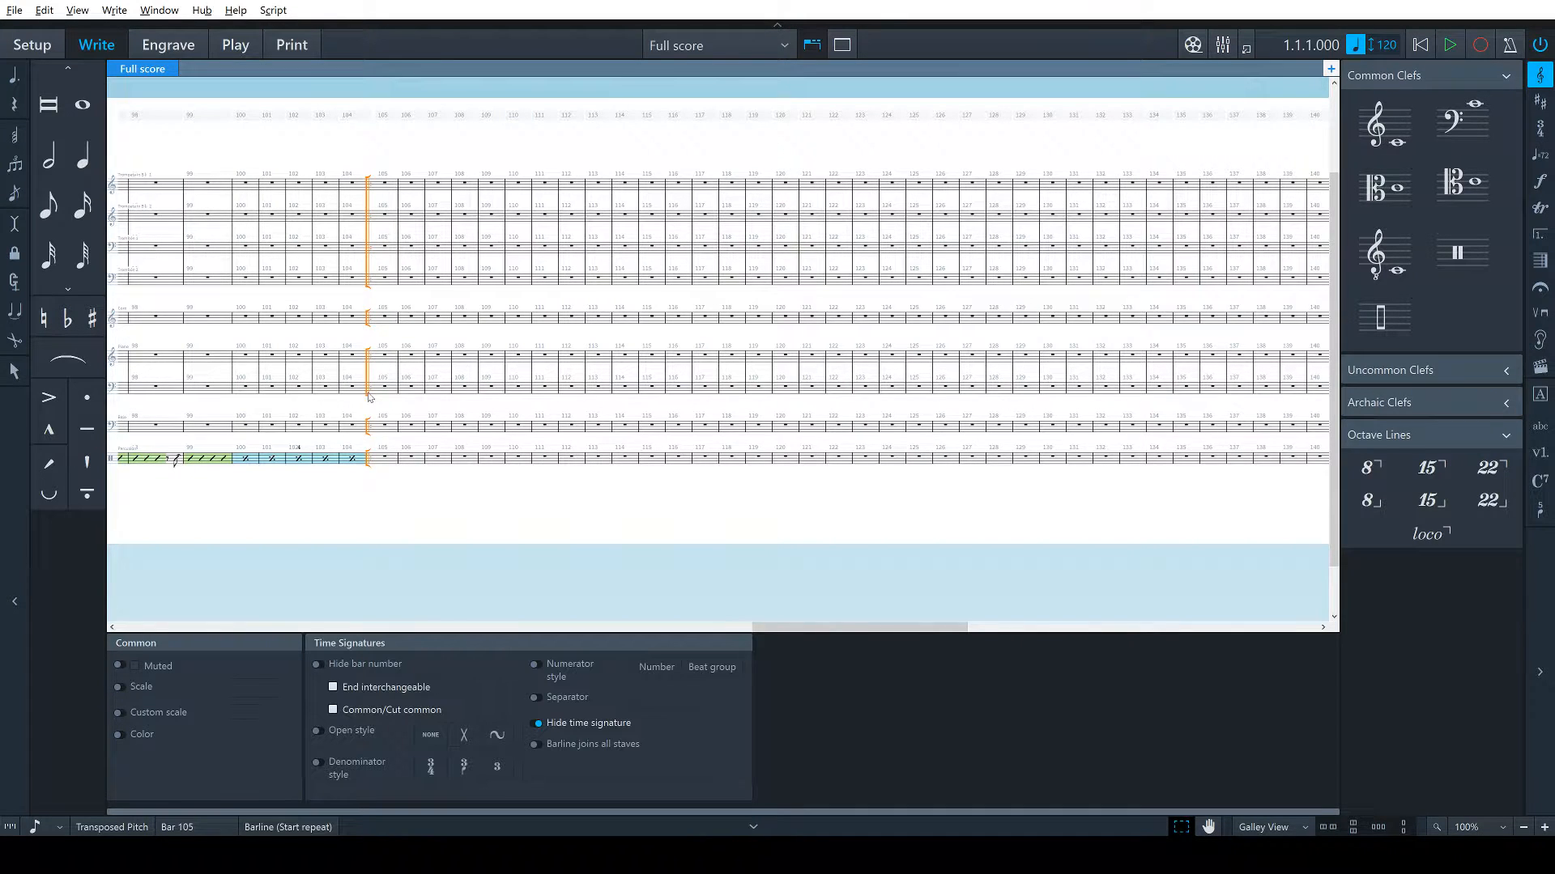
pyautogui.press('Delete')
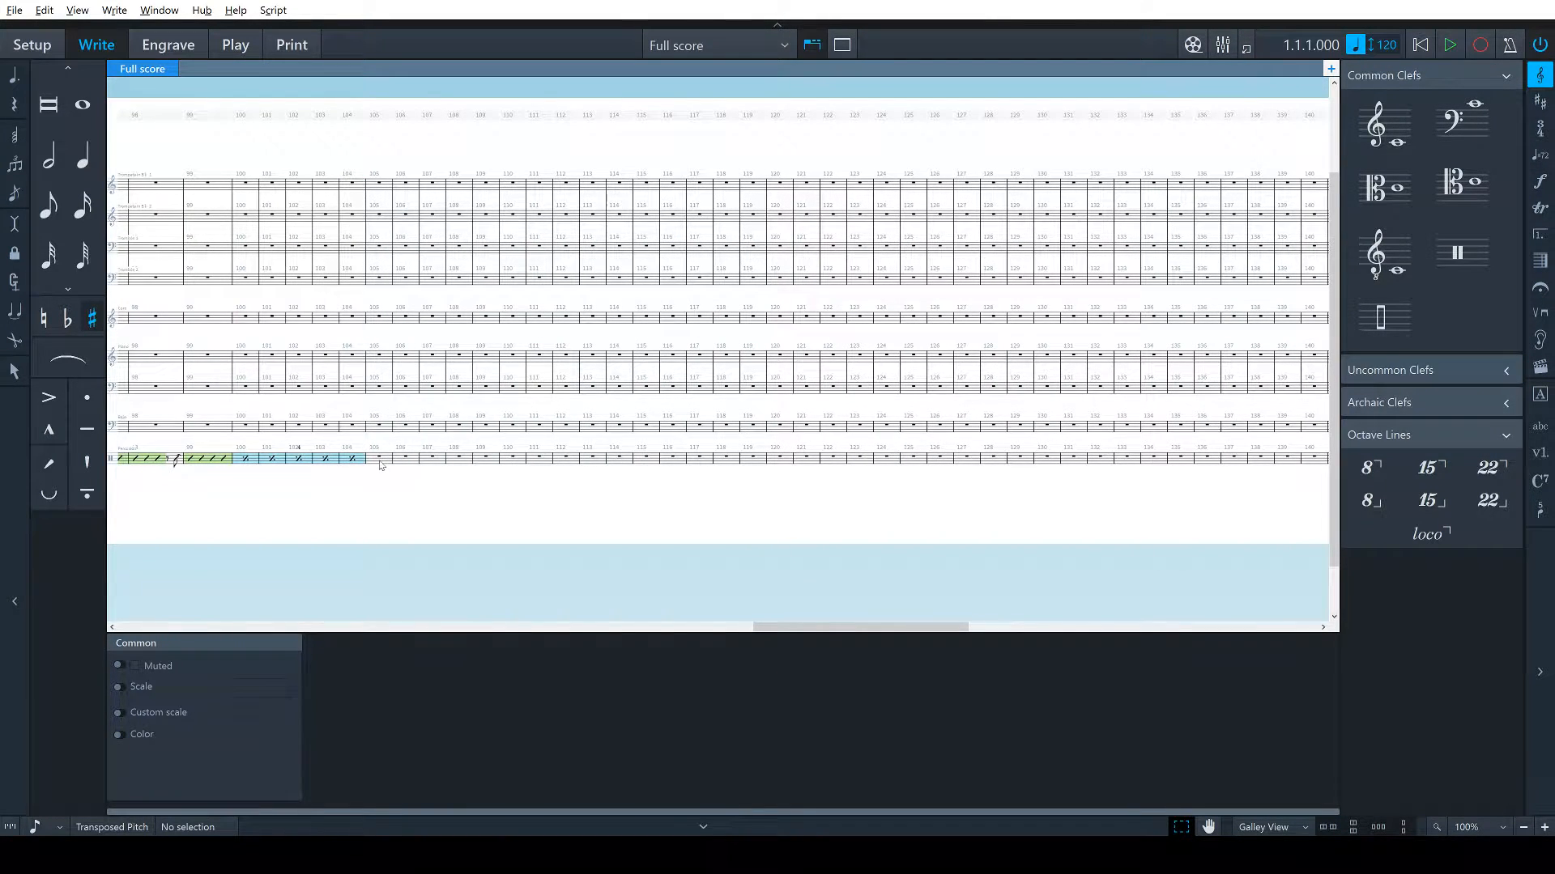
# Replace the repeats over bars 100–104 of the Percussion staff with one-bar repeats covering bars 100–111
pyautogui.click(379, 458)
pyautogui.hscroll(-5, 518, 470)
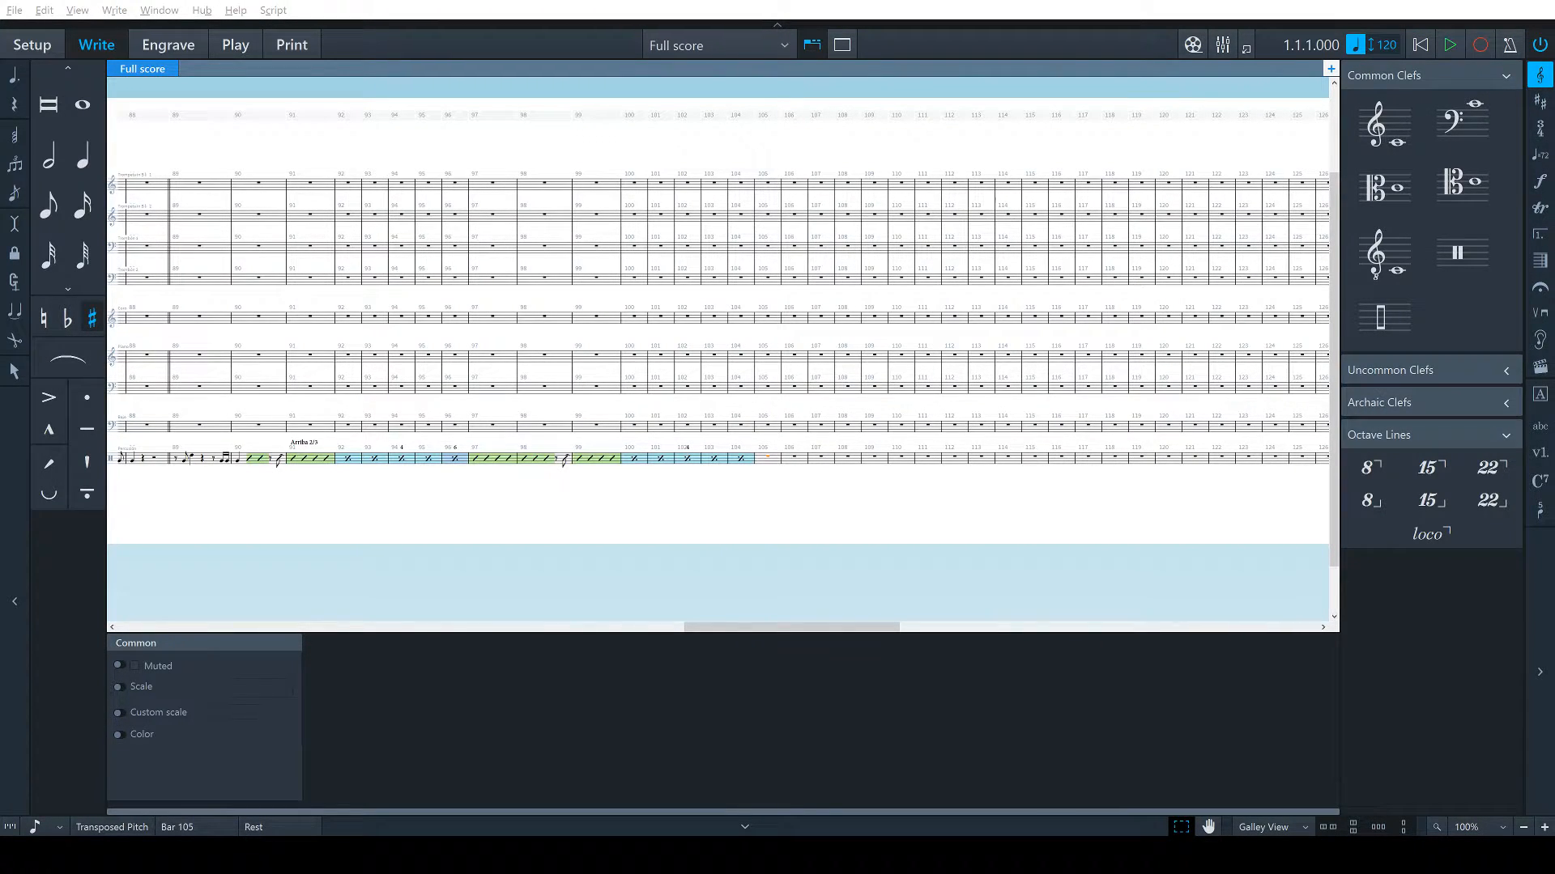
pyautogui.click(865, 468)
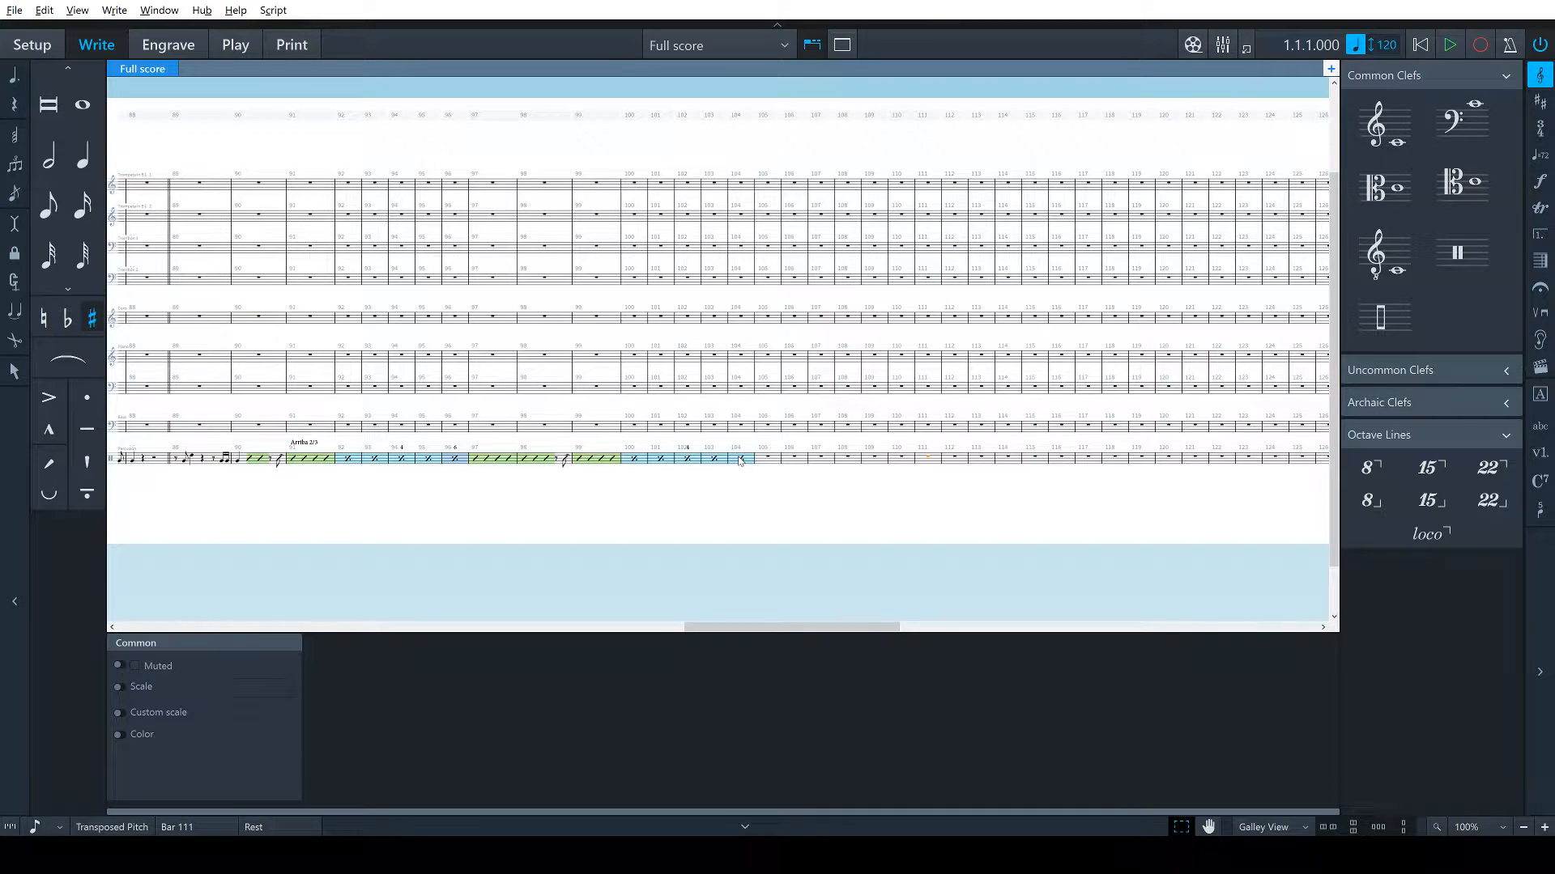
pyautogui.hotkey('ctrl', 'z')
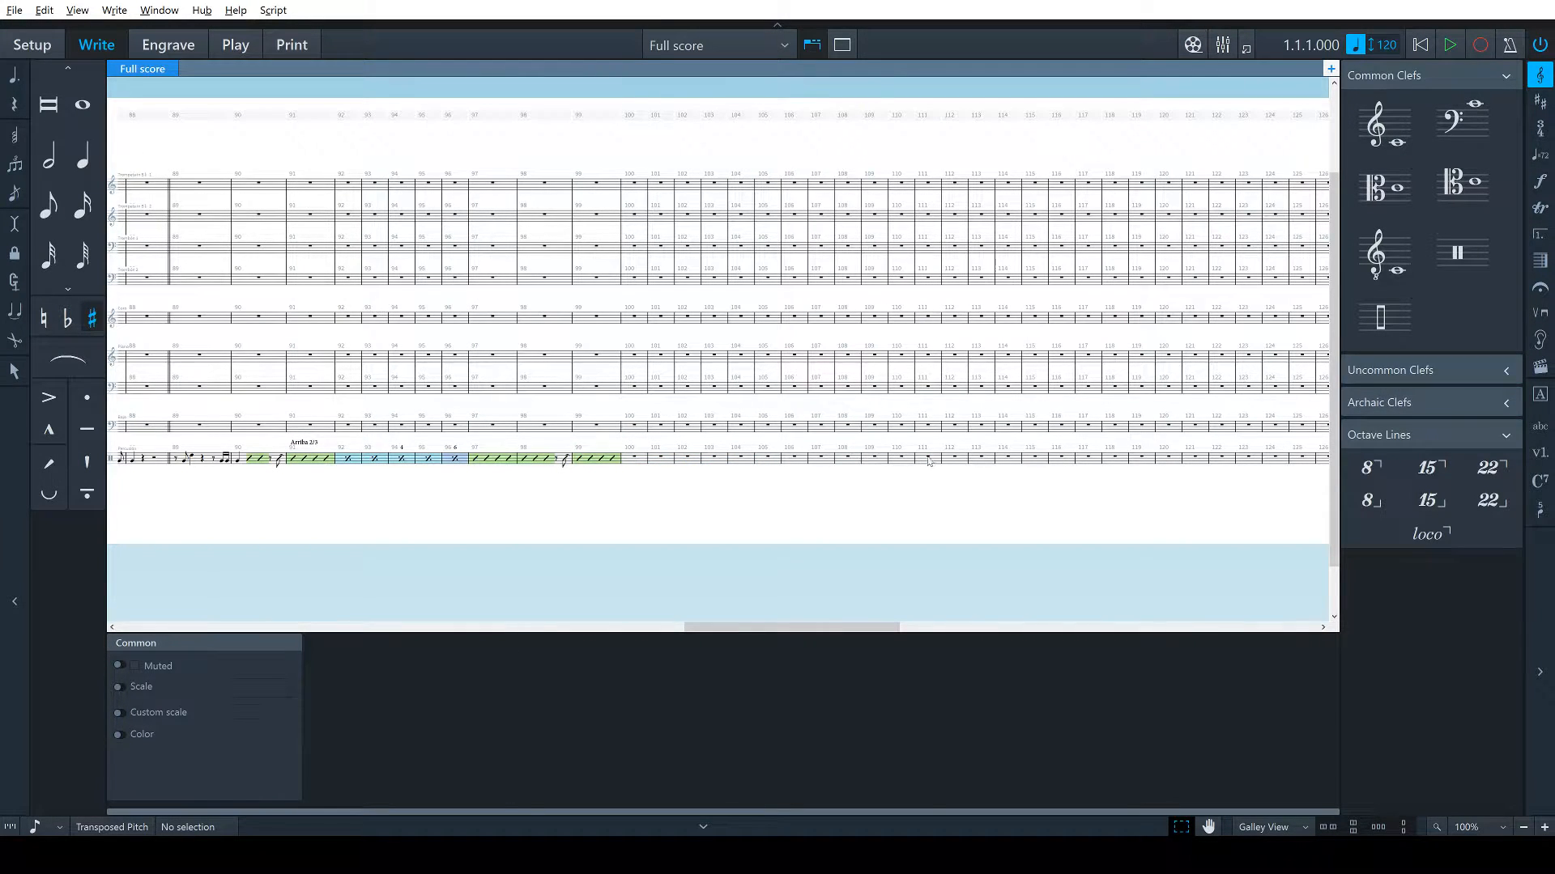
pyautogui.click(928, 461)
pyautogui.keyDown('shift'); pyautogui.click(641, 466); pyautogui.keyUp('shift')
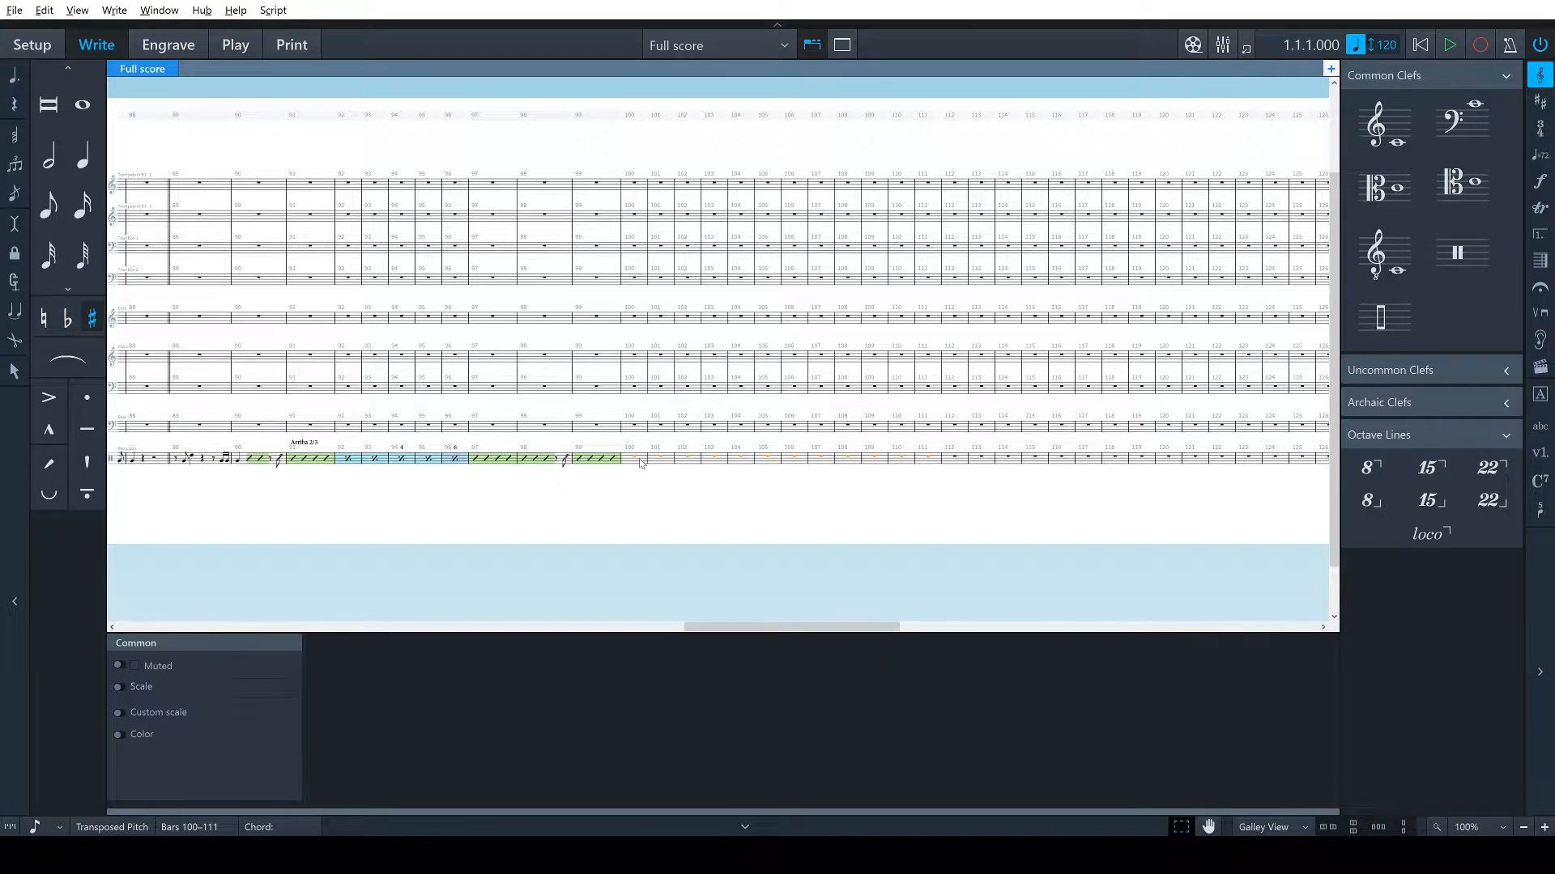
pyautogui.hotkey('shift', 'r')
pyautogui.write('%')
pyautogui.press('Return')
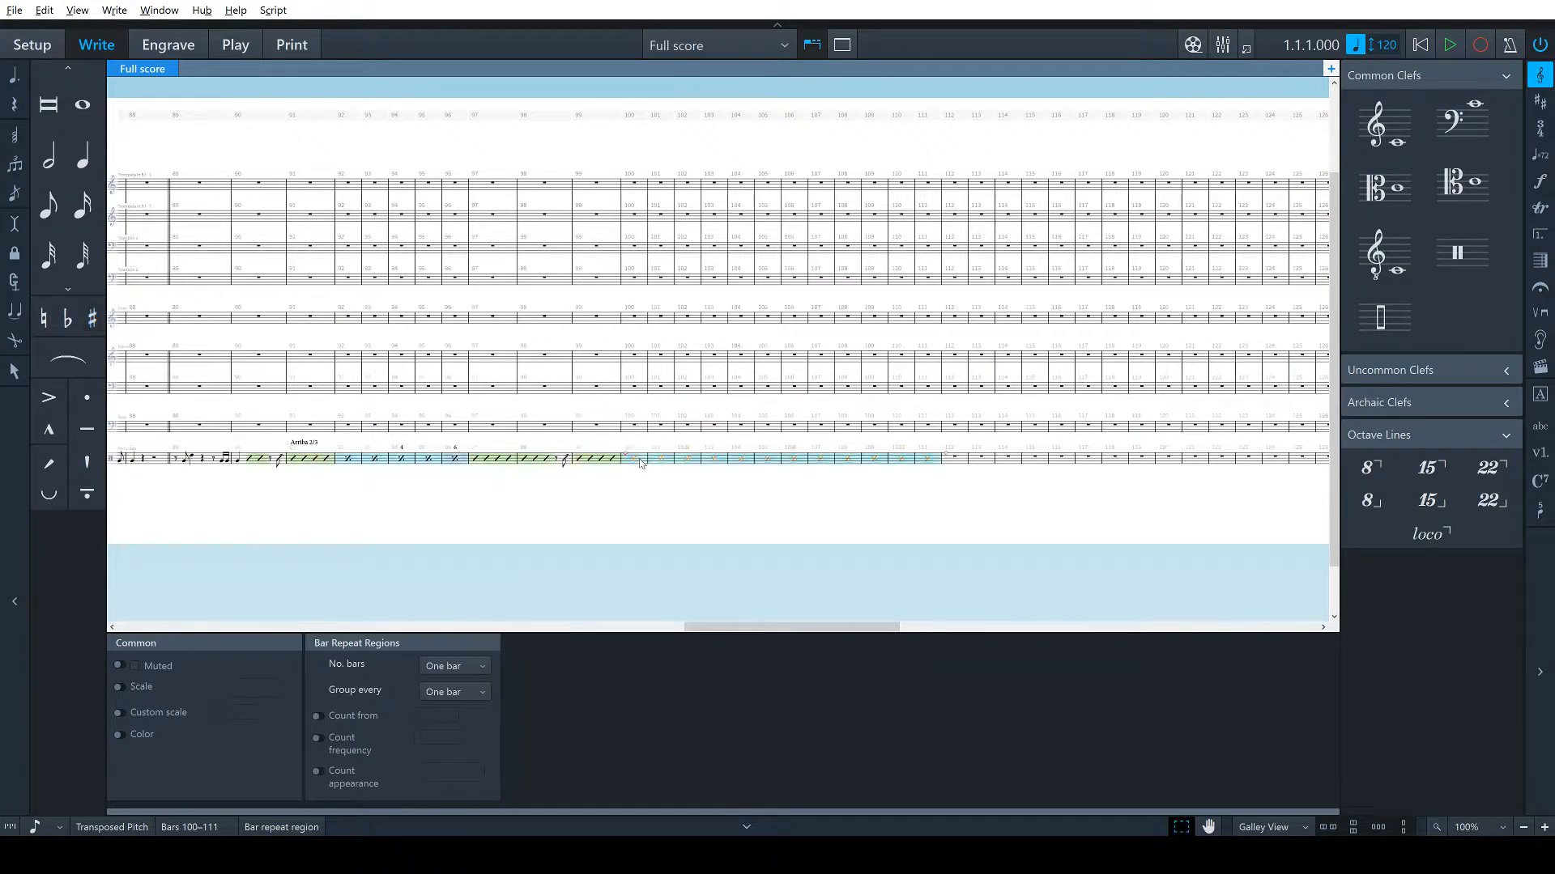
# Enter two quarter-note rhythmic hits on the first two beats of bar 112 in the Percussion staff
pyautogui.press('Right')
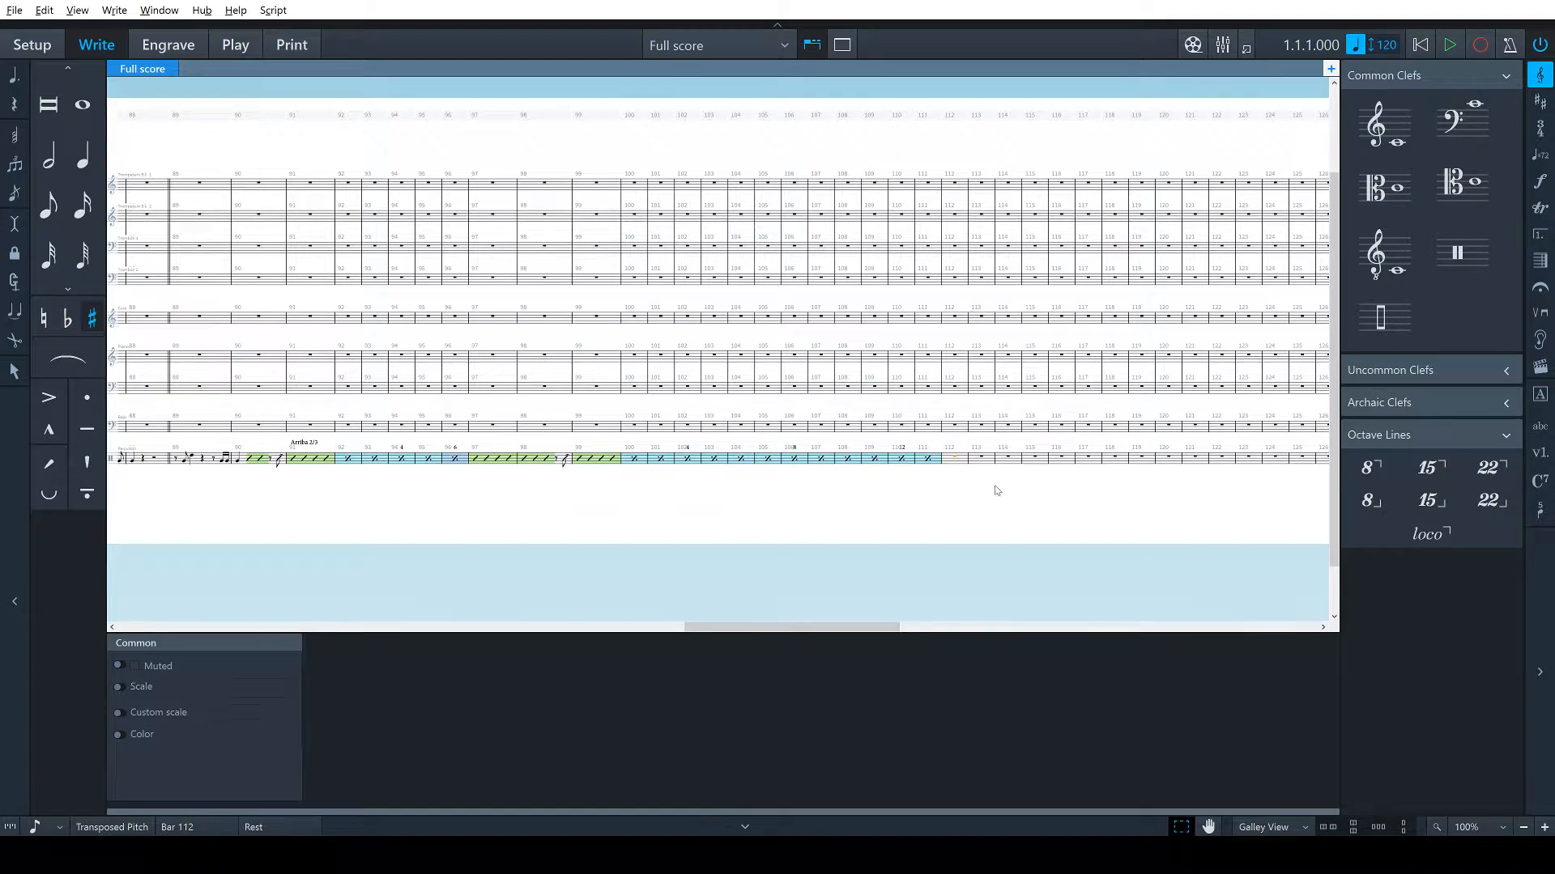
pyautogui.press('Return')
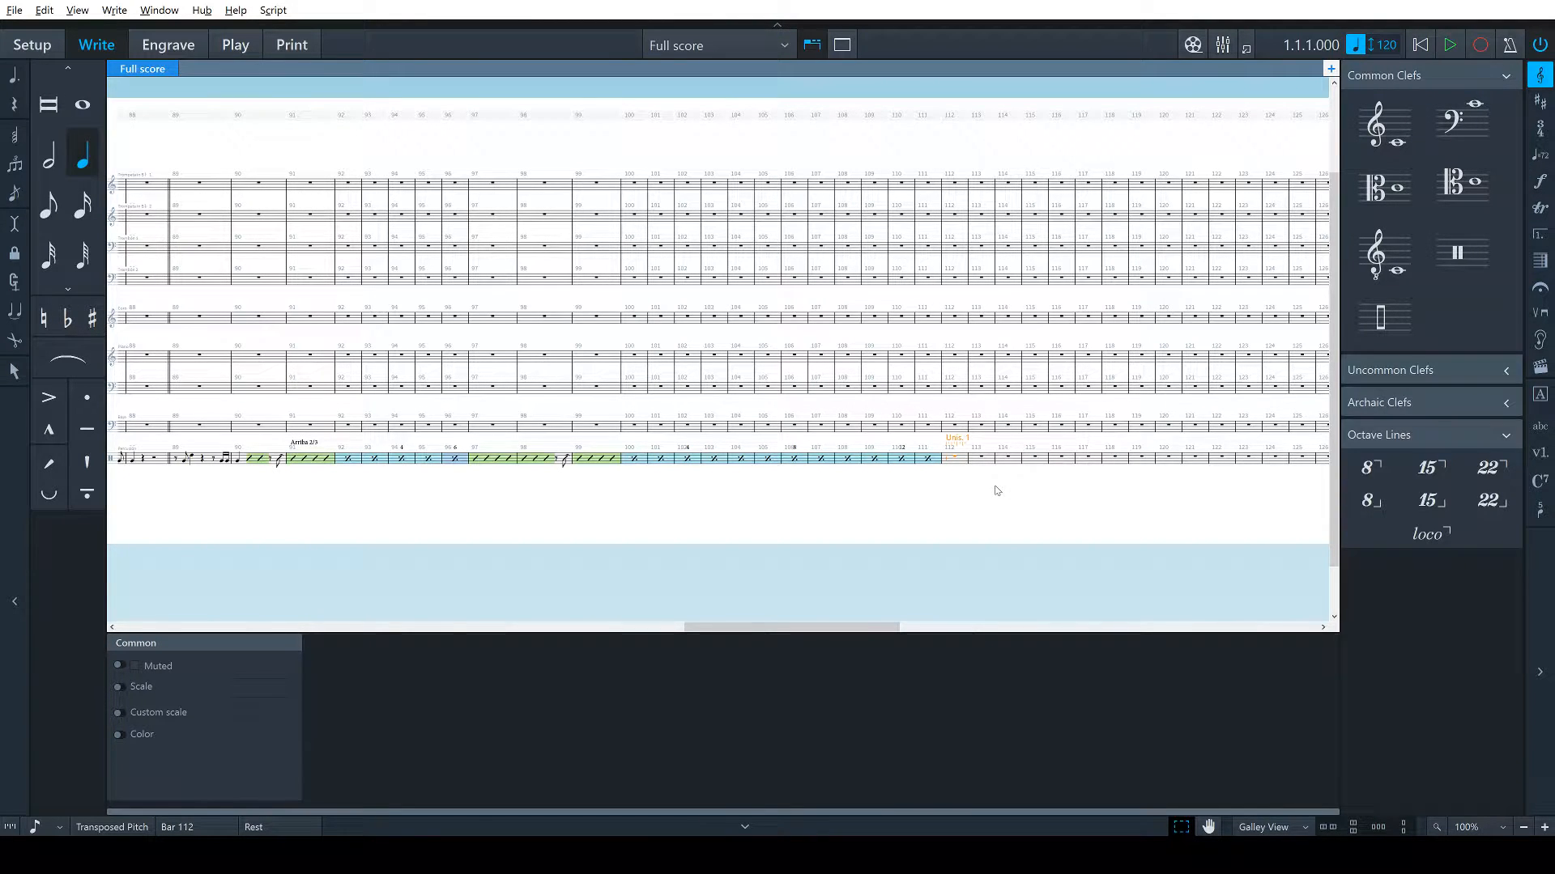
pyautogui.press('y')
pyautogui.press('1')
pyautogui.press('y')
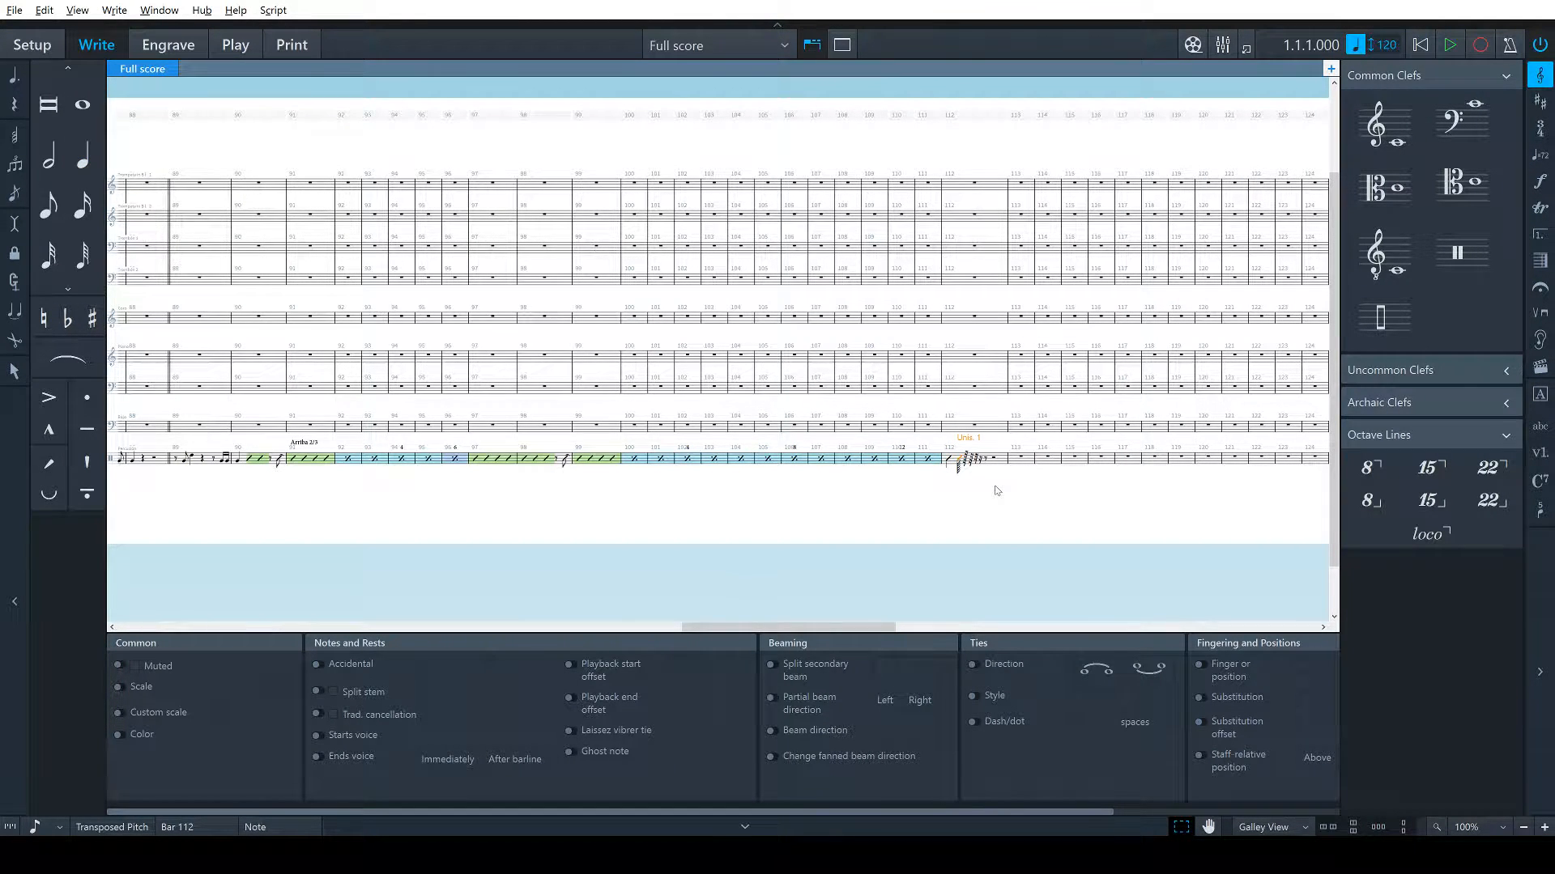
pyautogui.press('6')
pyautogui.click(993, 497)
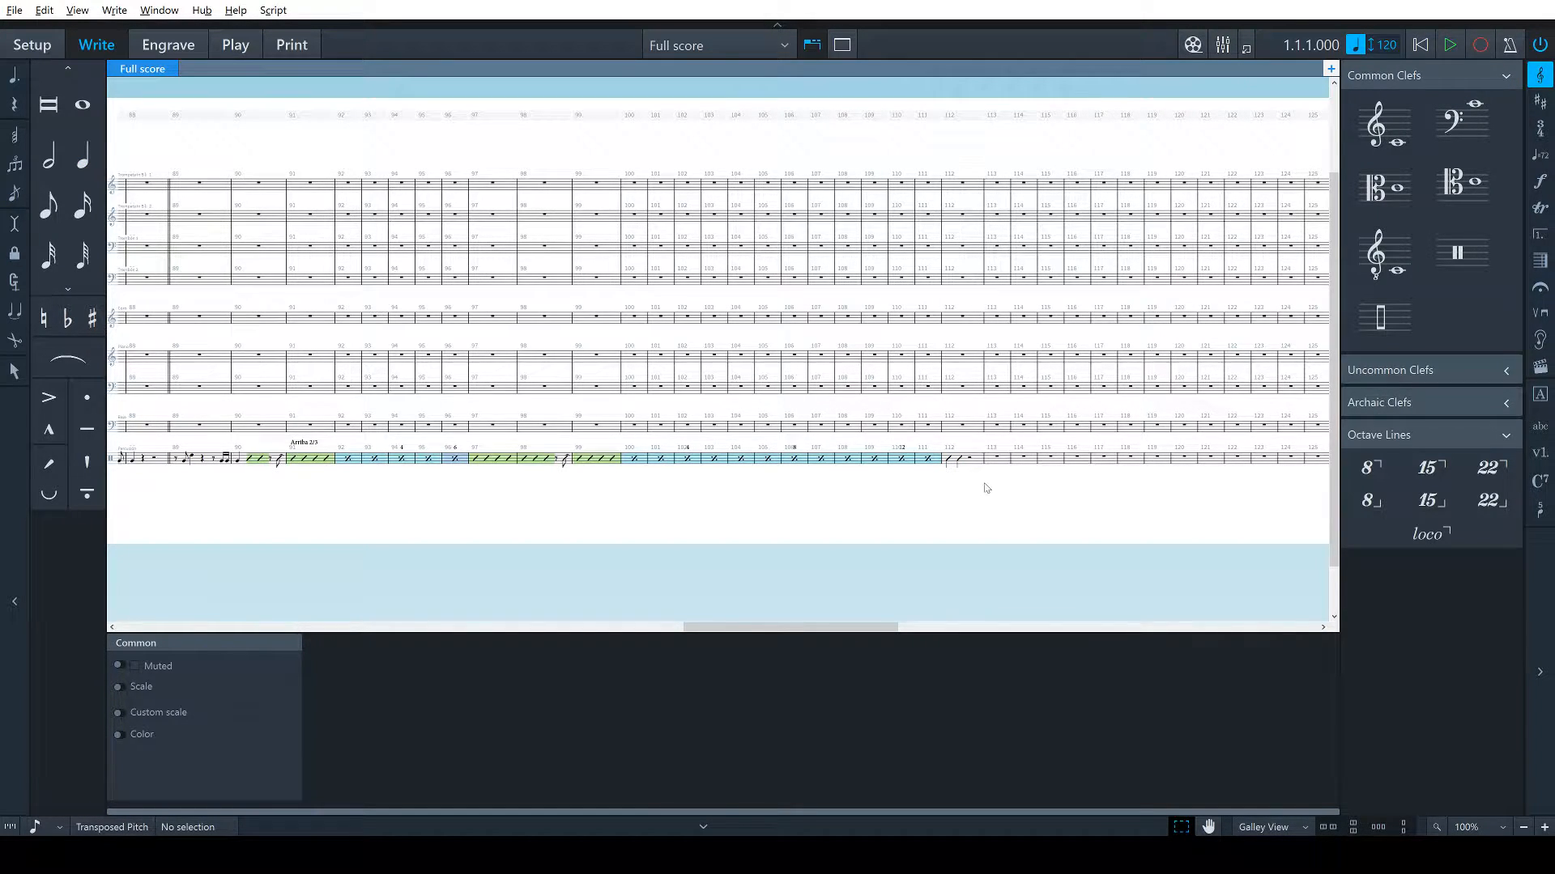
# Add a double barline at the start of bar 113
pyautogui.click(1001, 283)
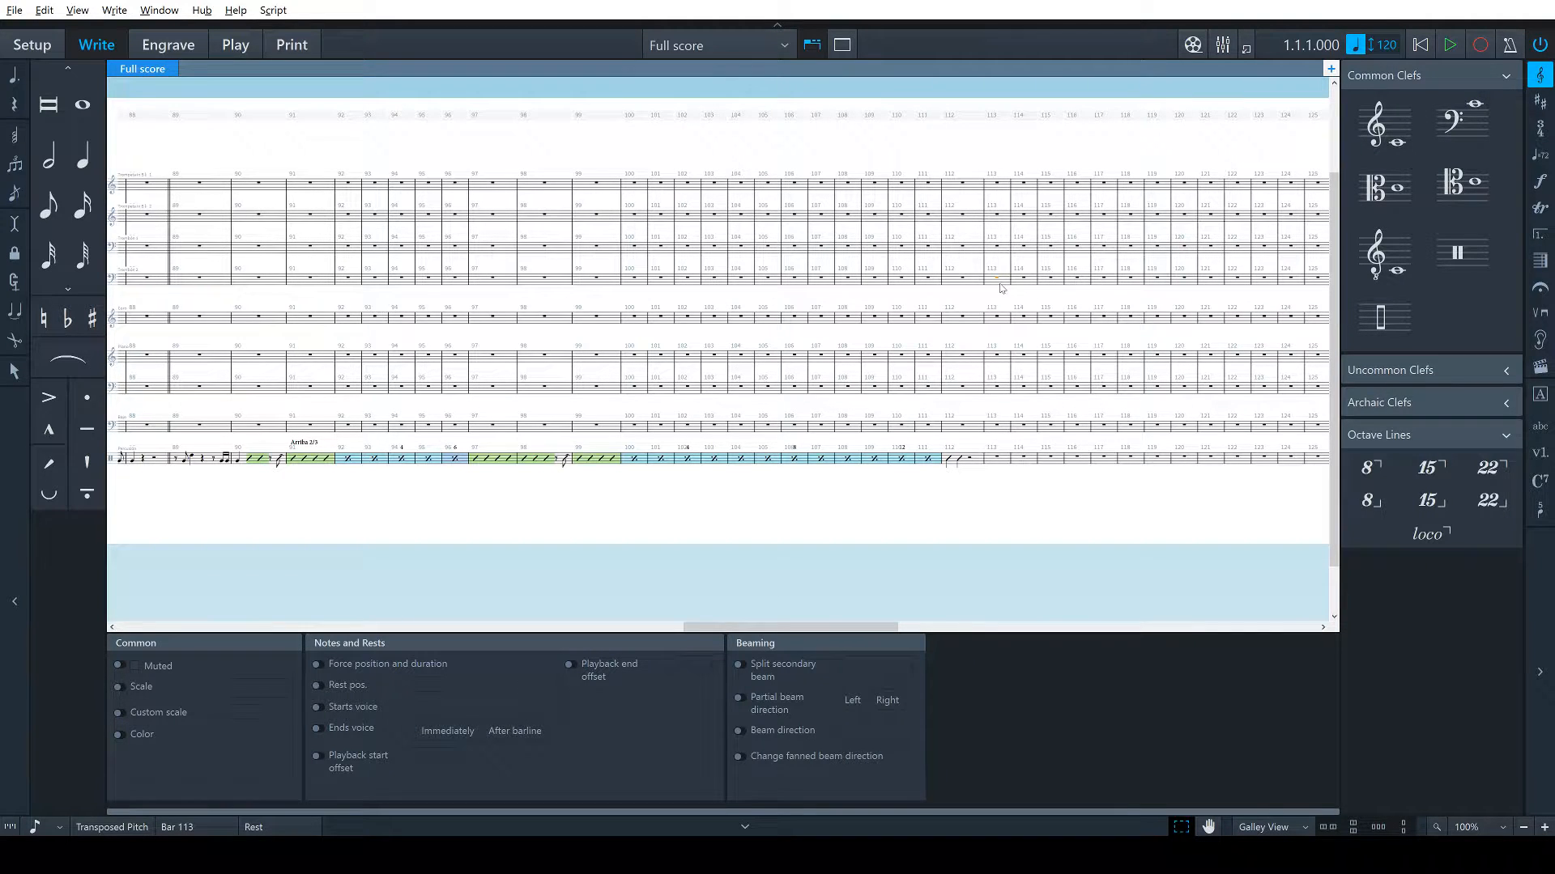
pyautogui.hotkey('shift', 'b')
pyautogui.write('||')
pyautogui.press('Return')
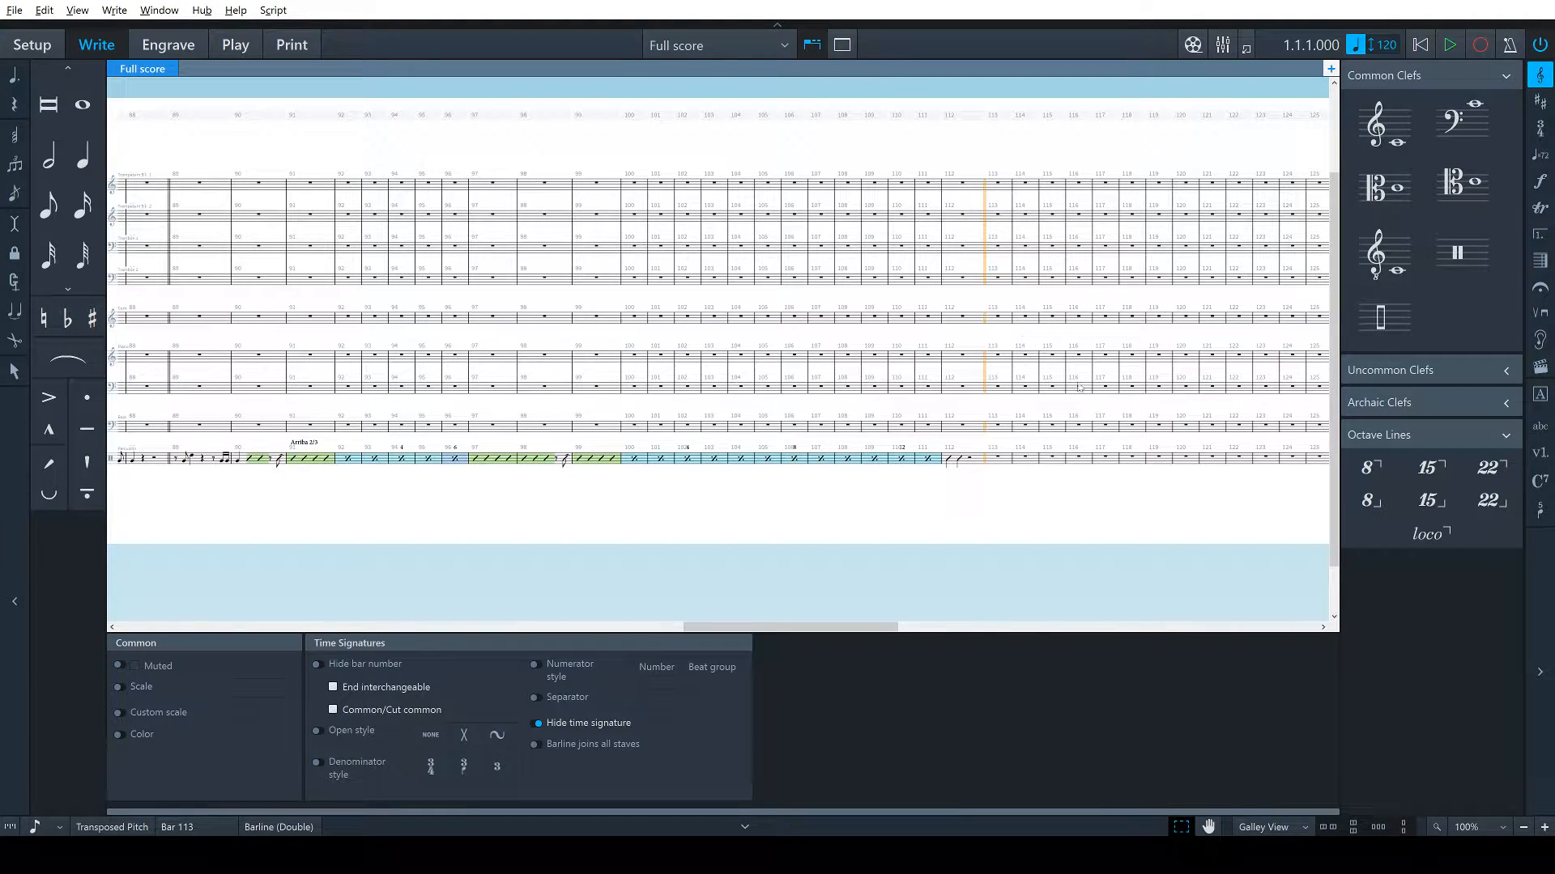
pyautogui.click(1004, 476)
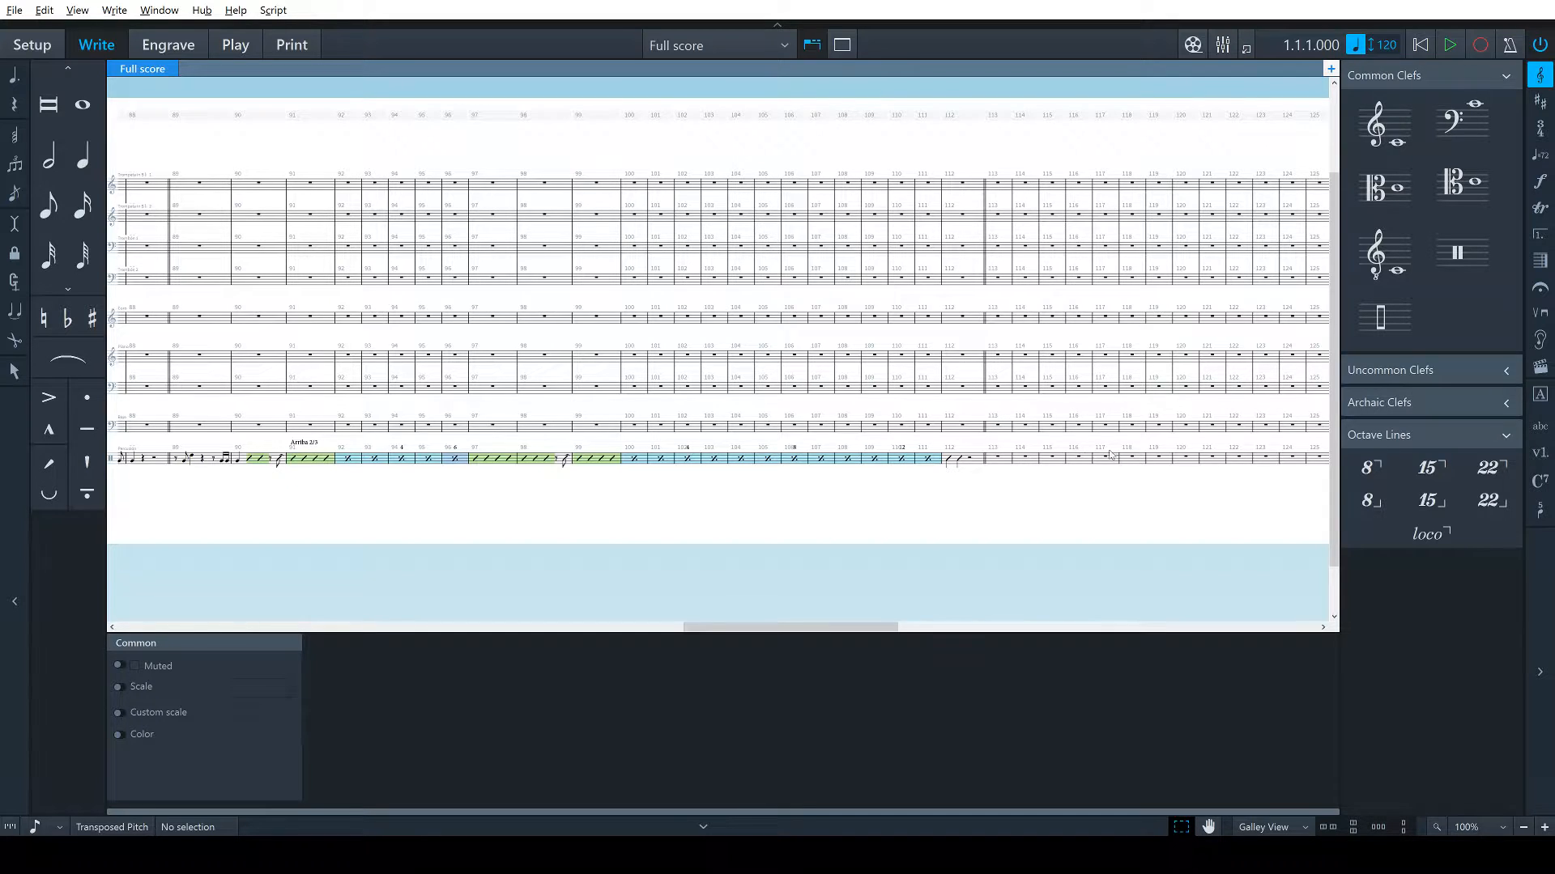
# Complete bar 112 of the Percussion staff with a quarter rest and a quarter-note hit with a laissez vibrer tie
pyautogui.click(974, 458)
pyautogui.press('Return')
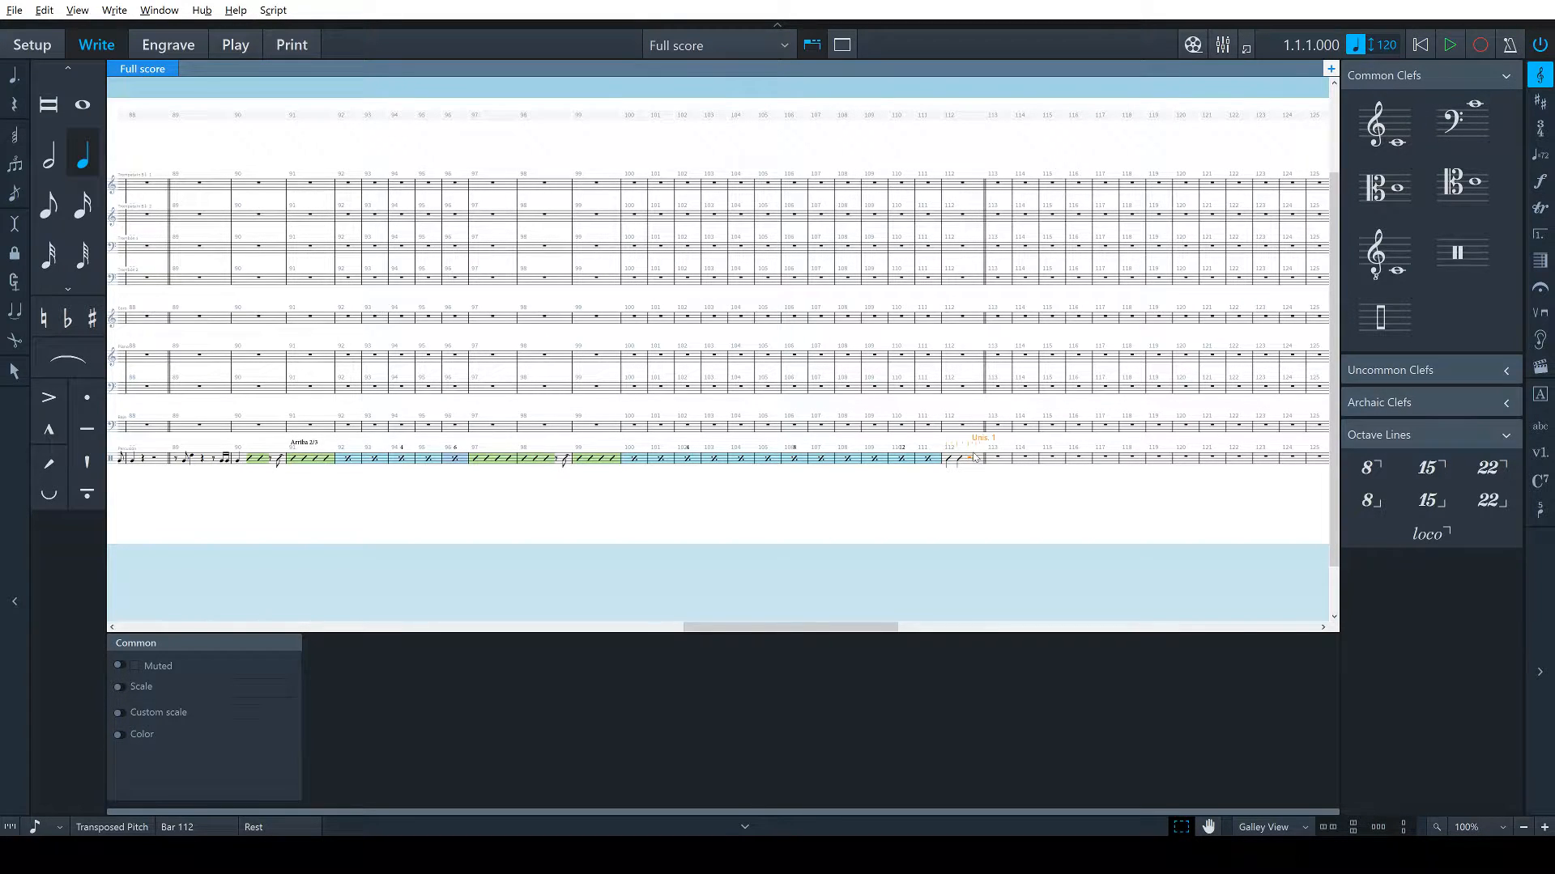
pyautogui.press('space')
pyautogui.press('b')
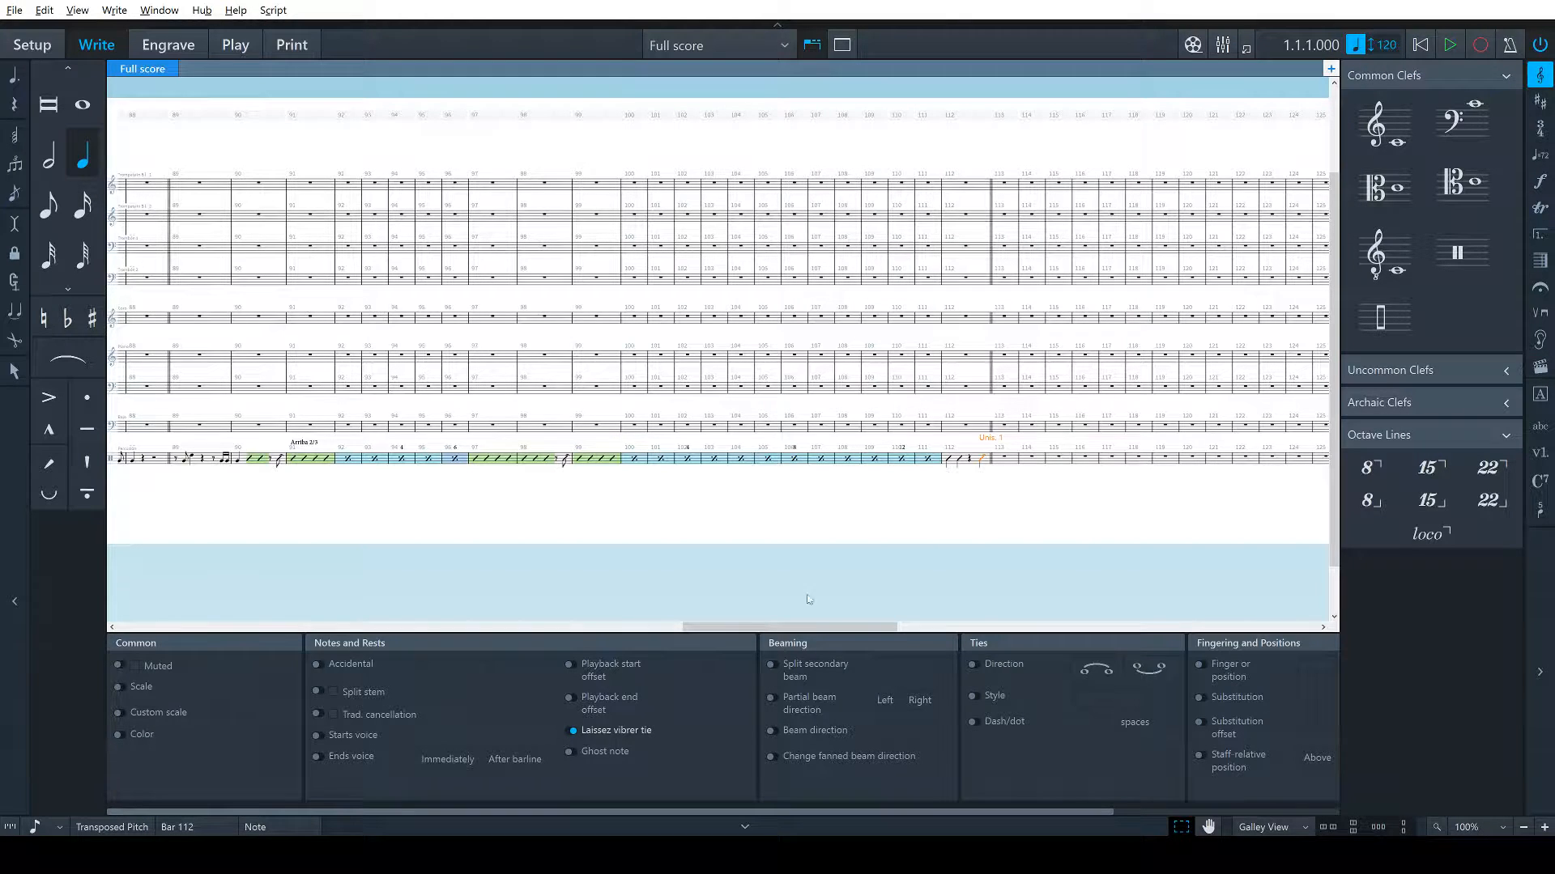
pyautogui.click(992, 517)
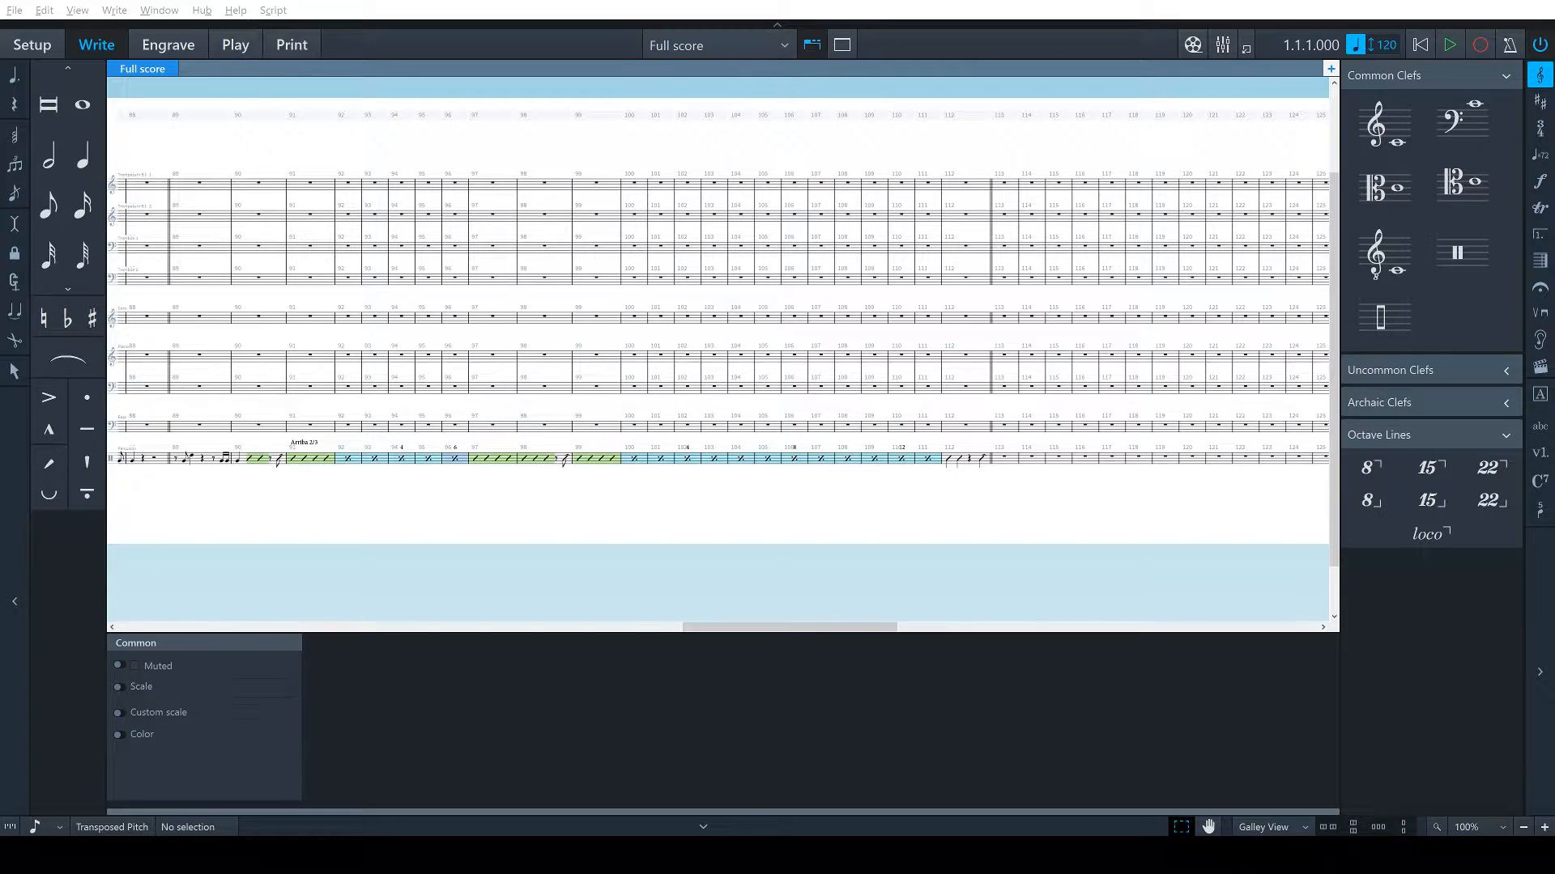
# Add a slash region to bar 113 of the Percussion staff and label it with the text "Masacote"
pyautogui.click(1001, 459)
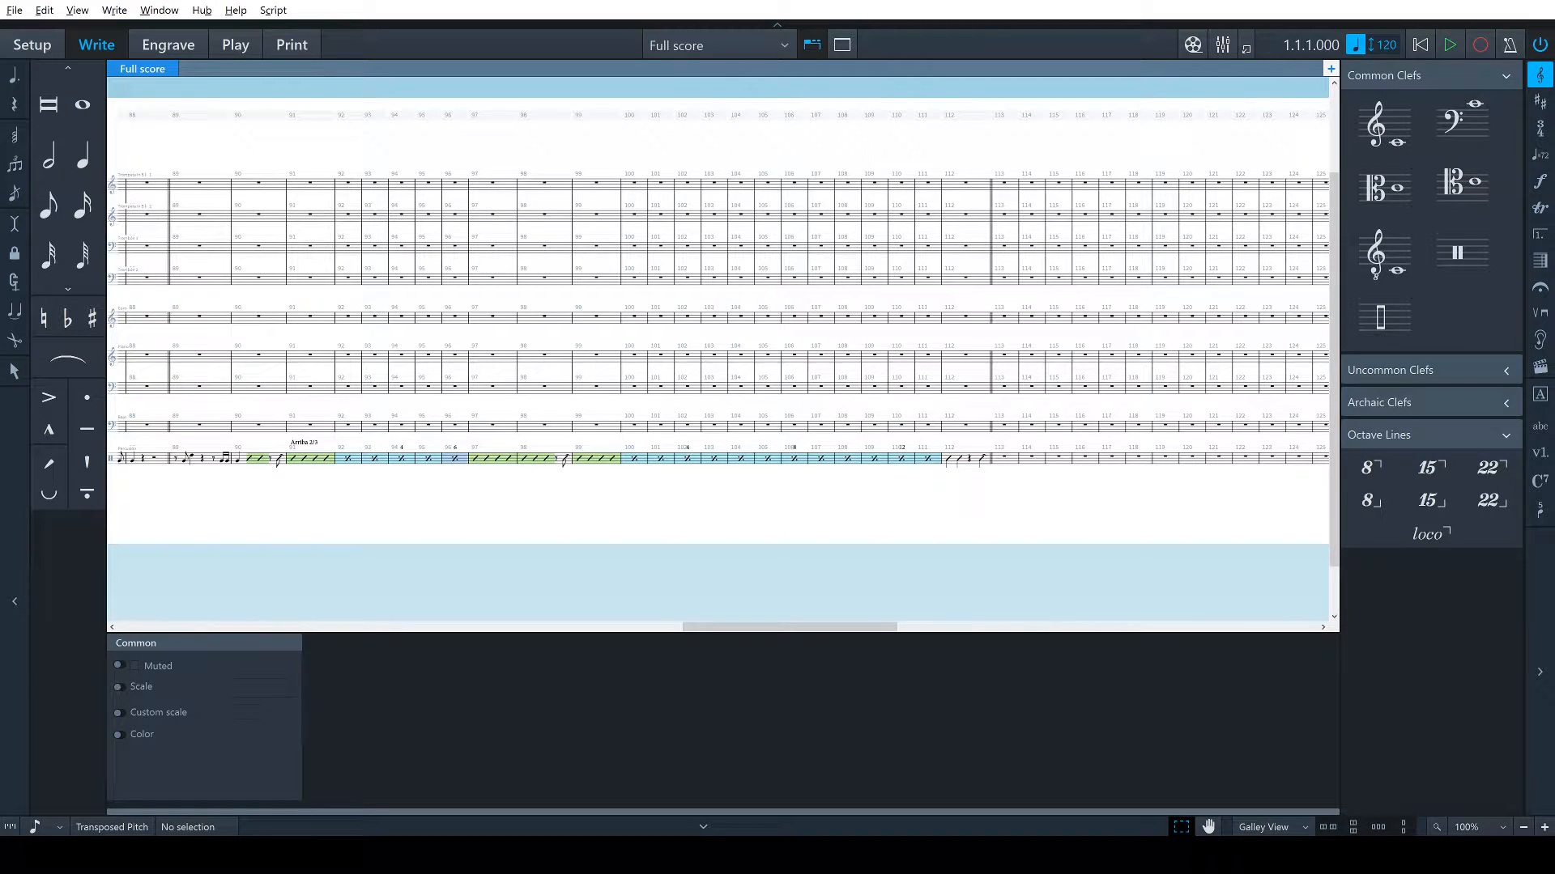
pyautogui.moveTo(1064, 510); pyautogui.dragTo(776, 530)
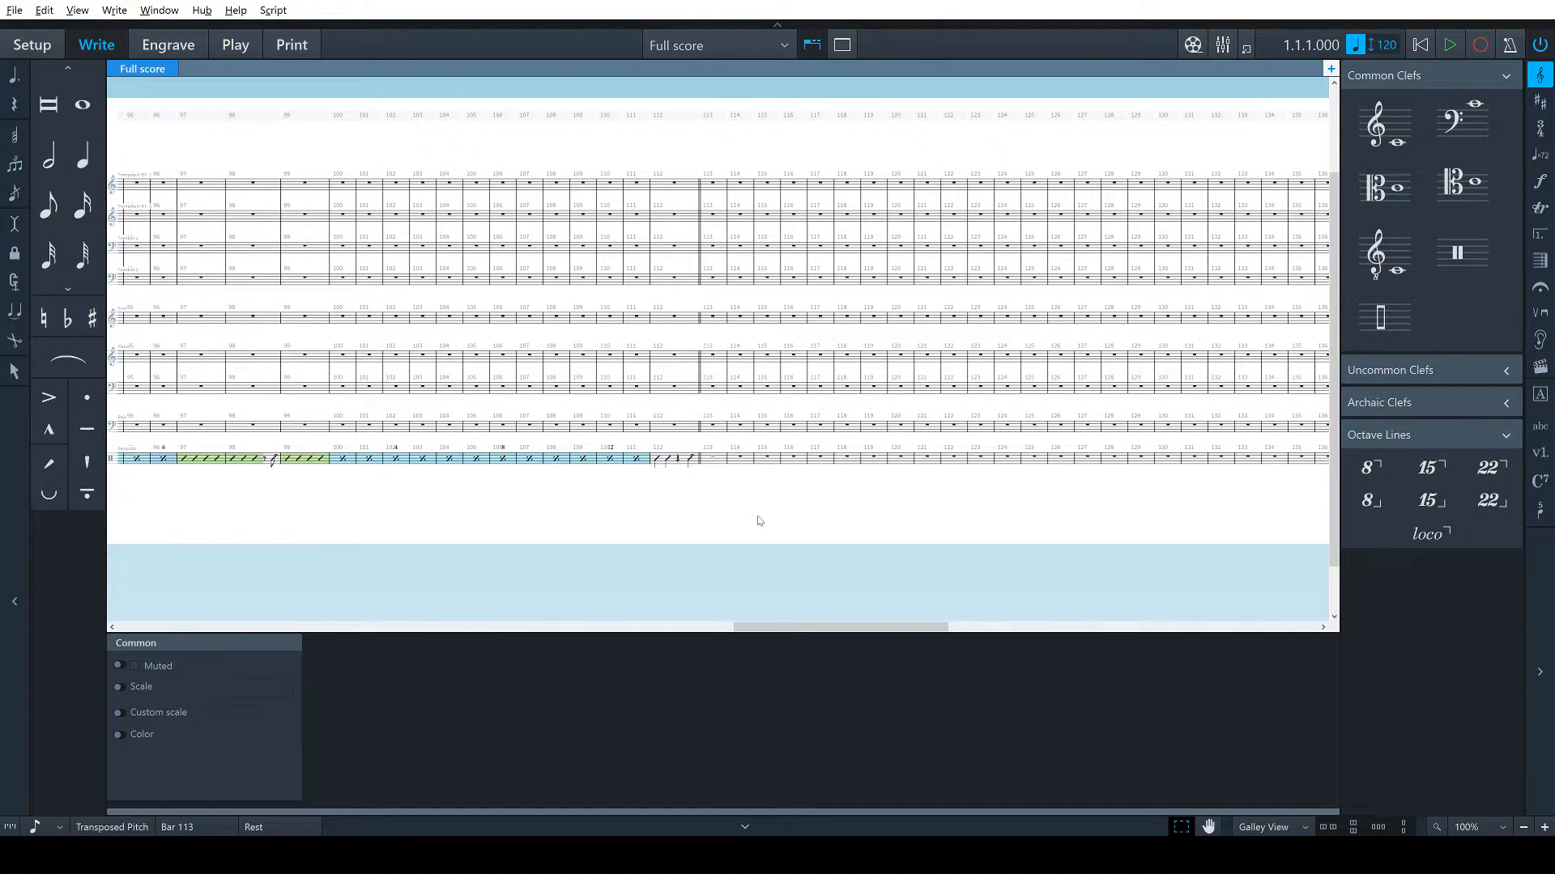
pyautogui.hotkey('alt', 's')
pyautogui.hotkey('shift', 'x')
pyautogui.write('Mas')
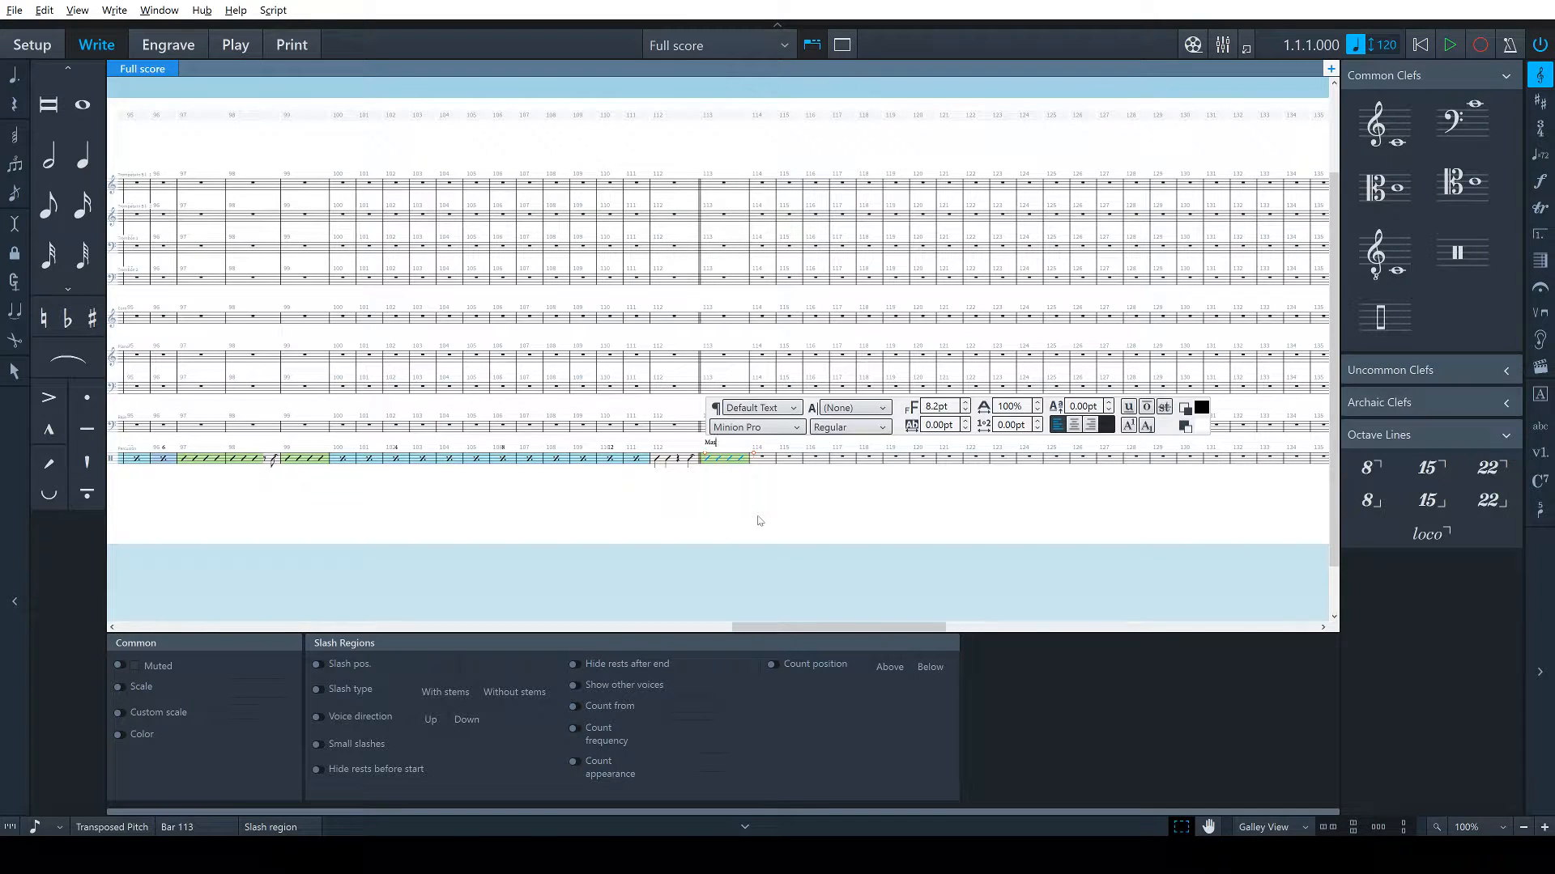
pyautogui.write('acr')
pyautogui.write('te')
pyautogui.press('Escape')
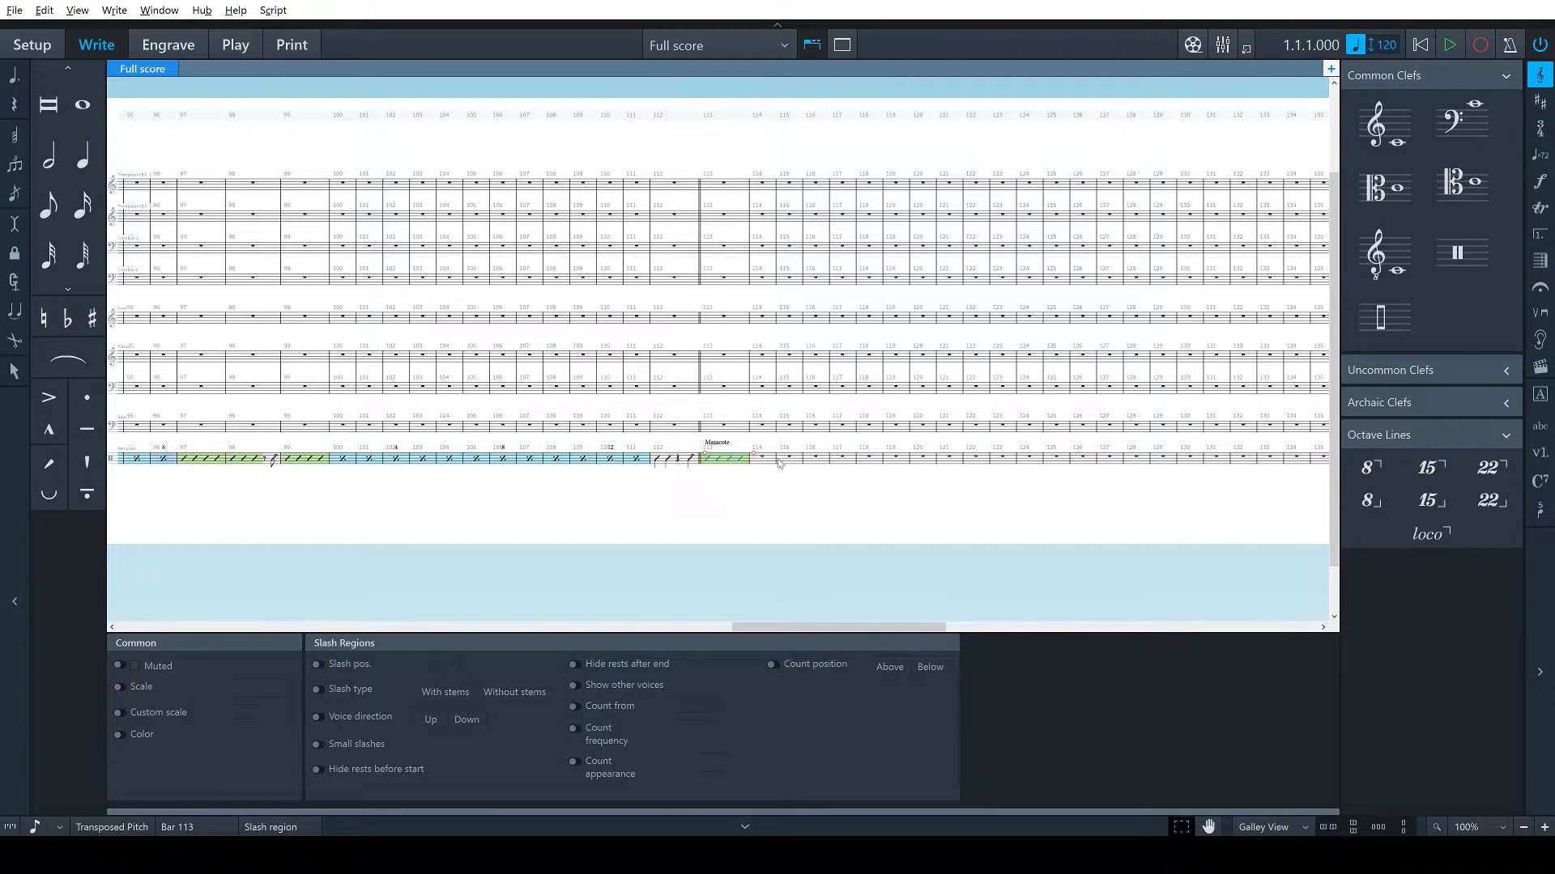
pyautogui.hotkey('alt', 'Tab')
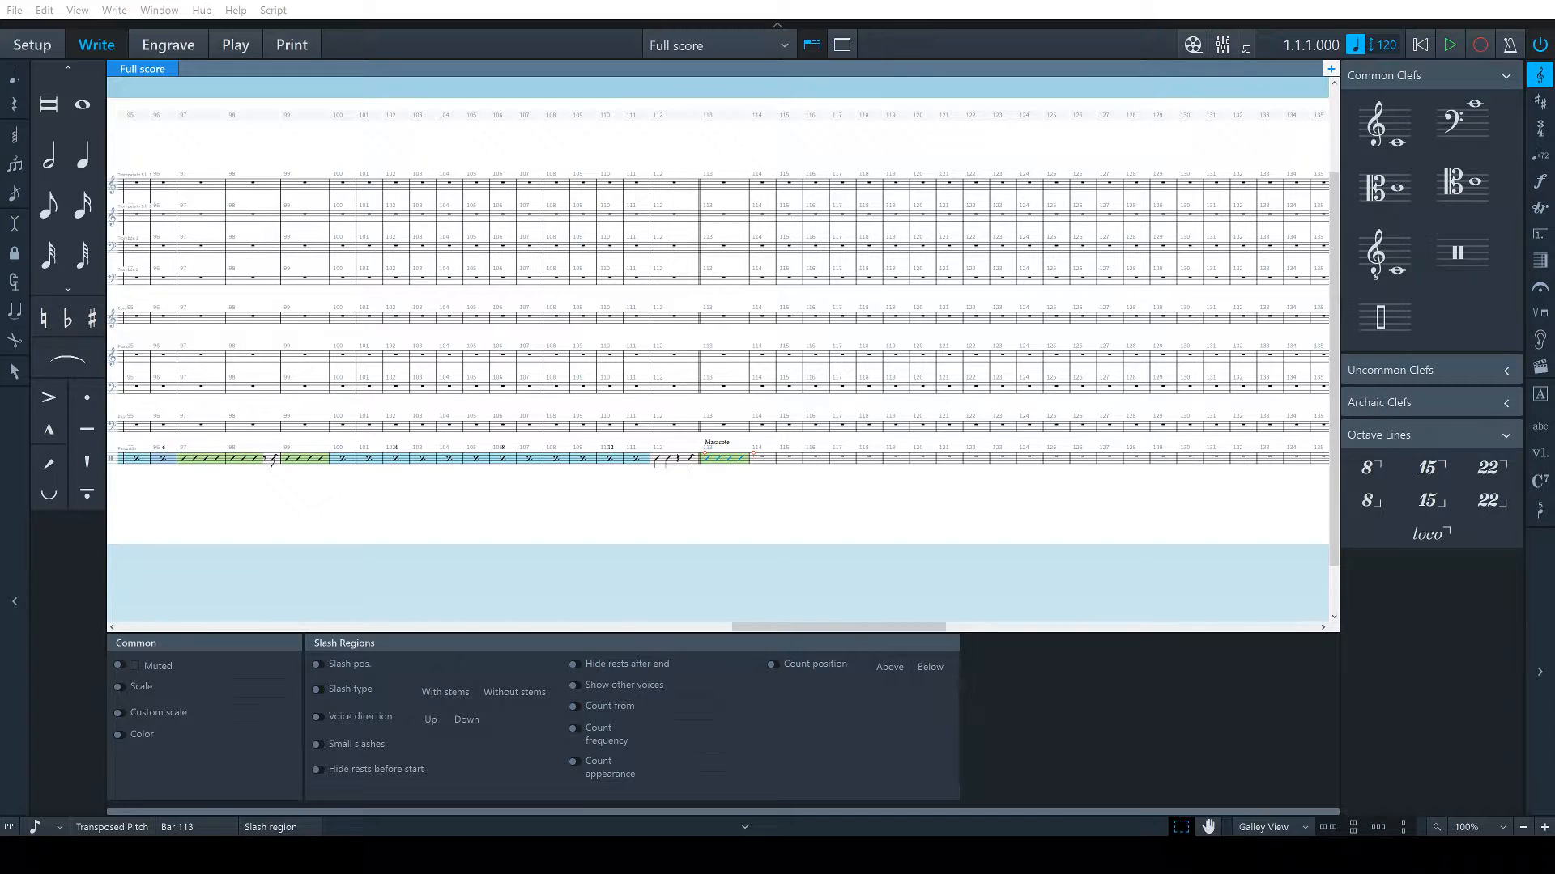
# Add one-bar repeats over bars 114–120 of the Percussion staff
pyautogui.press('Right')
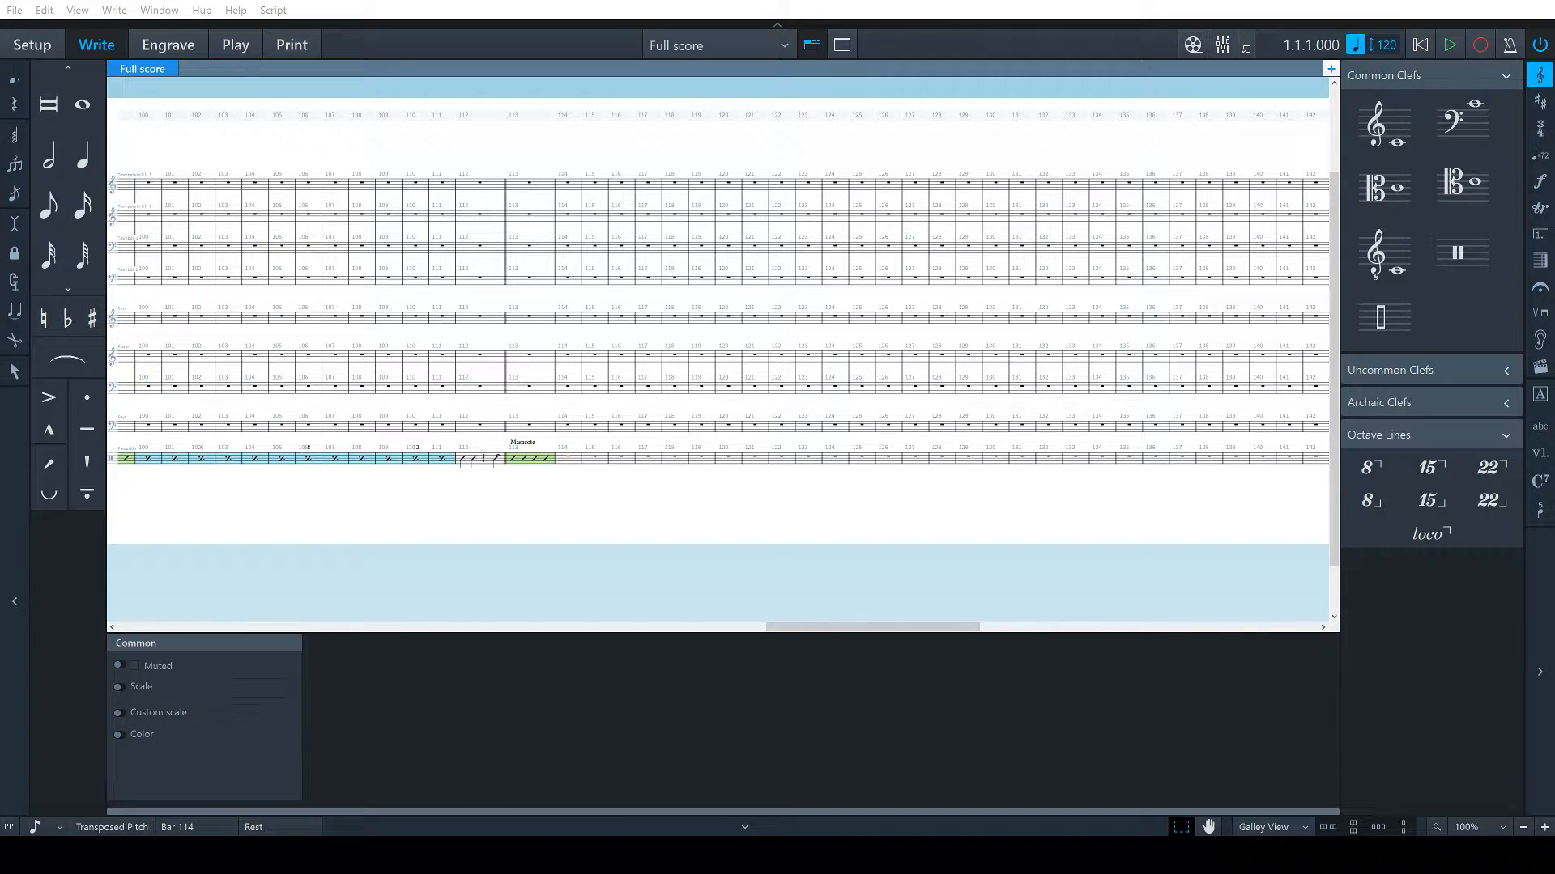
pyautogui.keyDown('shift'); pyautogui.click(734, 460); pyautogui.keyUp('shift')
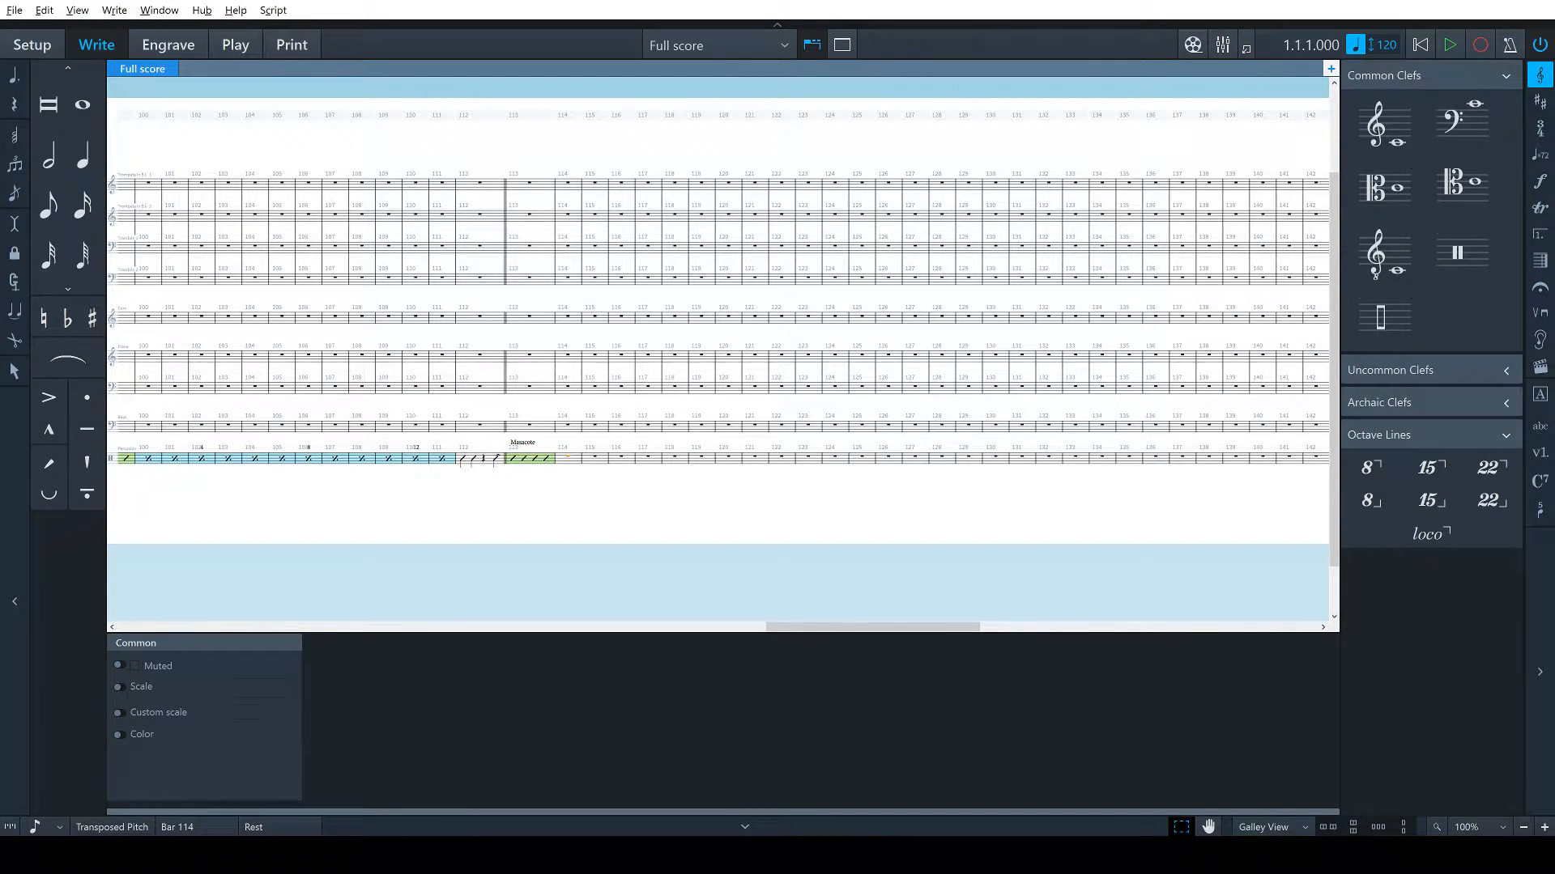
pyautogui.hotkey('shift', 'r')
pyautogui.write('%')
pyautogui.press('Return')
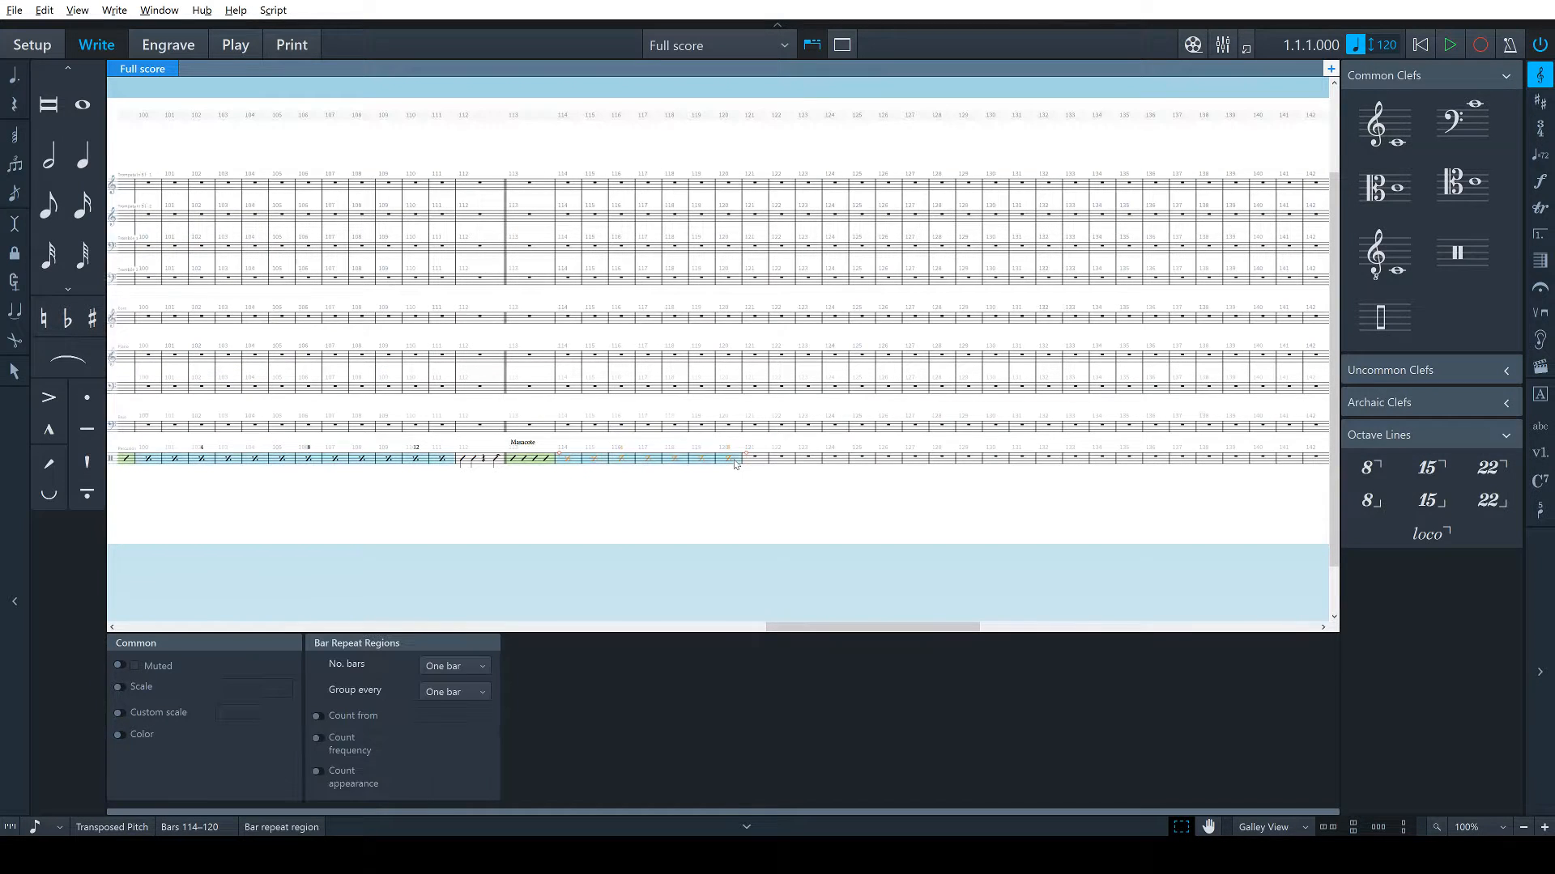
# Enter an eighth rest and an eighth-note hit at the start of bar 121 in the Percussion staff
pyautogui.click(765, 460)
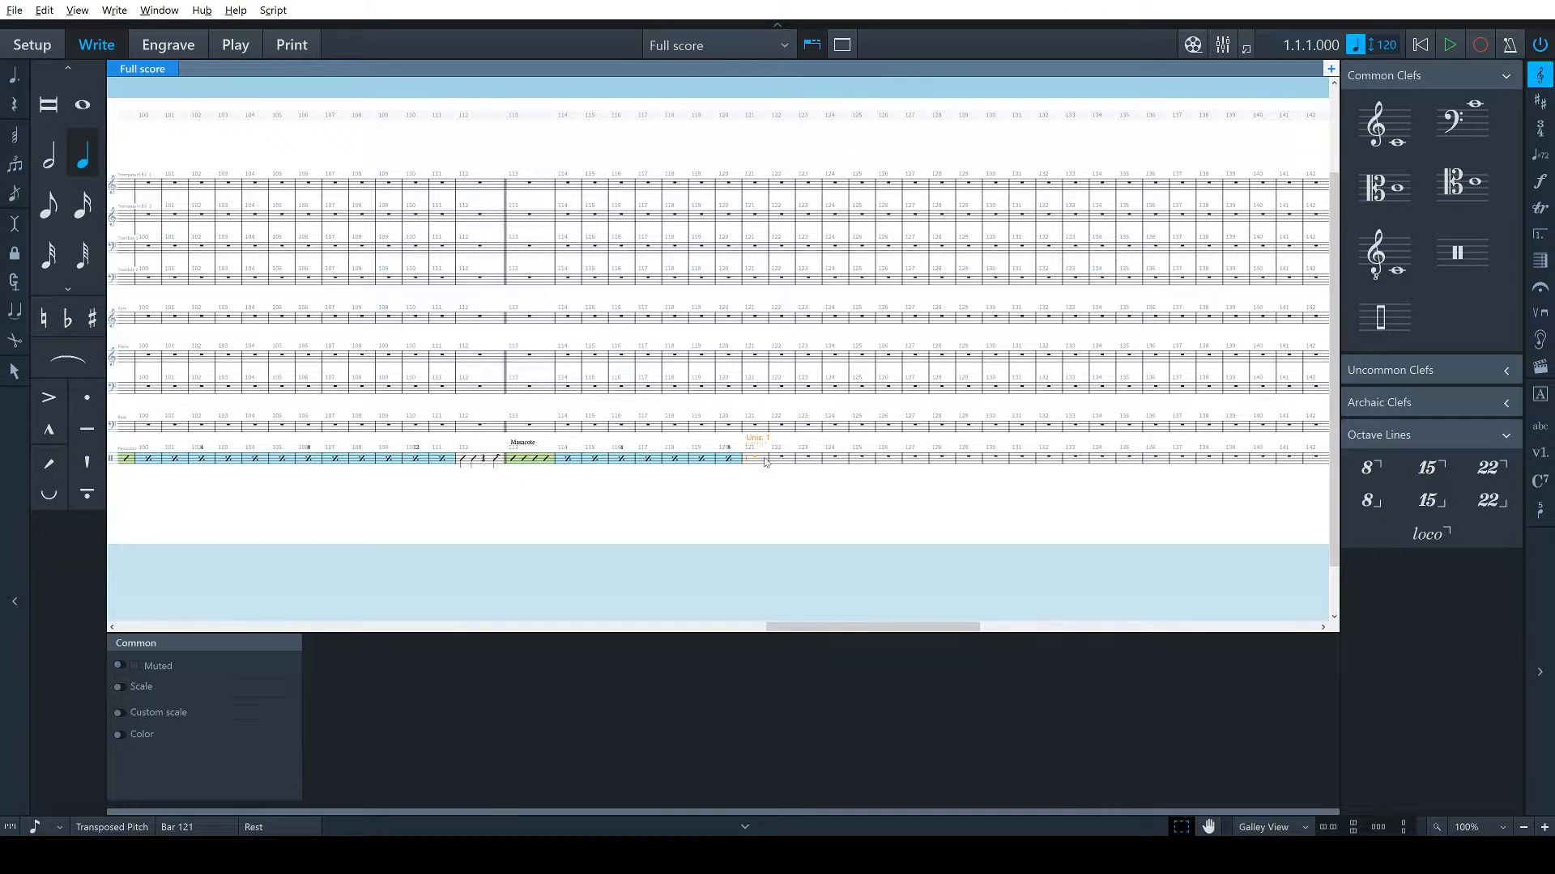
pyautogui.hotkey('shift', 'n')
pyautogui.press('5')
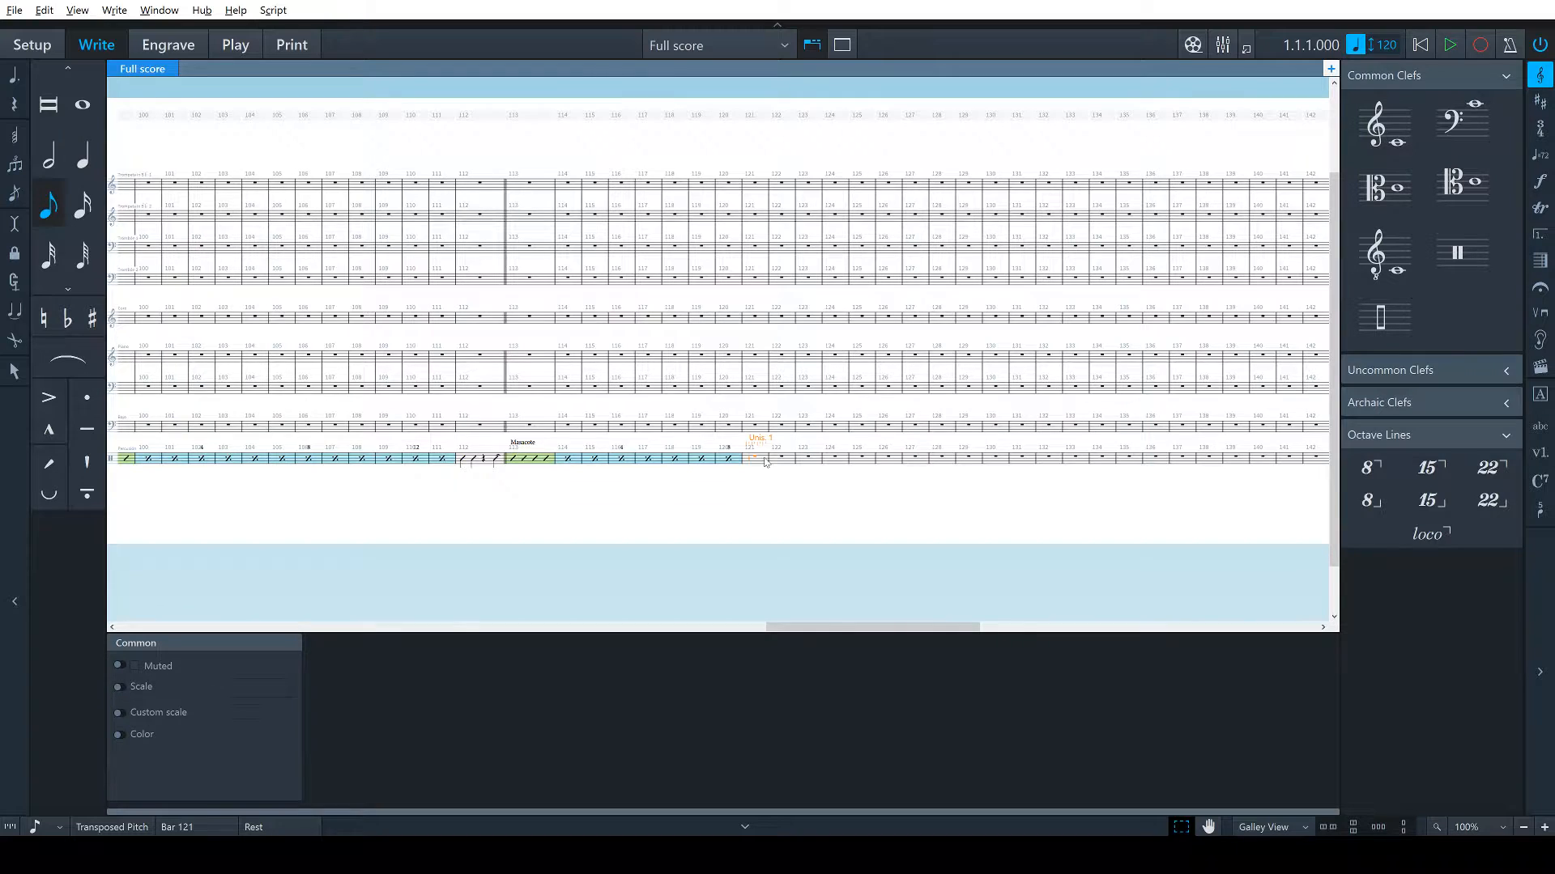
pyautogui.press('space')
pyautogui.press('b')
pyautogui.press('Escape')
# Fill the remaining beats of bar 121 in the Percussion staff with a slash region
pyautogui.click(764, 462)
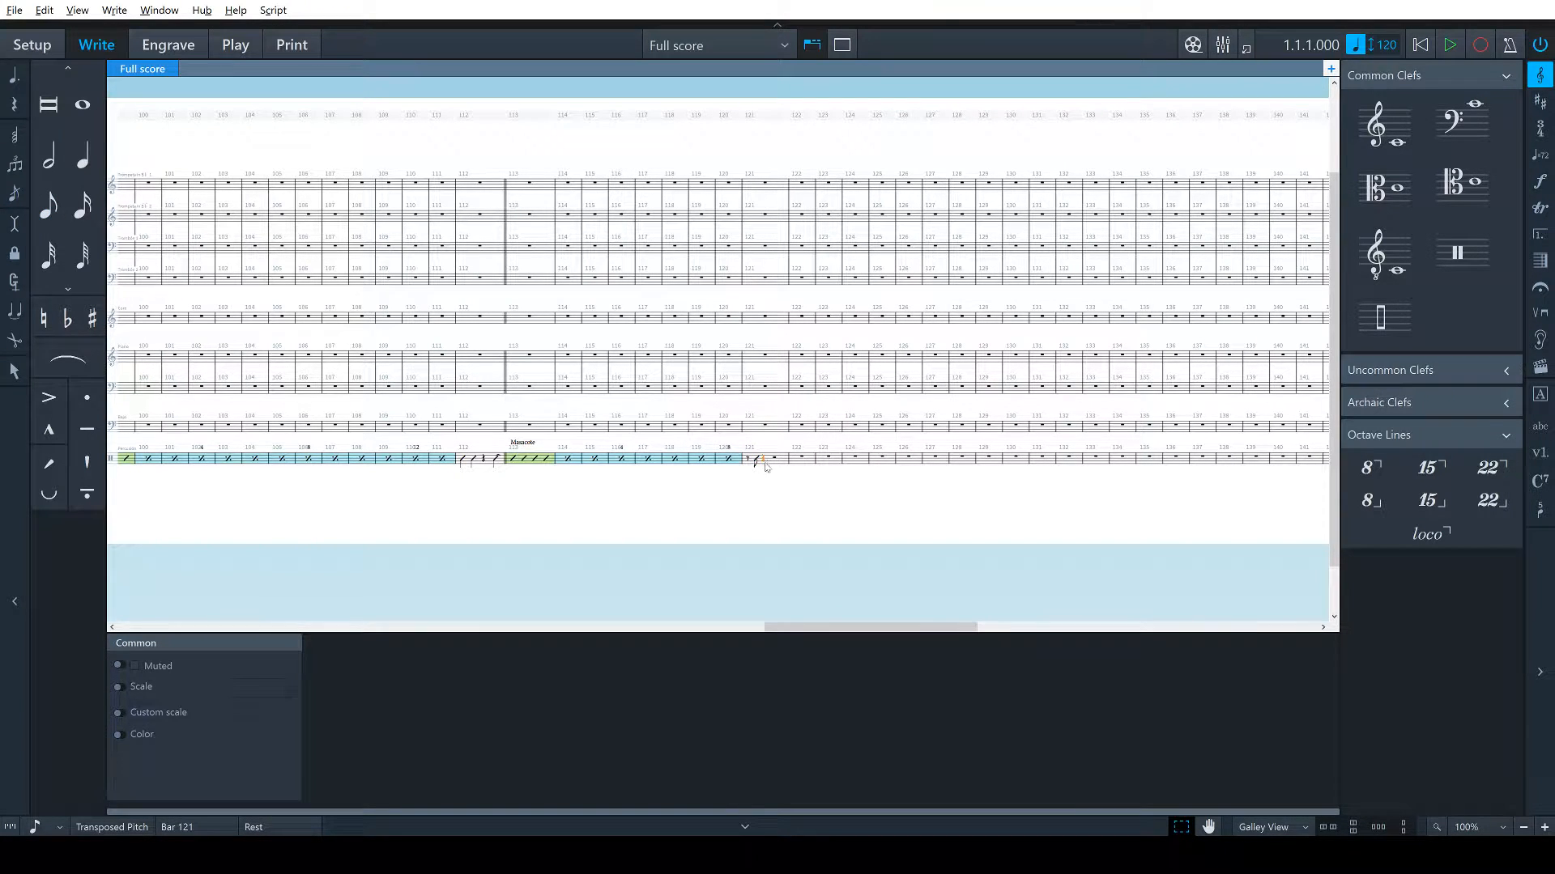
pyautogui.keyDown('ctrl'); pyautogui.click(775, 460); pyautogui.keyUp('ctrl')
pyautogui.hotkey('alt', 's')
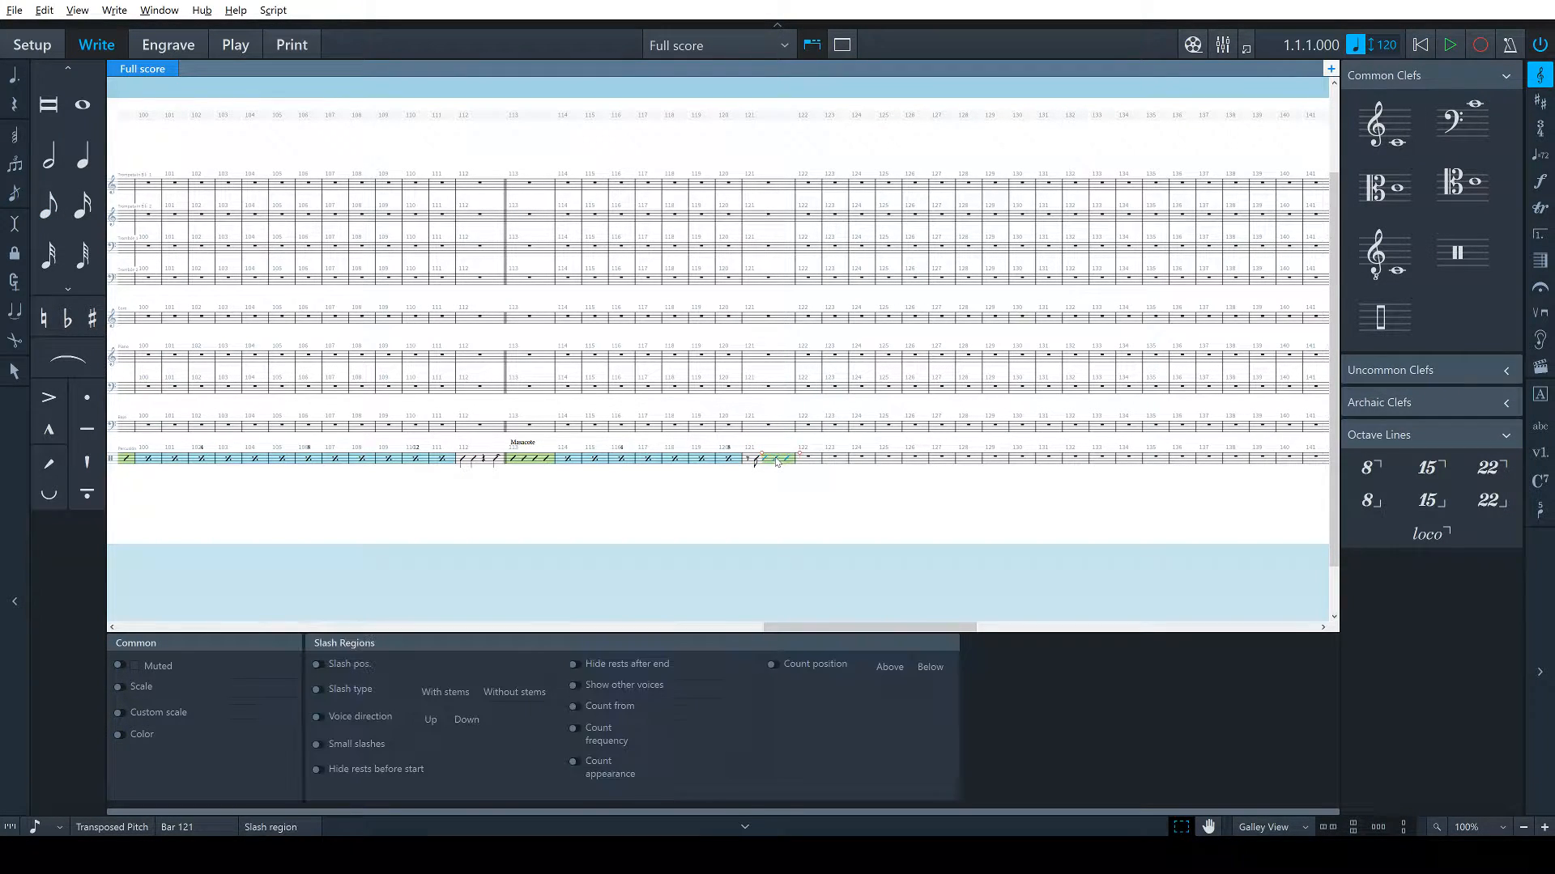
pyautogui.click(866, 484)
pyautogui.hotkey('alt', 'Tab')
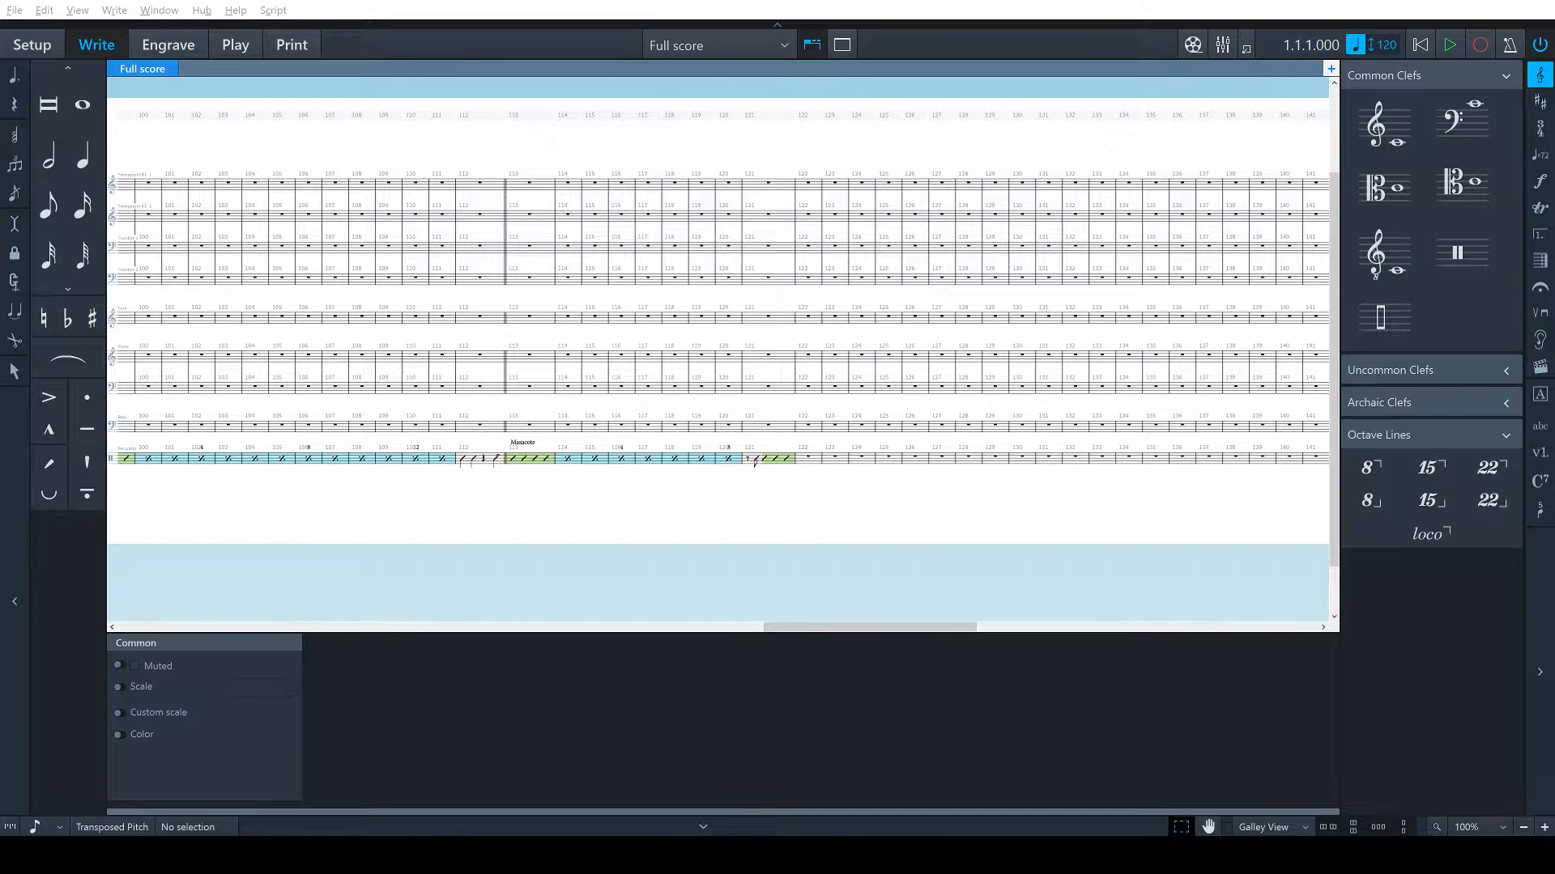
# Try a laissez vibrer tie on the rhythmic hit in bar 121 and undo it
pyautogui.click(754, 459)
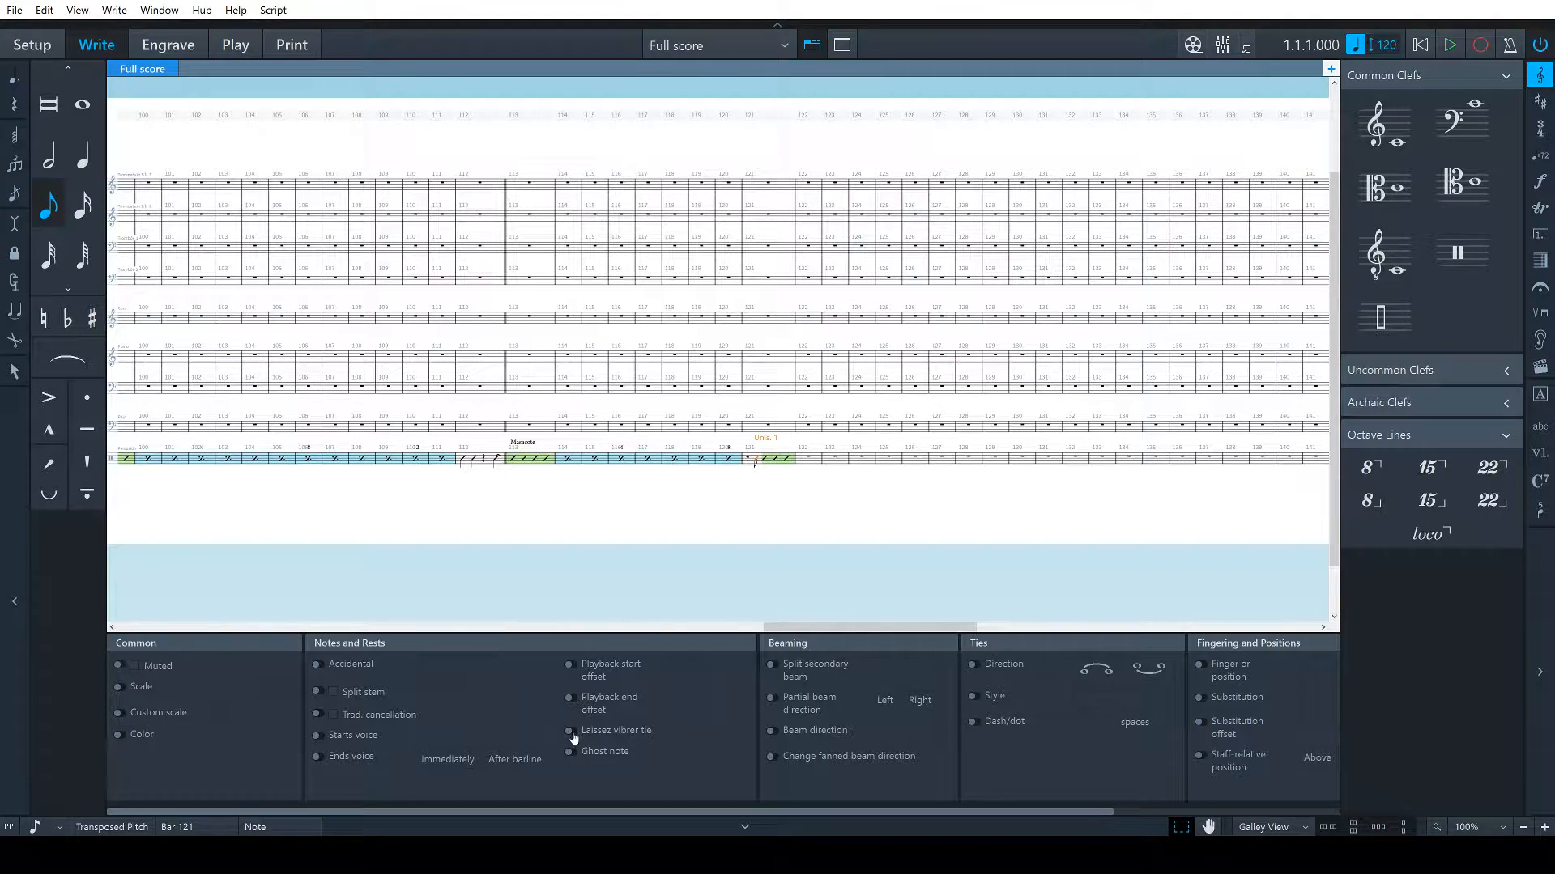
pyautogui.click(573, 731)
pyautogui.click(794, 507)
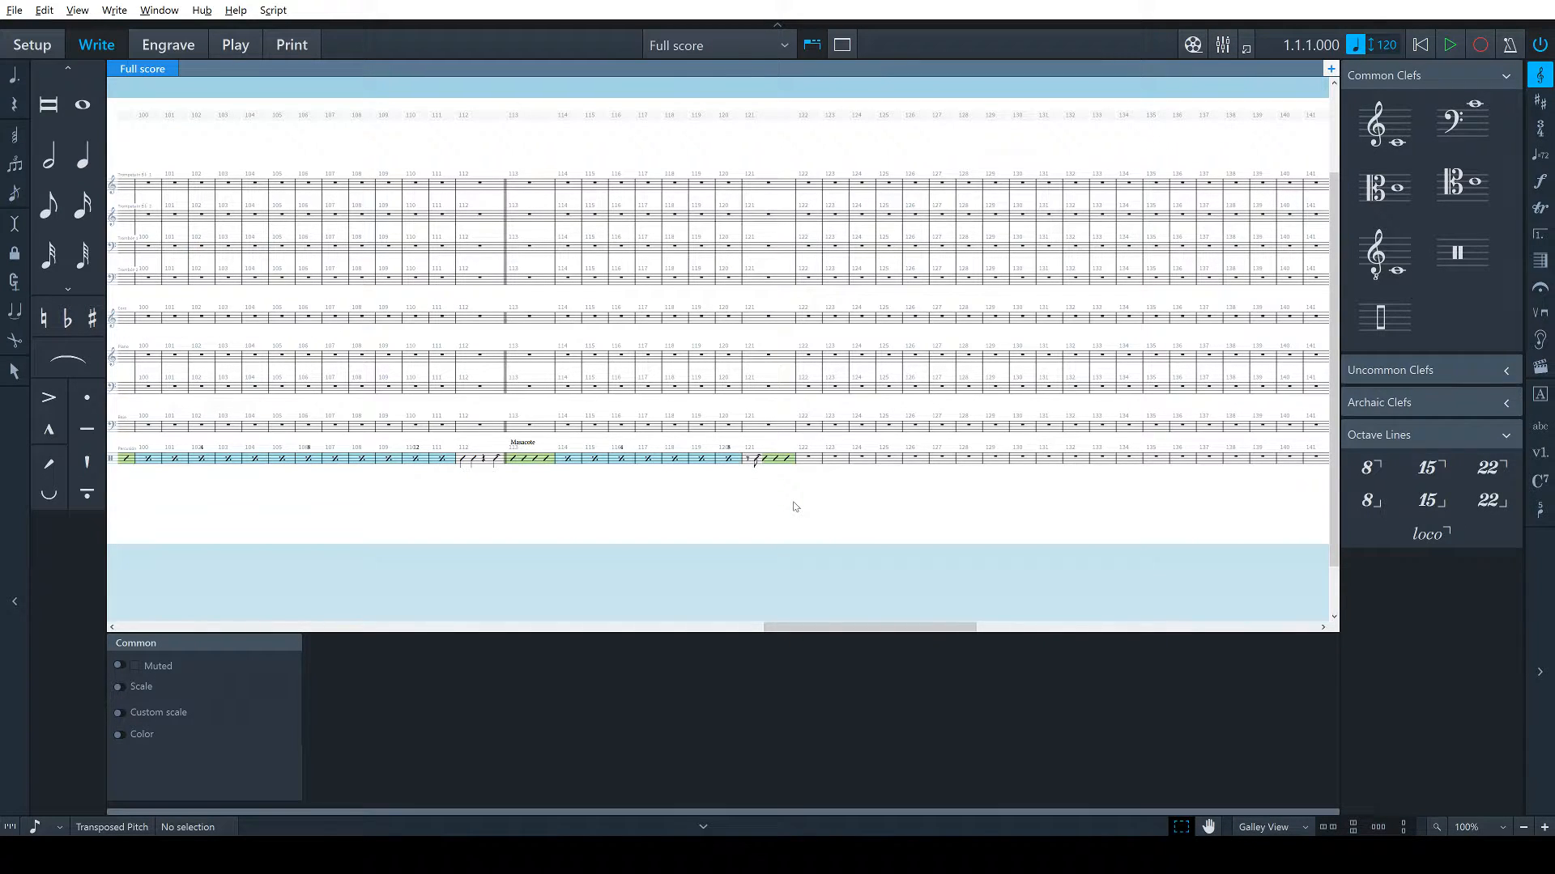
pyautogui.hotkey('ctrl', 'z')
pyautogui.hotkey('ctrl', 'z')
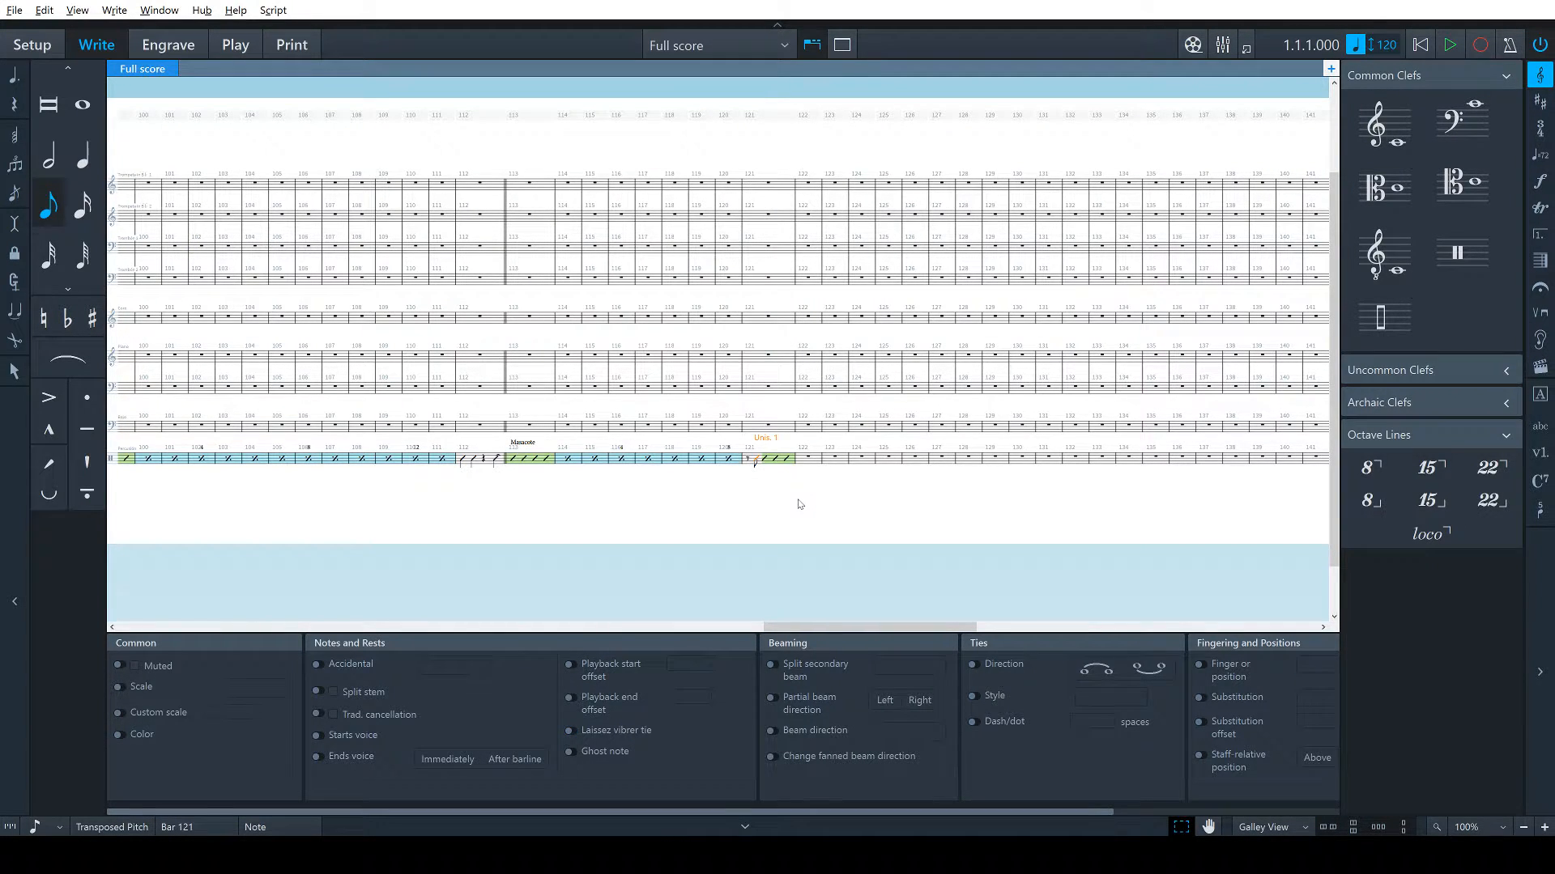
# Lengthen the hit in bar 121 to a dotted quarter and shorten the slash region to the bar's last two beats
pyautogui.hotkey('ctrl', 'z')
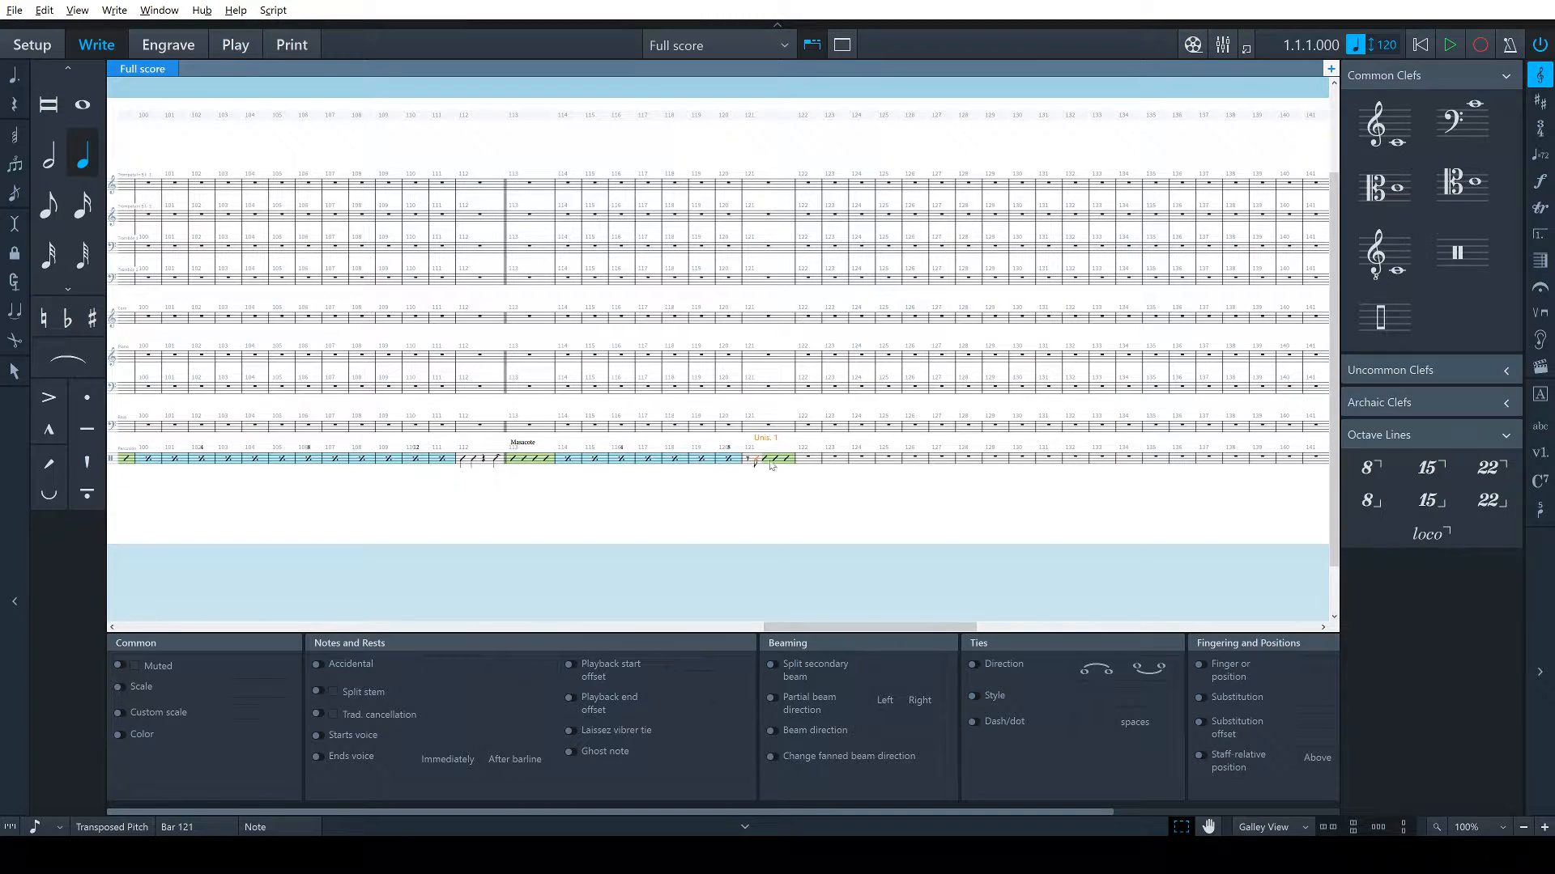
pyautogui.click(766, 460)
pyautogui.moveTo(763, 454); pyautogui.dragTo(775, 455)
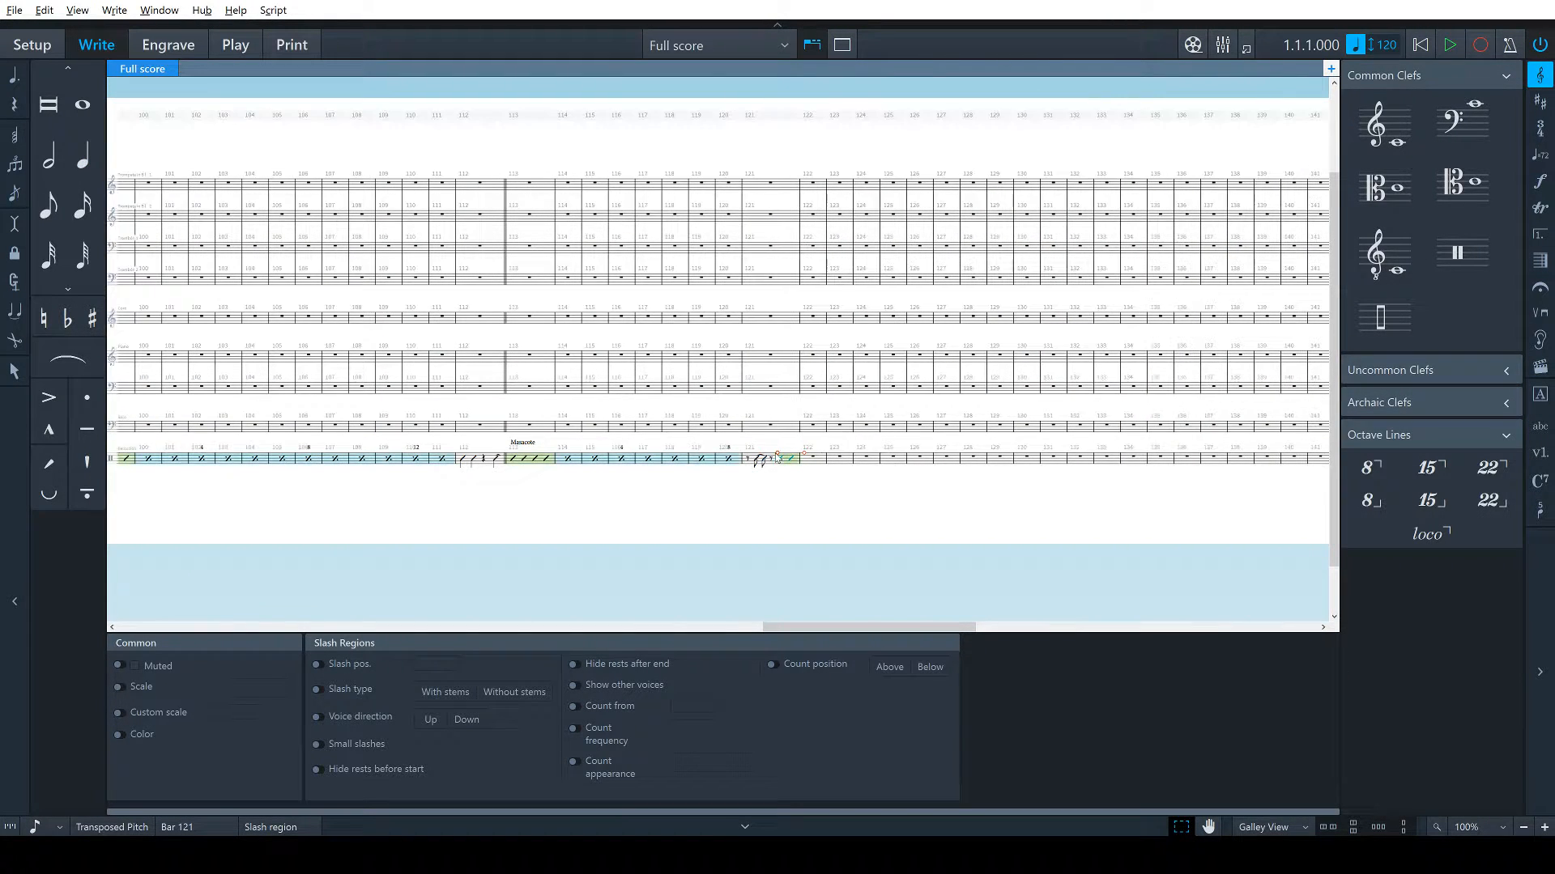
pyautogui.click(767, 463)
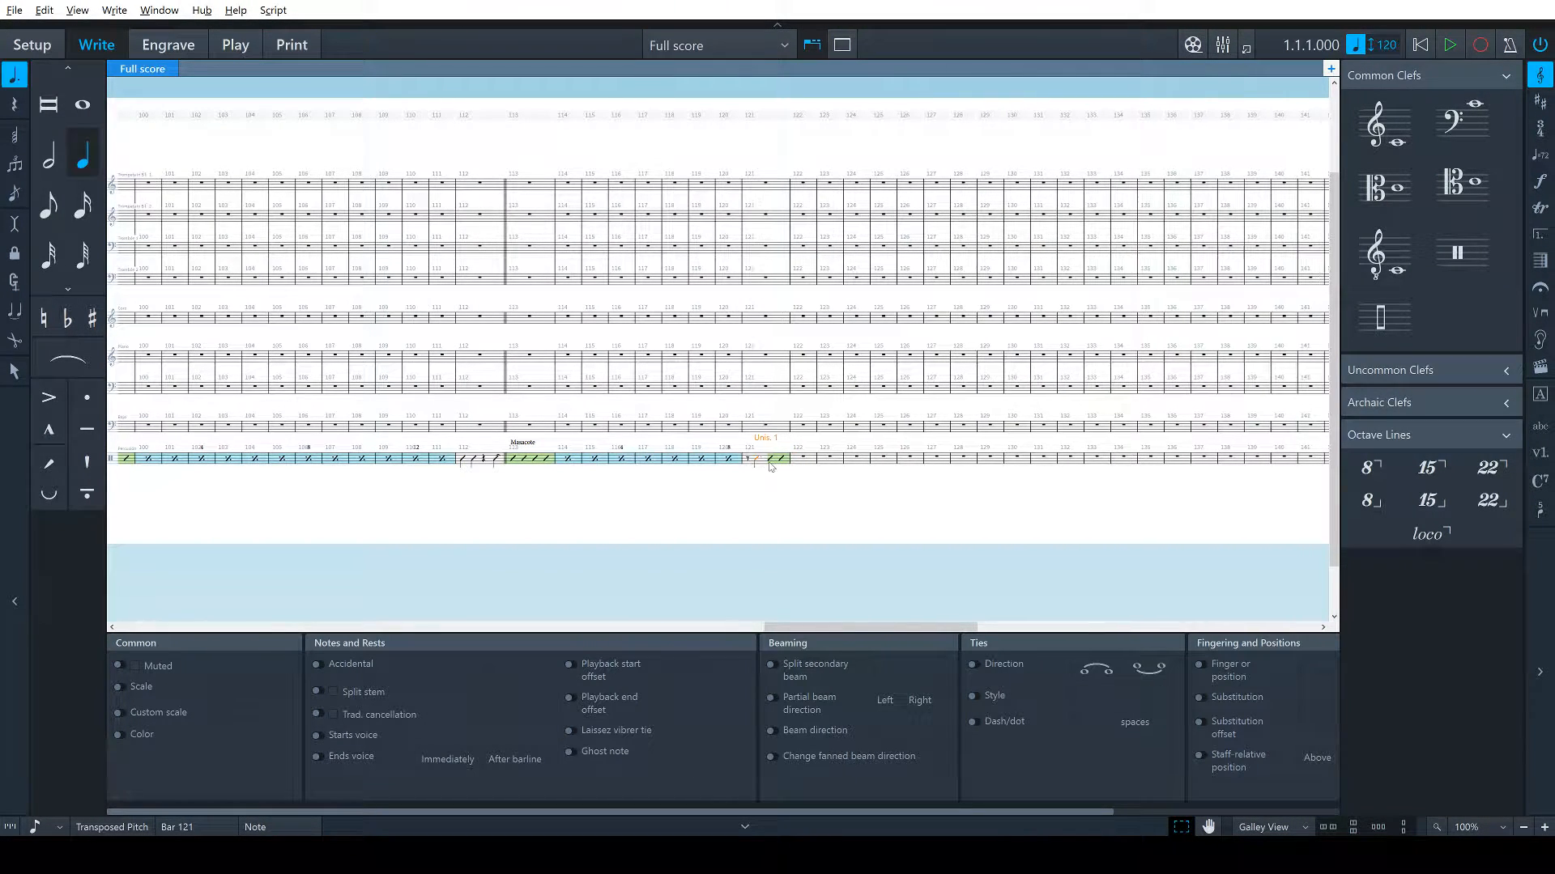
pyautogui.click(811, 514)
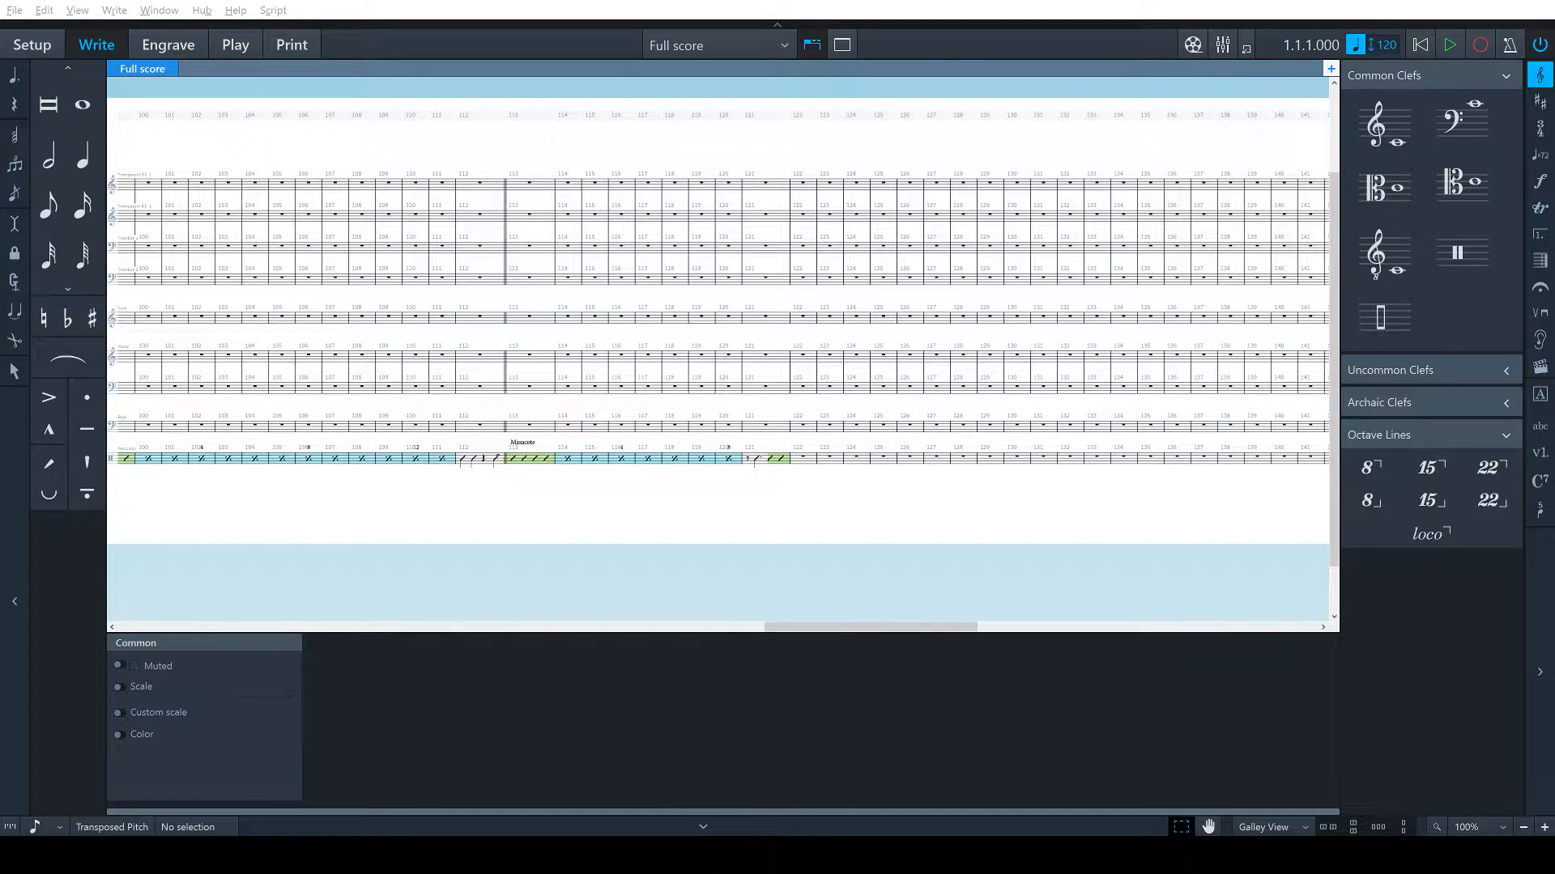
# Add a slash region to bar 122 of the Percussion staff
pyautogui.click(809, 460)
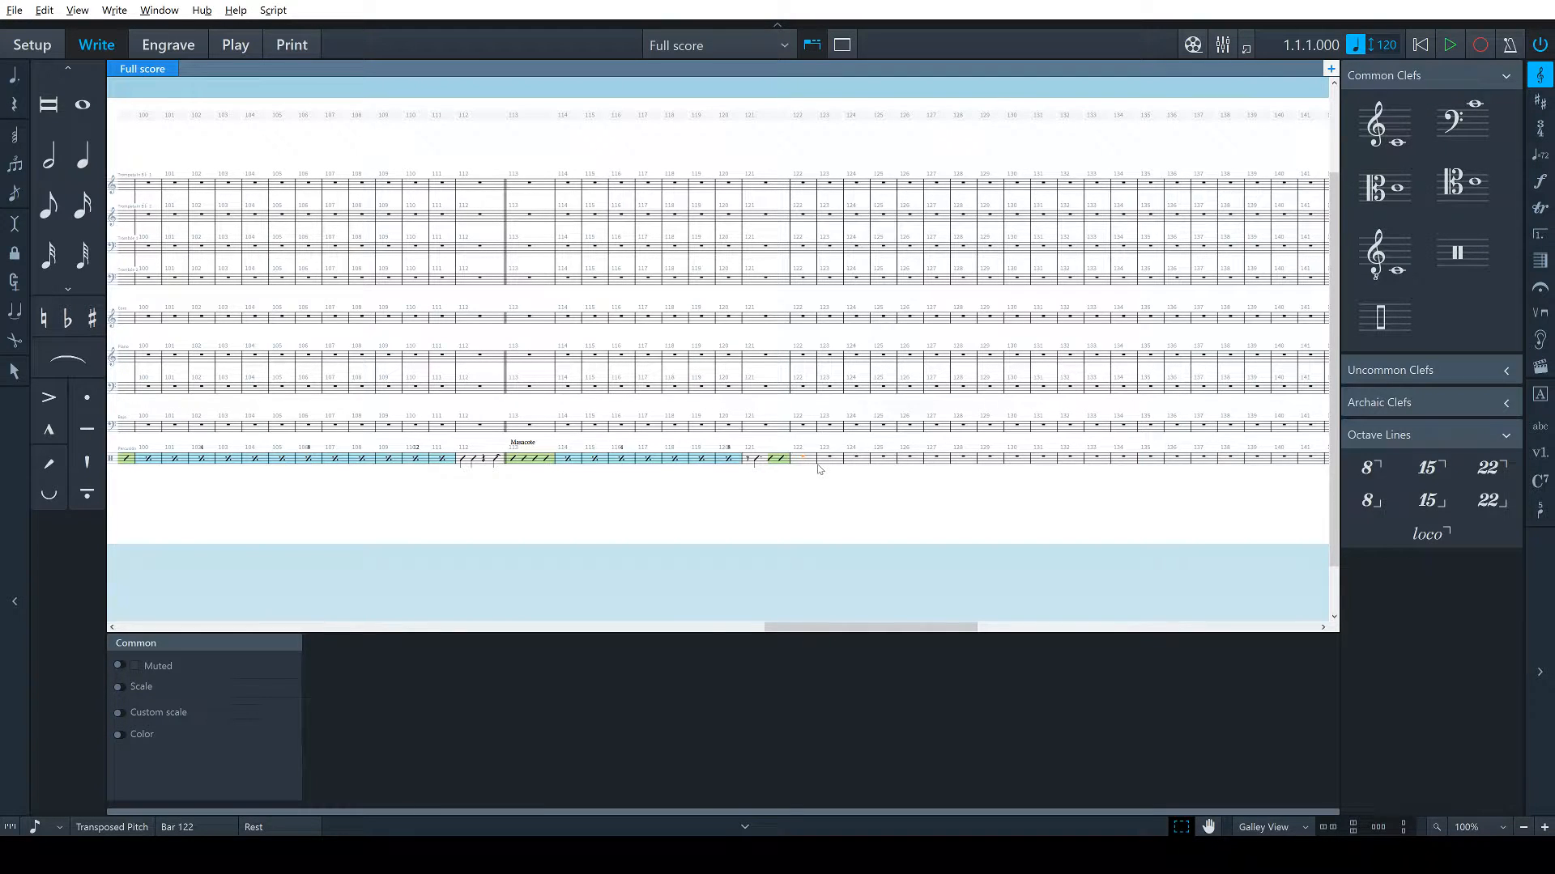
pyautogui.hotkey('alt', 's')
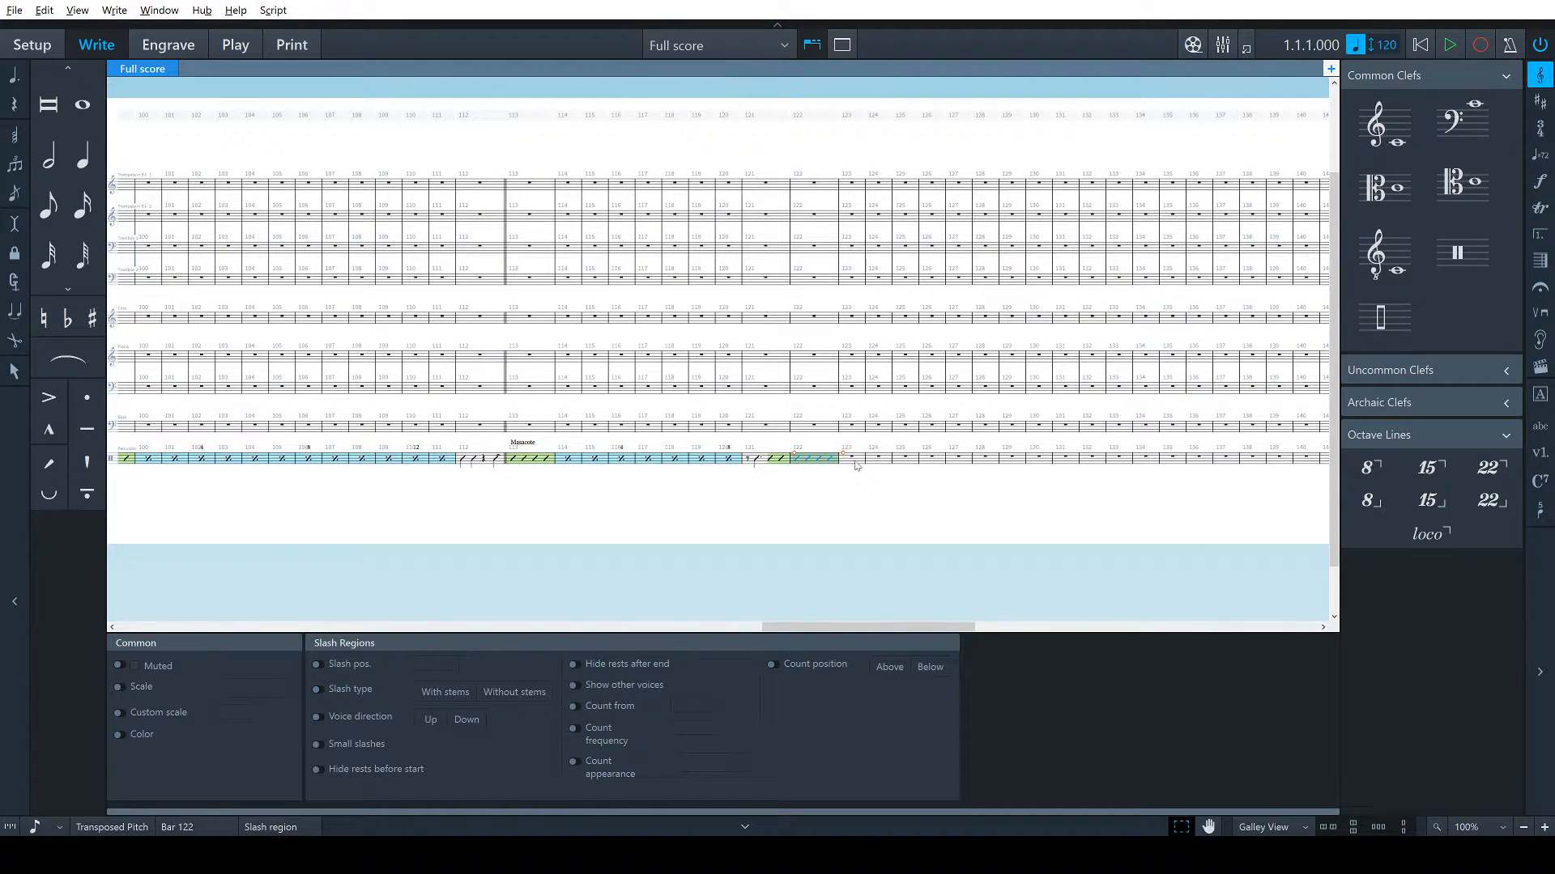
# Fill bars 123 to 127 of the Percussion staff with one-bar repeats
pyautogui.click(854, 461)
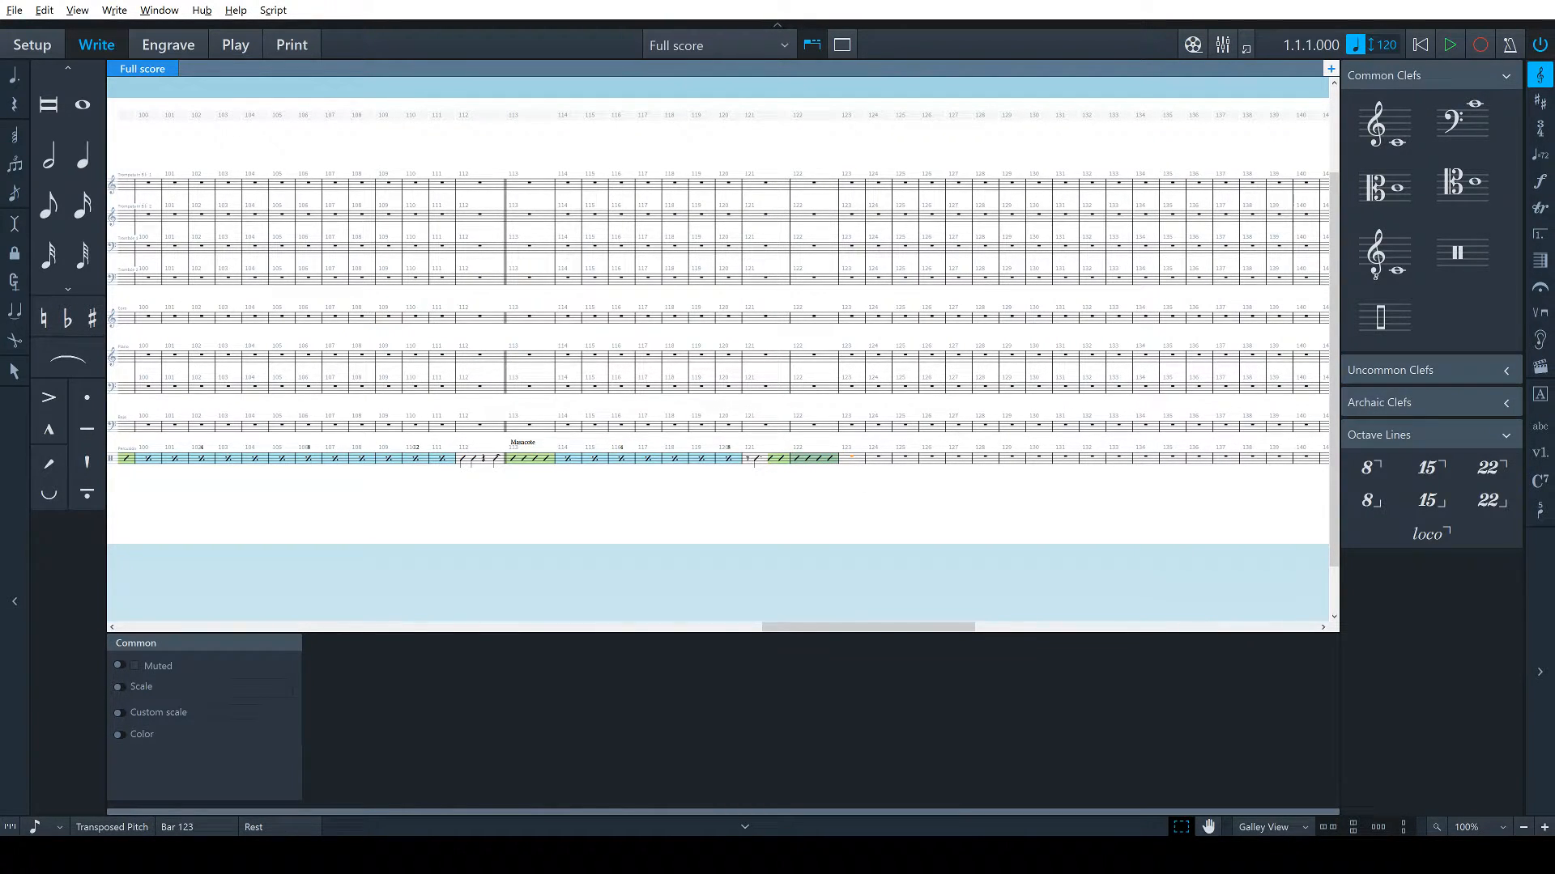
pyautogui.hotkey('shift', 'r')
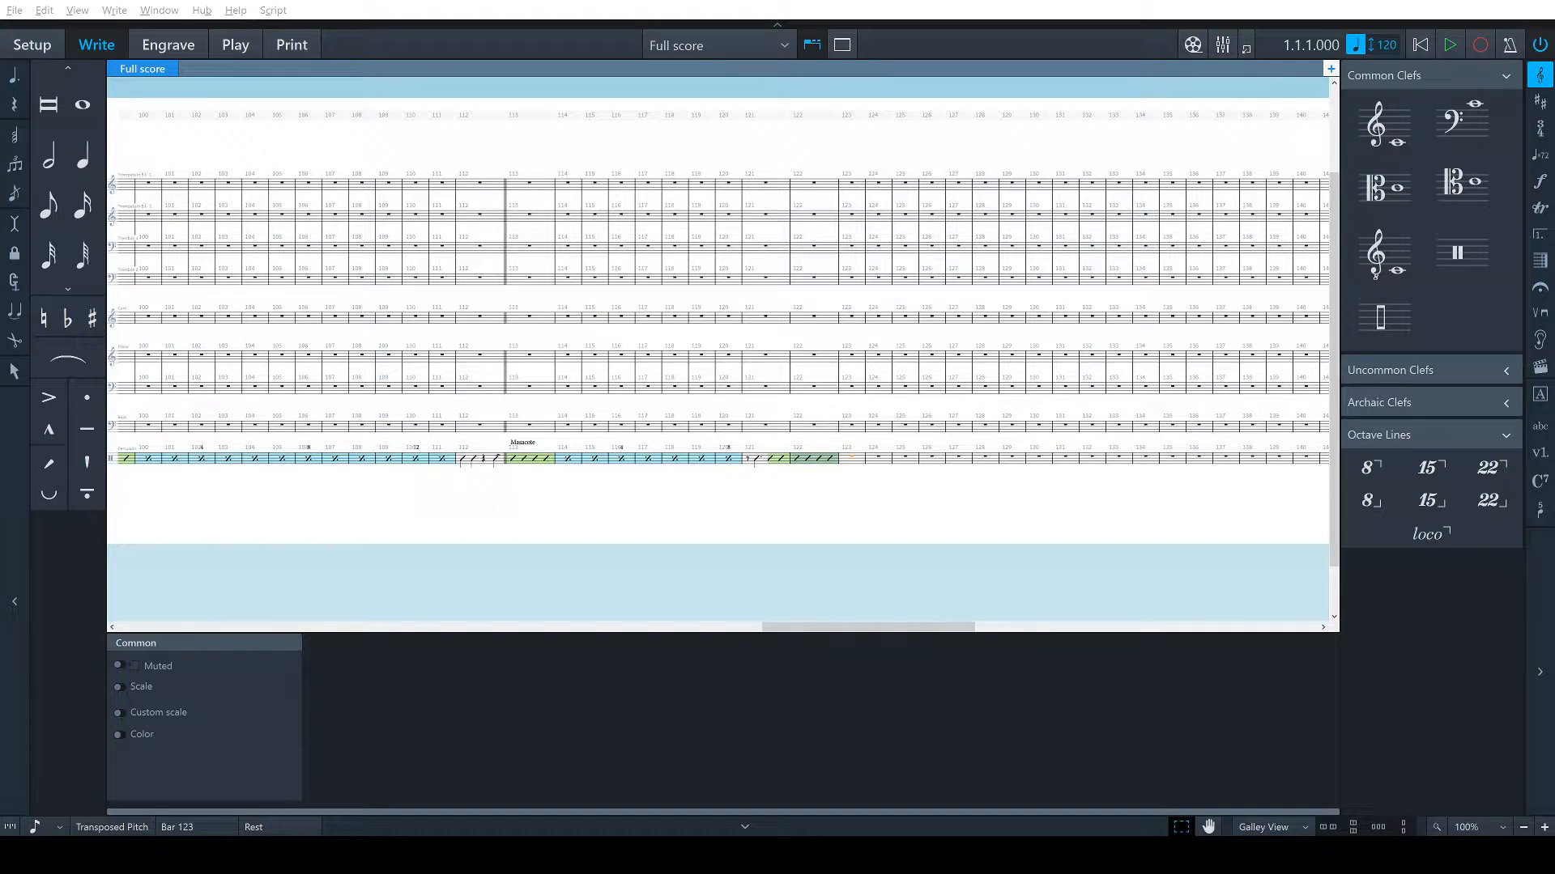
pyautogui.click(959, 458)
pyautogui.keyDown('shift'); pyautogui.click(856, 460); pyautogui.keyUp('shift')
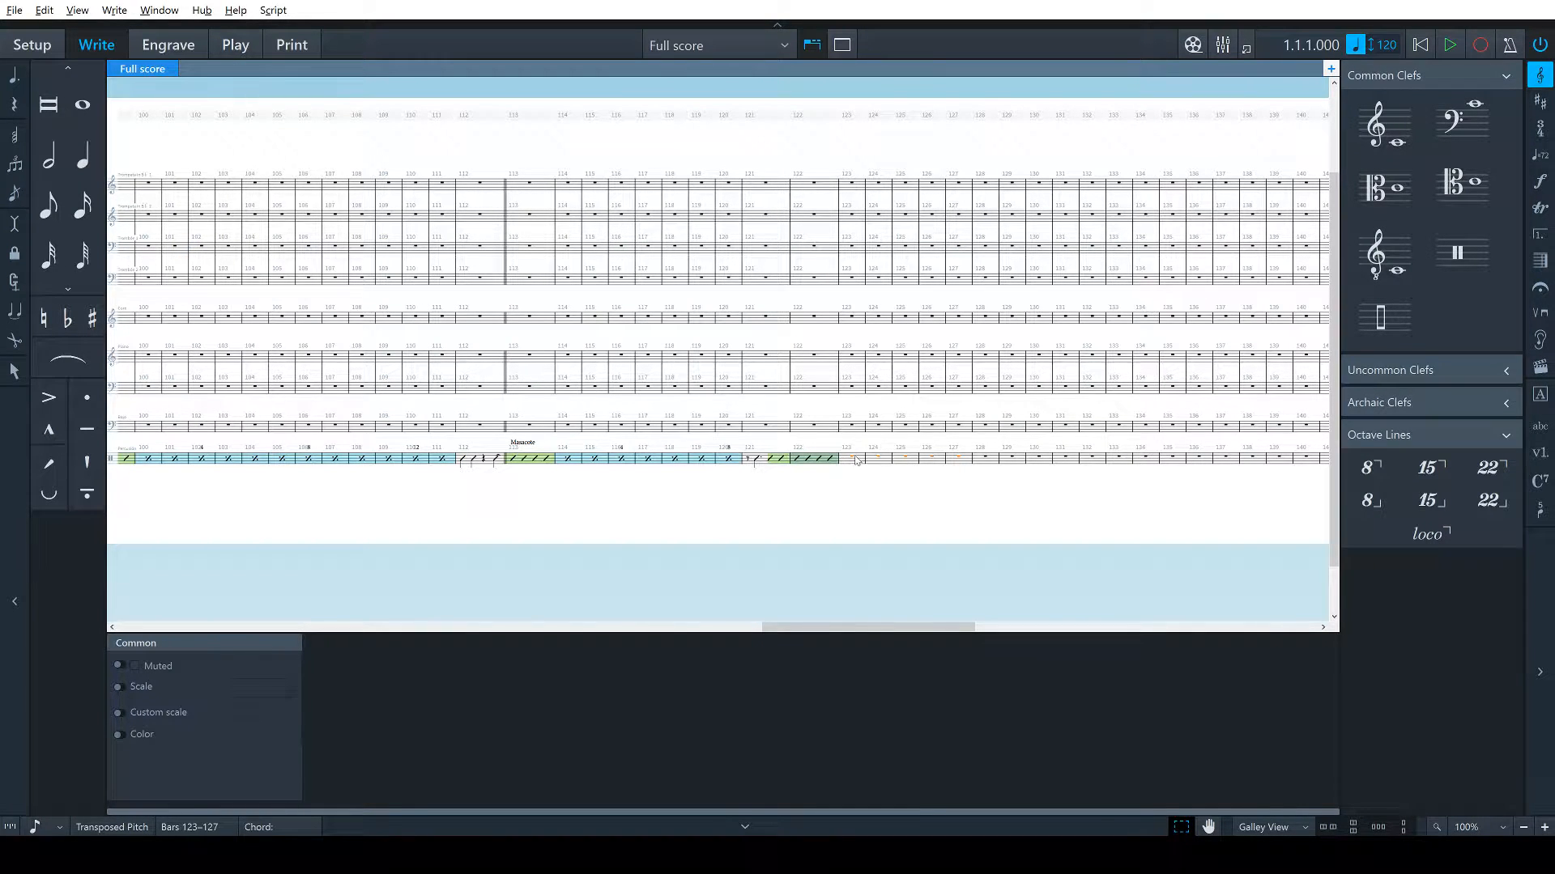
pyautogui.hotkey('shift', 'r')
pyautogui.write('%1')
pyautogui.press('Return')
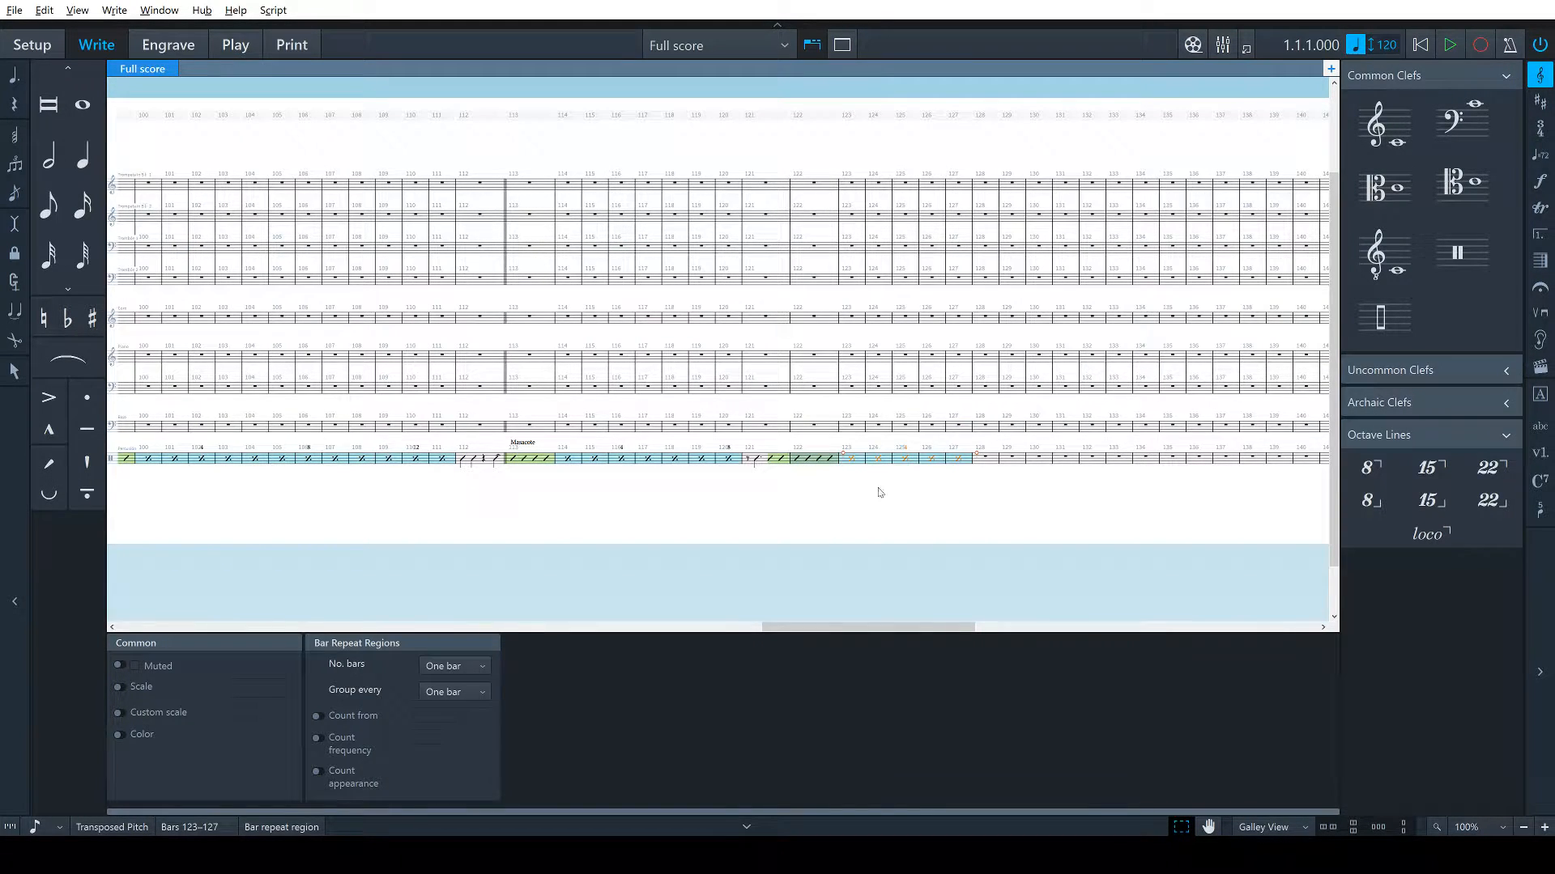
pyautogui.click(882, 530)
pyautogui.click(840, 476)
pyautogui.click(559, 492)
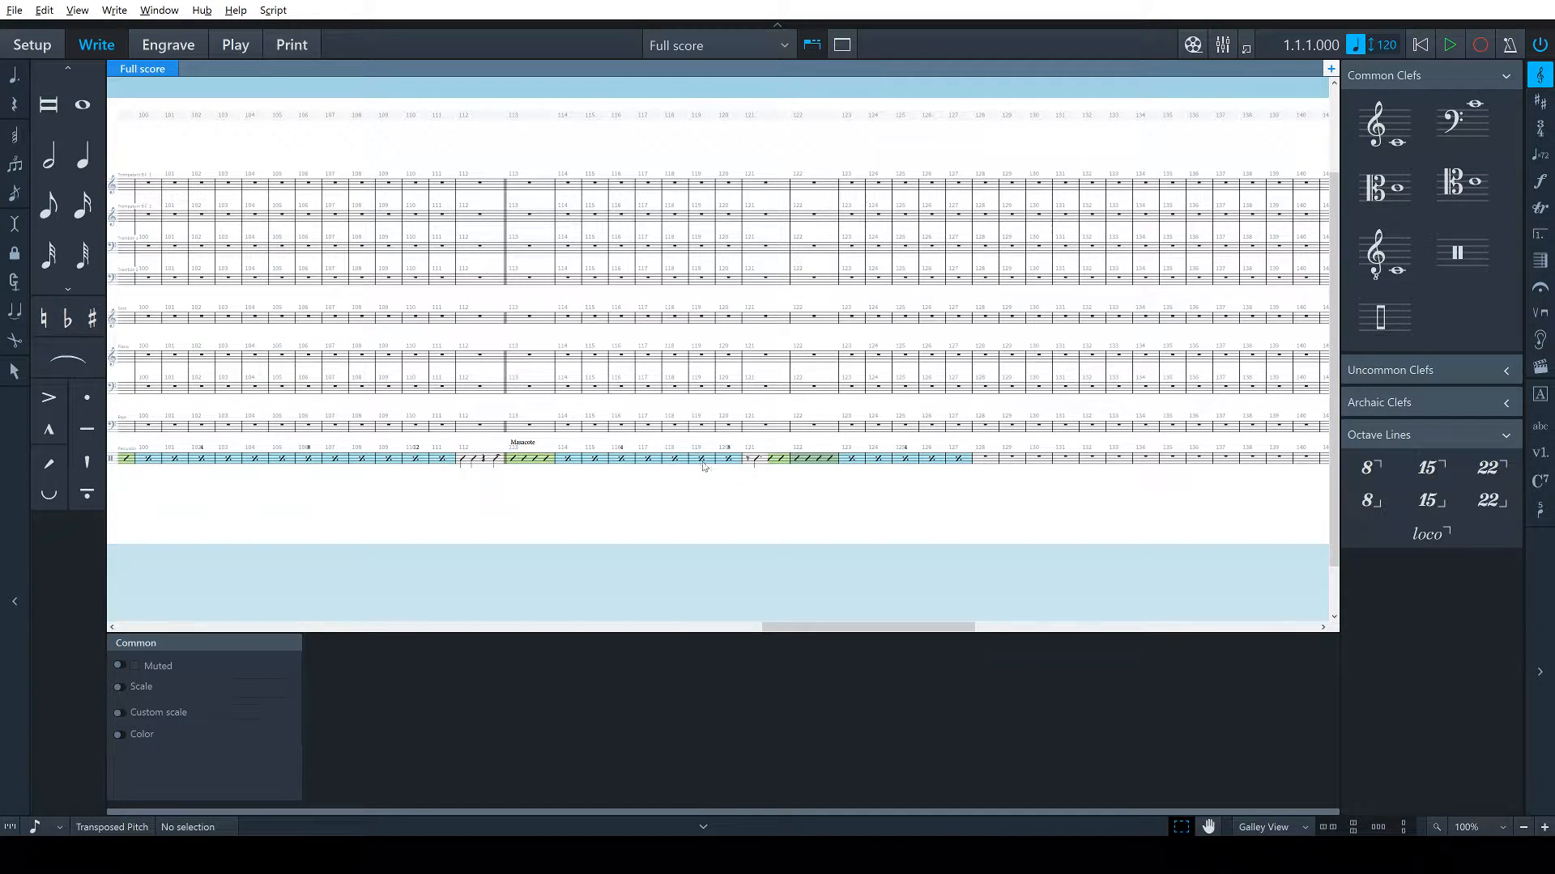
# Try a double barline at the start of bar 121 and delete it
pyautogui.click(761, 426)
pyautogui.hotkey('shift', 'b')
pyautogui.write('||')
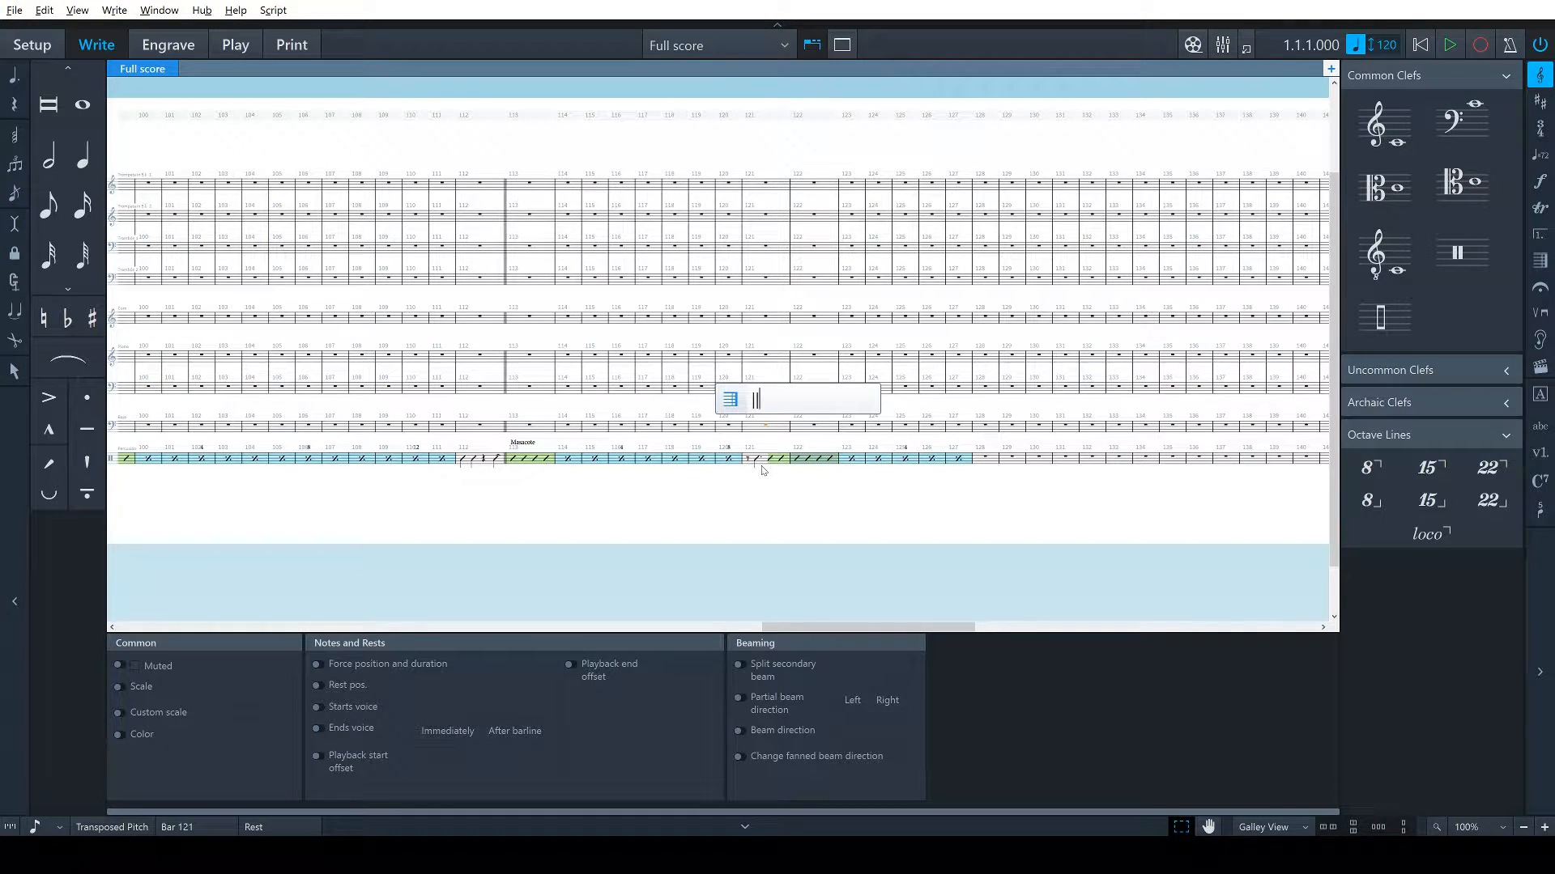
pyautogui.press('Return')
pyautogui.click(784, 513)
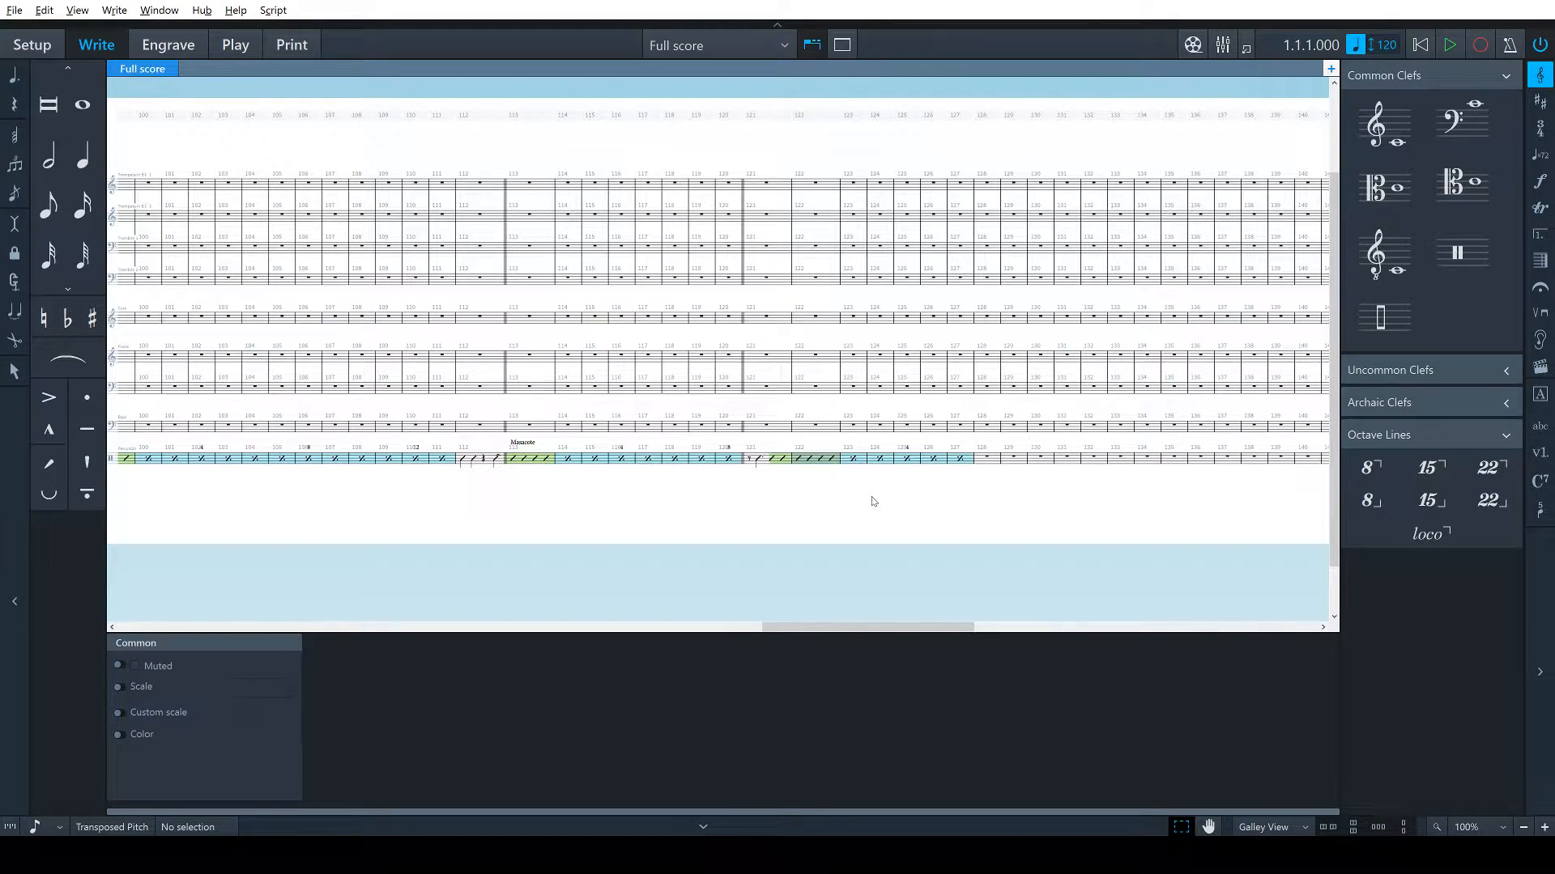
pyautogui.click(744, 375)
pyautogui.press('Delete')
# Enter a quarter-note rhythmic hit on beat 2 of Percussion bar 128 and fill beat 1 with a slash region
pyautogui.click(985, 464)
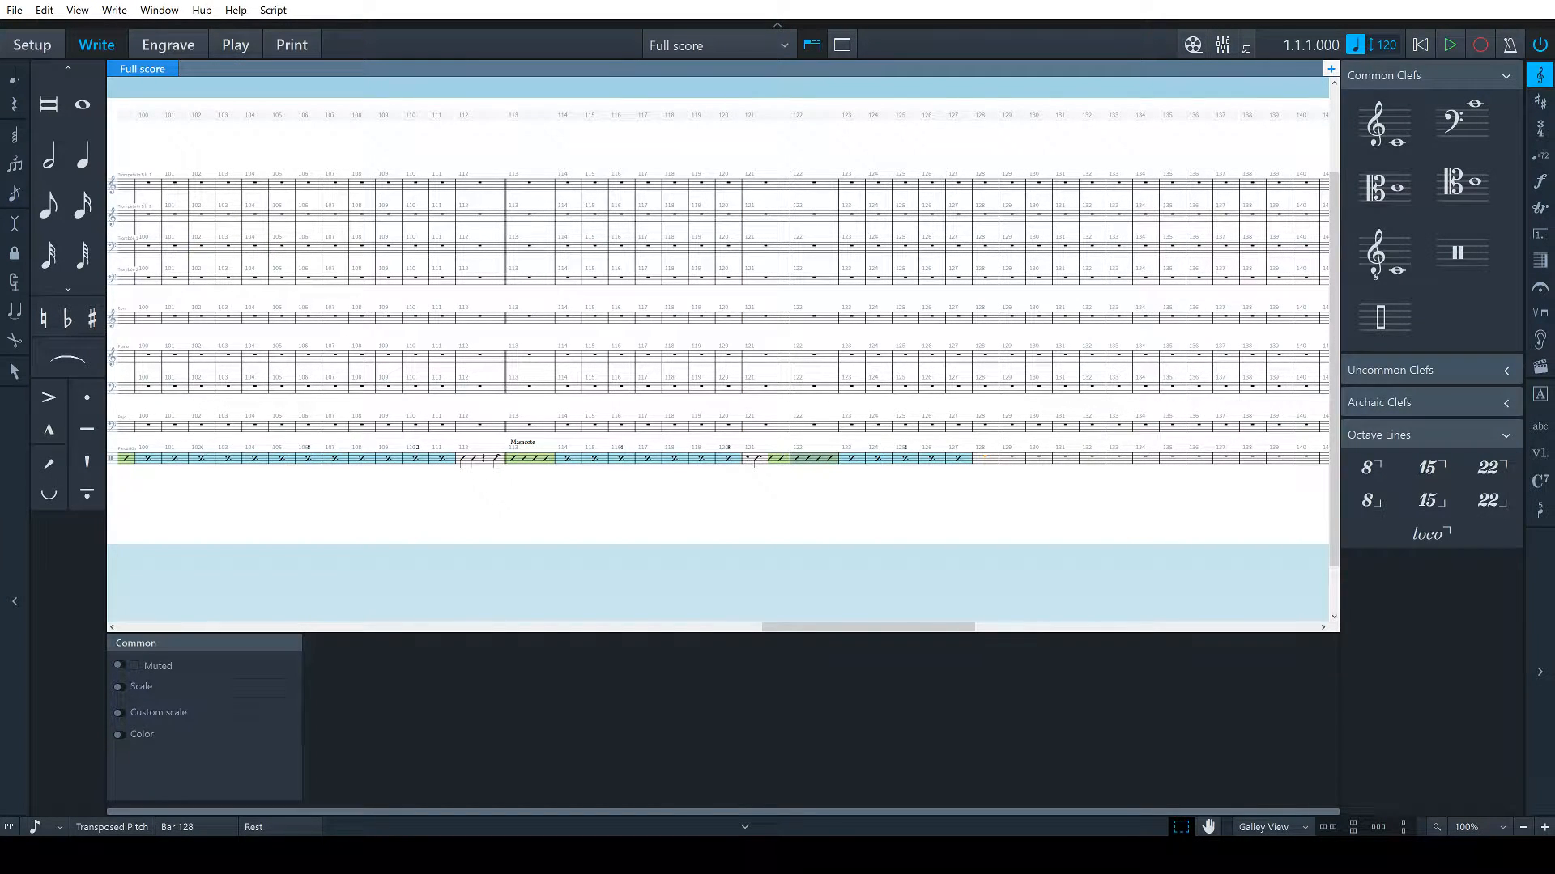
pyautogui.hotkey('shift', 'b')
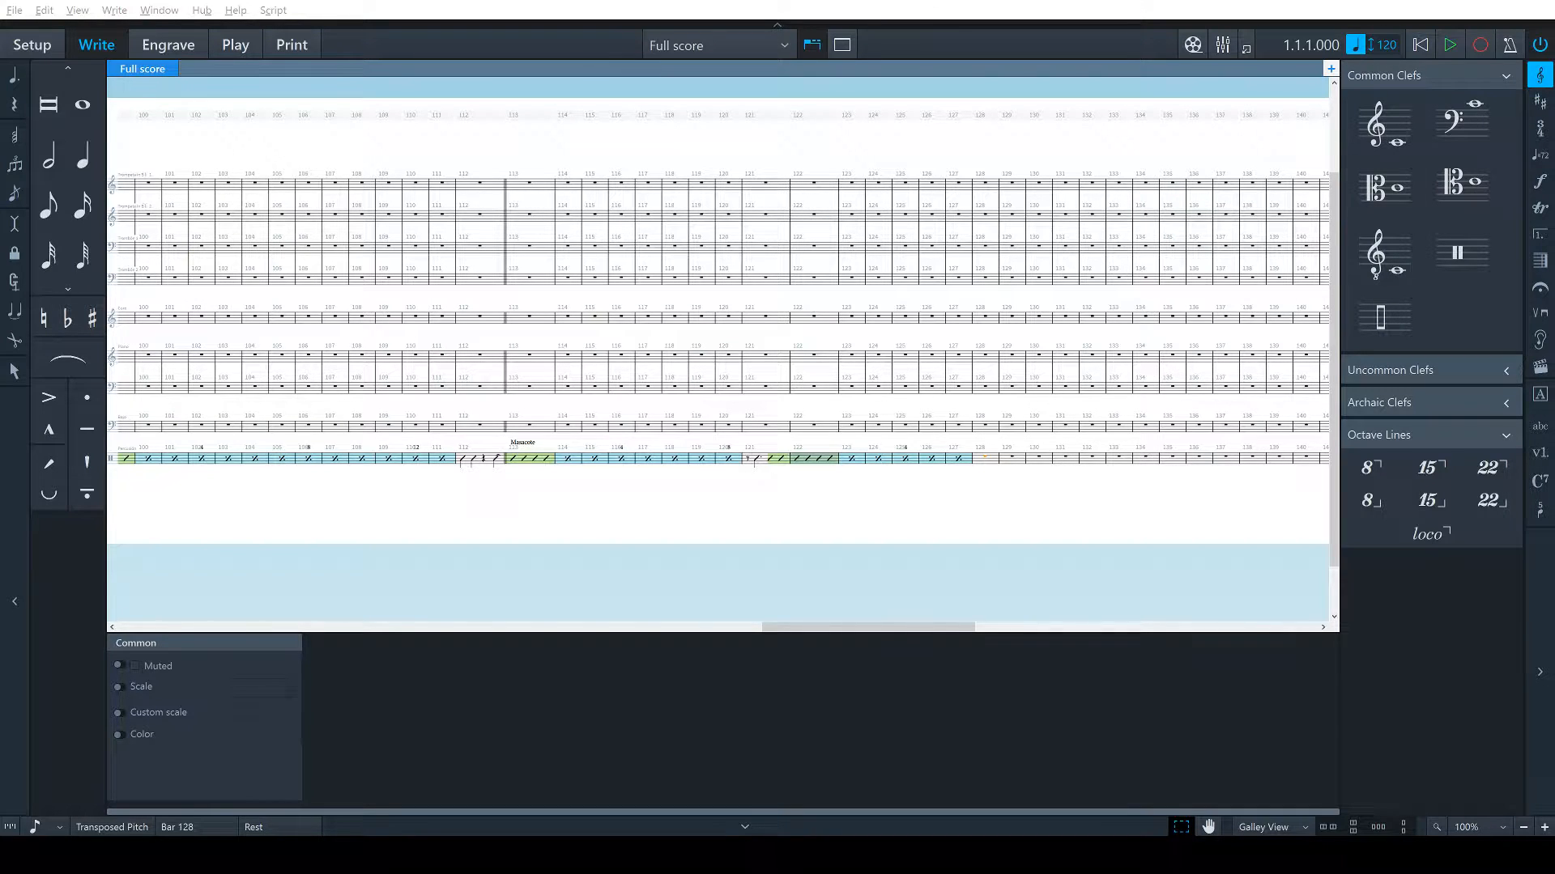
pyautogui.press('Escape')
pyautogui.hotkey('shift', 'n')
pyautogui.press('Down')
pyautogui.press('Down')
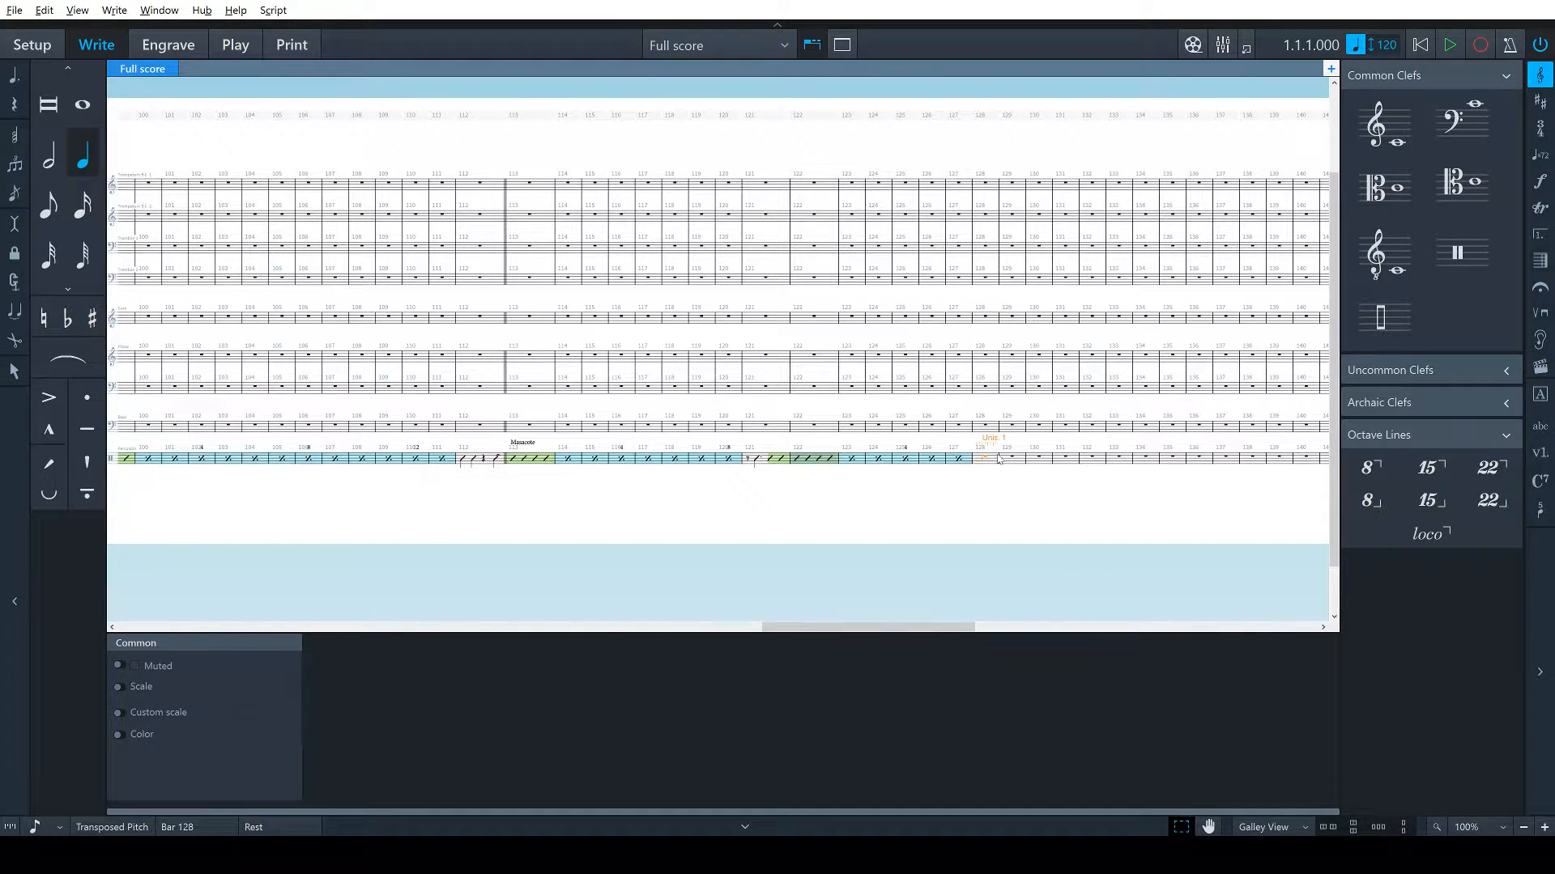
pyautogui.press('c')
pyautogui.press('Escape')
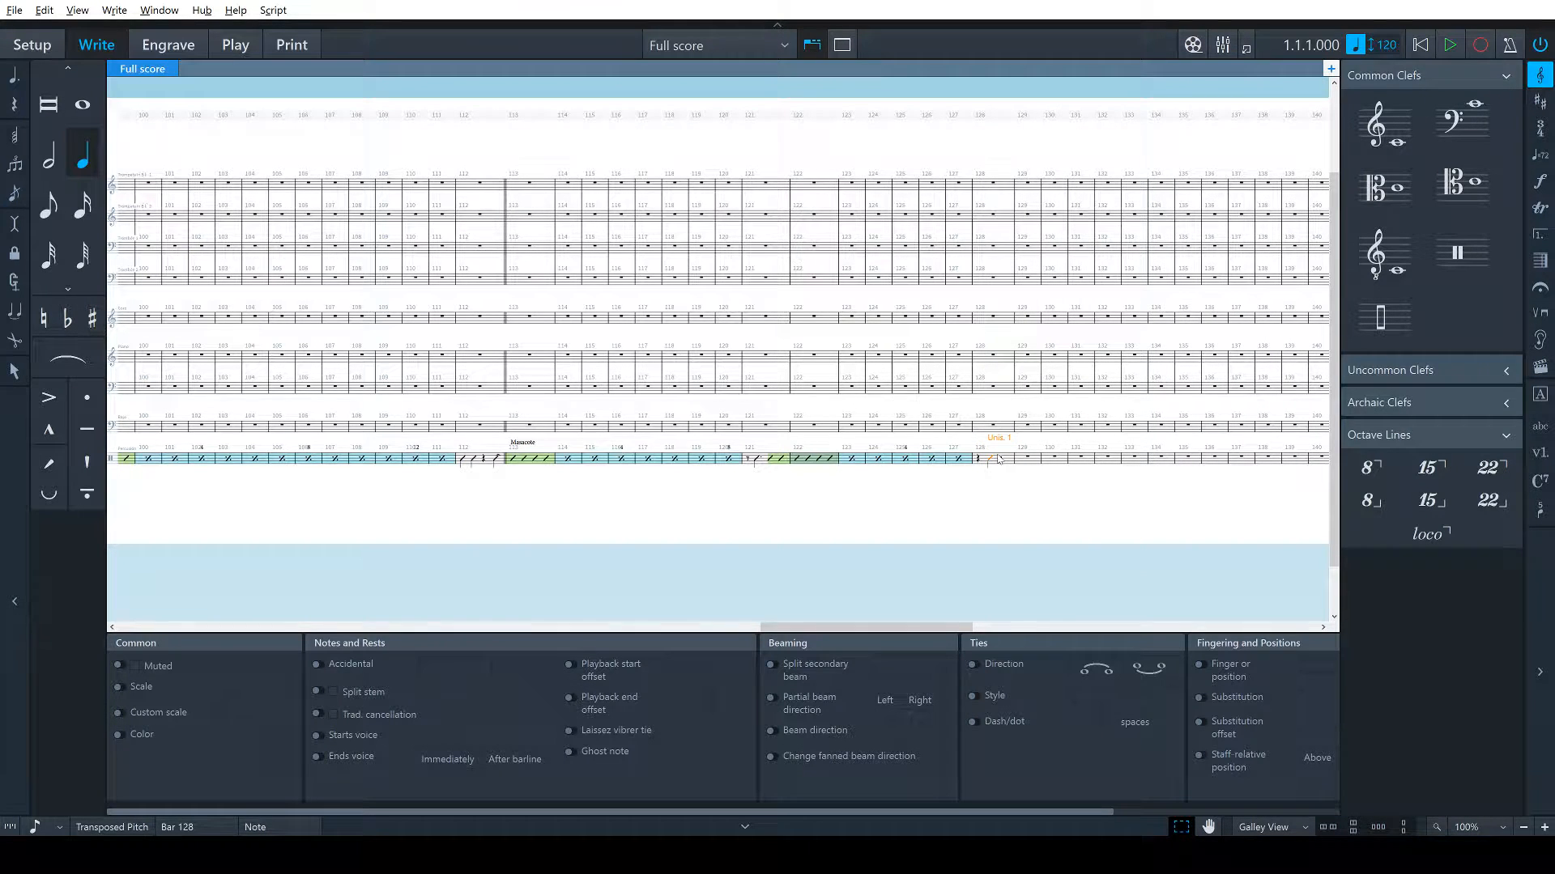
pyautogui.click(978, 461)
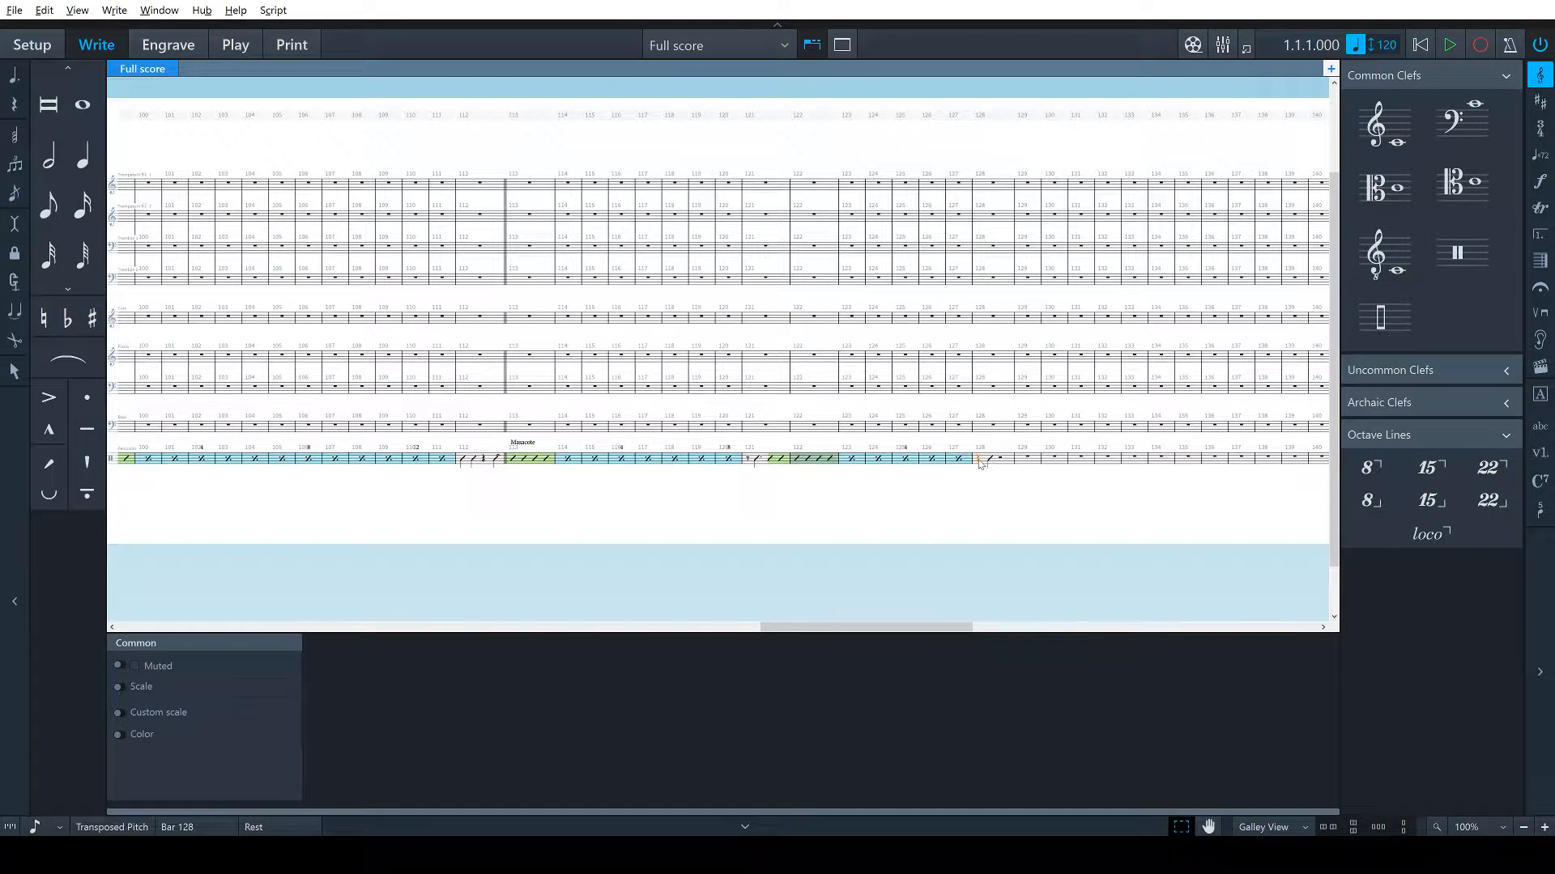
pyautogui.click(979, 461)
pyautogui.doubleClick(991, 462)
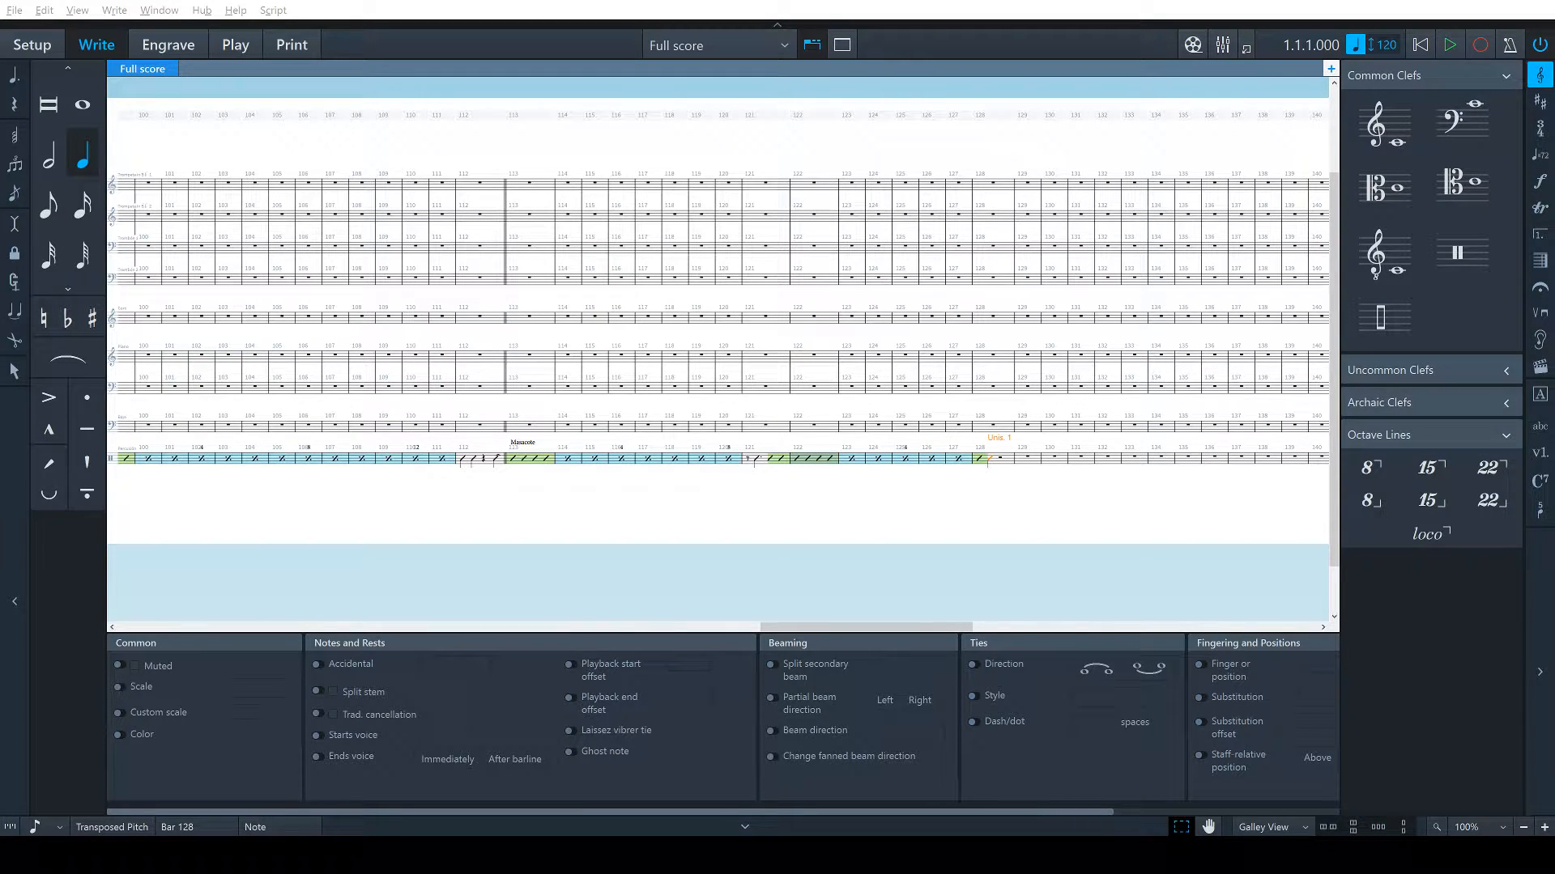
# Add a quarter-note hit on beat 4 of Percussion bar 128 and give it a laissez vibrer tie
pyautogui.click(1003, 462)
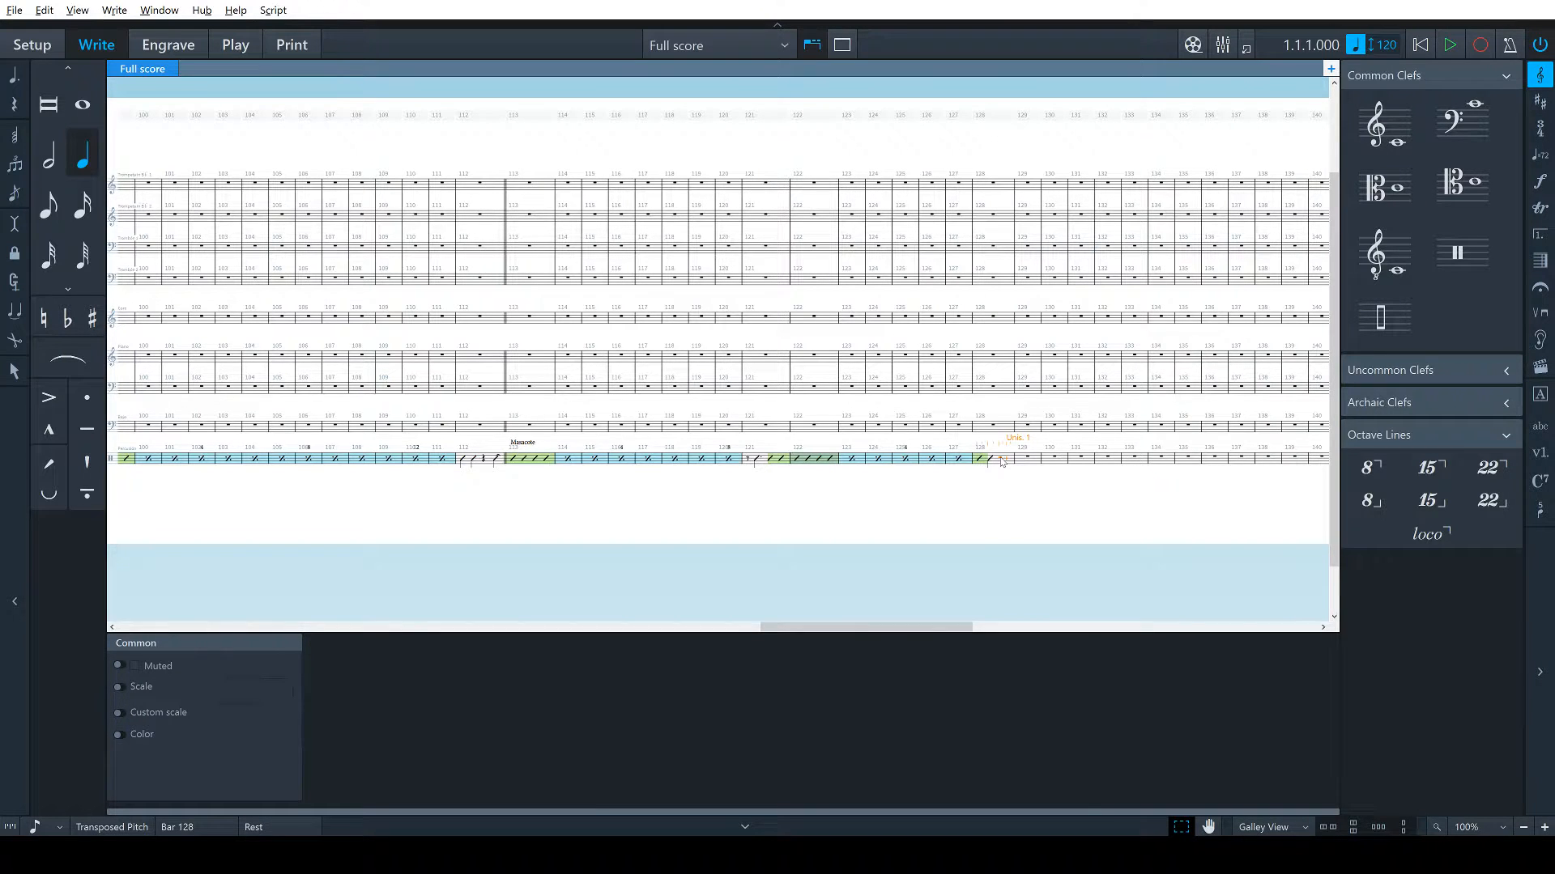
pyautogui.press('a')
pyautogui.click(571, 731)
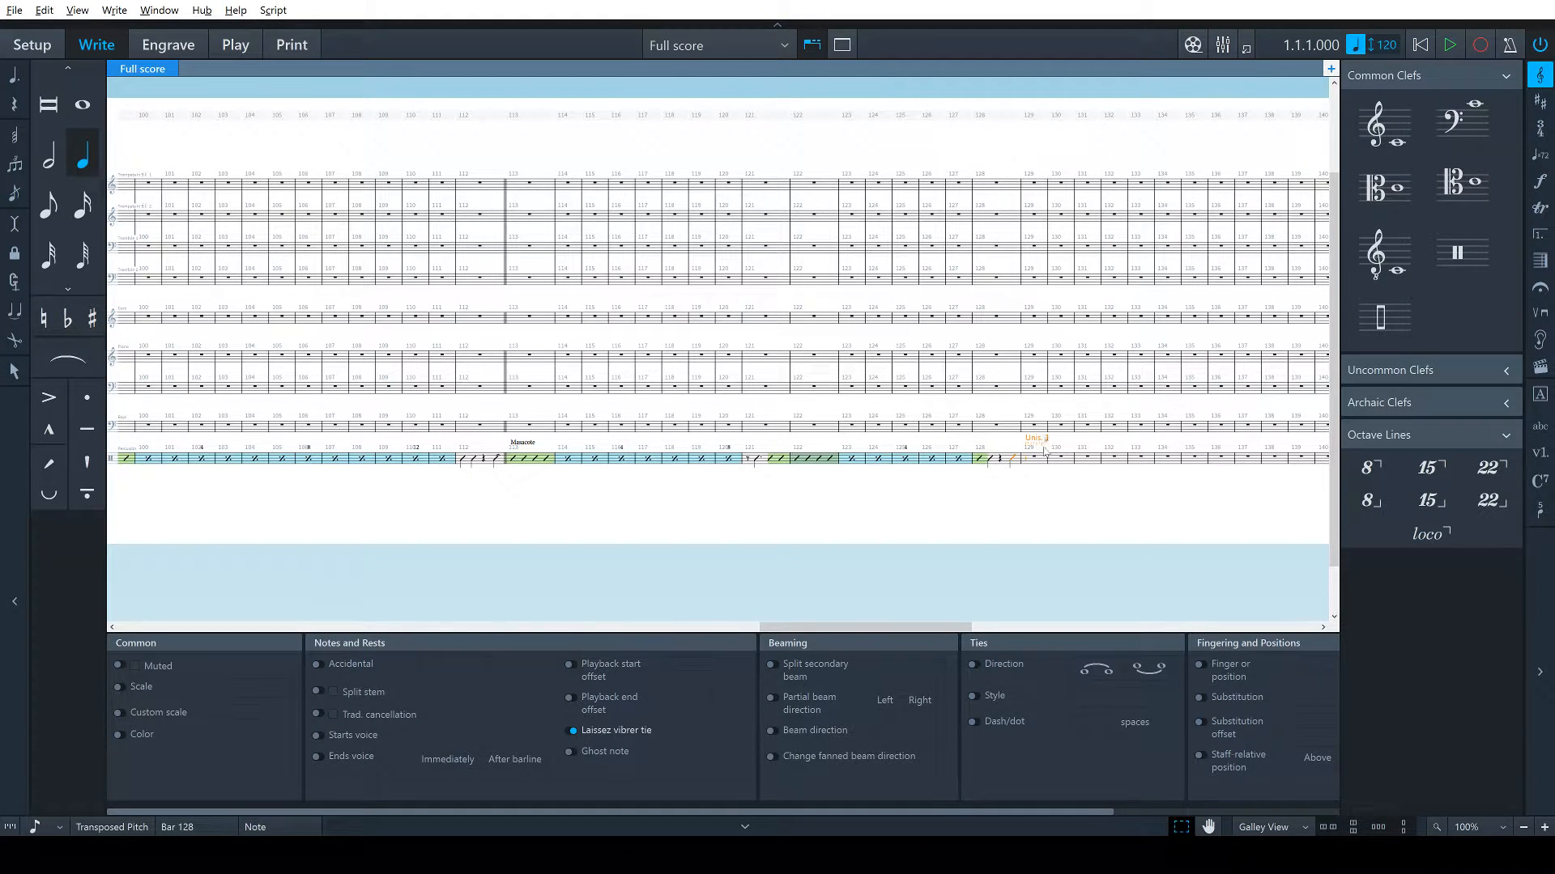
# Insert a double barline at the start of bar 129
pyautogui.click(1043, 430)
pyautogui.hotkey('shift', 'b')
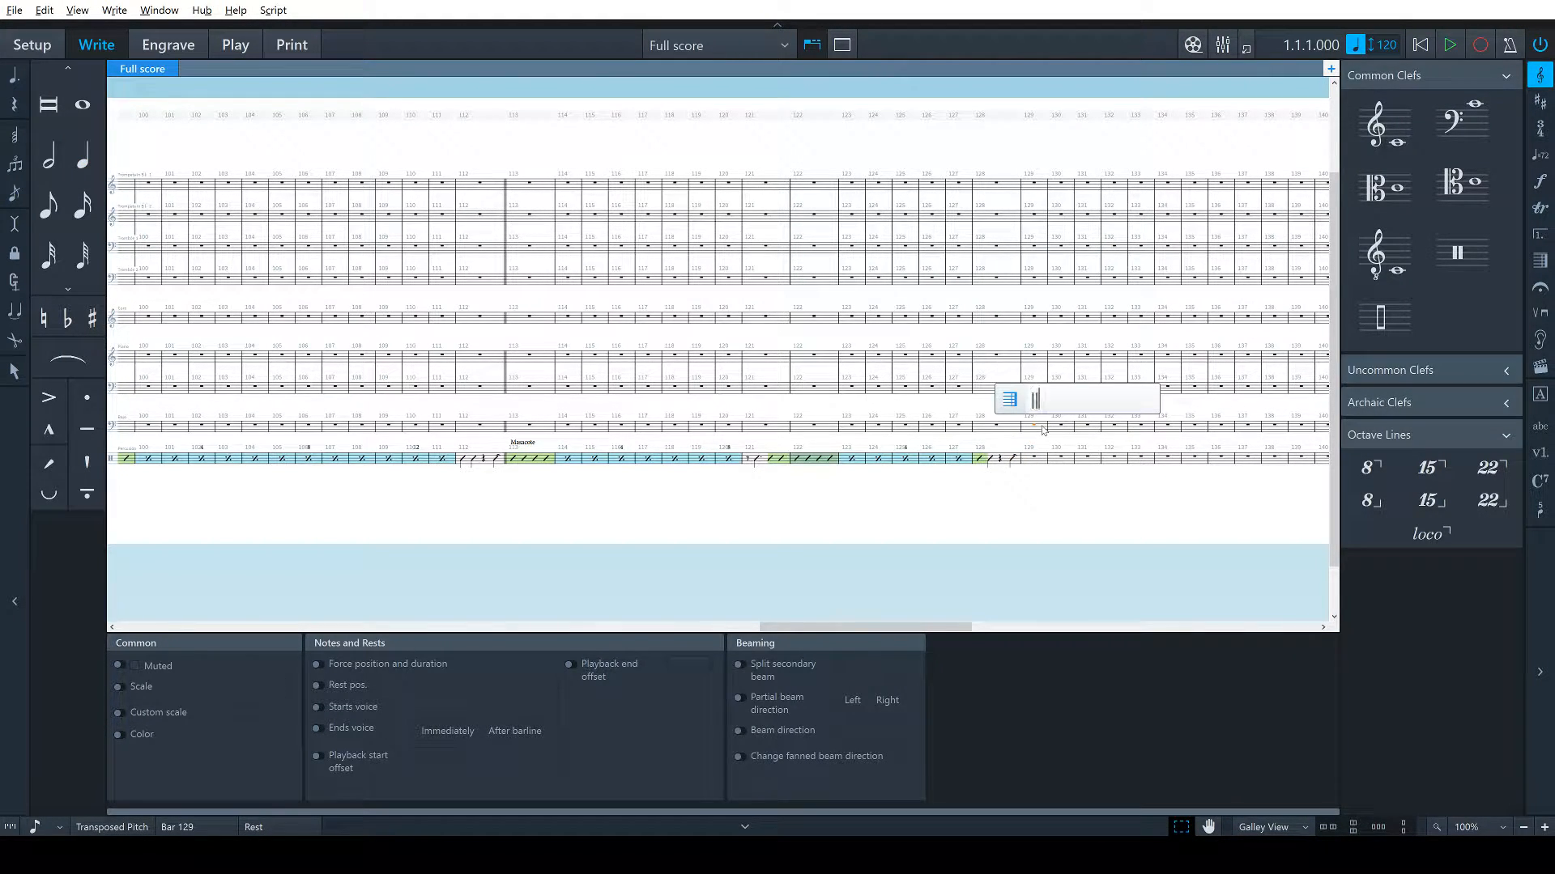
pyautogui.press('Return')
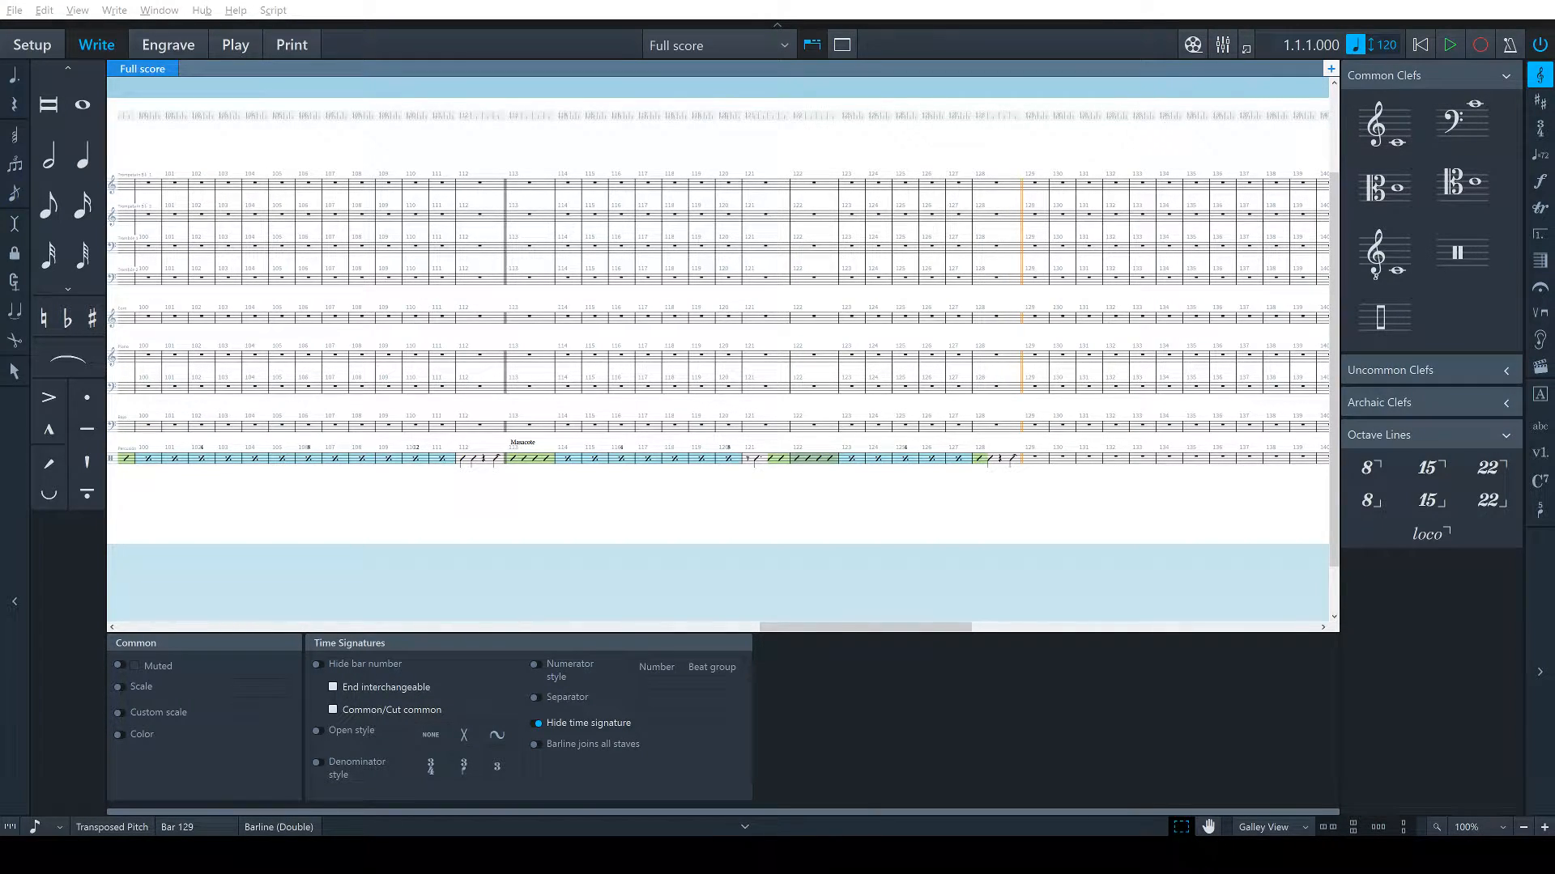
# Enter an eighth-note rhythmic hit on the last eighth of bar 129 in the Percussion staff
pyautogui.click(1061, 458)
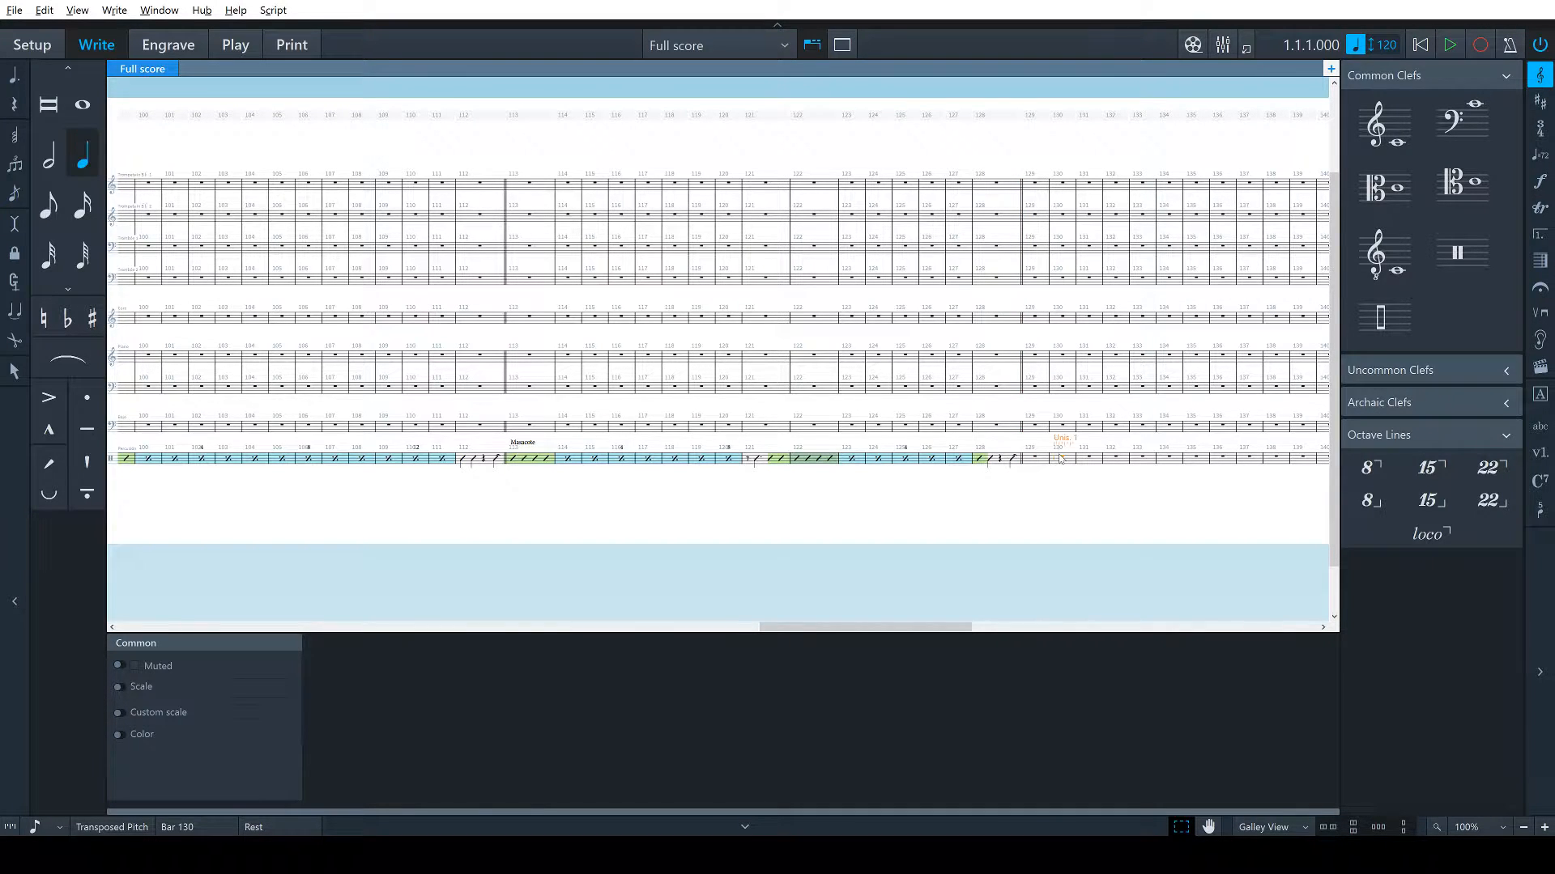
pyautogui.press('5')
pyautogui.press('c')
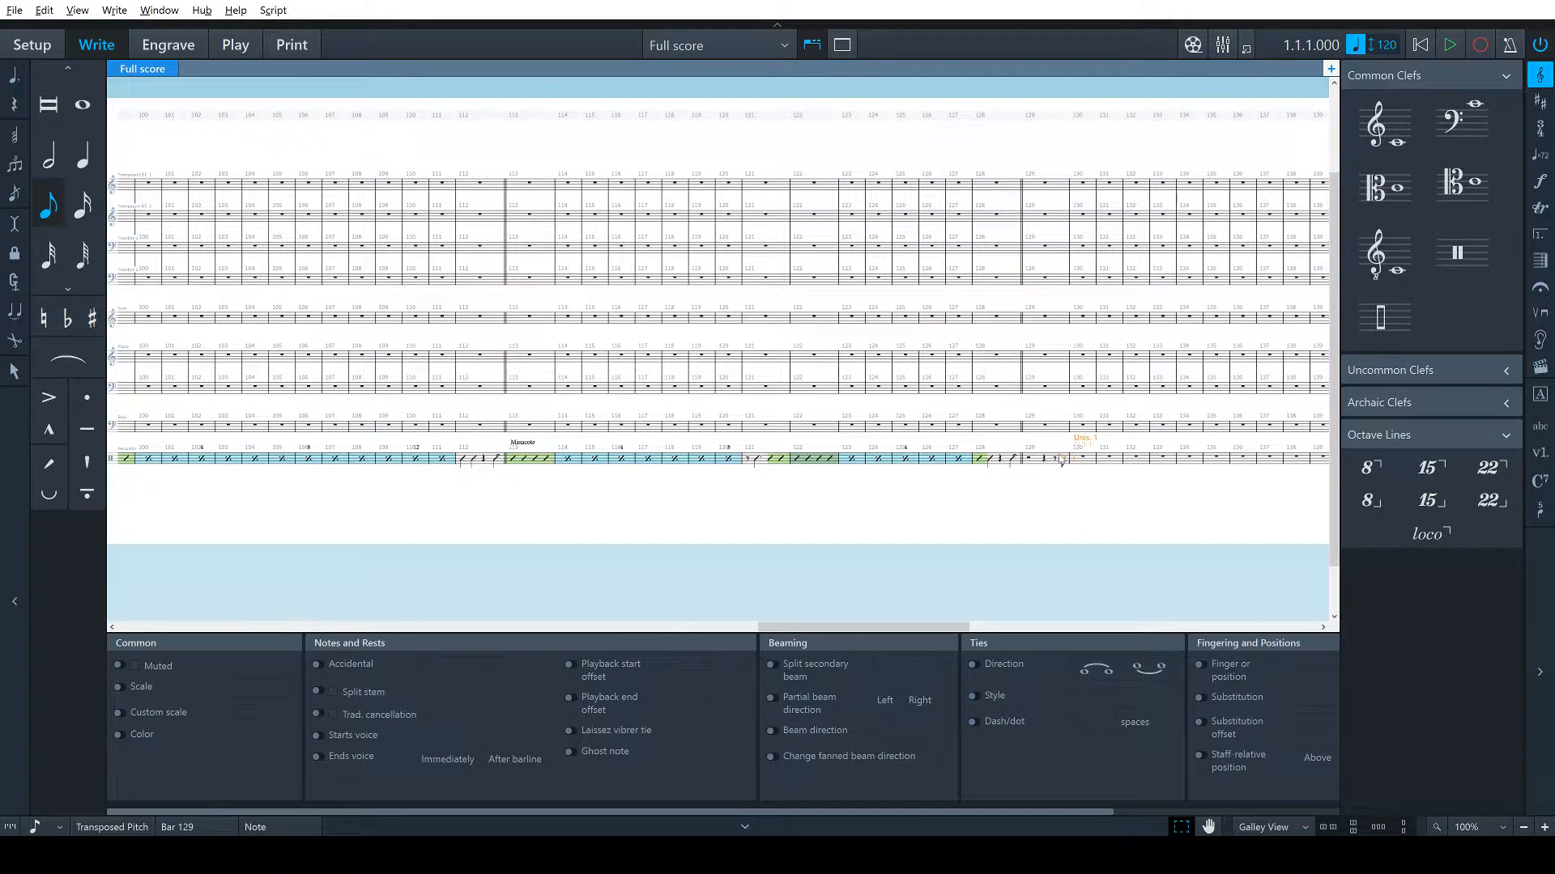
pyautogui.press('Left')
pyautogui.hotkey('alt', 'Tab')
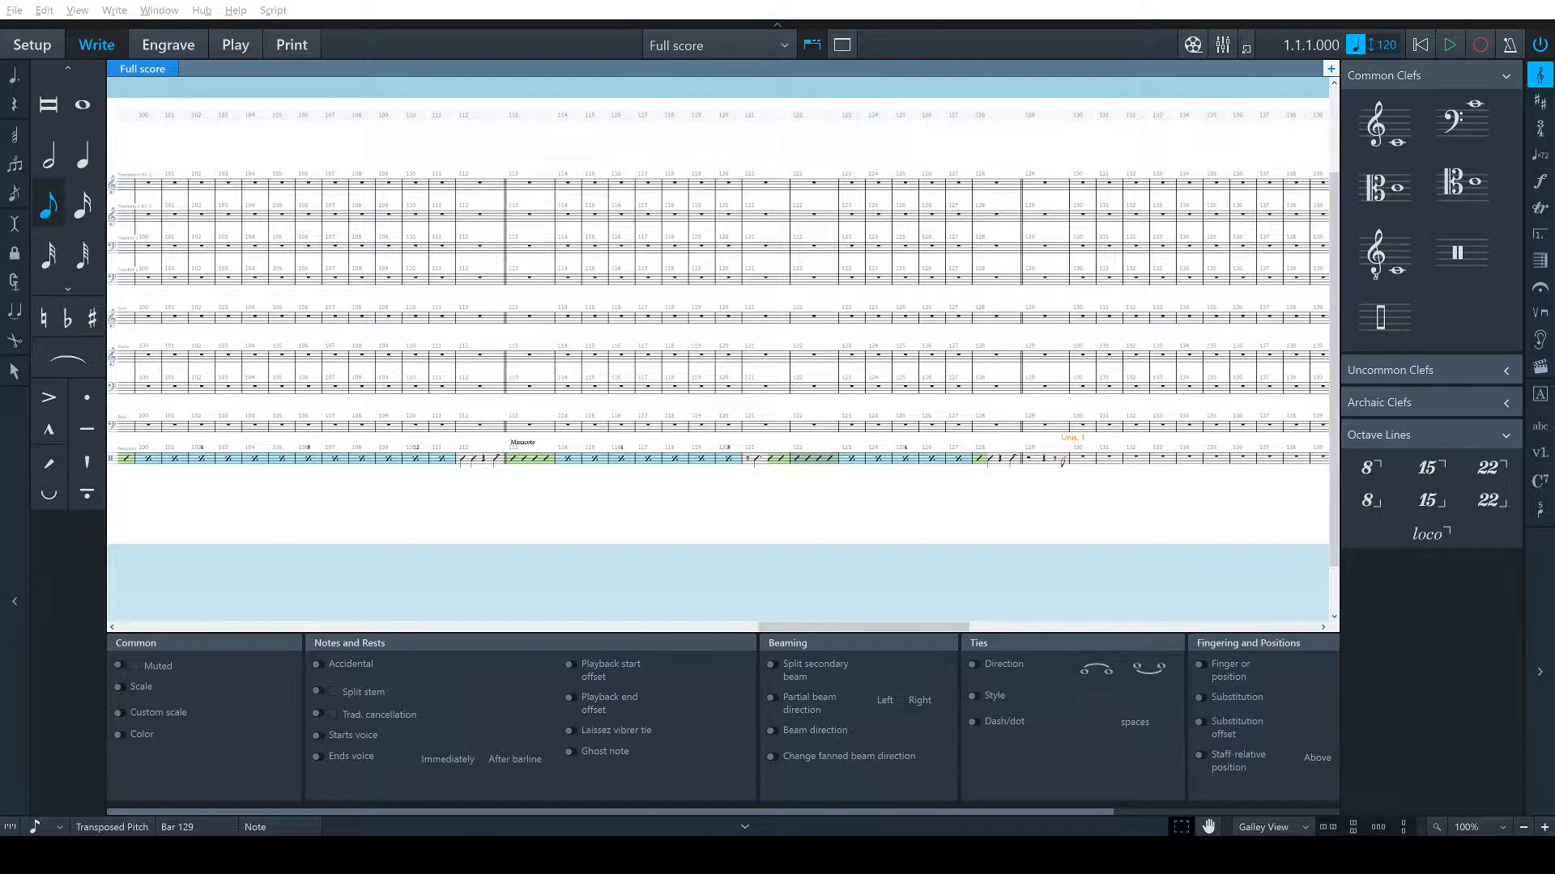
# Enter an eighth-note rhythmic hit on the second half of beat 2 in Percussion bar 130
pyautogui.click(1081, 460)
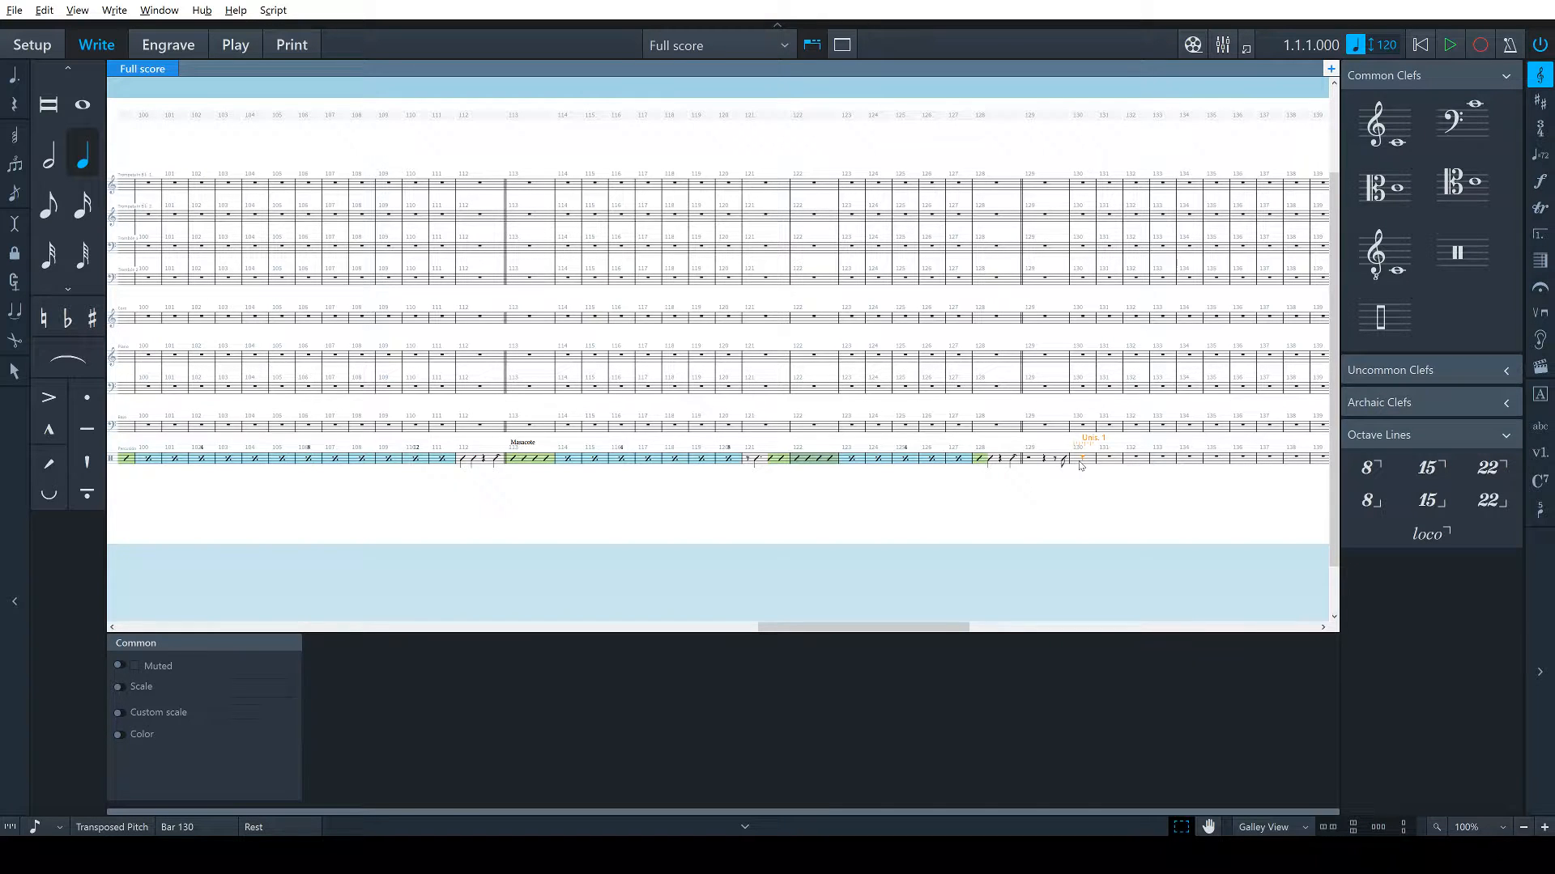
pyautogui.press('5')
pyautogui.press('space')
pyautogui.press('y')
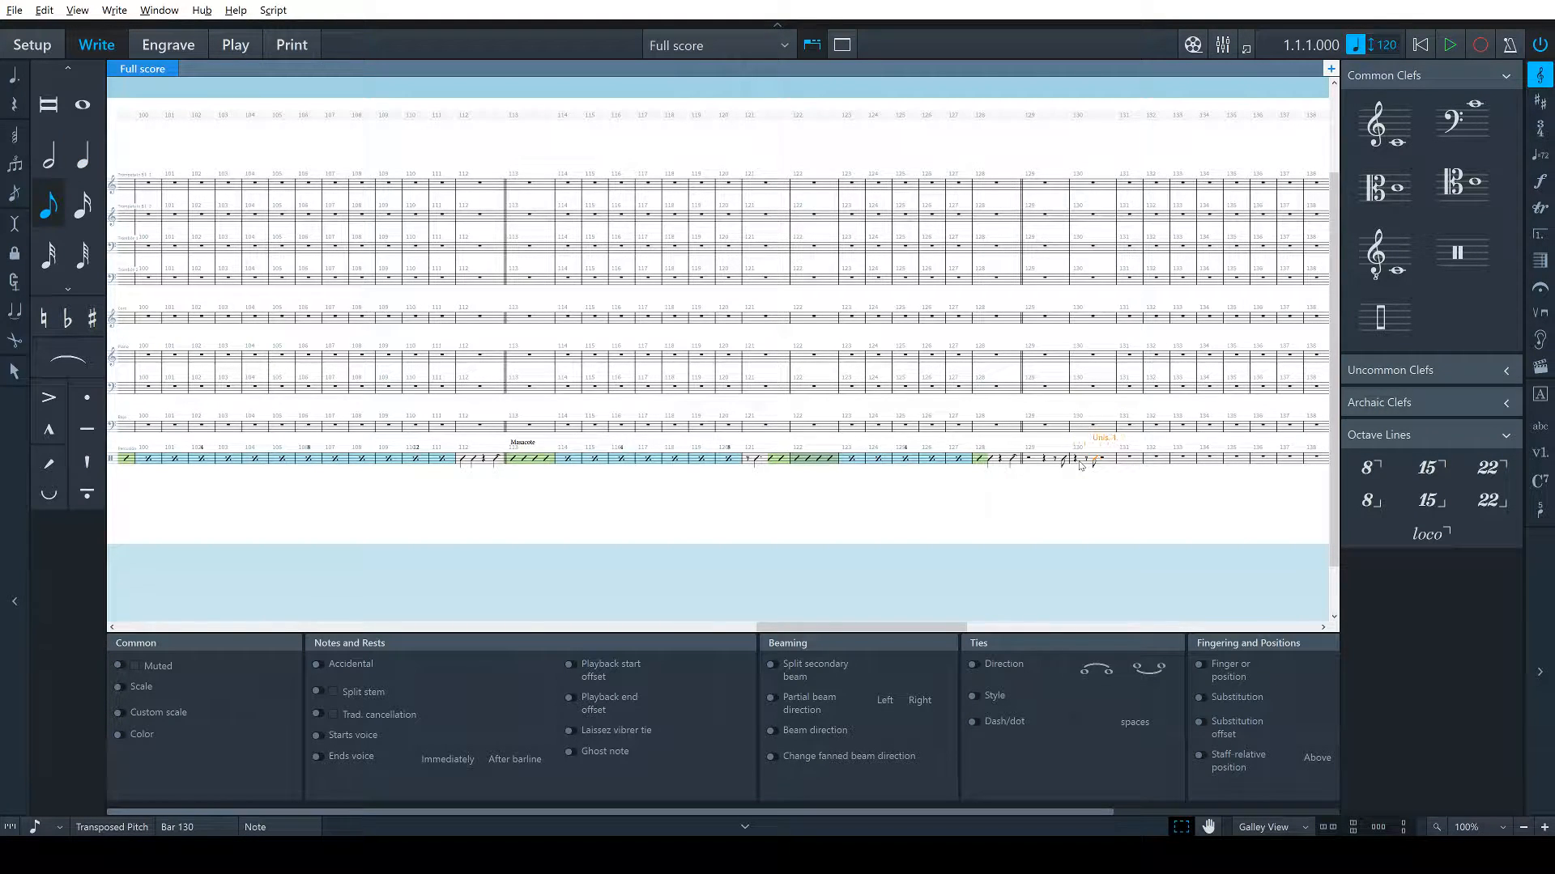
pyautogui.press('Escape')
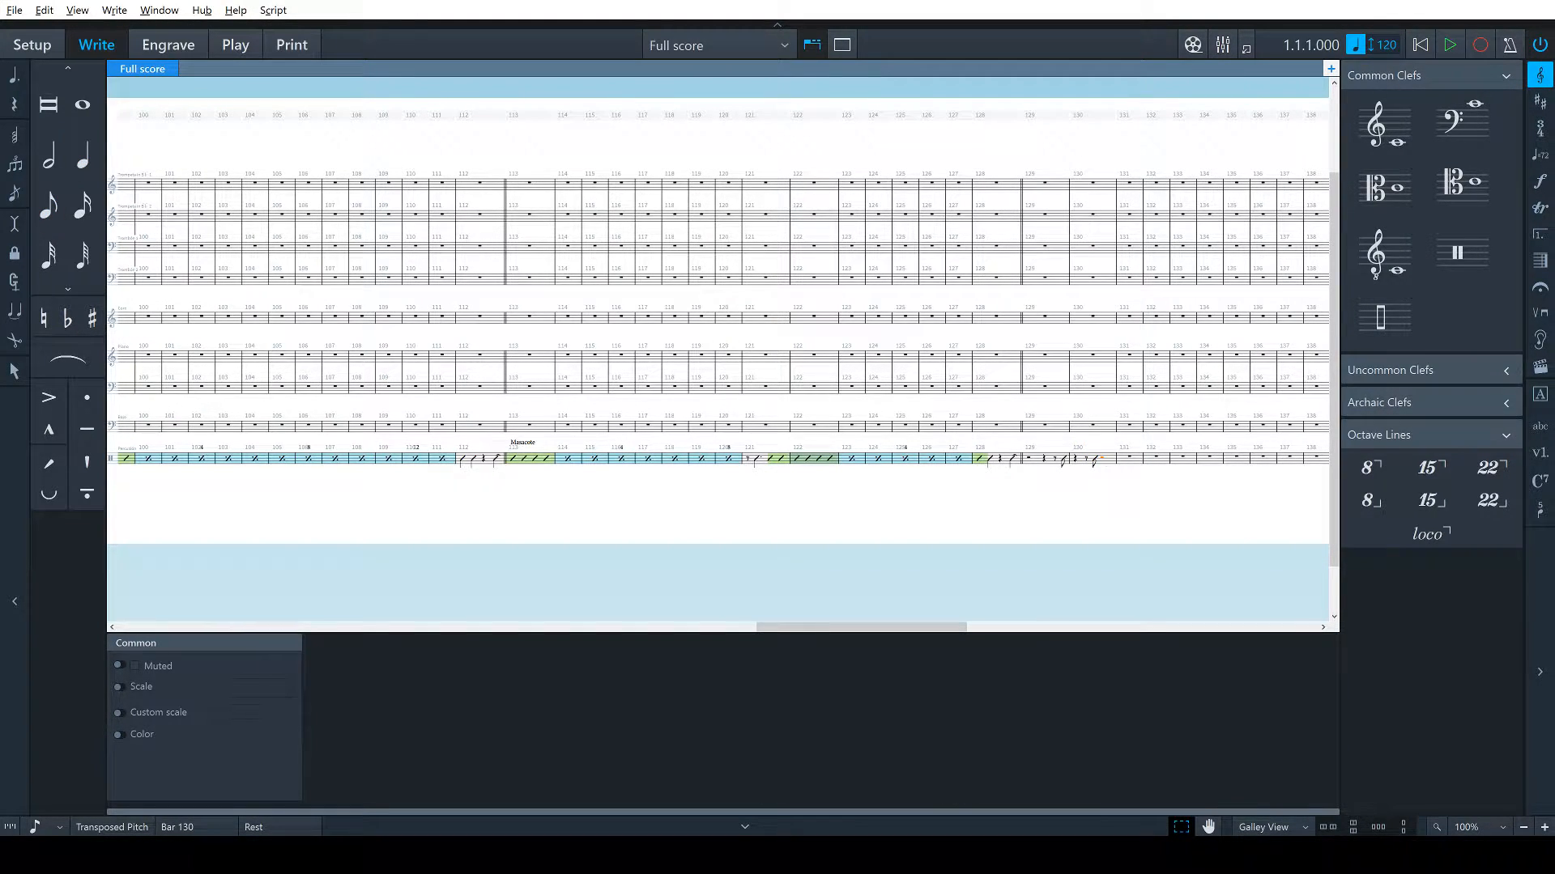
pyautogui.hotkey('alt', 'Tab')
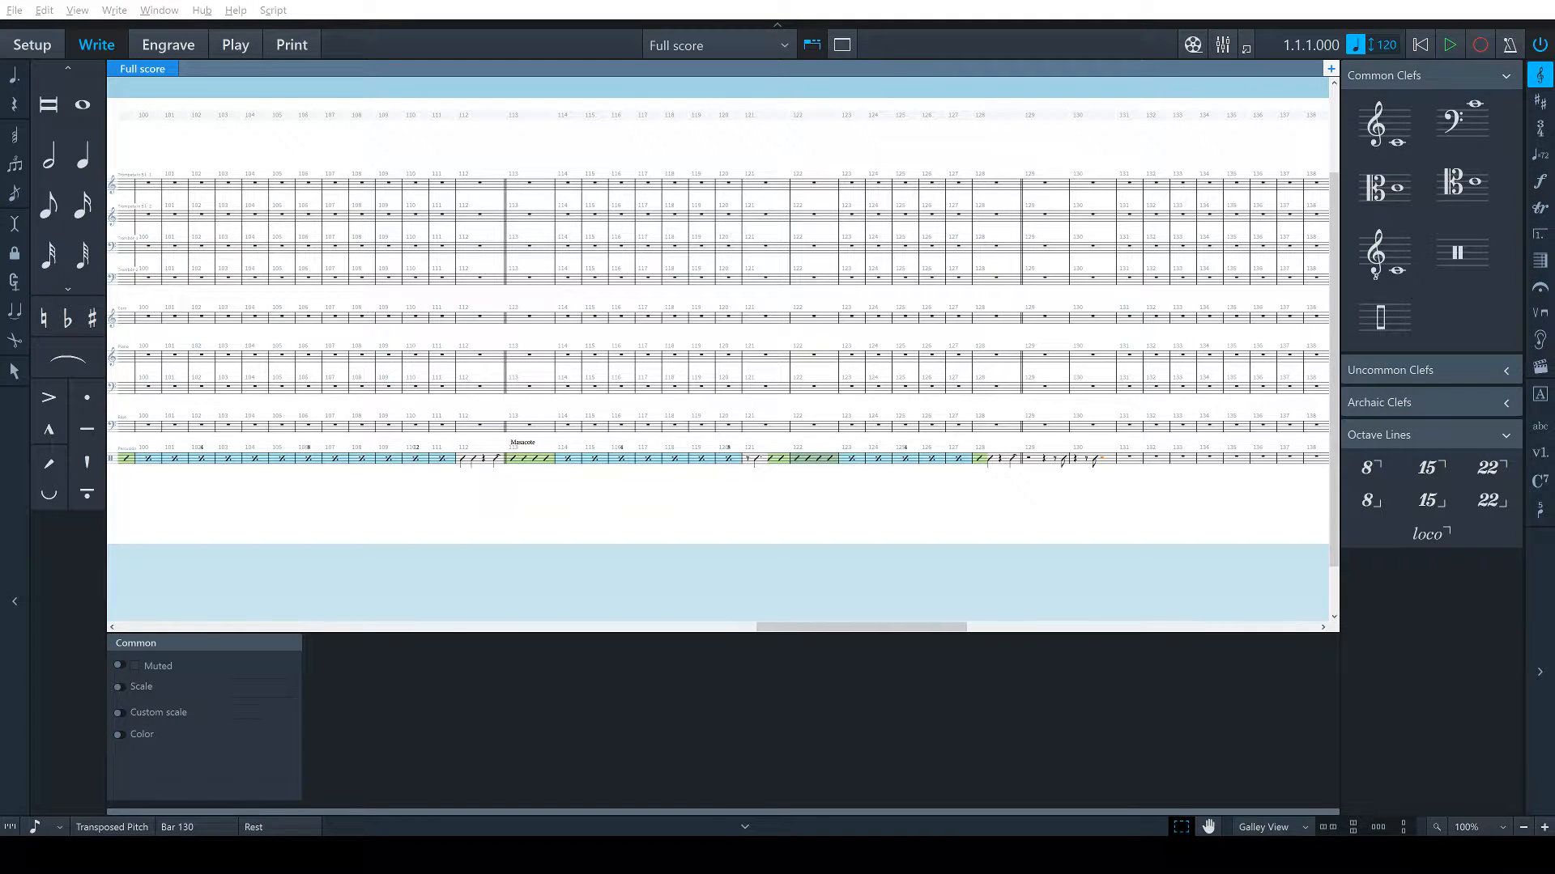
# Extend the hit in bar 130 with a tied half note and give it an accent
pyautogui.click(1095, 460)
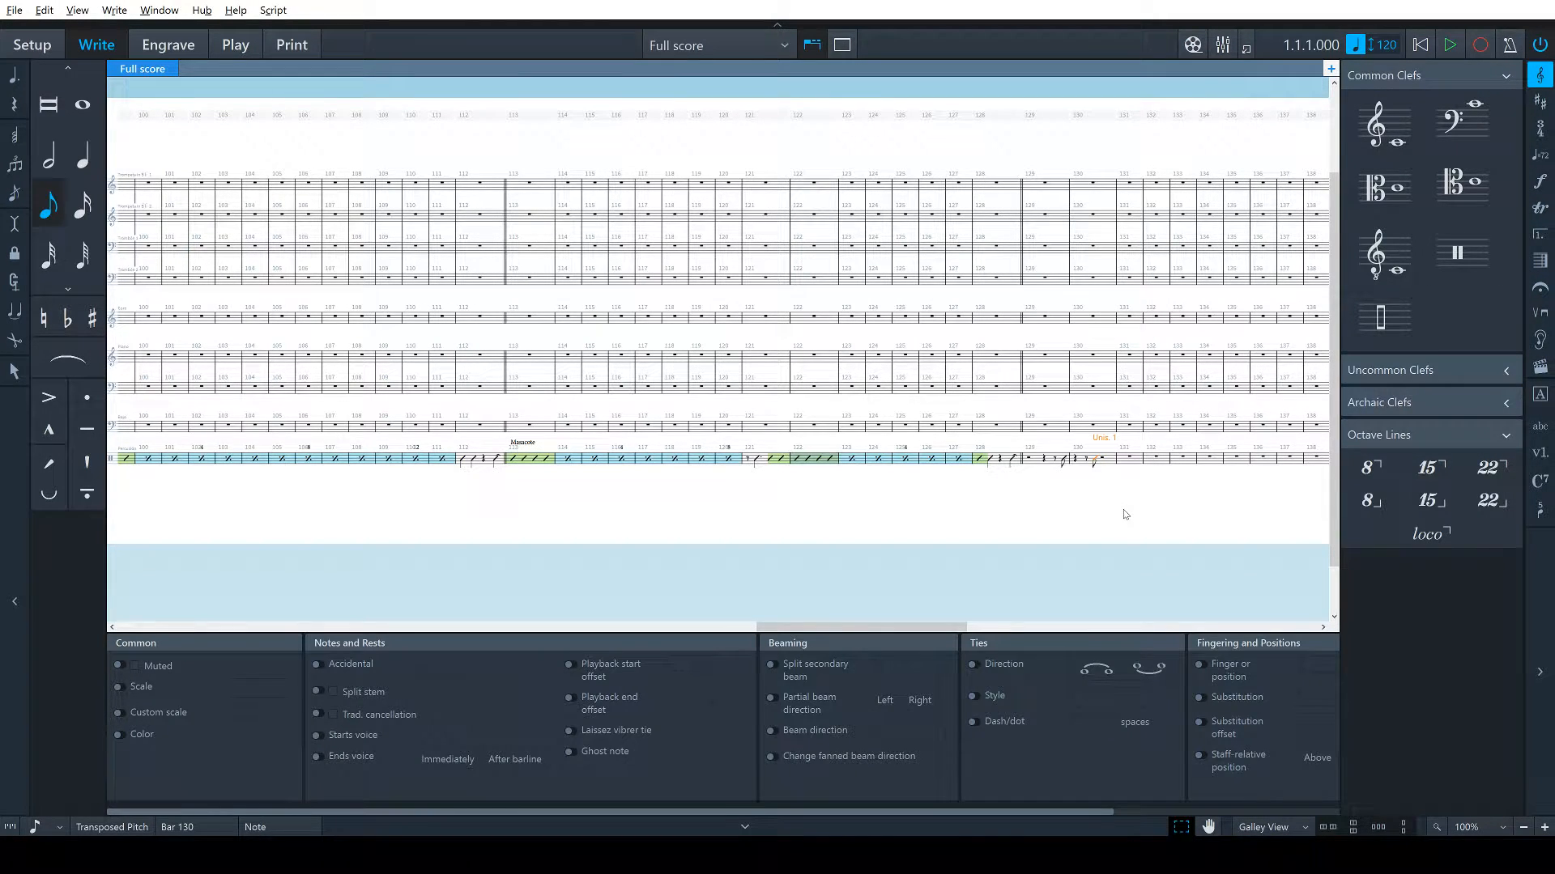
pyautogui.press('7')
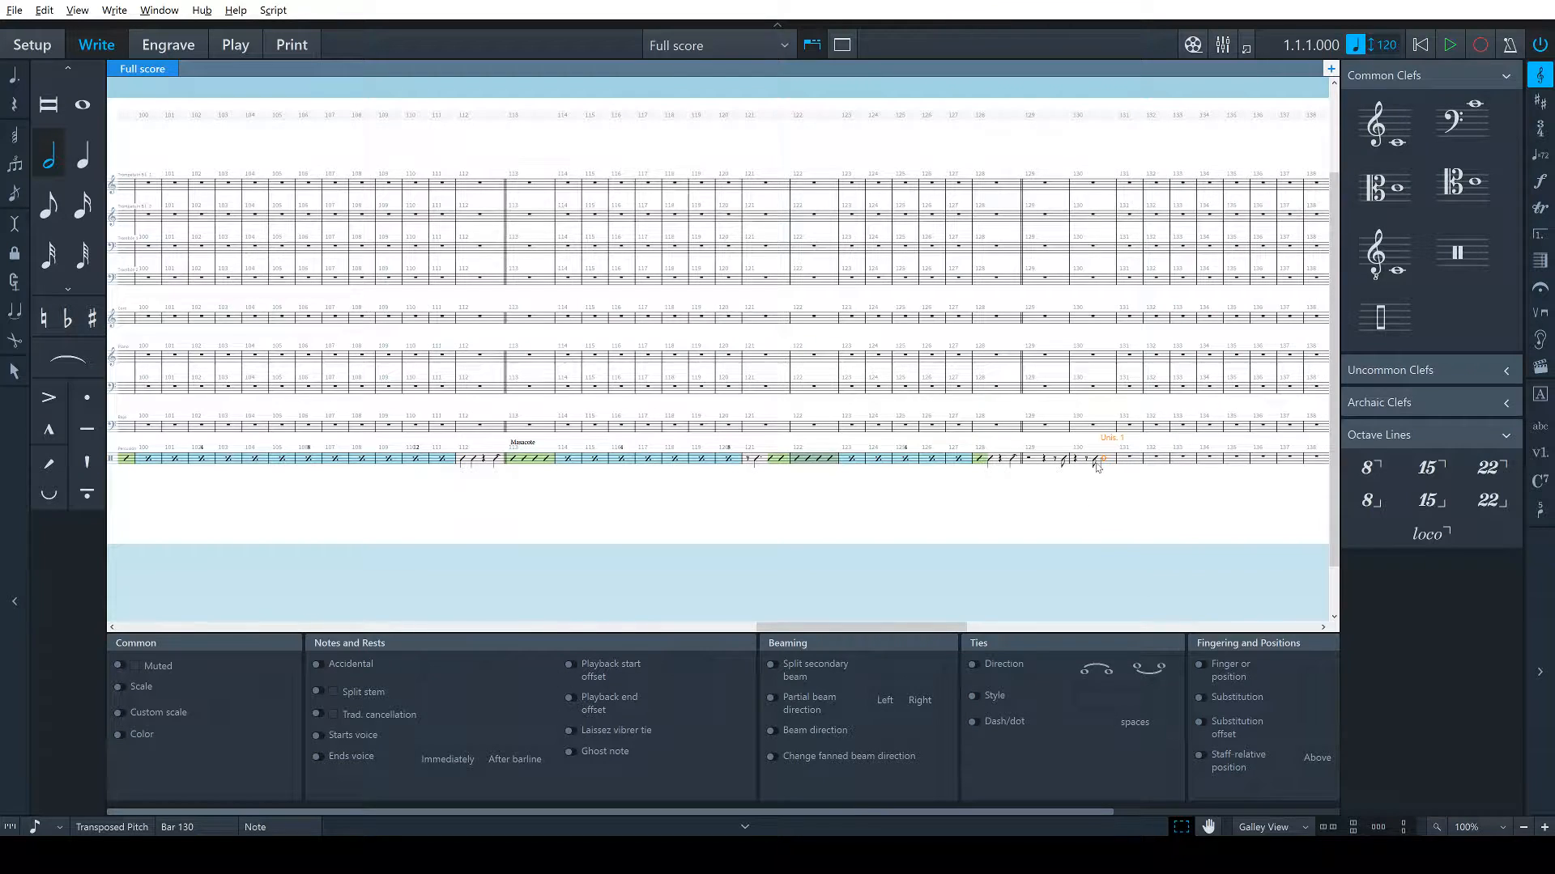
pyautogui.click(1118, 499)
pyautogui.click(1095, 462)
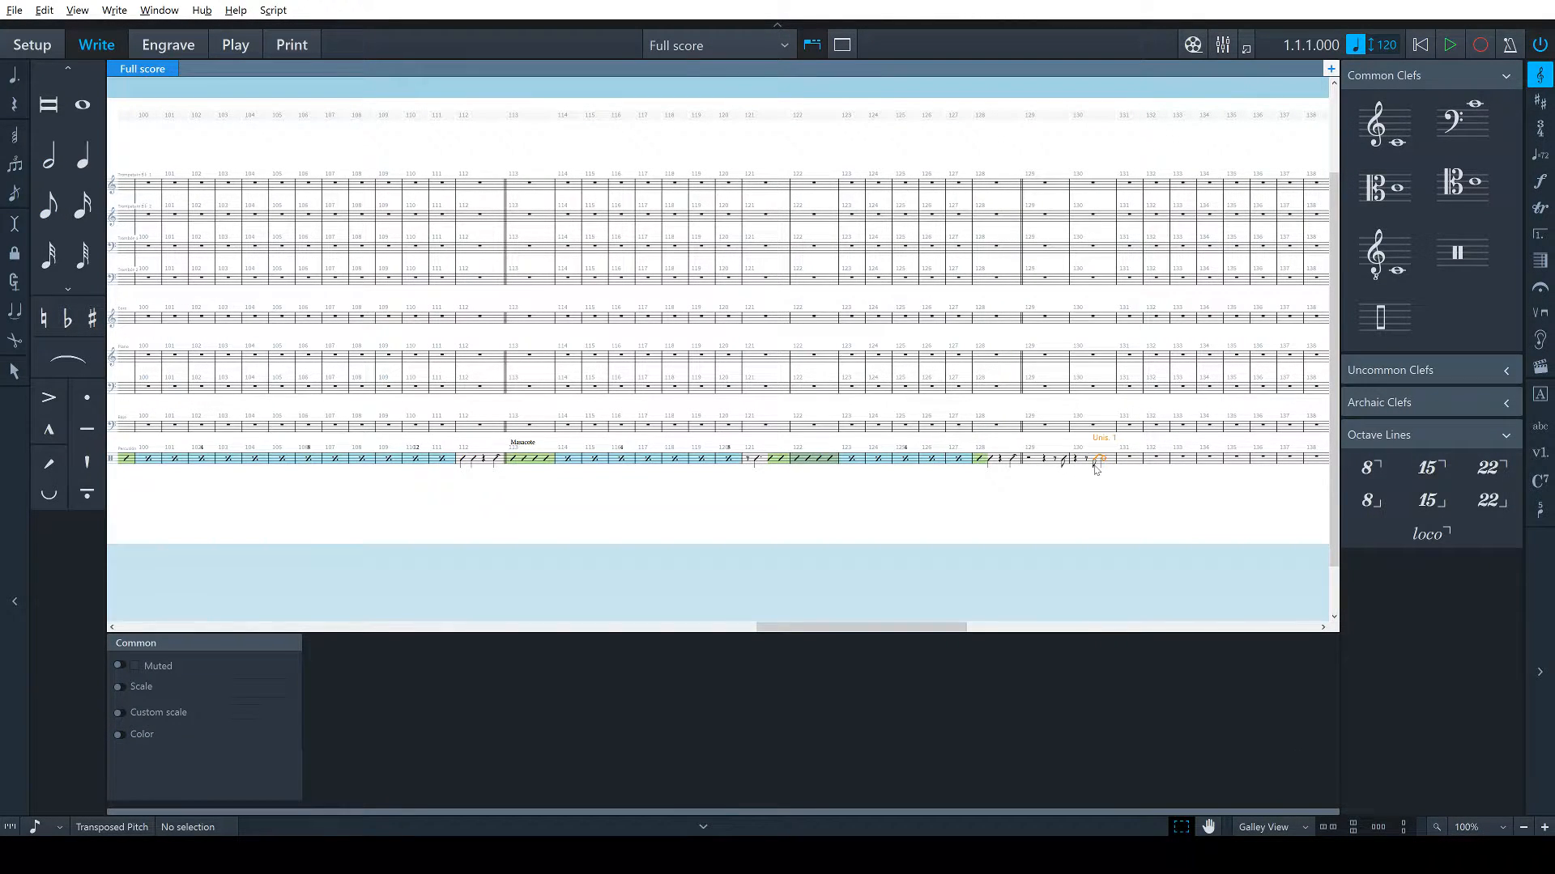
pyautogui.click(1122, 492)
# Add a slash region to bar 131 of the Percussion staff
pyautogui.click(1131, 462)
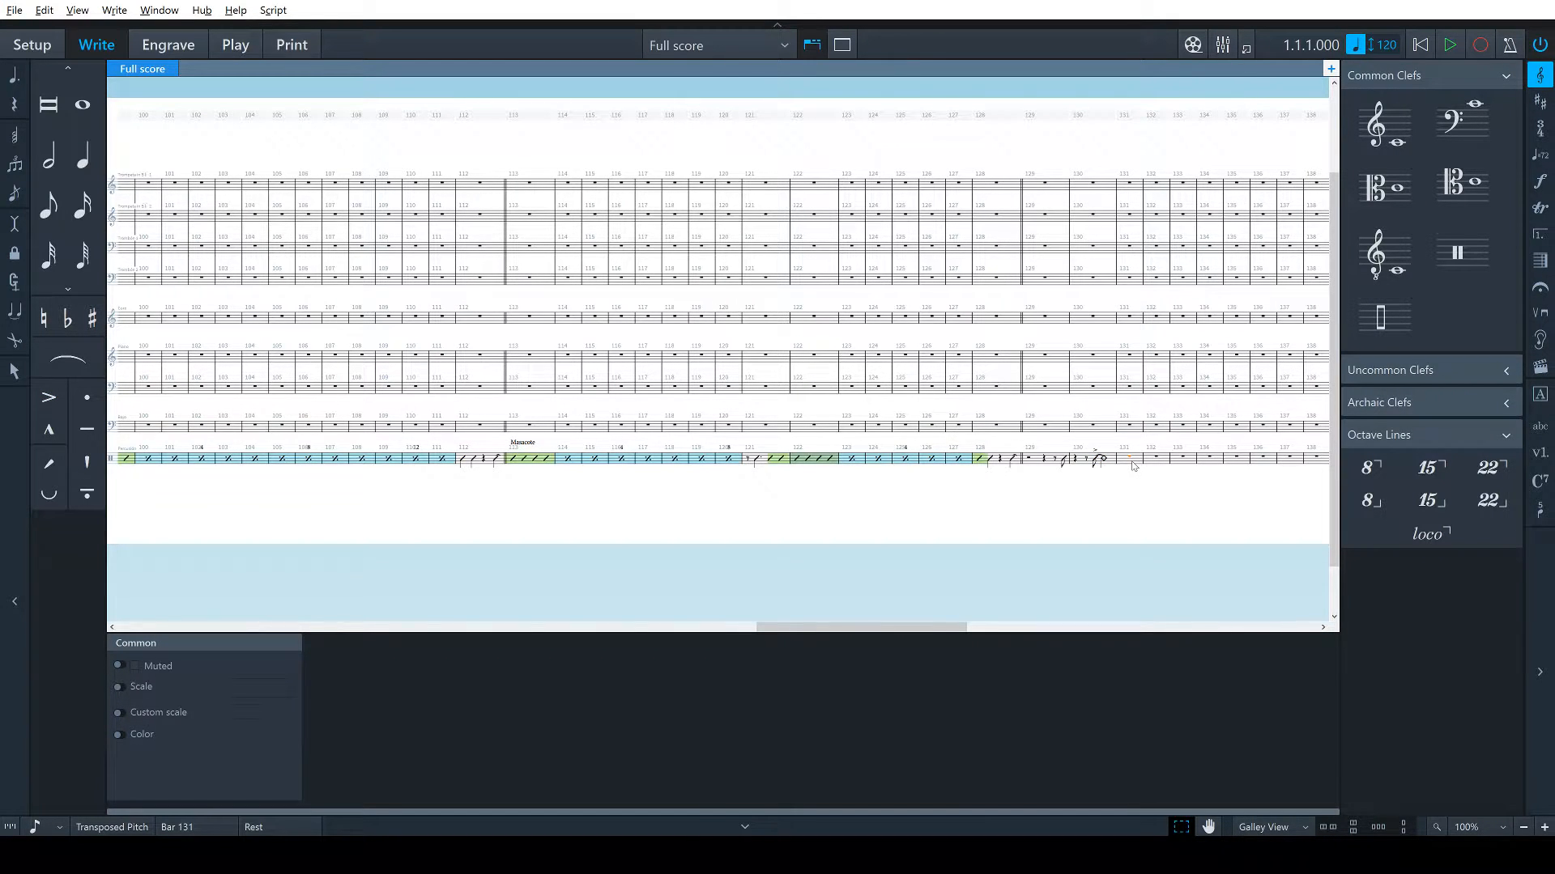
pyautogui.hotkey('ctrl', '/')
pyautogui.hscroll(2, 1070, 474)
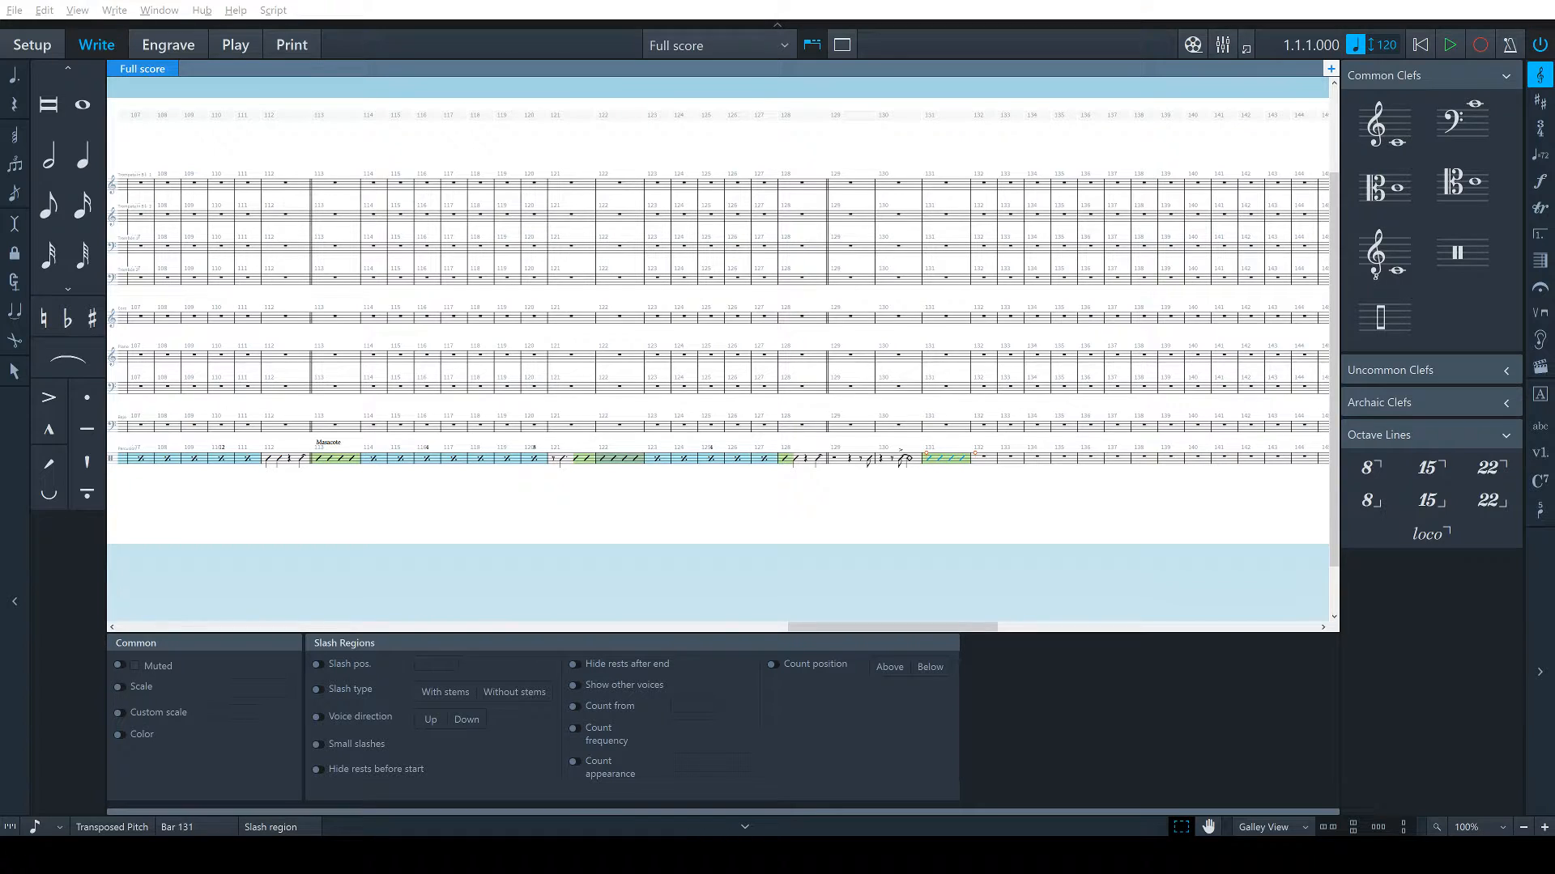
pyautogui.click(985, 496)
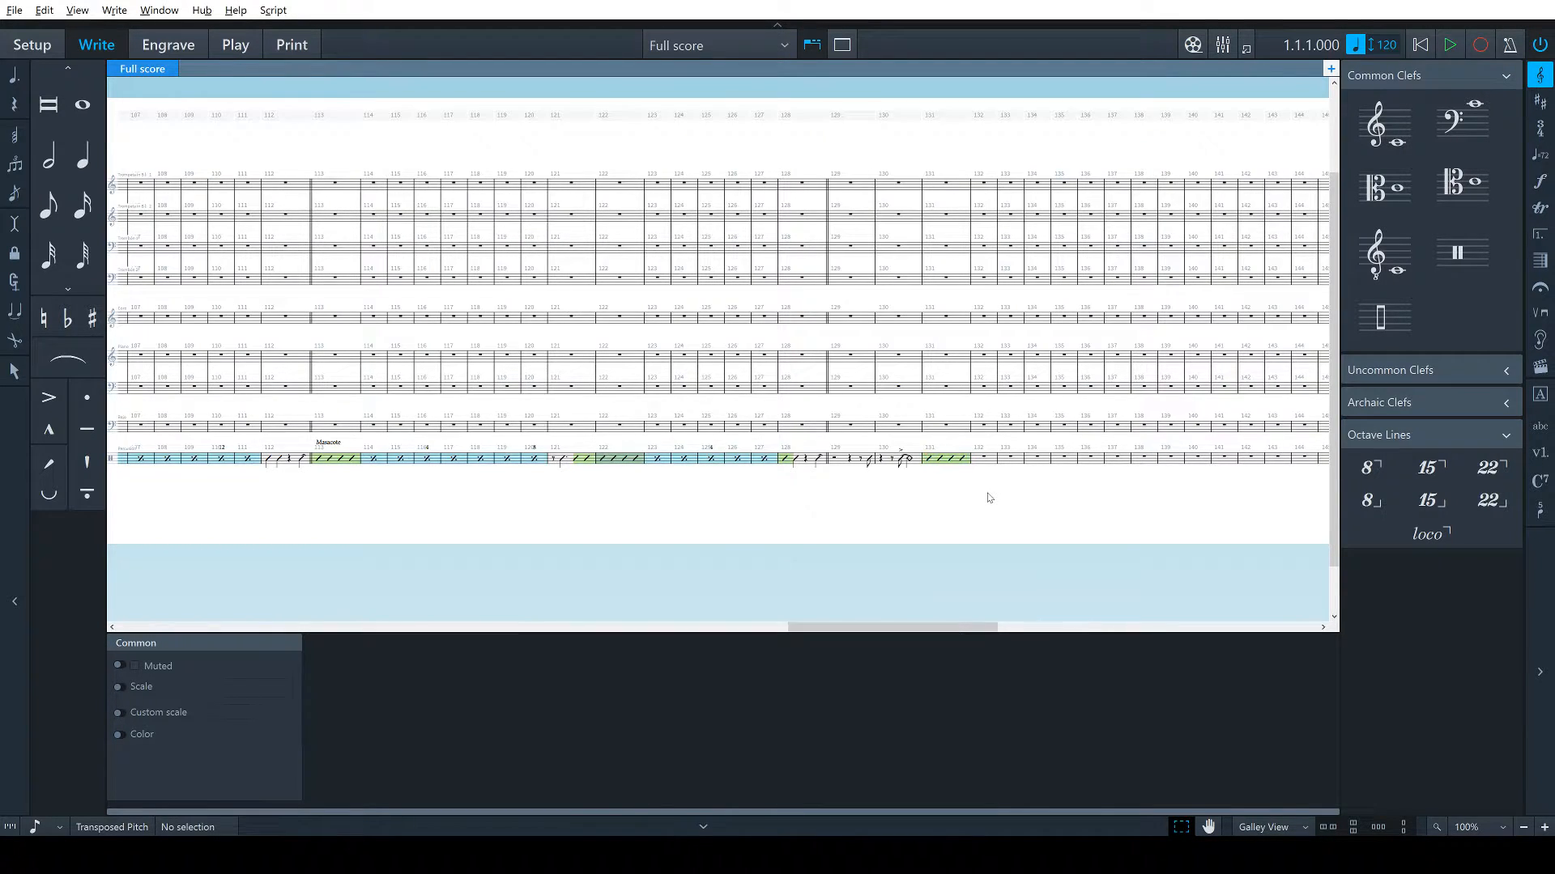
# Hide the properties panel and label the slash region in bar 131 with the text "Arriba"
pyautogui.scroll(4, 988, 497)
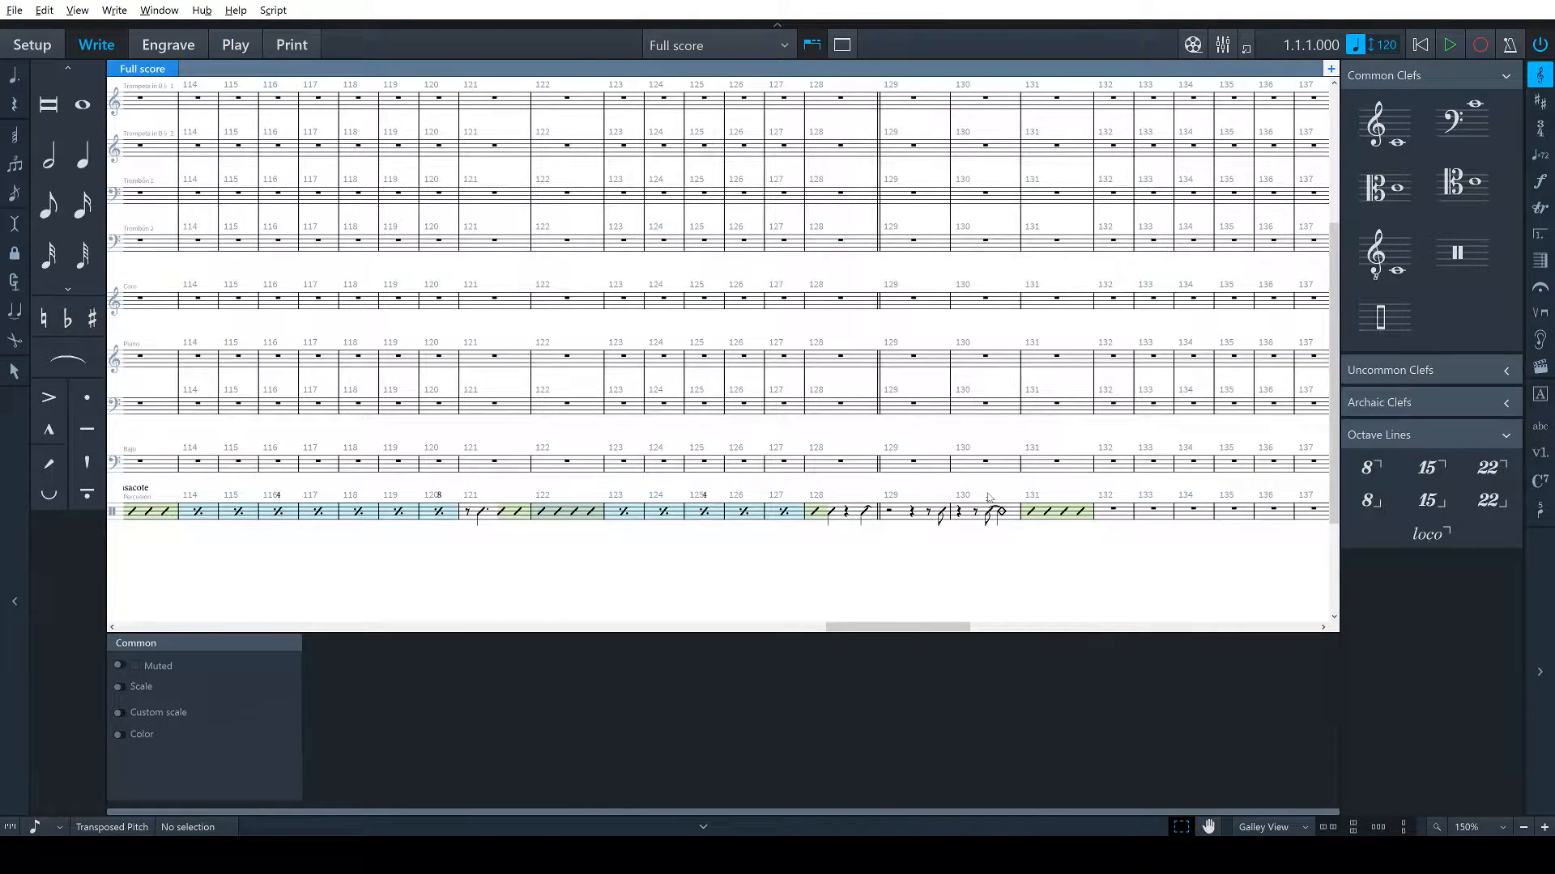
pyautogui.hotkey('ctrl', '8')
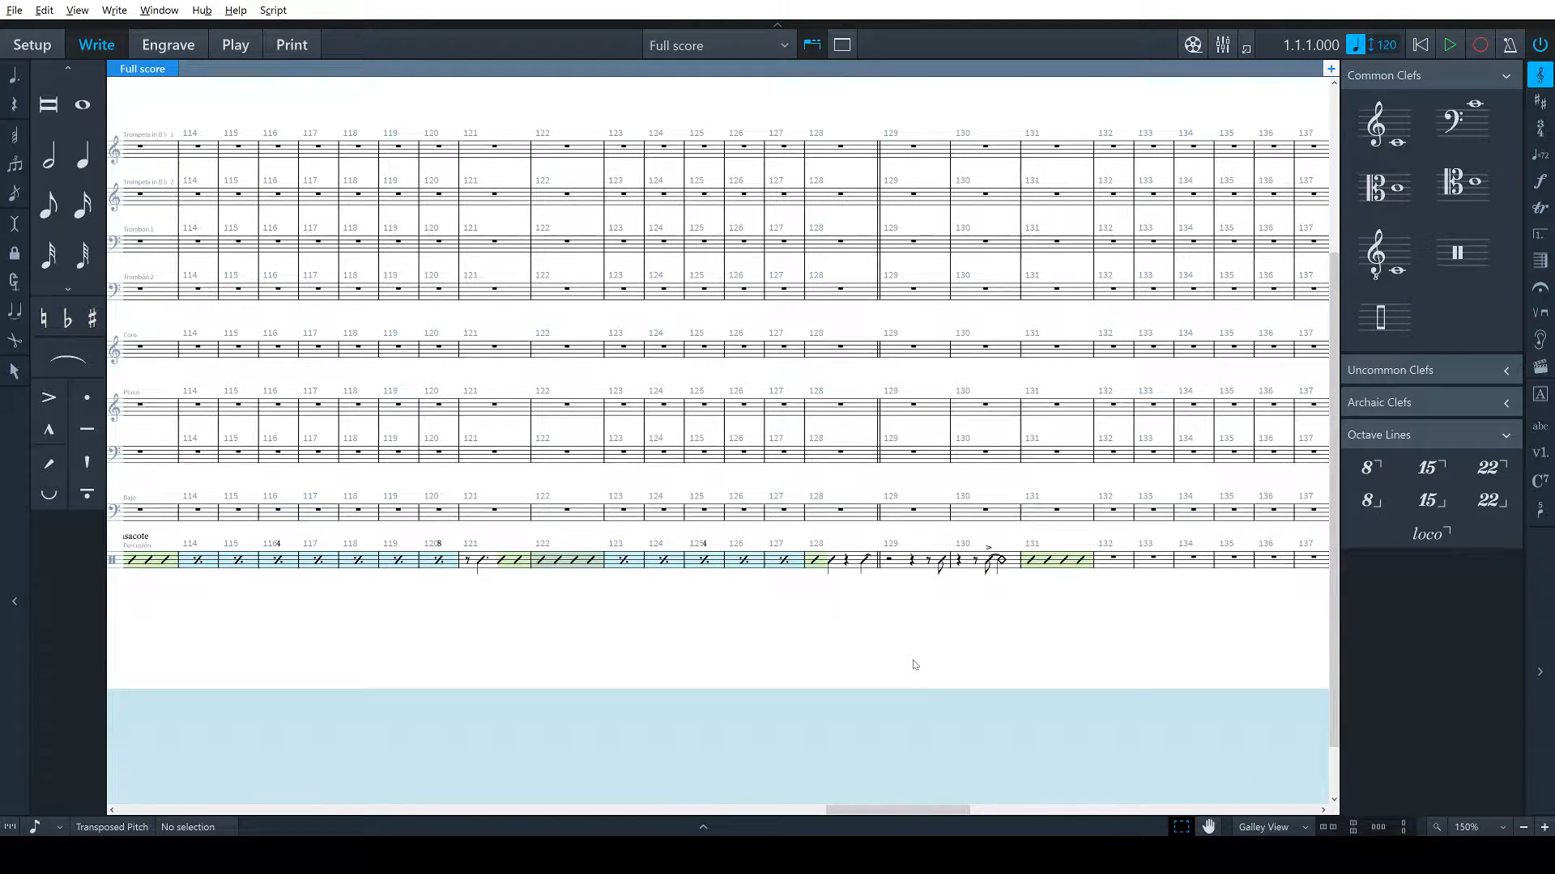
pyautogui.hotkey('alt', 'Tab')
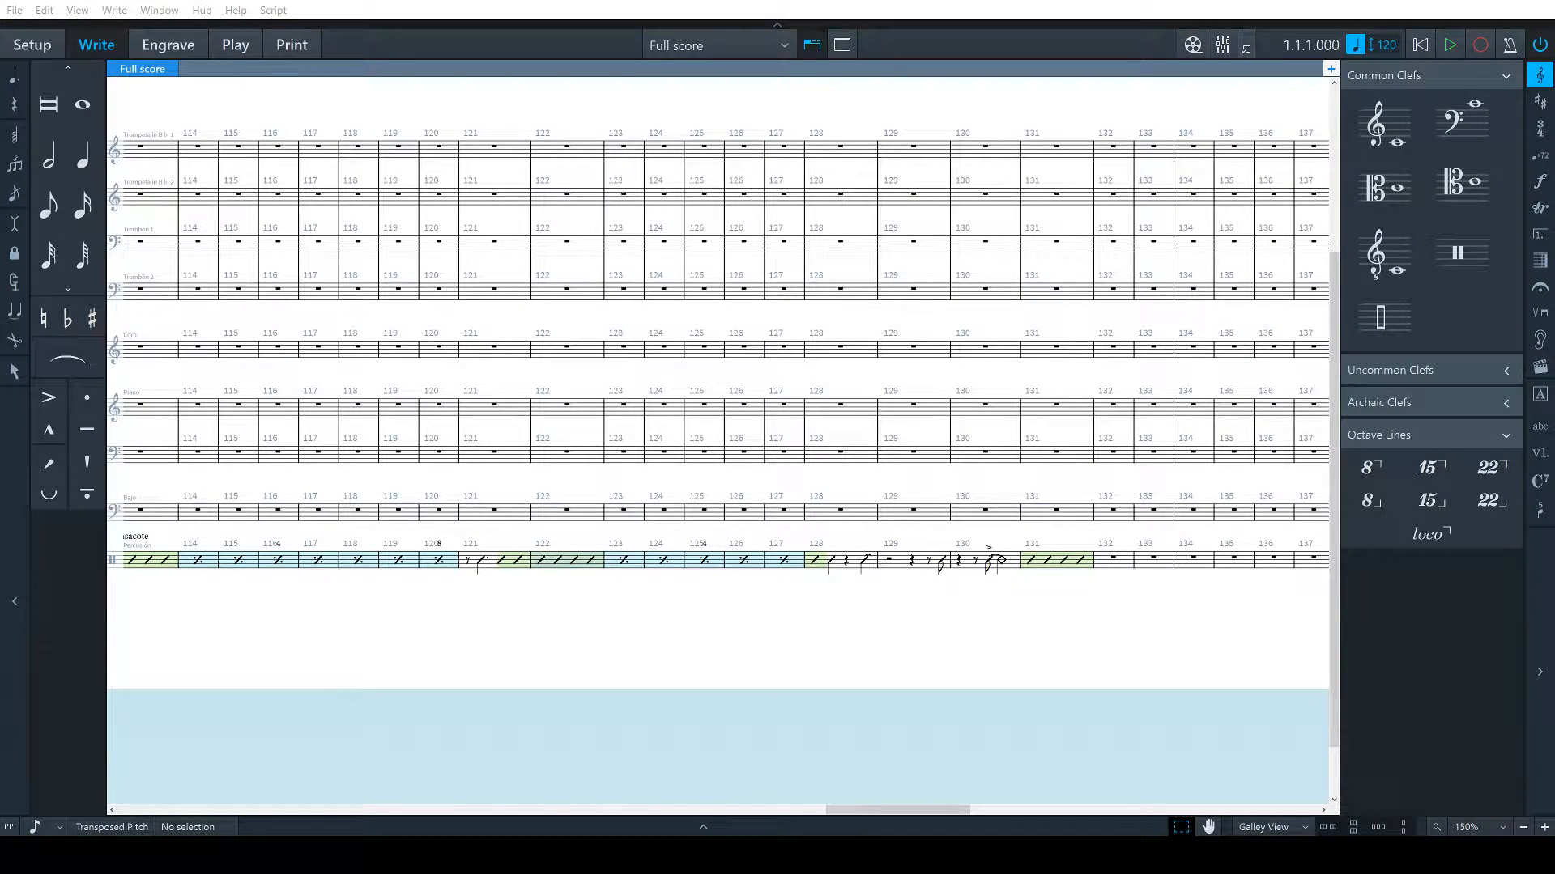
pyautogui.hotkey('alt', 'Tab')
pyautogui.hotkey('alt', 'Tab')
pyautogui.hotkey('alt', 'Tab')
pyautogui.hotkey('alt', 'Tab')
pyautogui.click(1035, 562)
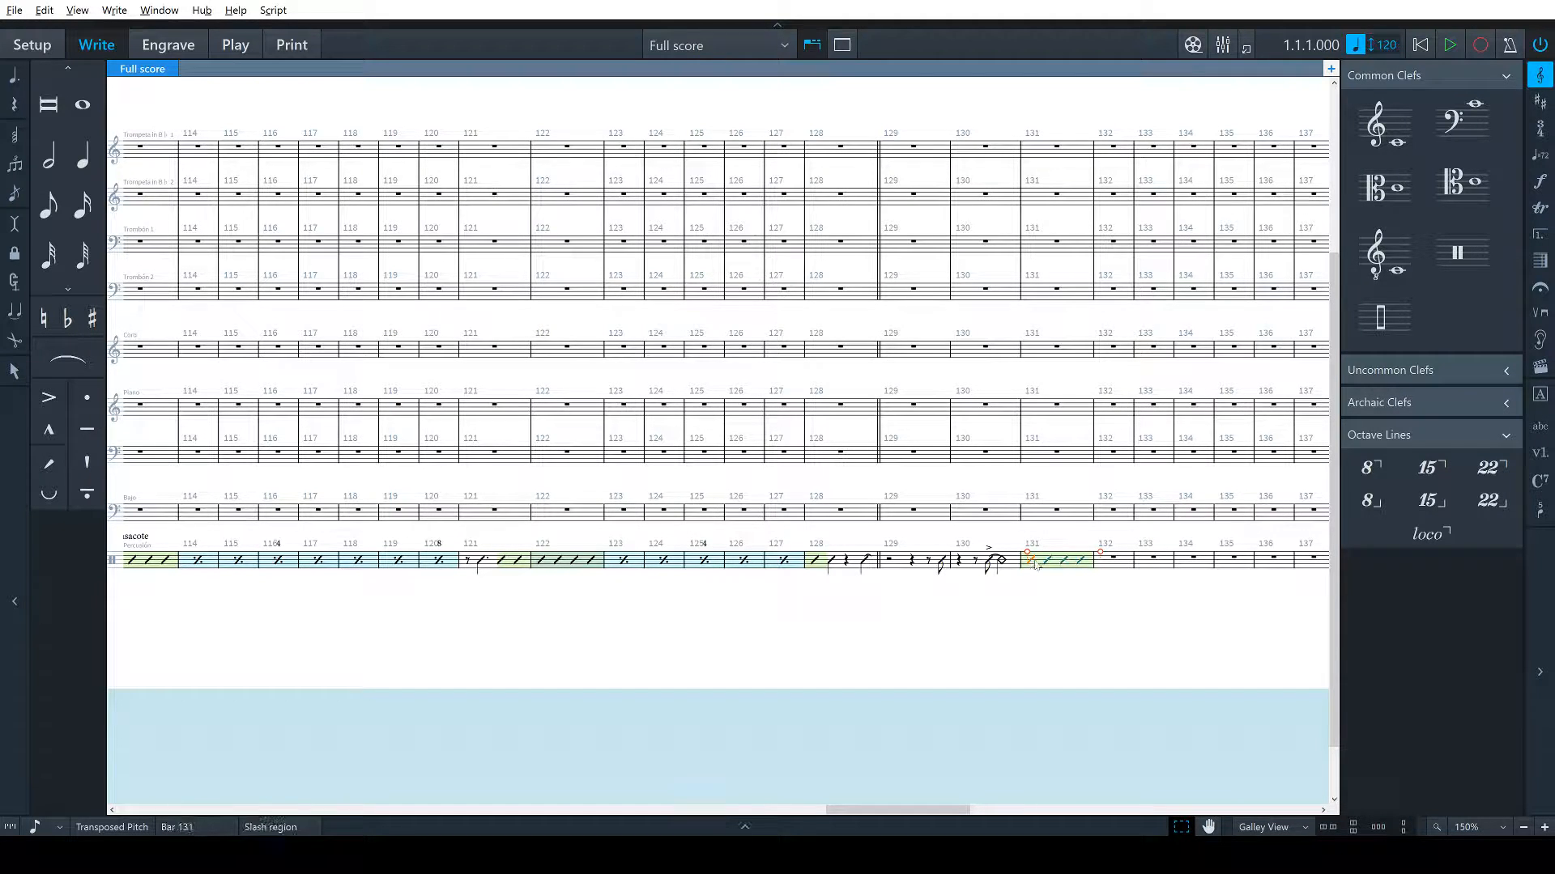
pyautogui.hotkey('shift', 'x')
pyautogui.write('Arriba')
pyautogui.press('Escape')
pyautogui.hotkey('alt', 'Tab')
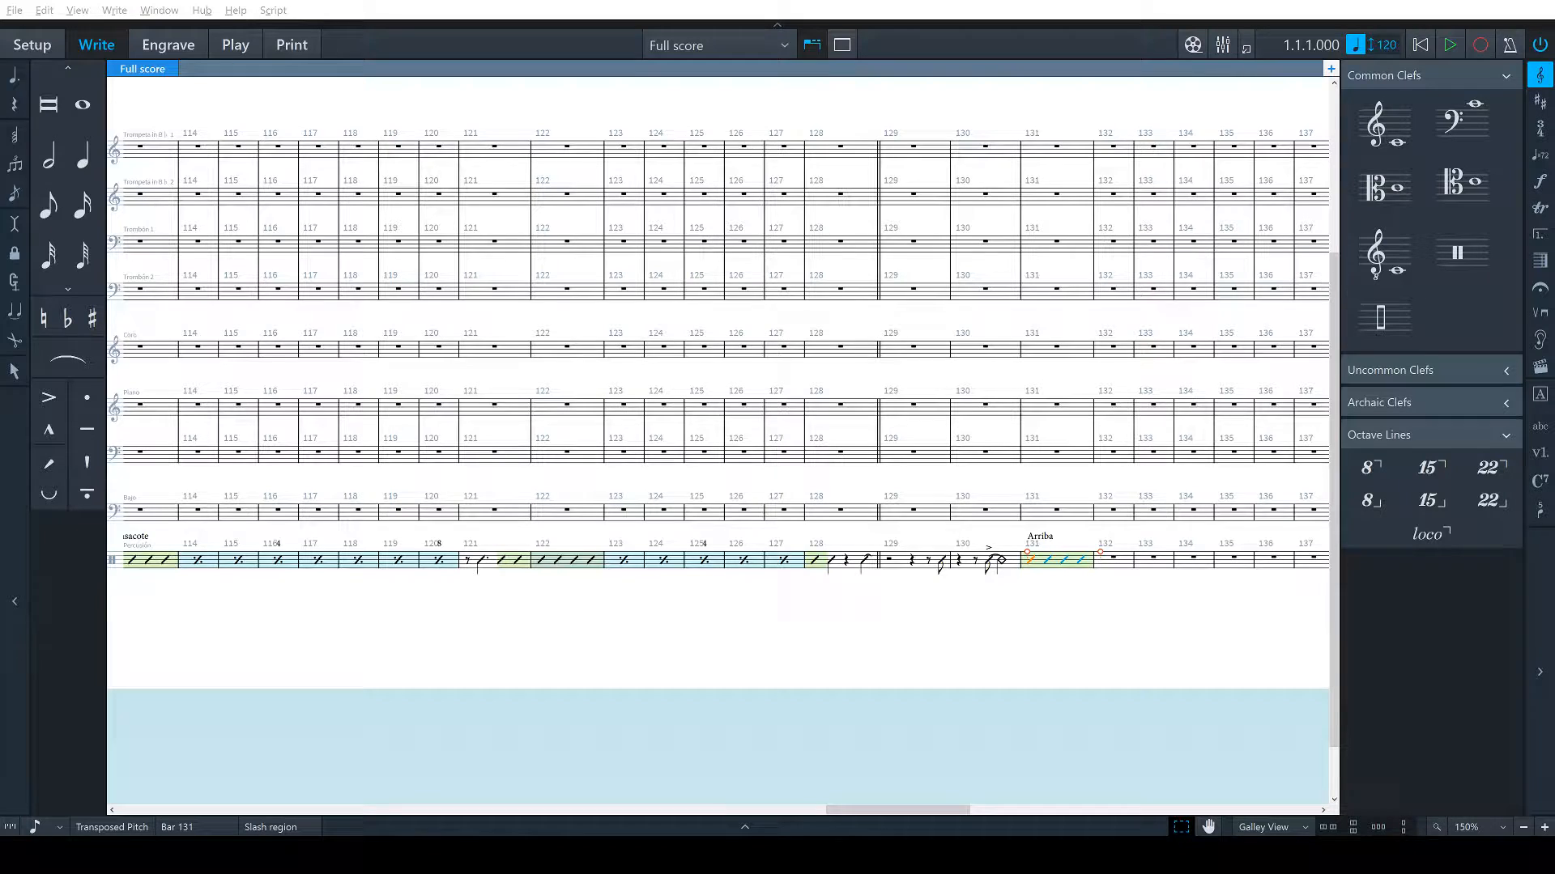
# Place a start repeat barline at bar 129
pyautogui.hscroll(2, 927, 567)
pyautogui.click(927, 568)
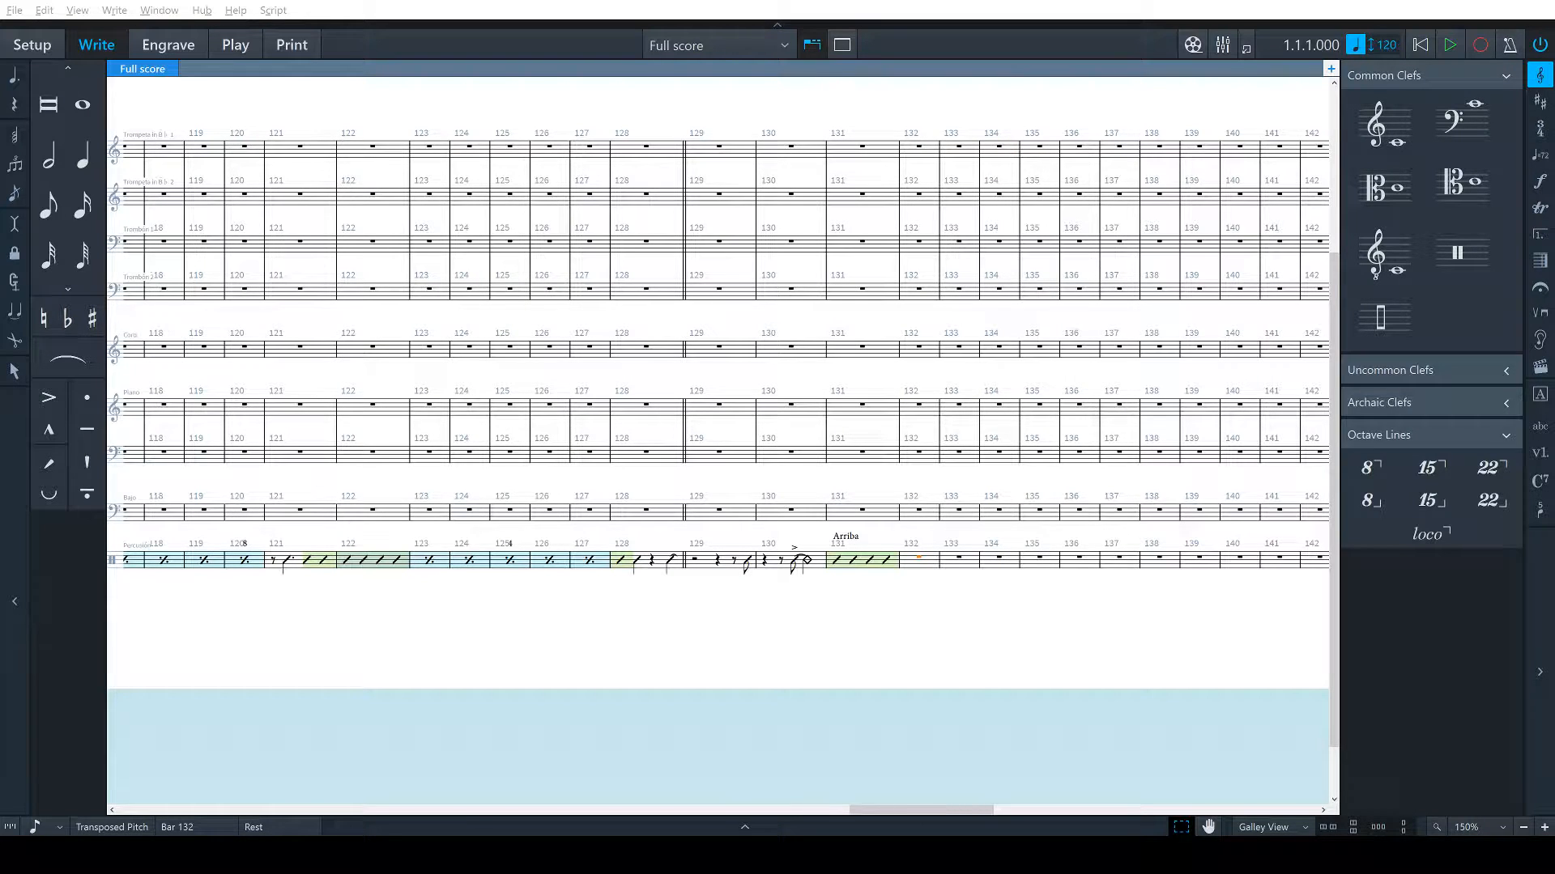
pyautogui.press('Escape')
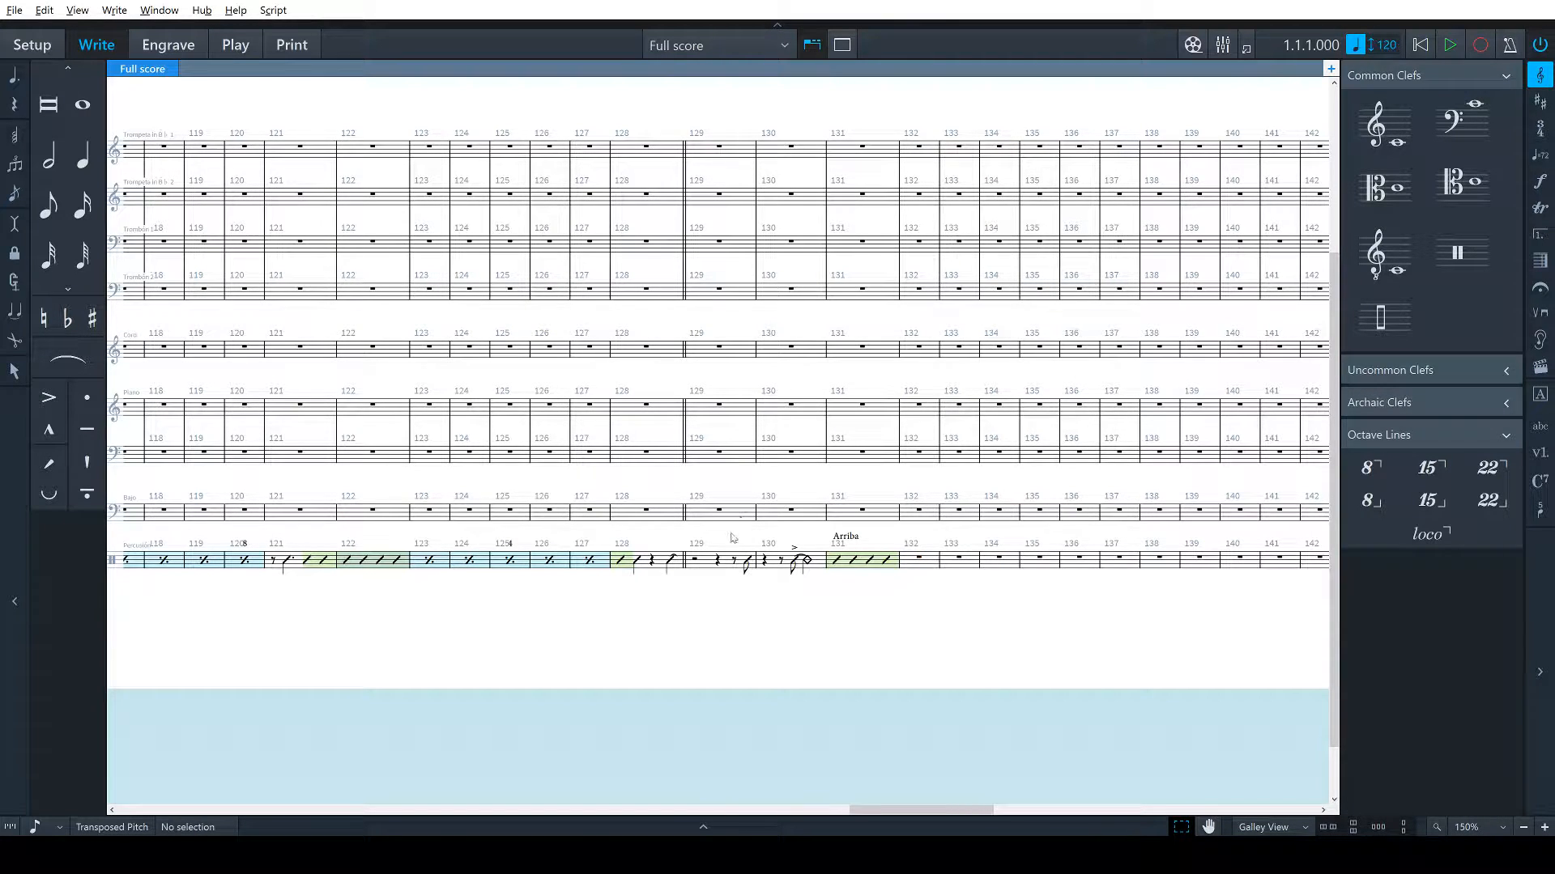
pyautogui.click(736, 516)
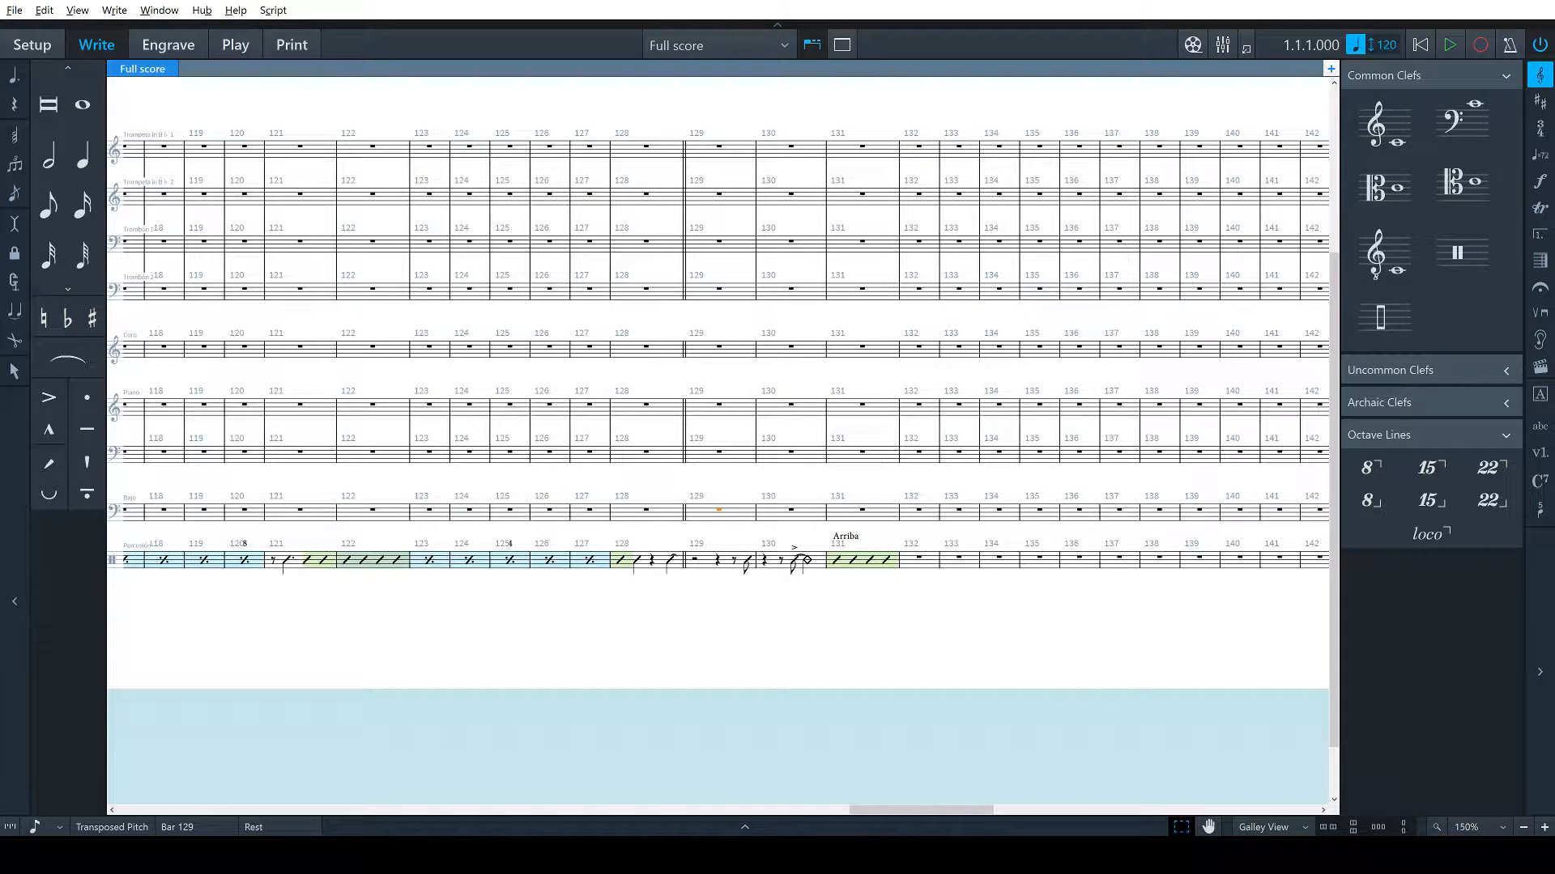
pyautogui.hotkey('alt', 'Tab')
pyautogui.hotkey('alt', 'Tab')
pyautogui.hotkey('shift', 'b')
pyautogui.click(716, 458)
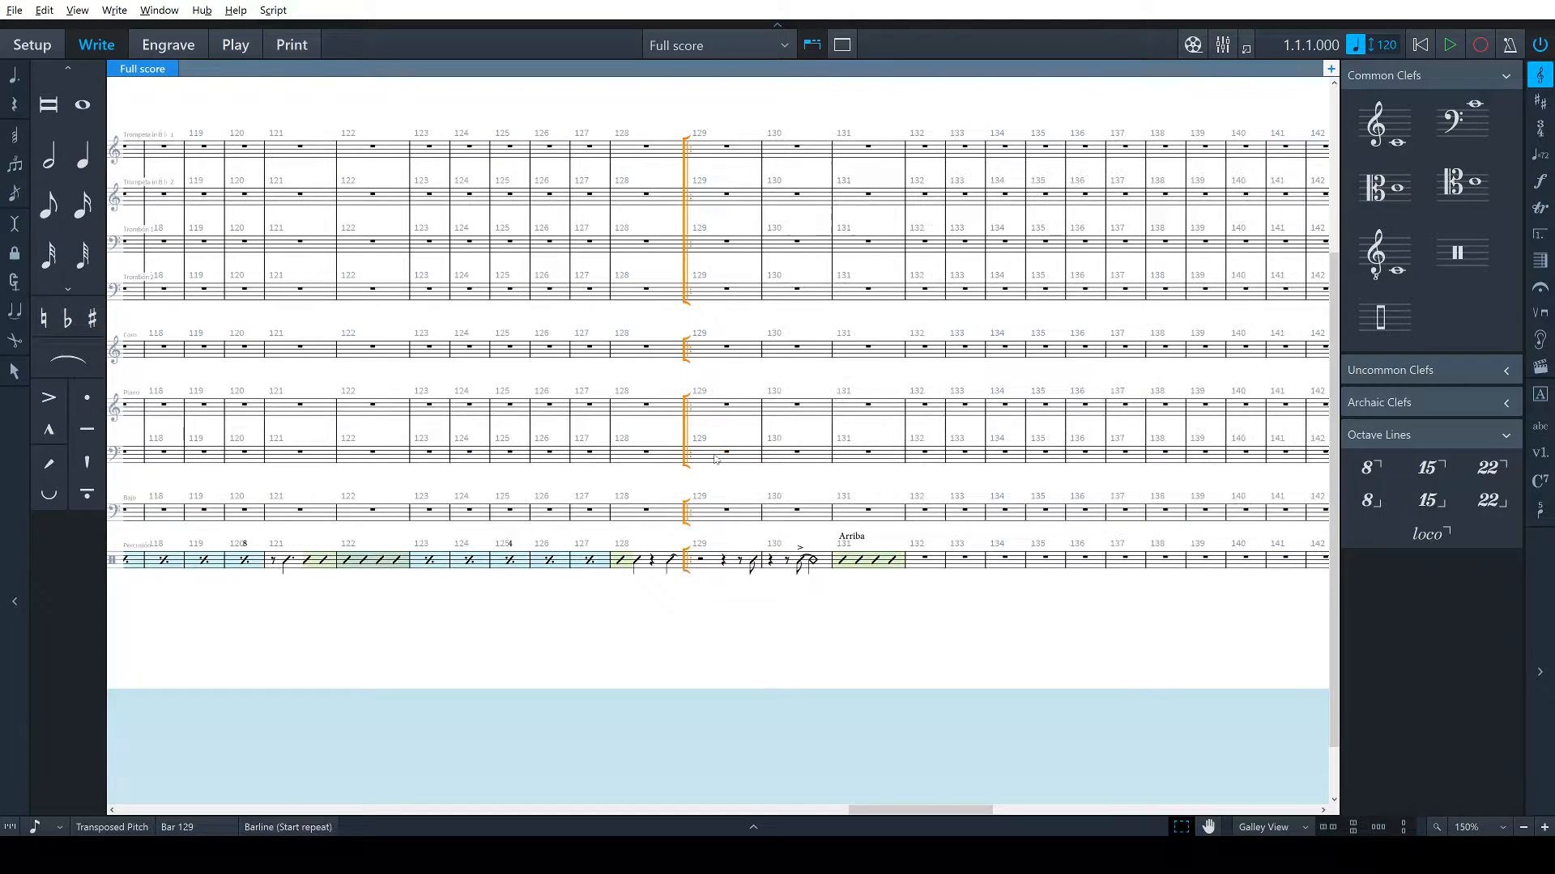
# Place an end repeat barline at the start of bar 137
pyautogui.hotkey('alt', 'Tab')
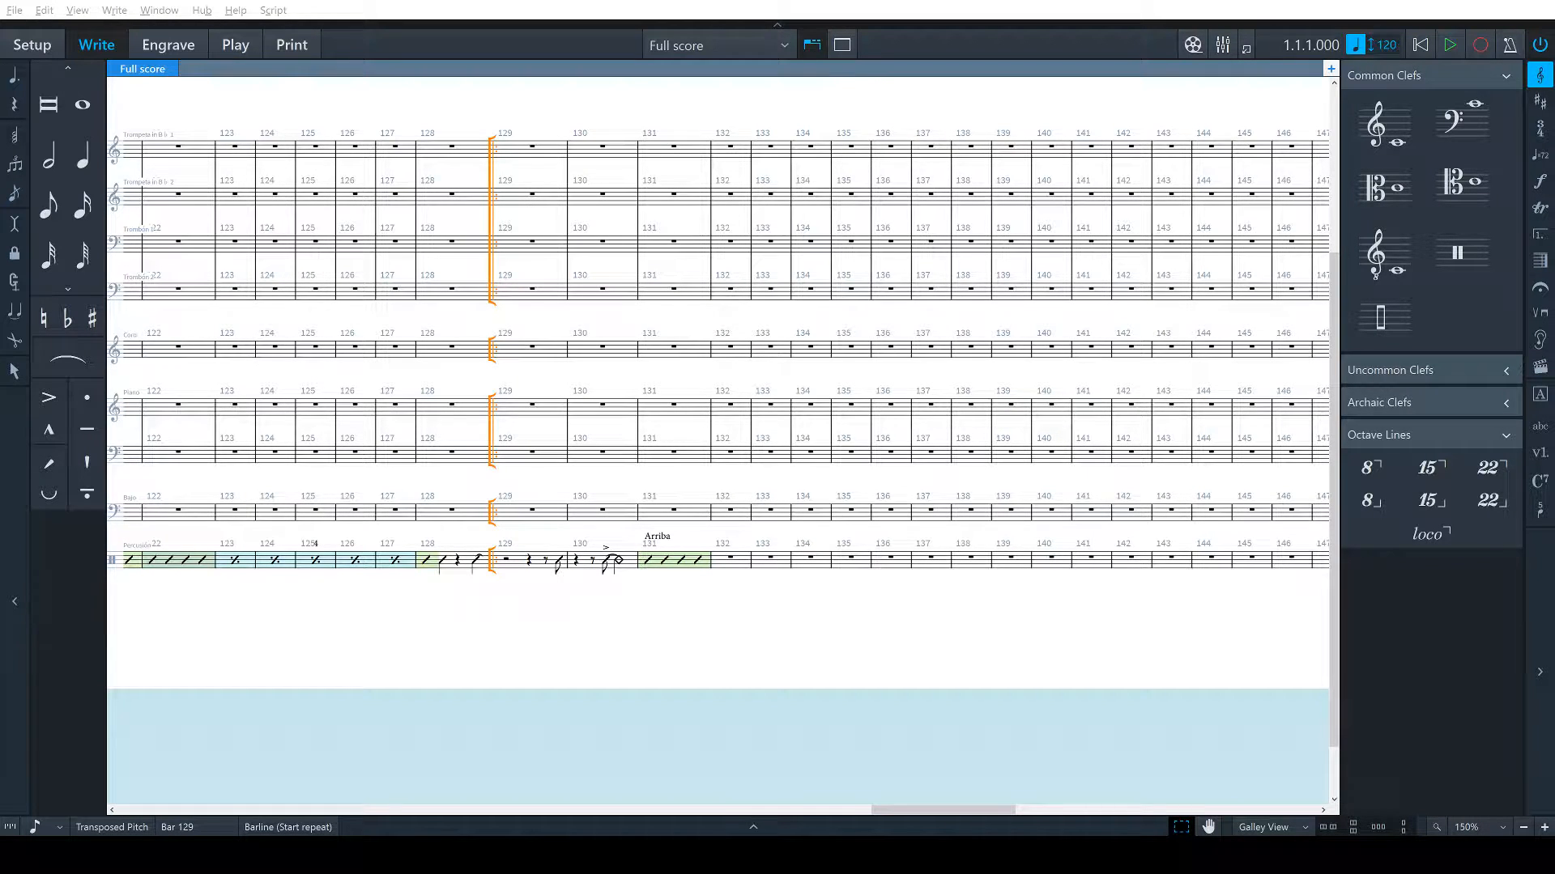
pyautogui.click(937, 560)
pyautogui.hotkey('shift', 'b')
pyautogui.write(':|')
pyautogui.press('Return')
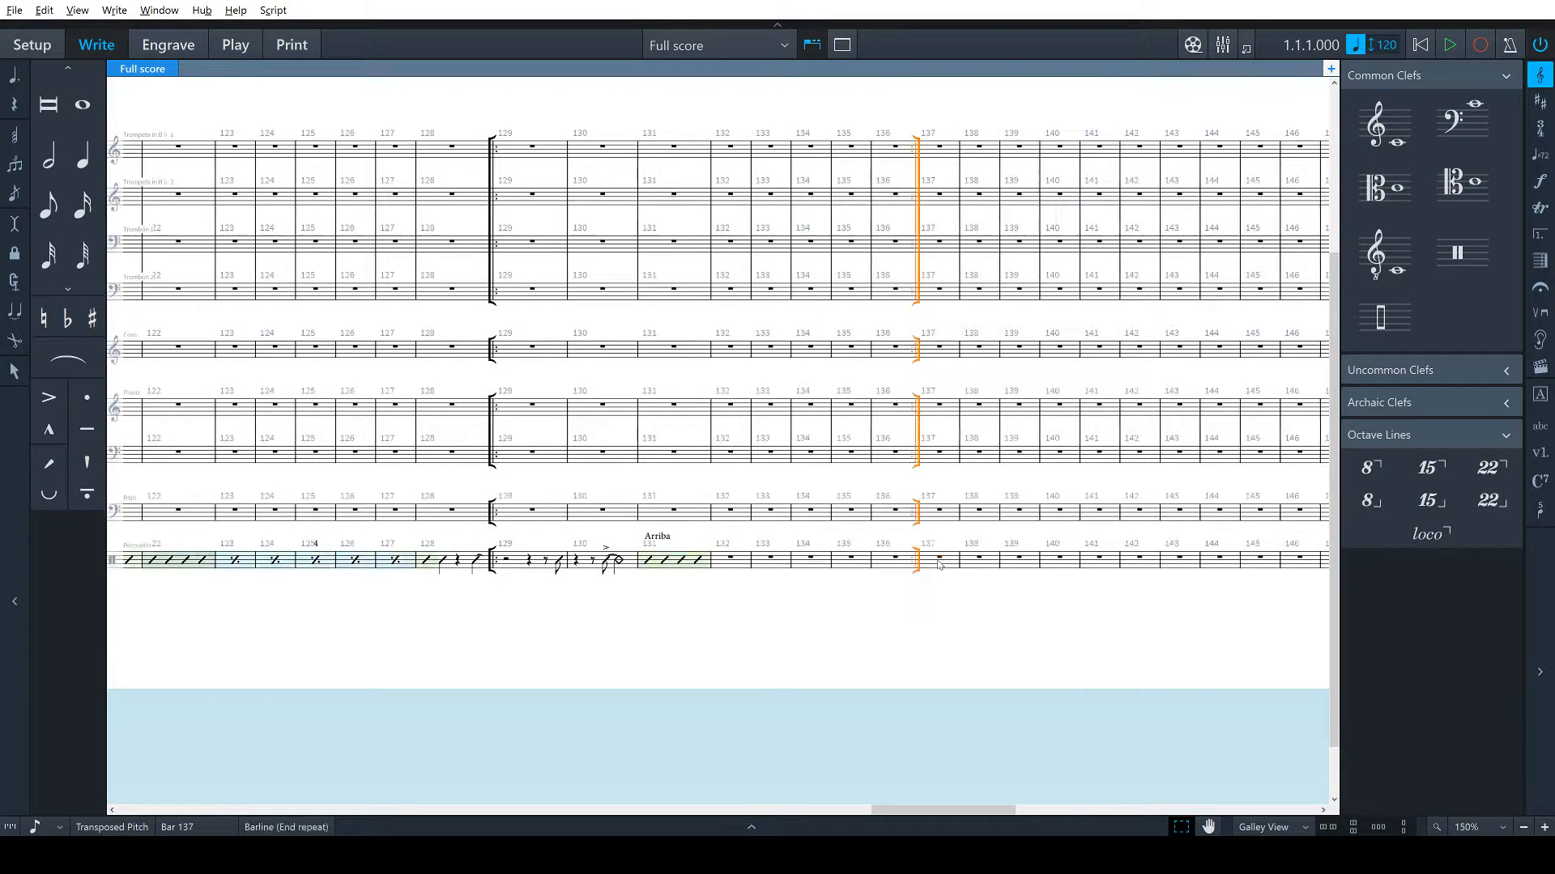
# Try filling bars 132–136 of the Percussion staff with a one-bar repeat region, and delete the region
pyautogui.click(733, 561)
pyautogui.keyDown('shift'); pyautogui.click(889, 562); pyautogui.keyUp('shift')
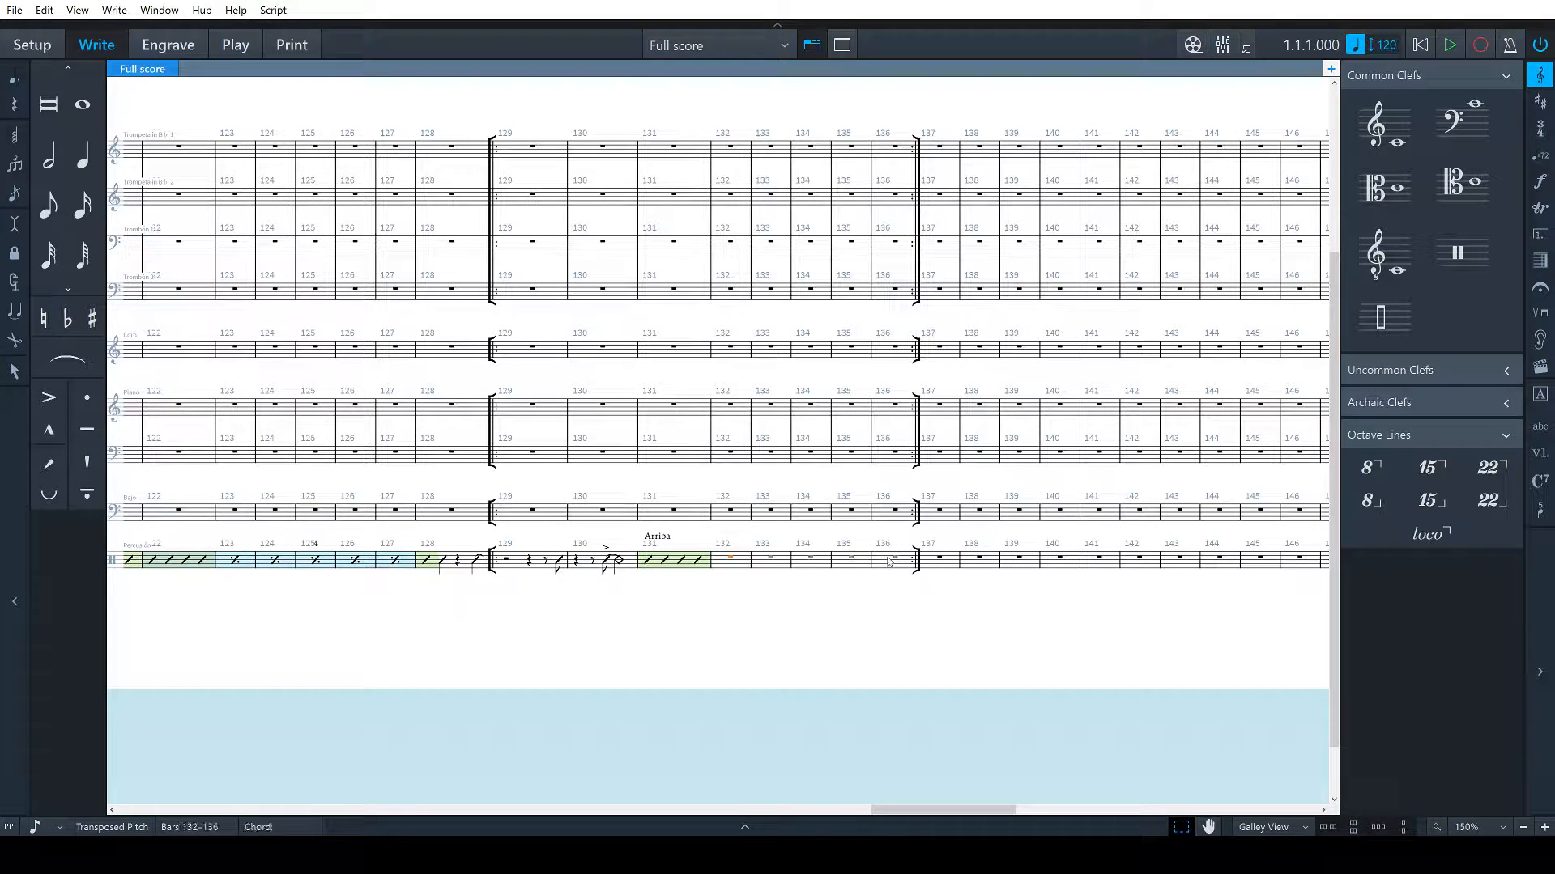
pyautogui.hotkey('shift', 'r')
pyautogui.write('%1')
pyautogui.press('Return')
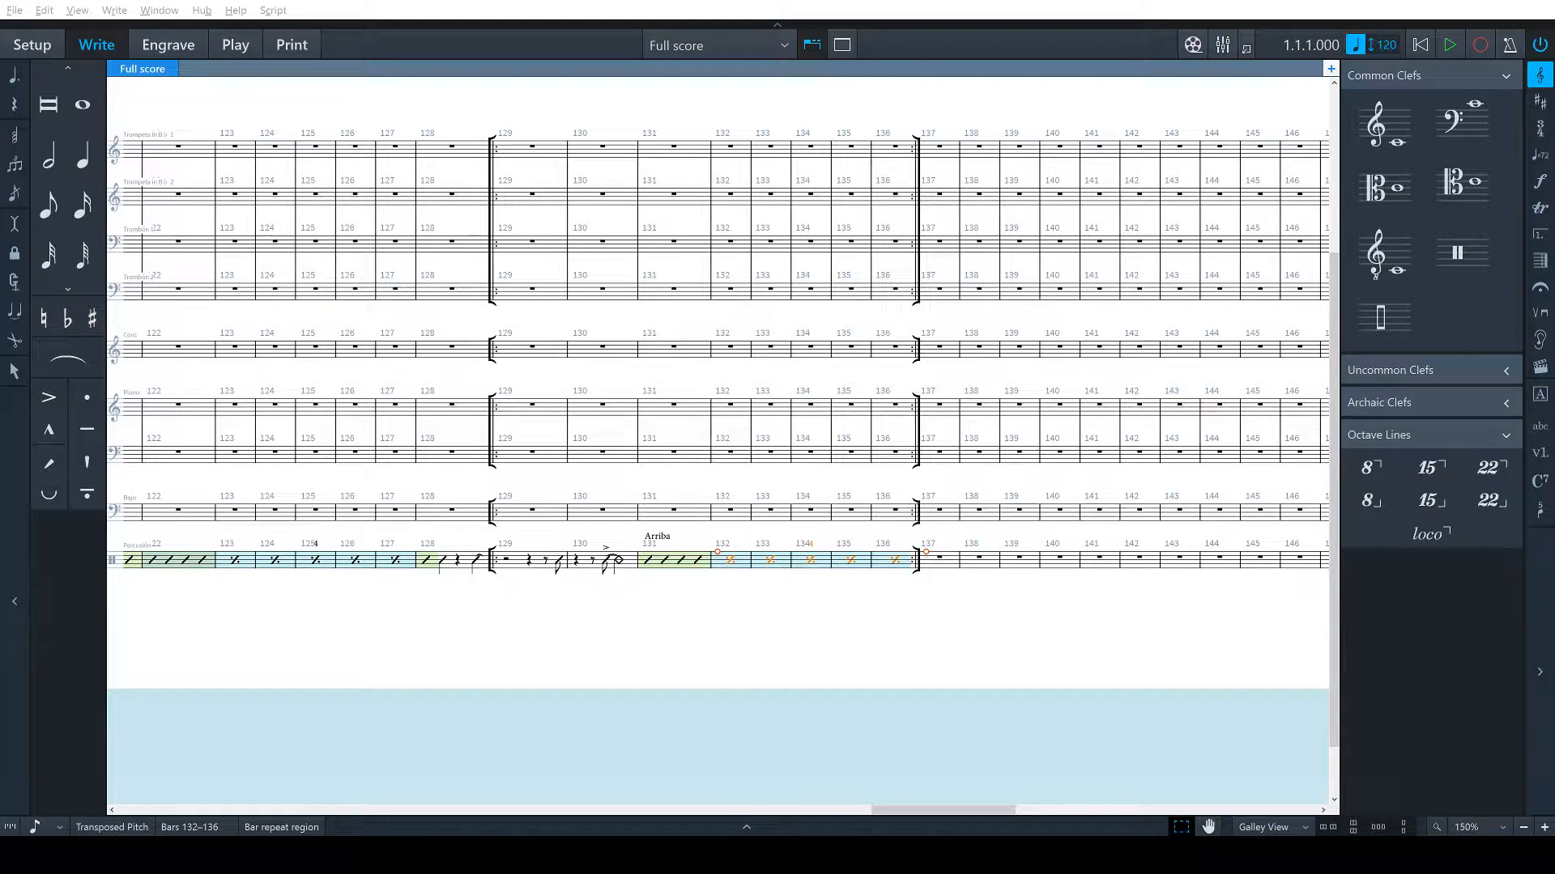
pyautogui.hscroll(1, 718, 445)
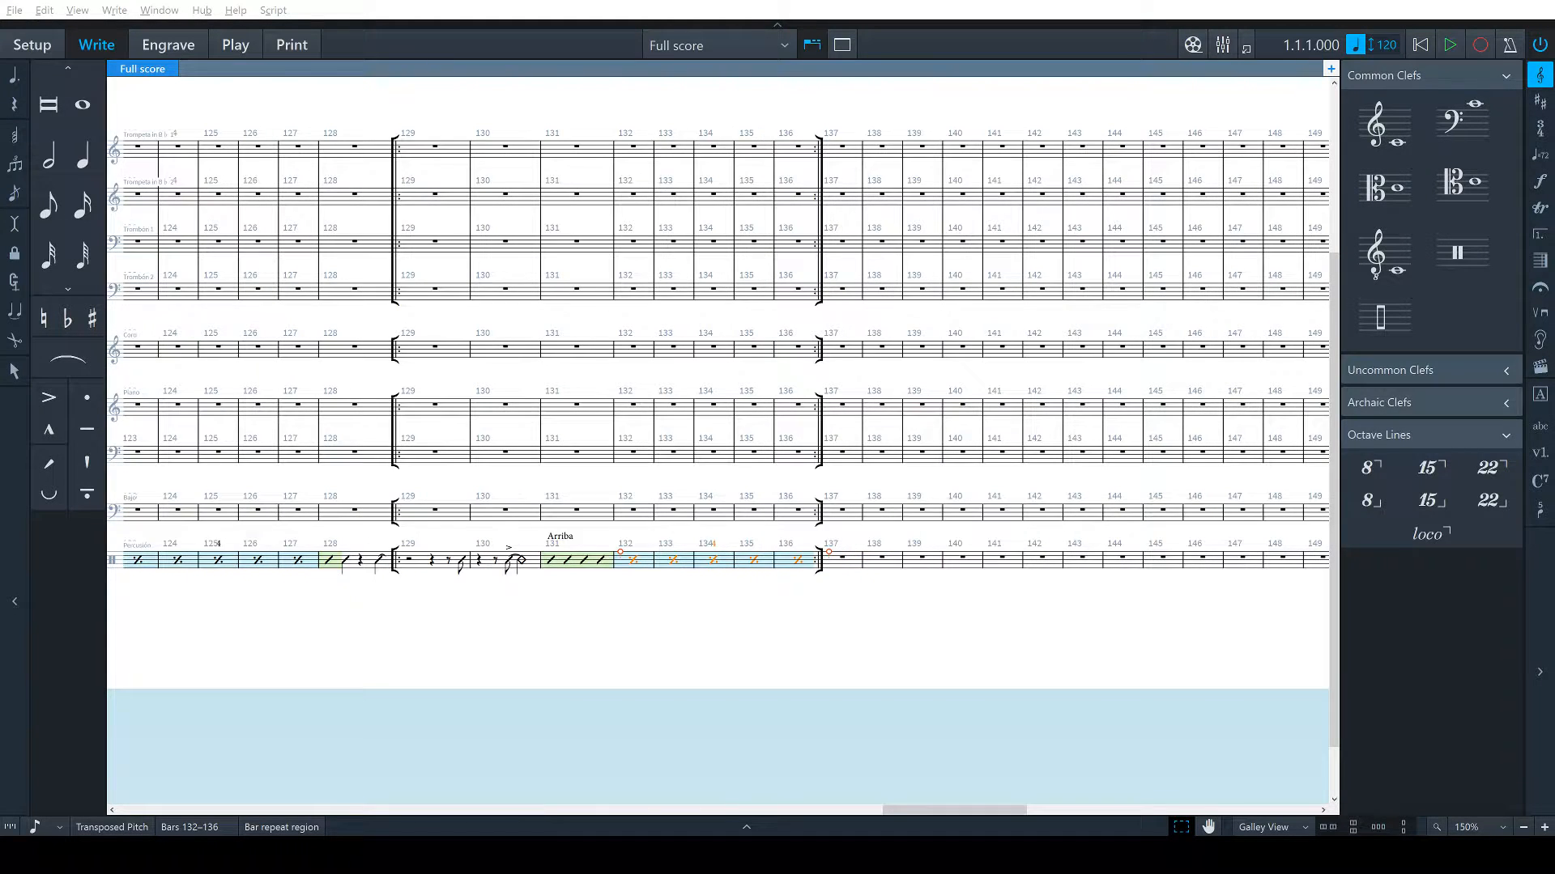
pyautogui.click(819, 628)
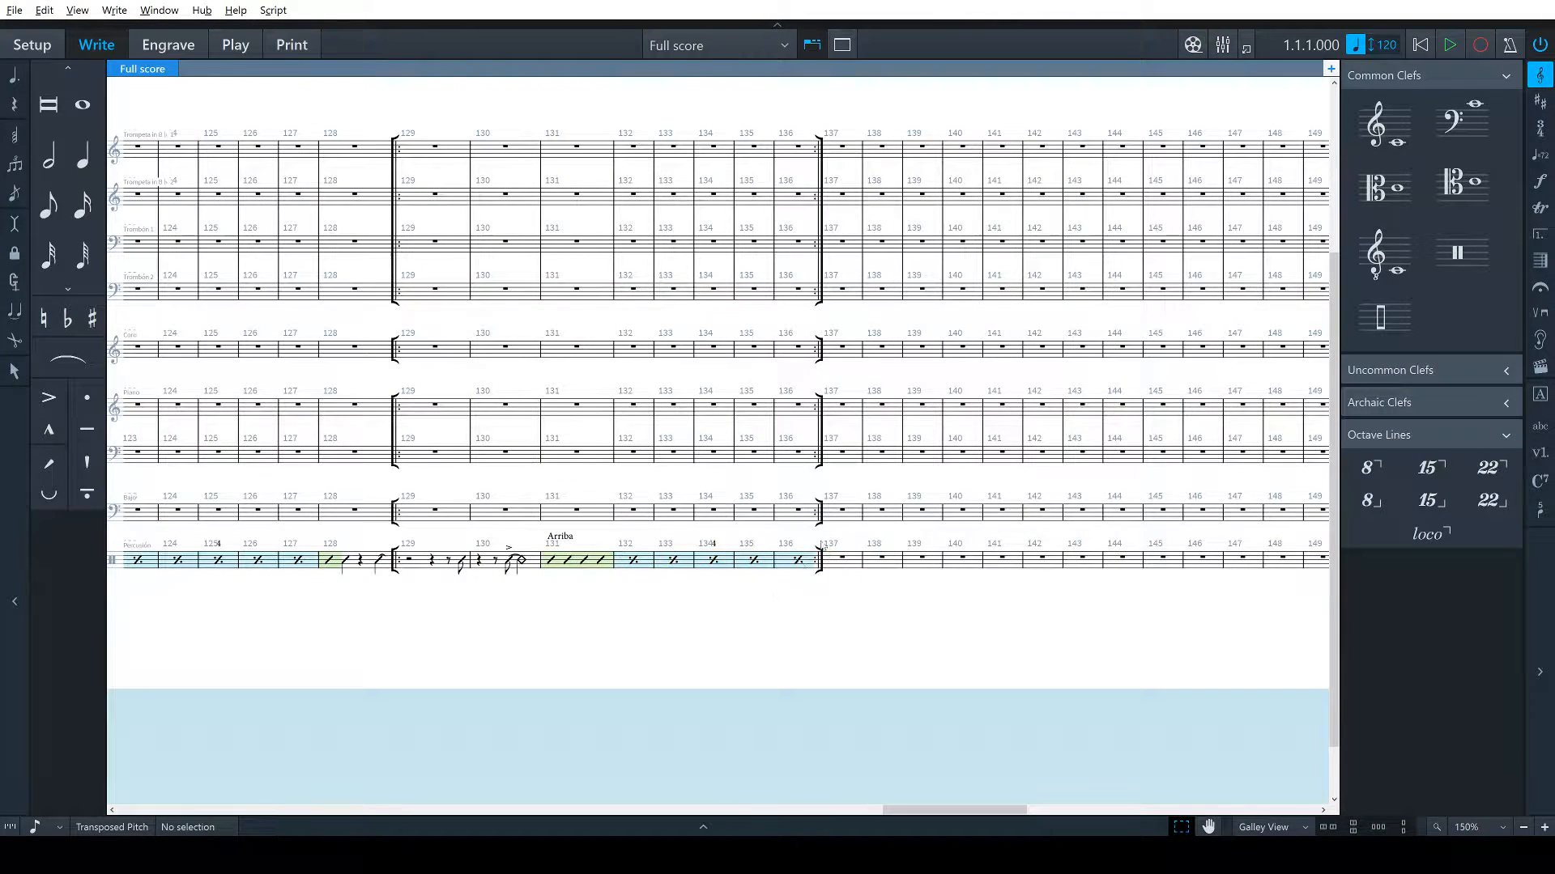
pyautogui.click(798, 560)
pyautogui.click(828, 659)
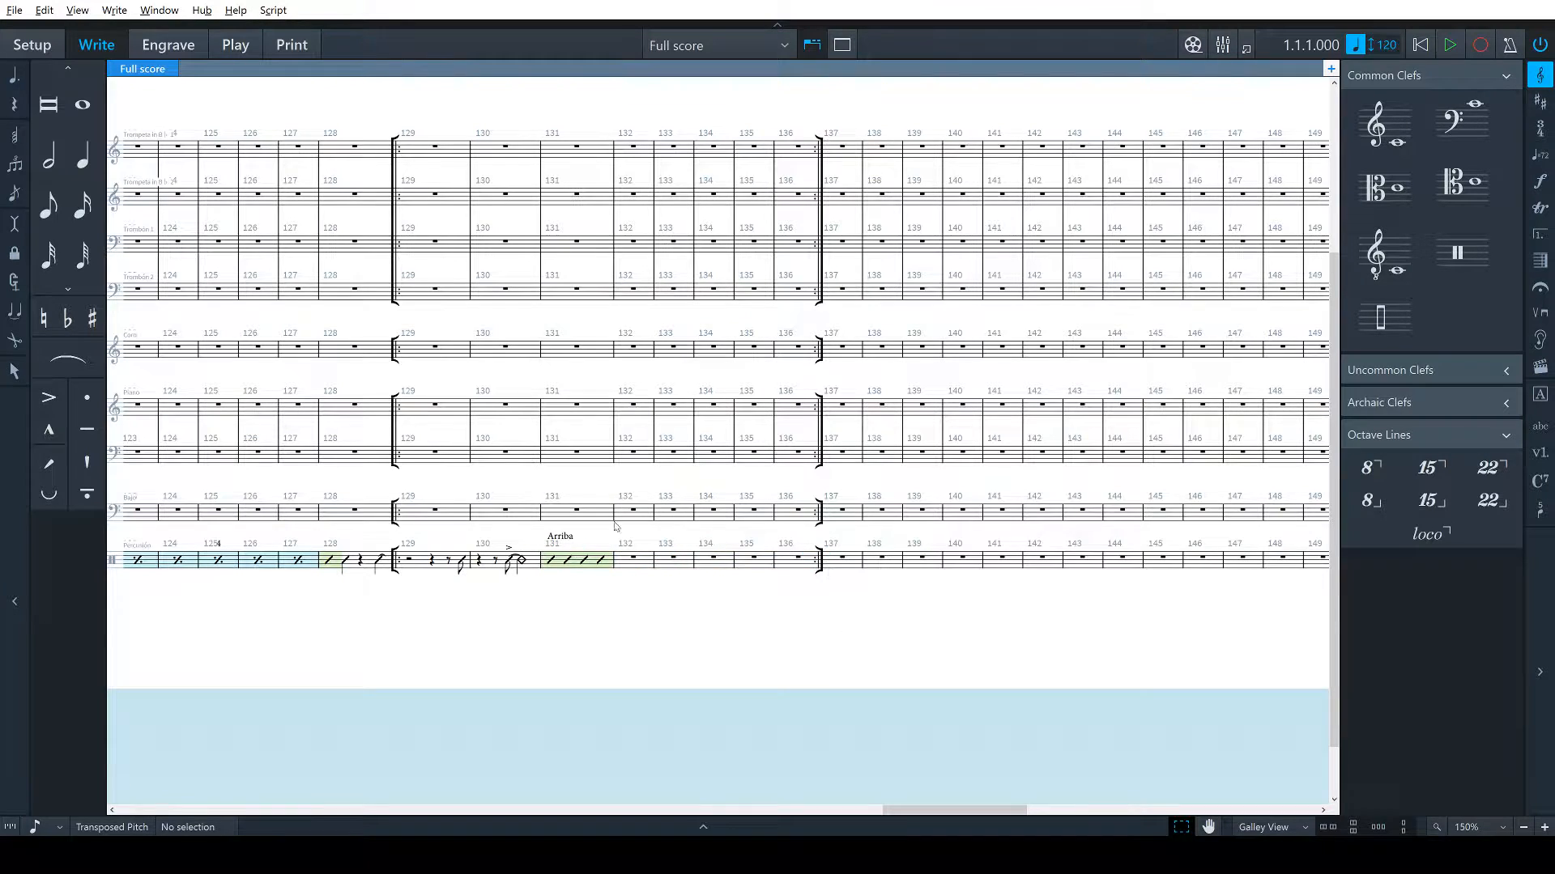
# Delete the end repeat barline at bar 137 and replace the start repeat at bar 129 with a double barline
pyautogui.click(394, 464)
pyautogui.press('Delete')
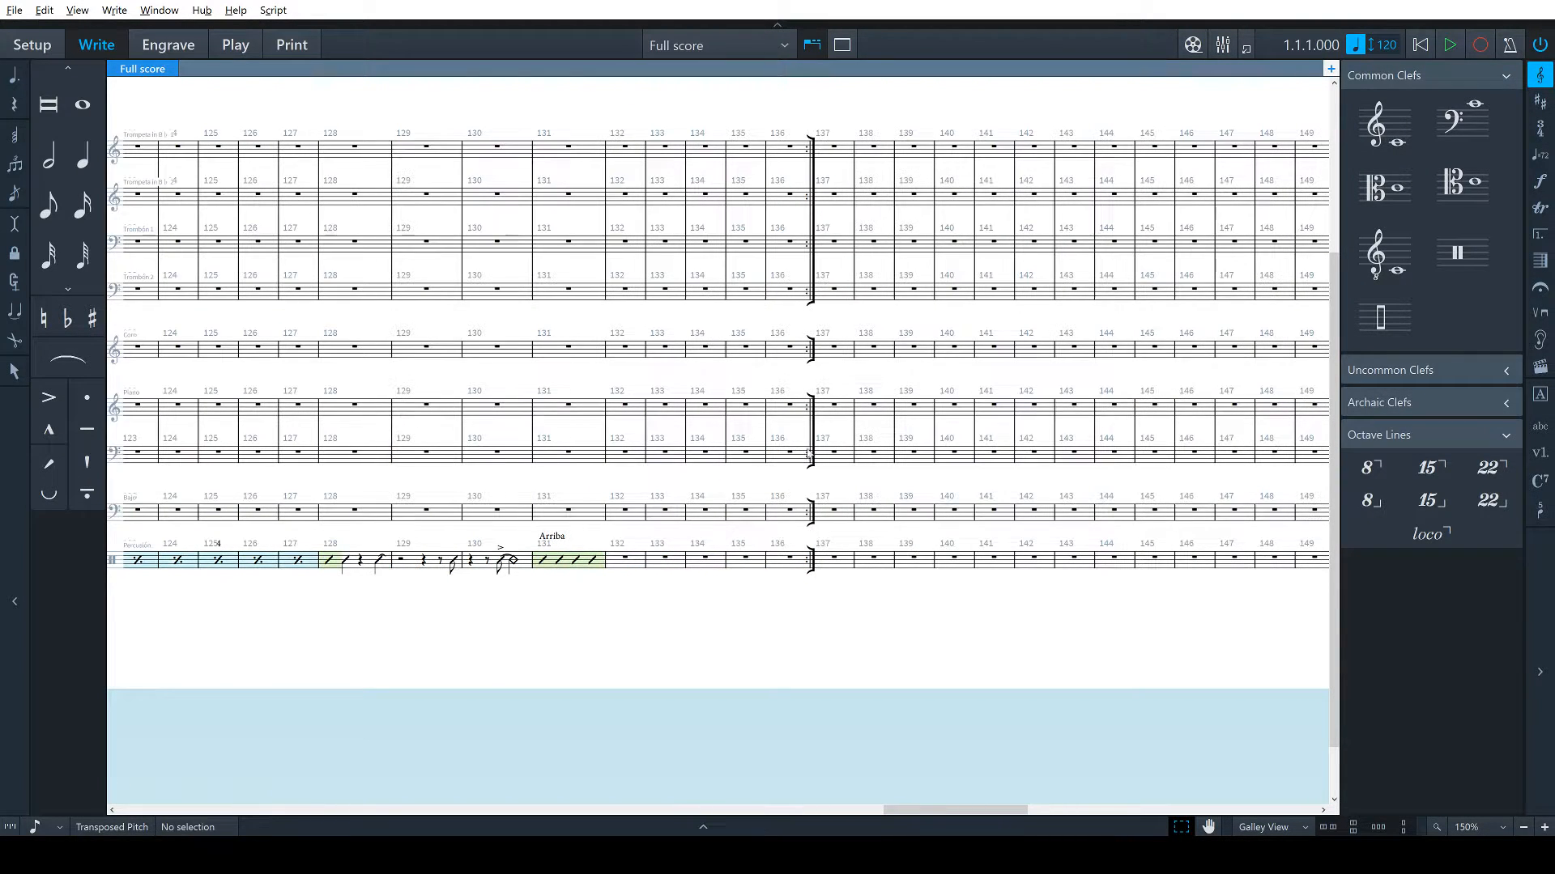
pyautogui.click(811, 453)
pyautogui.press('Delete')
pyautogui.click(422, 513)
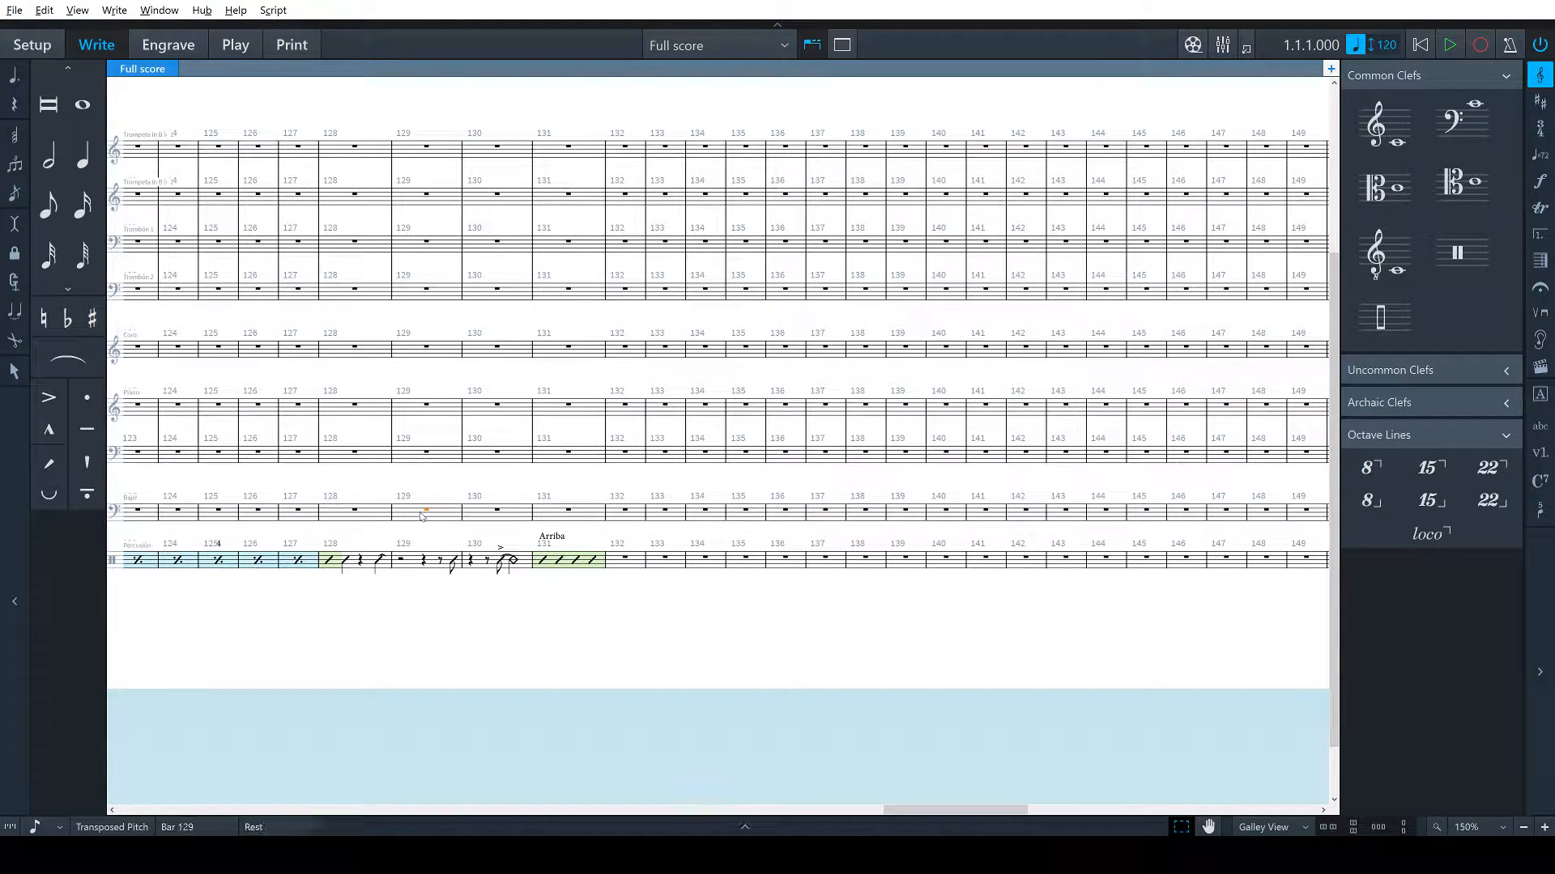
pyautogui.hotkey('shift', 'b')
# Copy the Percussion material of bars 92–99, including its bar repeats, slashes and hit, to bar 132
pyautogui.hscroll(-15, 947, 573)
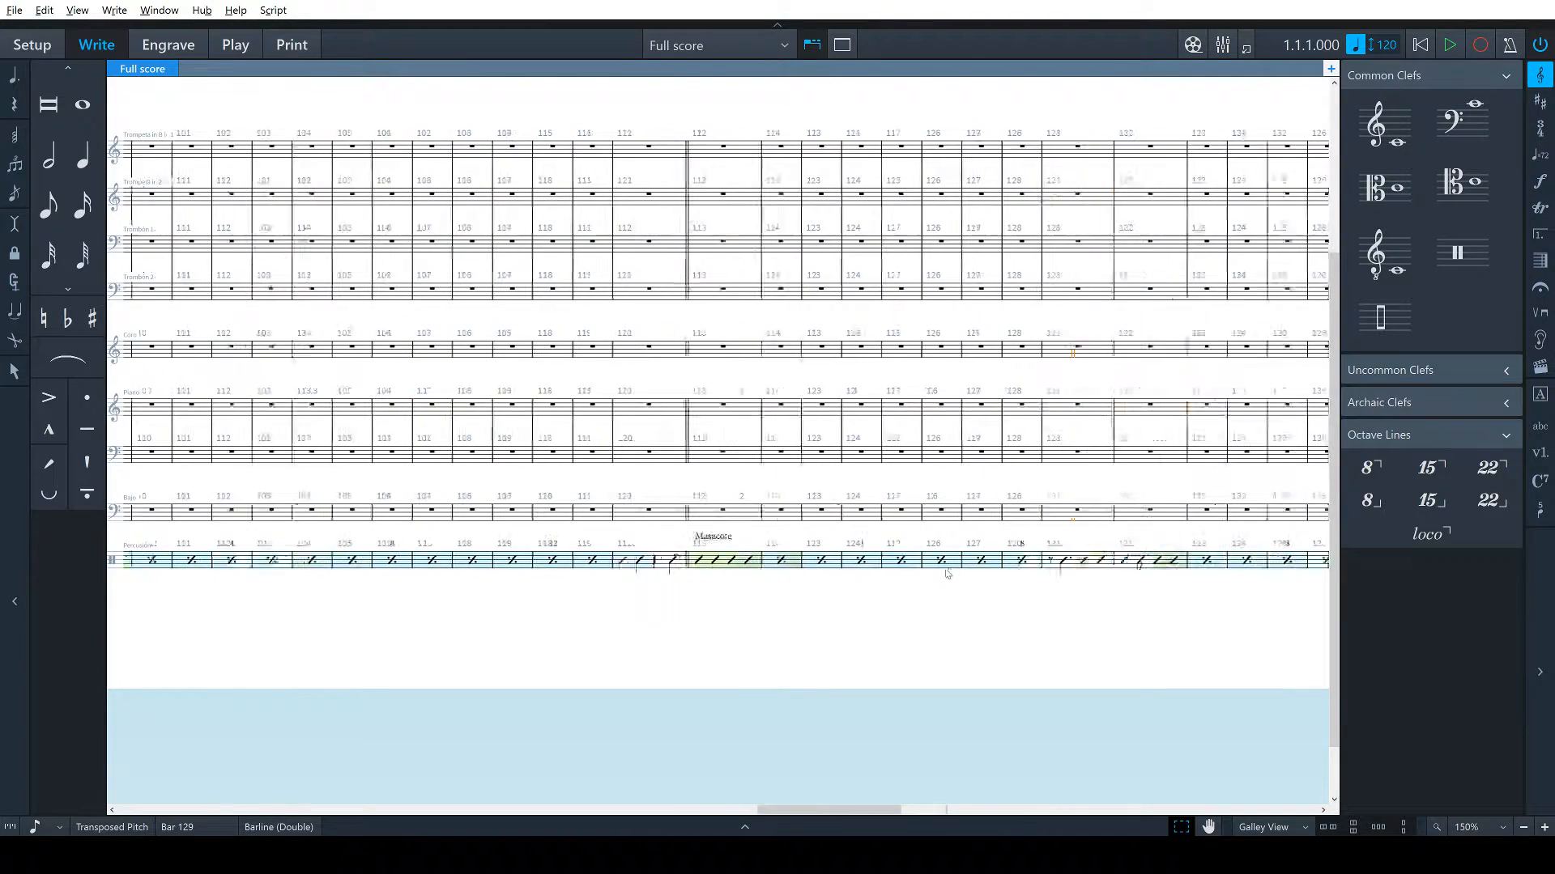
pyautogui.hscroll(-5, 957, 592)
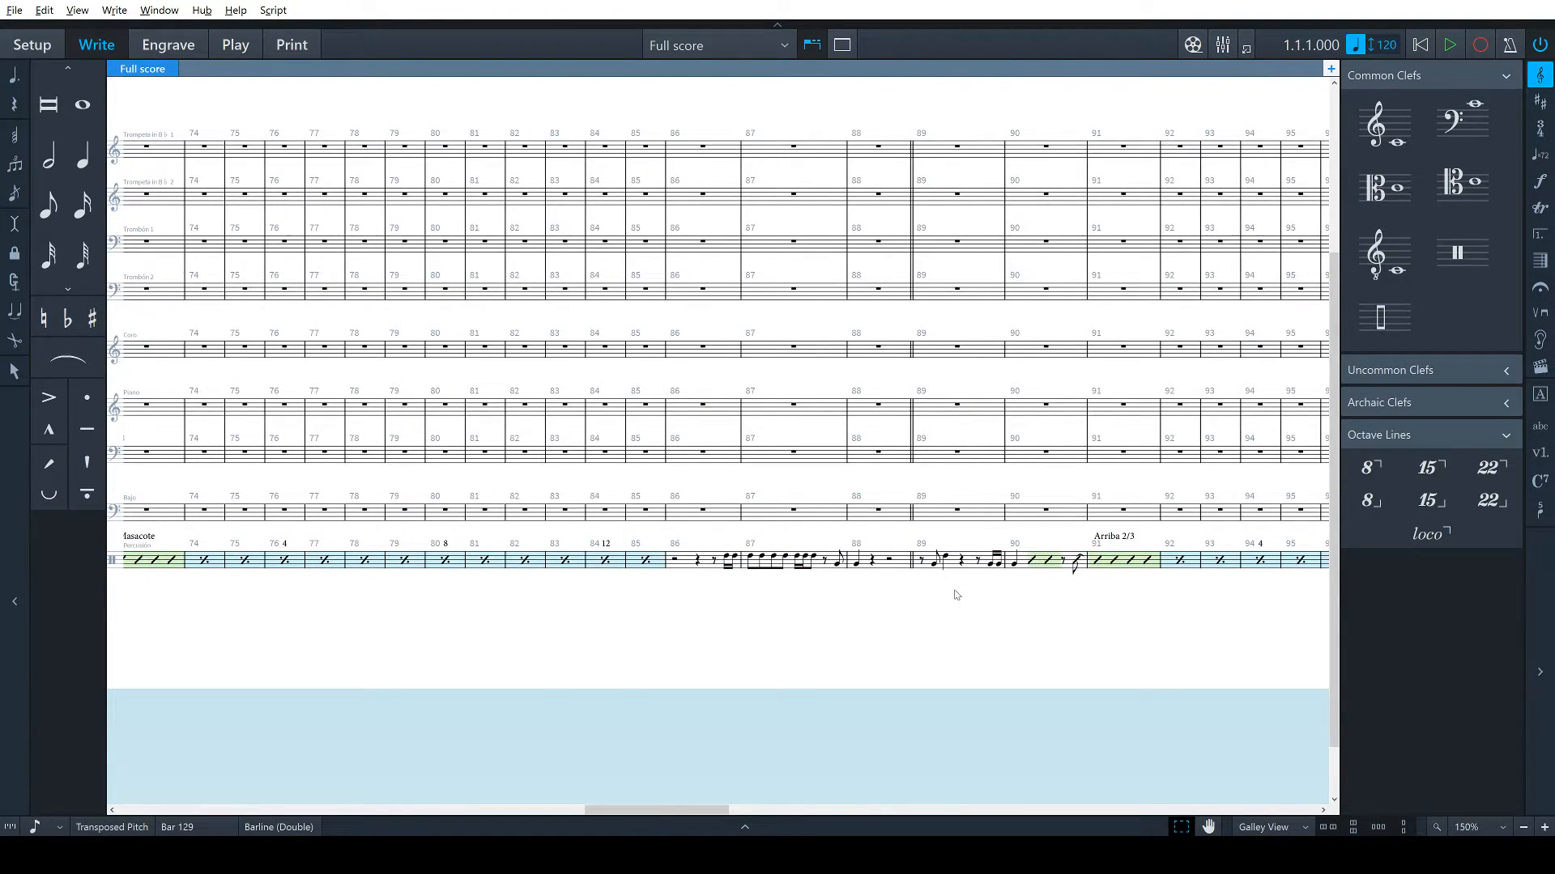
pyautogui.hscroll(5, 957, 599)
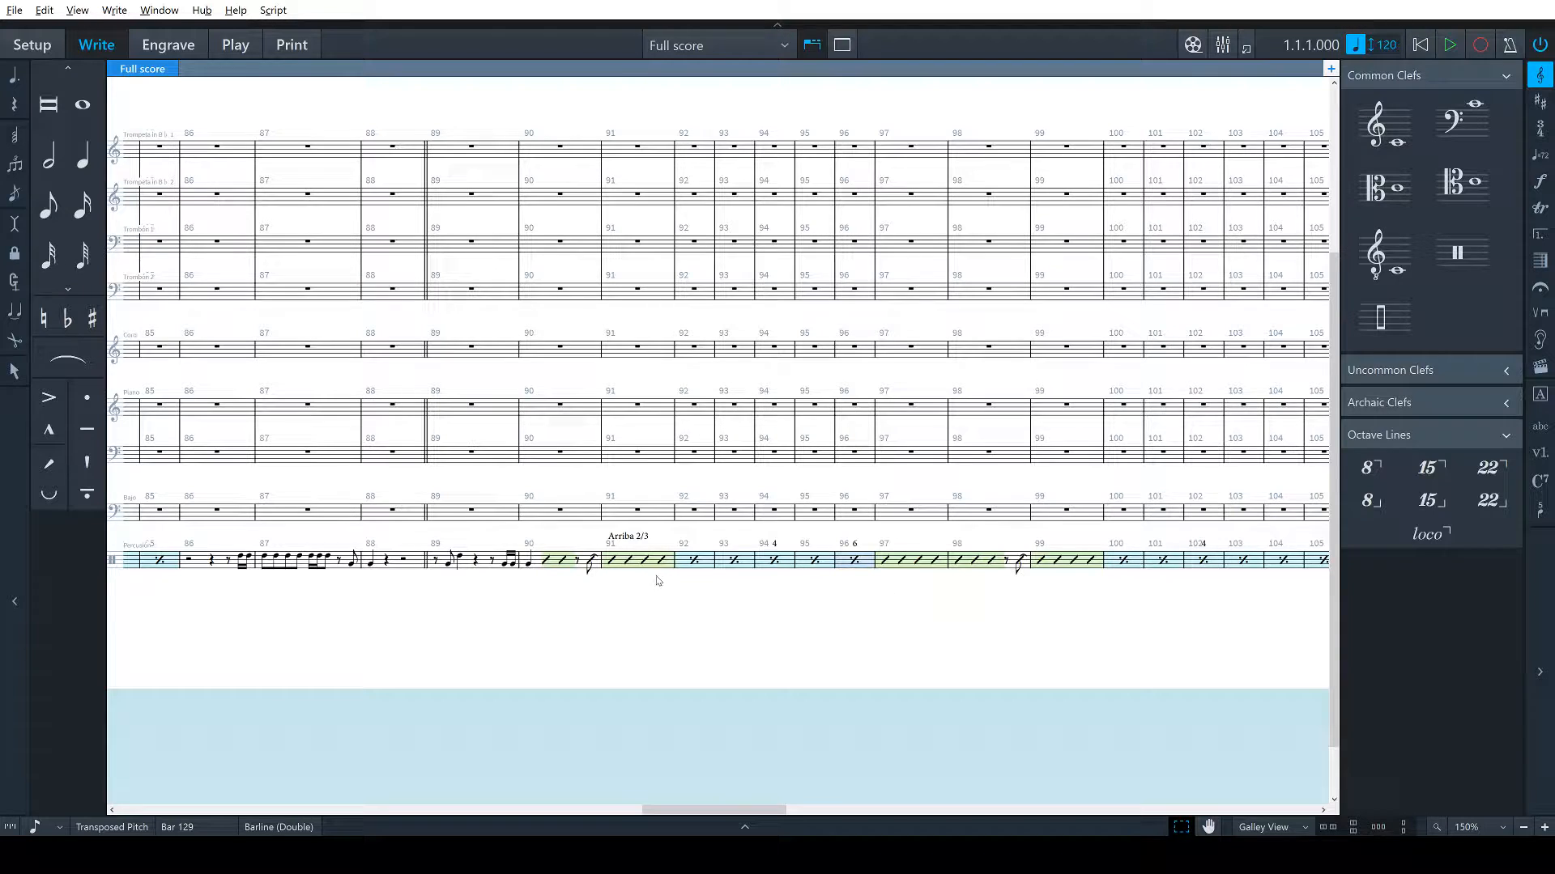
pyautogui.click(698, 562)
pyautogui.hscroll(6, 1047, 637)
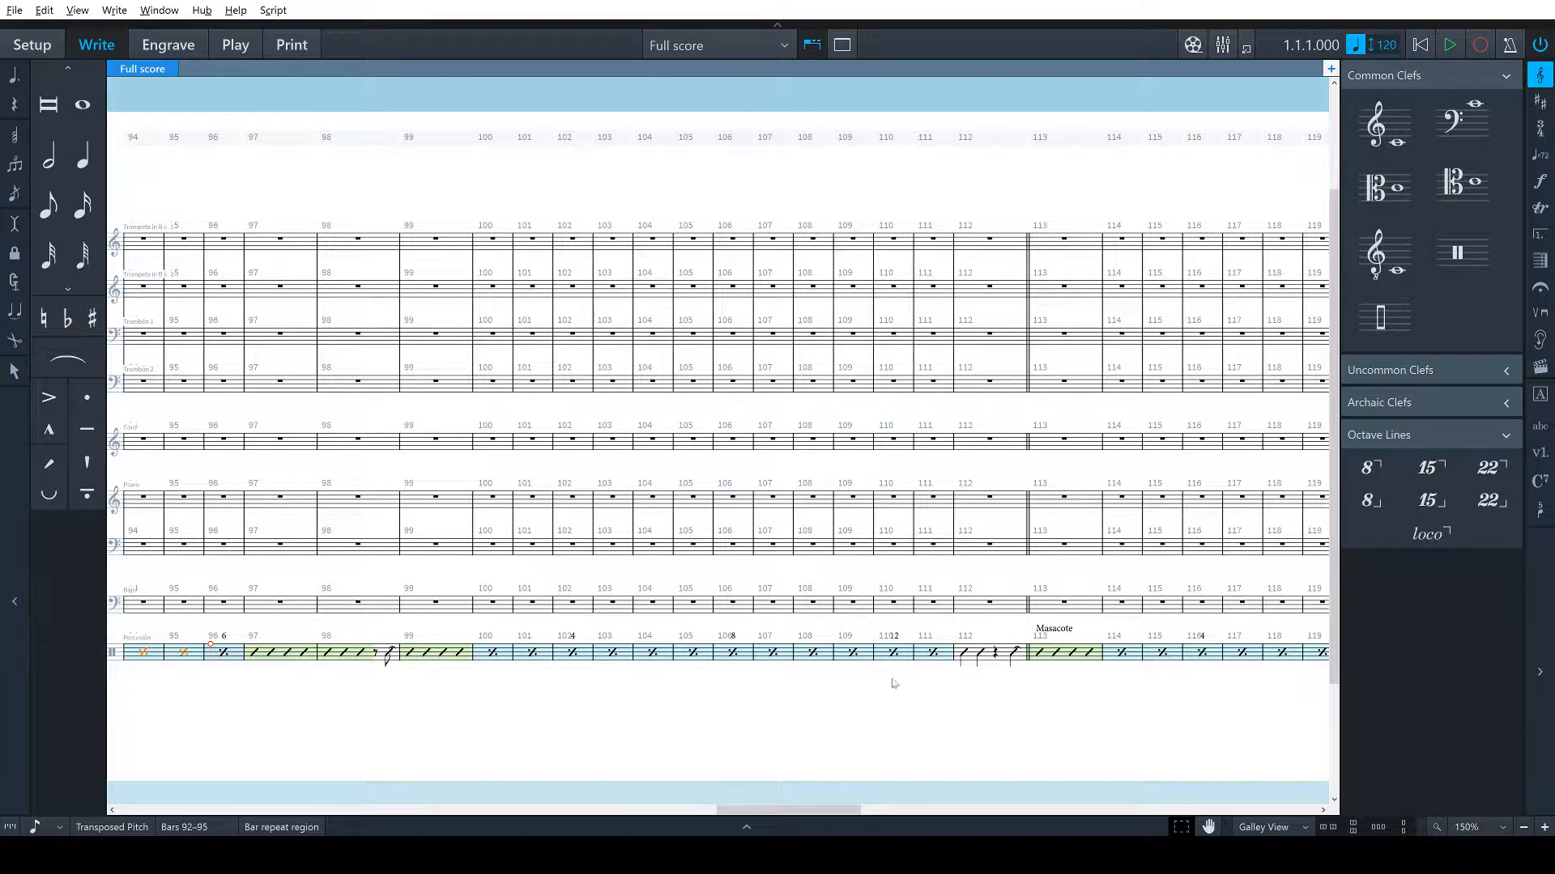
pyautogui.hscroll(-4, 834, 690)
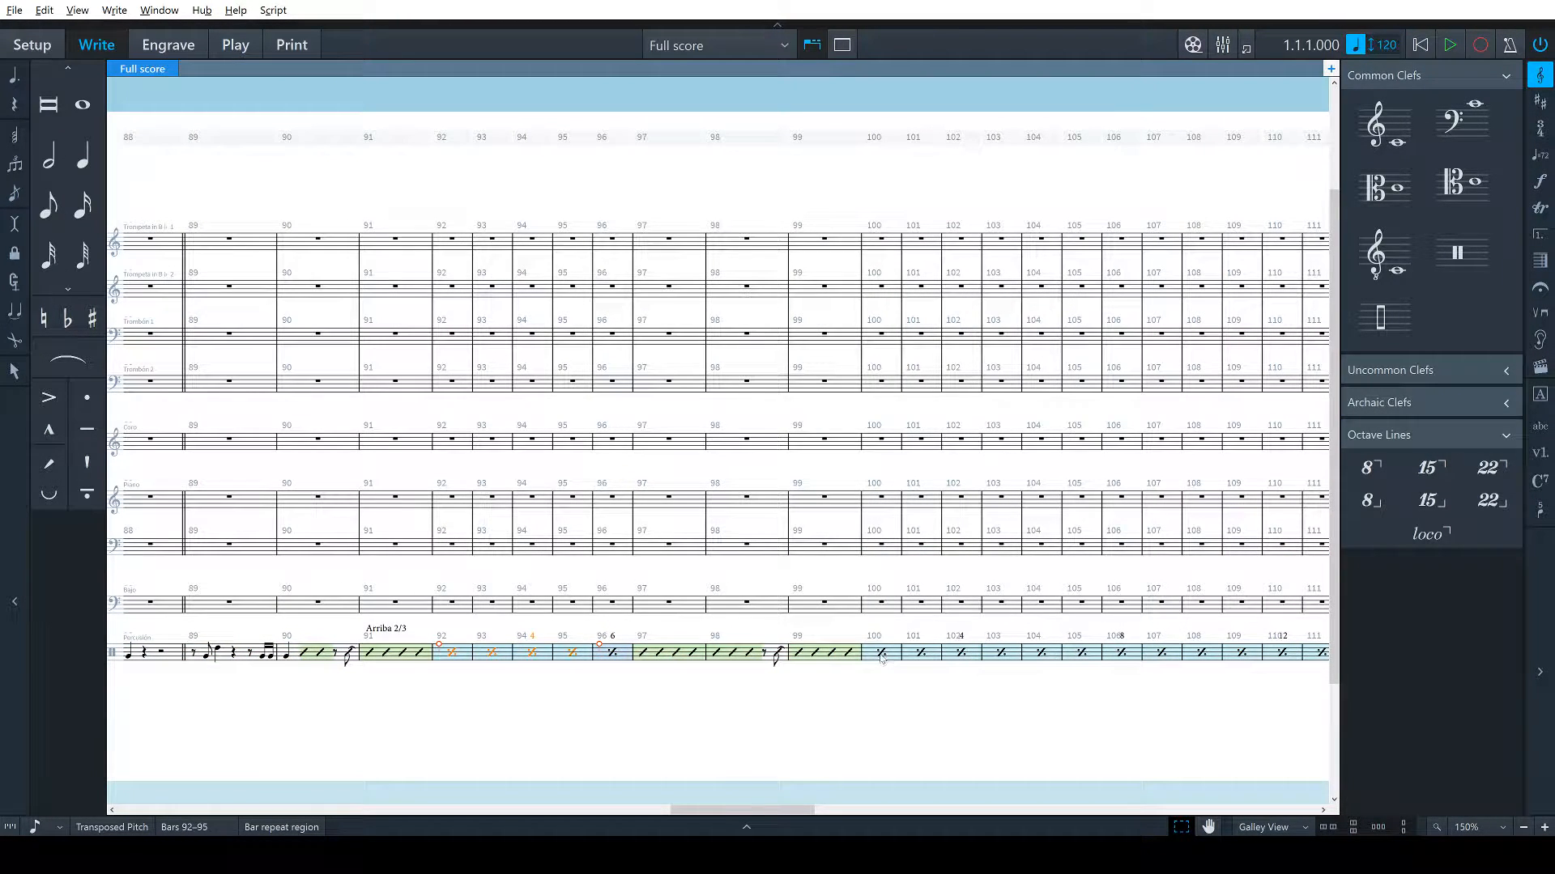
pyautogui.keyDown('shift'); pyautogui.click(848, 658); pyautogui.keyUp('shift')
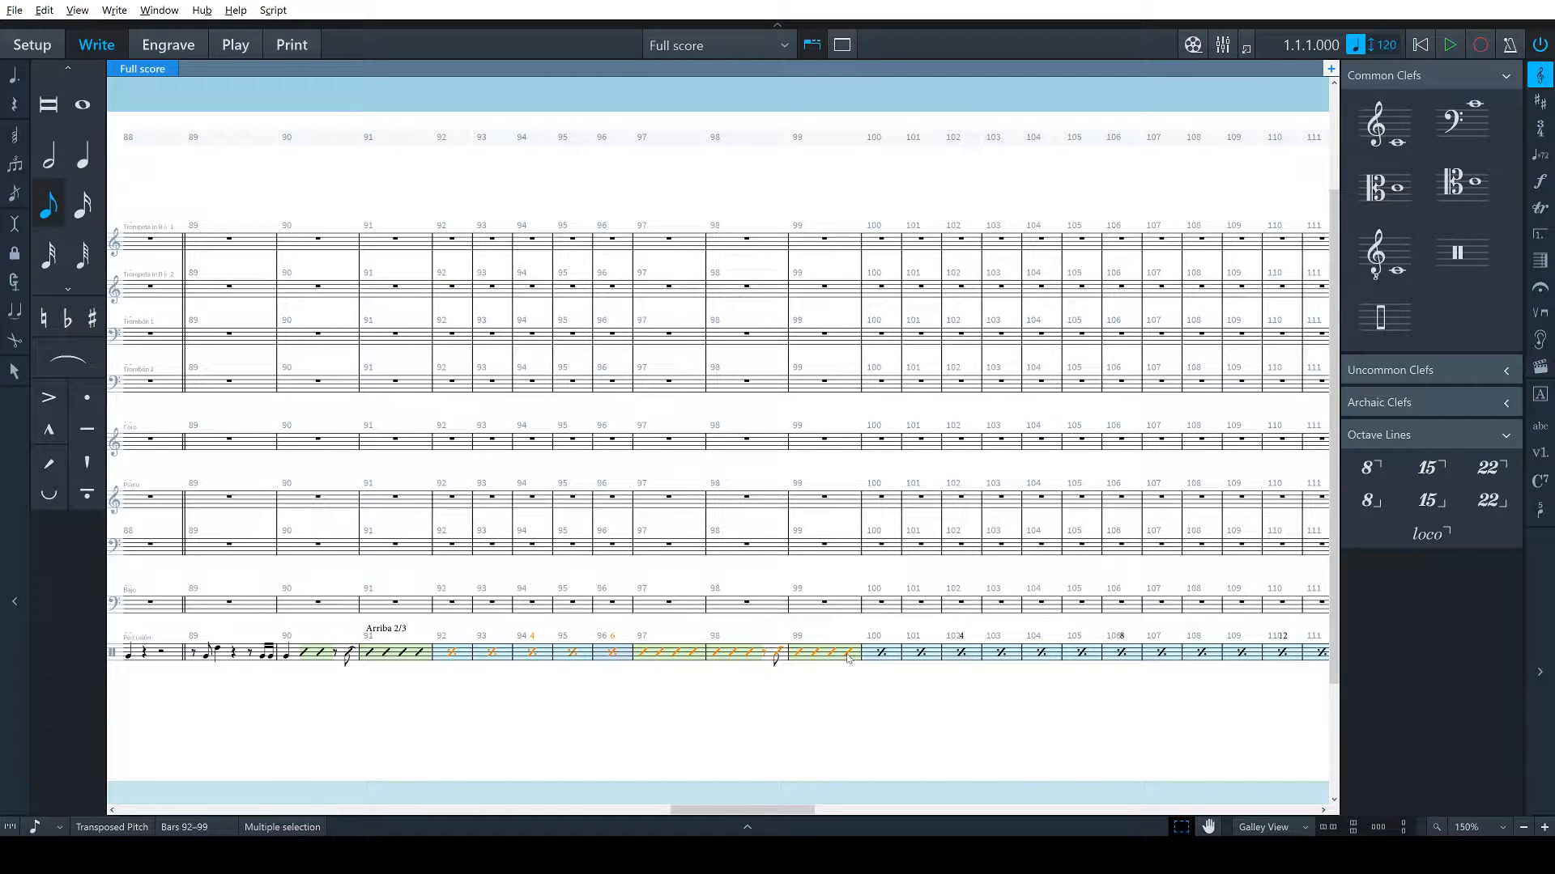
pyautogui.hscroll(15, 451, 658)
pyautogui.click(586, 655)
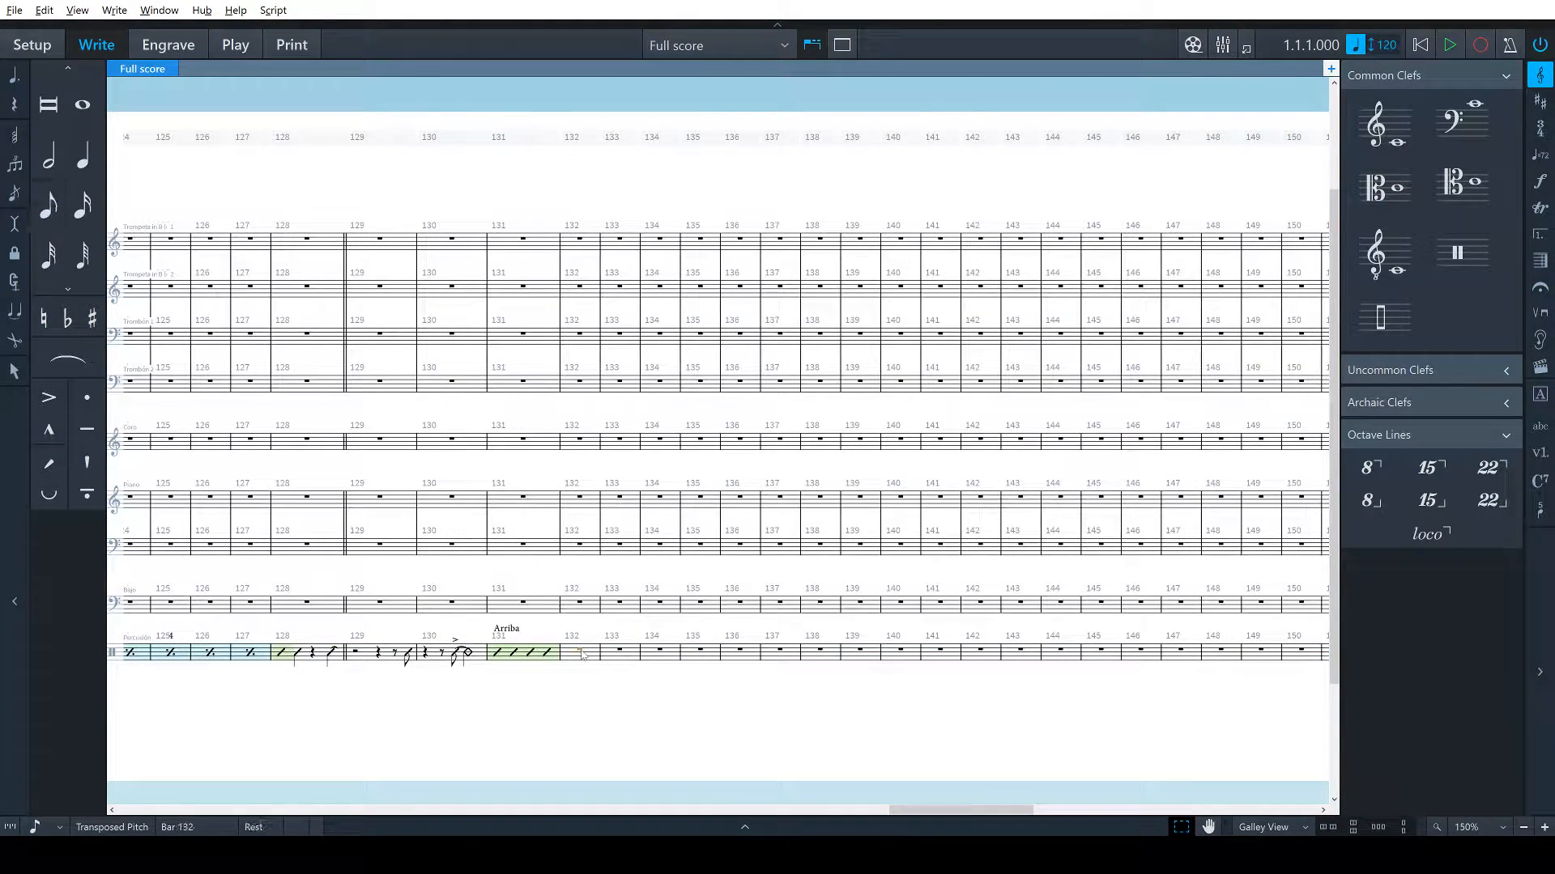
pyautogui.hotkey('ctrl', 'v')
pyautogui.click(789, 687)
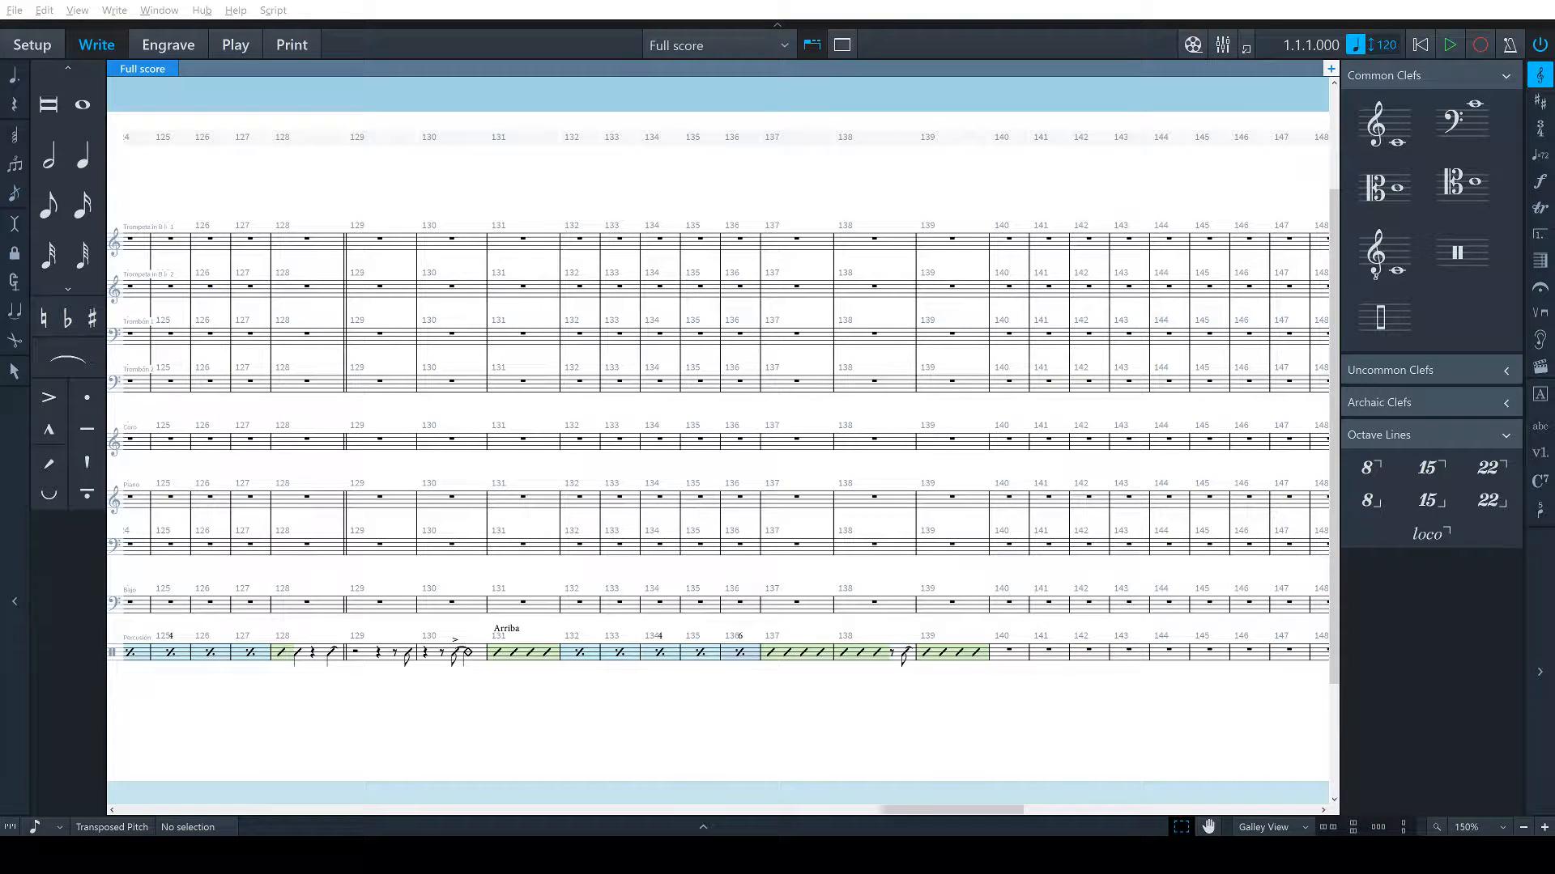
pyautogui.hscroll(3, 718, 437)
pyautogui.click(815, 651)
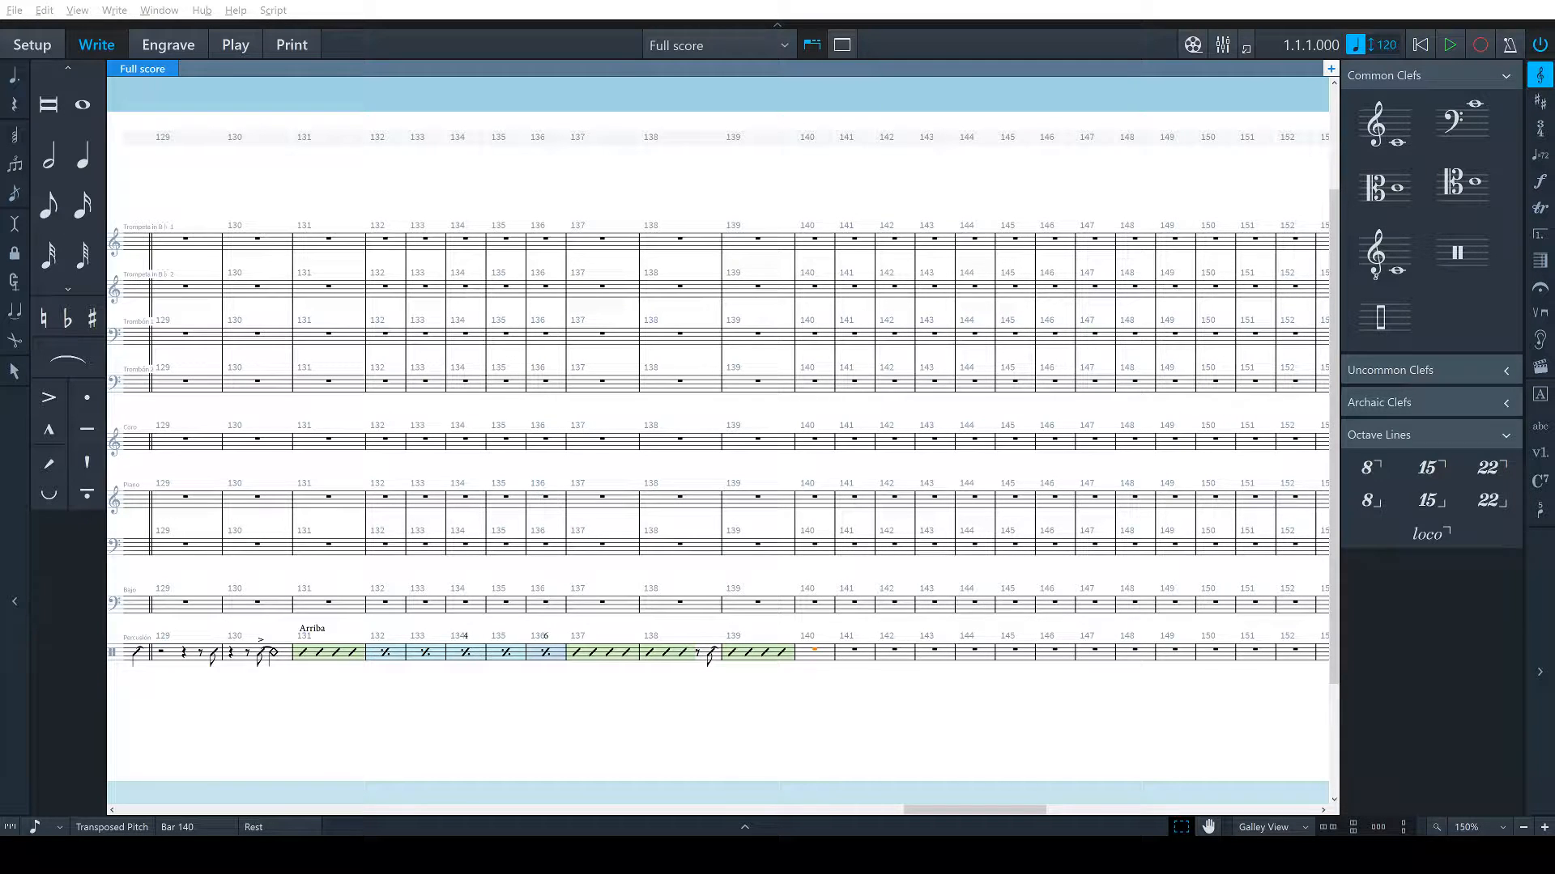
pyautogui.hotkey('ctrl', 'Right')
pyautogui.hotkey('ctrl', 'Right')
pyautogui.hotkey('ctrl', 'Right')
pyautogui.hotkey('ctrl', 'Right')
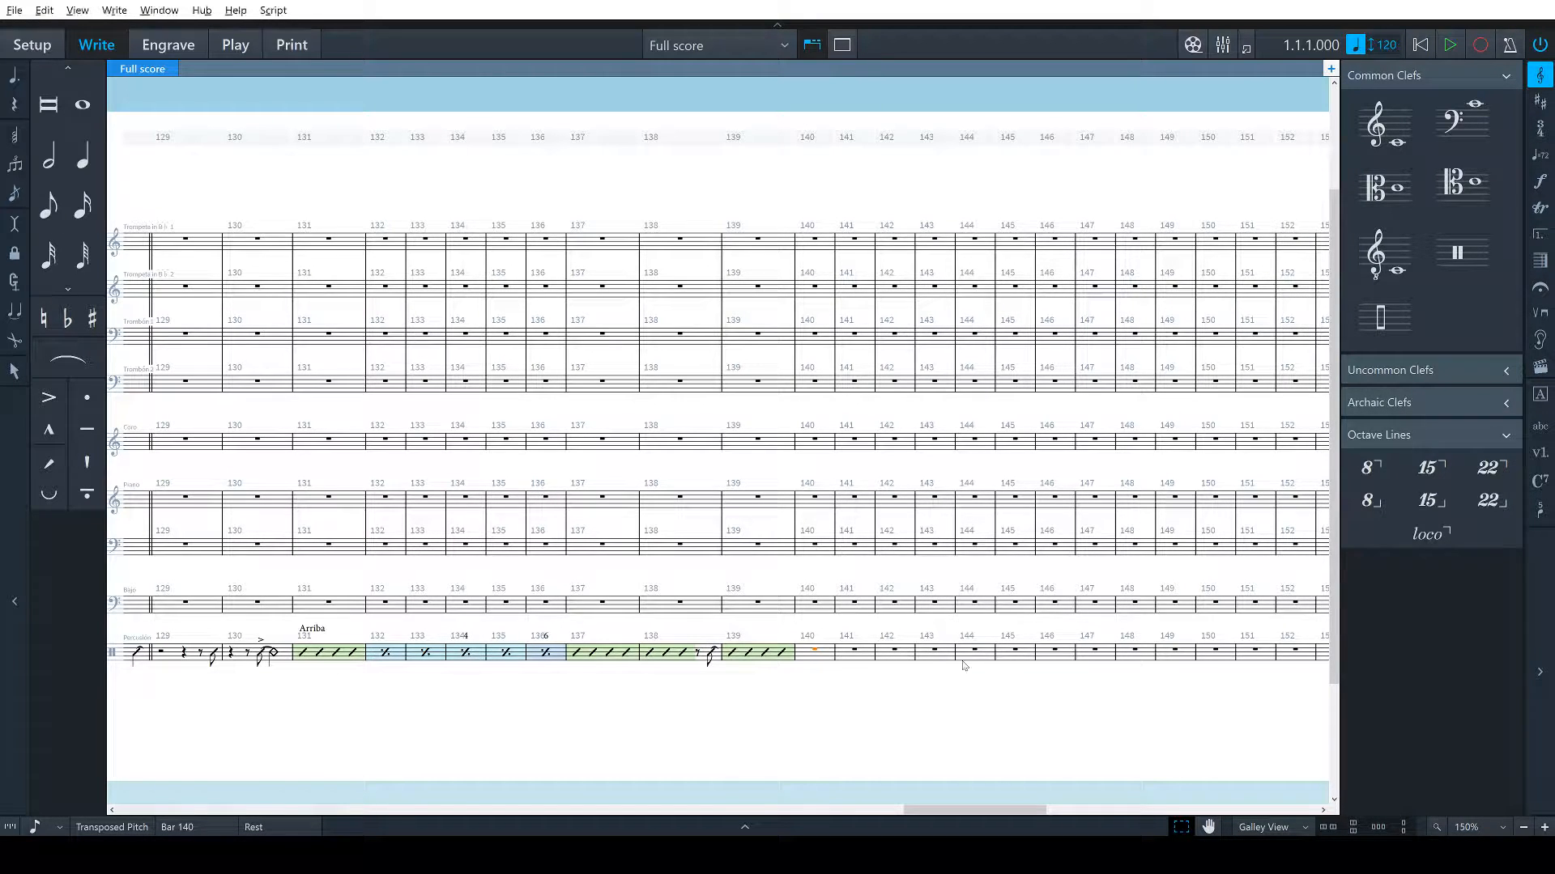
pyautogui.hotkey('shift', 'b')
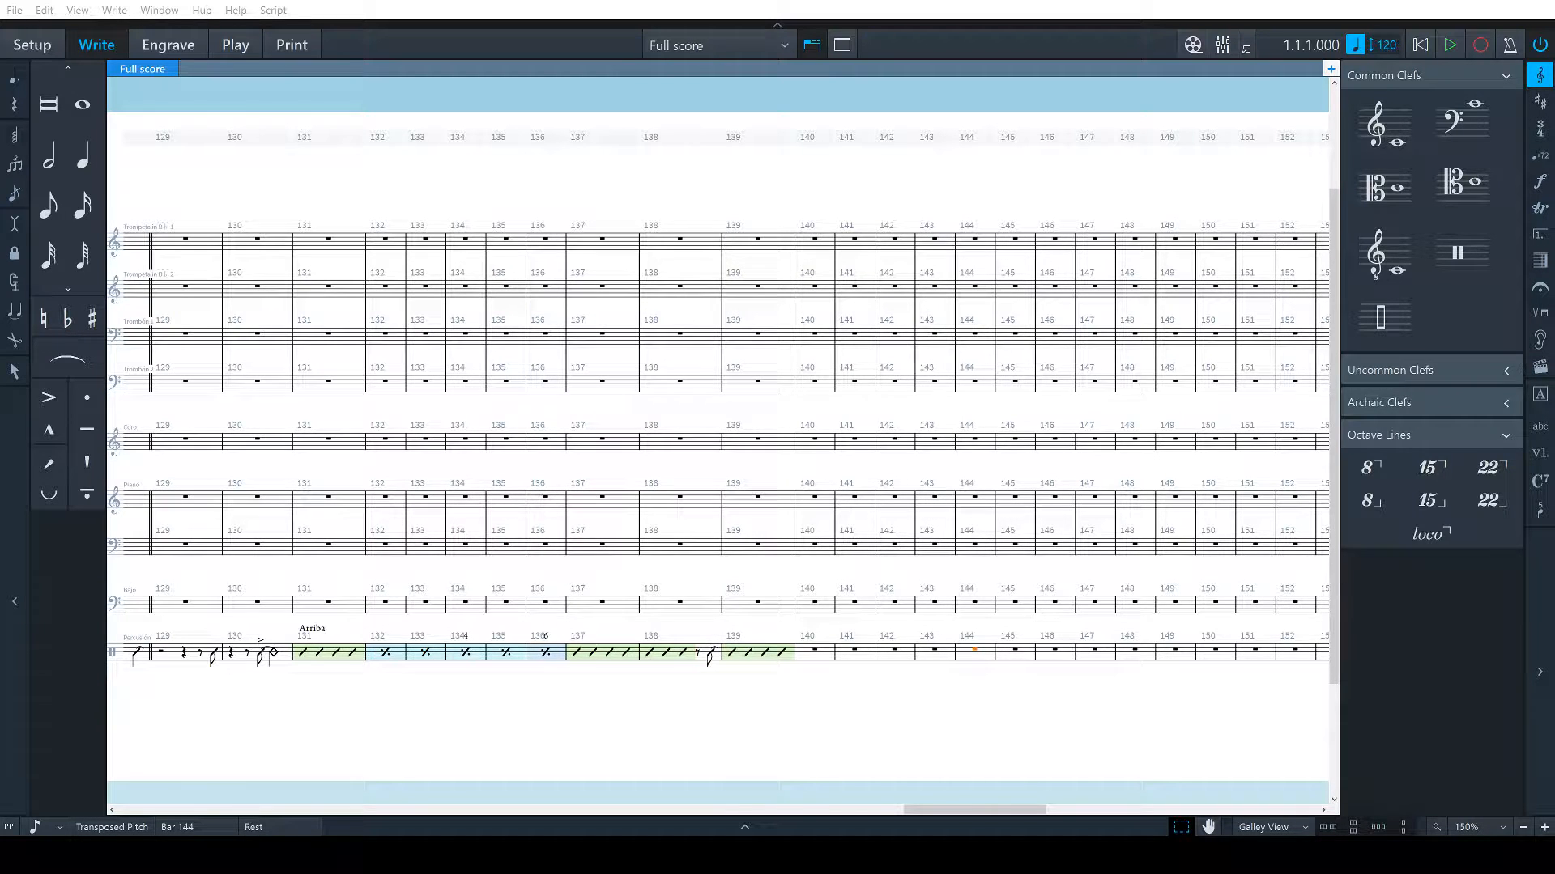
# Fill bars 140–157 of the Percussion staff with a one-bar repeat region
pyautogui.click(814, 650)
pyautogui.hscroll(6, 1031, 688)
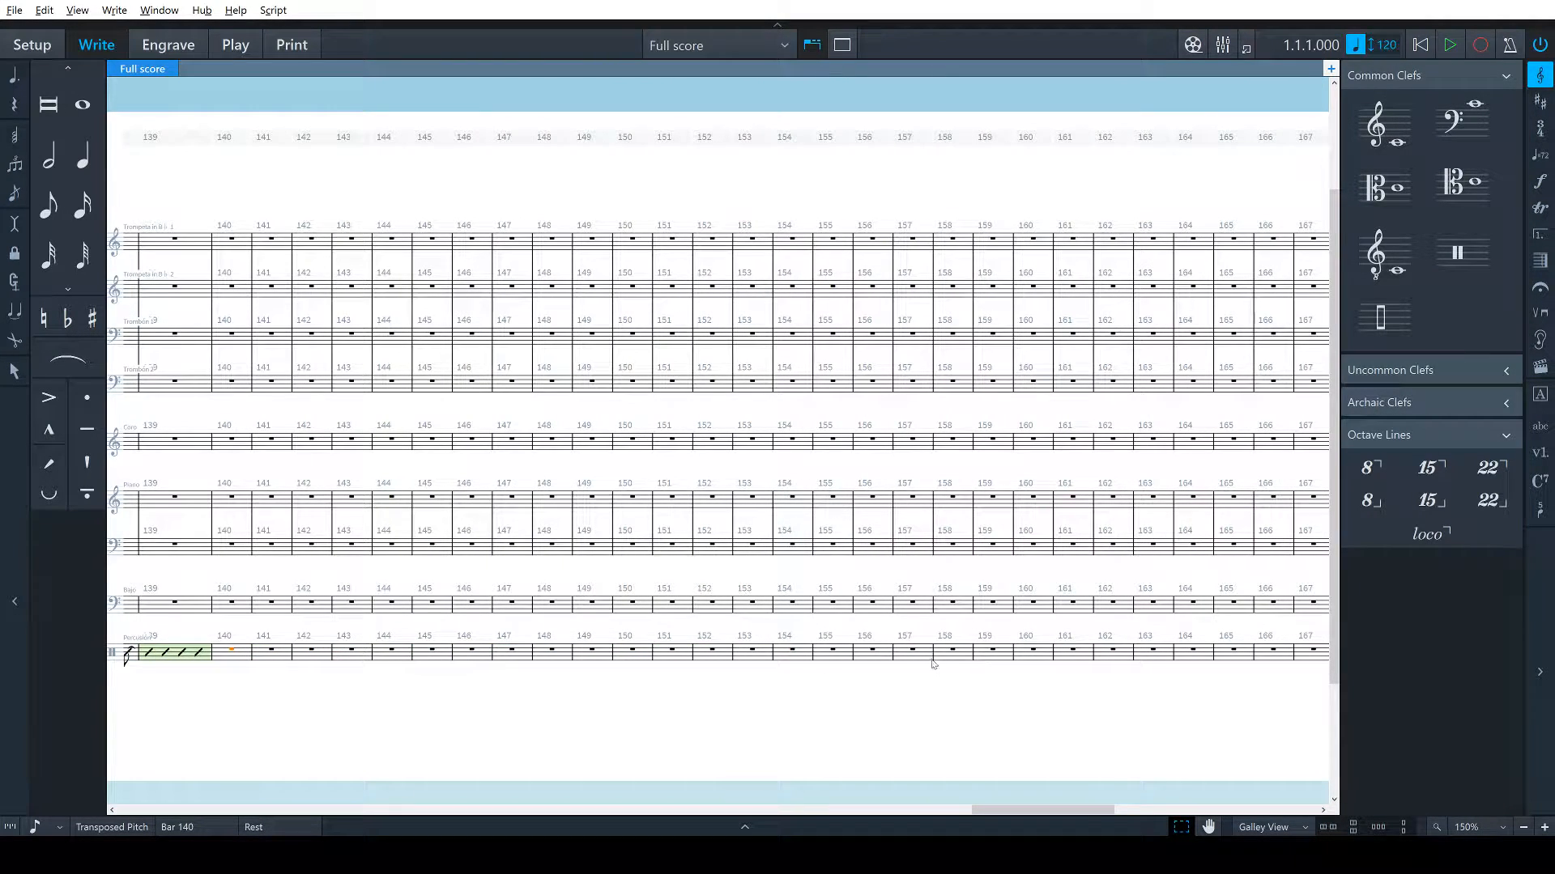
pyautogui.keyDown('shift'); pyautogui.click(920, 658); pyautogui.keyUp('shift')
pyautogui.hotkey('shift', 'r')
pyautogui.write('%1')
pyautogui.press('Return')
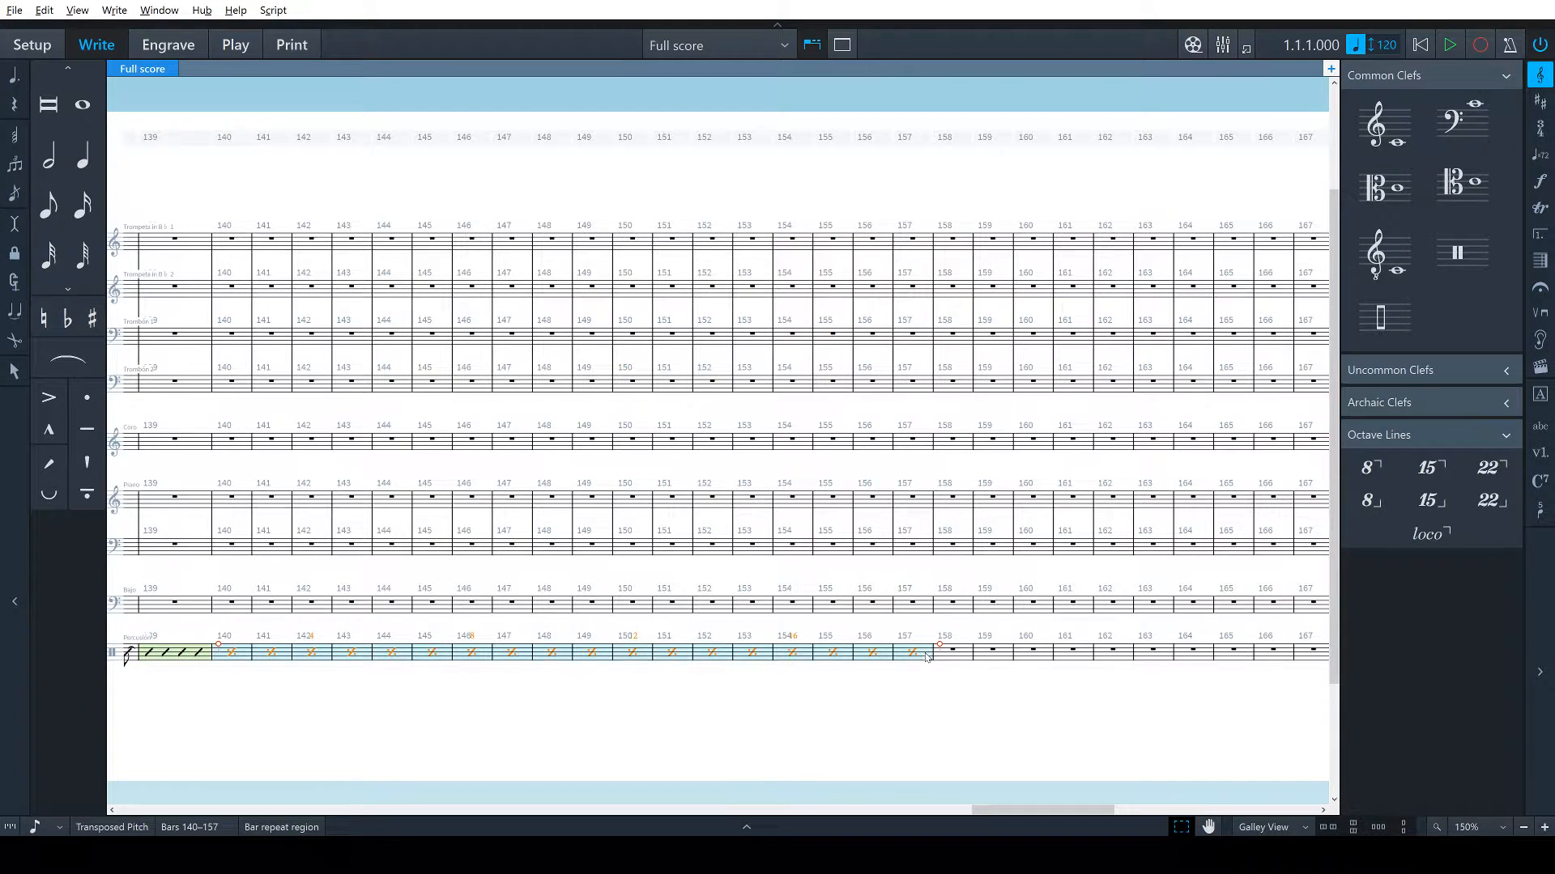
pyautogui.click(838, 719)
# Review the Percussion staff from bar 121 to bar 157, examining the rhythmic hits in bars 129, 130 and 138
pyautogui.hscroll(-3, 836, 717)
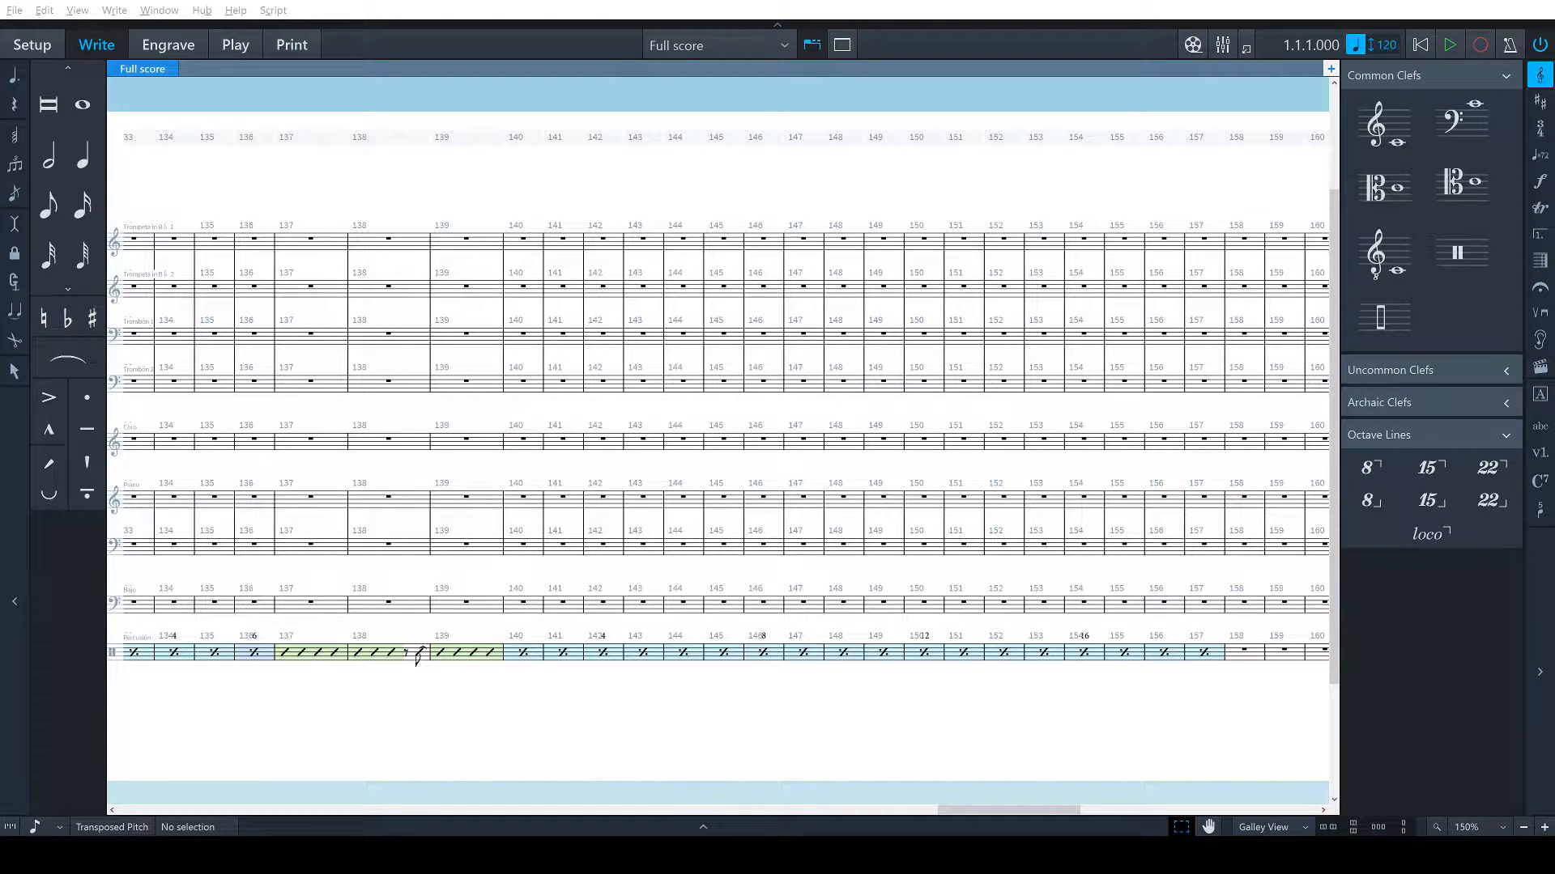
pyautogui.hscroll(-2, 756, 706)
pyautogui.click(756, 707)
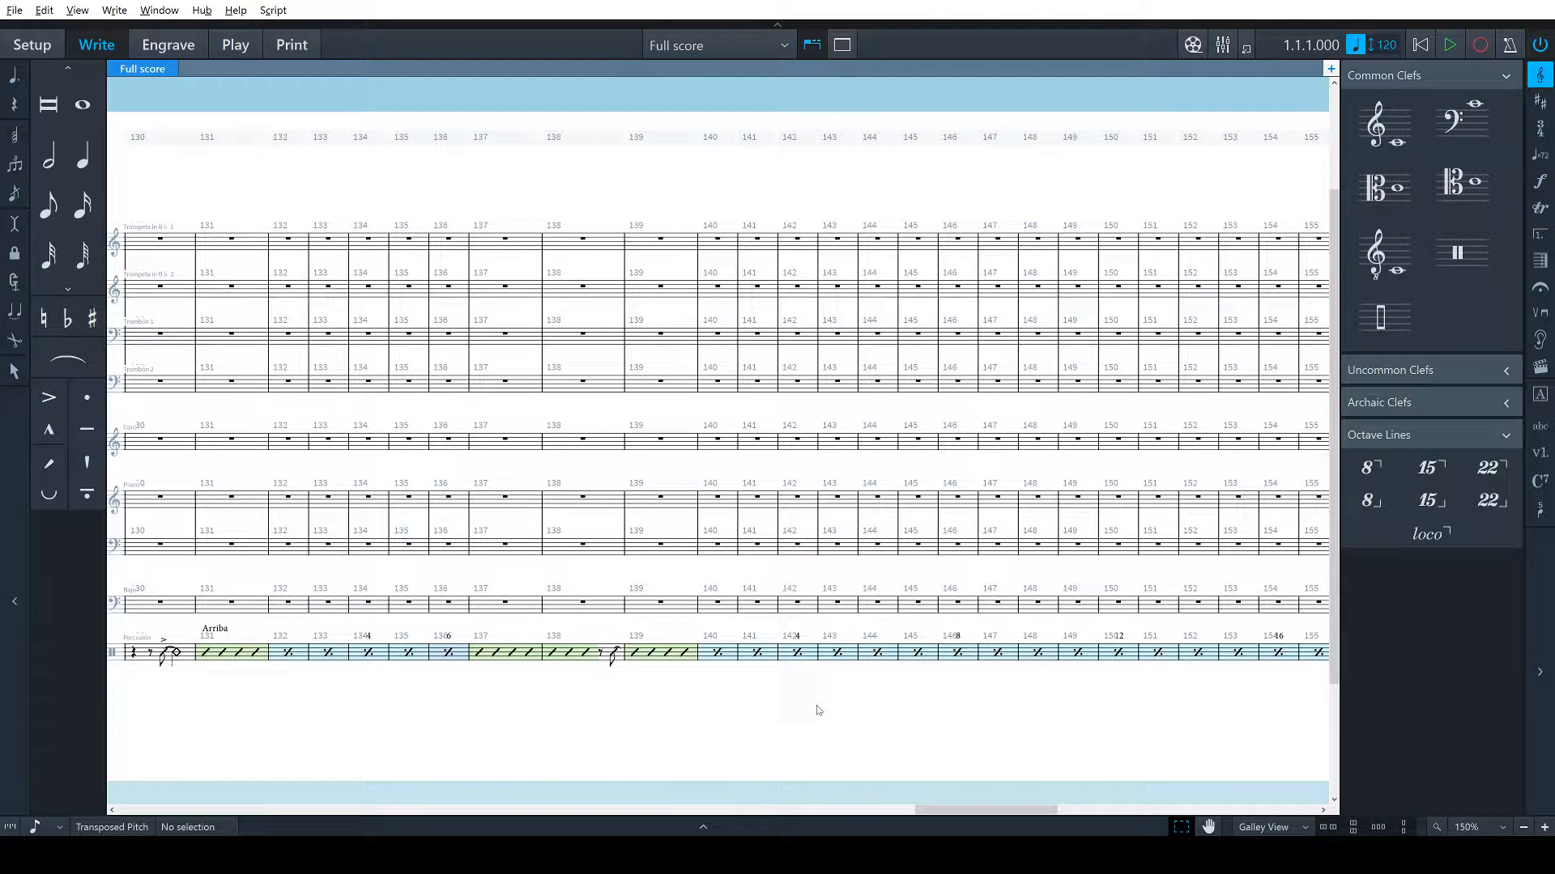
pyautogui.scroll(1, 806, 712)
pyautogui.hscroll(-5, 809, 705)
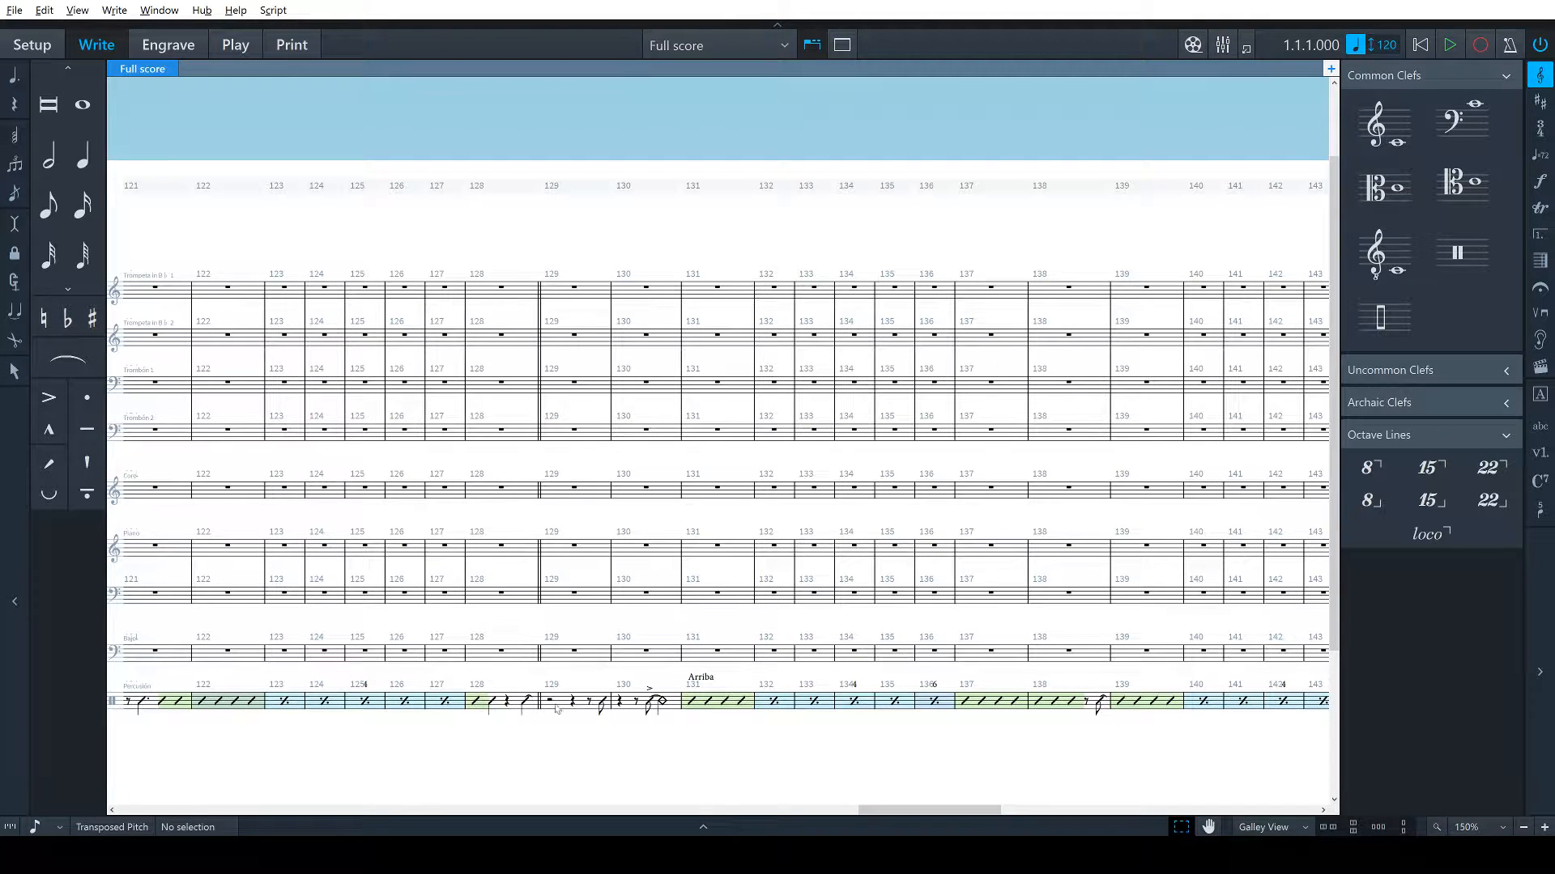
pyautogui.moveTo(606, 670); pyautogui.dragTo(653, 710)
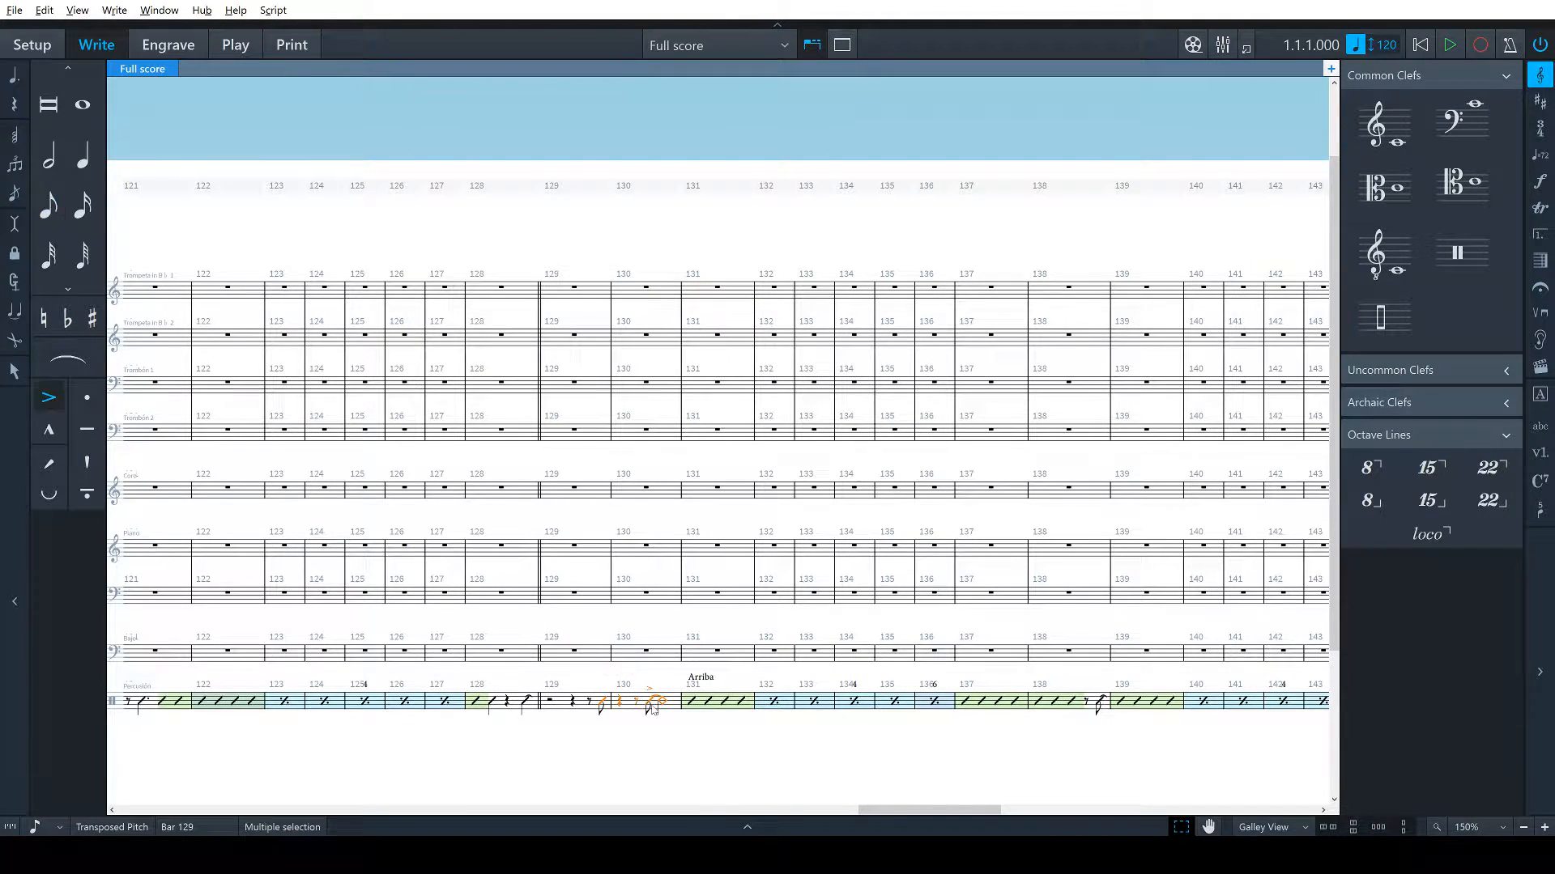
pyautogui.click(677, 769)
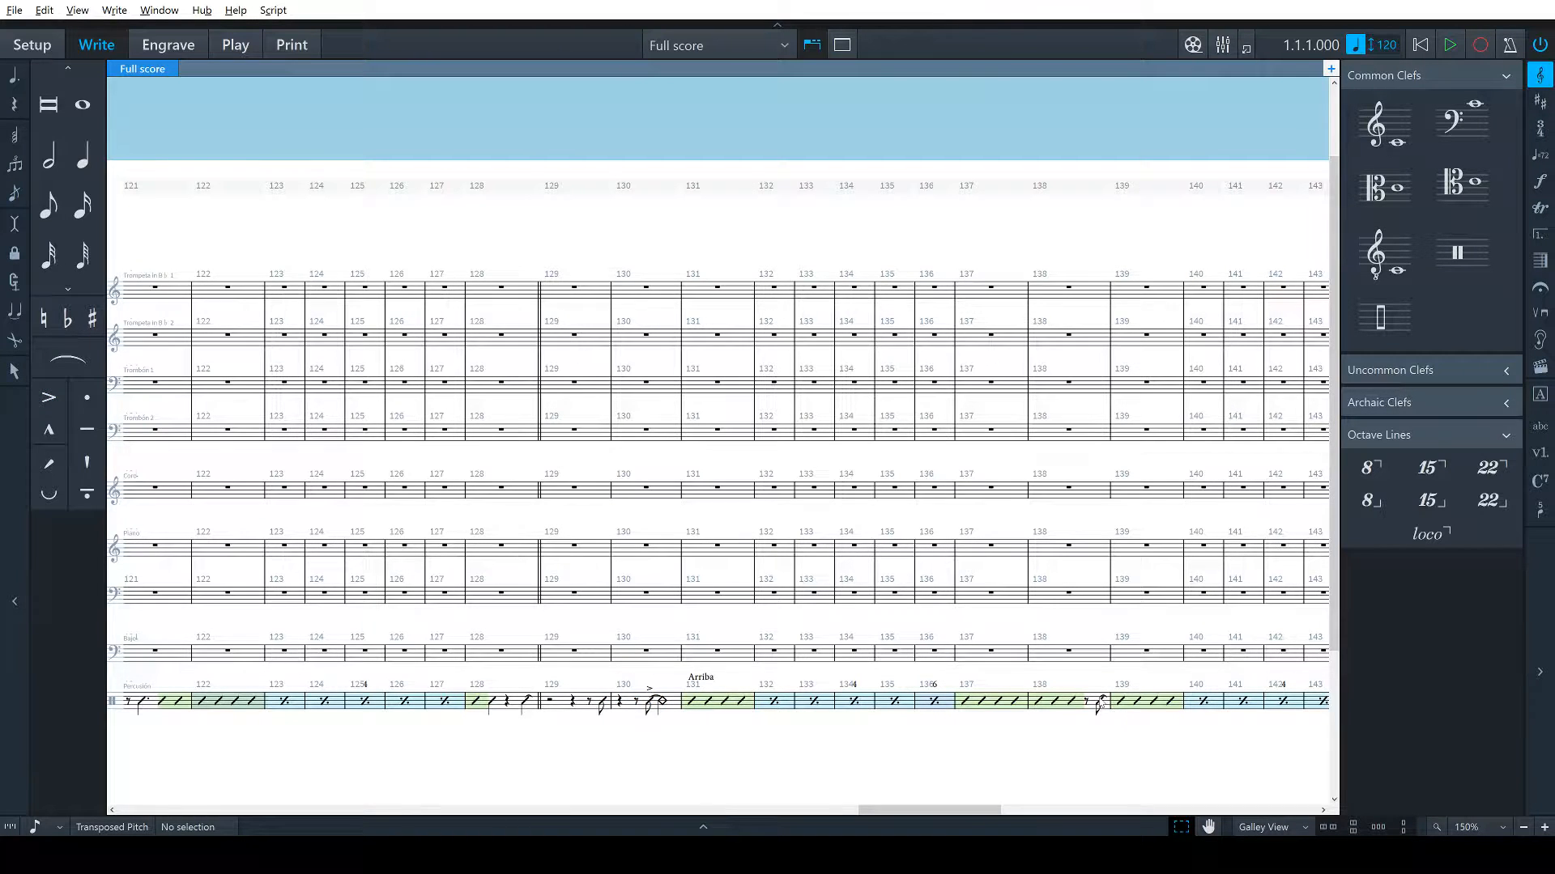
pyautogui.click(1101, 701)
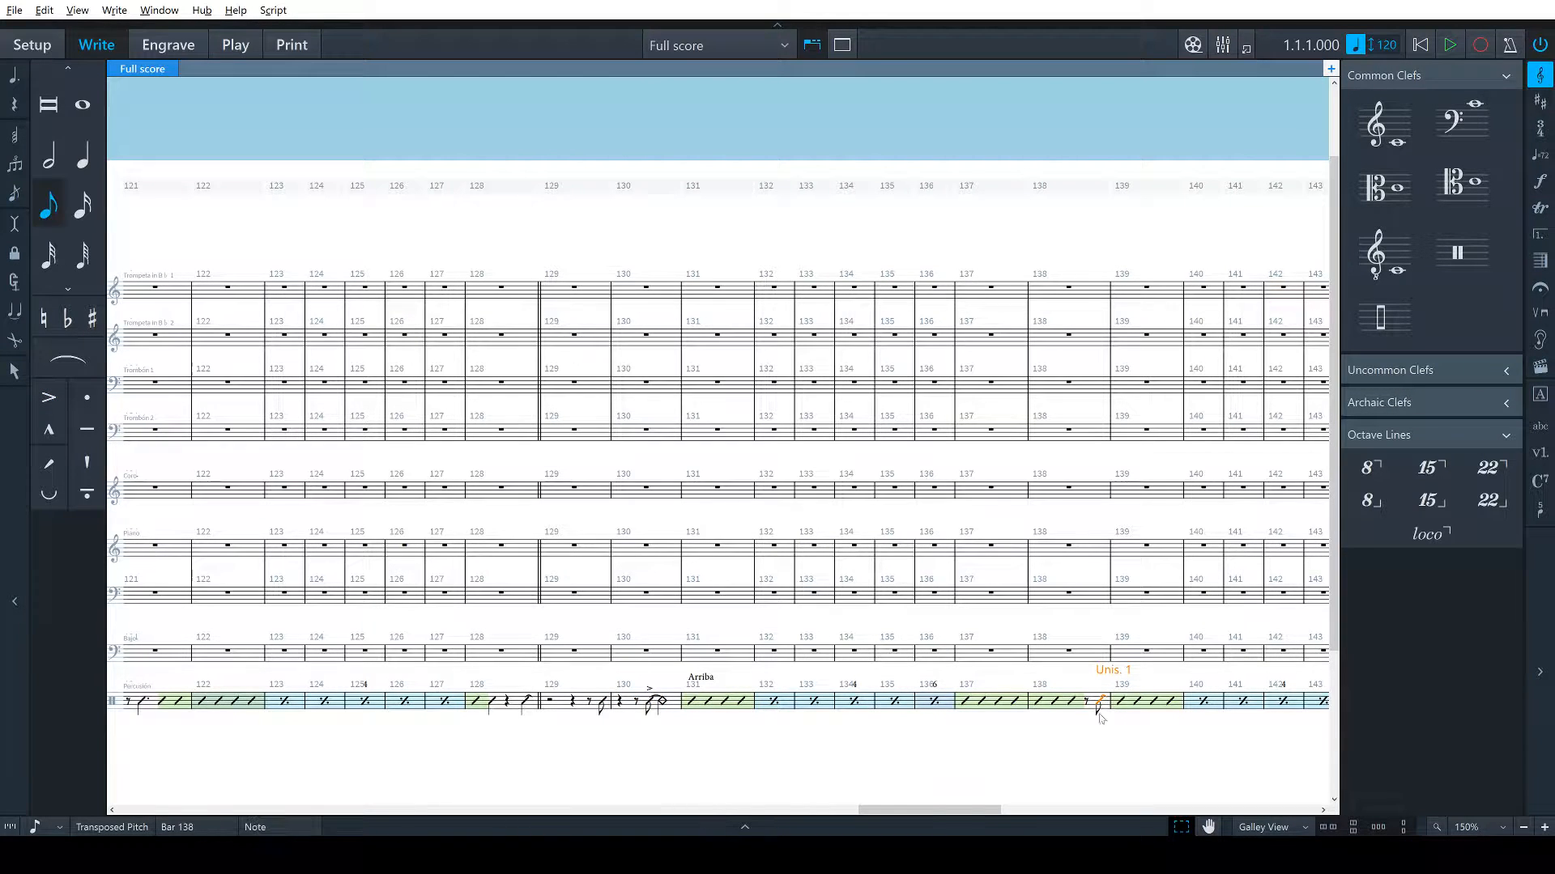
pyautogui.click(662, 701)
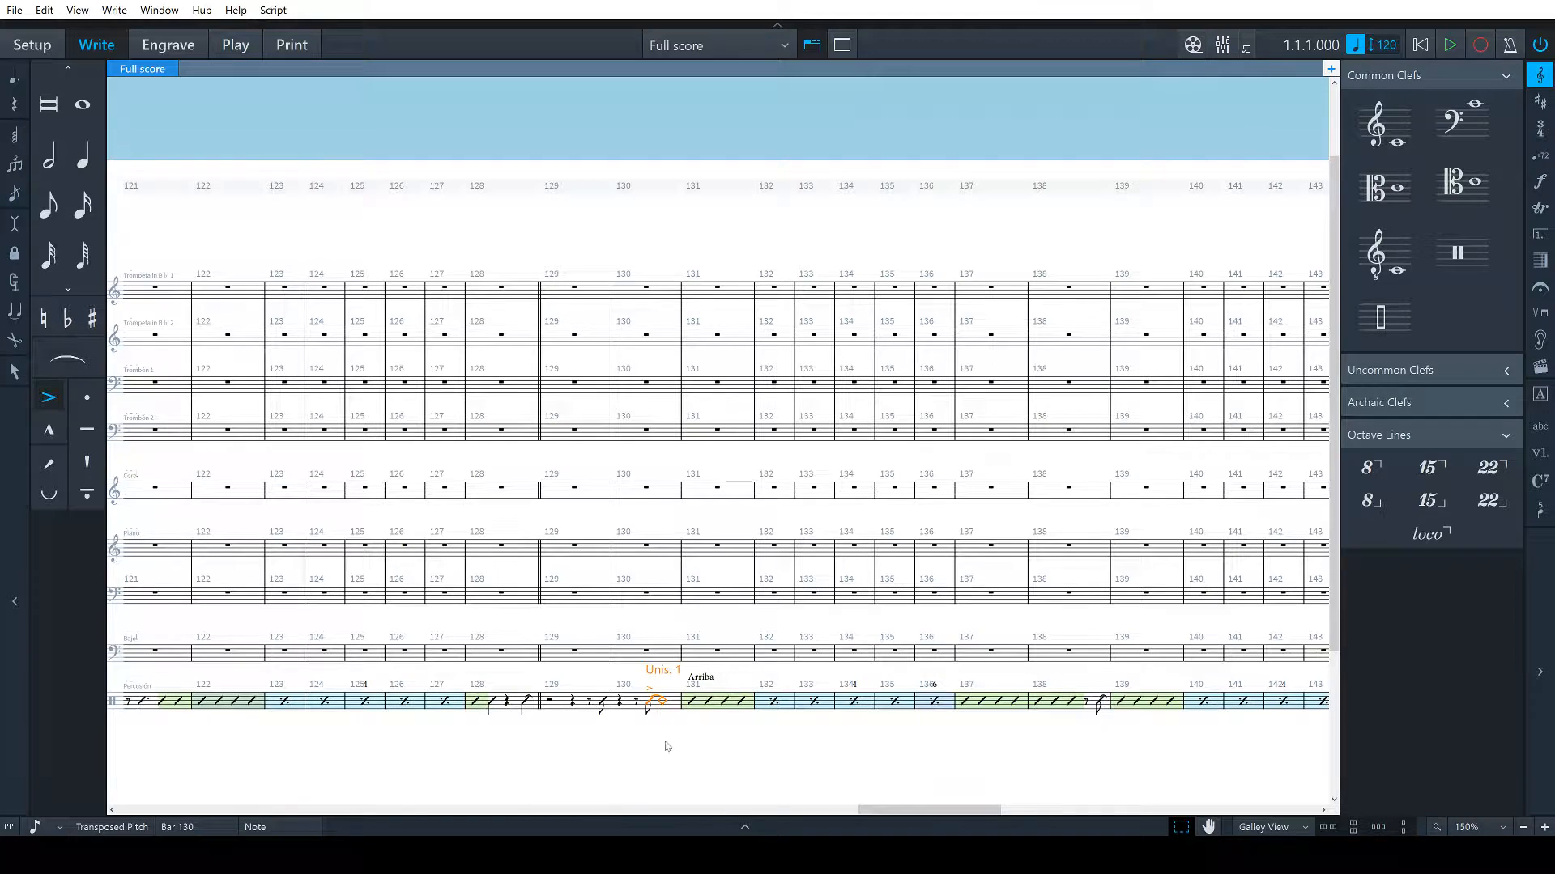
pyautogui.hscroll(5, 738, 703)
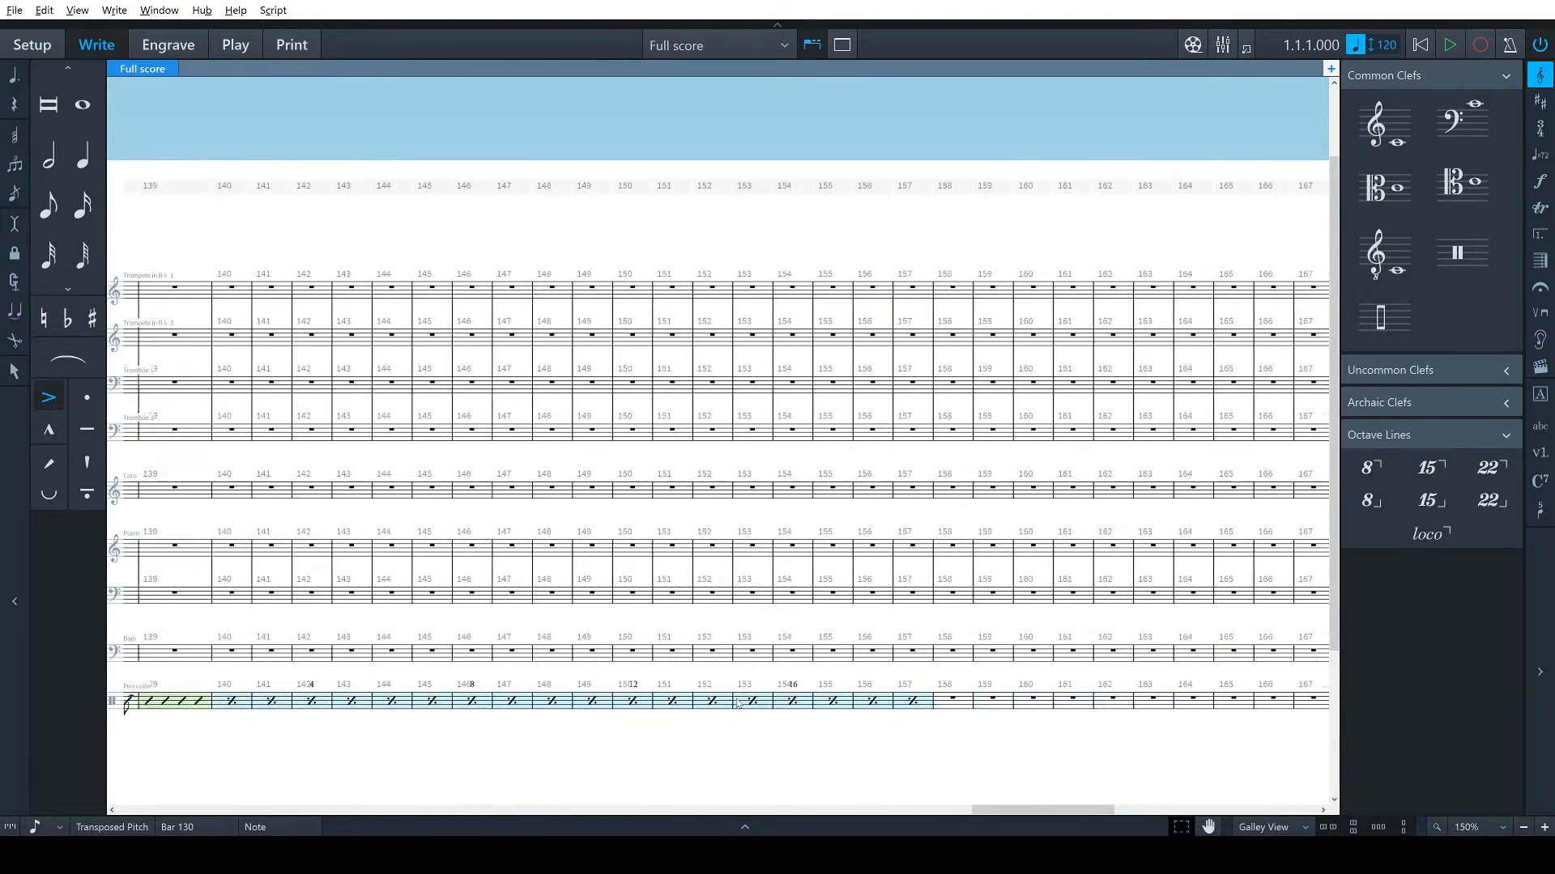
pyautogui.hscroll(-3, 738, 703)
pyautogui.hotkey('alt', 'Tab')
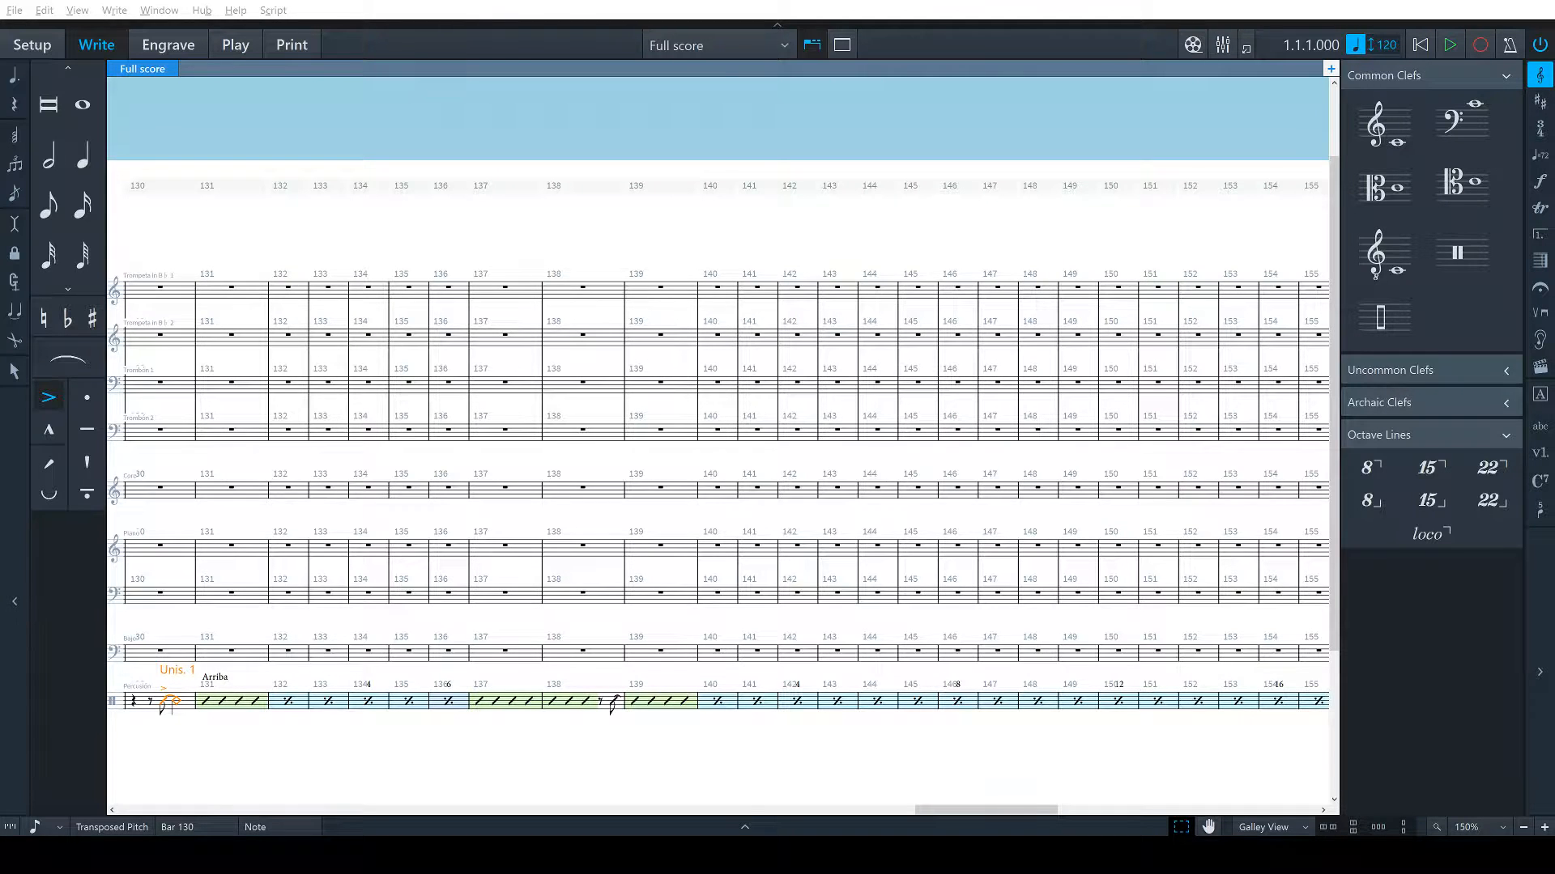
# Enter a triplet of three quarter-note hits on the Percussion staff, starting on the last eighth of bar 158 and crossing into bar 159
pyautogui.hscroll(-2, 717, 486)
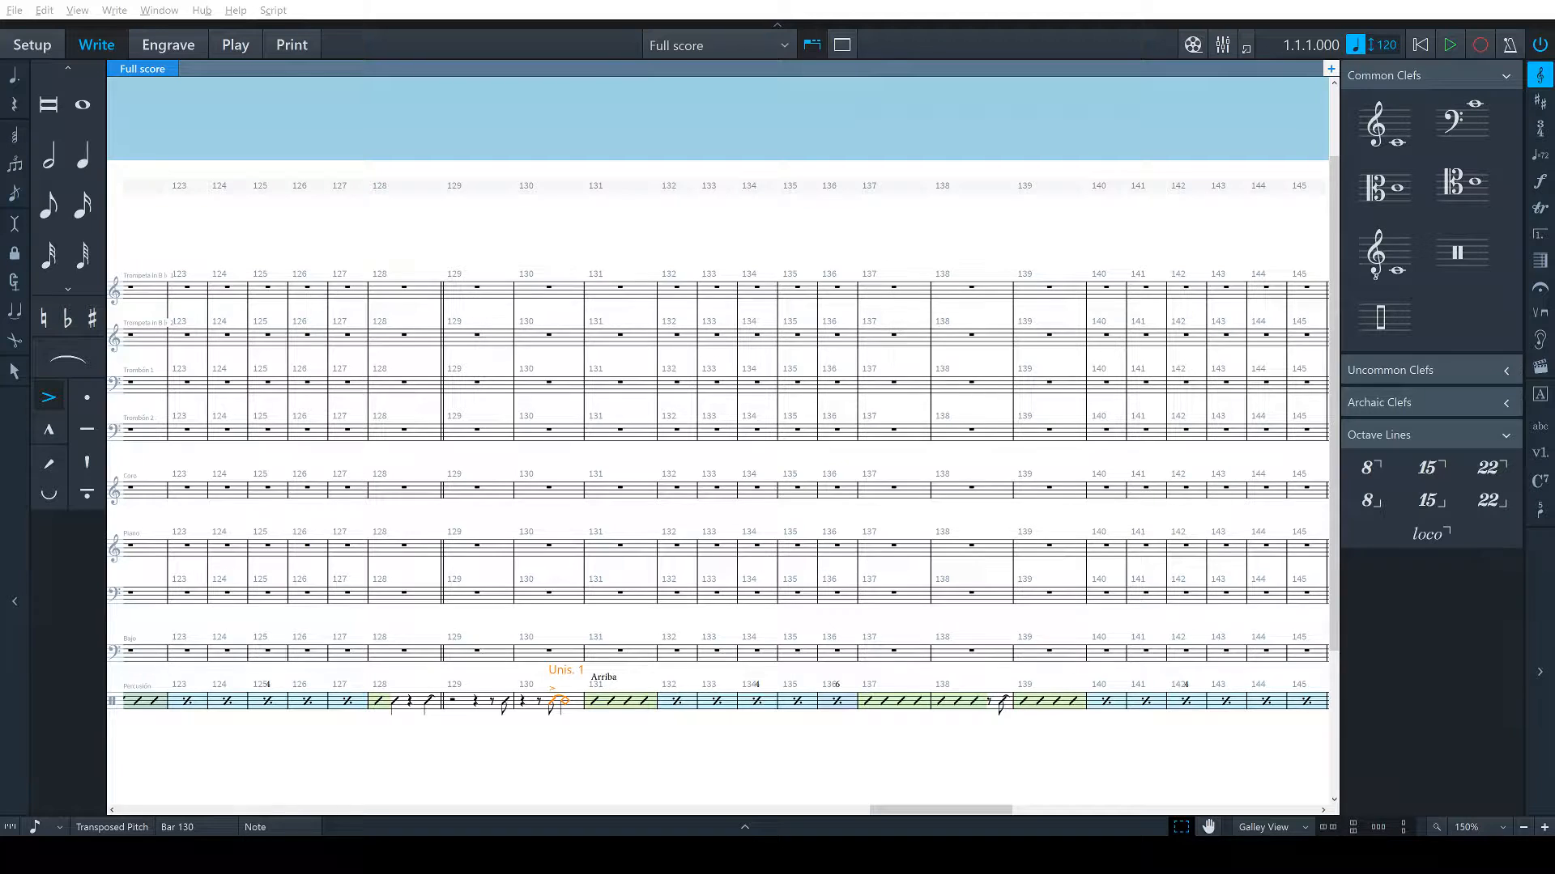
pyautogui.hscroll(1, 718, 486)
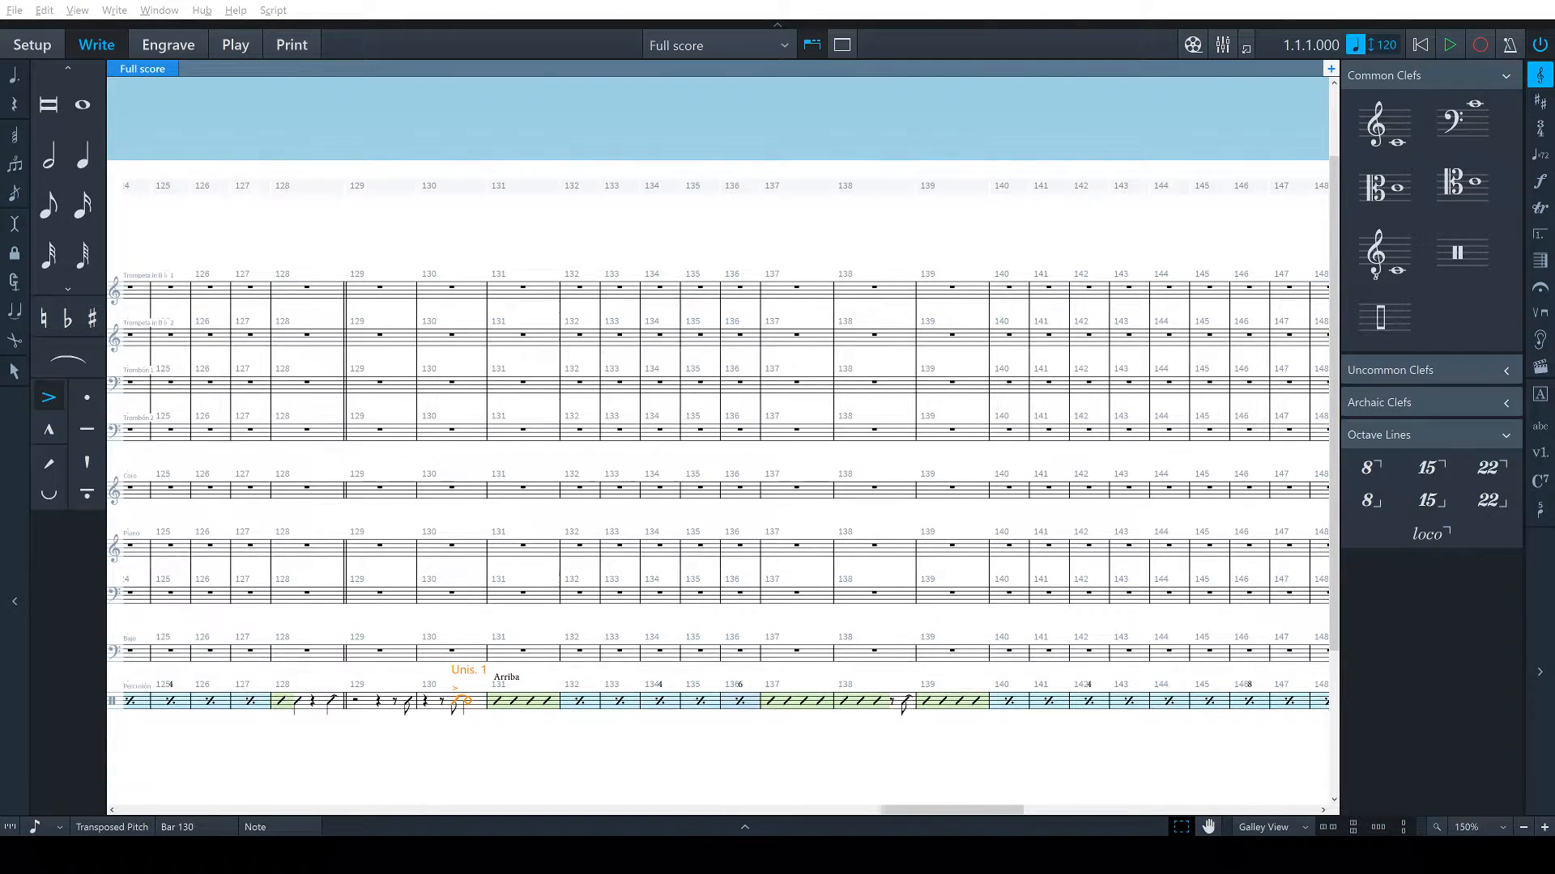
pyautogui.hscroll(10, 858, 699)
pyautogui.click(856, 699)
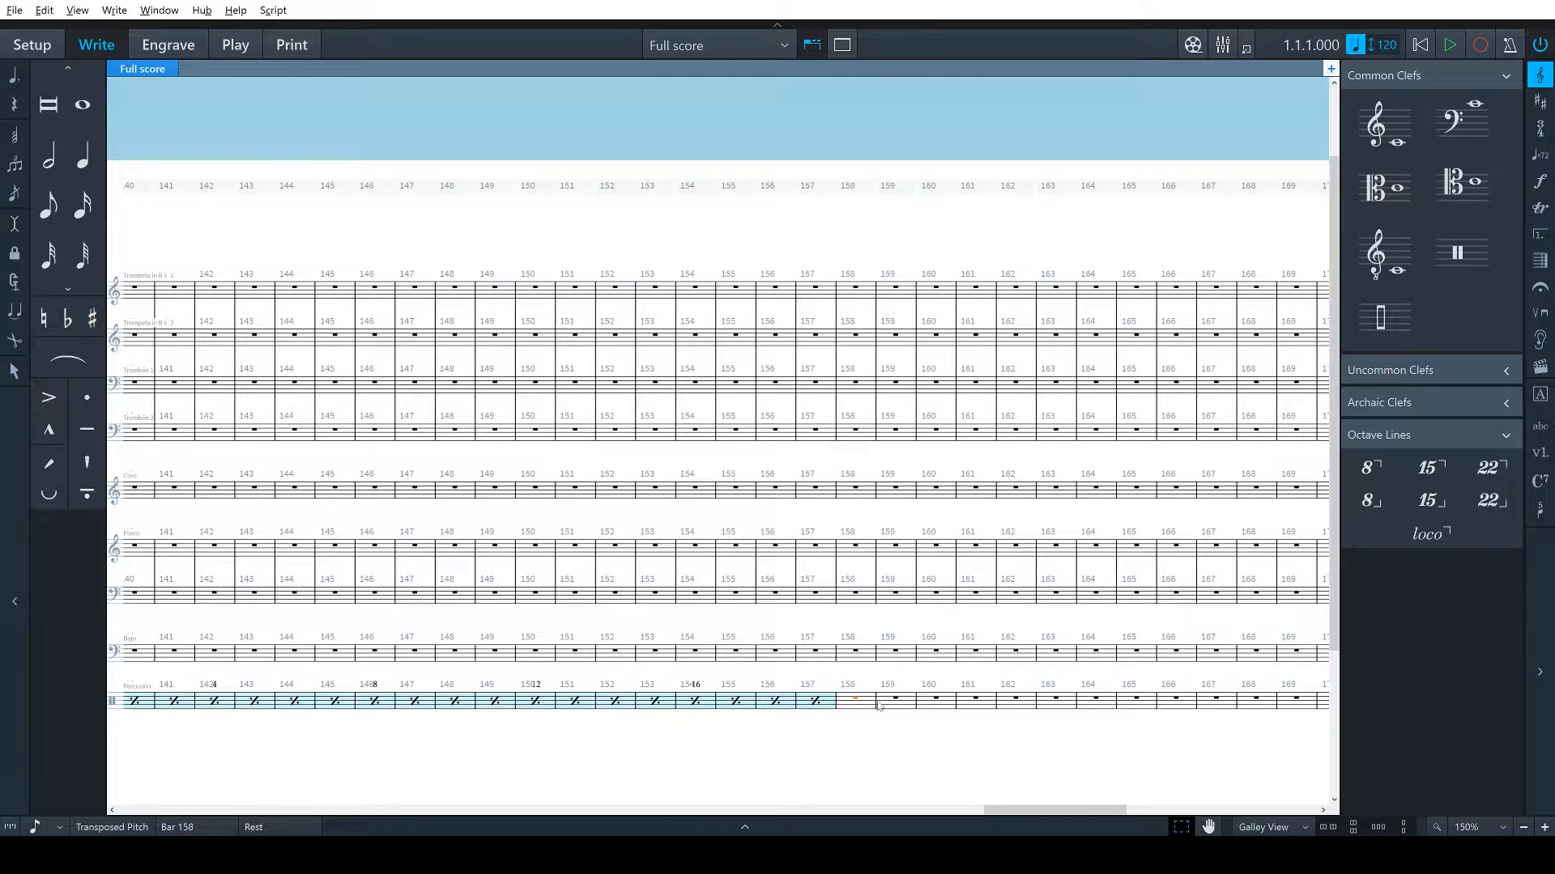
pyautogui.press('Right')
pyautogui.press('Return')
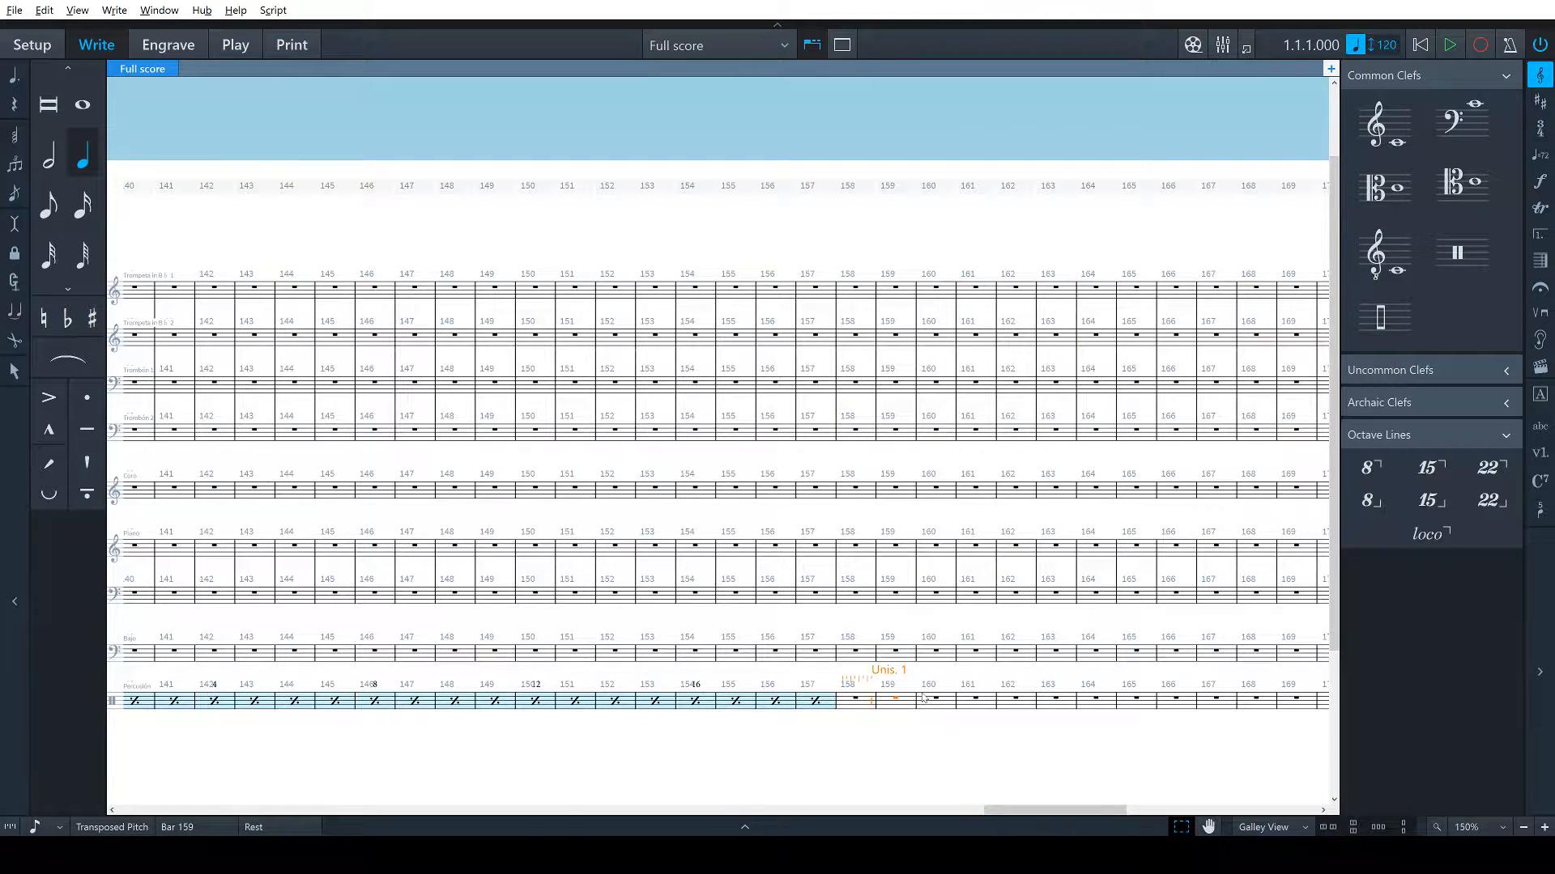
pyautogui.press(';')
pyautogui.write('3')
pyautogui.press('Return')
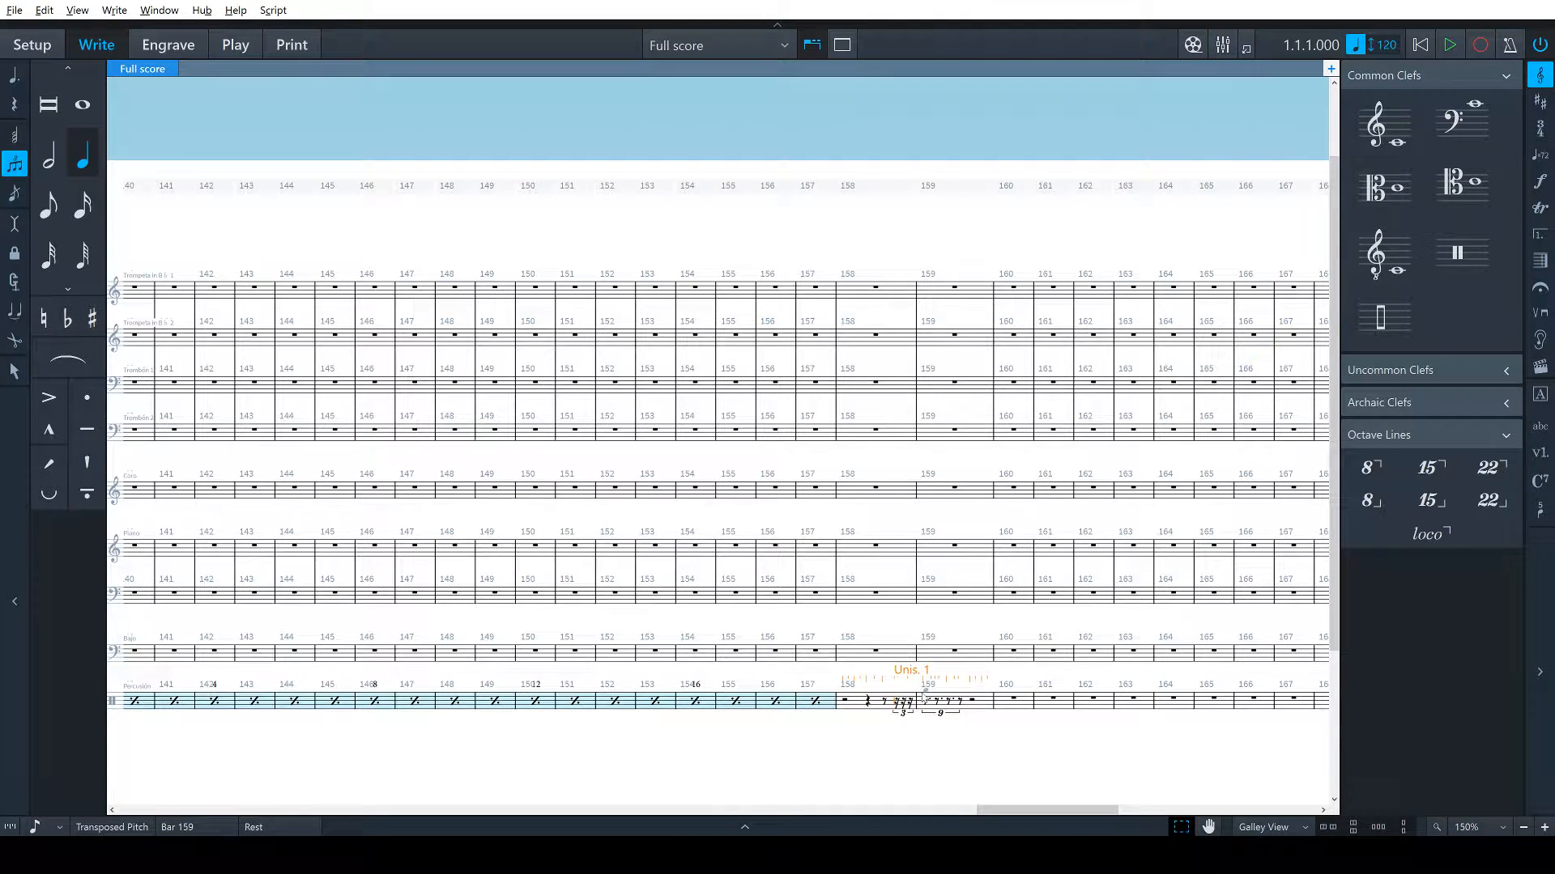
pyautogui.press('b')
pyautogui.press('b')
pyautogui.press('b')
pyautogui.press('Escape')
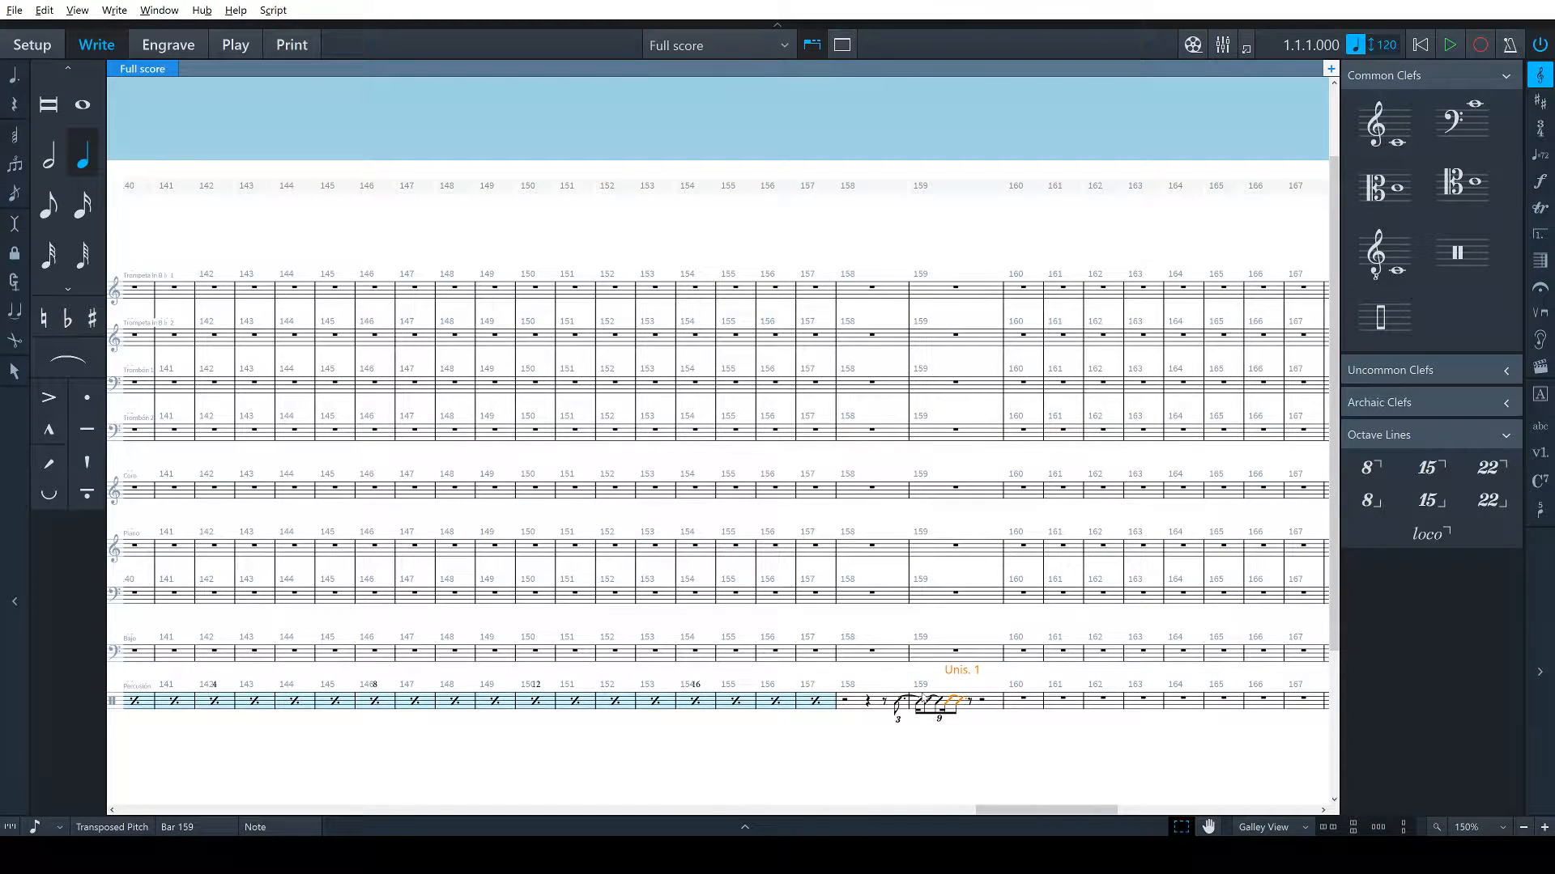
# Make the triplet at bar 158 span the barline and split its notes at the spanned barline
pyautogui.click(898, 719)
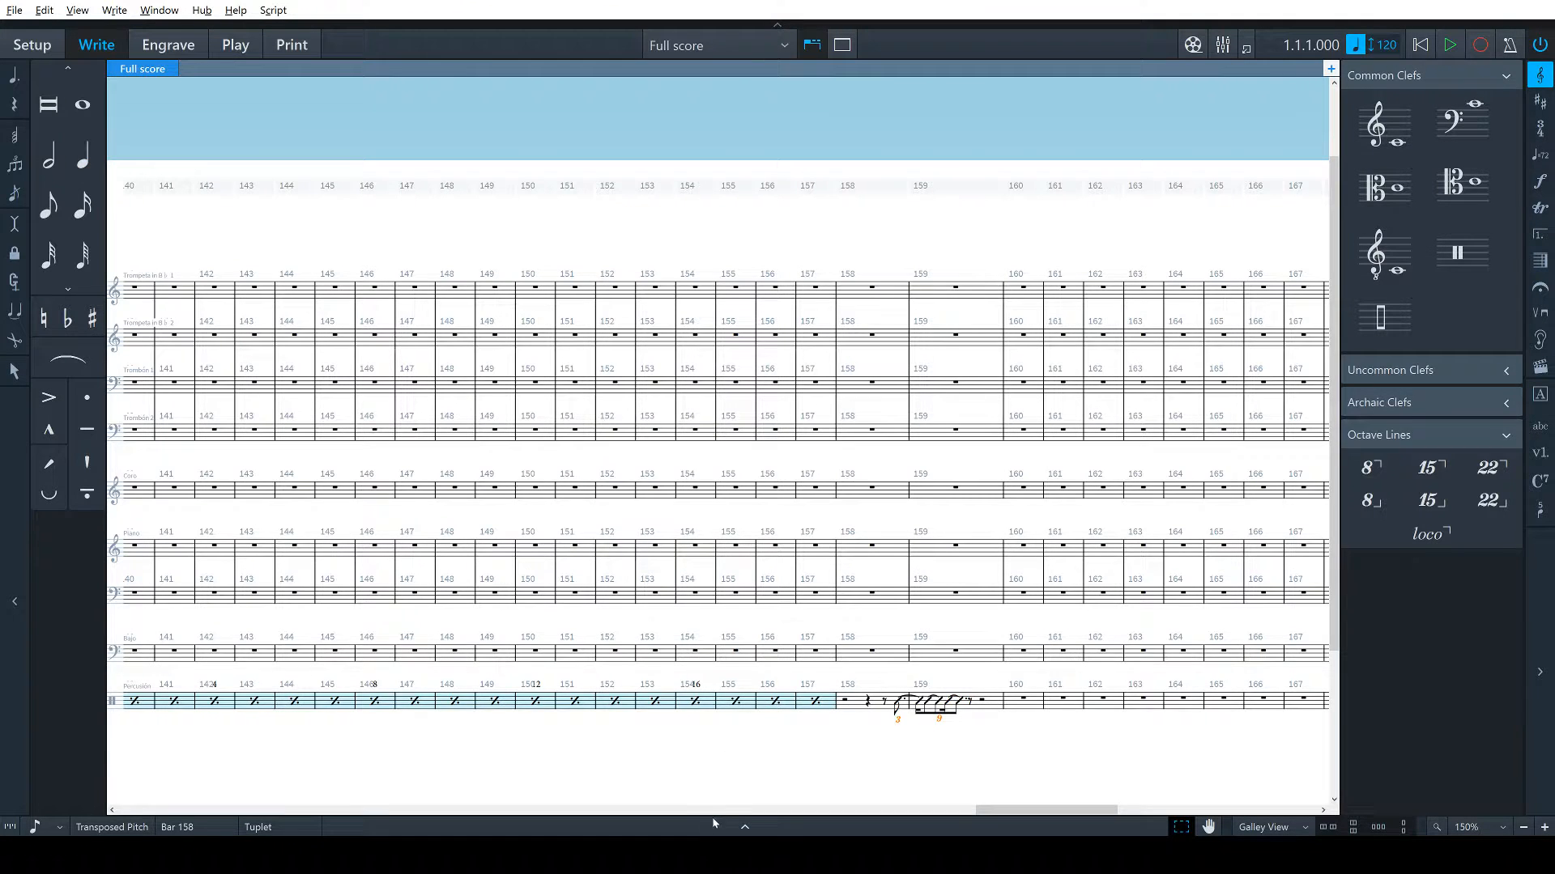
pyautogui.click(743, 826)
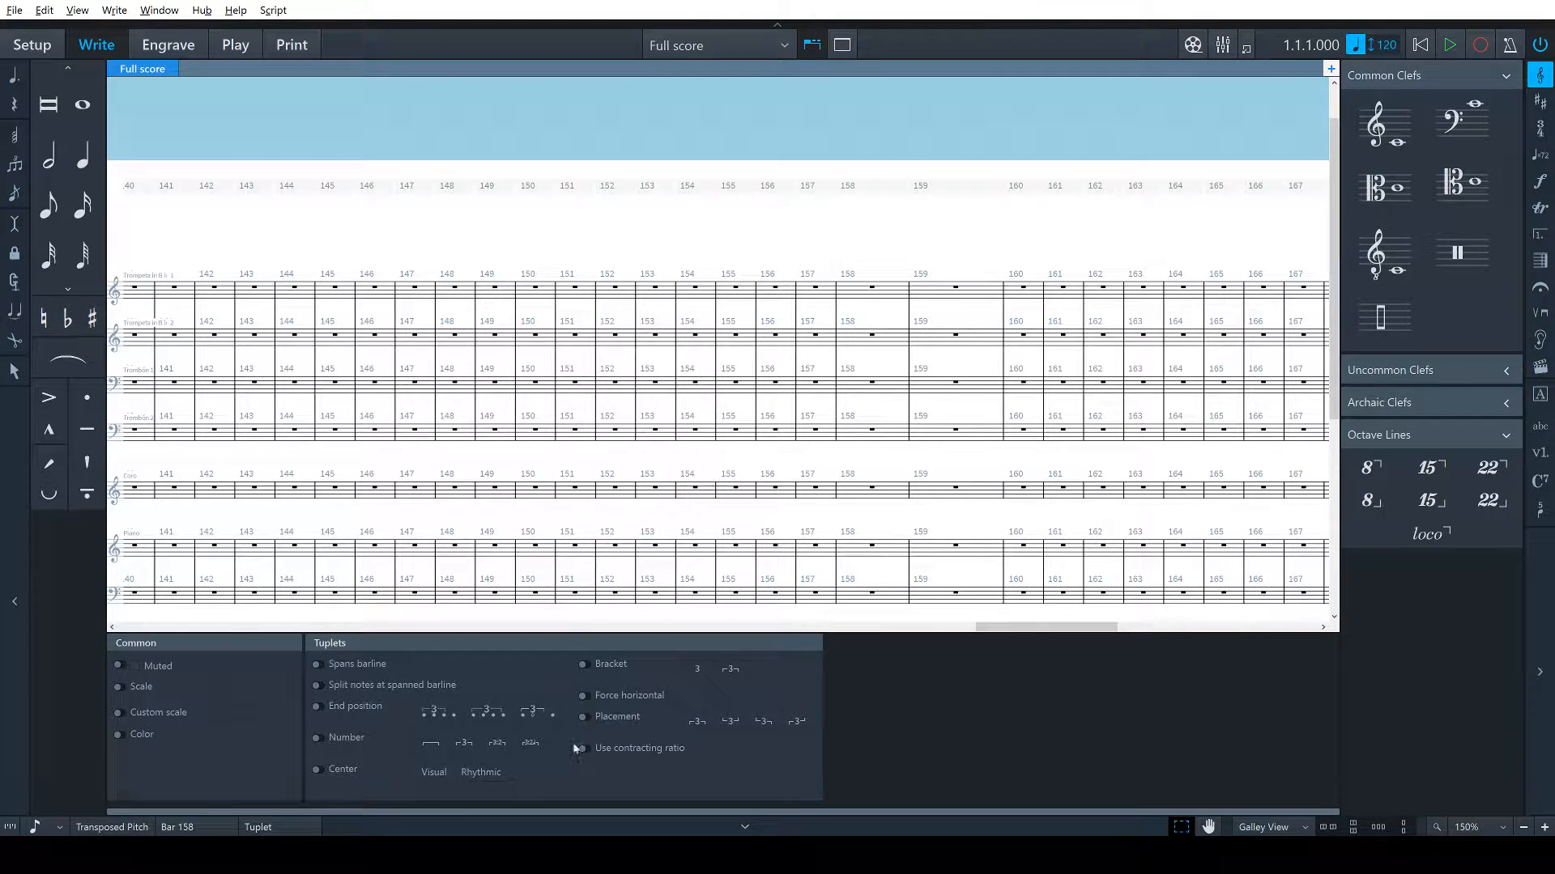
pyautogui.click(318, 664)
pyautogui.click(318, 685)
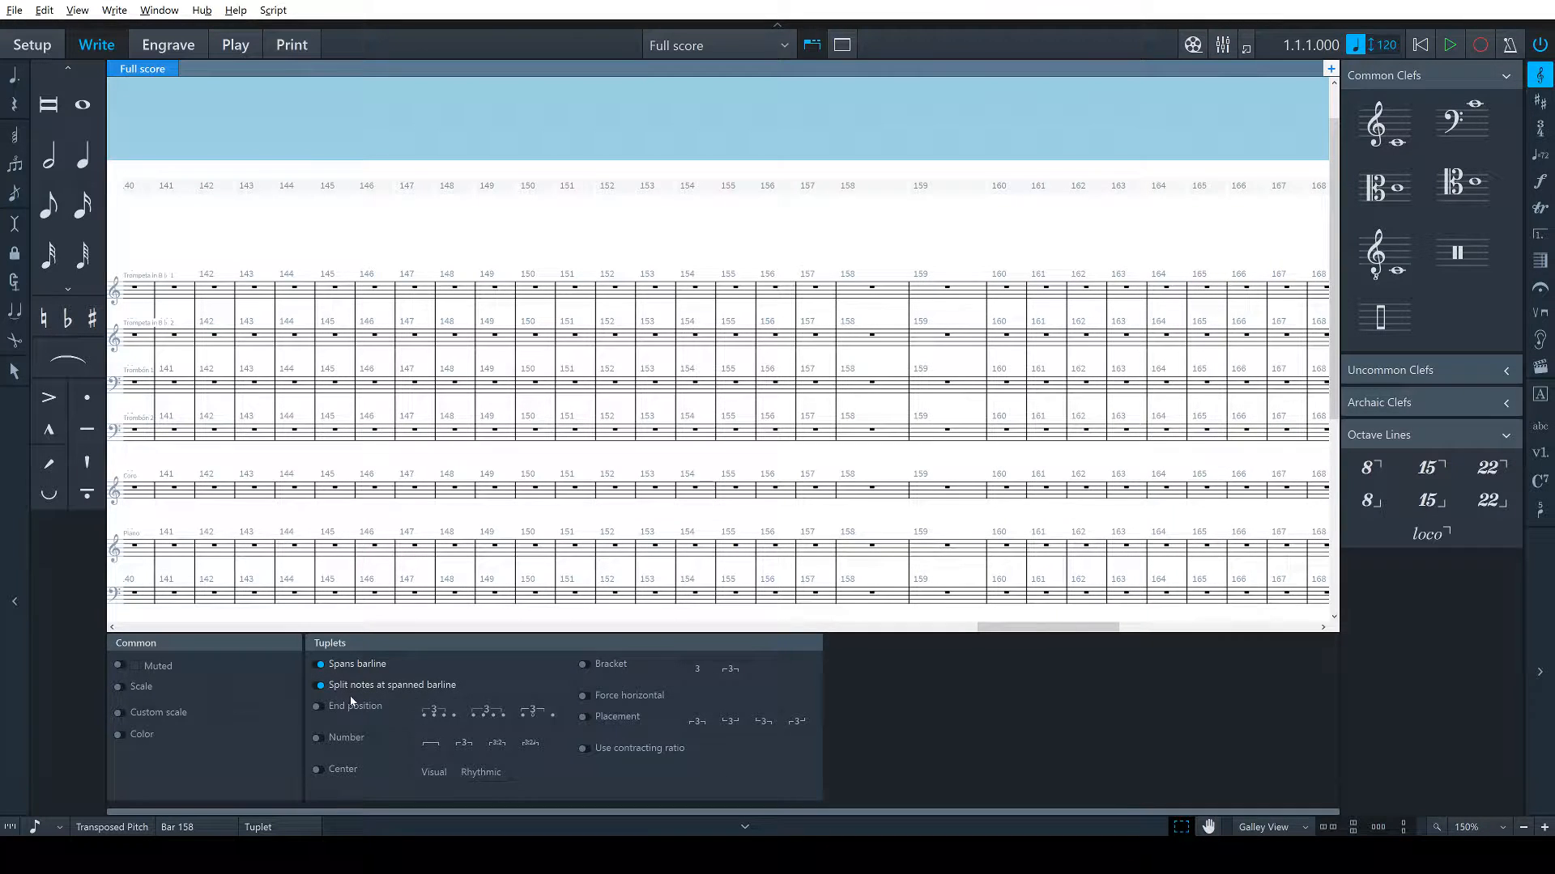
pyautogui.hotkey('ctrl', '8')
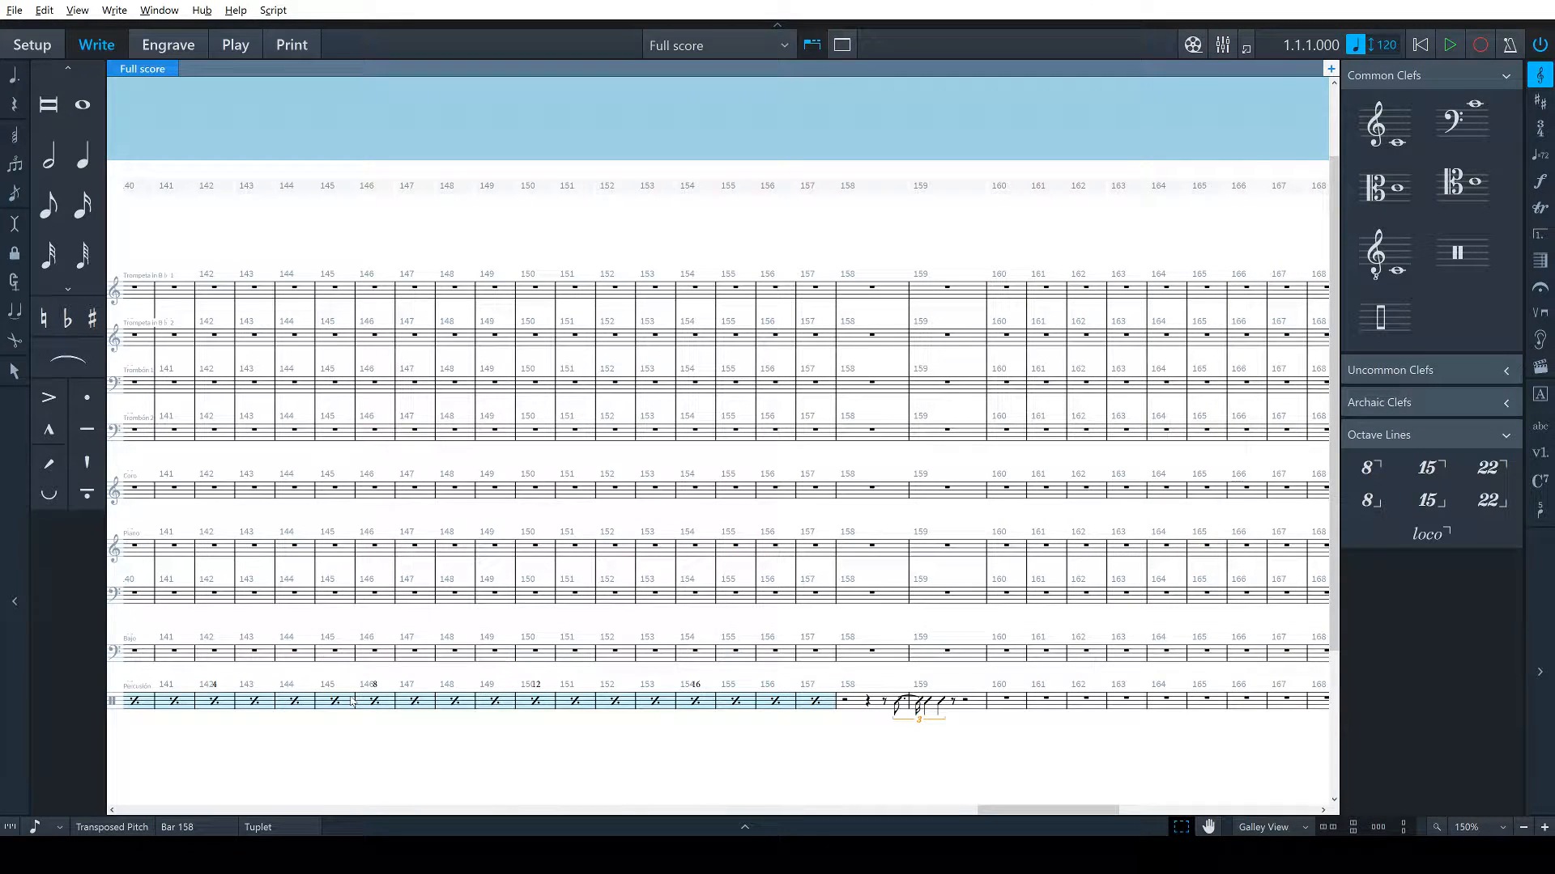
pyautogui.click(922, 763)
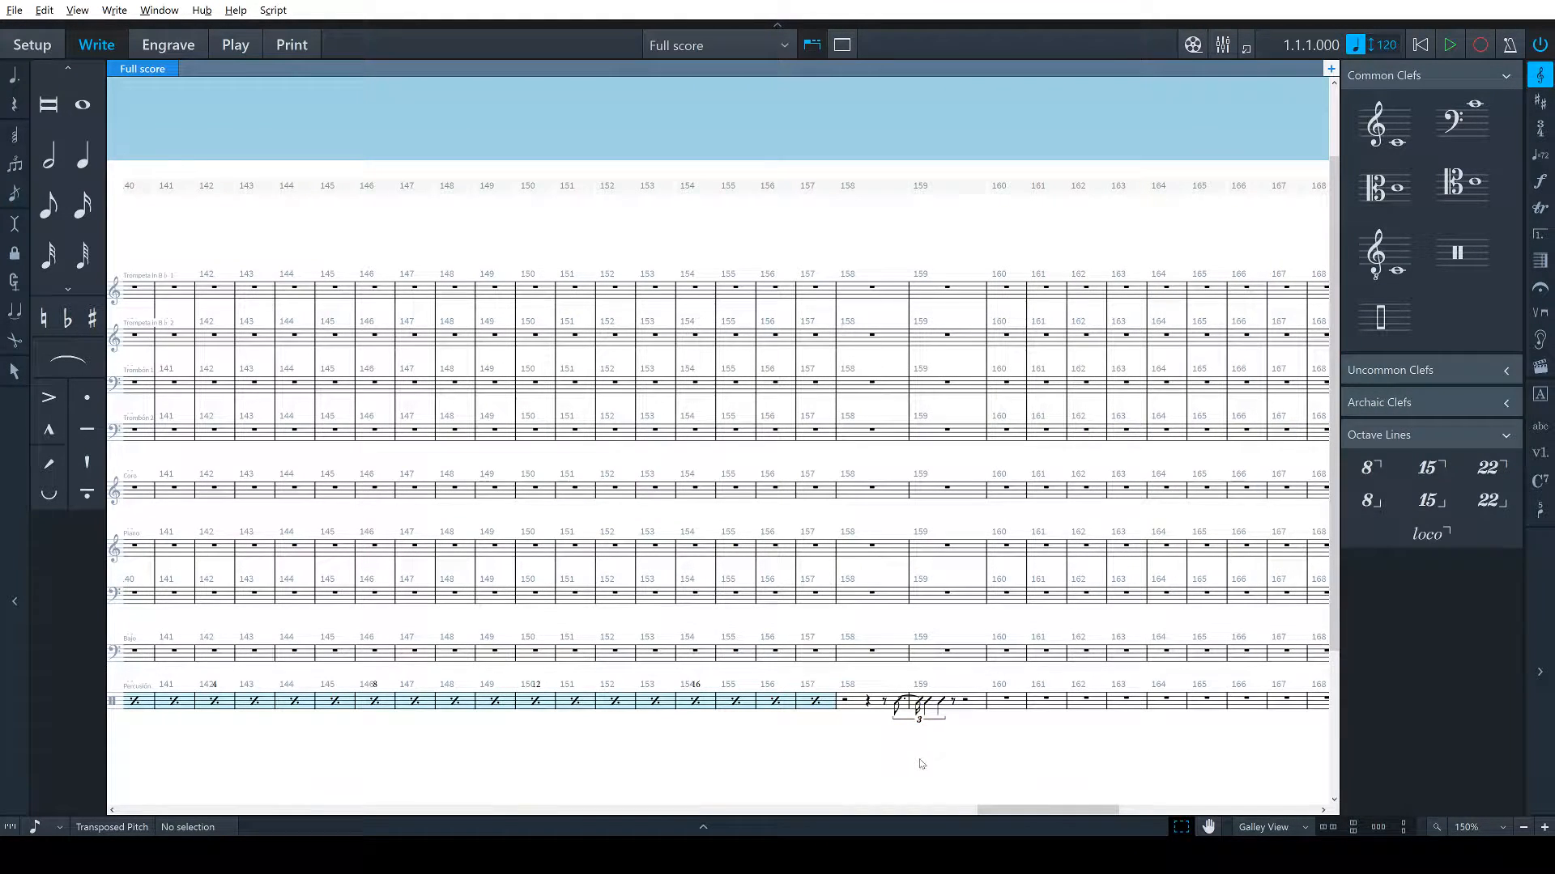
# Fill the half and quarter rests at the start of Percussion bar 158 with a slash region
pyautogui.click(866, 703)
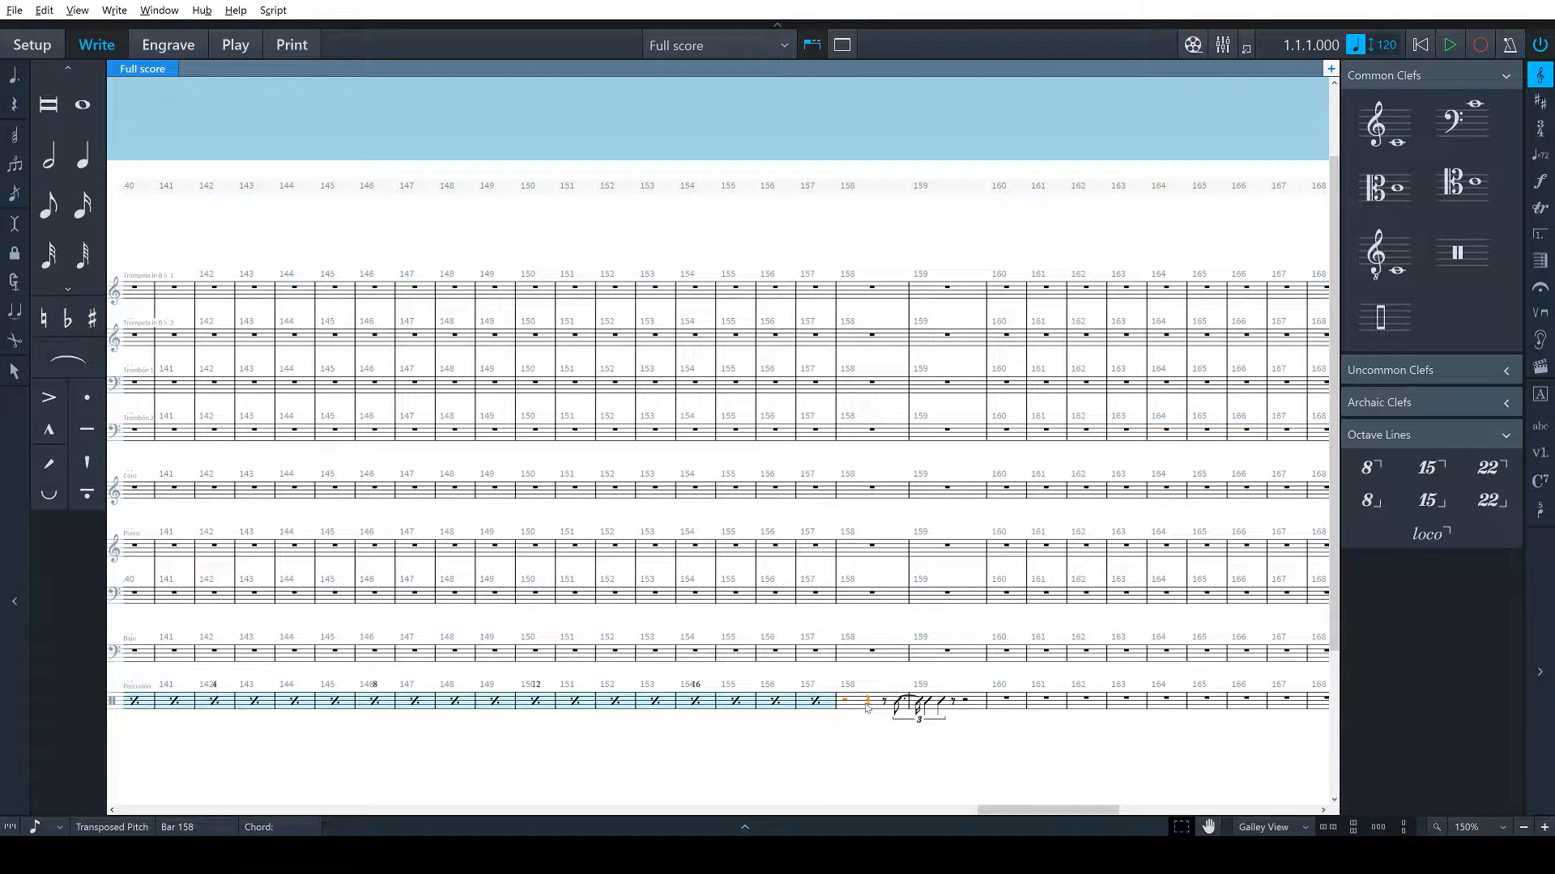
pyautogui.hotkey('alt', 's')
pyautogui.click(1045, 721)
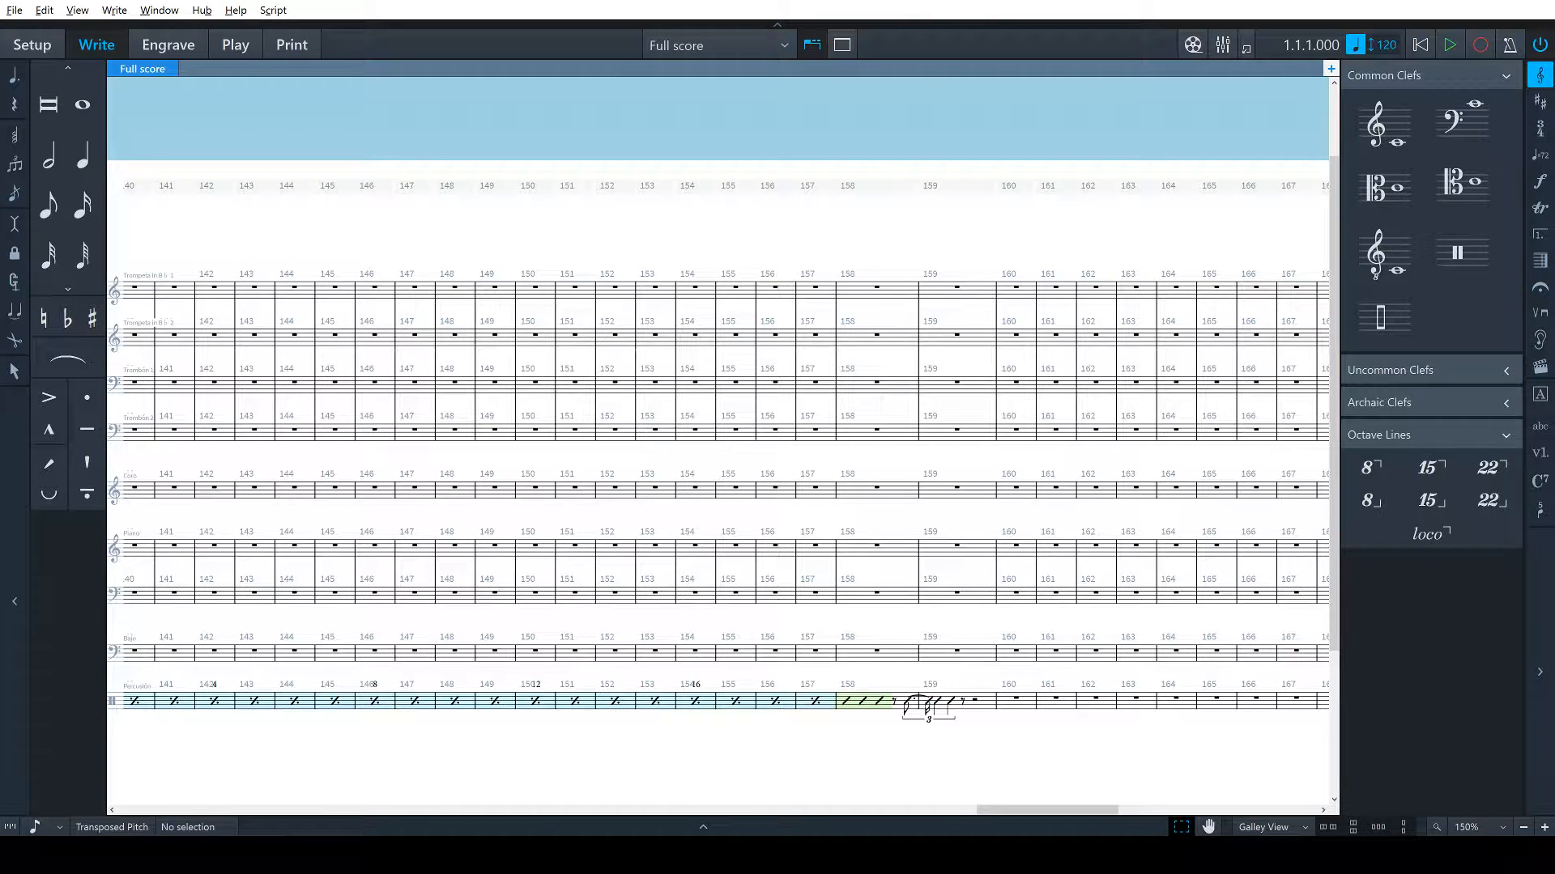
# Delete the triplet across bars 158 and 159 of the Percussion staff
pyautogui.hotkey('alt', 'Tab')
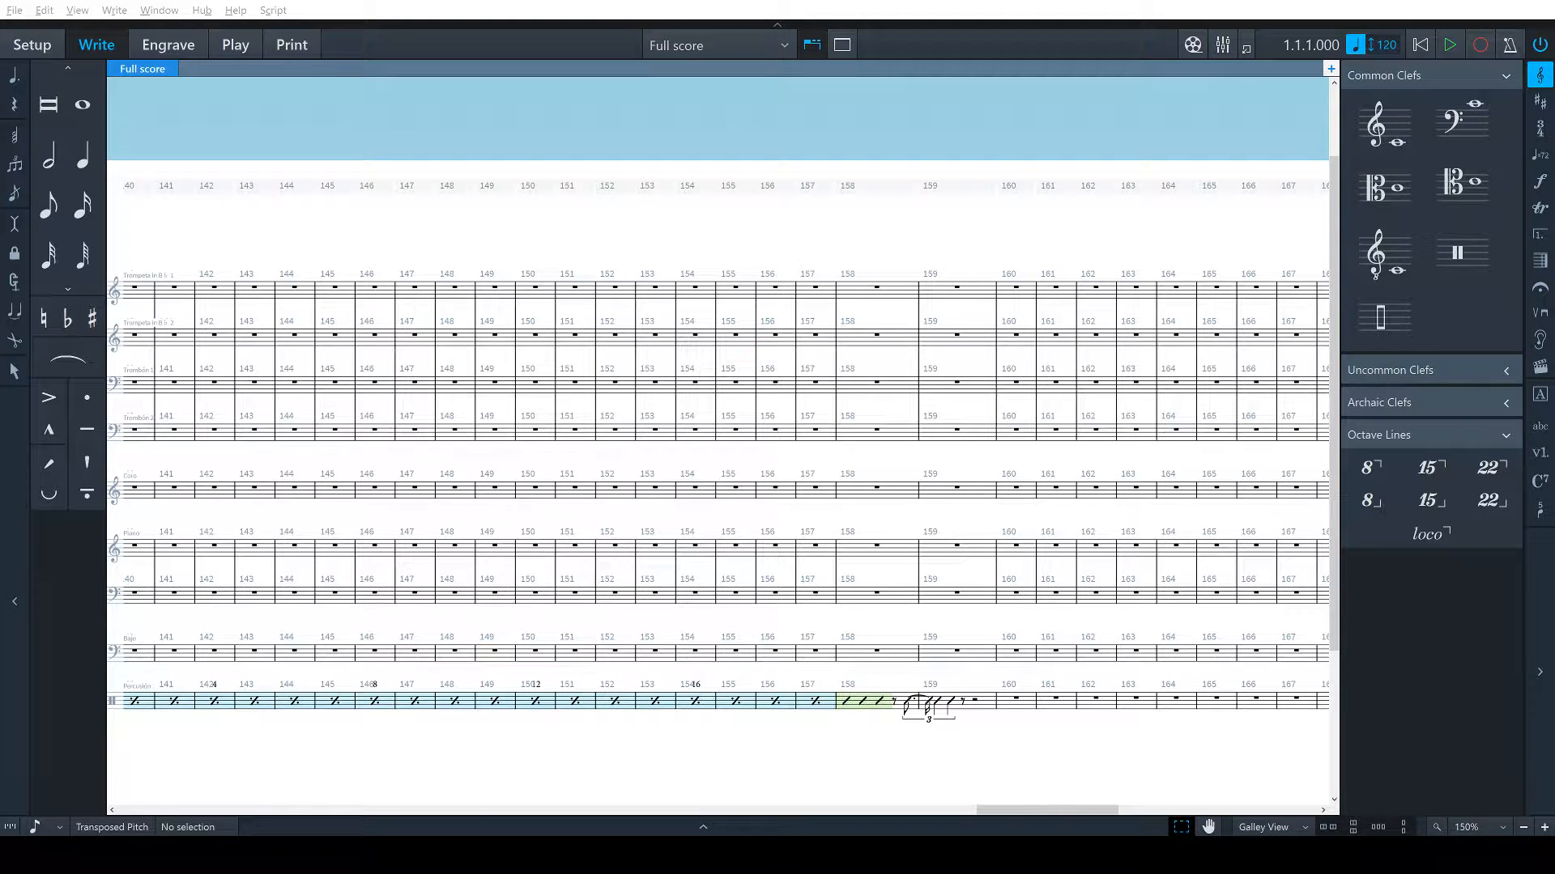
pyautogui.click(899, 763)
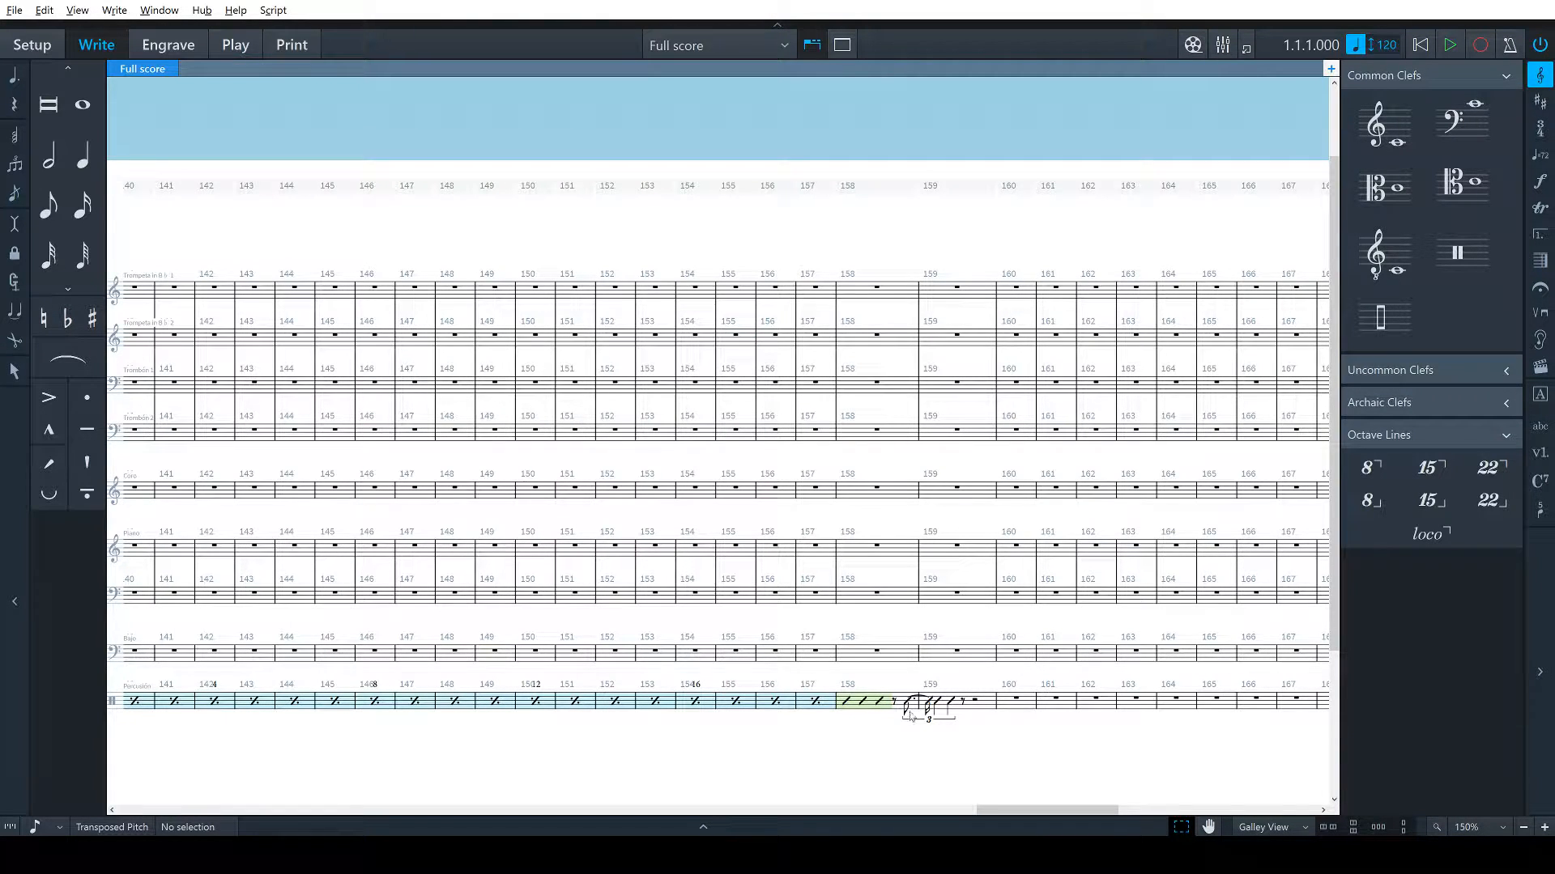
pyautogui.moveTo(906, 717); pyautogui.dragTo(949, 717)
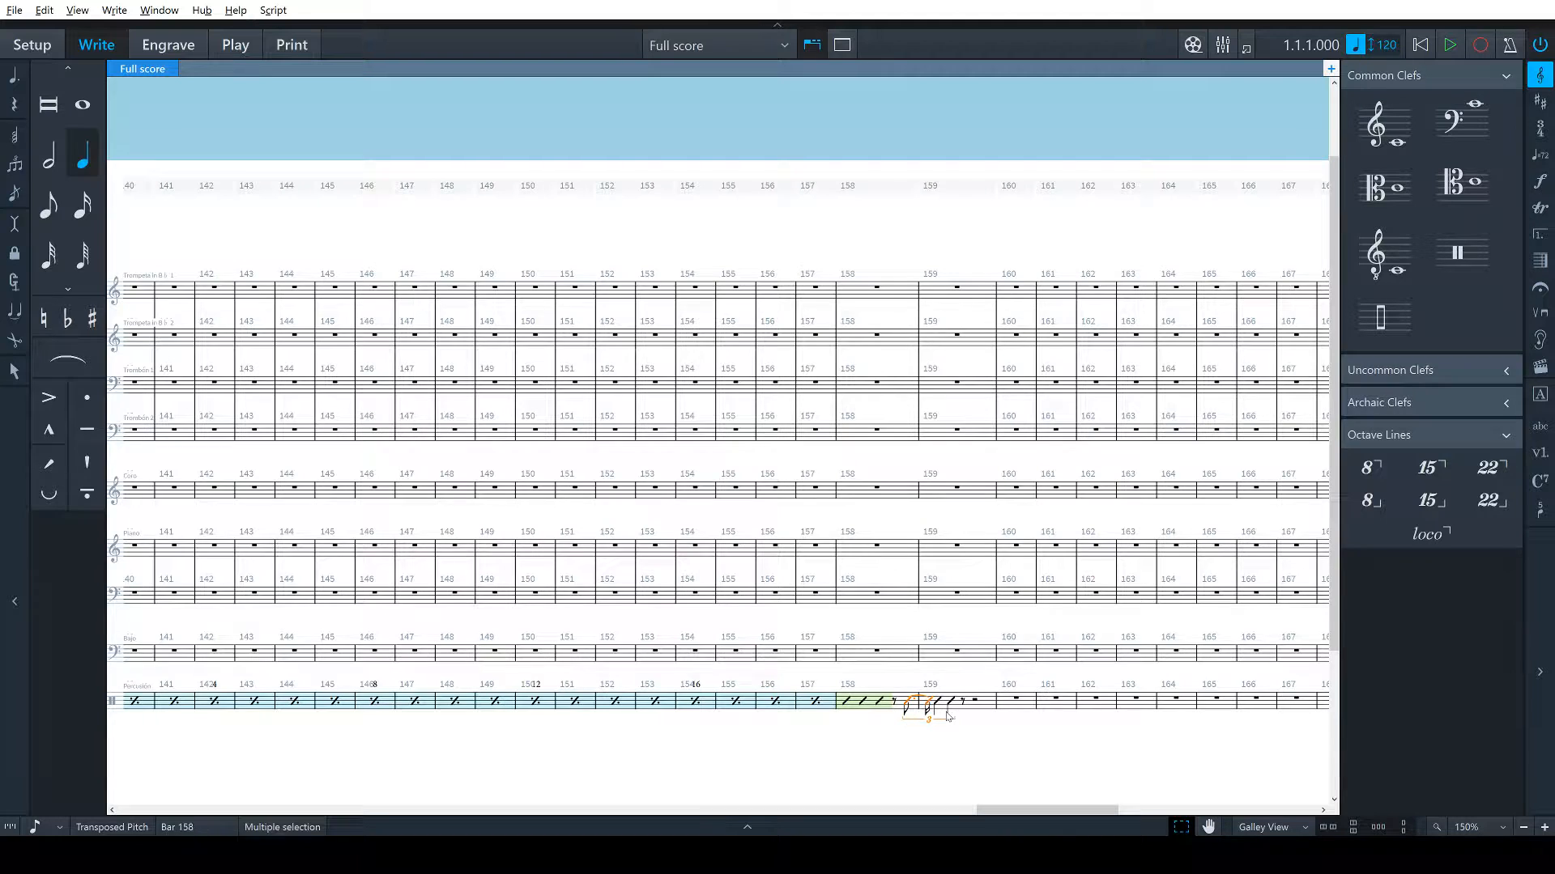
pyautogui.press('Delete')
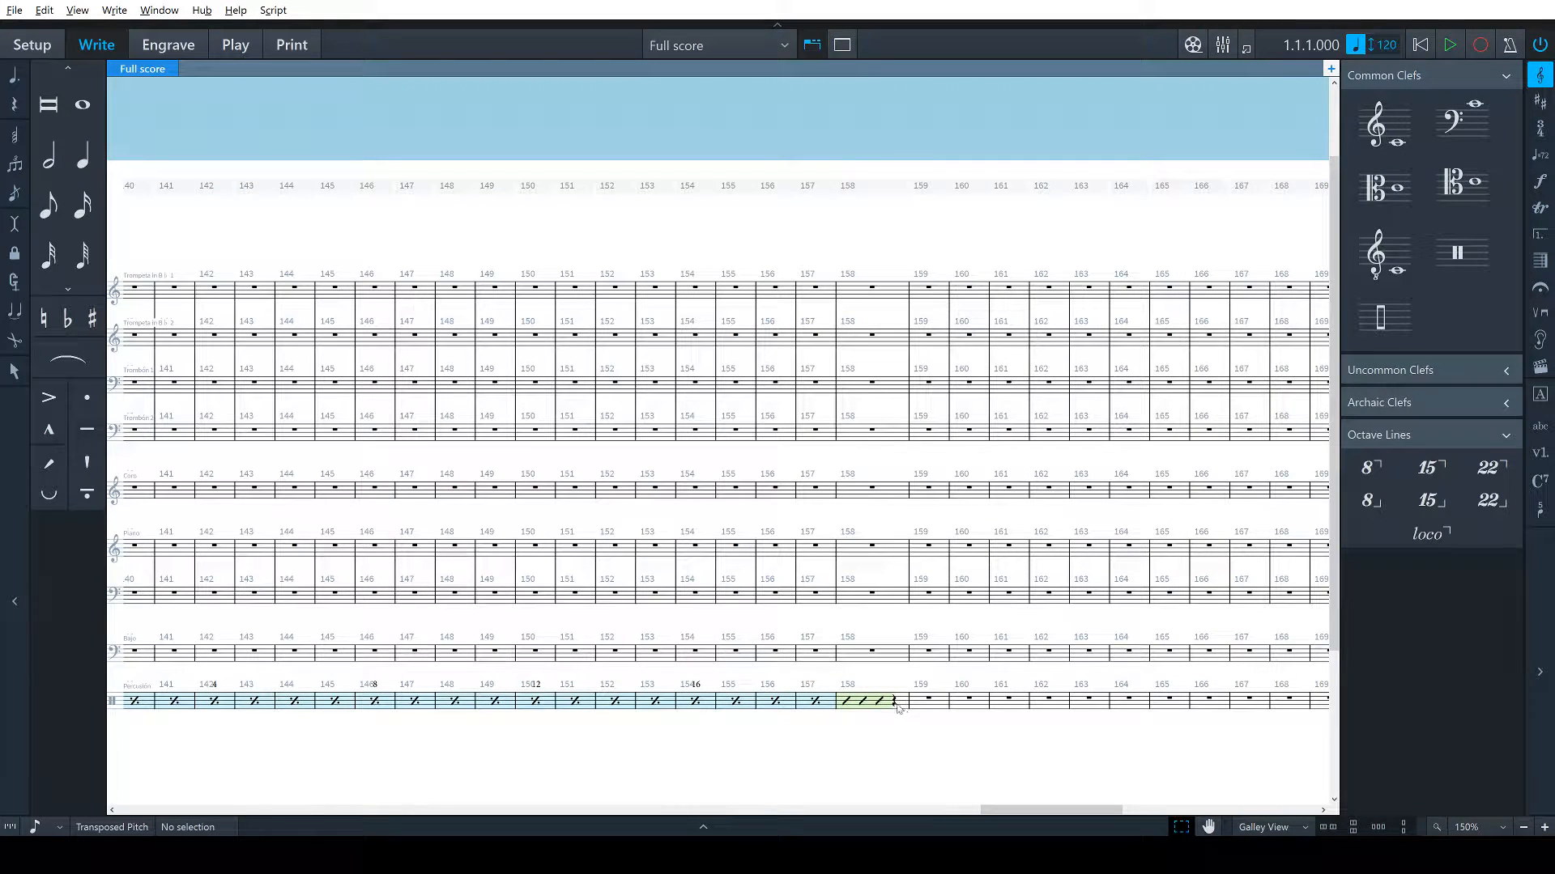
# Enter eighth-note hits on the last eighth of bar 158 and second eighth of bar 159, followed by a quarter-note hit on beat 2
pyautogui.click(908, 709)
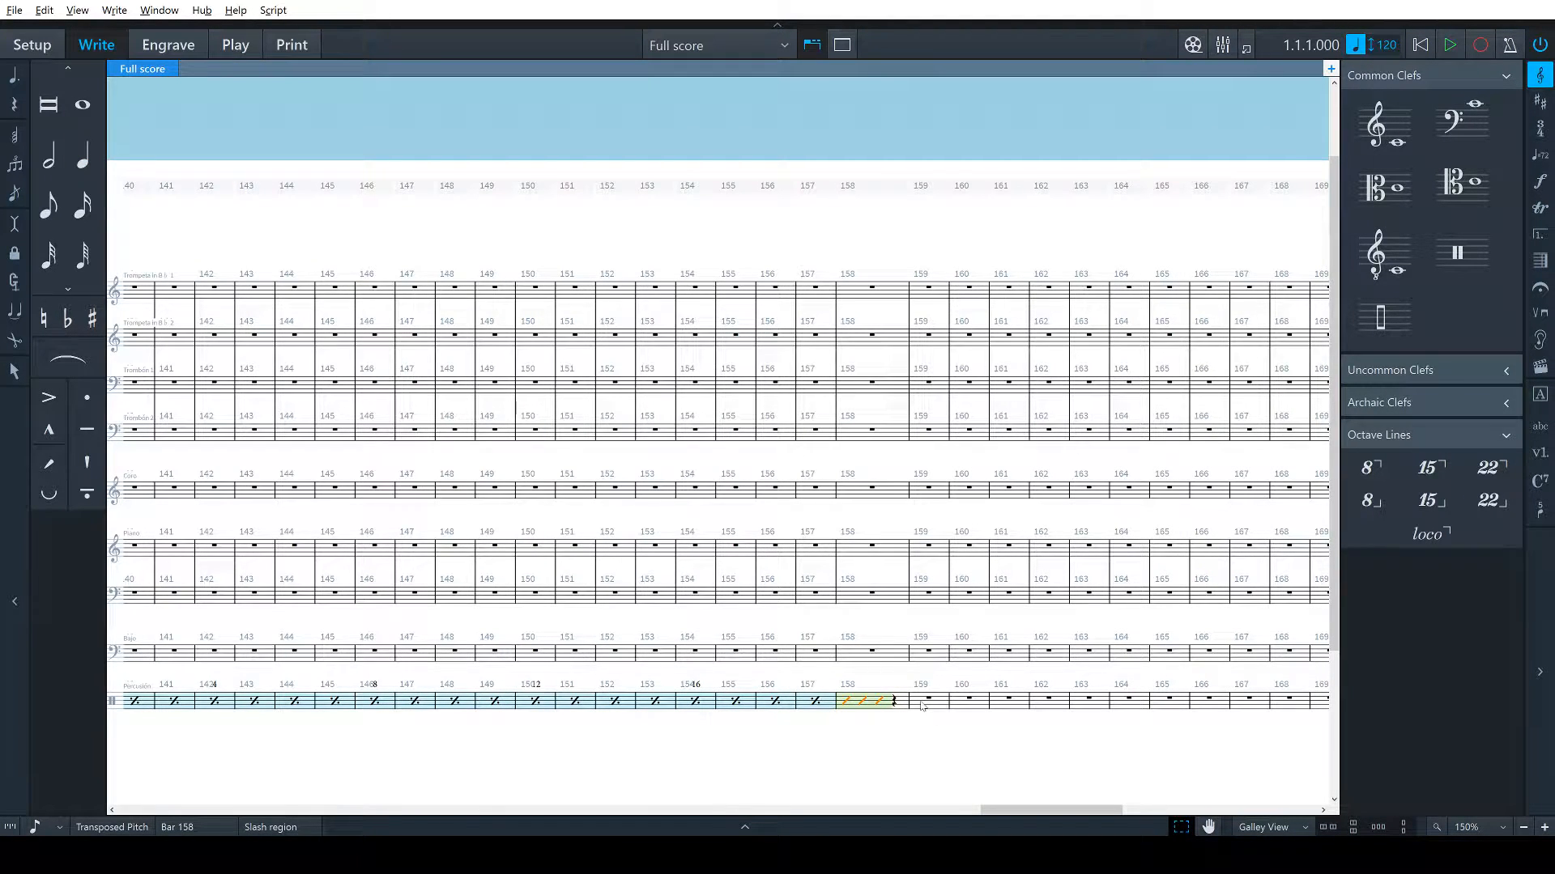
pyautogui.click(921, 706)
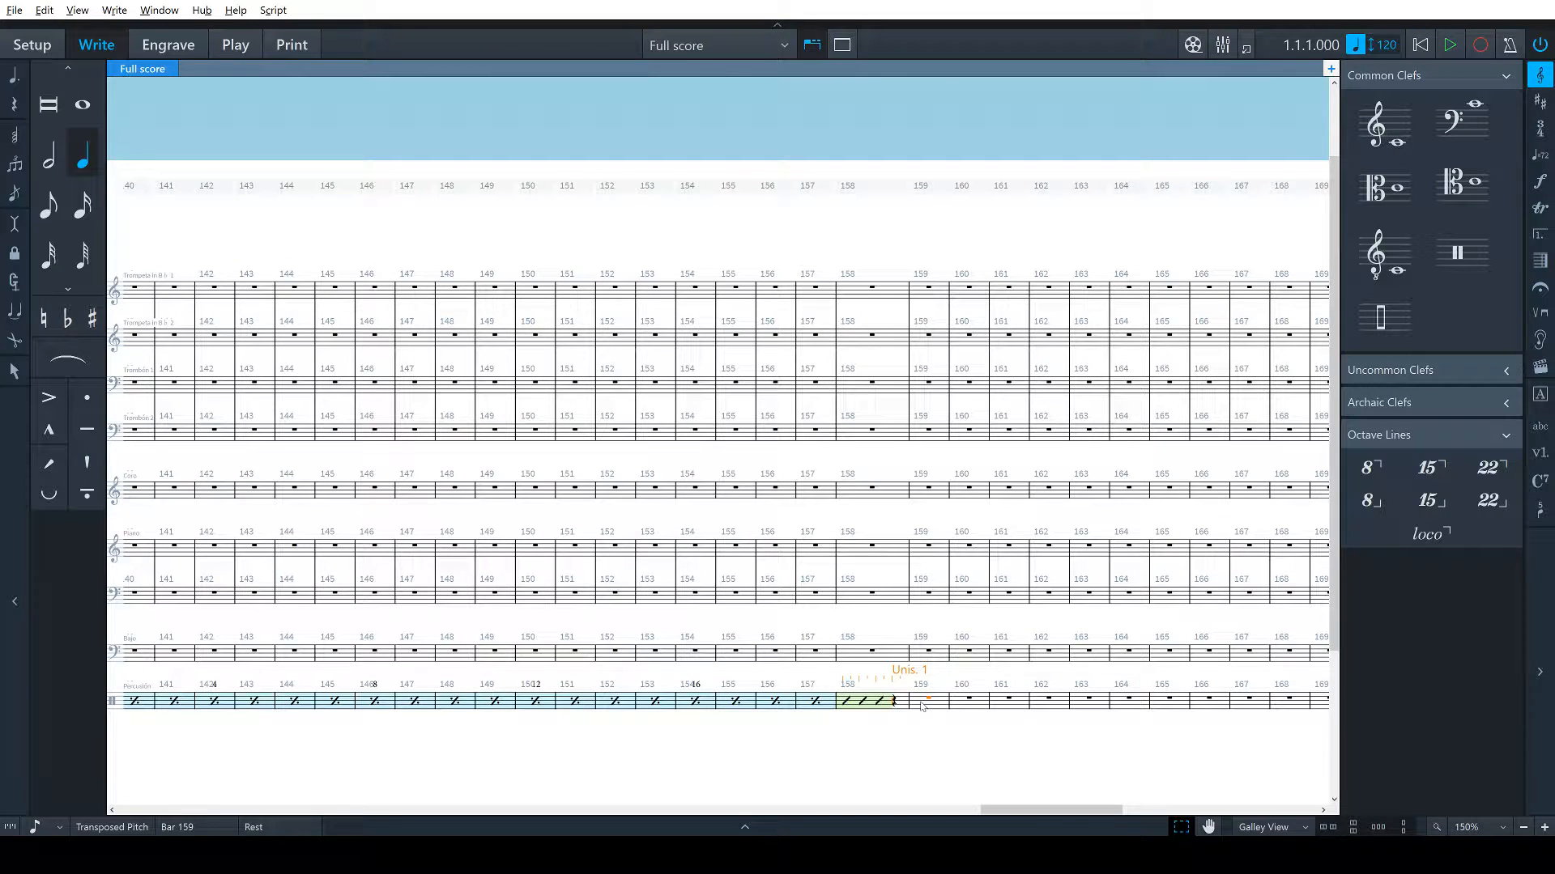
pyautogui.press('5')
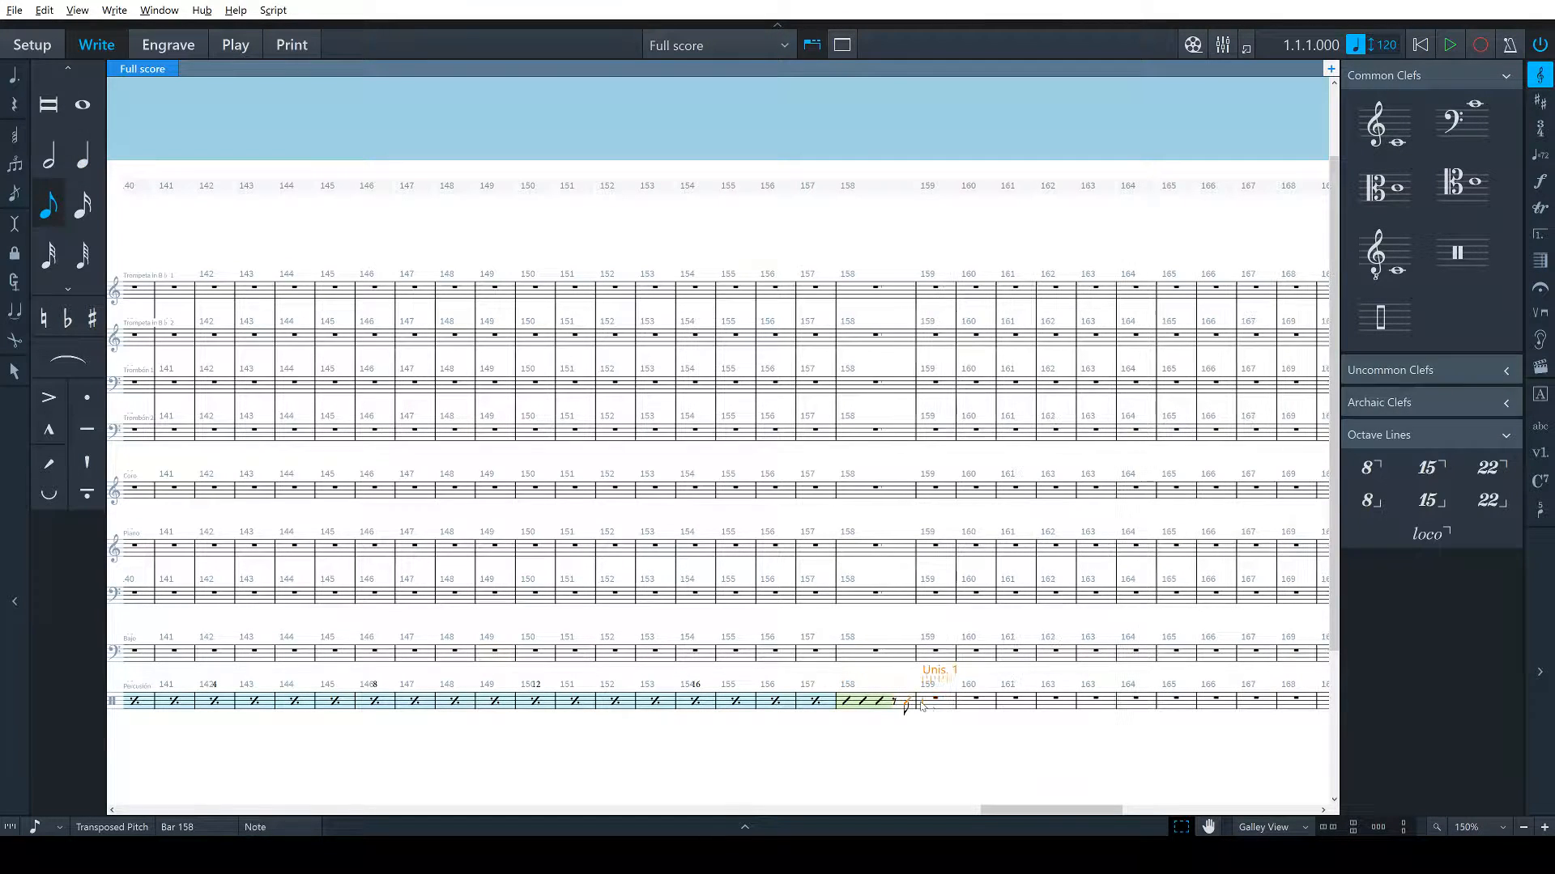
pyautogui.press('space')
pyautogui.press('b')
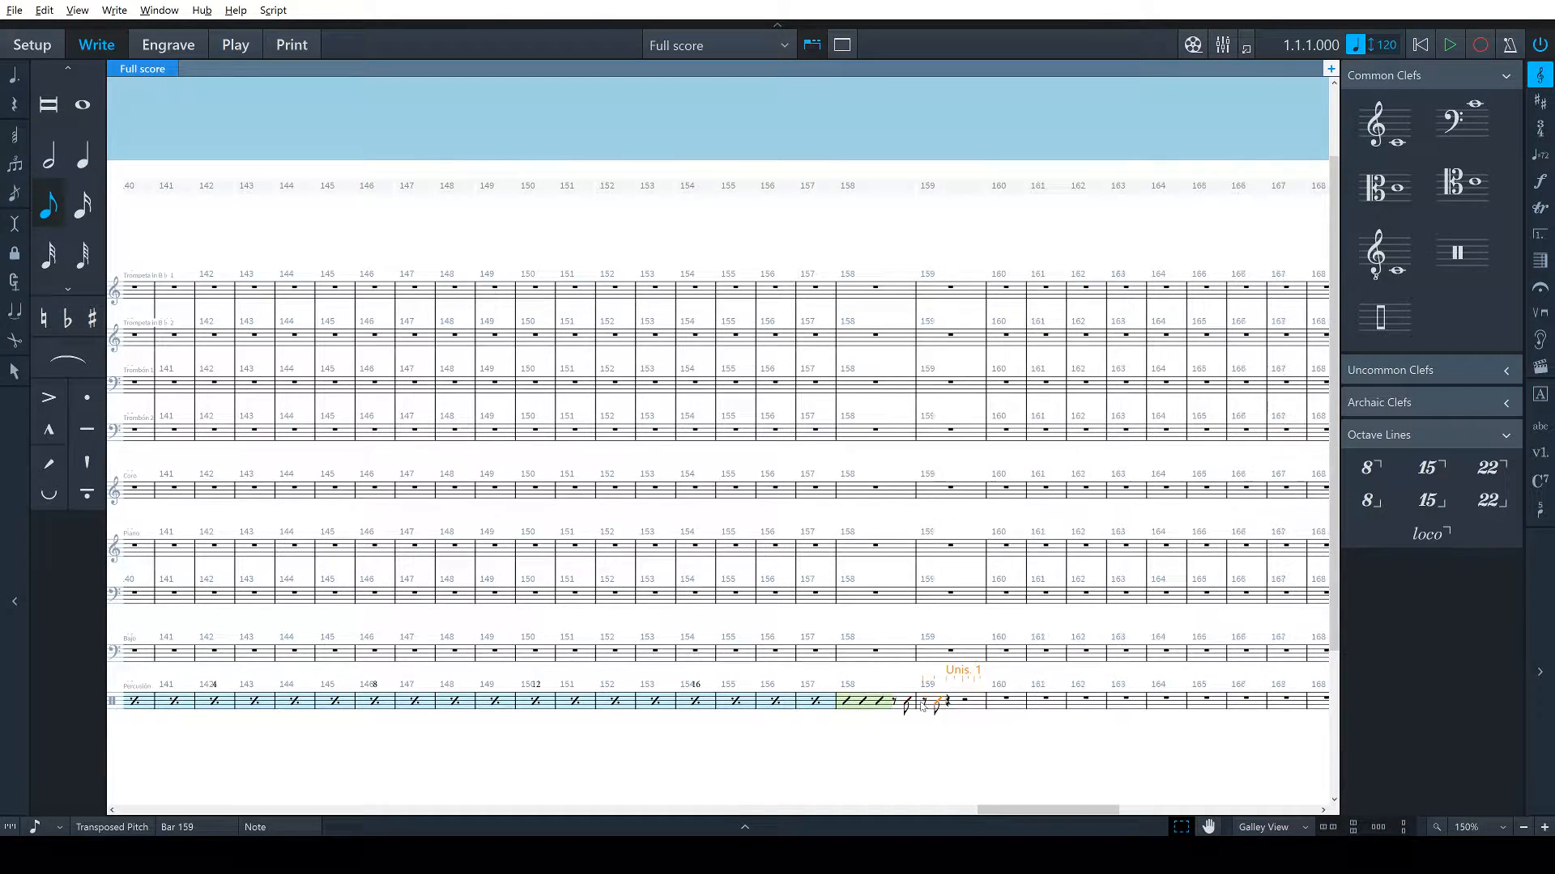
pyautogui.press('6')
pyautogui.press('b')
pyautogui.press('Escape')
pyautogui.press('Escape')
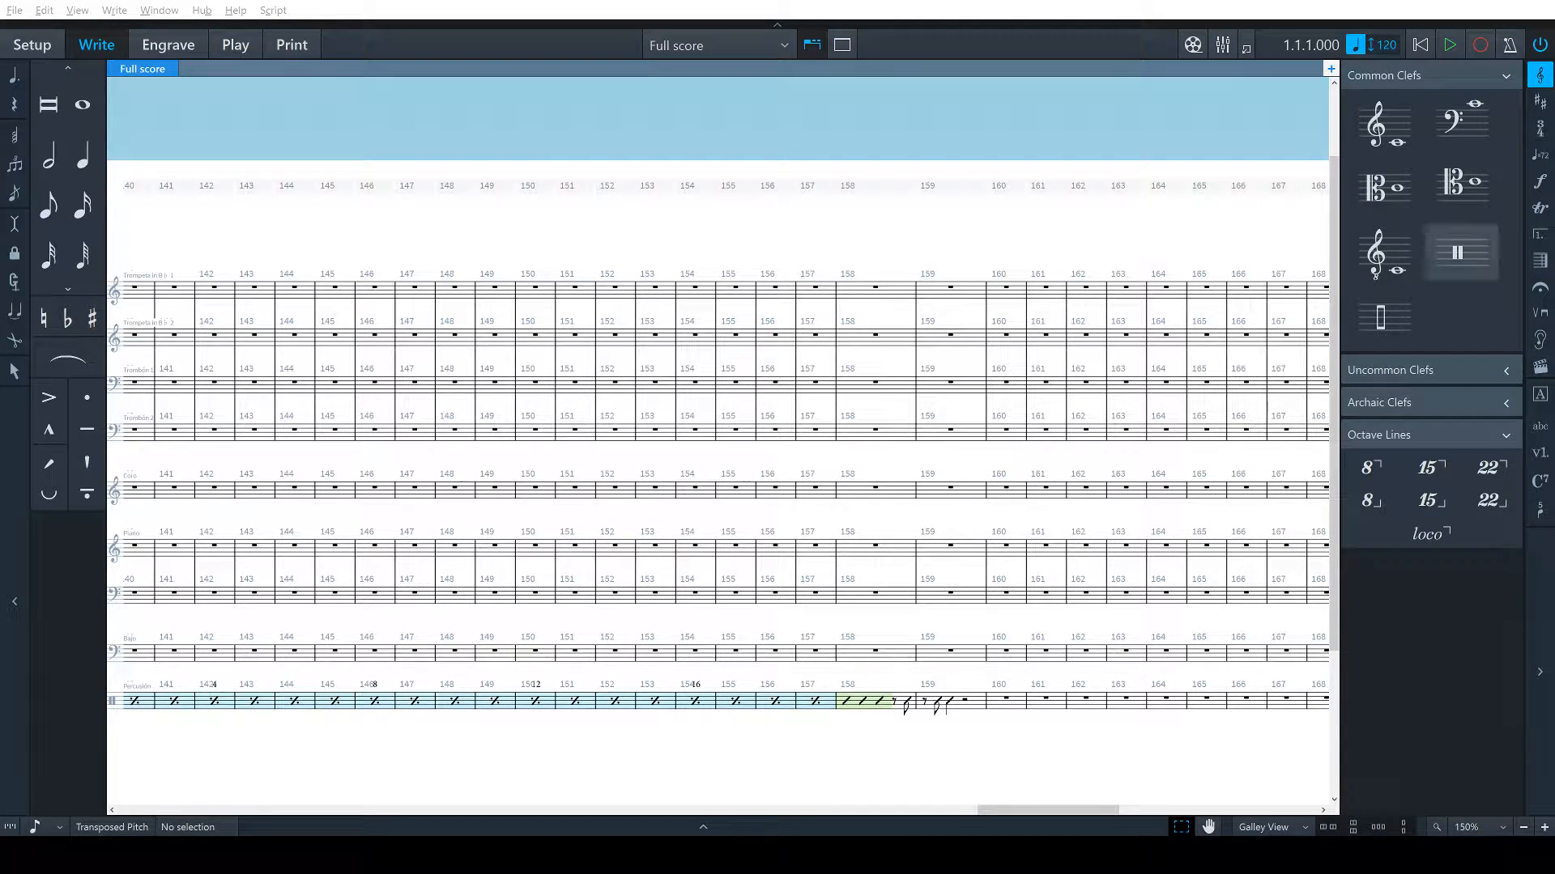
# Undo the replacement eighth- and quarter-note hits and the deletion of the triplet across bars 158 and 159
pyautogui.click(915, 810)
pyautogui.hscroll(10, 808, 713)
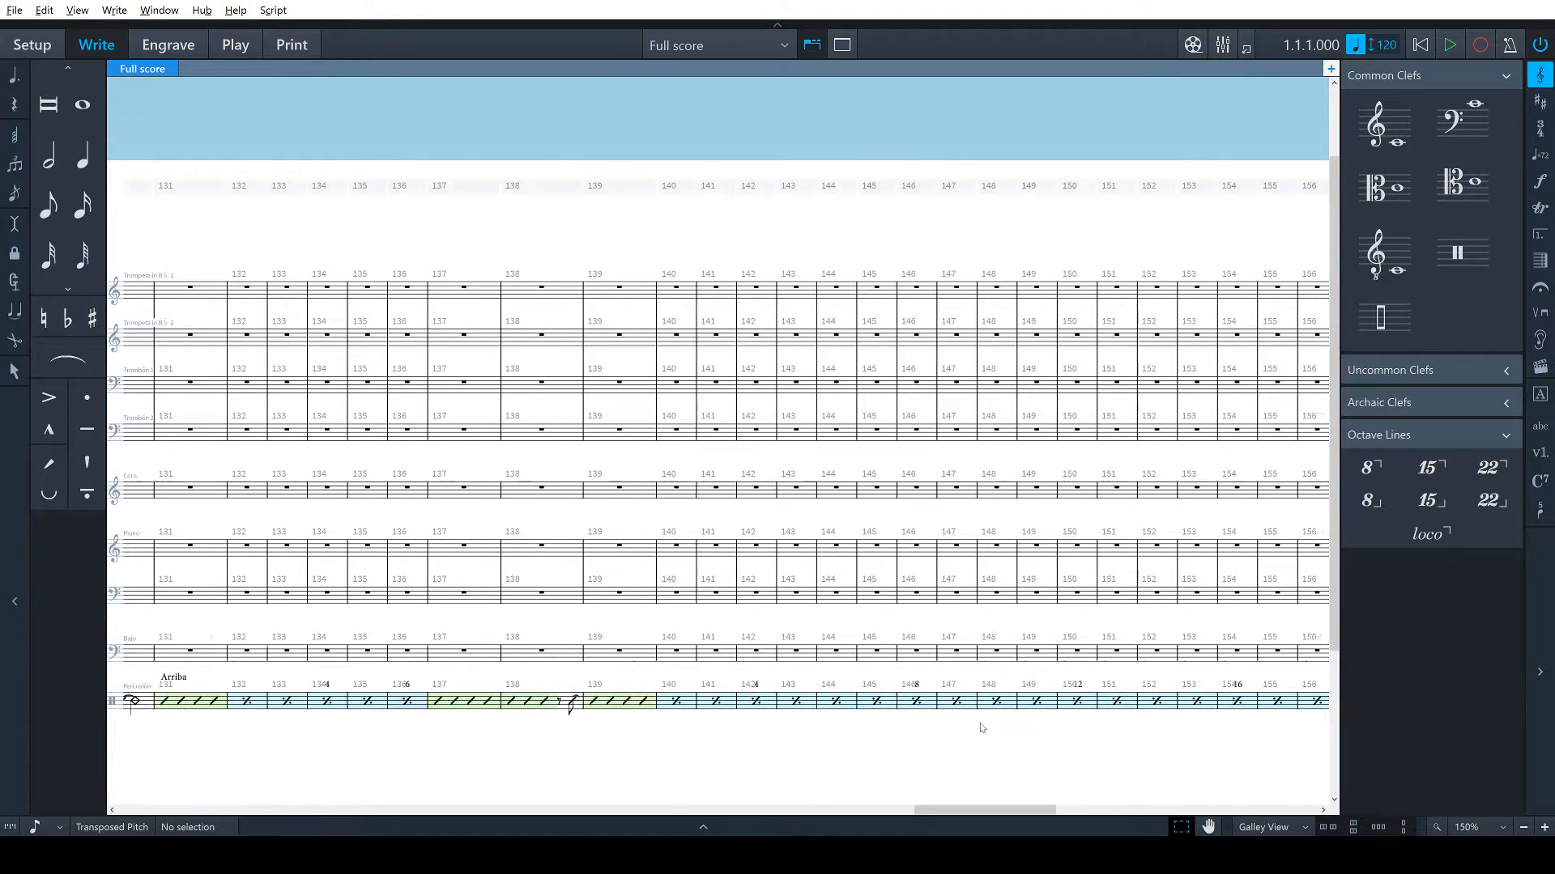
pyautogui.hotkey('ctrl', 'z')
pyautogui.hotkey('ctrl', 'z')
pyautogui.hotkey('ctrl', 'z')
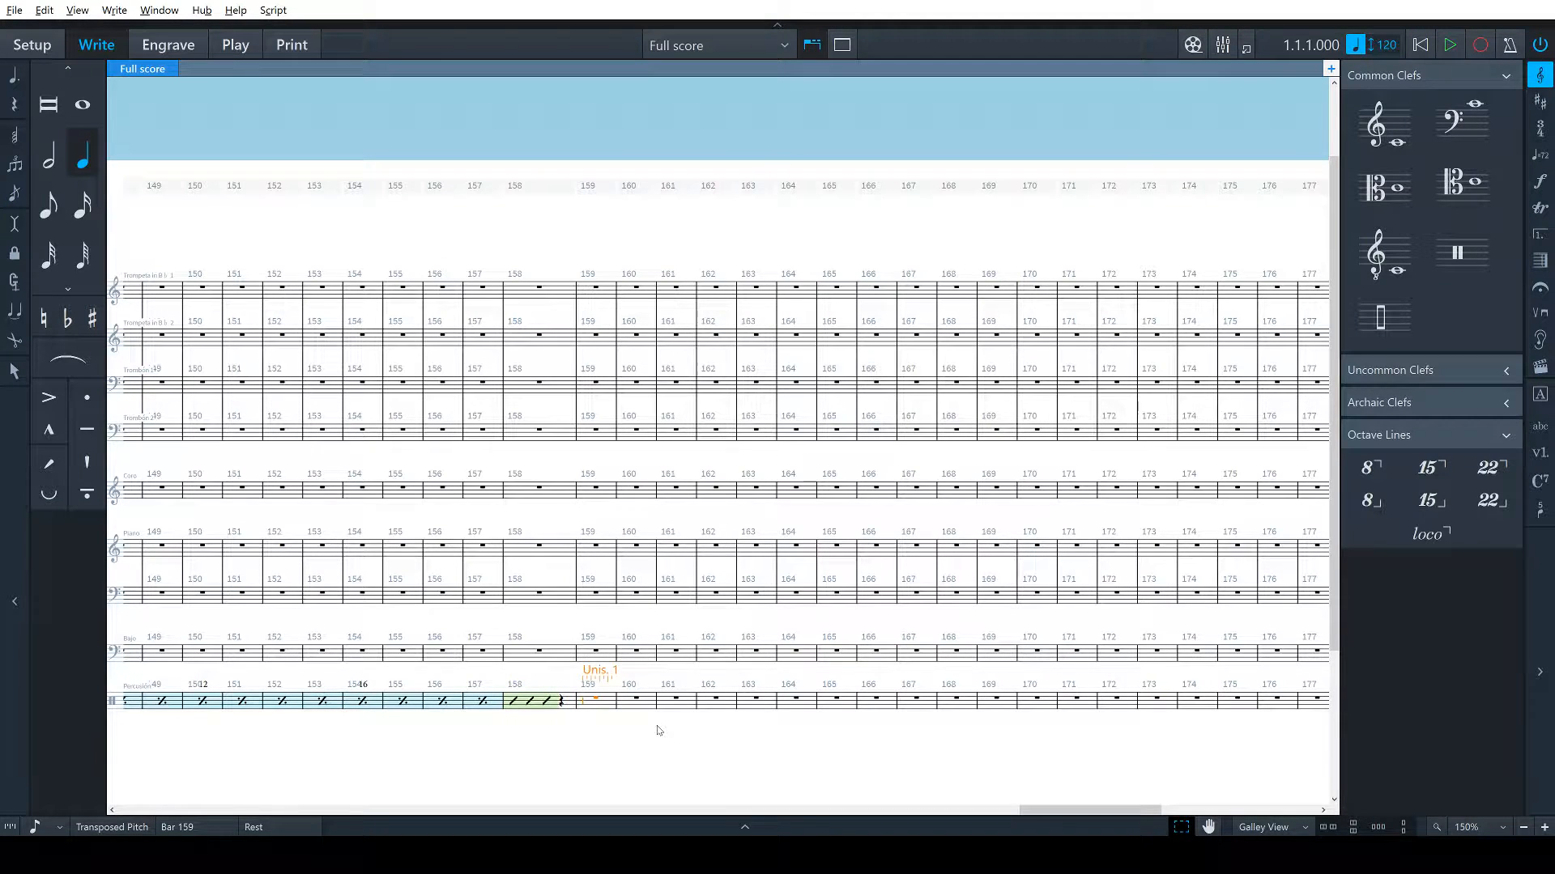
pyautogui.press('Escape')
pyautogui.press('Escape')
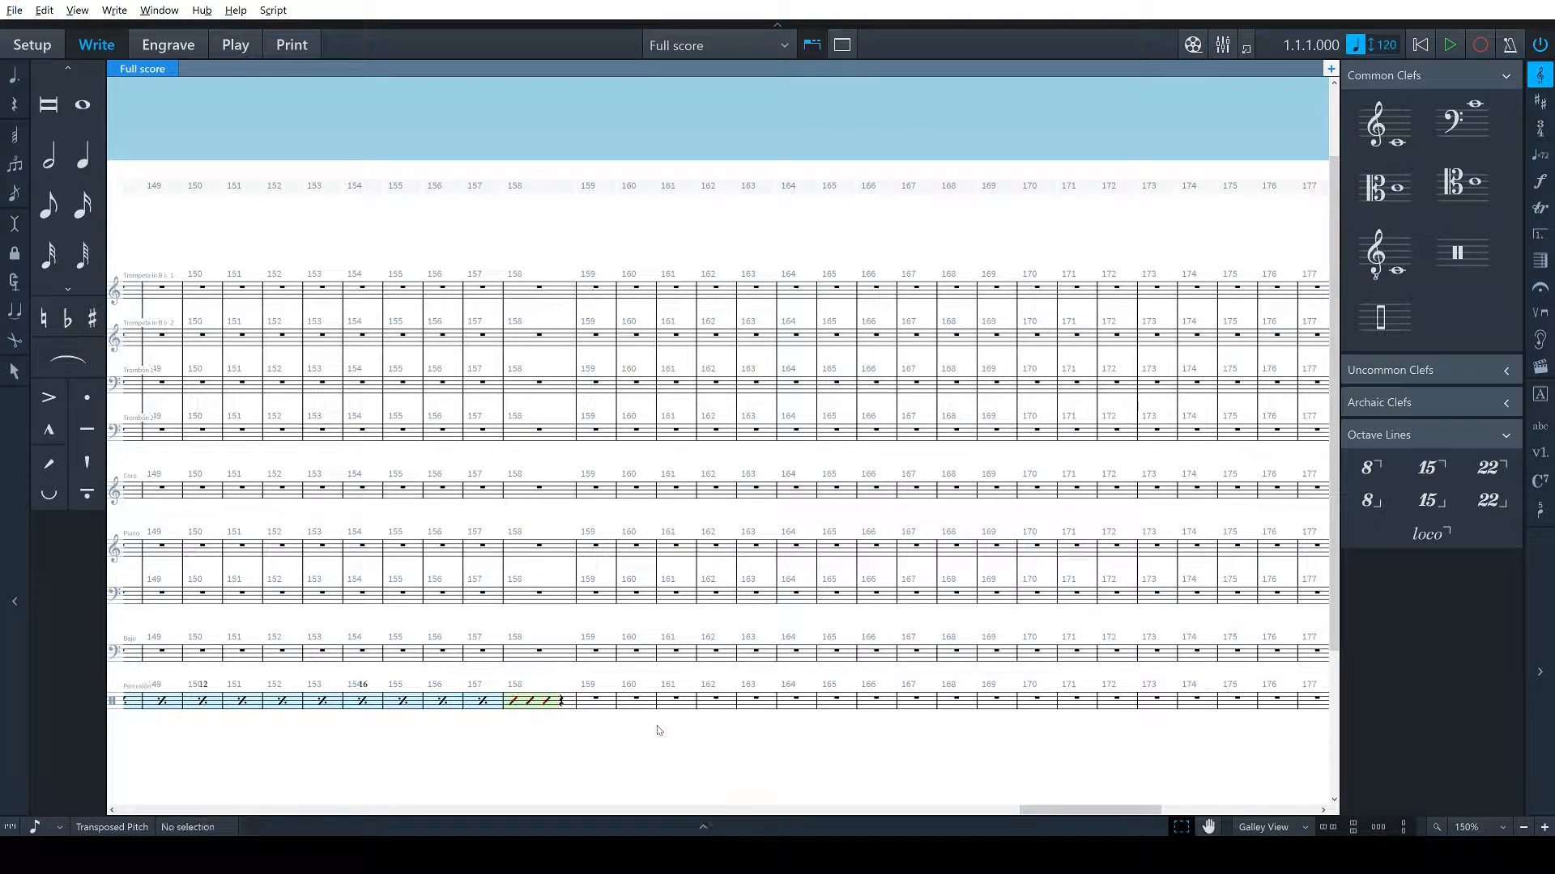
pyautogui.hotkey('ctrl', 'z')
pyautogui.click(617, 768)
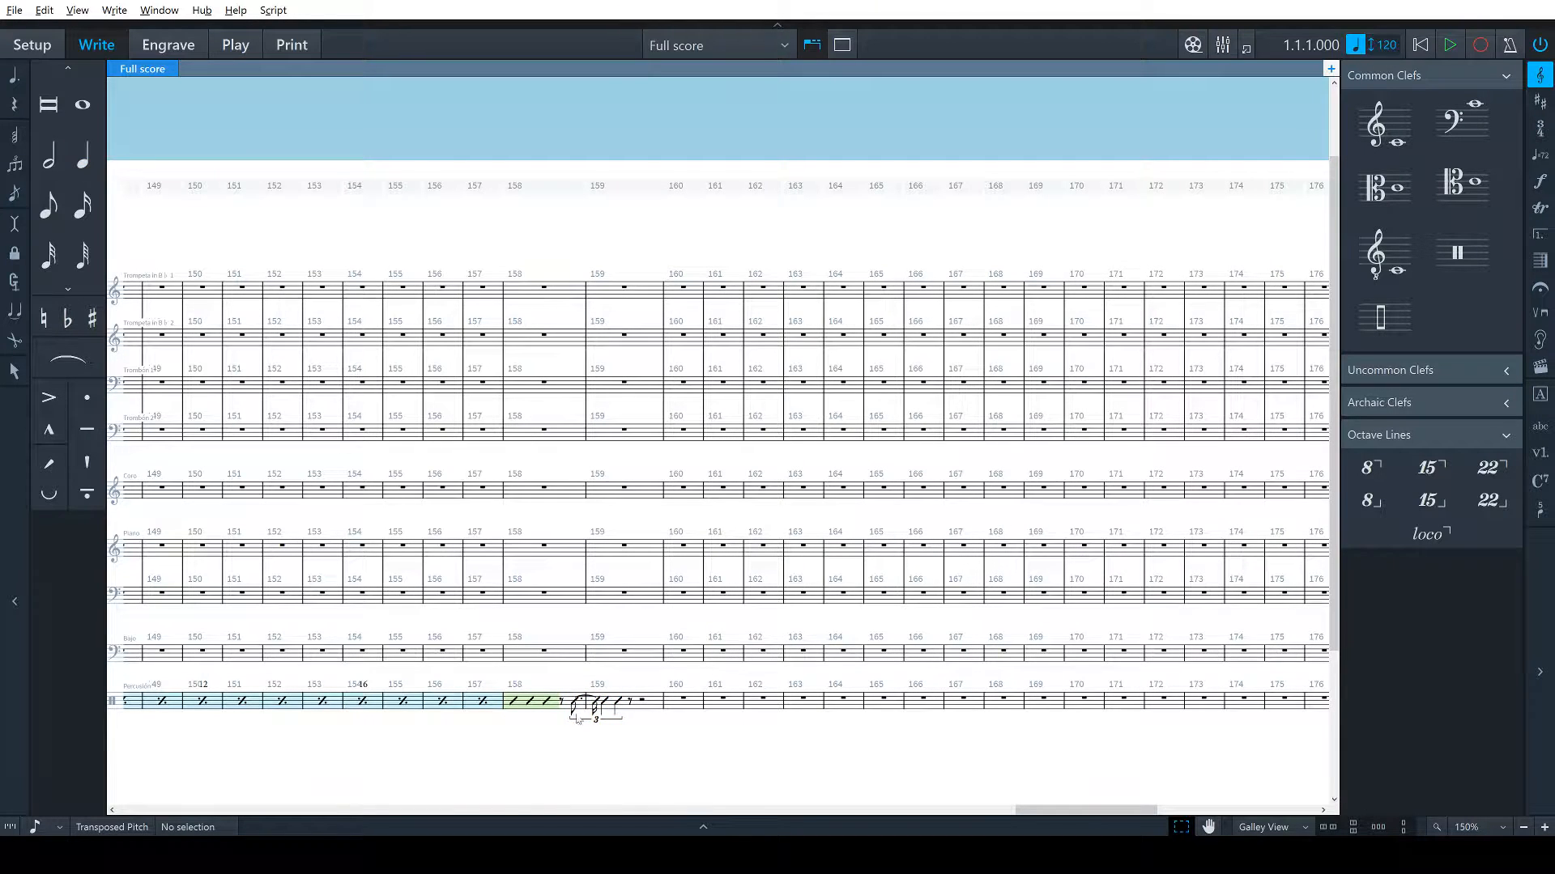
# Toggle the bar 158 triplet's Split notes at spanned barline and Spans barline properties off and back on
pyautogui.doubleClick(571, 716)
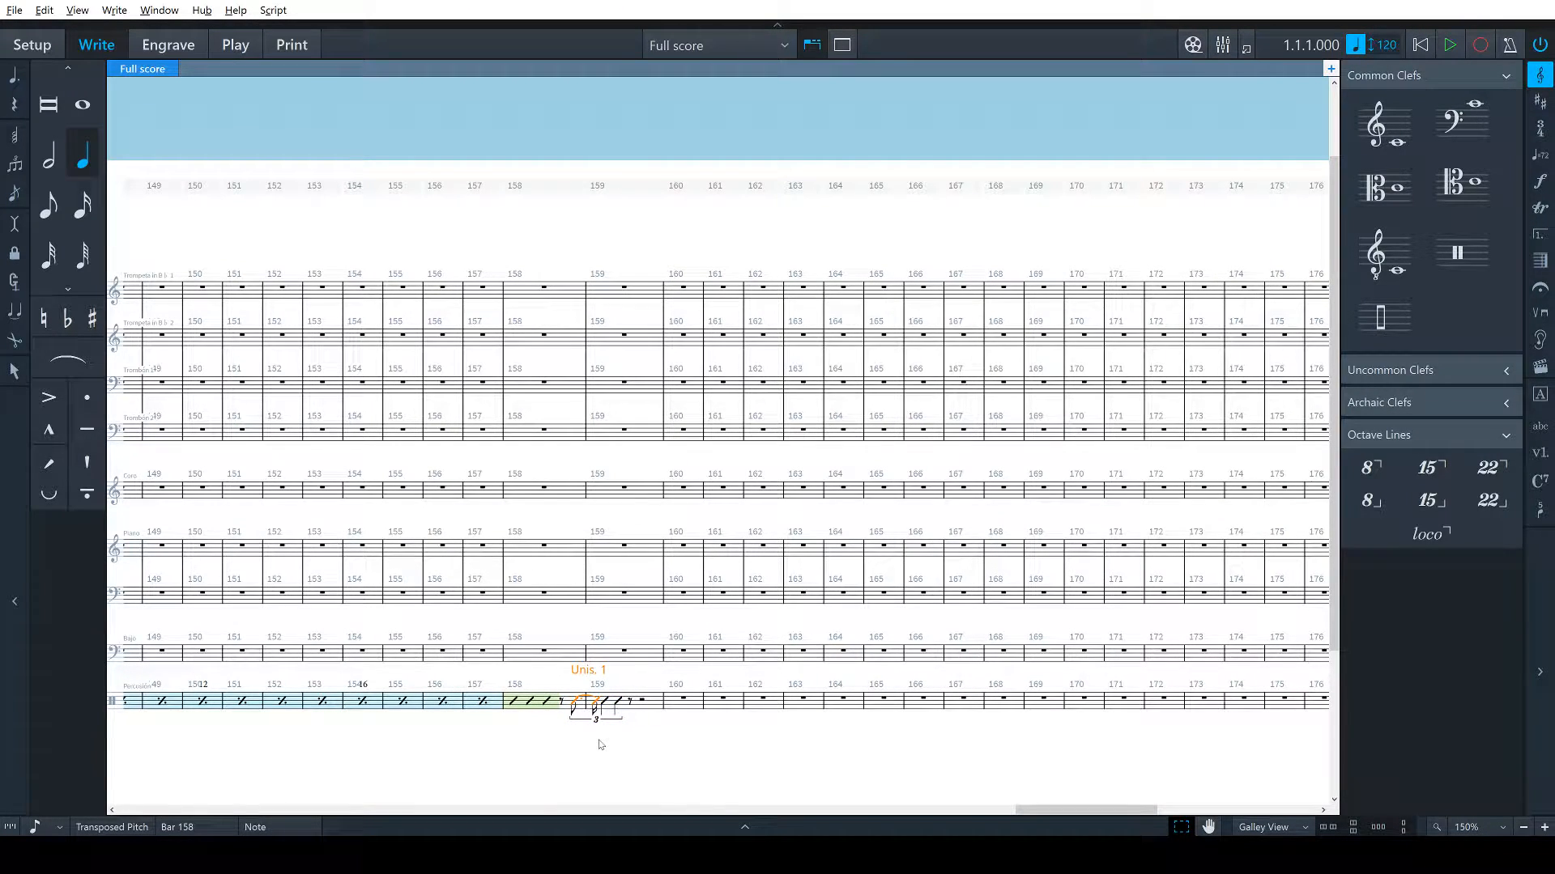
pyautogui.click(745, 826)
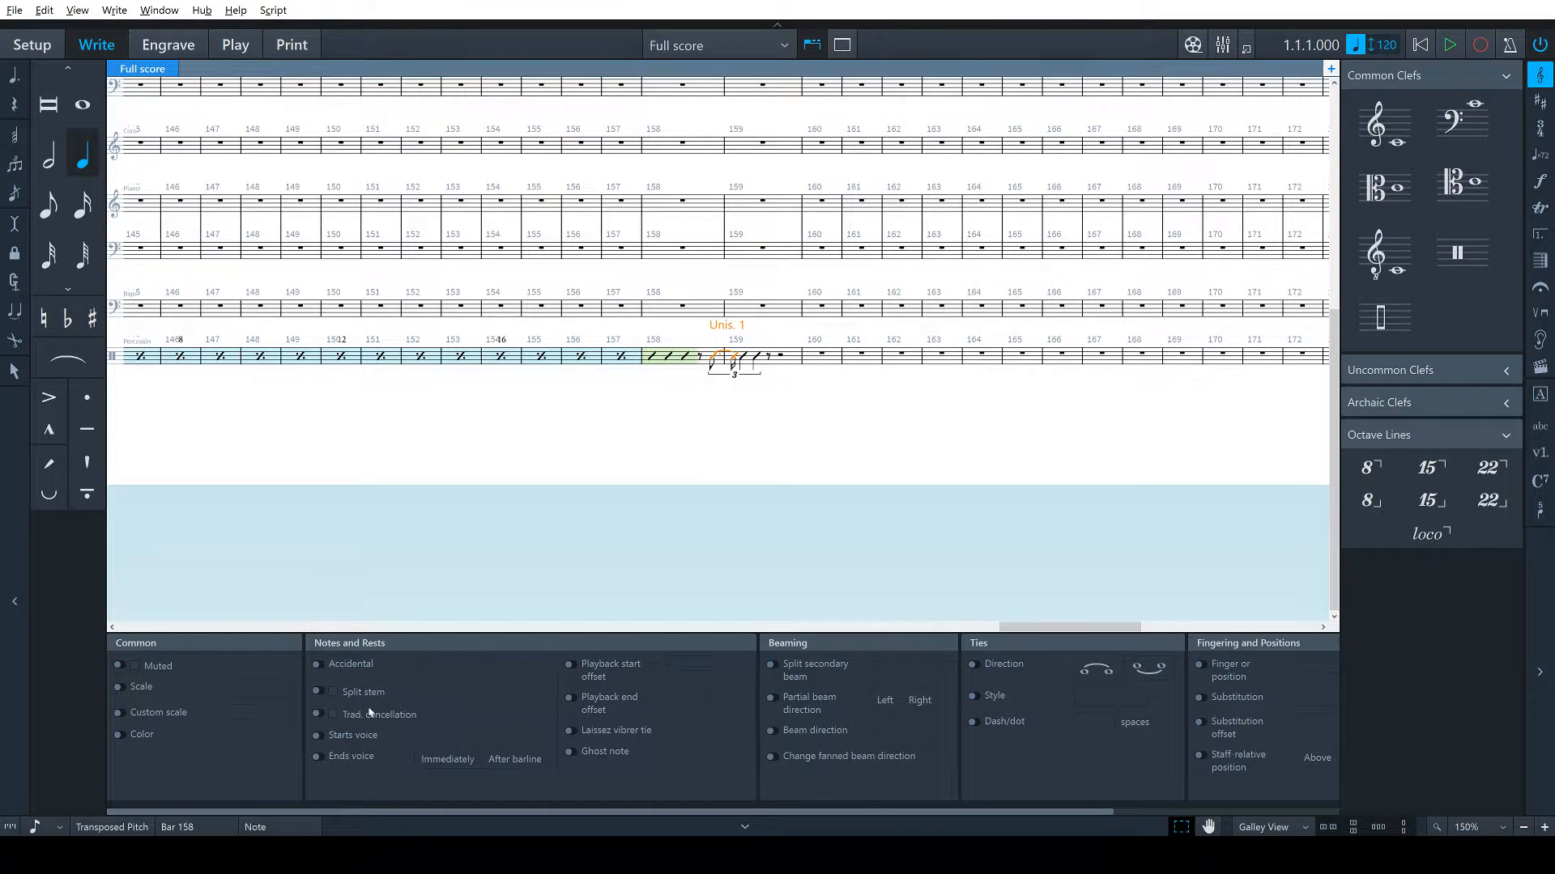
pyautogui.click(738, 376)
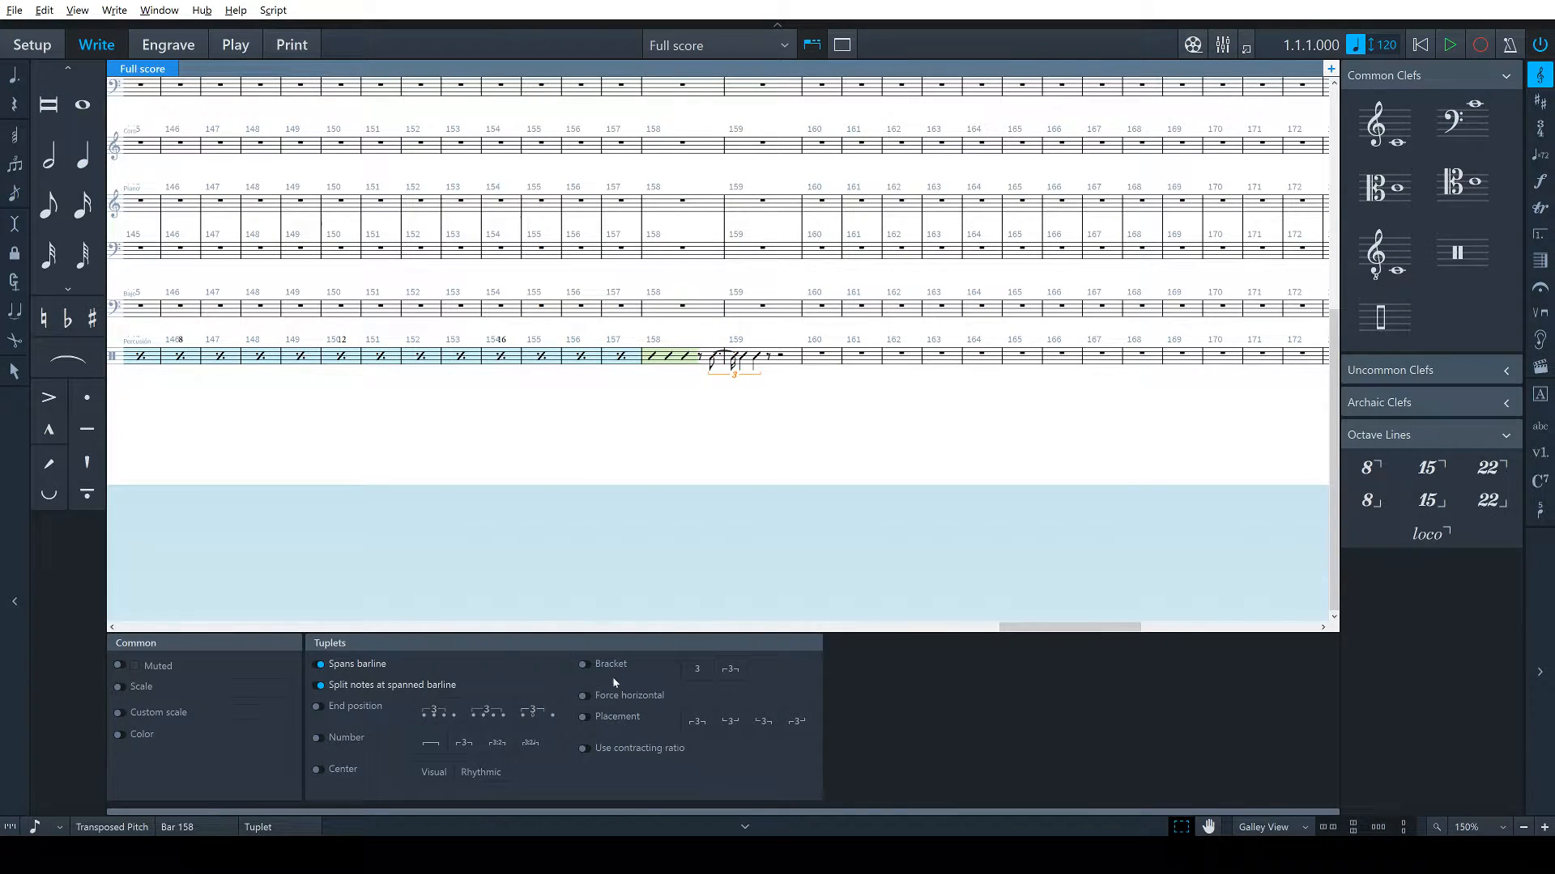
pyautogui.click(318, 685)
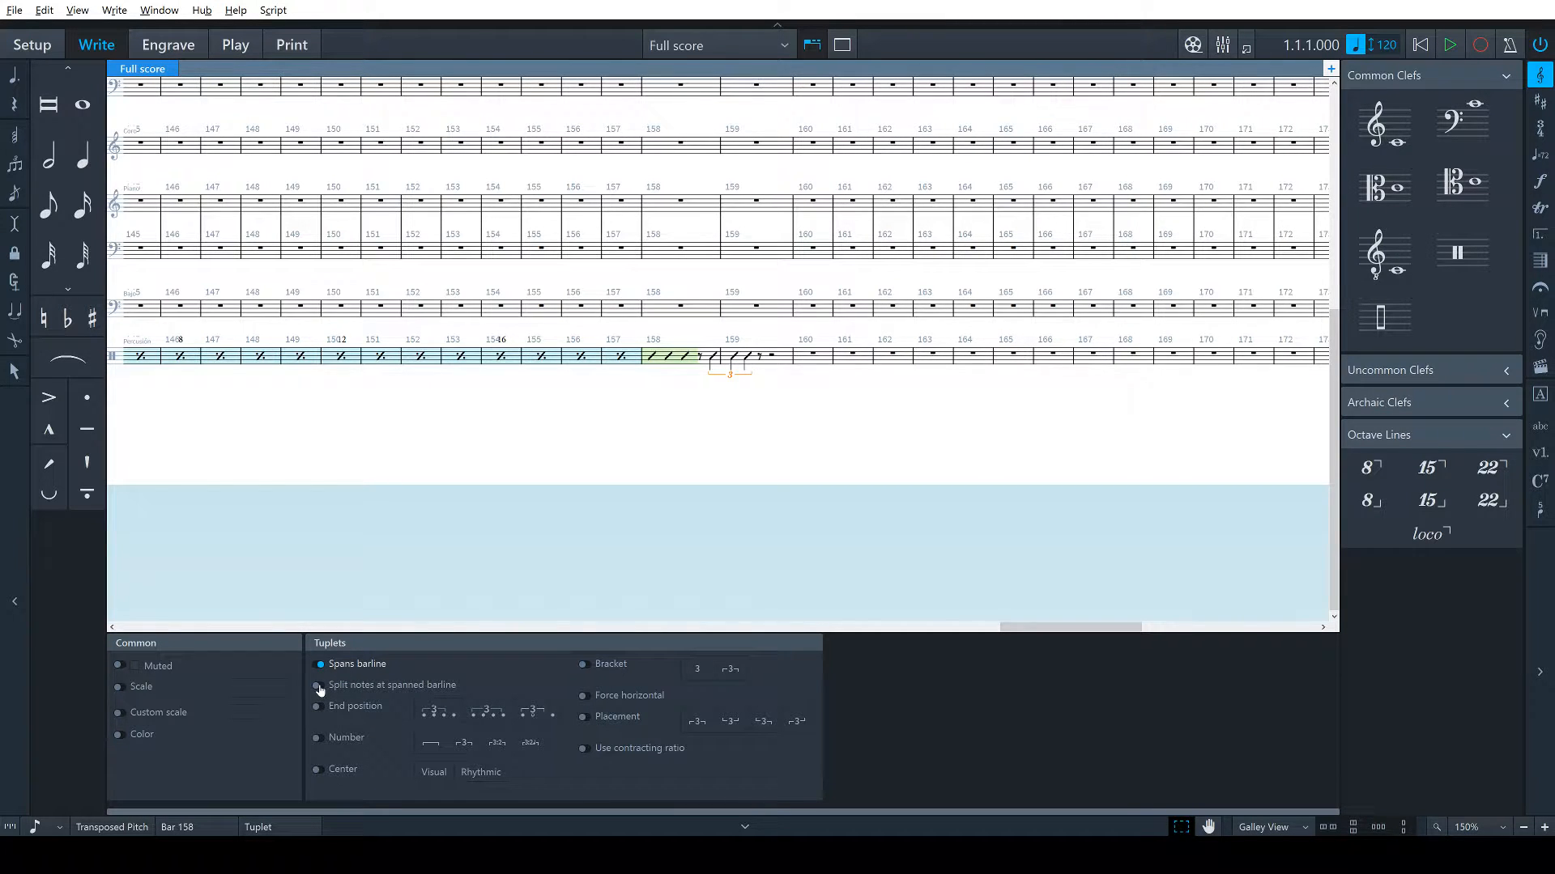
pyautogui.click(319, 686)
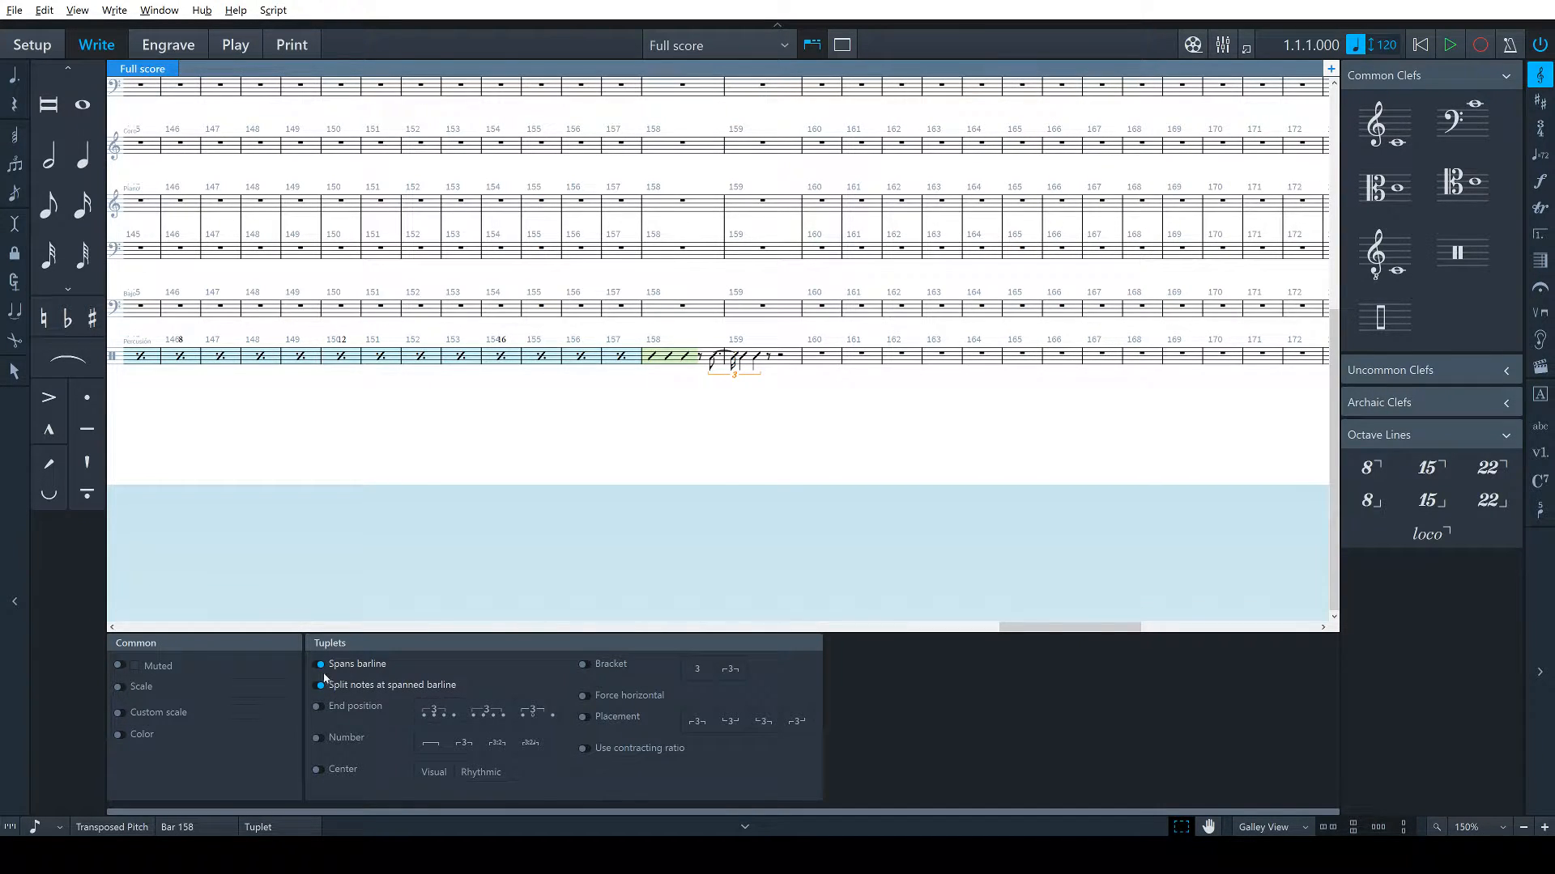
pyautogui.click(318, 665)
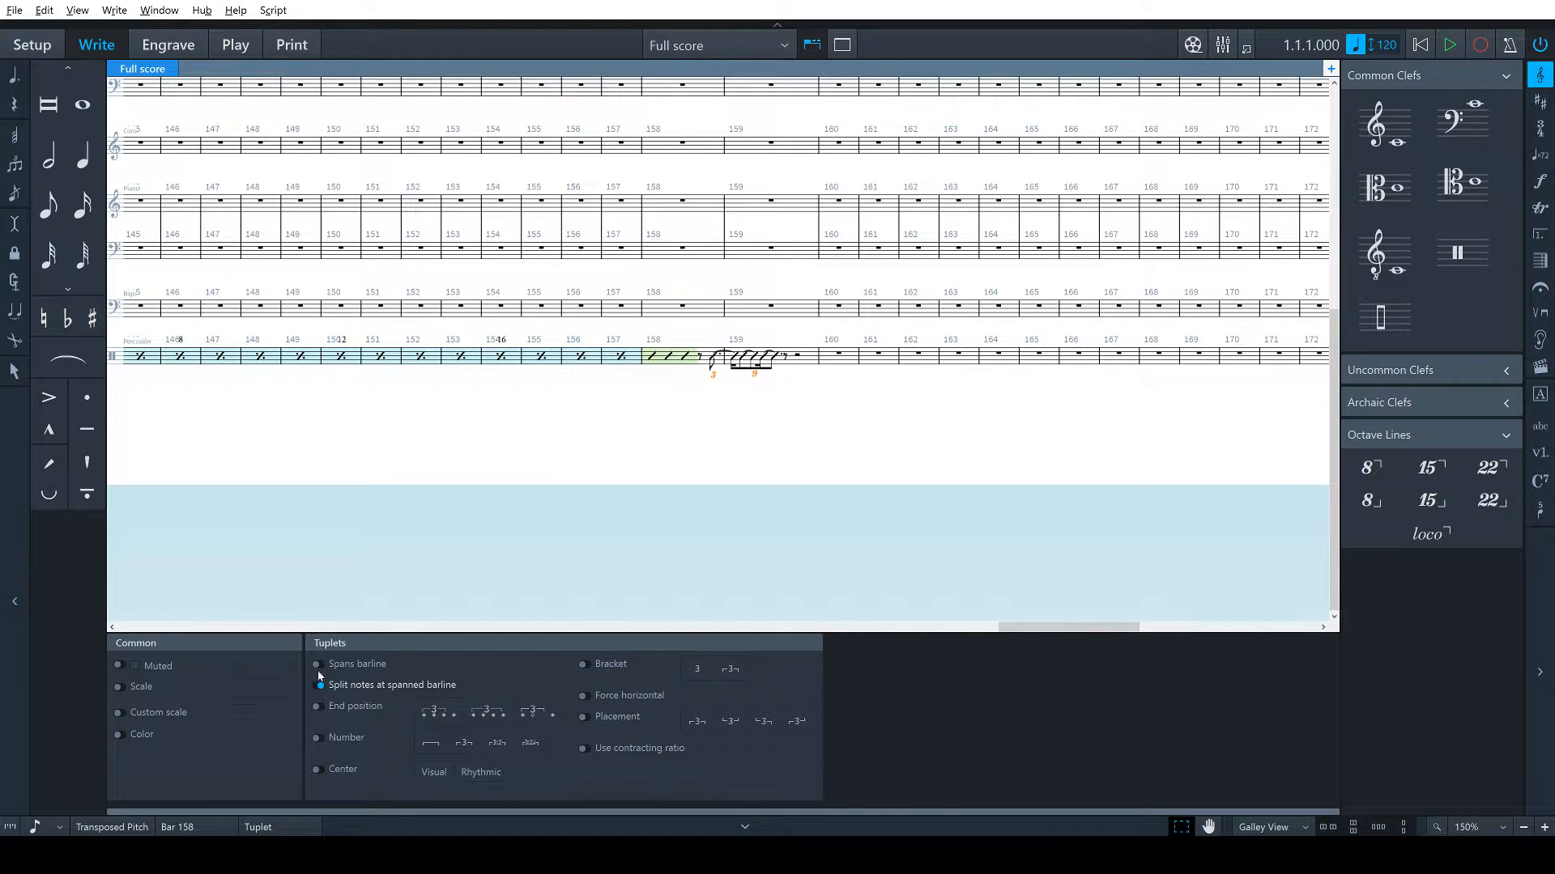
pyautogui.click(316, 687)
pyautogui.click(320, 687)
pyautogui.click(319, 665)
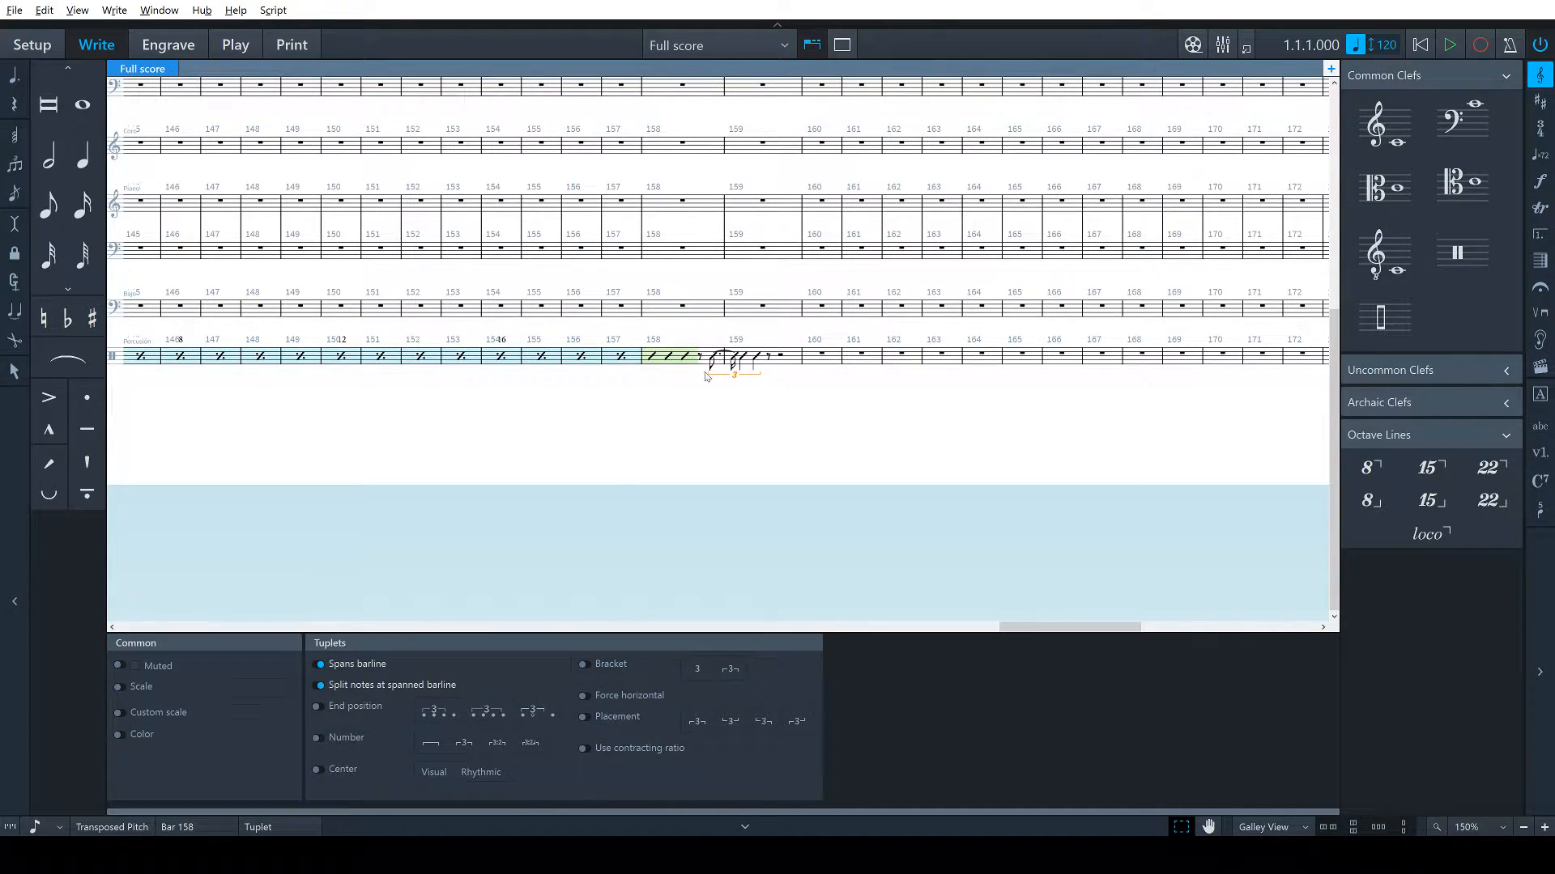
pyautogui.click(708, 470)
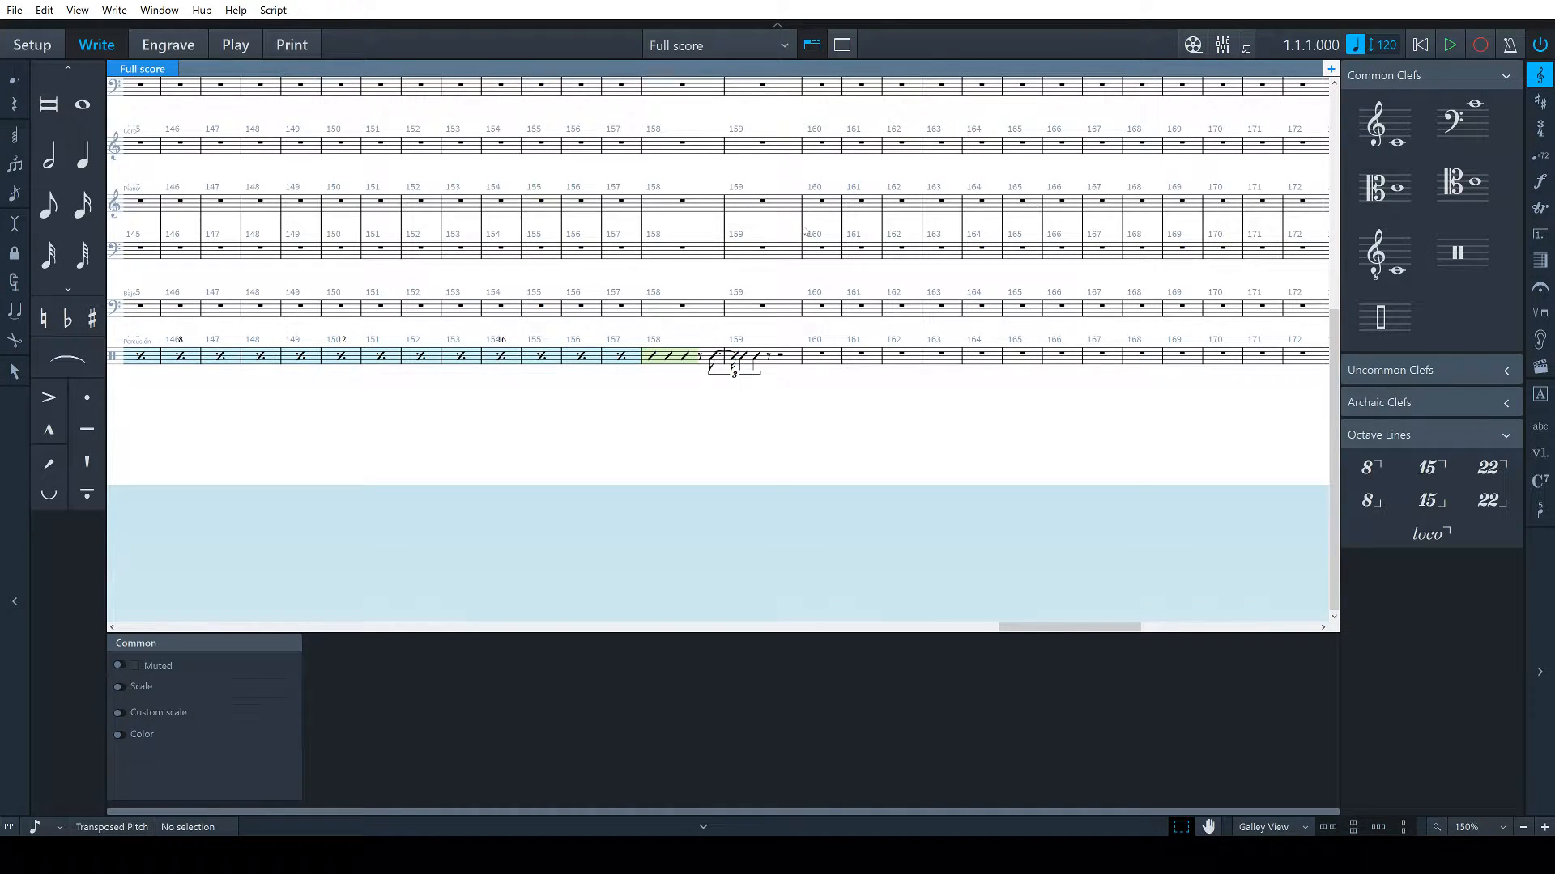
# Try shifting the triplet across bars 158 and 159 earlier, and move it back to its original rhythmic position
pyautogui.click(756, 365)
pyautogui.keyDown('shift'); pyautogui.click(755, 365); pyautogui.keyUp('shift')
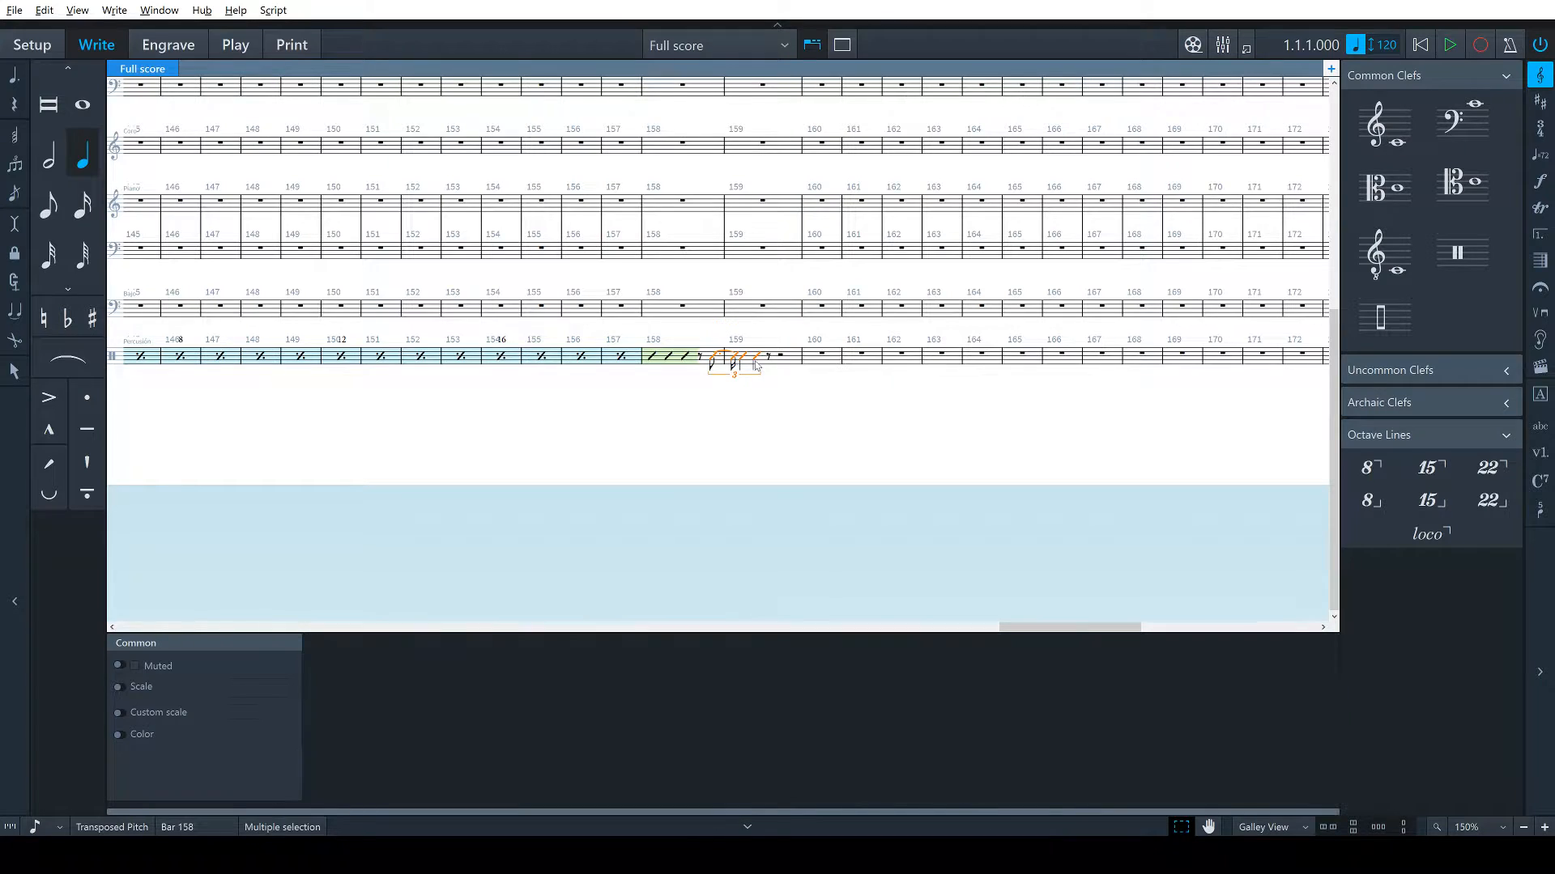
pyautogui.hotkey('alt', 'Left')
pyautogui.hotkey('alt', 'Left')
pyautogui.hotkey('alt', 'Left')
pyautogui.hotkey('alt', 'Left')
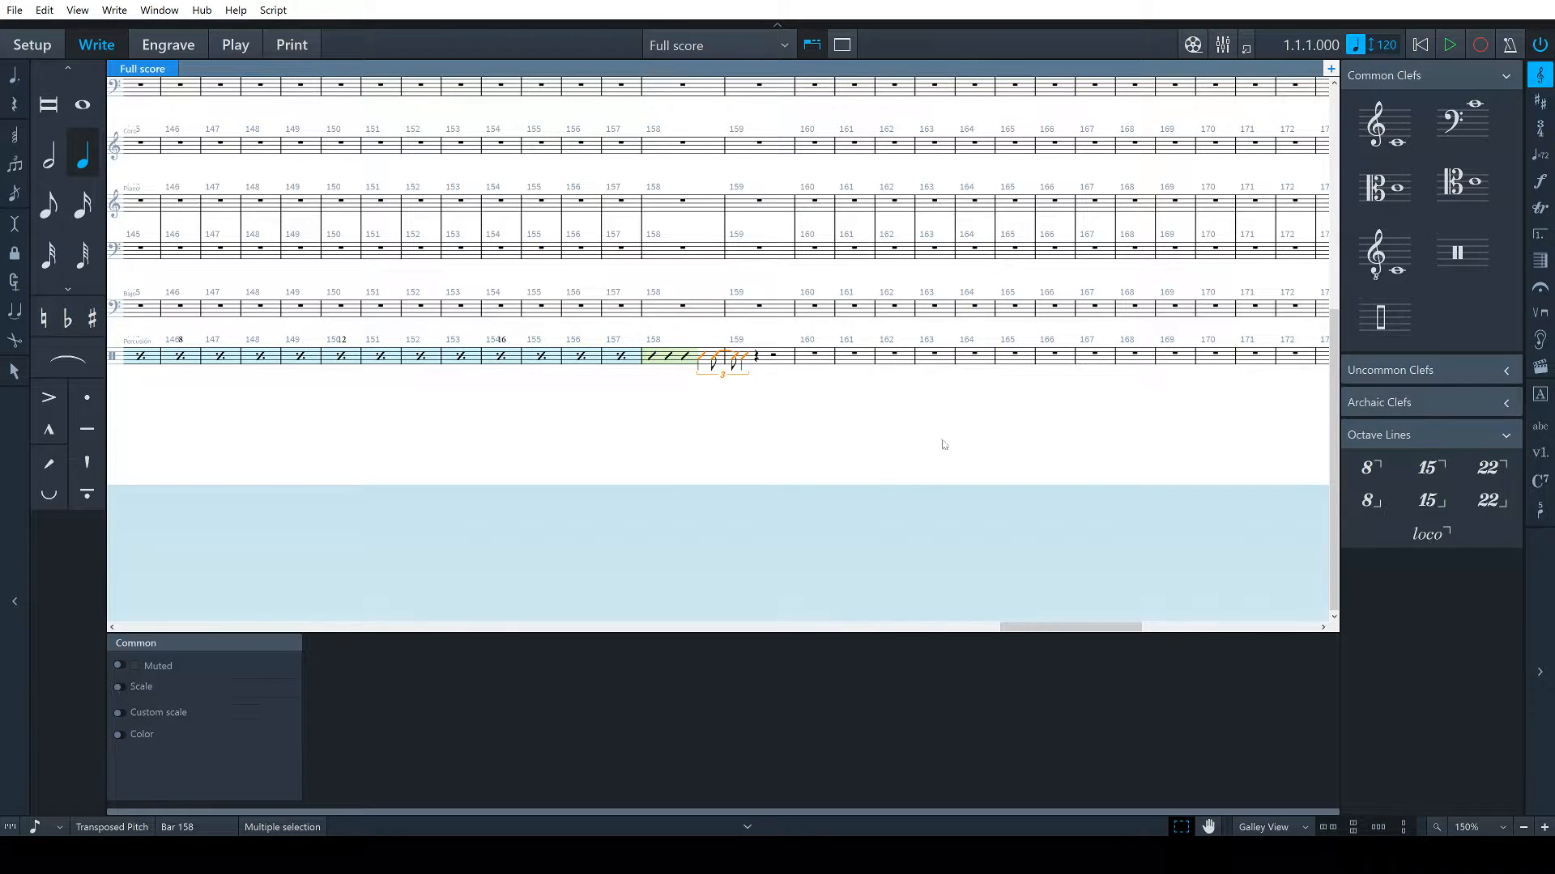
pyautogui.hotkey('alt', 'Right')
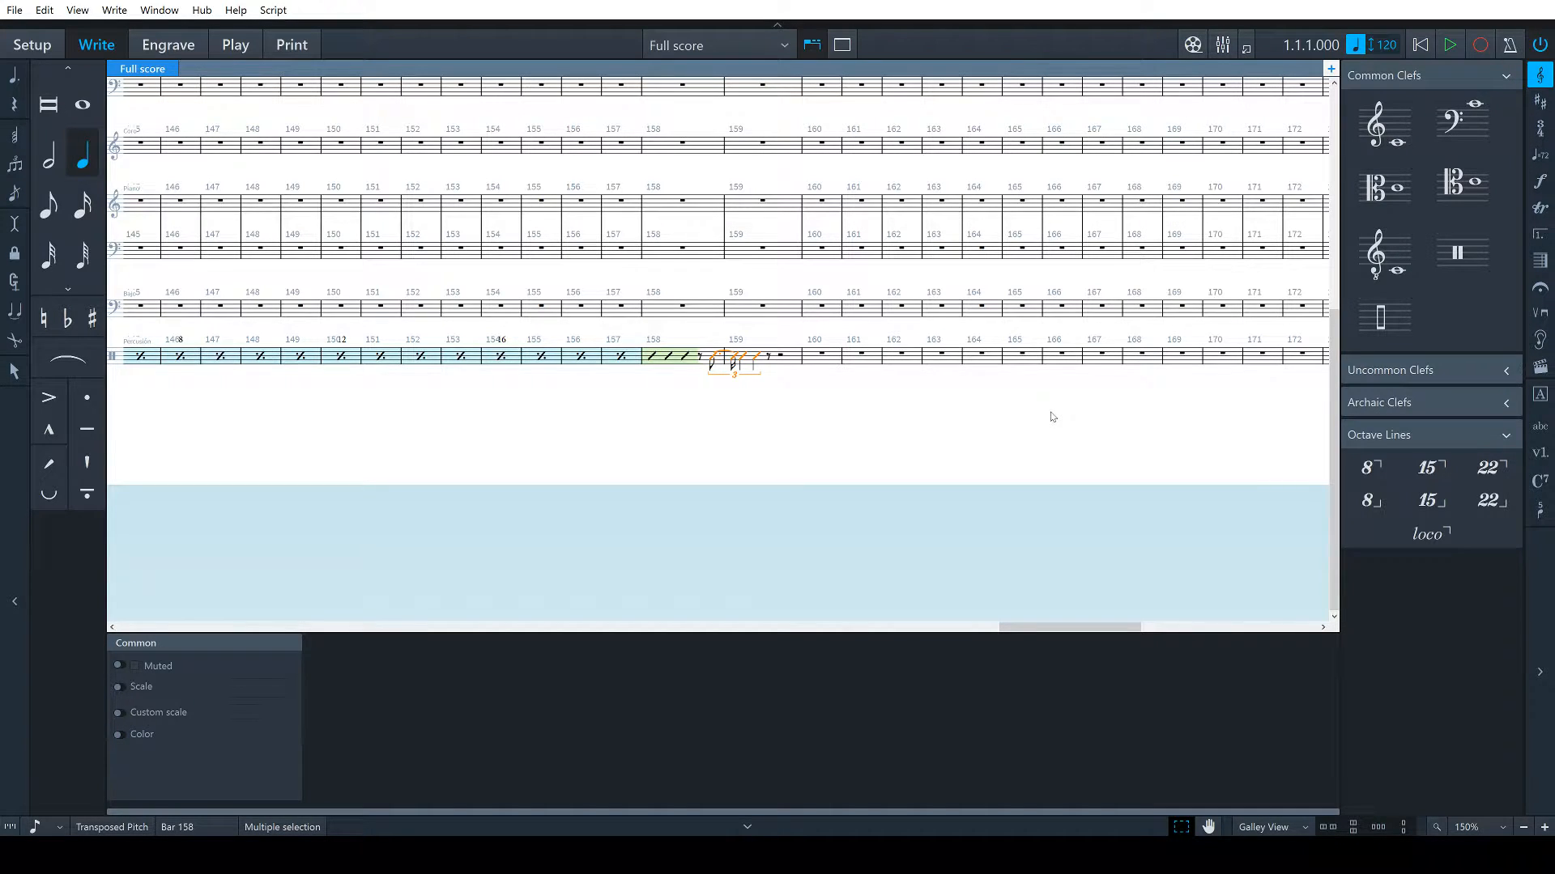
pyautogui.press('Escape')
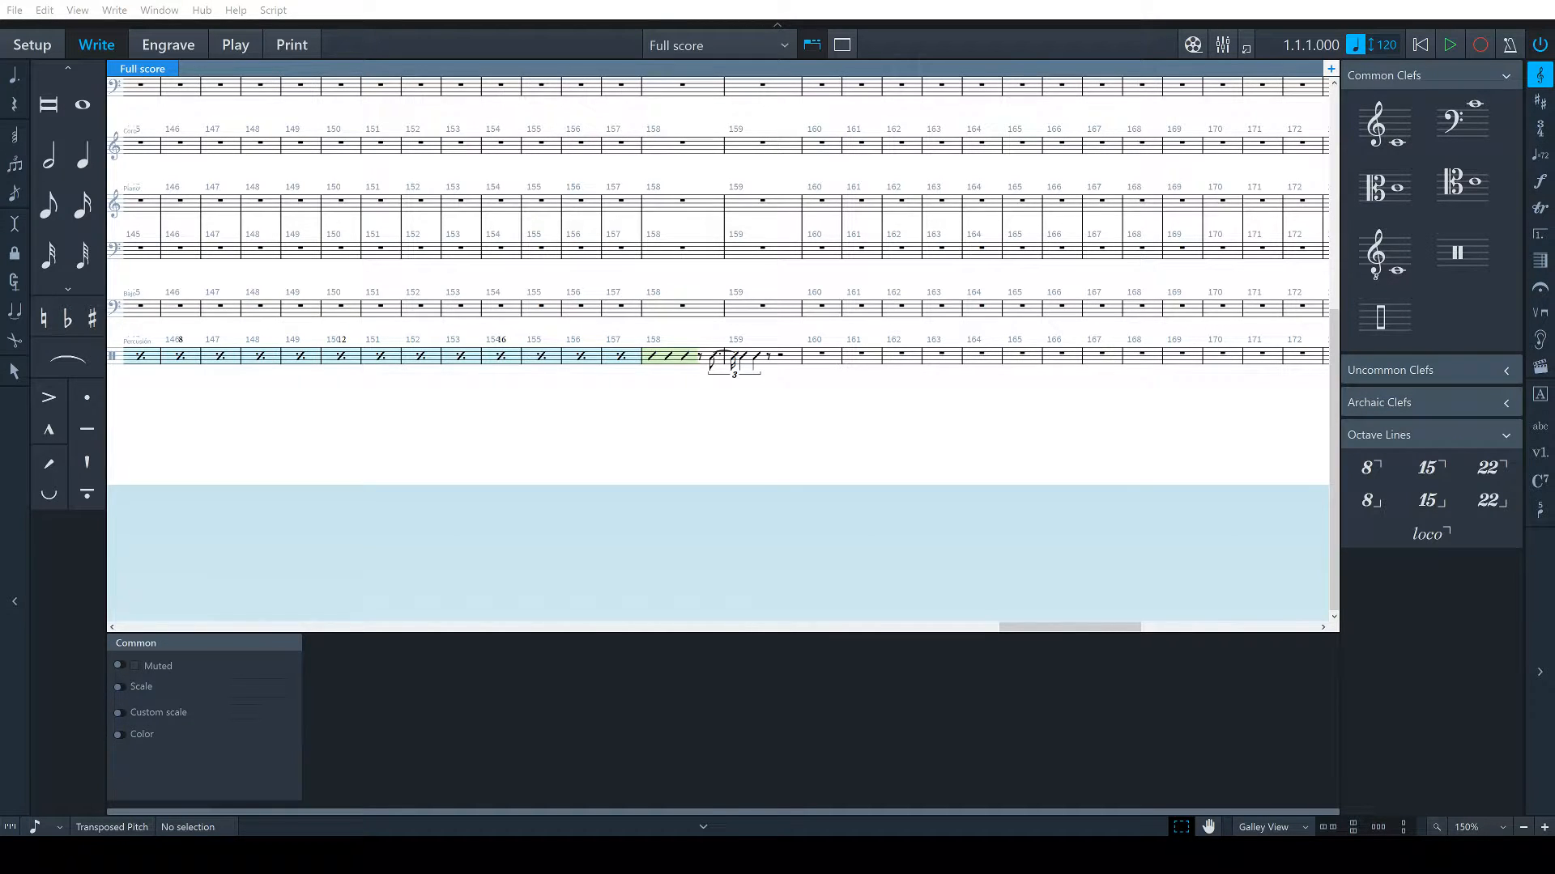
# Fill the last two beats of bar 159 on the Percussion staff with a slash region
pyautogui.click(780, 355)
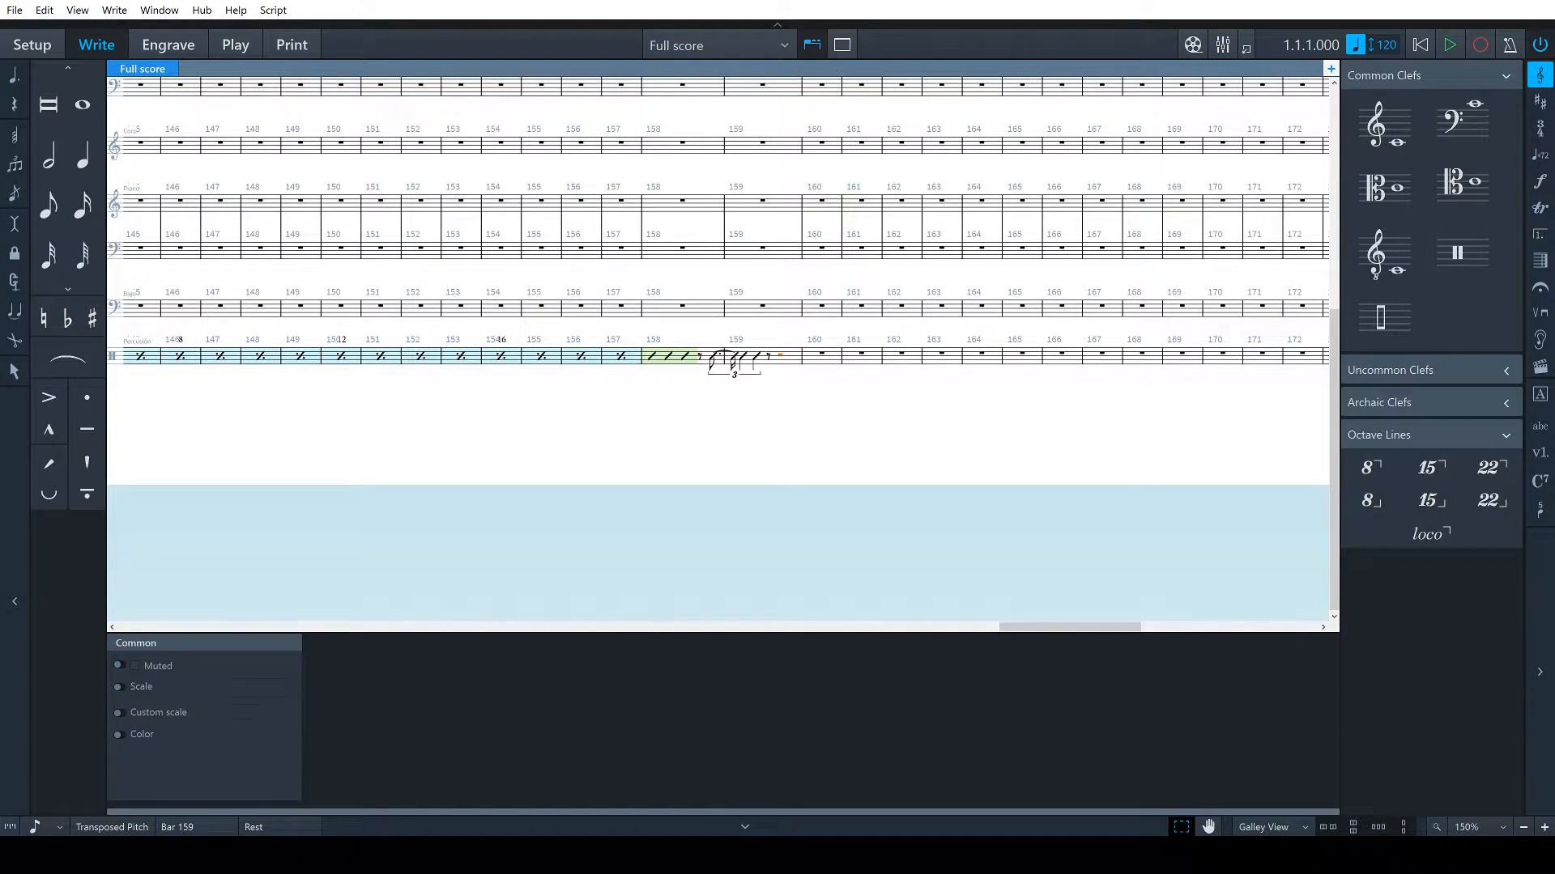
pyautogui.press('space')
pyautogui.press('space')
pyautogui.click(806, 398)
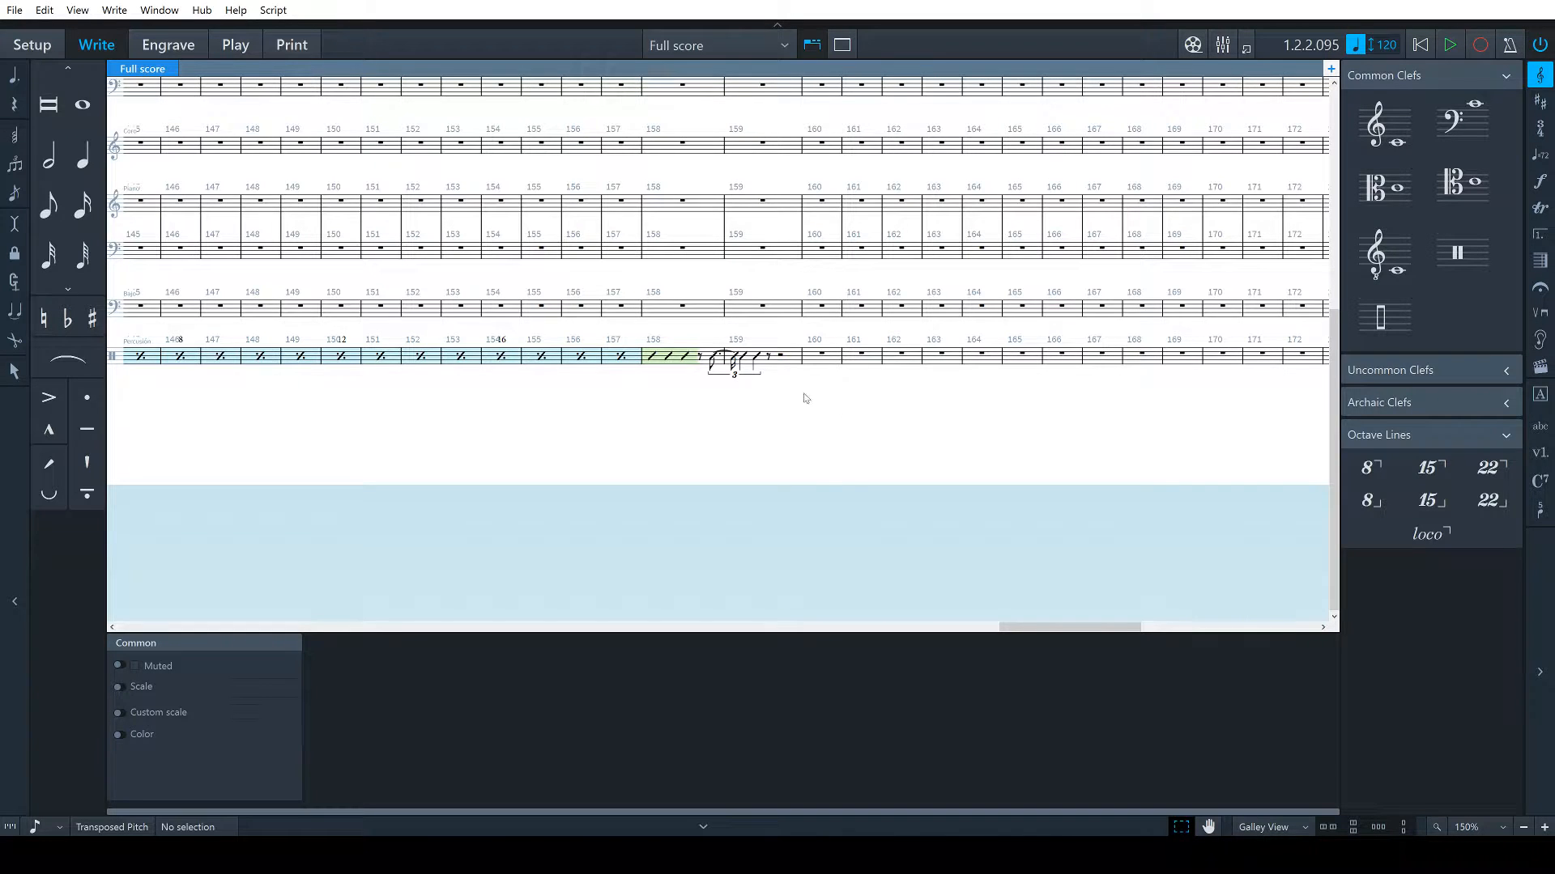
pyautogui.click(780, 355)
pyautogui.hotkey('alt', 's')
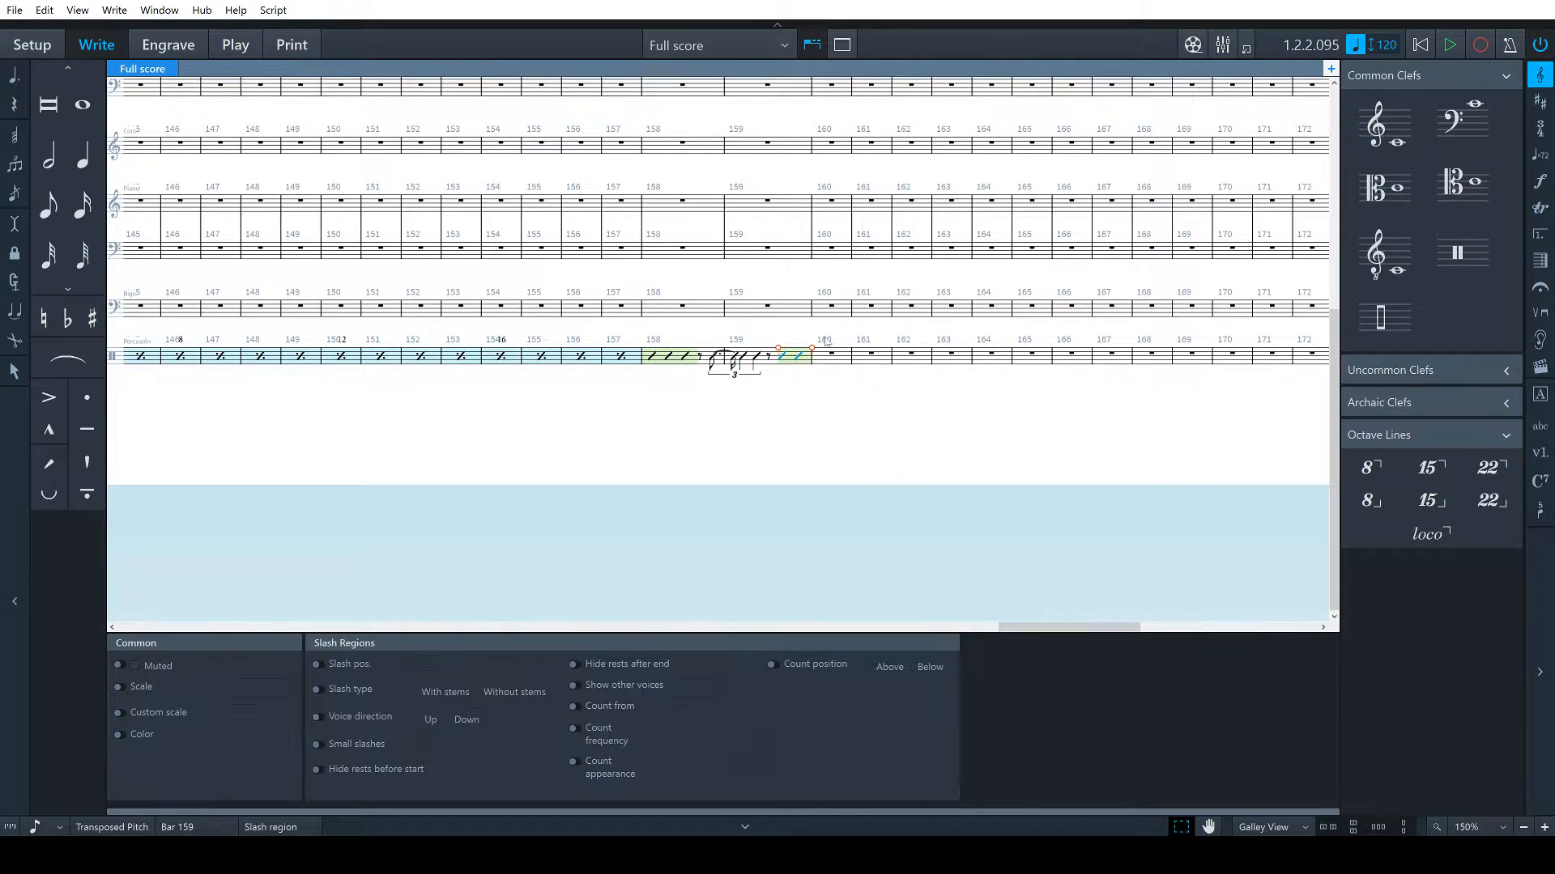
# Extend the bar 159 slash region through bar 160 and add a separate slash region in bar 161
pyautogui.scroll(1, 824, 337)
pyautogui.hotkey('ctrl', '9')
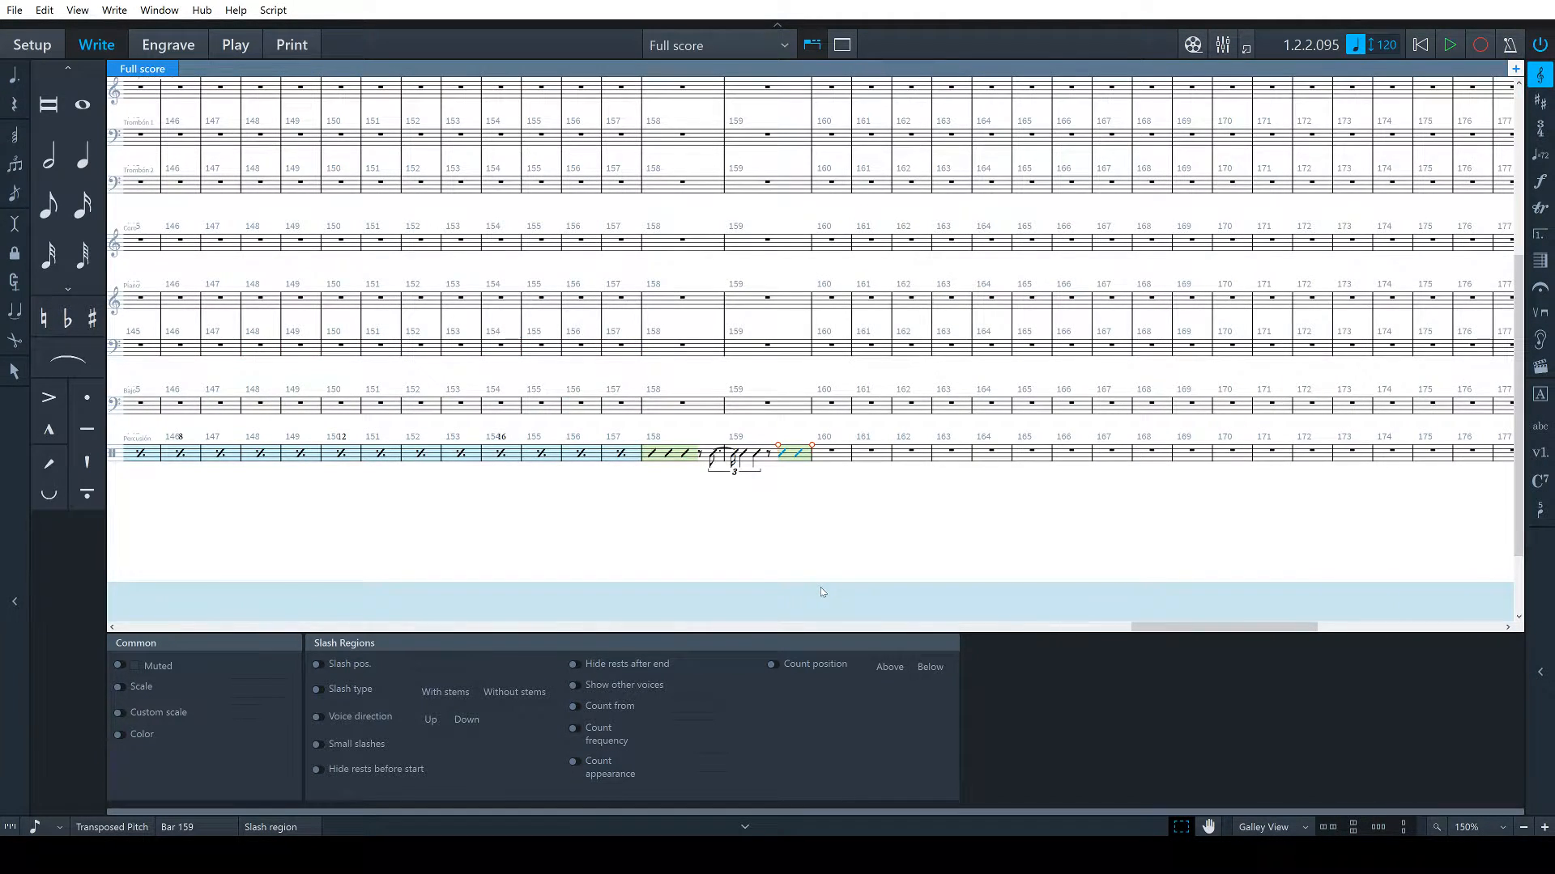
pyautogui.hotkey('ctrl', '8')
pyautogui.hotkey('ctrl', '9')
pyautogui.click(817, 546)
pyautogui.scroll(1, 810, 609)
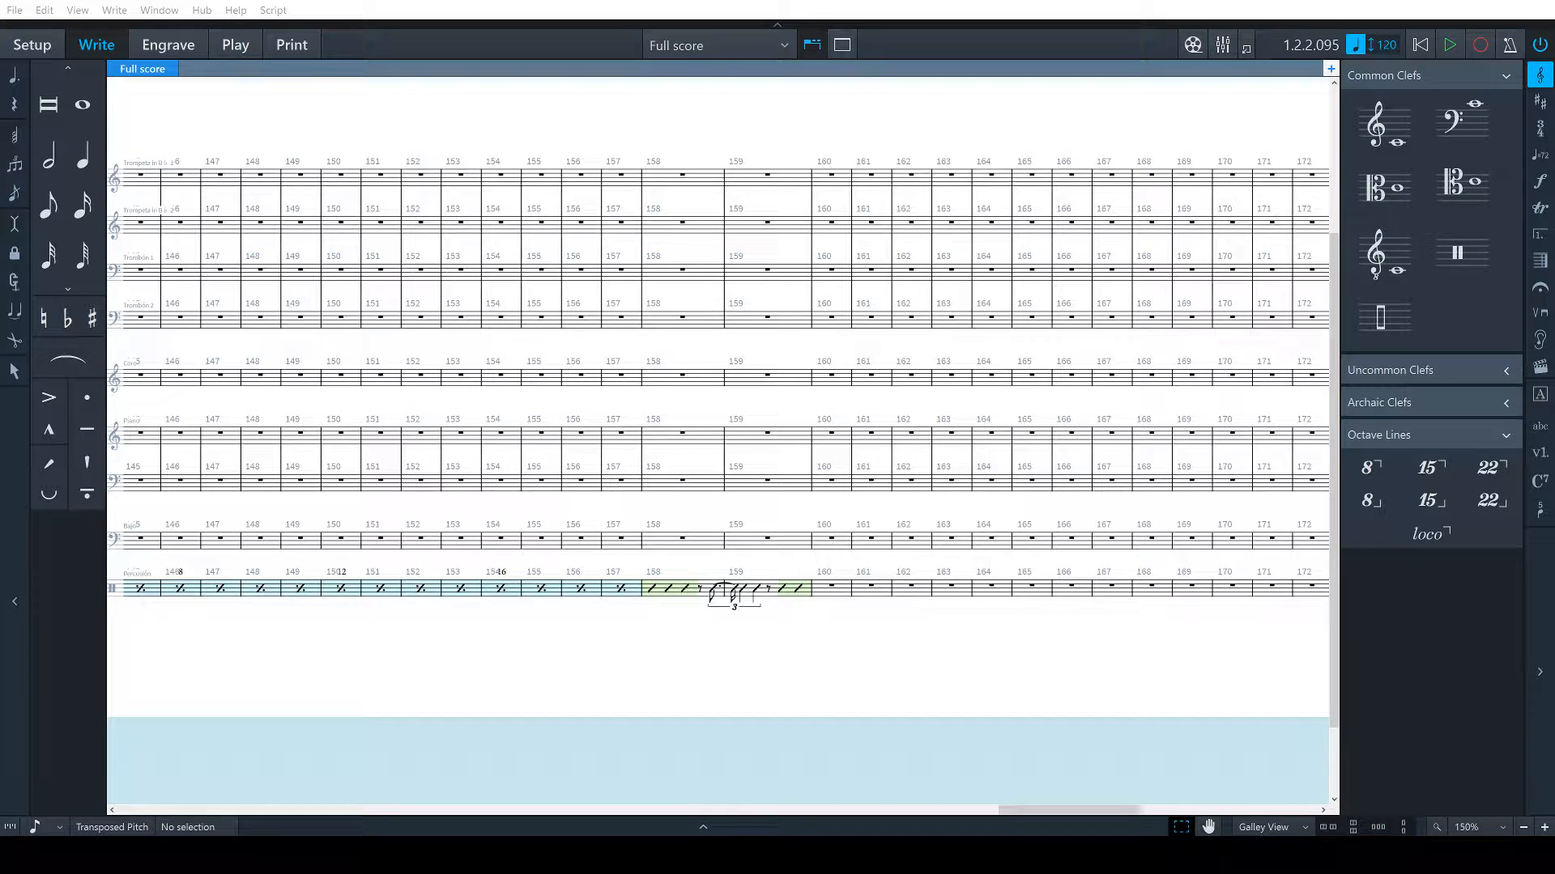
pyautogui.click(800, 589)
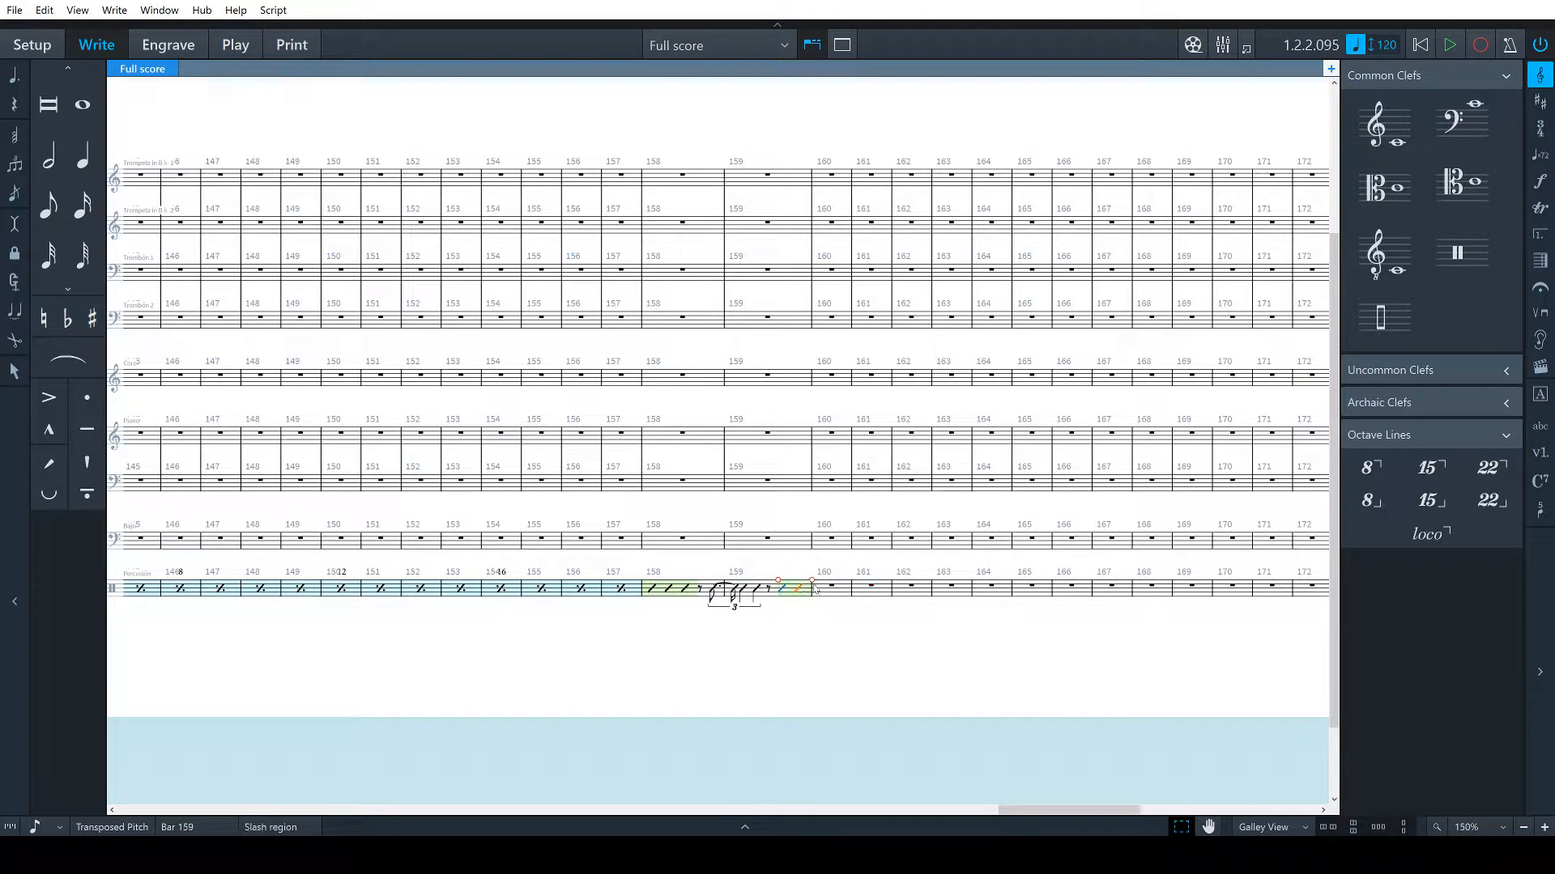
pyautogui.moveTo(813, 581); pyautogui.dragTo(883, 590)
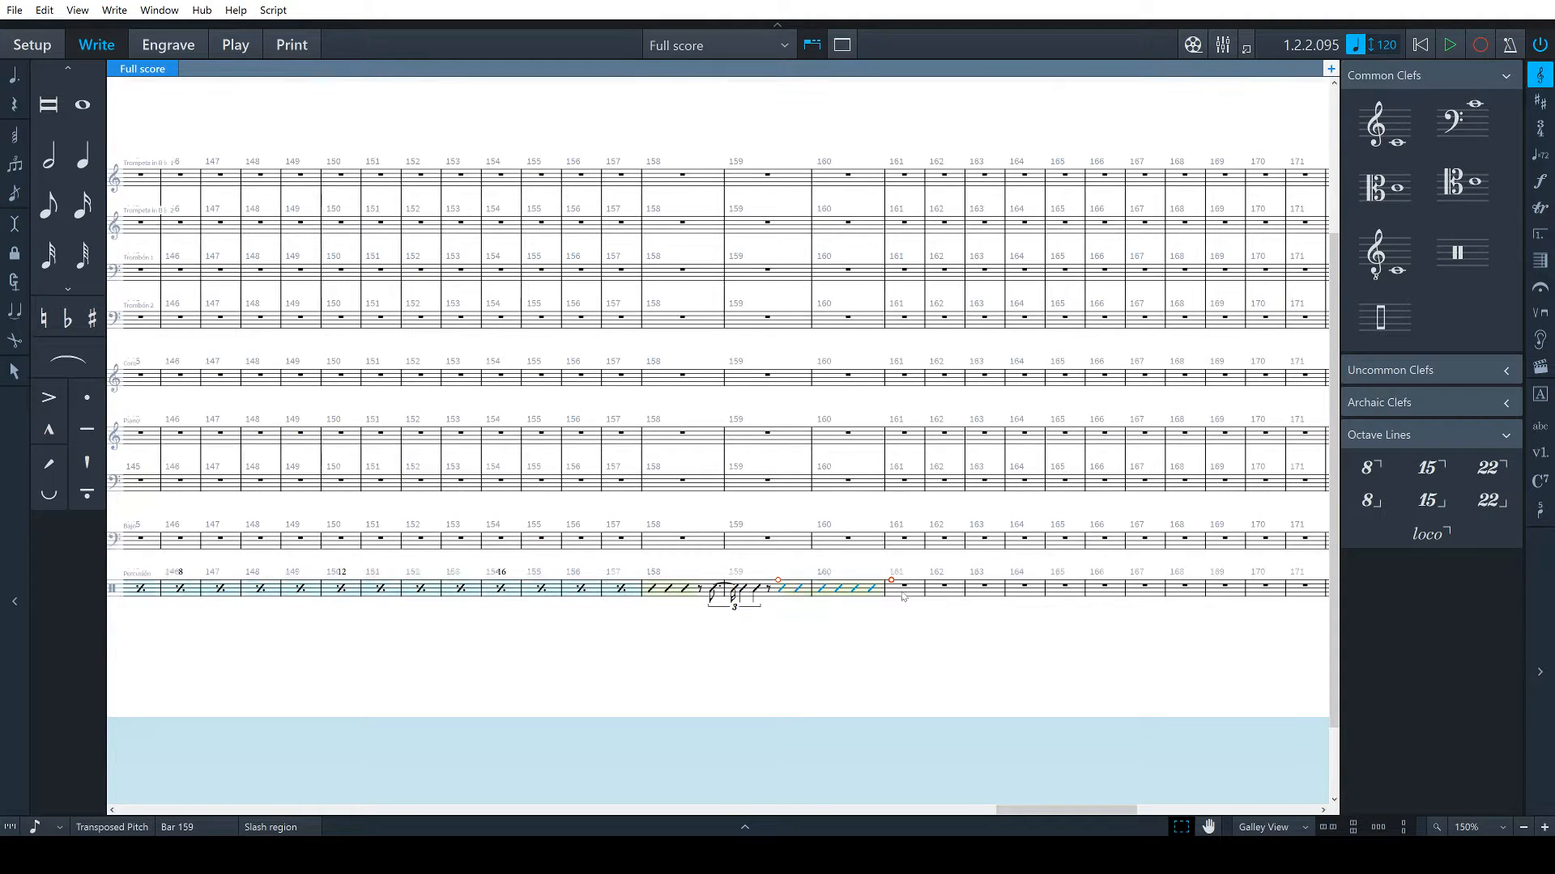
pyautogui.click(907, 590)
pyautogui.hotkey('alt', 's')
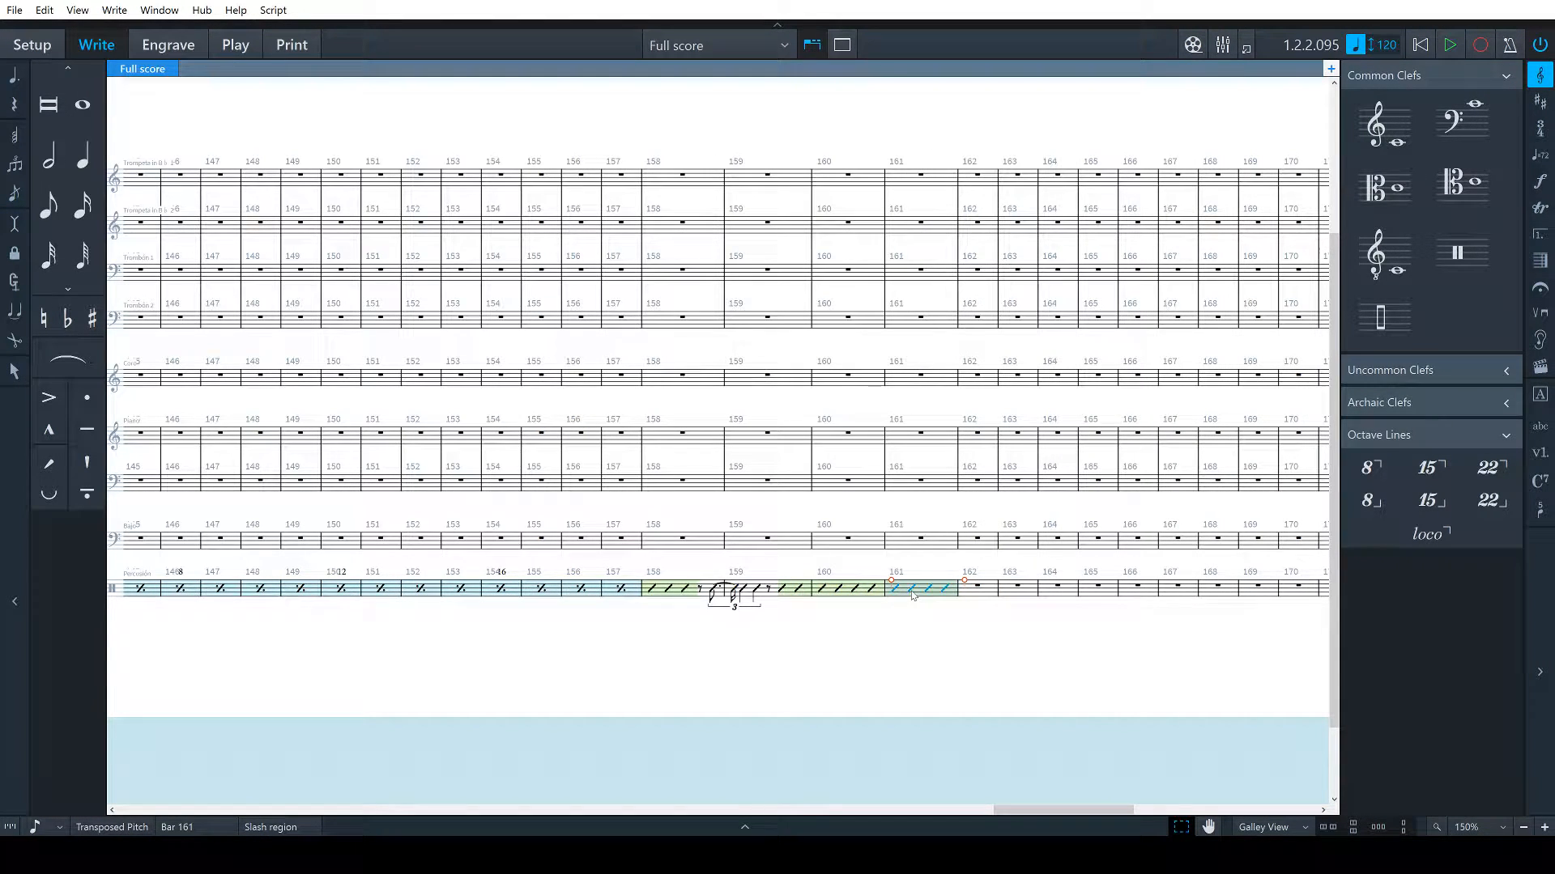
# Try a one-bar repeat region at bar 162, moving it to start at bar 163 and lengthening it through bar 167
pyautogui.click(987, 590)
pyautogui.hotkey('shift', 'r')
pyautogui.write('%1')
pyautogui.press('Return')
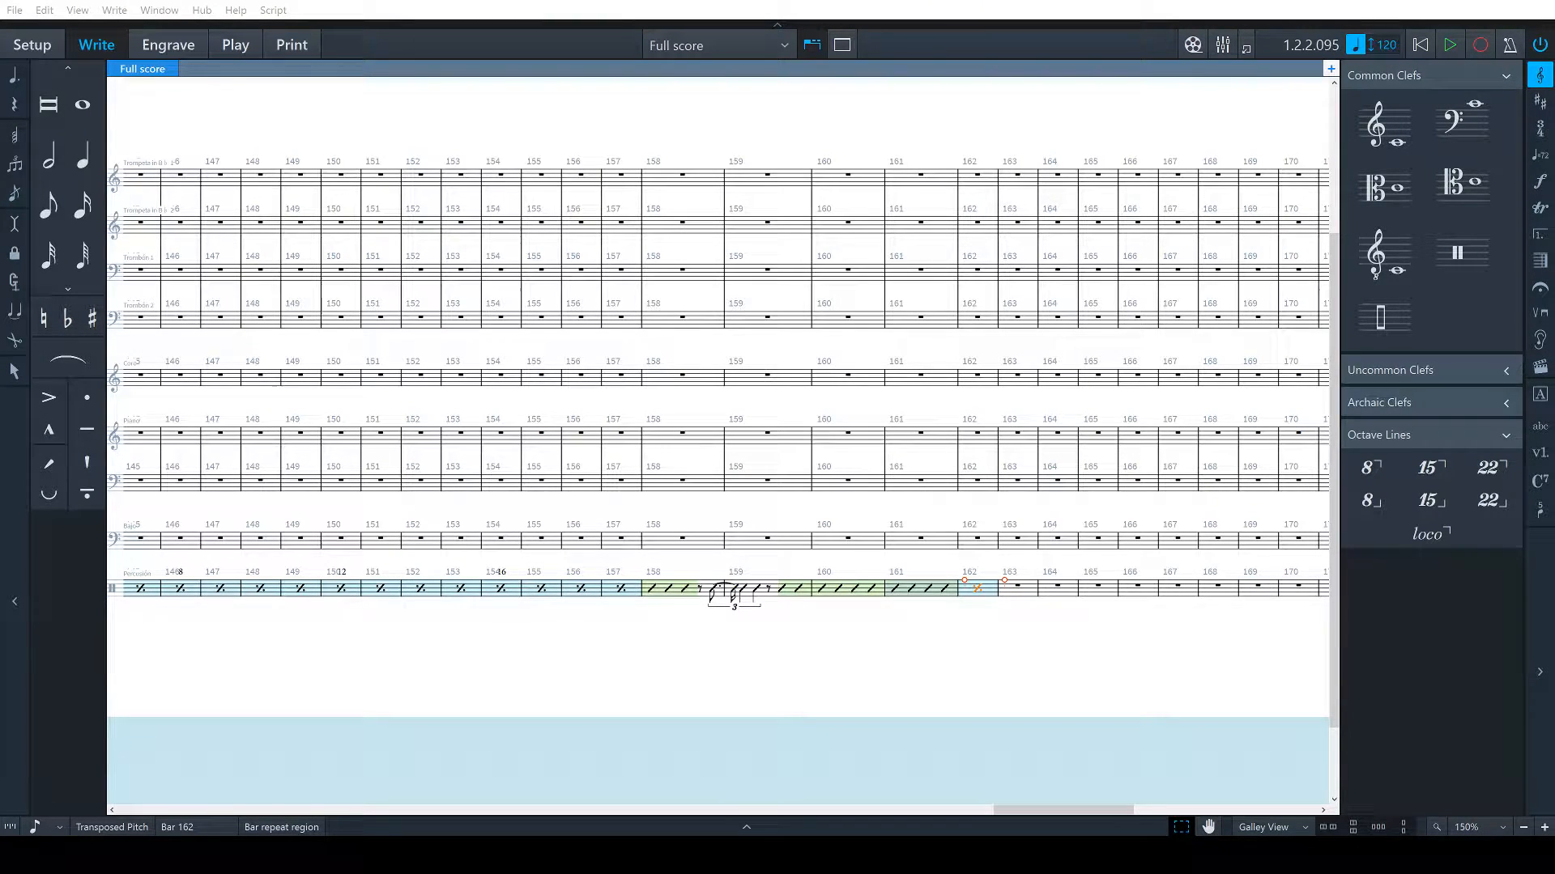
pyautogui.hotkey('alt', 'Right')
pyautogui.hotkey('alt', 'shift', 'Right')
pyautogui.hotkey('alt', 'shift', 'Right')
pyautogui.hotkey('alt', 'shift', 'Right')
pyautogui.hotkey('alt', 'shift', 'Right')
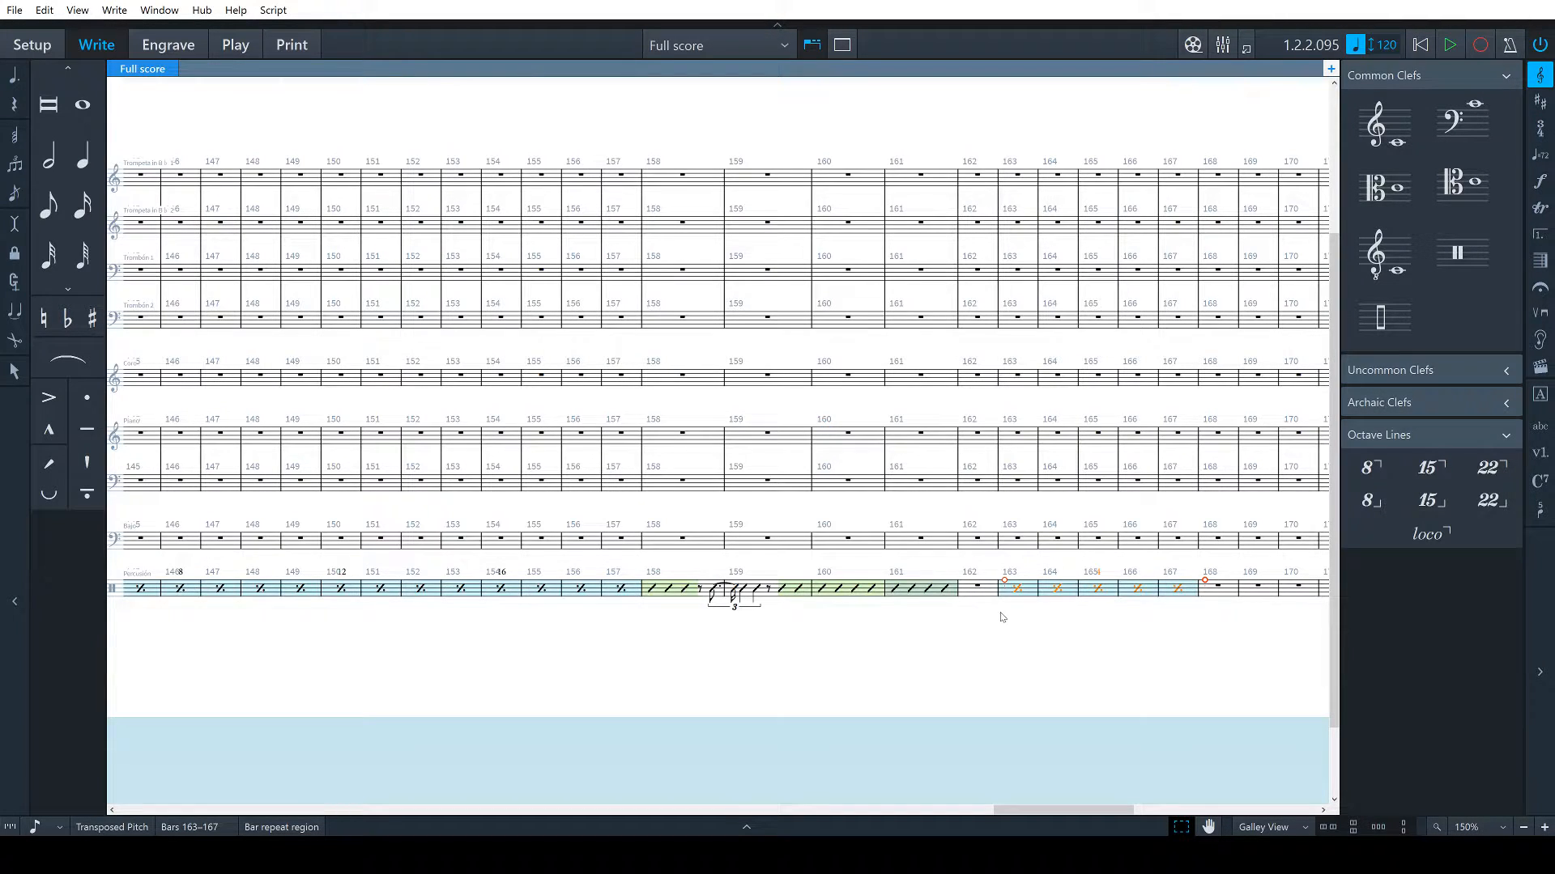
# Shorten the misplaced repeat region to bar 163 only and delete it
pyautogui.hotkey('alt', 'shift', 'Left')
pyautogui.hotkey('alt', 'shift', 'Left')
pyautogui.hotkey('alt', 'shift', 'Left')
pyautogui.hotkey('alt', 'shift', 'Left')
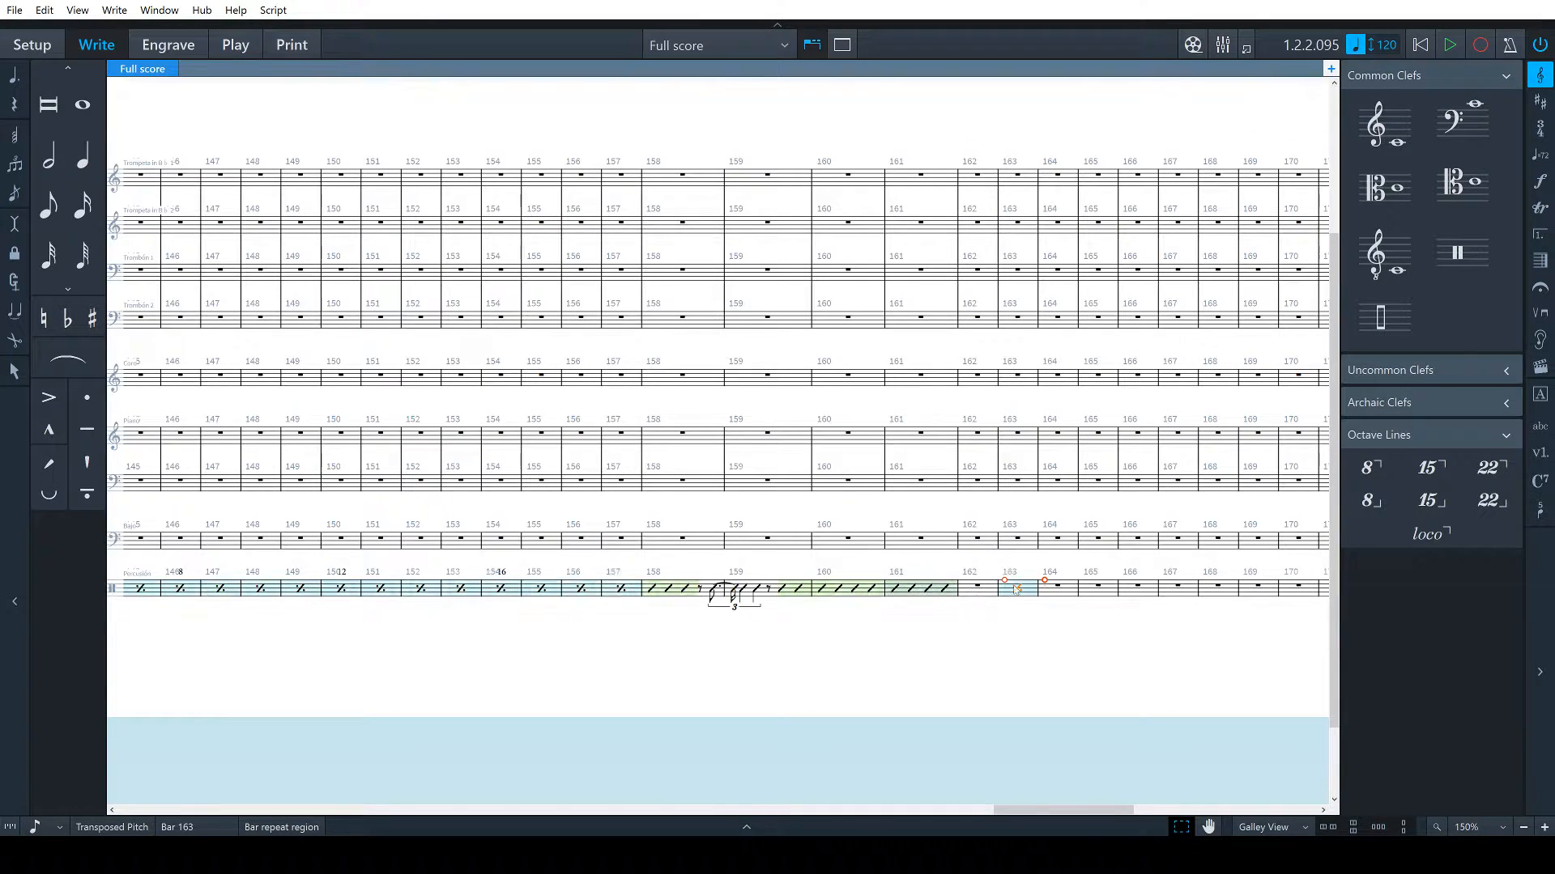
pyautogui.press('Delete')
# Add a one-bar repeat region across bars 162 to 167 of the Percussion staff
pyautogui.click(976, 587)
pyautogui.hscroll(3, 1018, 611)
pyautogui.keyDown('shift'); pyautogui.click(974, 597); pyautogui.keyUp('shift')
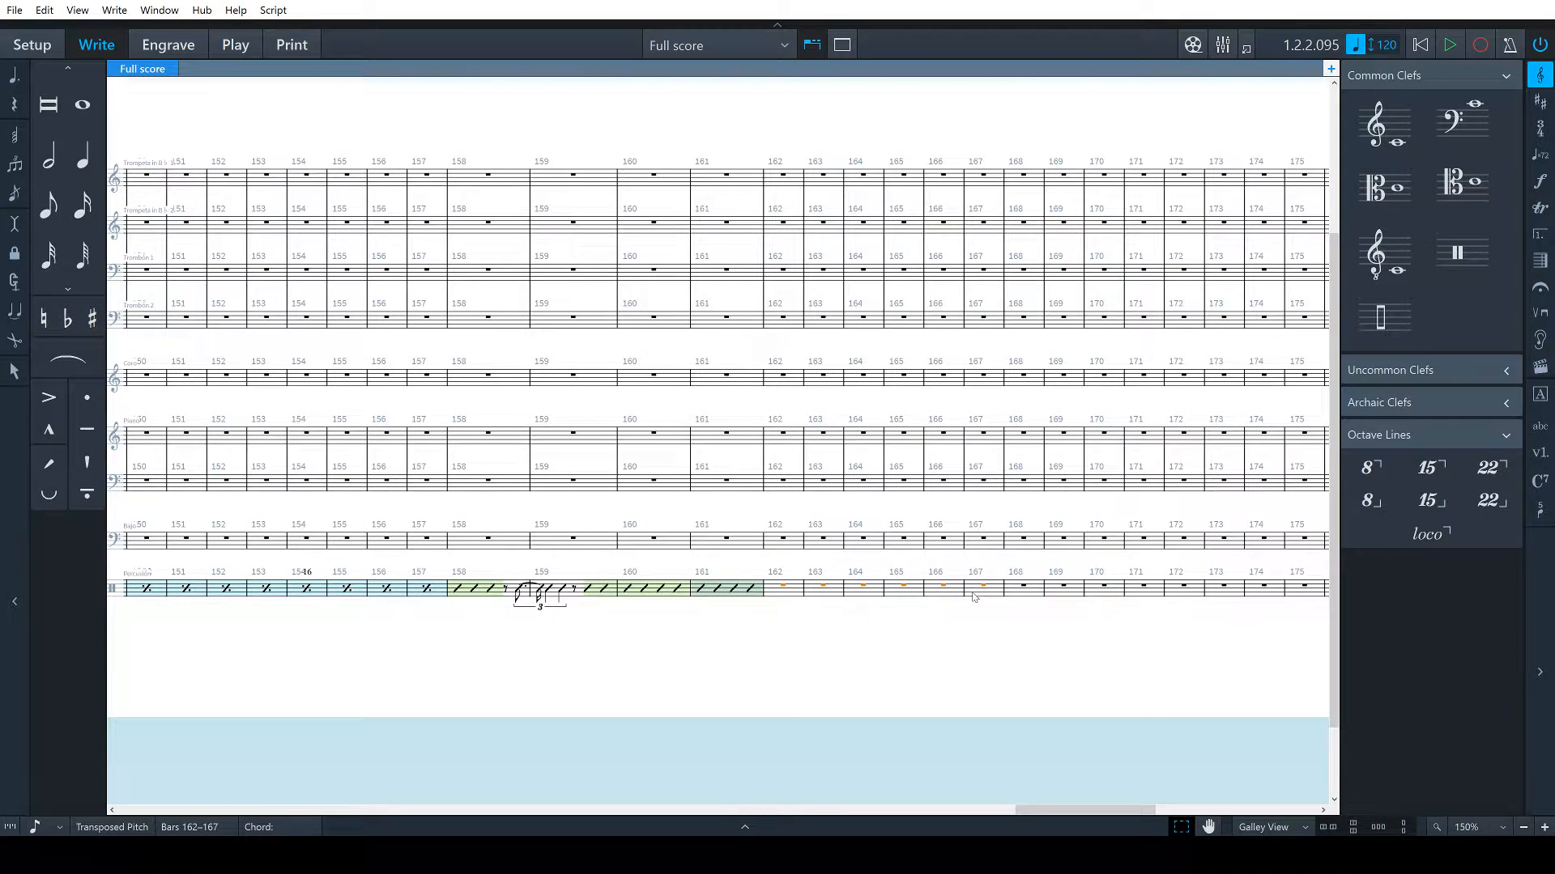
pyautogui.hotkey('shift', 'r')
pyautogui.write('%1')
pyautogui.press('Return')
# Enter quarter-note slash hits on beats 1, 2 and 4 of bar 168, leaving a rest on beat 3
pyautogui.click(1033, 592)
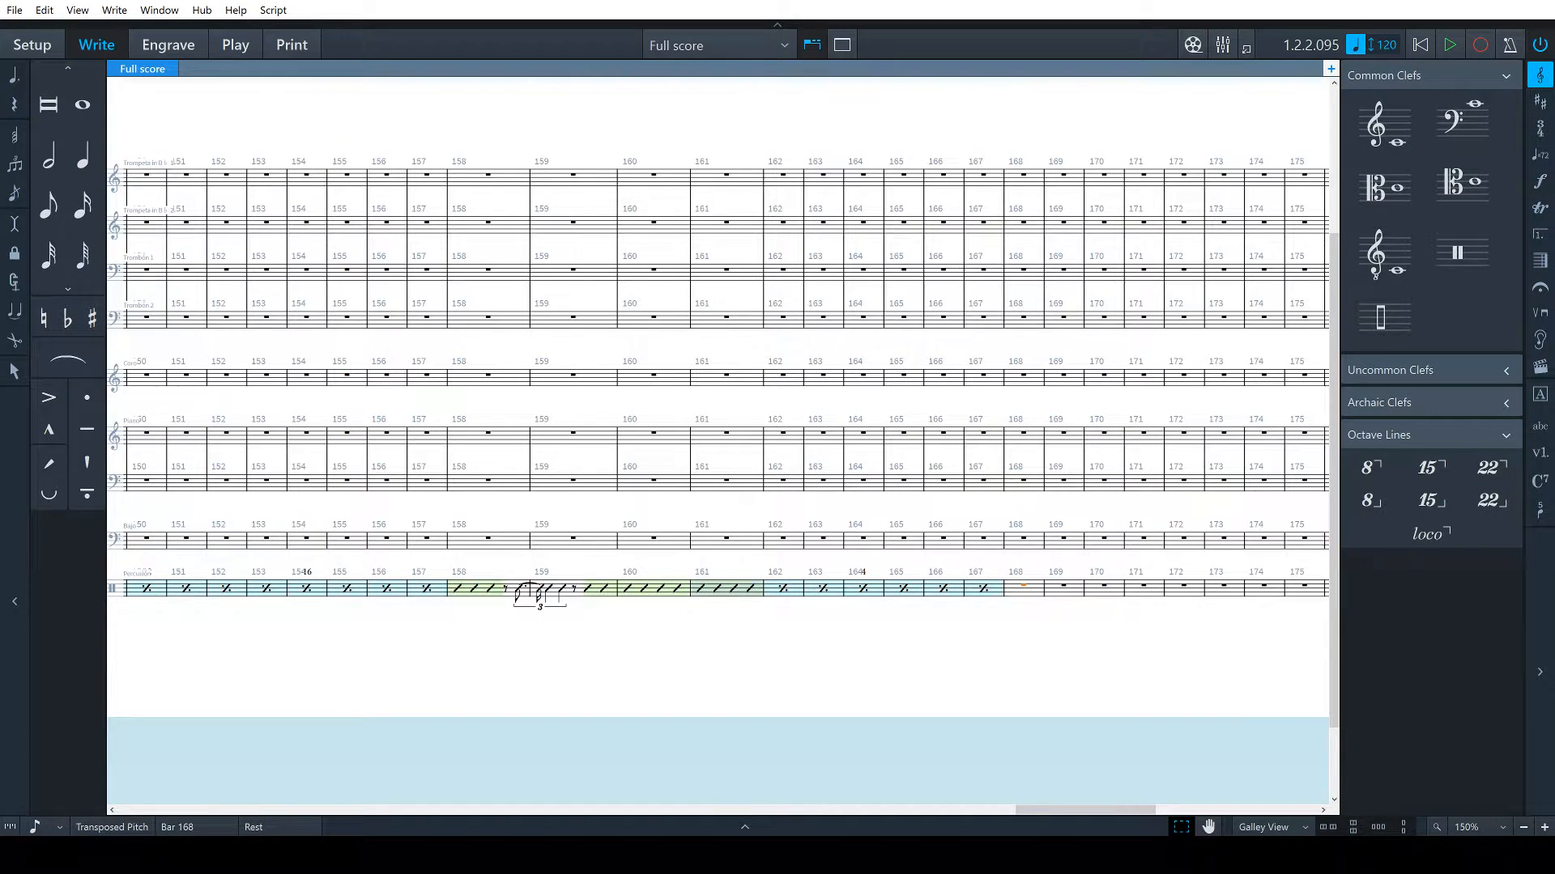
pyautogui.hotkey('shift', 'n')
pyautogui.press('b')
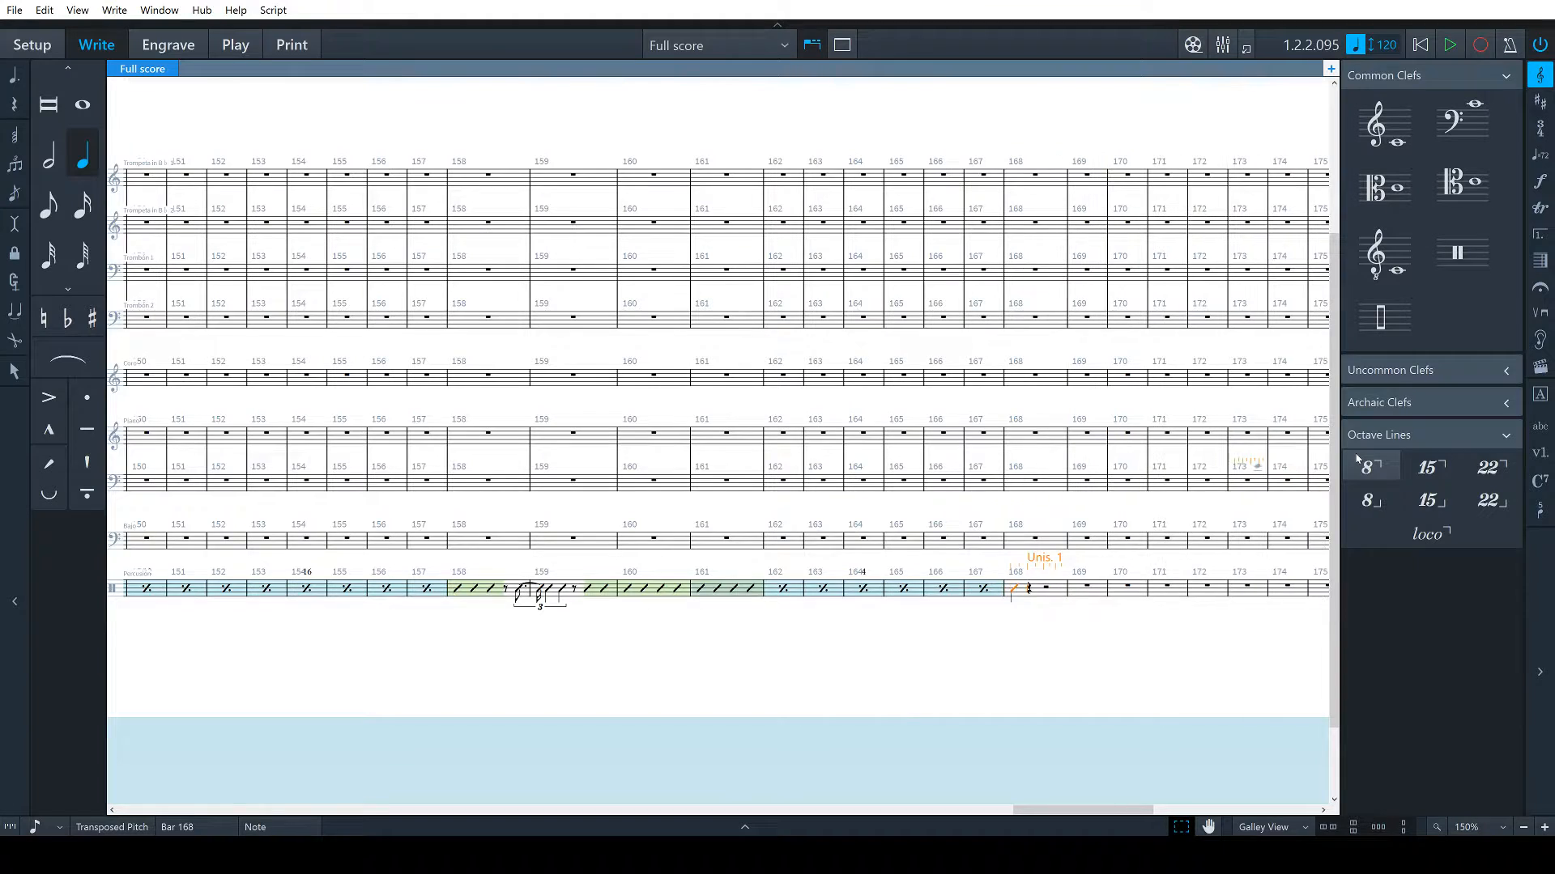
pyautogui.press('b')
pyautogui.press('space')
pyautogui.press('b')
pyautogui.press('Escape')
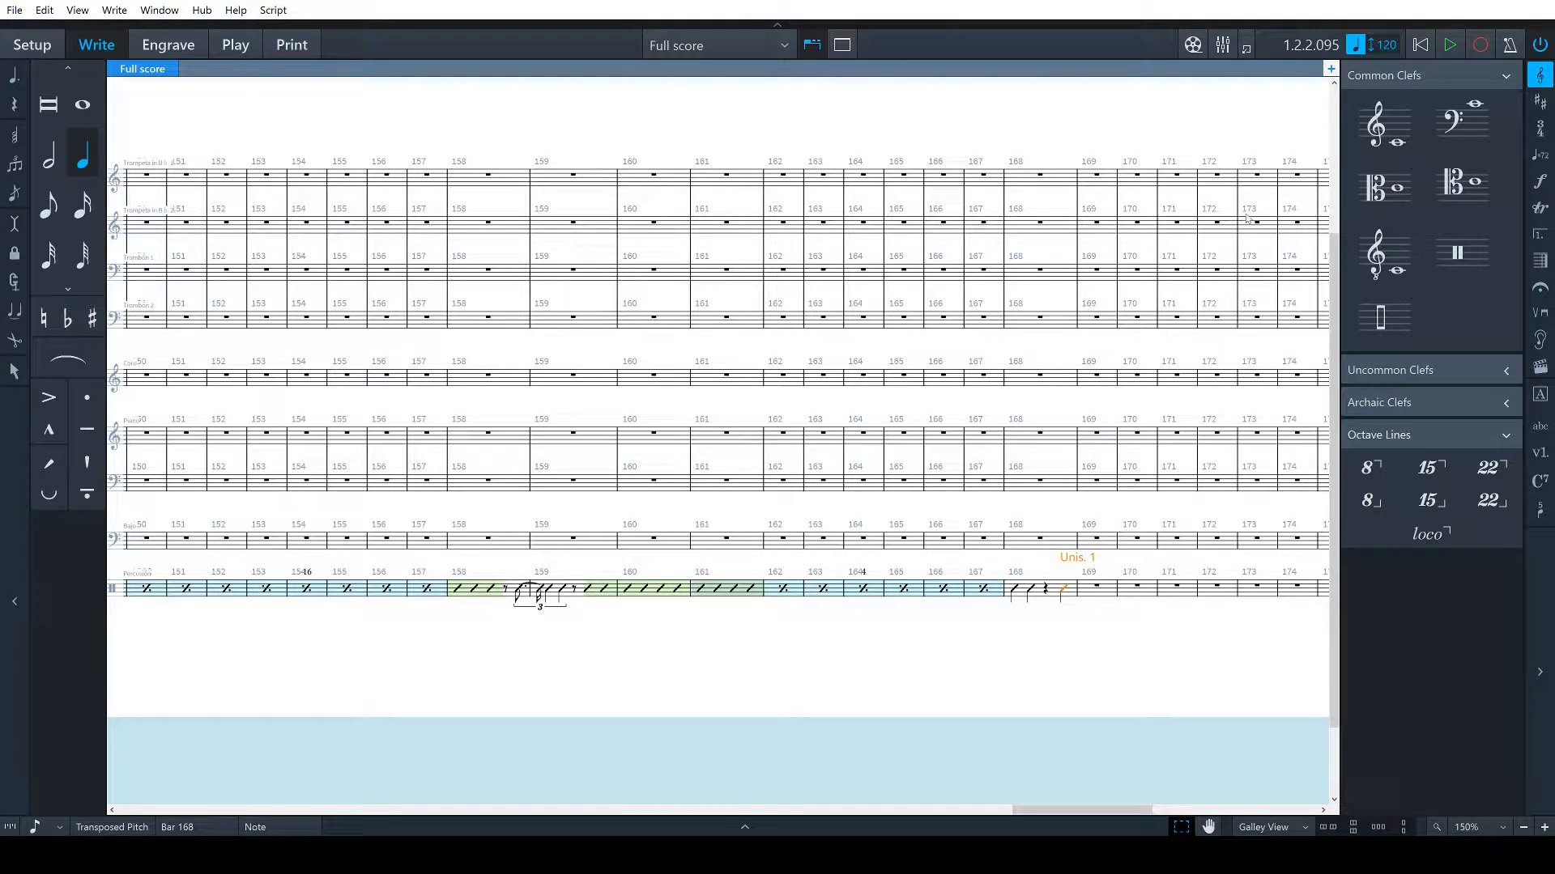
# Give the beat 4 hit in bar 168 a laissez vibrer tie
pyautogui.click(744, 827)
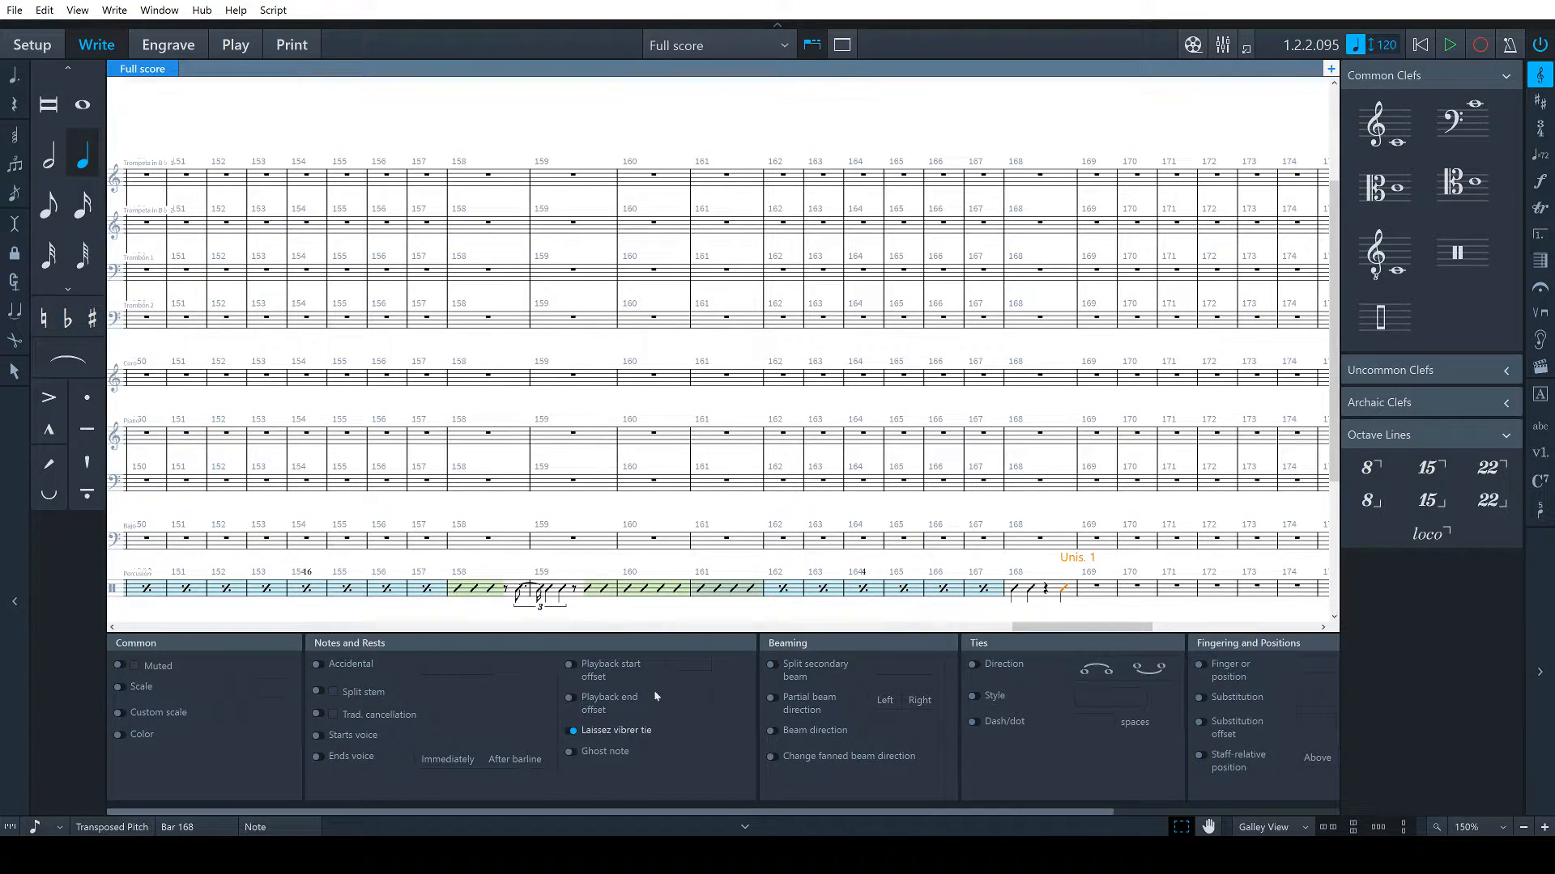
pyautogui.click(1046, 577)
pyautogui.hotkey('ctrl', '8')
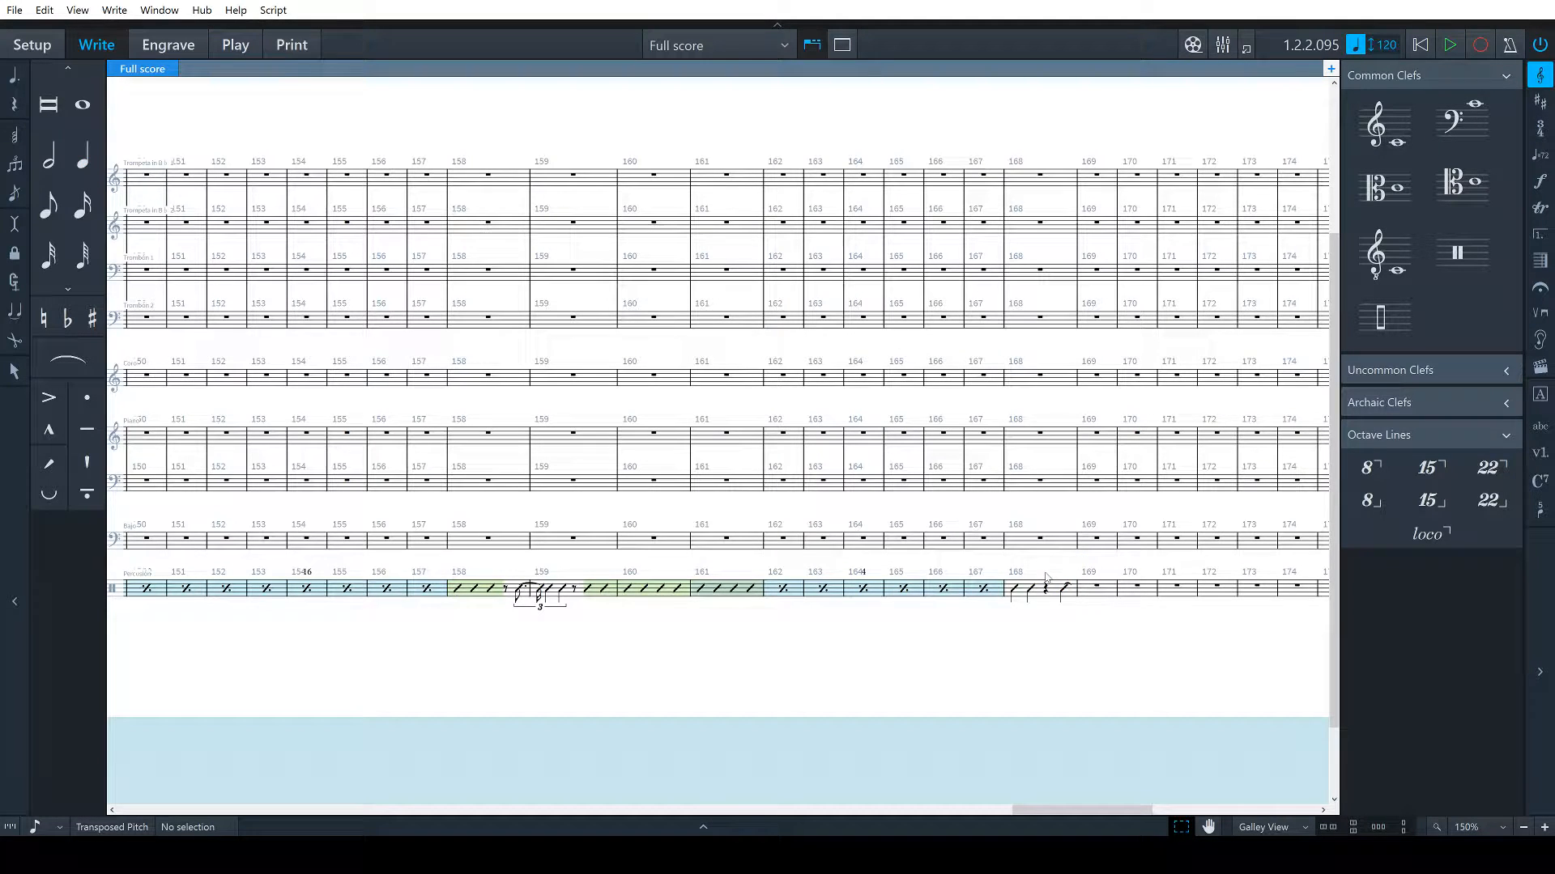
pyautogui.hotkey('alt', 'Tab')
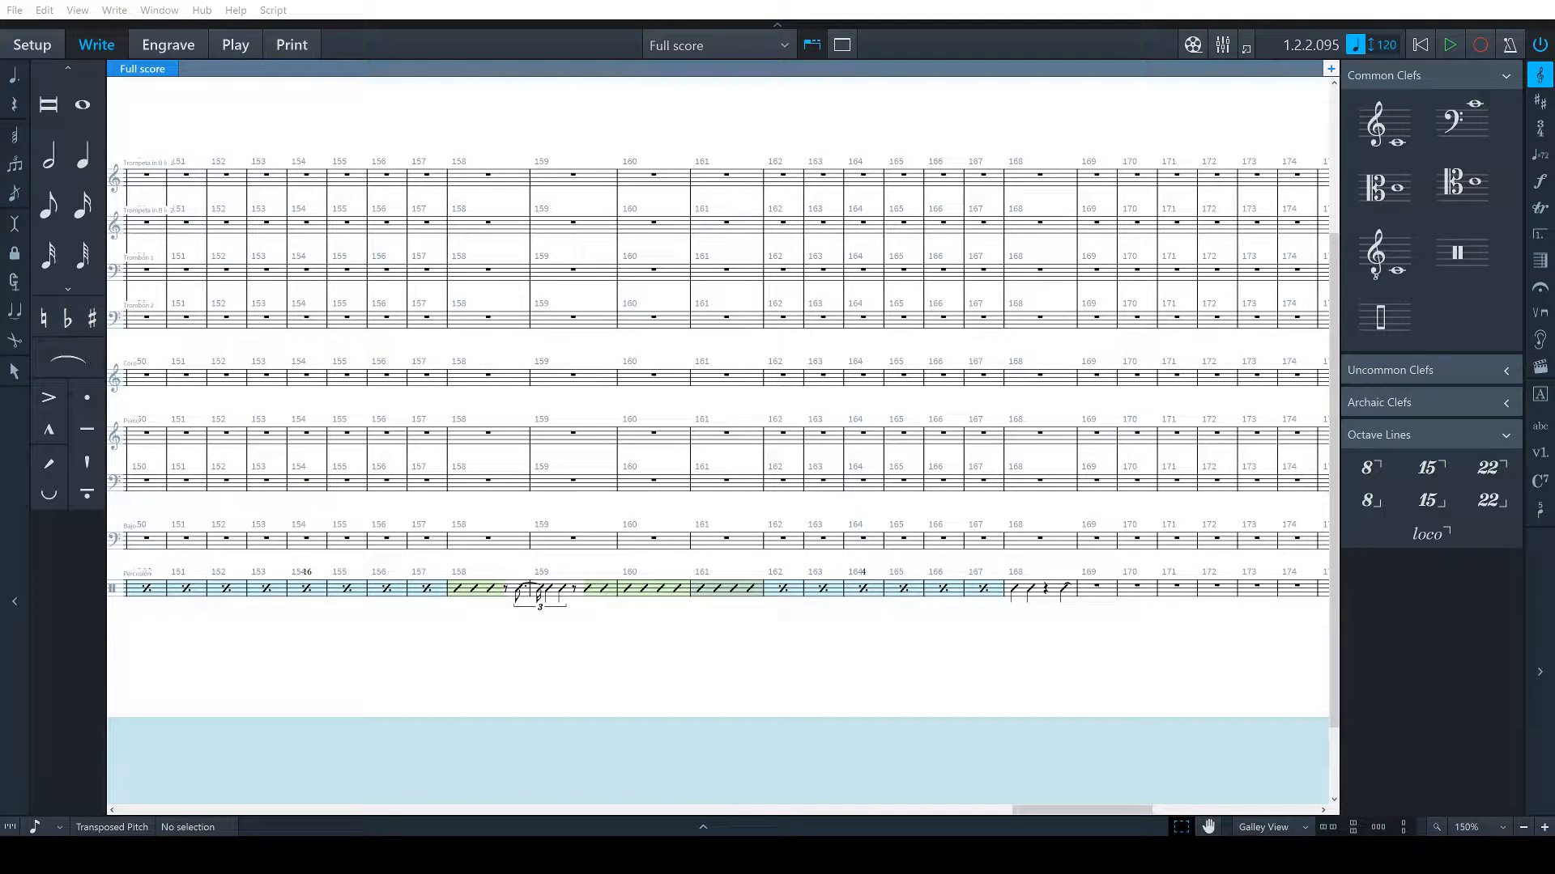
# Insert a double barline at the start of bar 169
pyautogui.click(1096, 585)
pyautogui.hscroll(4, 928, 629)
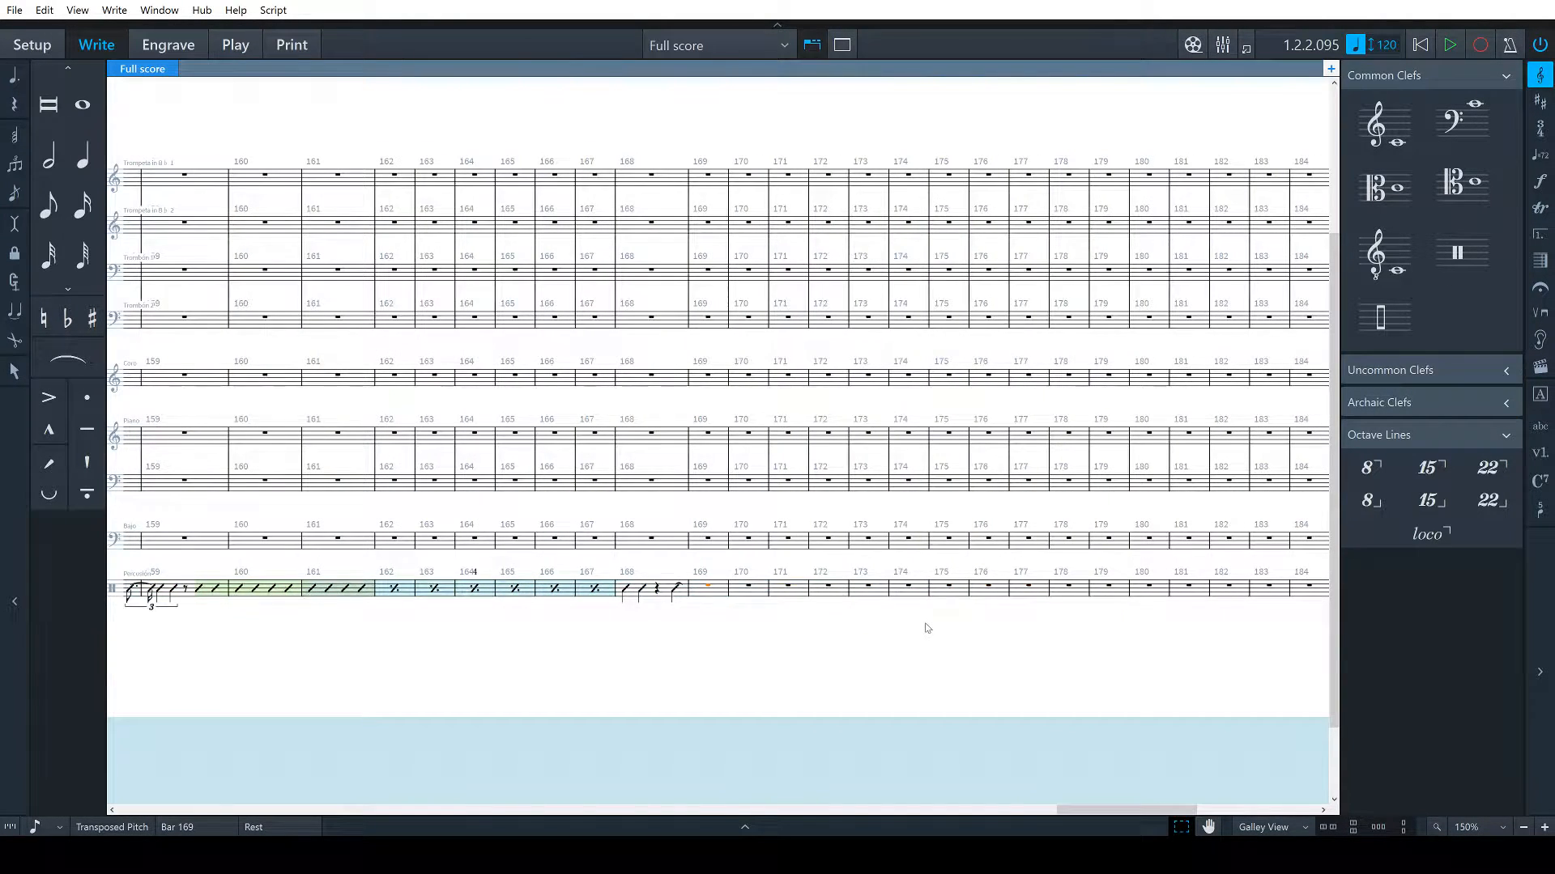
pyautogui.hotkey('shift', 'b')
pyautogui.write('||')
pyautogui.press('Return')
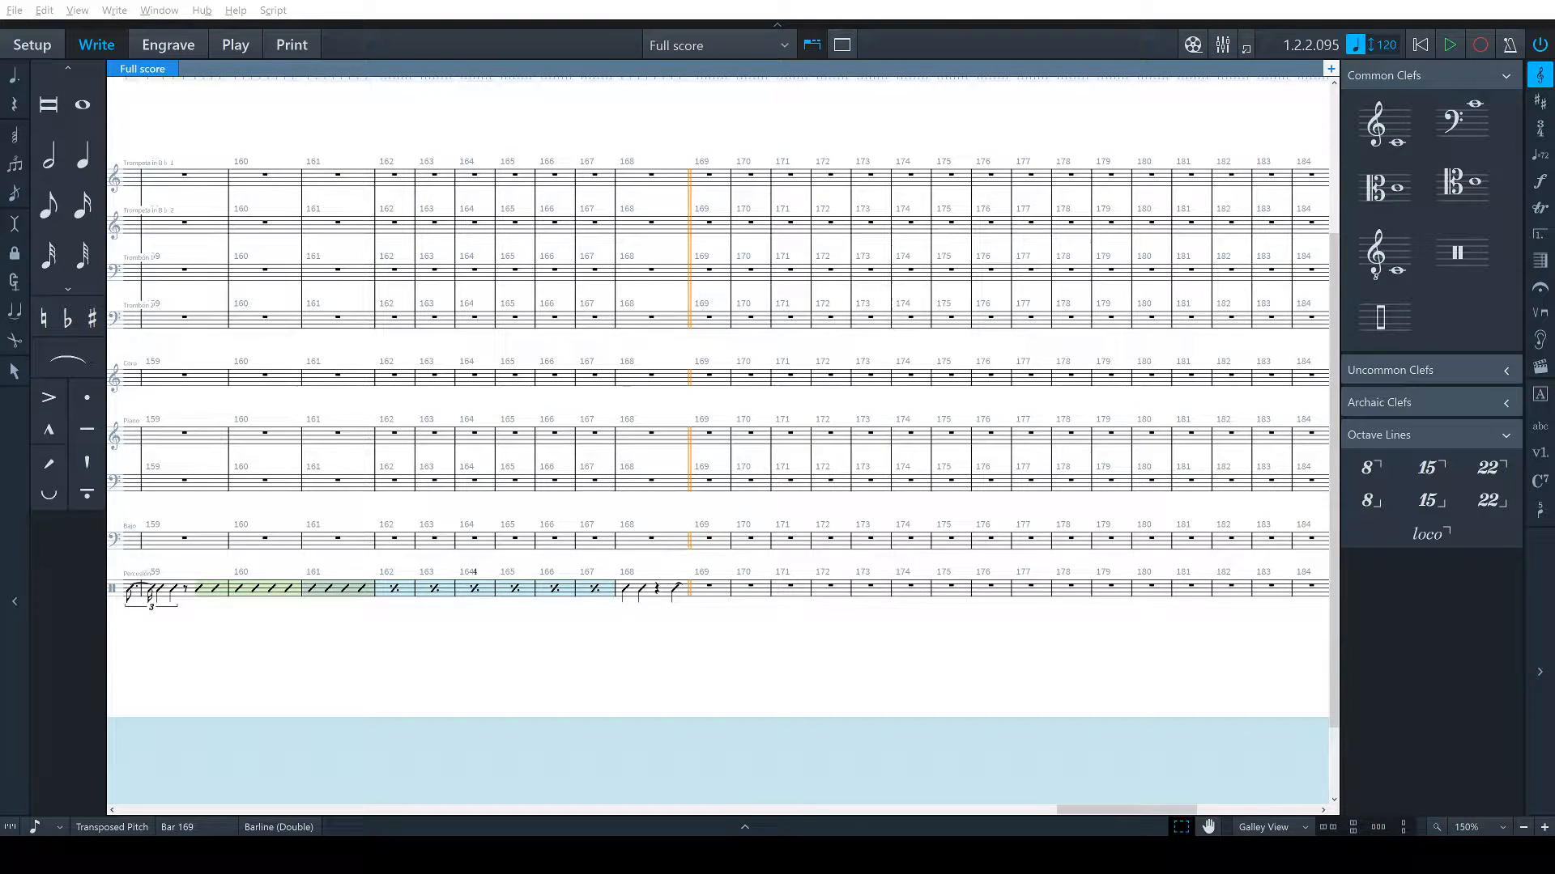
# Fill bar 169 of the Percussion staff with a slash region and label it with the text "Masacote"
pyautogui.click(709, 586)
pyautogui.hotkey('shift', 'r')
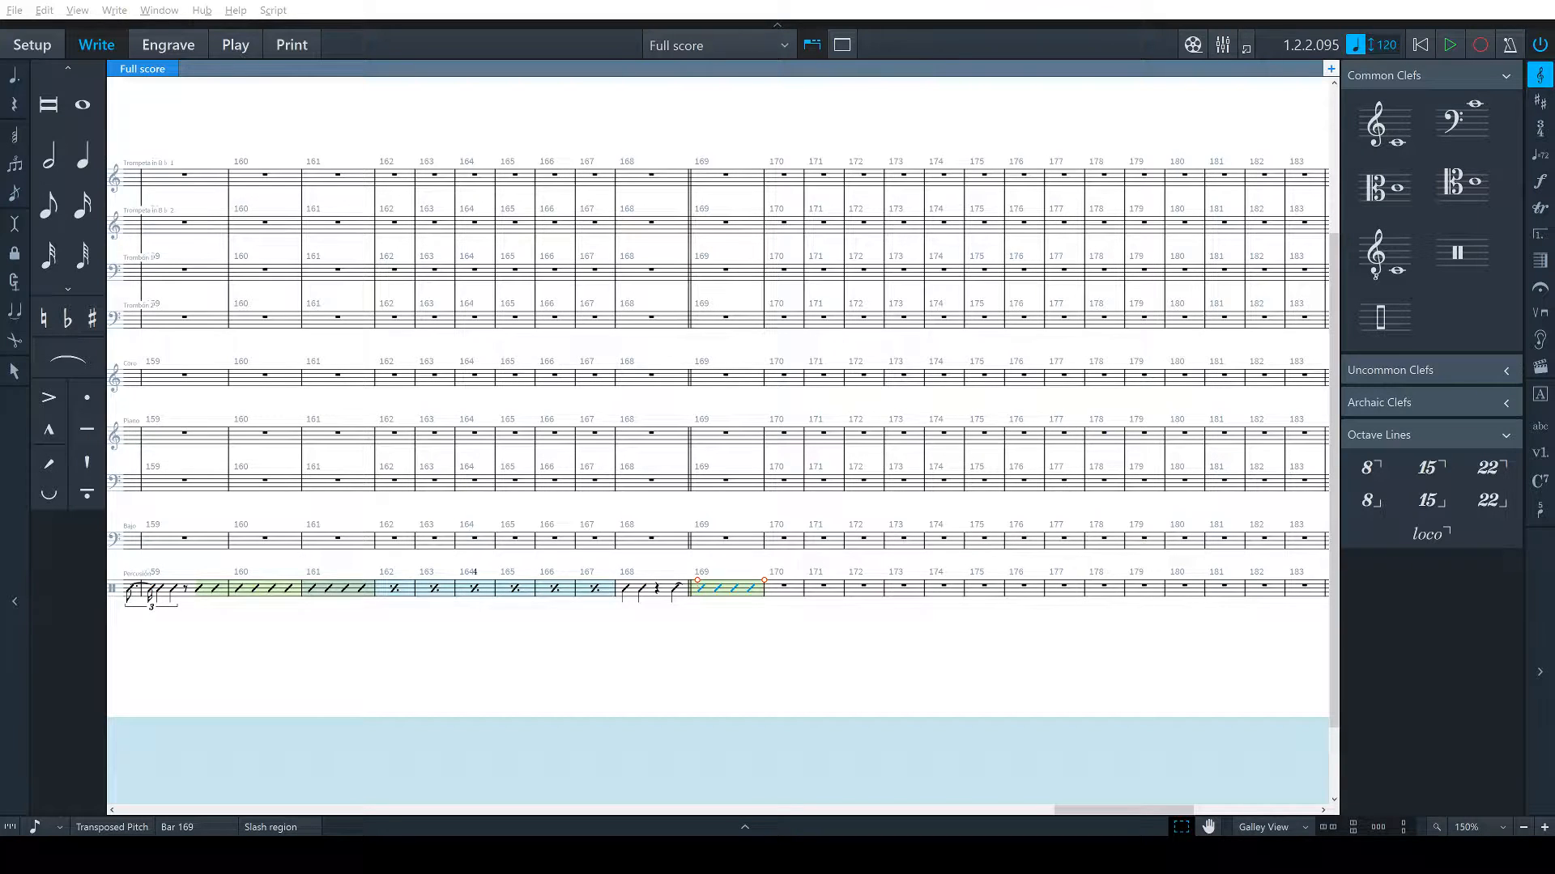
pyautogui.hotkey('shift', 'x')
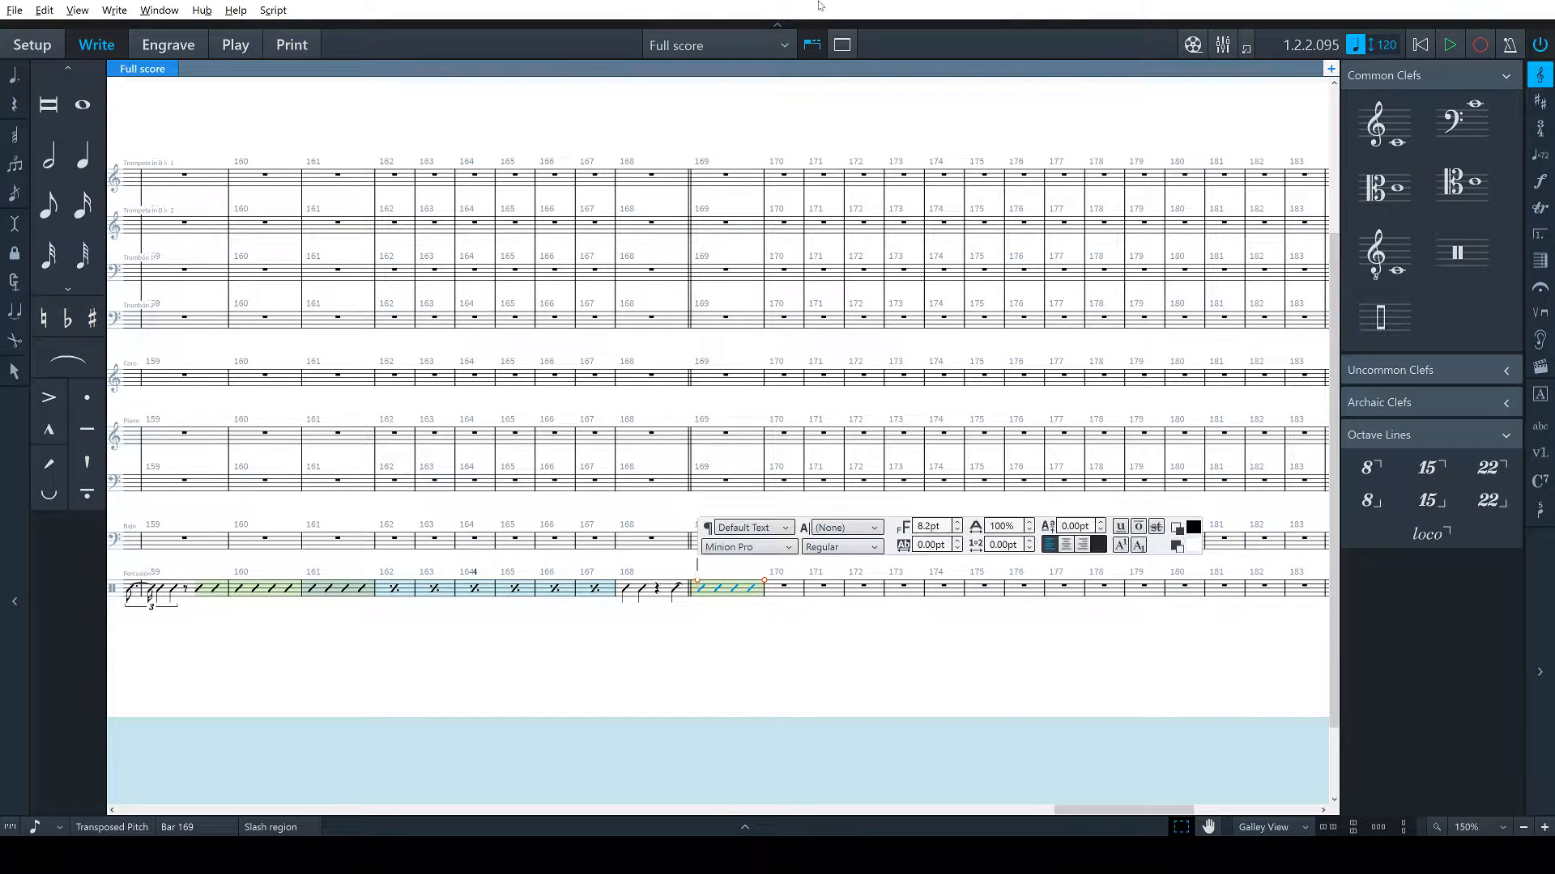
pyautogui.write('Masacote')
pyautogui.press('Escape')
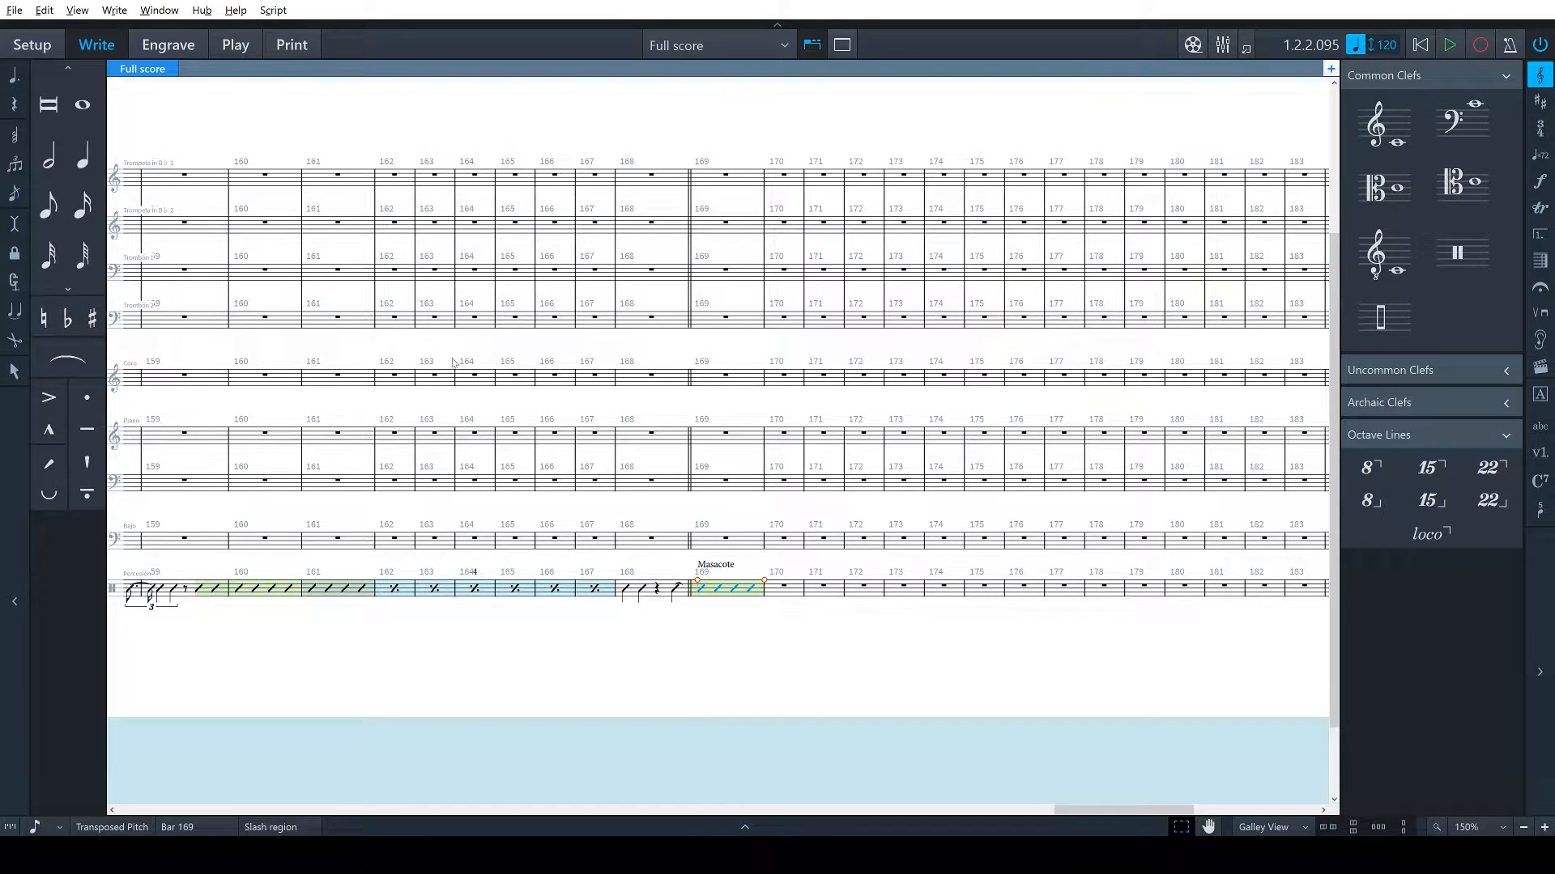
# Enter a bar repeat region across bars 170 to 175 of the Percussion staff
pyautogui.click(821, 646)
pyautogui.click(790, 598)
pyautogui.keyDown('shift'); pyautogui.click(863, 595); pyautogui.keyUp('shift')
pyautogui.keyDown('shift'); pyautogui.click(1034, 592); pyautogui.keyUp('shift')
pyautogui.click(987, 590)
pyautogui.keyDown('shift'); pyautogui.click(775, 599); pyautogui.keyUp('shift')
pyautogui.hotkey('shift', 'r')
pyautogui.write('%')
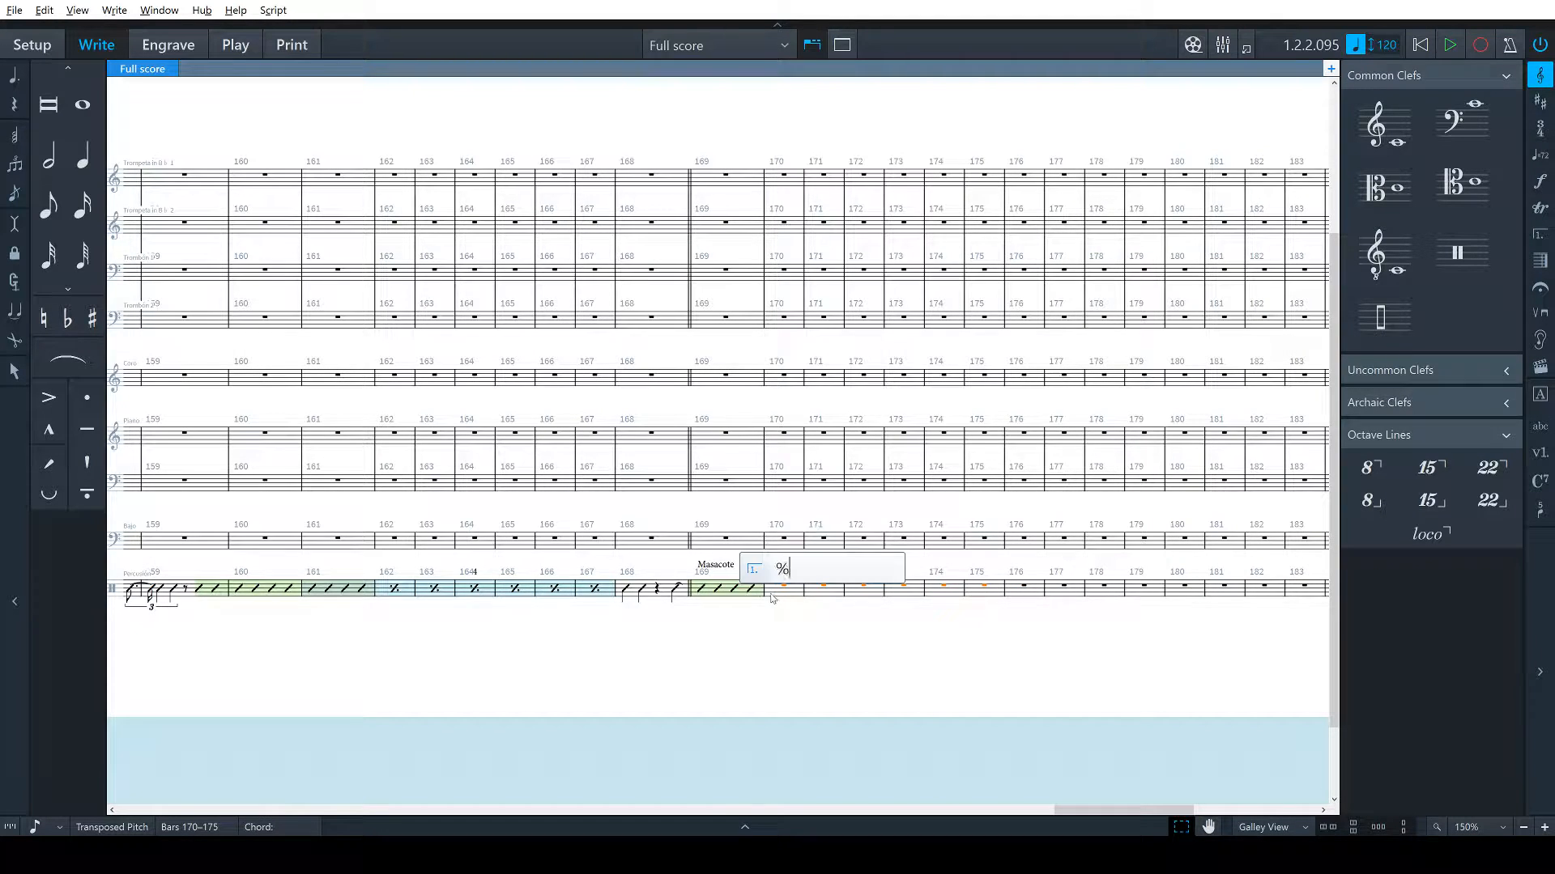
# Fill percussion bars 170–175 with one-bar repeats and delete the Masacote text above bar 169
pyautogui.press('Return')
pyautogui.hotkey('alt', 'Tab')
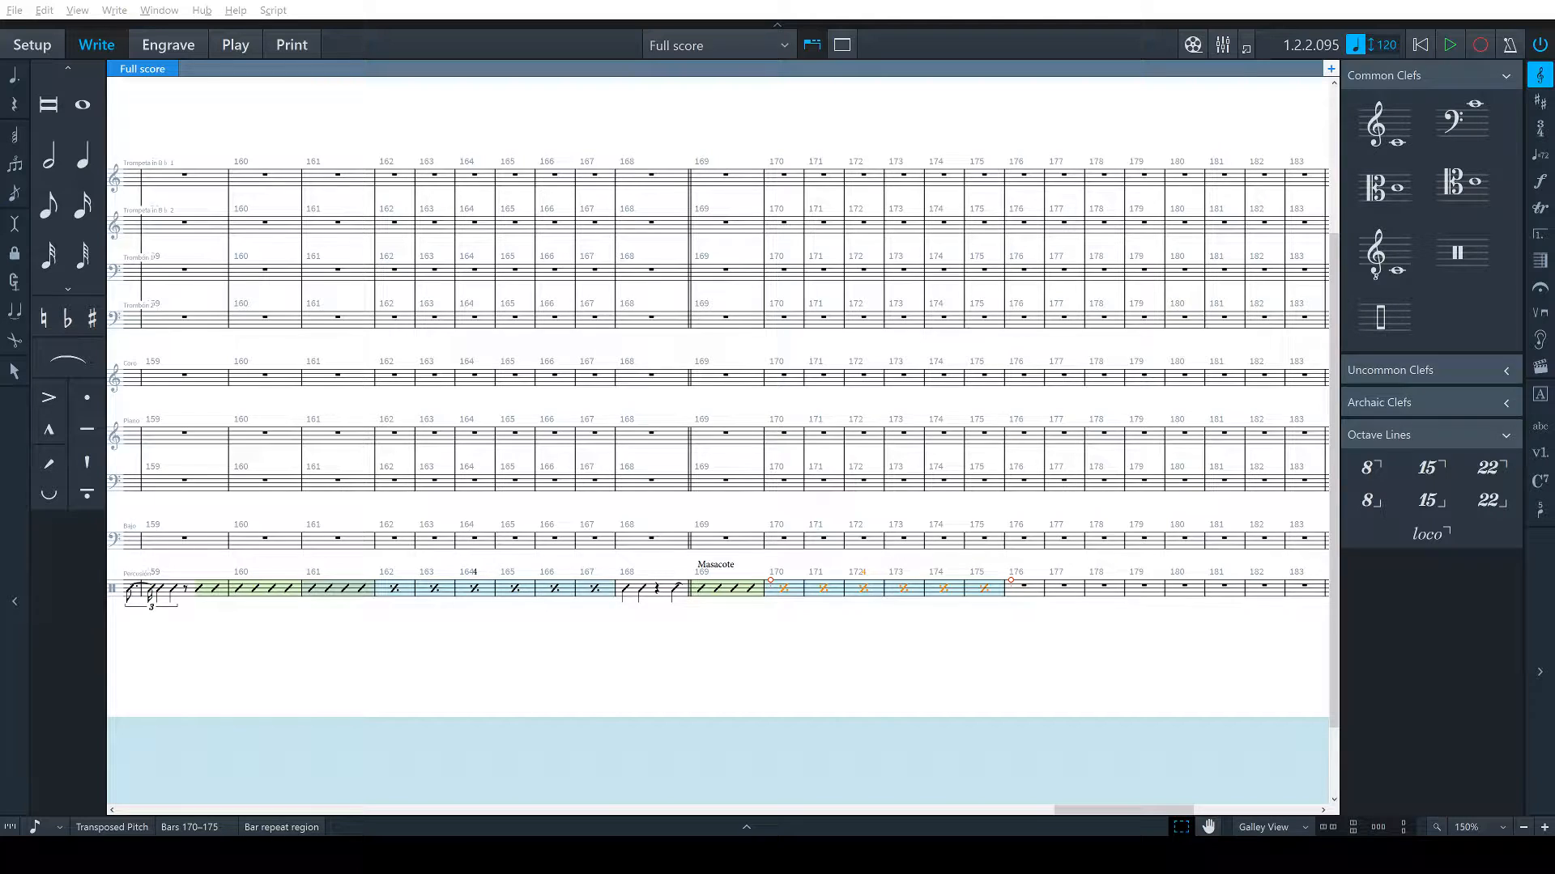
pyautogui.click(732, 567)
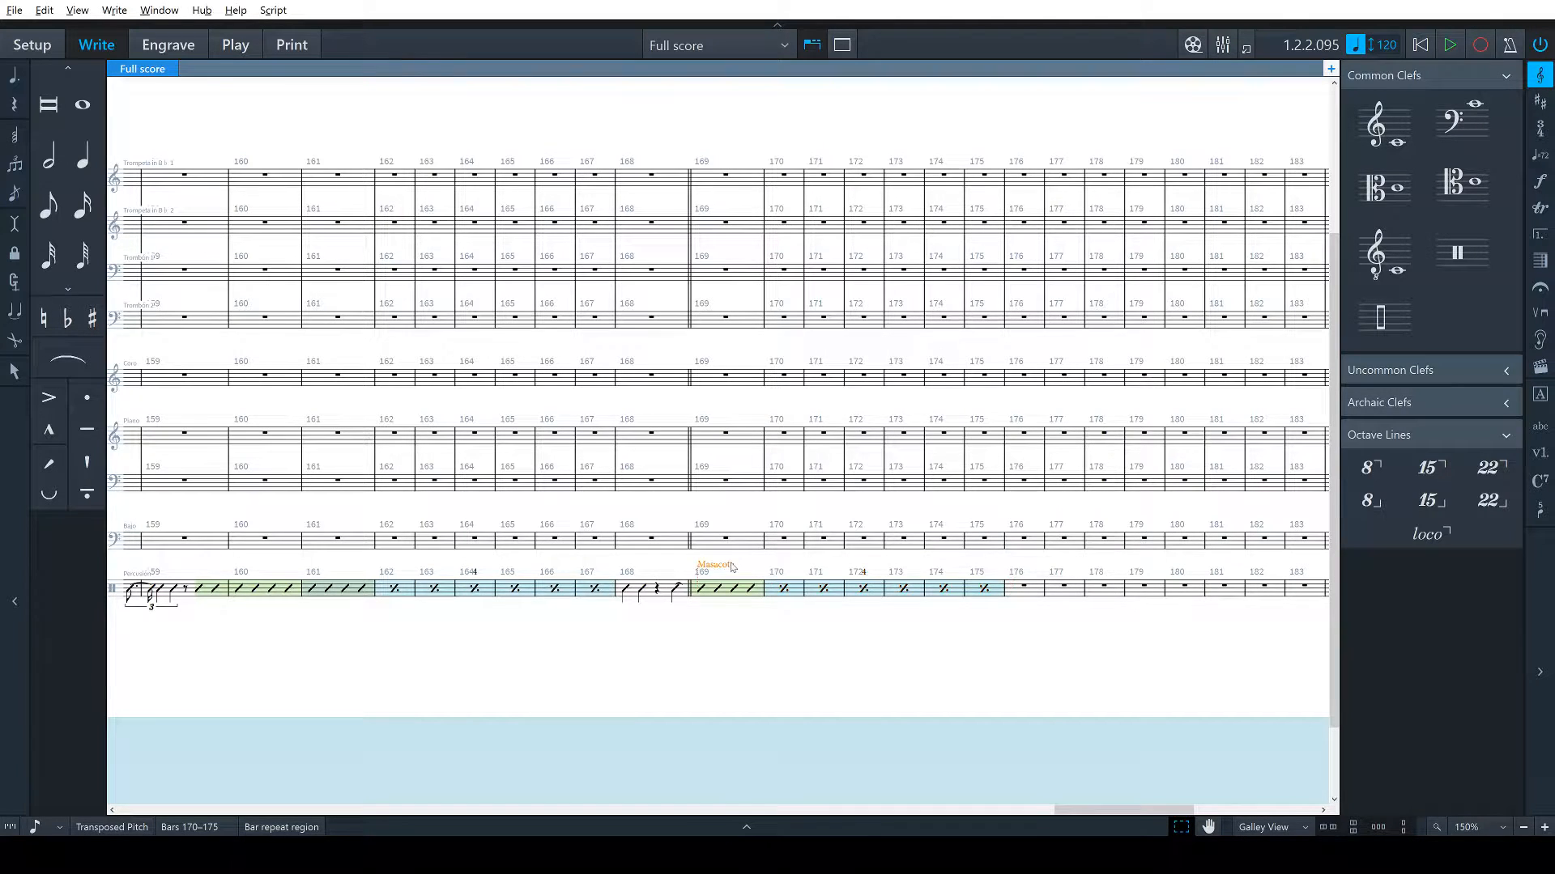
pyautogui.press('Delete')
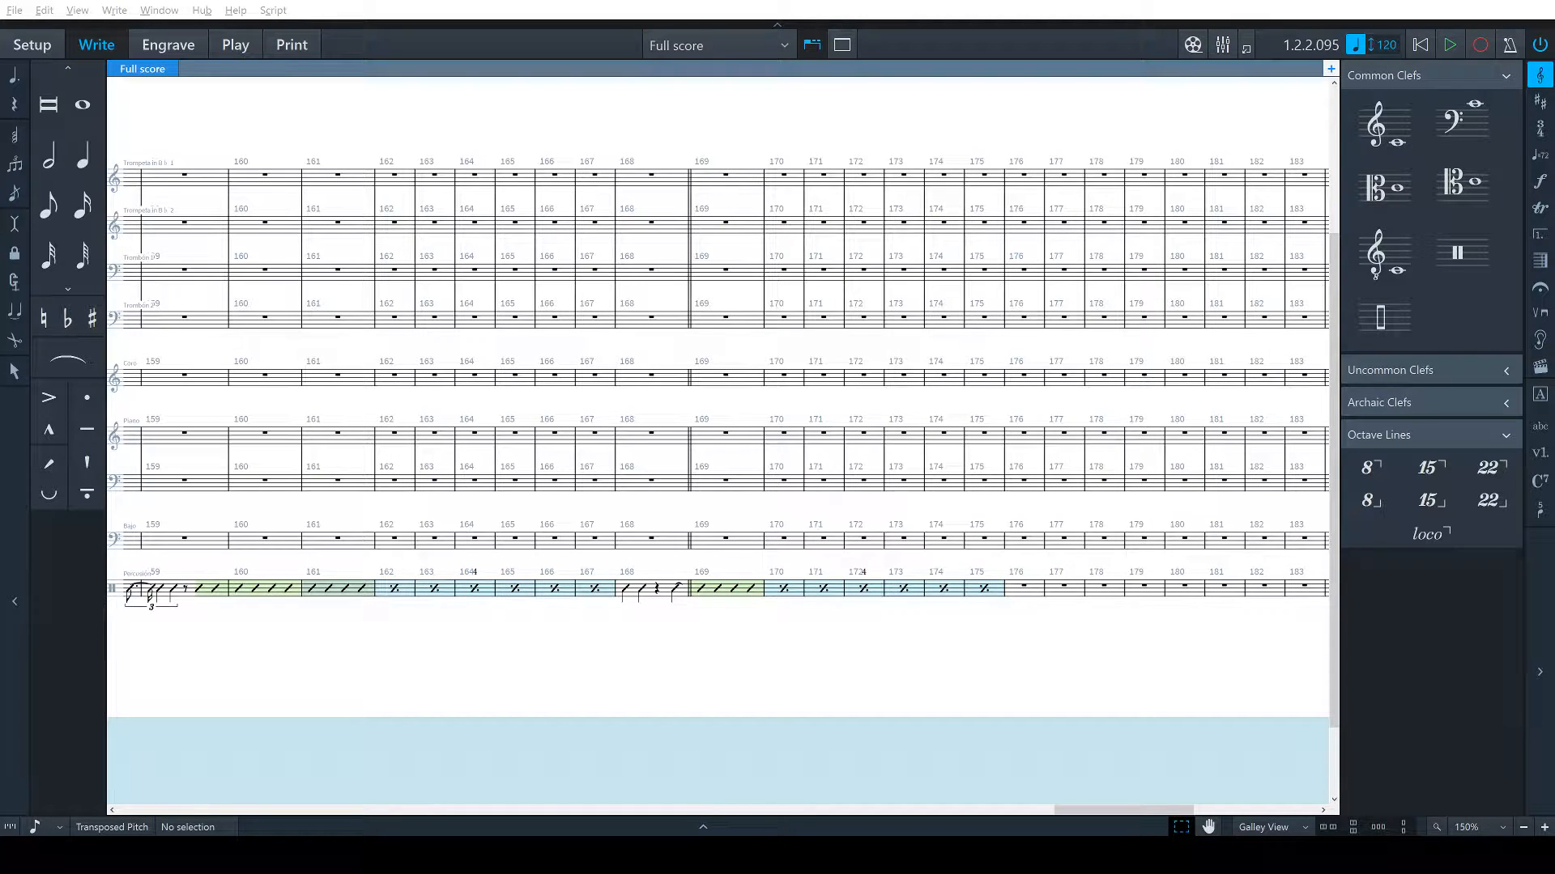
# Add the text "Motivo" above the slash region in percussion bar 169
pyautogui.click(702, 595)
pyautogui.hotkey('shift', 'x')
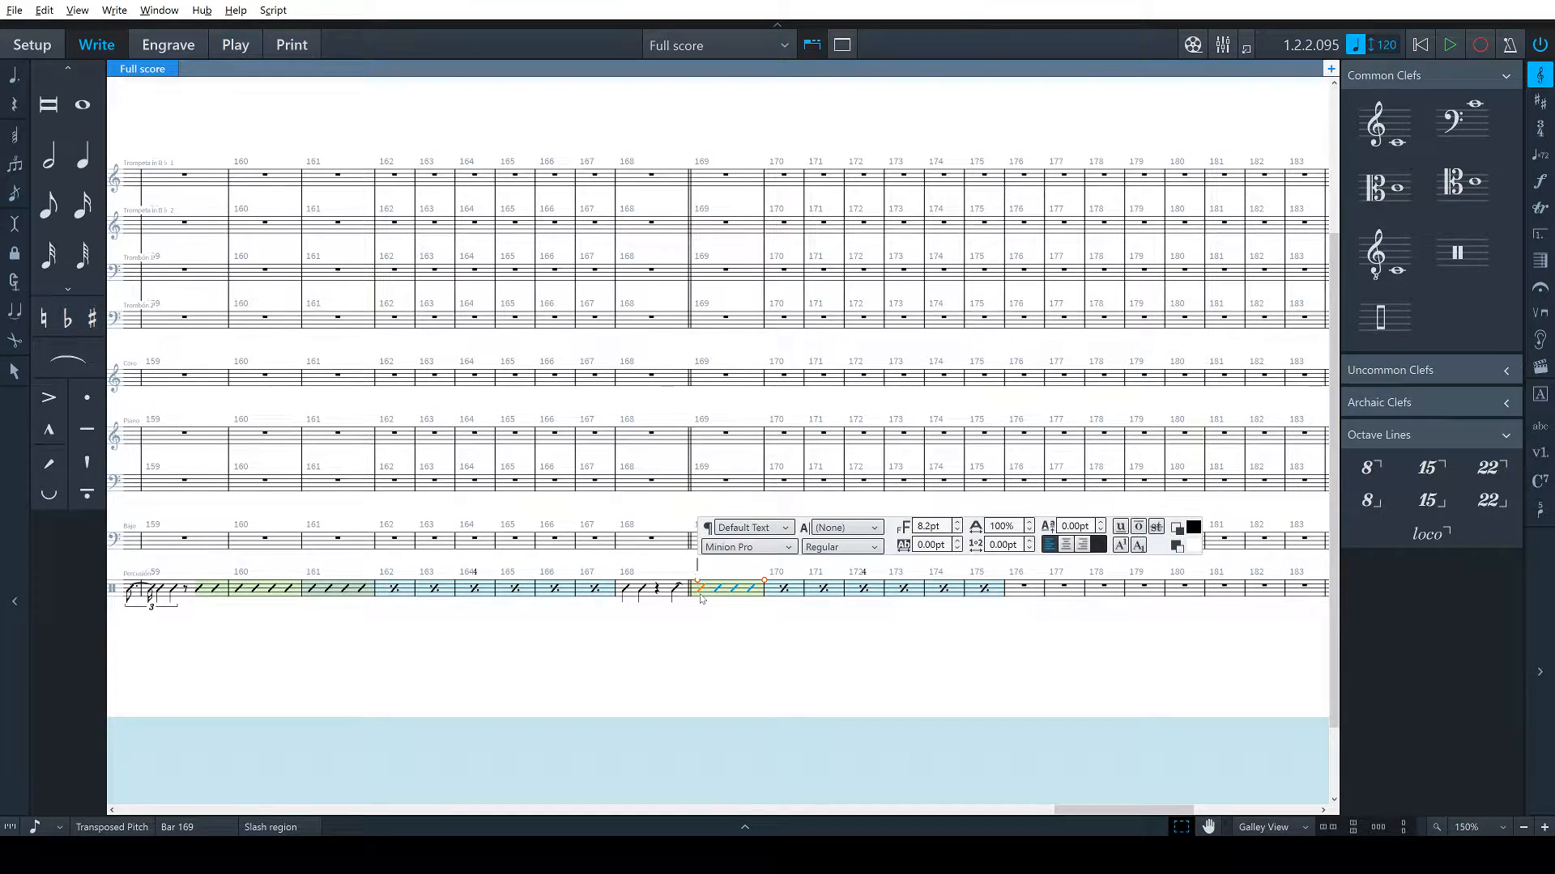
pyautogui.write('Motivo')
pyautogui.press('Escape')
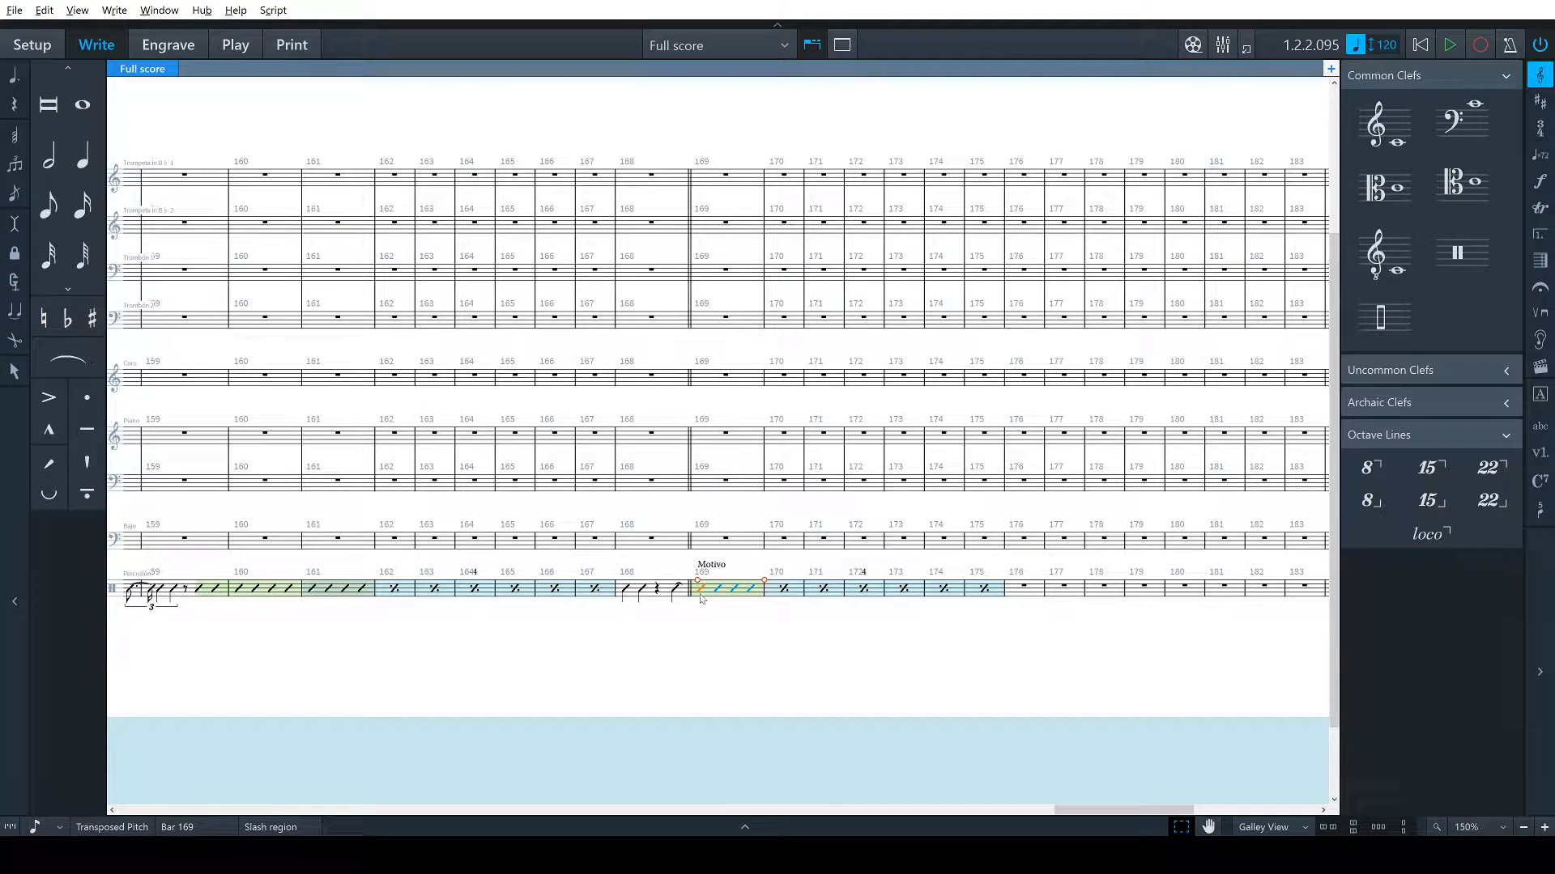
pyautogui.click(777, 674)
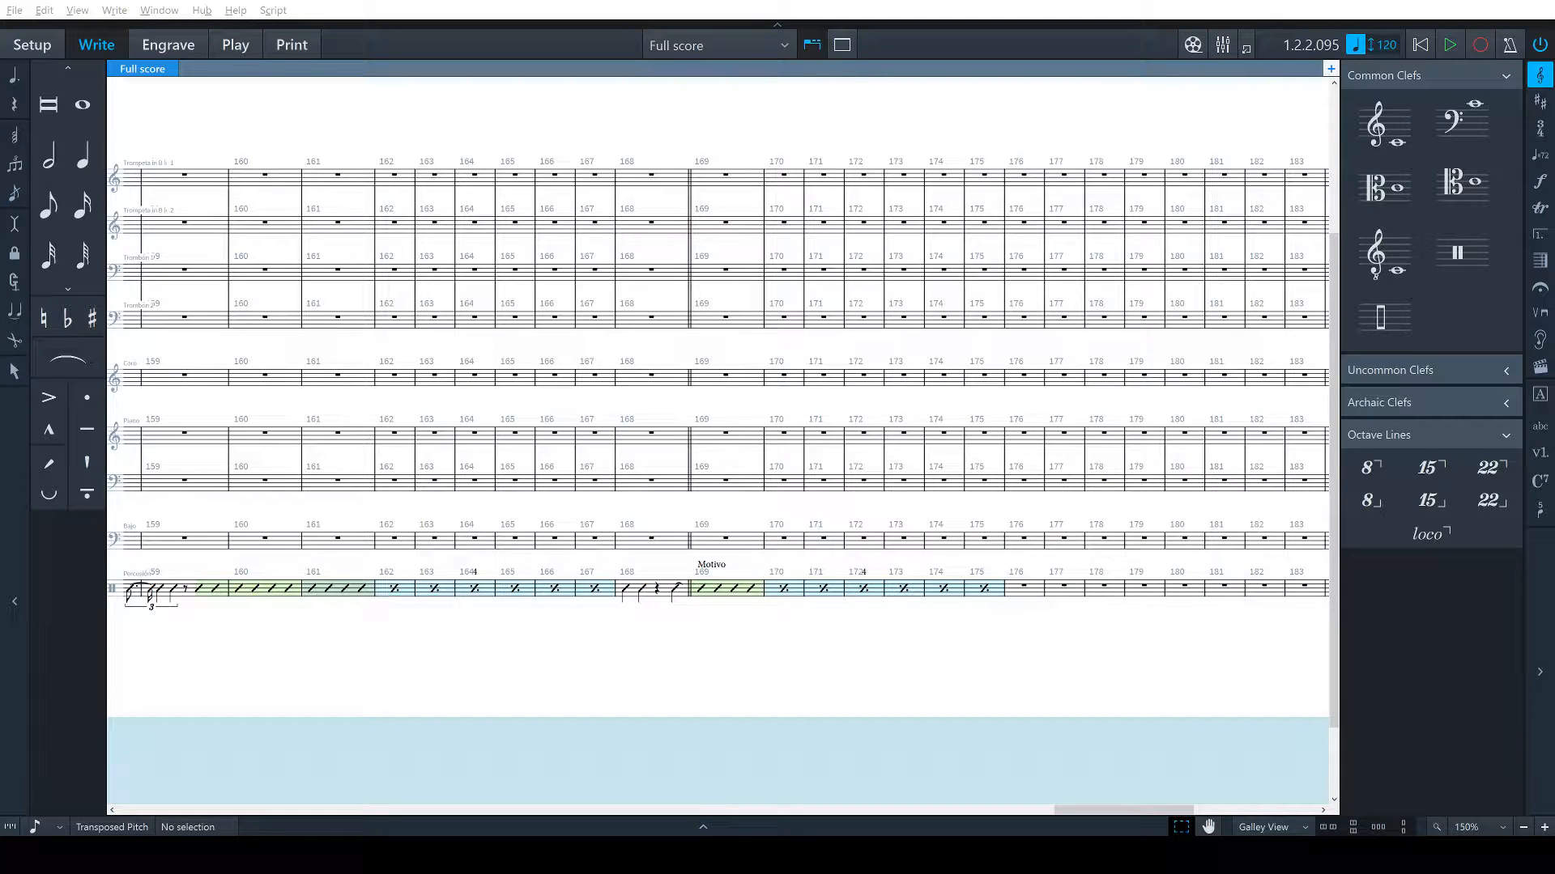
# Enter the syncopated eighth-note conga rhythm with rests in percussion bar 176, using Con. 2 and Con. 1
pyautogui.click(1023, 589)
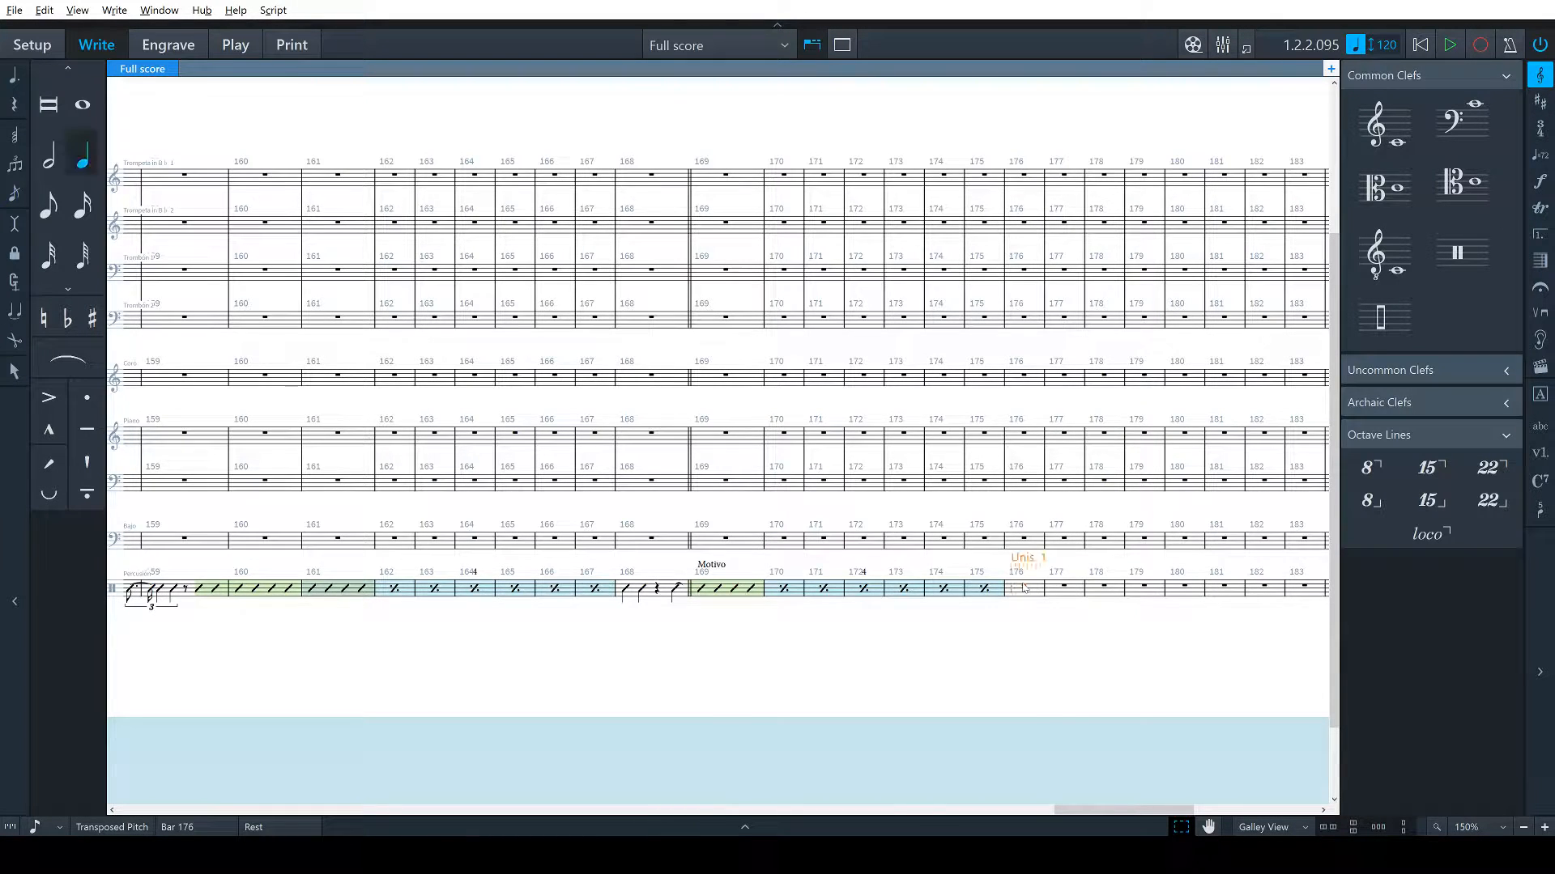
pyautogui.press('4')
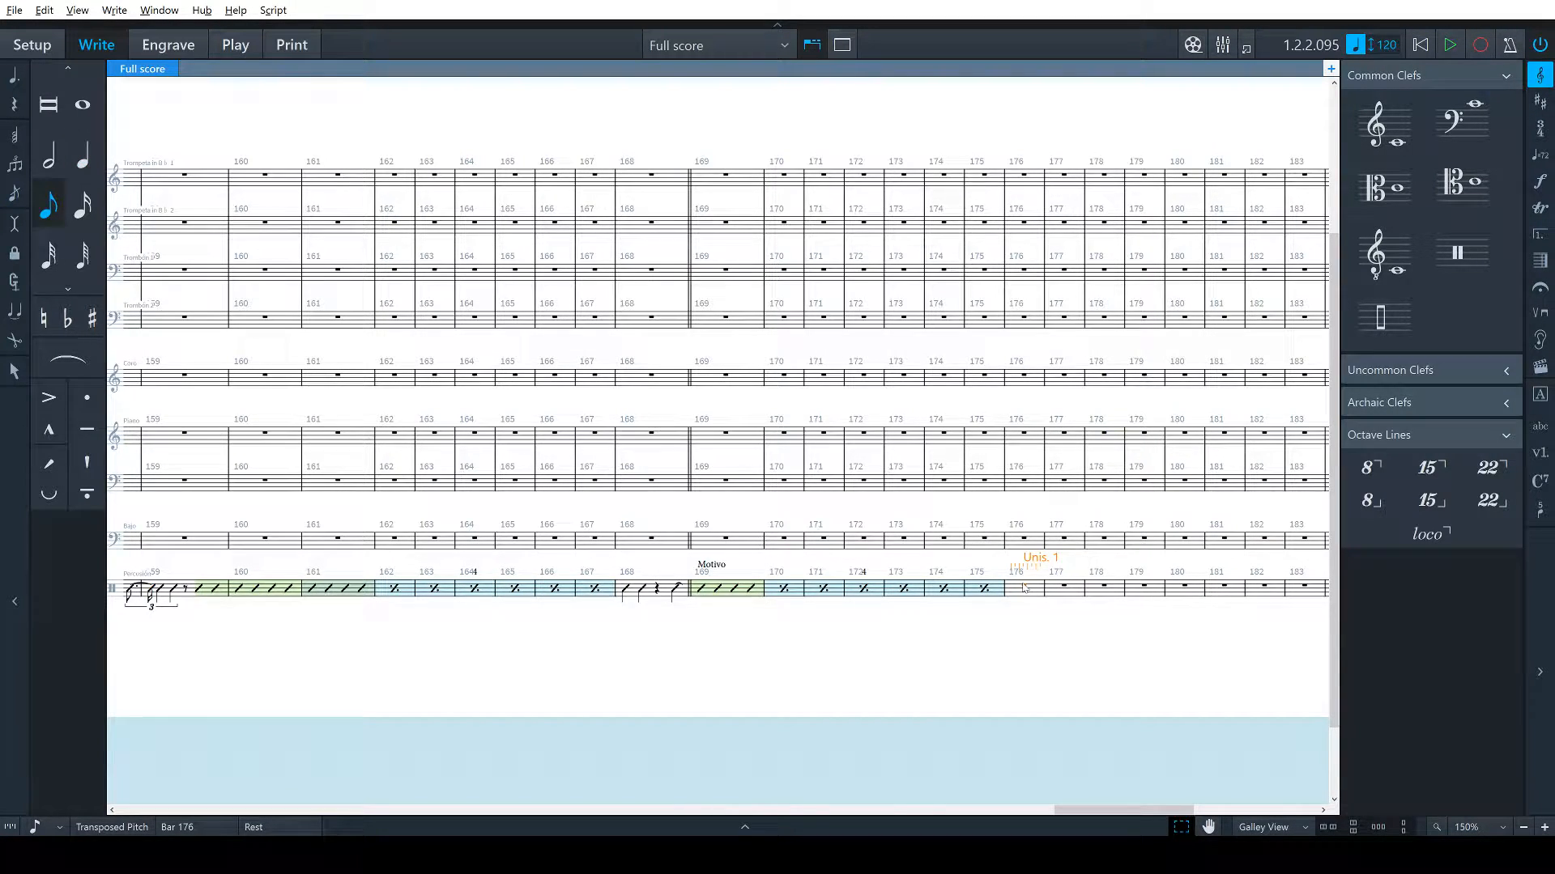
pyautogui.press('g')
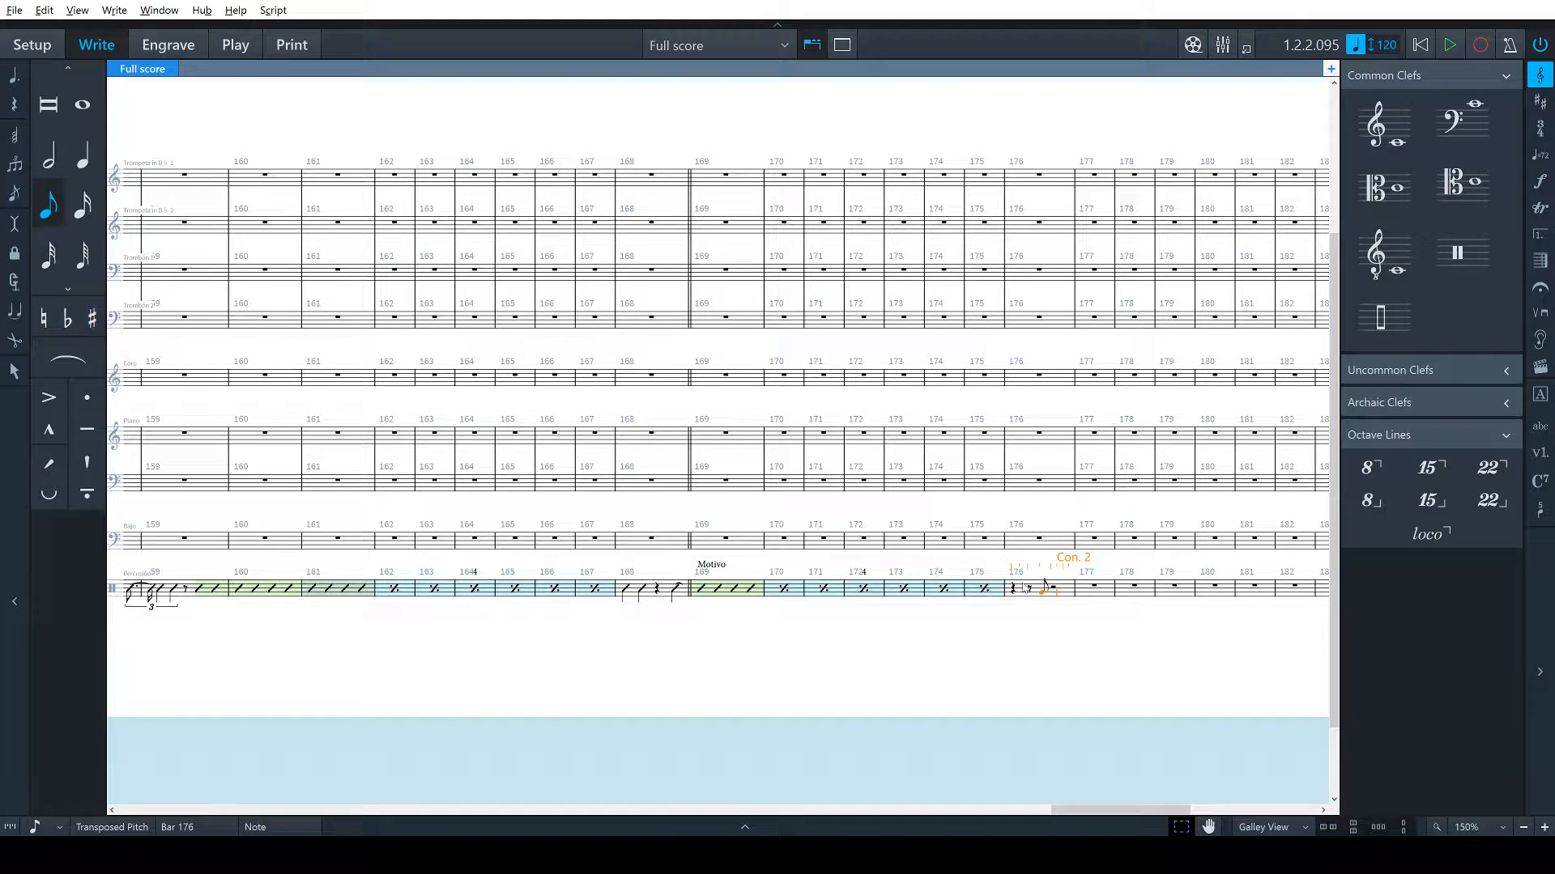
pyautogui.press('/')
pyautogui.press('d')
pyautogui.press('/')
pyautogui.press('d')
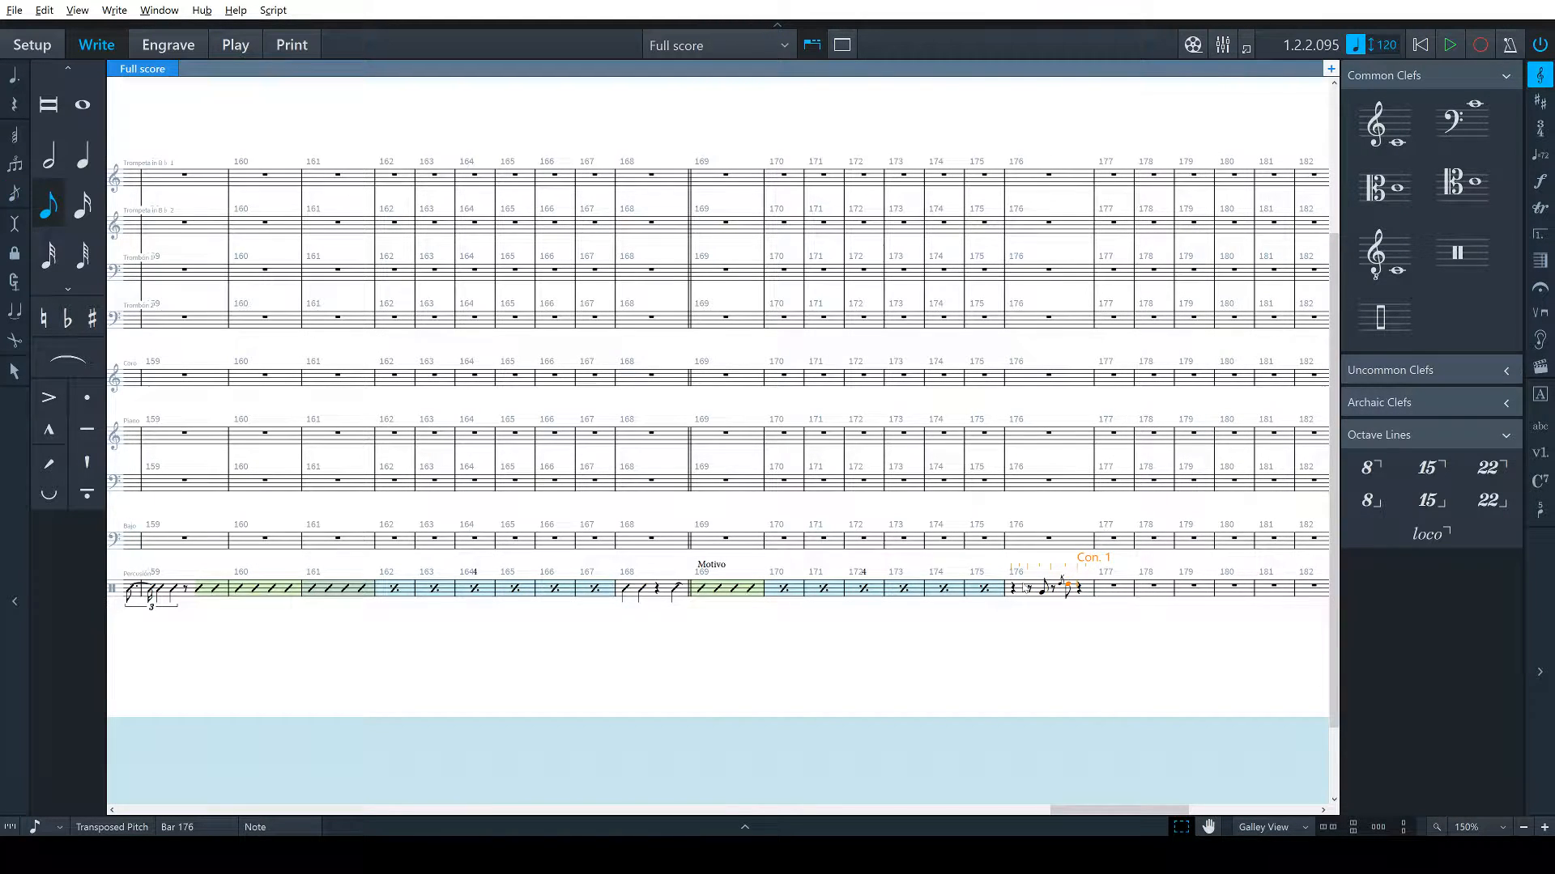
pyautogui.press('space')
# Add a double barline at the start of bar 177 and a slash region across that bar in the percussion staff
pyautogui.click(1127, 589)
pyautogui.hotkey('shift', 'x')
pyautogui.write('||')
pyautogui.press('Return')
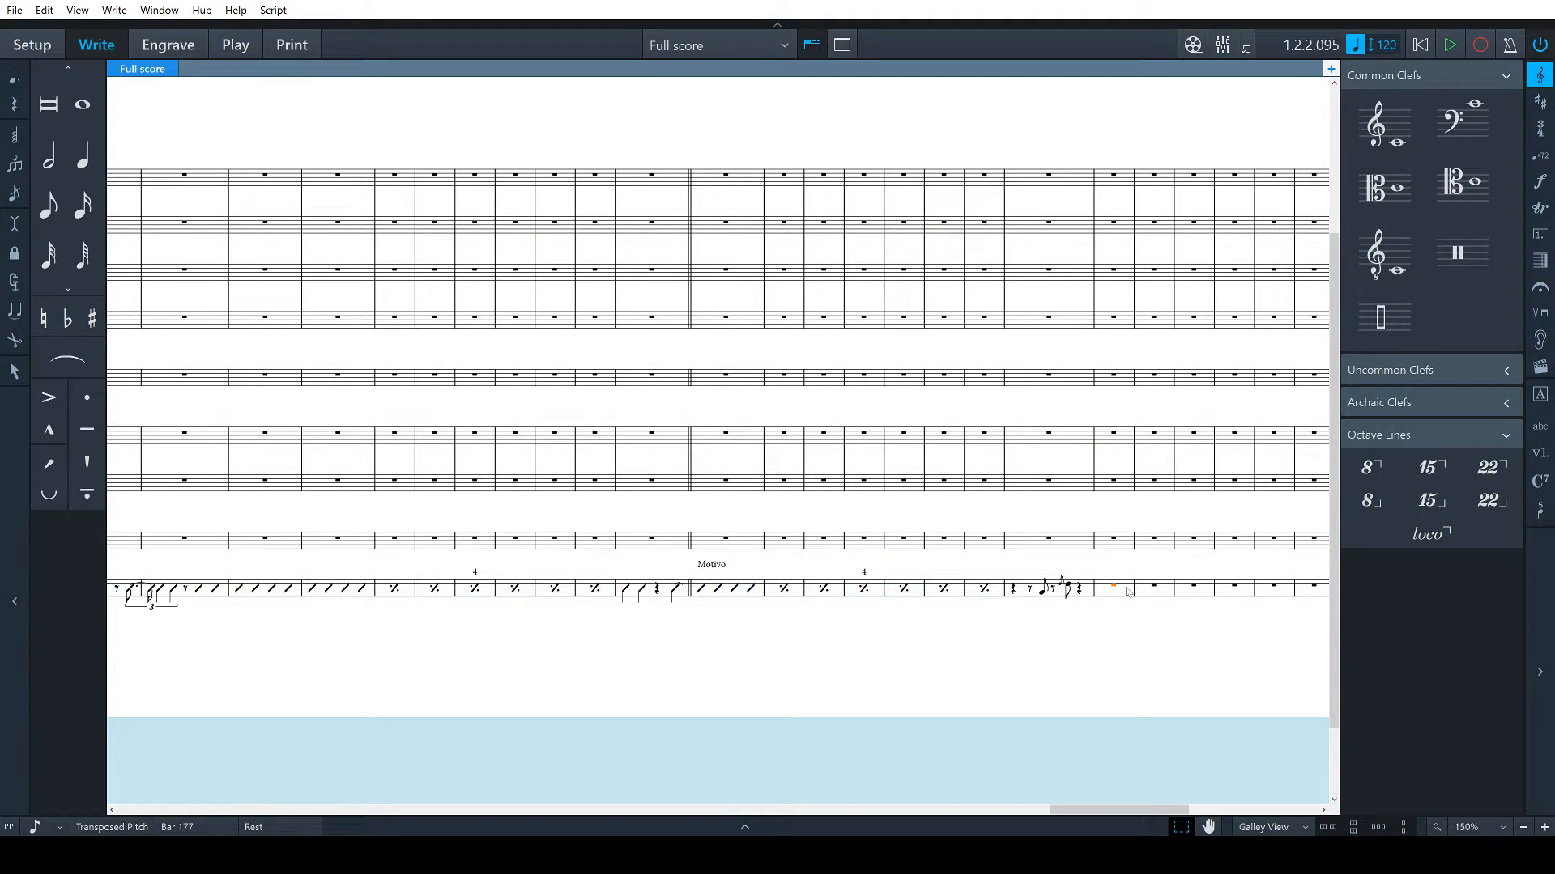
pyautogui.click(1126, 589)
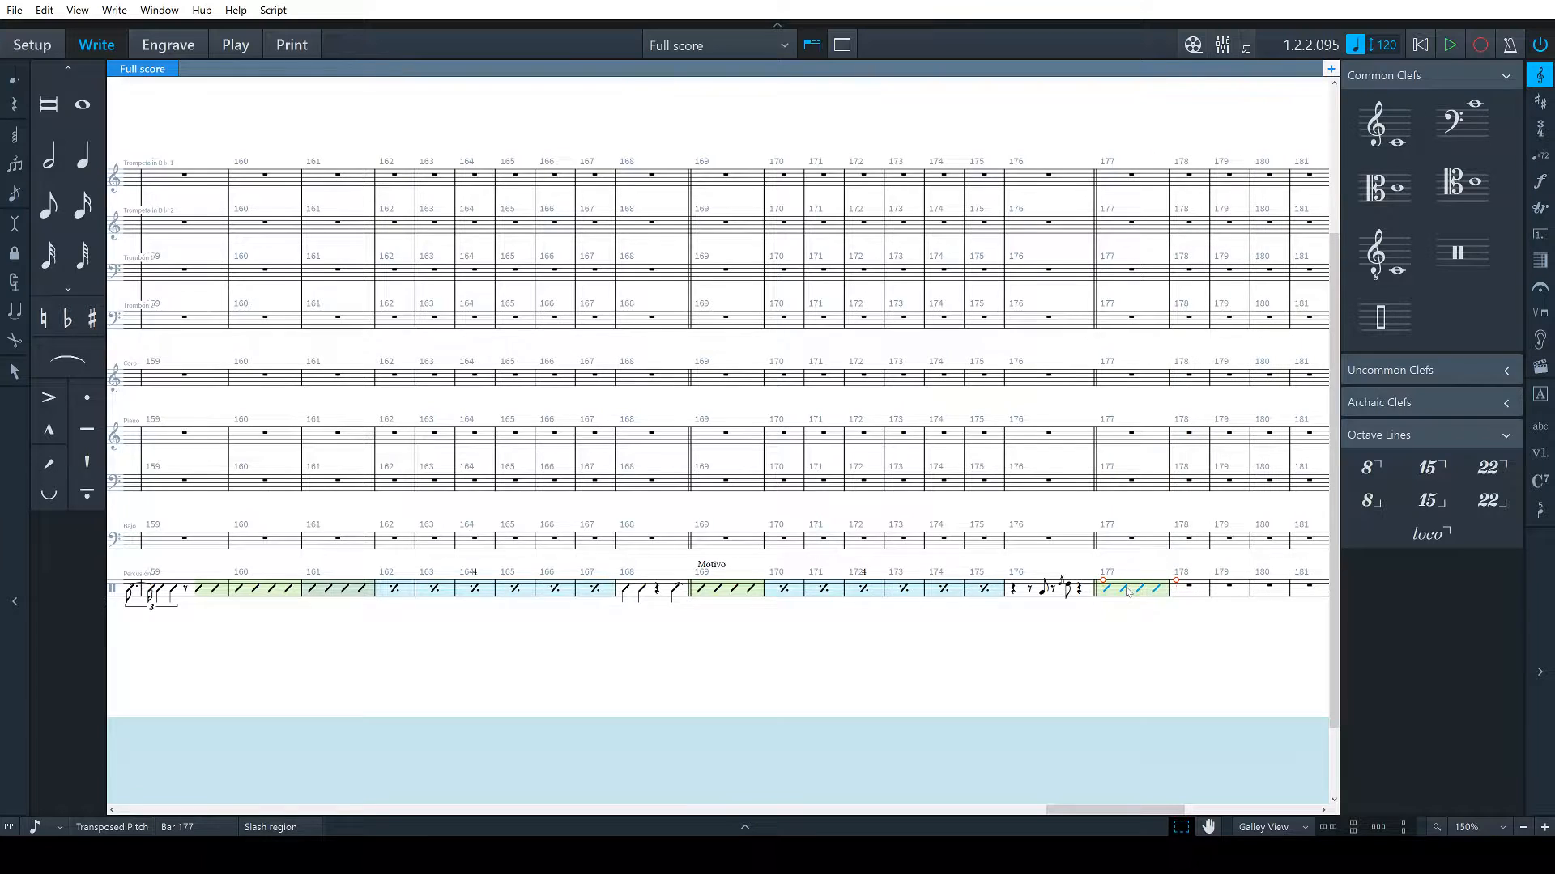
# Add the text "Masacote" above the slash region in percussion bar 177
pyautogui.hotkey('shift', 'x')
pyautogui.write('Masa')
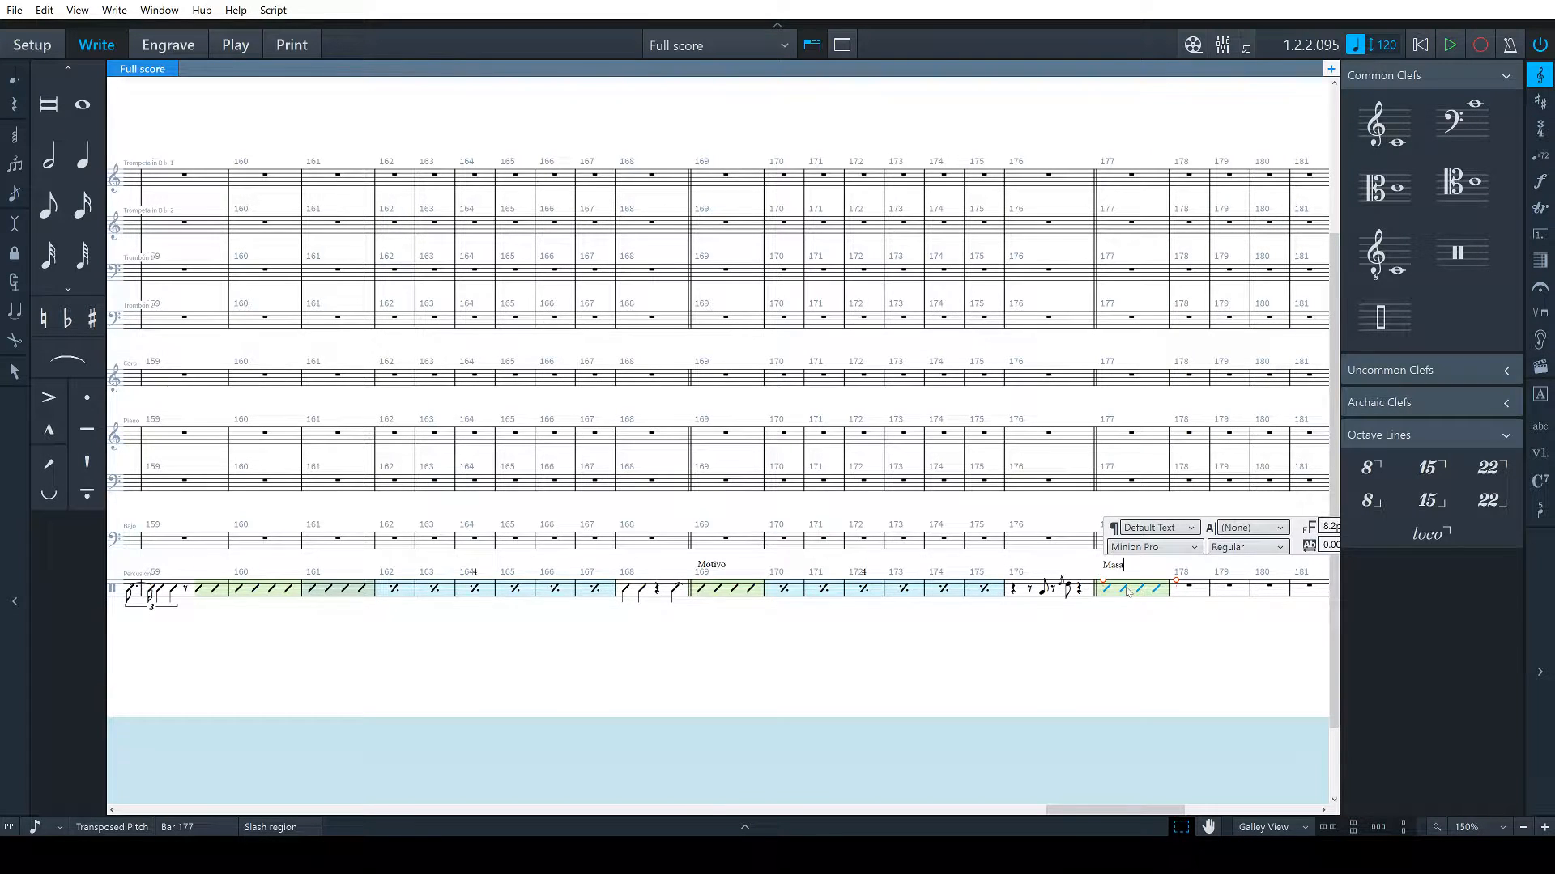
pyautogui.write('cote')
pyautogui.press('Escape')
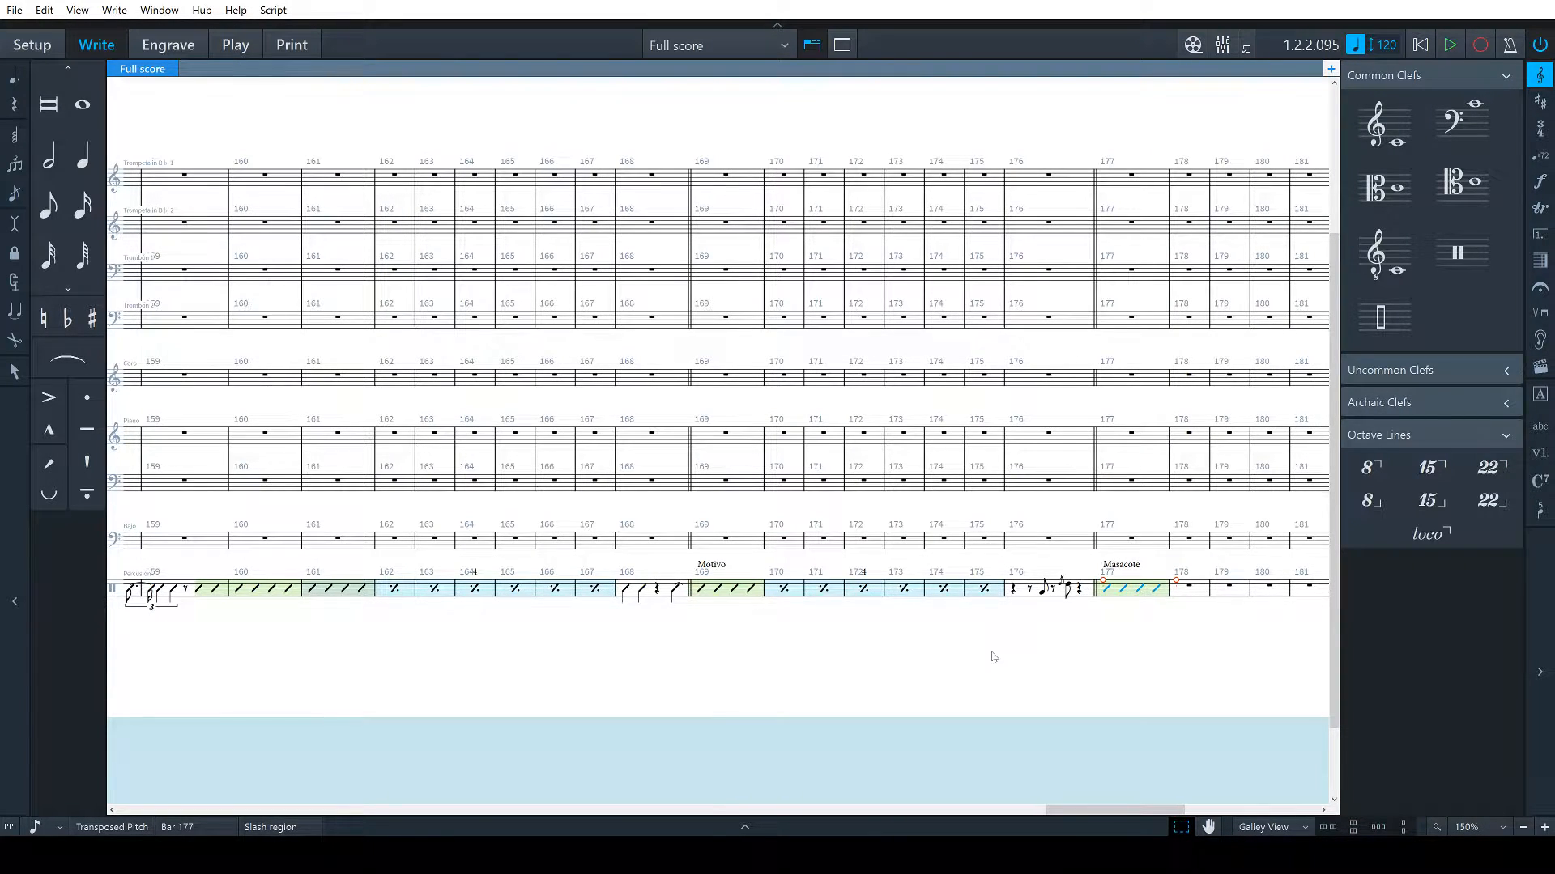
pyautogui.press('Escape')
# Fill bars 178–192 of the percussion staff with a one-bar repeat region
pyautogui.hscroll(3, 983, 658)
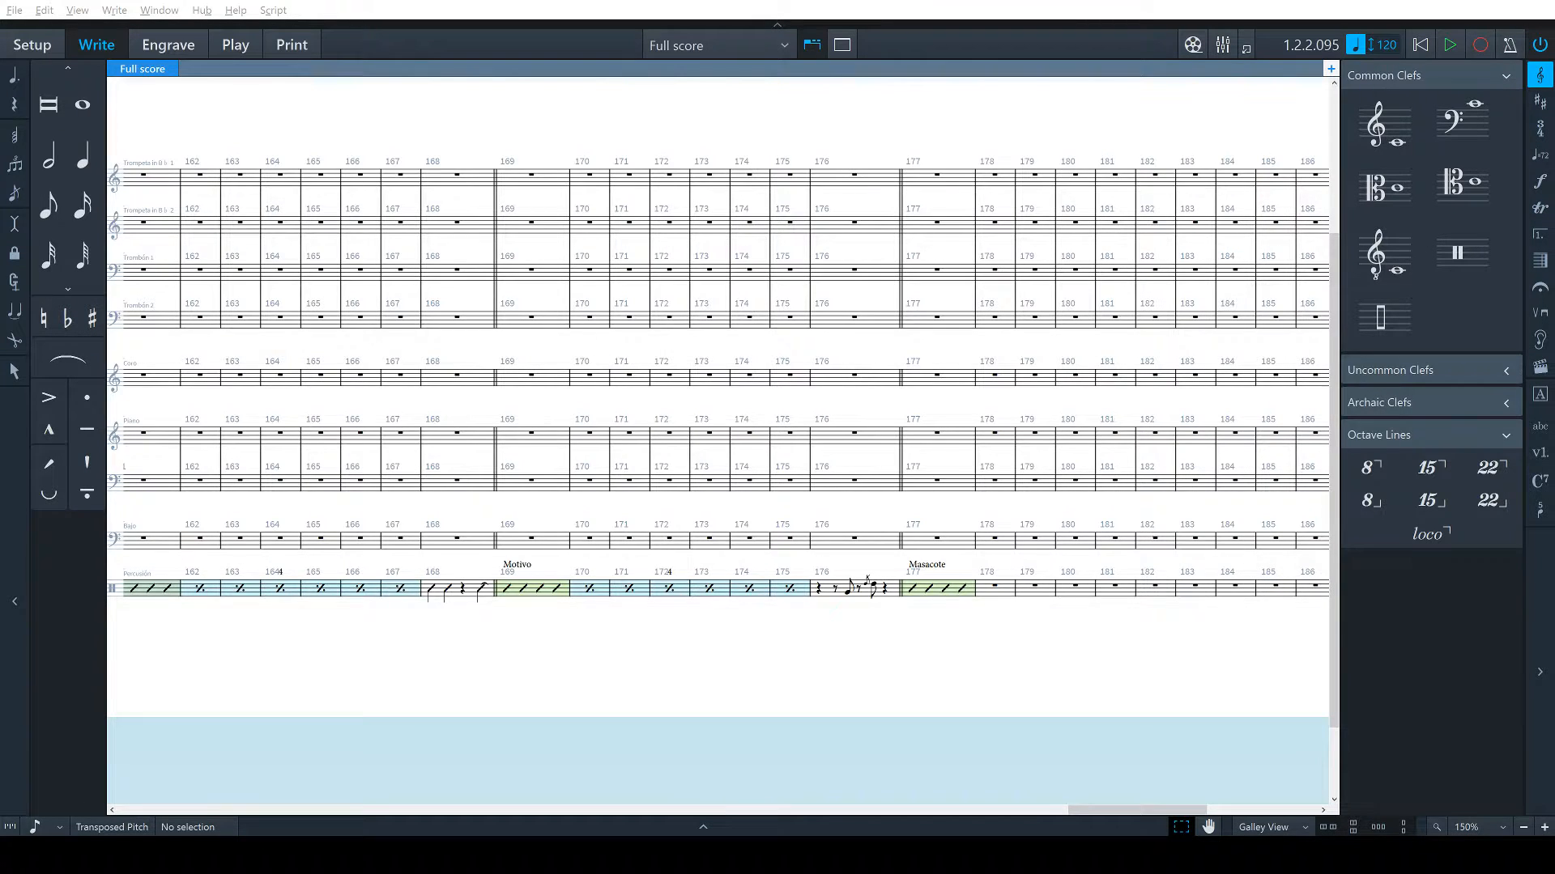
pyautogui.hscroll(4, 724, 486)
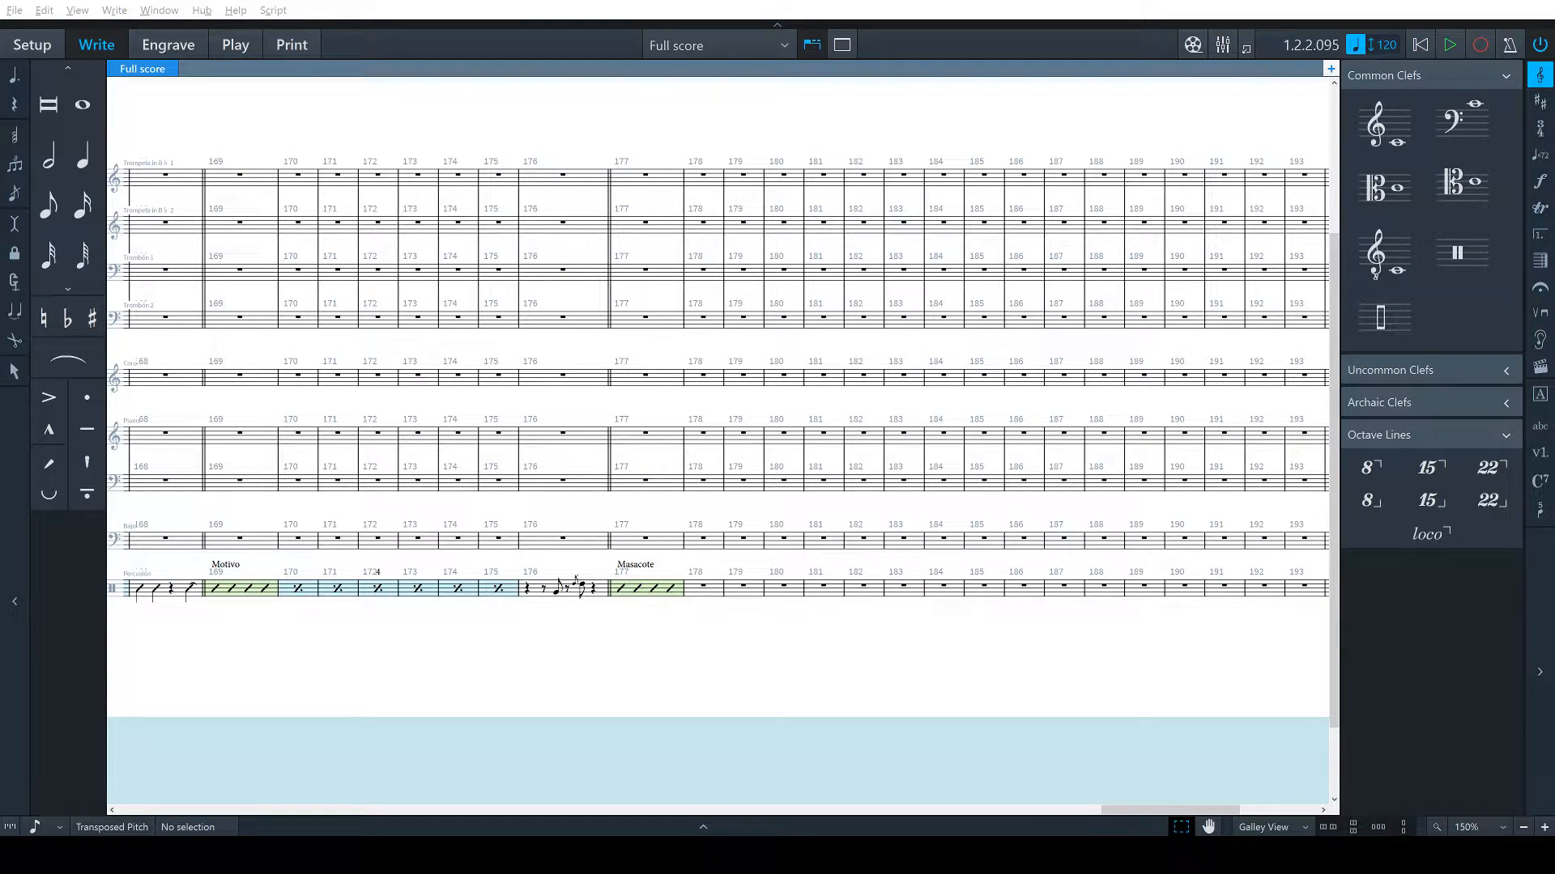
pyautogui.click(703, 587)
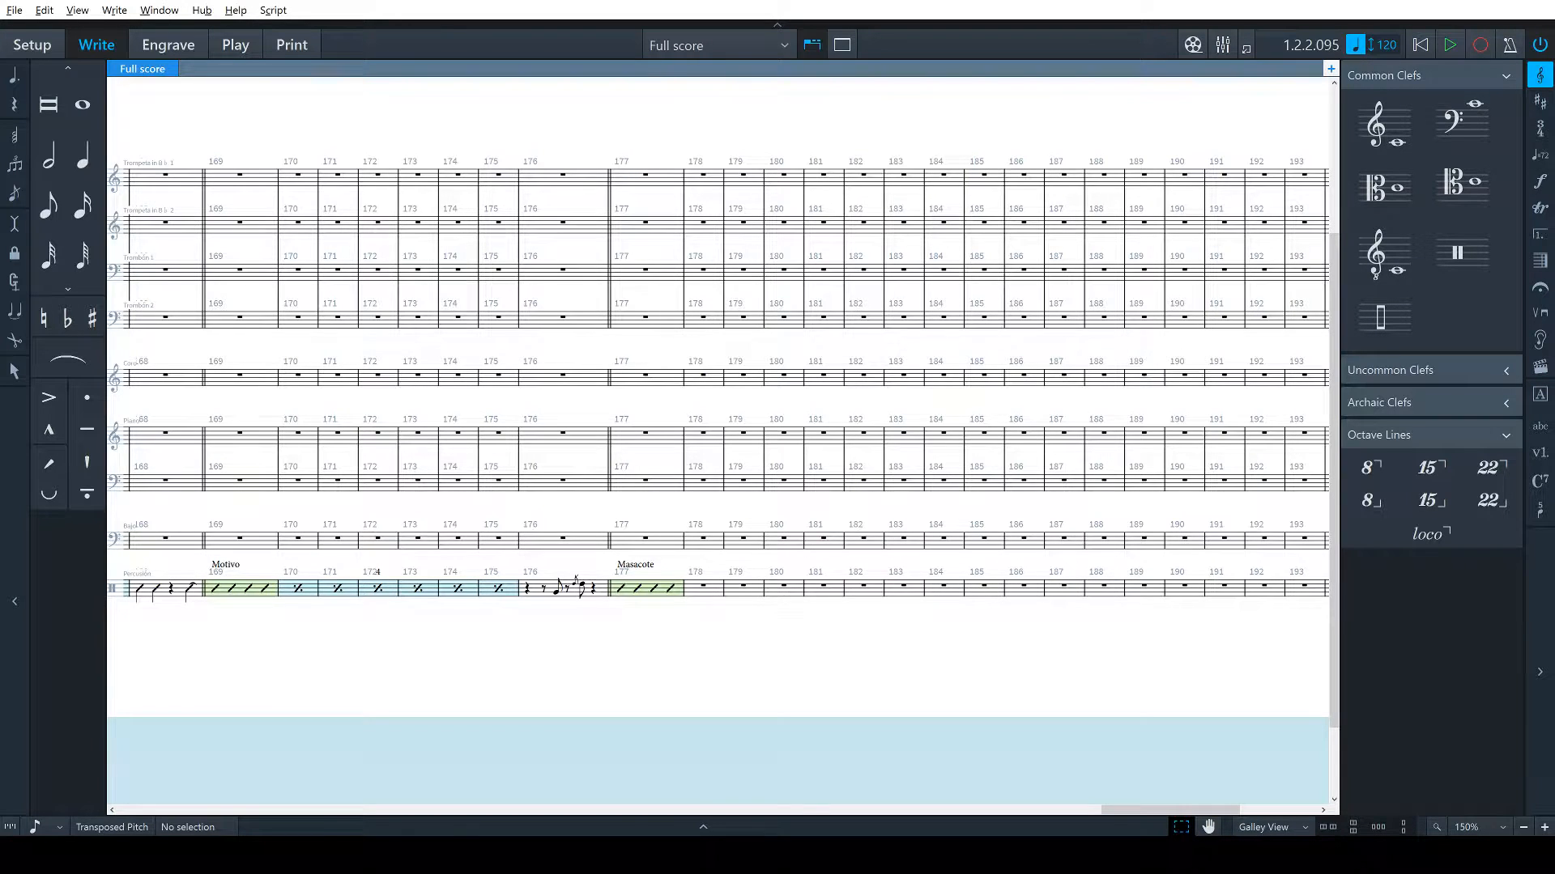
pyautogui.keyDown('shift'); pyautogui.click(1270, 588); pyautogui.keyUp('shift')
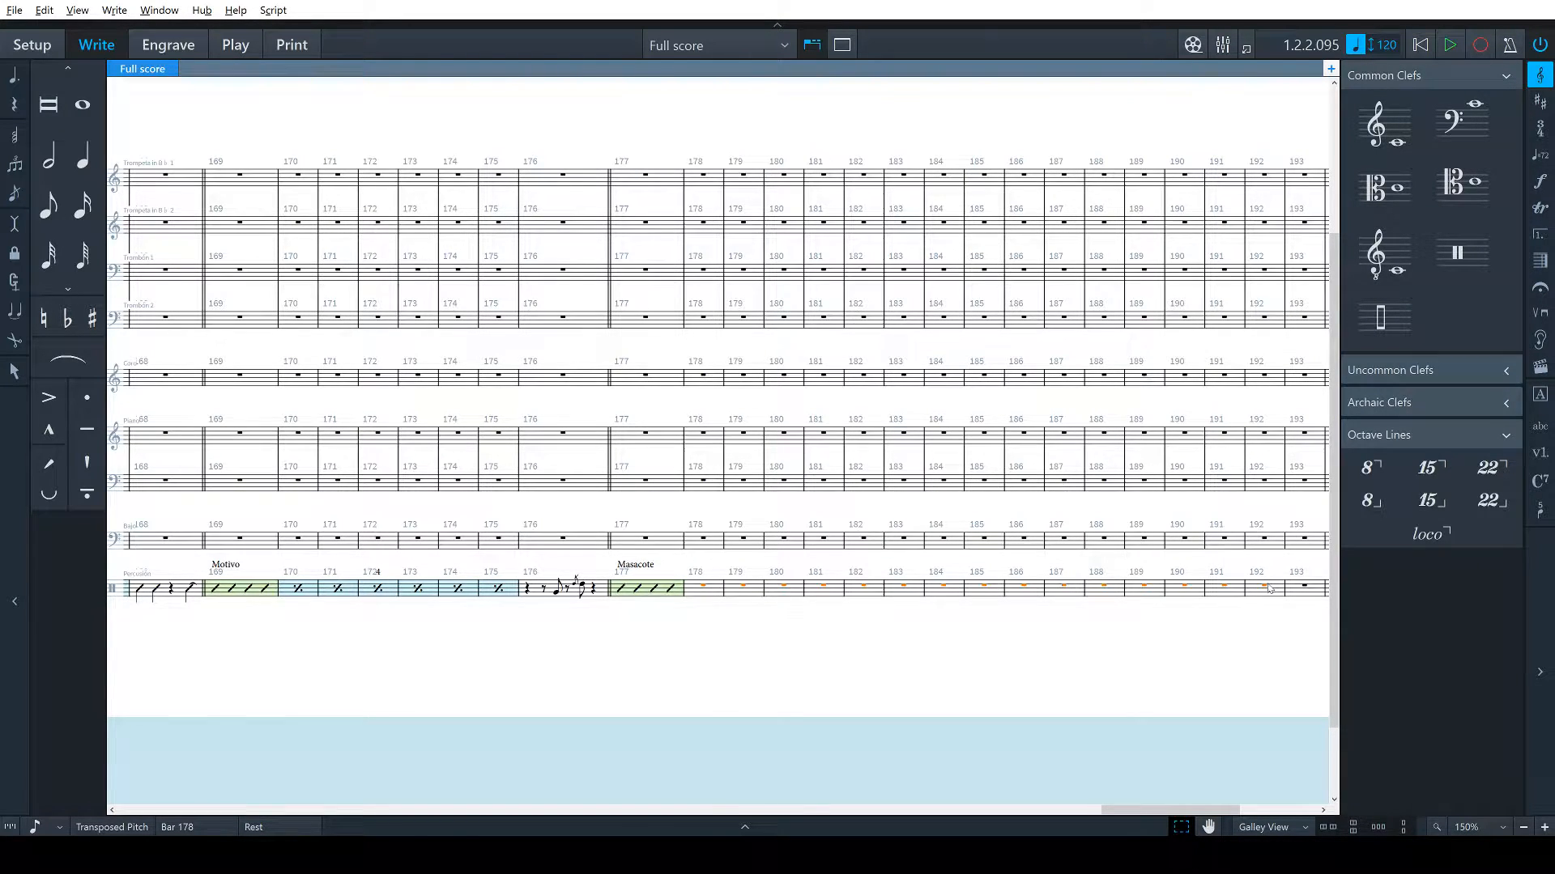
pyautogui.hotkey('shift', 'r')
pyautogui.write('%1')
pyautogui.press('Return')
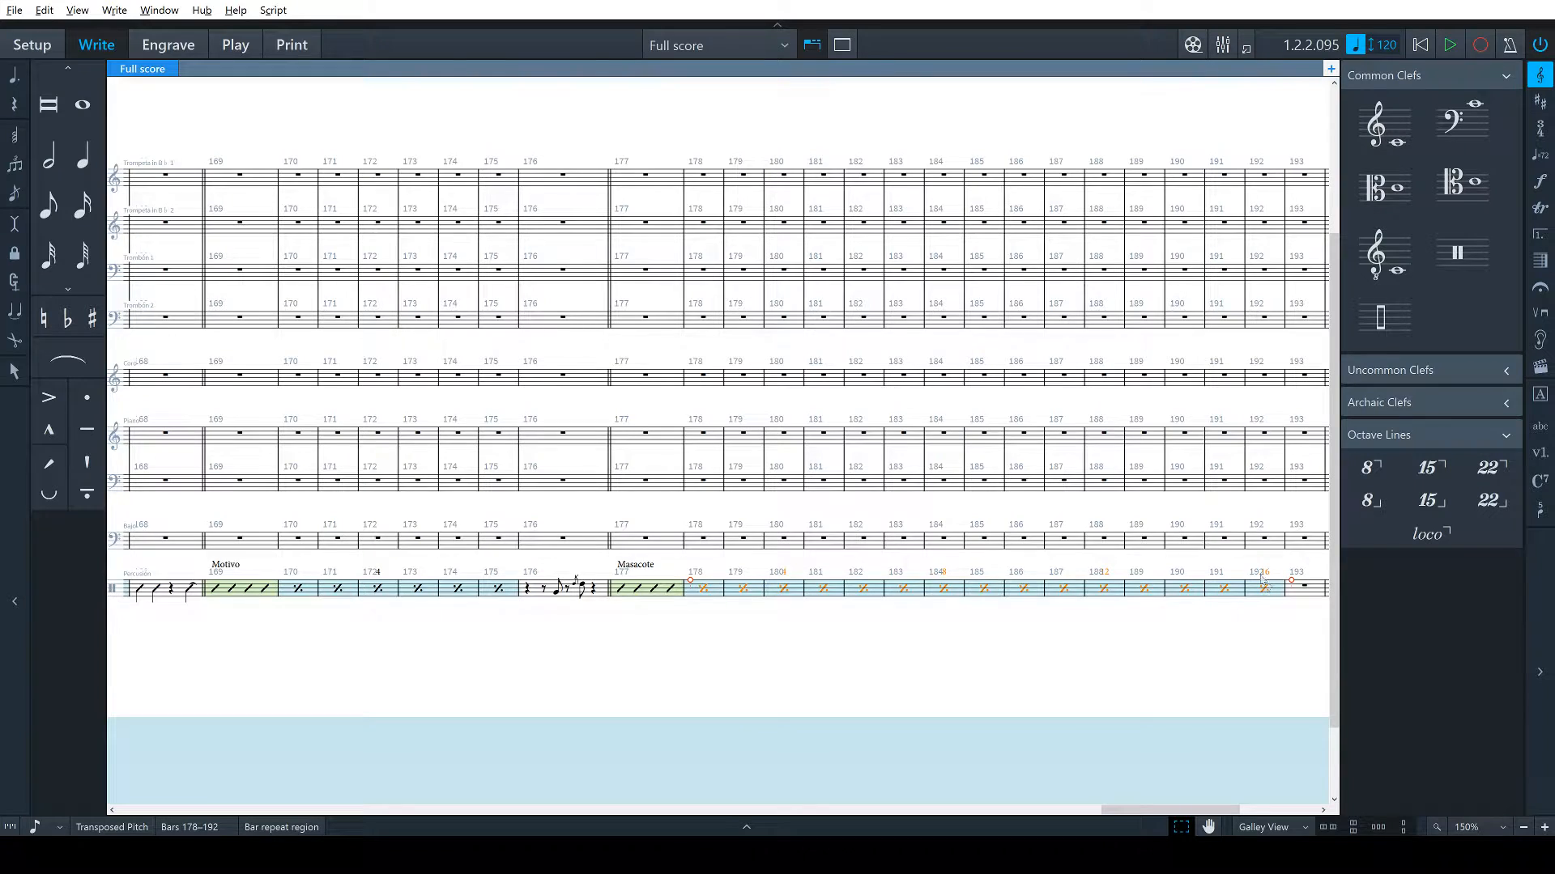
pyautogui.hscroll(3, 1146, 625)
pyautogui.click(1103, 648)
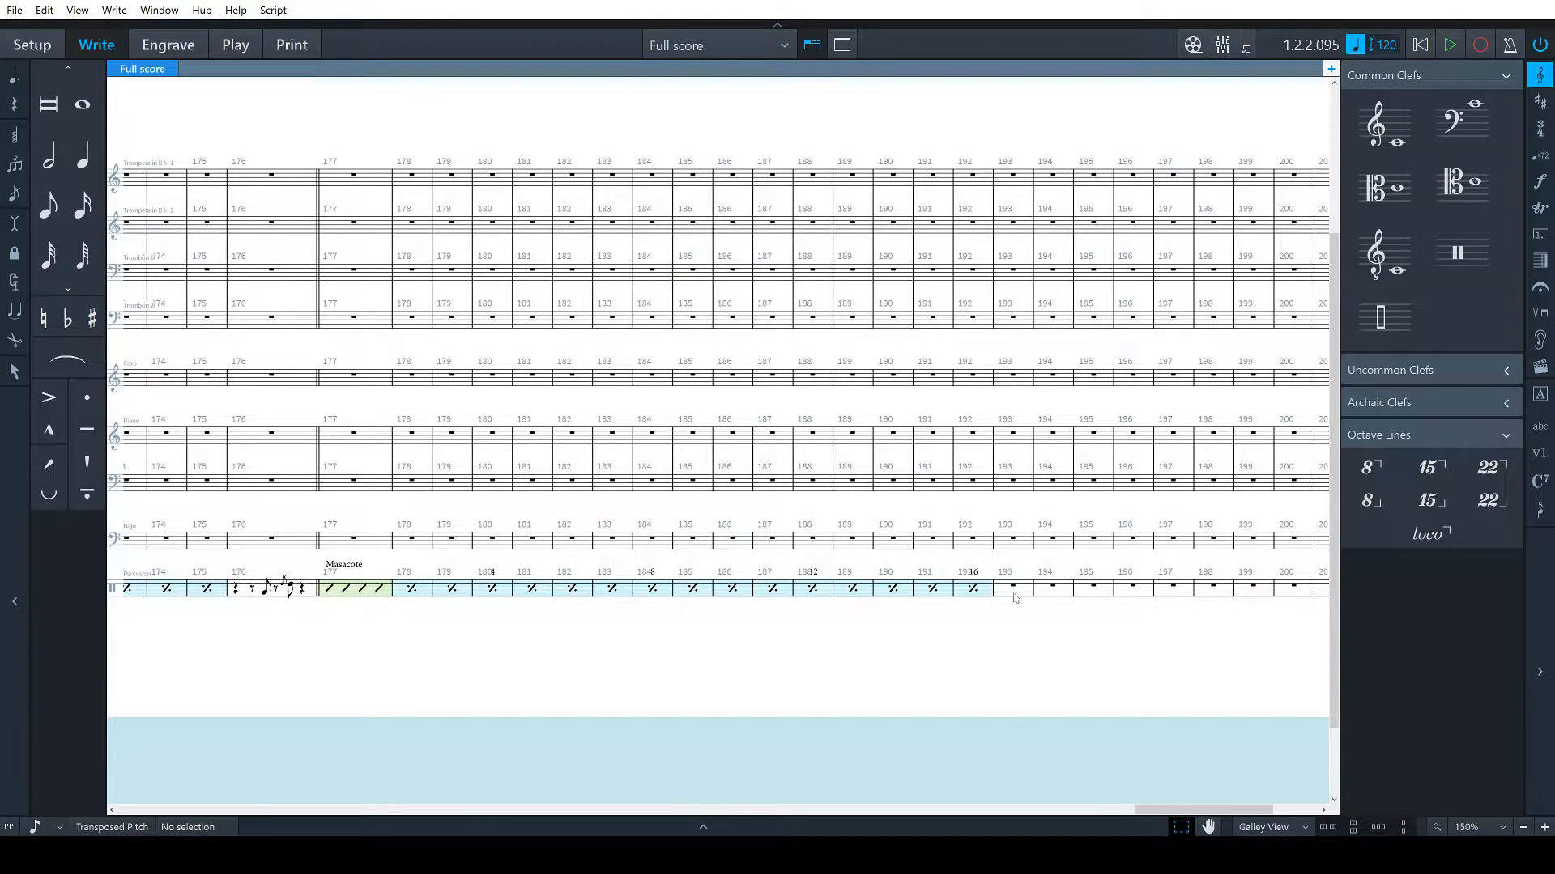
# Enter a quarter-note Unis. 1 hit on beat 3 of percussion bar 193
pyautogui.click(1017, 599)
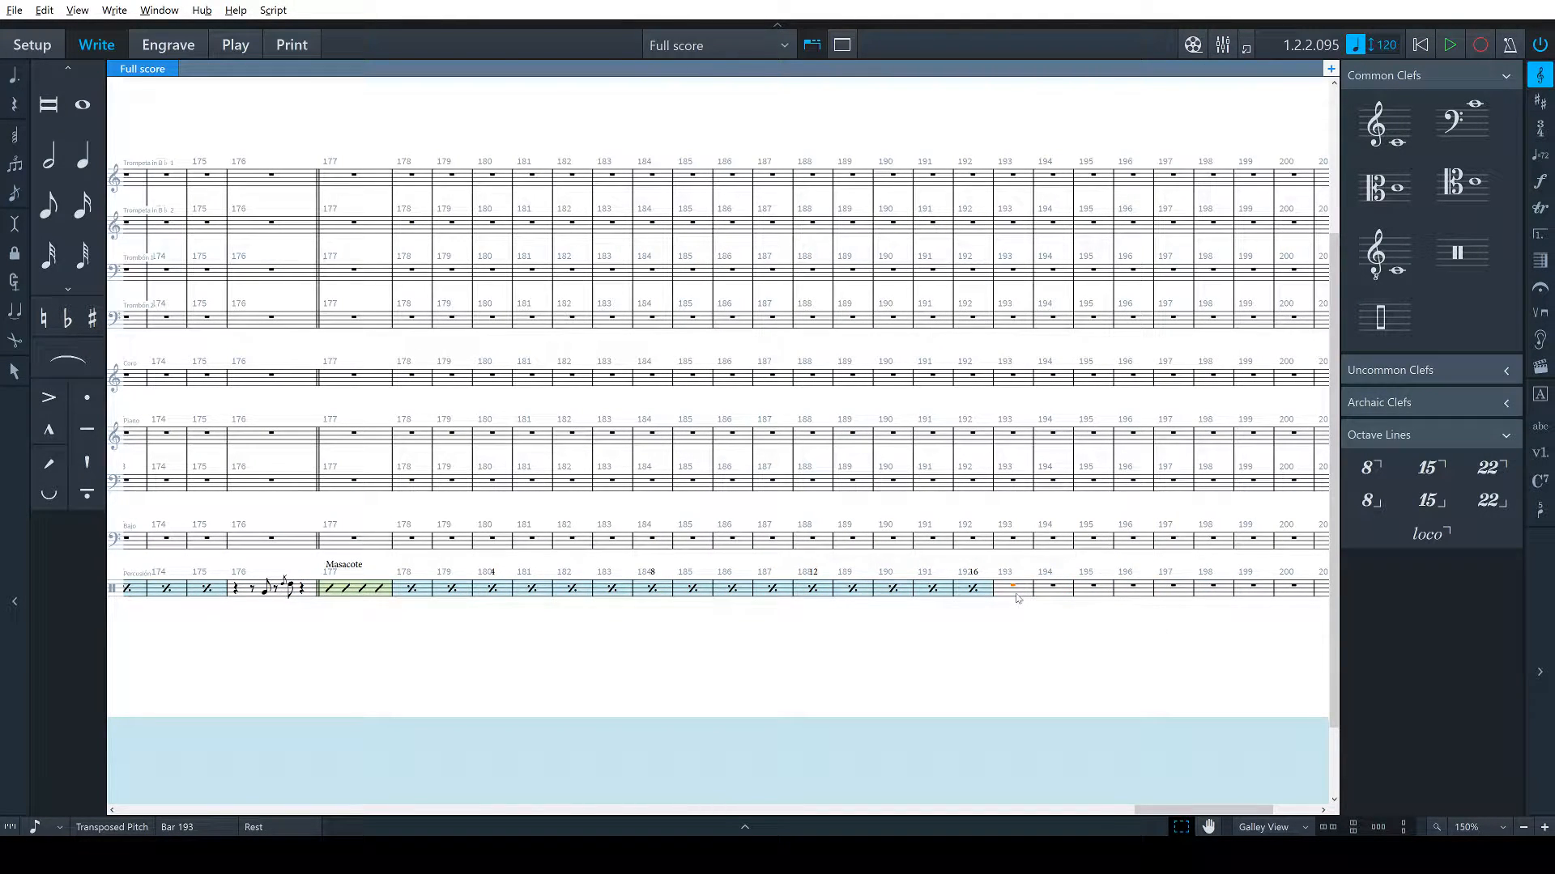
pyautogui.hotkey('shift', 'b')
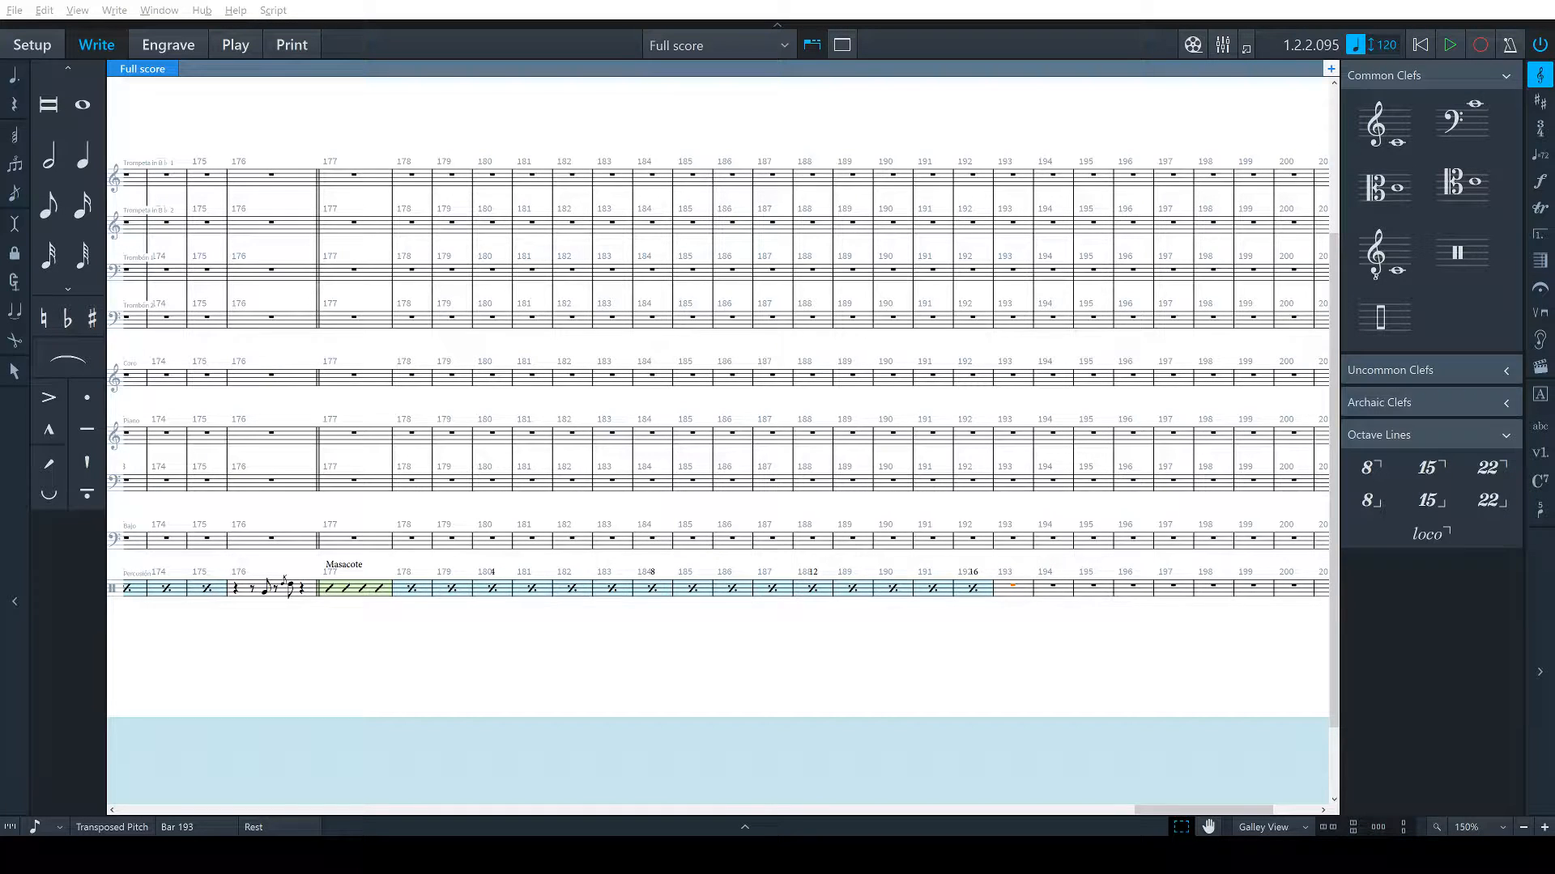
pyautogui.press('Escape')
pyautogui.doubleClick(1018, 586)
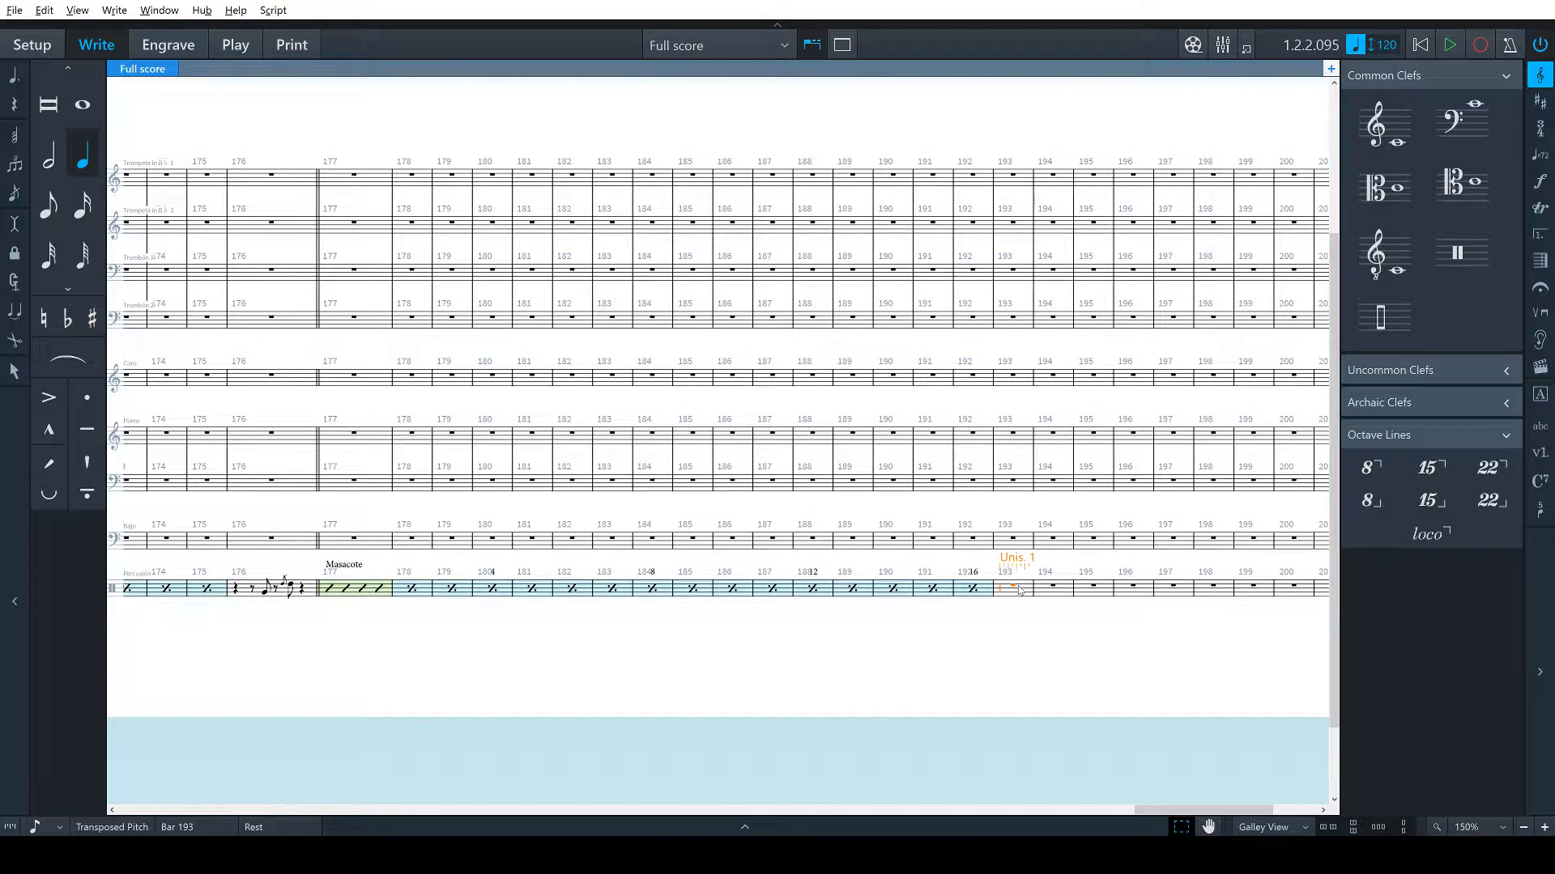
pyautogui.press('i')
pyautogui.press('i')
pyautogui.click(1021, 591)
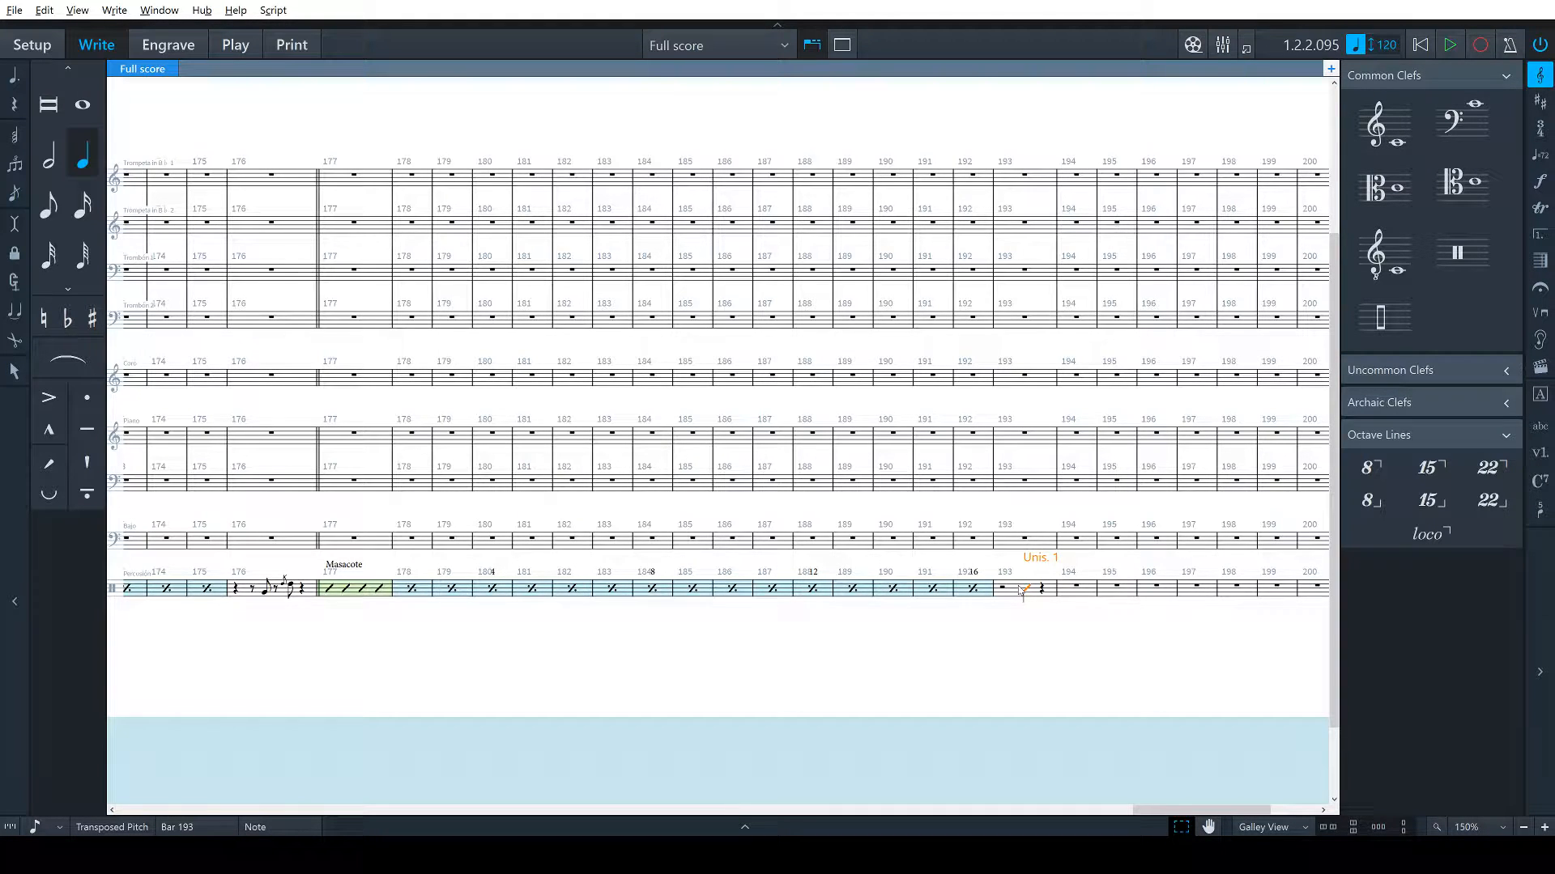
# Insert a double barline at the start of bar 193
pyautogui.click(1018, 540)
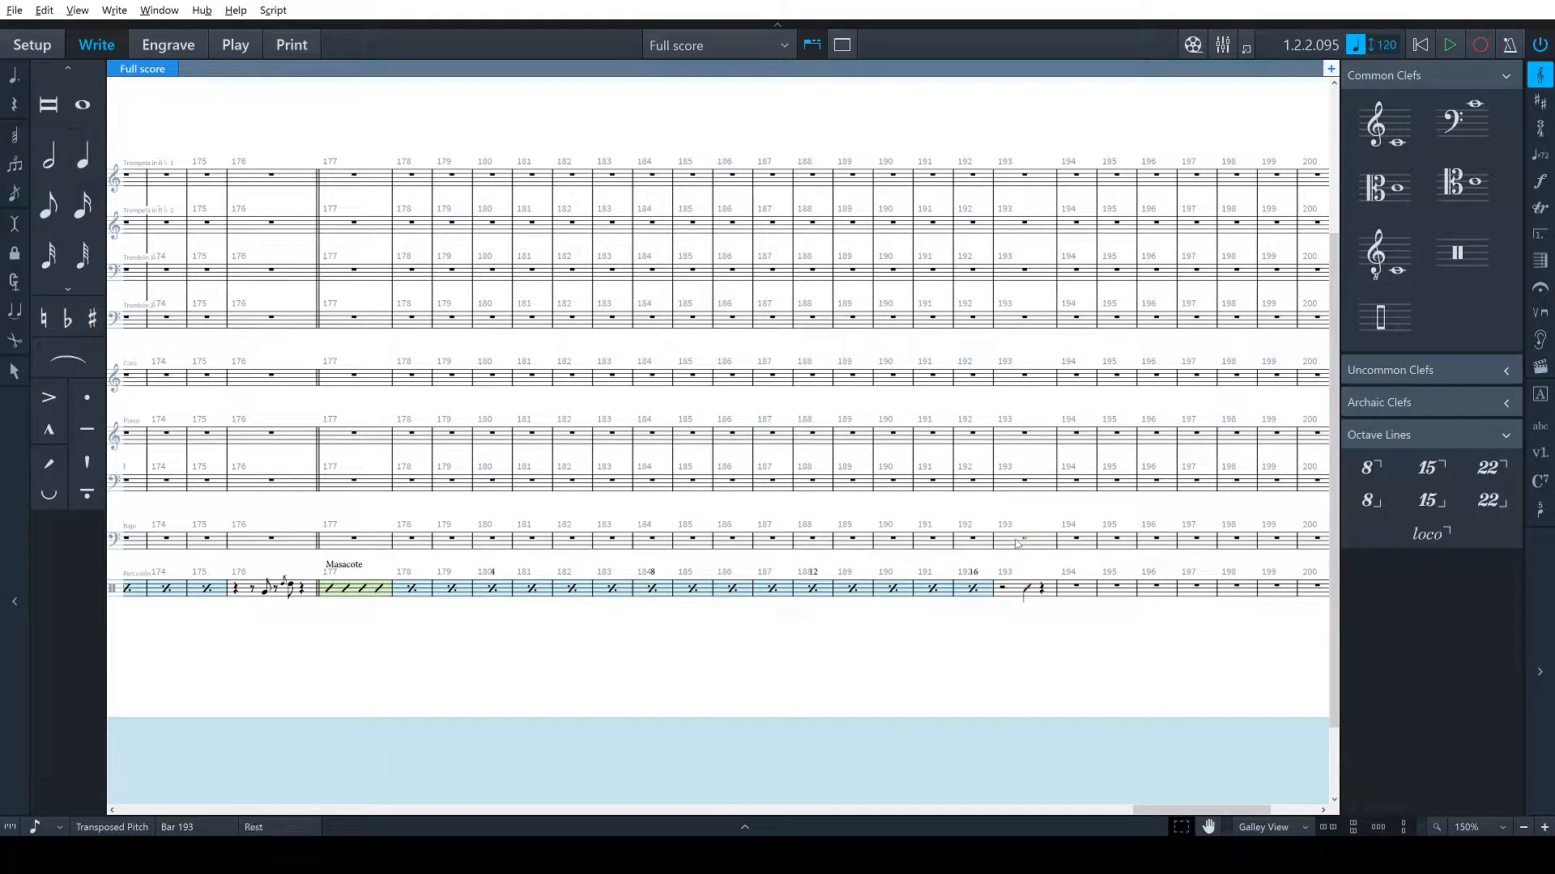
pyautogui.hotkey('shift', 'x')
pyautogui.write('||')
pyautogui.press('Return')
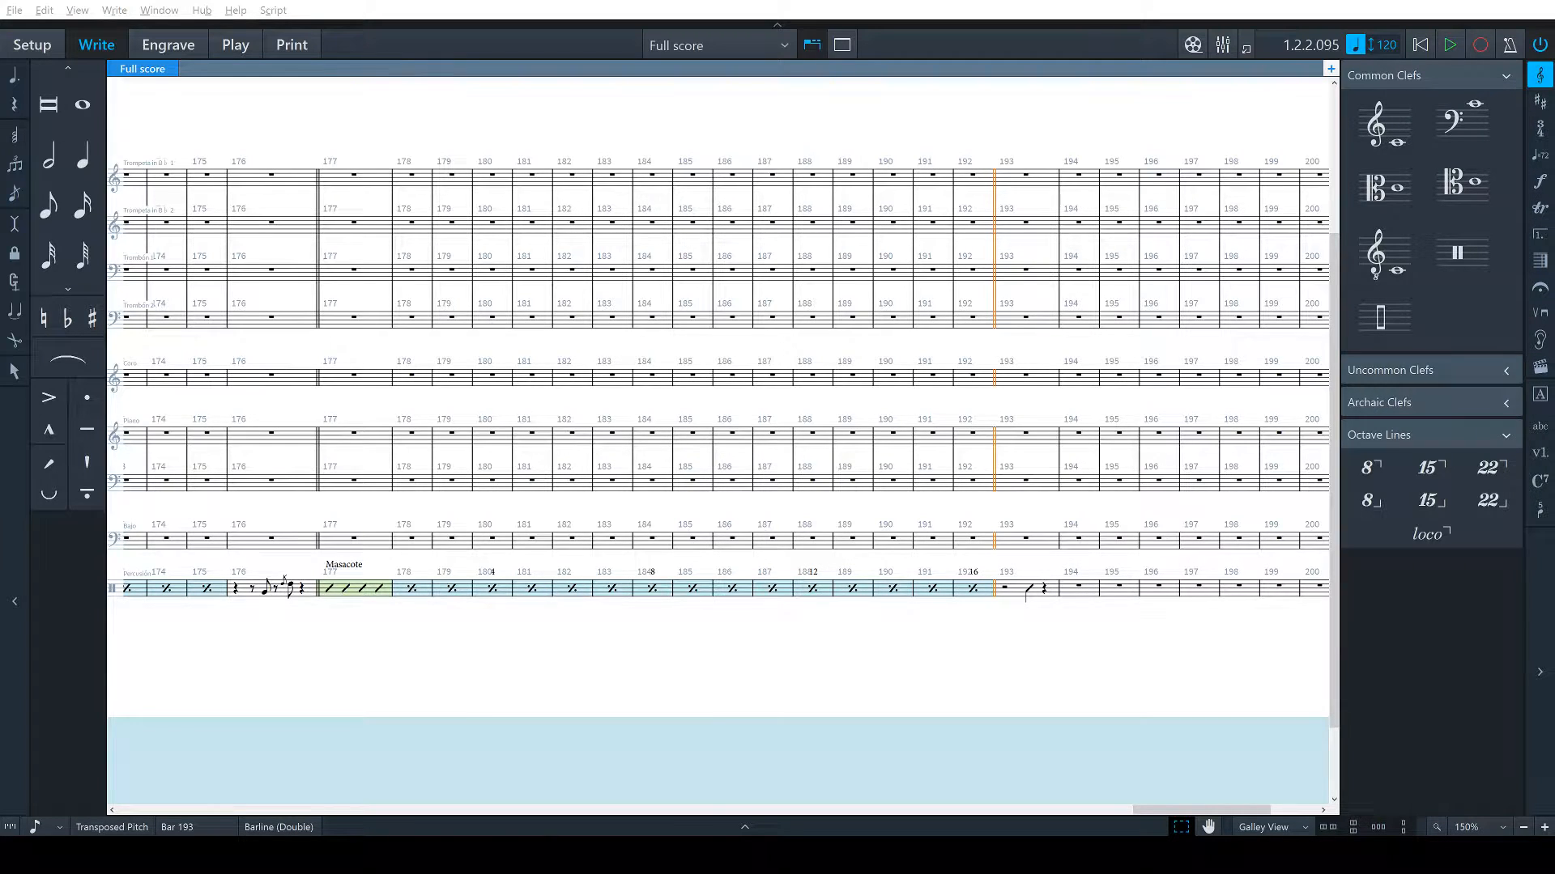
# Enter a quarter-note Unis. 1 hit on beat 4 of percussion bar 194 and apply a laissez vibrer tie
pyautogui.click(1079, 586)
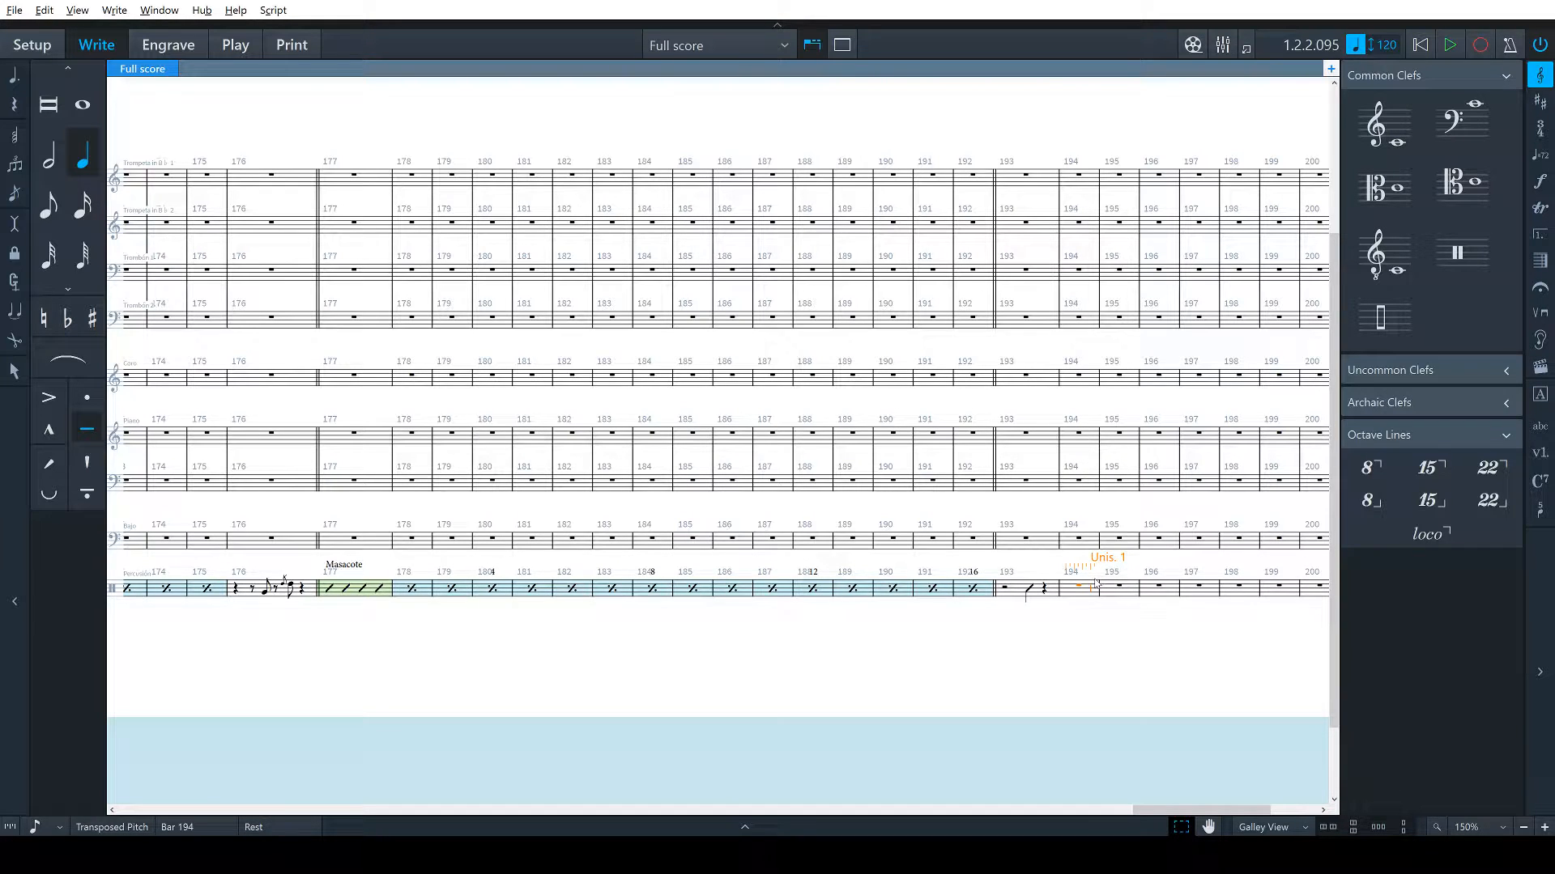
pyautogui.click(1095, 586)
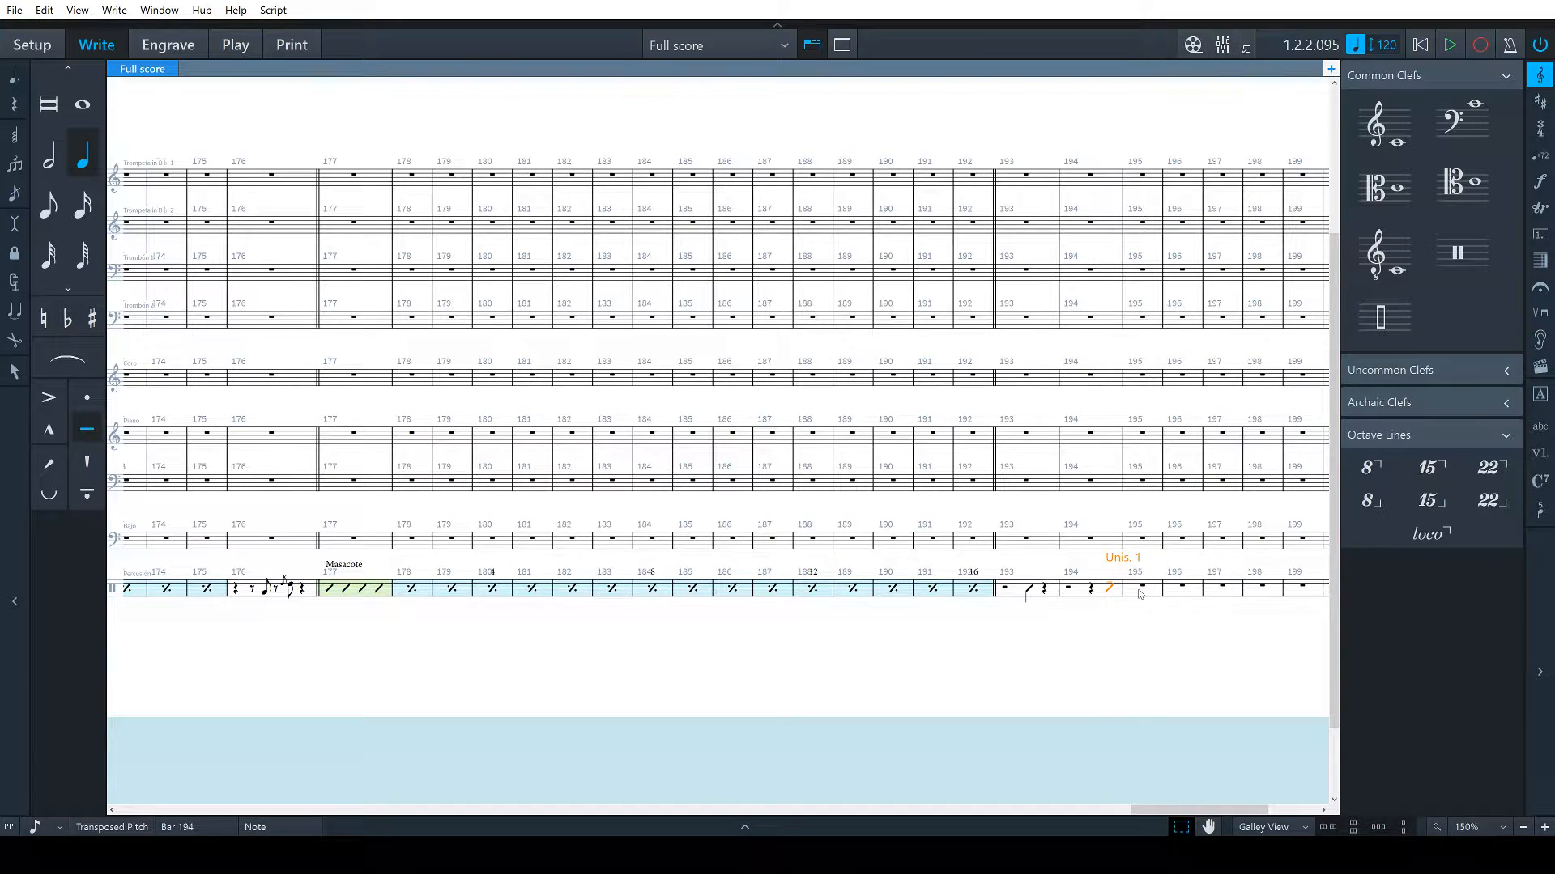
pyautogui.hotkey('ctrl', '8')
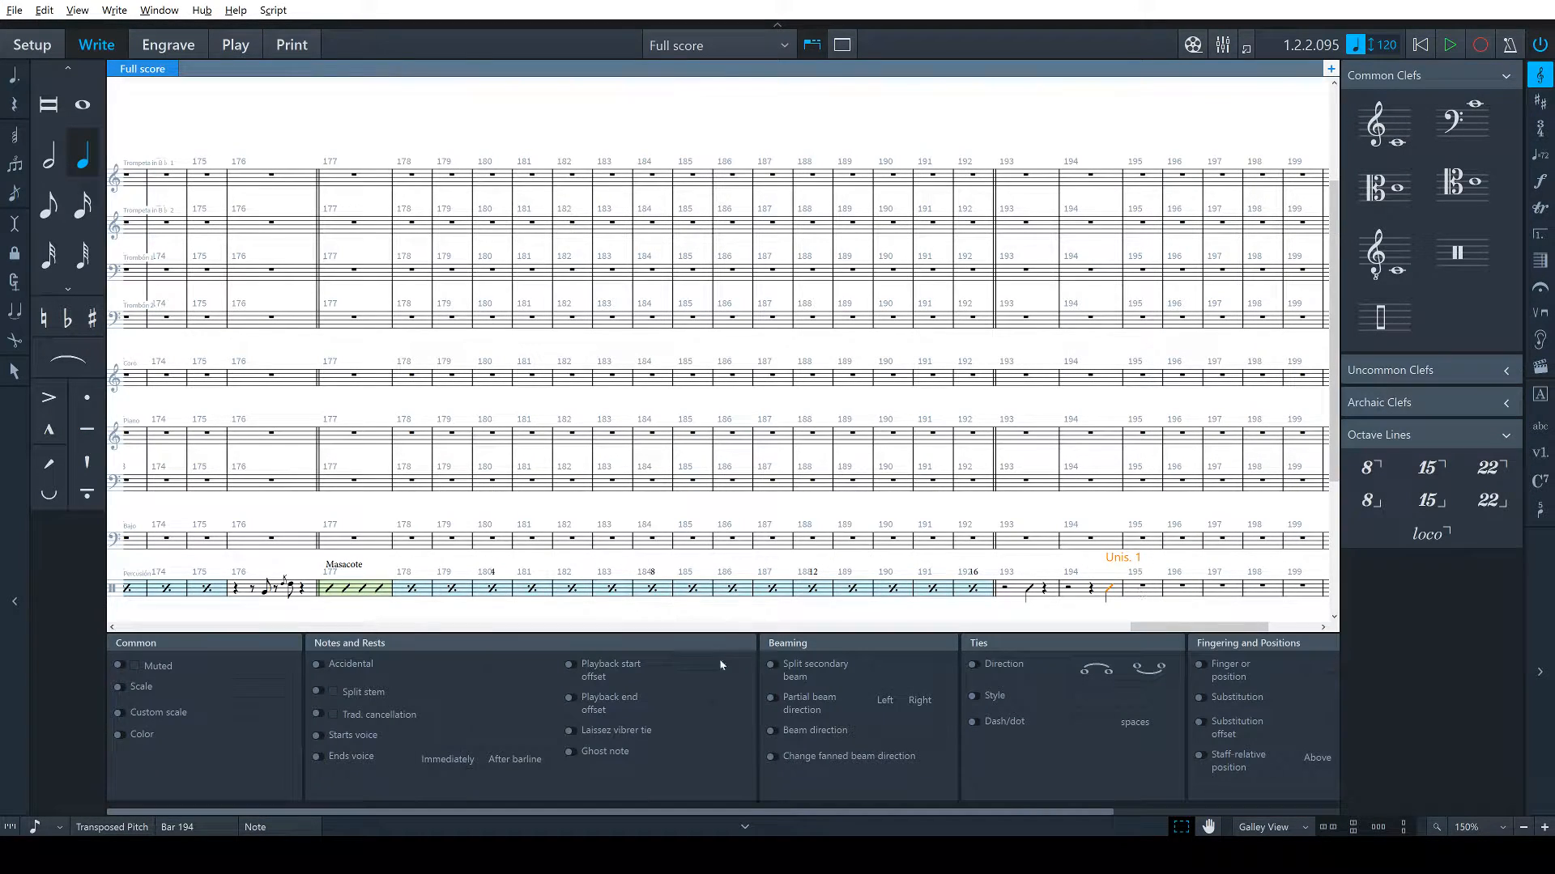
pyautogui.click(573, 731)
pyautogui.hotkey('ctrl', '8')
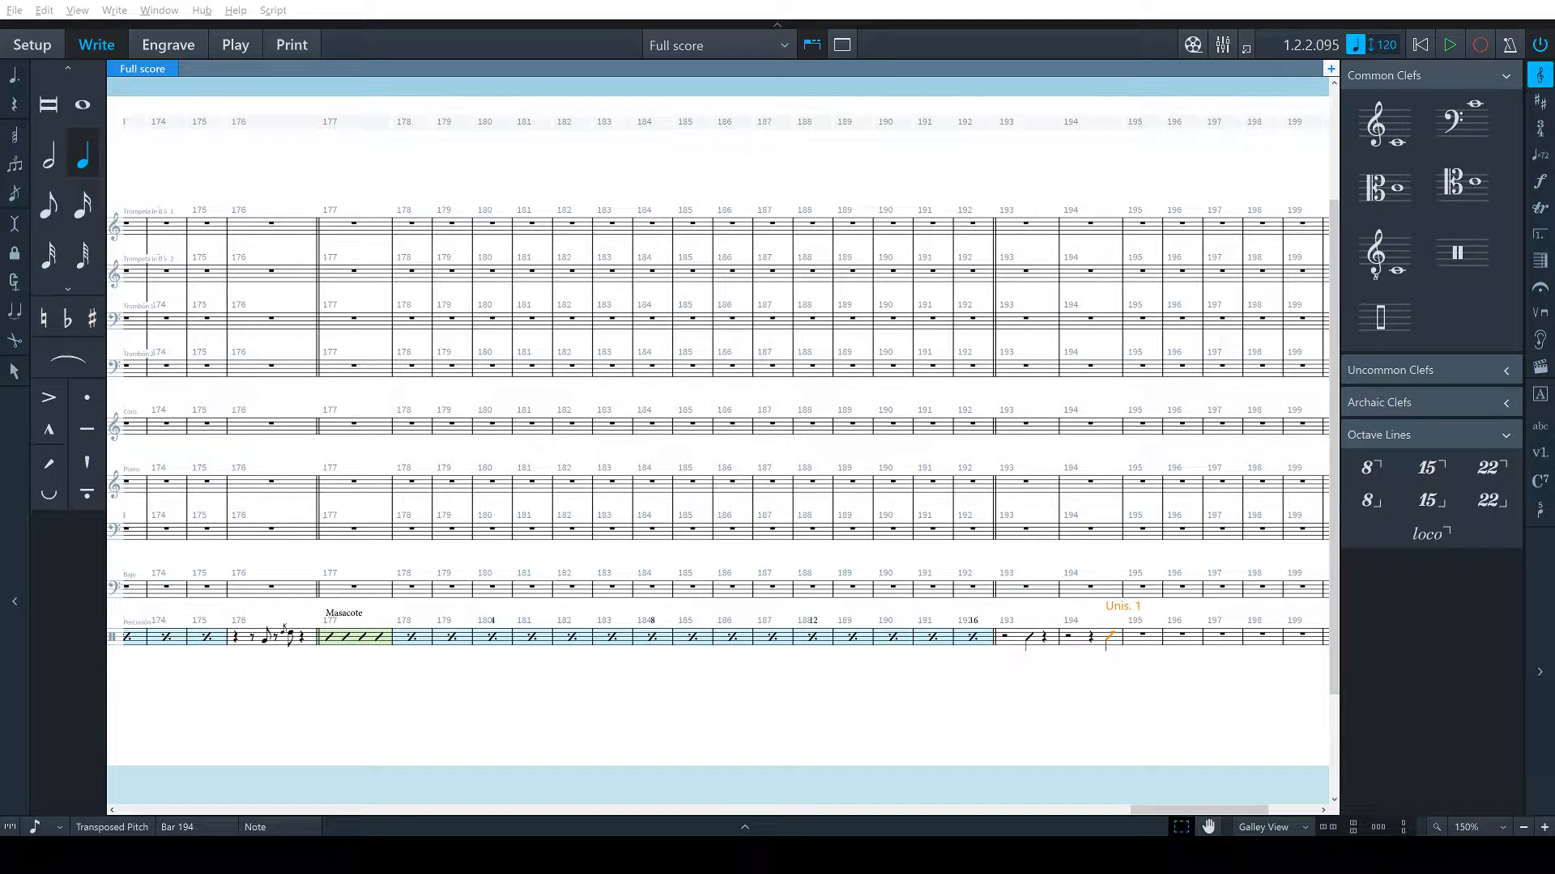
# Begin an eighth-note triplet in bar 193 of the first trumpet staff, with Ab4 as its first note
pyautogui.click(1008, 239)
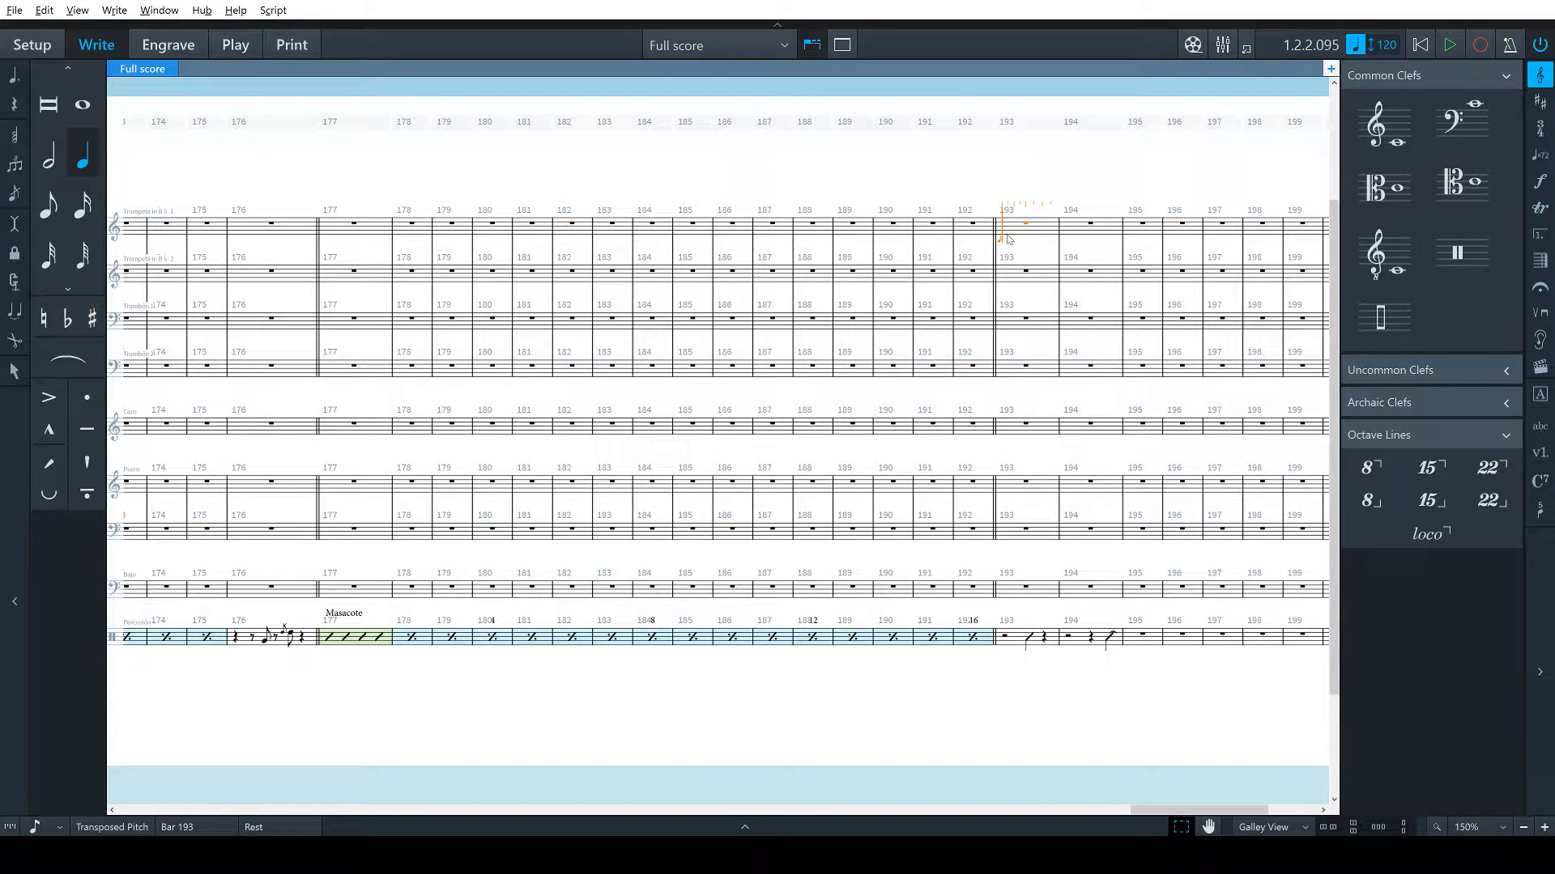
pyautogui.press('5')
pyautogui.press(';')
pyautogui.write('a')
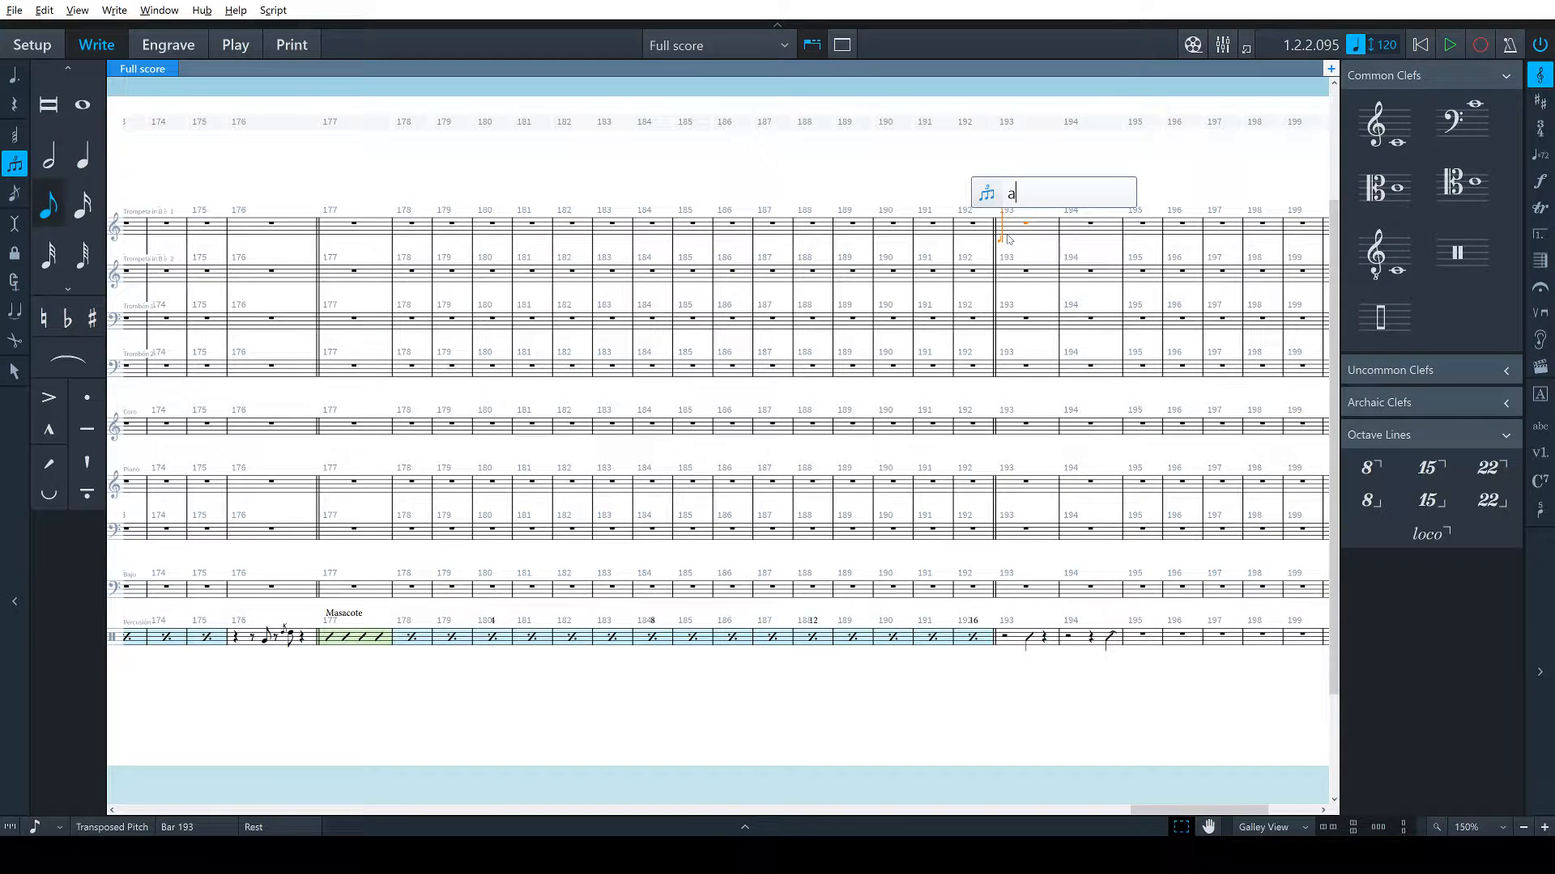
pyautogui.press('BackSpace')
pyautogui.write('3')
pyautogui.press('Return')
pyautogui.press('a')
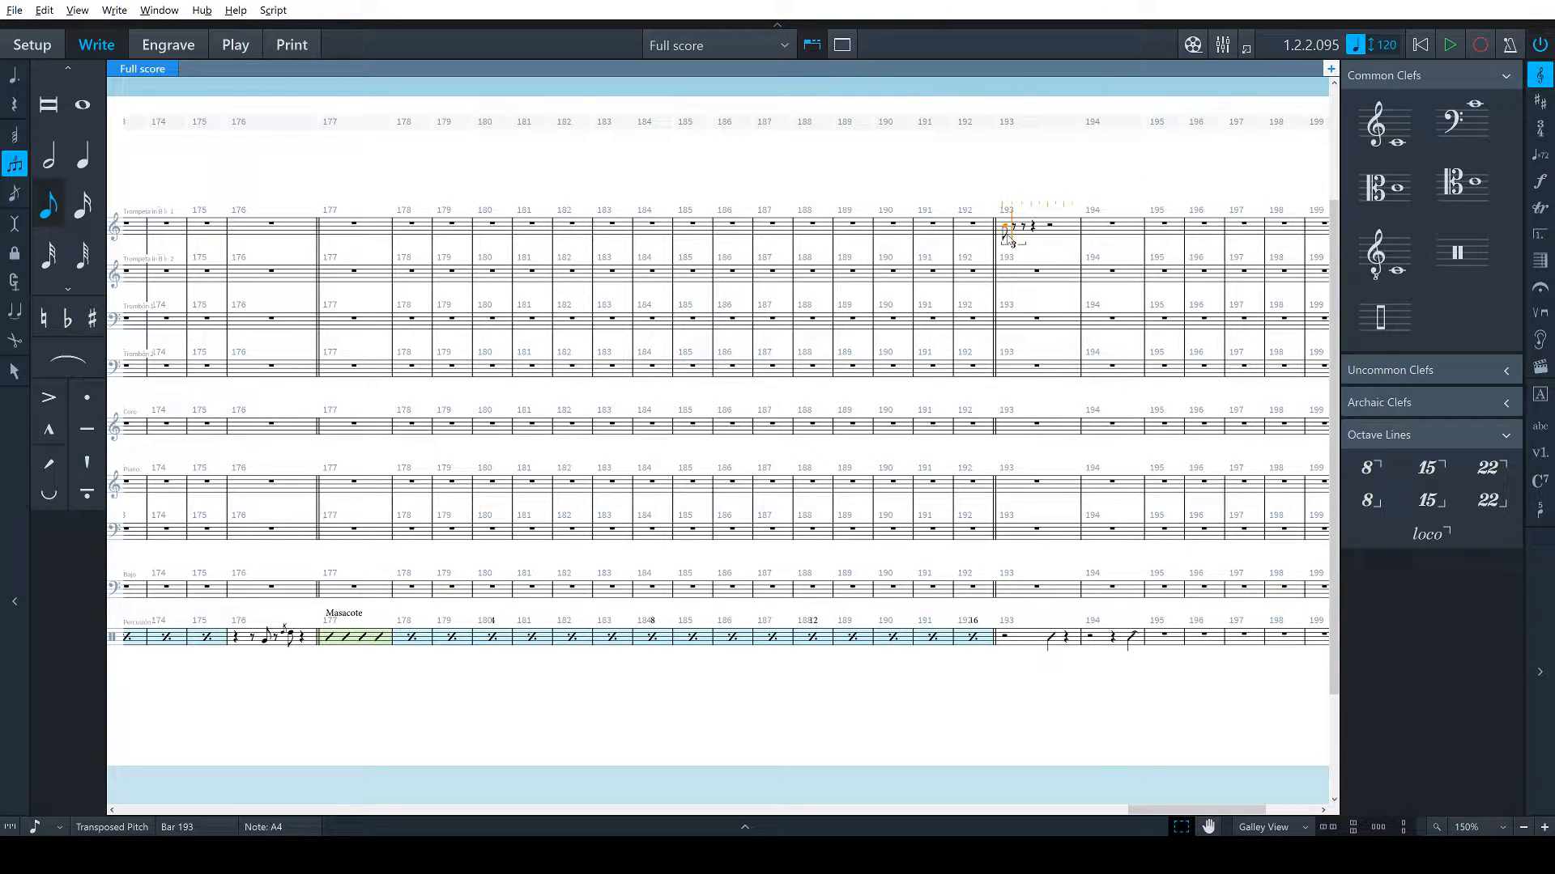
pyautogui.hotkey('alt', 'Down')
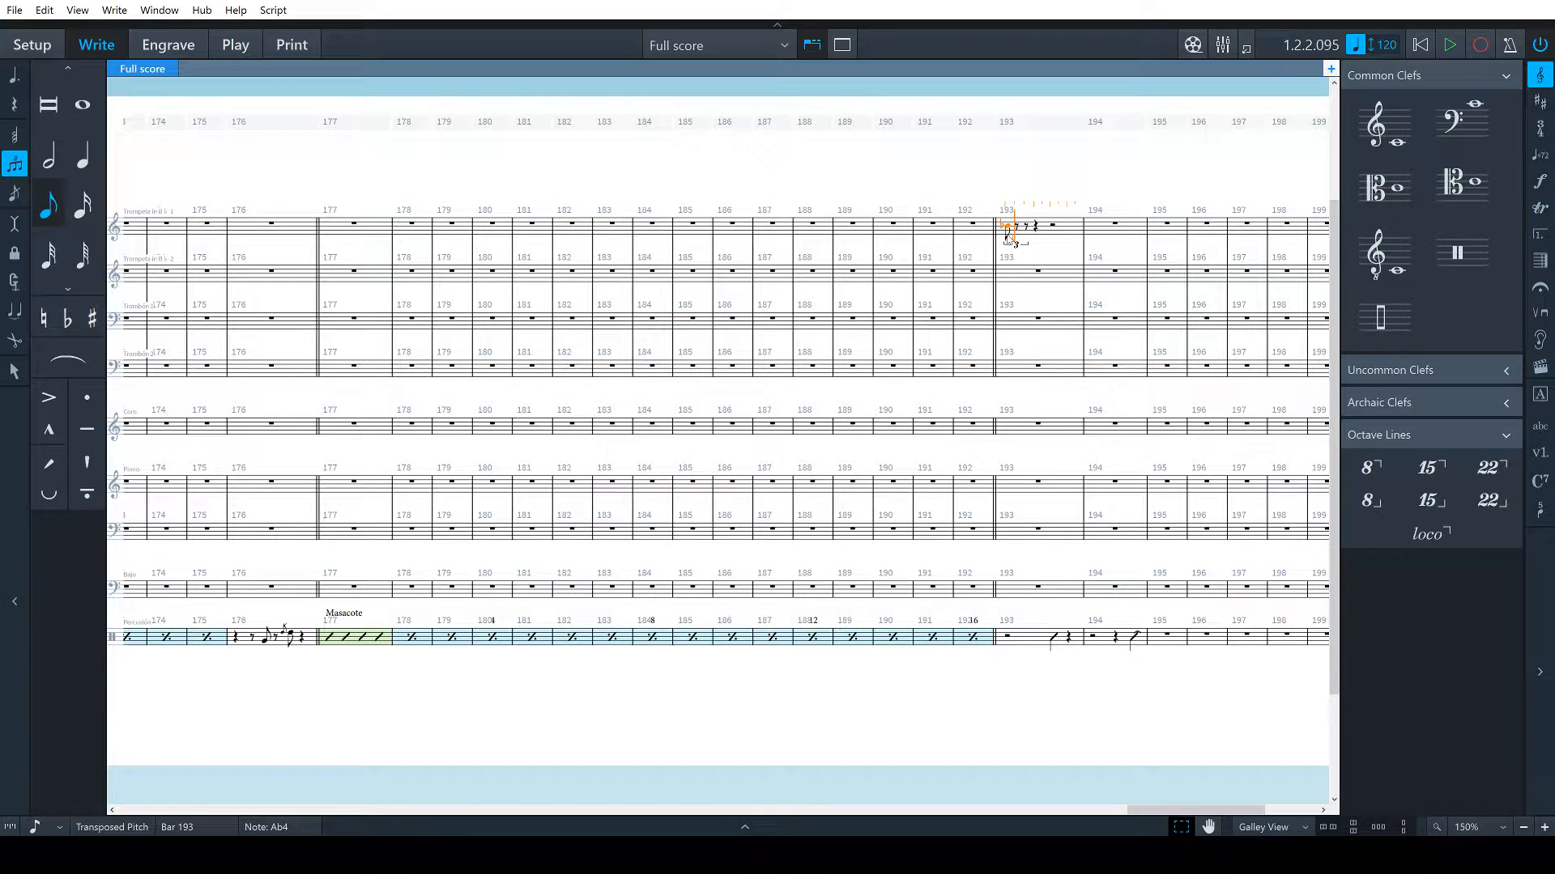
# Complete the two eighth-note triplets on beats 1 and 2 of bar 193 in the first trumpet, ending on C5
pyautogui.press('f')
pyautogui.press('b')
pyautogui.press('d')
pyautogui.press('b')
pyautogui.press('d')
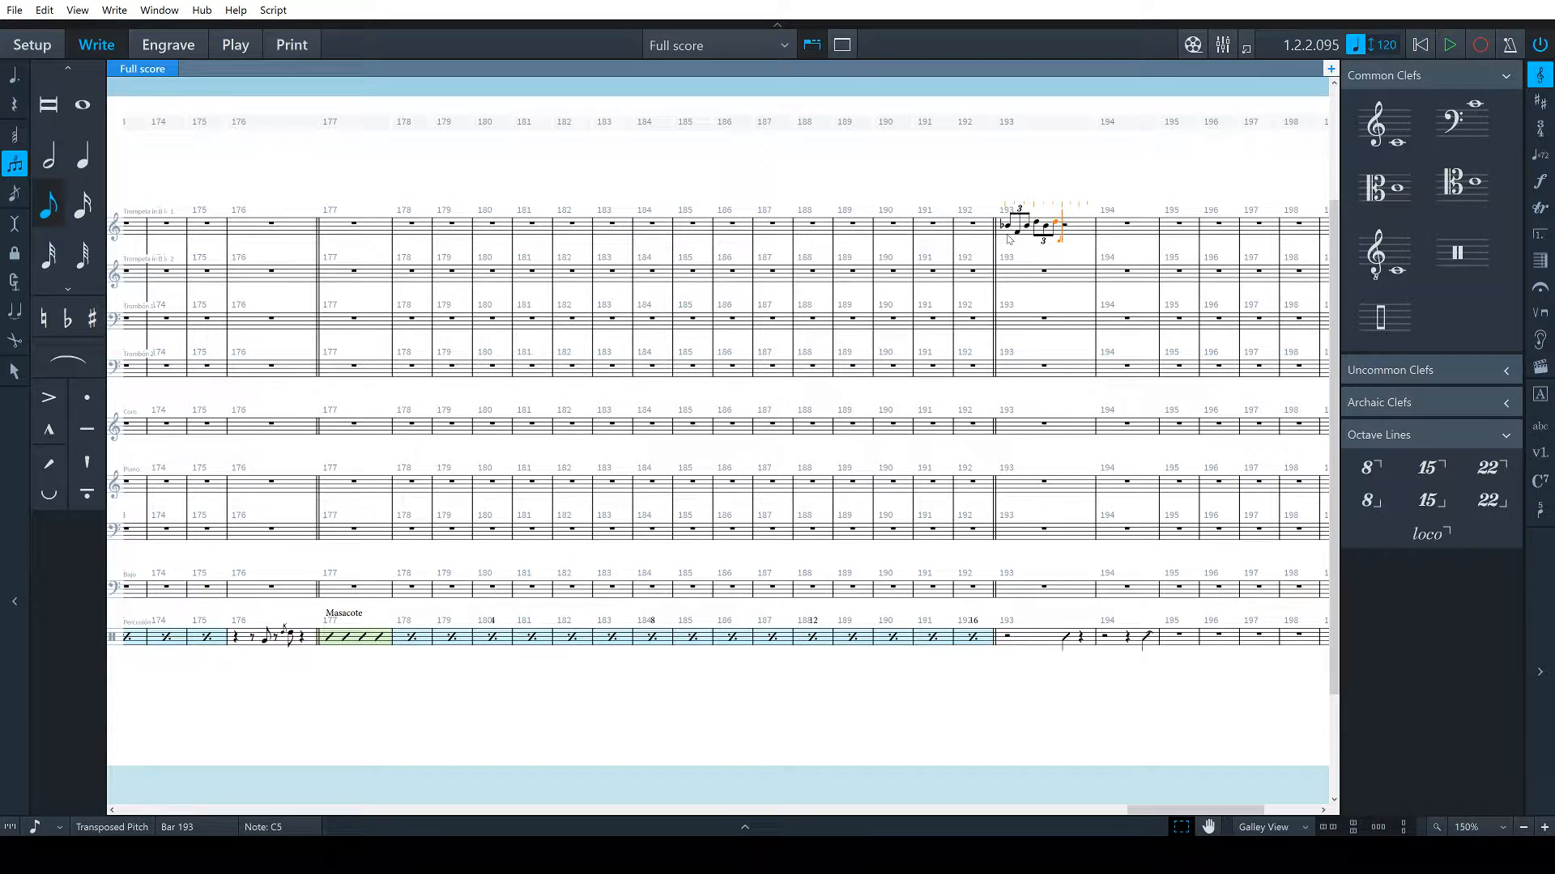
# Enter Eb5 on beat 3 of bar 193 in the first trumpet as a plain quarter note outside the triplets
pyautogui.press('f')
pyautogui.press(':')
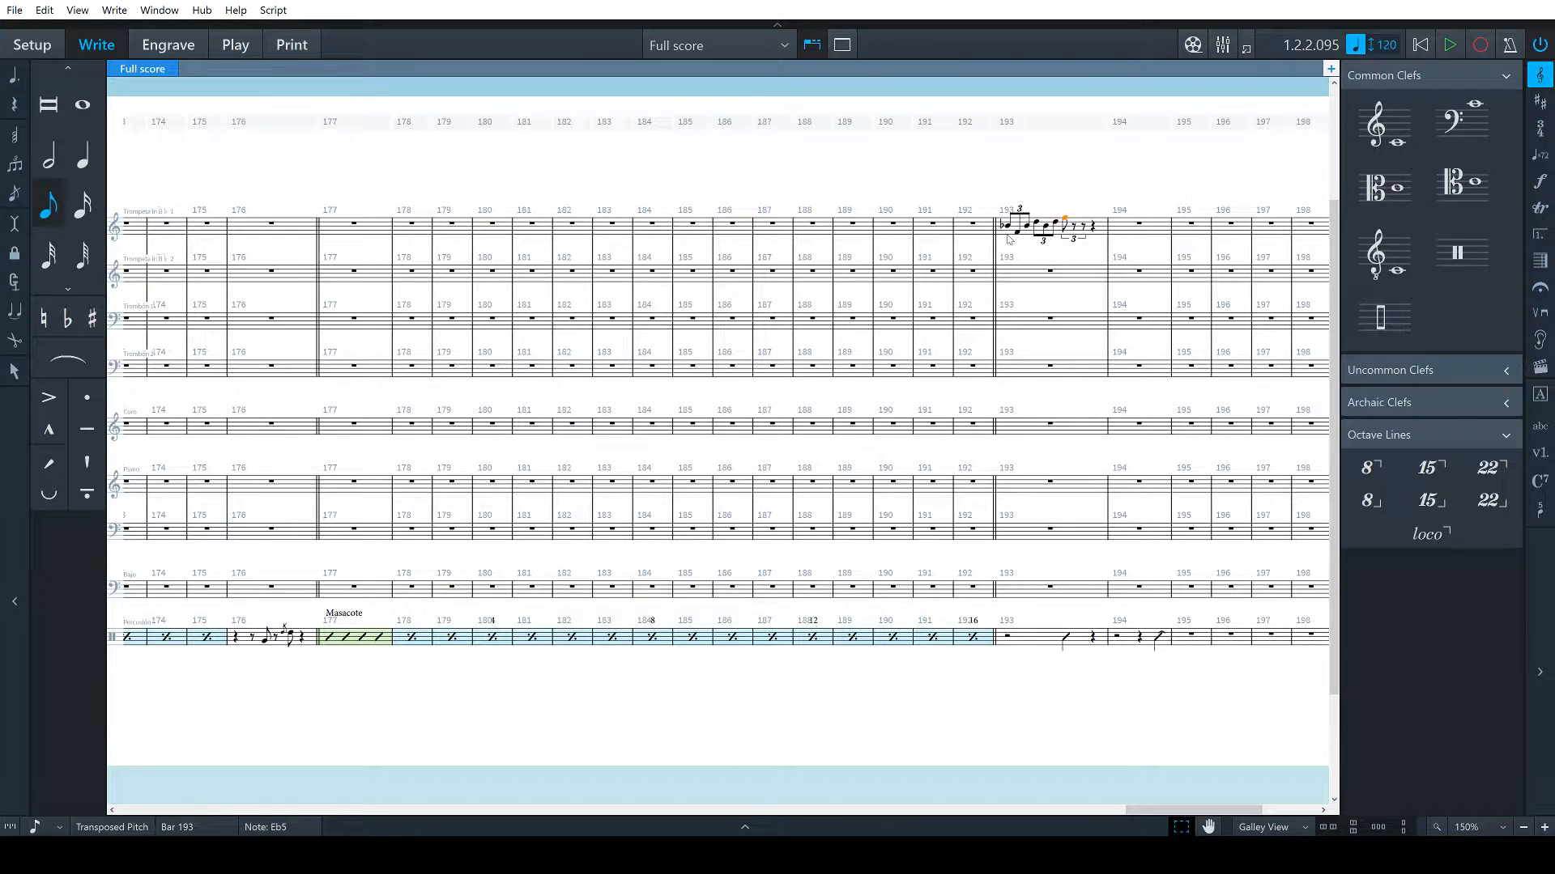
pyautogui.press('6')
pyautogui.press('5')
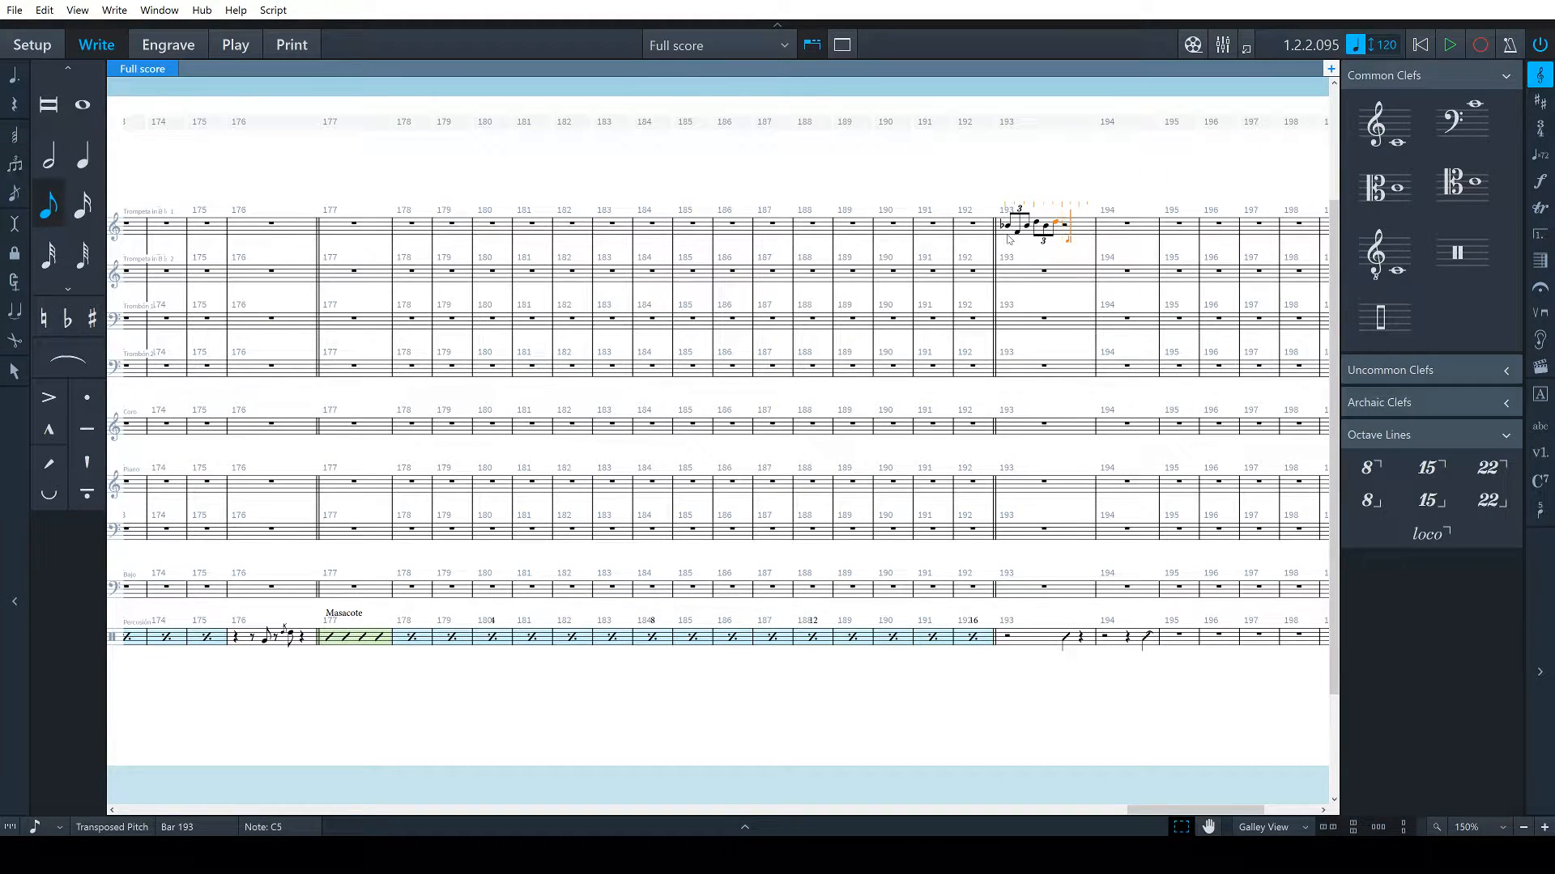
pyautogui.press('BackSpace')
pyautogui.press('f')
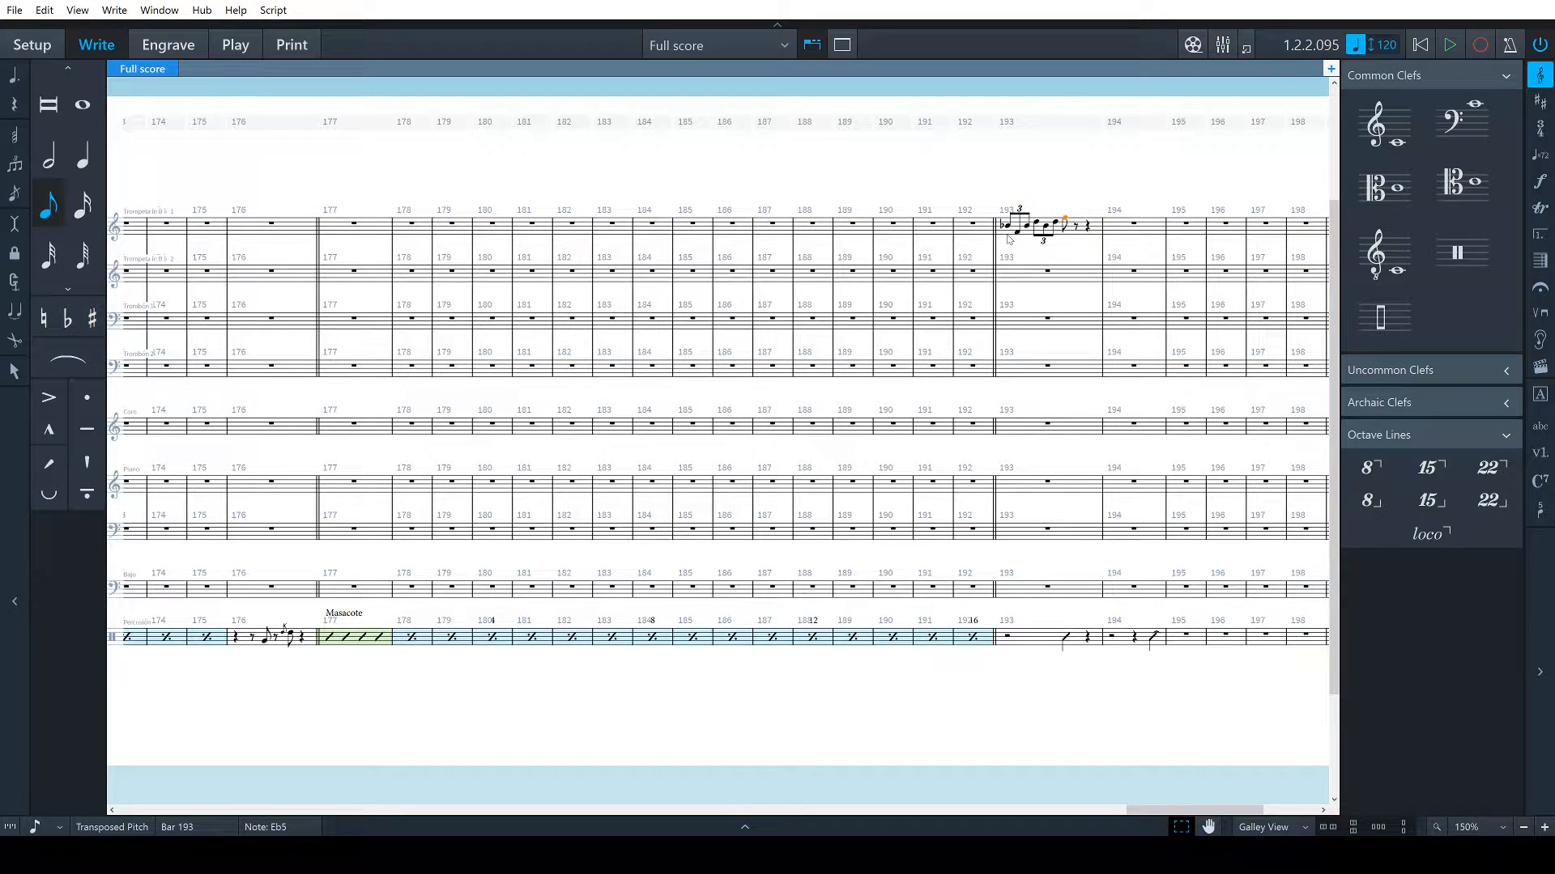
pyautogui.press('6')
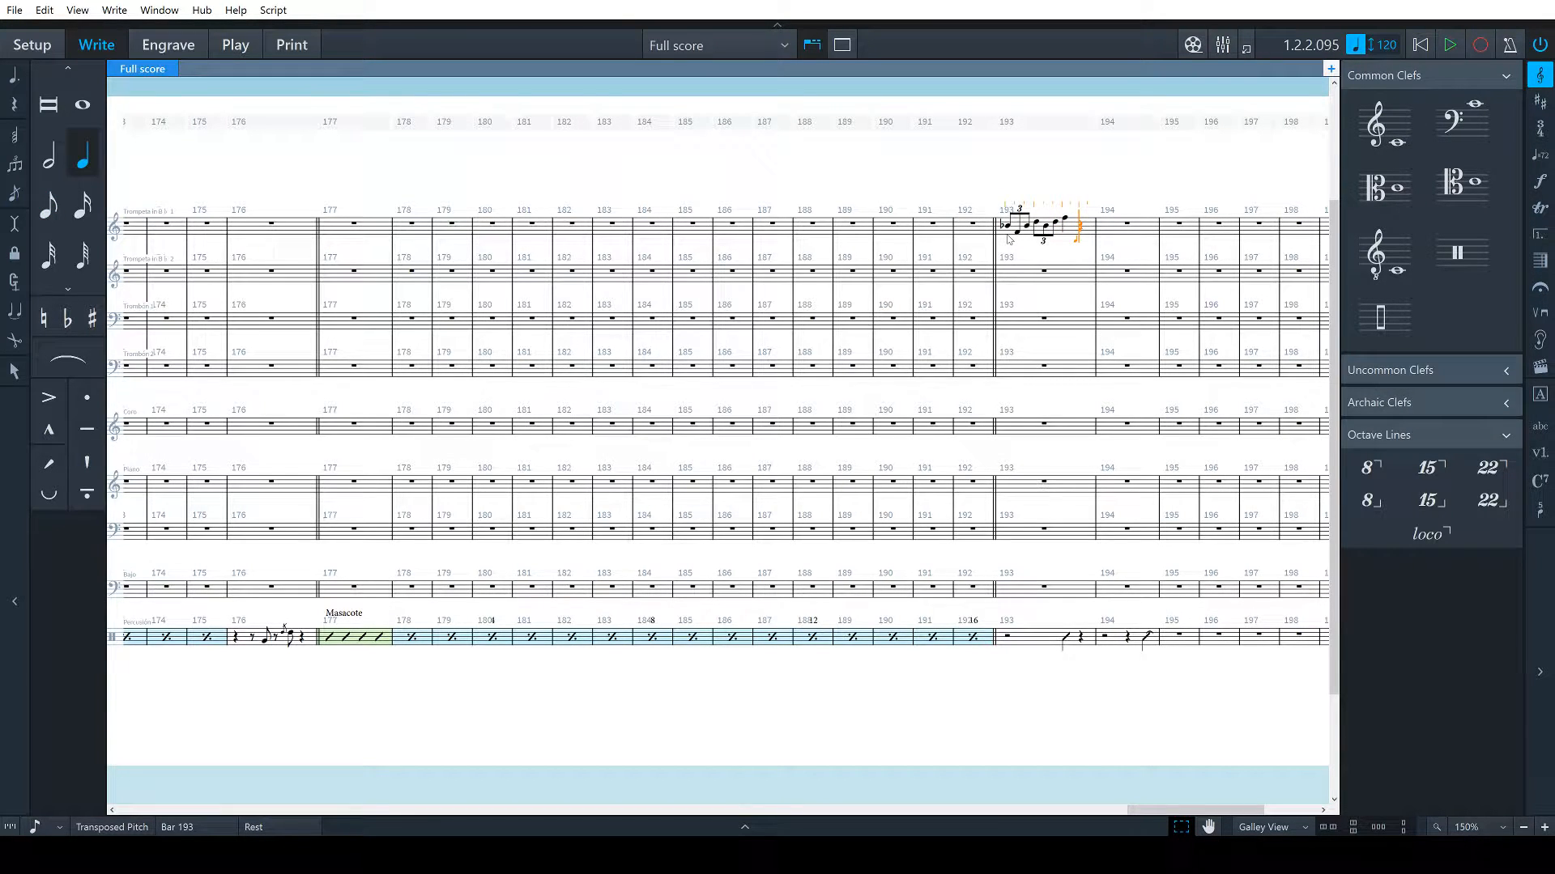
# Fill beat 4 of first trumpet bar 193 with an eighth-note triplet of a note, a rest and Ab4
pyautogui.press('5')
pyautogui.press(';')
pyautogui.press('Return')
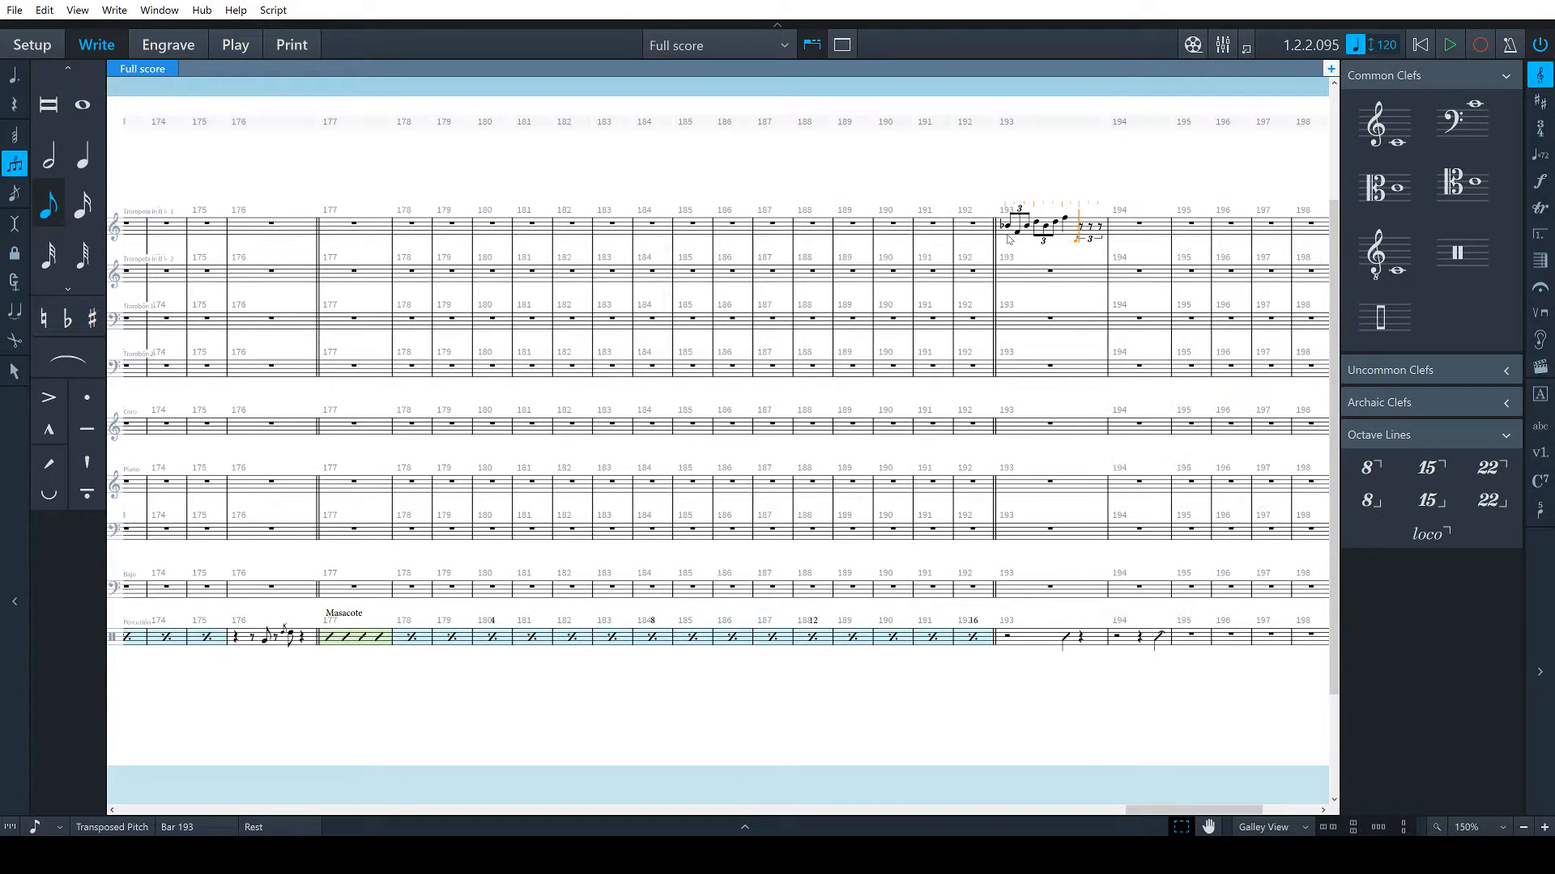
pyautogui.press('c')
pyautogui.press('Right')
pyautogui.press('a')
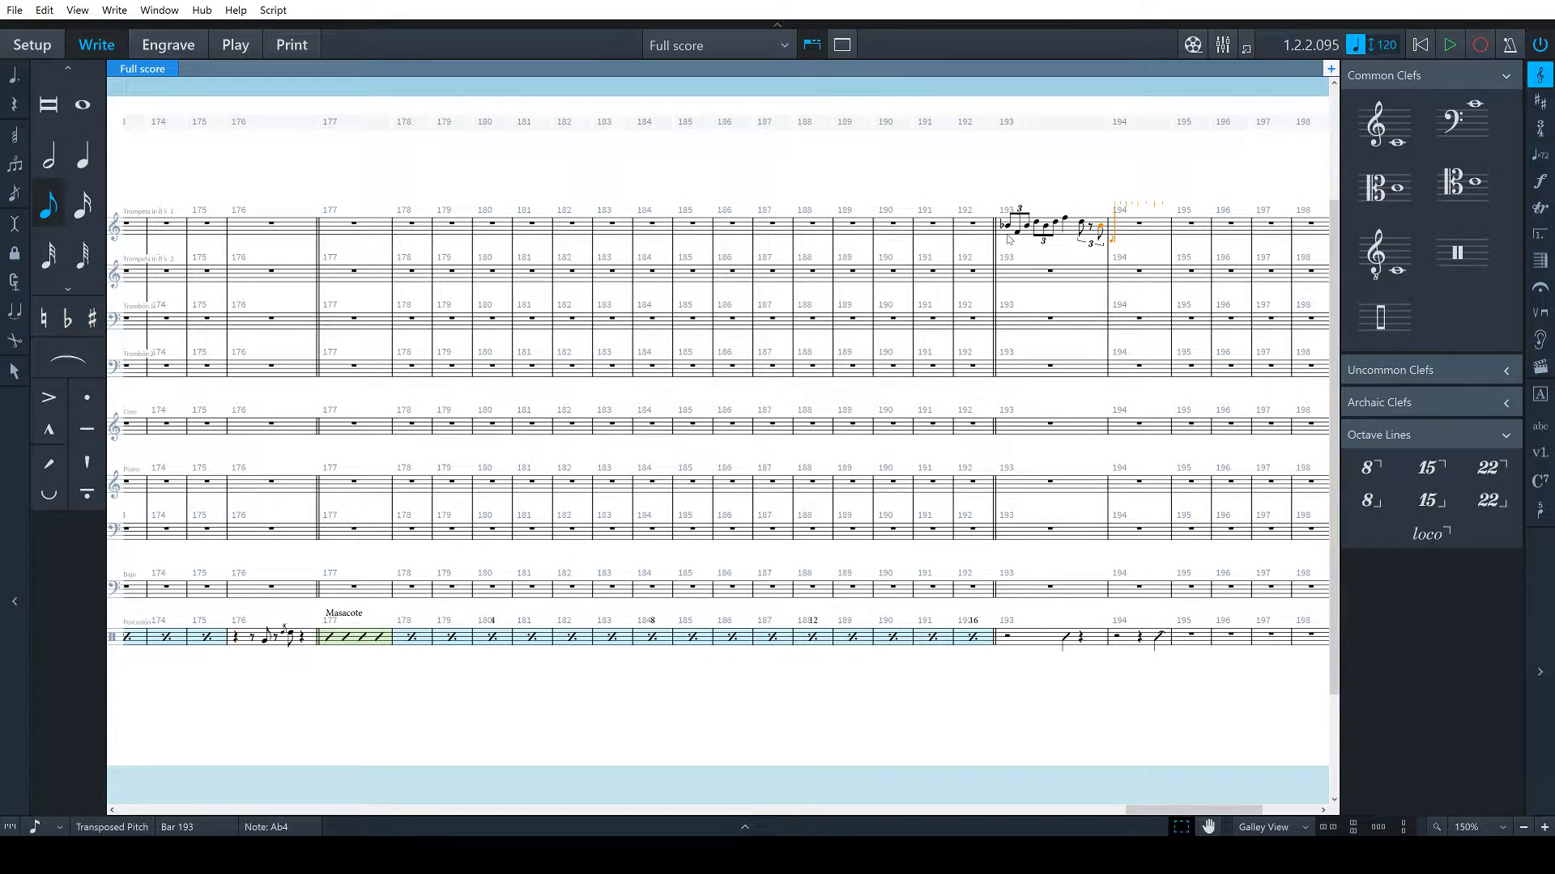
pyautogui.press('Escape')
# Add an eighth-note triplet pickup on beat 4 of first trumpet bar 192: a rest and two notes, ending on Eb4
pyautogui.click(972, 231)
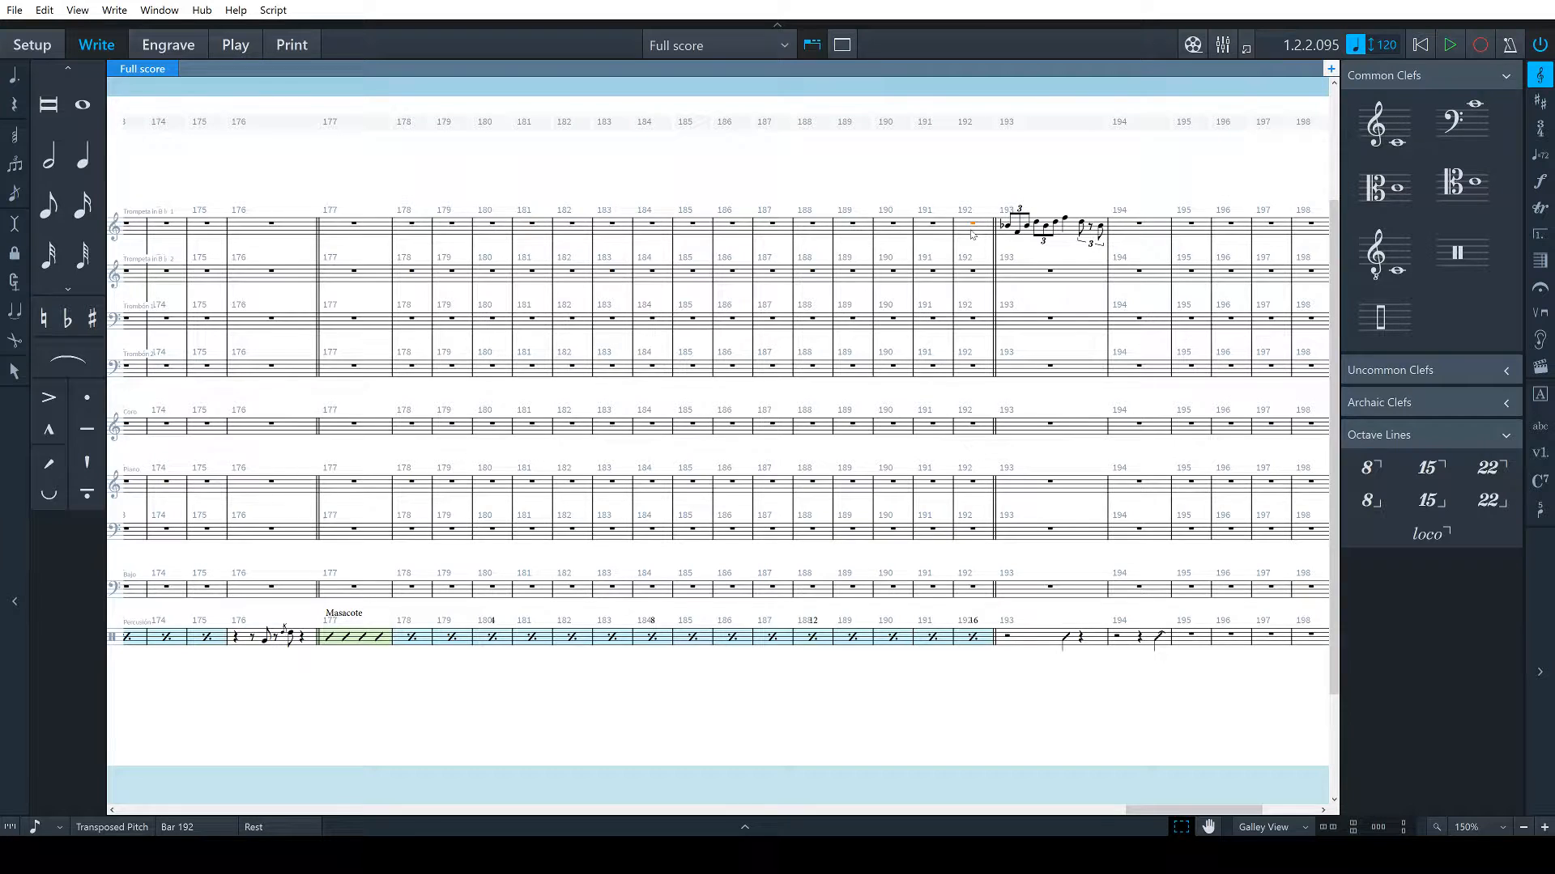
pyautogui.press('Return')
pyautogui.press('Right')
pyautogui.press('Right')
pyautogui.press('Right')
pyautogui.press('Right')
pyautogui.press('Right')
pyautogui.press('Right')
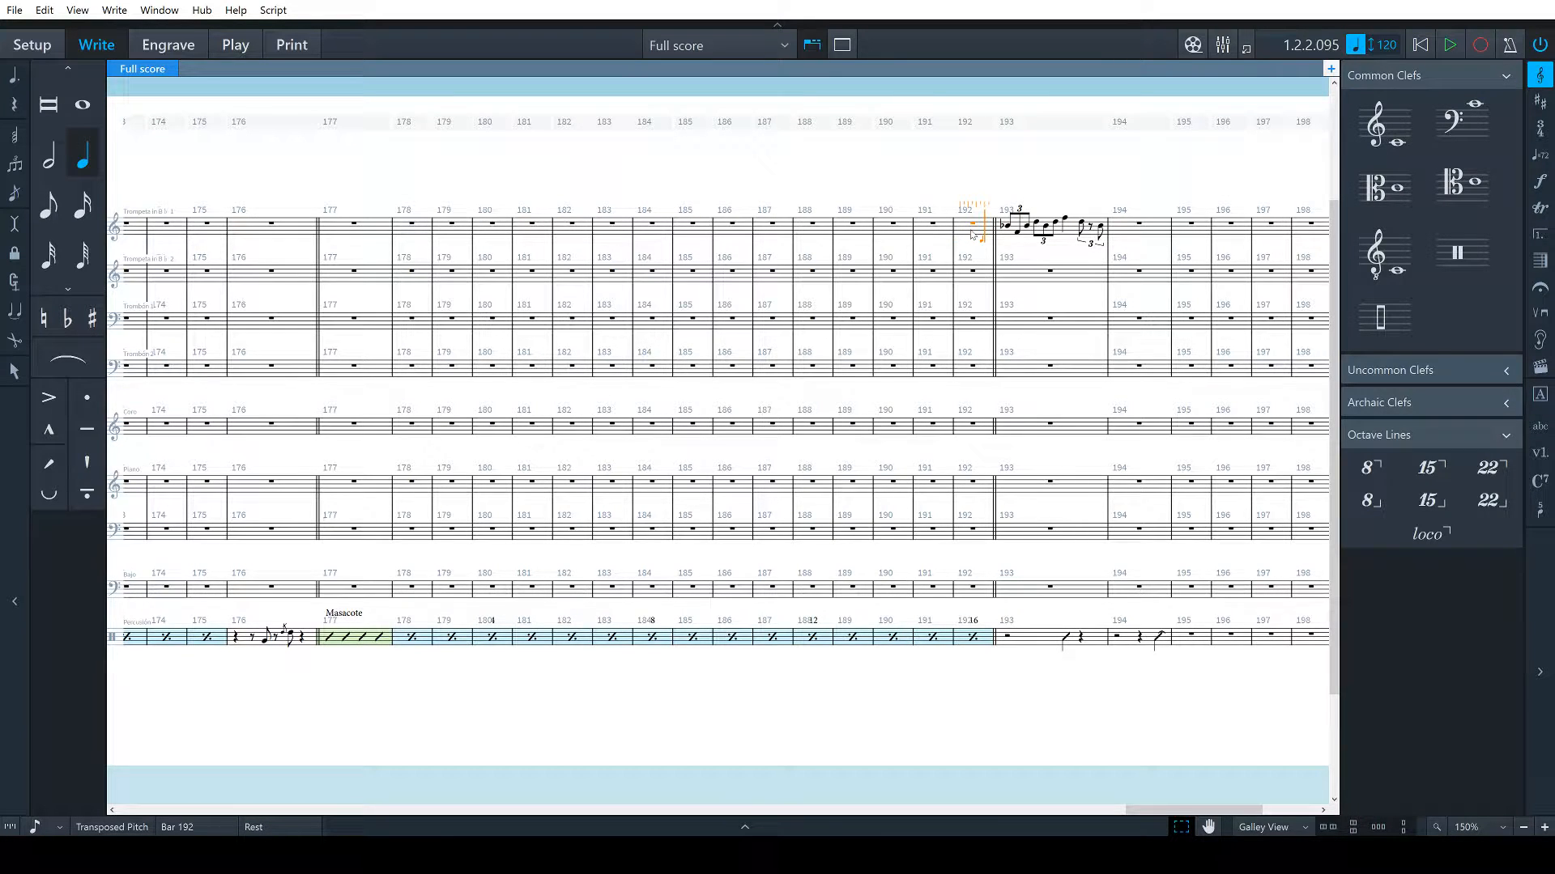
pyautogui.press('6')
pyautogui.press(';')
pyautogui.press('Return')
pyautogui.hotkey('shift', ';')
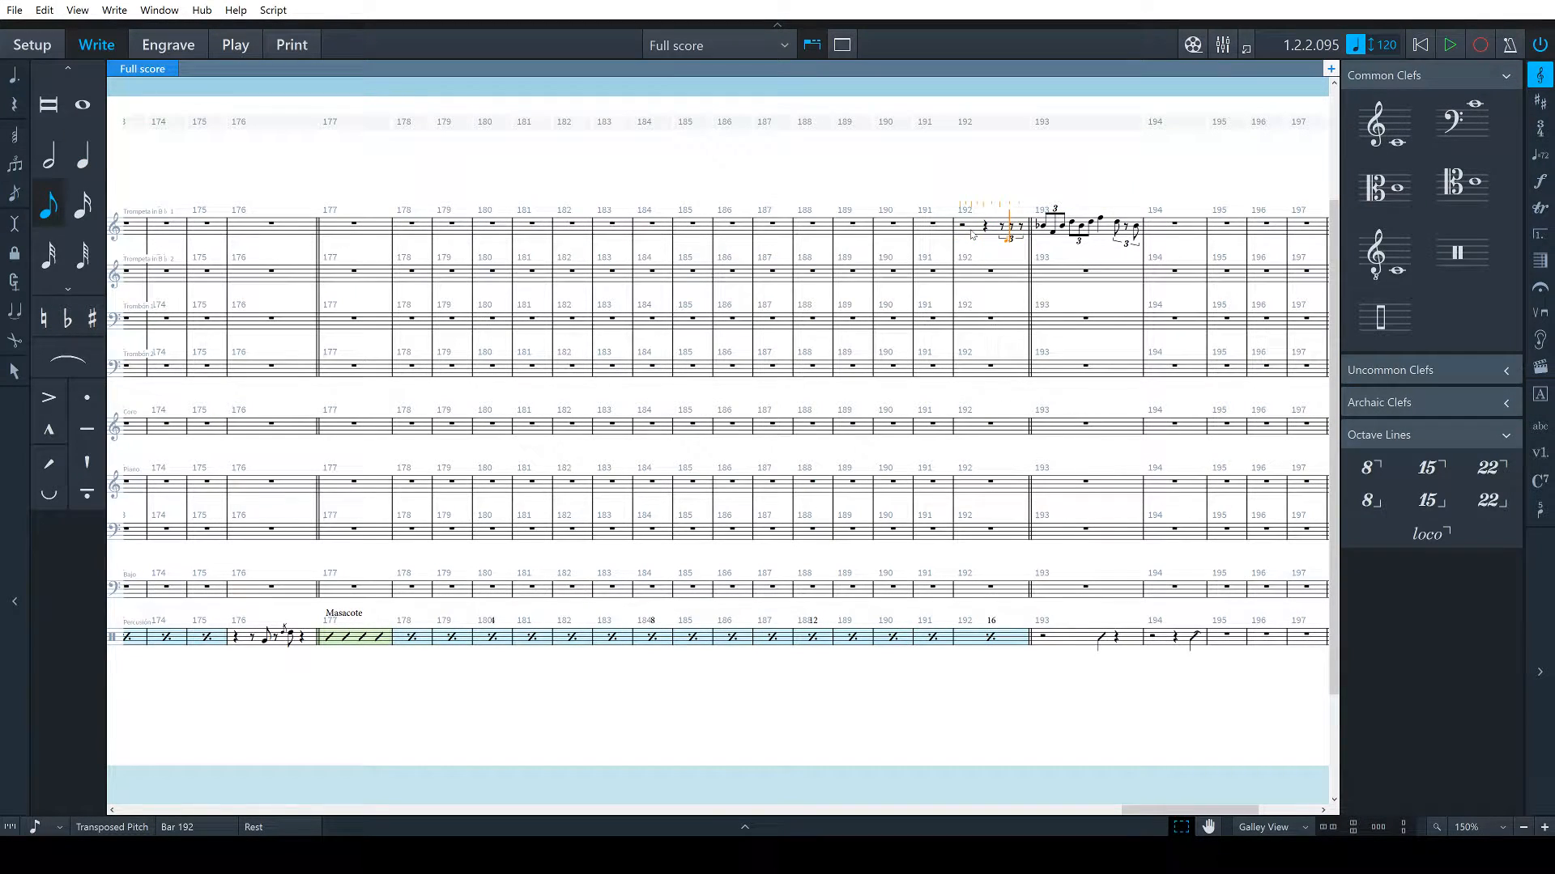
pyautogui.press('e')
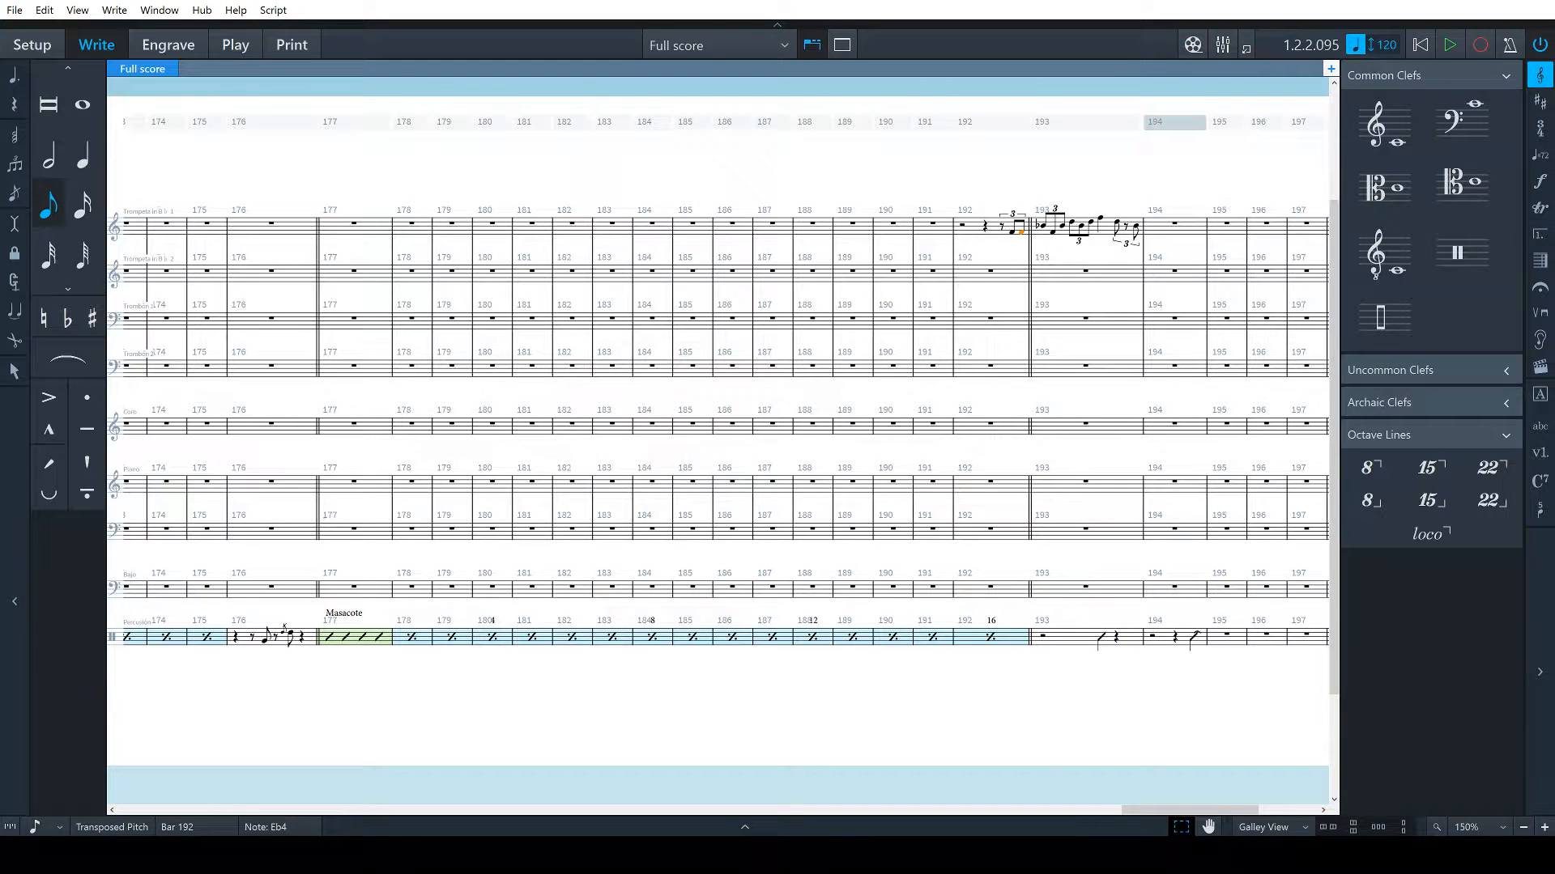
# Play back the new trumpet phrase from bar 192 through bar 193
pyautogui.click(1013, 275)
pyautogui.press('space')
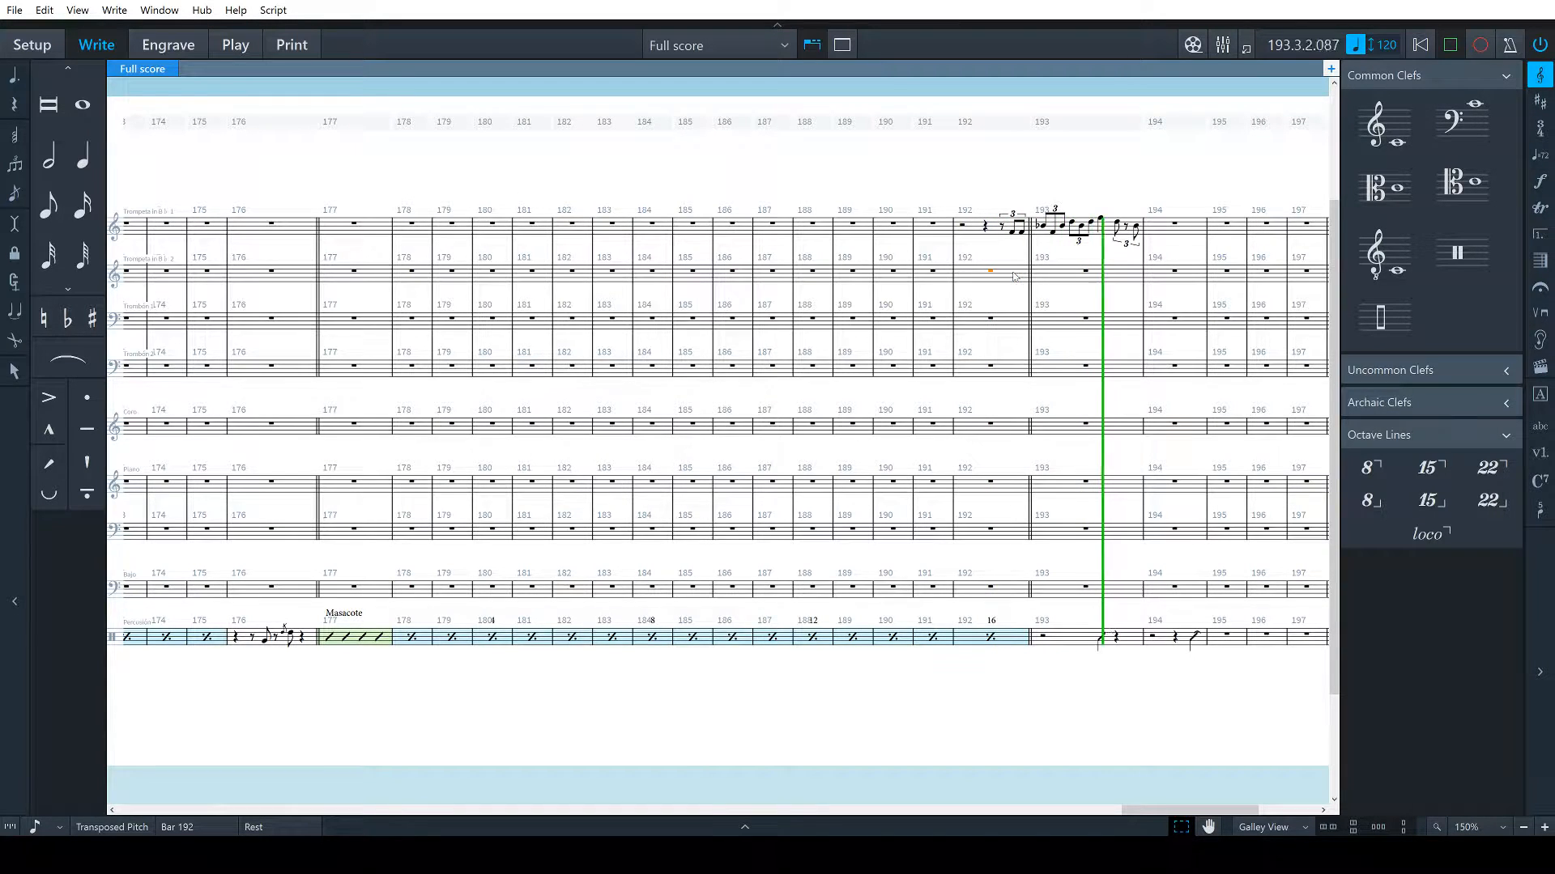
pyautogui.press('space')
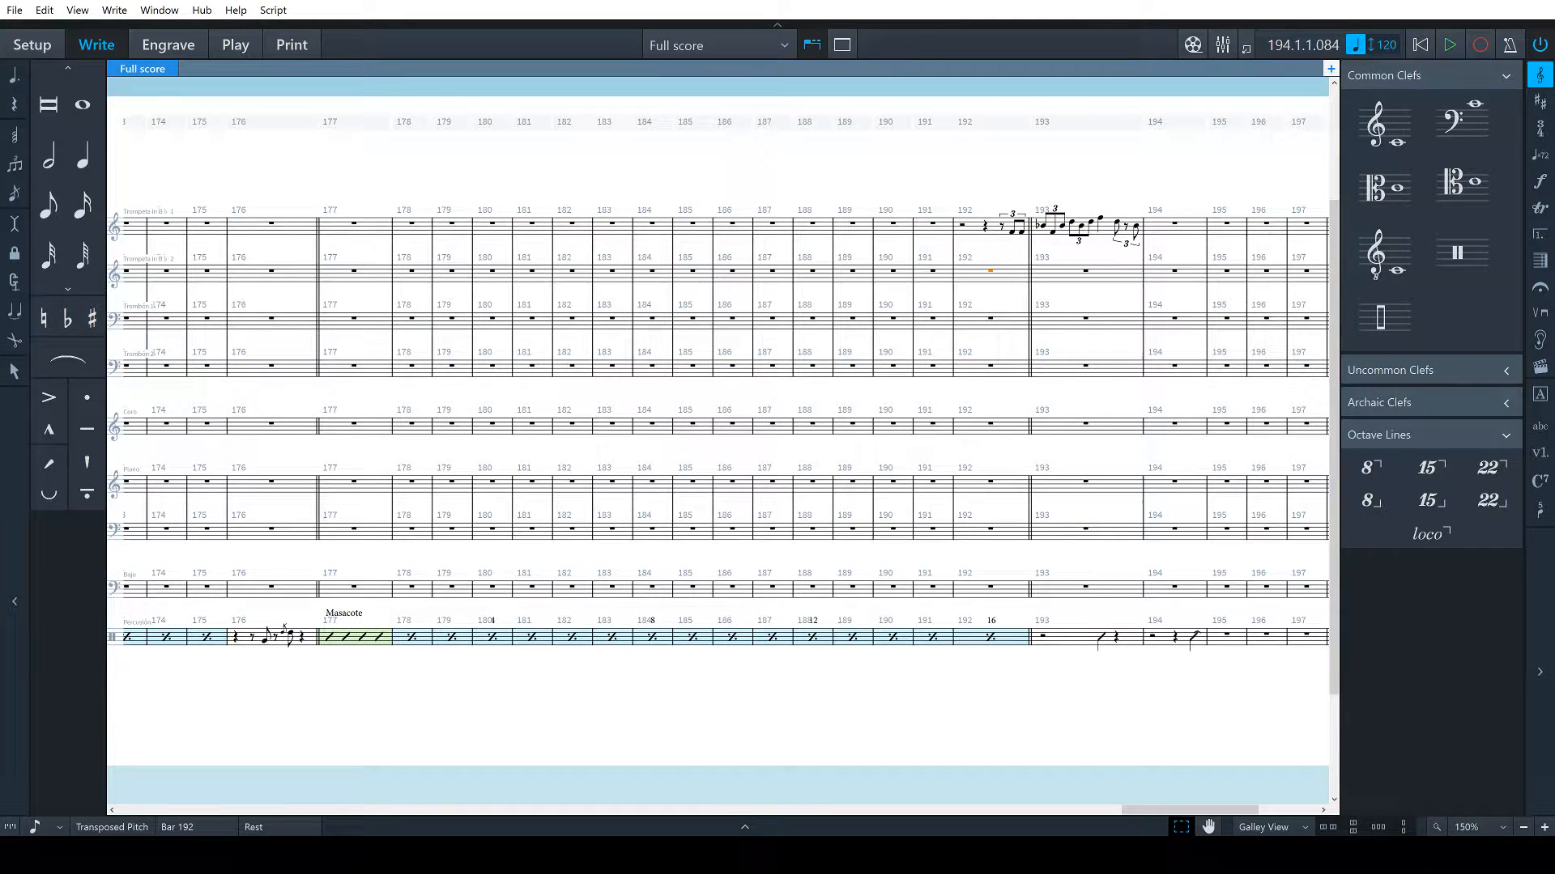
pyautogui.hotkey('alt', 'Tab')
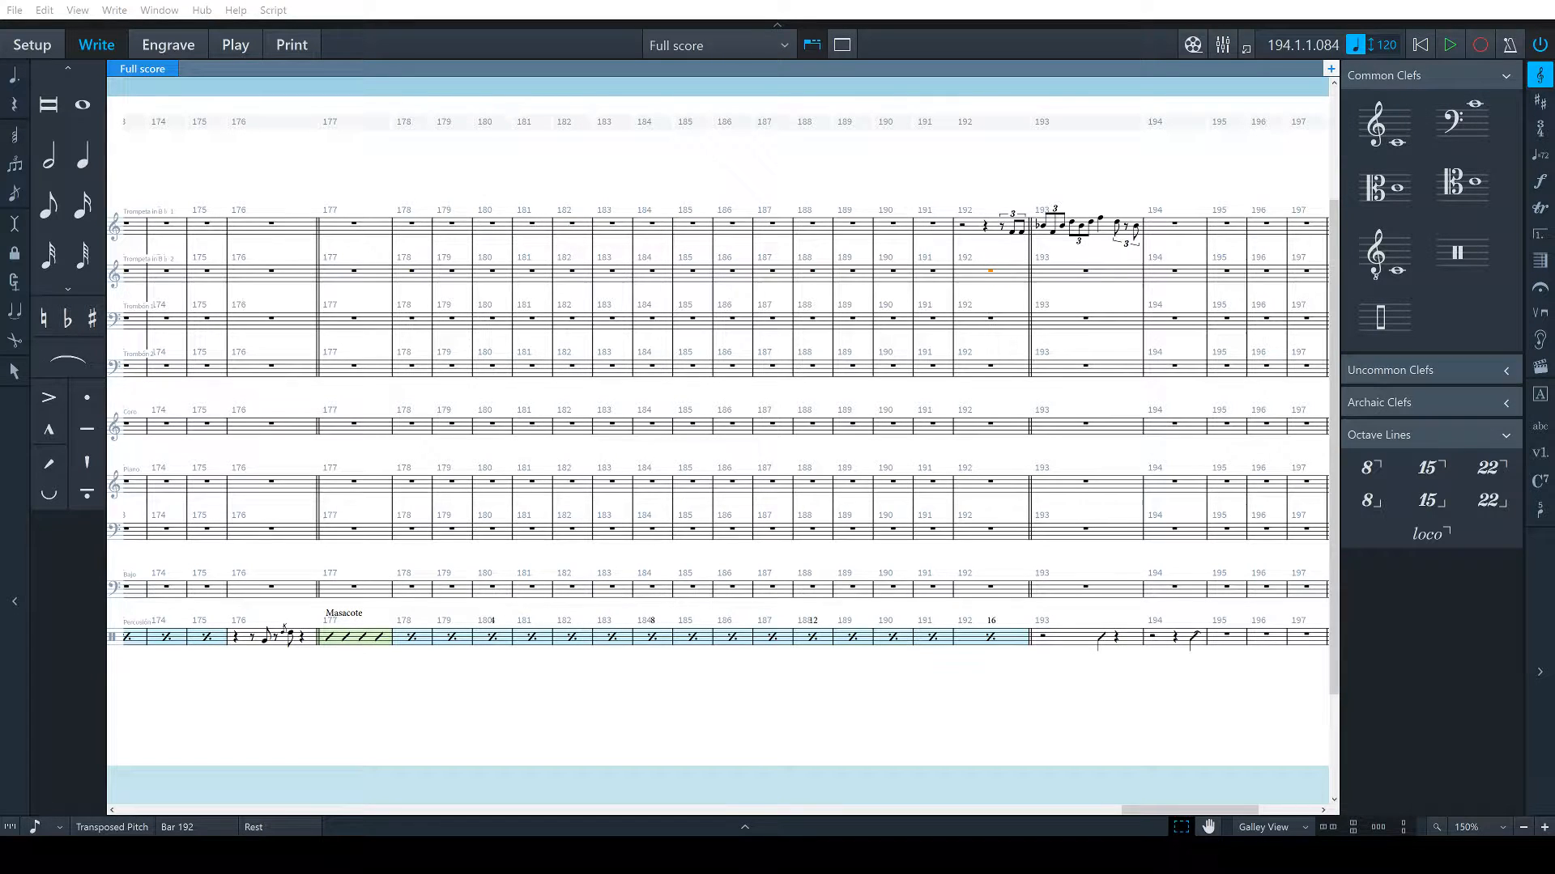
pyautogui.hotkey('alt', 'Tab')
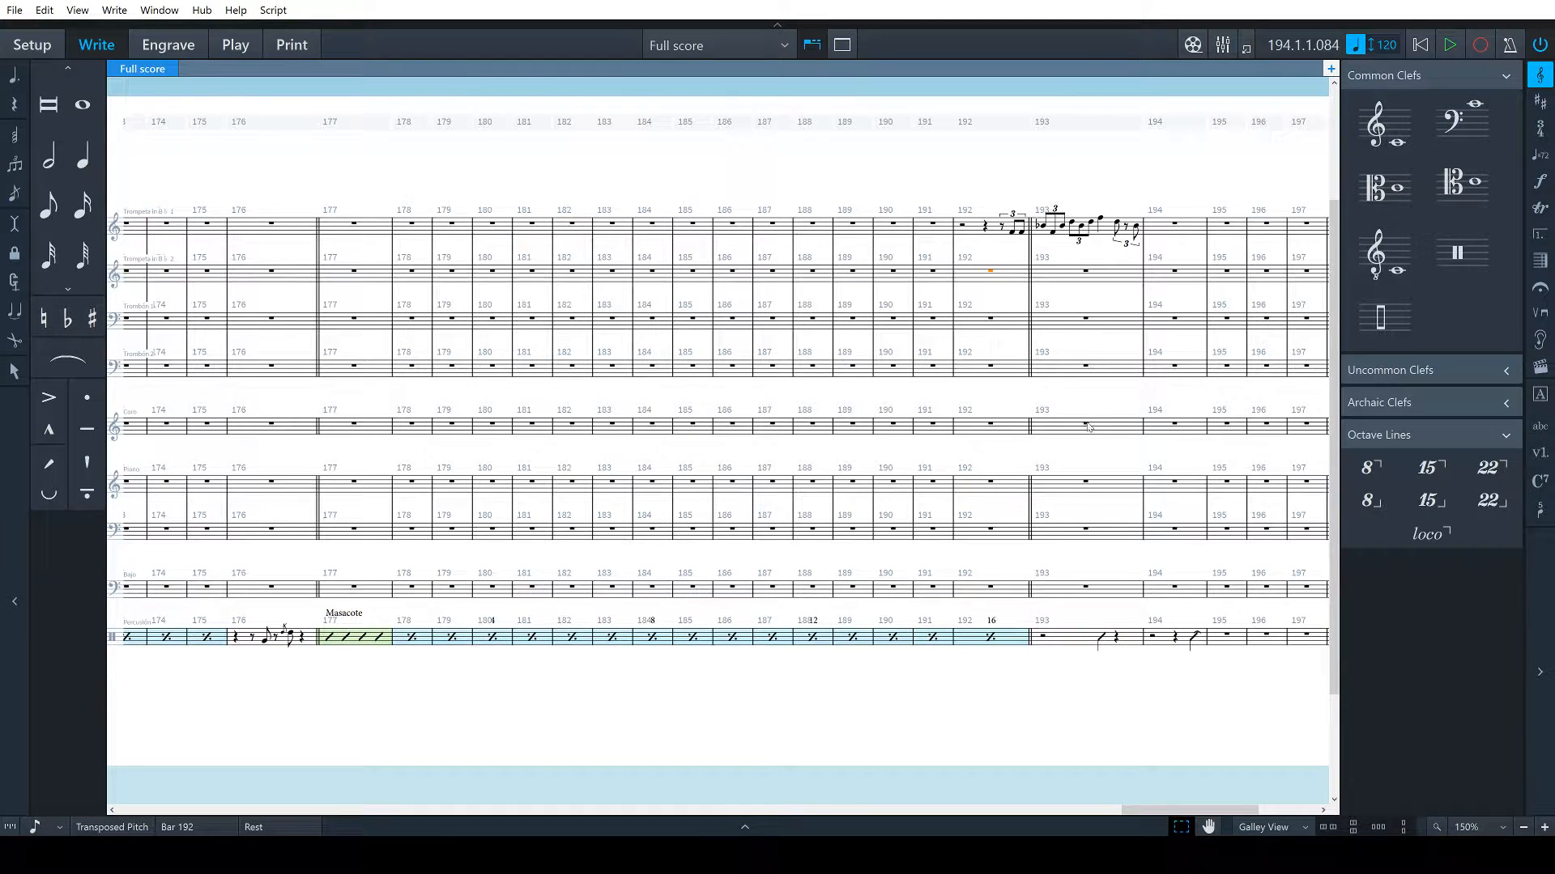
# Delete the stray D4 quarter note in bar 1 of the first trumpet staff
pyautogui.moveTo(1156, 811); pyautogui.dragTo(194, 810)
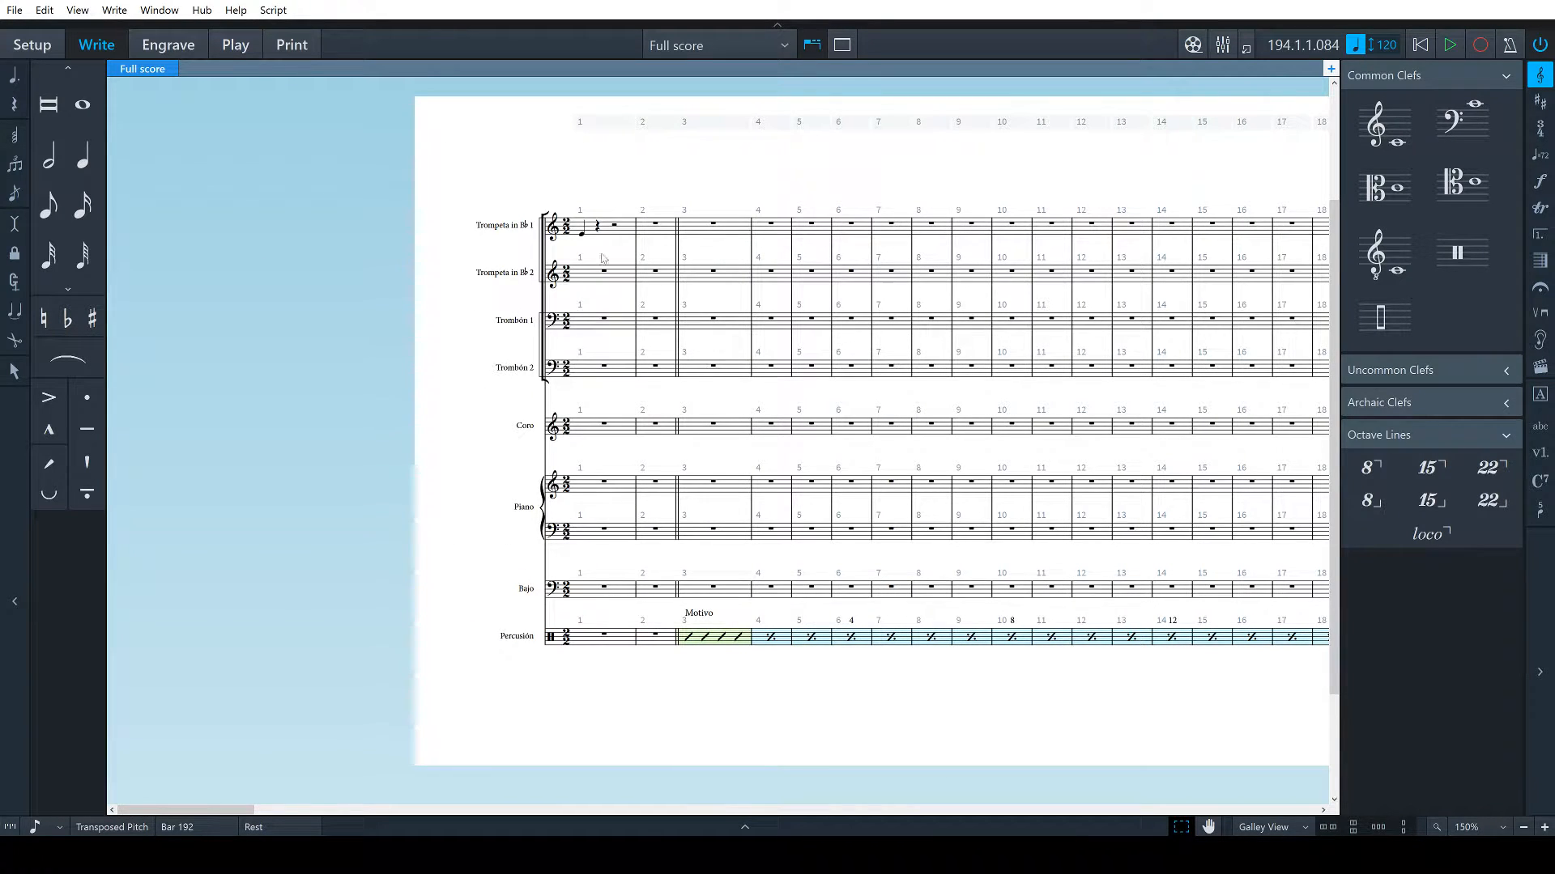
pyautogui.click(581, 234)
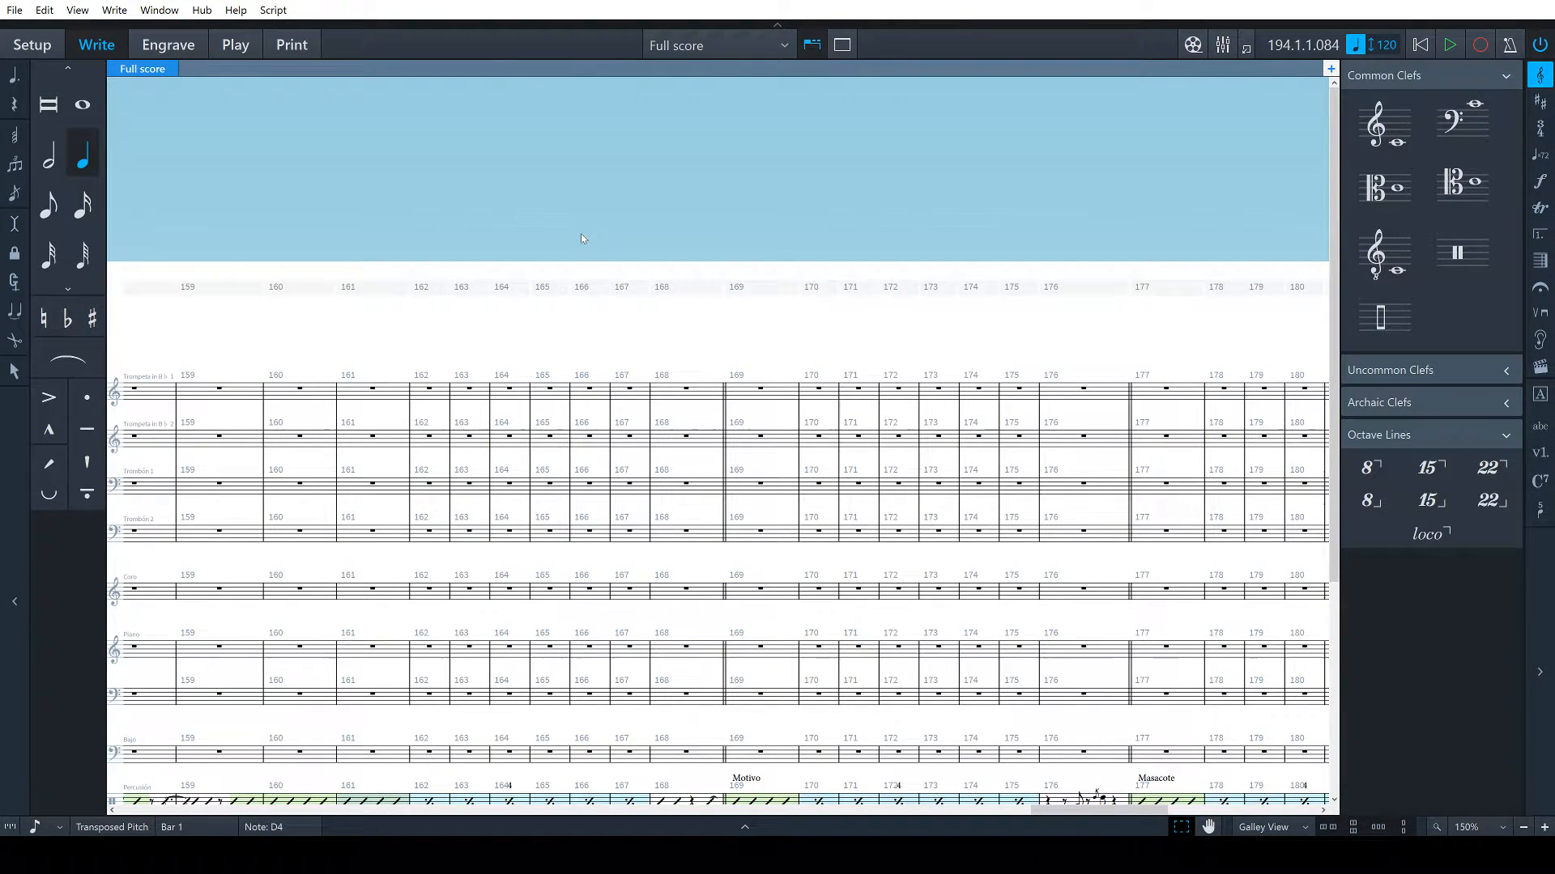
pyautogui.hscroll(-20, 718, 451)
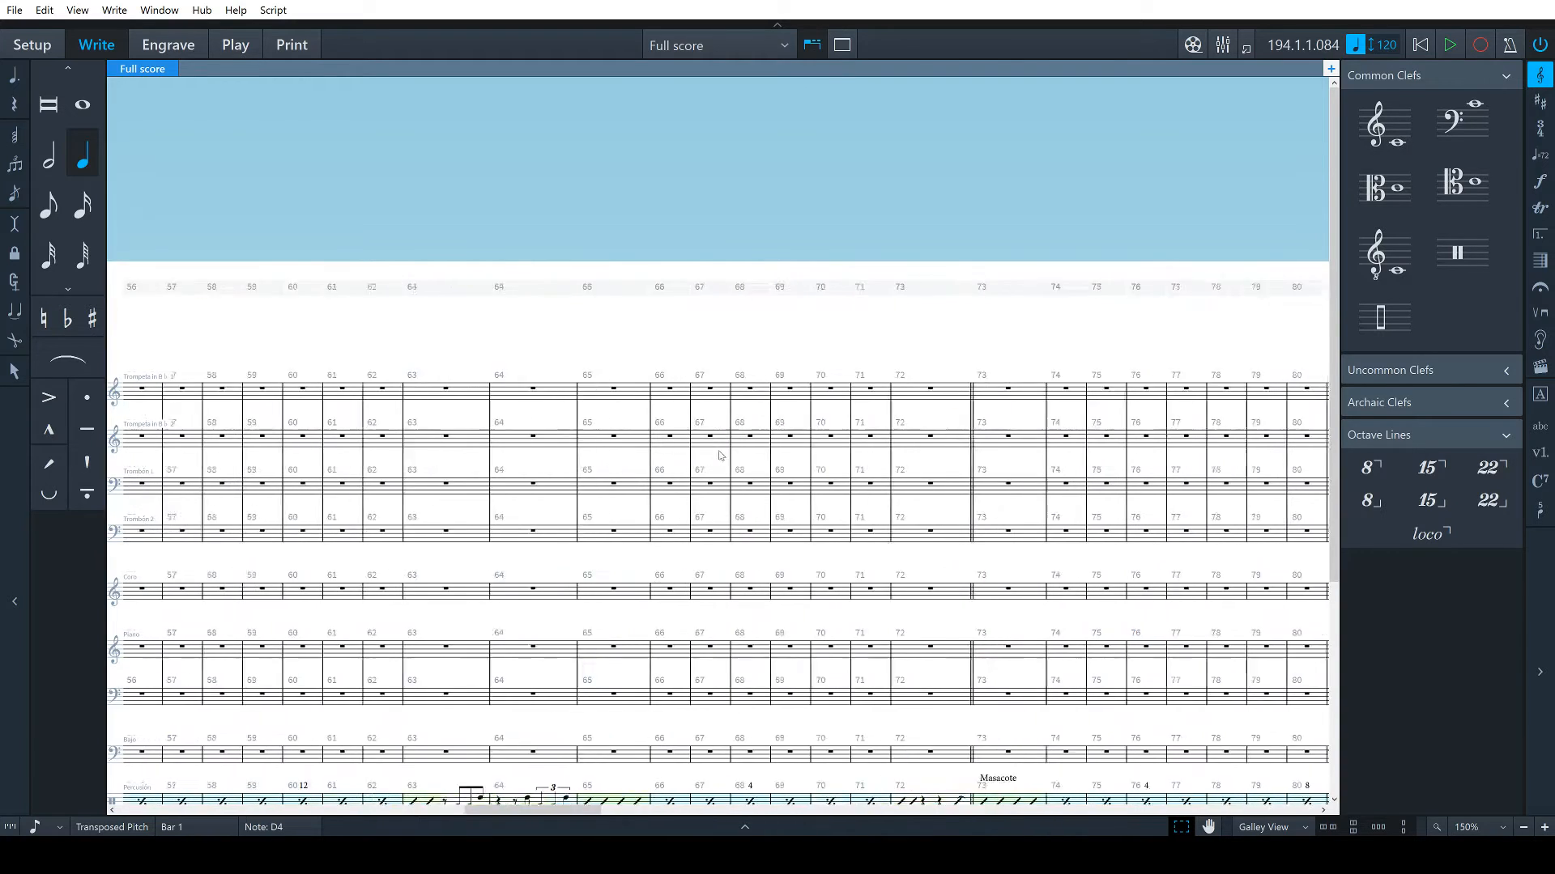
pyautogui.hscroll(-15, 720, 455)
pyautogui.press('Escape')
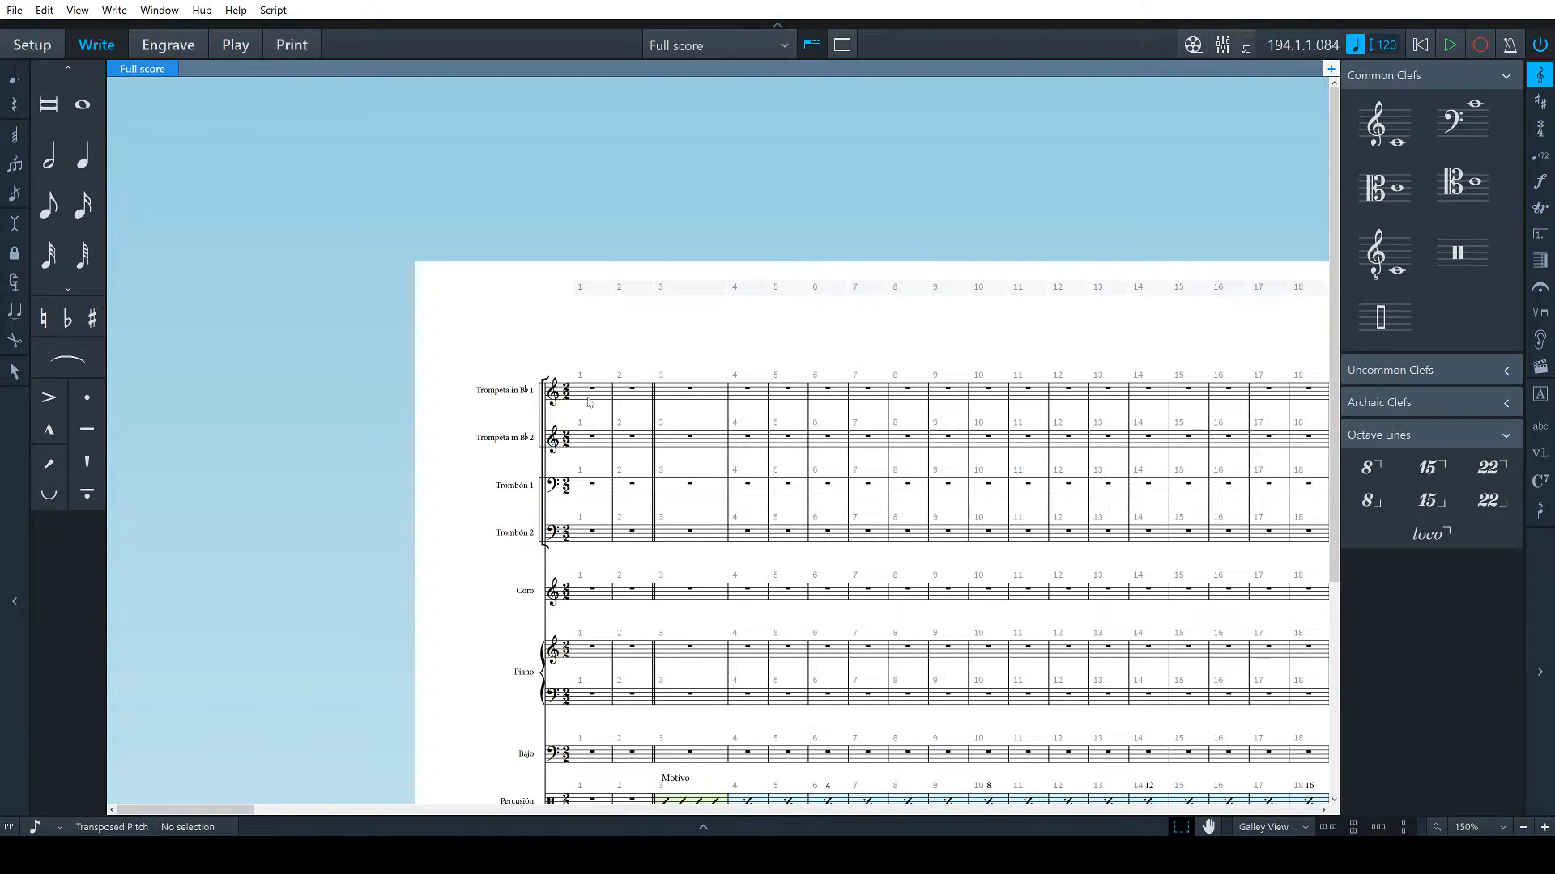
# Add a tempo mark of half note = 100 at bar 1
pyautogui.click(589, 401)
pyautogui.hotkey('shift', 't')
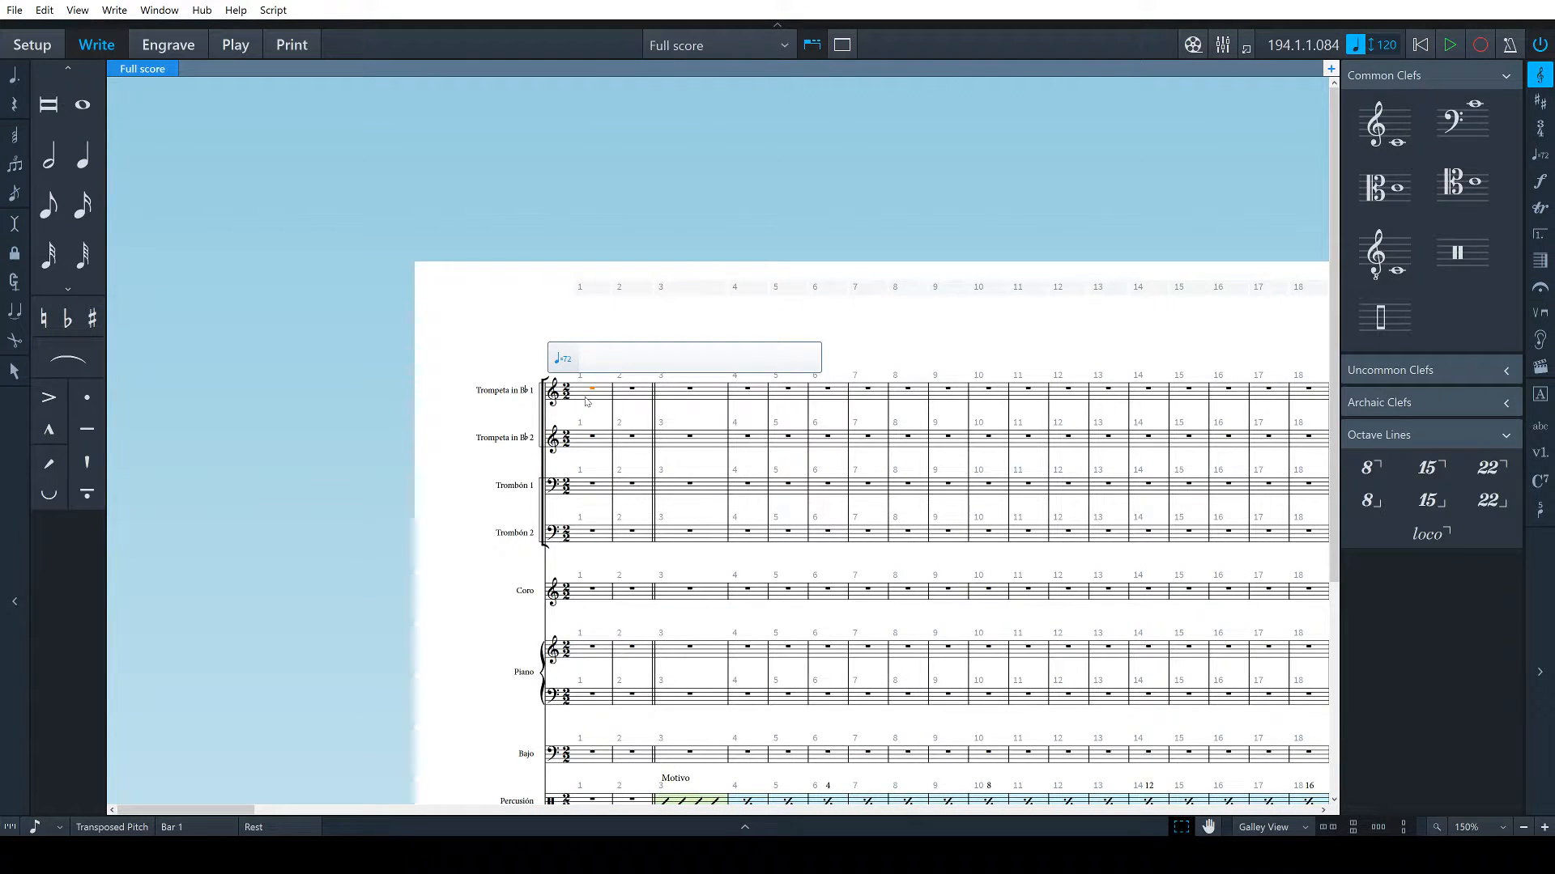
pyautogui.write('h=100')
pyautogui.press('Return')
pyautogui.scroll(-4, 598, 401)
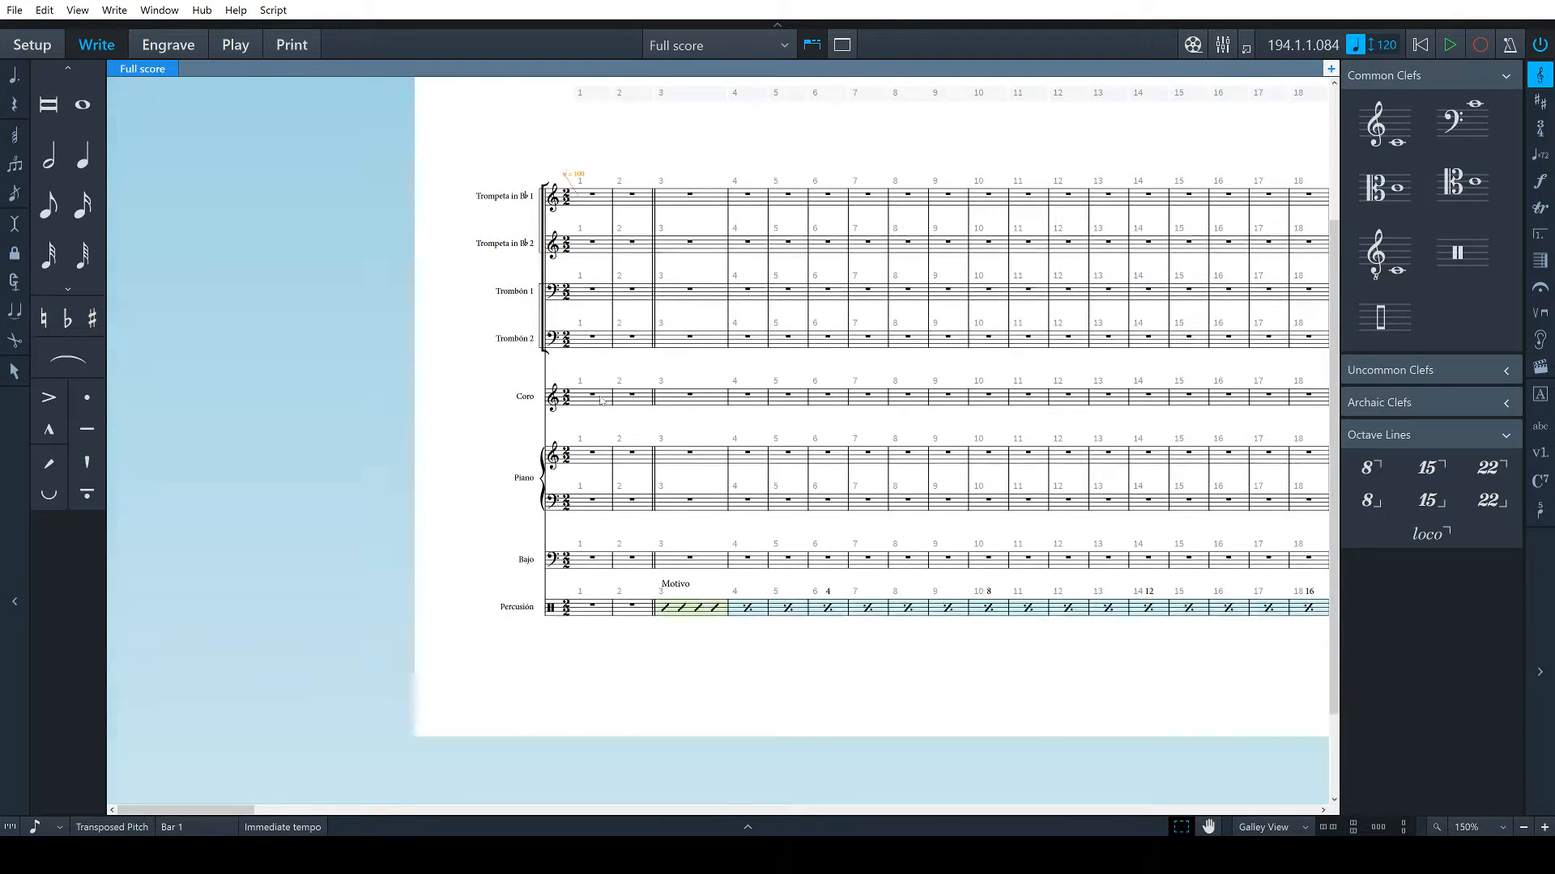
# Rename the project's flow as Cristobalina and return to note writing
pyautogui.hscroll(10, 797, 535)
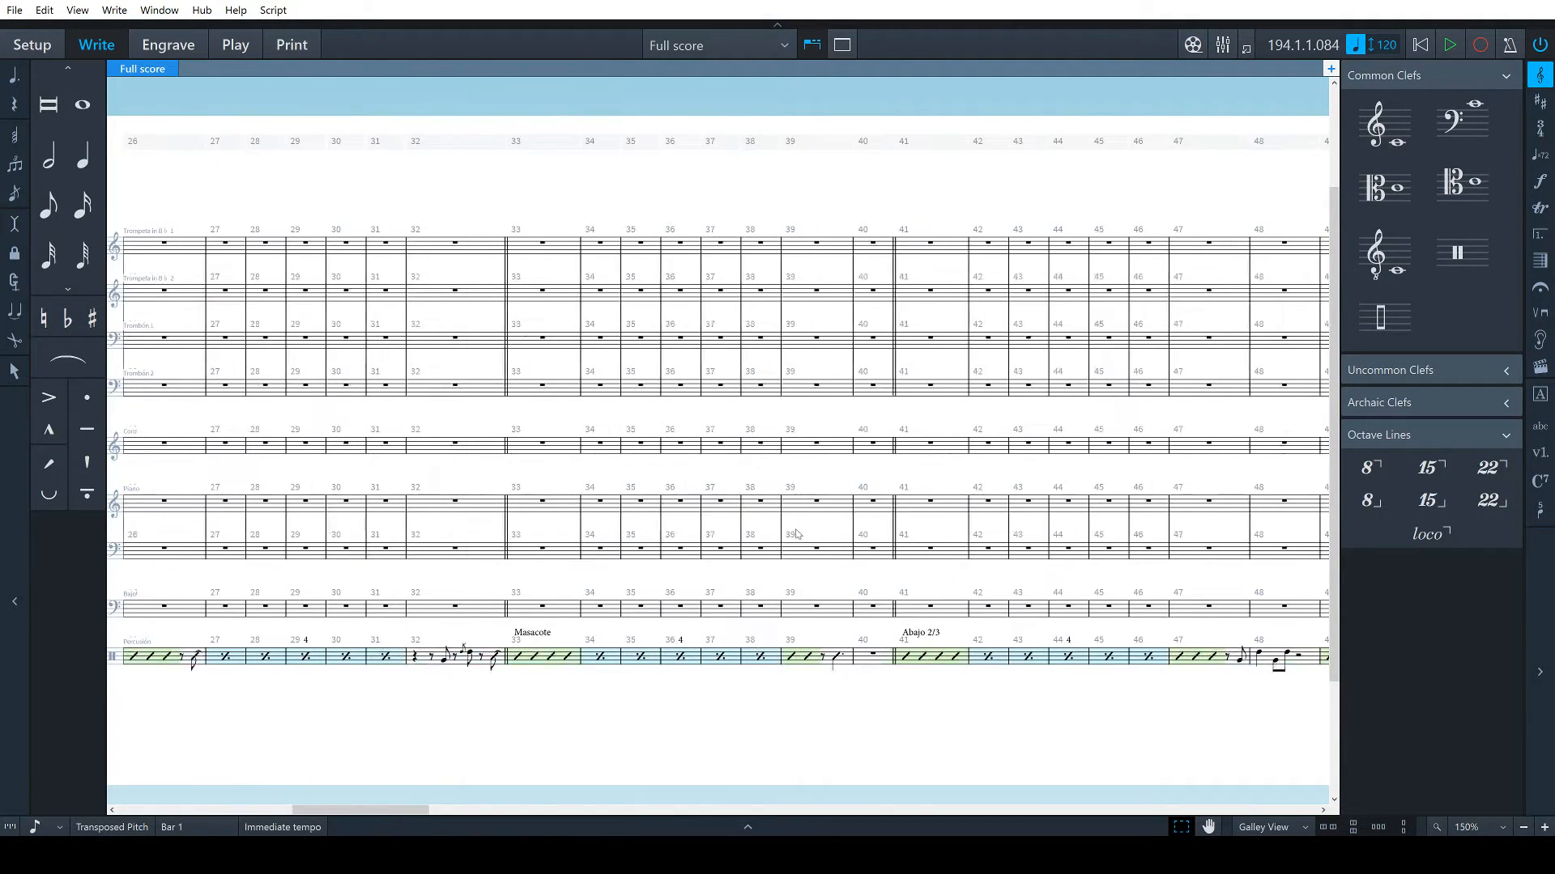
pyautogui.hscroll(-10, 794, 535)
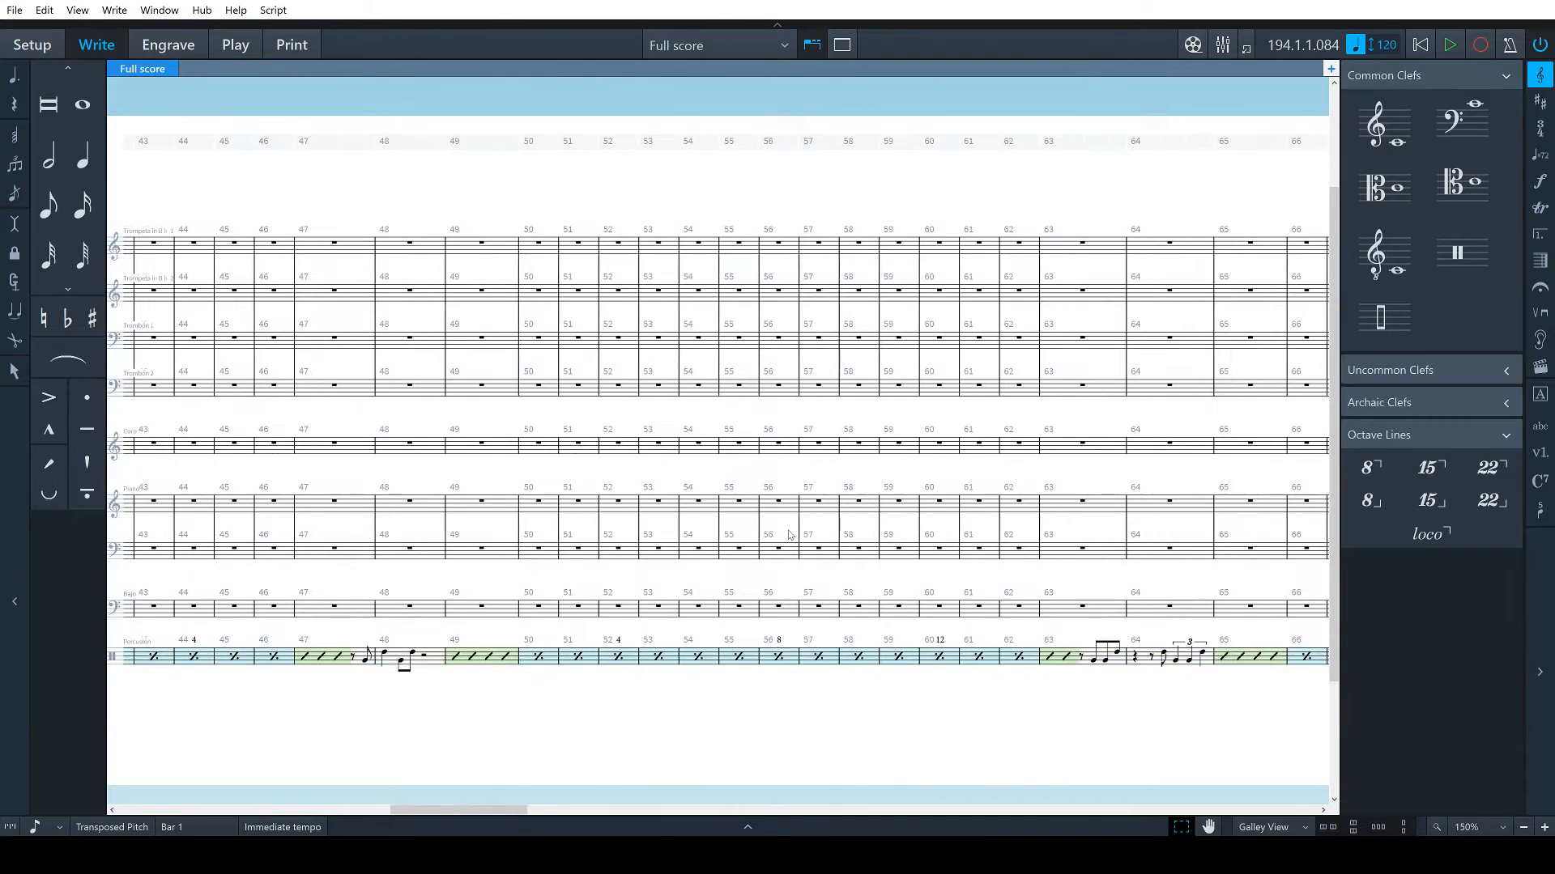
pyautogui.click(32, 45)
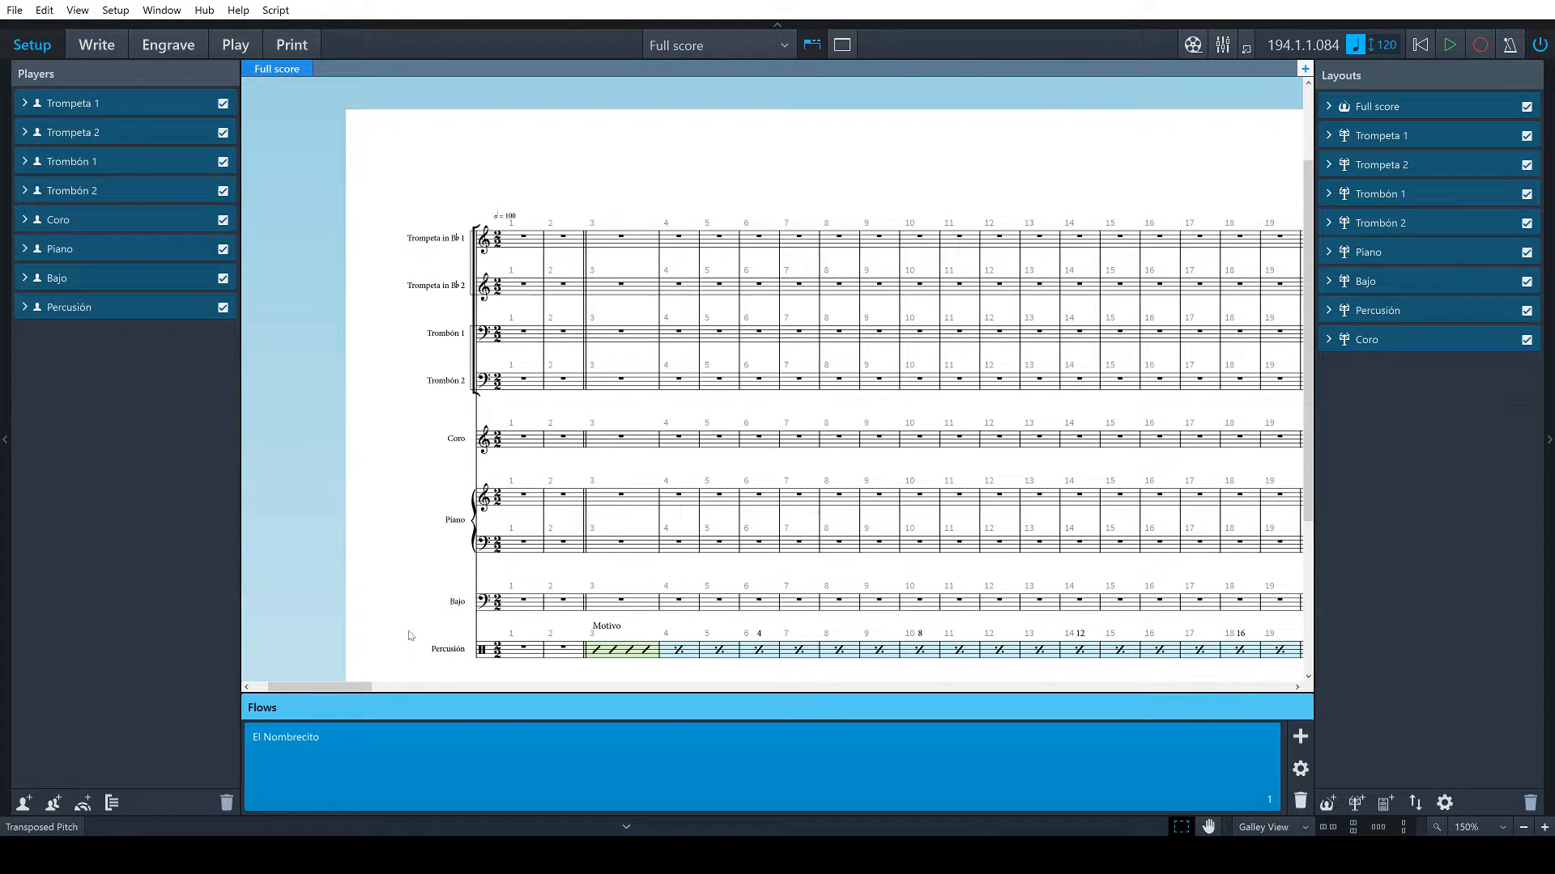
pyautogui.write('Cristobalina')
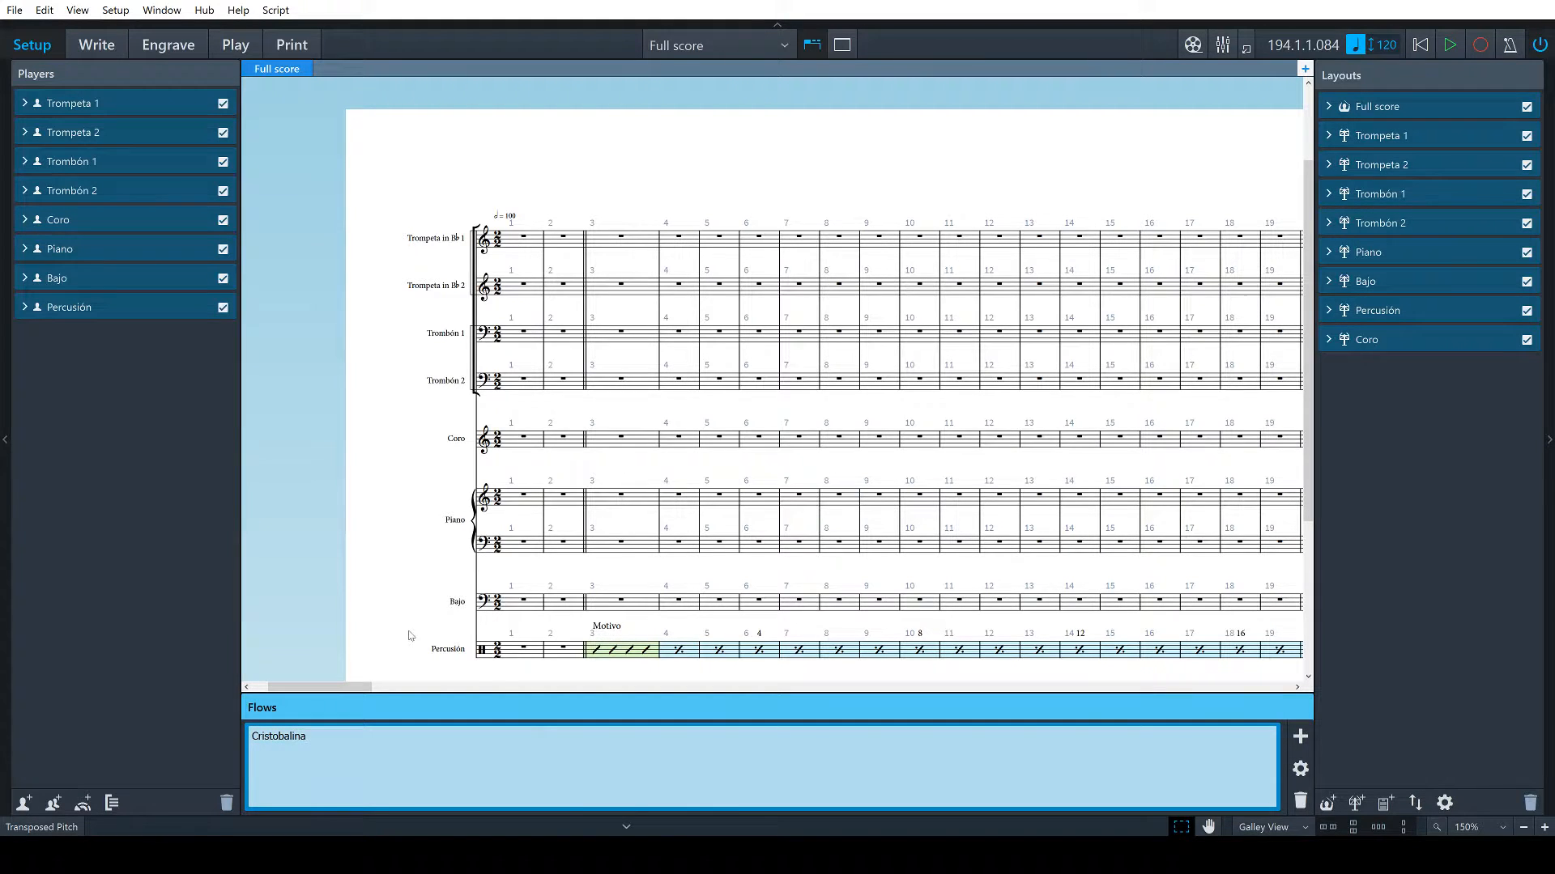
pyautogui.press('Return')
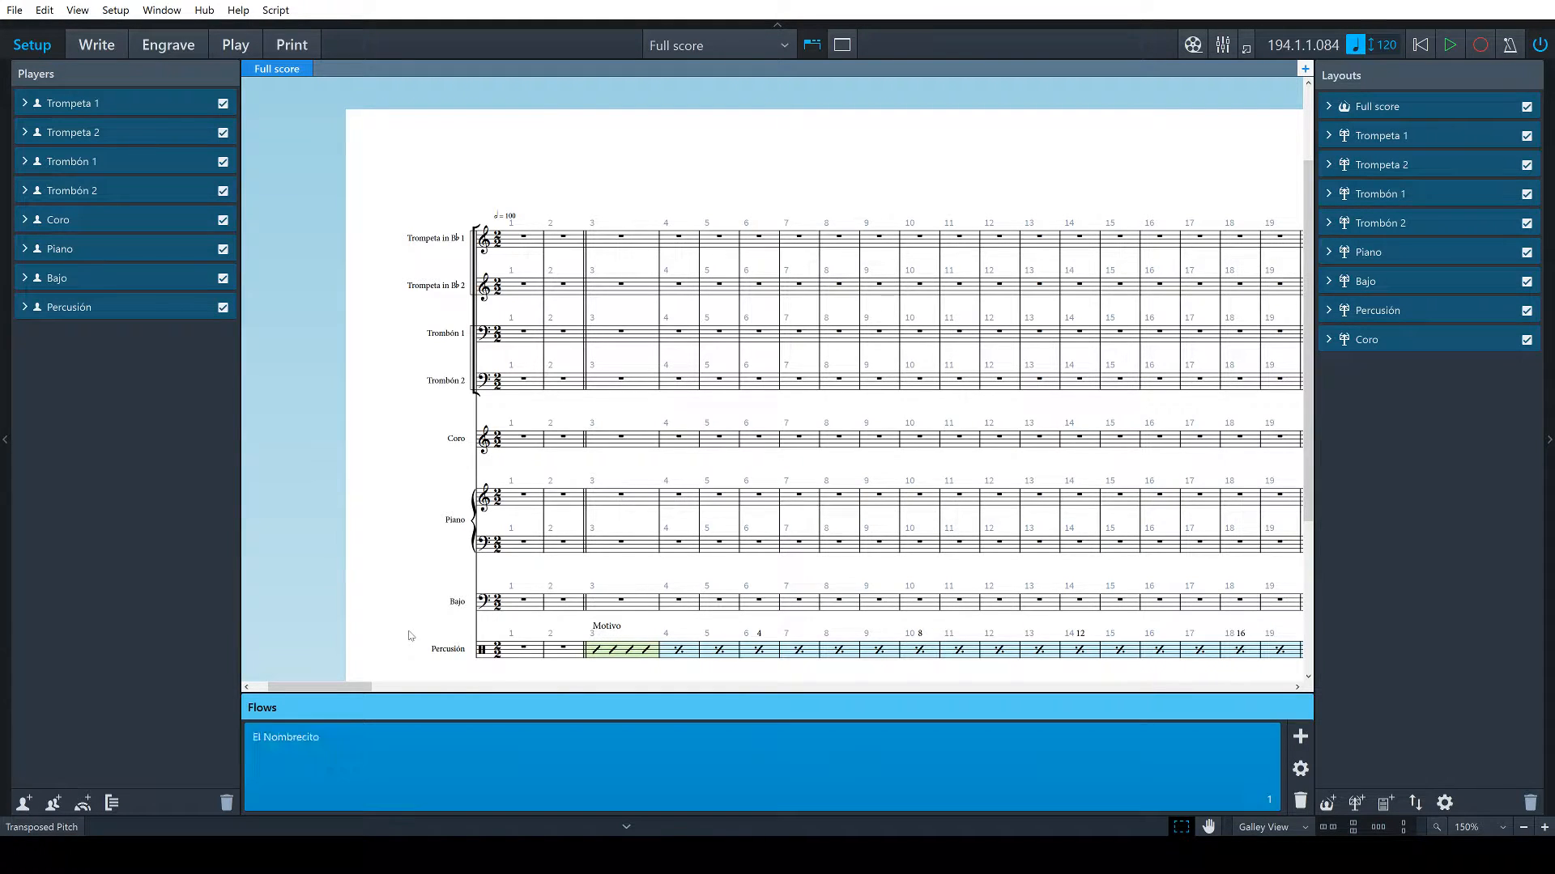
pyautogui.click(97, 45)
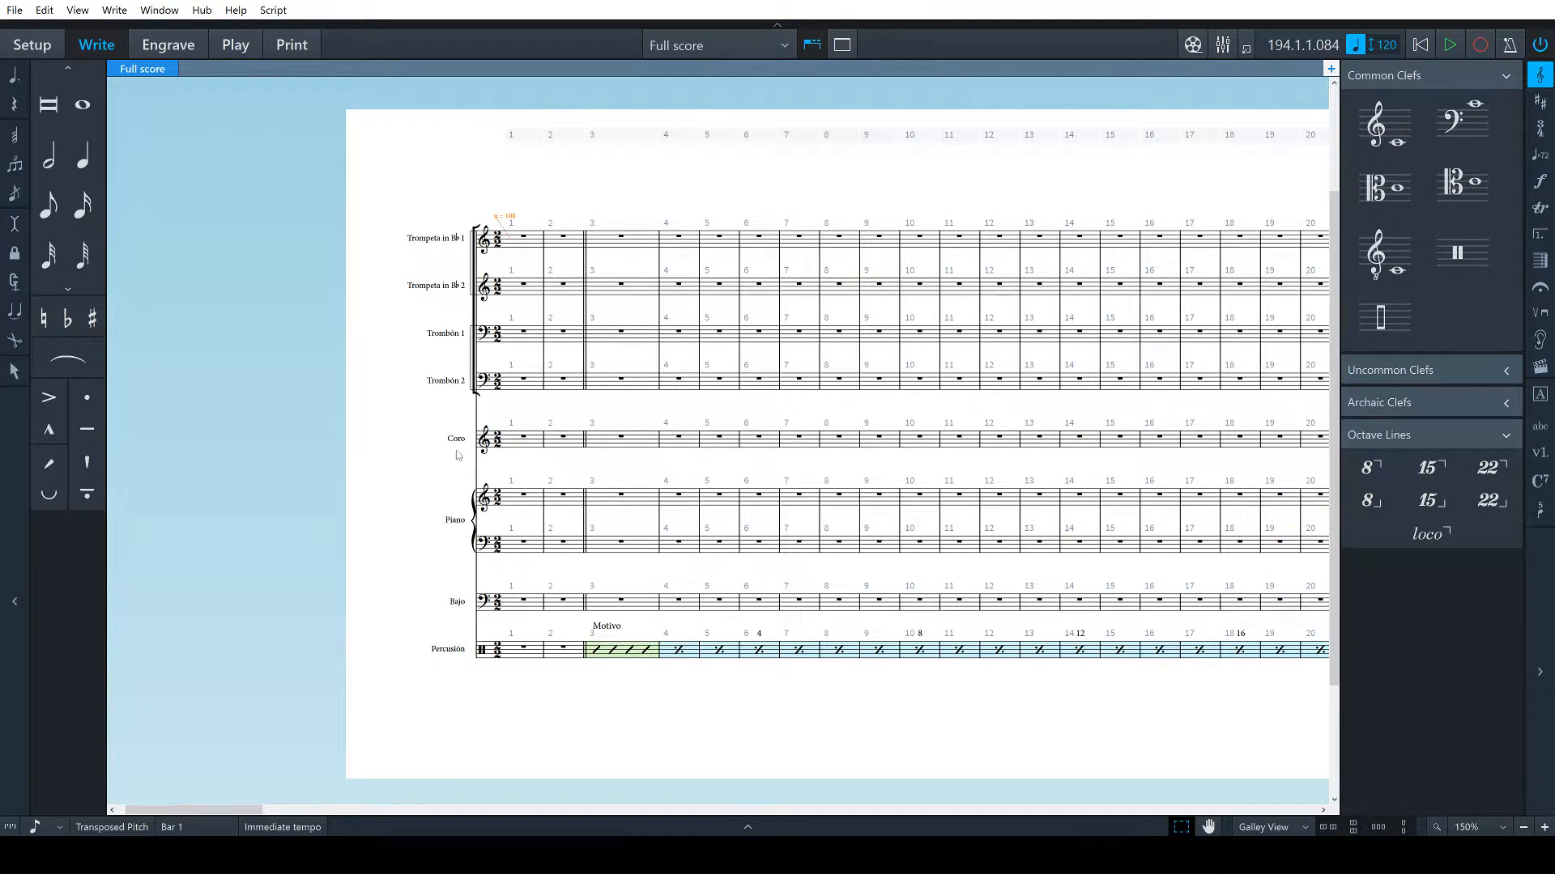
# Add eight bars to the end of the score, after bar 201
pyautogui.hscroll(10, 651, 421)
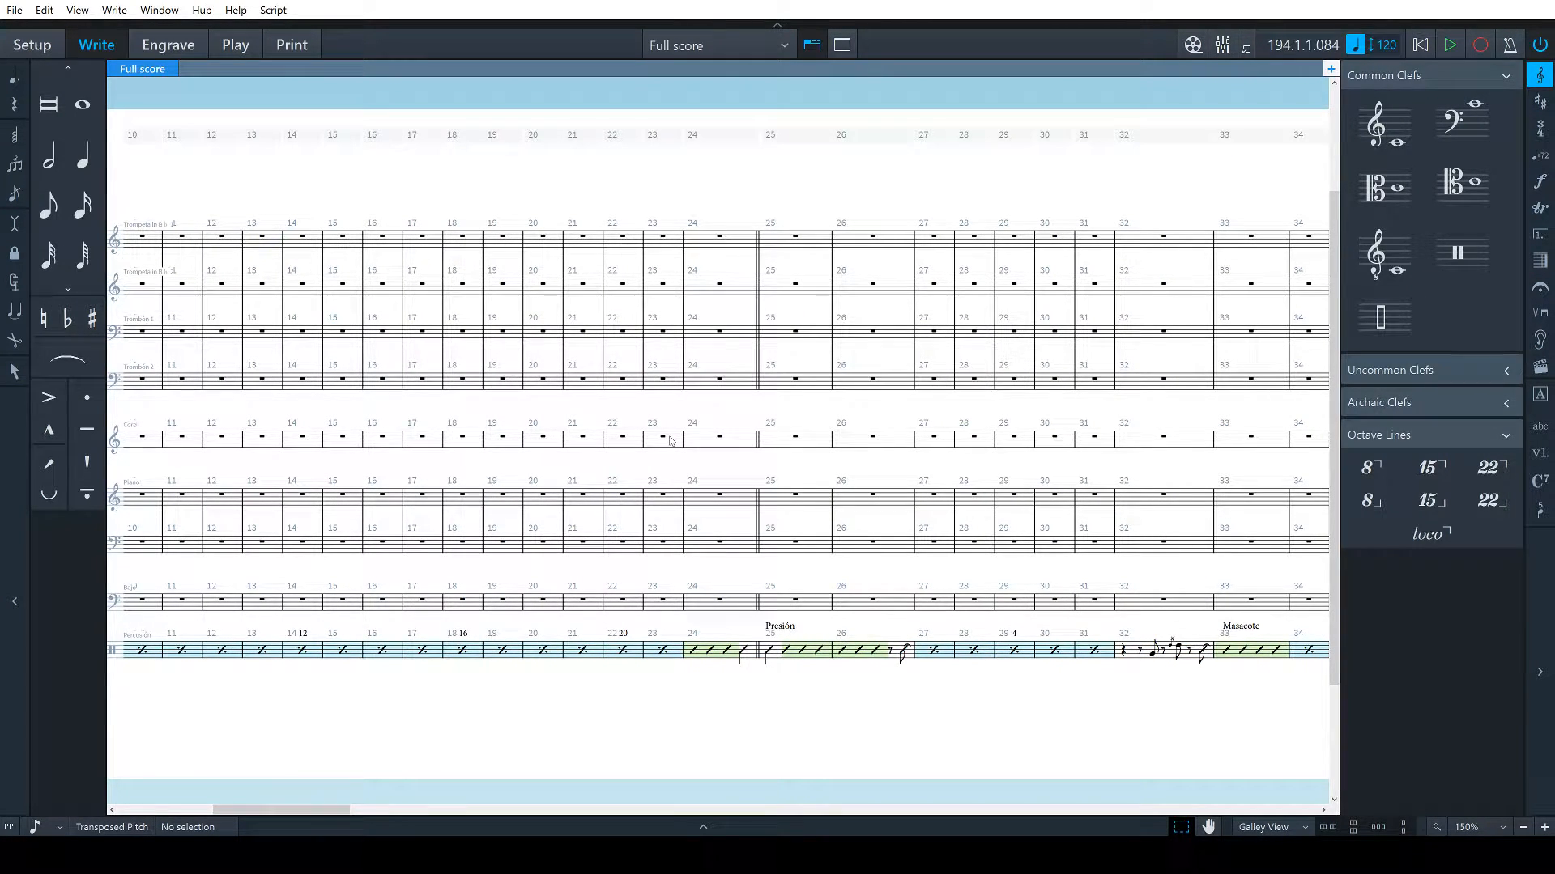
pyautogui.hscroll(15, 685, 486)
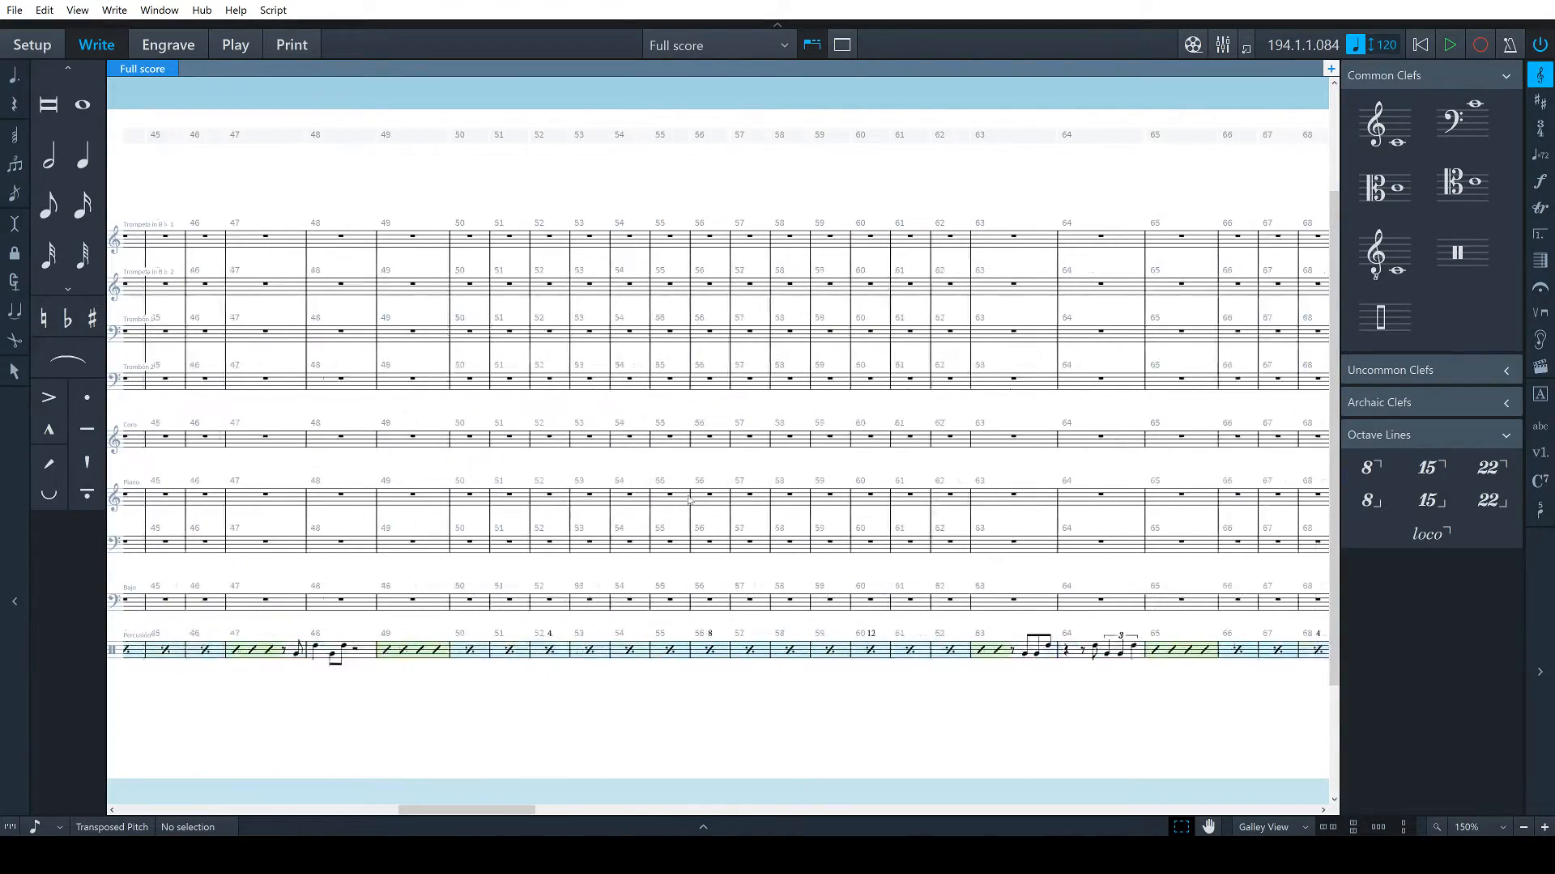
pyautogui.hscroll(20, 689, 500)
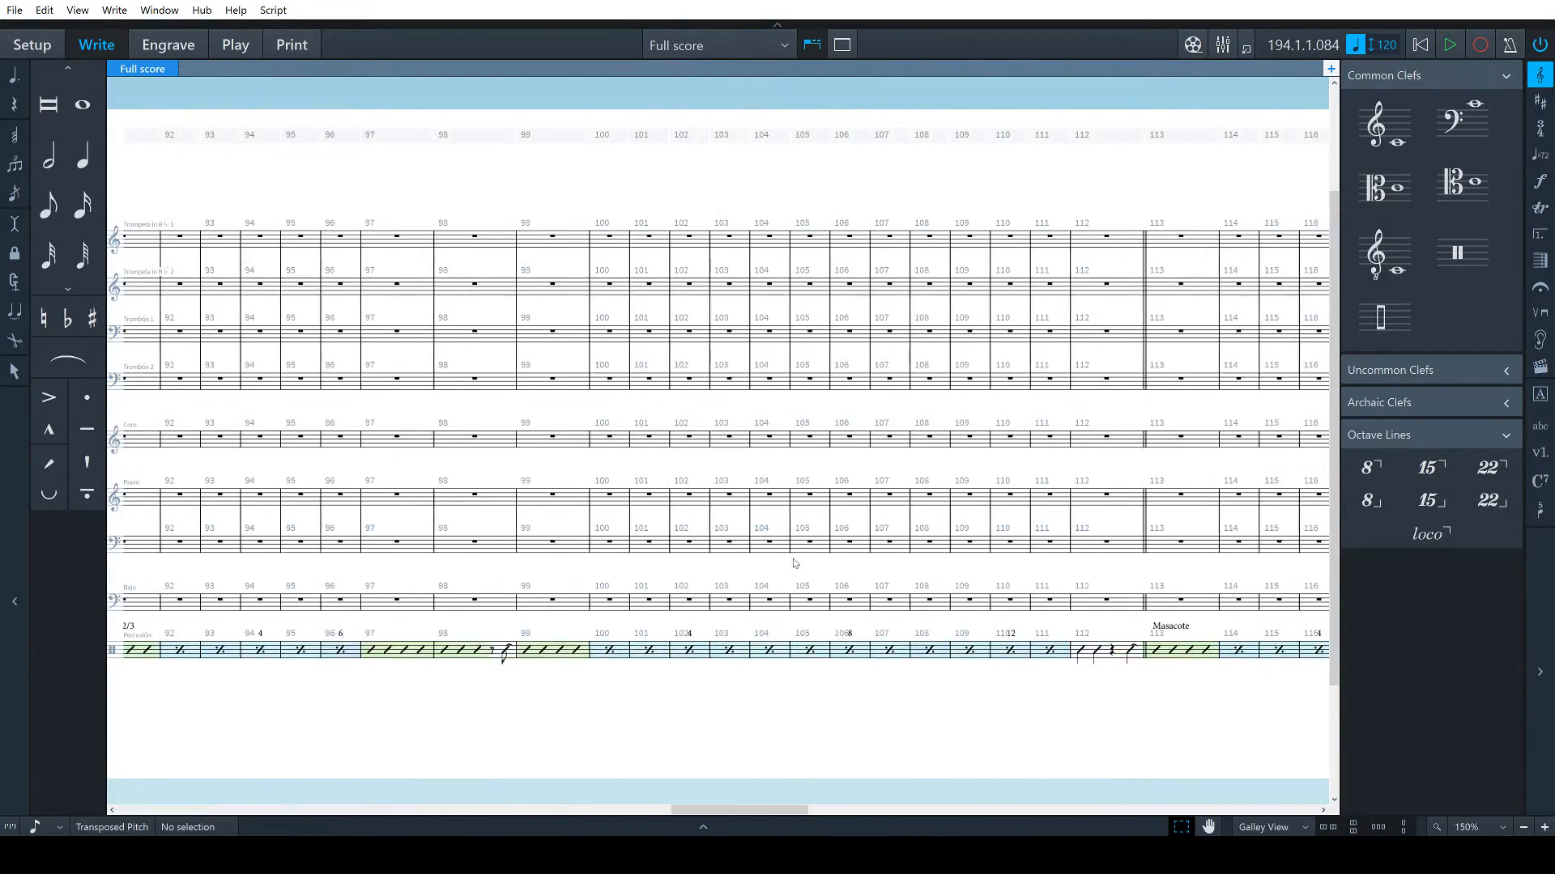
pyautogui.hscroll(20, 795, 564)
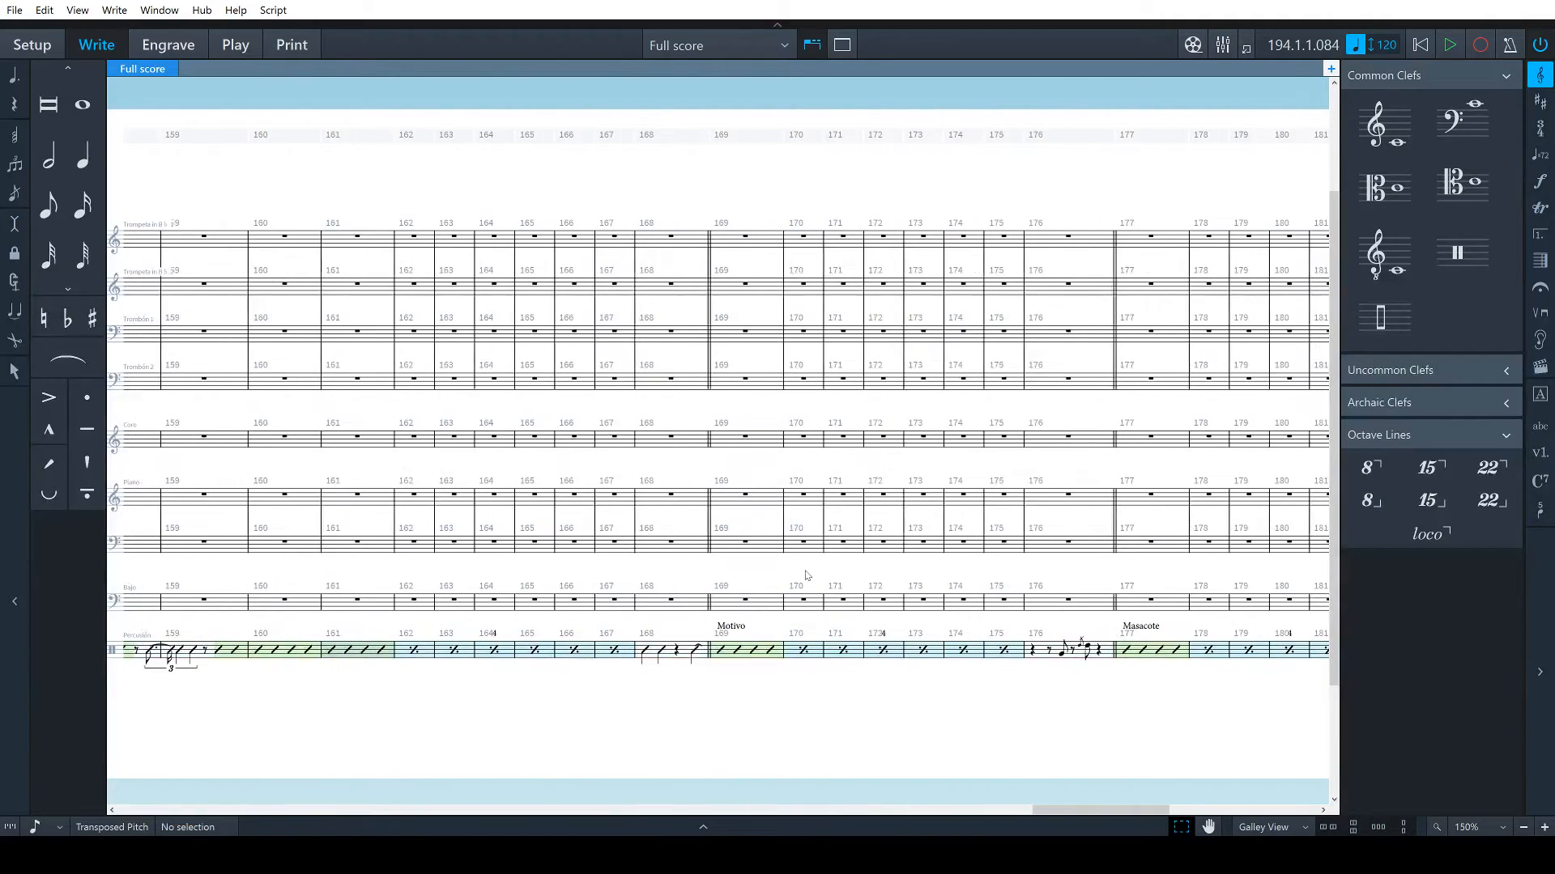
pyautogui.hscroll(8, 806, 576)
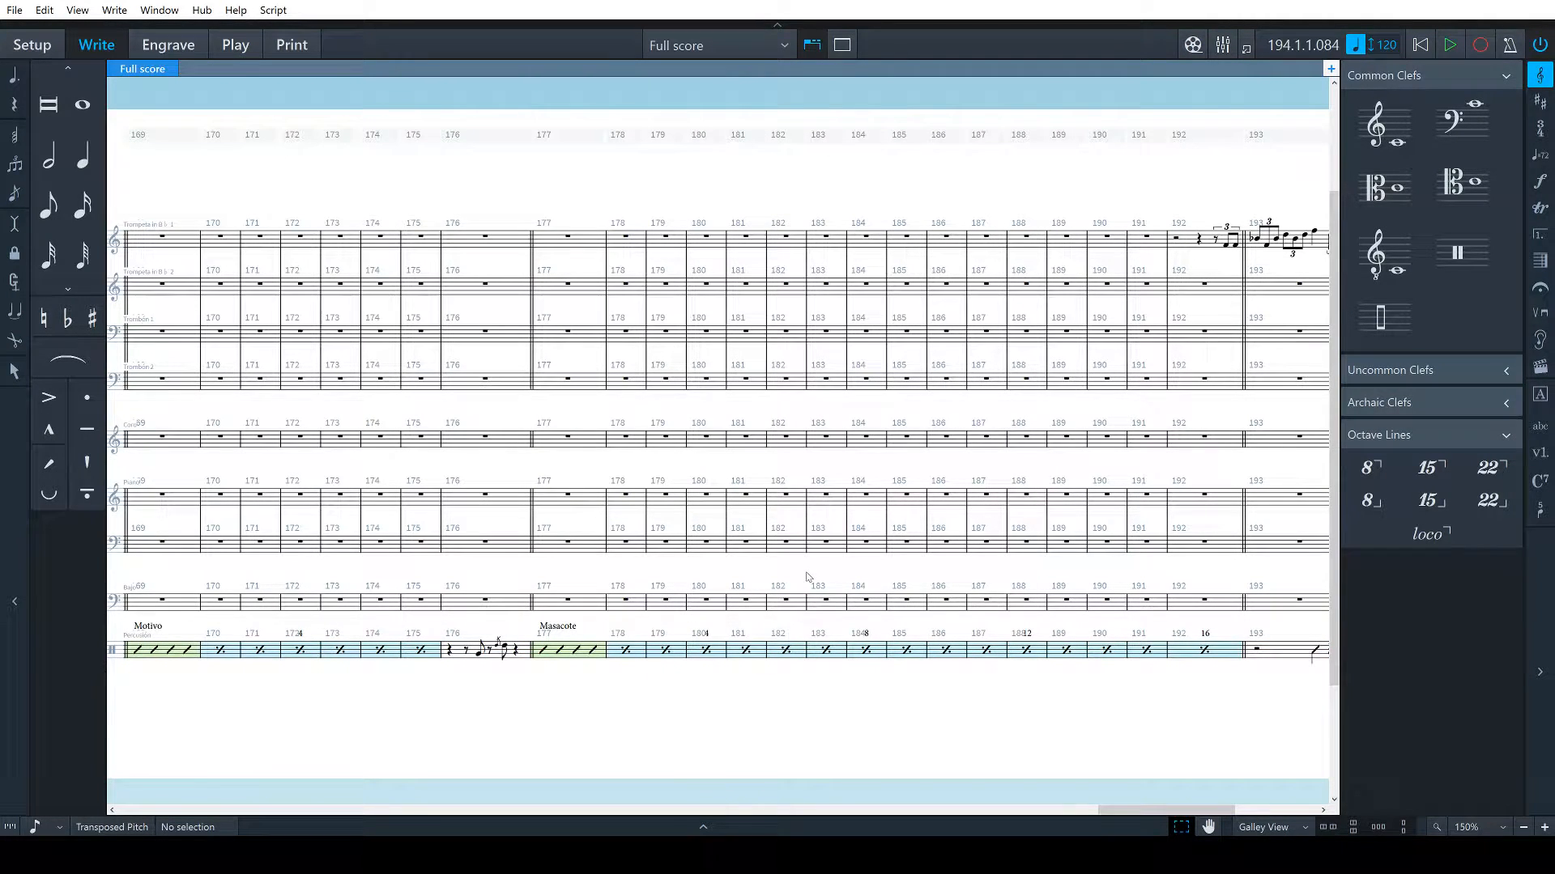
pyautogui.hscroll(10, 807, 577)
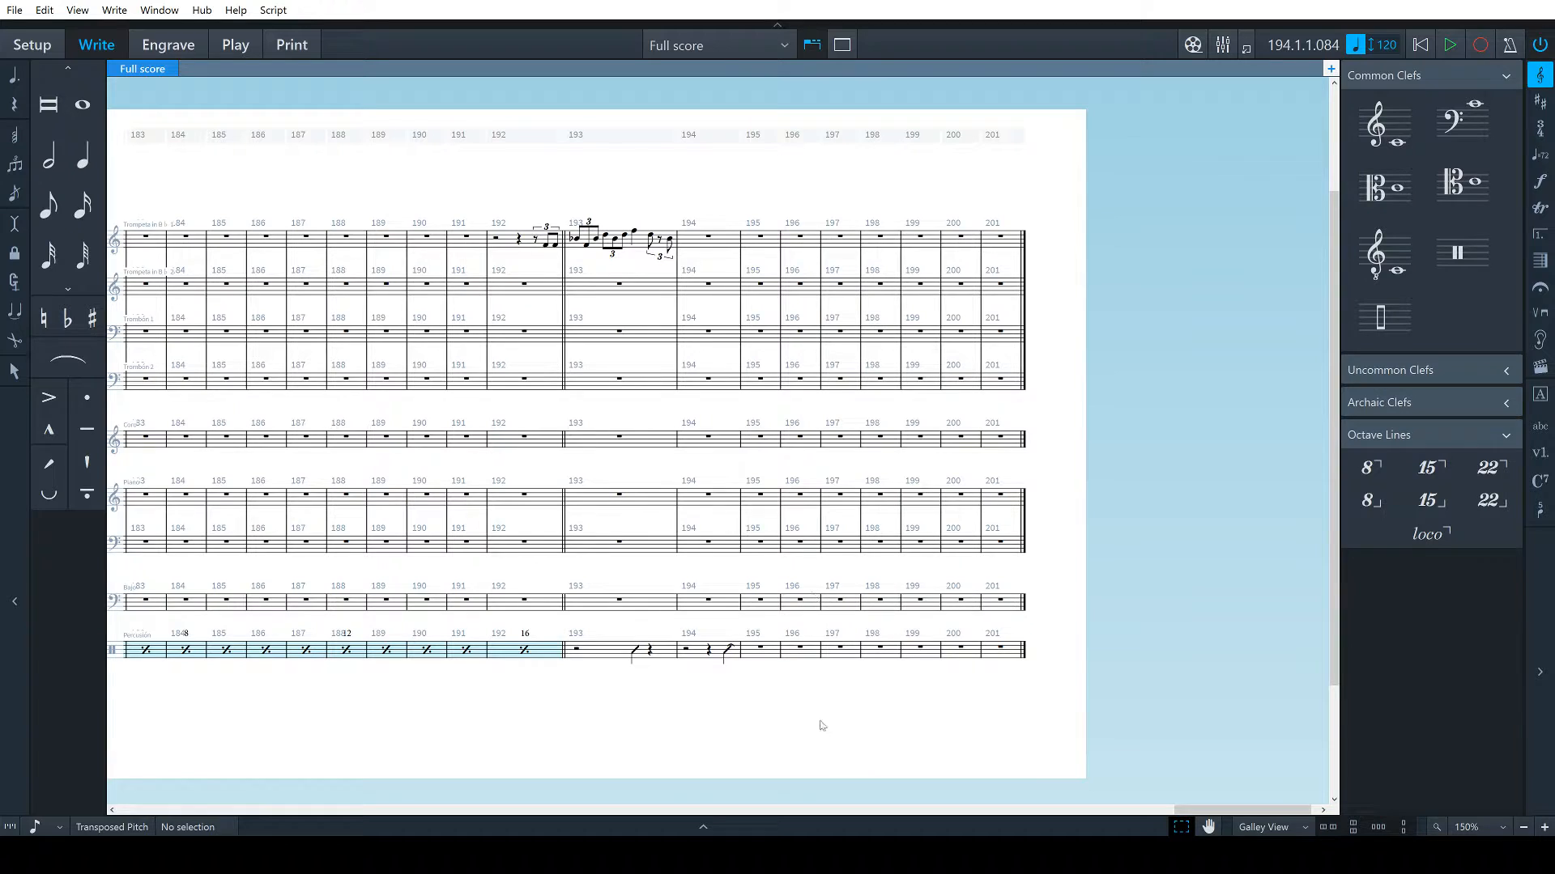
pyautogui.click(1014, 658)
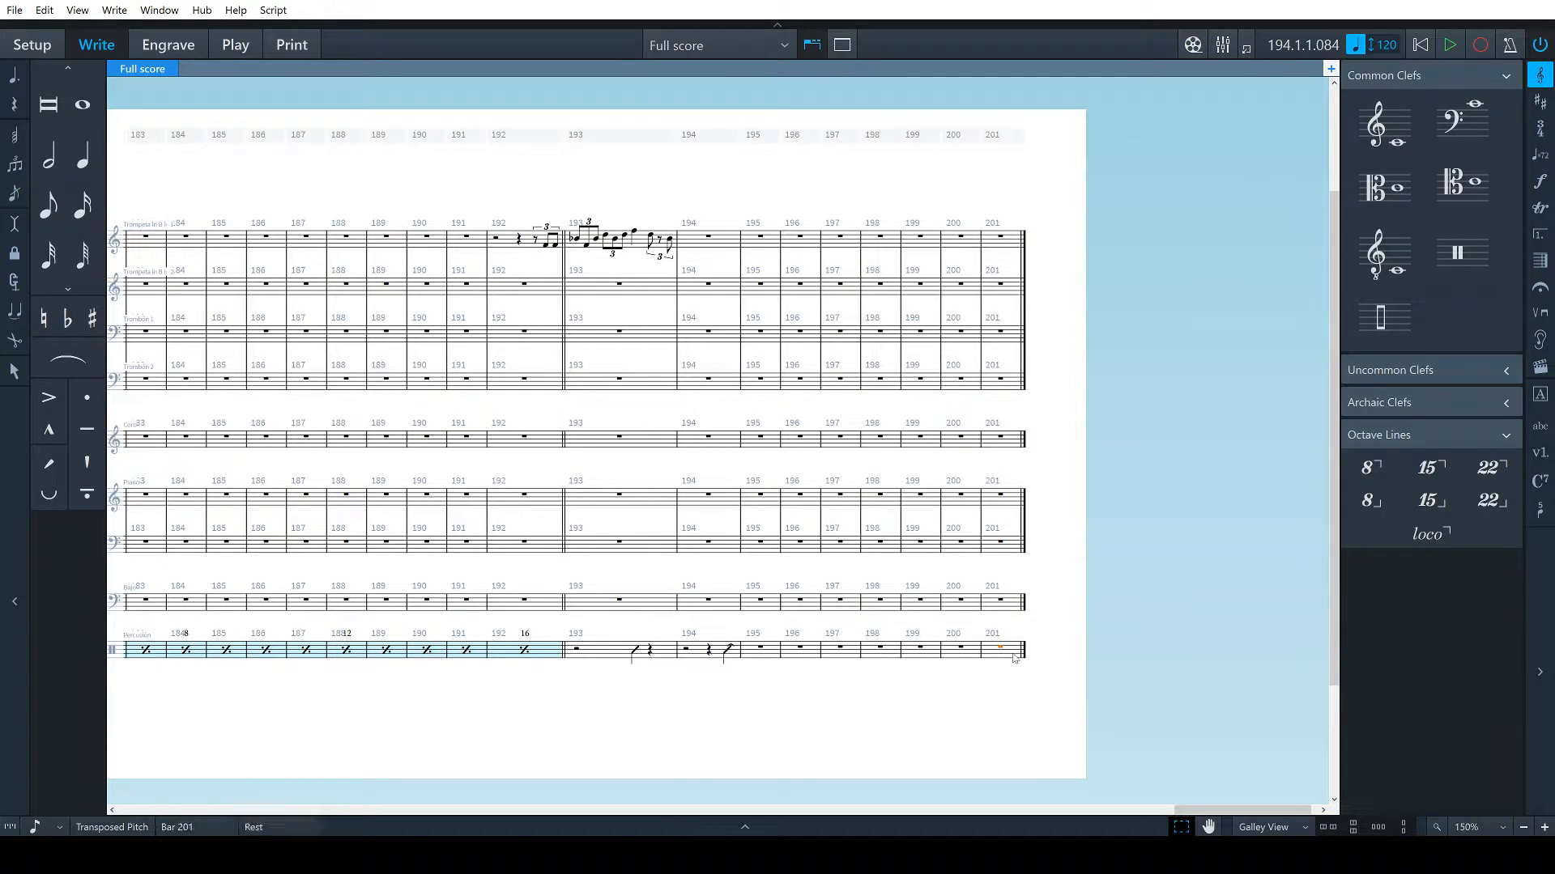
pyautogui.hotkey('shift', 'b')
pyautogui.write('+')
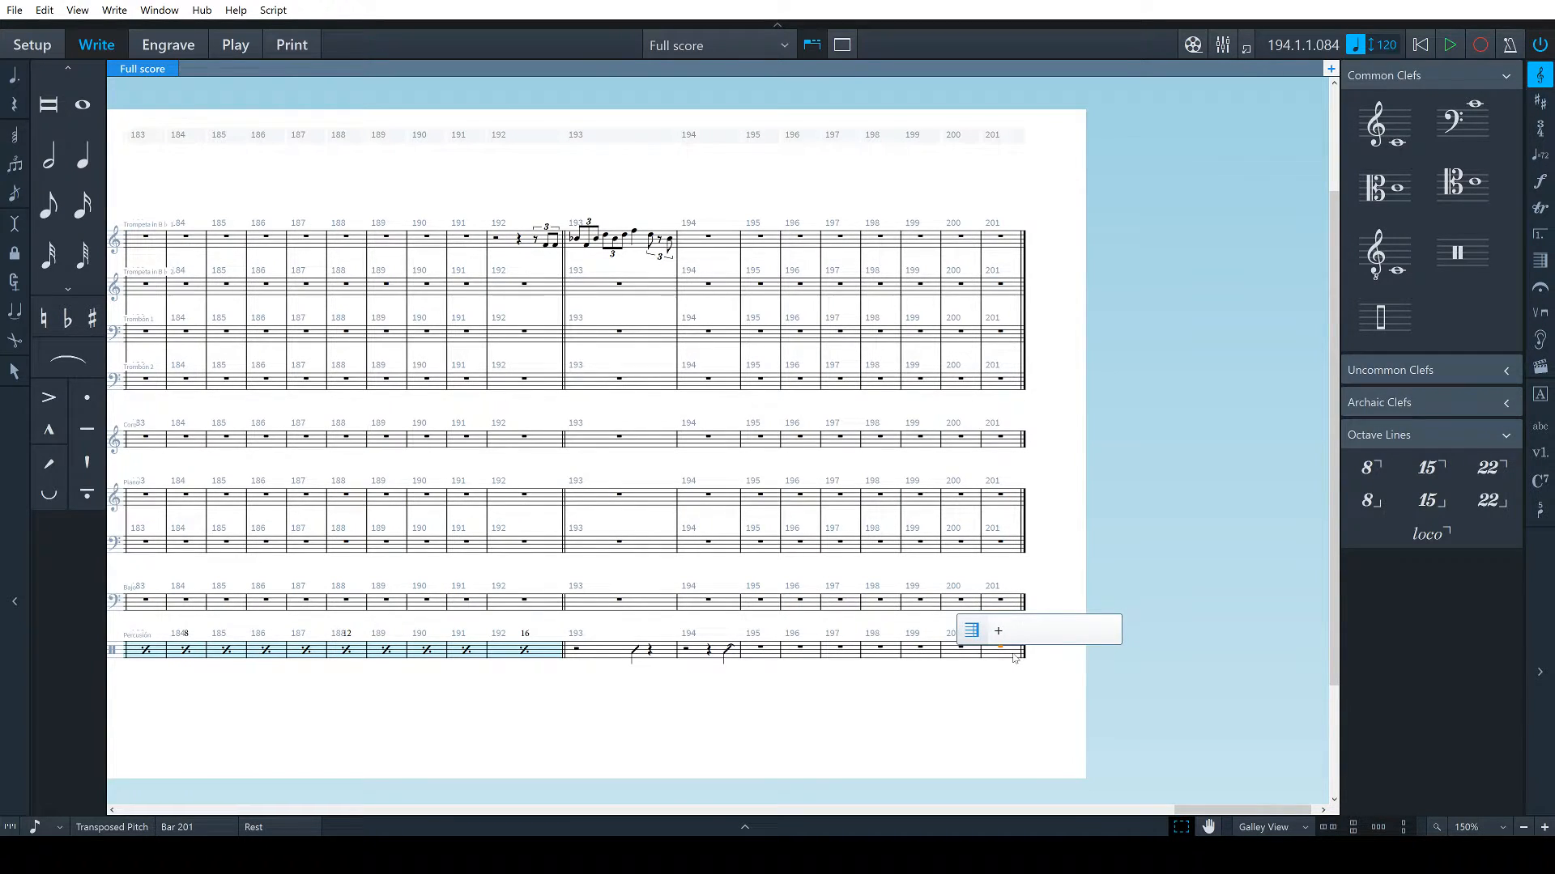
pyautogui.write('8')
pyautogui.press('Return')
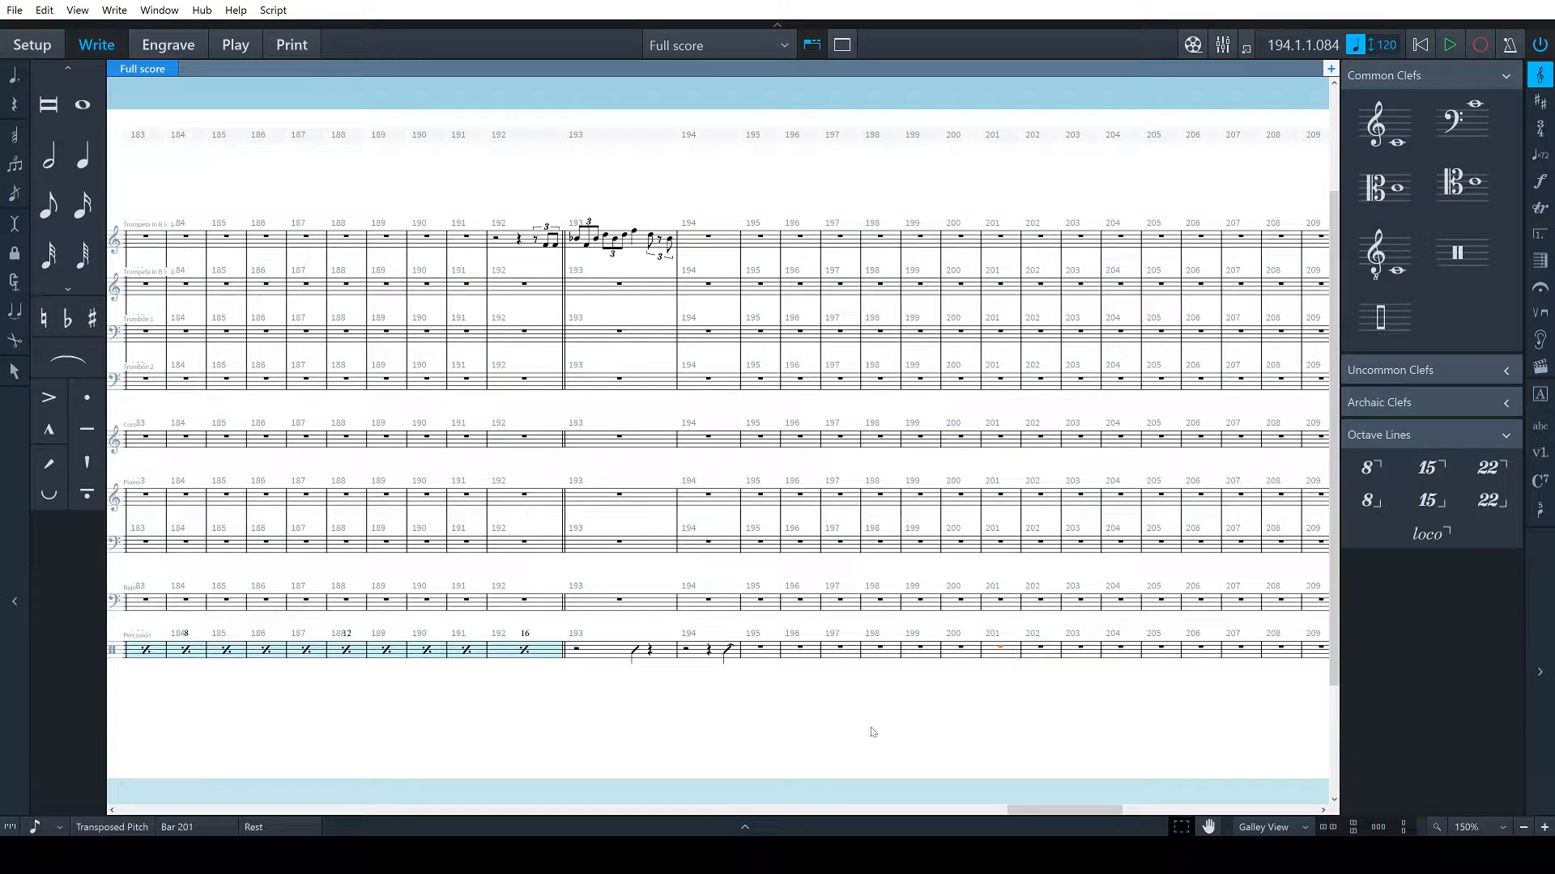
pyautogui.click(842, 750)
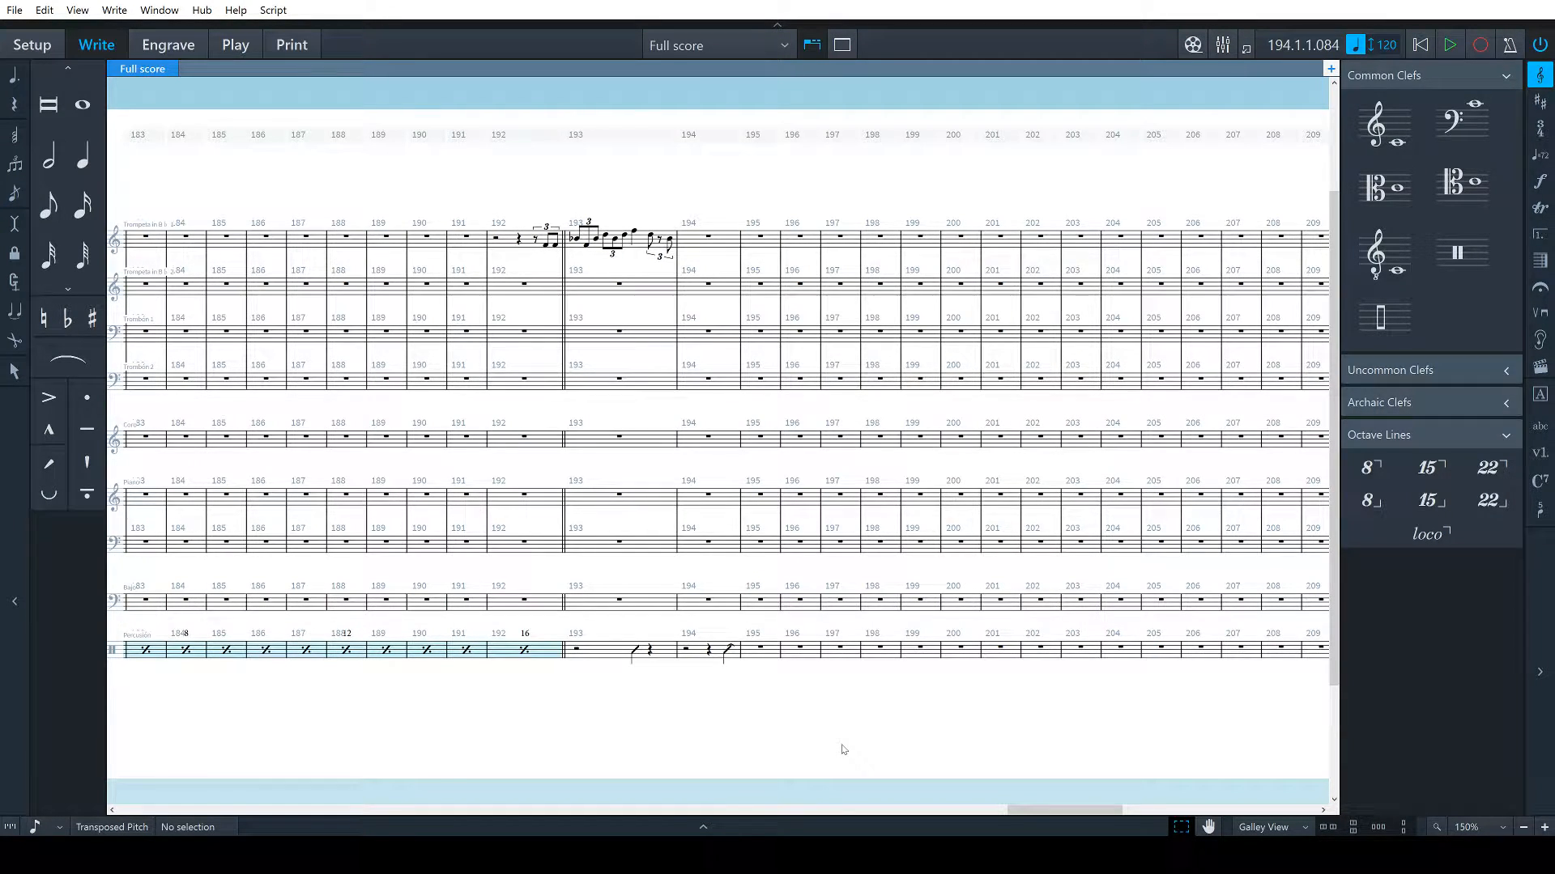
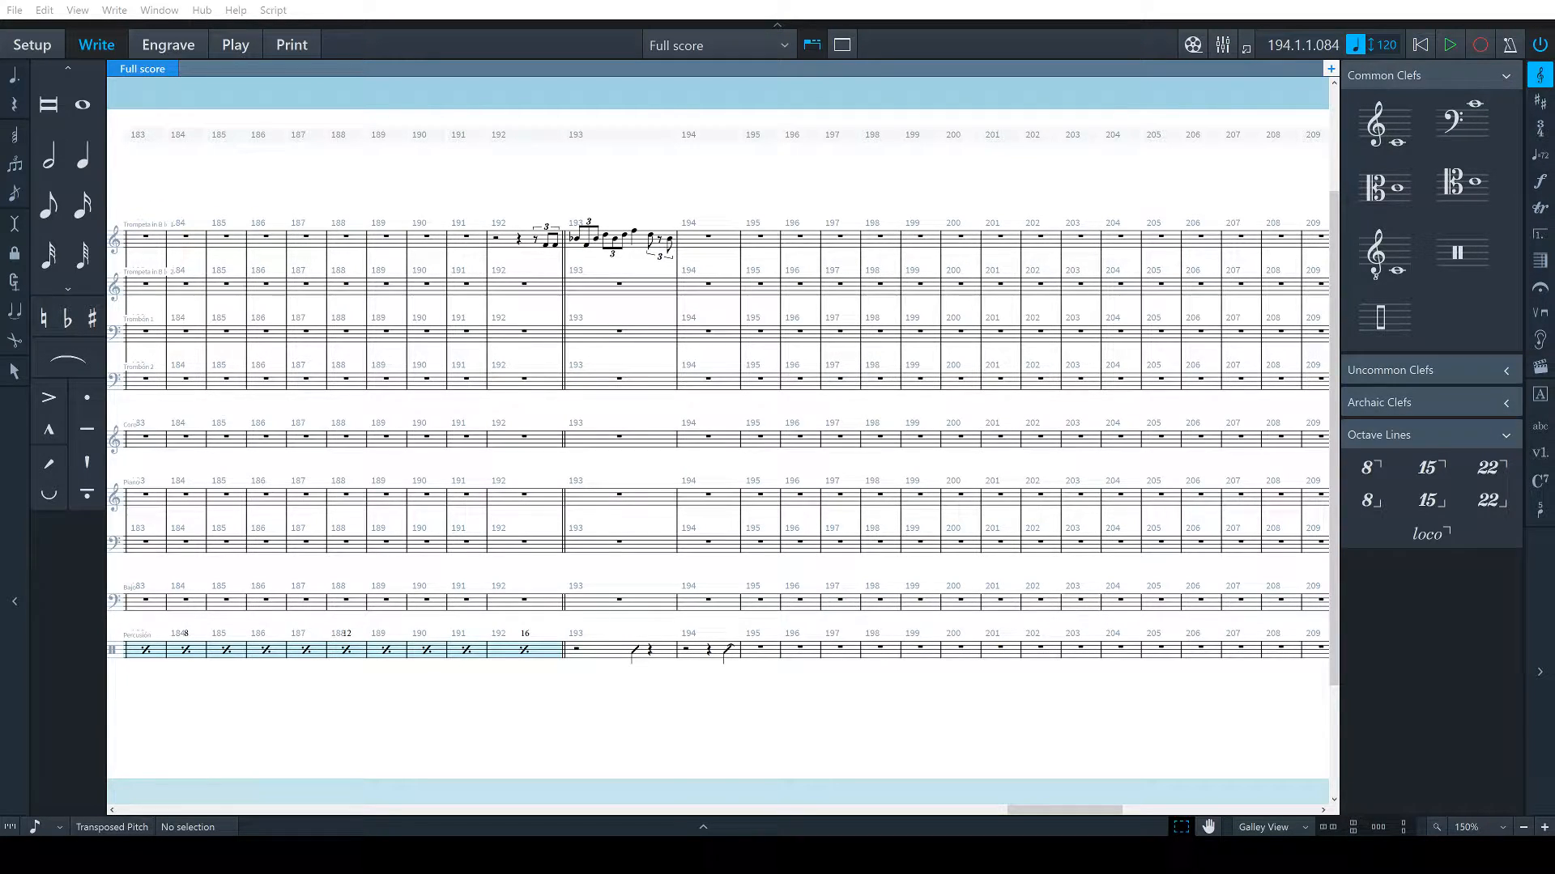
# Enter two eighth-note triplets around C5 at the start of bar 194 in the first trumpet staff
pyautogui.doubleClick(688, 249)
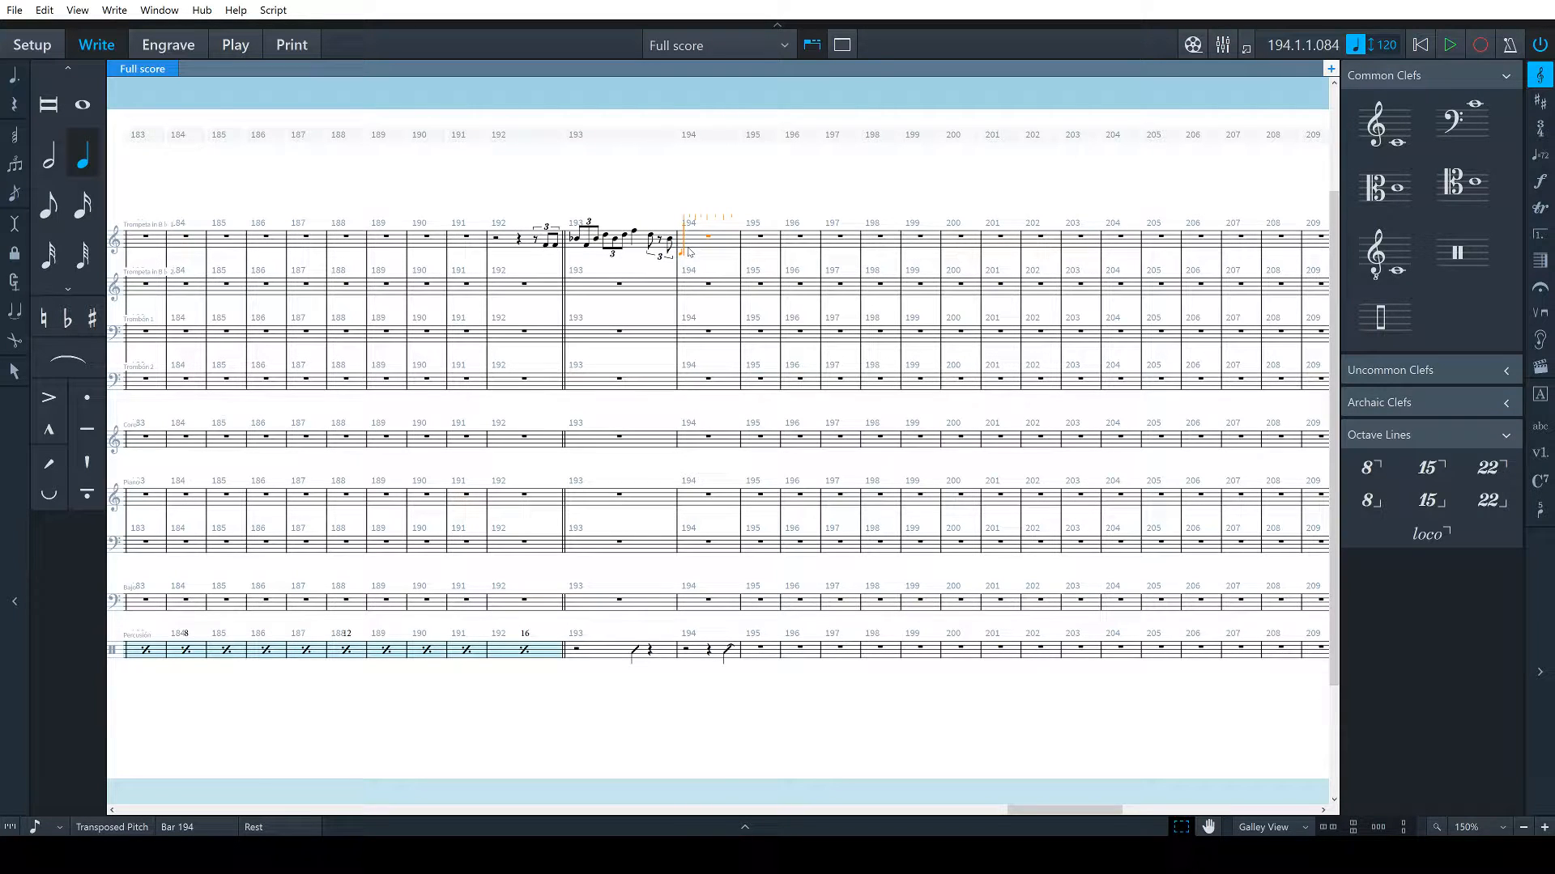
pyautogui.press('5')
pyautogui.press(';')
pyautogui.write('3')
pyautogui.press('Return')
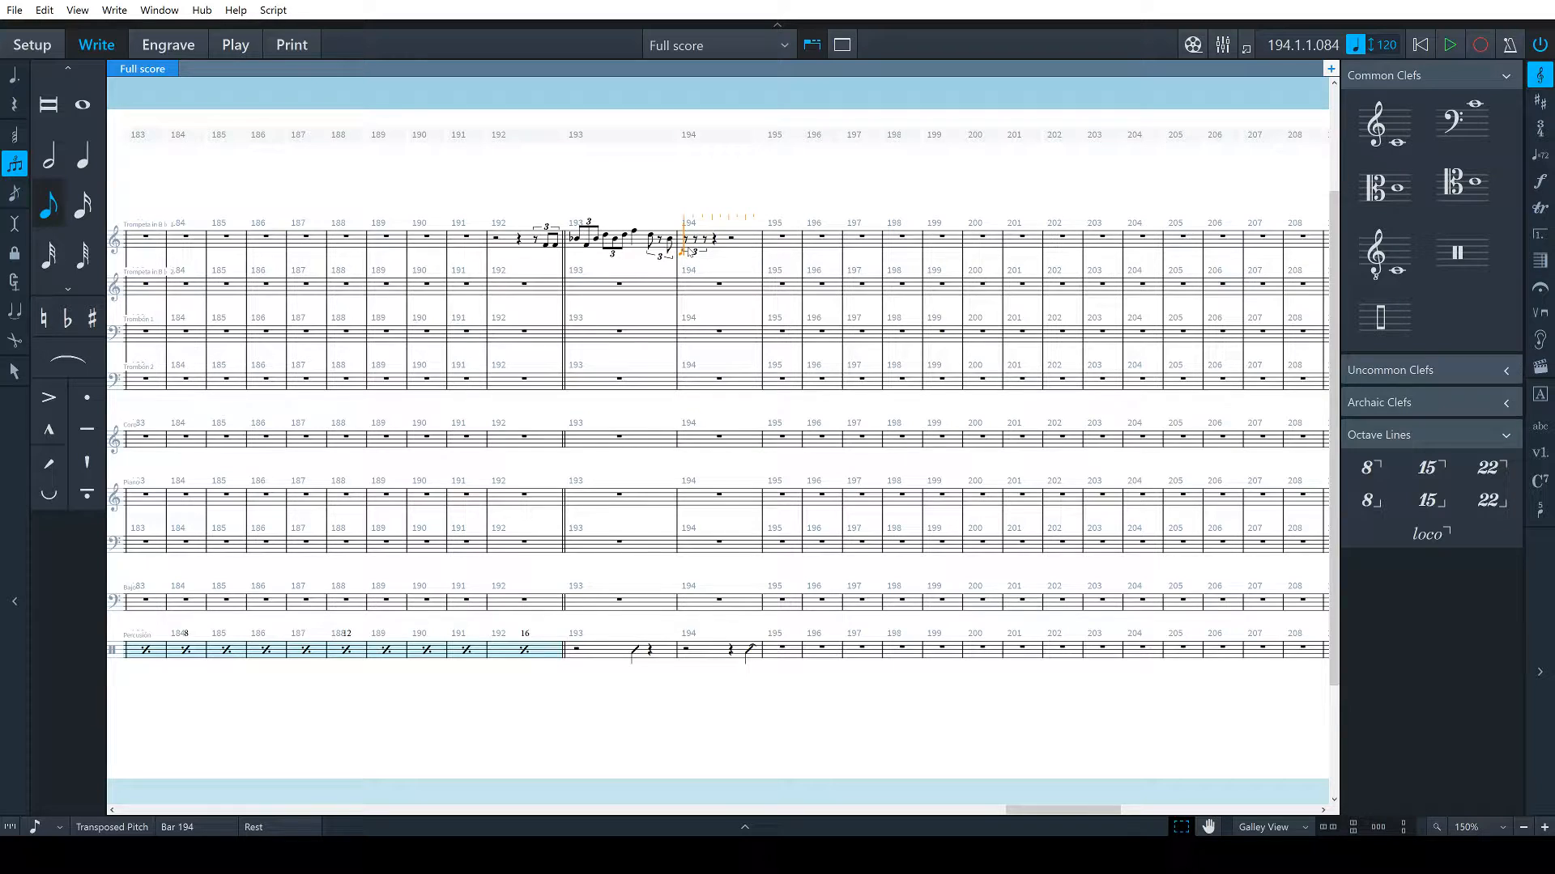
pyautogui.press('b')
pyautogui.press('b')
pyautogui.press('b')
pyautogui.press('b')
pyautogui.press('b')
pyautogui.press('b')
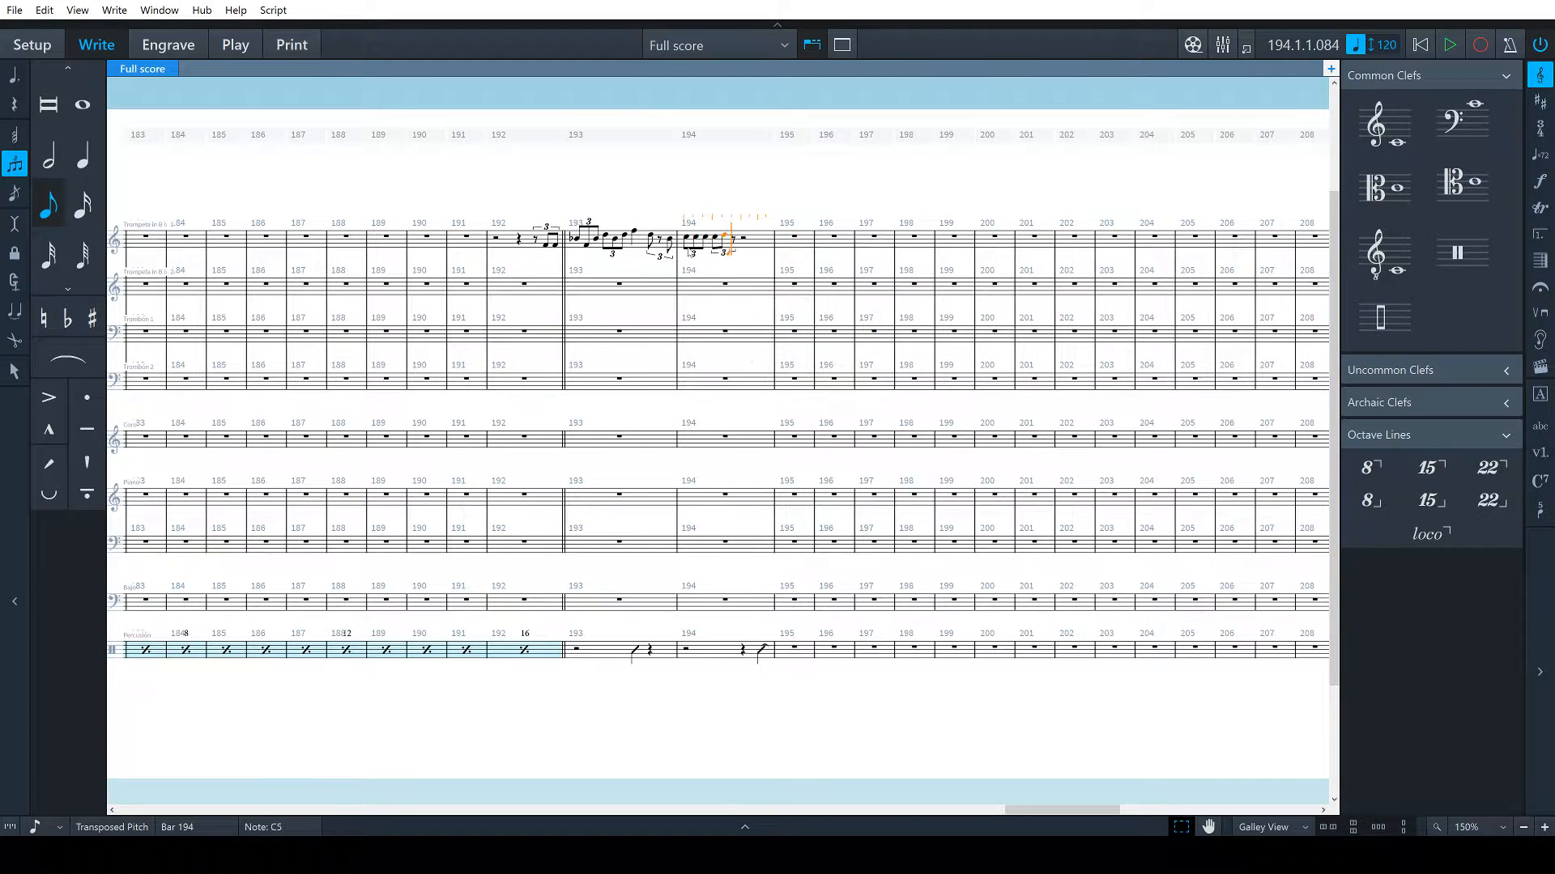
pyautogui.press('a')
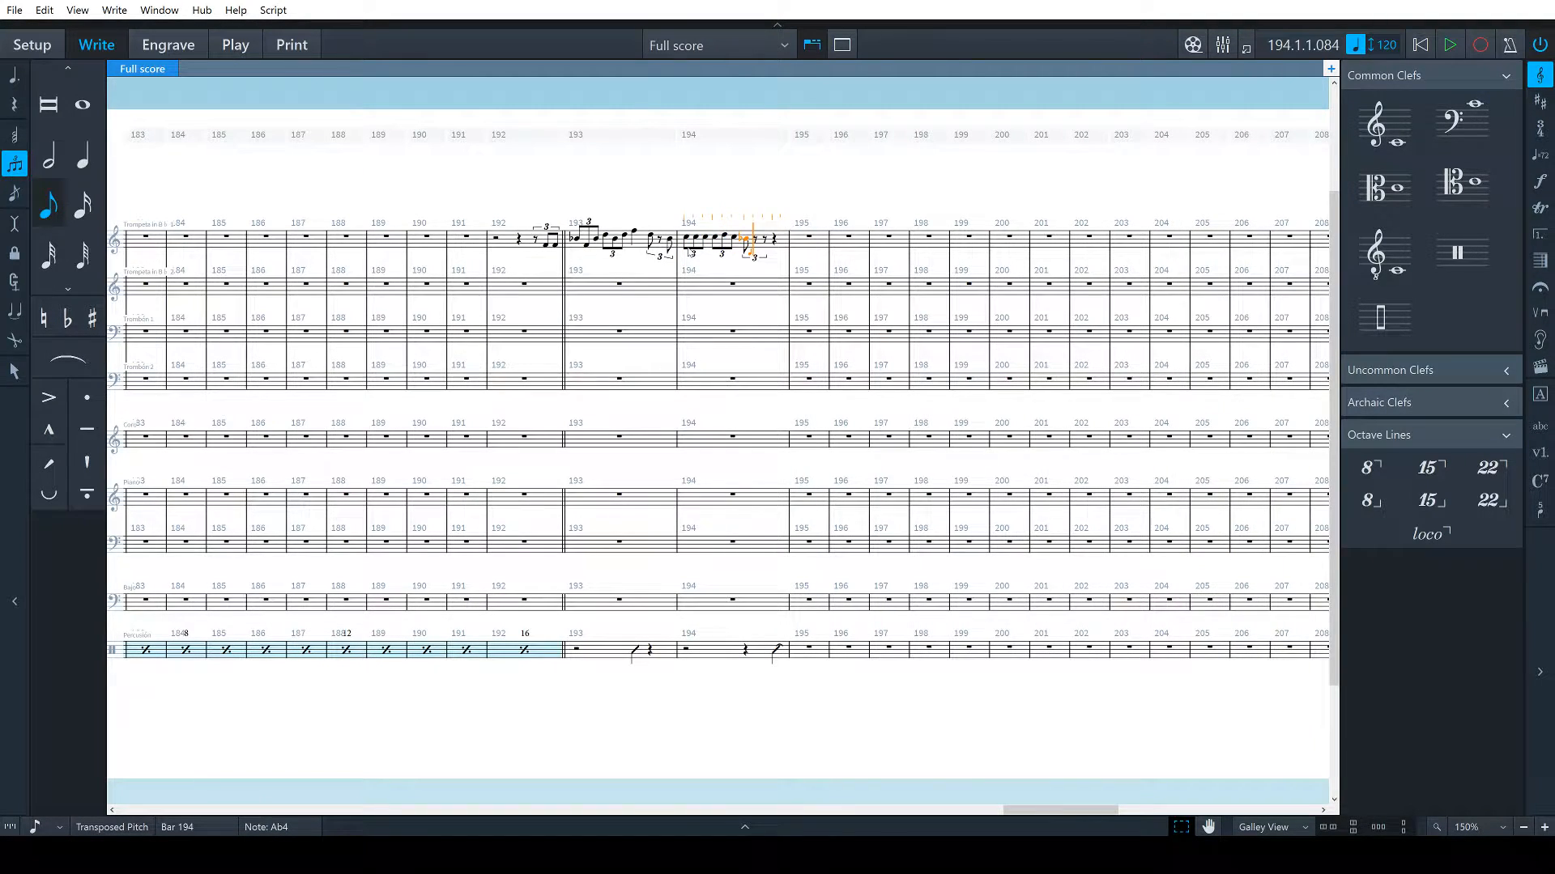
pyautogui.press('Escape')
pyautogui.press('6')
pyautogui.hotkey('ctrl', 'z')
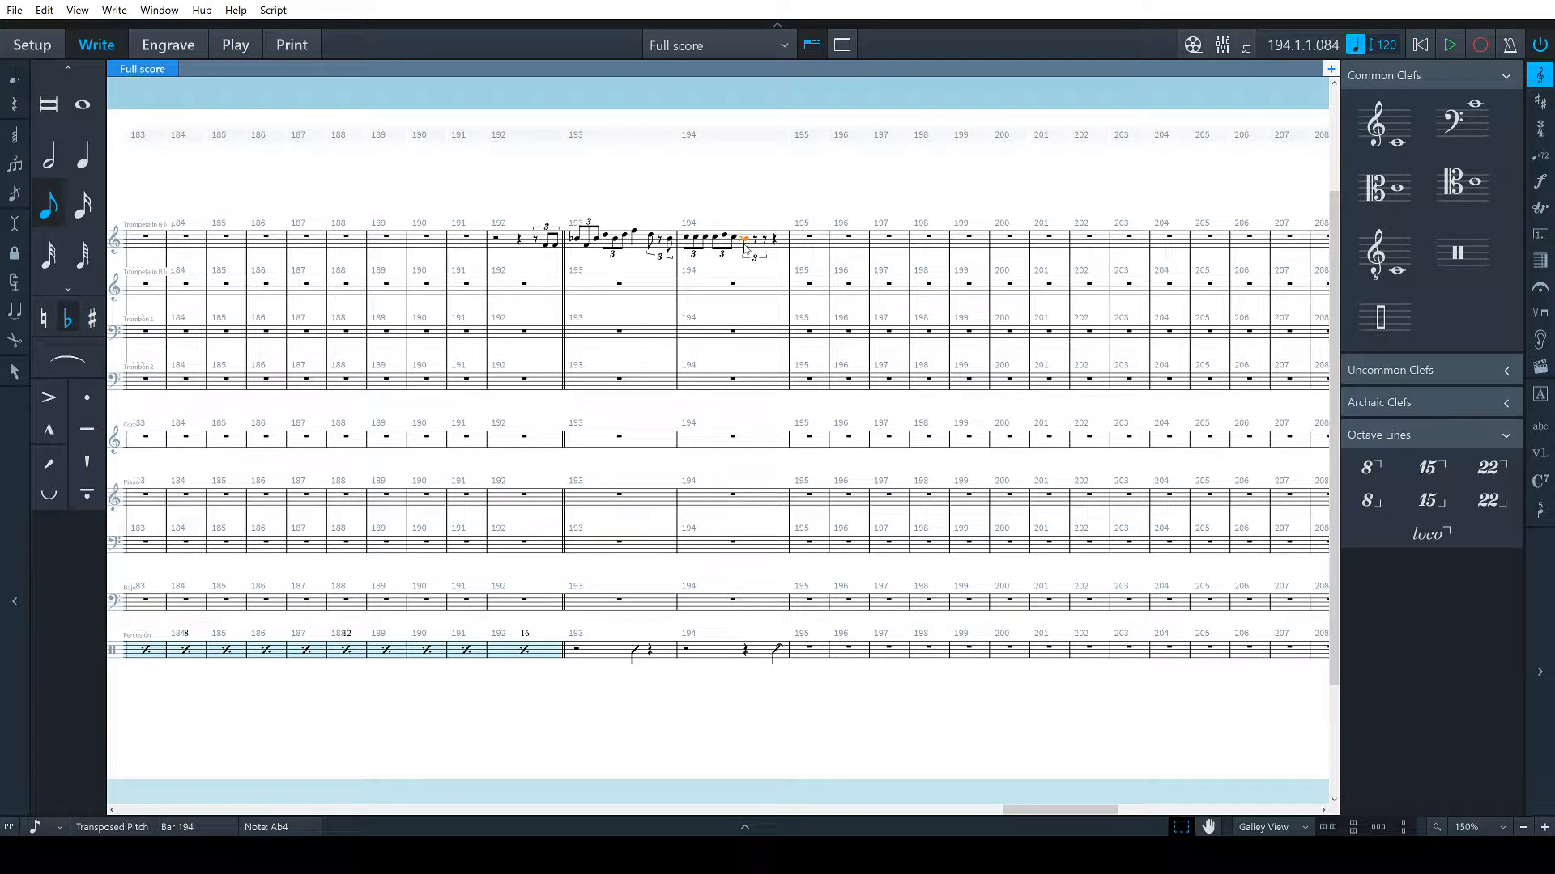
pyautogui.press('Delete')
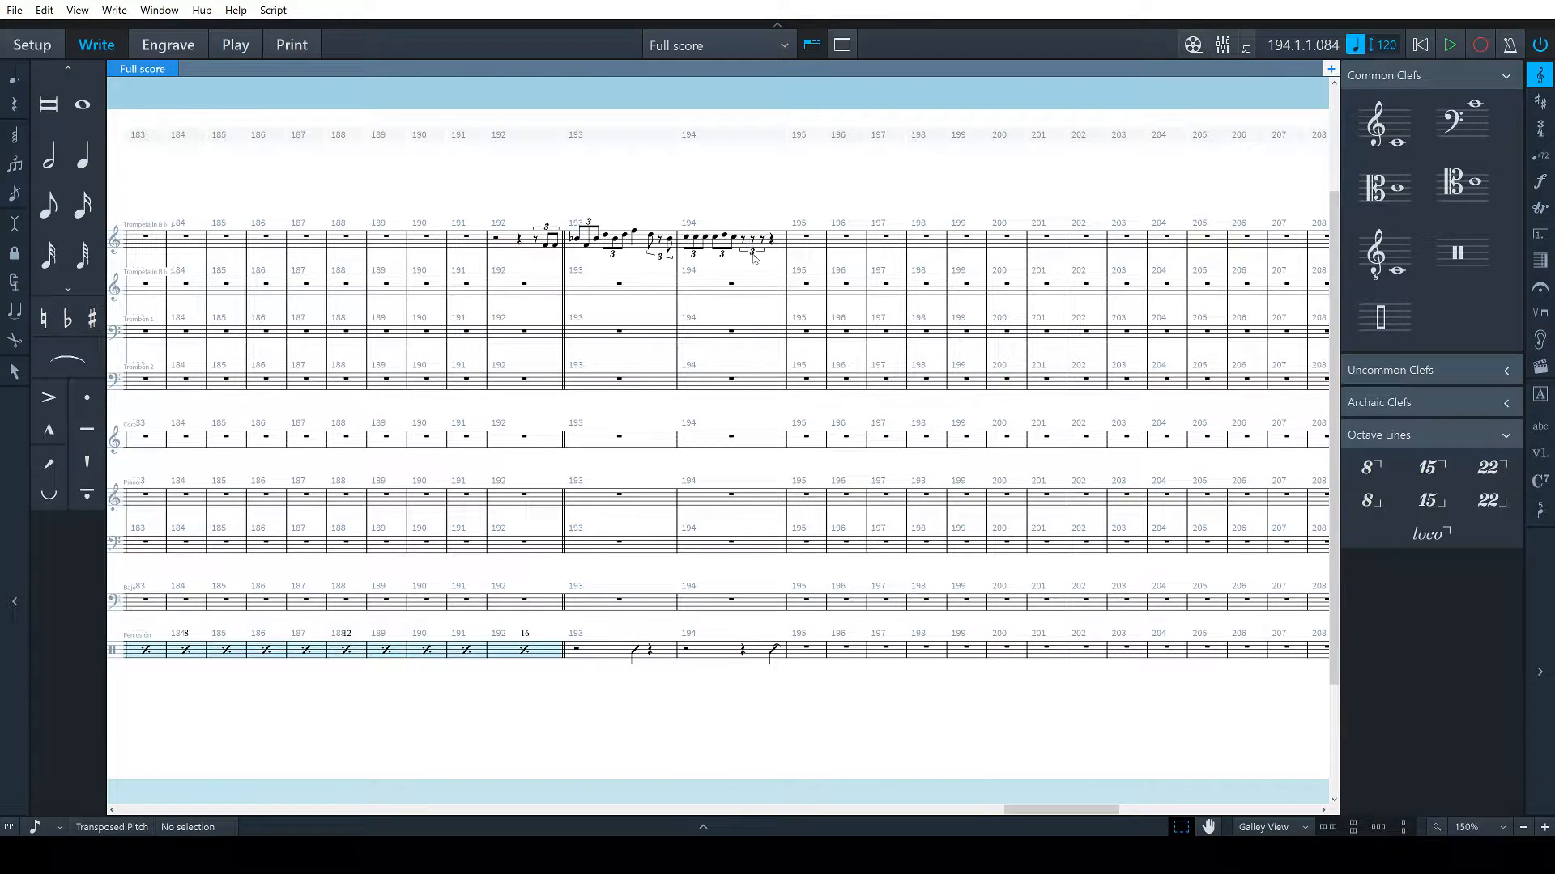
pyautogui.click(743, 240)
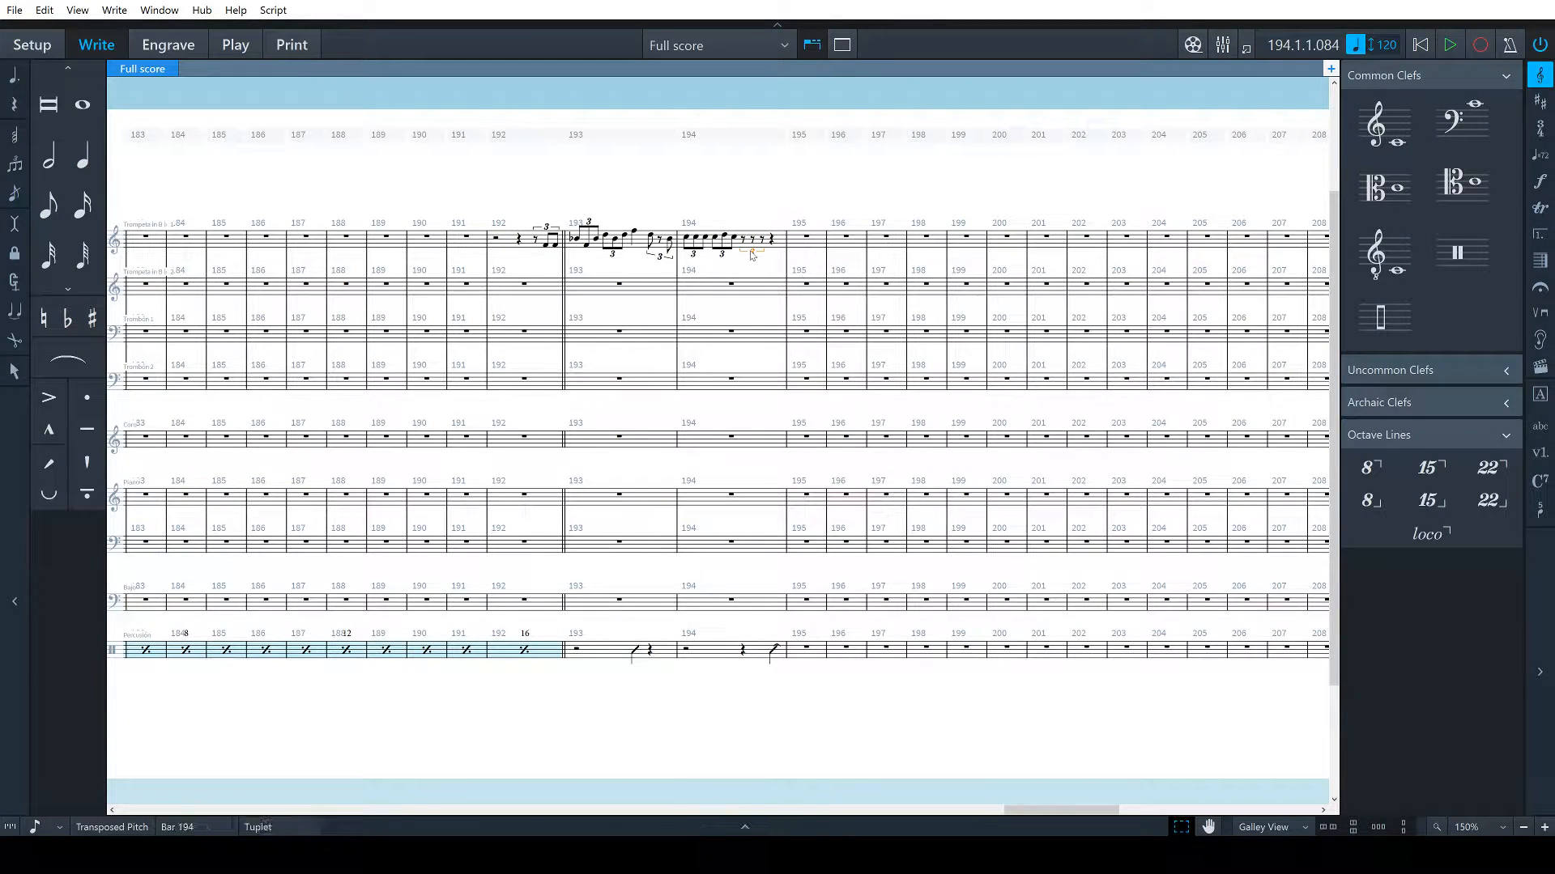
pyautogui.press('Delete')
# Fill the second half of bar 194 in the first trumpet staff with an Ab4 quarter note and a staccato F4 quarter note
pyautogui.click(743, 241)
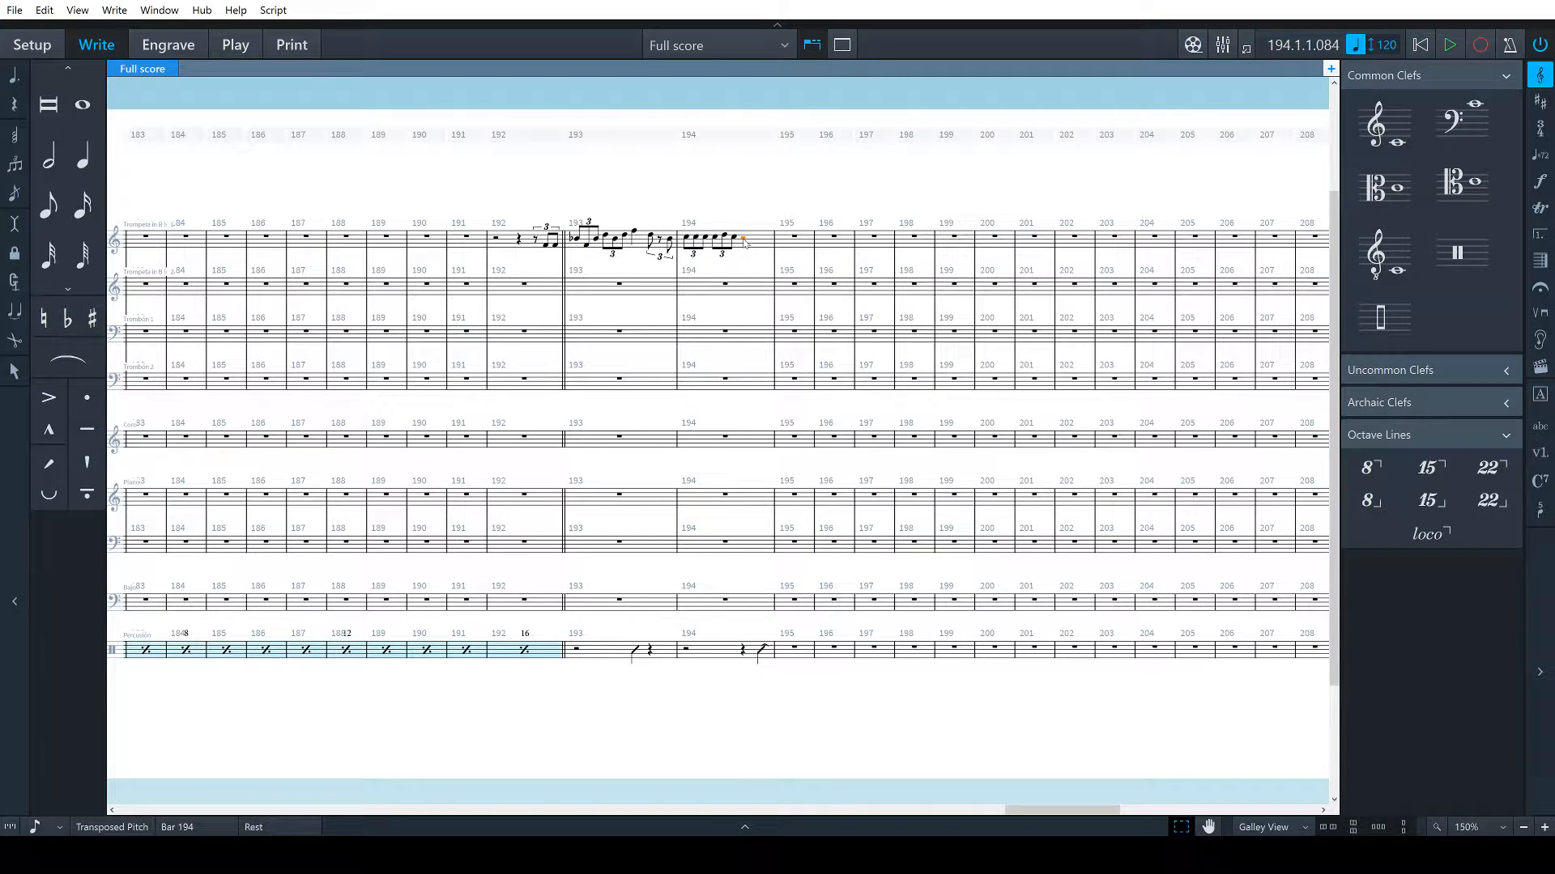
pyautogui.press('Return')
pyautogui.press('a')
pyautogui.press('Escape')
pyautogui.press('-')
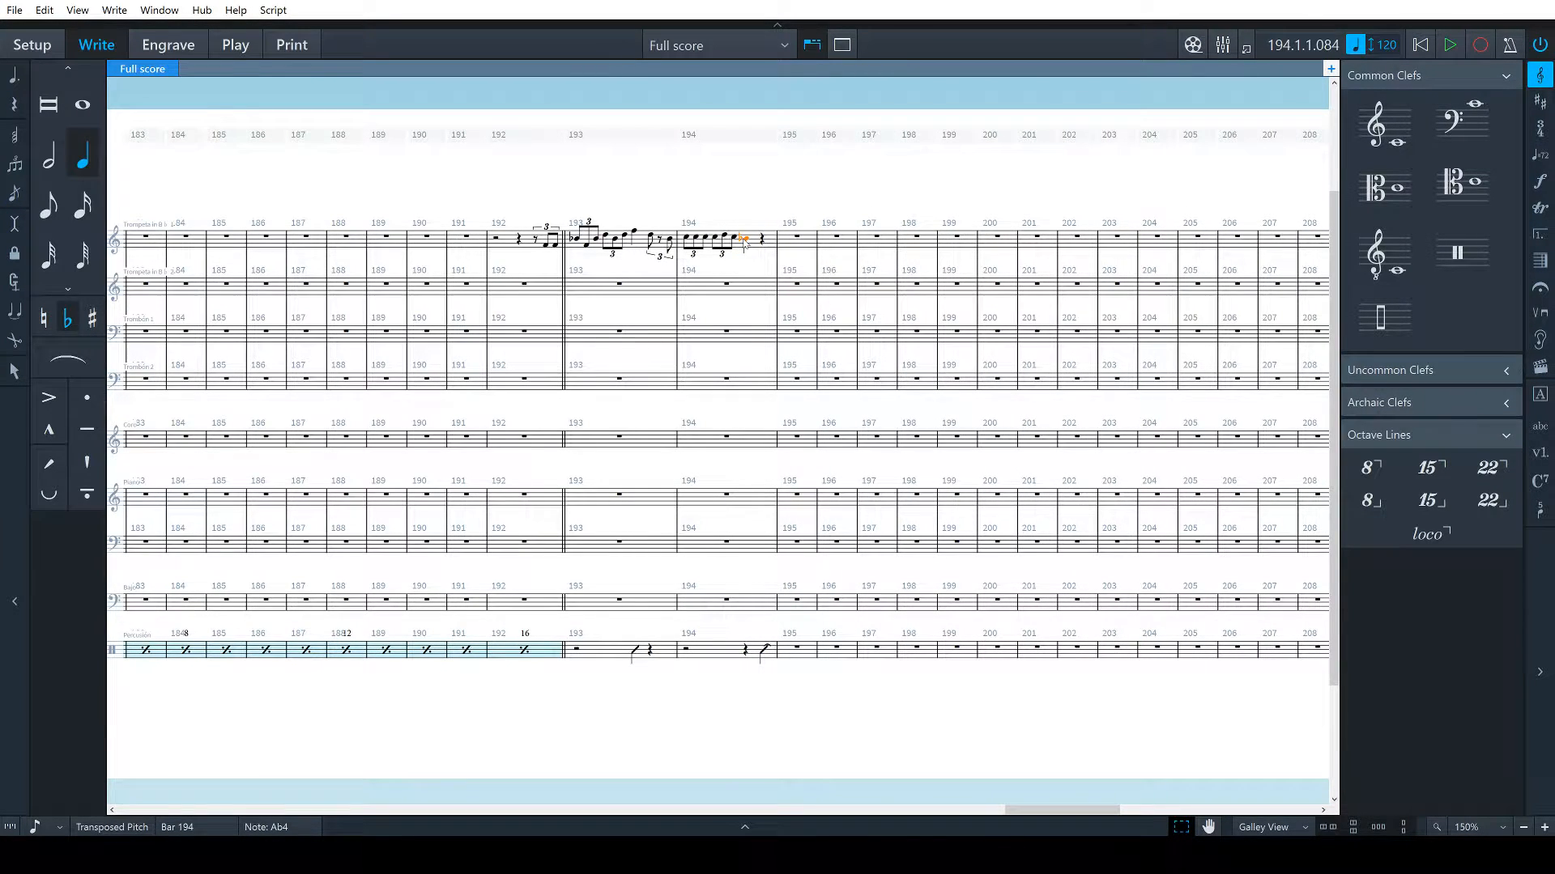
pyautogui.press('Right')
pyautogui.press('Return')
pyautogui.press('f')
pyautogui.press('Escape')
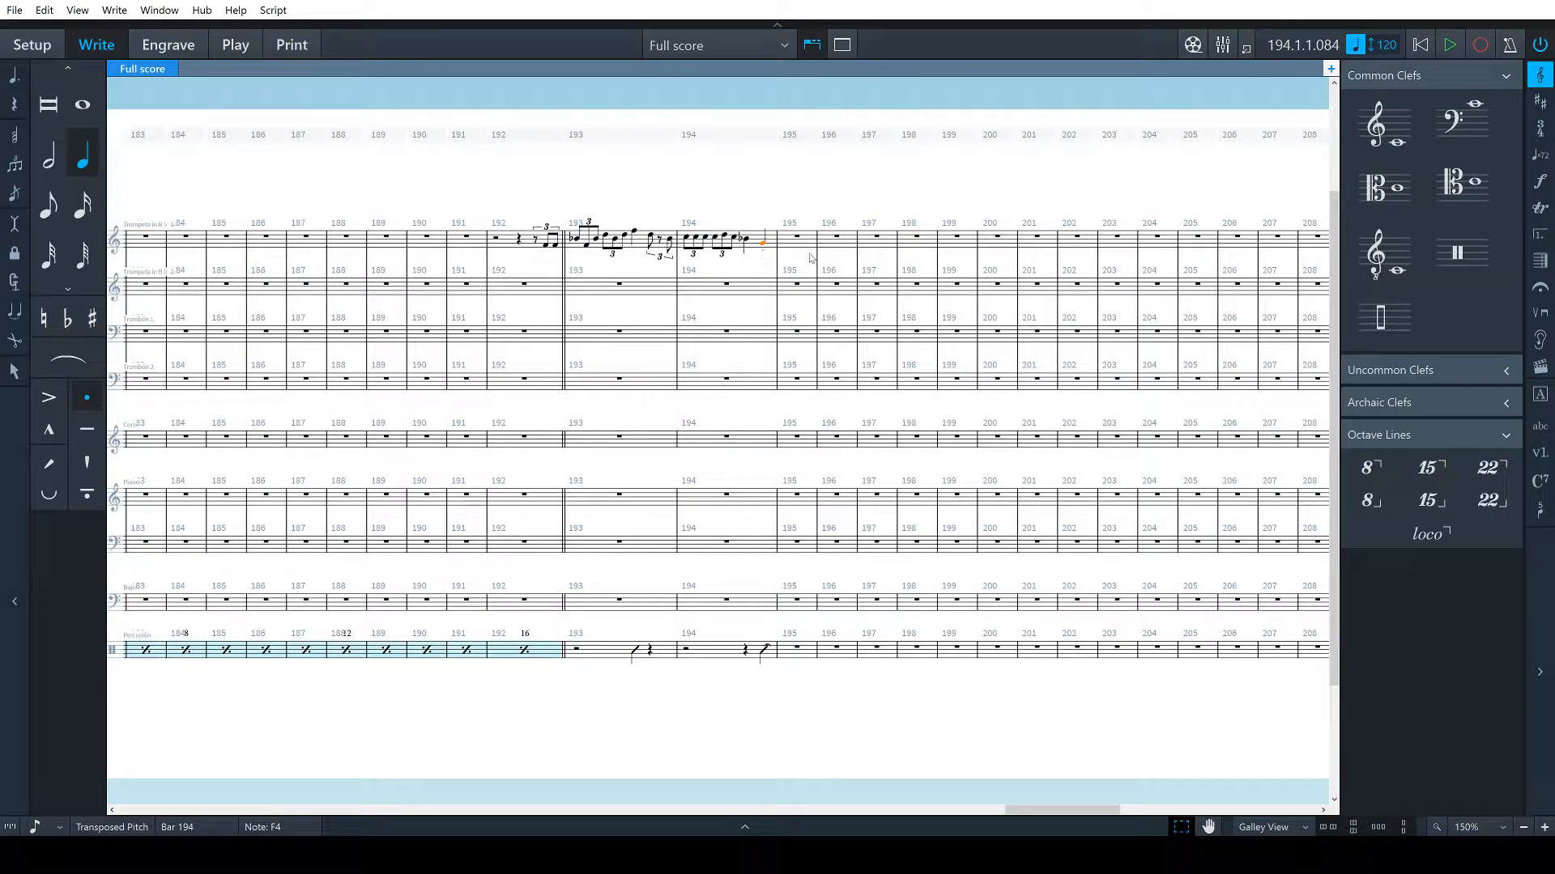
pyautogui.press('Right')
# Switch the score to concert pitch and review the first trumpet's phrase in bars 192 to 194
pyautogui.hscroll(-1, 784, 482)
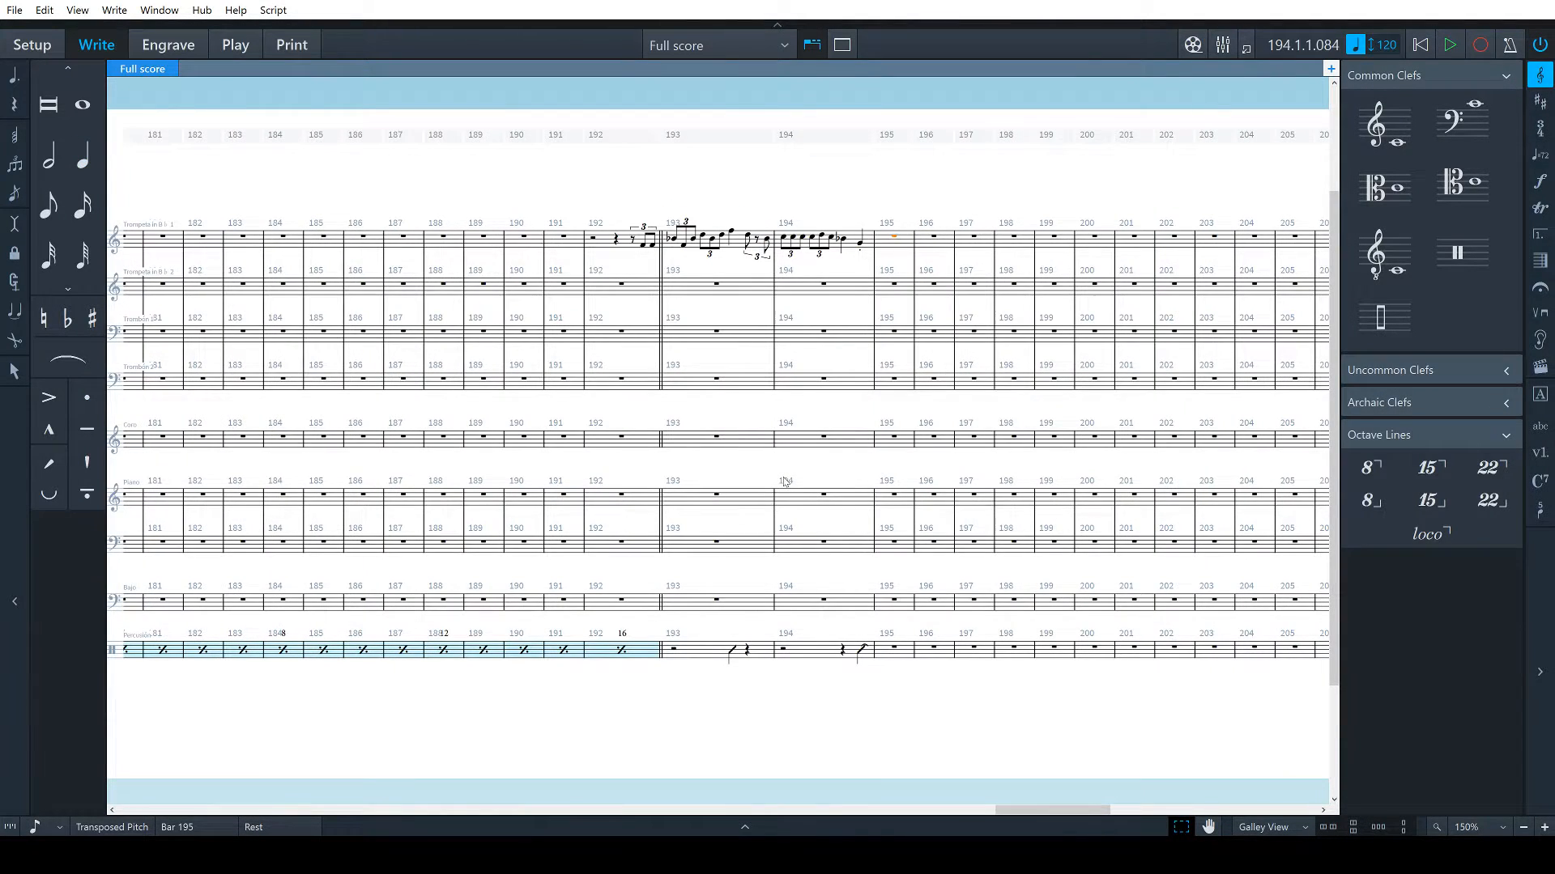
pyautogui.hscroll(-20, 784, 482)
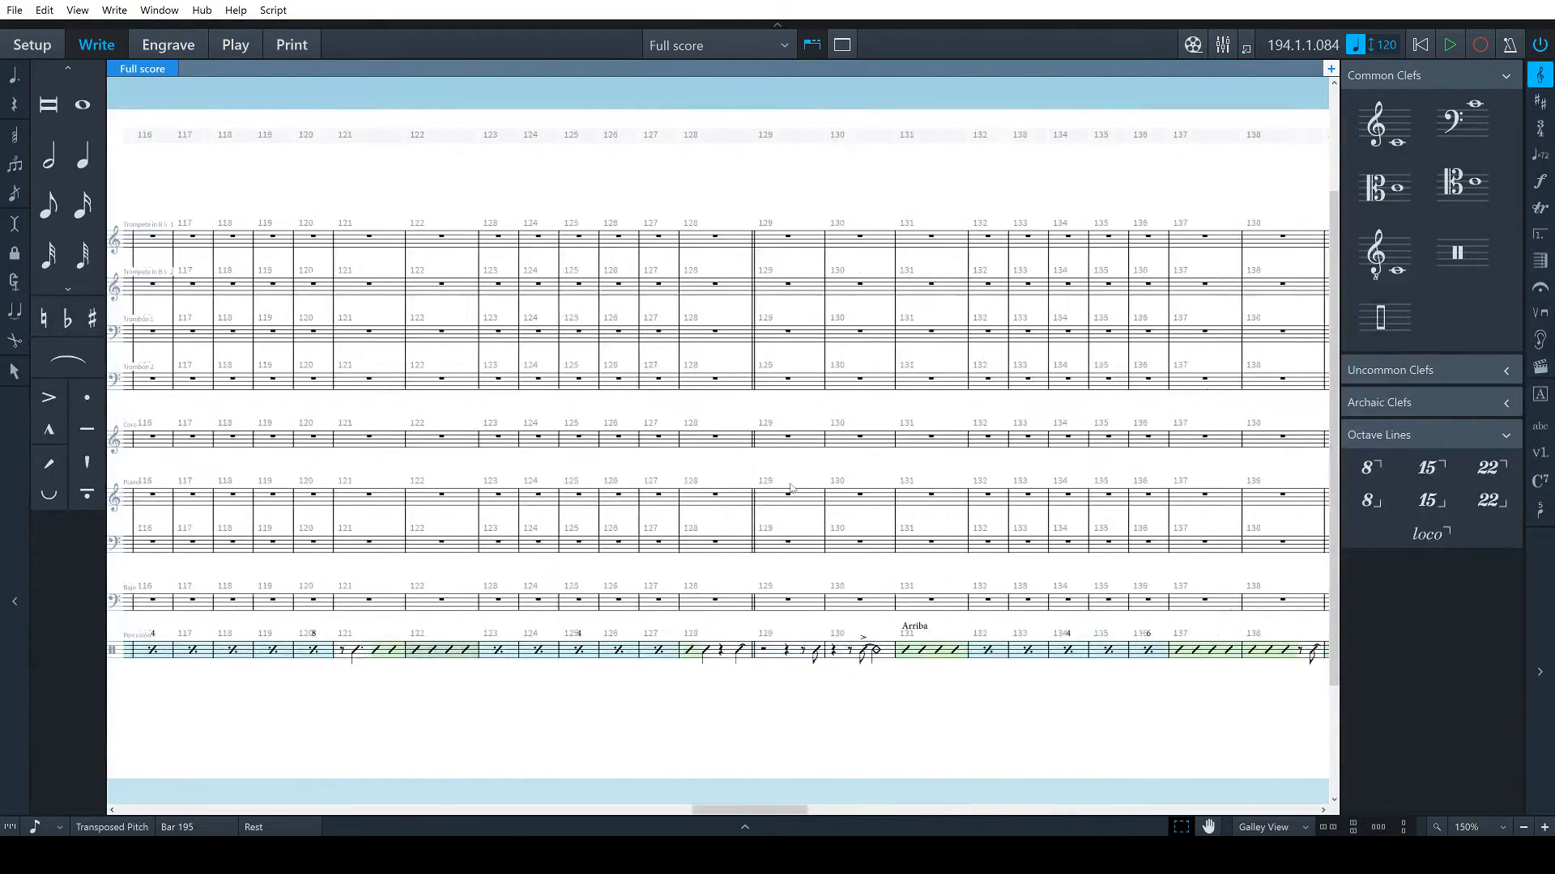
pyautogui.hscroll(-15, 792, 486)
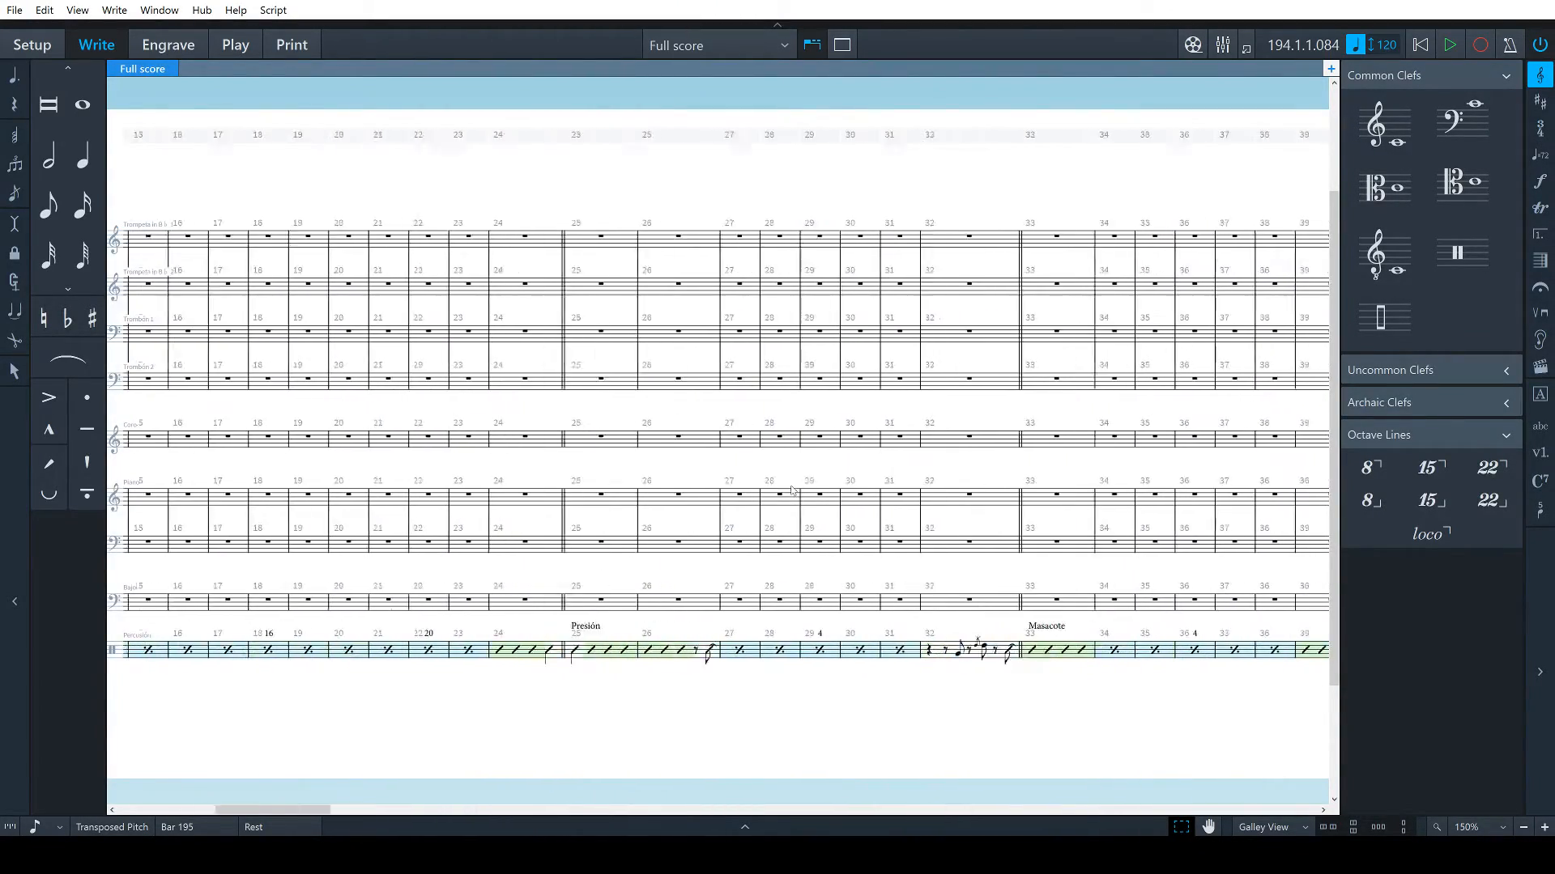
pyautogui.click(589, 240)
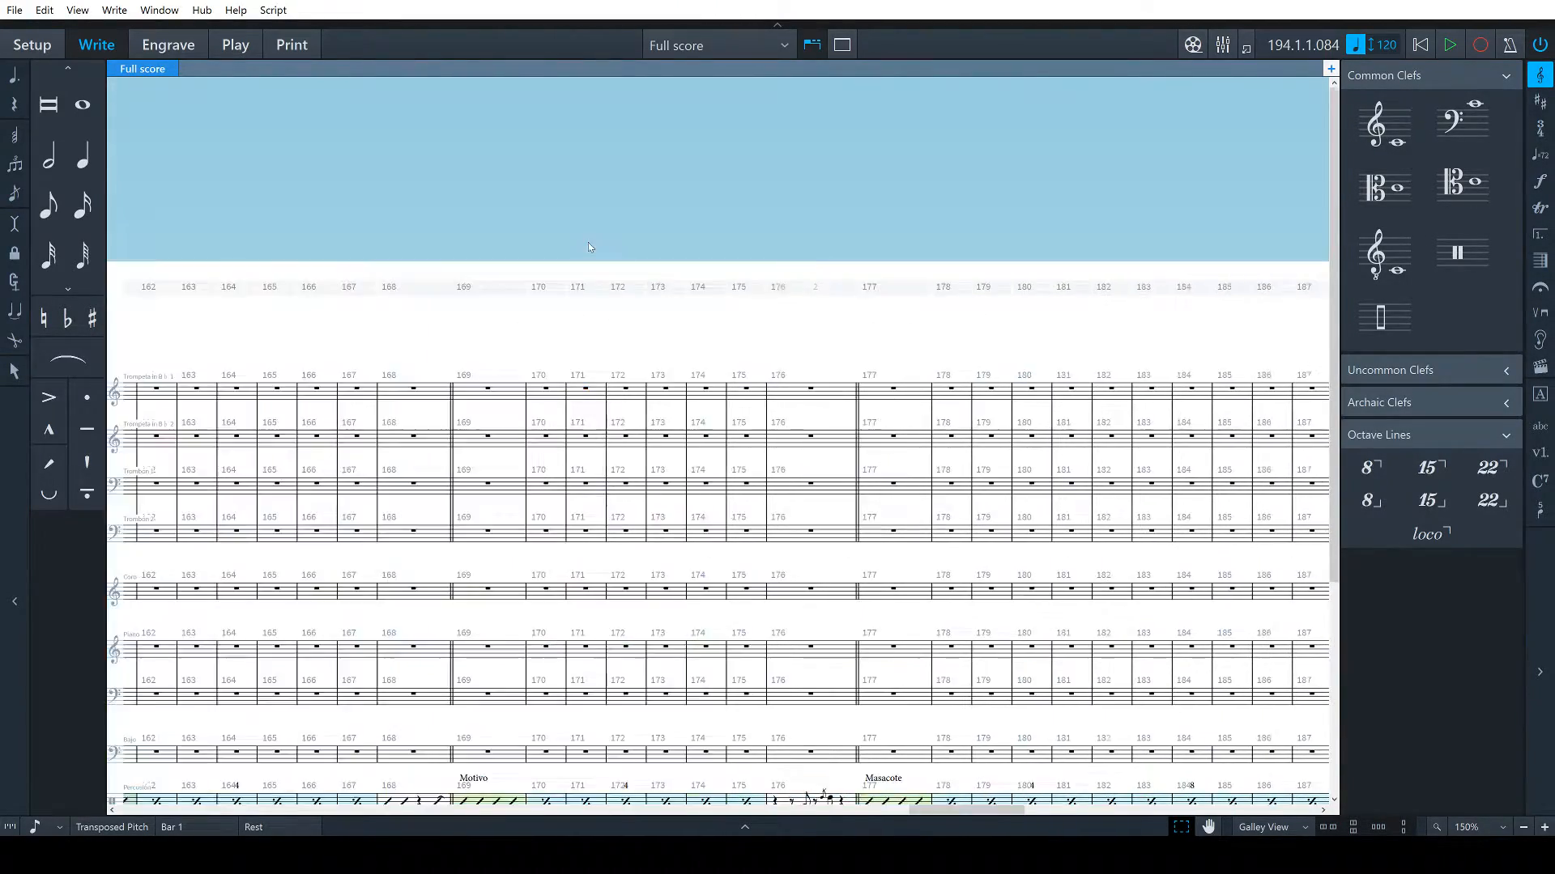
pyautogui.hscroll(-16, 783, 617)
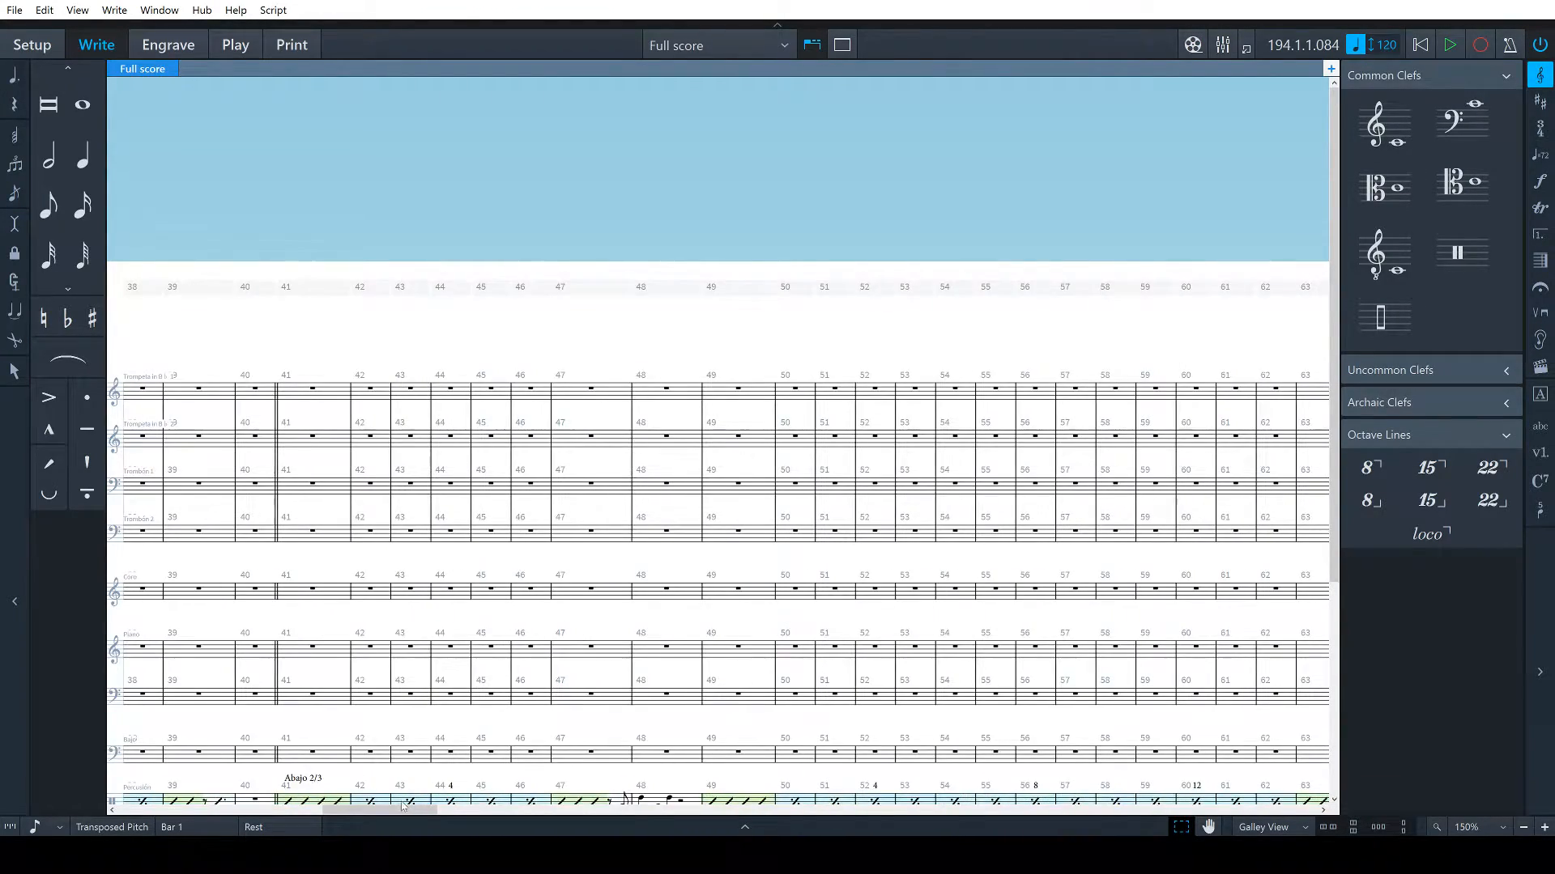
pyautogui.moveTo(404, 809); pyautogui.dragTo(175, 803)
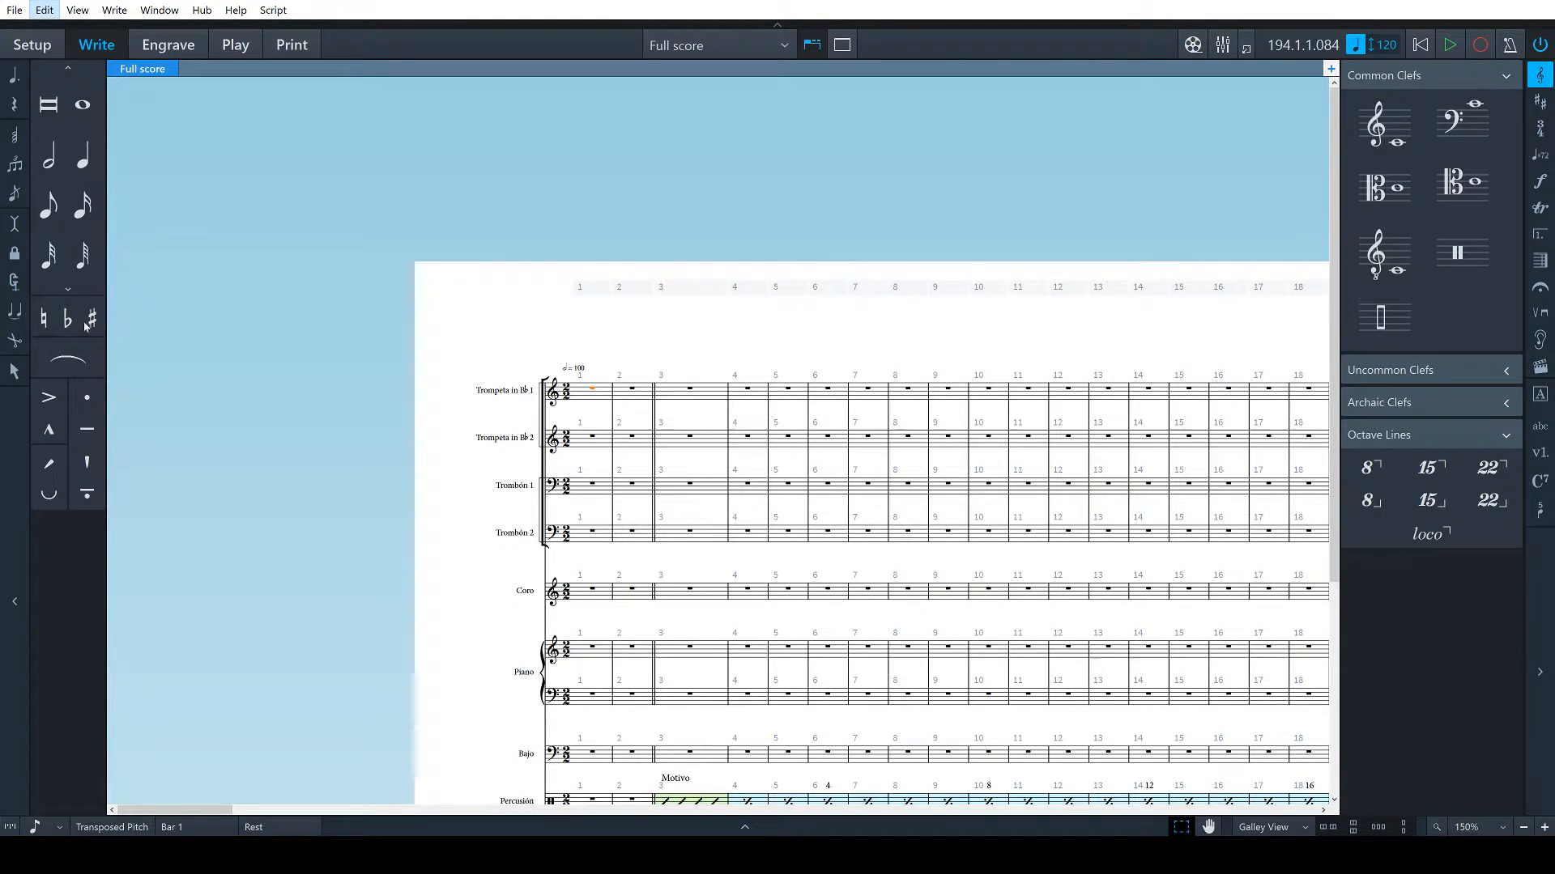
pyautogui.press('Escape')
pyautogui.scroll(-3, 658, 703)
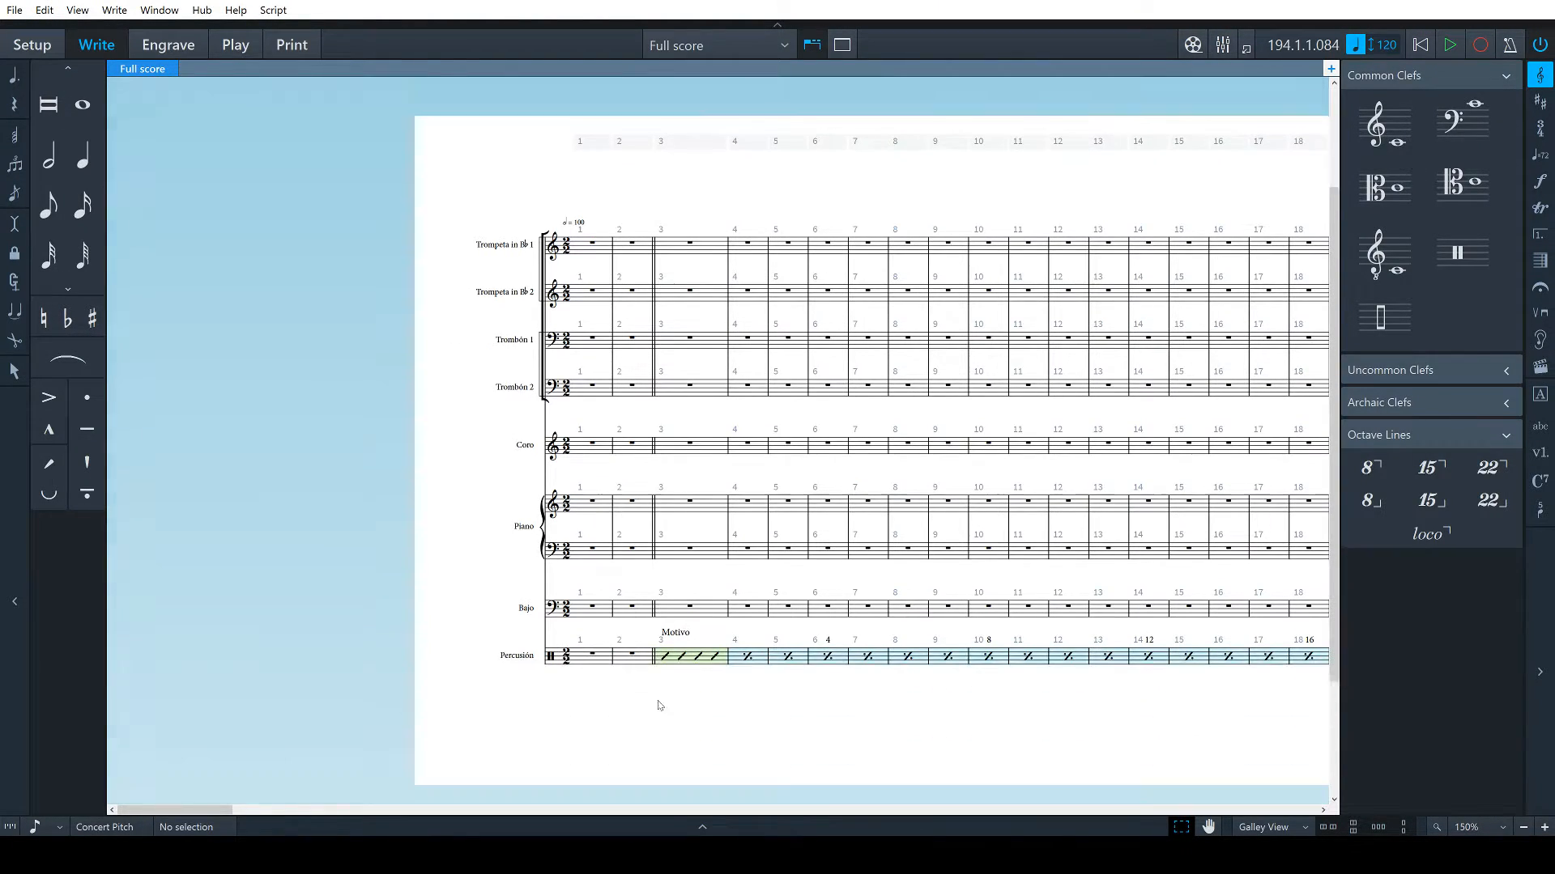
pyautogui.moveTo(220, 810); pyautogui.dragTo(1083, 802)
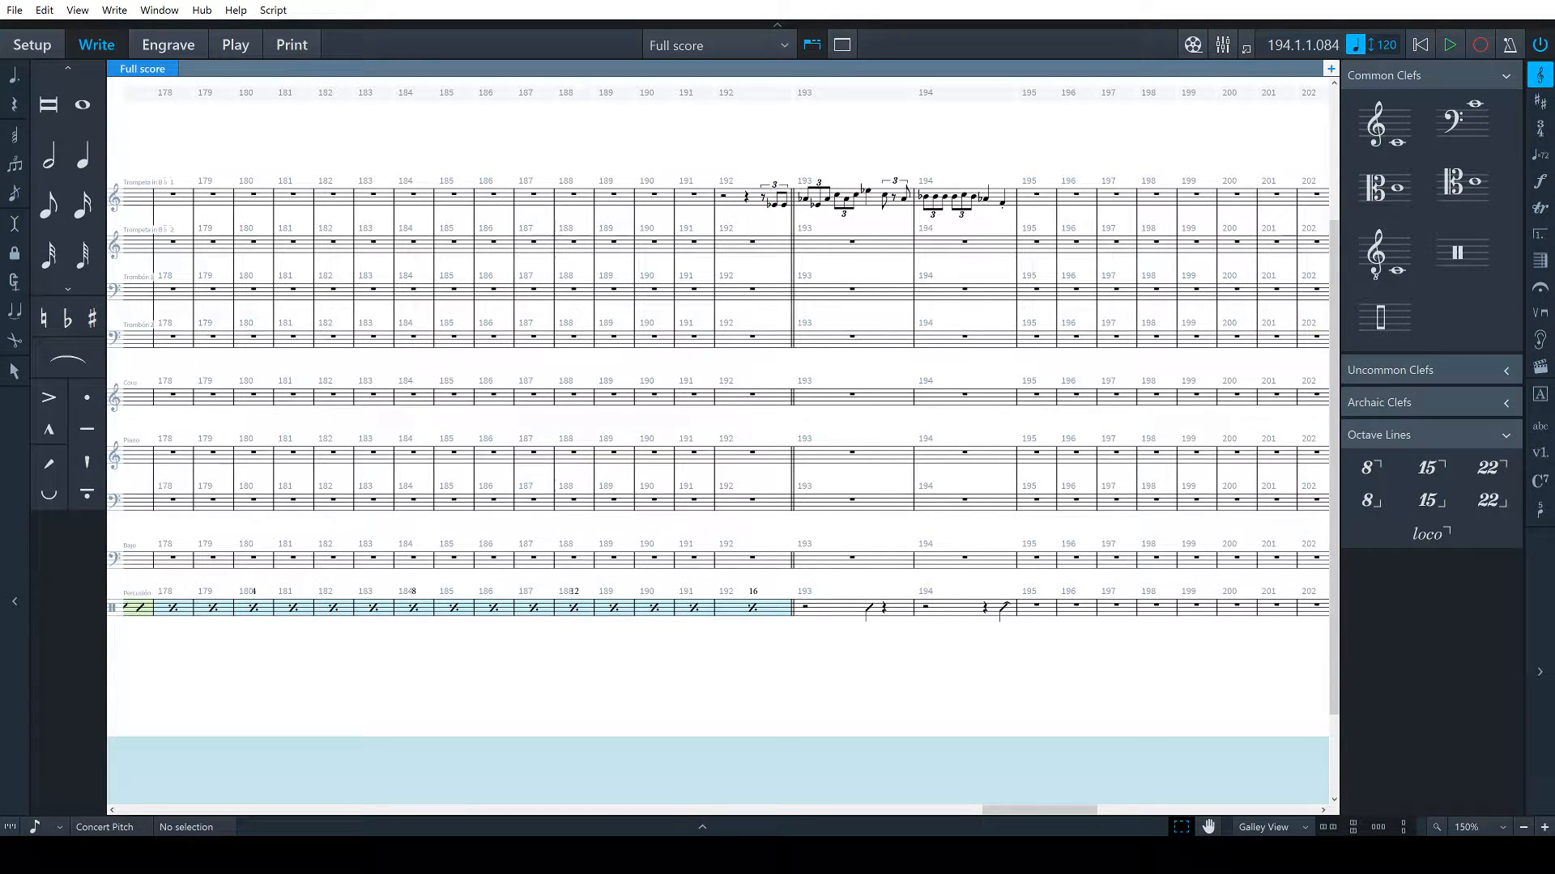
pyautogui.hotkey('alt', 'Tab')
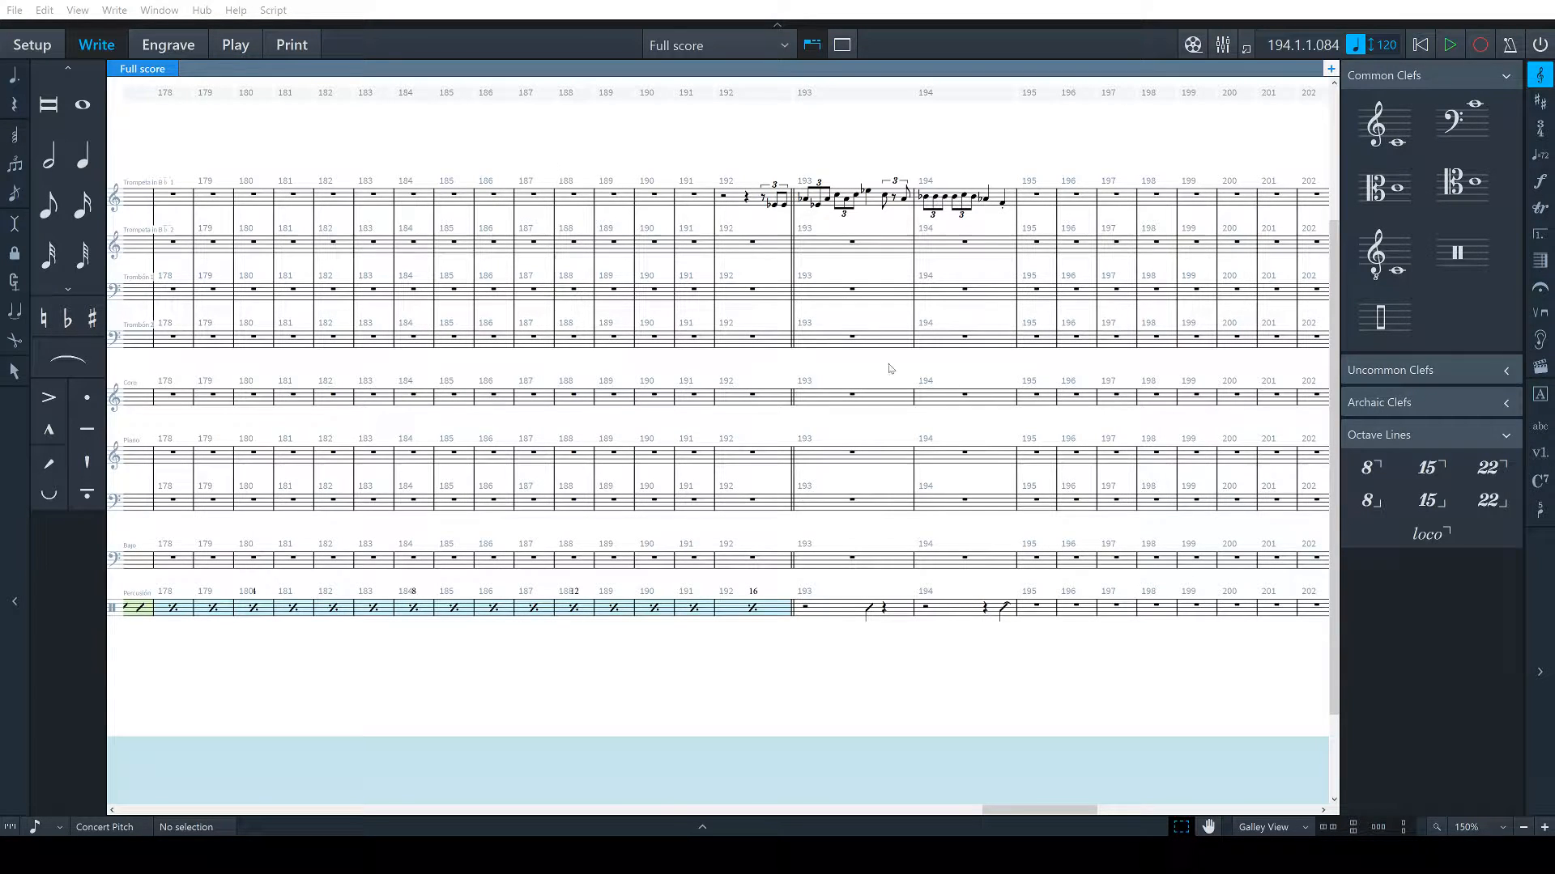
# Add a key signature of flats at bar 1 for the pitched instruments
pyautogui.hscroll(-10, 784, 617)
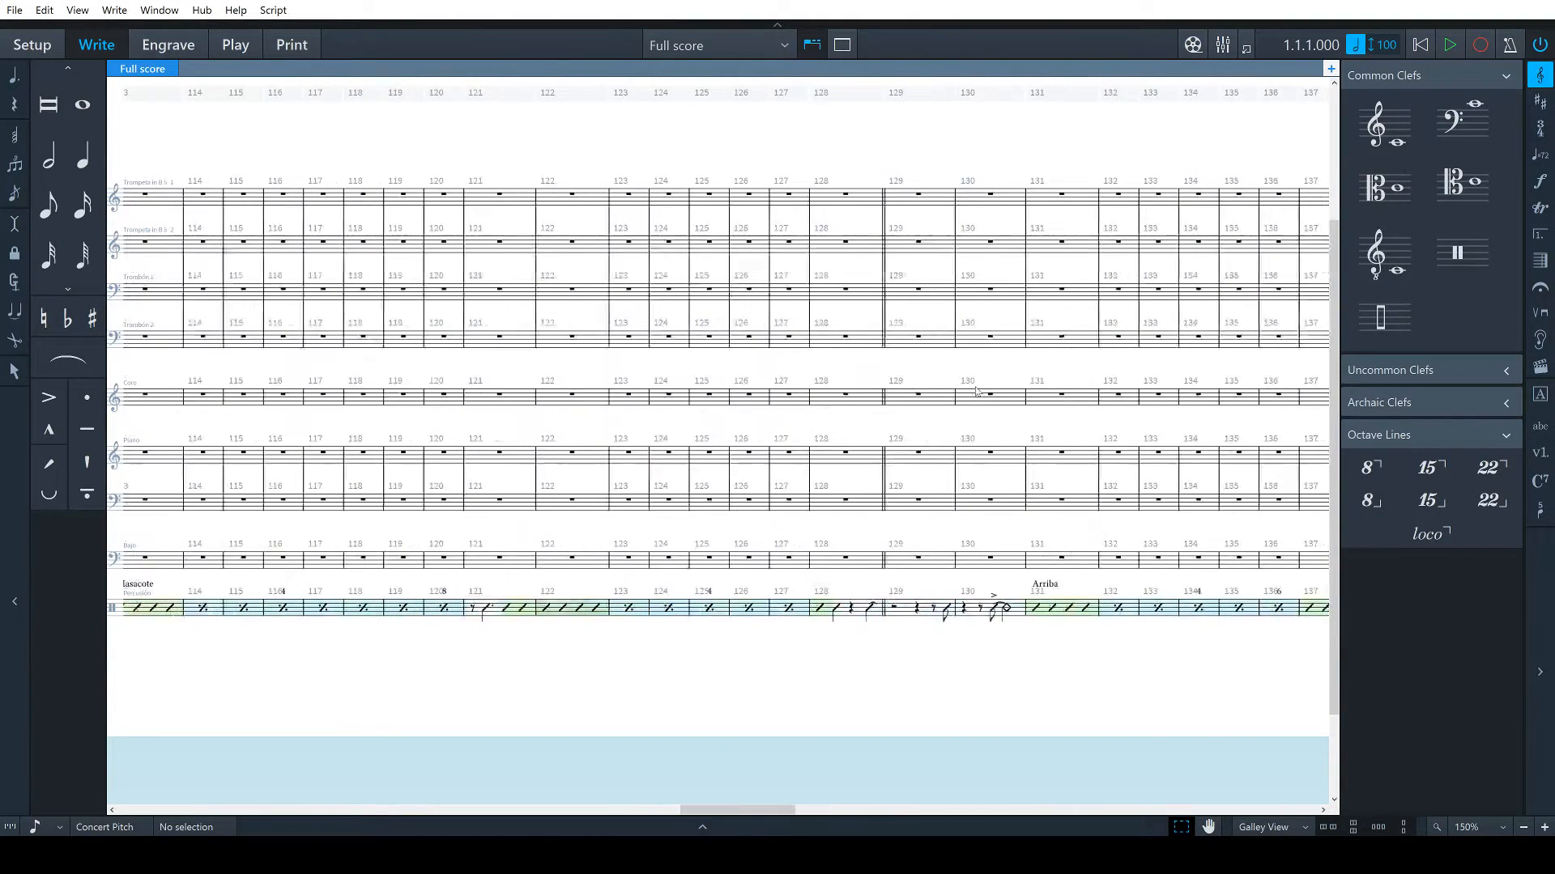
pyautogui.hscroll(-8, 975, 391)
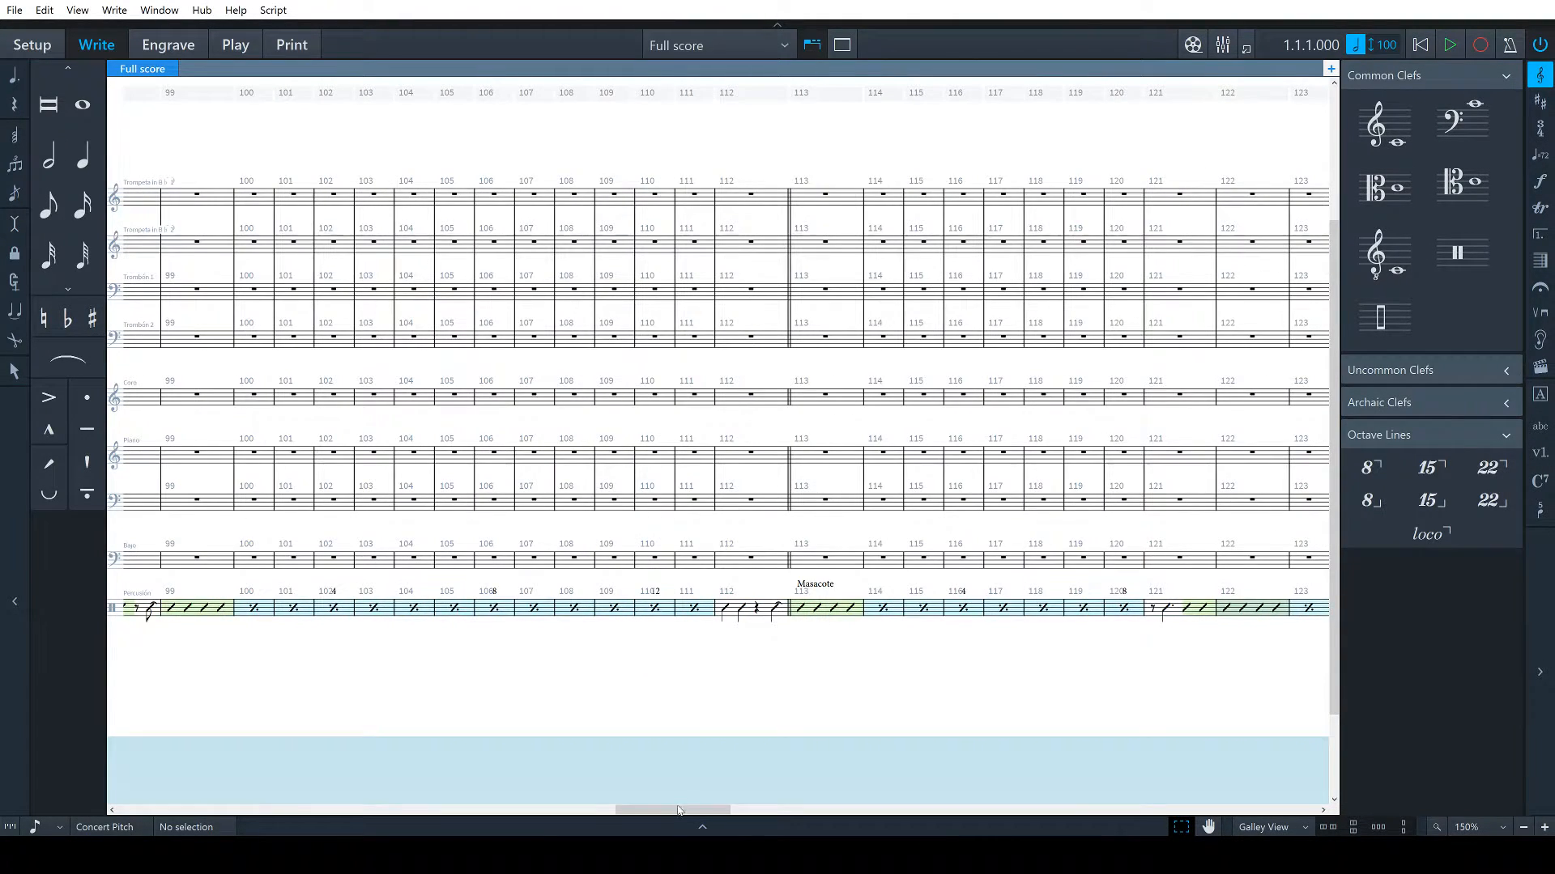
pyautogui.moveTo(679, 811); pyautogui.dragTo(180, 811)
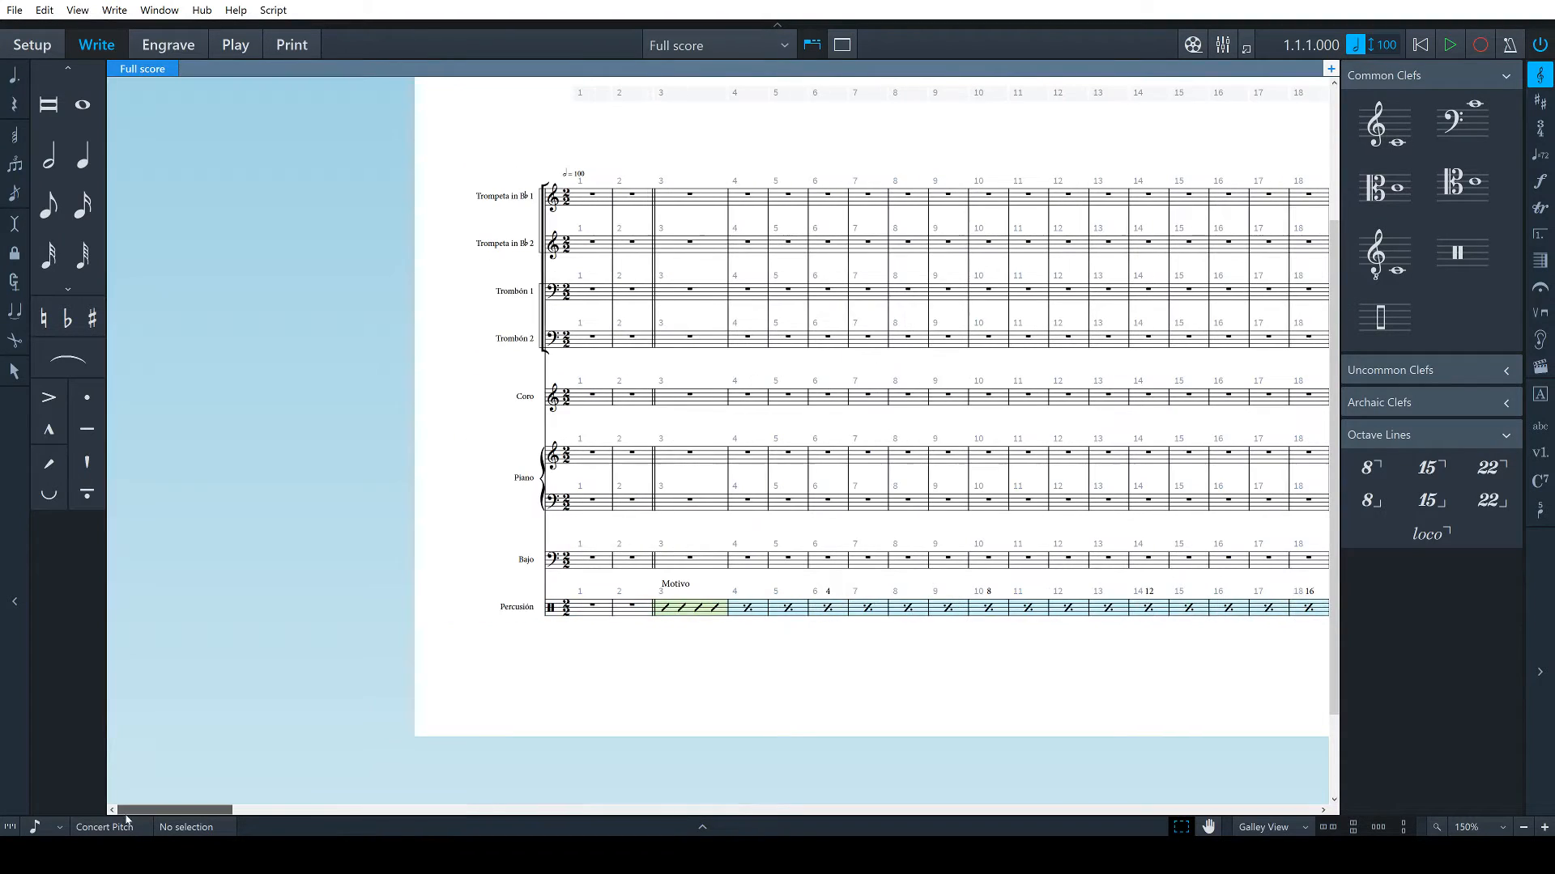
pyautogui.click(600, 195)
pyautogui.write('jAA')
pyautogui.press('Return')
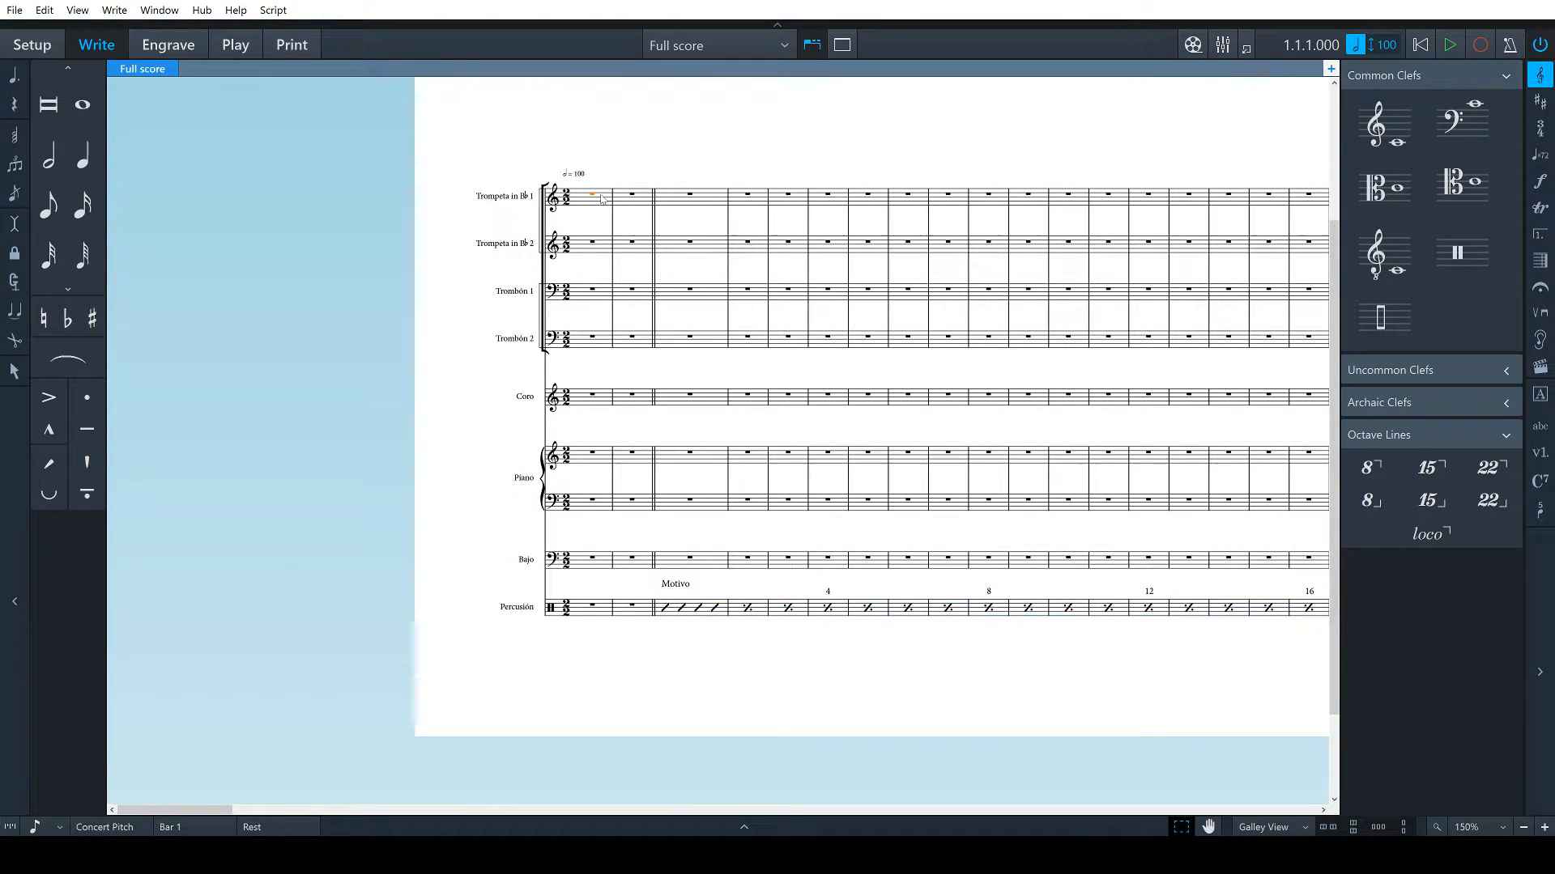
pyautogui.click(657, 219)
pyautogui.hscroll(12, 964, 336)
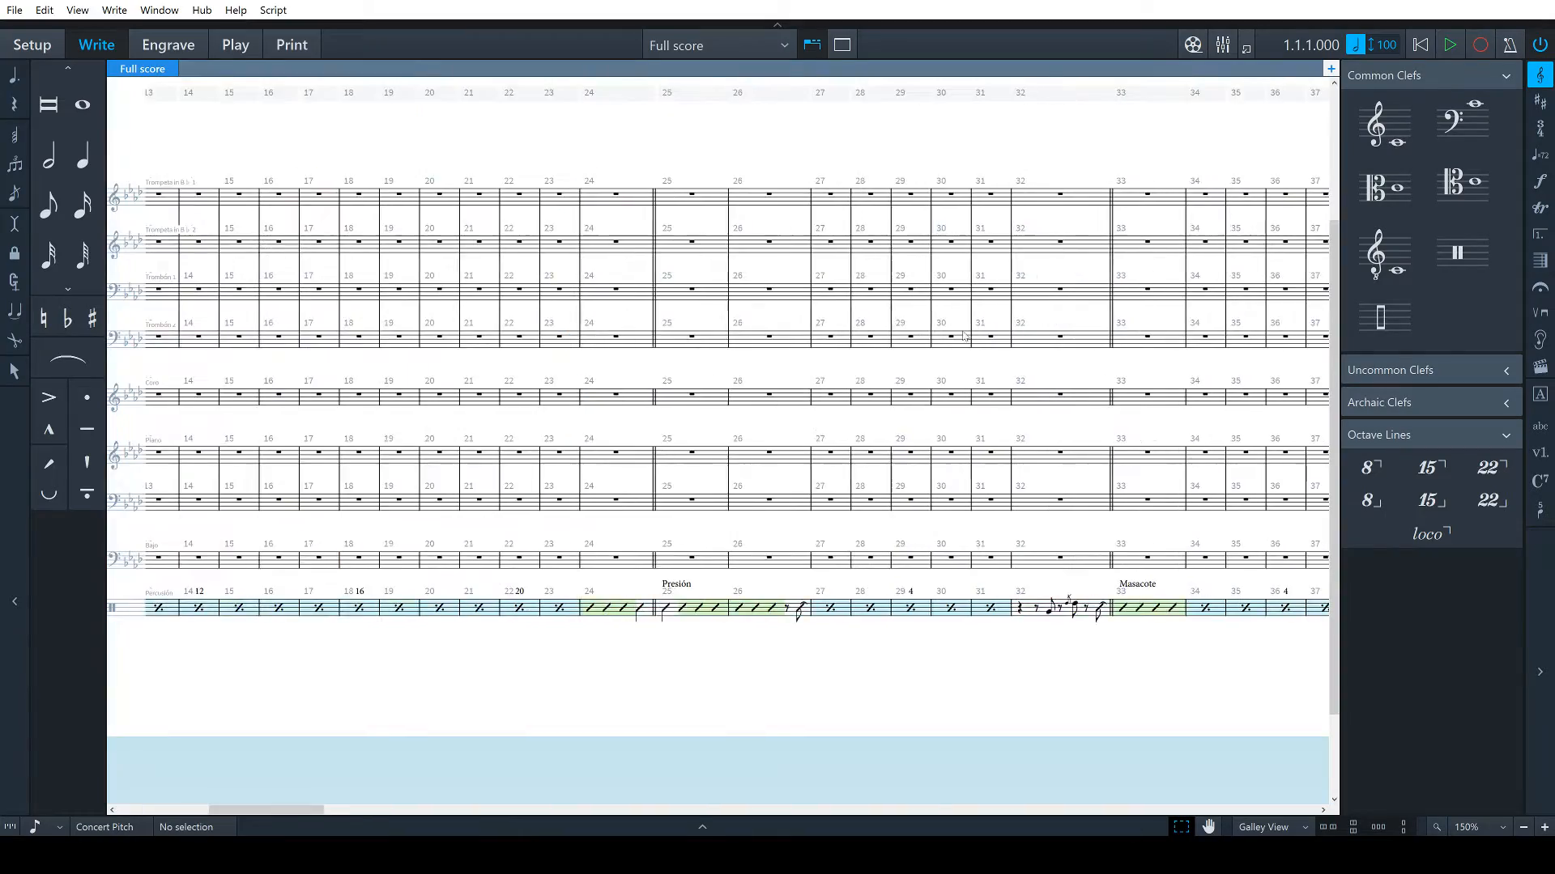
# Enter a run of eighth notes in bar 195 of the first trumpet staff, starting on C and descending through Bb4 to G4
pyautogui.hscroll(20, 964, 336)
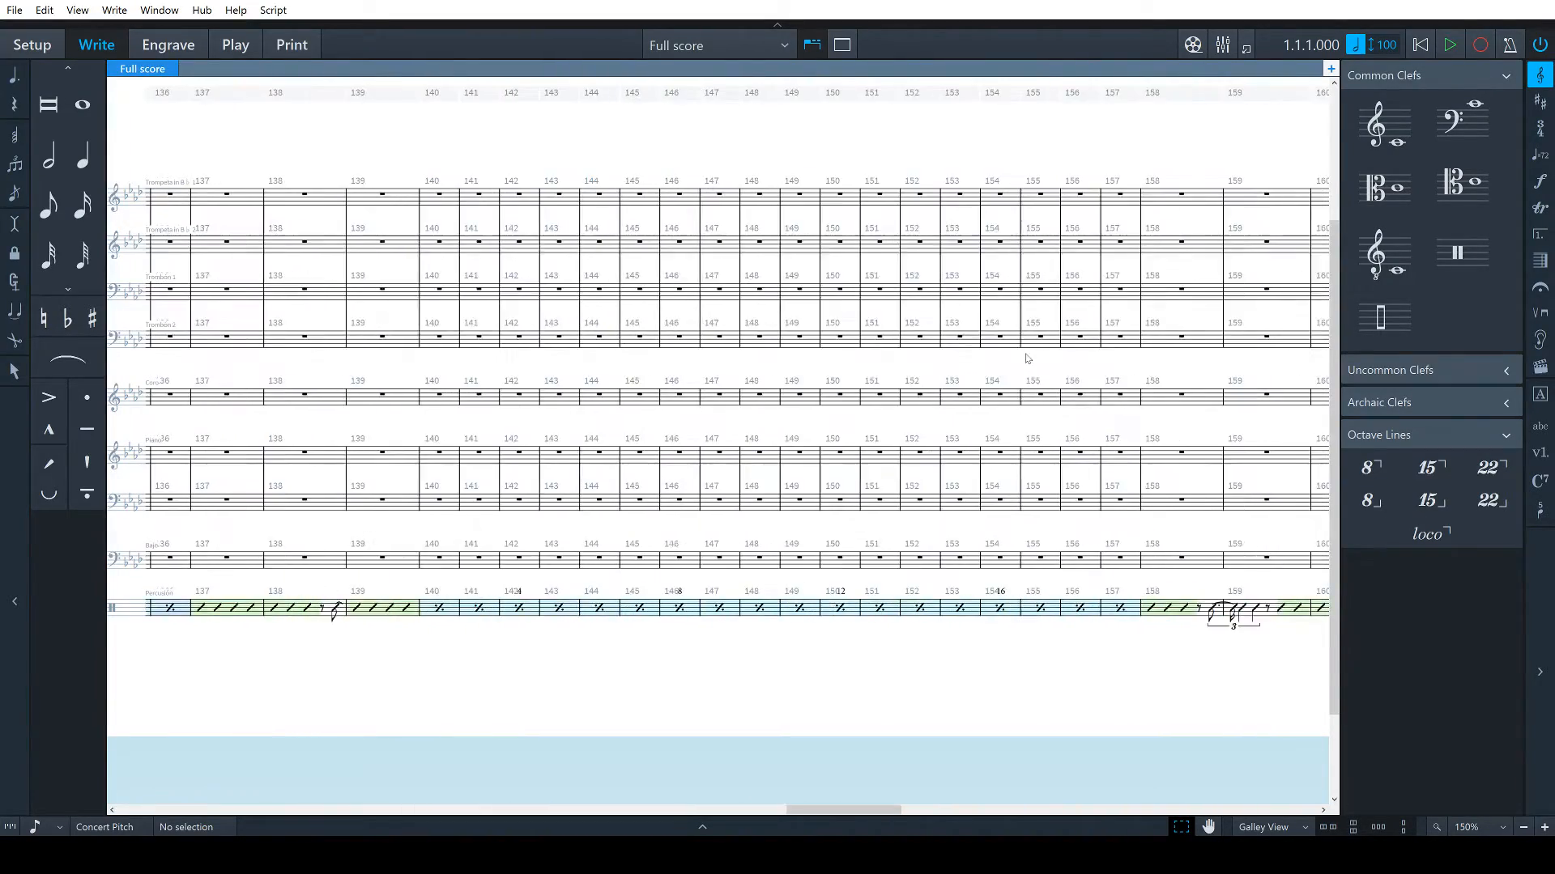
pyautogui.hscroll(10, 1027, 358)
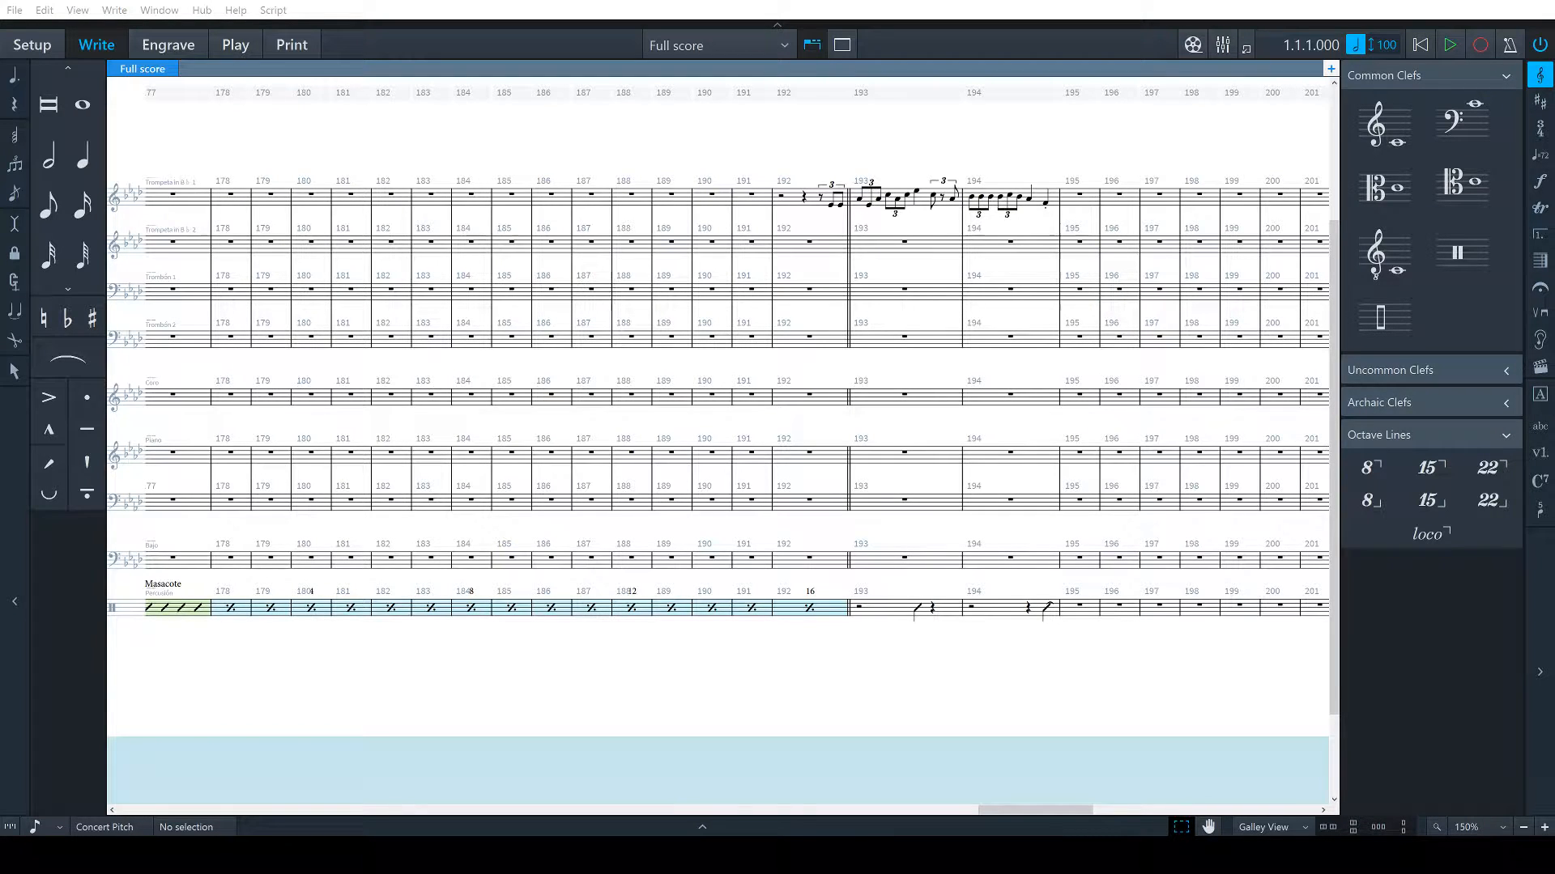
pyautogui.click(1081, 195)
pyautogui.hotkey('shift', 'n')
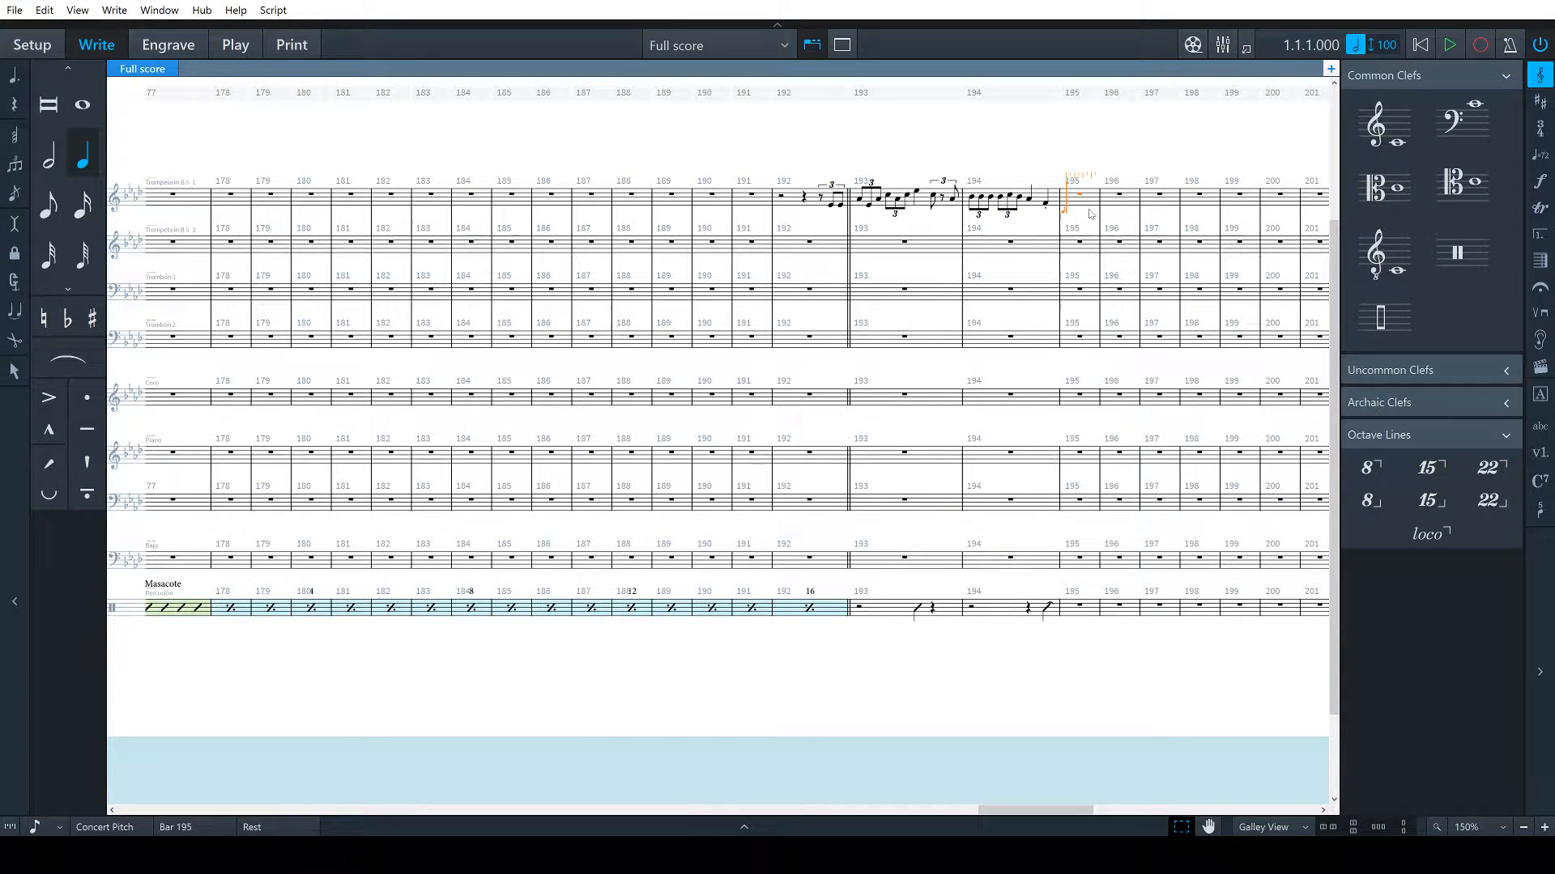
pyautogui.press('5')
pyautogui.press('c')
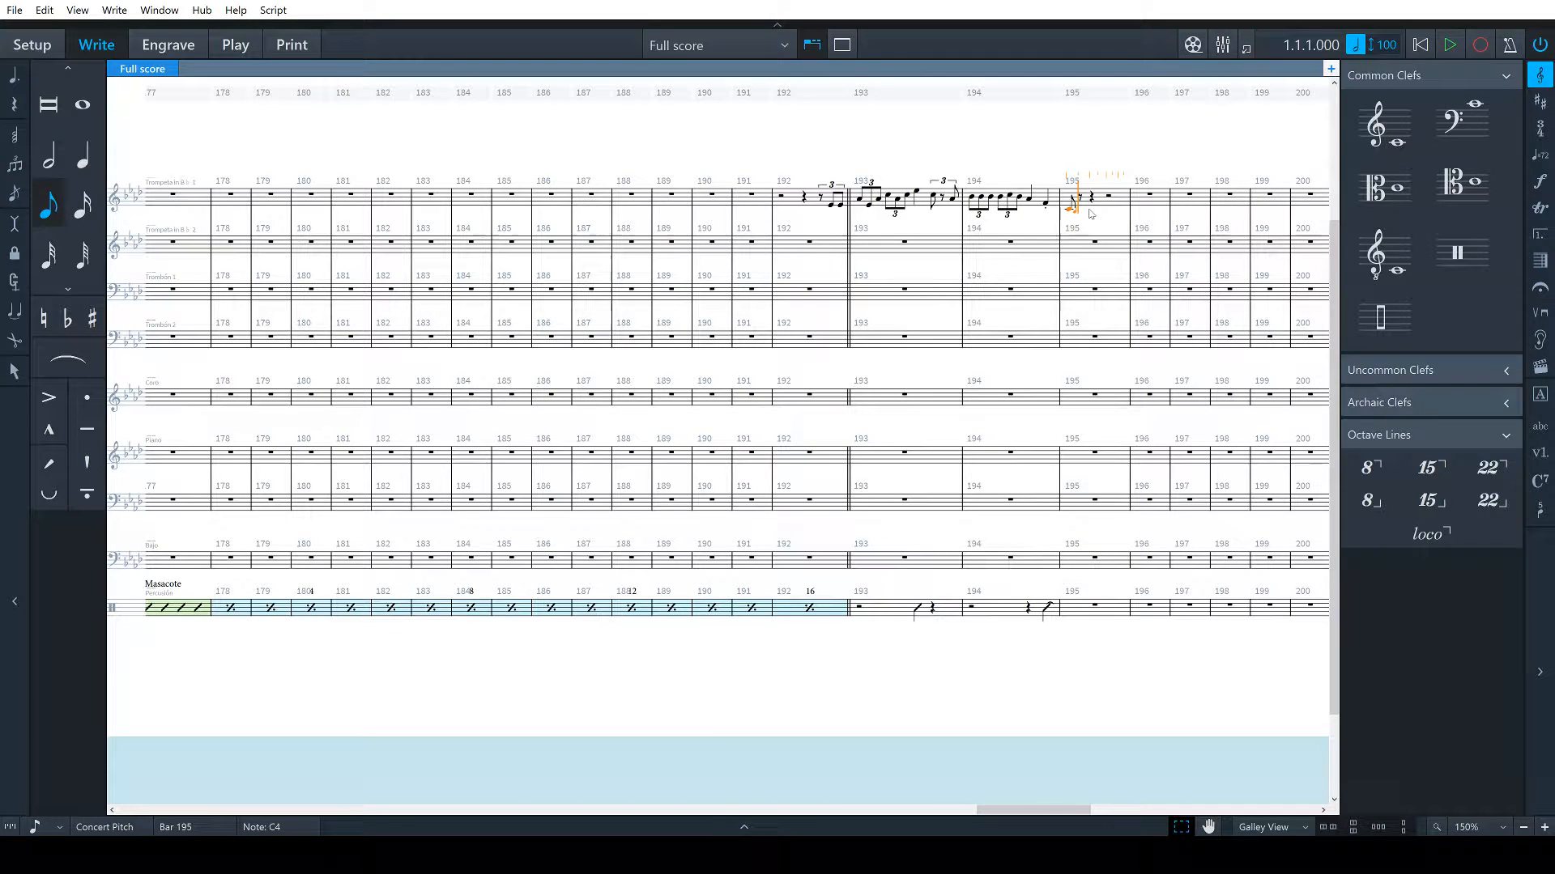
pyautogui.press('c')
pyautogui.press('b')
pyautogui.press('b')
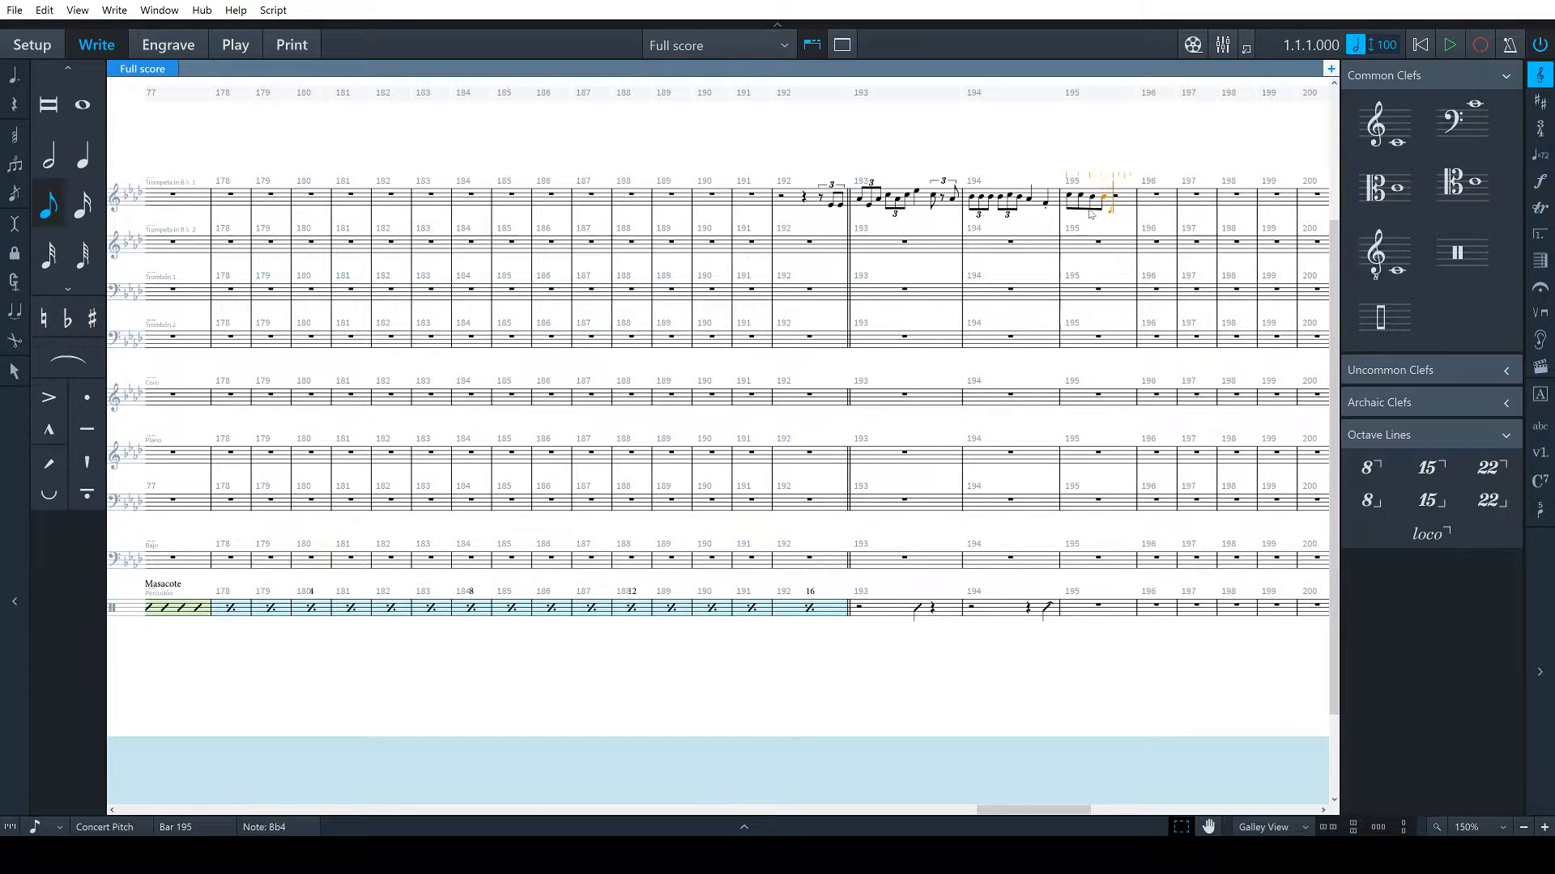
pyautogui.press('g')
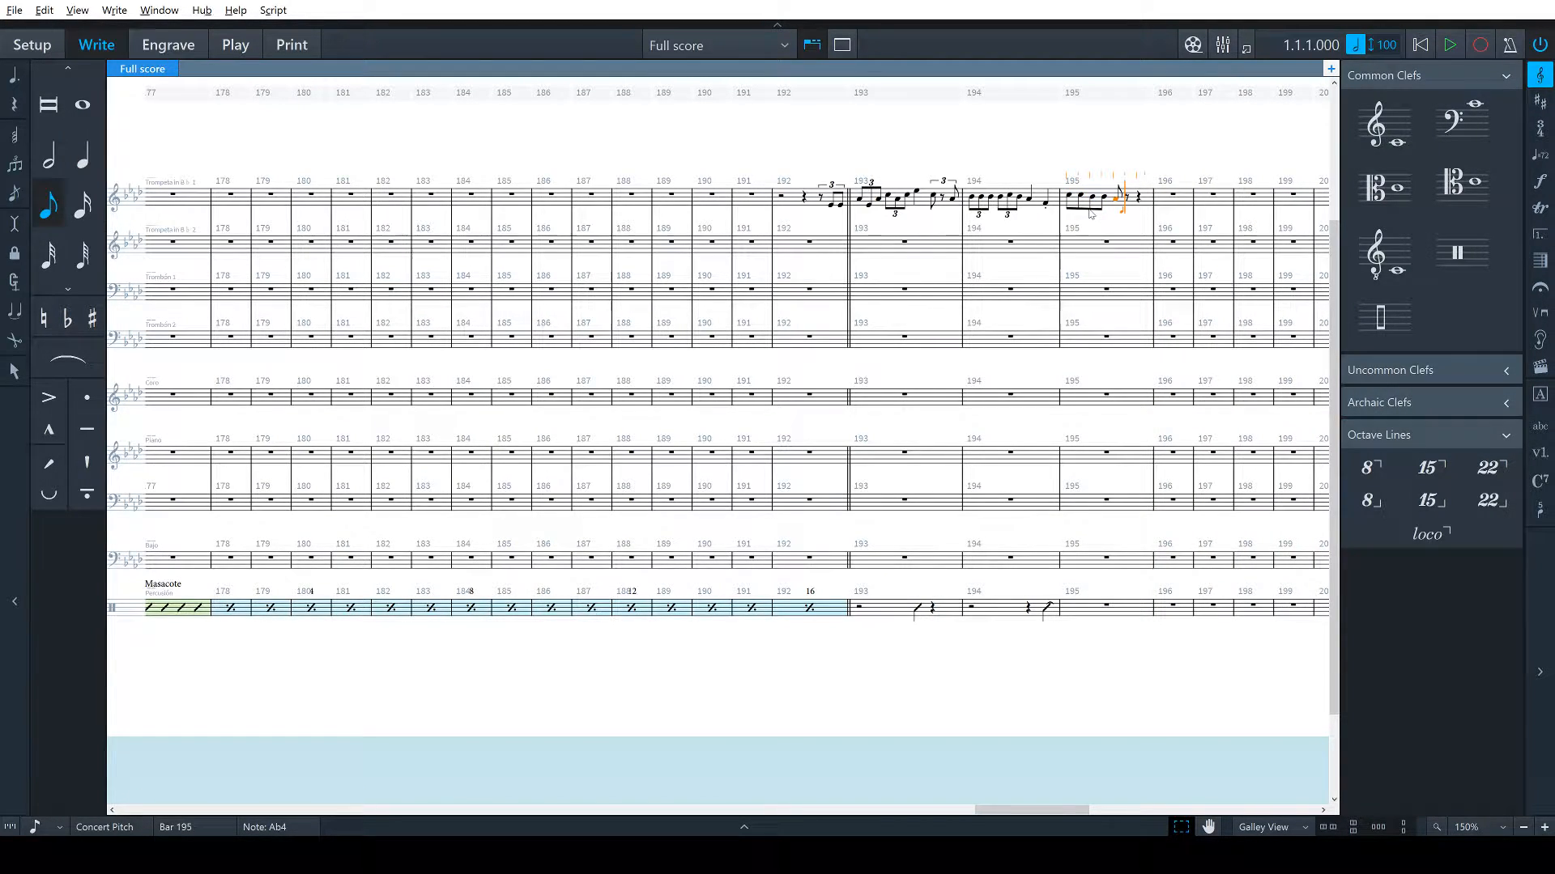
pyautogui.hotkey('alt', 'Tab')
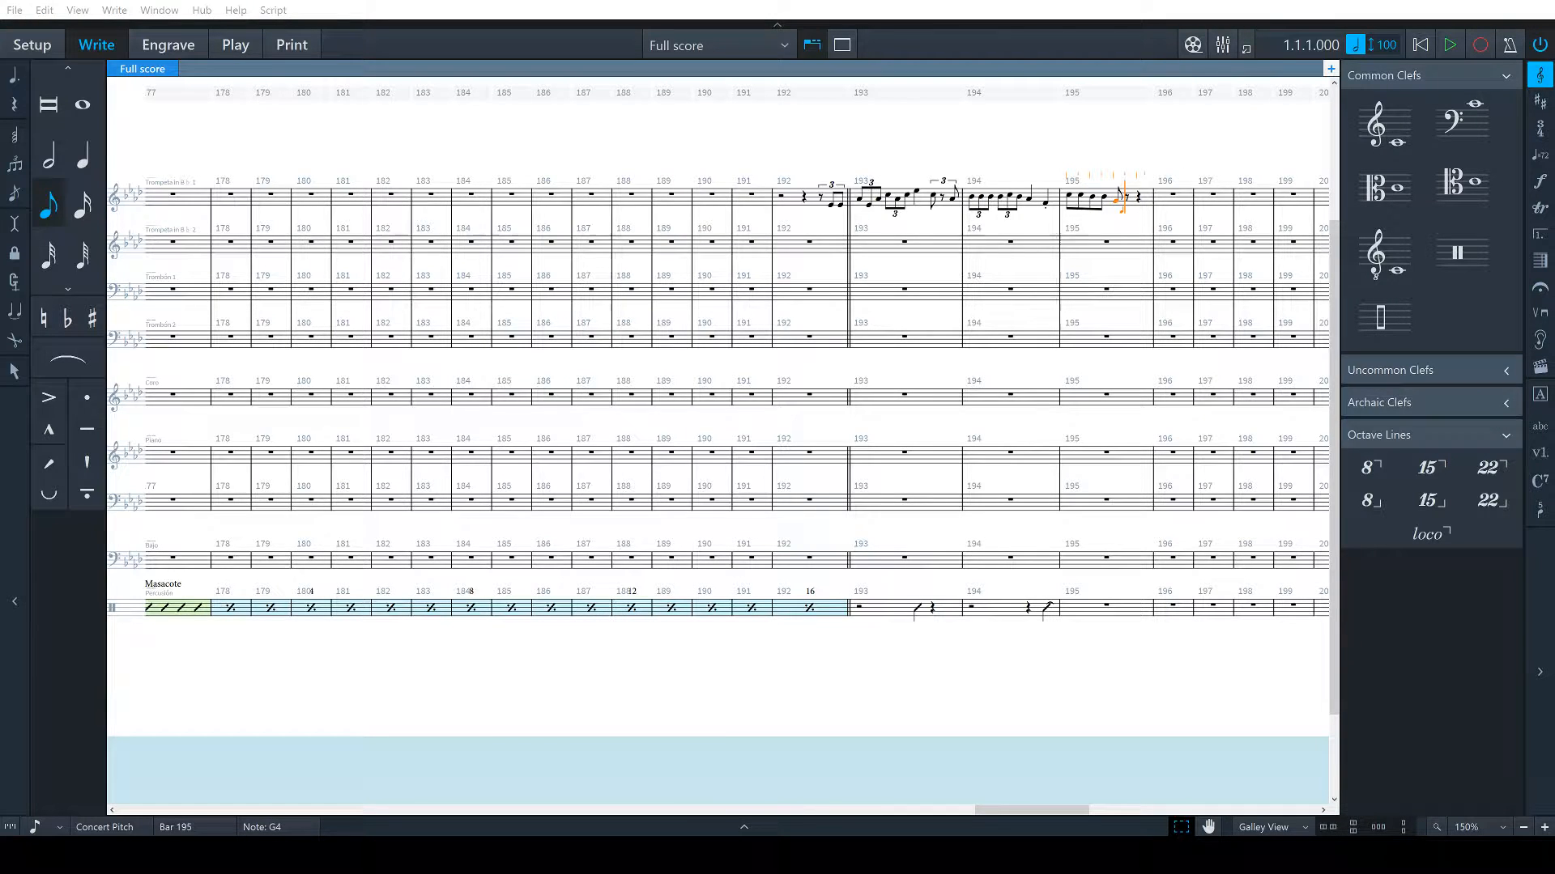
pyautogui.hotkey('alt', 'Tab')
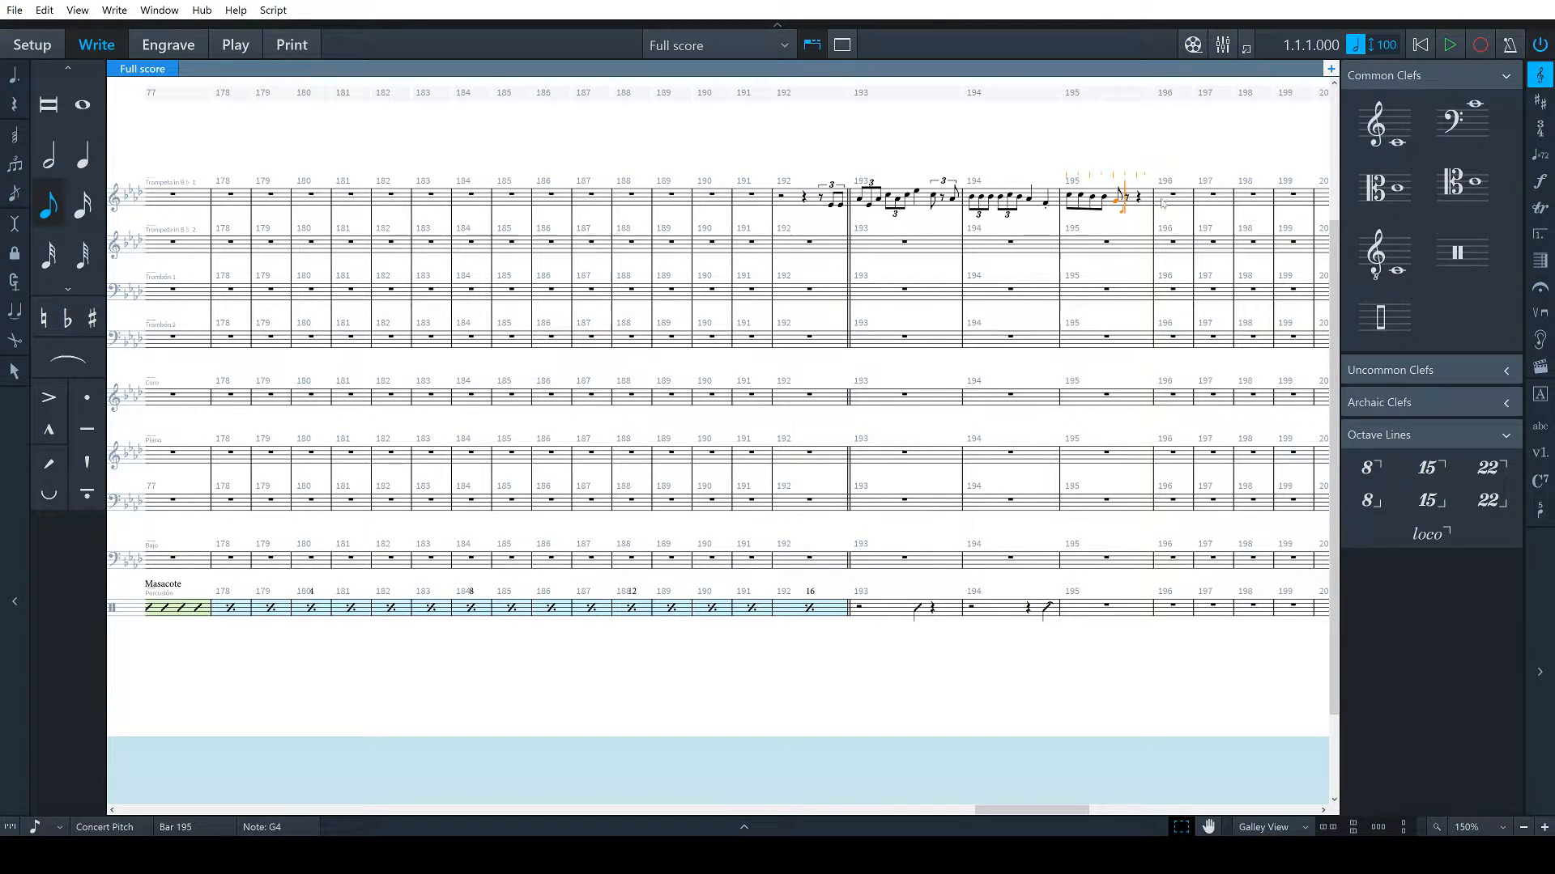
# Continue the first trumpet line with a Bb eighth, a dotted-quarter A tied into bar 196, and a G eighth
pyautogui.press('b')
pyautogui.press('6')
pyautogui.press('.')
pyautogui.press('a')
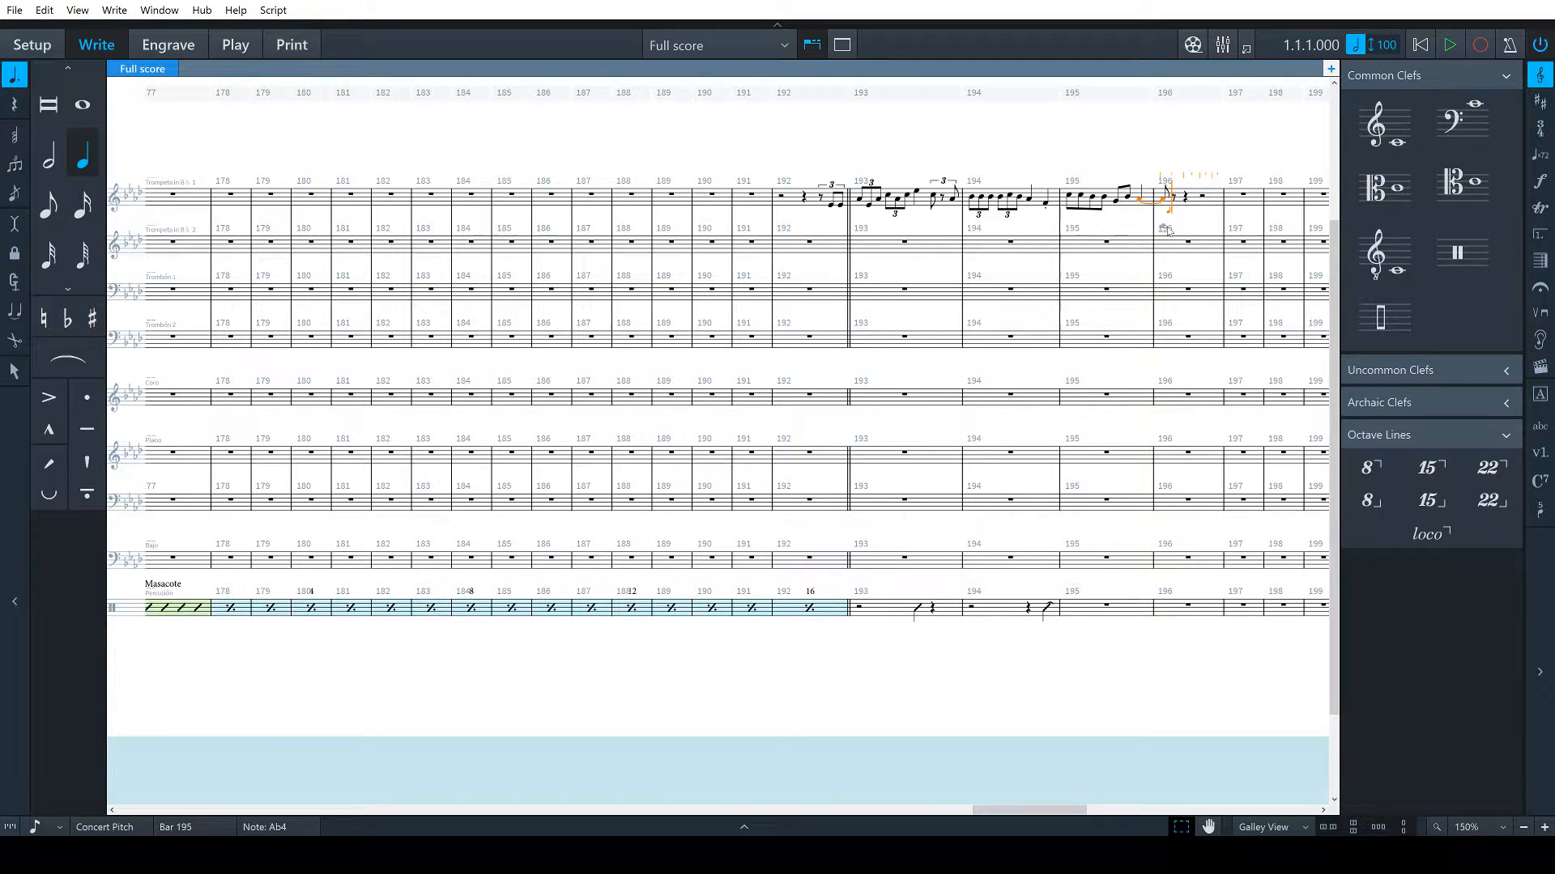
pyautogui.press('5')
pyautogui.press('g')
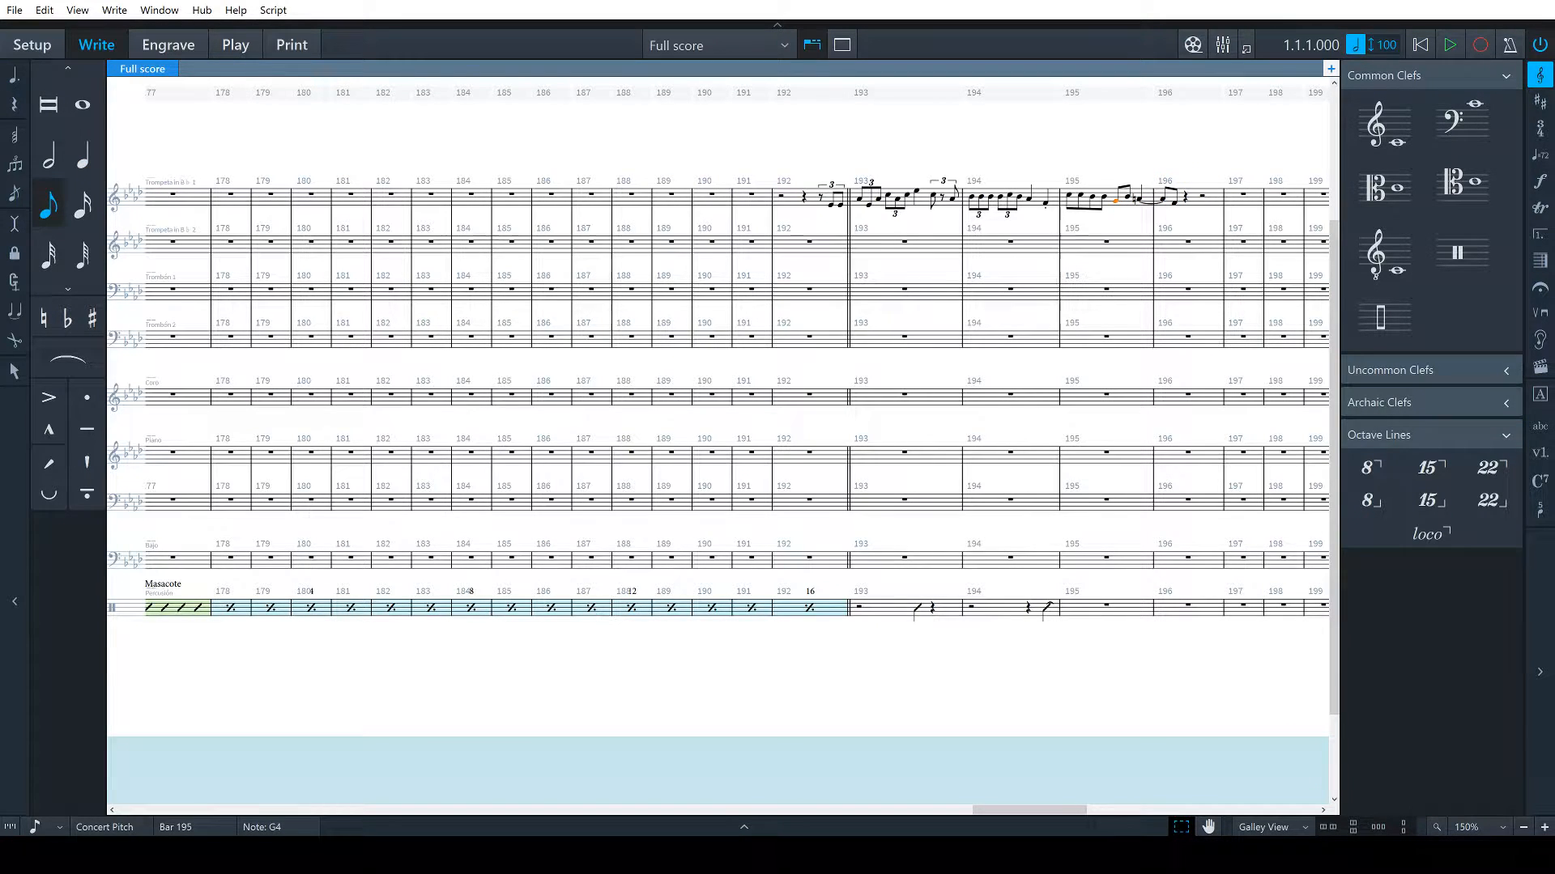
# Raise the A tied from bar 195 into bar 196 to A natural in the first trumpet staff
pyautogui.hotkey('alt', 'Tab')
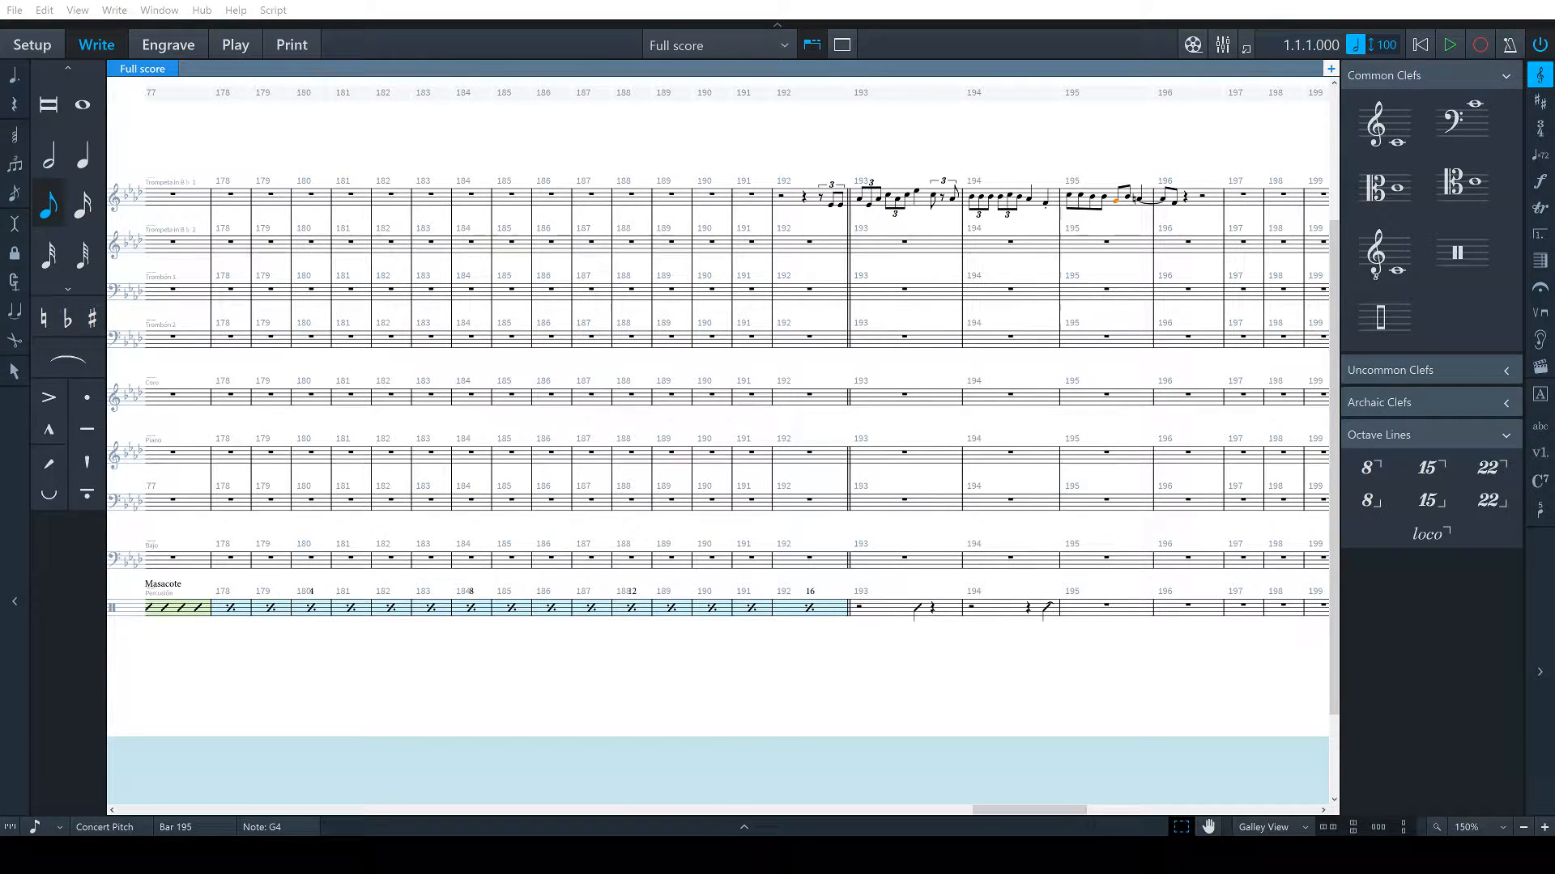
pyautogui.hotkey('alt', 'Tab')
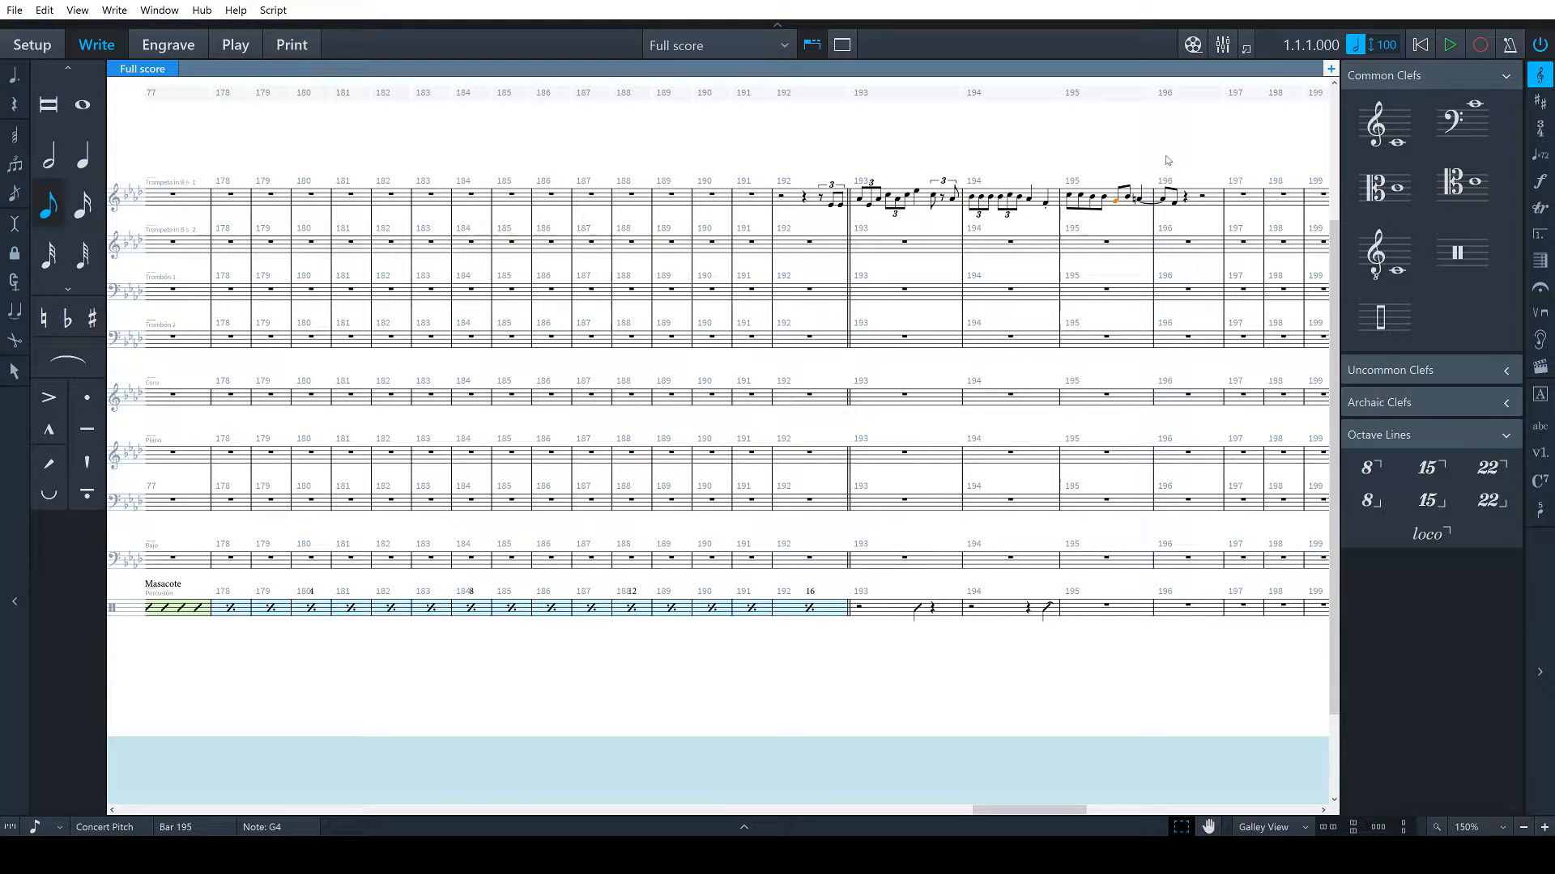
pyautogui.hotkey('alt', 'Up')
pyautogui.press('Right')
pyautogui.press('Right')
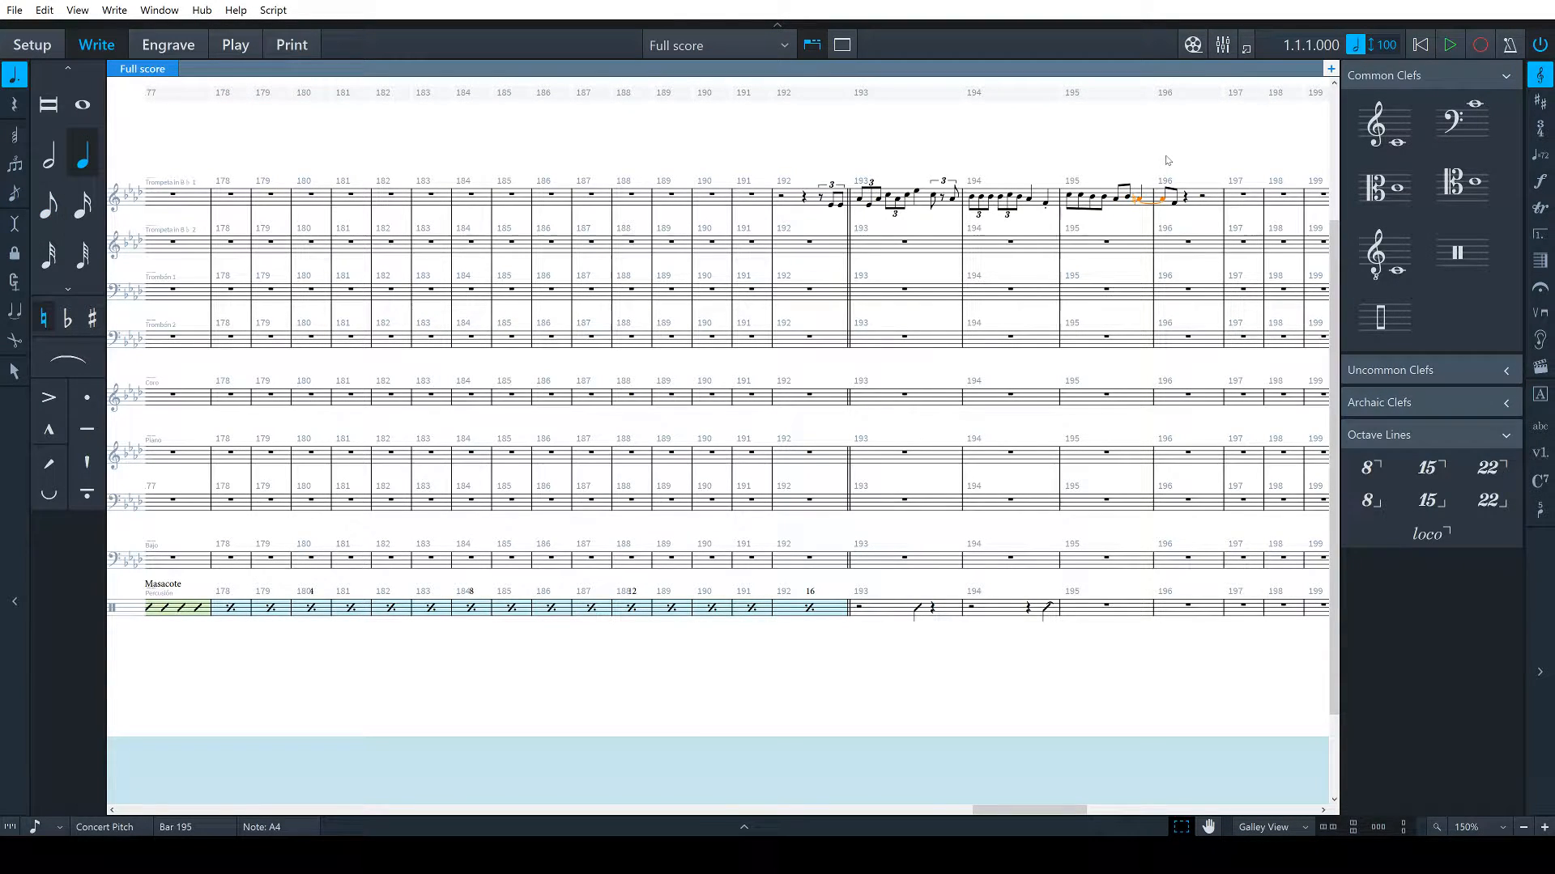
pyautogui.click(1174, 209)
pyautogui.press('Escape')
pyautogui.press('Escape')
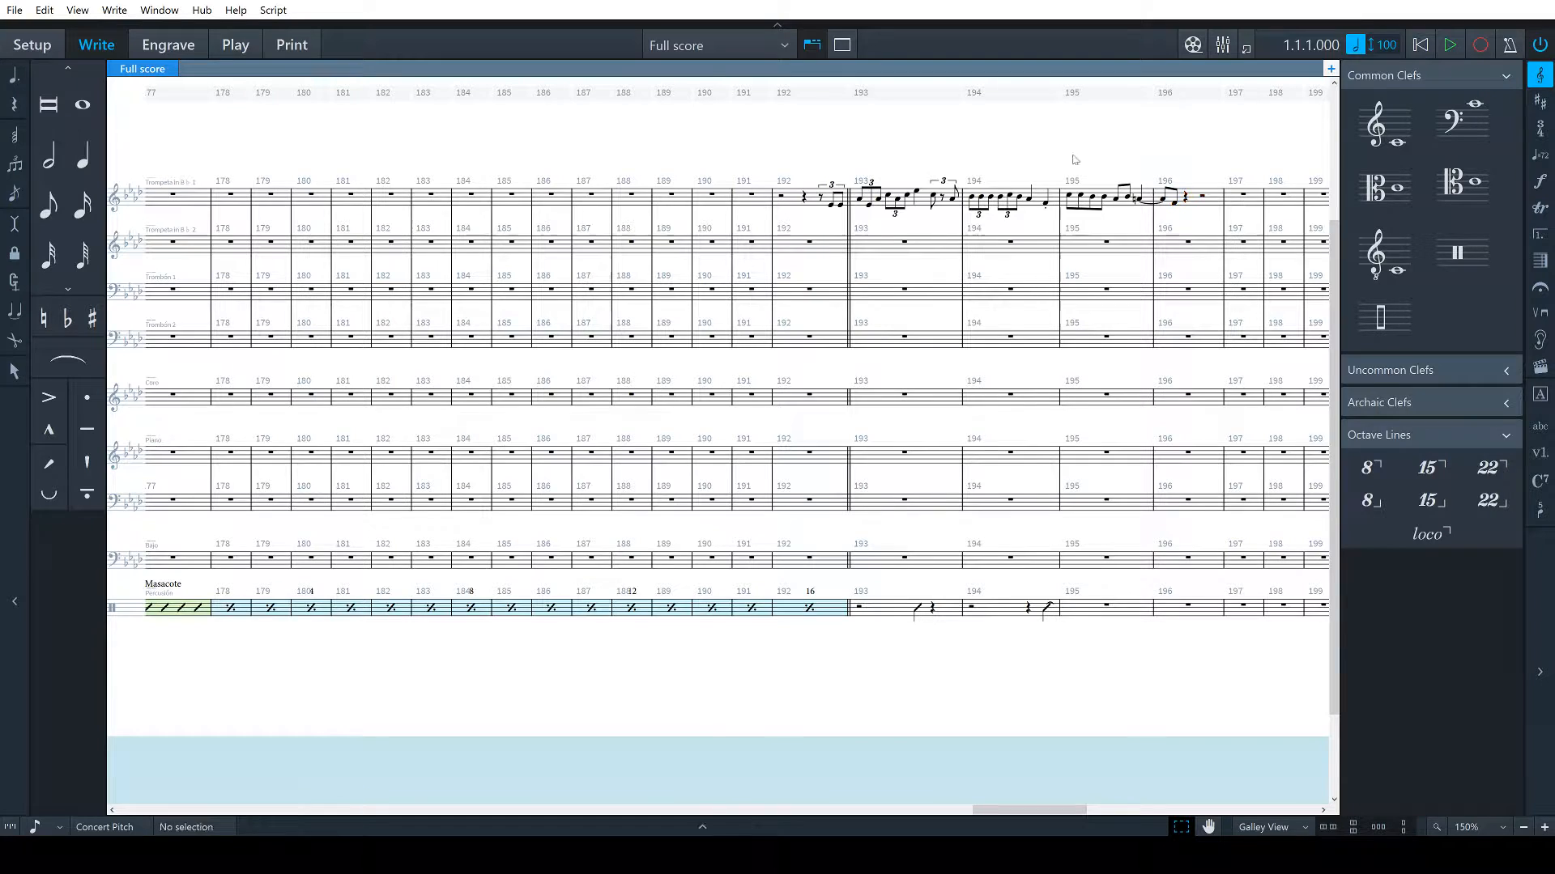
# Play back the first trumpet phrase from its pickup in bar 192, and play the passage again from bar 195
pyautogui.click(832, 204)
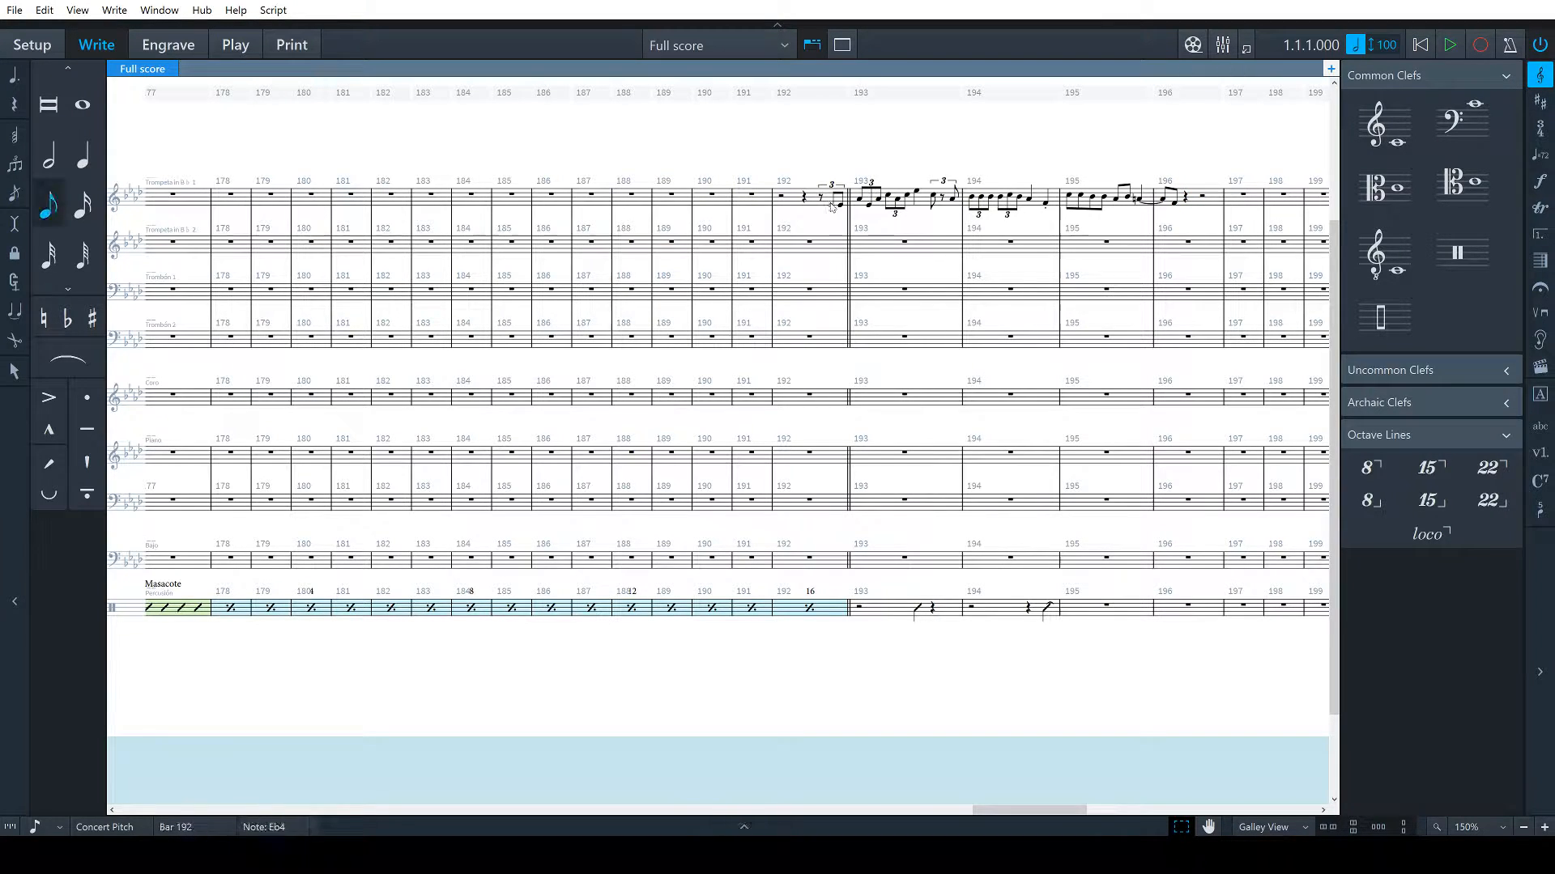
pyautogui.press('space')
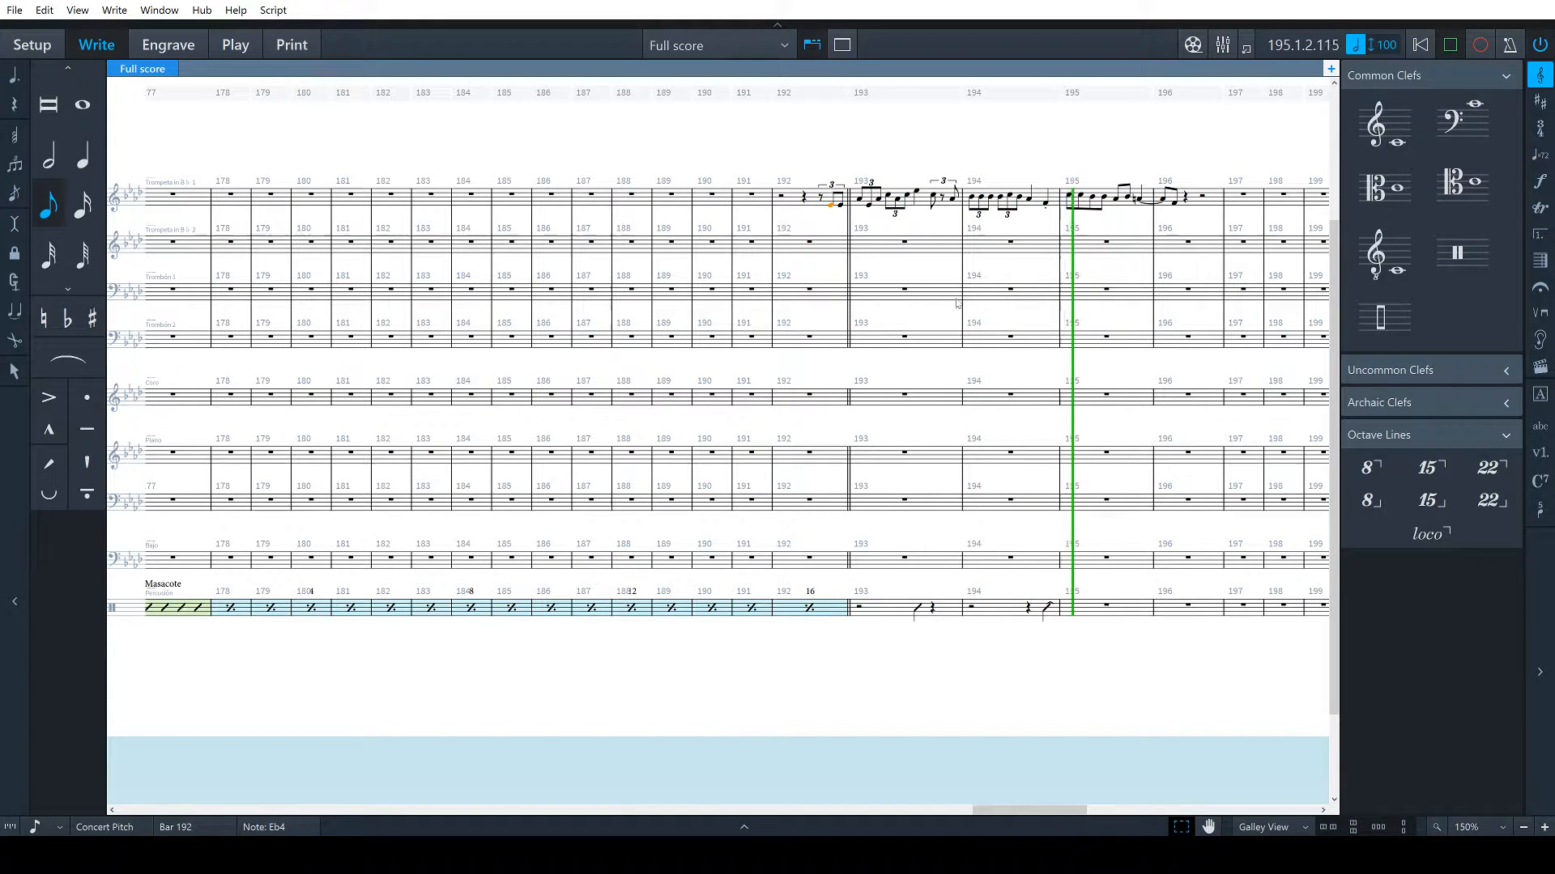
pyautogui.press('space')
pyautogui.click(1105, 674)
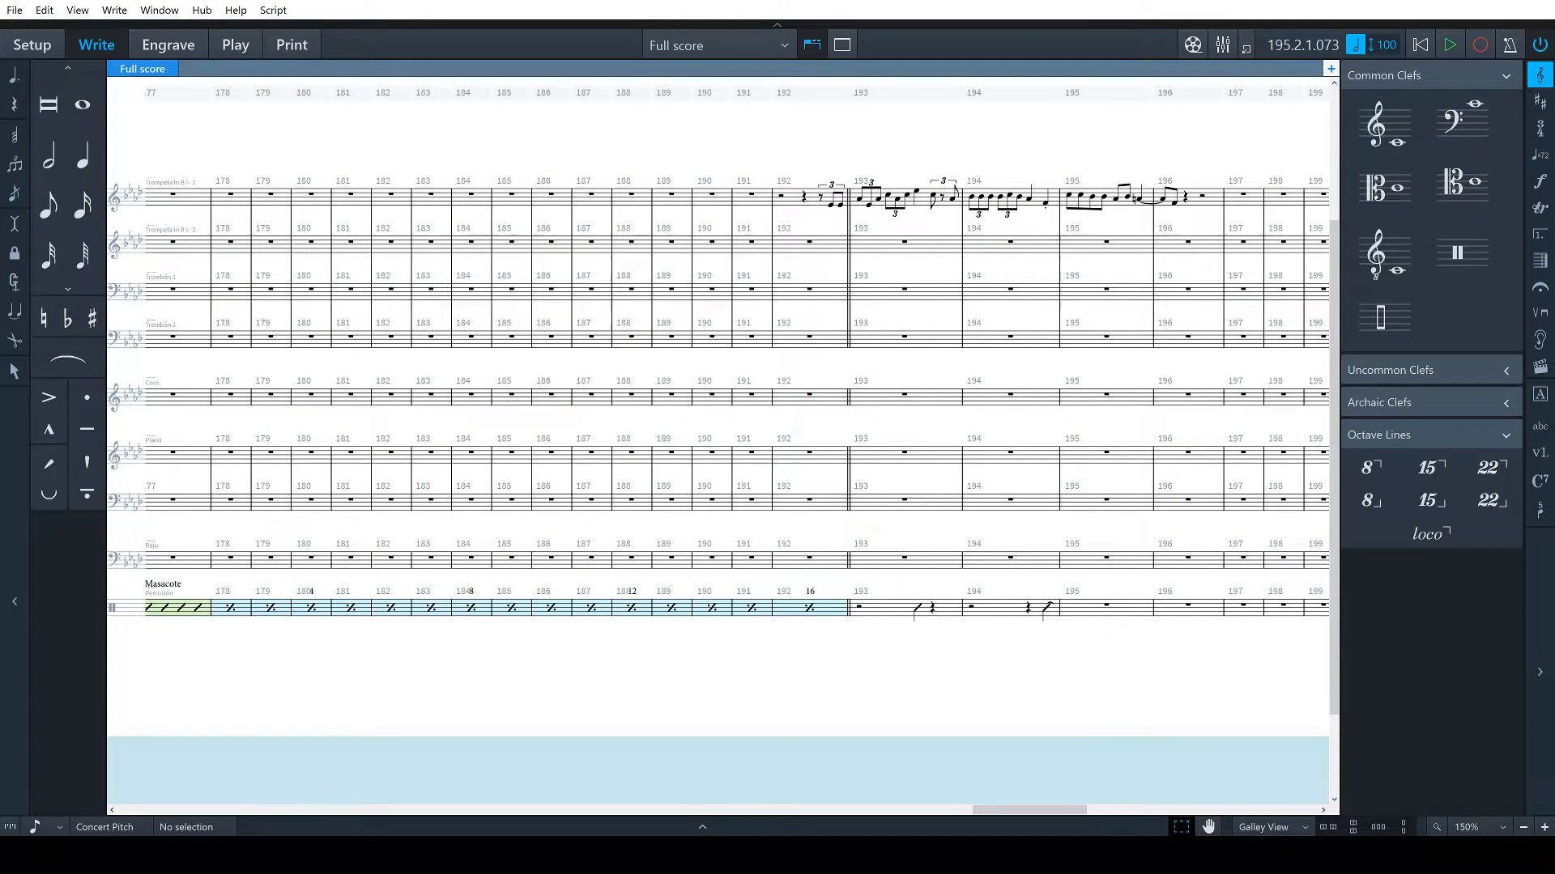
pyautogui.hotkey('alt', 'Tab')
pyautogui.hscroll(4, 720, 608)
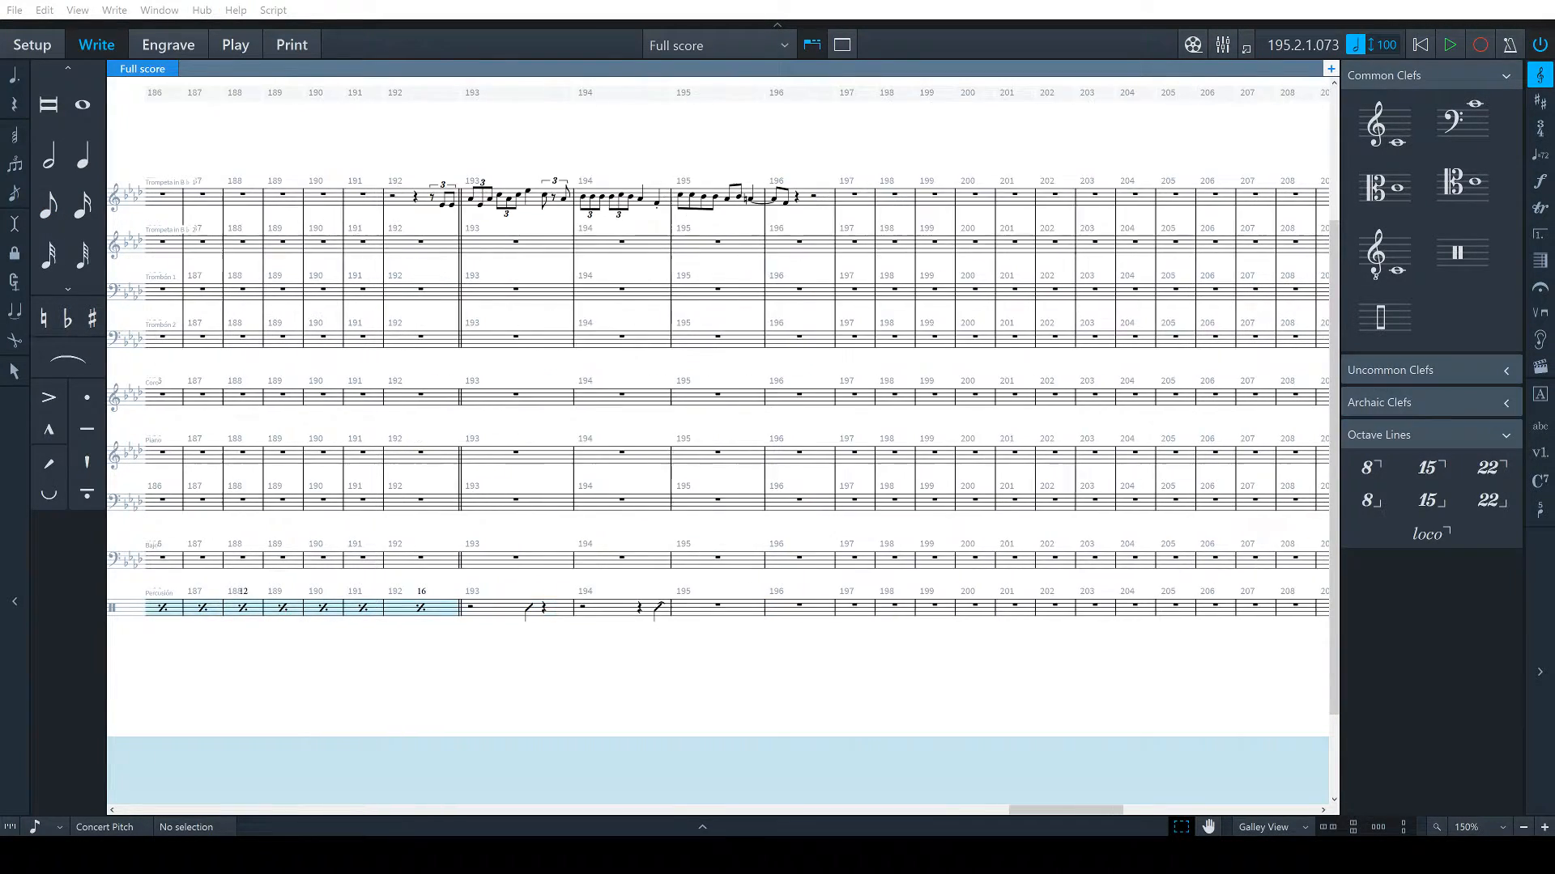
pyautogui.click(720, 608)
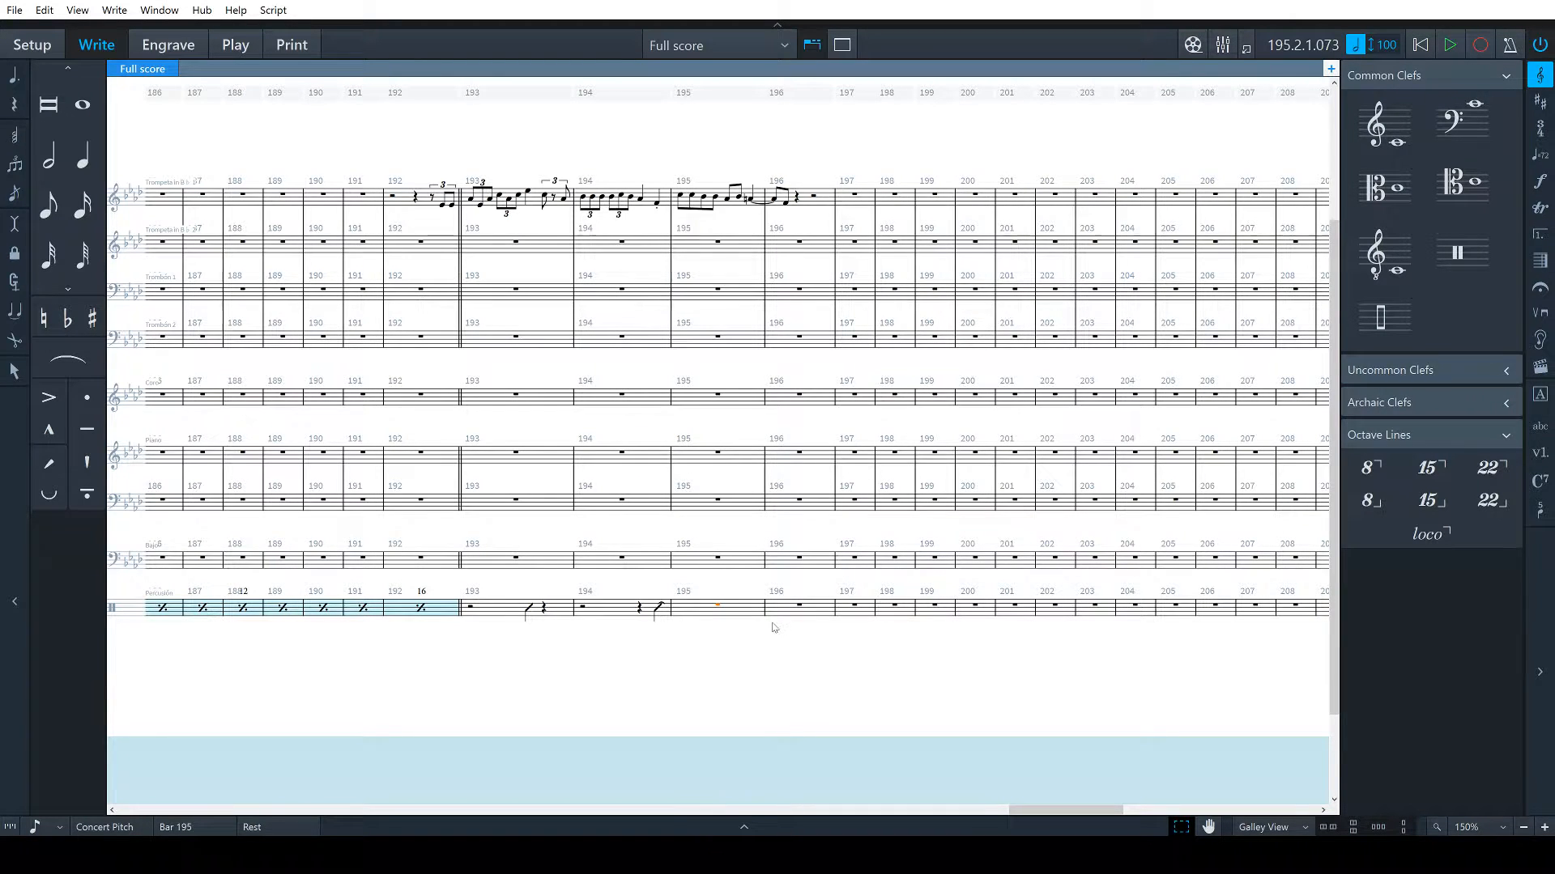
pyautogui.press('space')
pyautogui.press('space')
pyautogui.hotkey('alt', 'Tab')
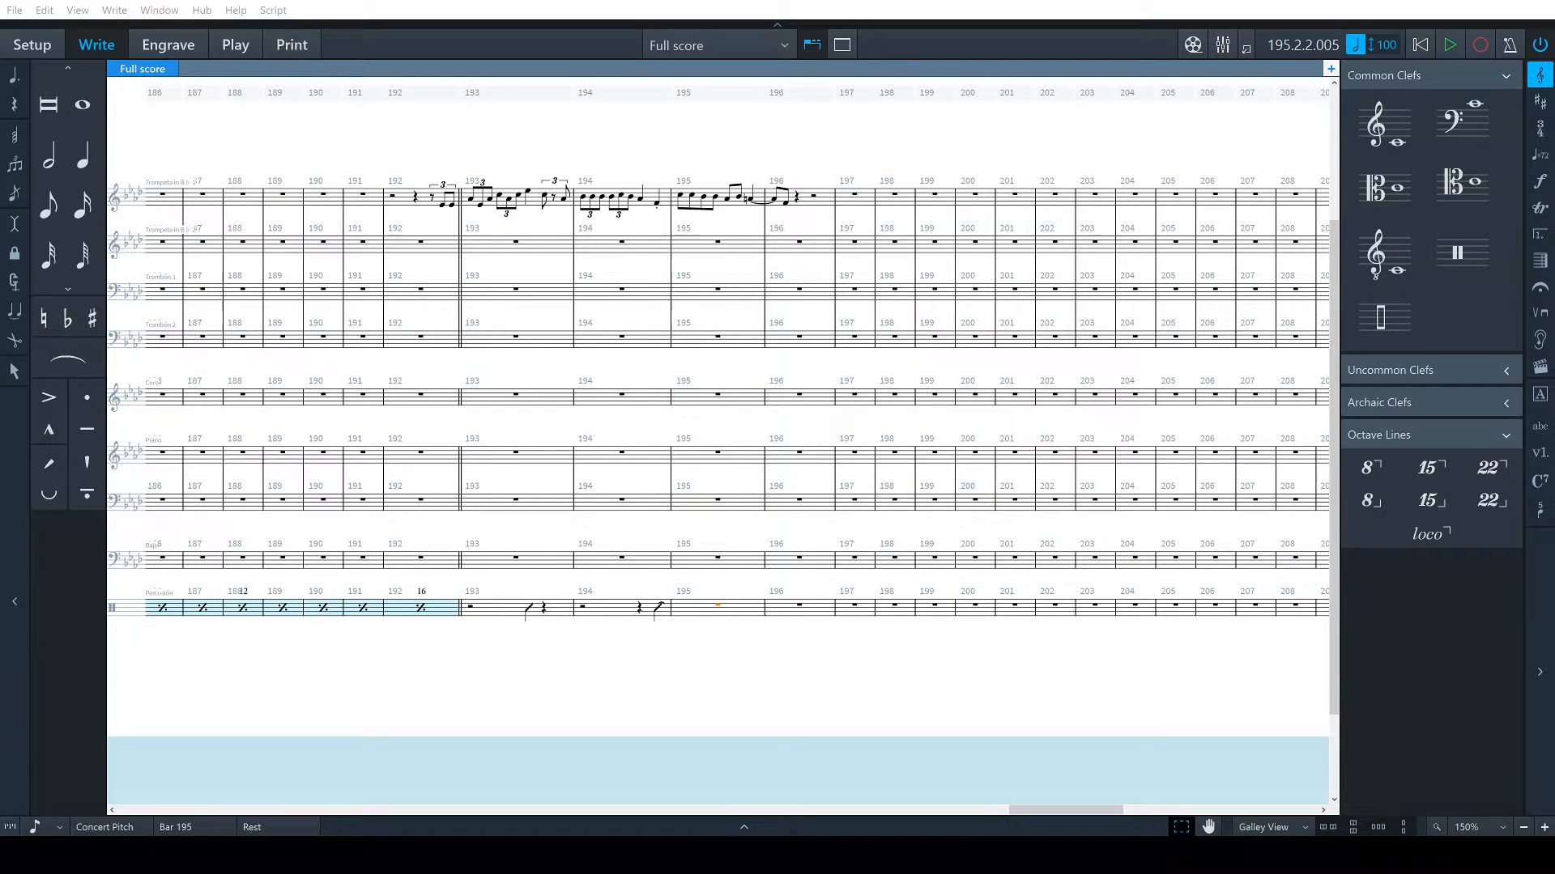
# Add a slash region to percussion bar 195 and an accented slash eighth tied onward from the offbeat of beat 2 in bar 196
pyautogui.click(705, 605)
pyautogui.hotkey('alt', 's')
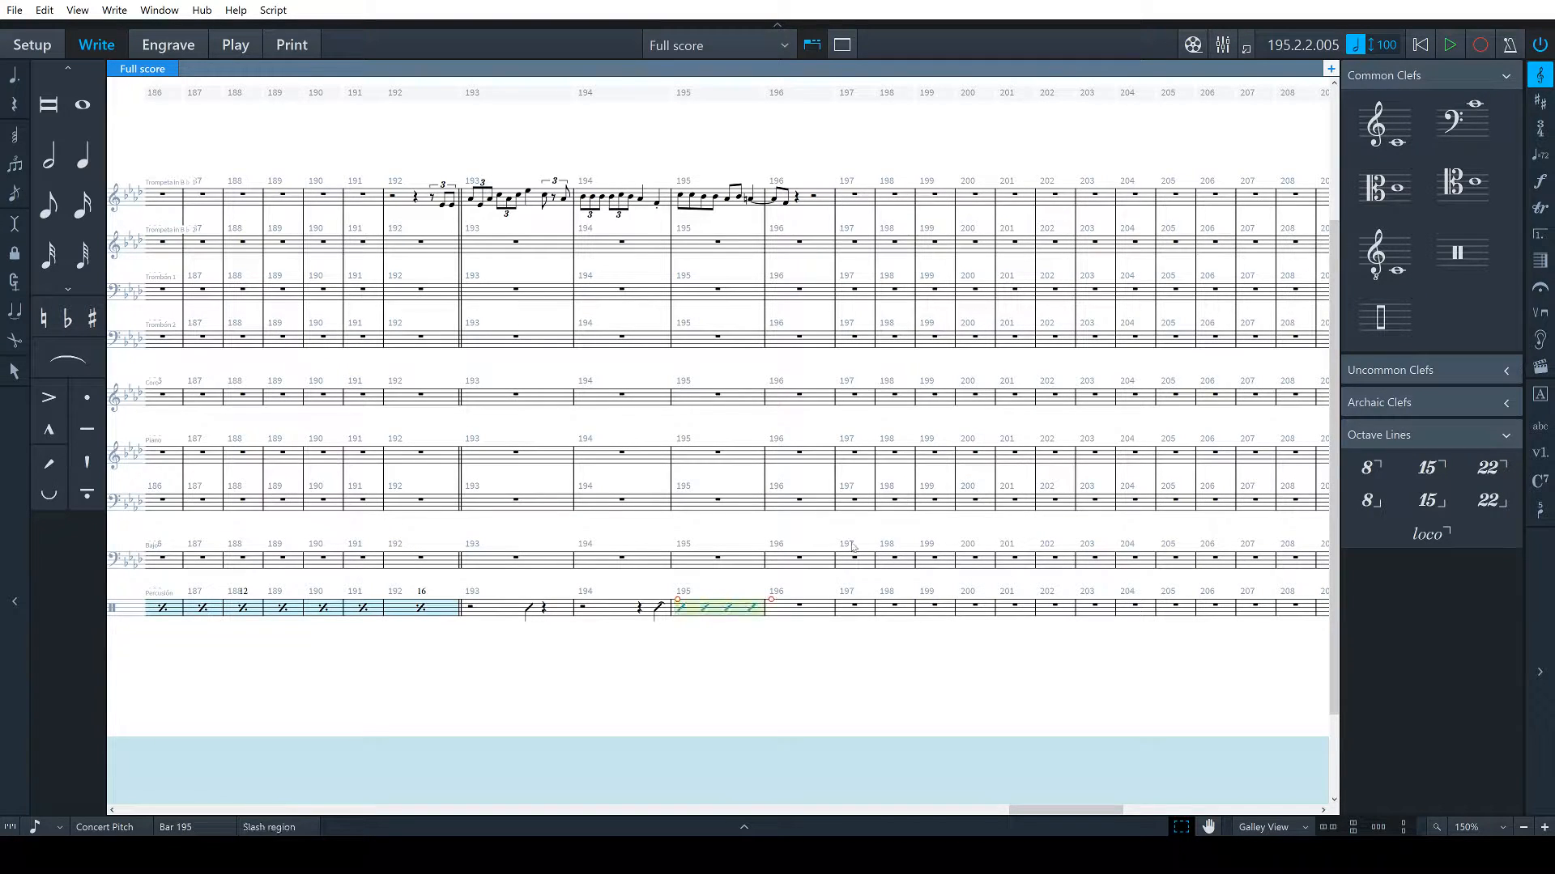
pyautogui.doubleClick(821, 612)
pyautogui.press('Right')
pyautogui.press('Right')
pyautogui.press('5')
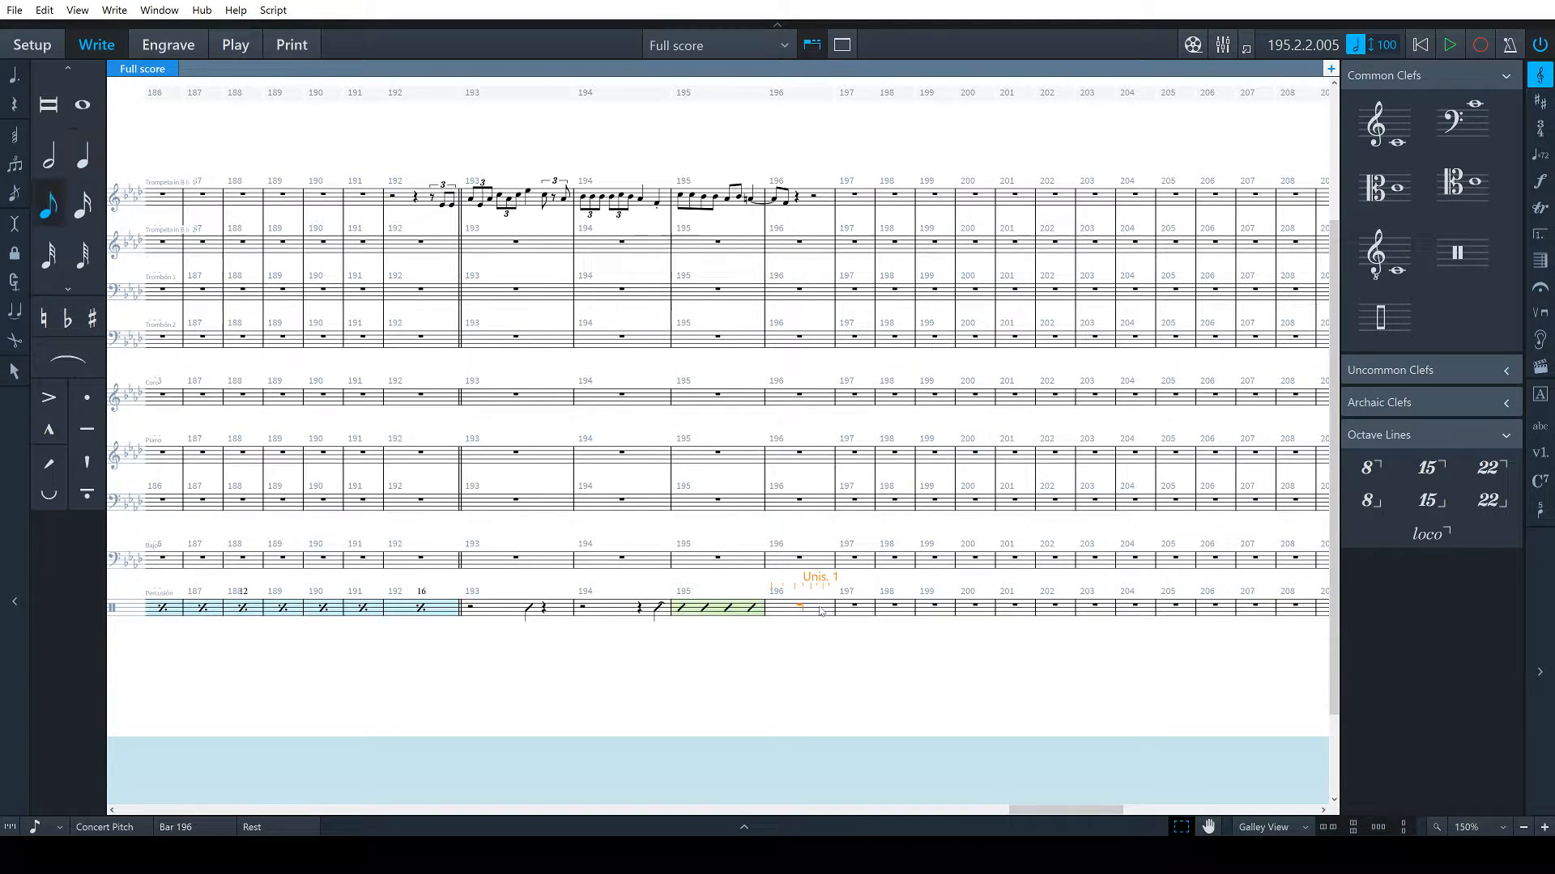
pyautogui.press('a')
pyautogui.press('Escape')
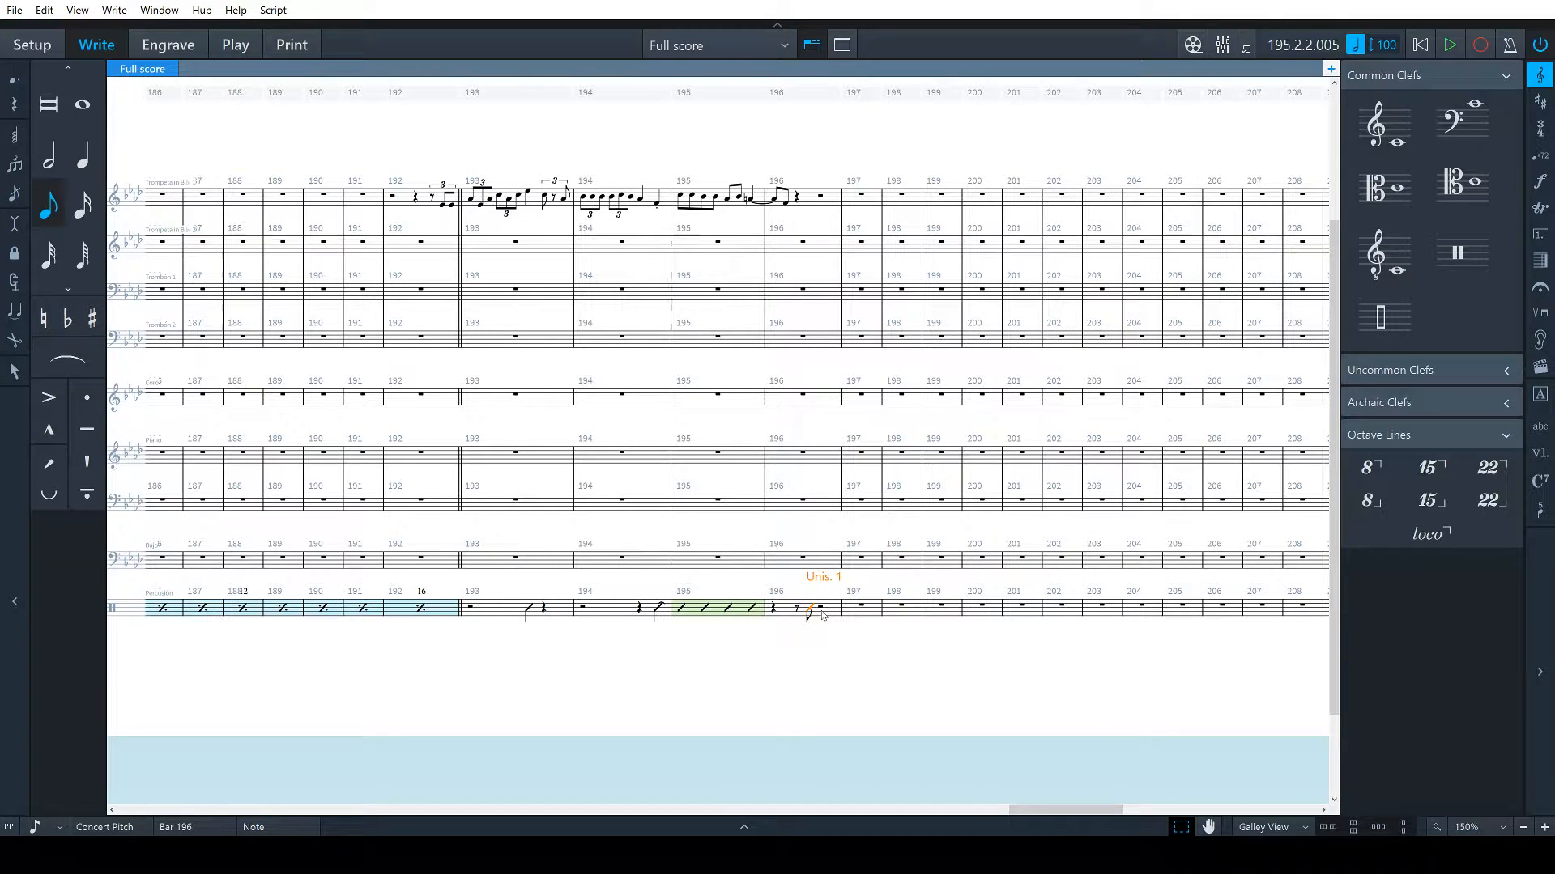
pyautogui.press('7')
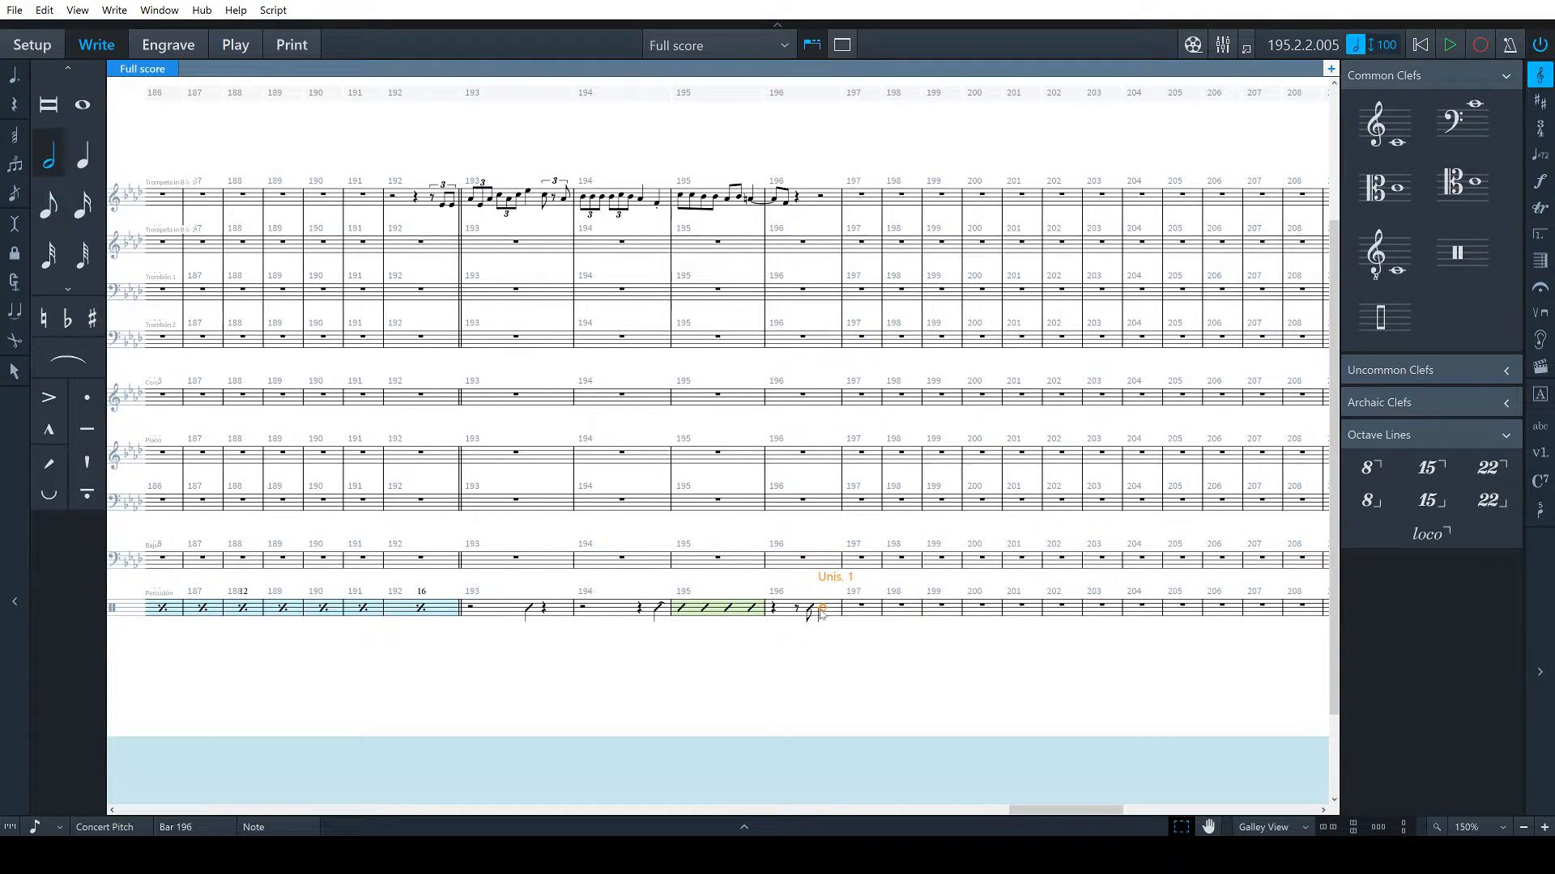
pyautogui.hotkey('shift', 'alt', 'Right')
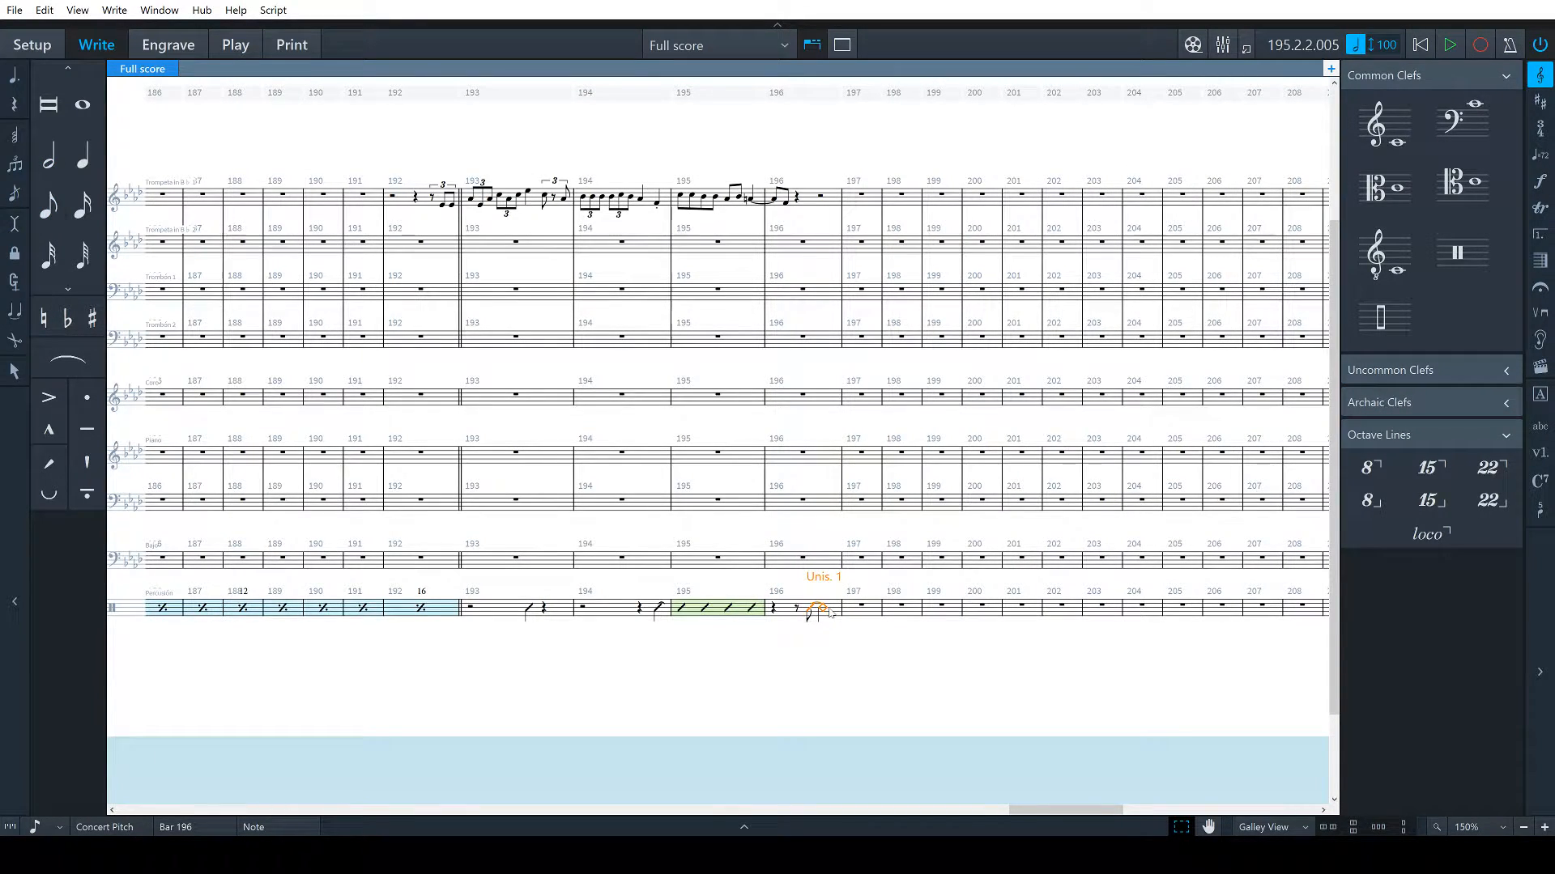
pyautogui.press('[')
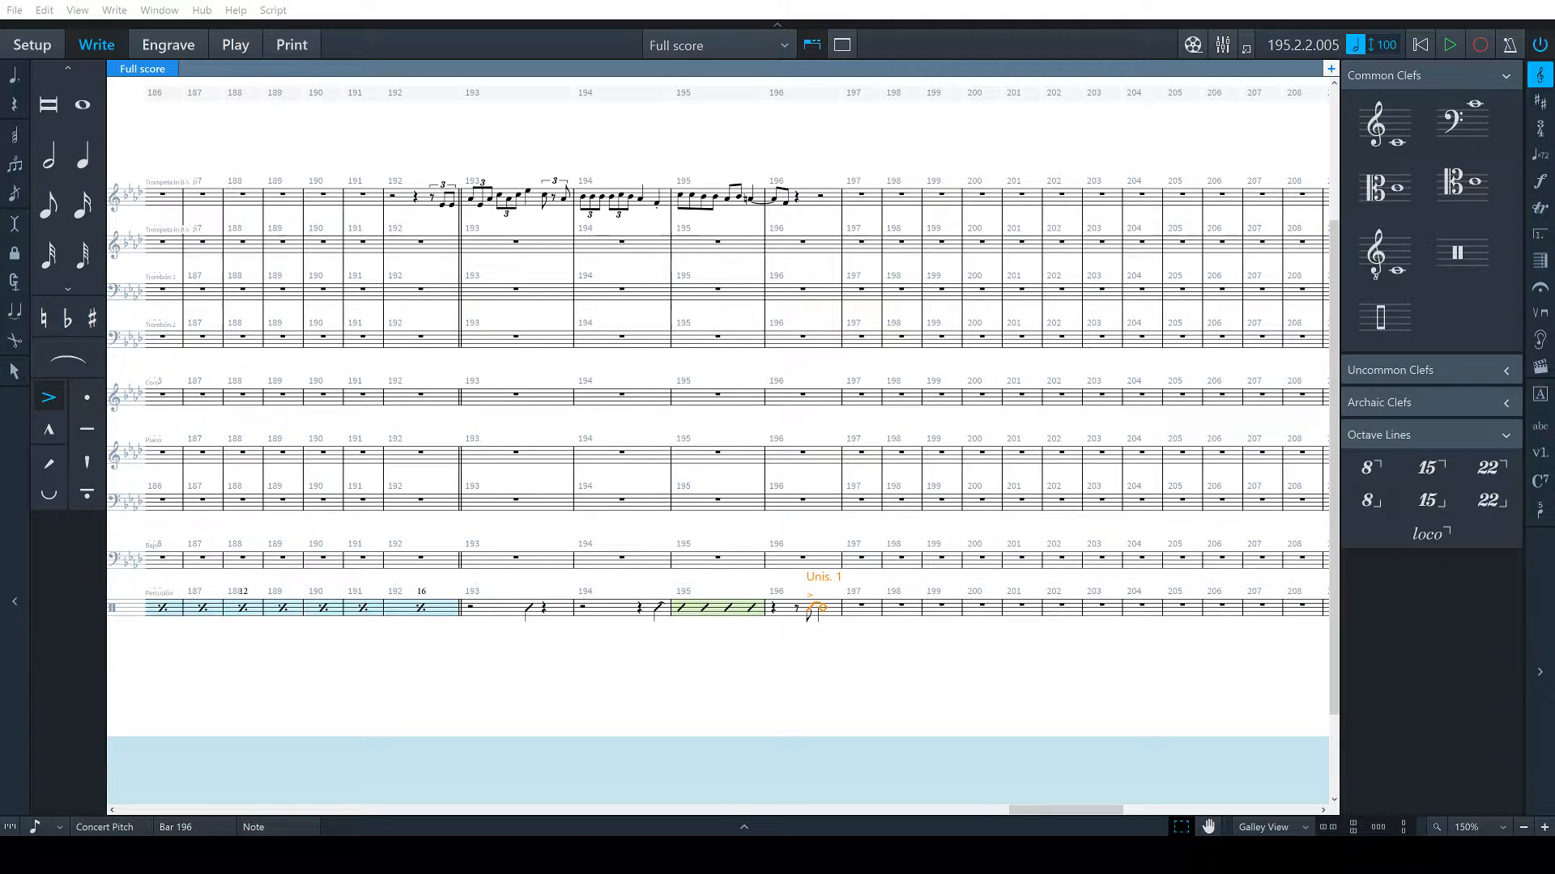
# Fill the last beat of bar 196 in the percussion staff with a slash region
pyautogui.click(900, 7)
pyautogui.press('6')
pyautogui.press('.')
pyautogui.press('Right')
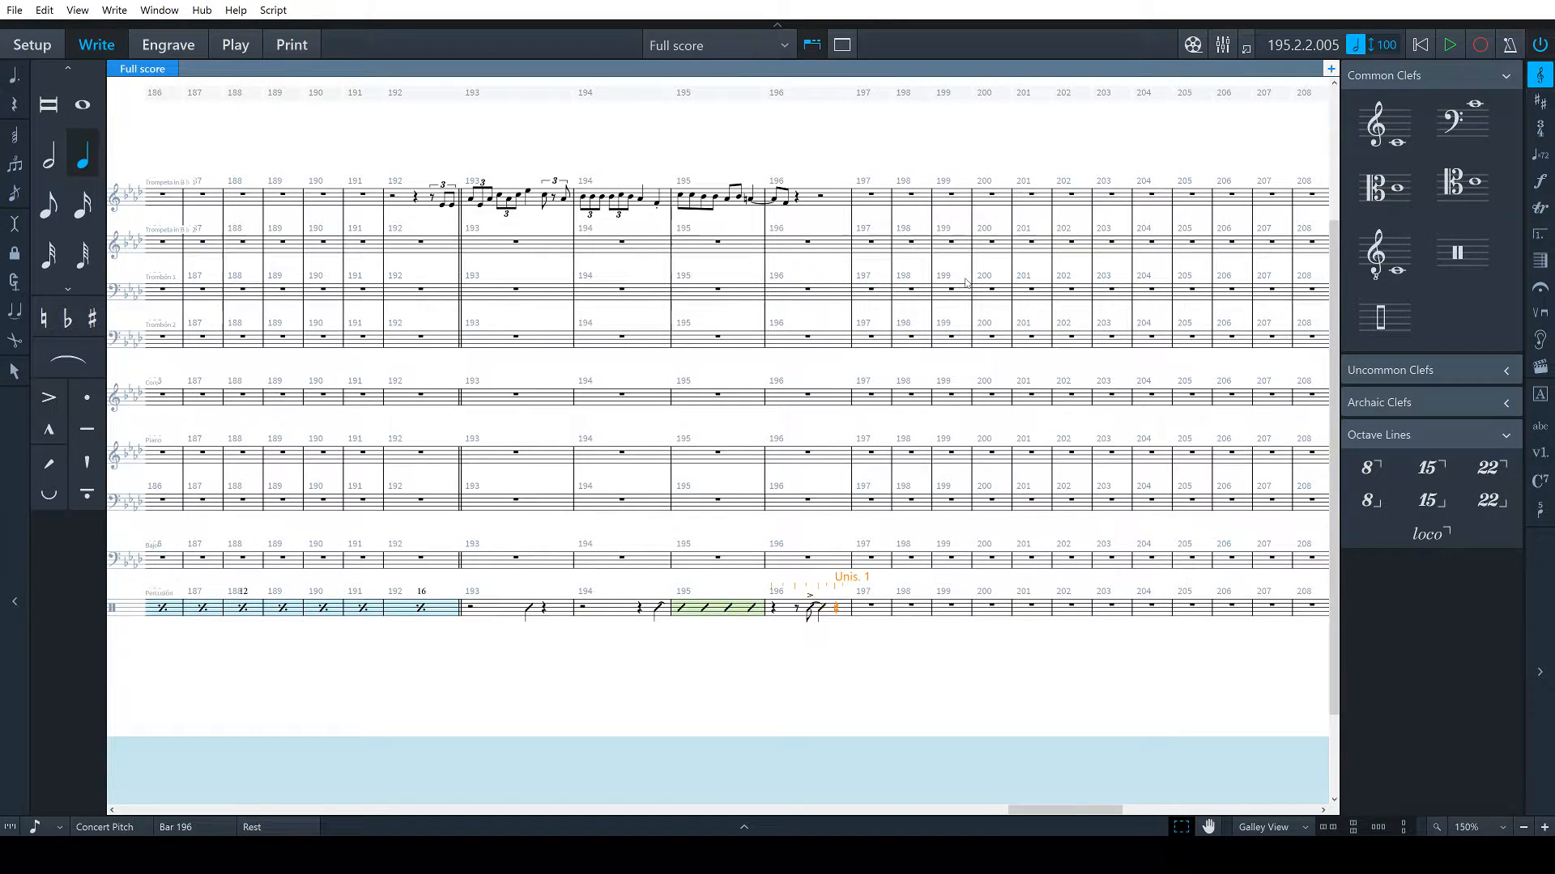
pyautogui.press('Escape')
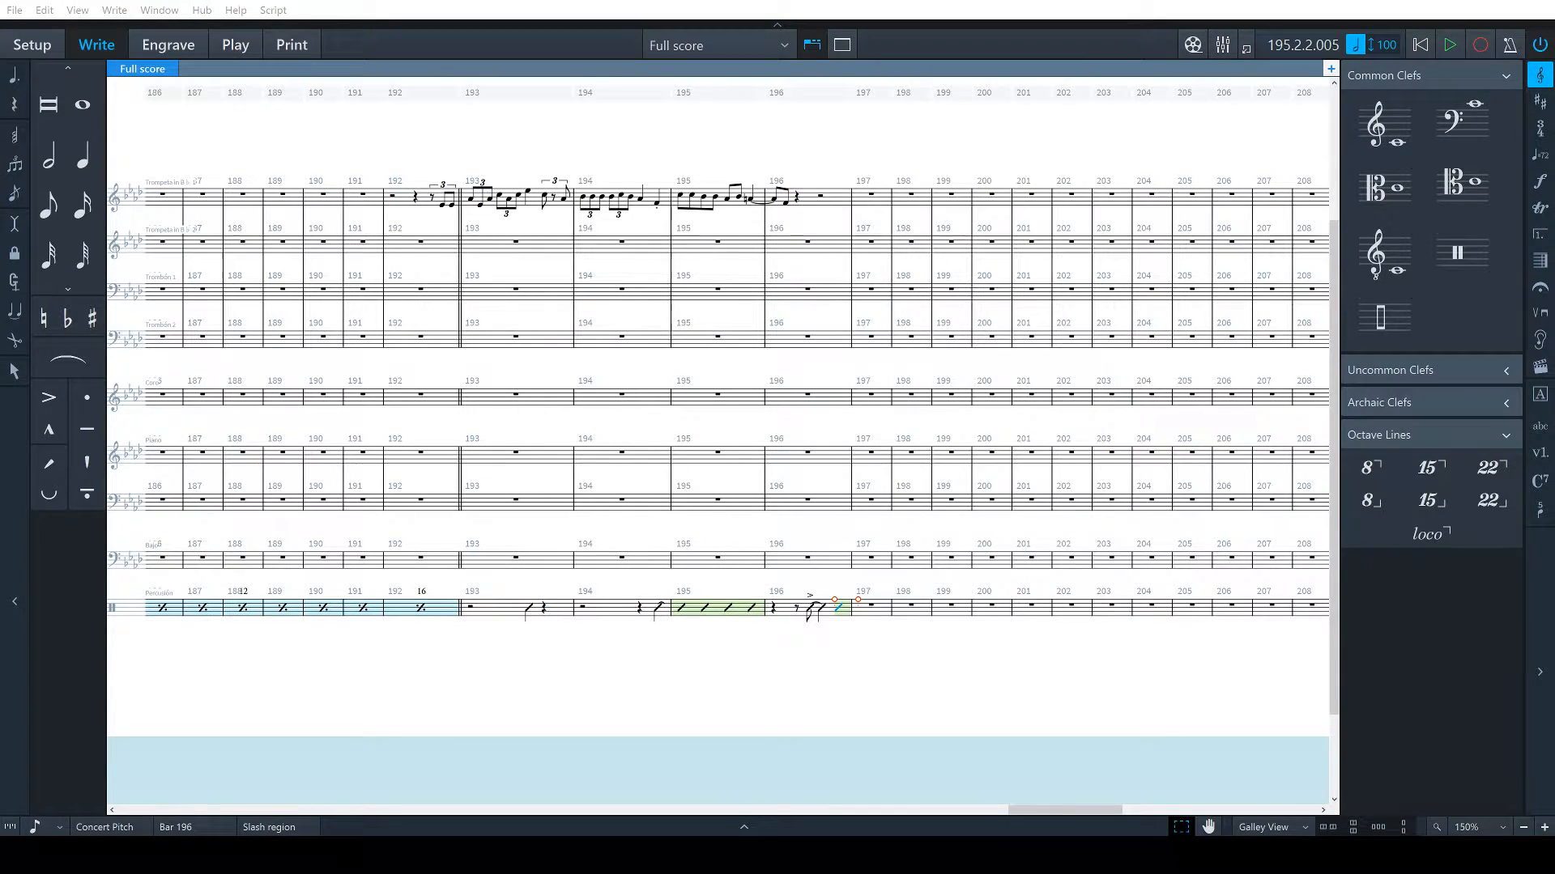
# Add a one-bar repeat region across bars 197 to 199 of the percussion staff
pyautogui.press('Right')
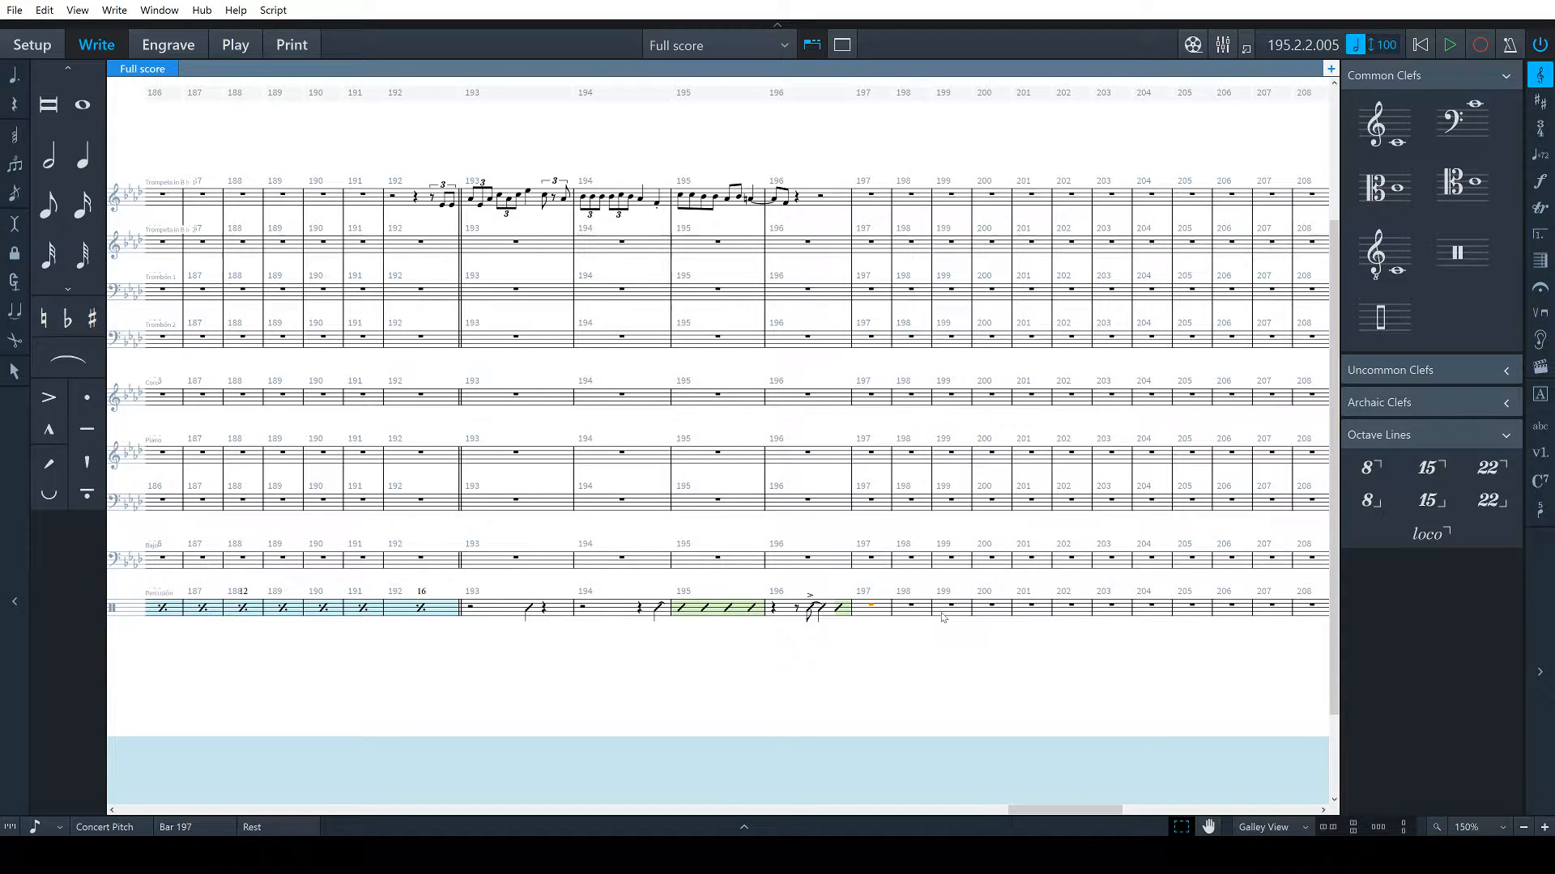
pyautogui.keyDown('shift'); pyautogui.click(942, 614); pyautogui.keyUp('shift')
pyautogui.hotkey('shift', 'r')
pyautogui.write('%')
pyautogui.press('Return')
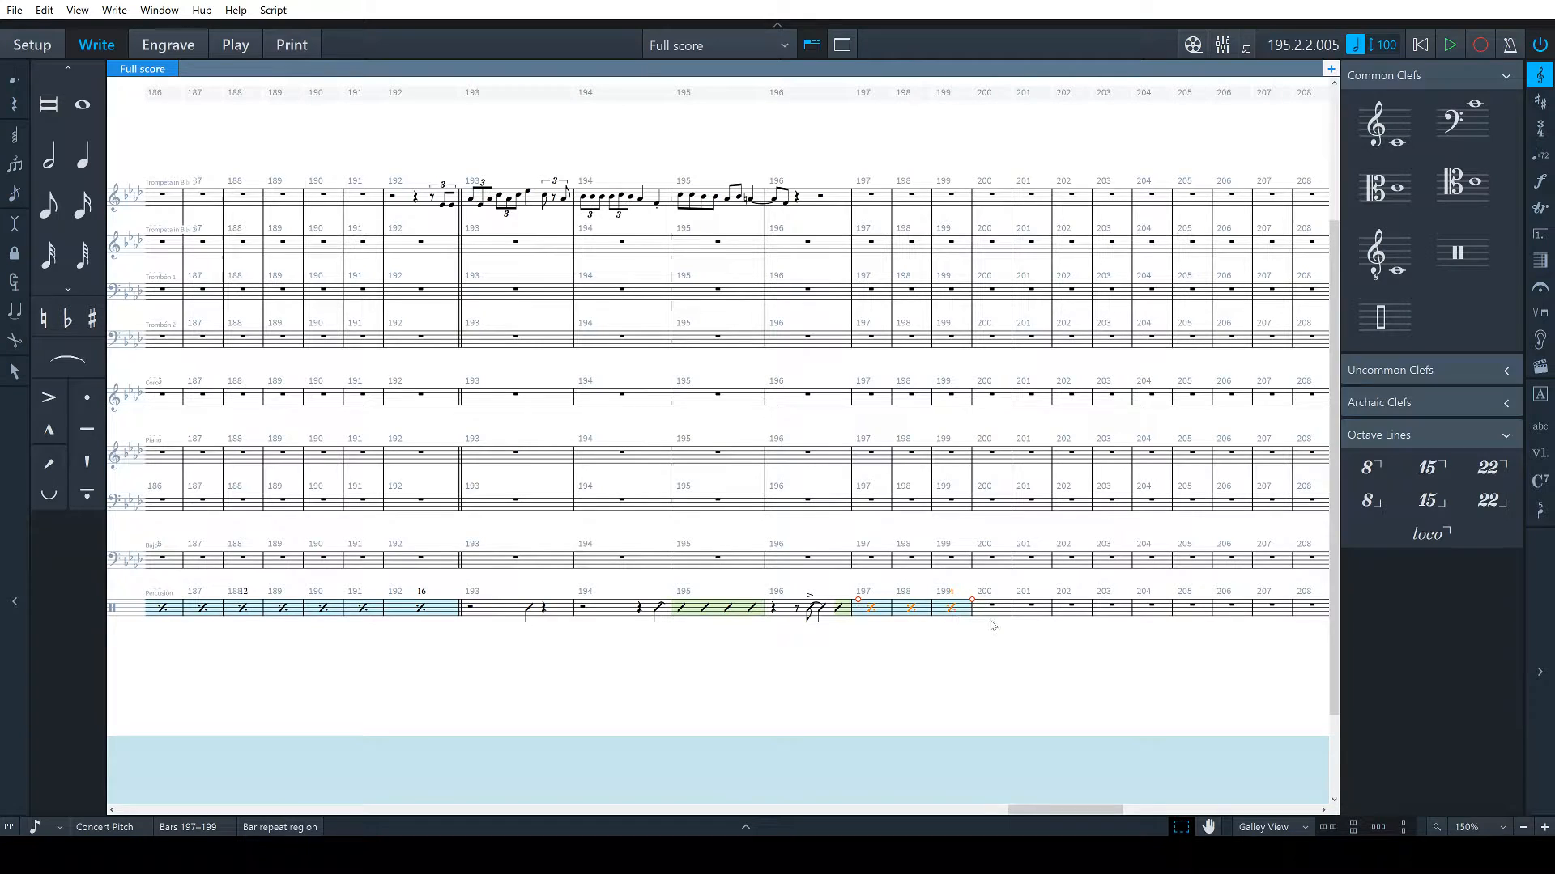
pyautogui.click(990, 613)
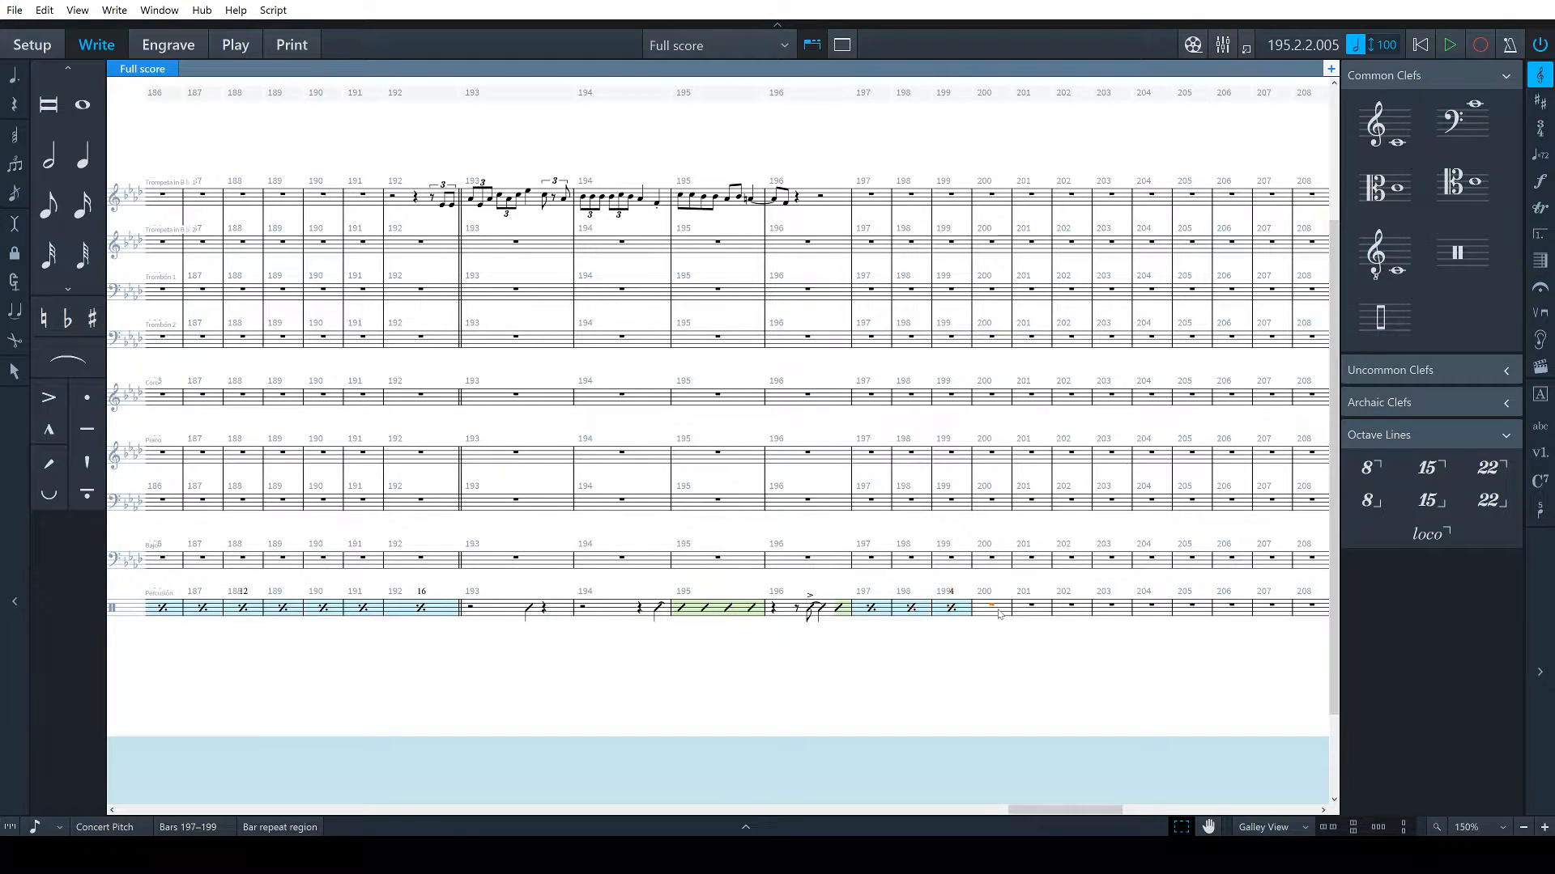
# Add the text "Arriba" above the start of bar 195 in the percussion staff
pyautogui.click(679, 613)
pyautogui.hotkey('shift', 'x')
pyautogui.write('Arriba')
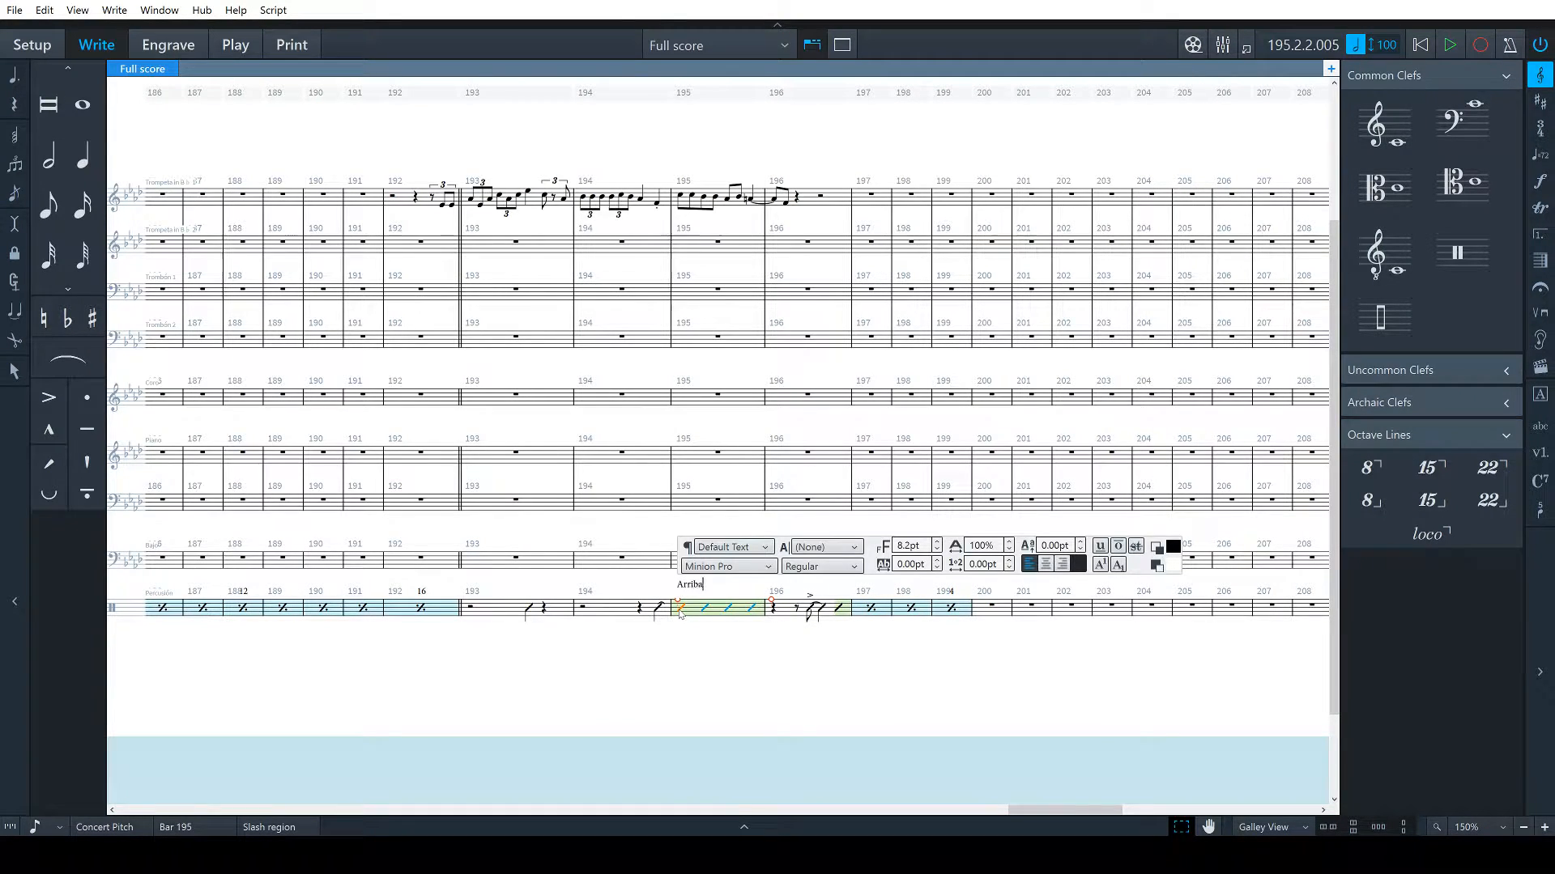
pyautogui.press('Escape')
# Insert a double barline between bars 200 and 201
pyautogui.click(989, 611)
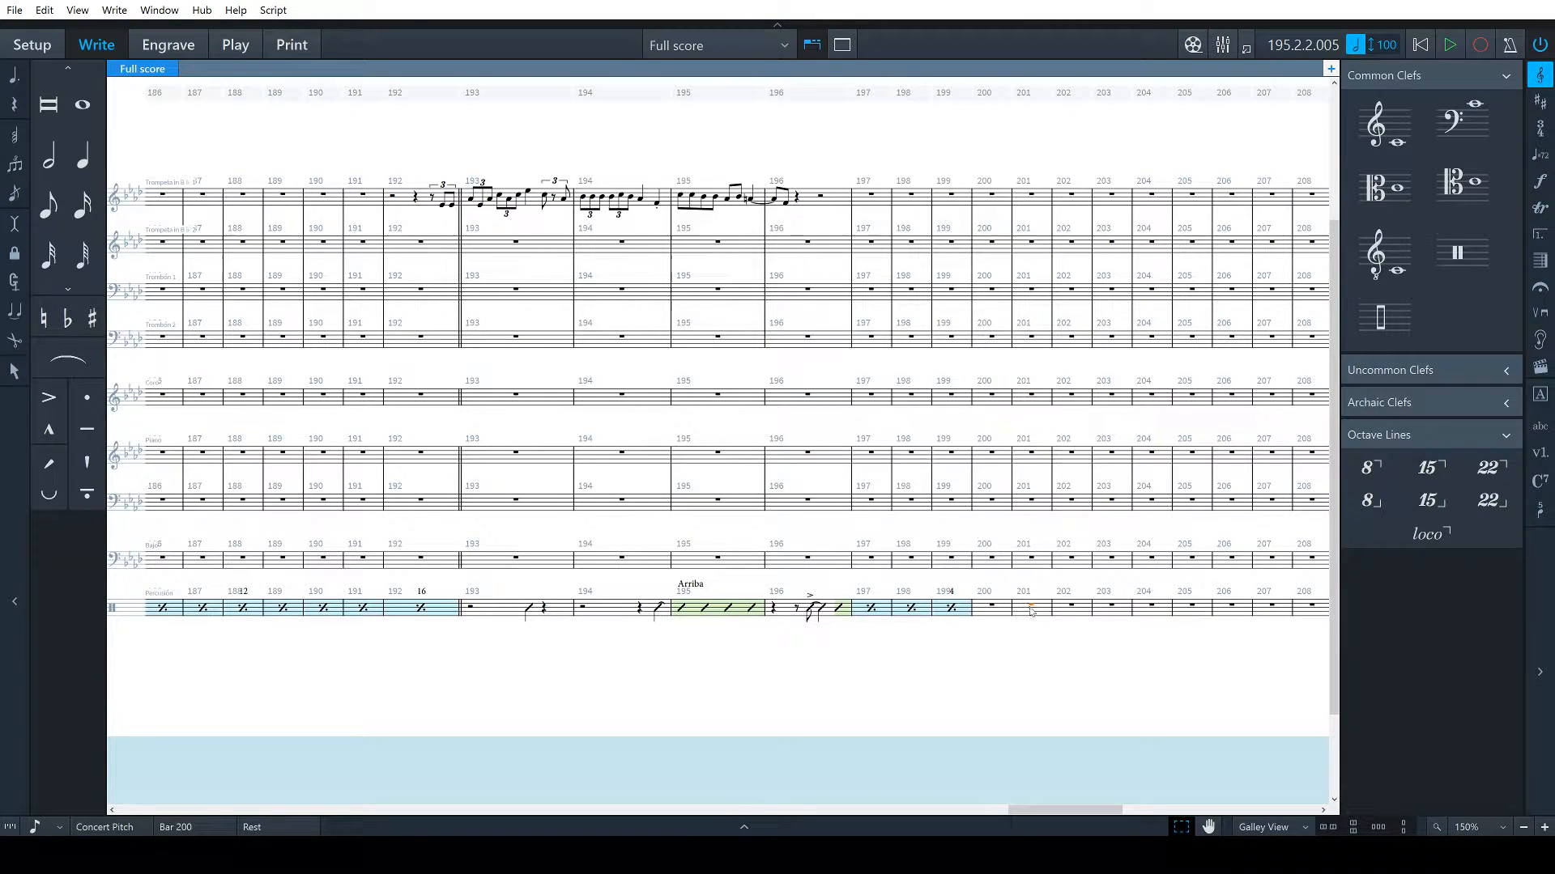
pyautogui.hotkey('shift', 'b')
pyautogui.write('||')
pyautogui.press('Return')
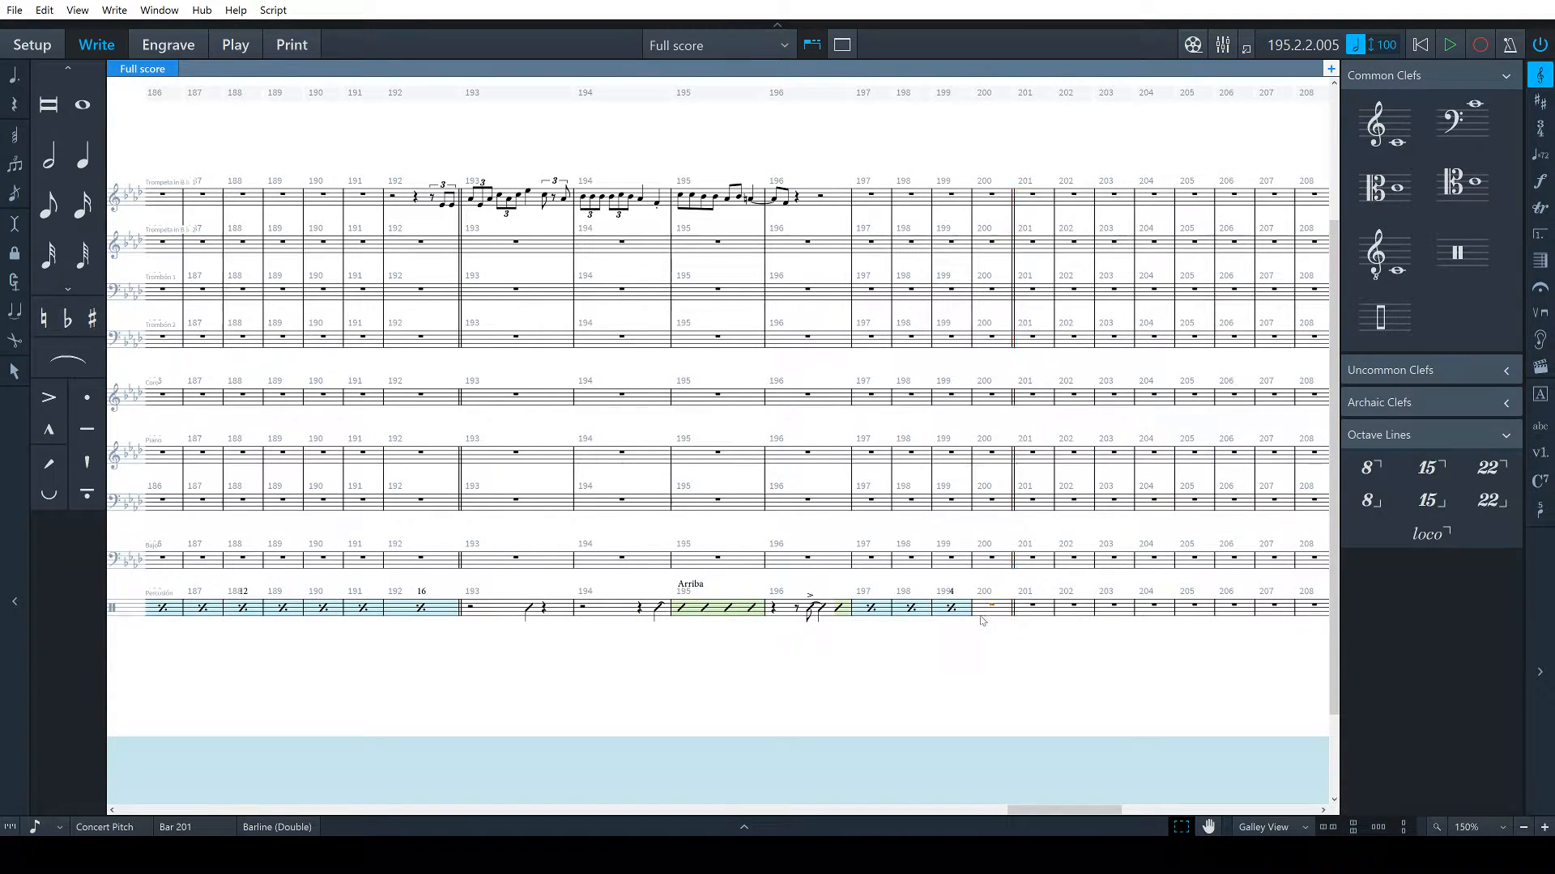
# Enter unison quarter notes on beats 1, 2 and 4 of bar 200 in the percussion staff
pyautogui.click(981, 618)
pyautogui.hotkey('shift', 'n')
pyautogui.press('y')
pyautogui.press('space')
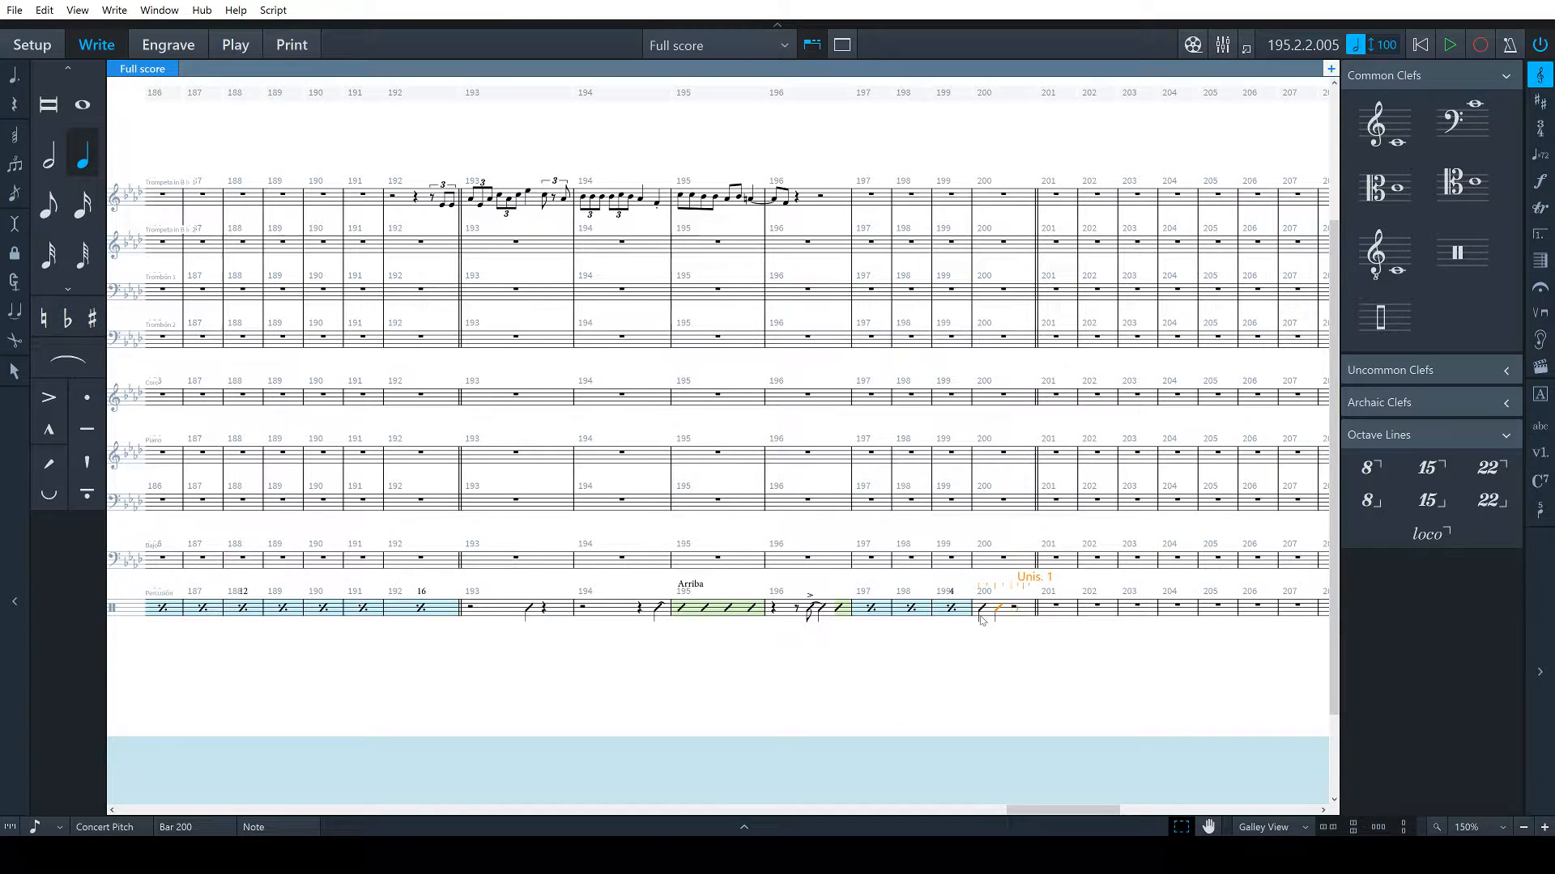
pyautogui.press('y')
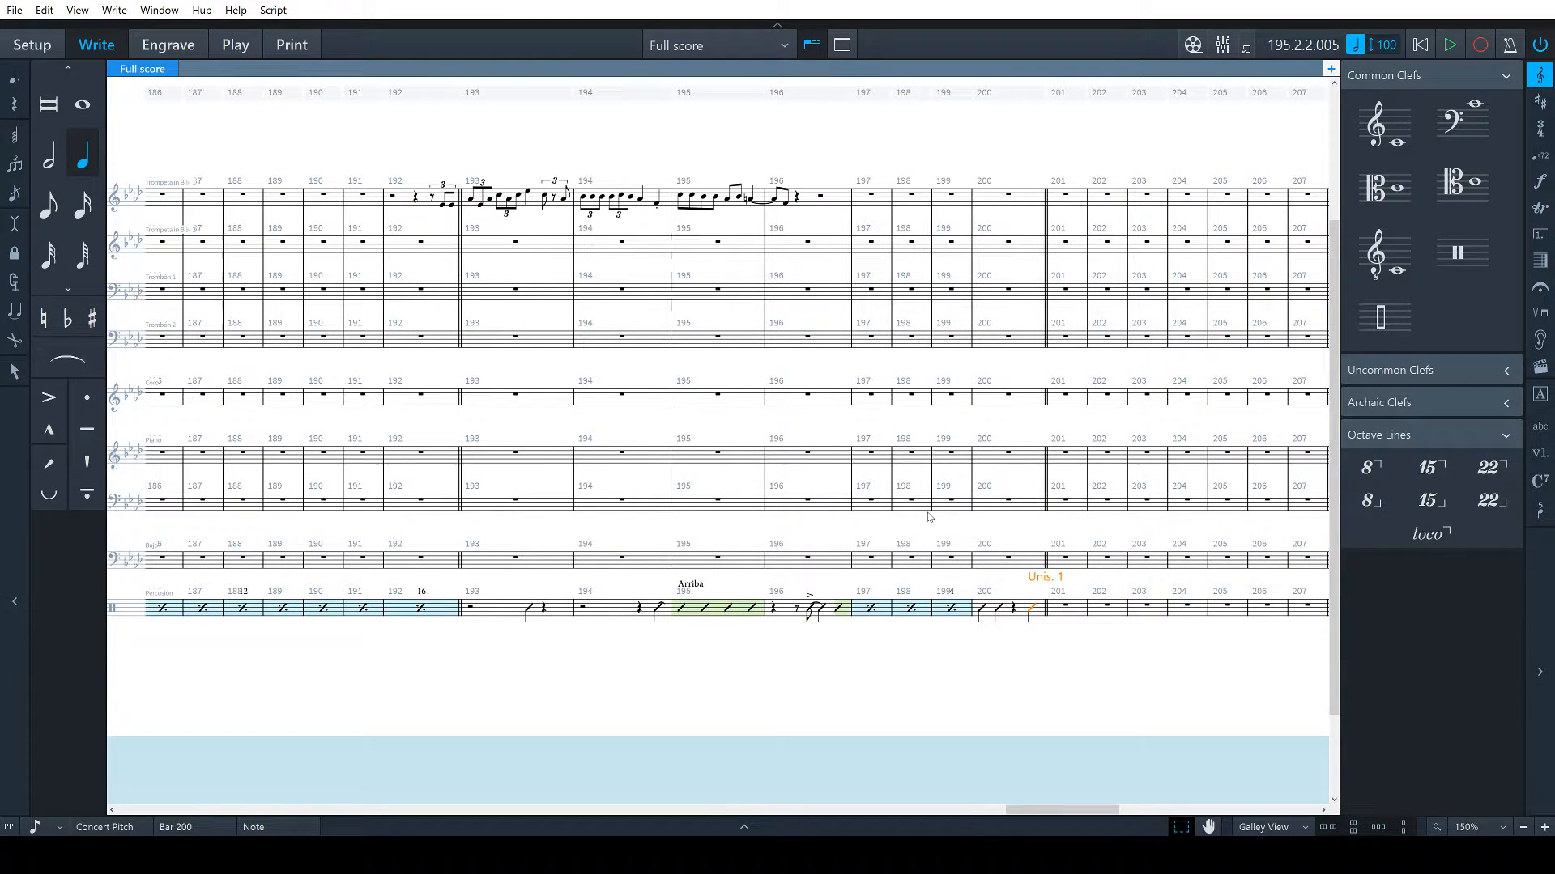
# Give the last percussion note of bar 200 a laissez vibrer tie
pyautogui.hotkey('ctrl', '8')
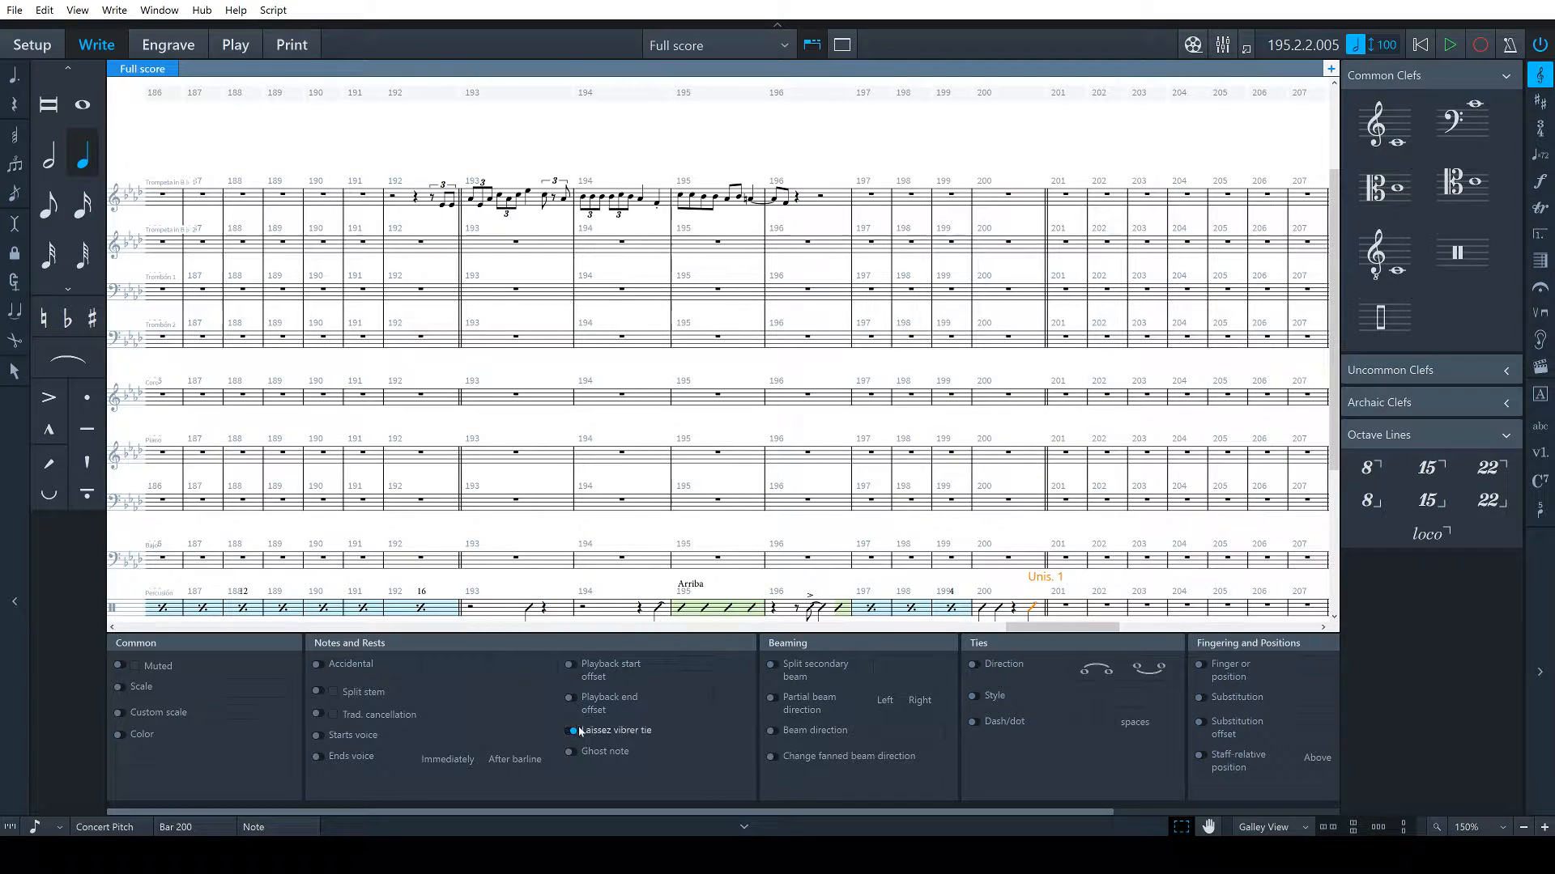
pyautogui.hotkey('ctrl', '8')
pyautogui.press('Escape')
pyautogui.press('Escape')
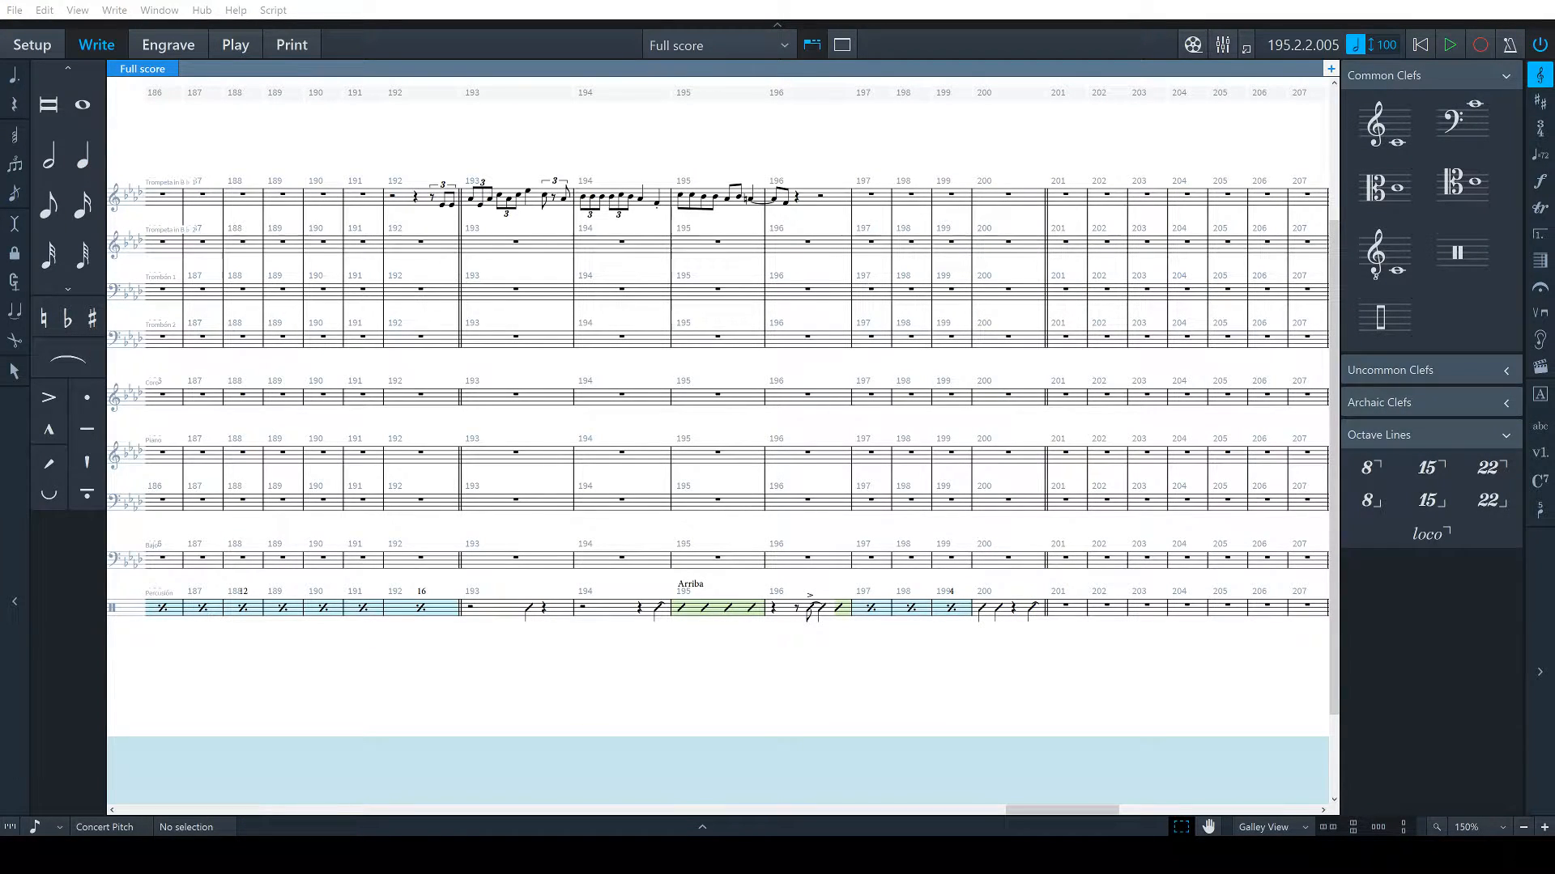
# Fill bar 201 of the percussion staff with a slash region and add the text "Masacote" above its start
pyautogui.hscroll(2, 717, 446)
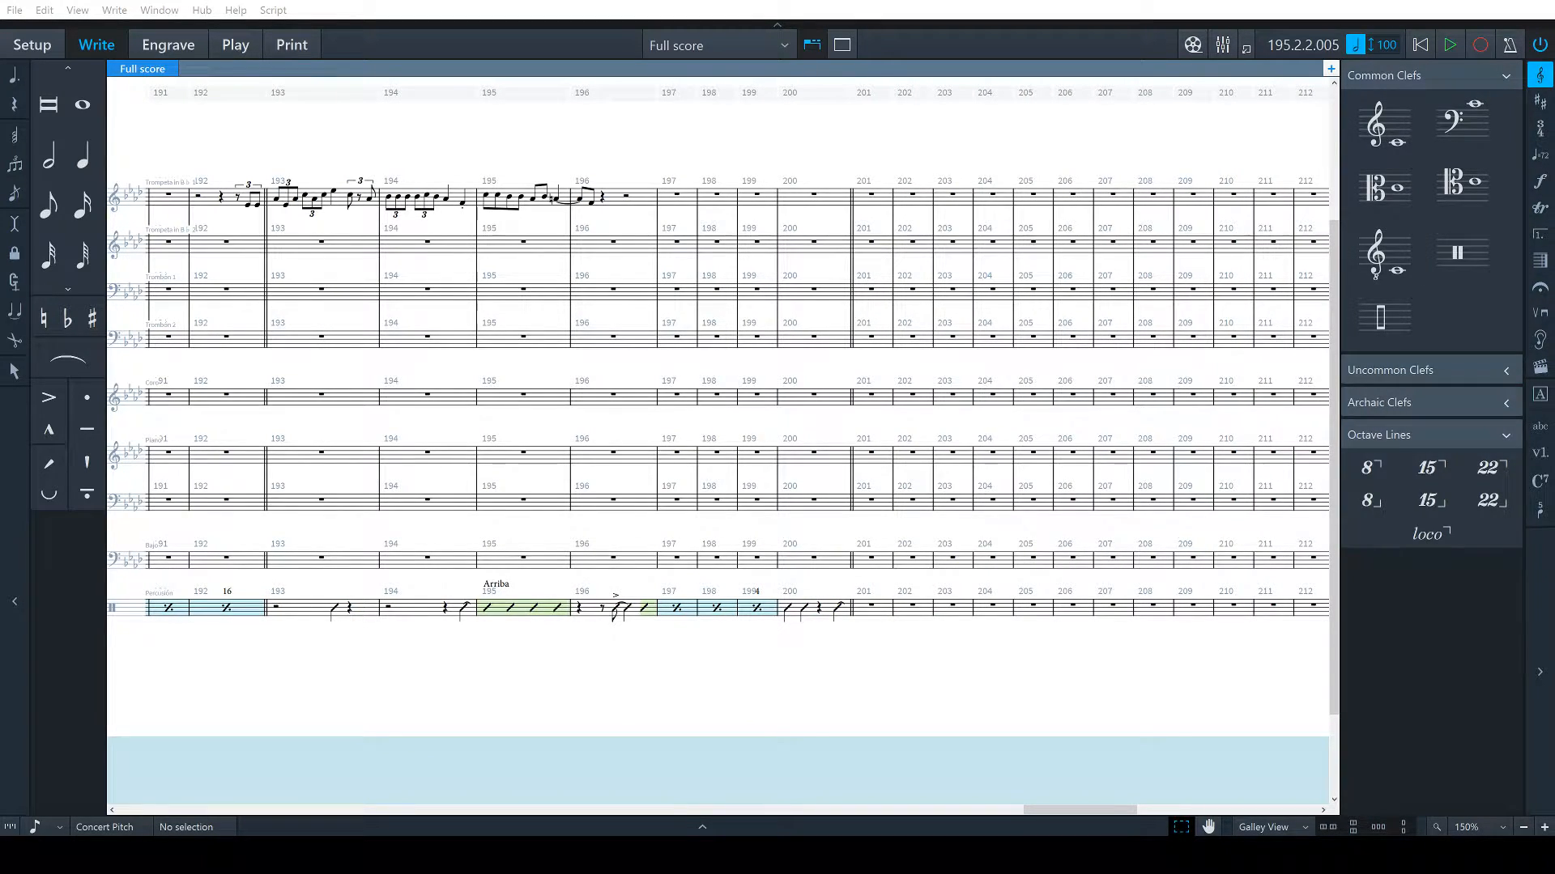
pyautogui.click(878, 606)
pyautogui.hotkey('alt', 's')
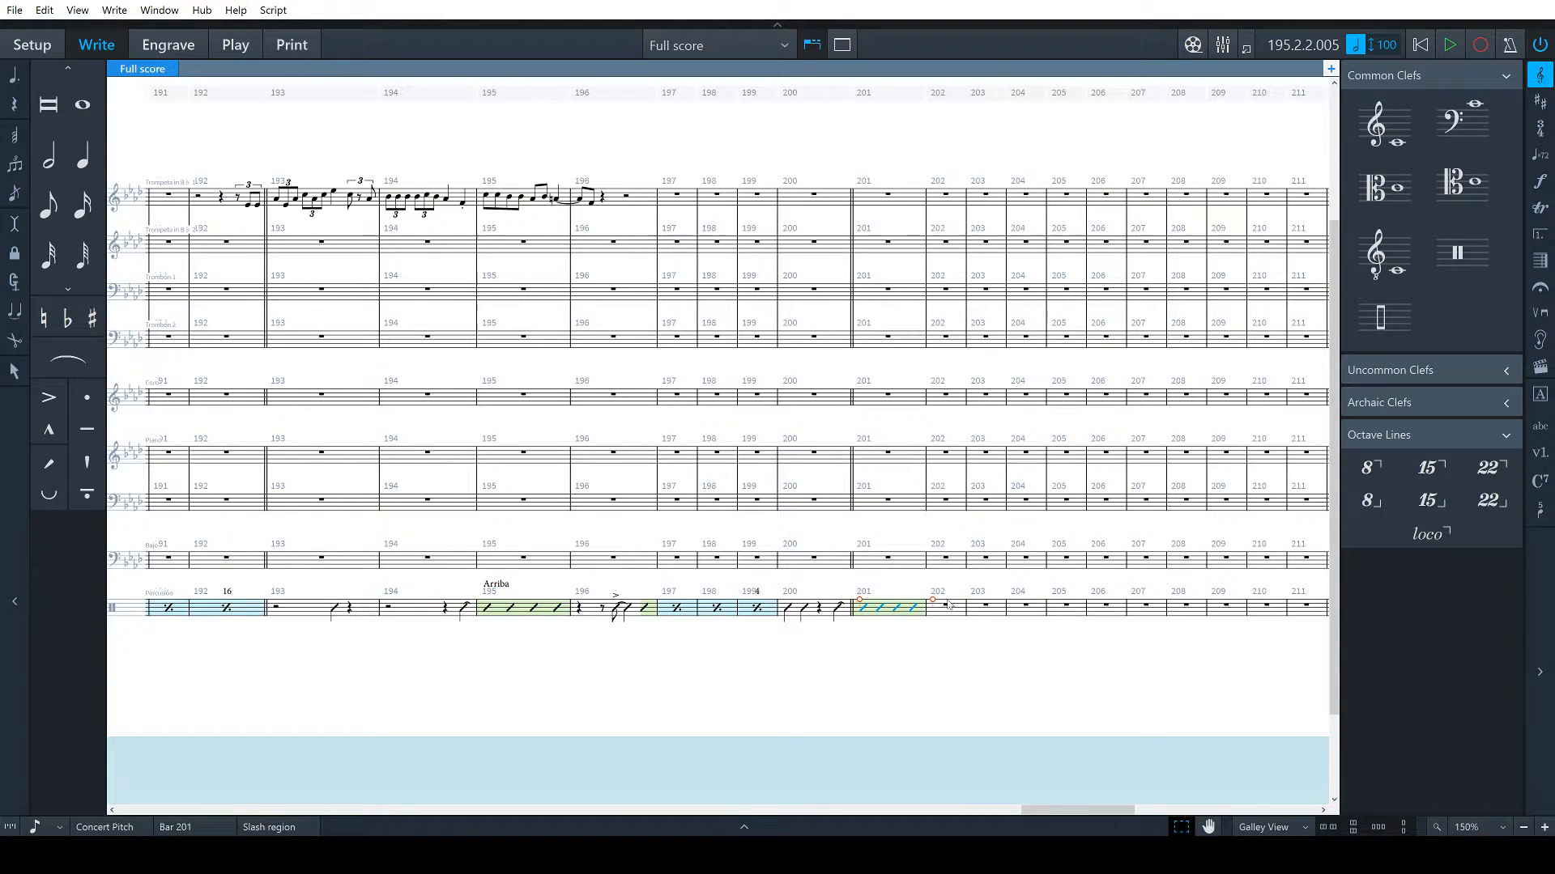
pyautogui.hotkey('shift', 'x')
pyautogui.write('Masacote')
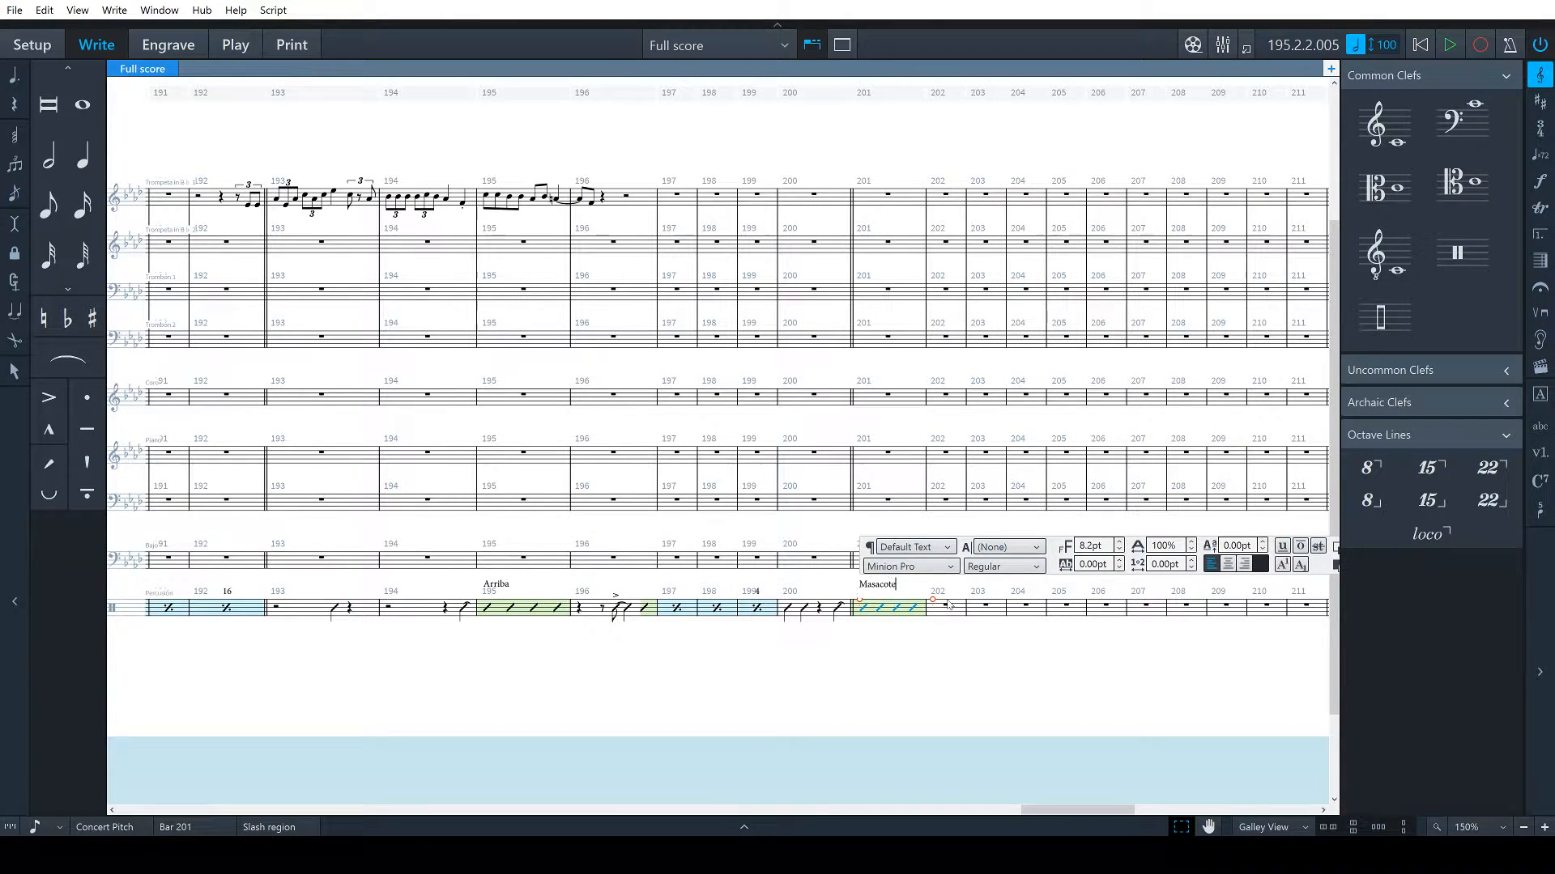
pyautogui.press('Escape')
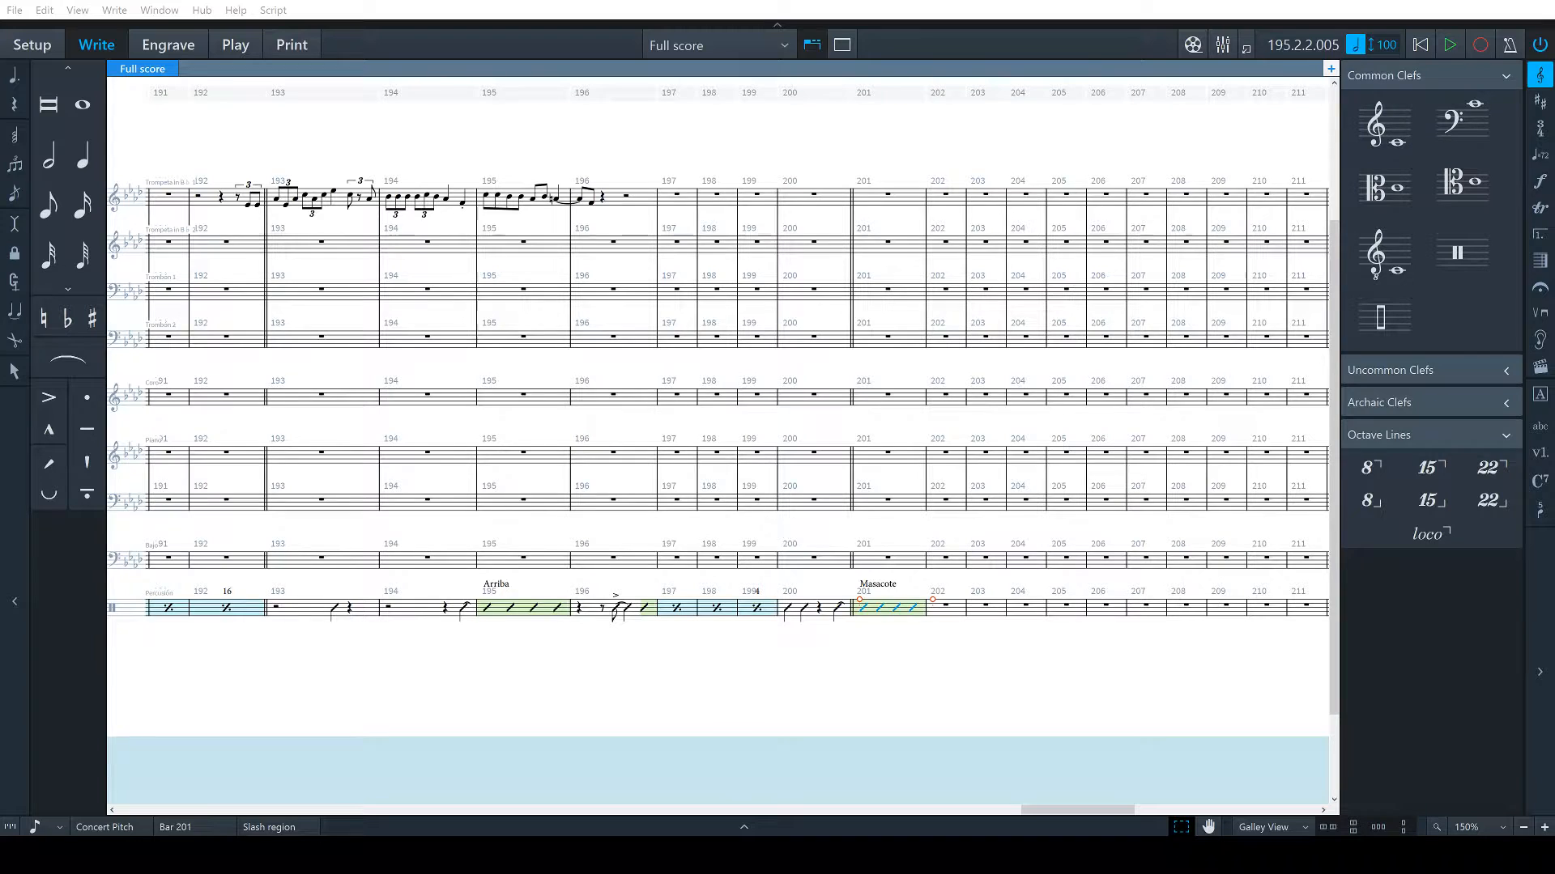
# Add a one-bar repeat region across bars 202 to 207 of the percussion staff
pyautogui.click(952, 607)
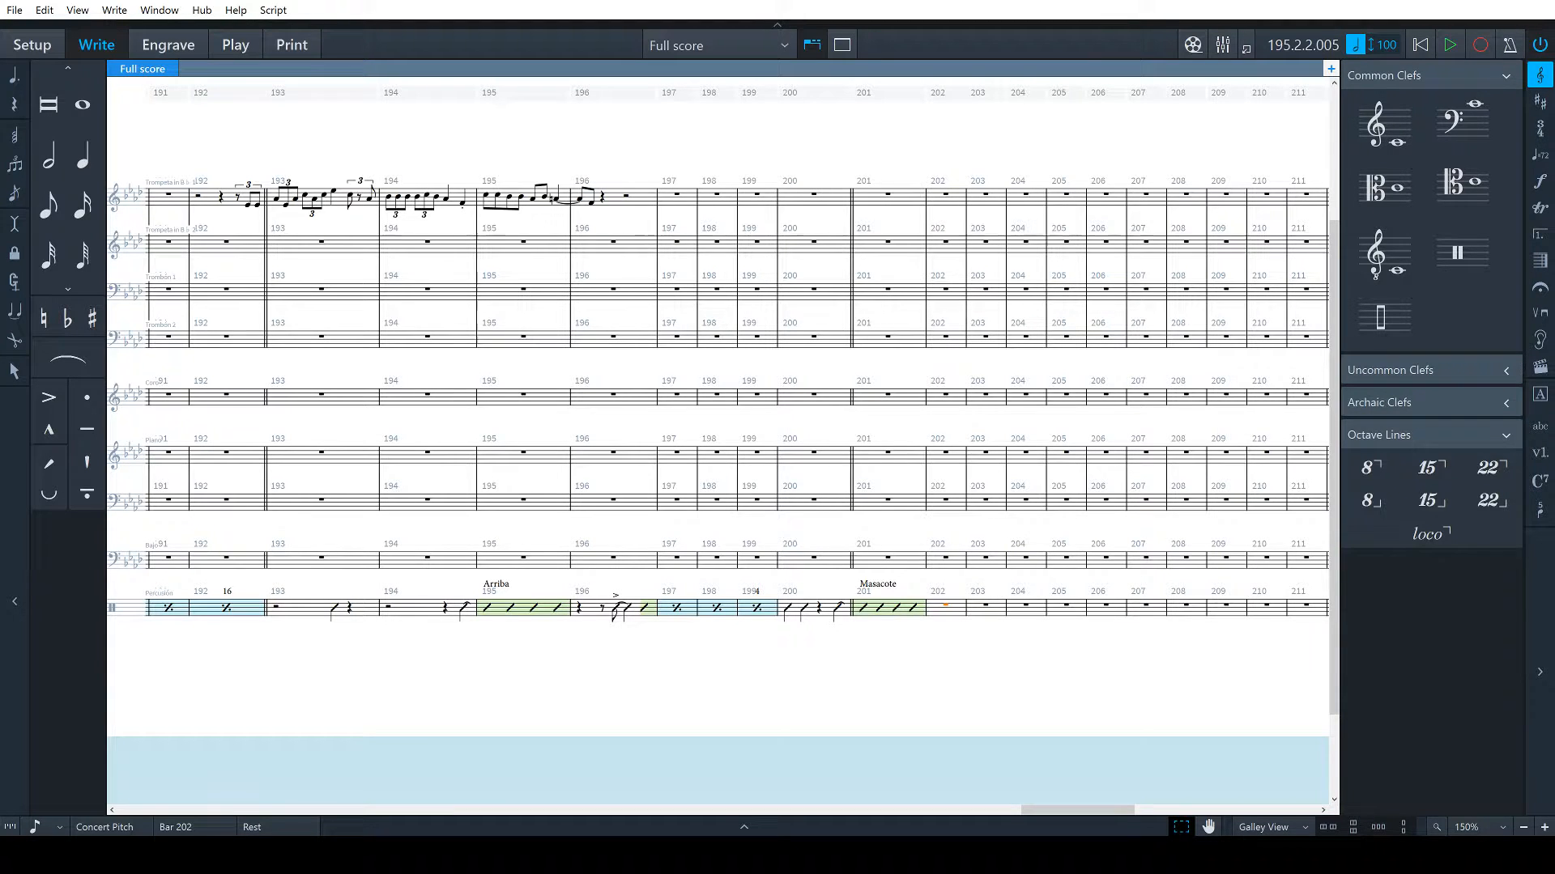
pyautogui.hotkey('alt', 'Tab')
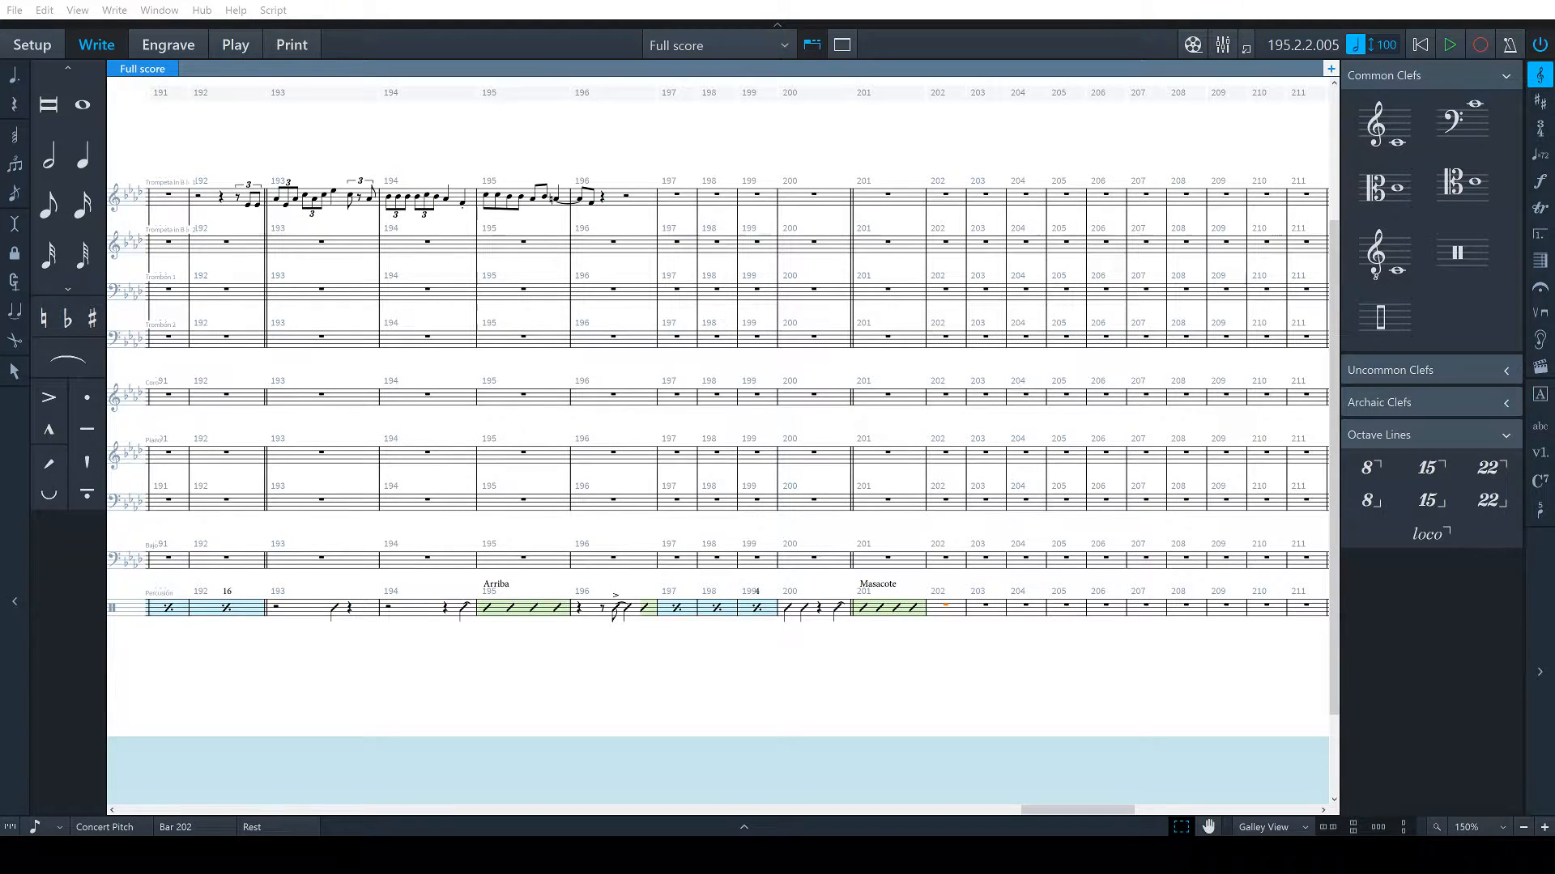
pyautogui.hscroll(2, 718, 445)
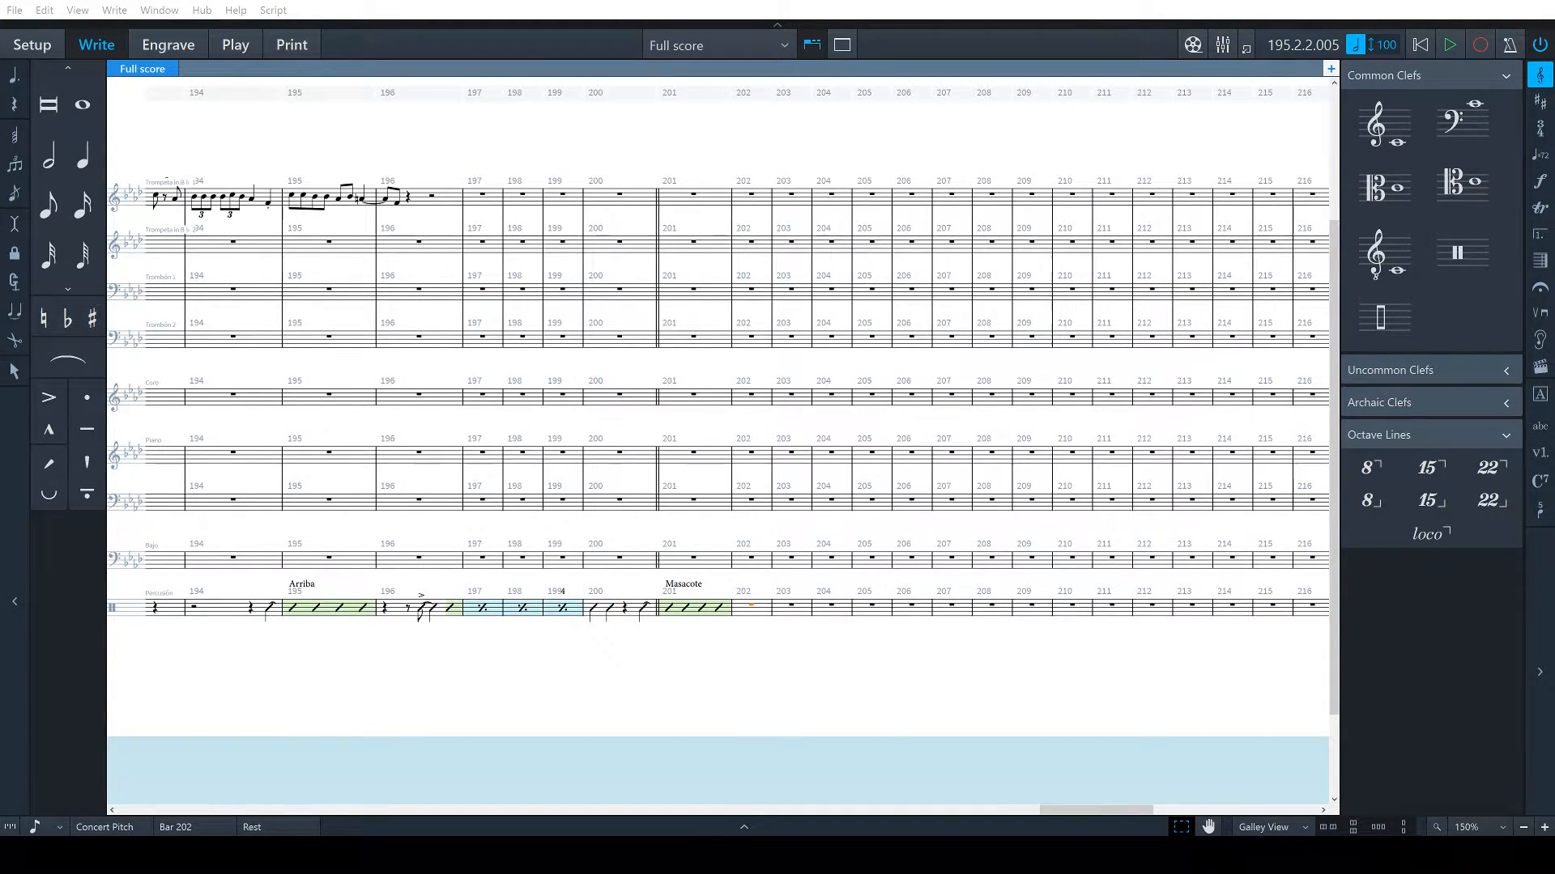
pyautogui.hotkey('alt', 'Tab')
pyautogui.hotkey('shift', 'Right')
pyautogui.hotkey('shift', 'Right')
pyautogui.hotkey('shift', 'Right')
pyautogui.hotkey('shift', 'Right')
pyautogui.hotkey('shift', 'Right')
pyautogui.hotkey('shift', 'r')
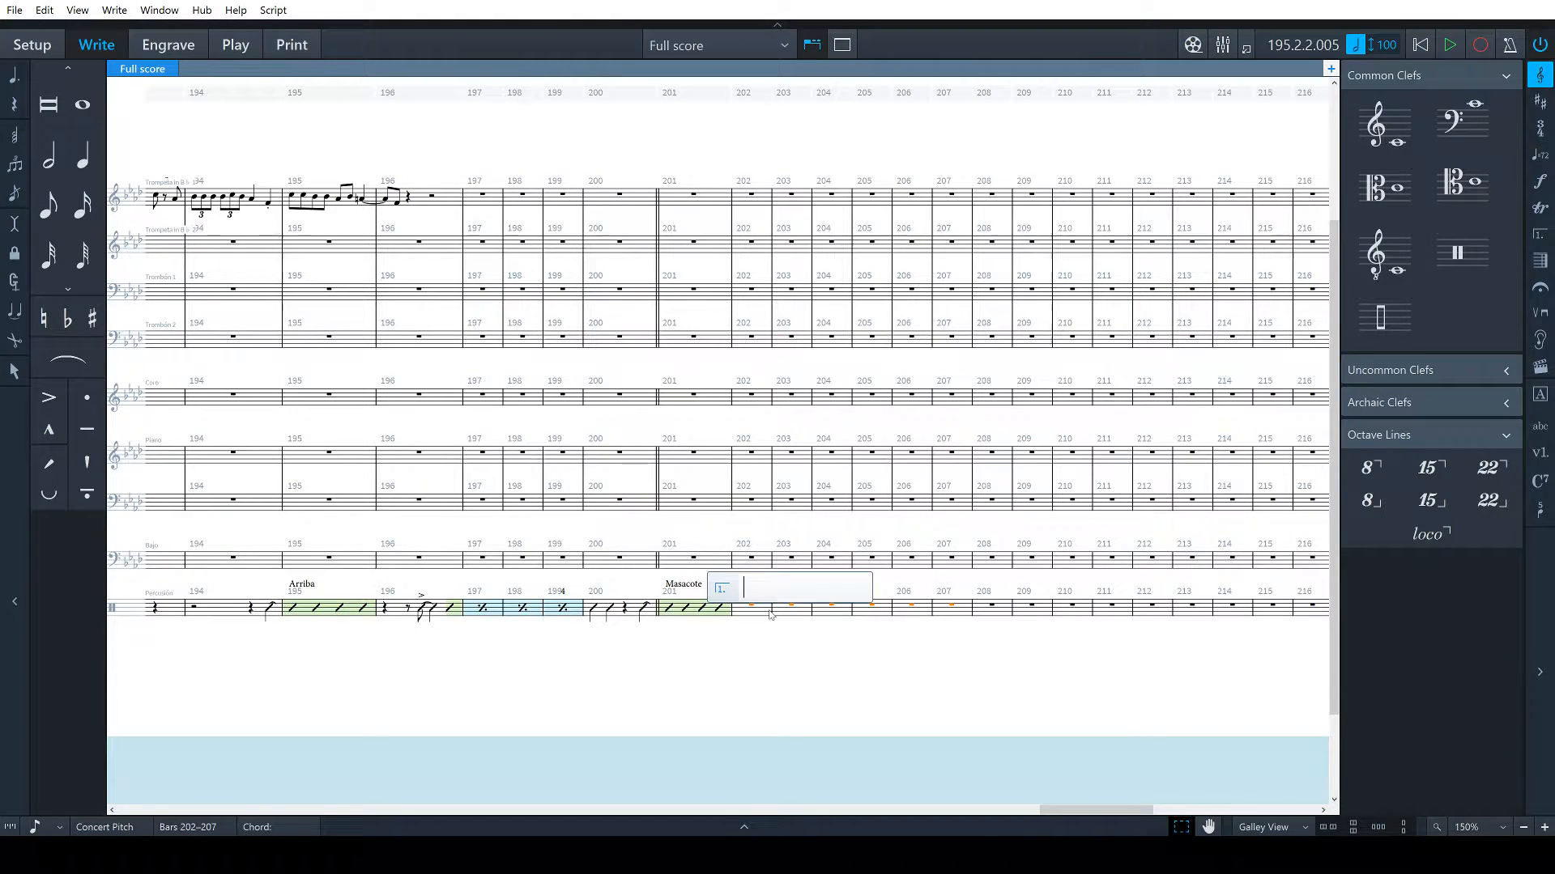
pyautogui.write('%1')
pyautogui.press('Return')
pyautogui.hotkey('alt', 'Tab')
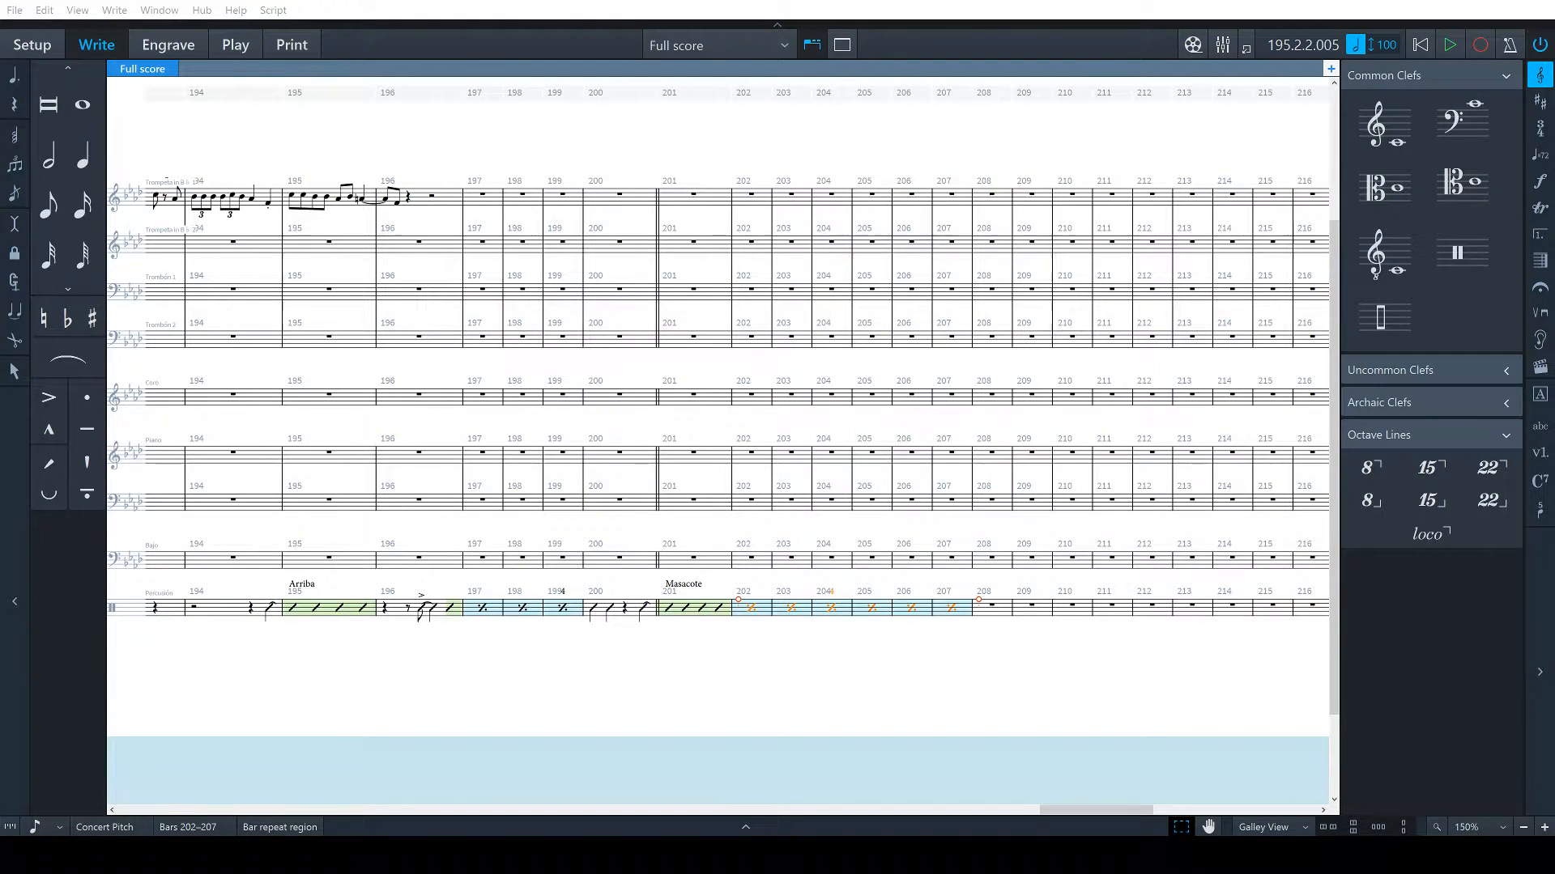
# Enter conga eighth notes on the offbeats of beats 2 and 3 in percussion bar 208, with a grace note before the second
pyautogui.click(1009, 614)
pyautogui.hotkey('shift', 'n')
pyautogui.press('Right')
pyautogui.press('Right')
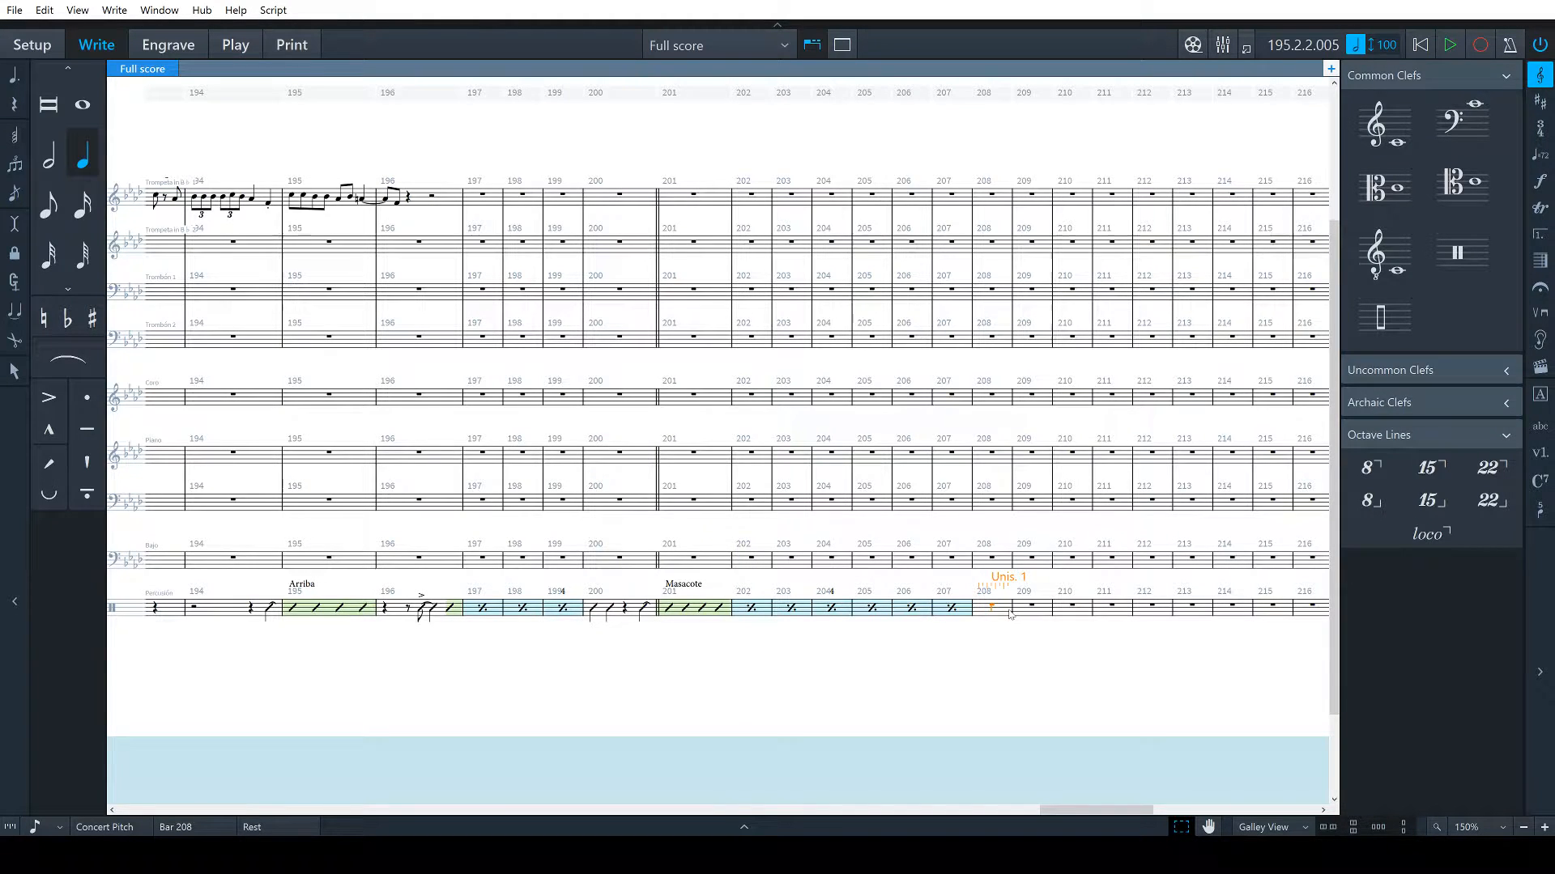
pyautogui.press('5')
pyautogui.press('y')
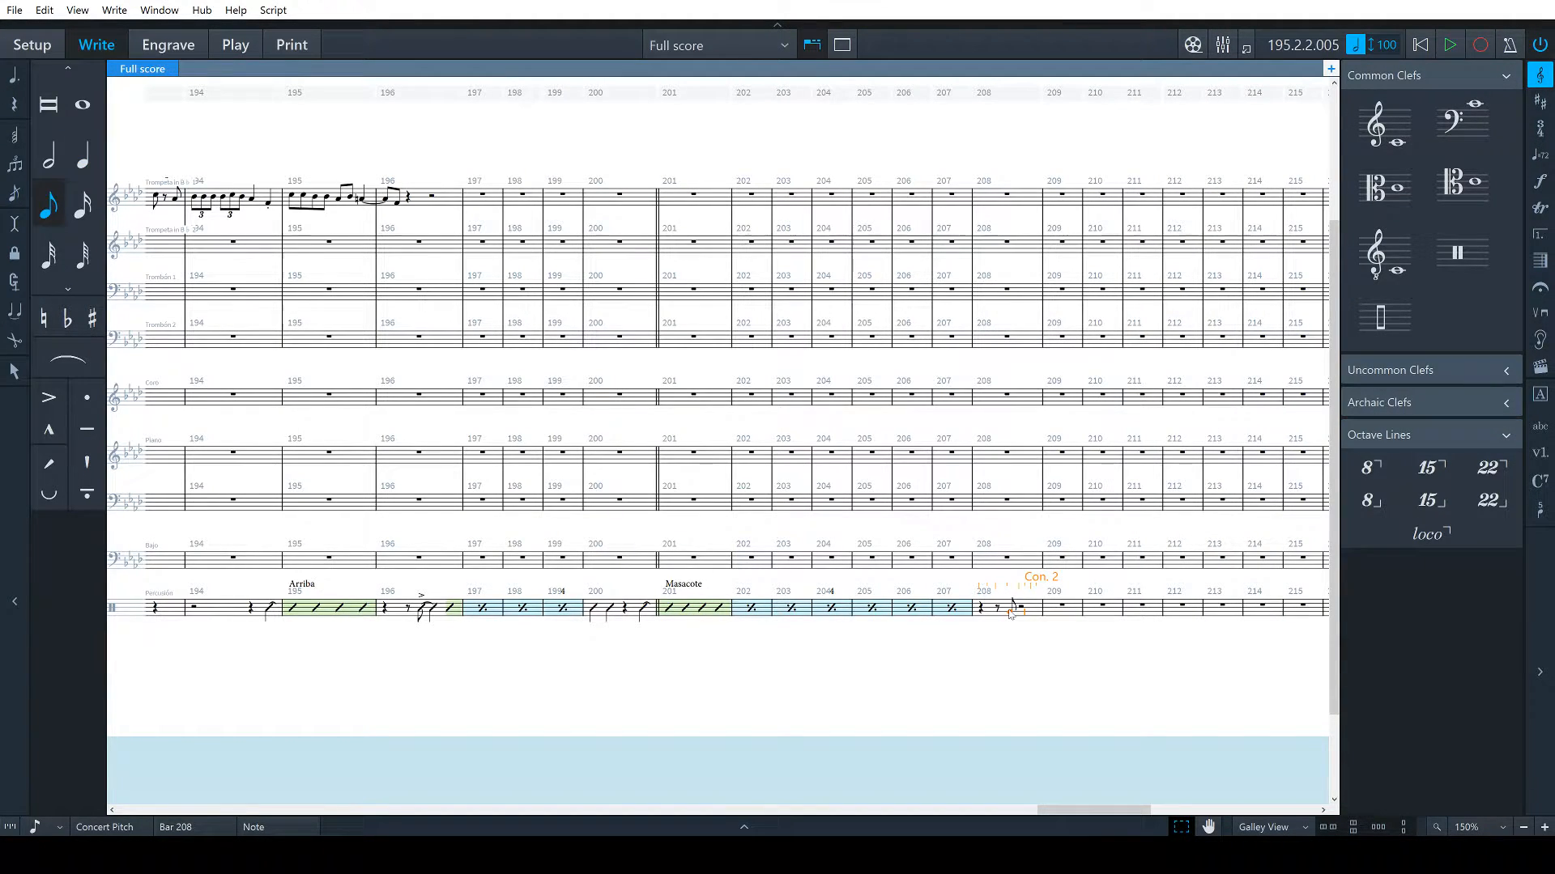
pyautogui.press('/')
pyautogui.press('c')
pyautogui.press('/')
pyautogui.press('c')
pyautogui.press('Escape')
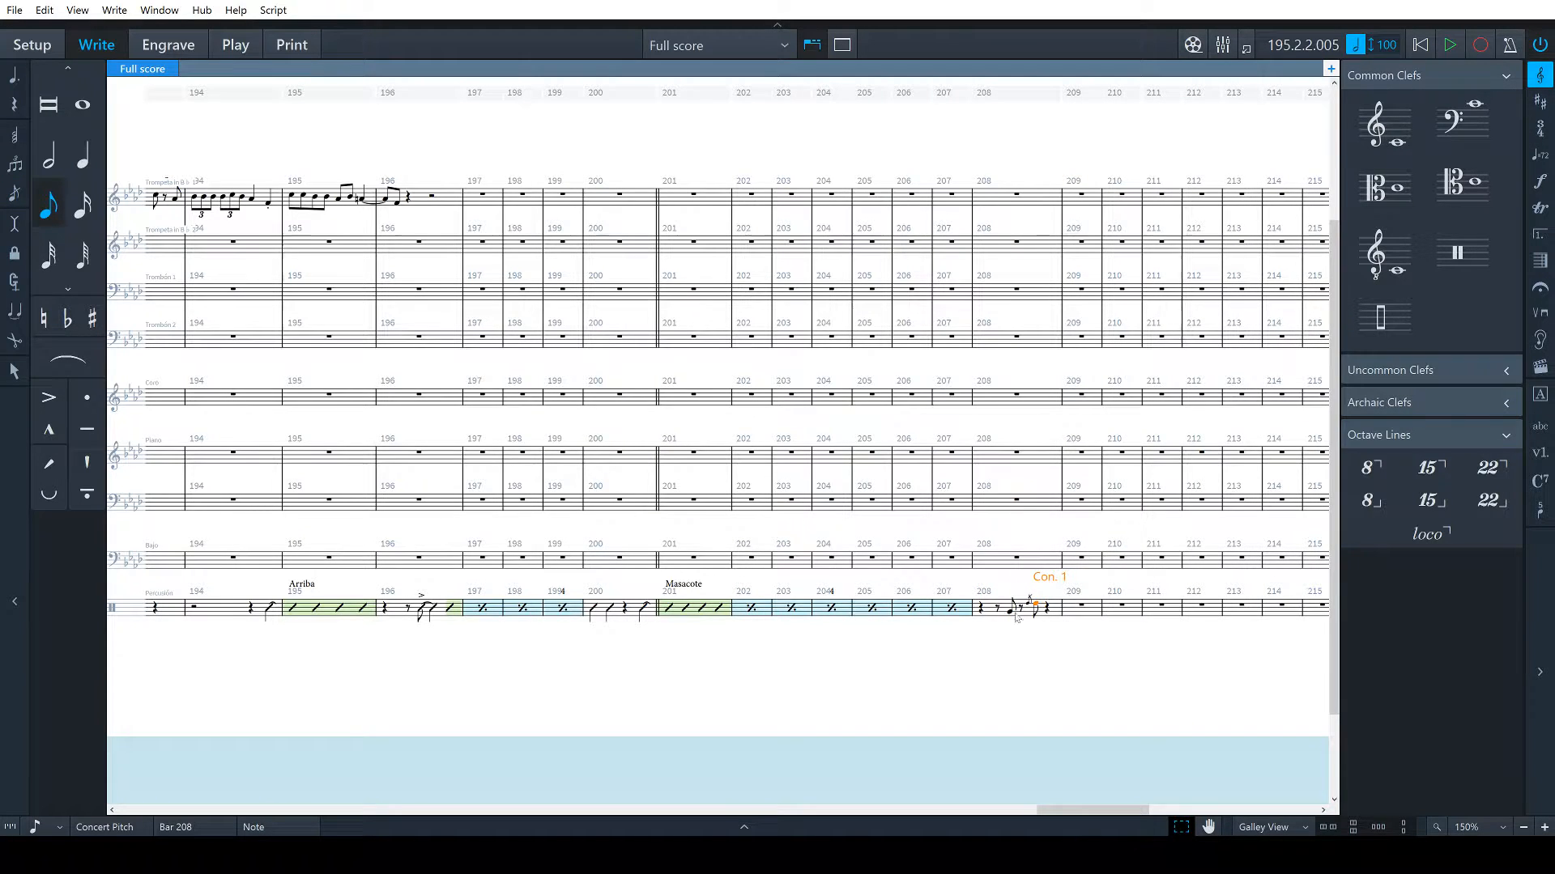
# Enter a unison eighth note on the offbeat of beat 4 in percussion bar 208
pyautogui.hotkey('shift', 'x')
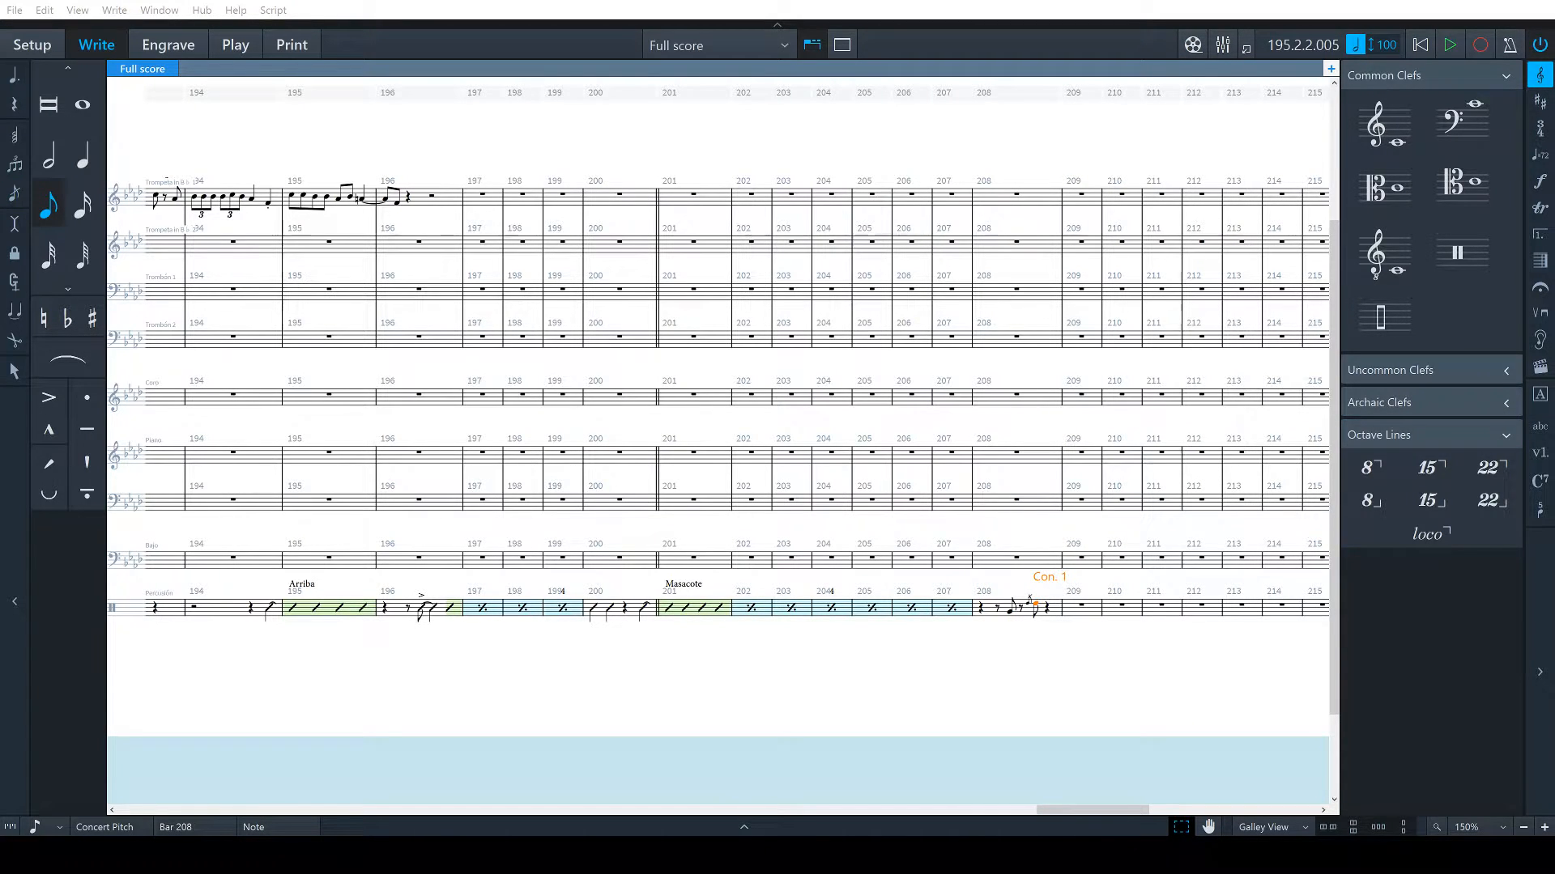
pyautogui.click(1047, 609)
pyautogui.press('Return')
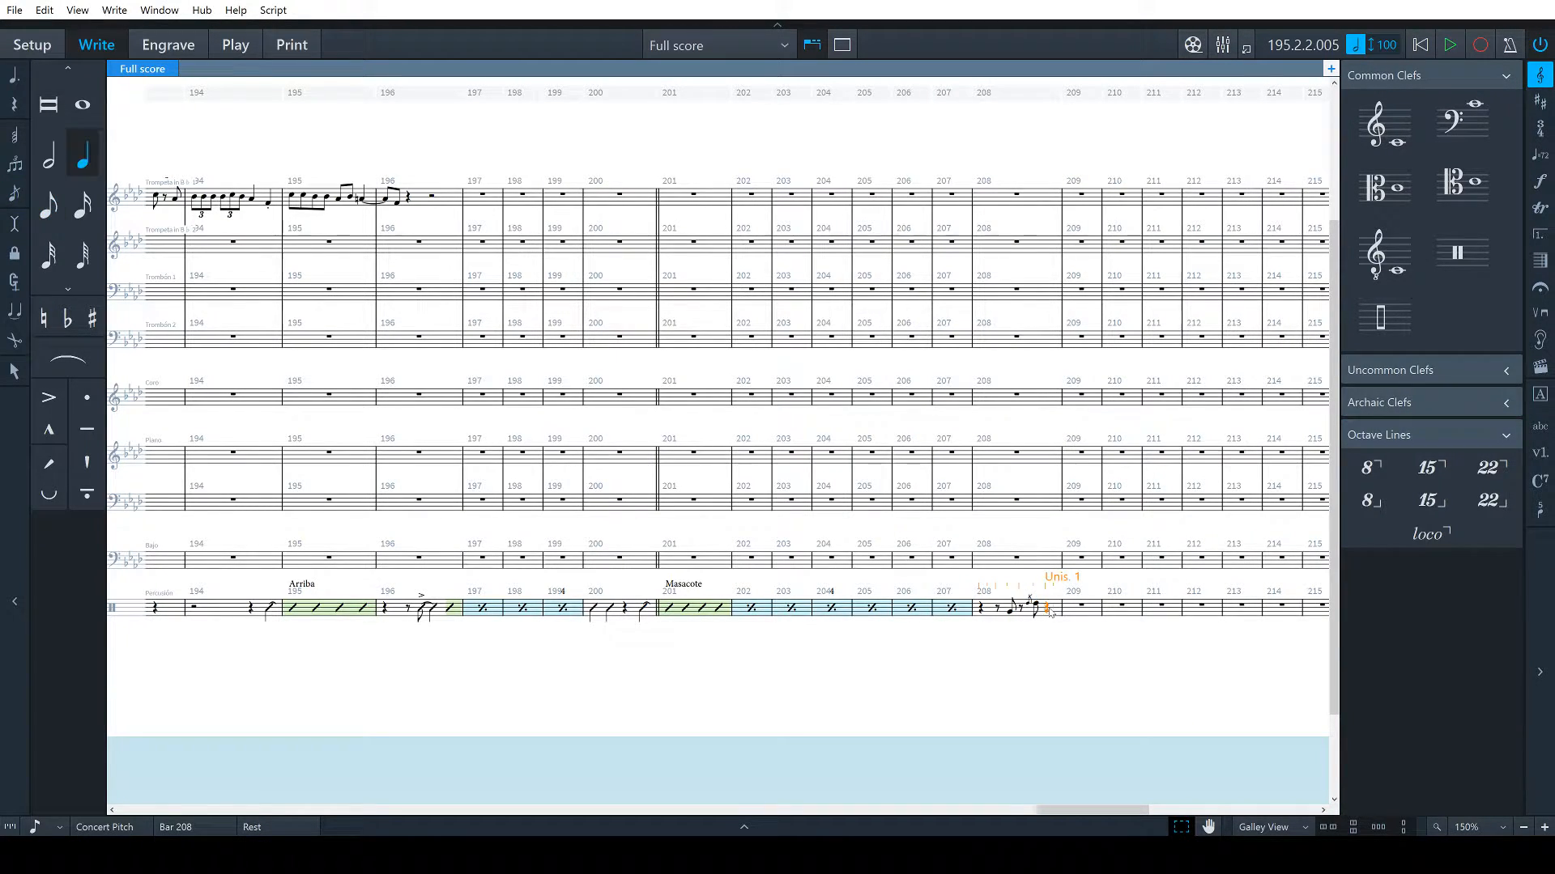
pyautogui.press('Down')
pyautogui.press('5')
pyautogui.press('space')
pyautogui.press('y')
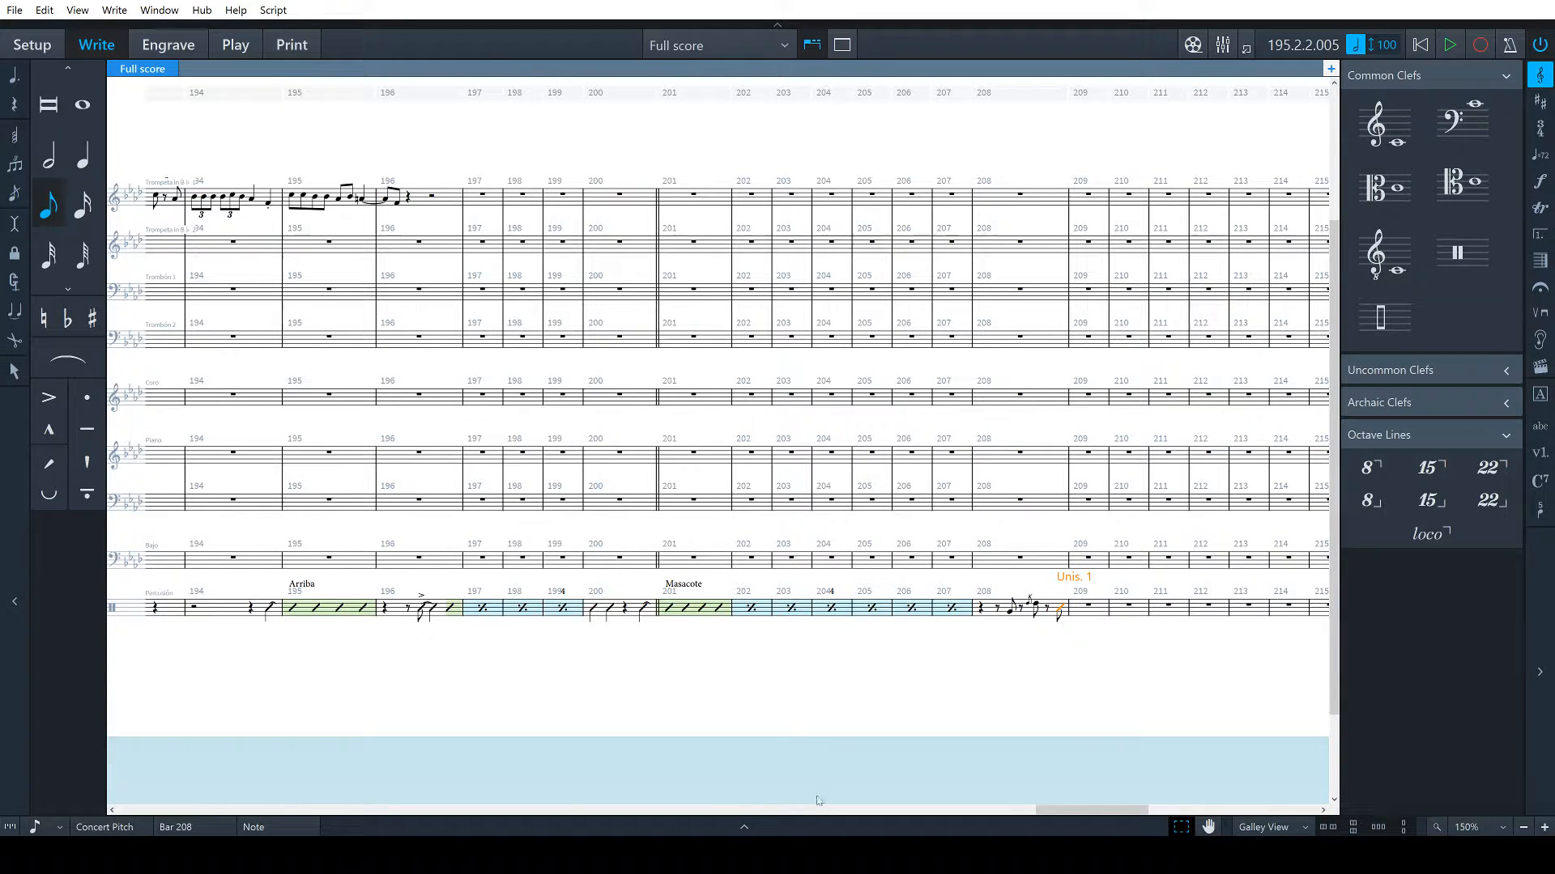
# Give the last percussion note of bar 208 a laissez vibrer tie and fill the bar's first beat with a slash region
pyautogui.click(744, 827)
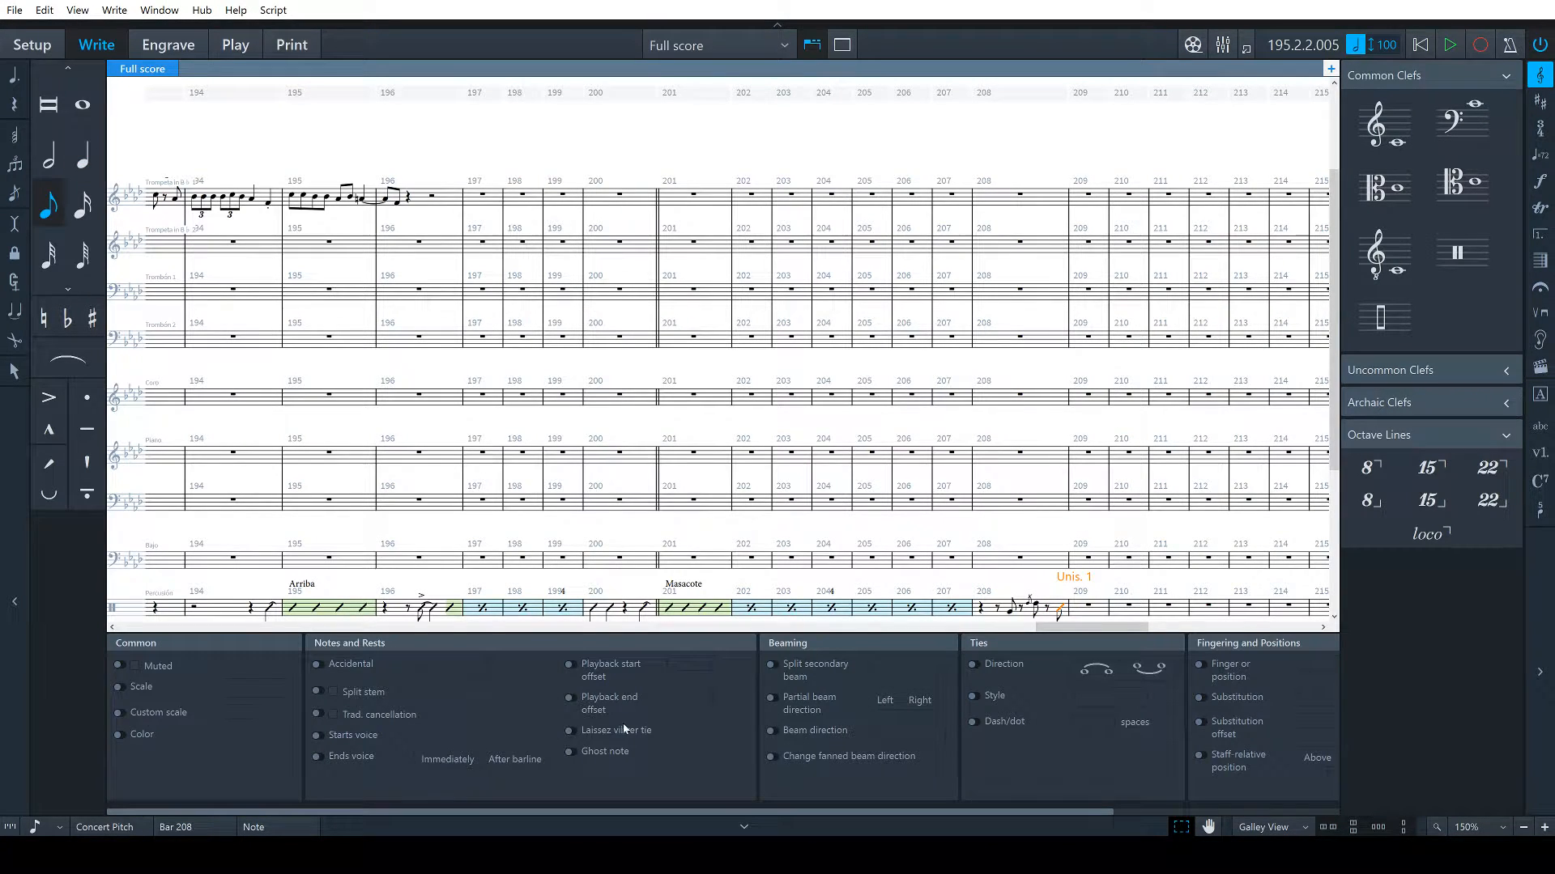
pyautogui.click(571, 732)
pyautogui.hotkey('ctrl', '8')
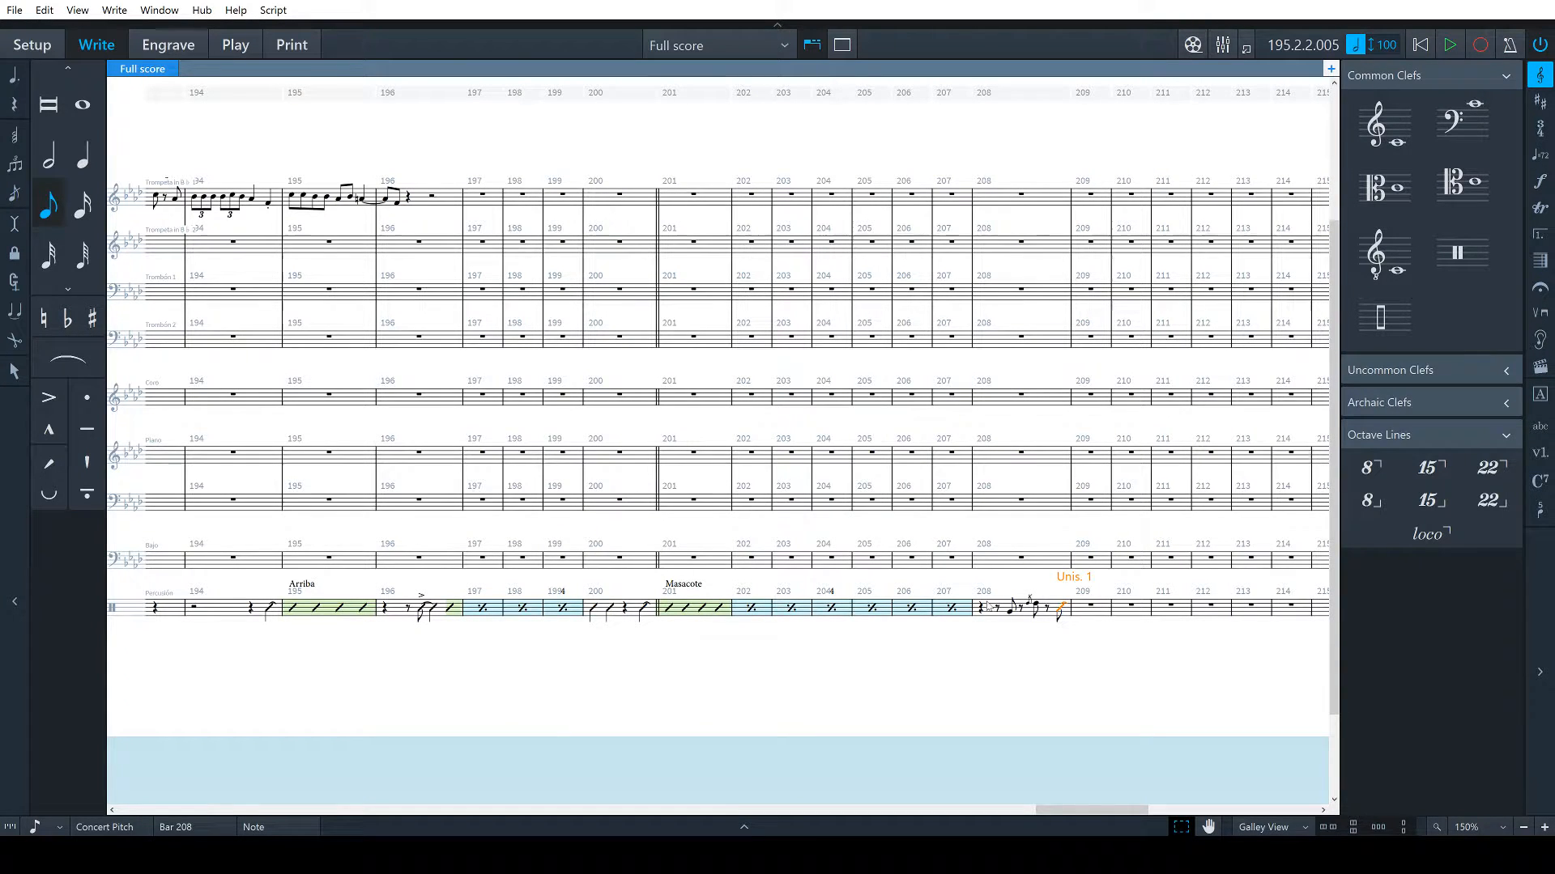
pyautogui.click(982, 609)
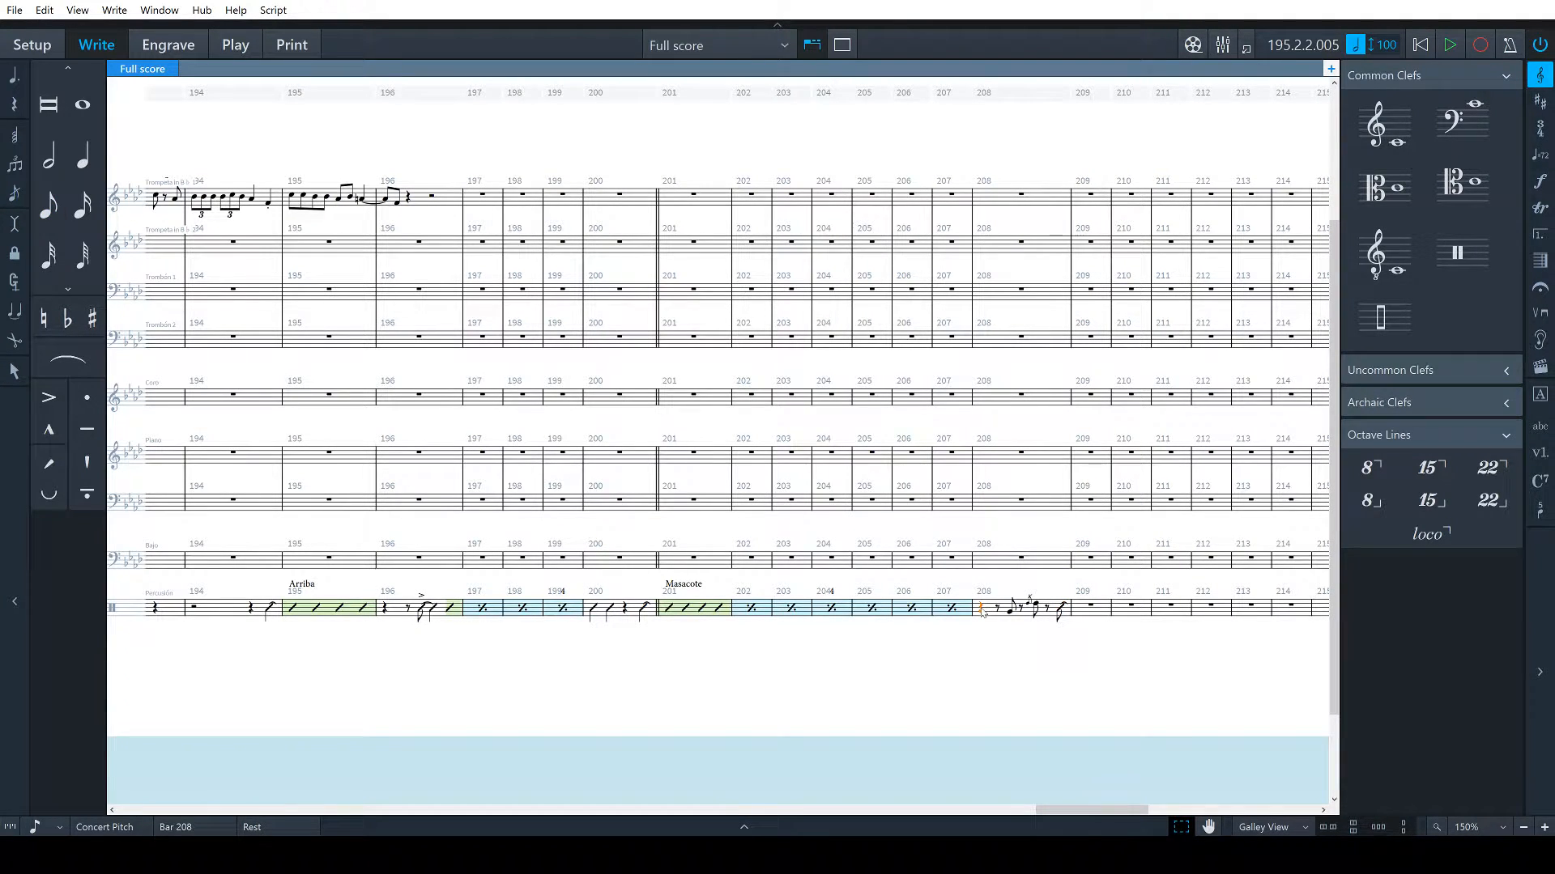
pyautogui.click(1028, 679)
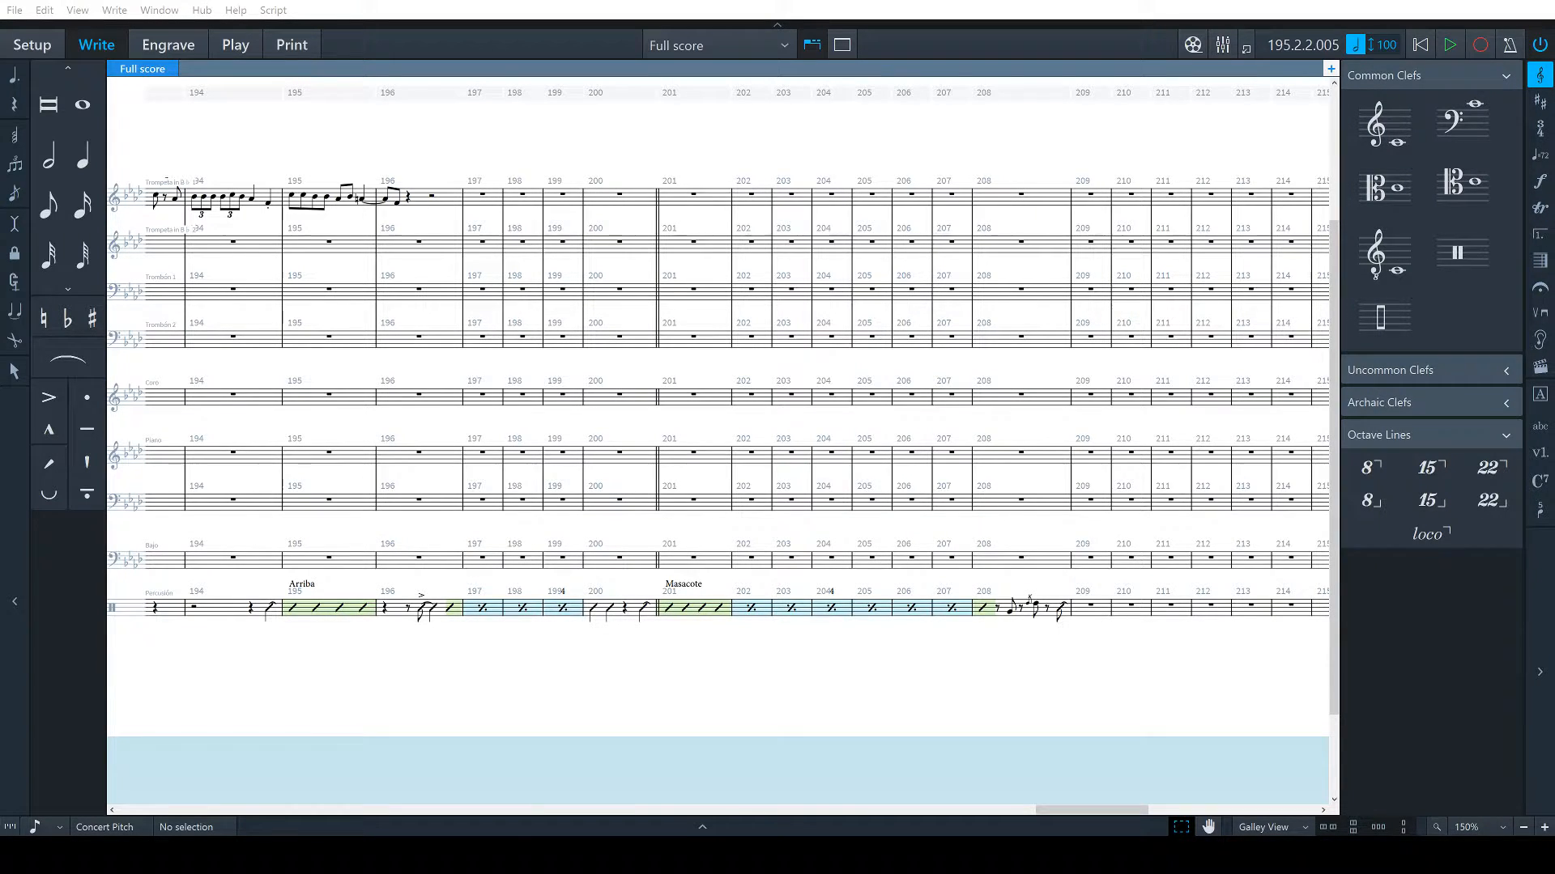
# Fill bar 209 of the percussion staff with a slash region and add the text "Bomba" above its start
pyautogui.click(1091, 605)
pyautogui.hscroll(3, 1143, 623)
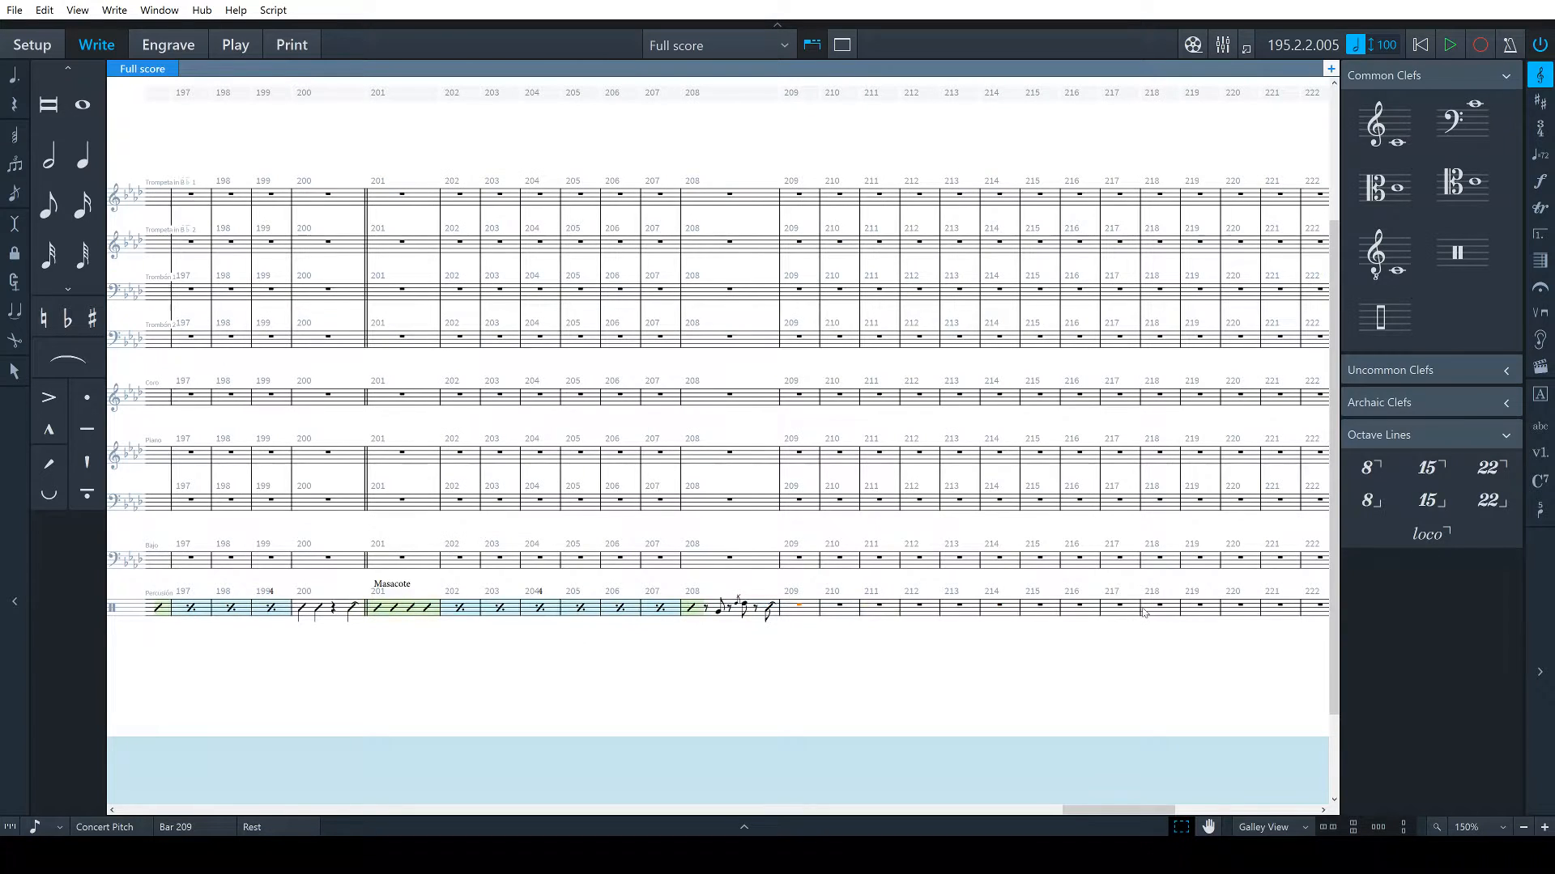
pyautogui.hotkey('ctrl', 'v')
pyautogui.hotkey('shift', 'x')
pyautogui.write('Bom b')
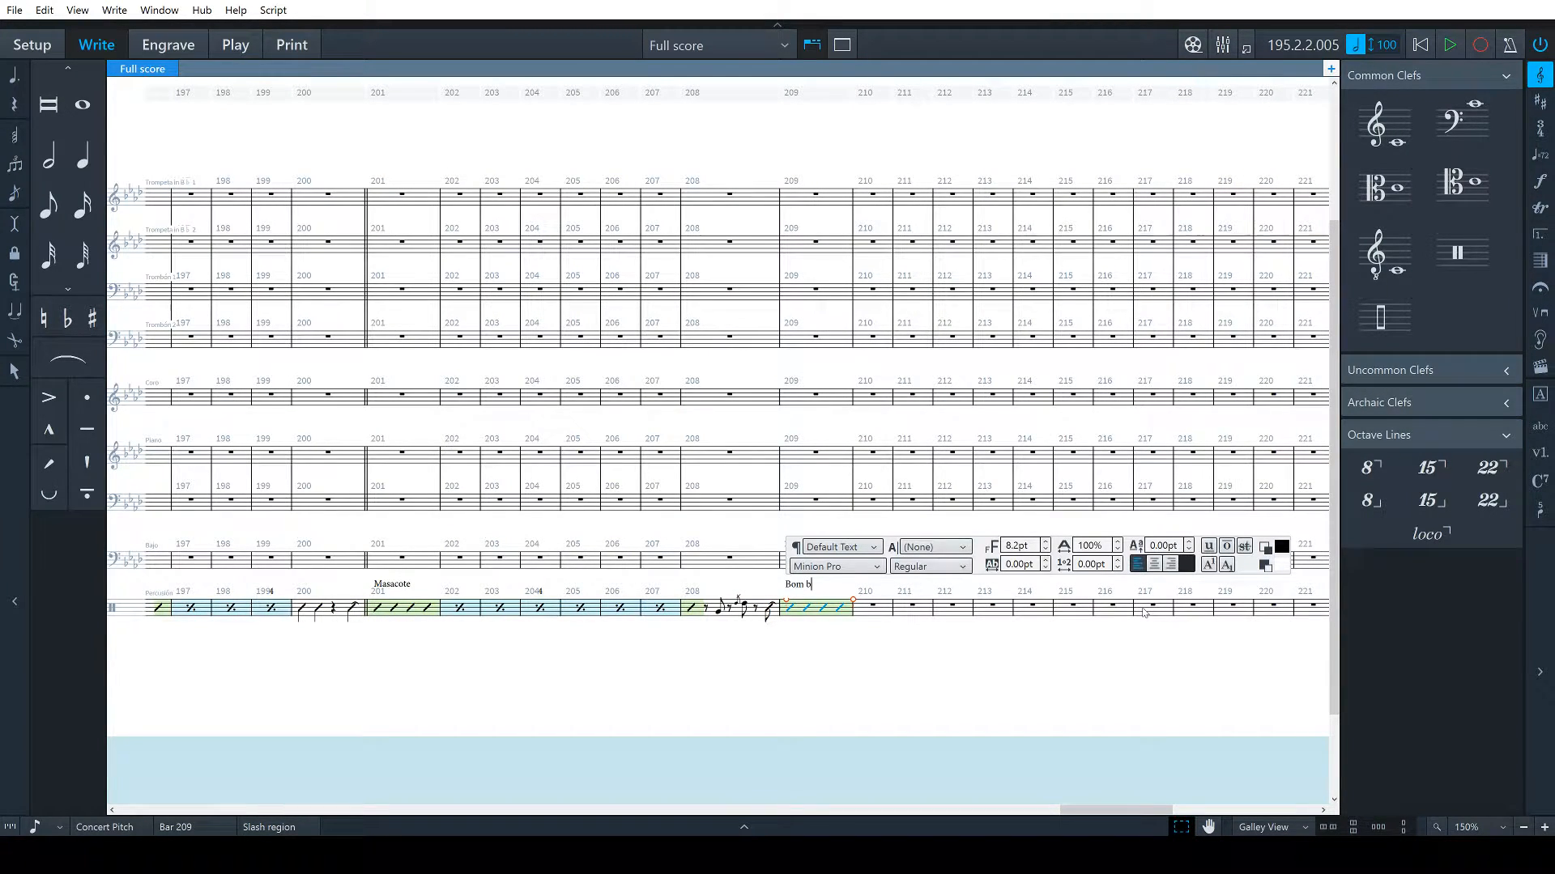
pyautogui.write('a')
pyautogui.press('Escape')
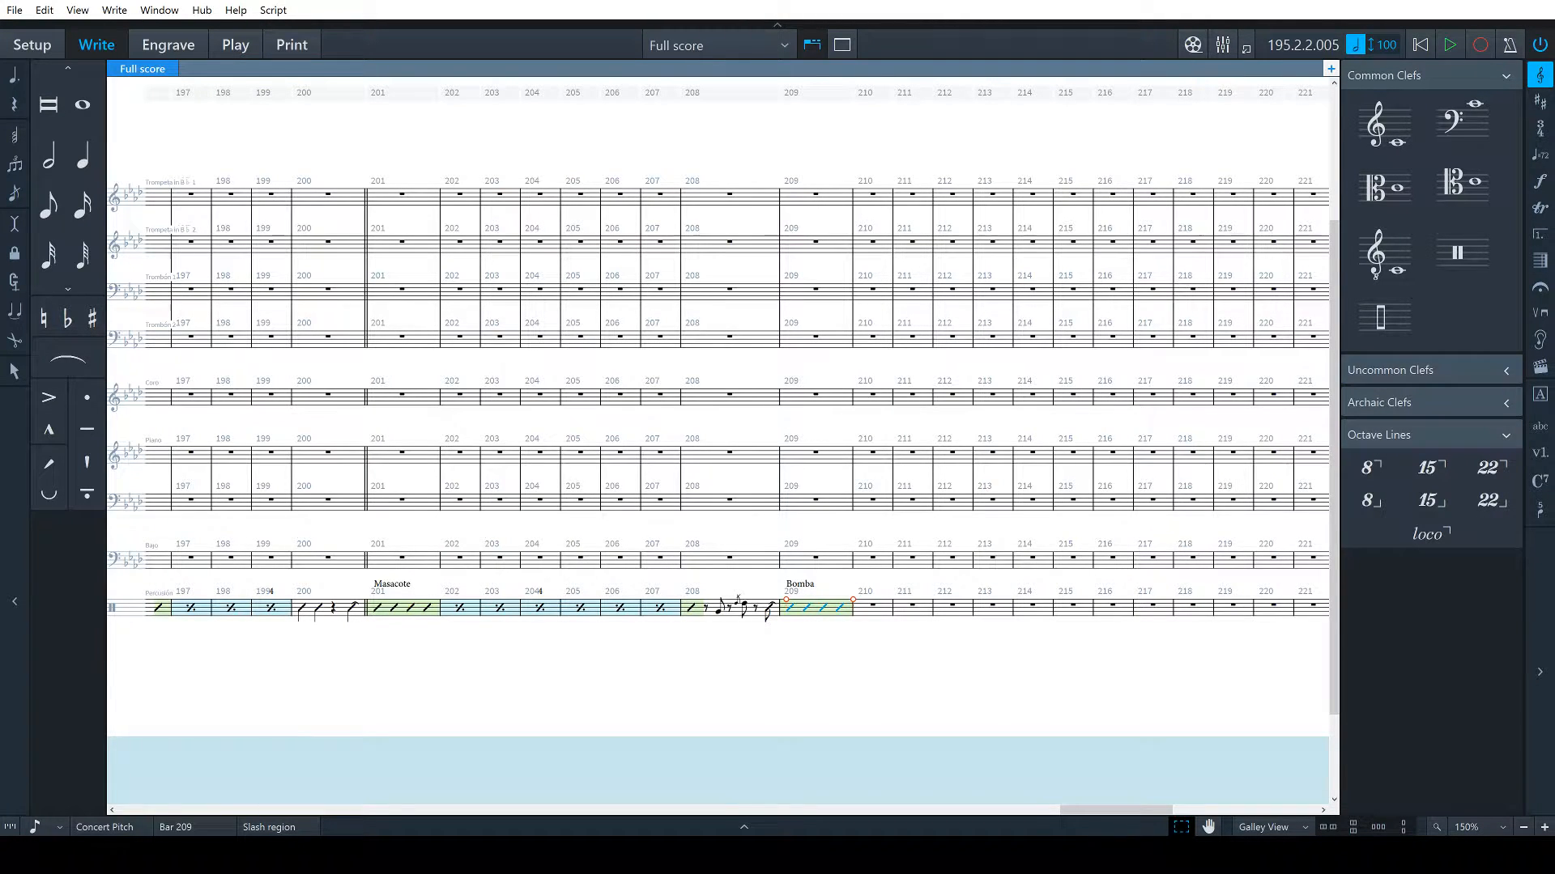
# Add a one-bar repeat region across bars 210 to 216 of the percussion staff
pyautogui.hotkey('shift', 'b')
pyautogui.press('Escape')
pyautogui.click(870, 612)
pyautogui.moveTo(1069, 607); pyautogui.dragTo(1079, 604)
pyautogui.hotkey('shift', 'r')
pyautogui.write('%')
pyautogui.press('Return')
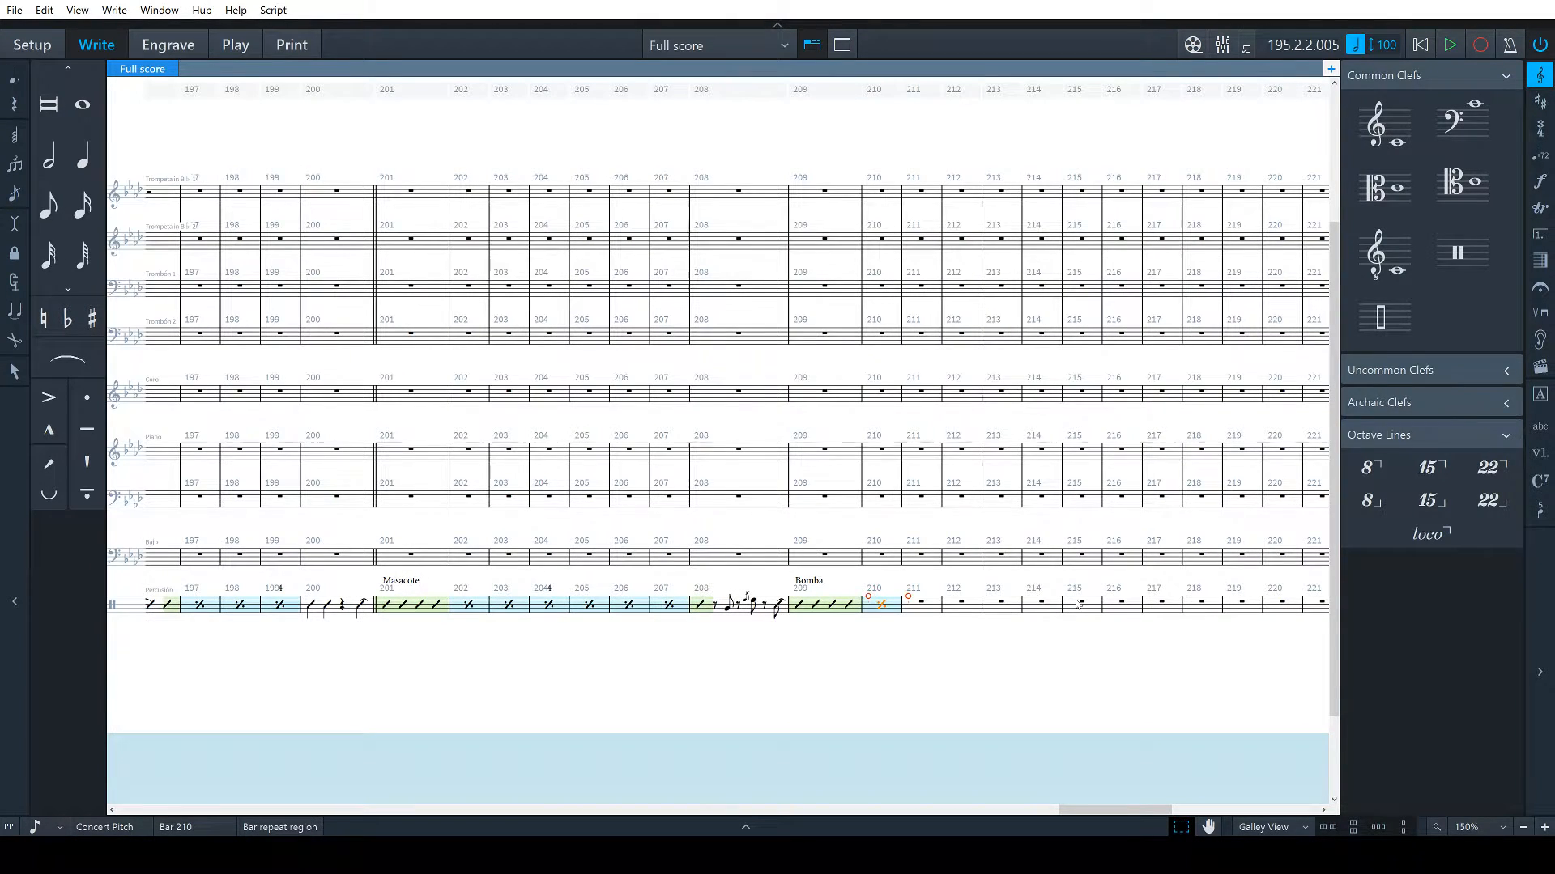
pyautogui.moveTo(907, 597); pyautogui.dragTo(1144, 600)
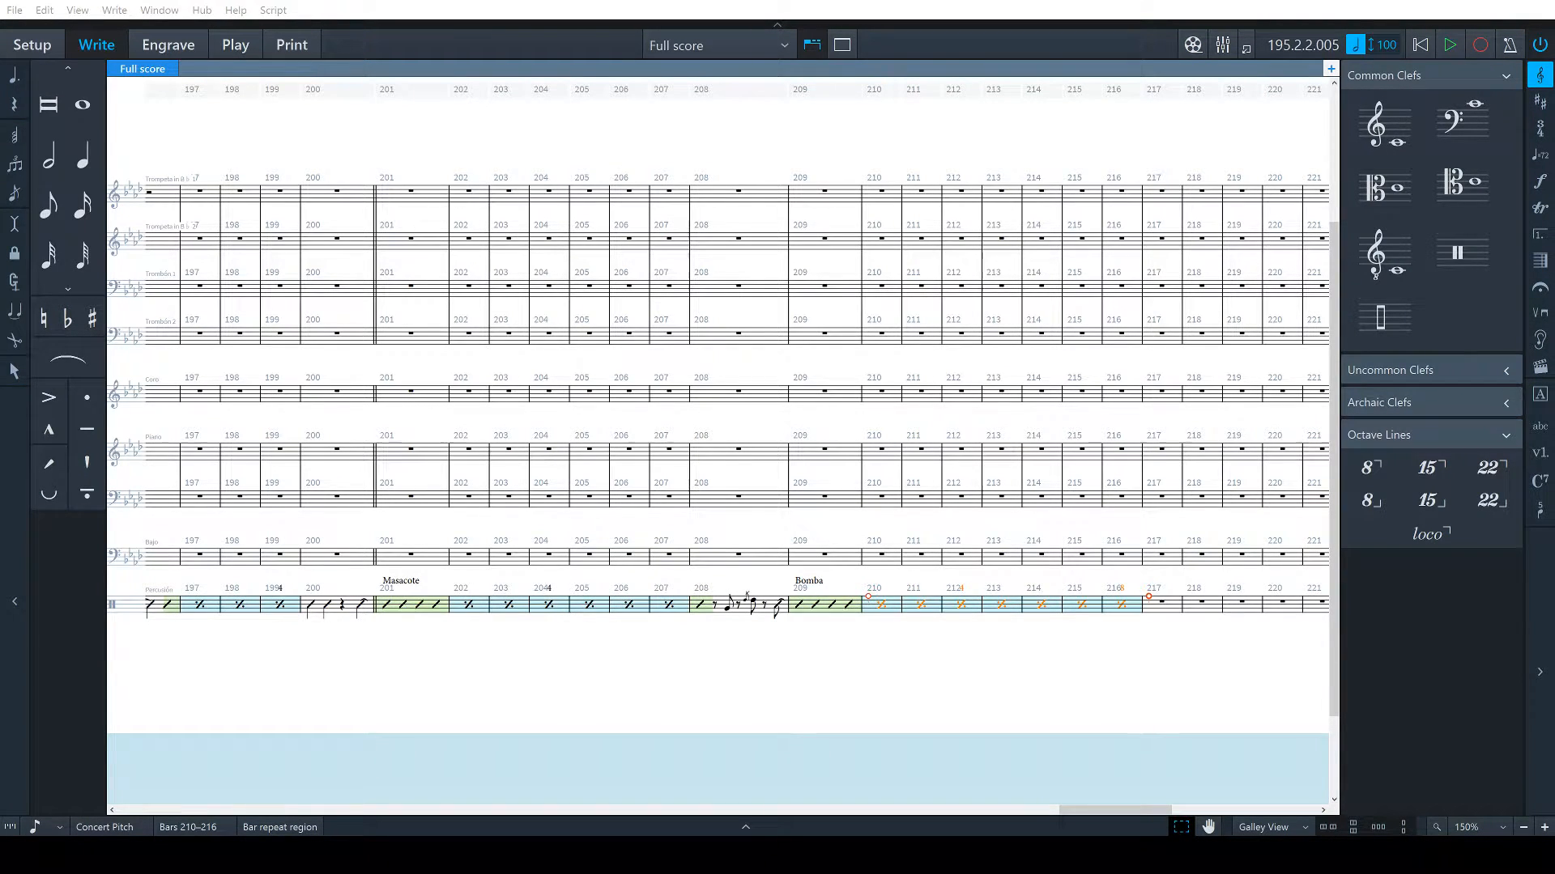
pyautogui.click(957, 698)
# Copy the percussion figure of bar 193 into bar 217
pyautogui.hscroll(-5, 956, 699)
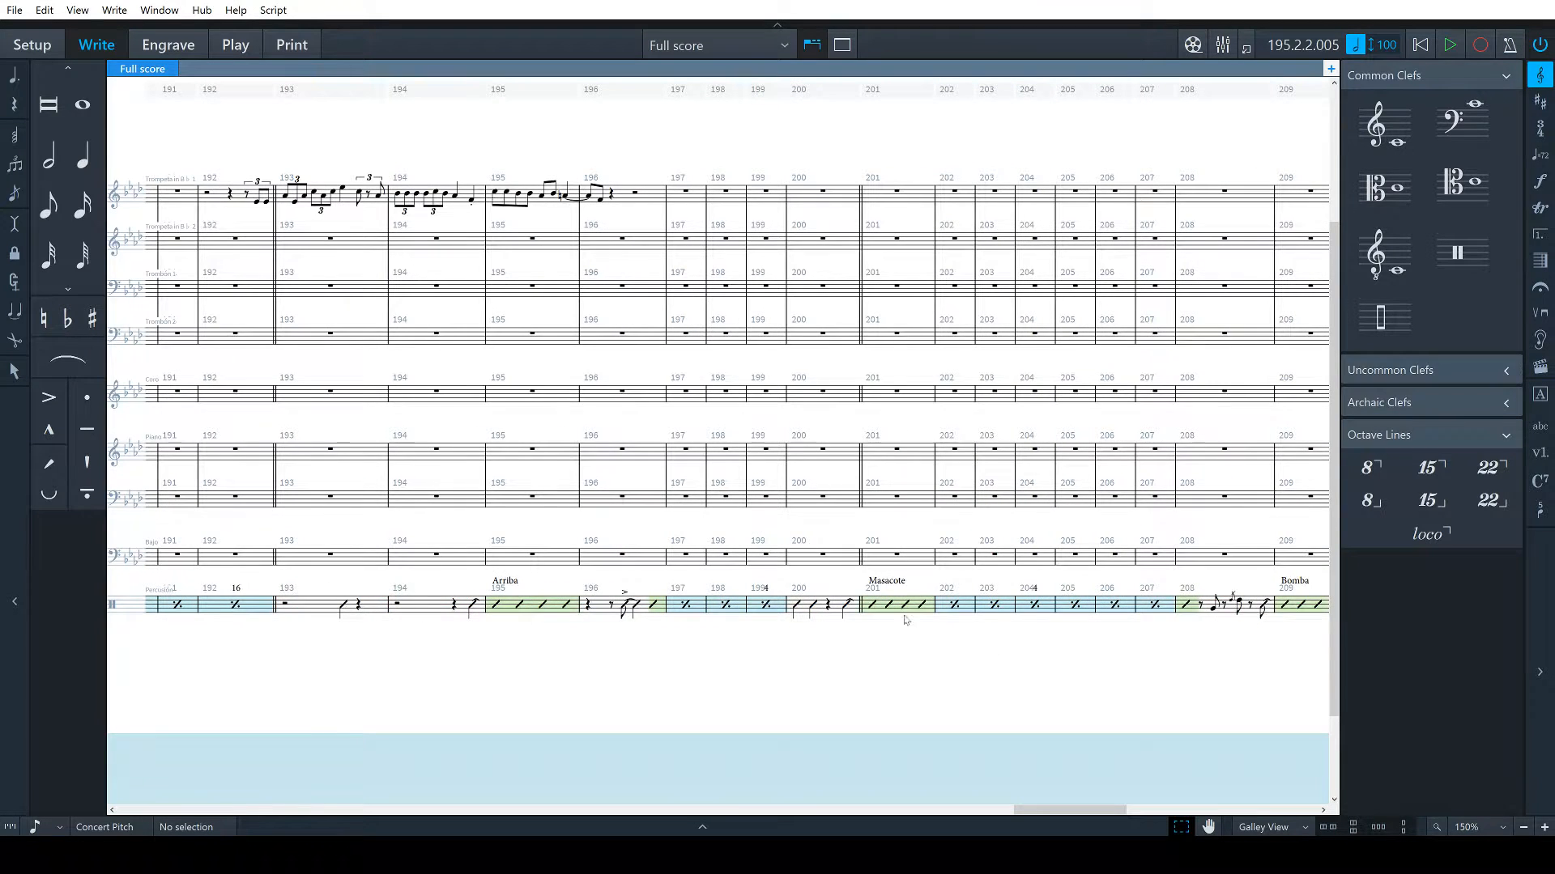
pyautogui.click(336, 605)
pyautogui.keyDown('shift'); pyautogui.click(473, 606); pyautogui.keyUp('shift')
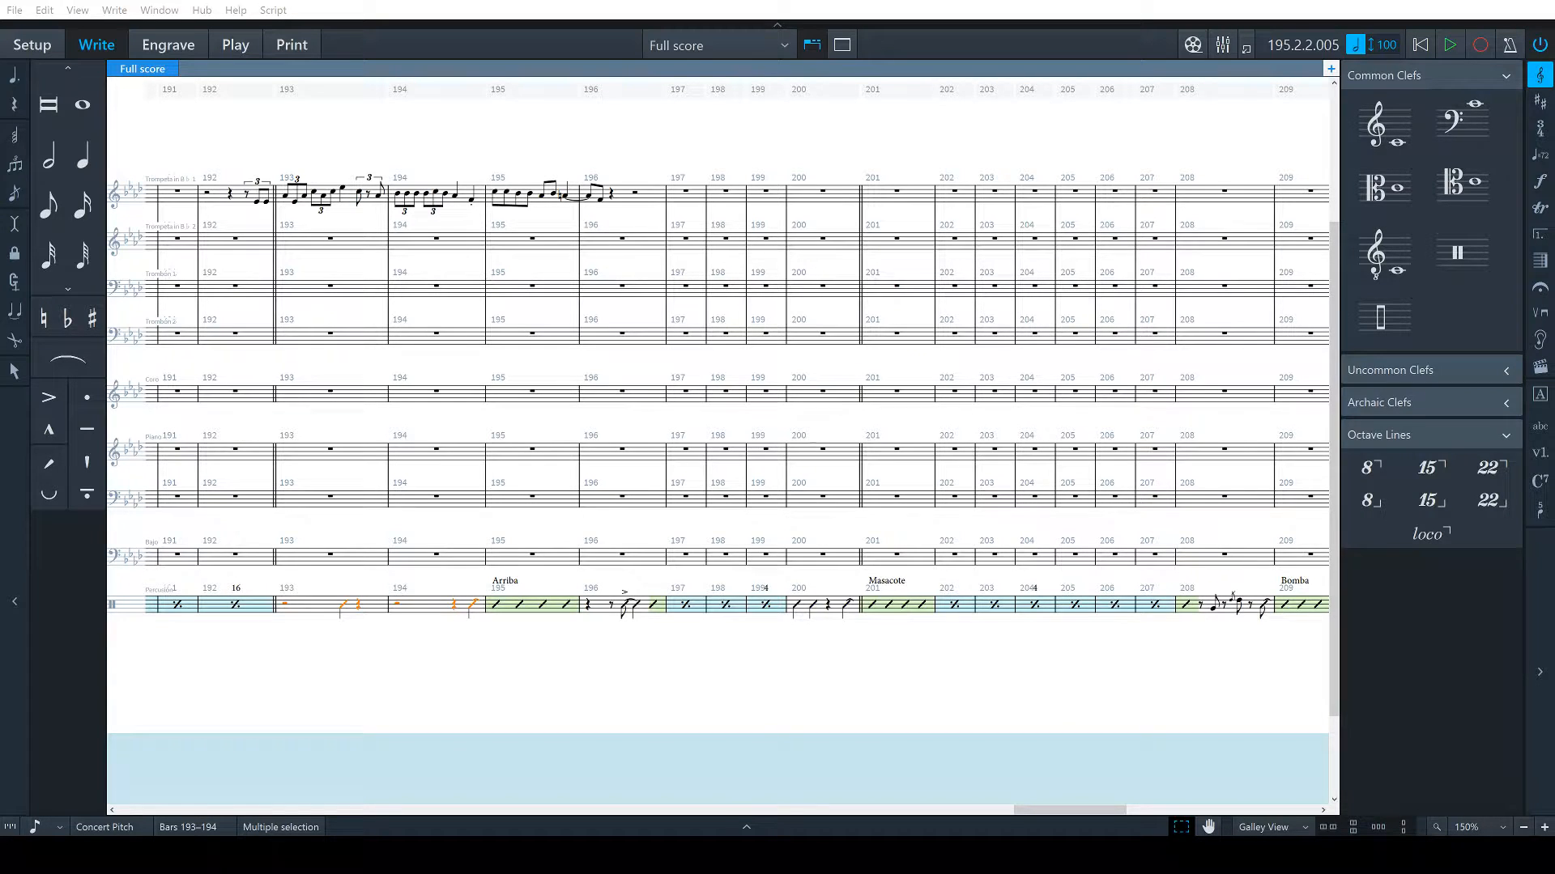
pyautogui.click(315, 614)
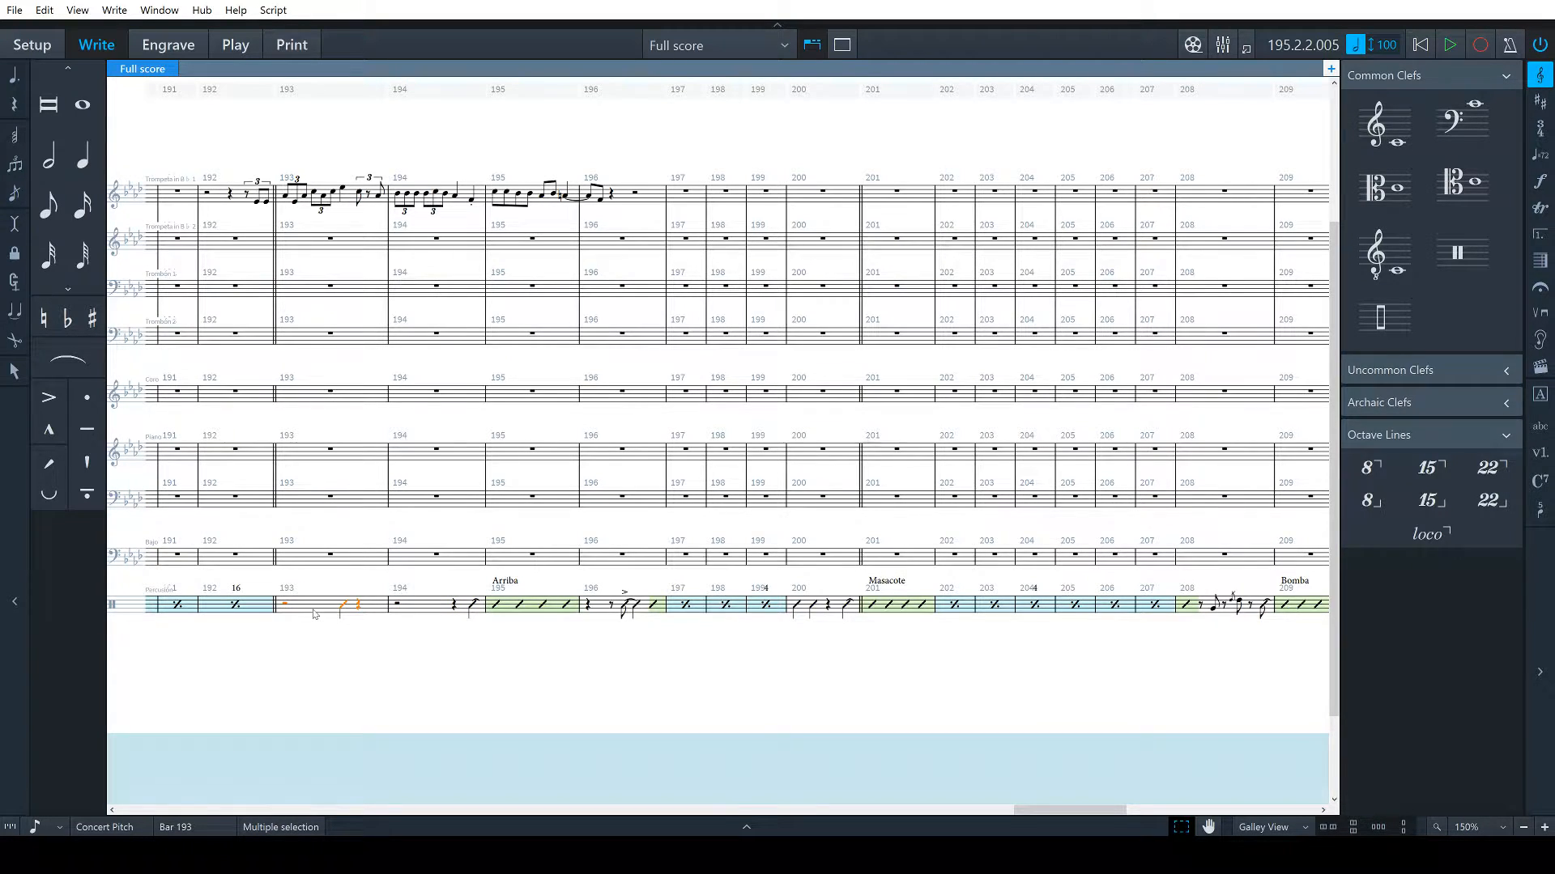
pyautogui.hscroll(10, 624, 624)
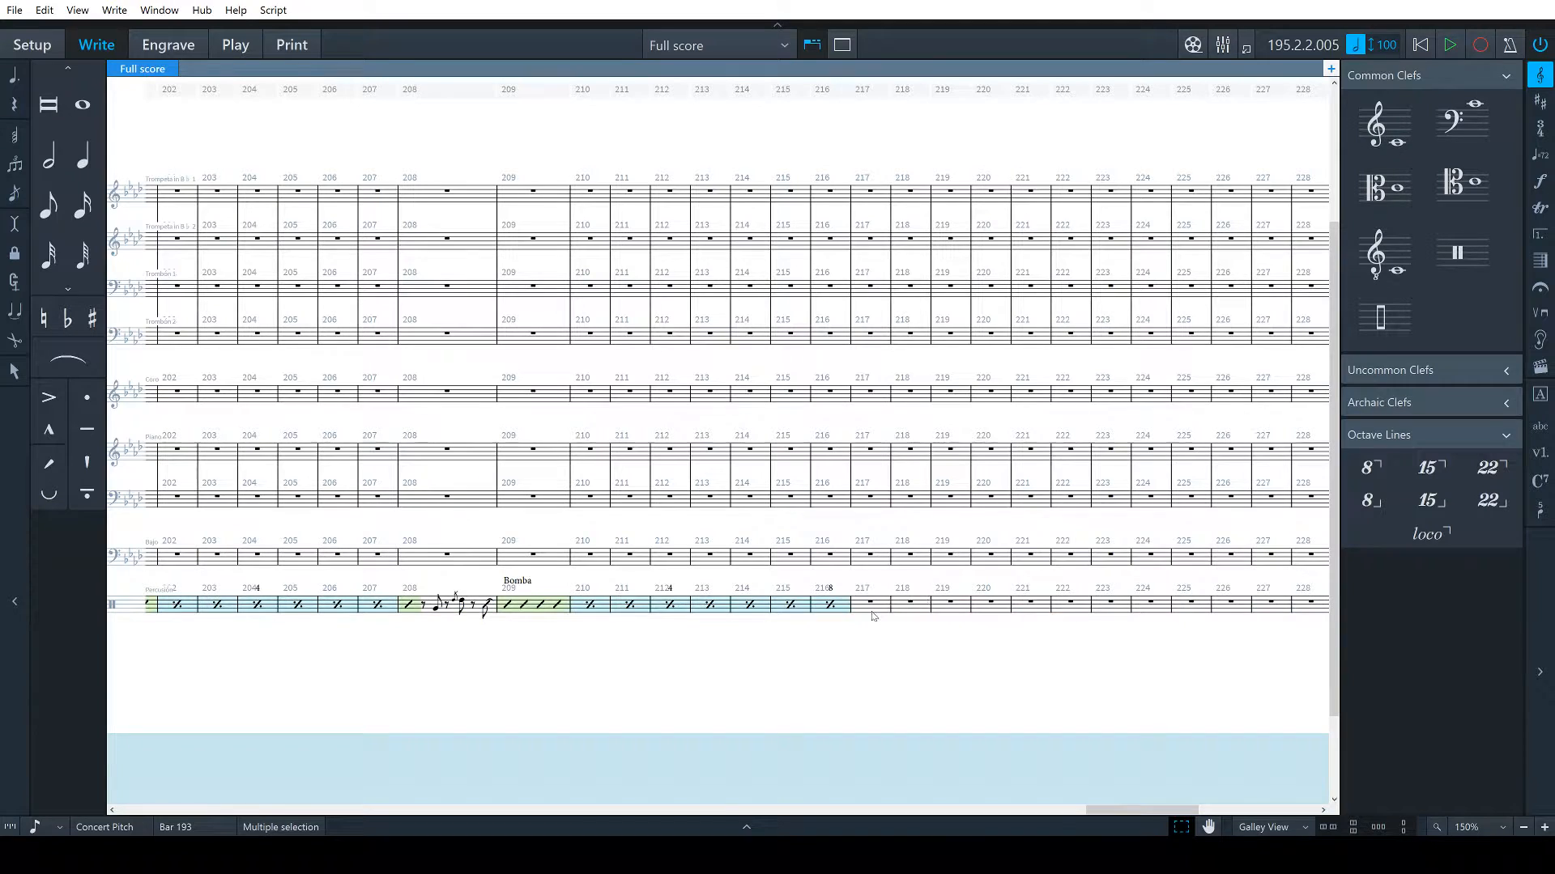
pyautogui.click(873, 614)
pyautogui.hotkey('ctrl', 'v')
# Insert a double barline between bars 216 and 217
pyautogui.click(889, 552)
pyautogui.hotkey('shift', 'b')
pyautogui.write('|')
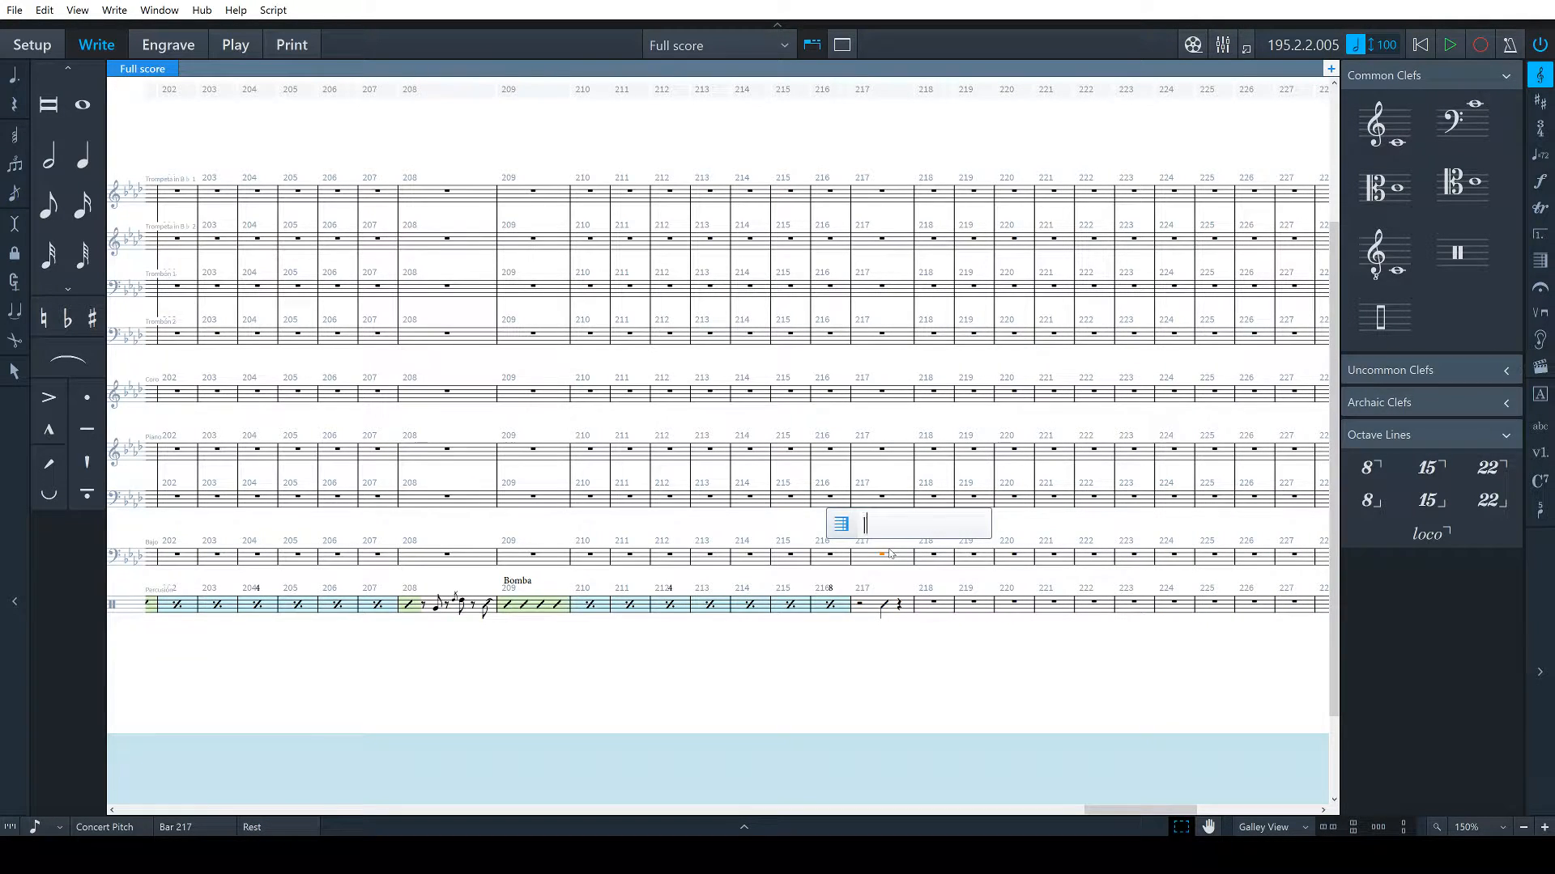
pyautogui.write('|')
pyautogui.press('Return')
# Enter quarter-note hits on beats 1, 3 and 4 of bar 218 in the percussion staff
pyautogui.click(936, 614)
pyautogui.hotkey('shift', 'n')
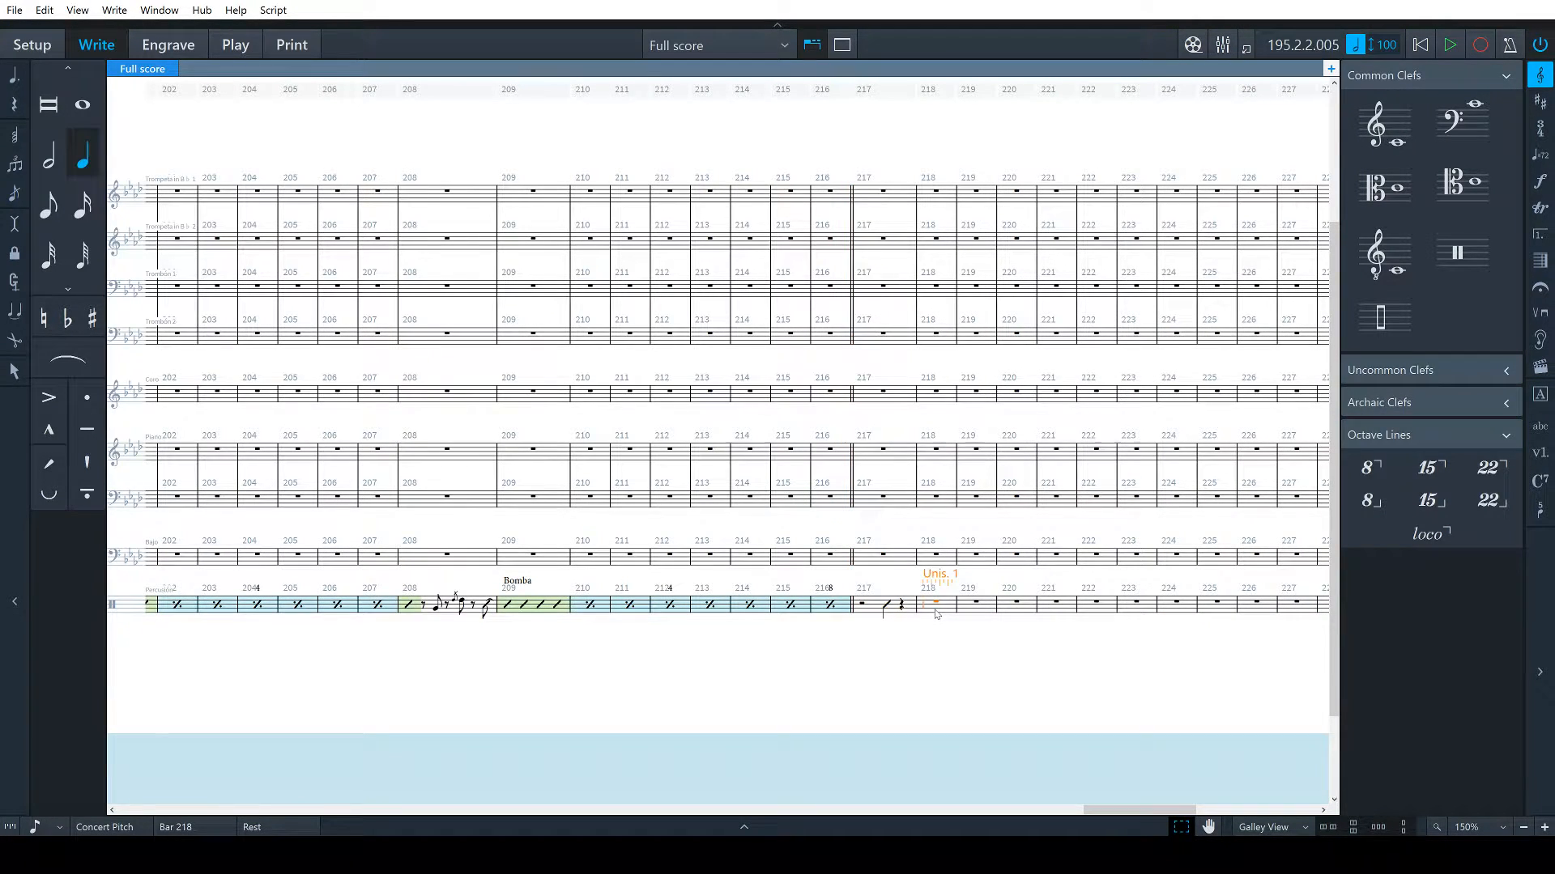
pyautogui.press('b')
pyautogui.press('Right')
pyautogui.press('Right')
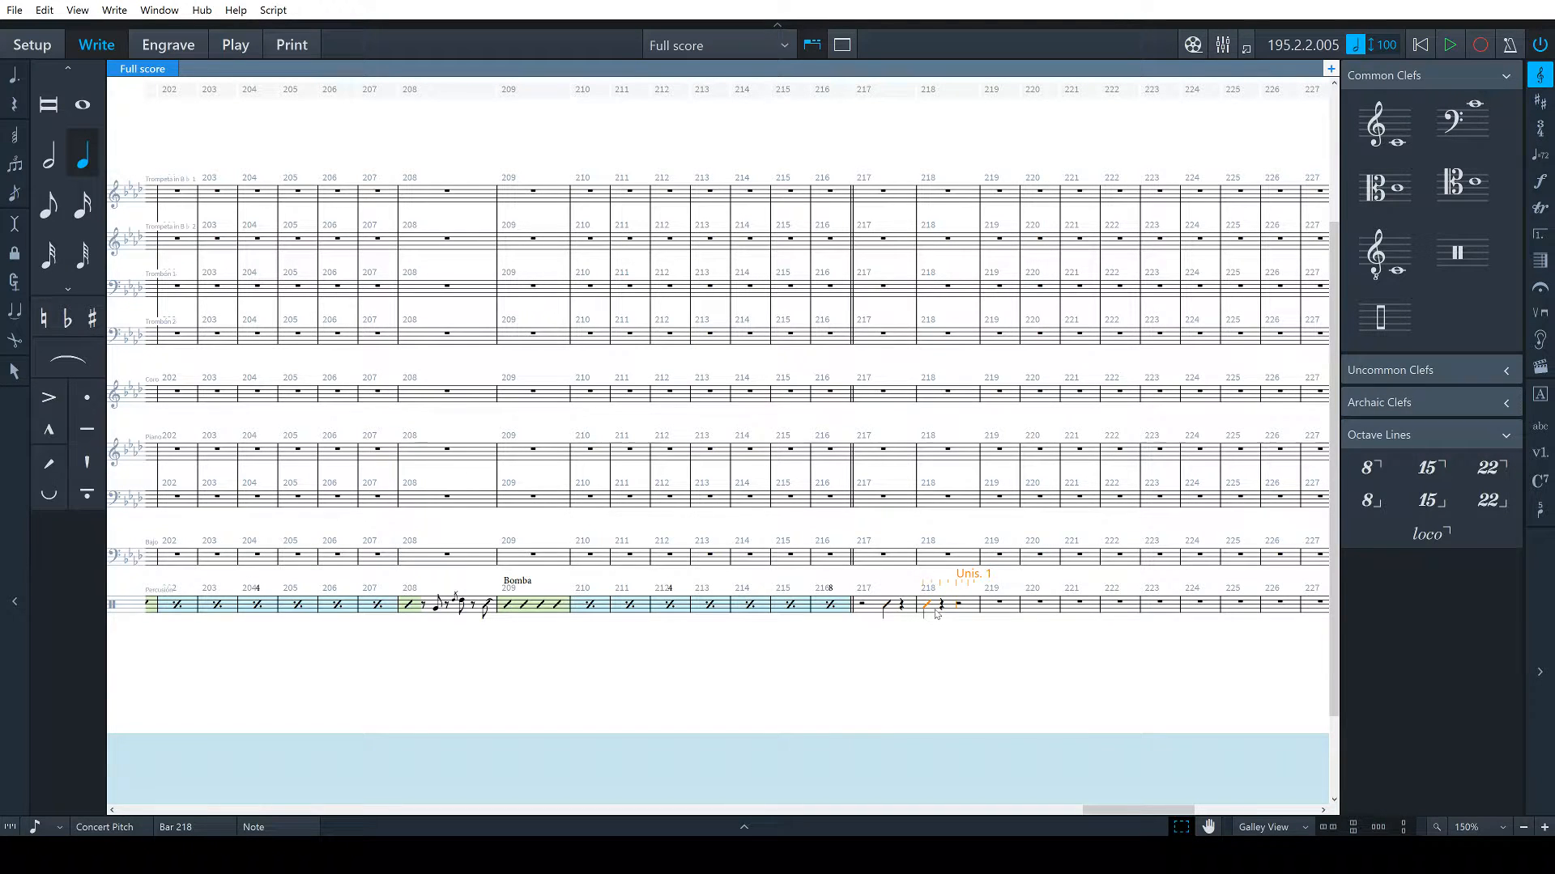
pyautogui.press('b')
pyautogui.press('b')
pyautogui.hotkey('ctrl', '8')
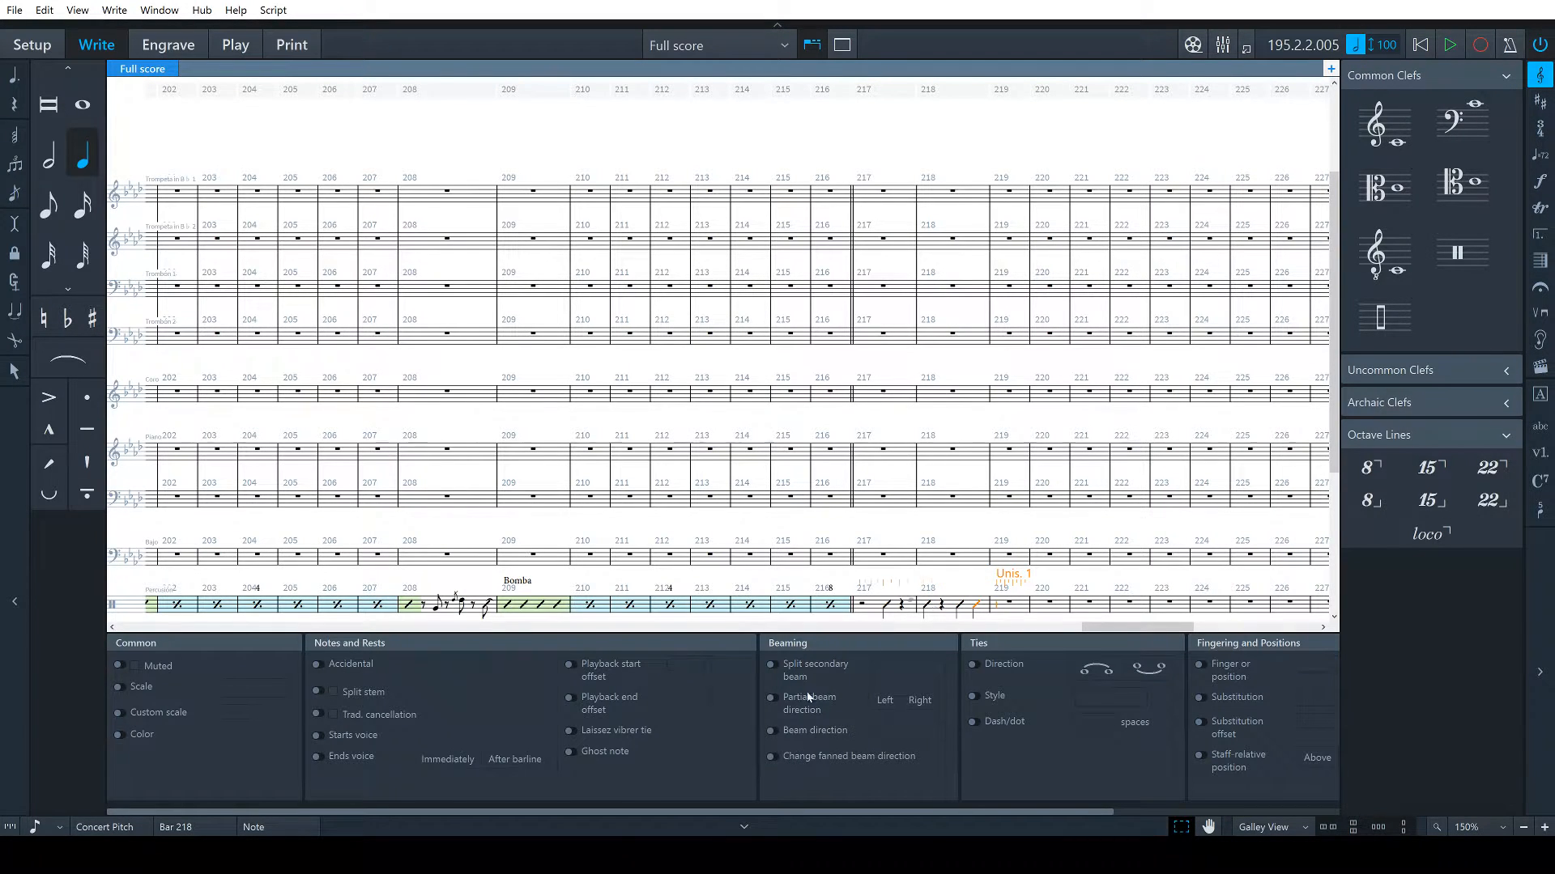
pyautogui.click(573, 731)
pyautogui.press('Escape')
pyautogui.press('Escape')
pyautogui.scroll(-1, 1009, 565)
pyautogui.hotkey('ctrl', '8')
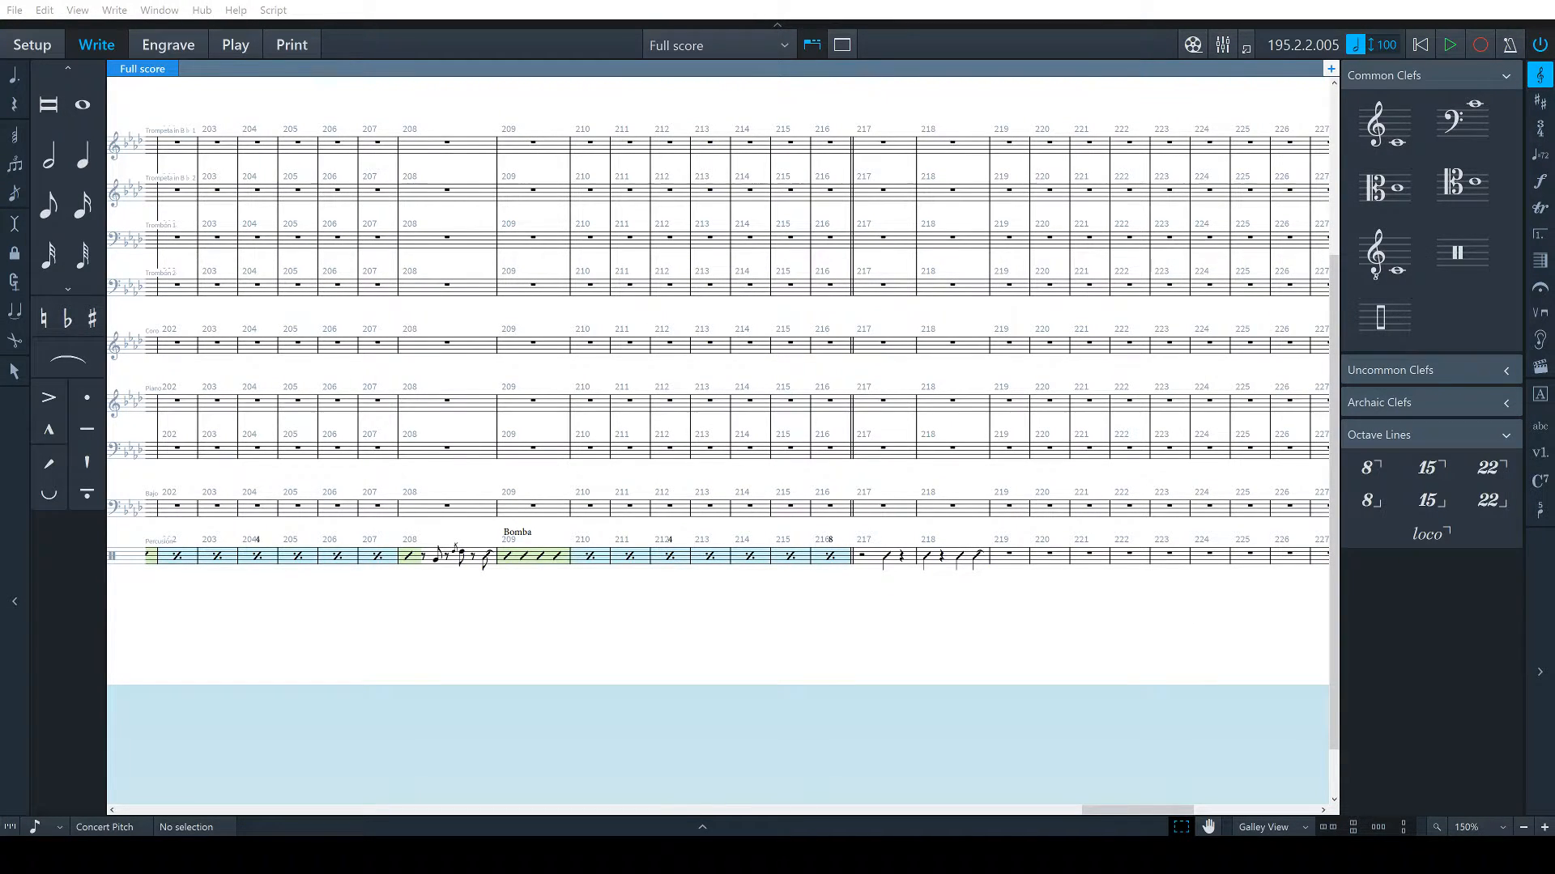
# In percussion bar 220, enter an accented eighth note after beat 2 tied to a quarter note, and add a slash region on beat 4
pyautogui.hscroll(4, 717, 445)
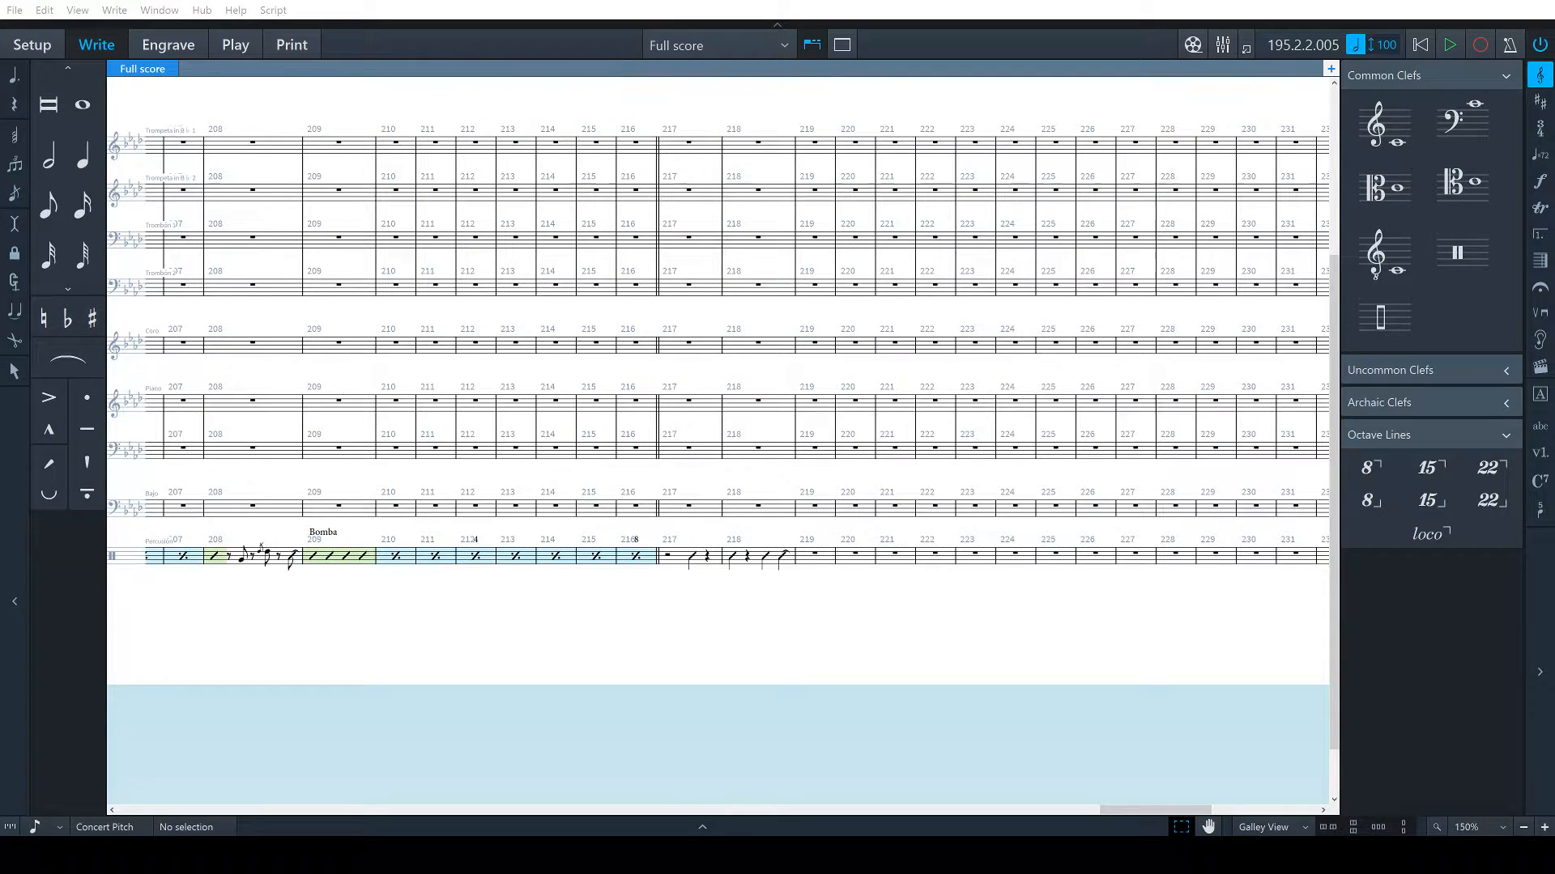
pyautogui.doubleClick(855, 554)
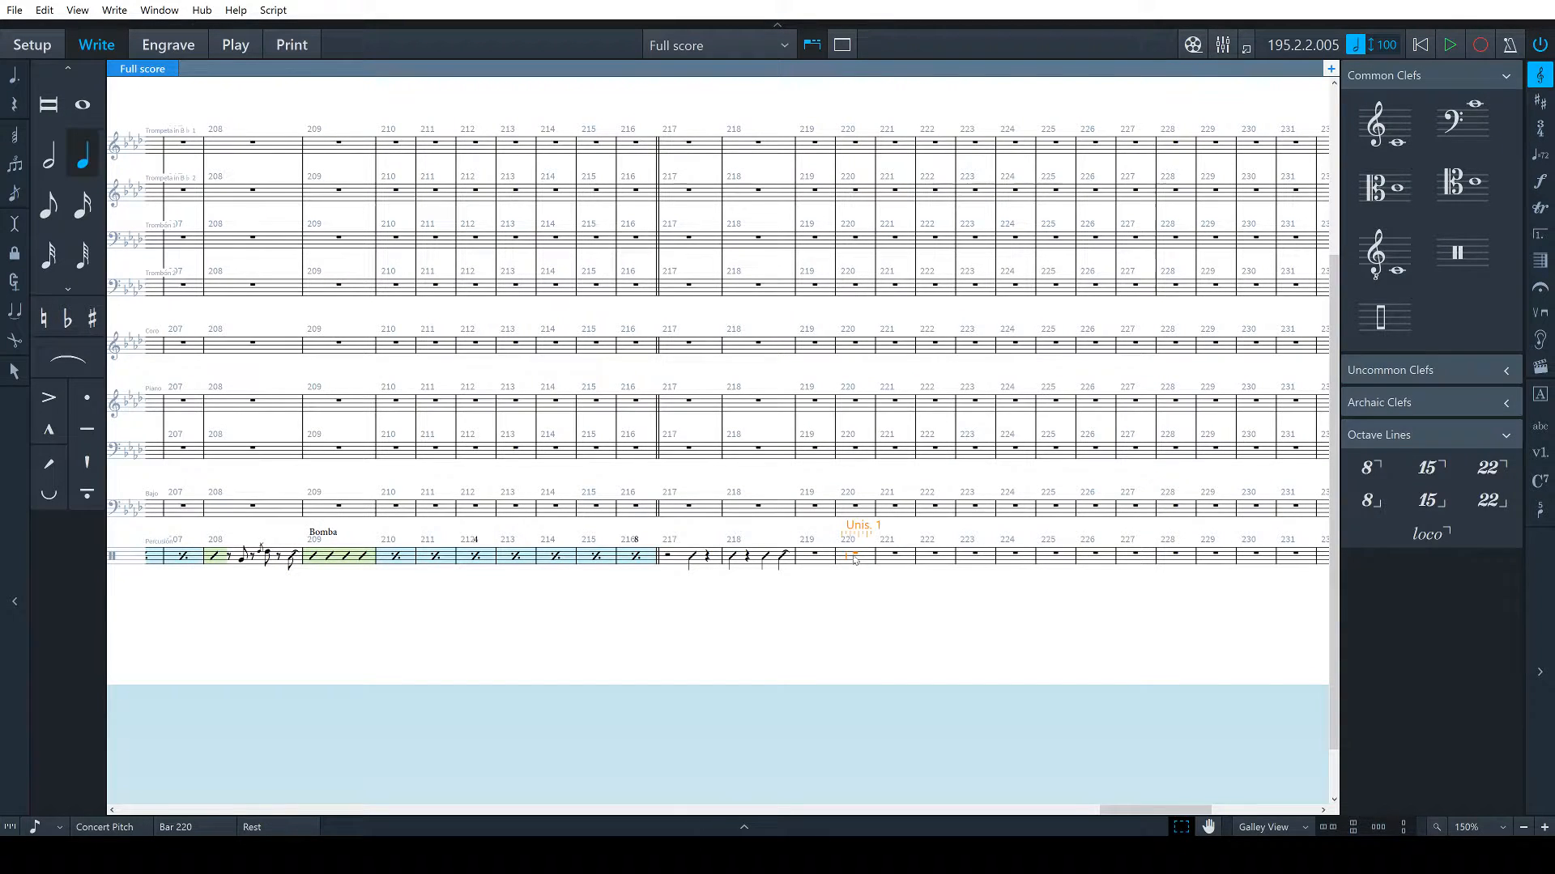
pyautogui.press('5')
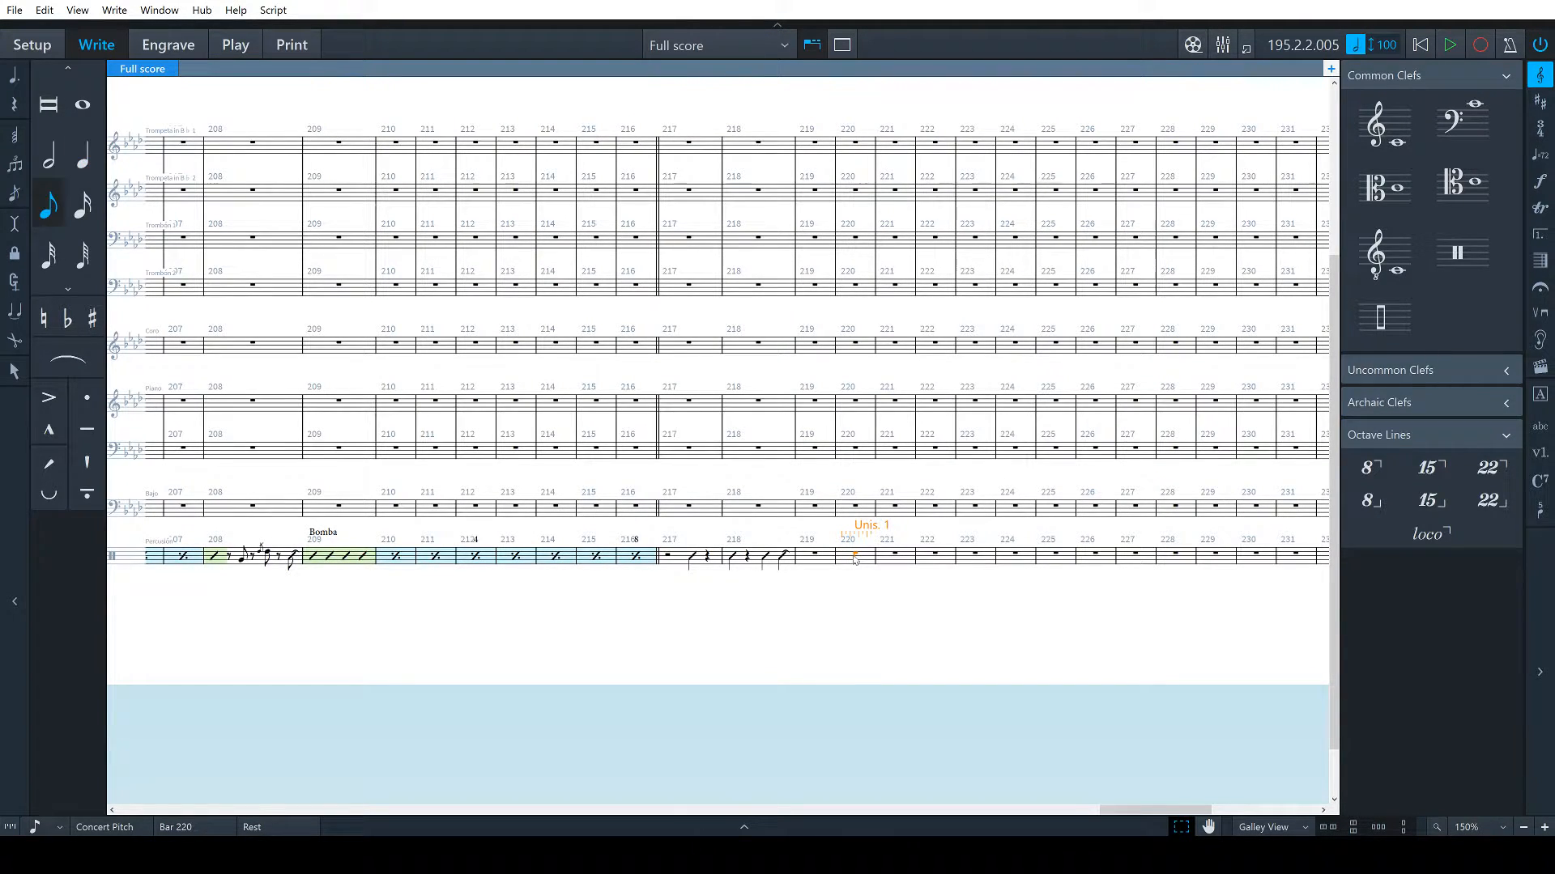
pyautogui.press('b')
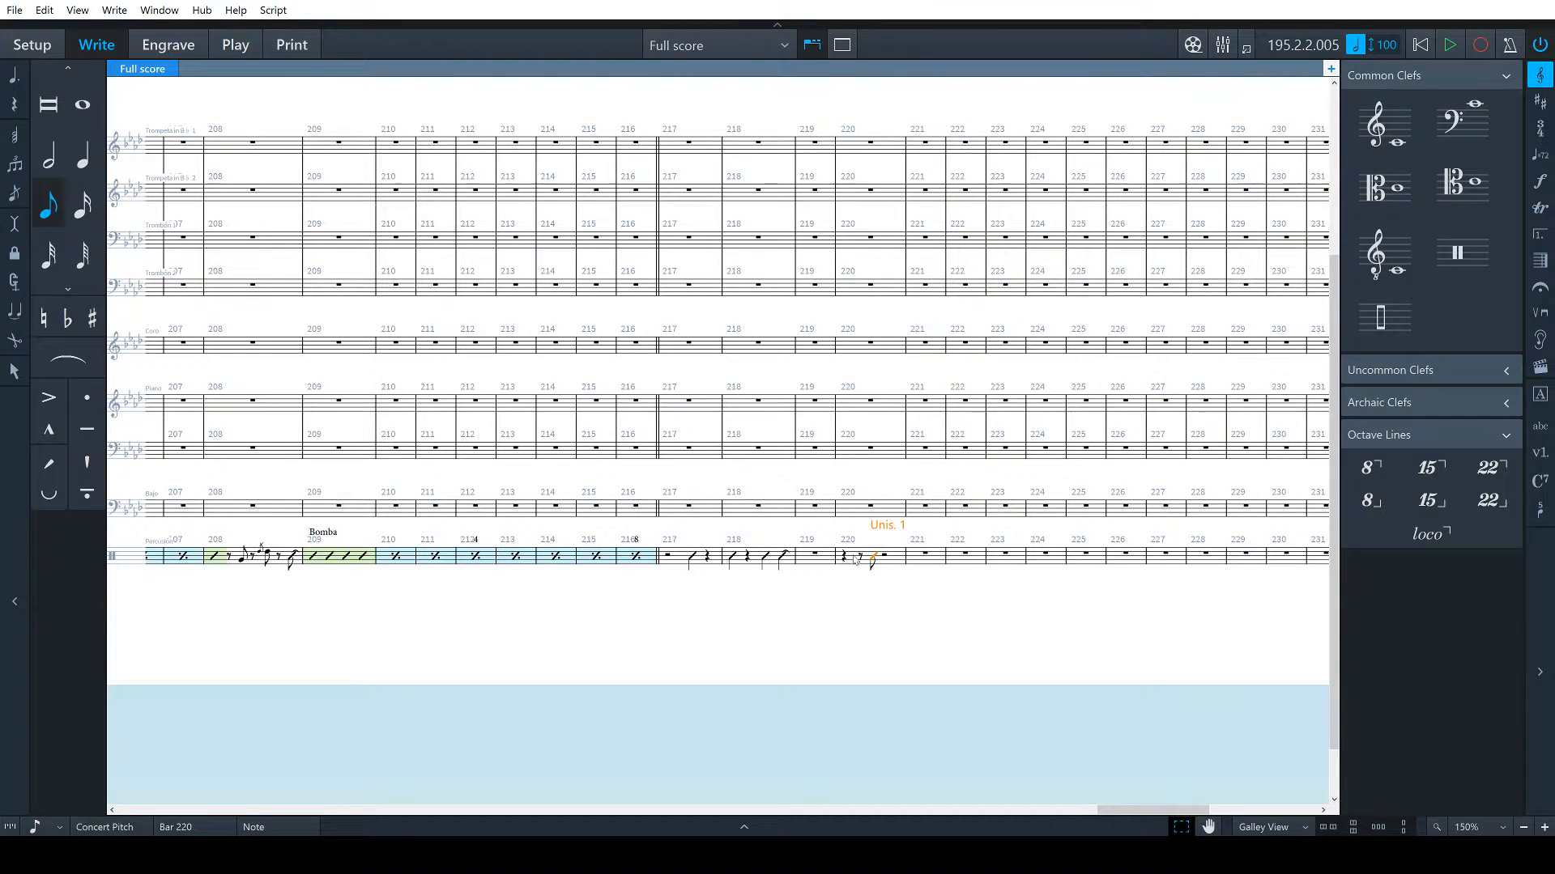
pyautogui.press('6')
pyautogui.press('[')
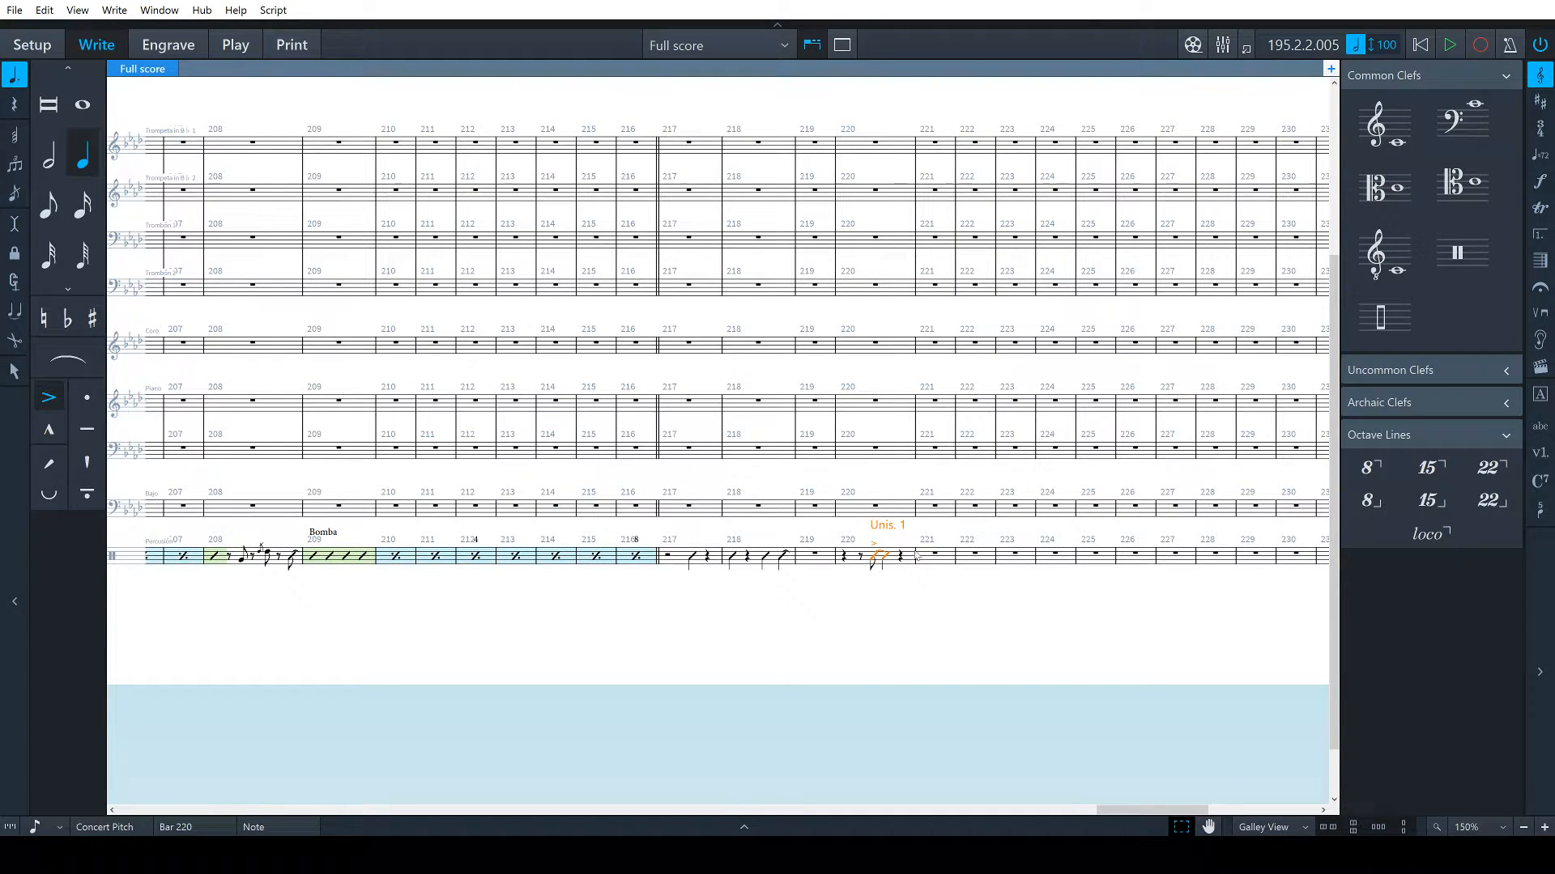
pyautogui.click(900, 558)
pyautogui.press('Escape')
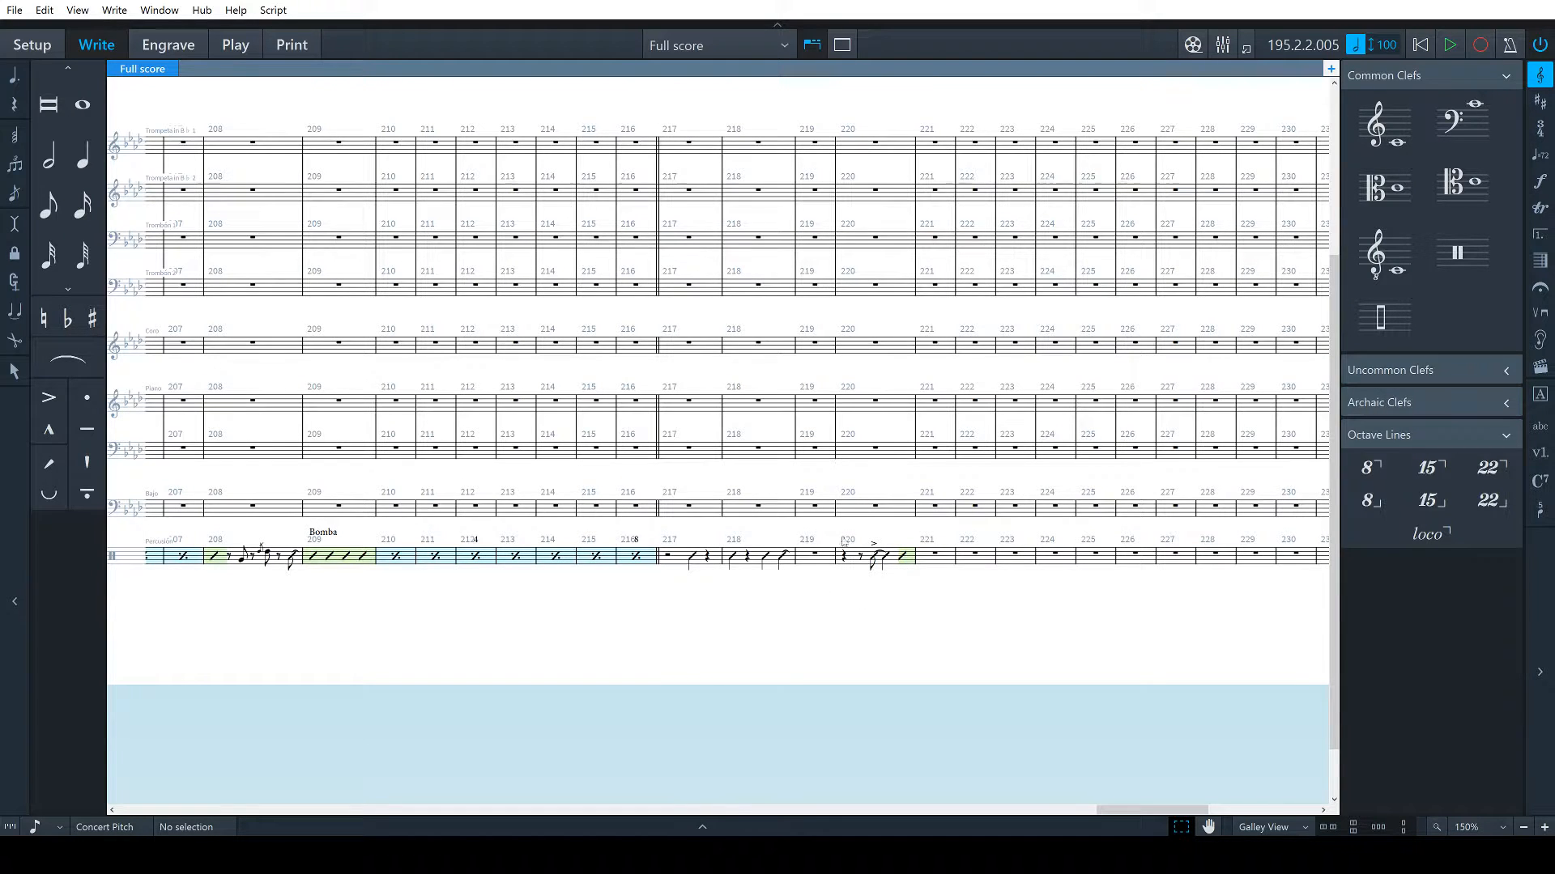
# Insert a double barline between bars 208 and 209, at the start of the Bomba section
pyautogui.hscroll(-6, 672, 648)
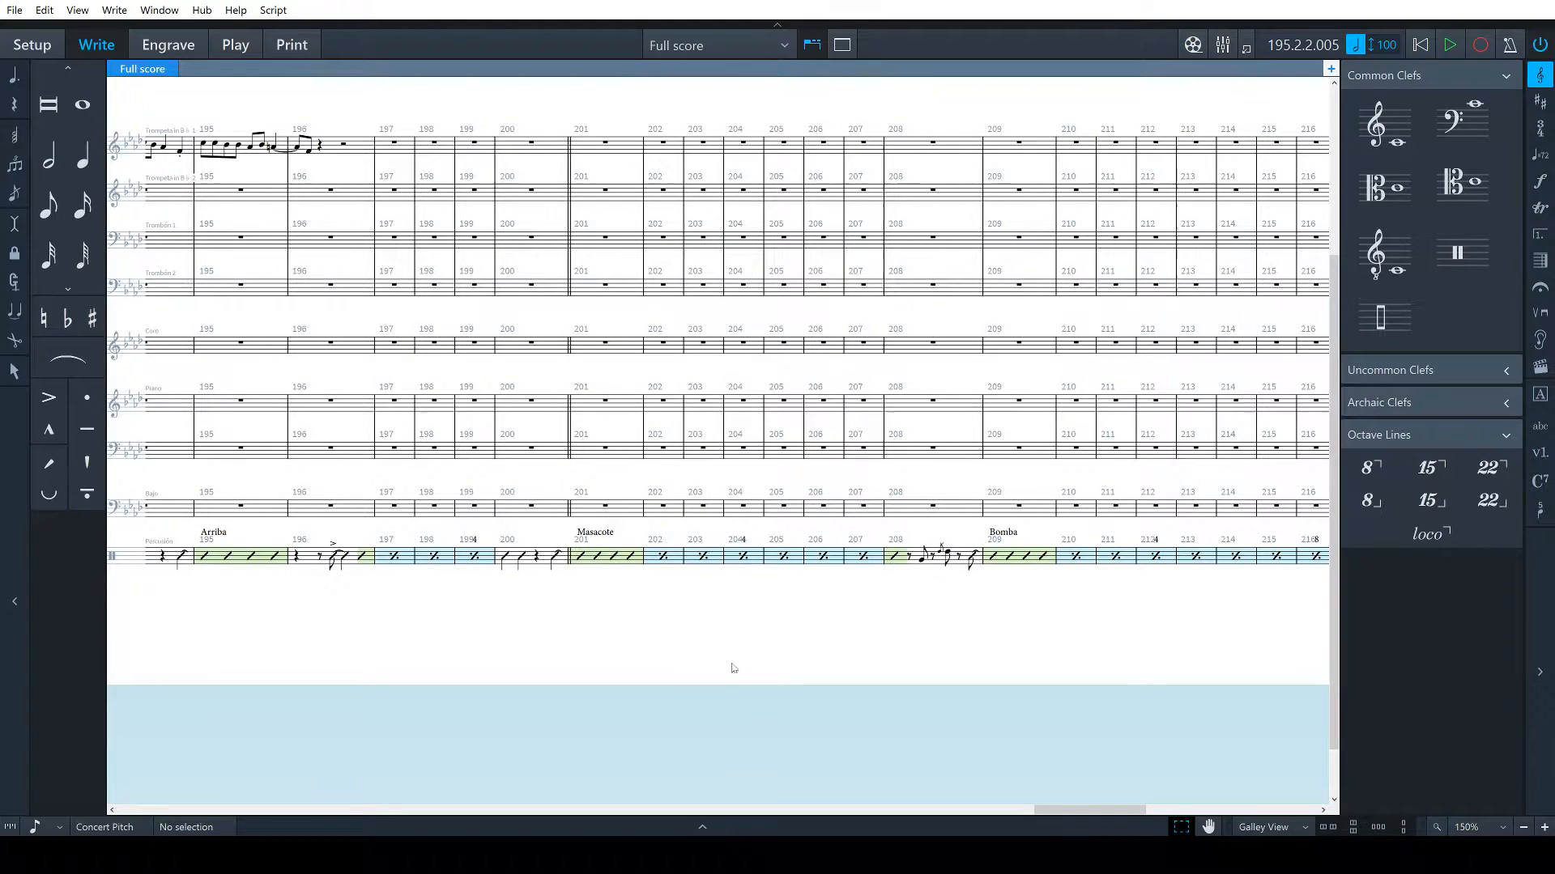
pyautogui.hscroll(1, 723, 678)
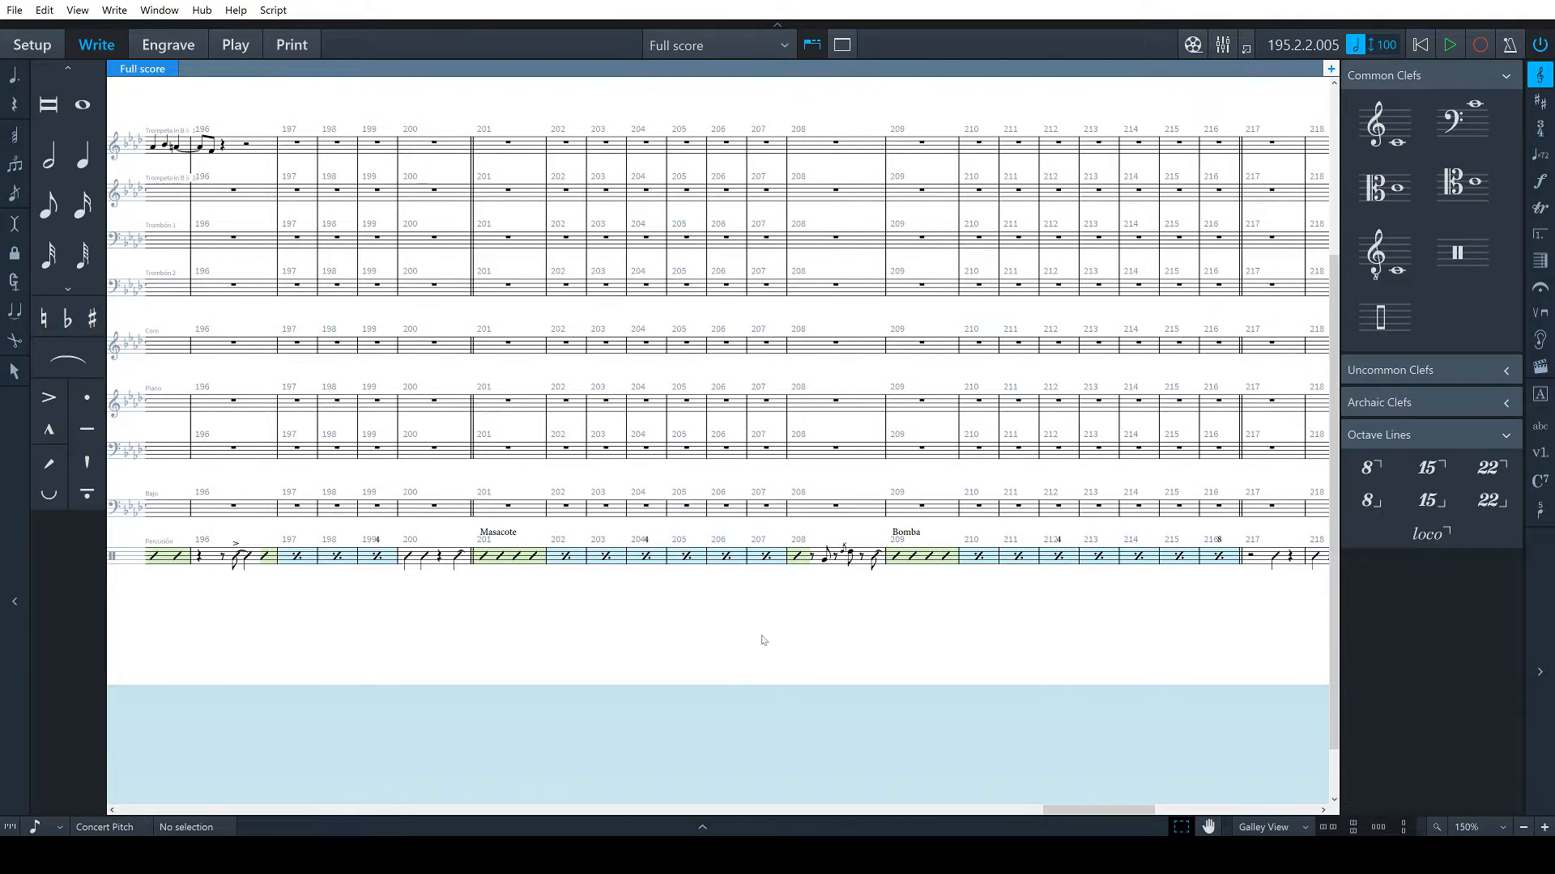
pyautogui.click(917, 511)
pyautogui.hotkey('shift', 'b')
pyautogui.write('||')
pyautogui.press('Return')
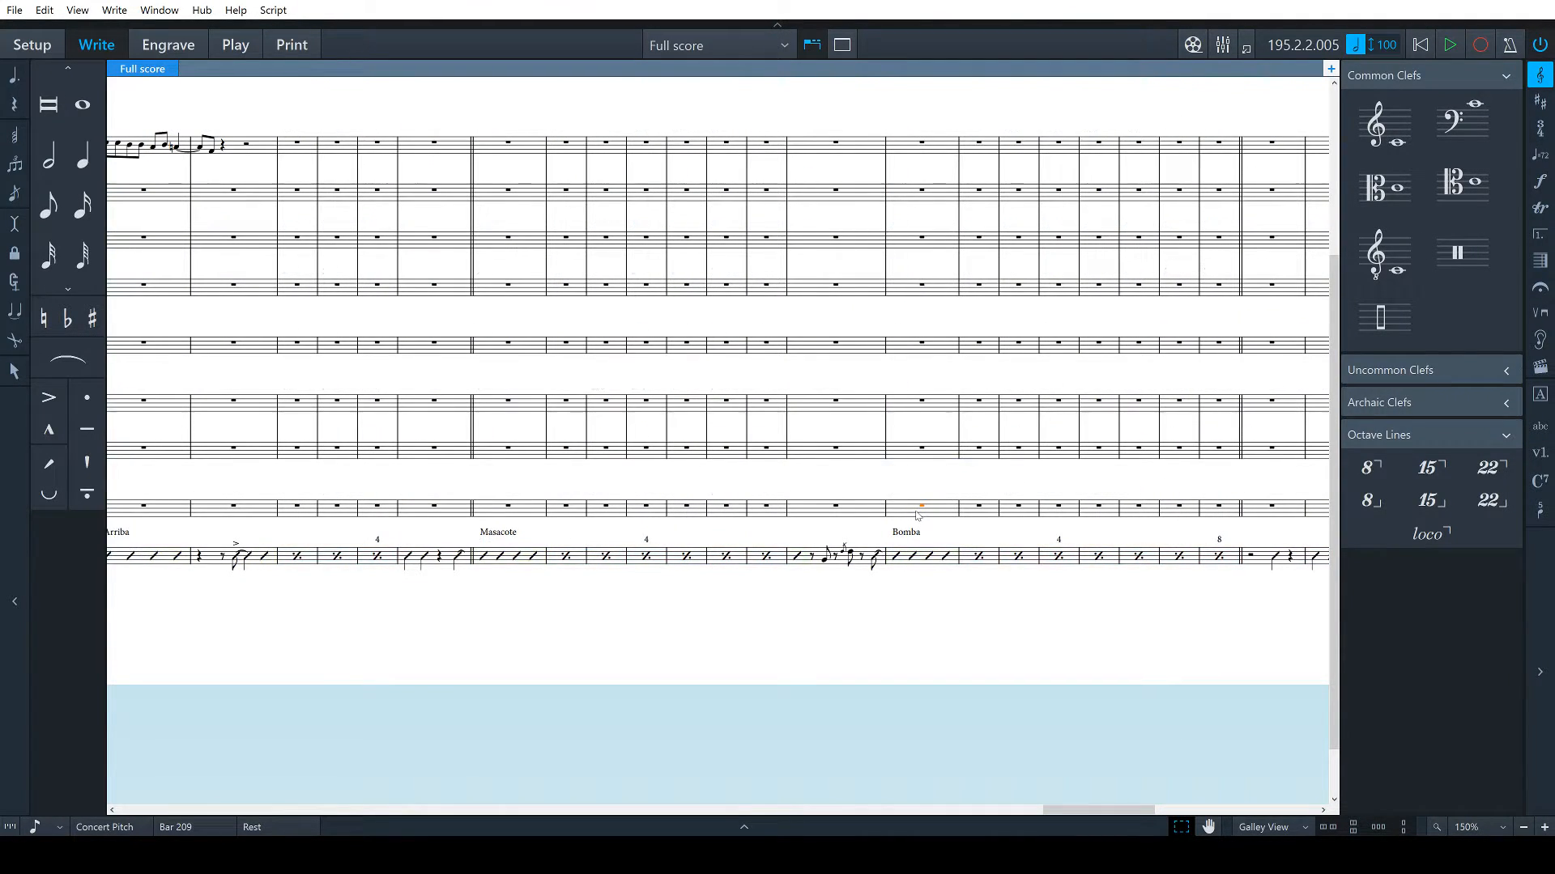
pyautogui.hscroll(2, 1031, 580)
pyautogui.hscroll(2, 1031, 576)
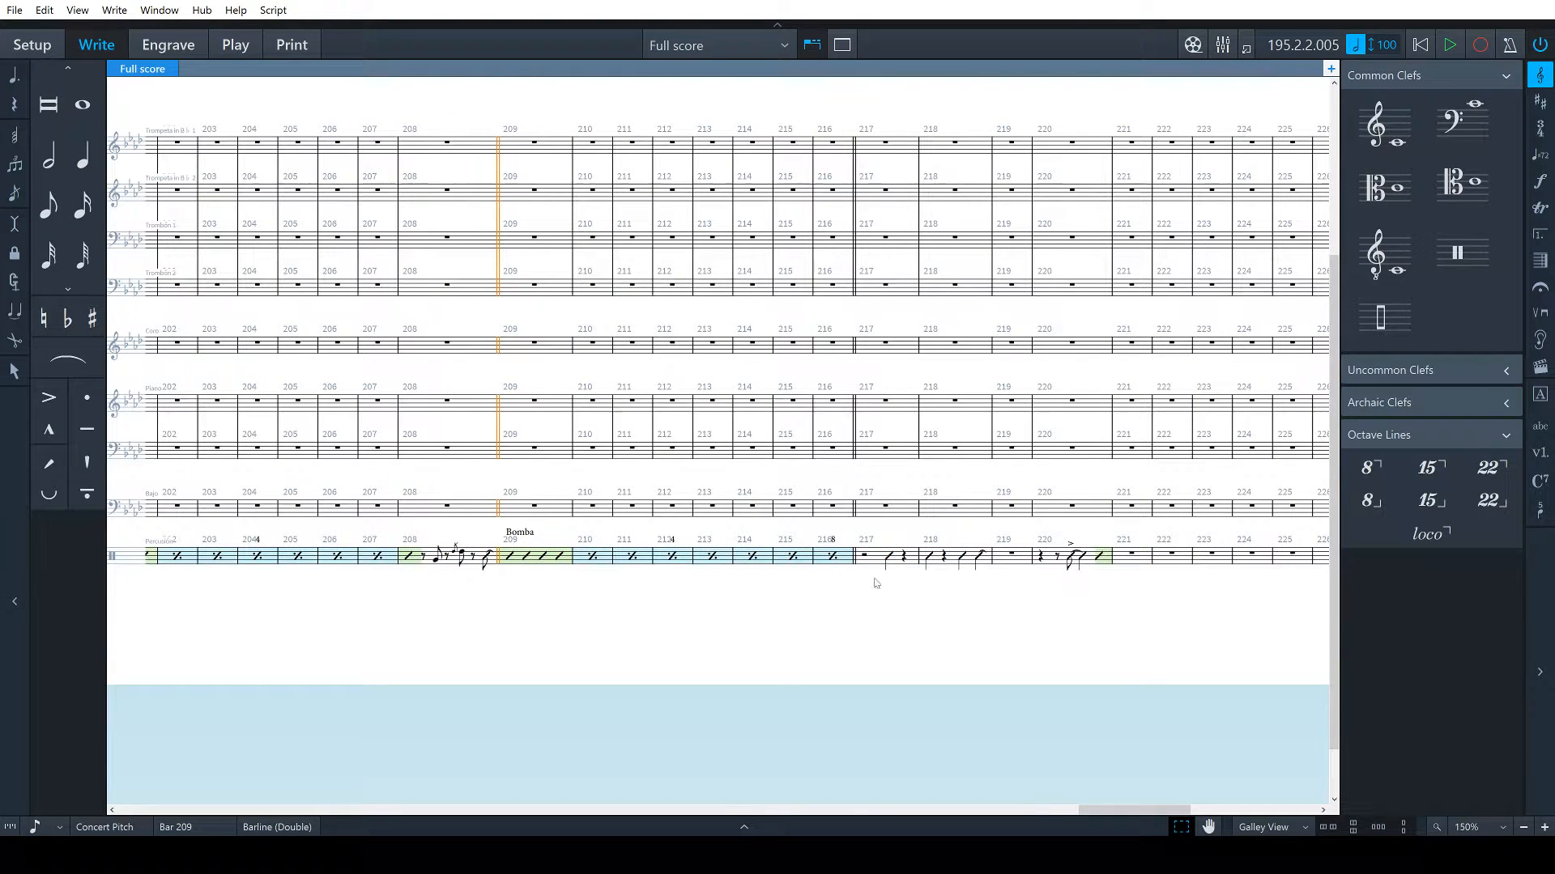
pyautogui.press('Escape')
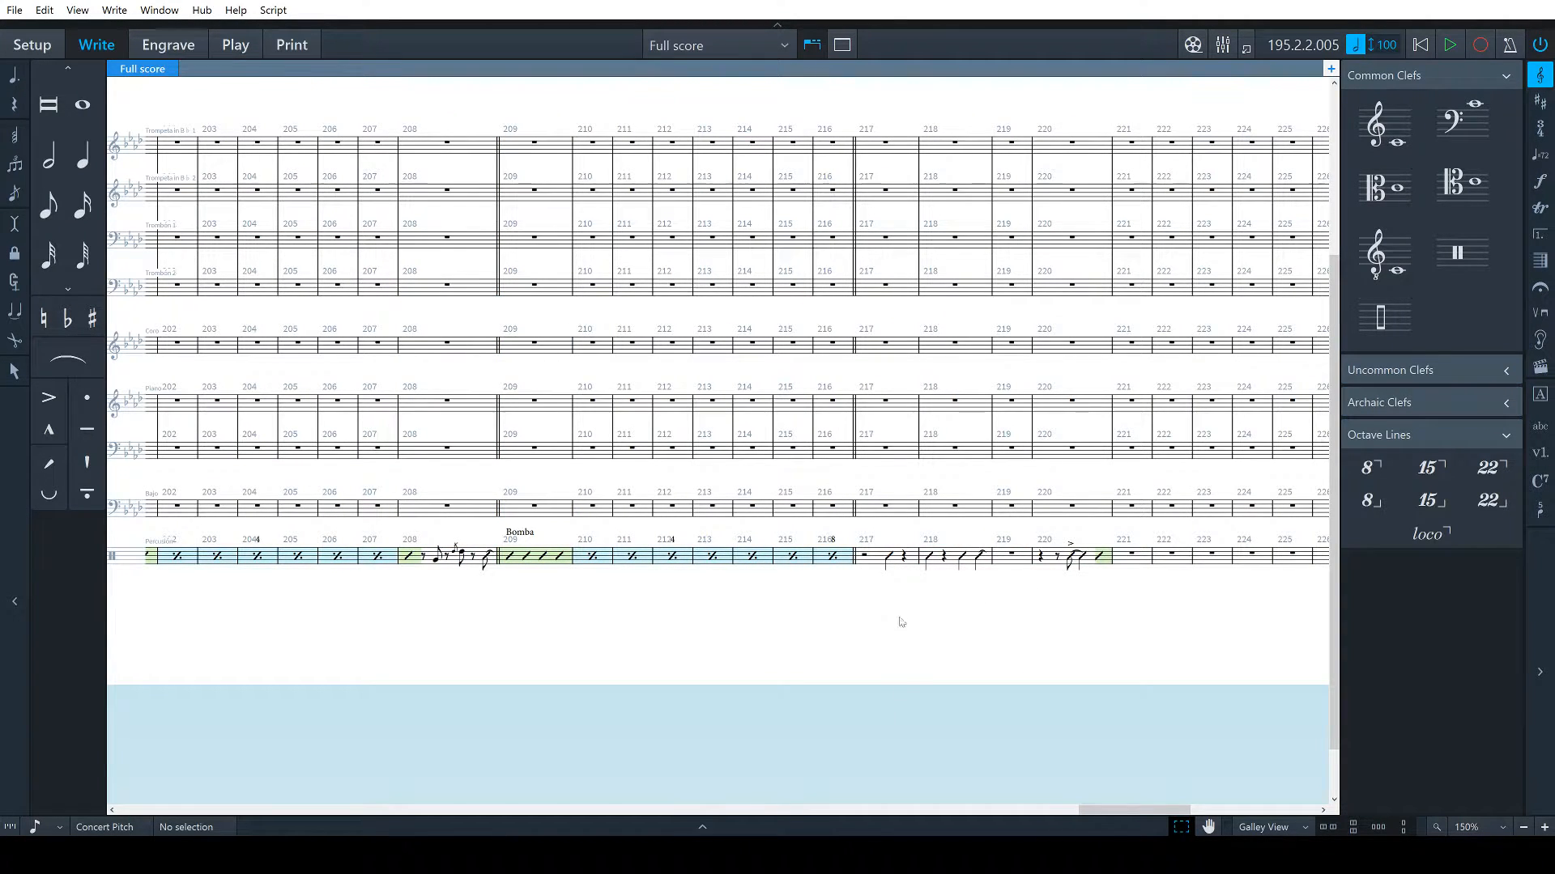
# Examine the percussion hits in bars 217 to 220 and the sections leading up to them
pyautogui.click(883, 565)
pyautogui.click(1010, 558)
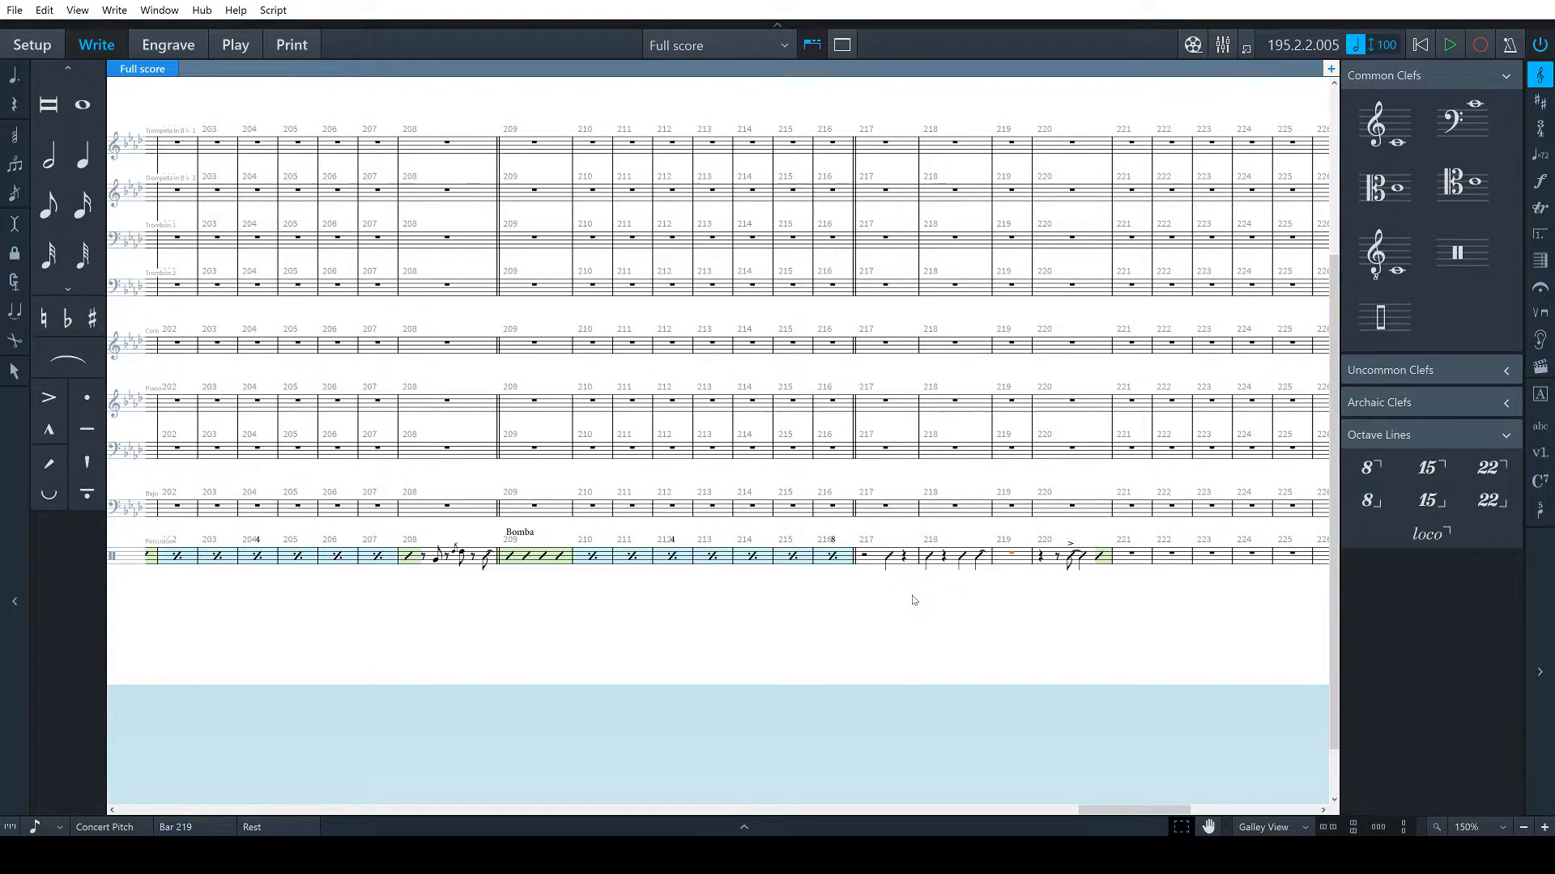
pyautogui.click(953, 611)
pyautogui.click(891, 507)
pyautogui.click(954, 508)
pyautogui.click(1001, 600)
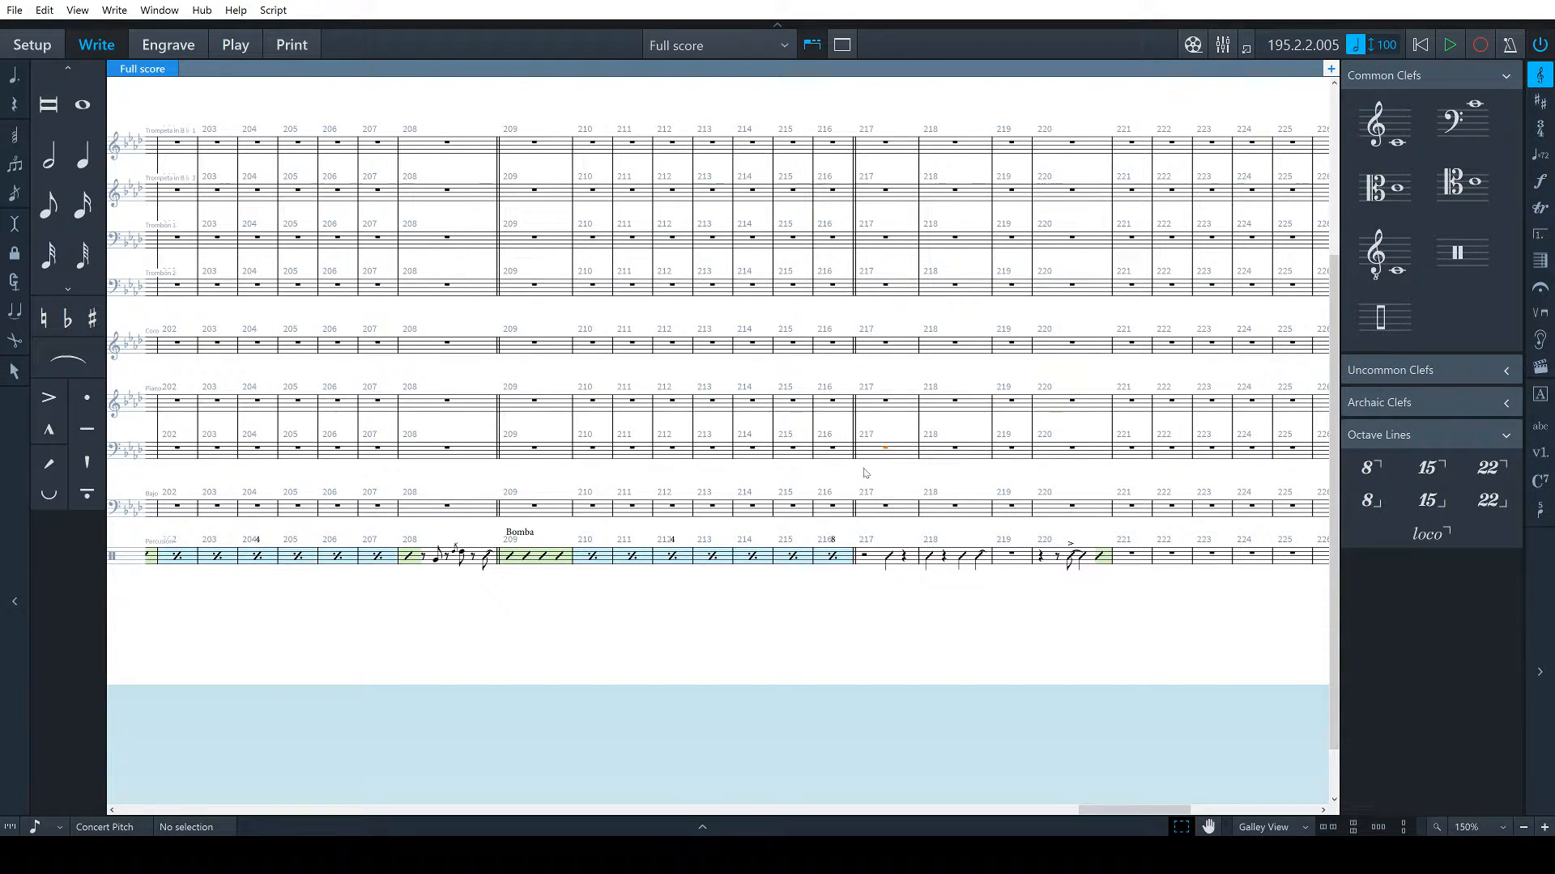
pyautogui.click(883, 448)
pyautogui.hscroll(5, 566, 620)
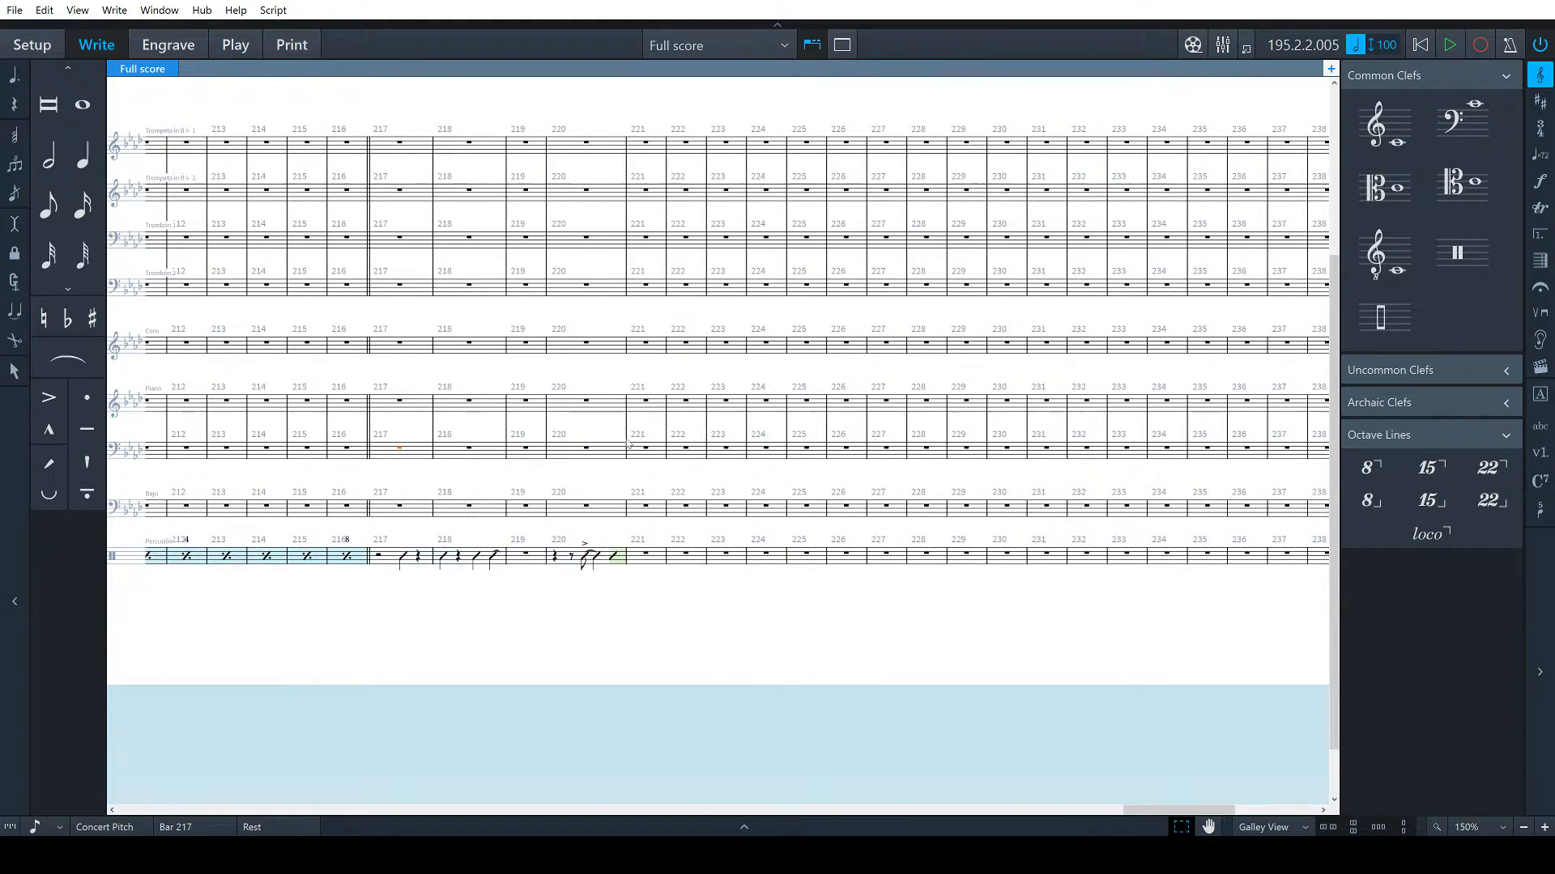
pyautogui.scroll(4, 417, 451)
pyautogui.scroll(-2, 440, 527)
pyautogui.hscroll(-18, 551, 517)
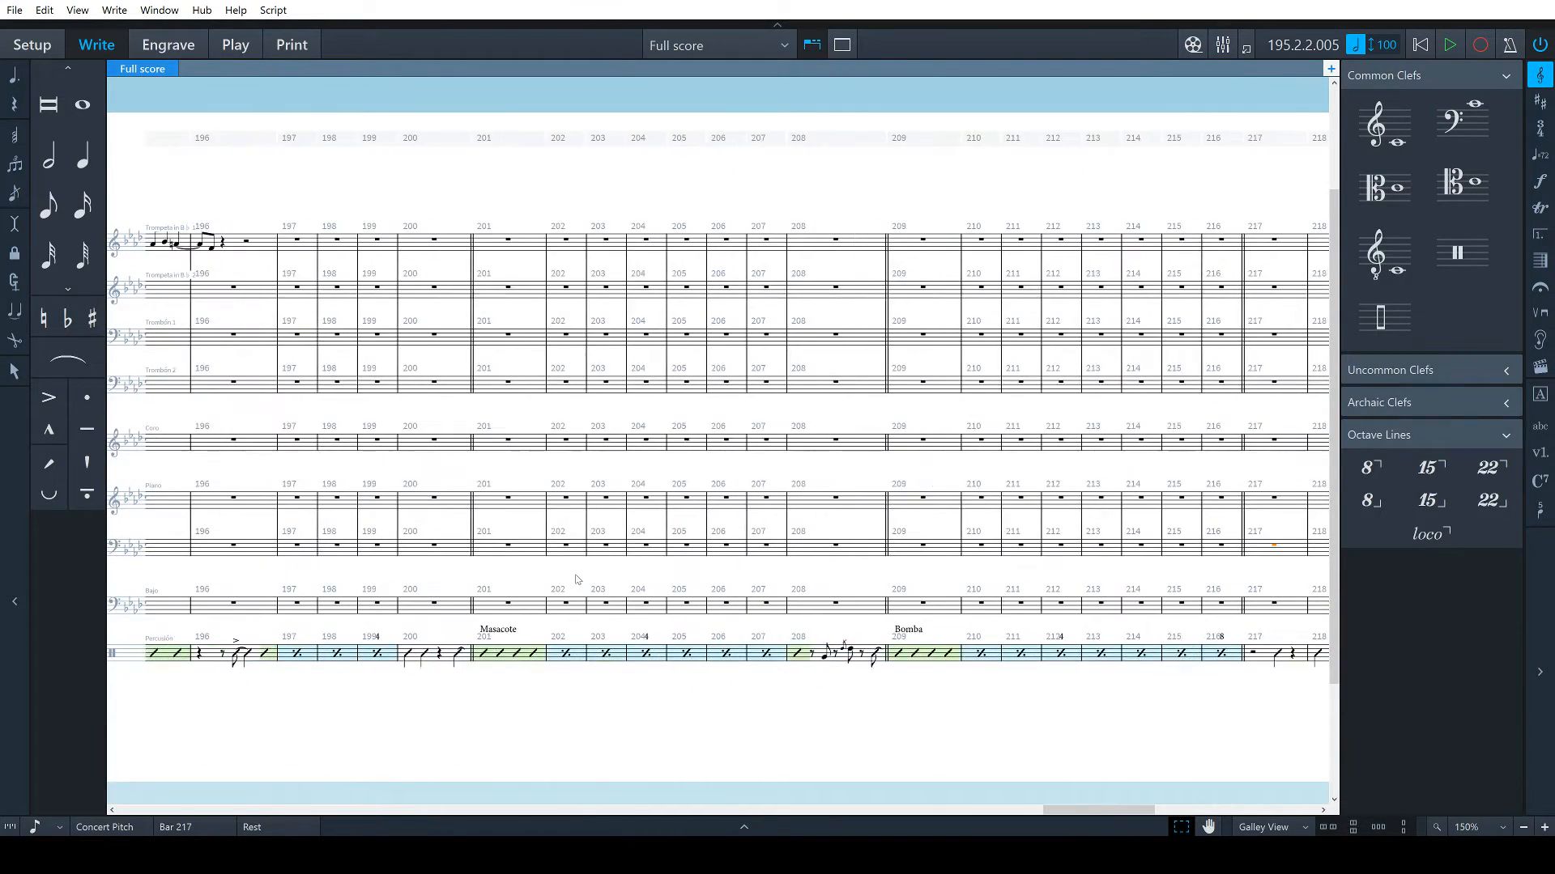
pyautogui.hscroll(10, 578, 579)
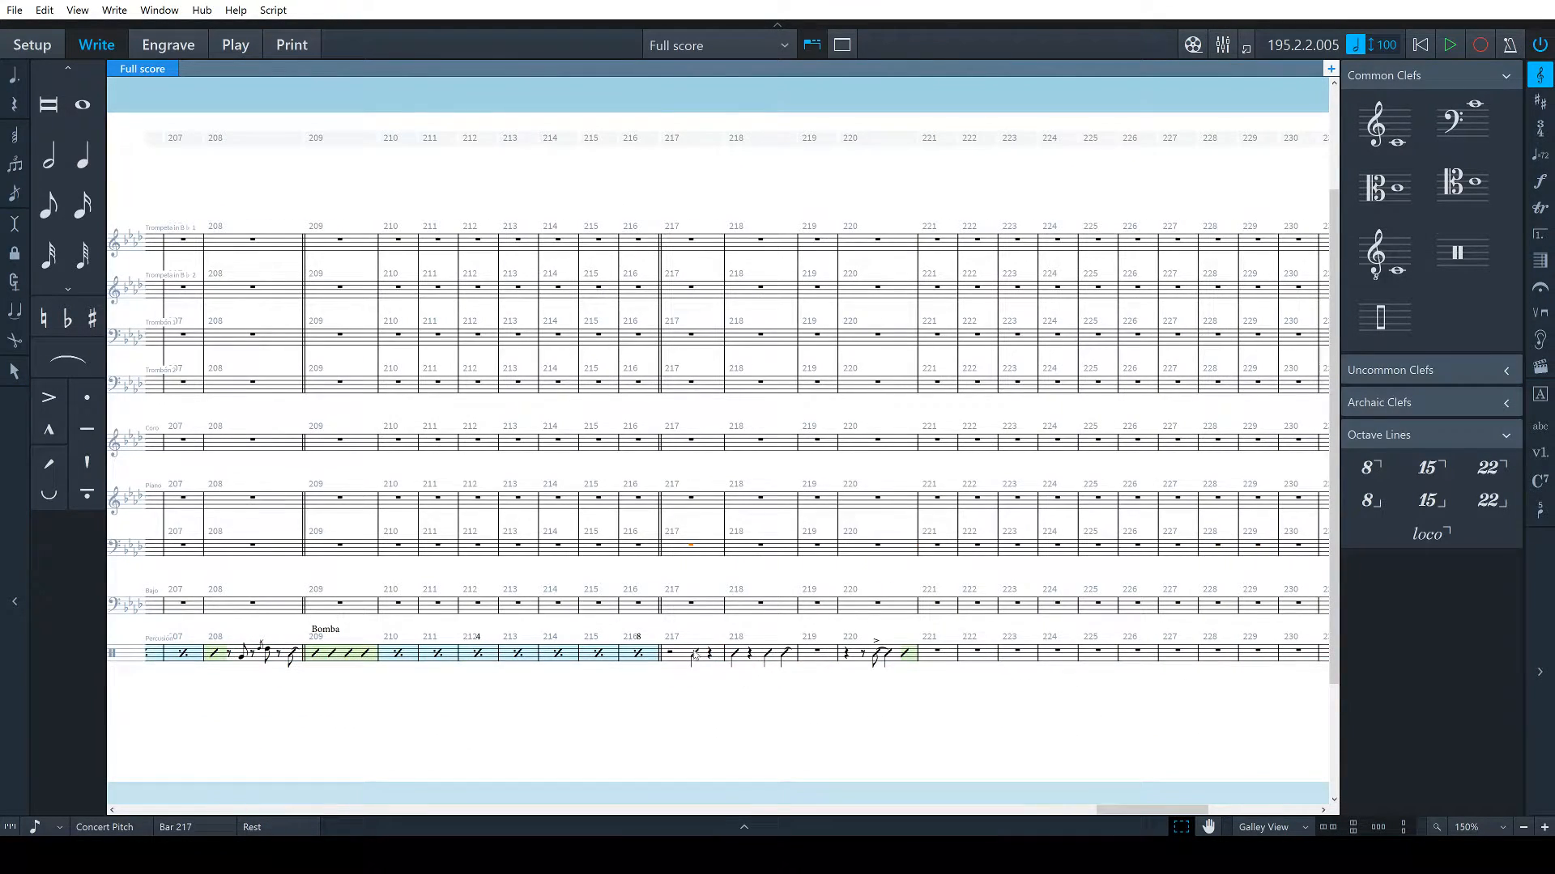
pyautogui.click(694, 653)
pyautogui.click(736, 654)
pyautogui.click(768, 654)
pyautogui.click(789, 656)
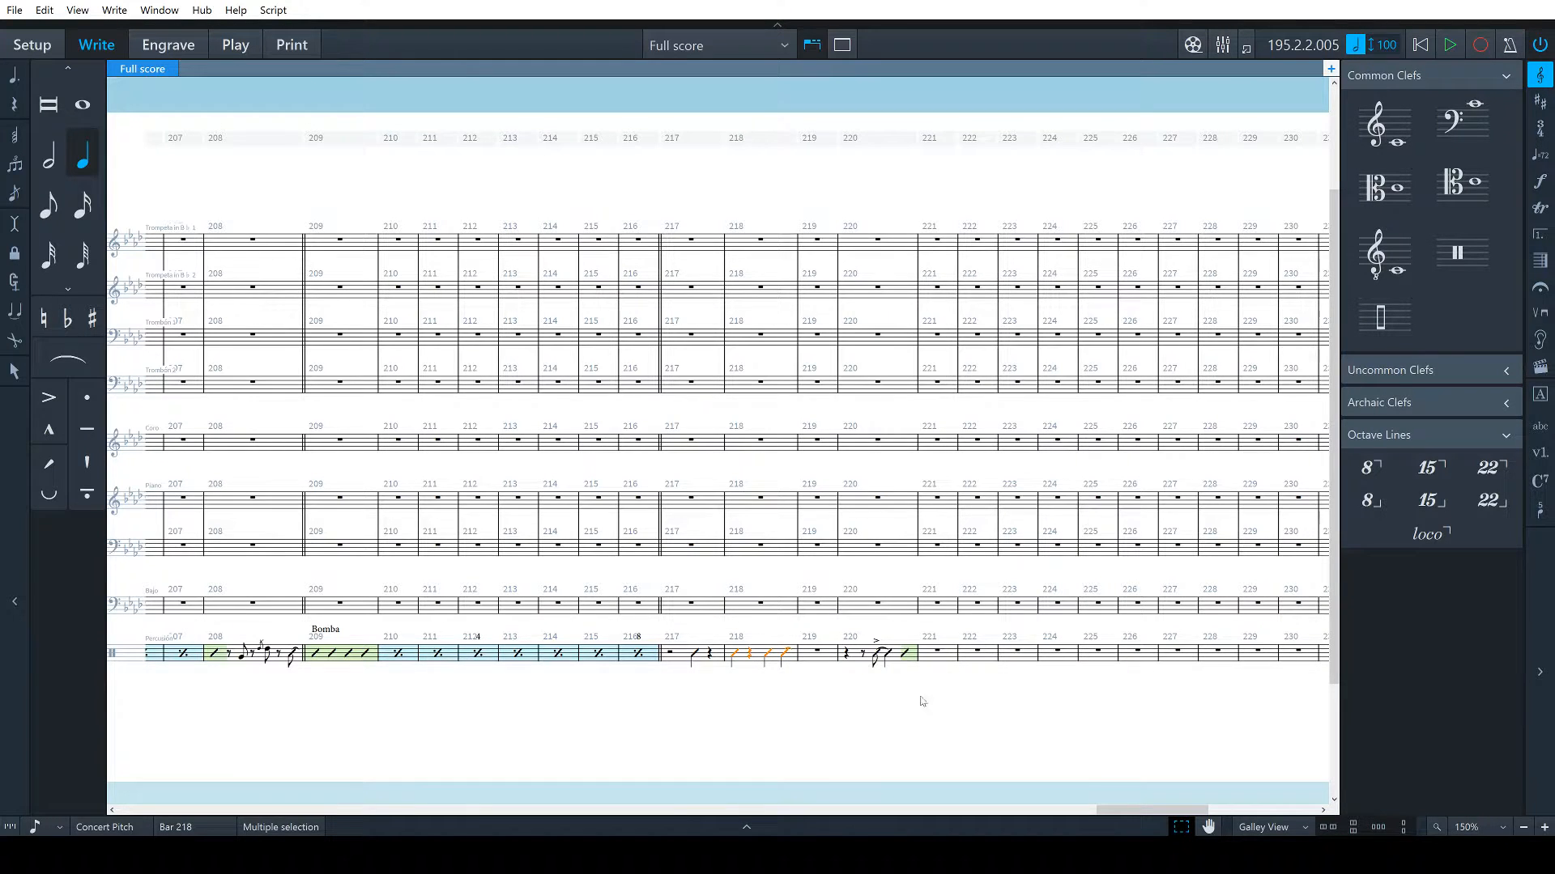
pyautogui.press('Escape')
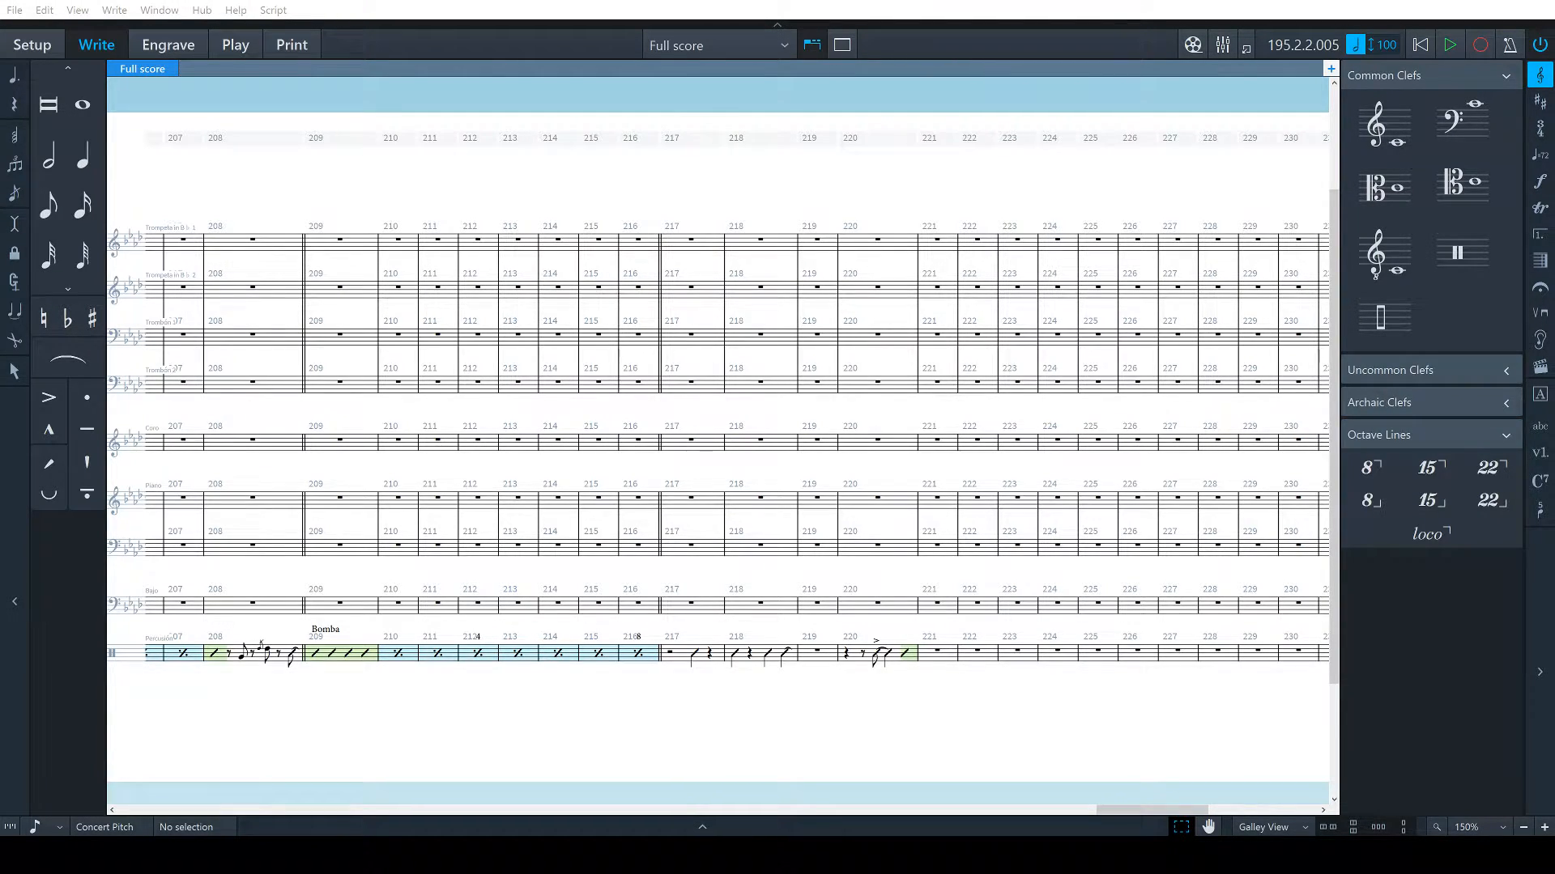
# Go back to the percussion passage in bars 89 to 91 and examine its rhythm and the "Arriba 2/3" entry
pyautogui.hscroll(-15, 717, 437)
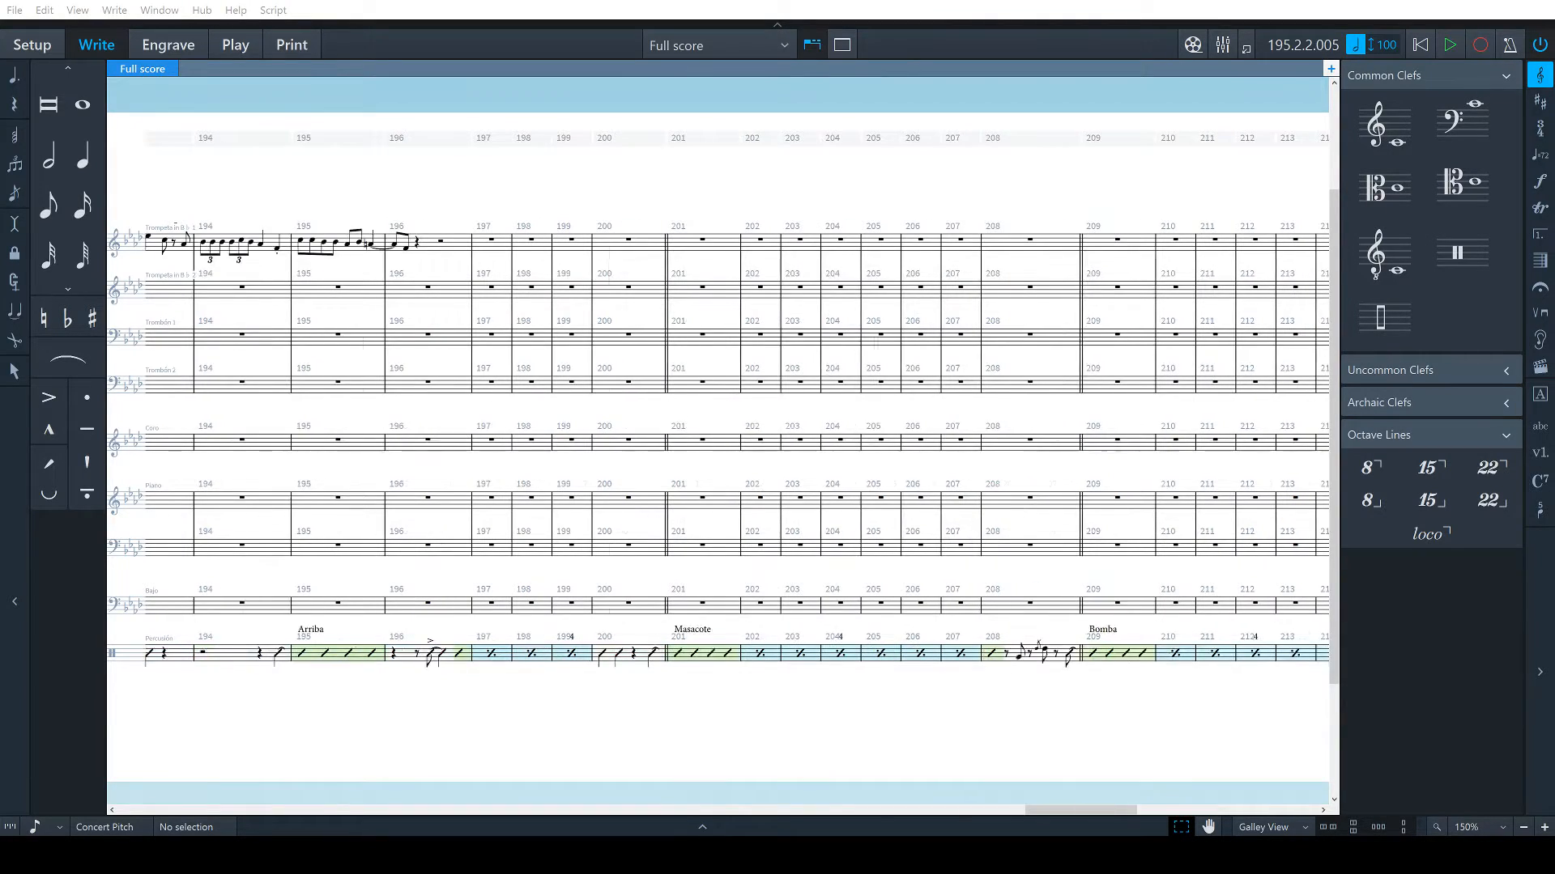
pyautogui.hscroll(-9, 717, 437)
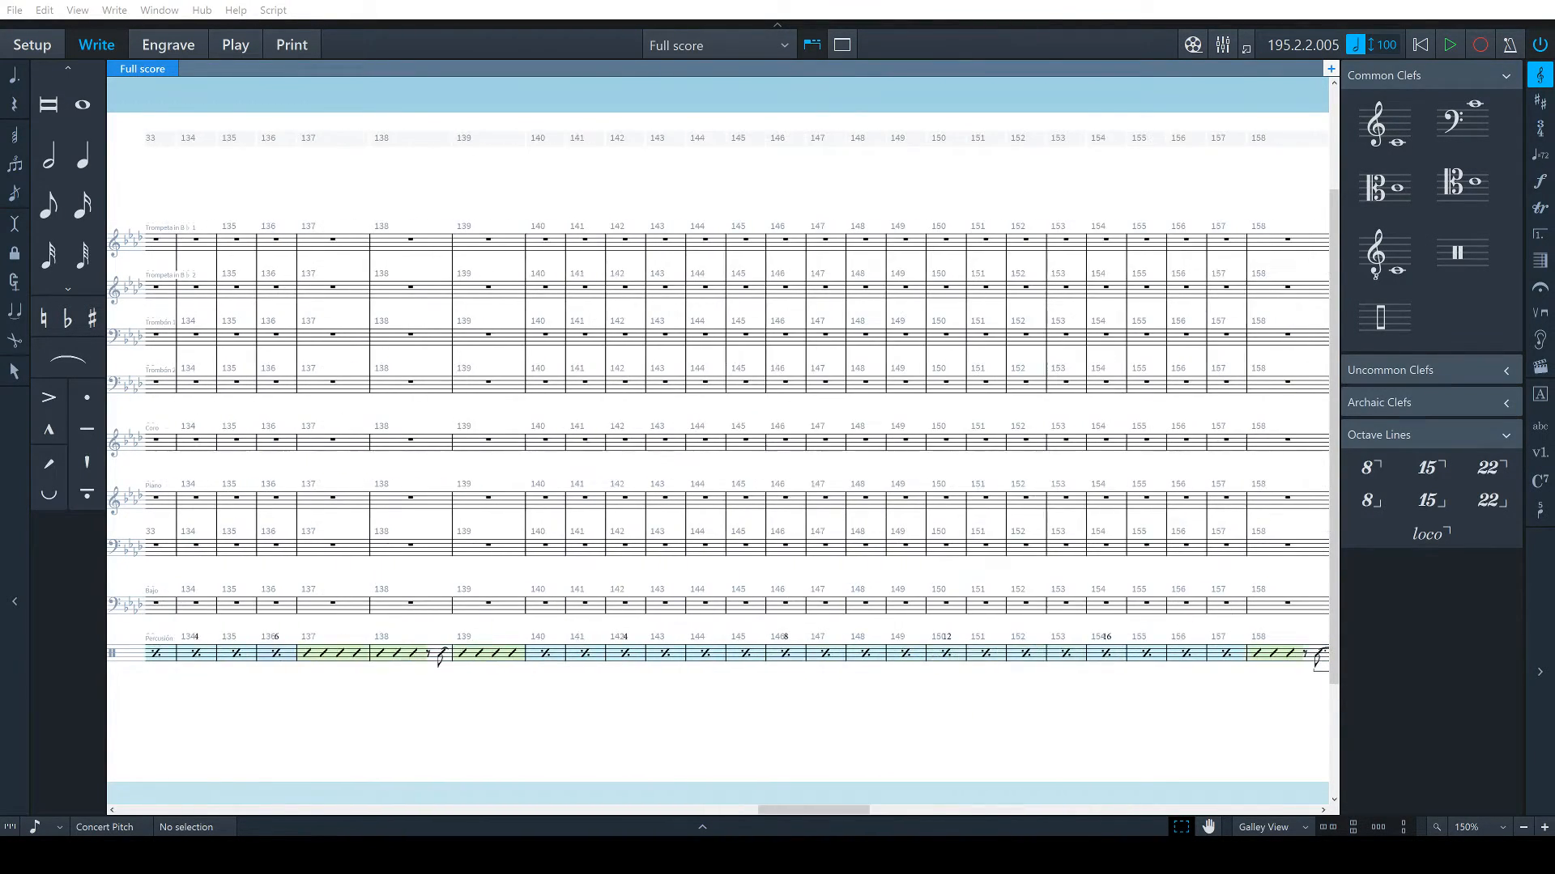
pyautogui.hscroll(-4, 717, 437)
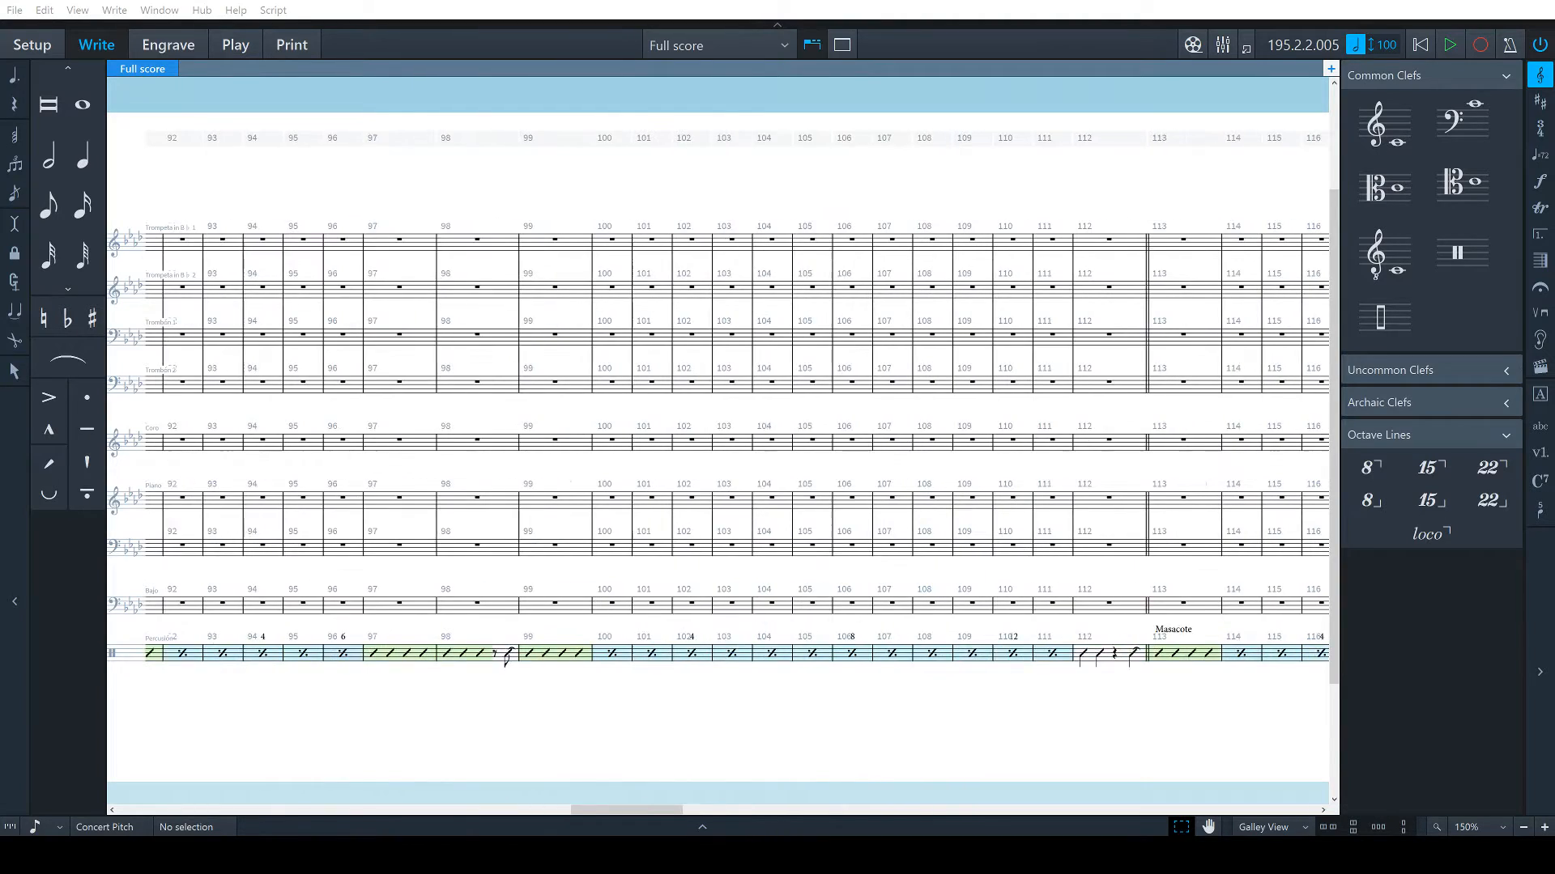
pyautogui.hscroll(-1, 717, 438)
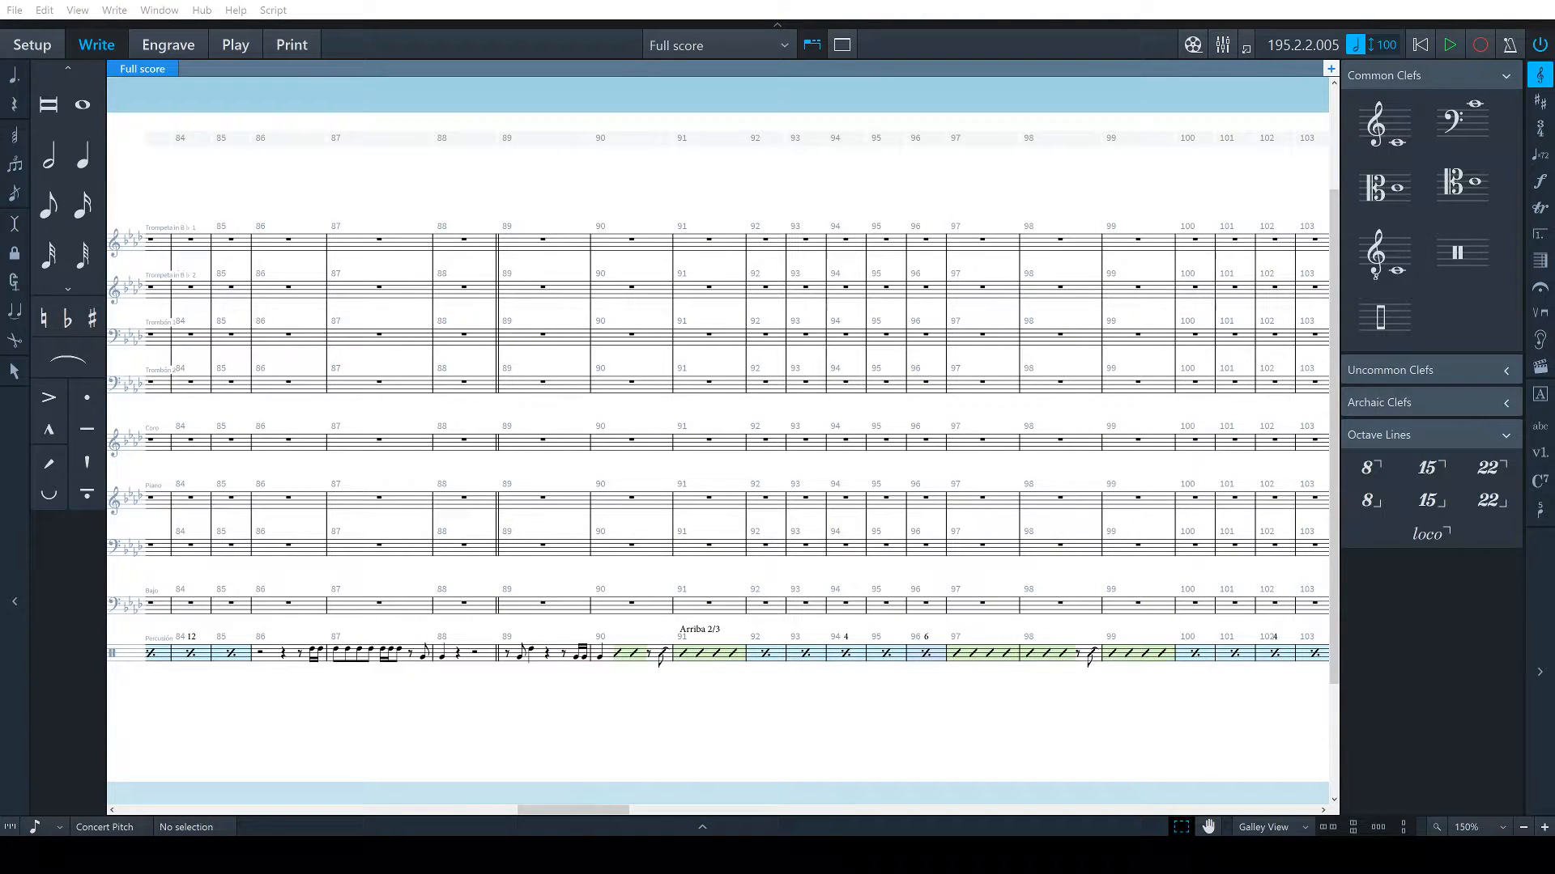
pyautogui.moveTo(499, 667); pyautogui.dragTo(731, 660)
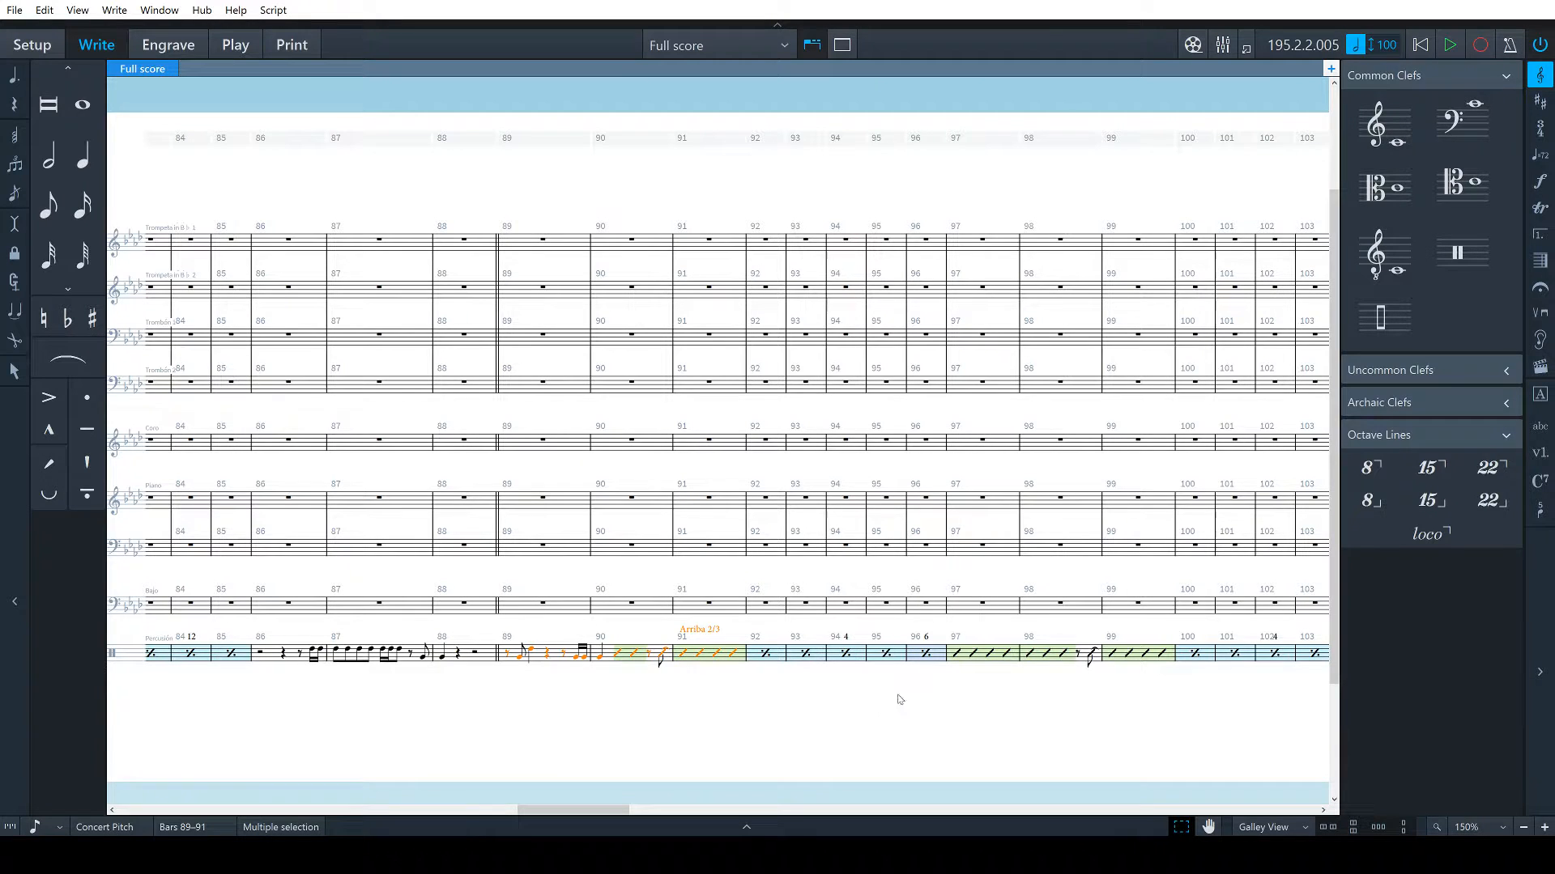
pyautogui.click(982, 440)
pyautogui.click(956, 661)
pyautogui.click(1079, 702)
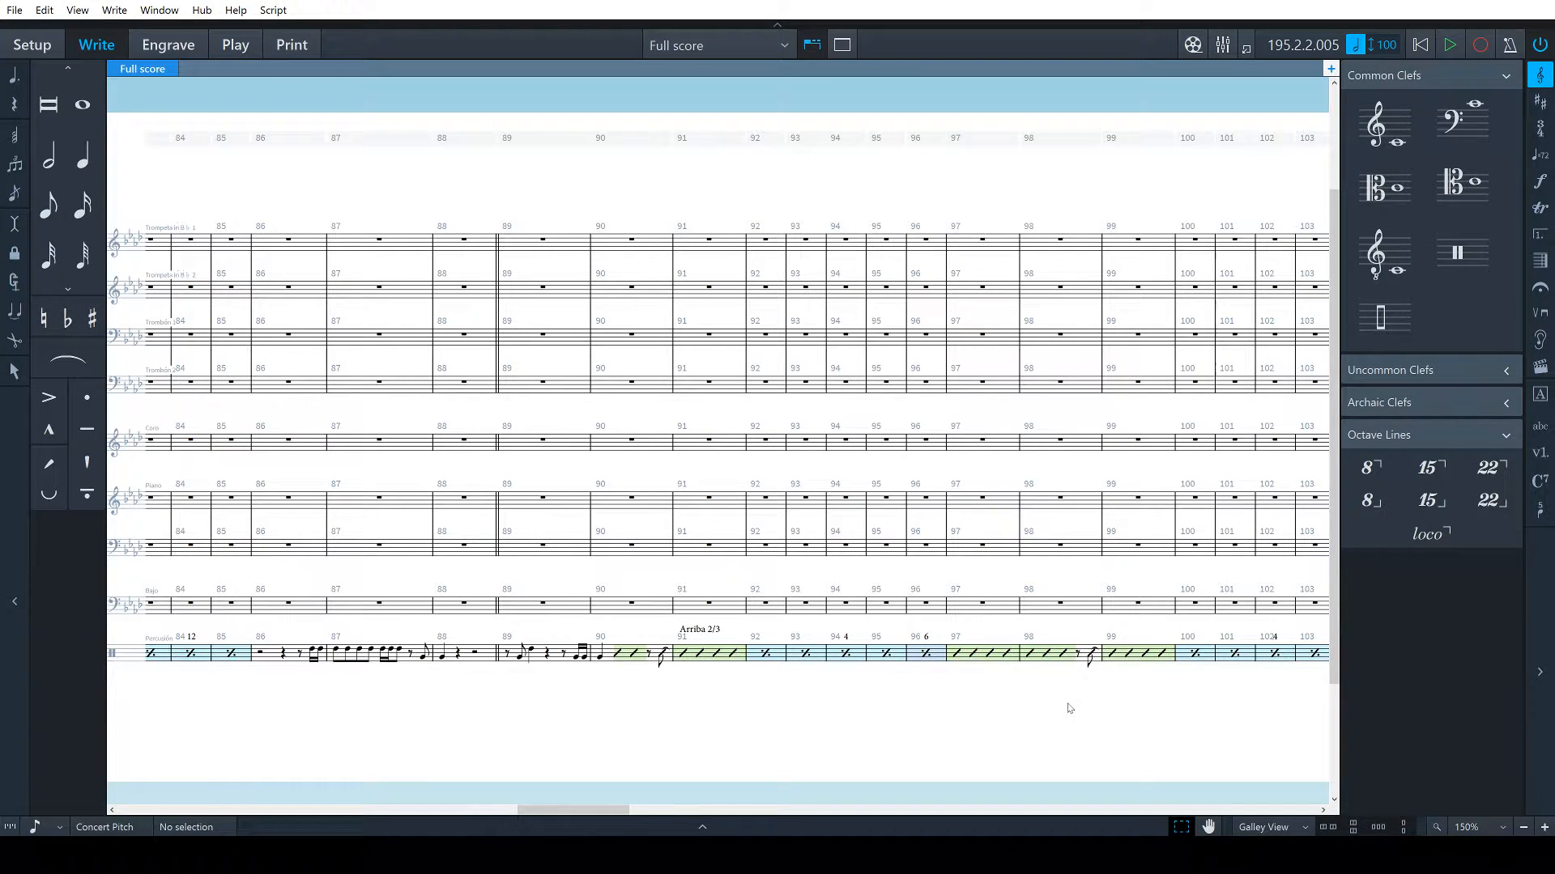
pyautogui.click(542, 604)
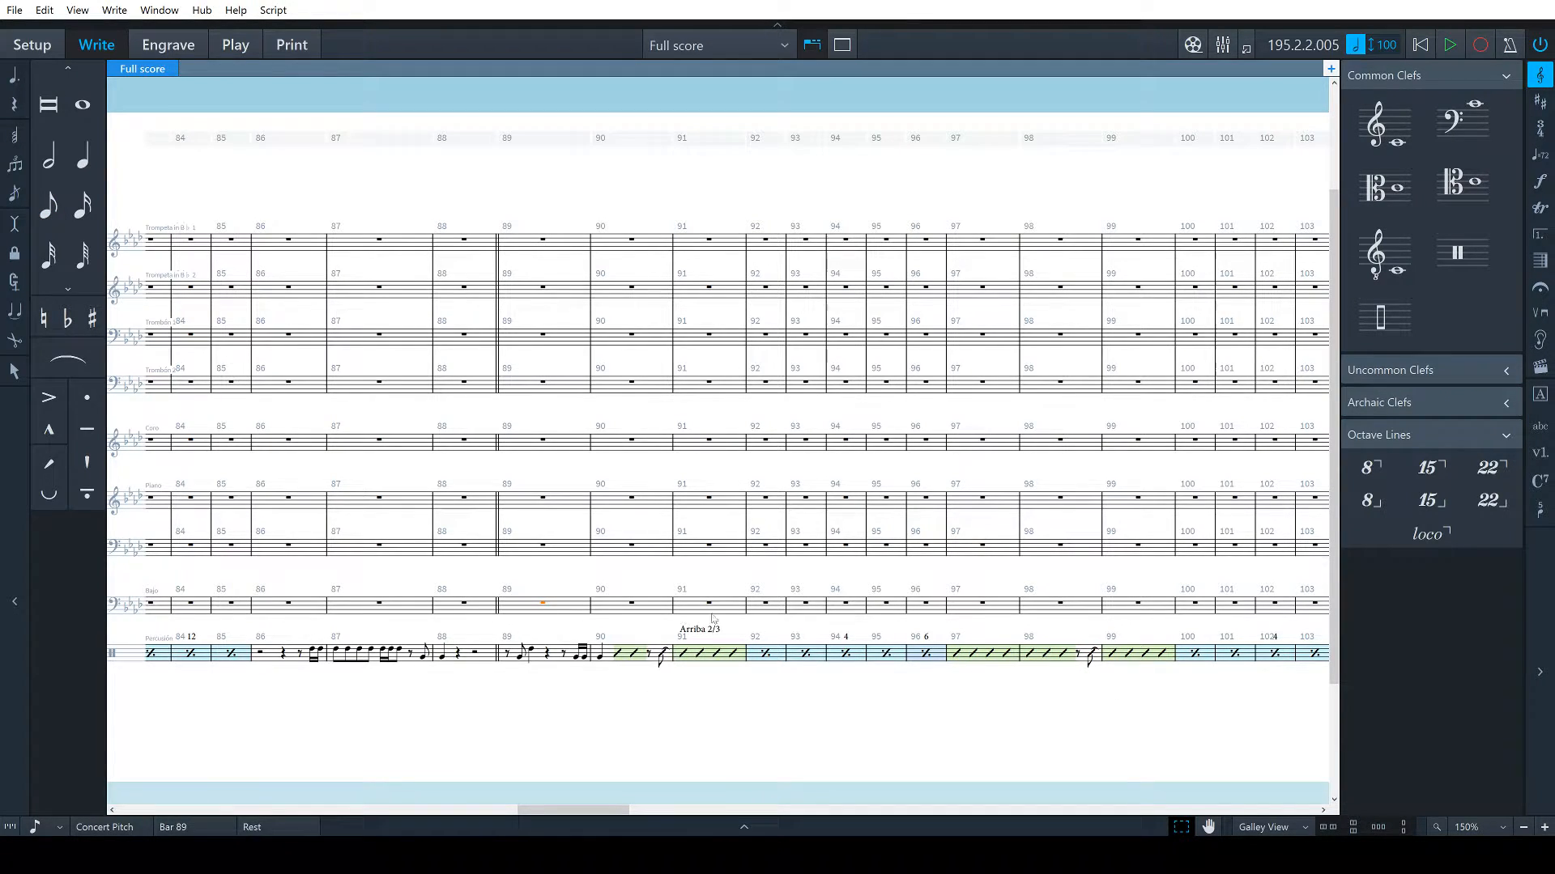
pyautogui.keyDown('shift'); pyautogui.click(710, 608); pyautogui.keyUp('shift')
pyautogui.click(513, 658)
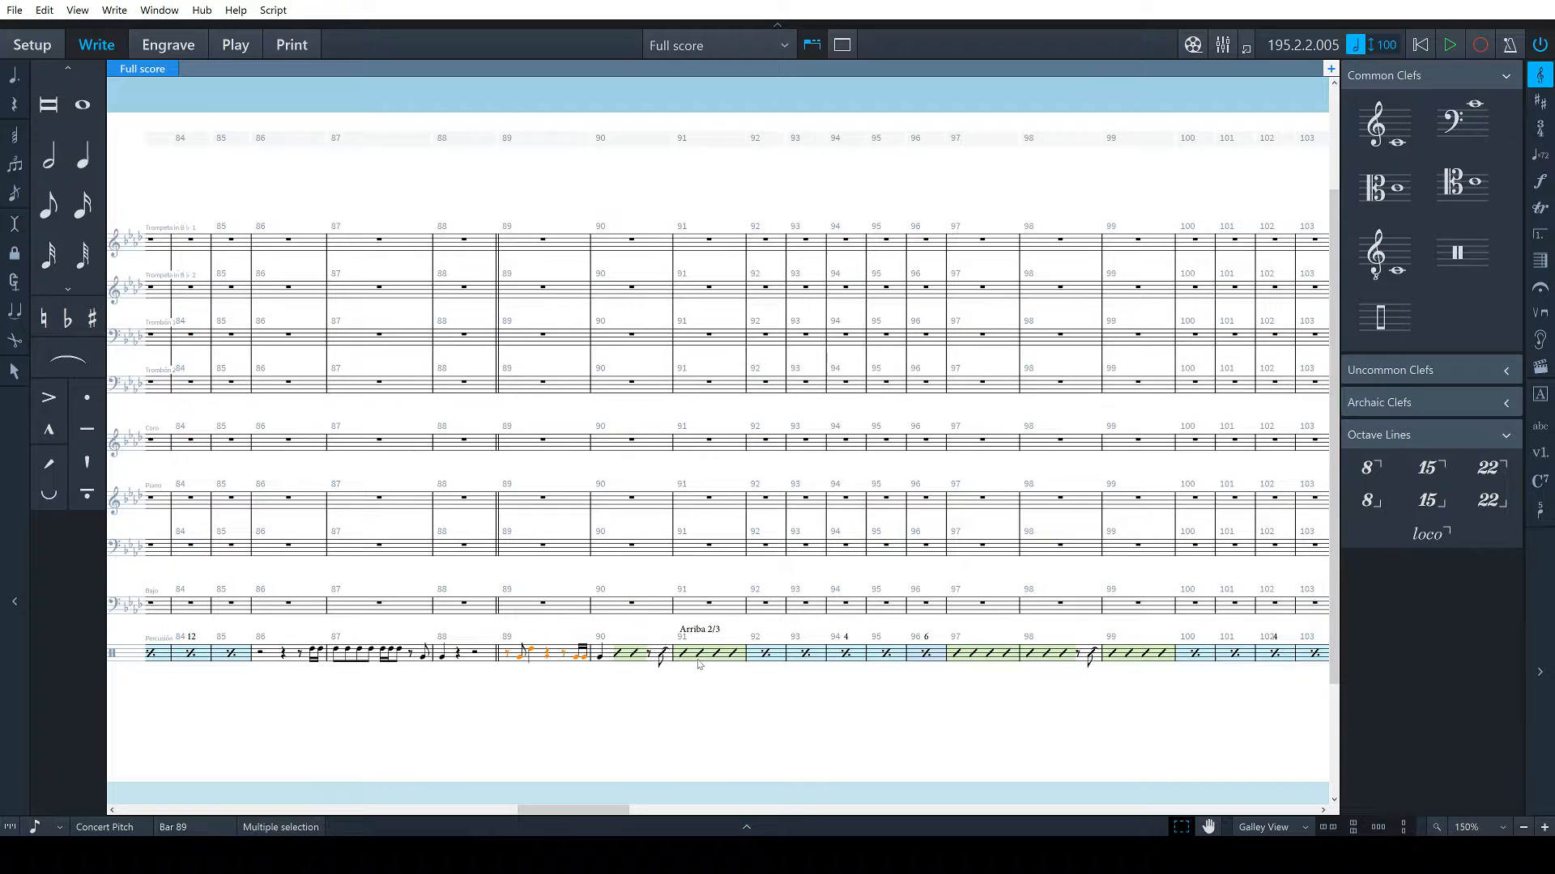
pyautogui.keyDown('shift'); pyautogui.click(743, 656); pyautogui.keyUp('shift')
pyautogui.click(954, 660)
pyautogui.press('Escape')
# Compare the percussion figures in bars 217 to 220 with those in bars 193 to 196
pyautogui.hscroll(10, 1025, 692)
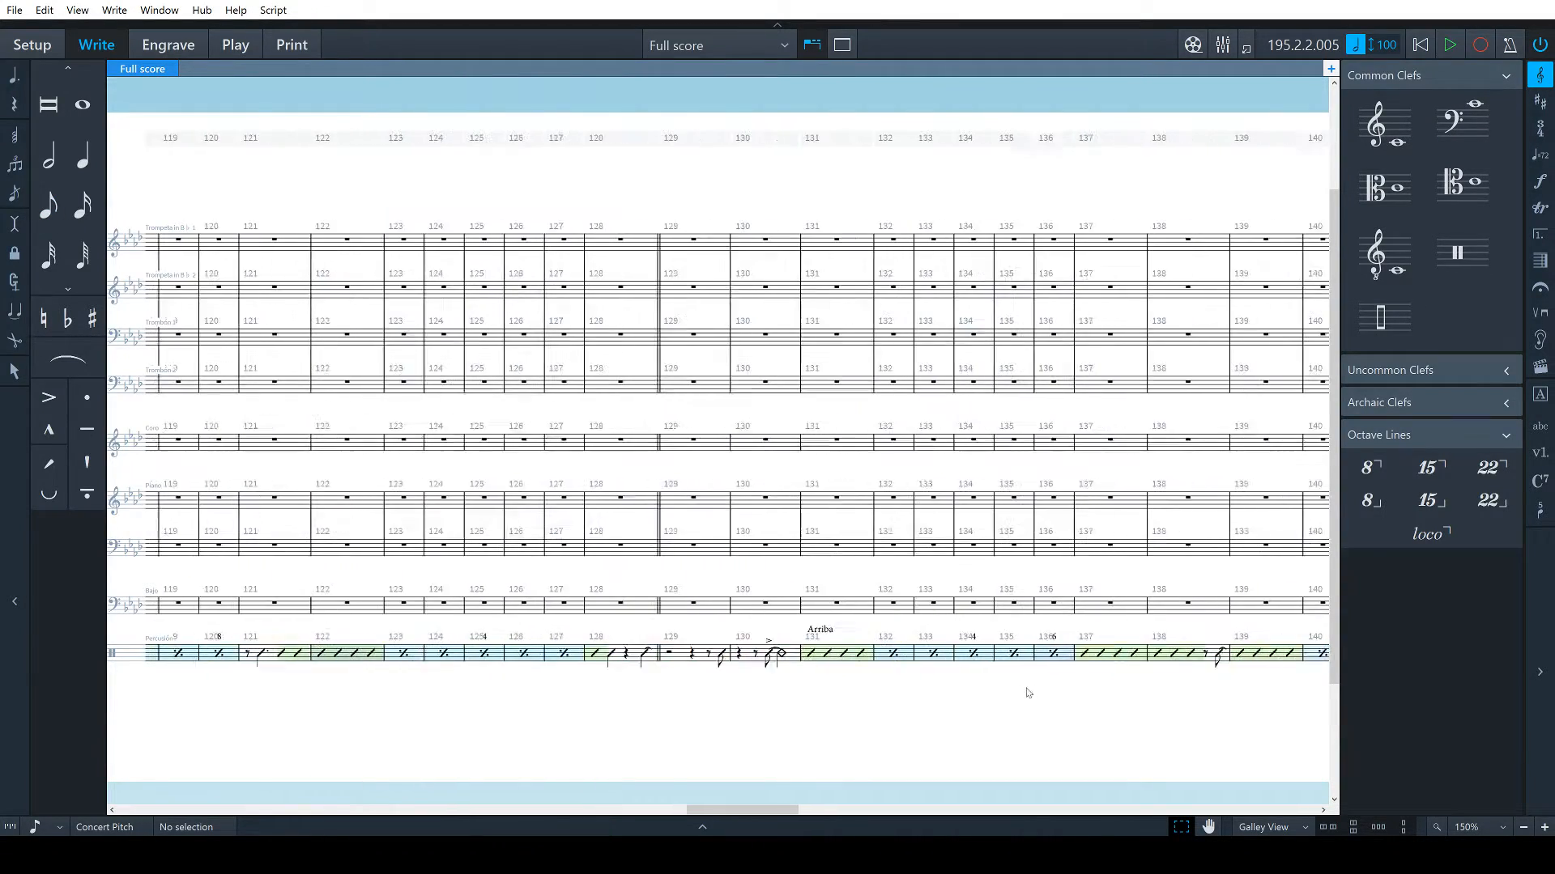
pyautogui.hscroll(15, 1025, 696)
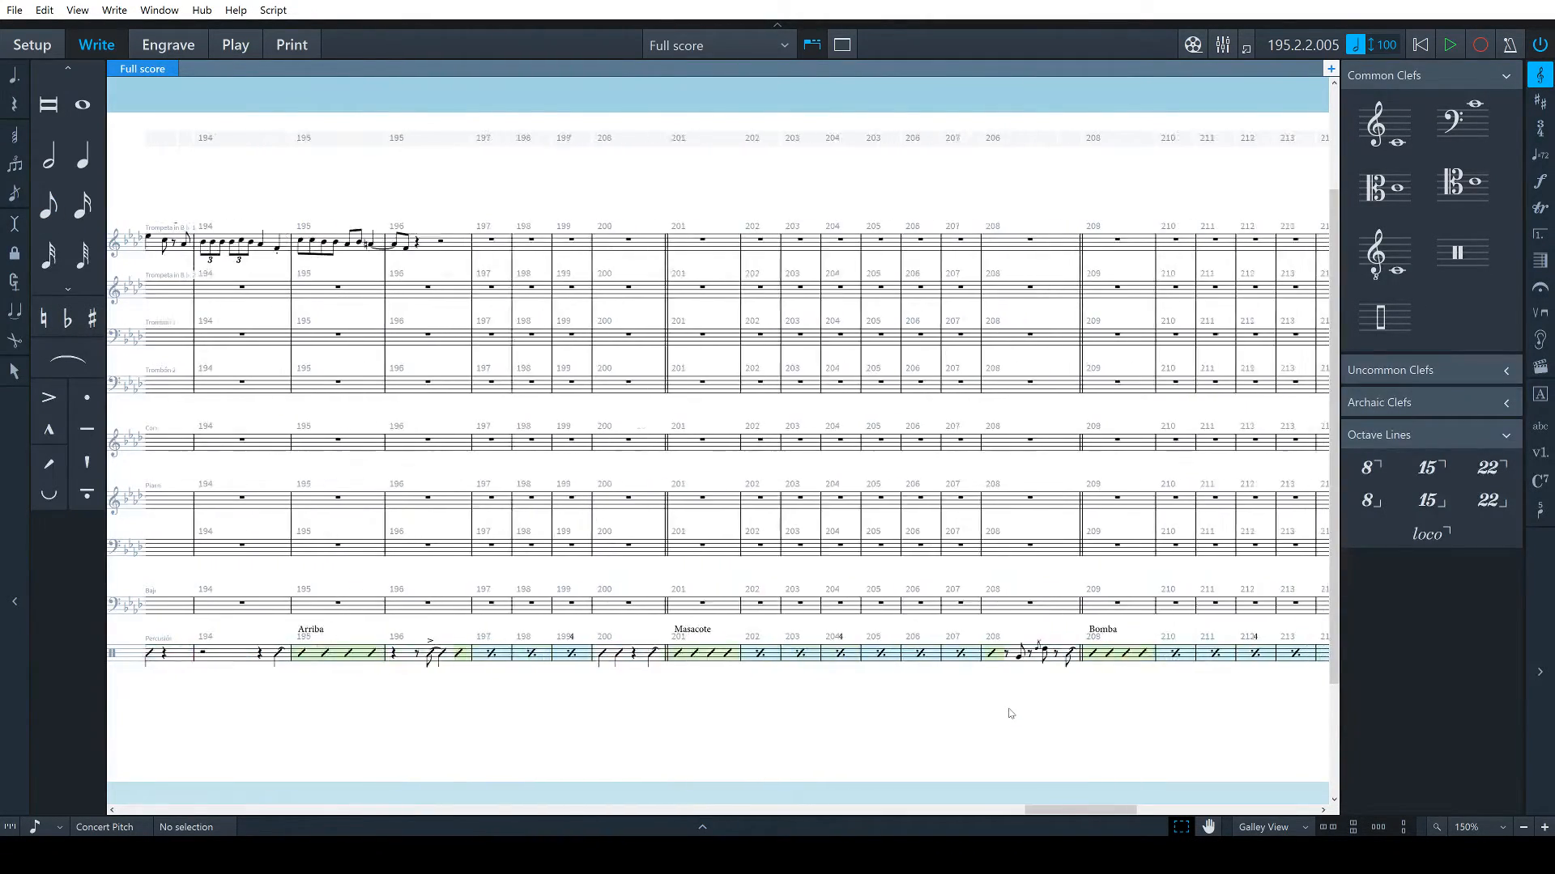
pyautogui.hscroll(4, 1010, 714)
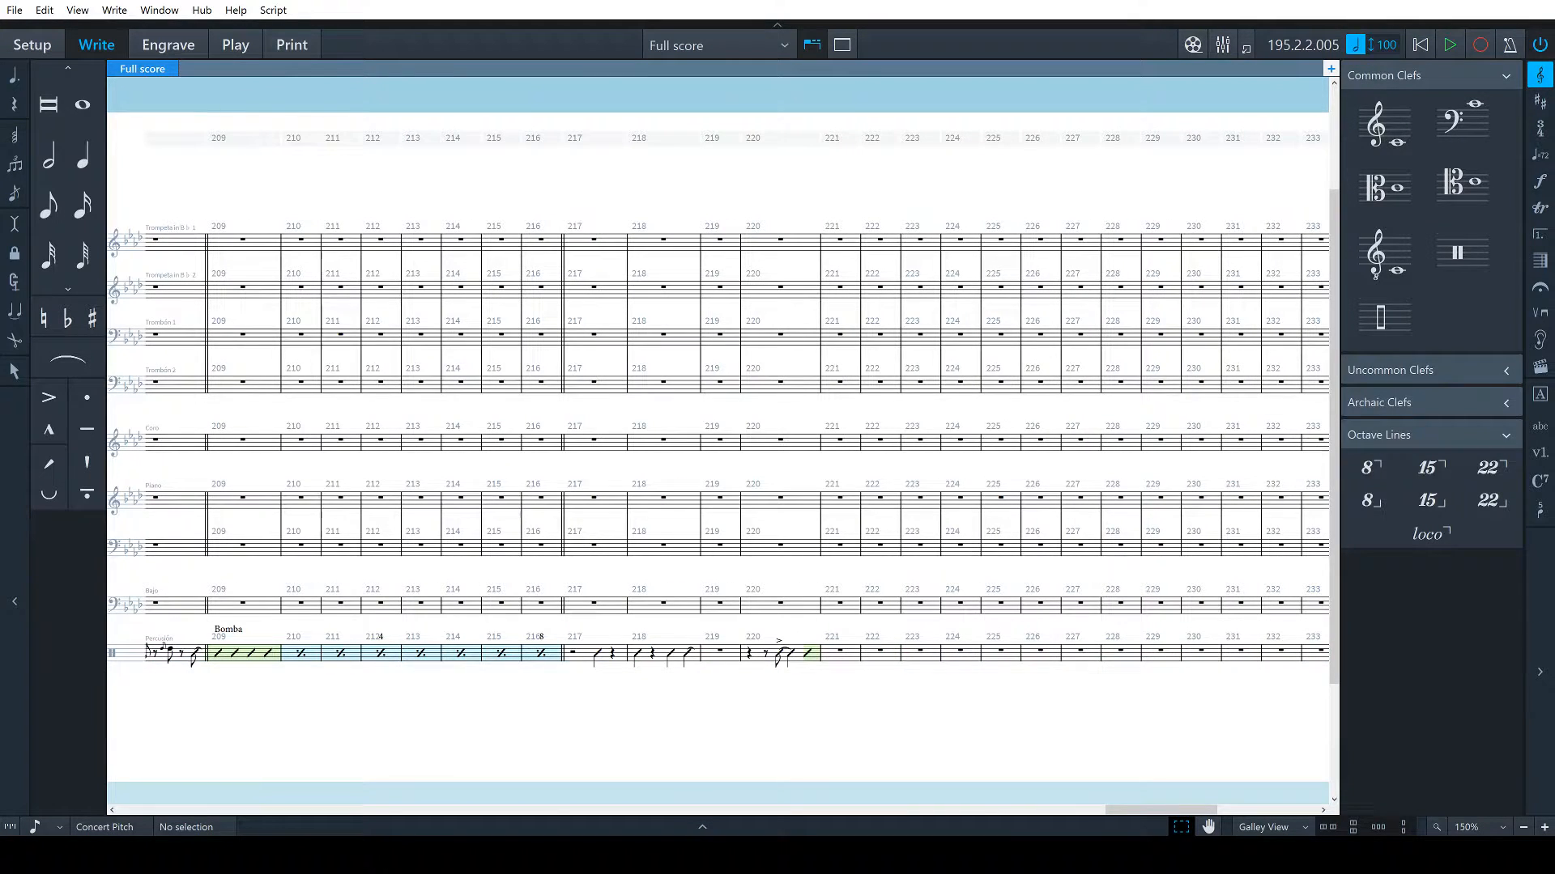
pyautogui.hotkey('alt', 'Tab')
pyautogui.hotkey('alt', 'Tab')
pyautogui.hscroll(-3, 624, 732)
pyautogui.hscroll(-3, 816, 769)
pyautogui.hscroll(-2, 949, 779)
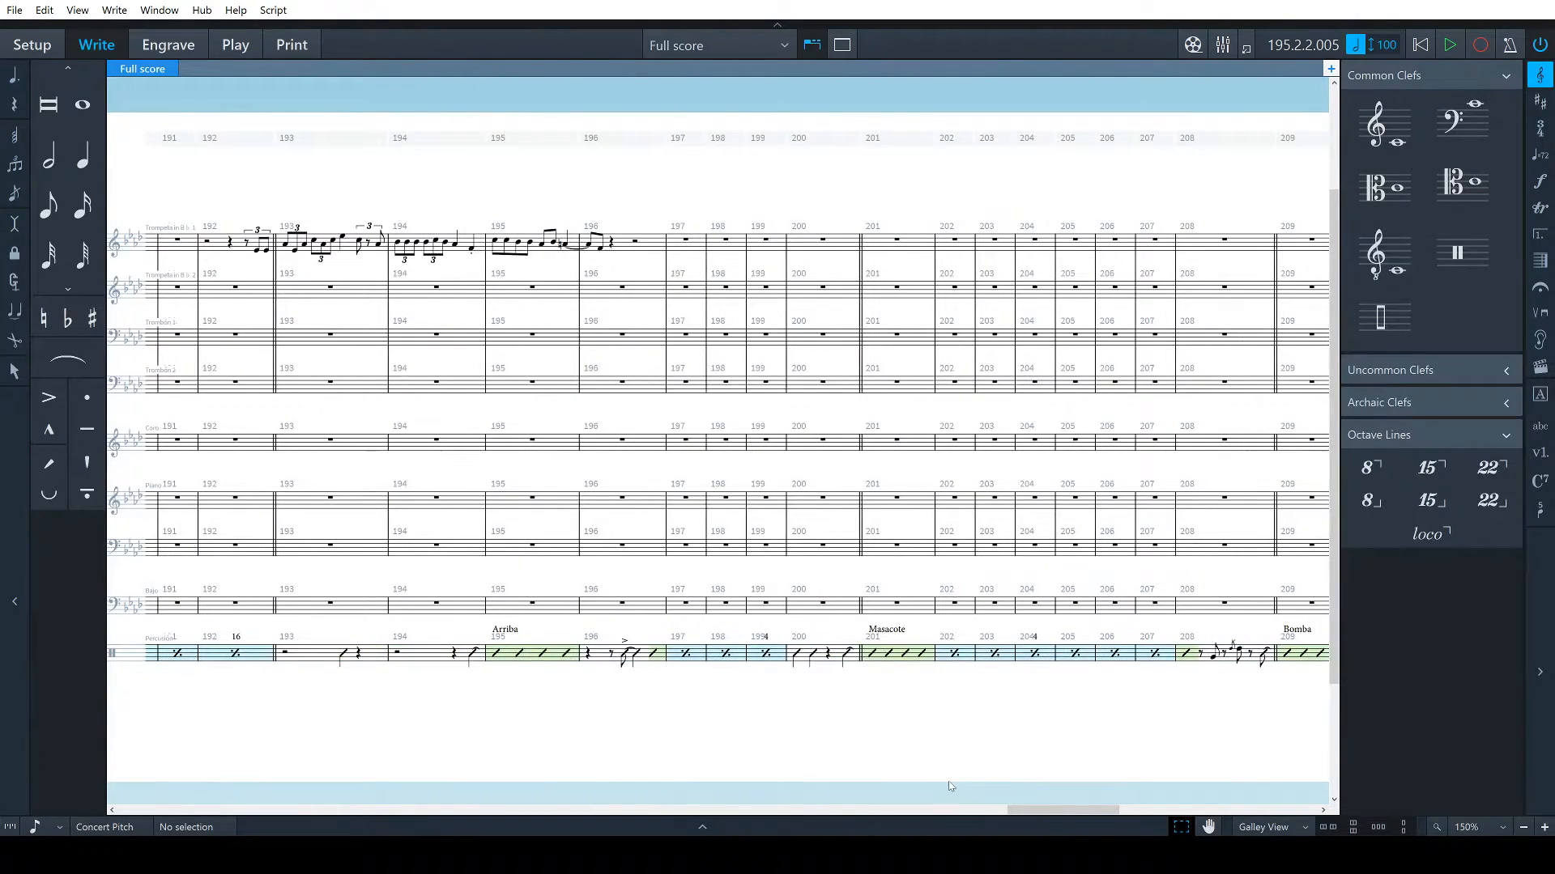
pyautogui.hscroll(-1, 951, 787)
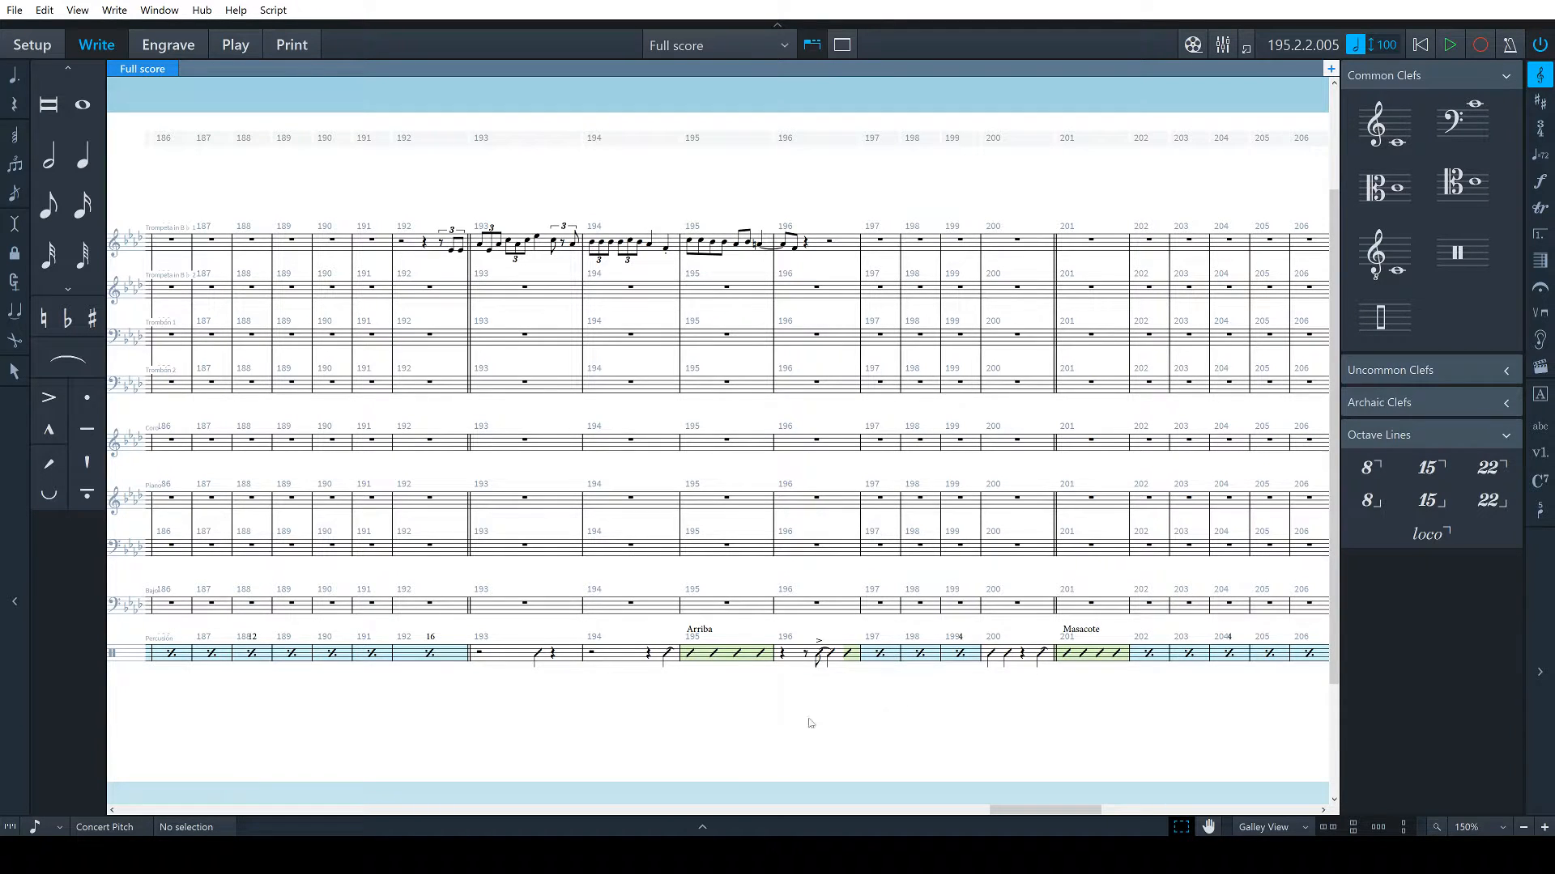
# Try the "Arriba" text at bar 193 of the percussion part, and move it back to bar 195
pyautogui.moveTo(695, 629); pyautogui.dragTo(476, 640)
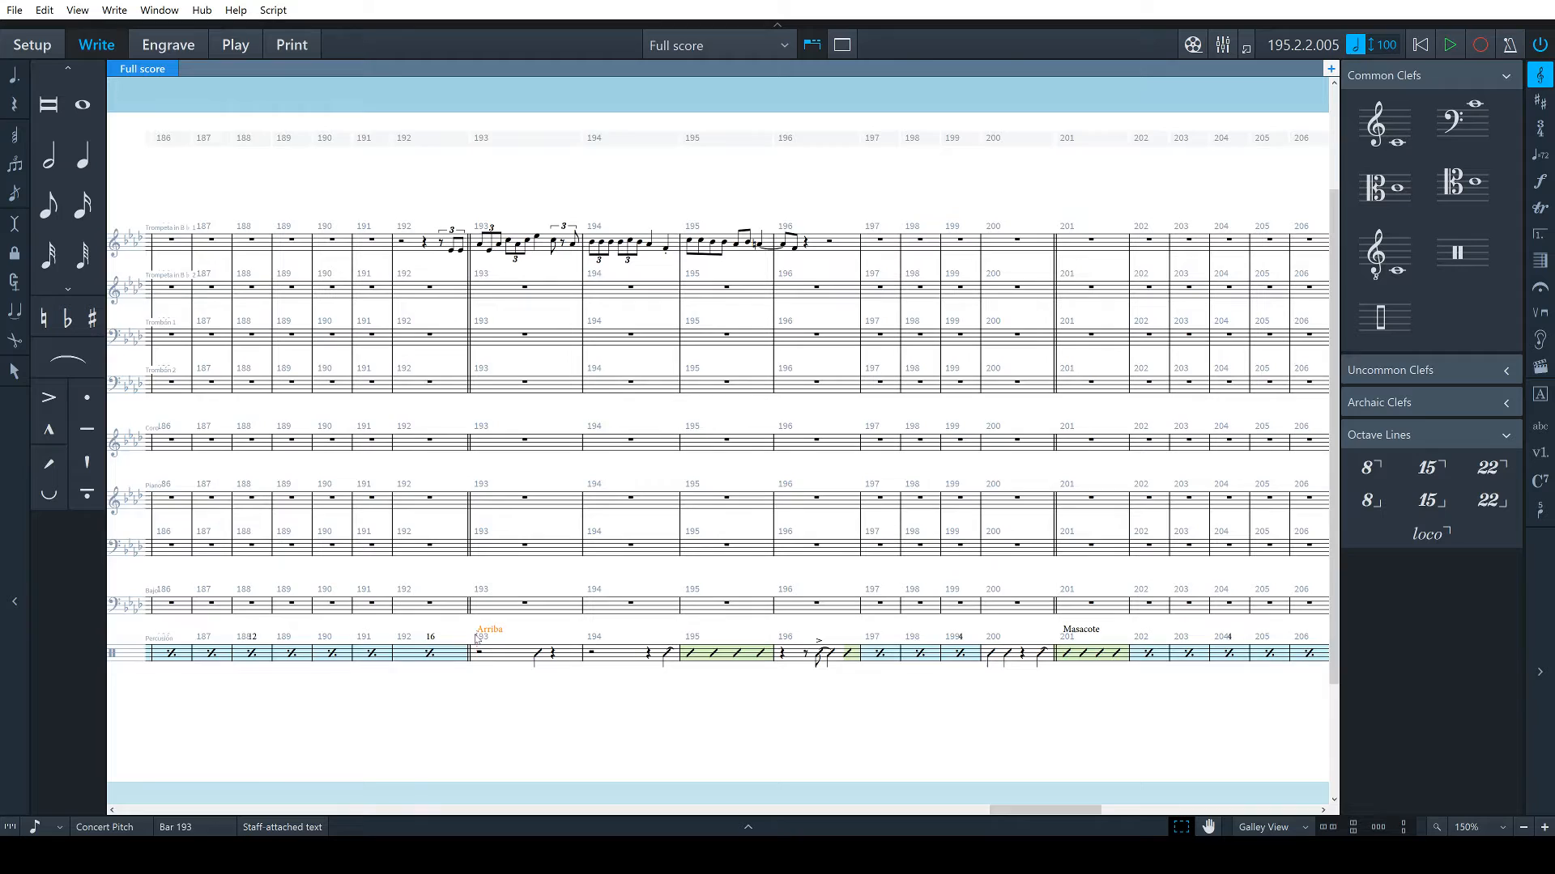
pyautogui.click(516, 702)
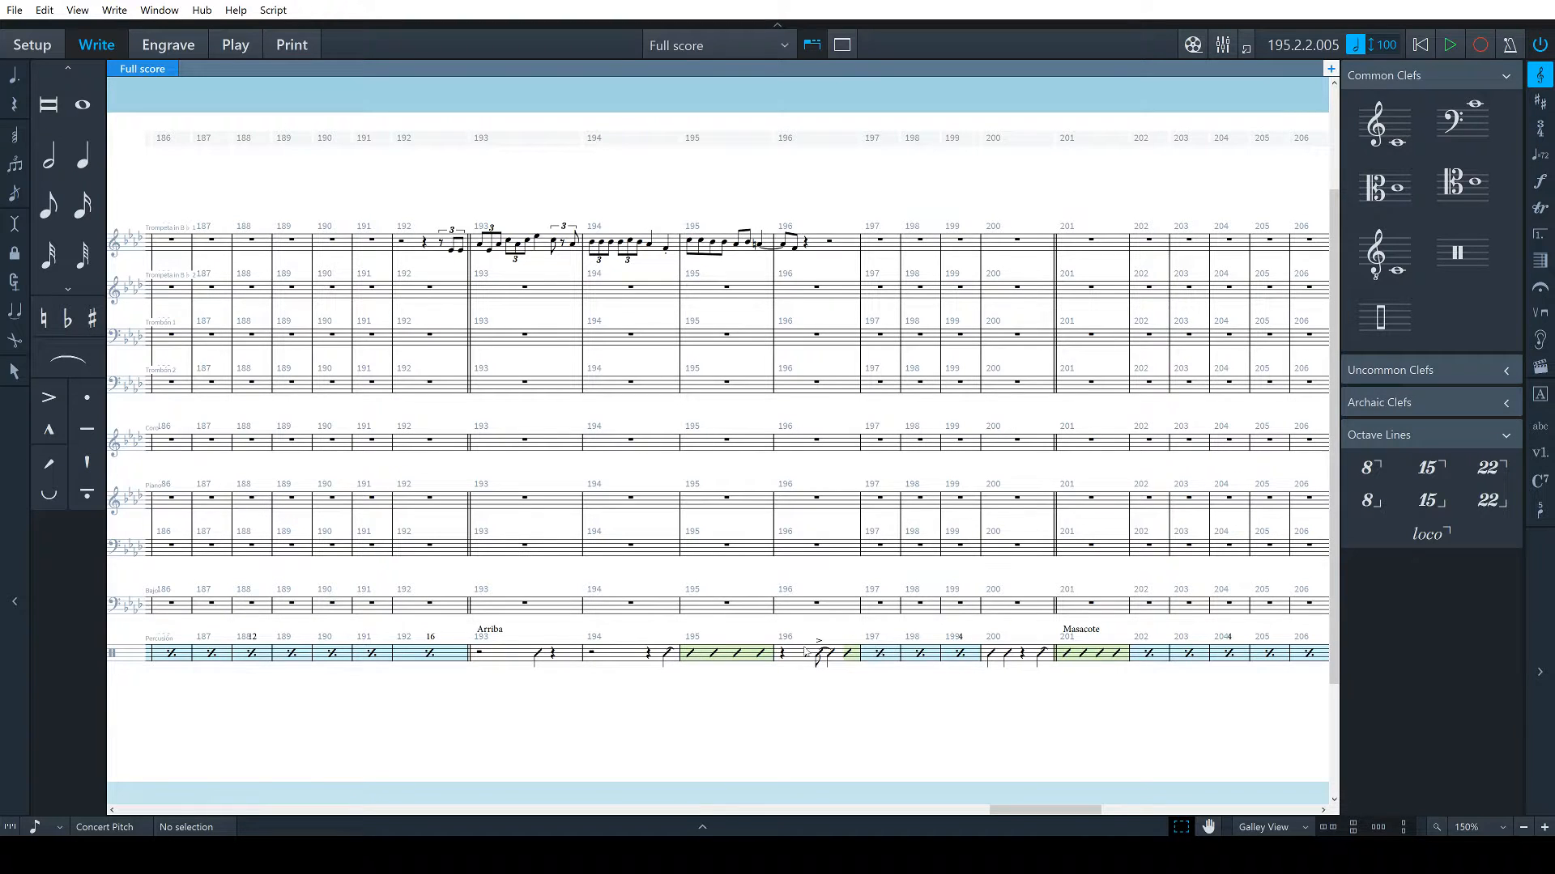
pyautogui.moveTo(492, 630); pyautogui.dragTo(684, 645)
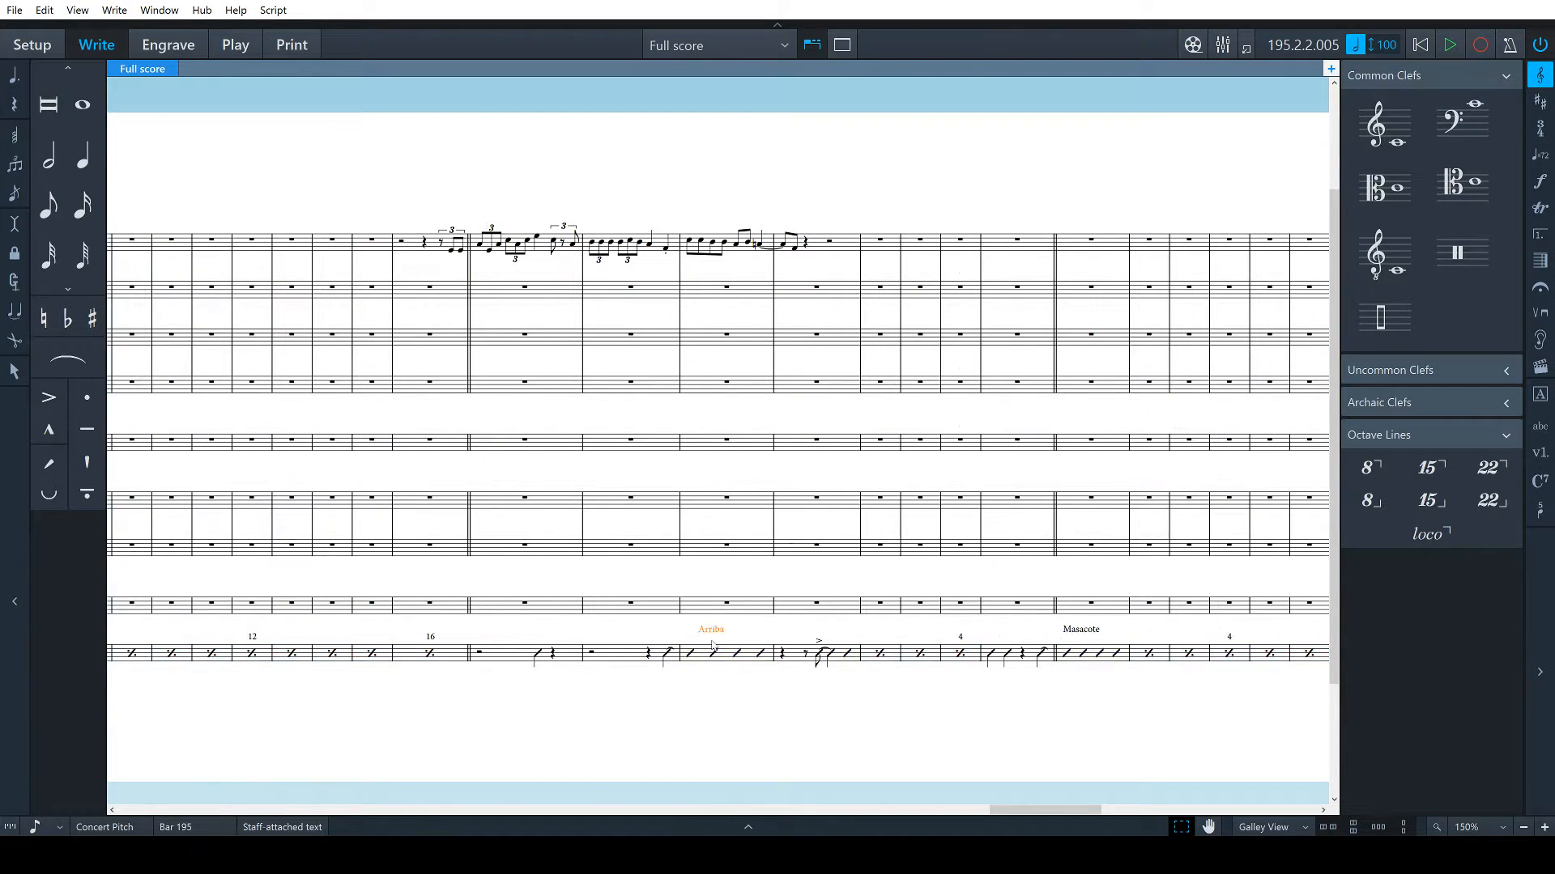
pyautogui.click(753, 715)
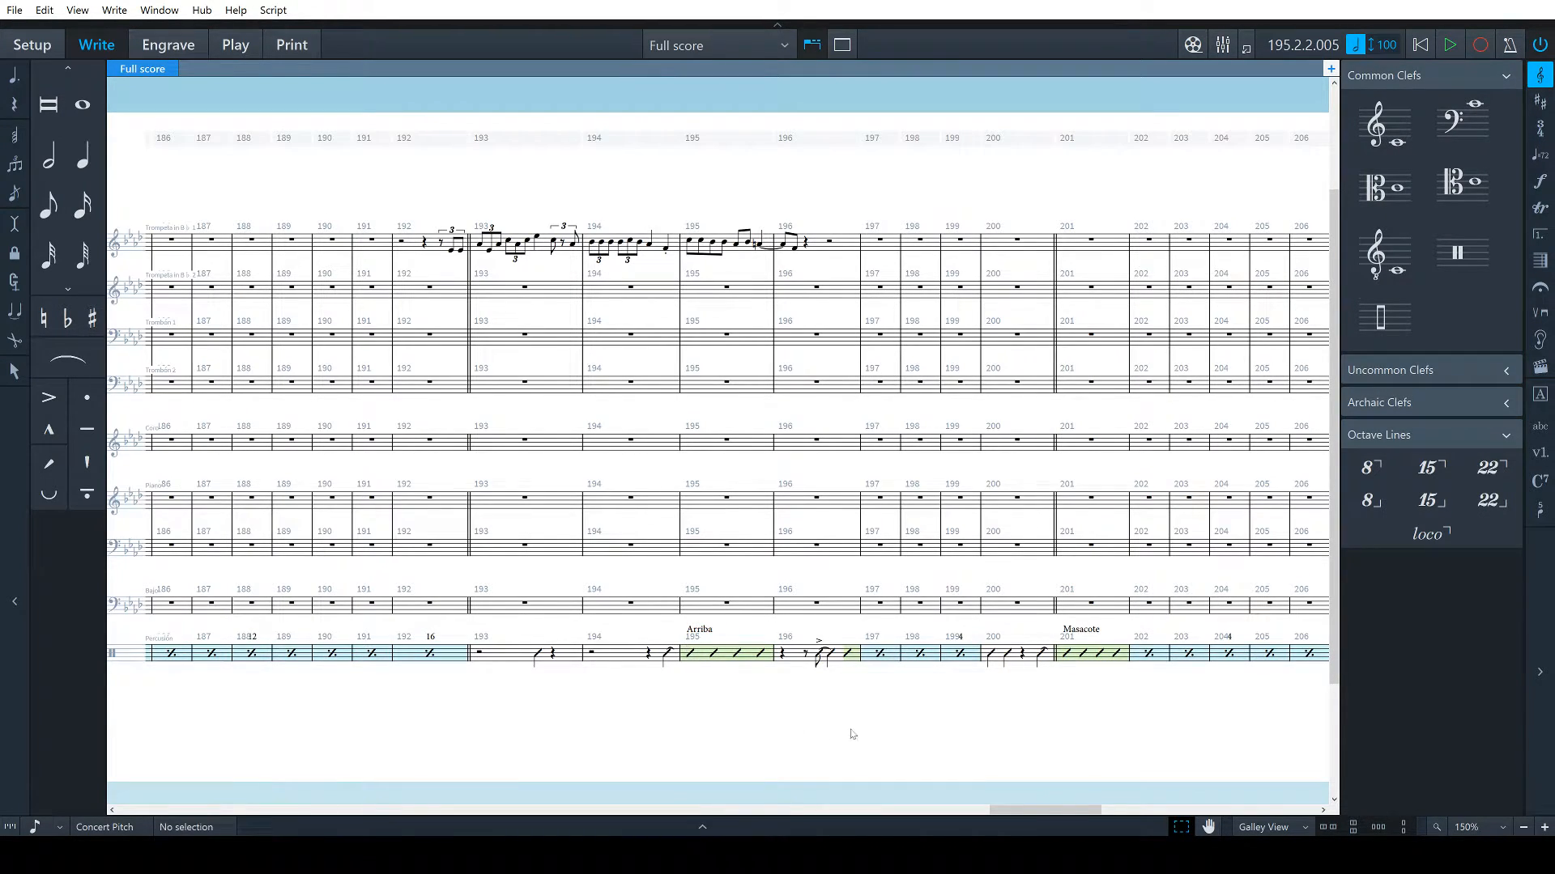
# Examine the percussion sections in the earlier bars, especially the double barline at bar 129 and the "Arriba" entry at bar 131
pyautogui.hscroll(-10, 853, 735)
pyautogui.hscroll(-15, 915, 761)
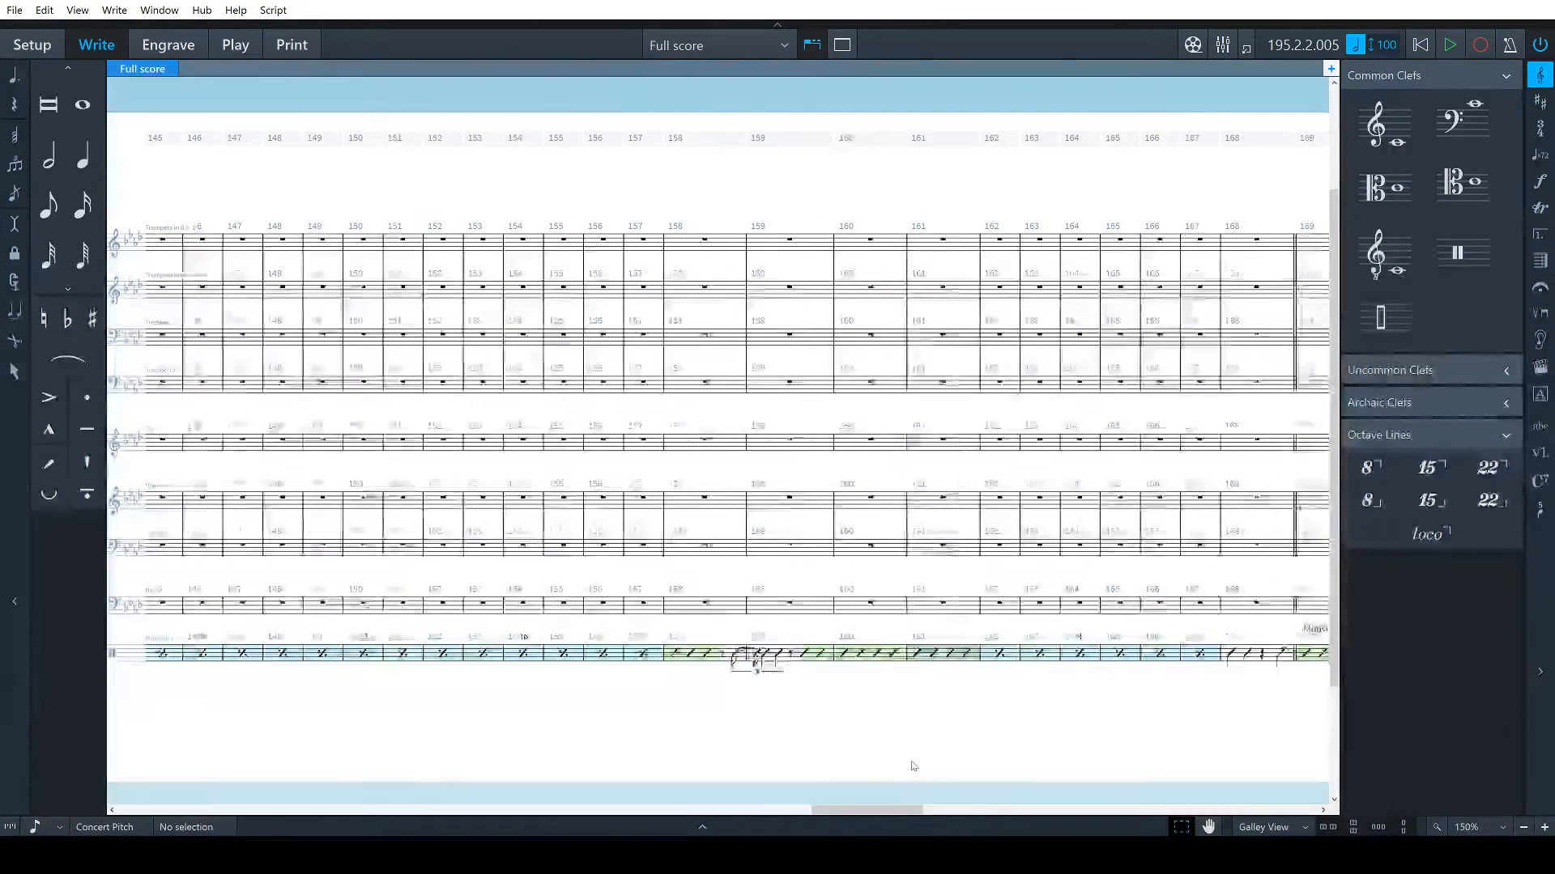
pyautogui.hscroll(-4, 914, 766)
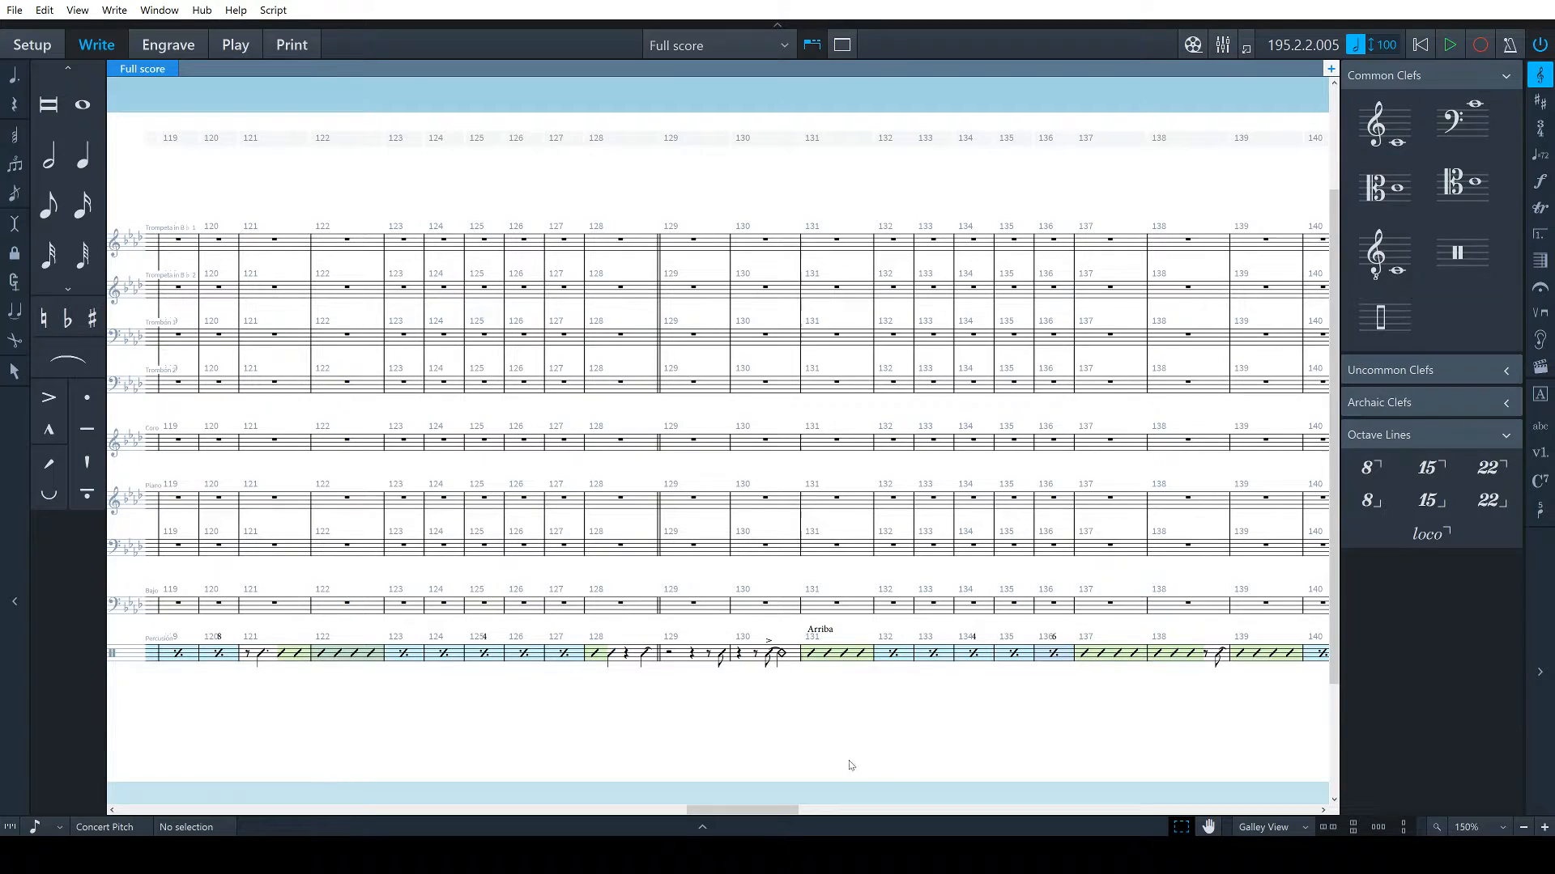
pyautogui.click(659, 547)
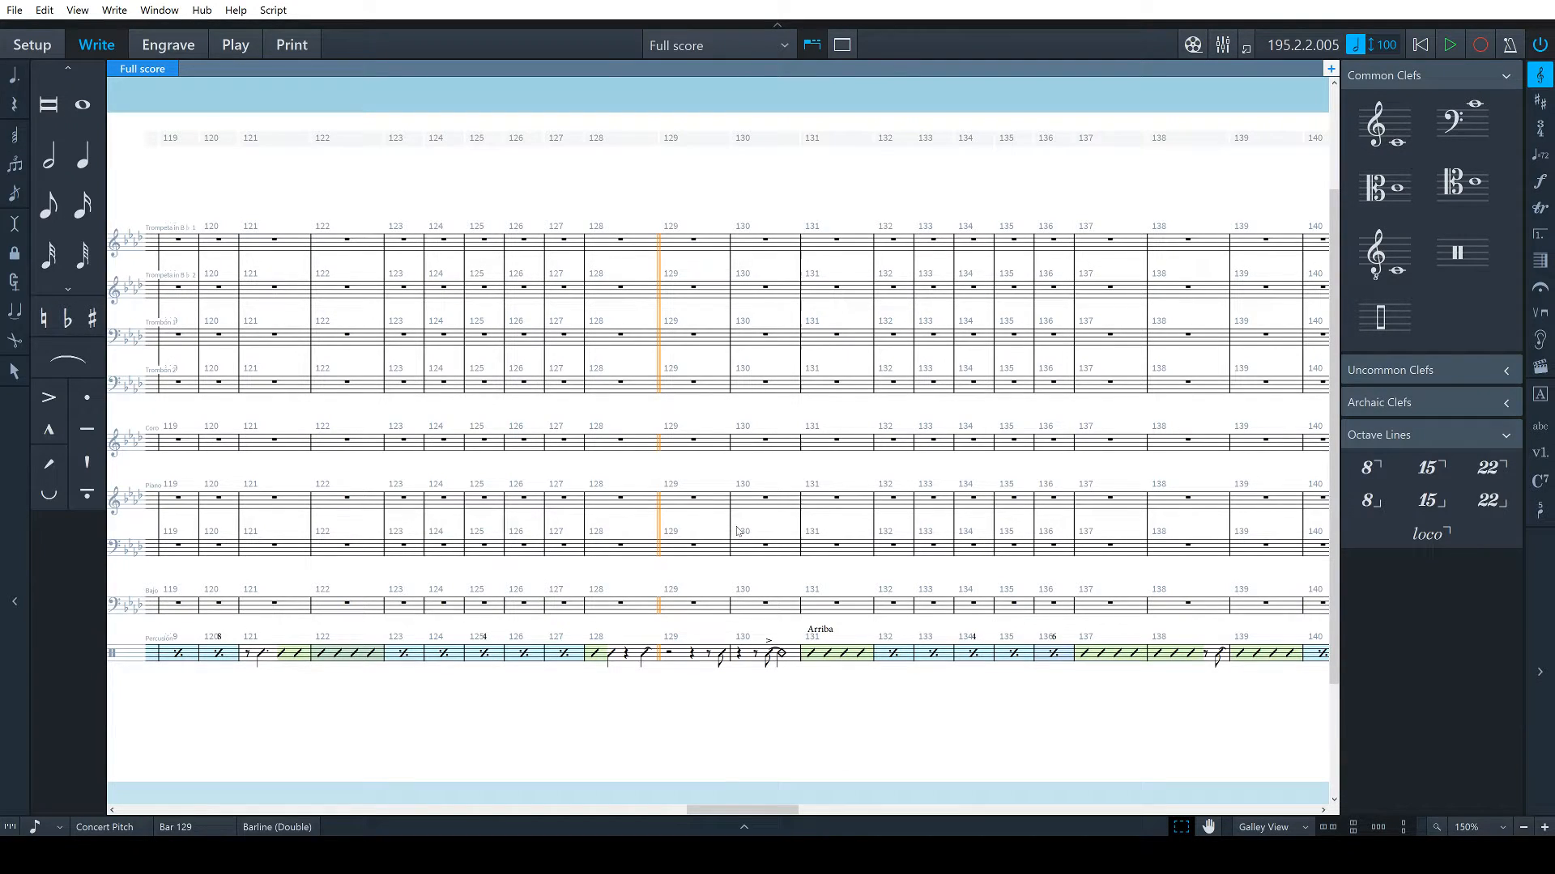
pyautogui.press('Escape')
pyautogui.hscroll(12, 791, 732)
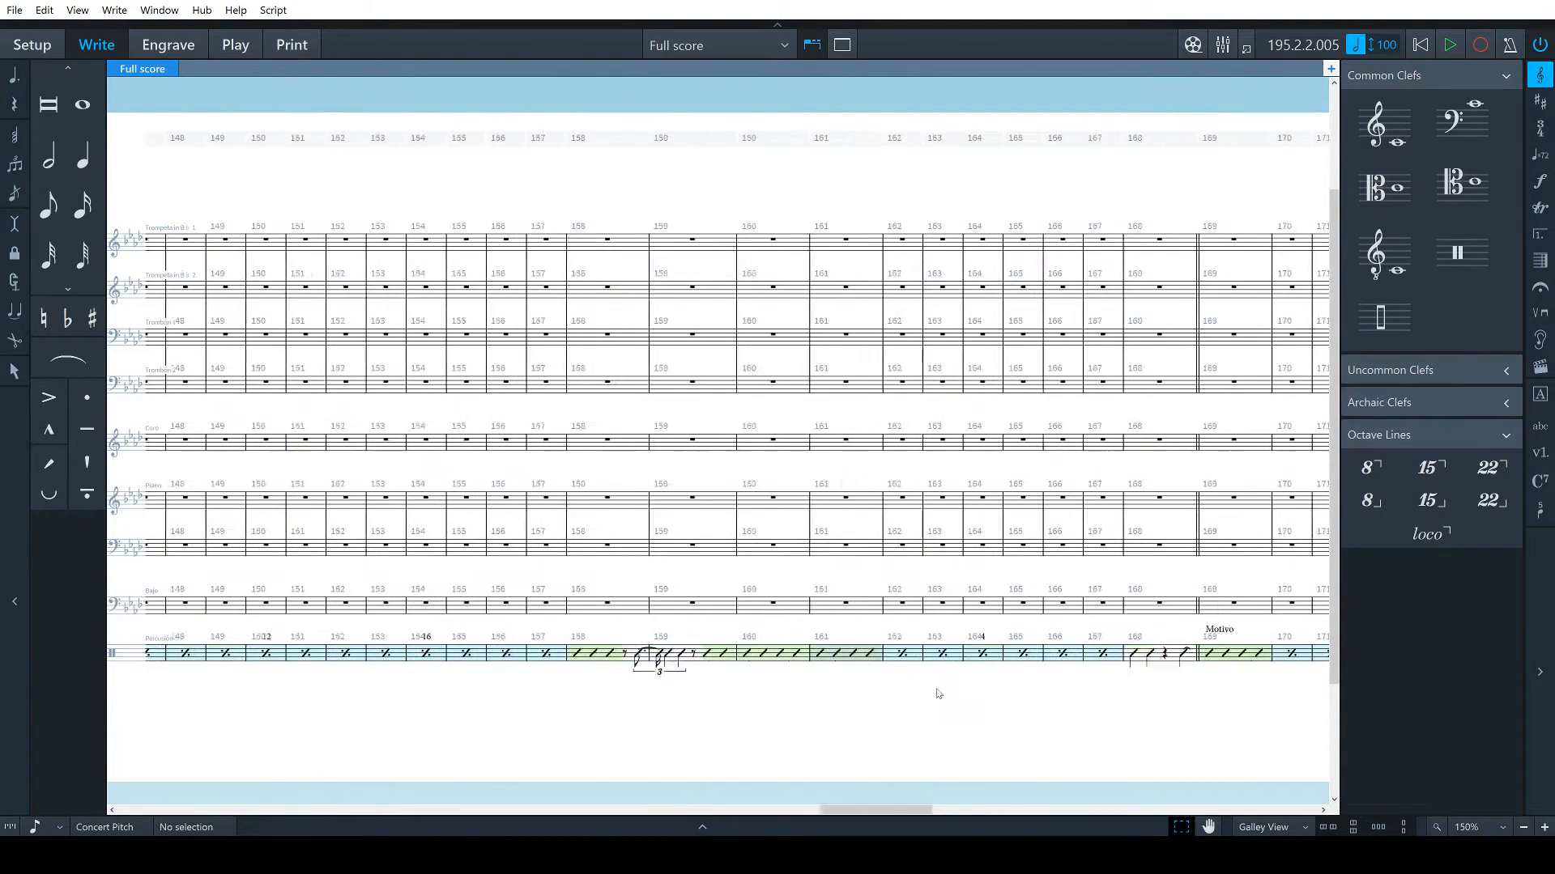
# Add a slash region in percussion bar 221 and a one-bar repeat region across bars 222 and 223
pyautogui.hscroll(20, 939, 694)
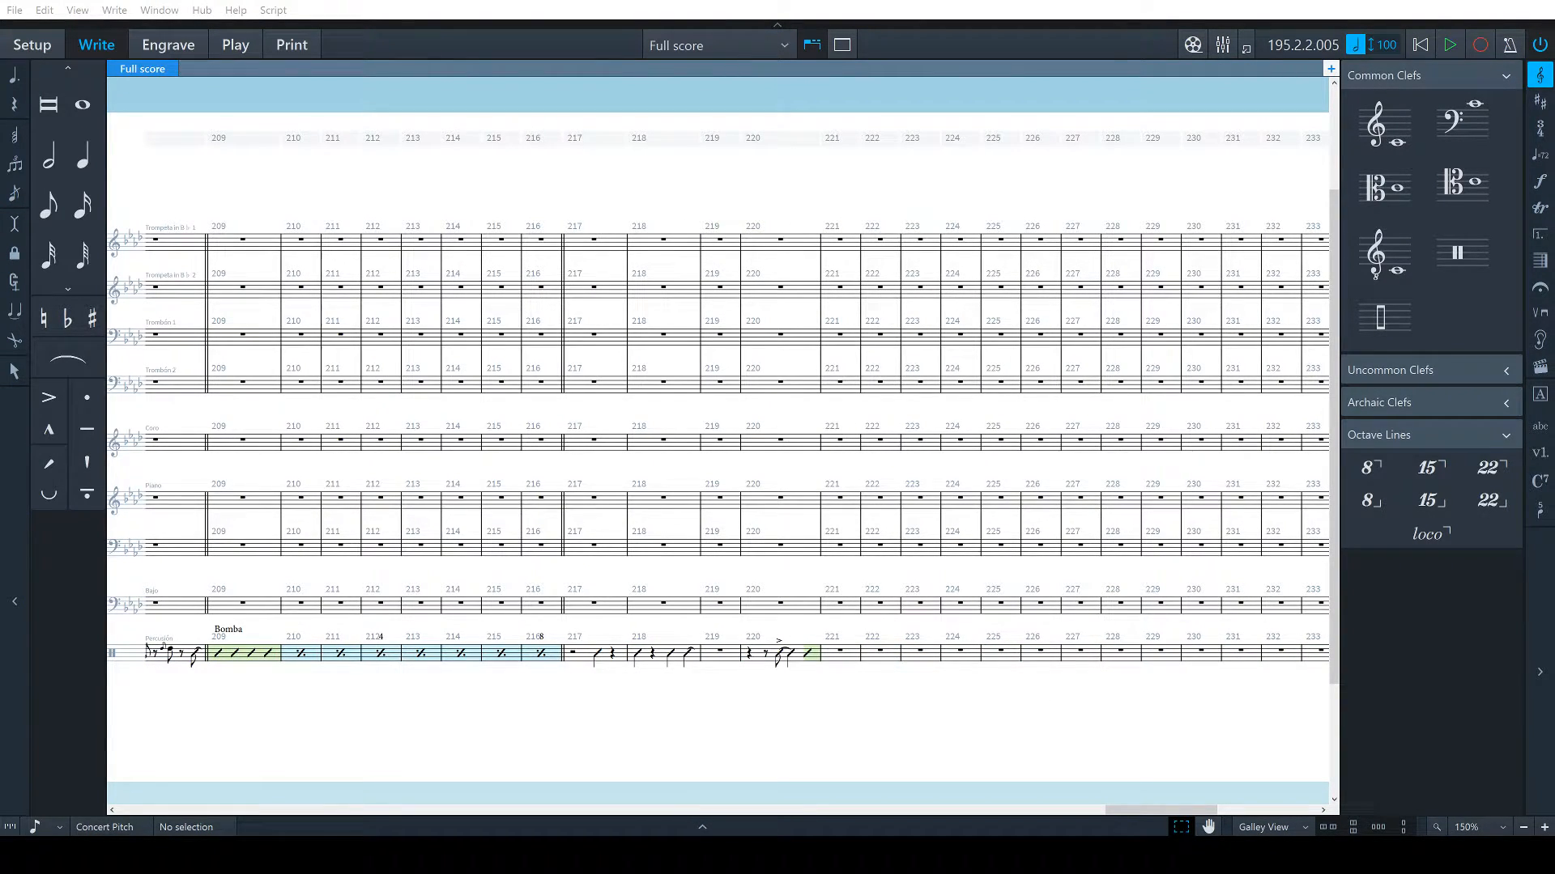
pyautogui.click(839, 657)
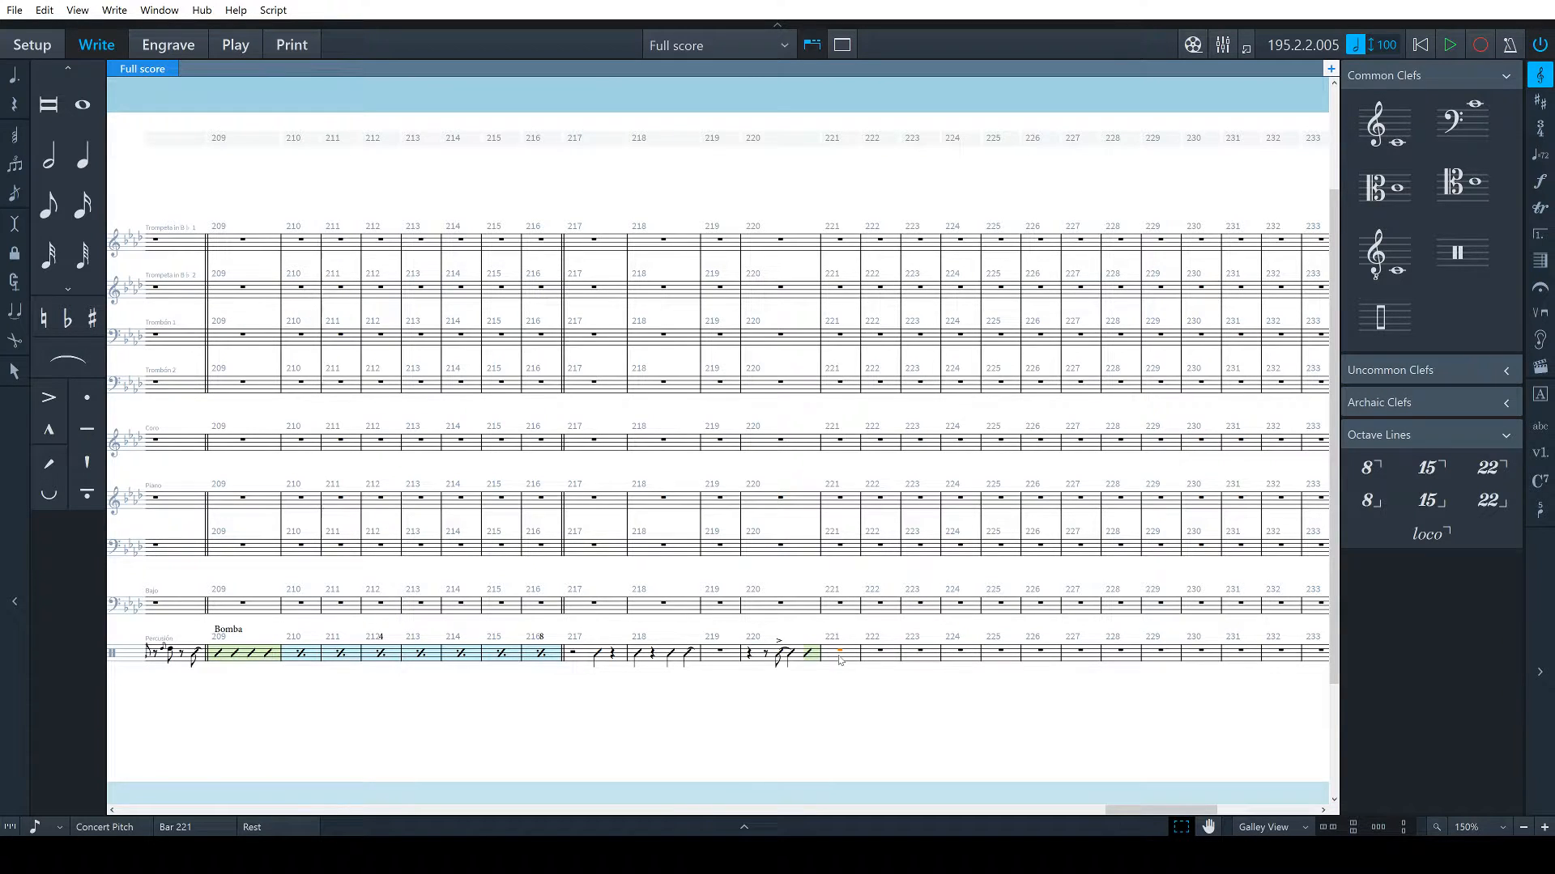
pyautogui.hotkey('alt', 's')
pyautogui.click(919, 657)
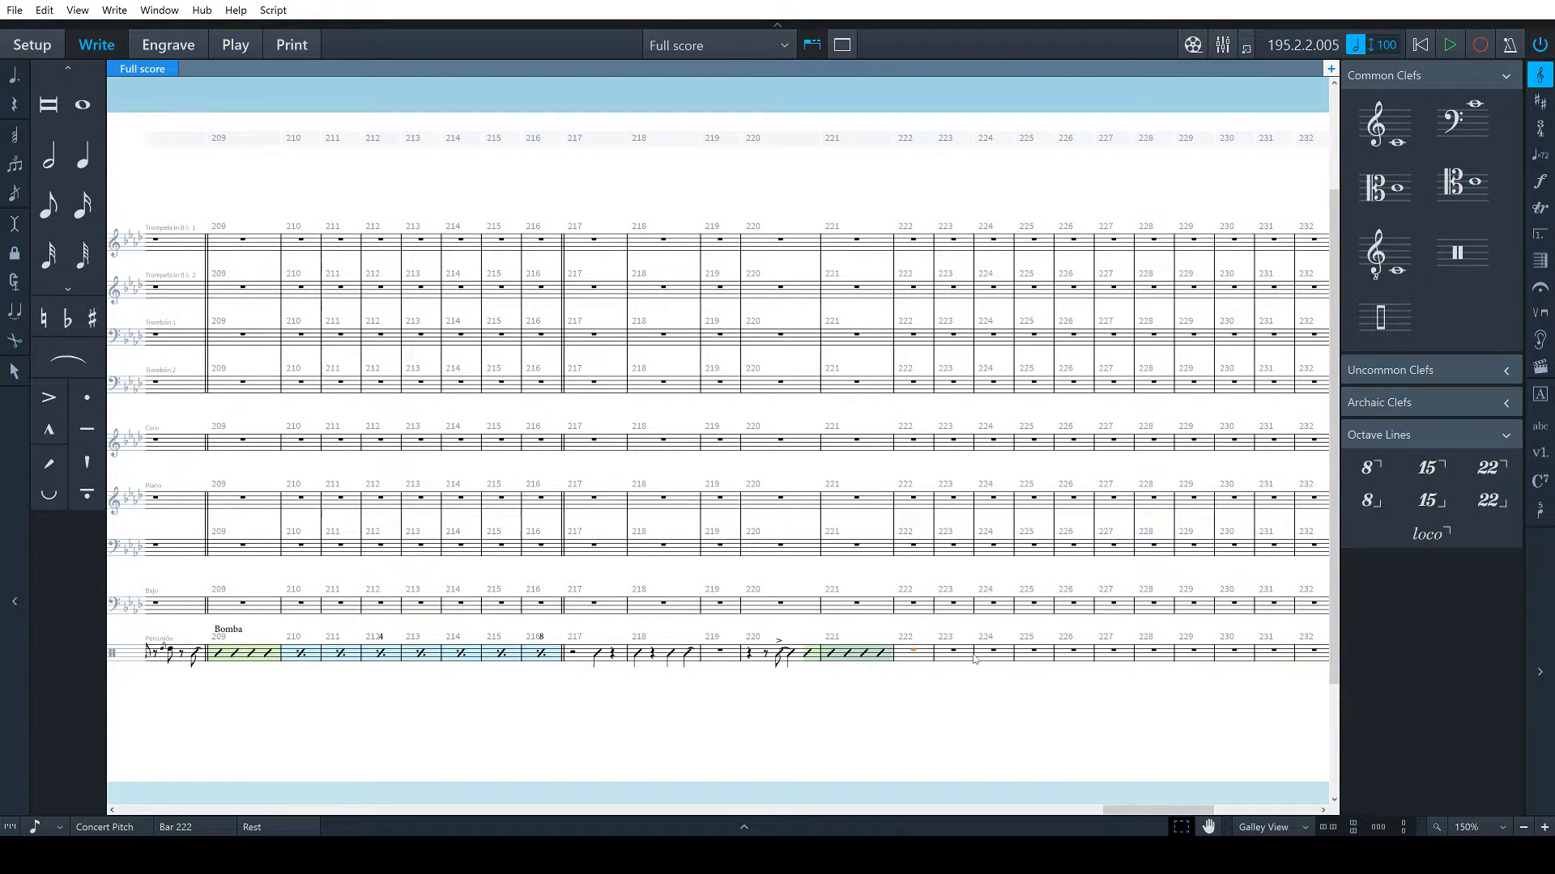
pyautogui.keyDown('shift'); pyautogui.click(967, 659); pyautogui.keyUp('shift')
pyautogui.hotkey('shift', 'r')
pyautogui.write('%')
pyautogui.press('Return')
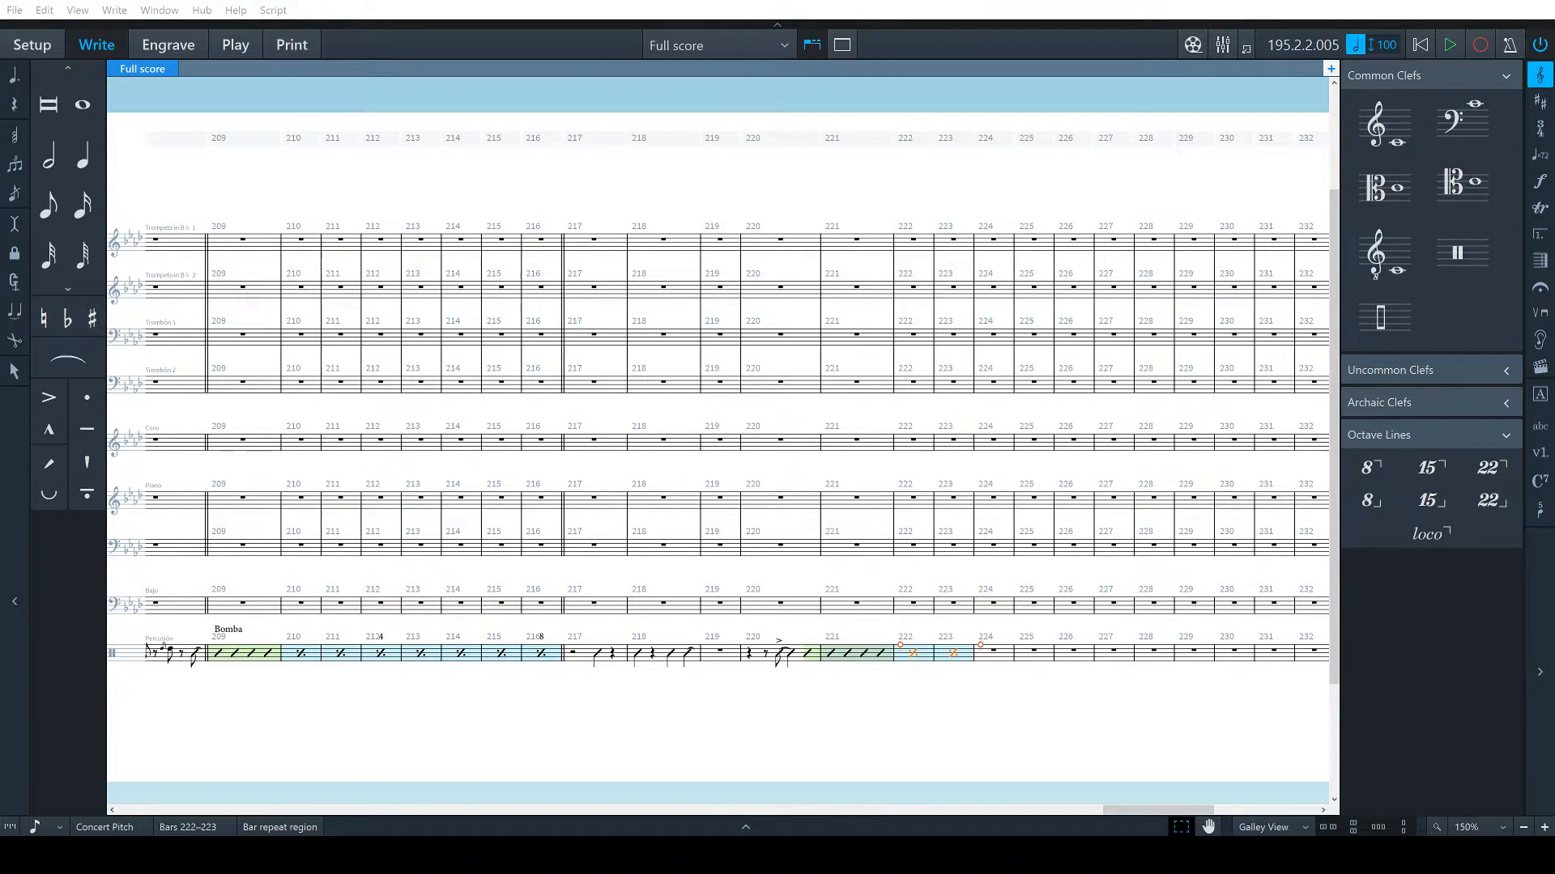
# Copy the percussion figure from bar 200 into bar 224
pyautogui.hscroll(-6, 718, 447)
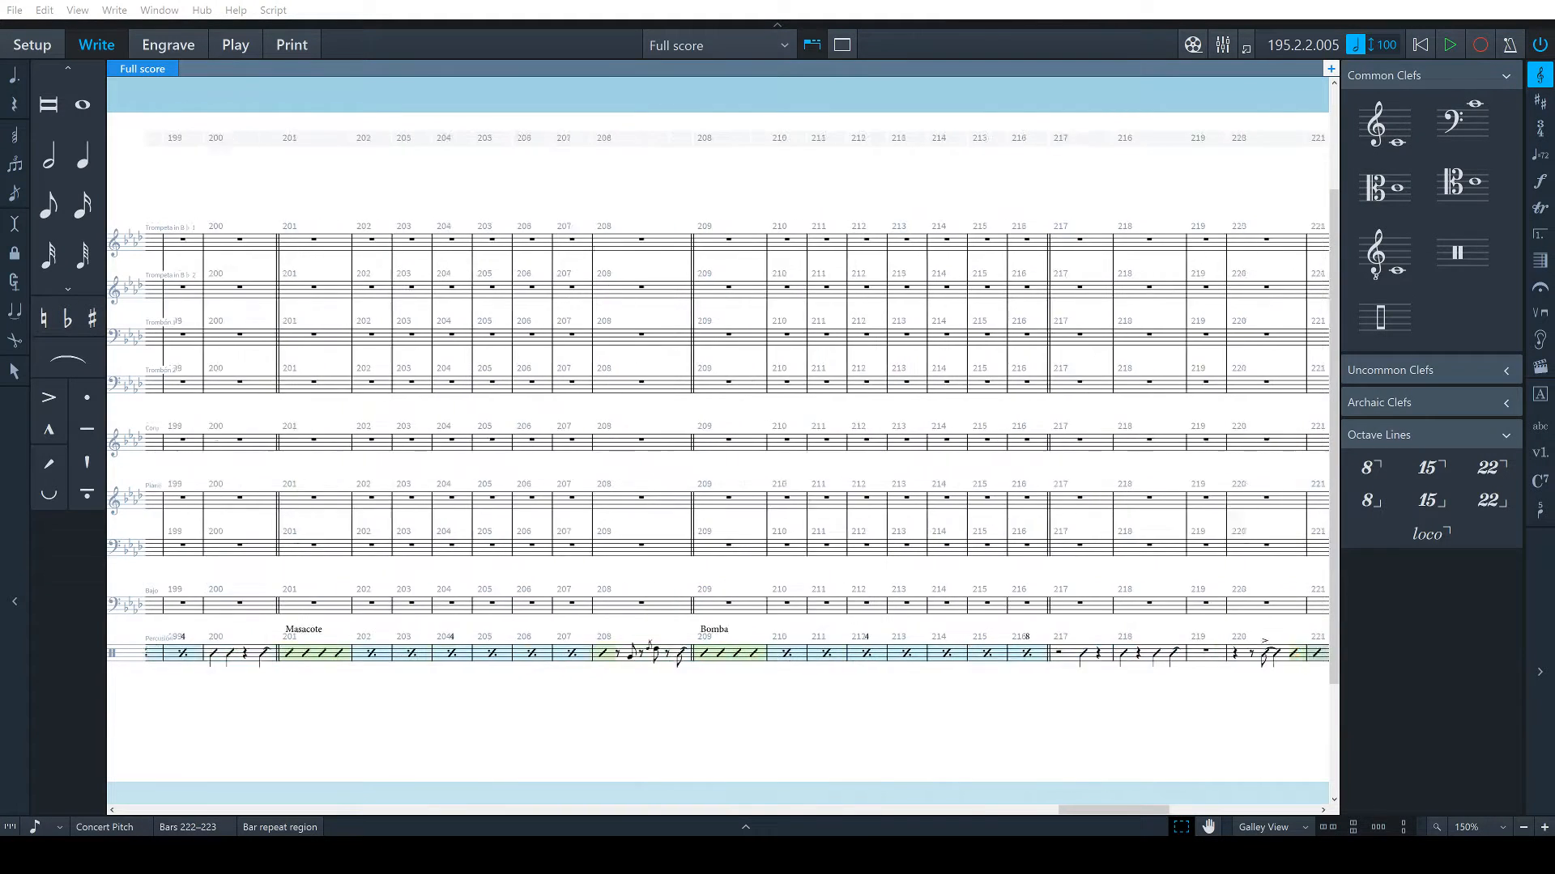
pyautogui.hscroll(-3, 718, 447)
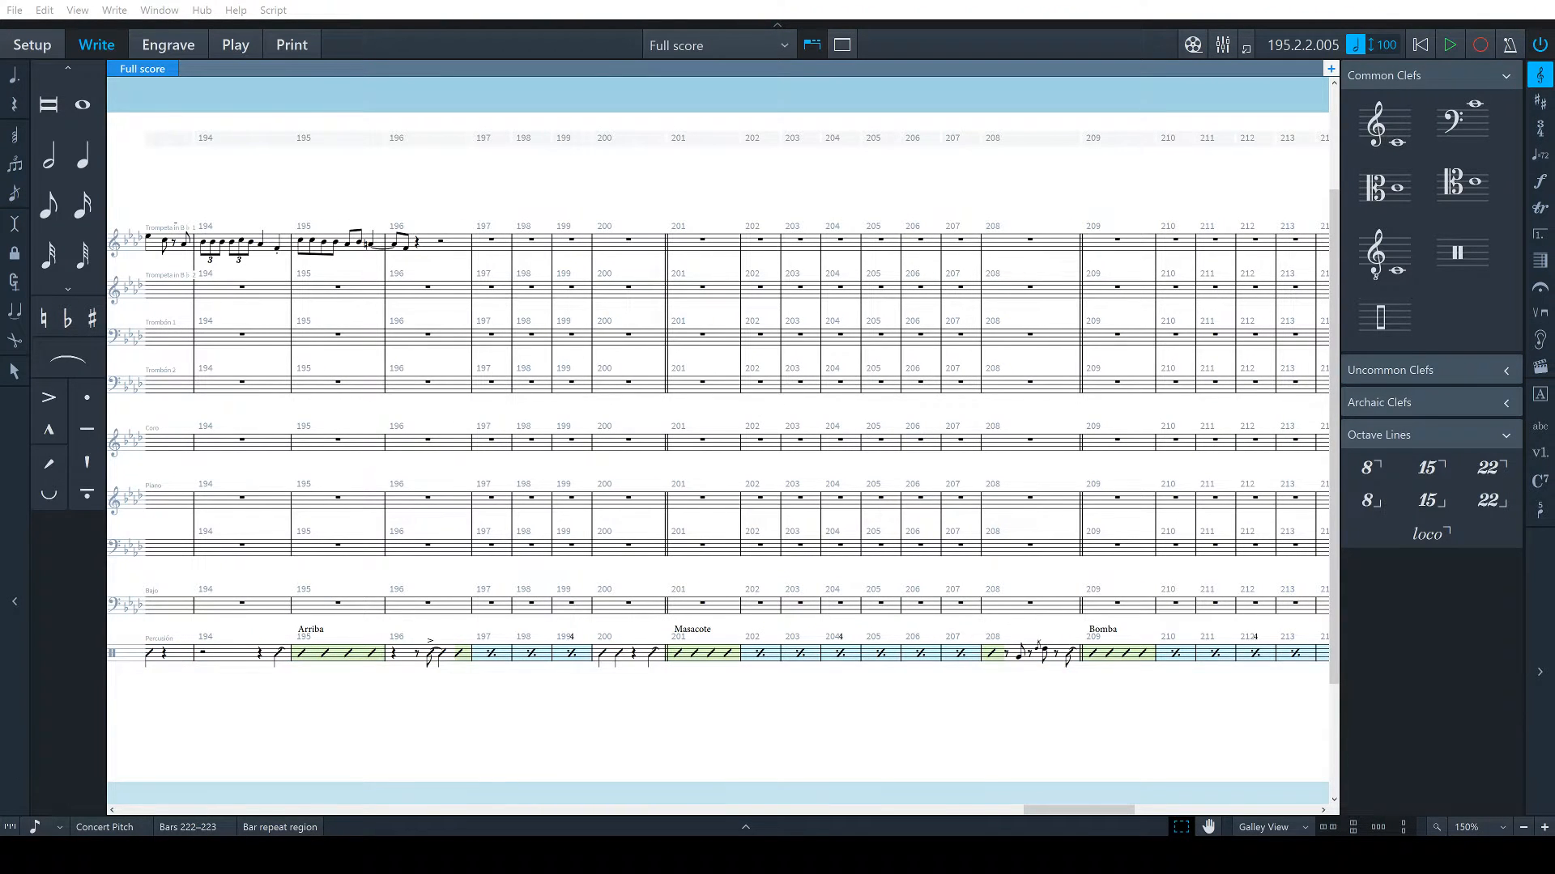
pyautogui.click(626, 662)
pyautogui.hscroll(8, 877, 691)
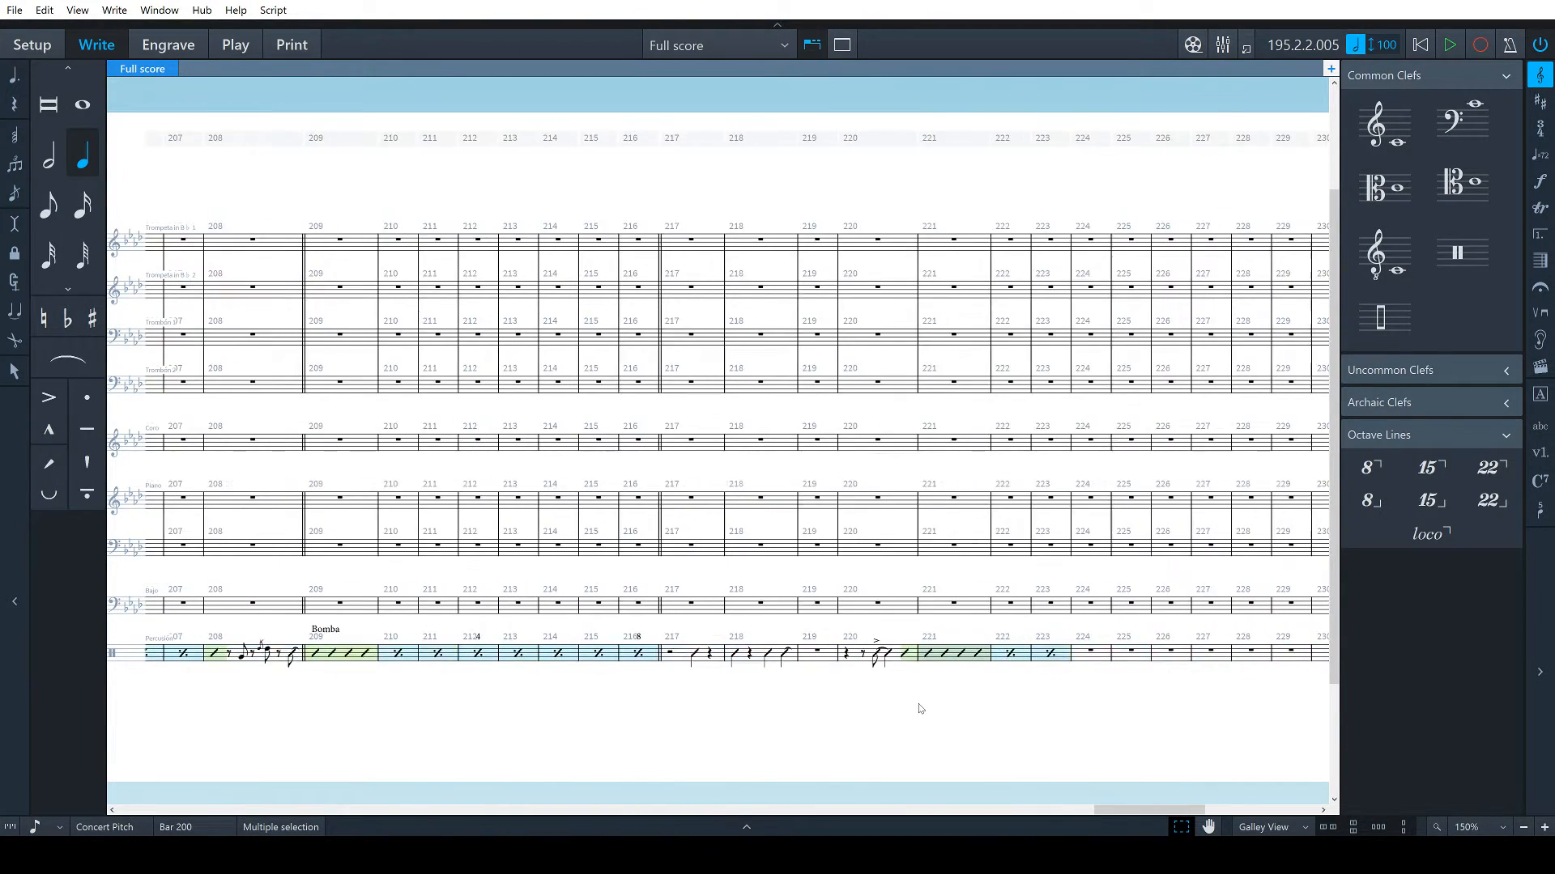
pyautogui.click(1095, 655)
pyautogui.hotkey('ctrl', 'v')
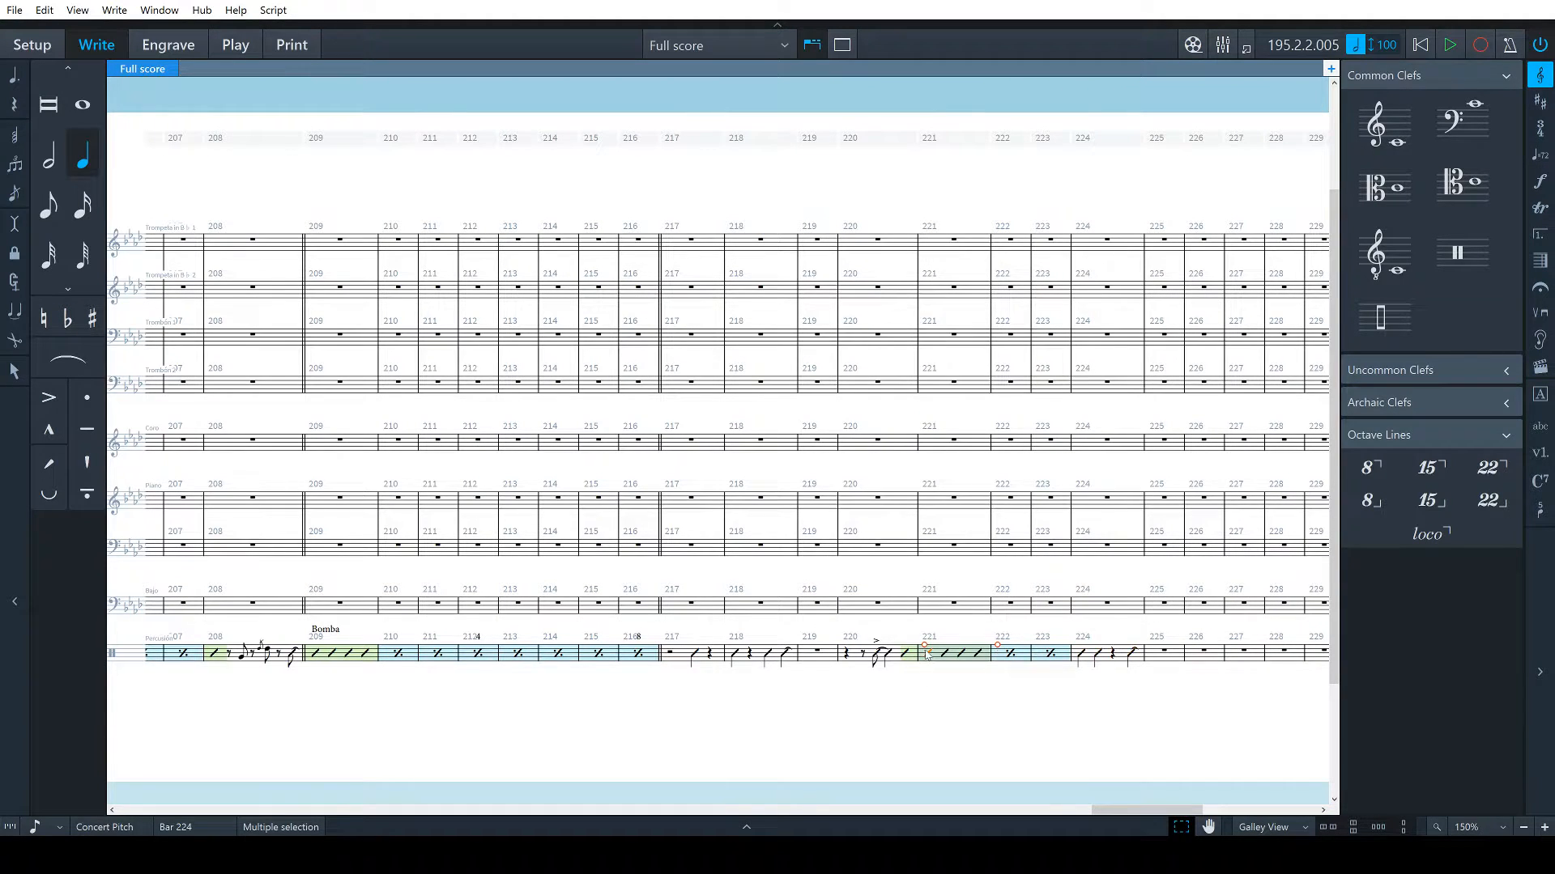
# Add the staff text "Arriba" above the slash region in percussion bar 221
pyautogui.click(927, 653)
pyautogui.hotkey('shift', 'x')
pyautogui.write('Arriba')
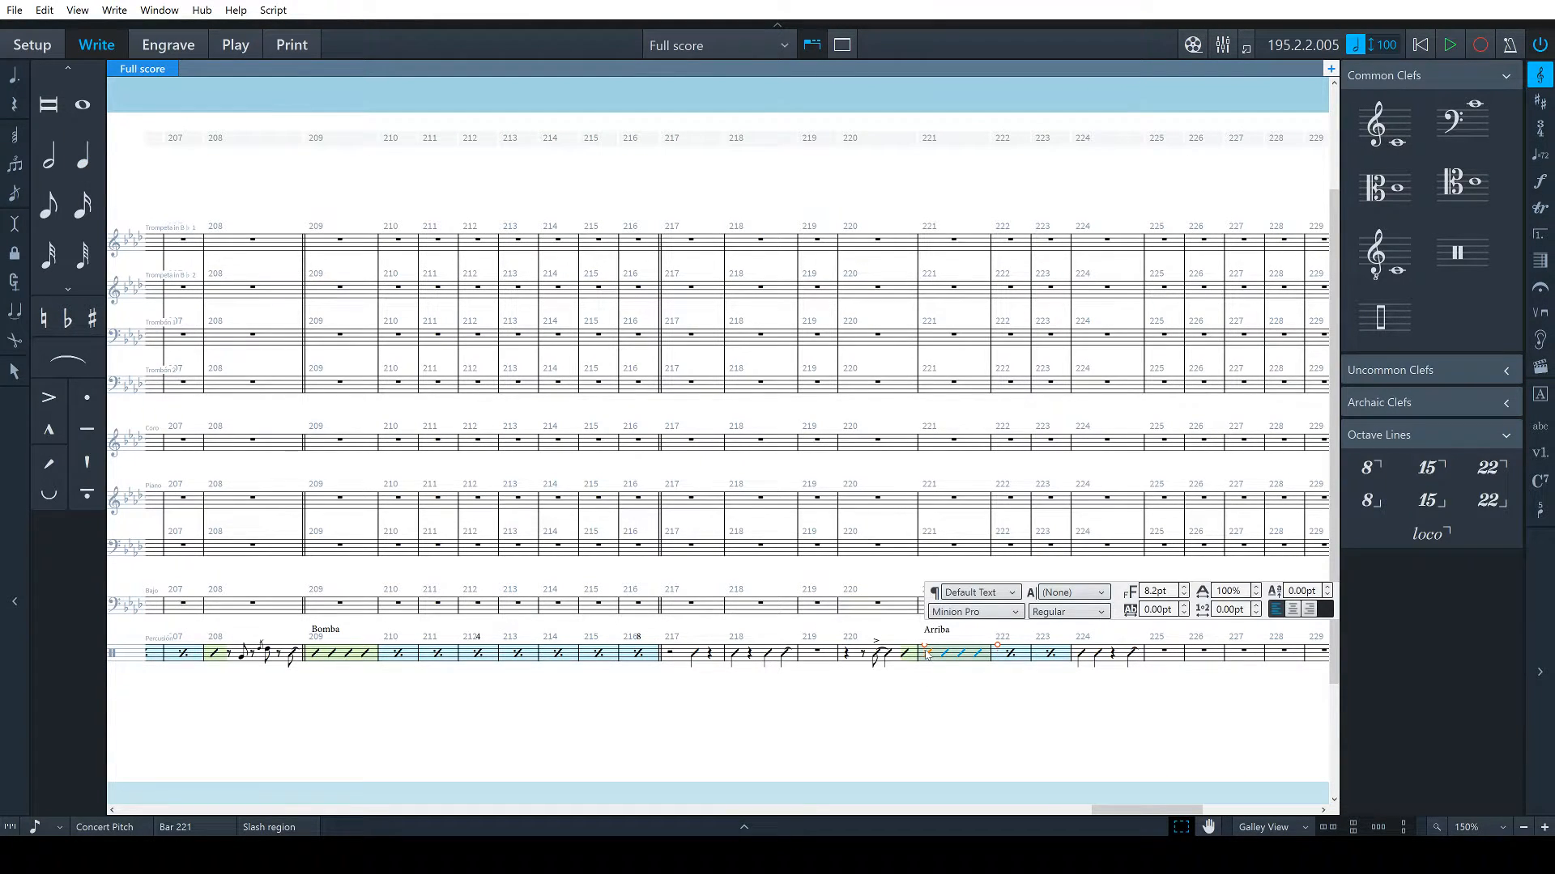
pyautogui.press('Escape')
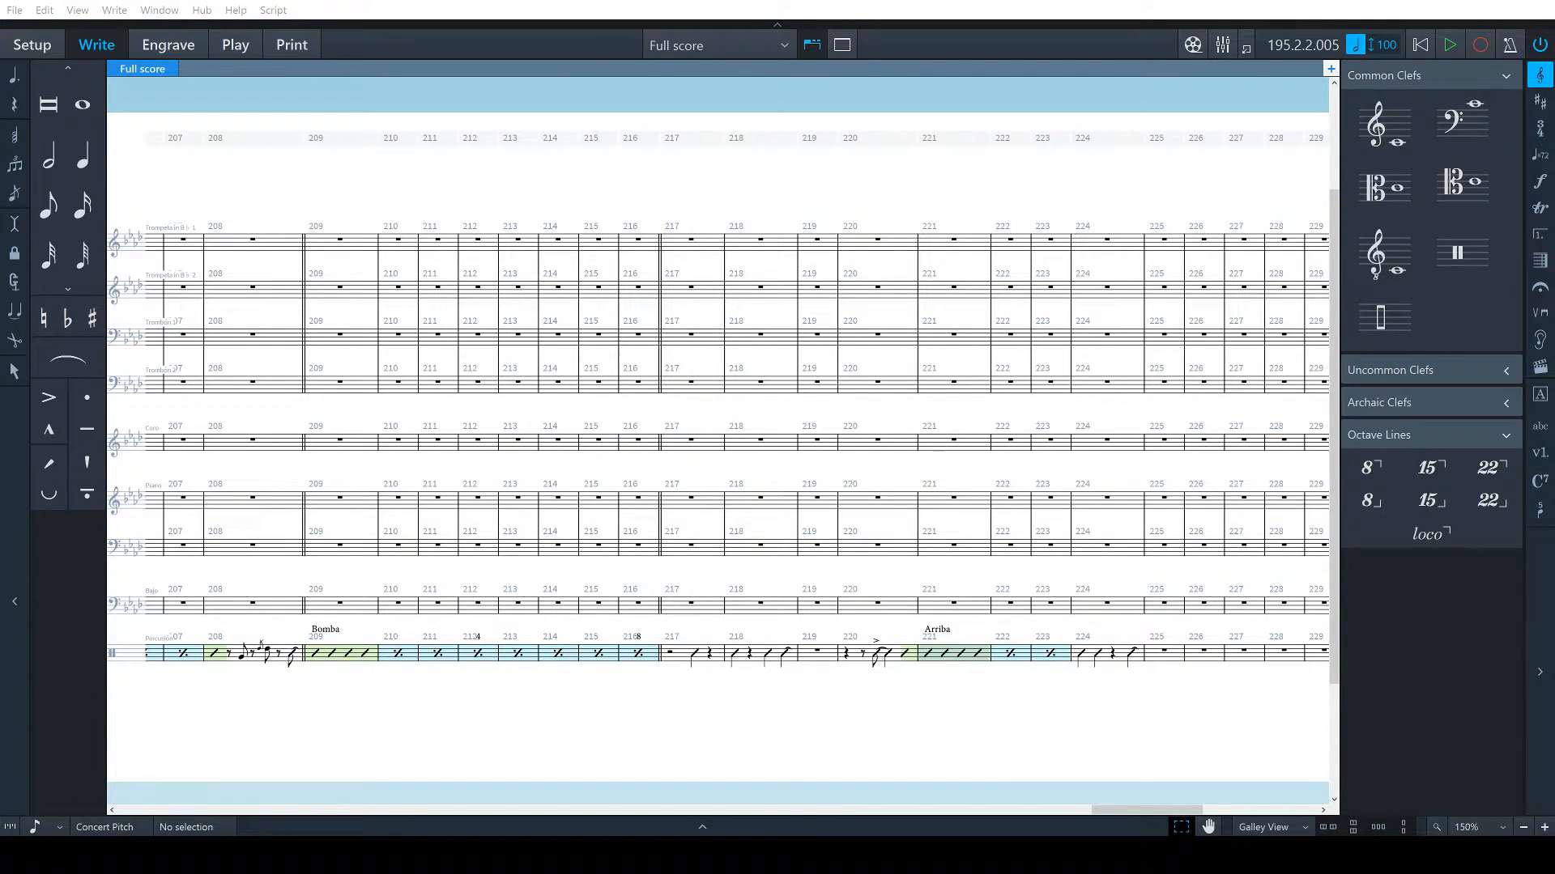
# Insert a double barline between bars 224 and 225
pyautogui.hscroll(3, 717, 445)
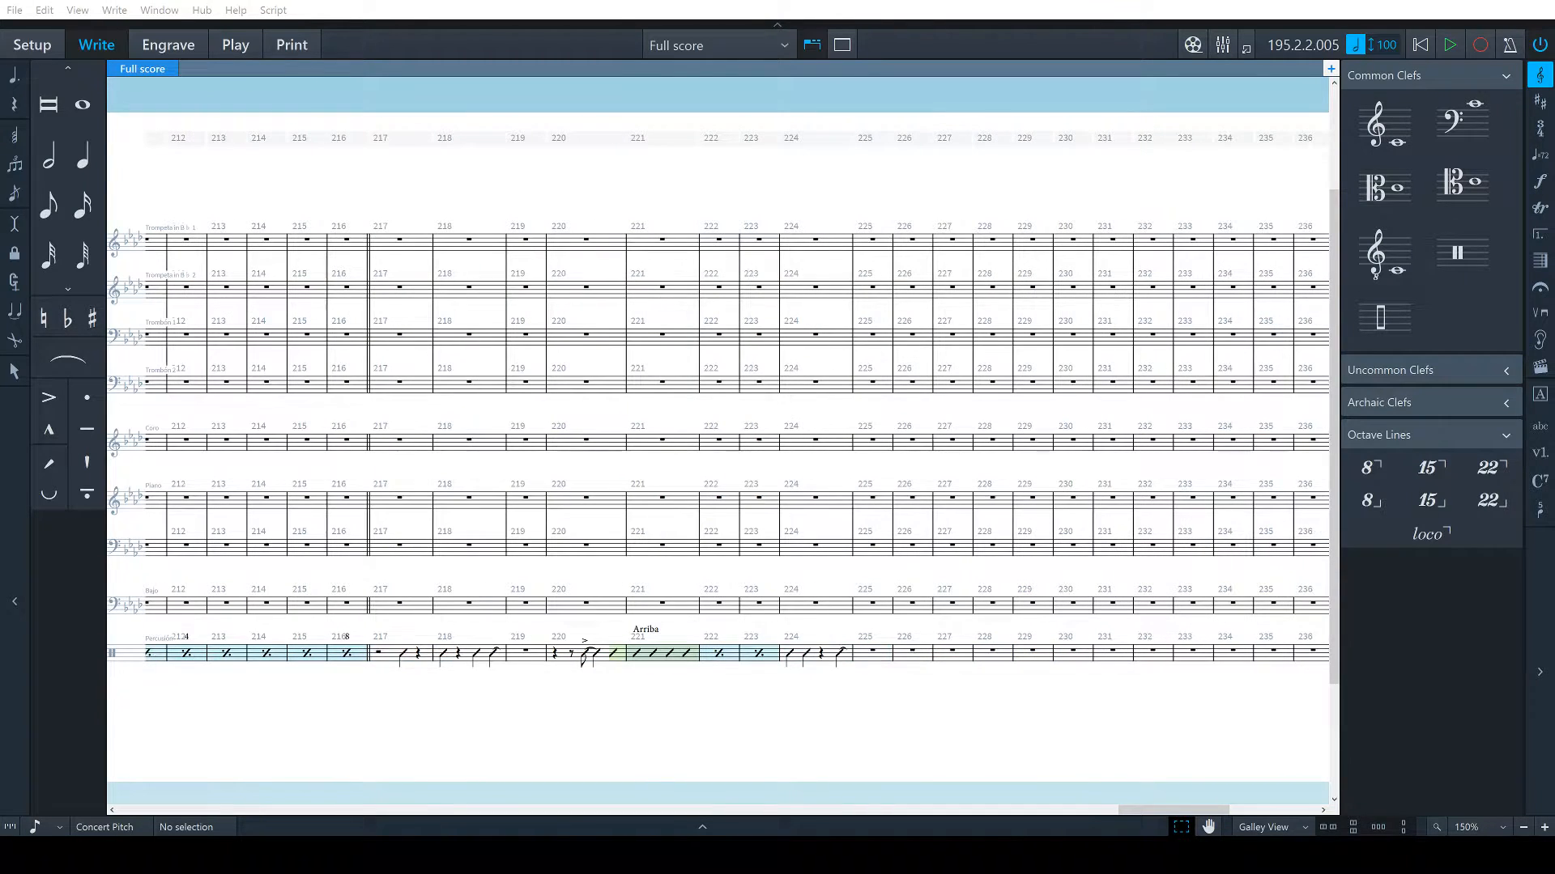
pyautogui.click(869, 659)
pyautogui.hotkey('shift', 'b')
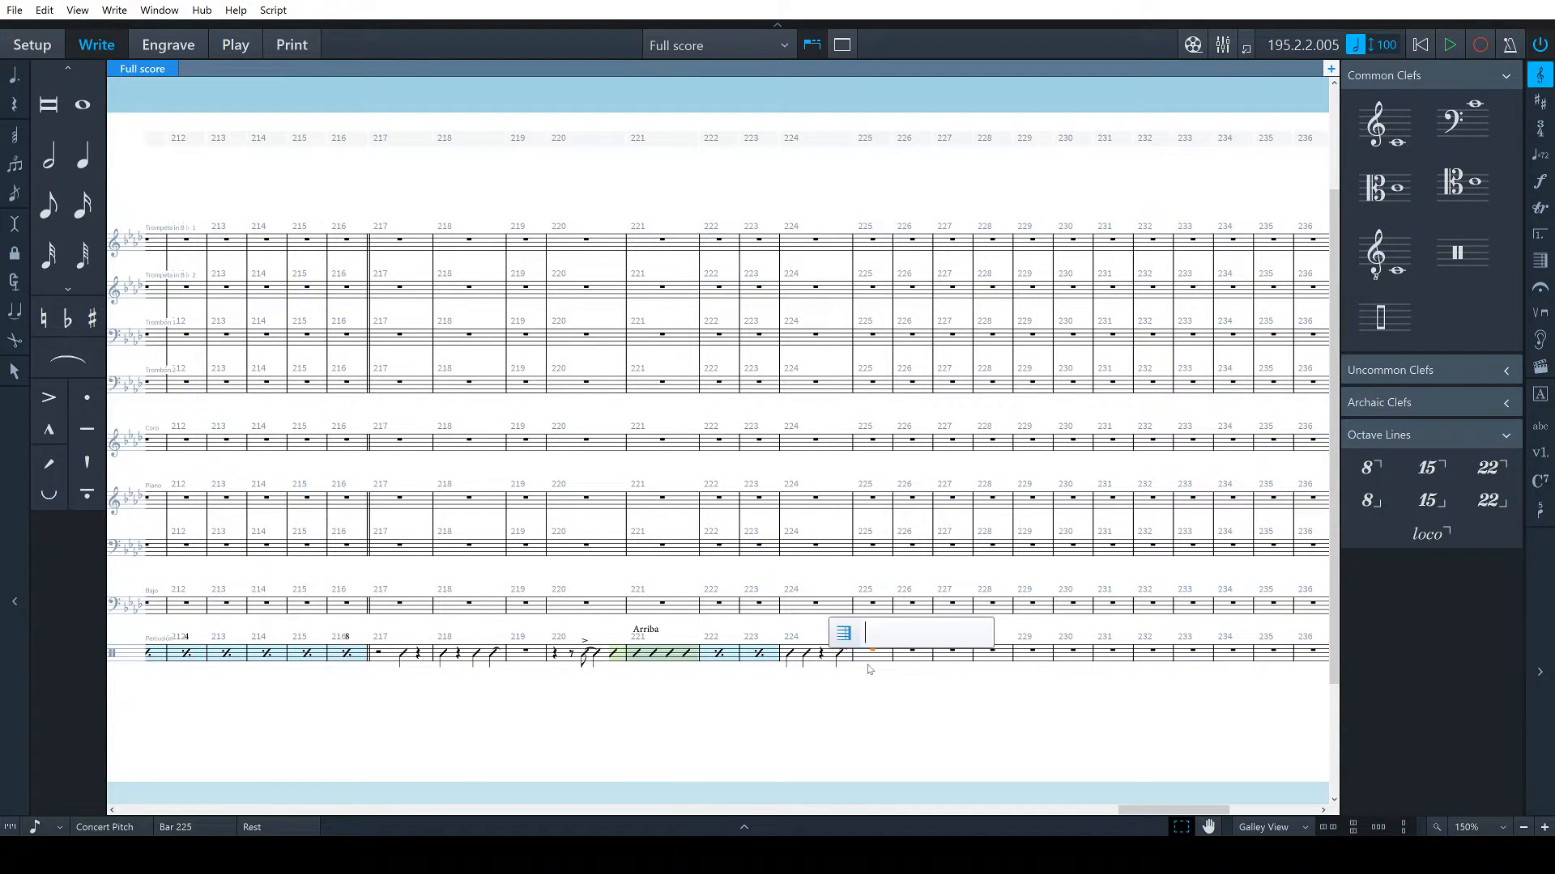
pyautogui.write('||')
pyautogui.press('Return')
# Add a slash region in percussion bar 225 and label it with the staff text "Pedal"
pyautogui.hscroll(3, 875, 669)
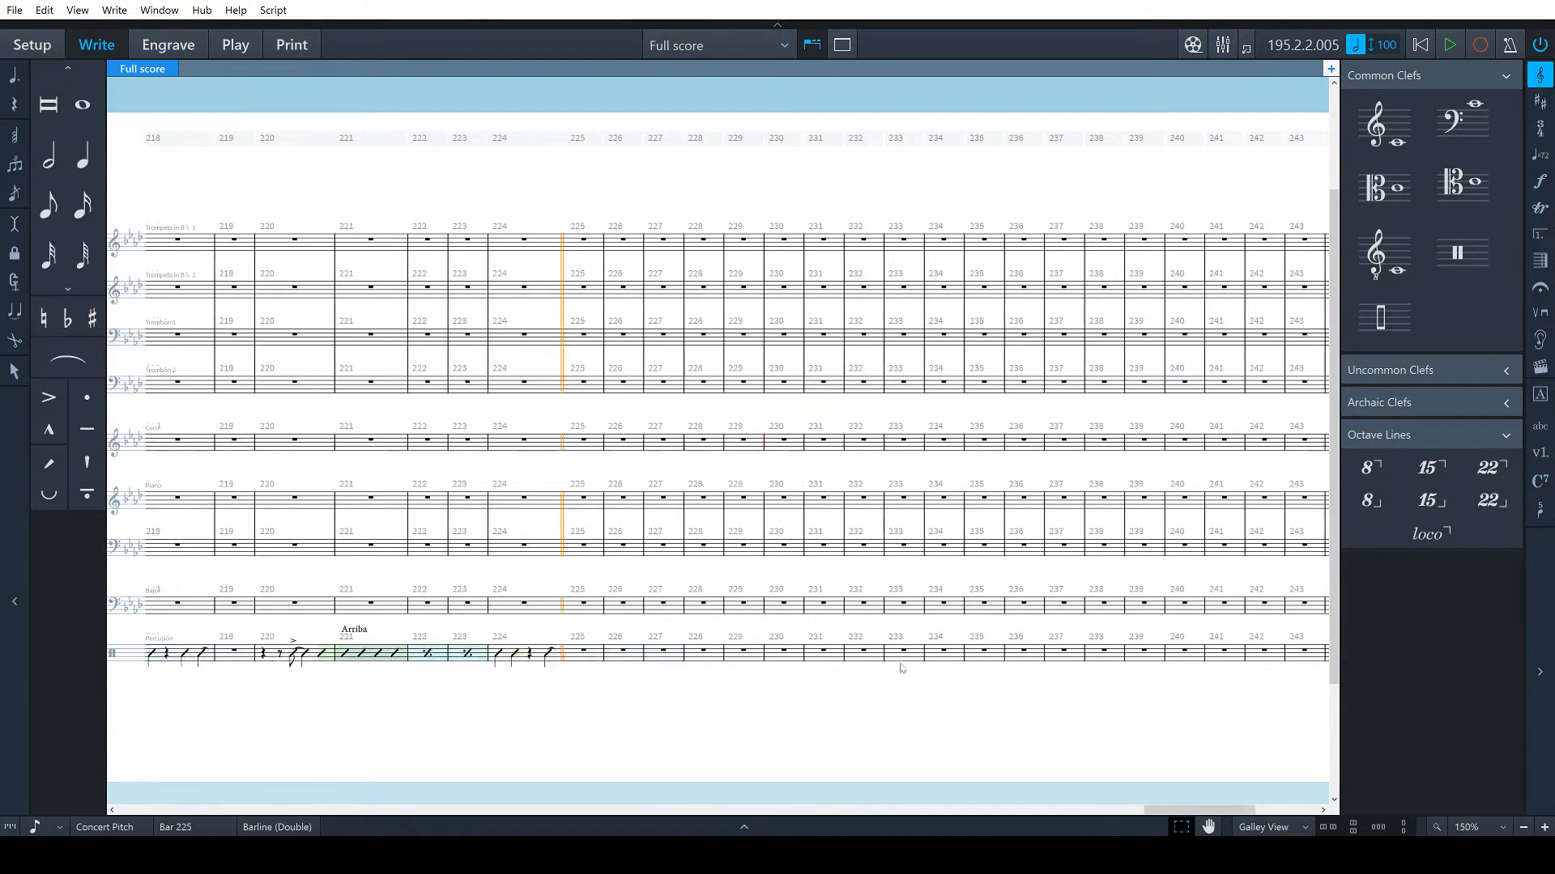
pyautogui.click(573, 653)
pyautogui.hotkey('alt', 's')
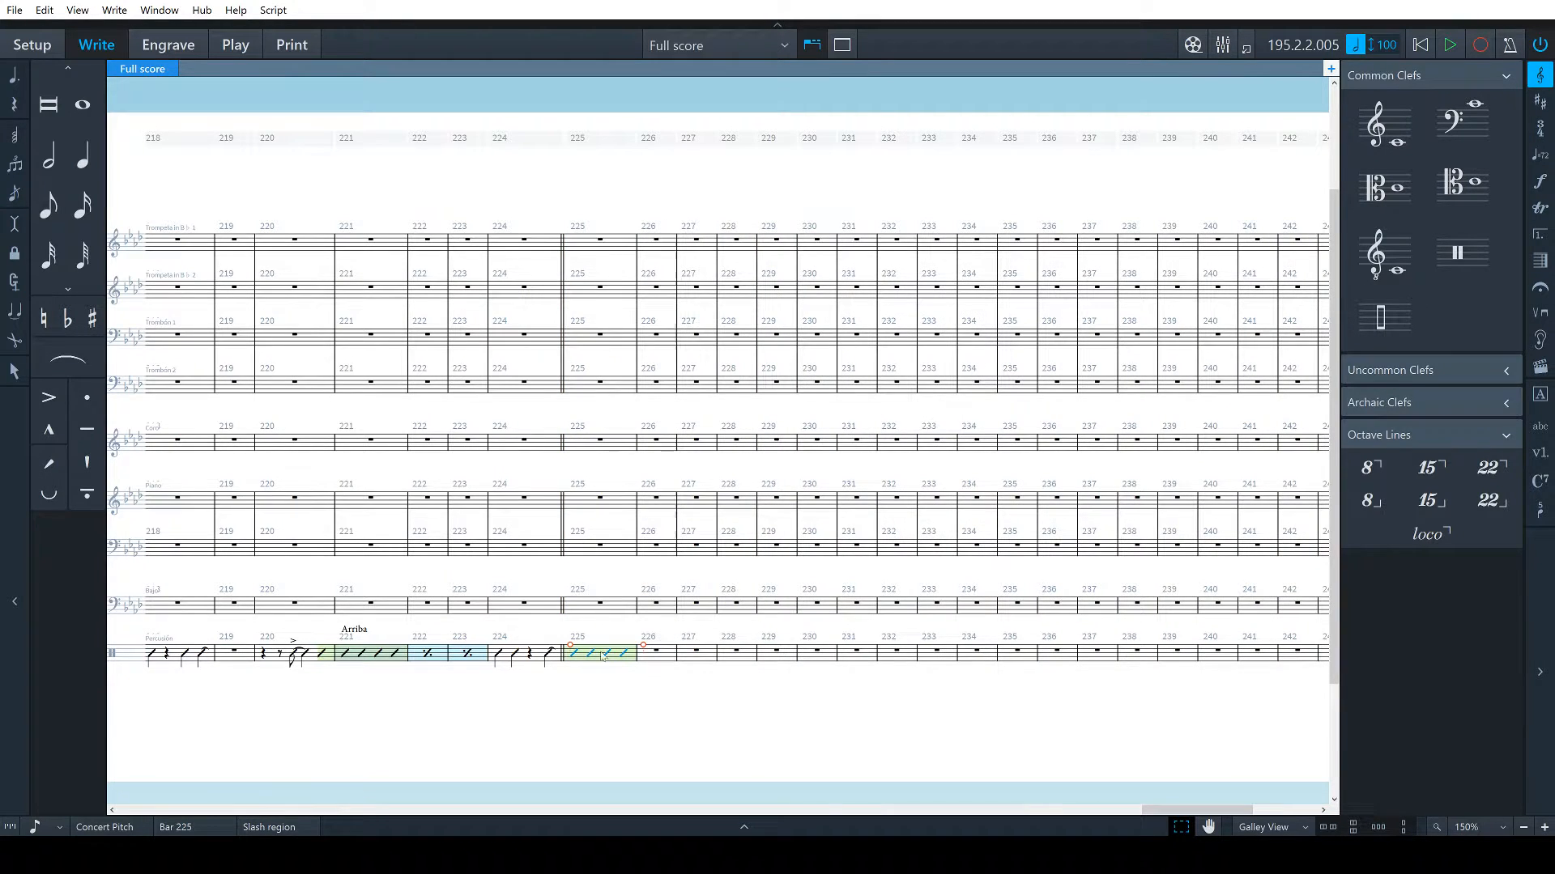
pyautogui.hotkey('shift', 'x')
pyautogui.write('Pedal')
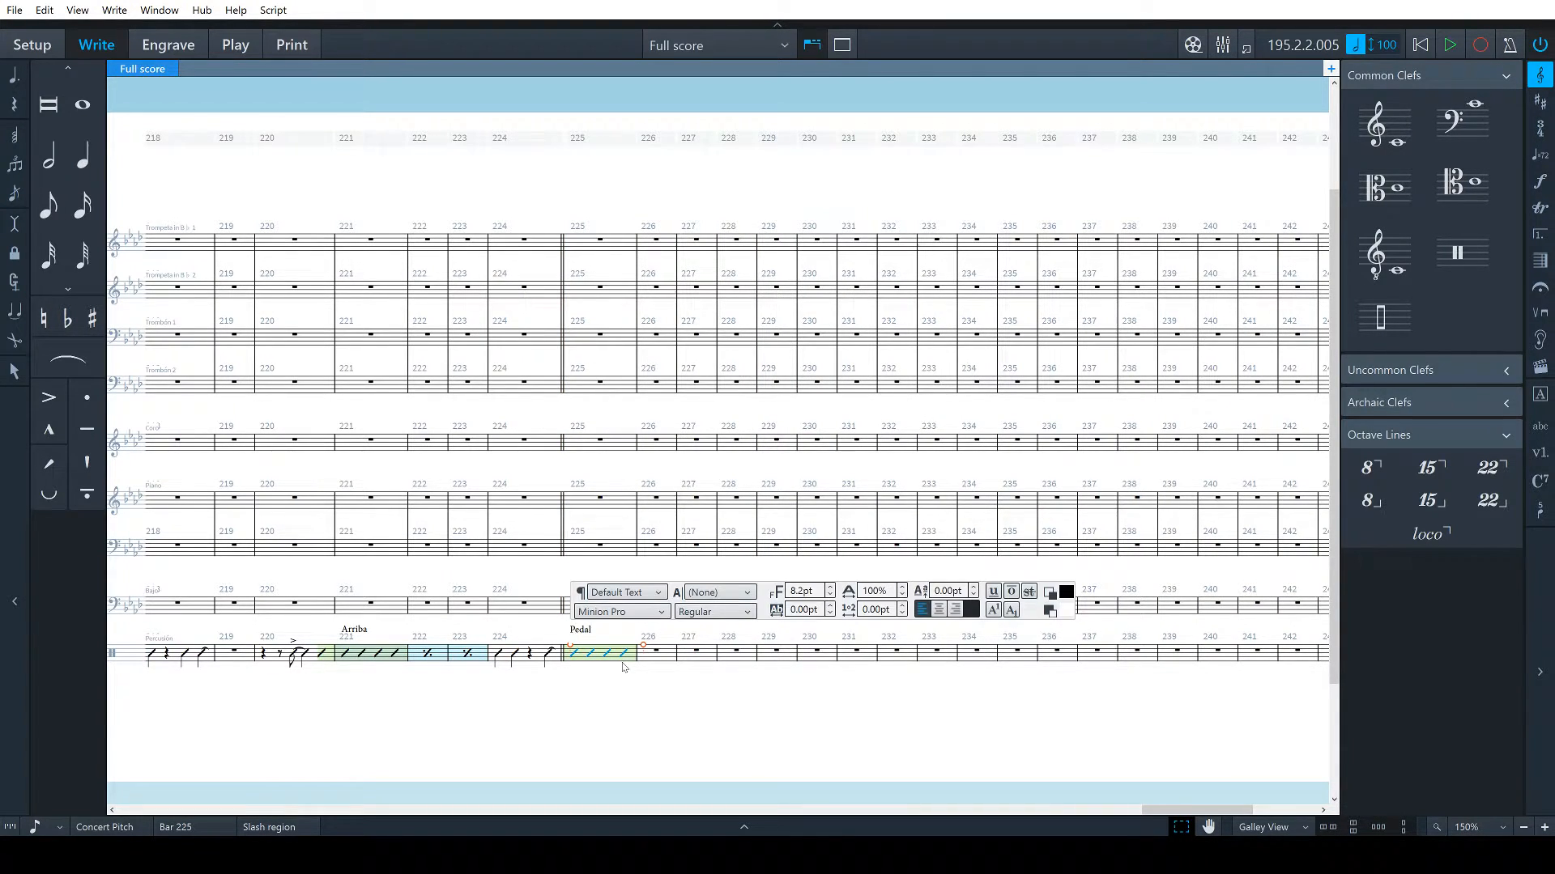
pyautogui.press('Escape')
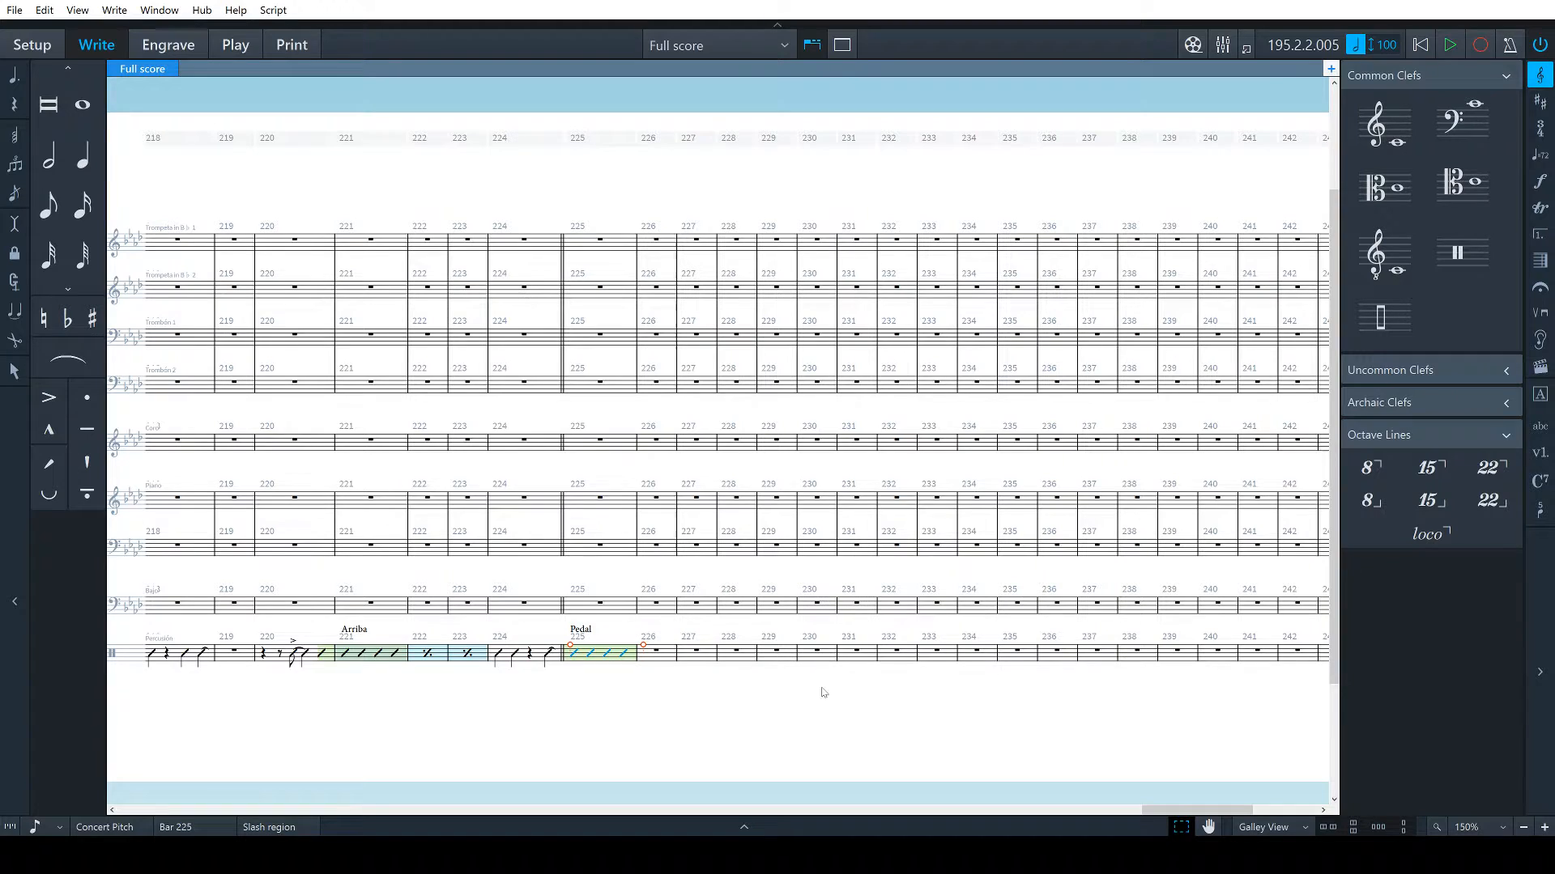
pyautogui.press('space')
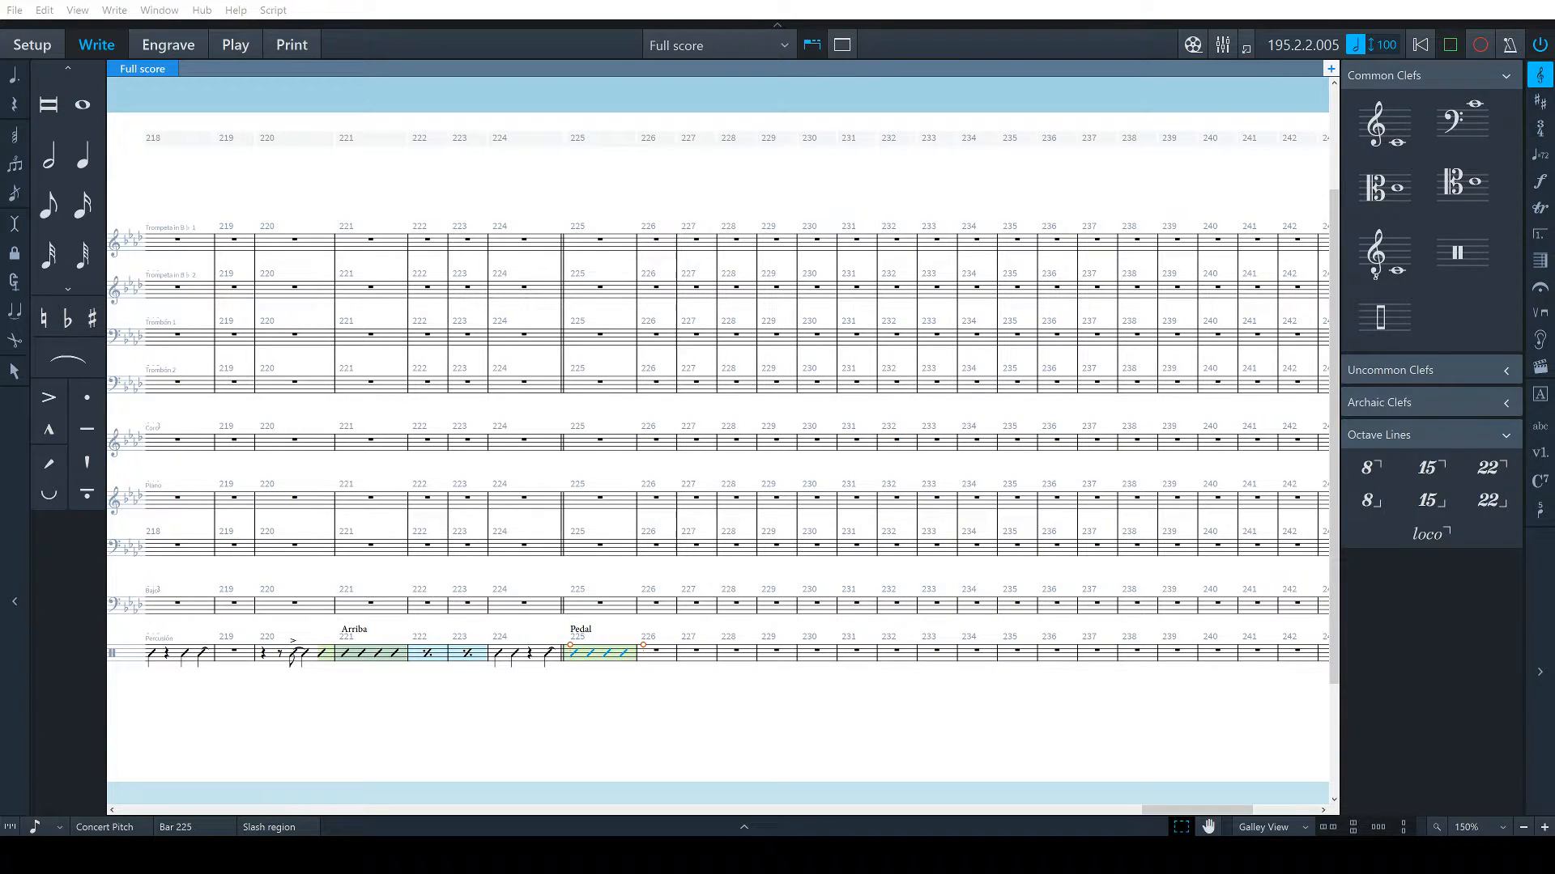
pyautogui.click(698, 699)
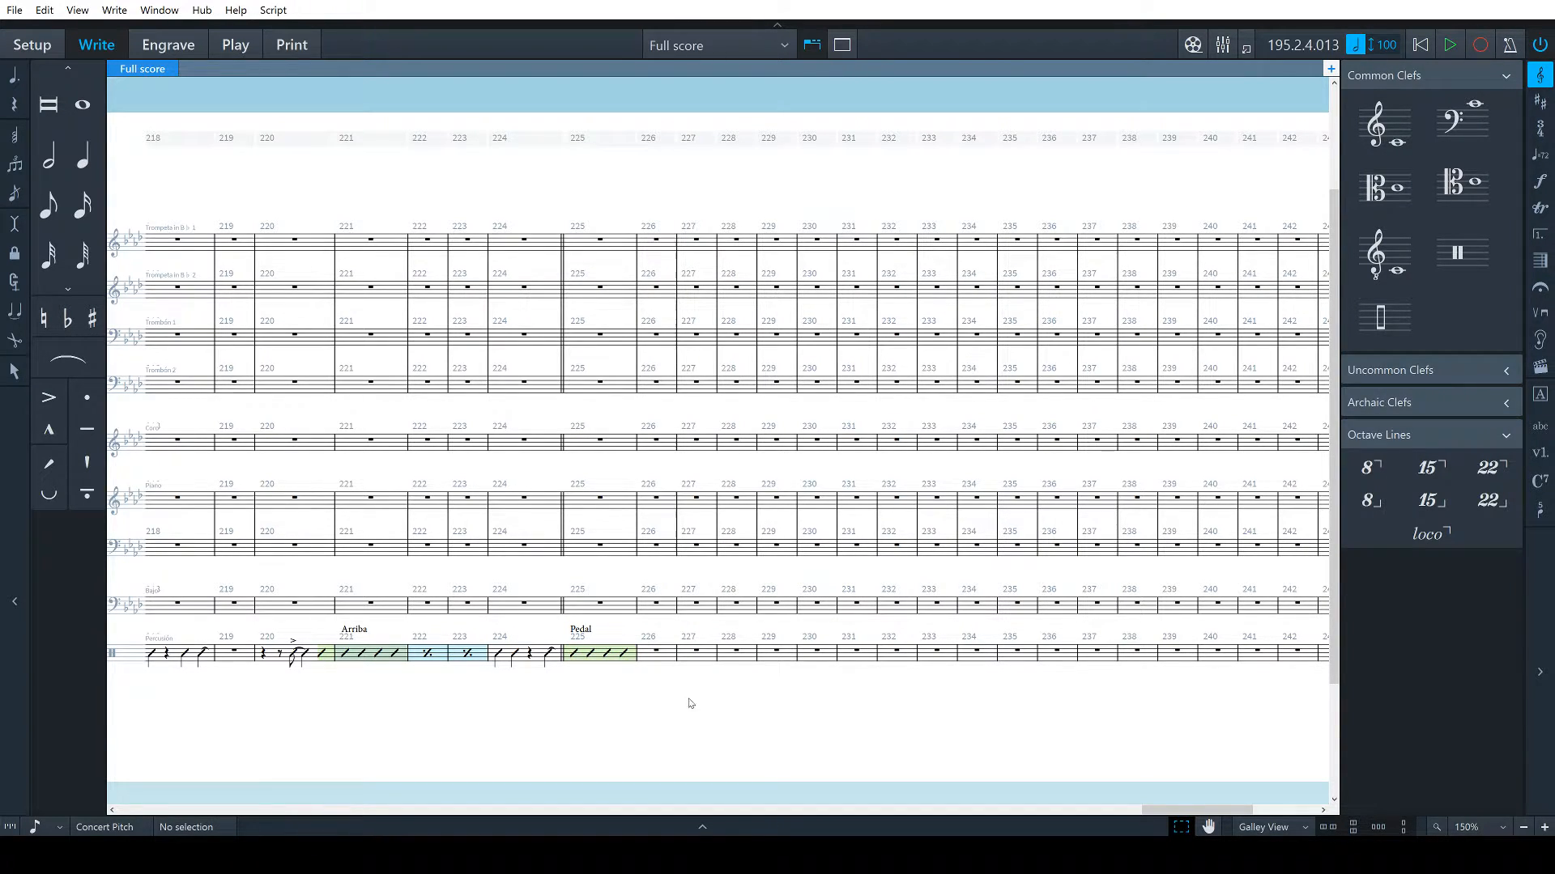
# Fill percussion bars 226 to 231 with a one-bar repeat region
pyautogui.click(659, 654)
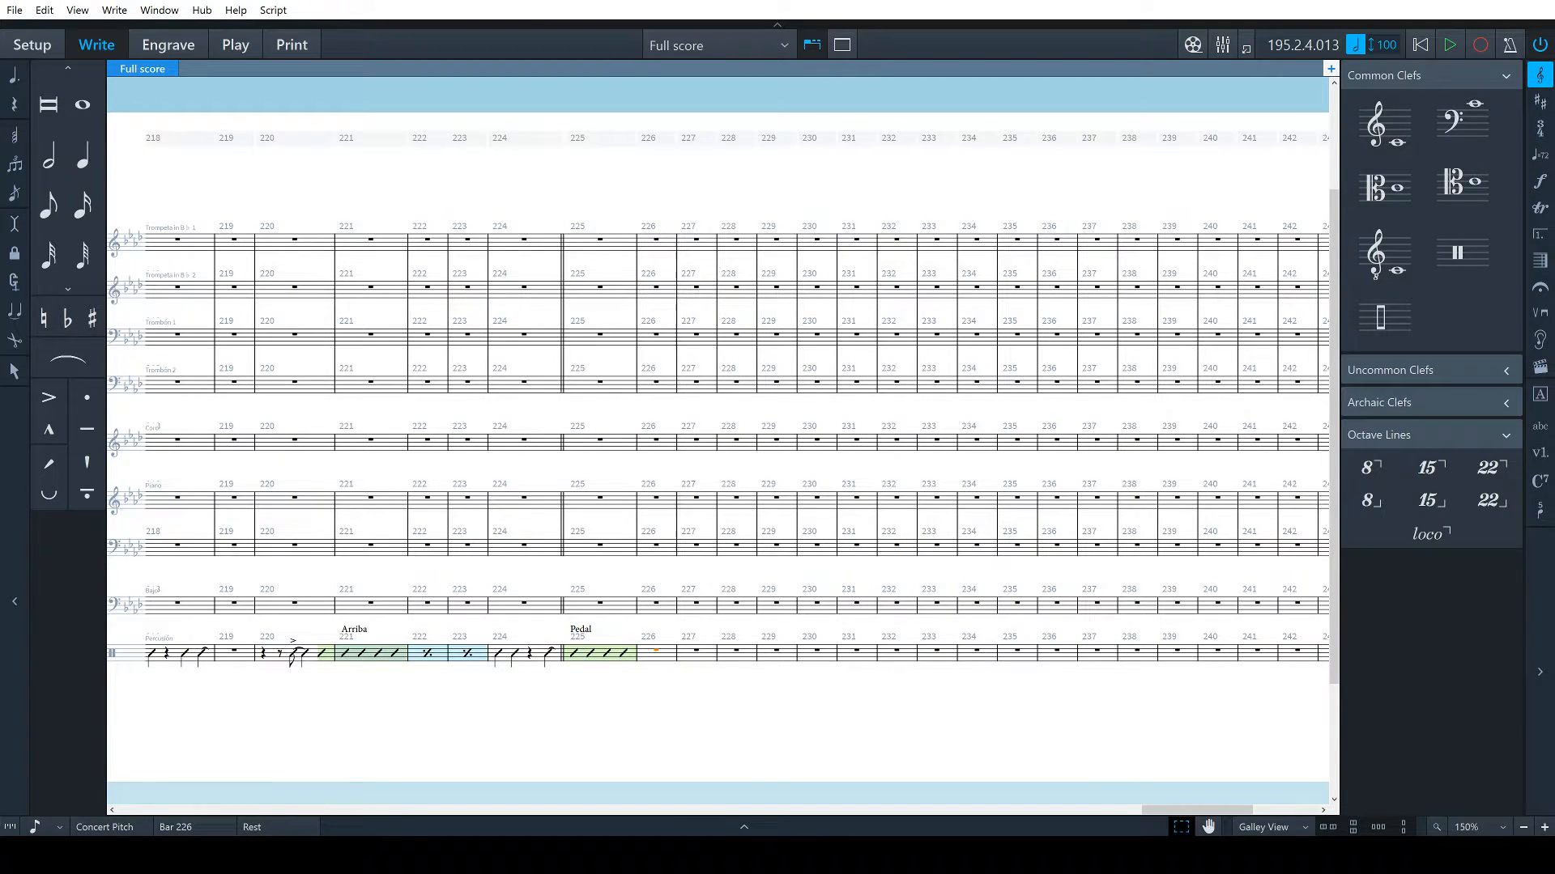
pyautogui.hotkey('shift', 'r')
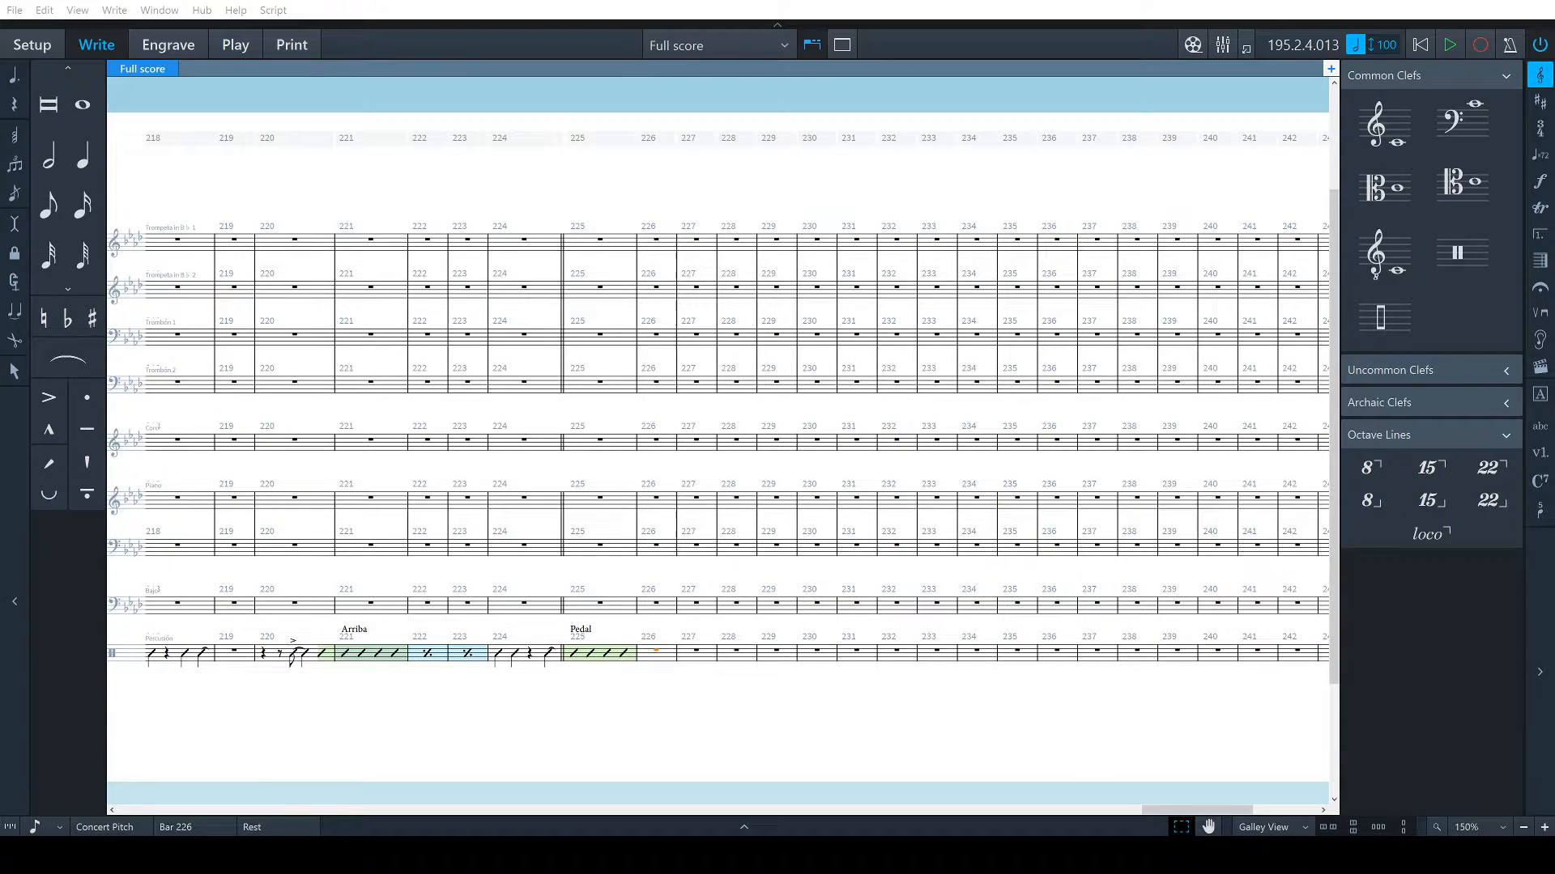
pyautogui.keyDown('shift'); pyautogui.click(738, 657); pyautogui.keyUp('shift')
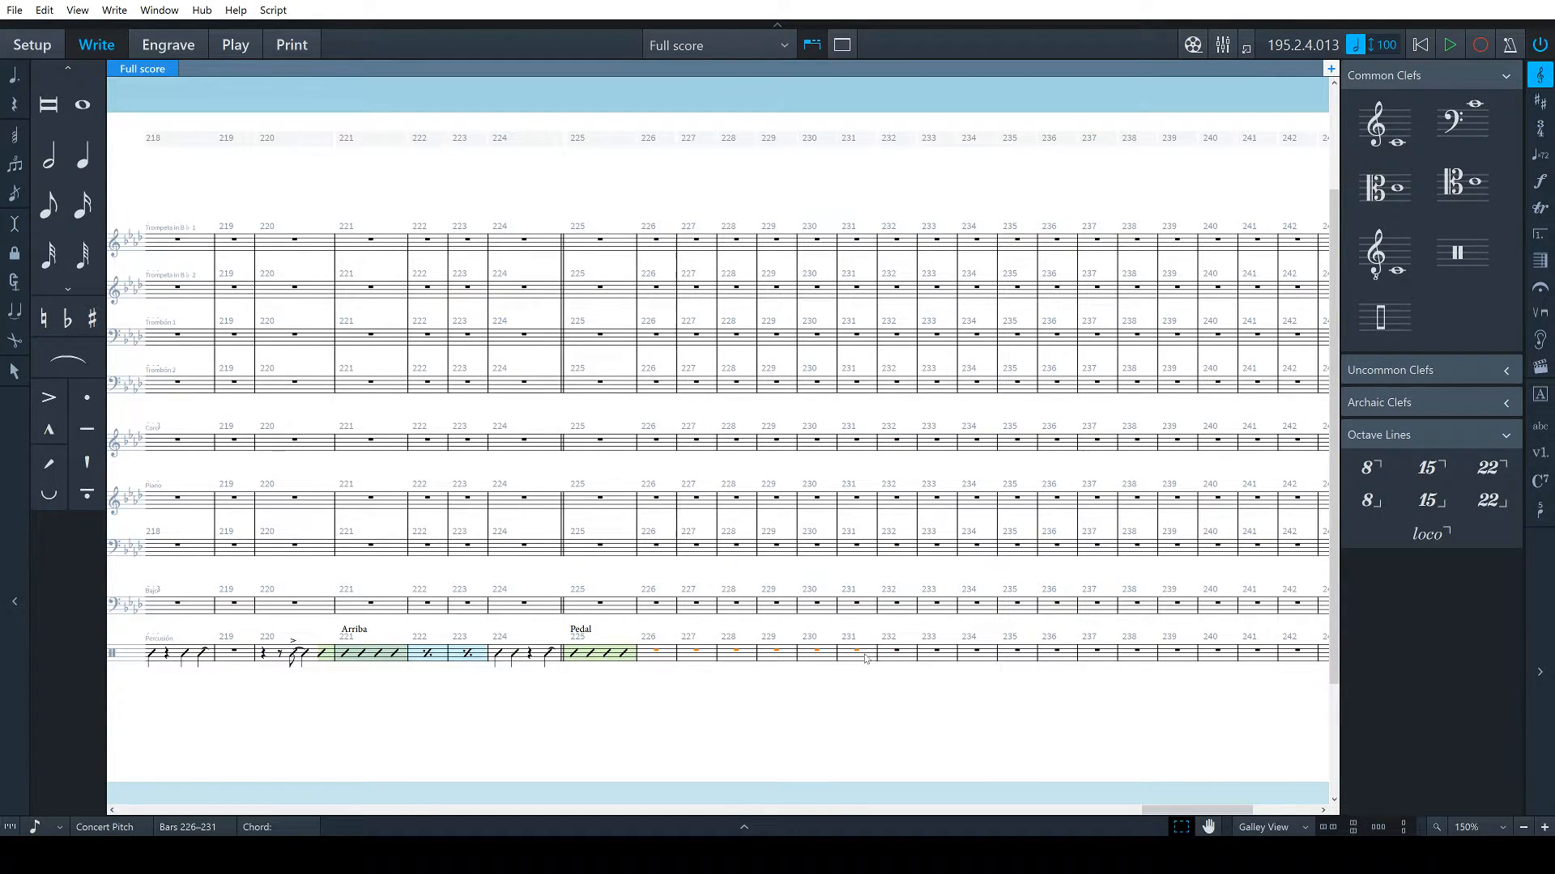
pyautogui.hotkey('shift', 'r')
pyautogui.write('%')
pyautogui.press('Return')
pyautogui.click(934, 699)
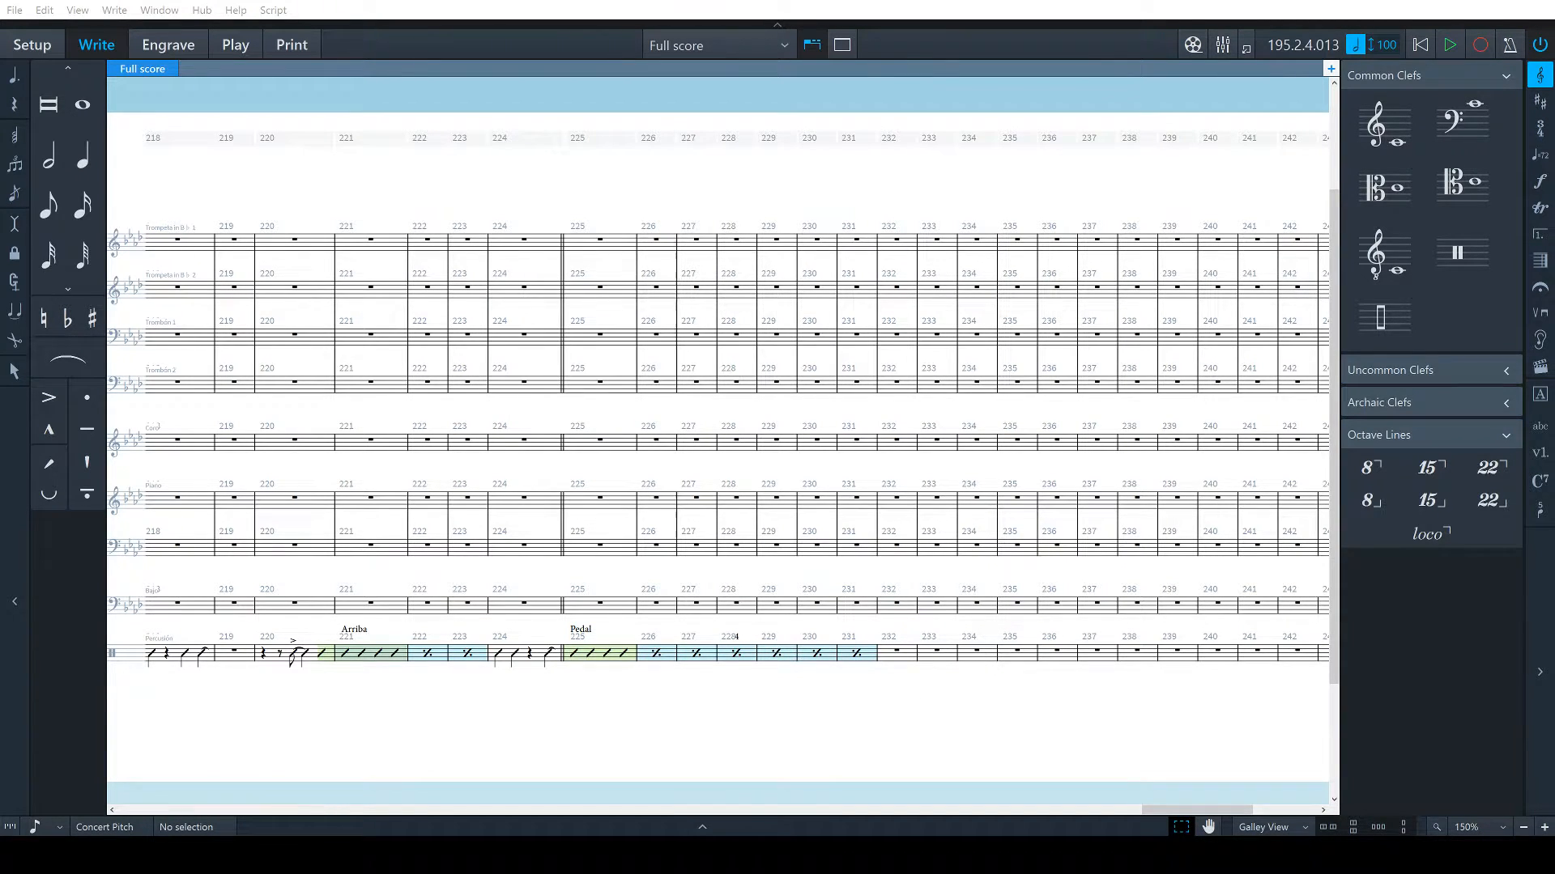
# Copy the percussion hits and slash from bar 208 into bar 232
pyautogui.hscroll(-9, 717, 446)
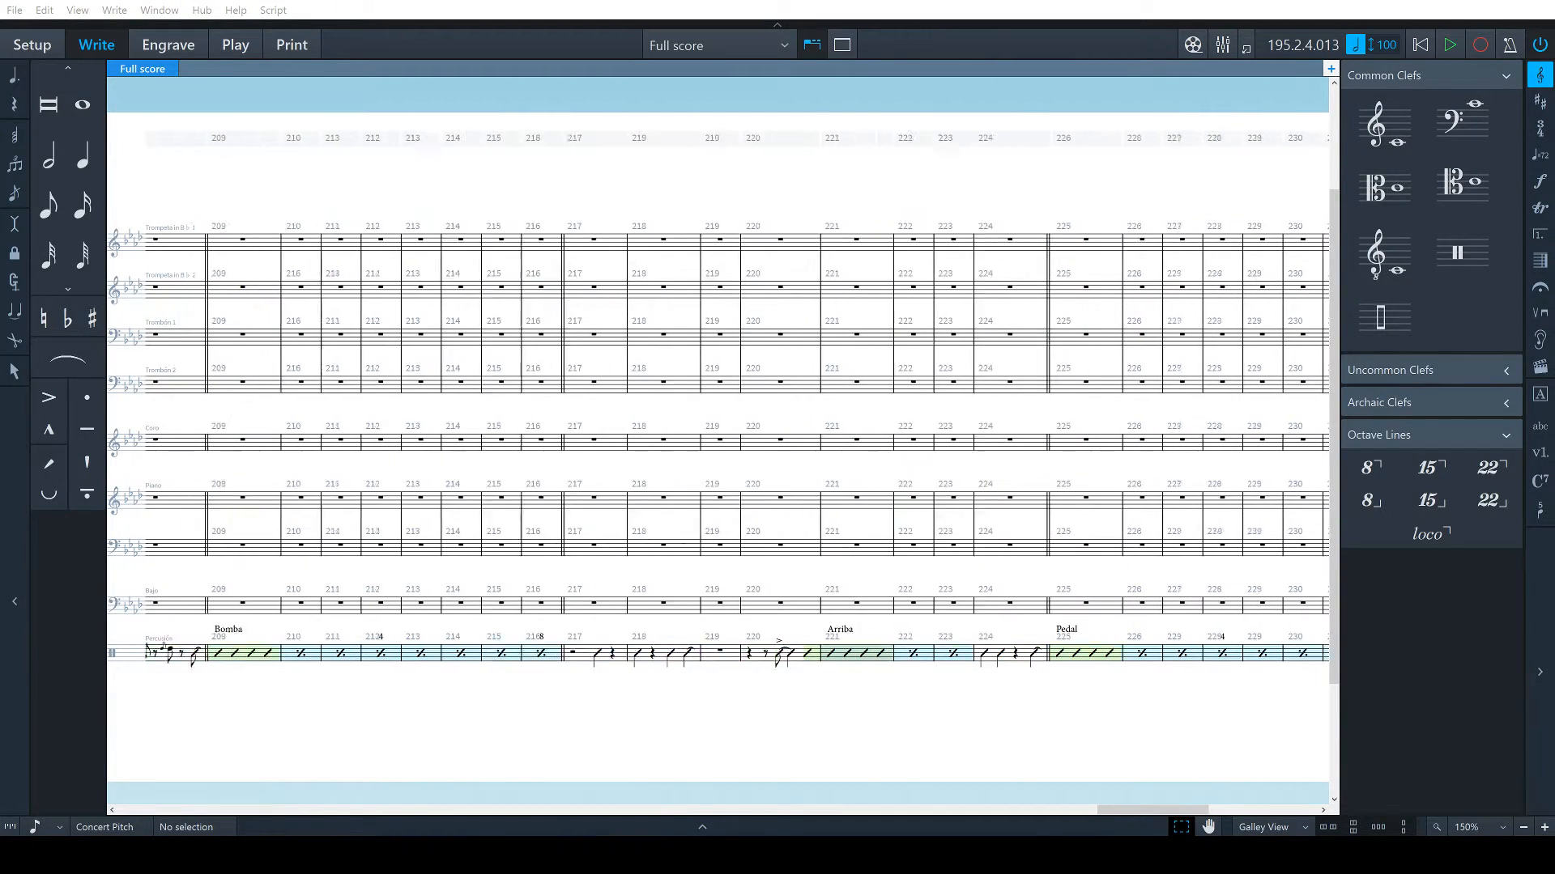
pyautogui.hscroll(-3, 717, 446)
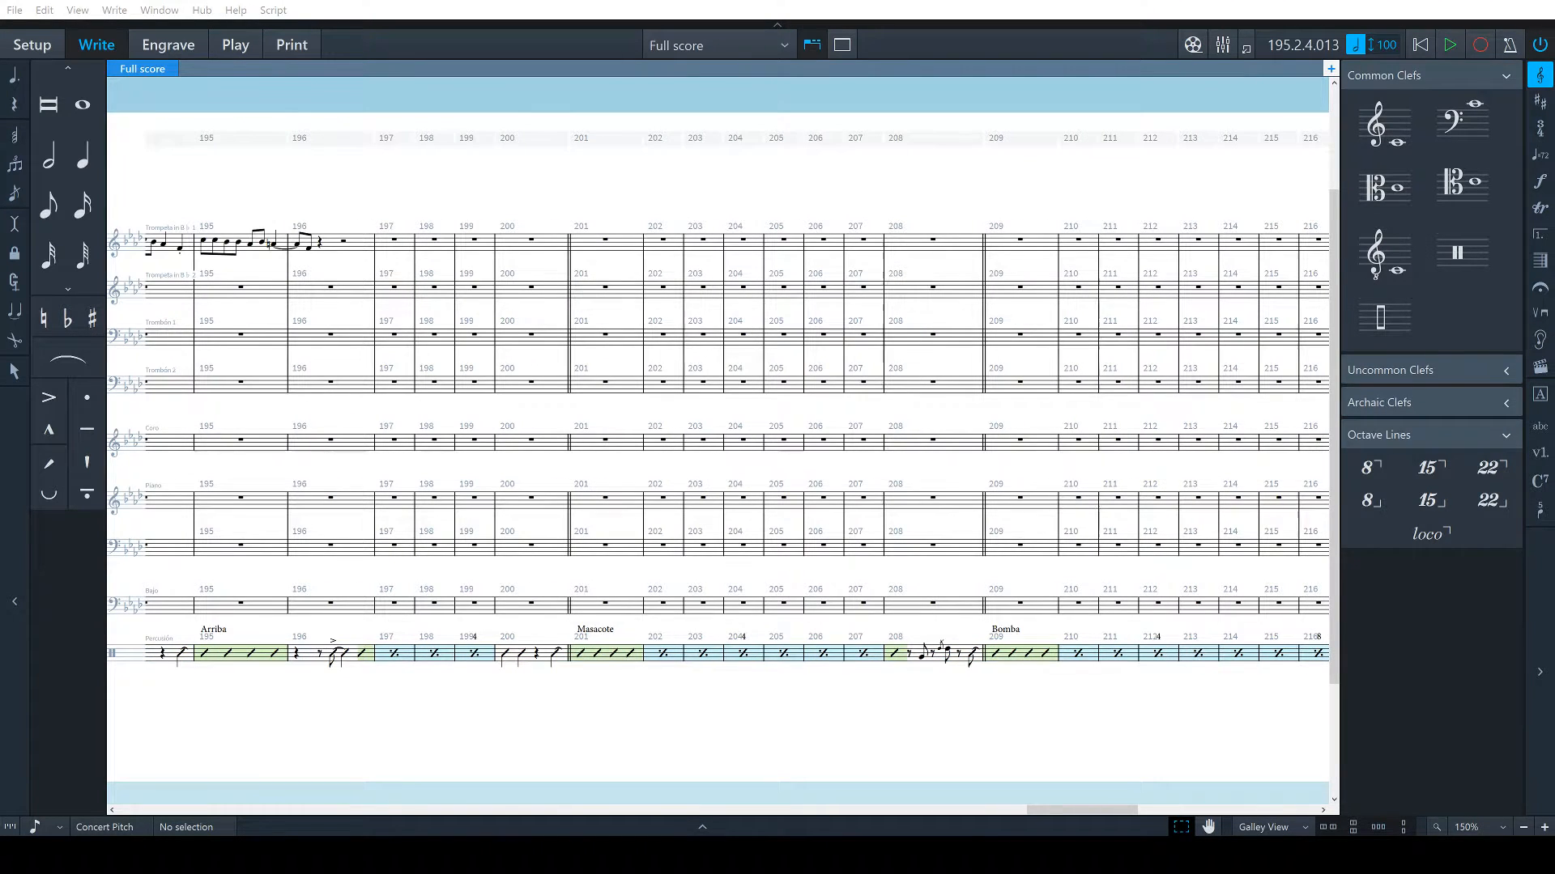
pyautogui.click(935, 668)
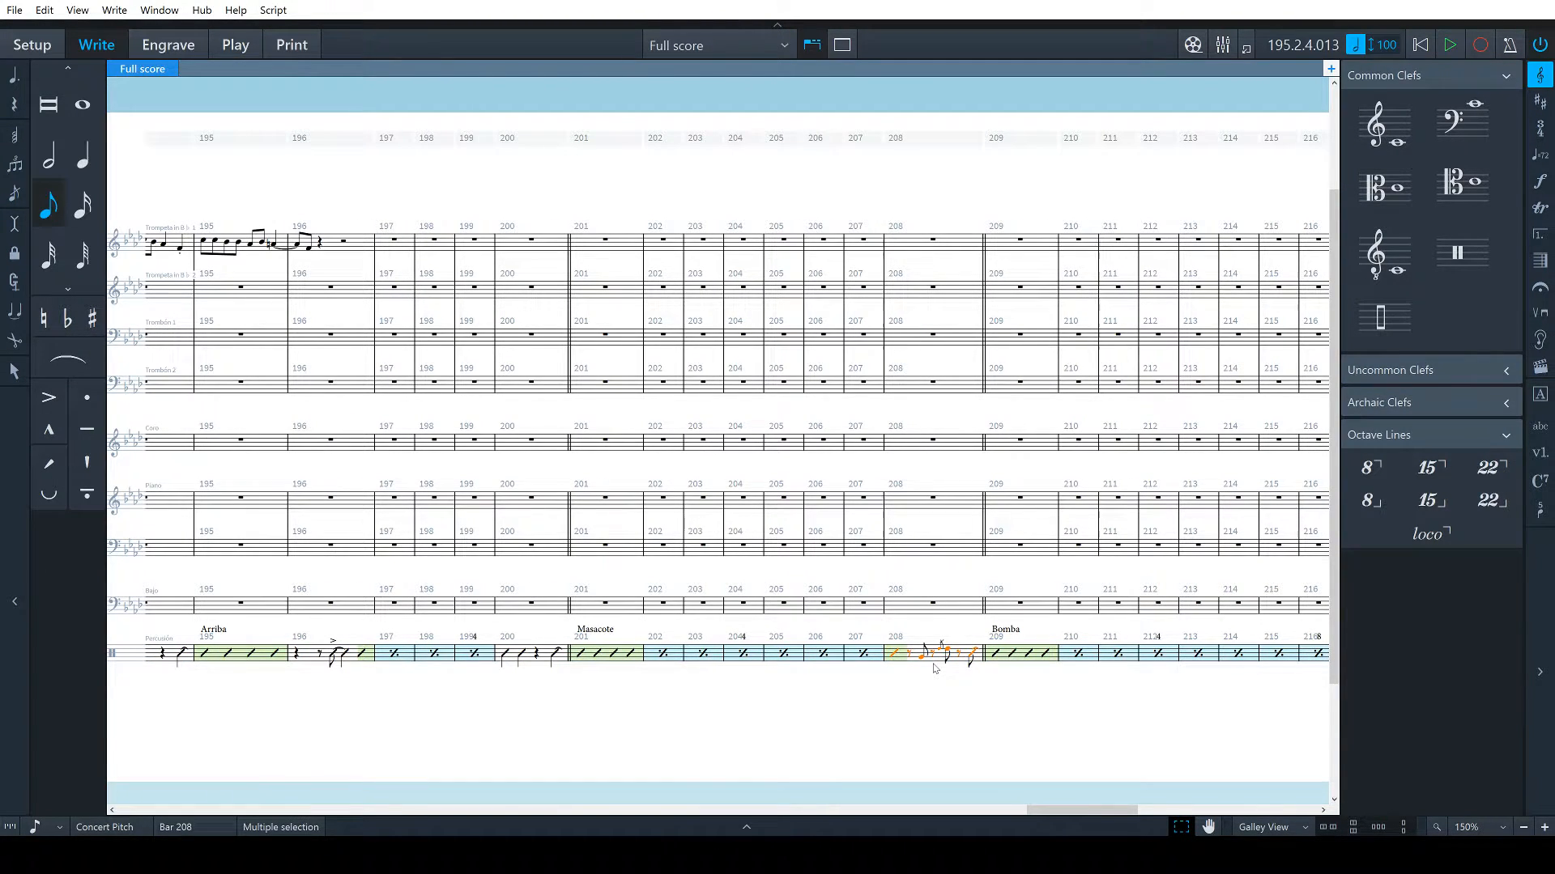
pyautogui.hscroll(12, 935, 668)
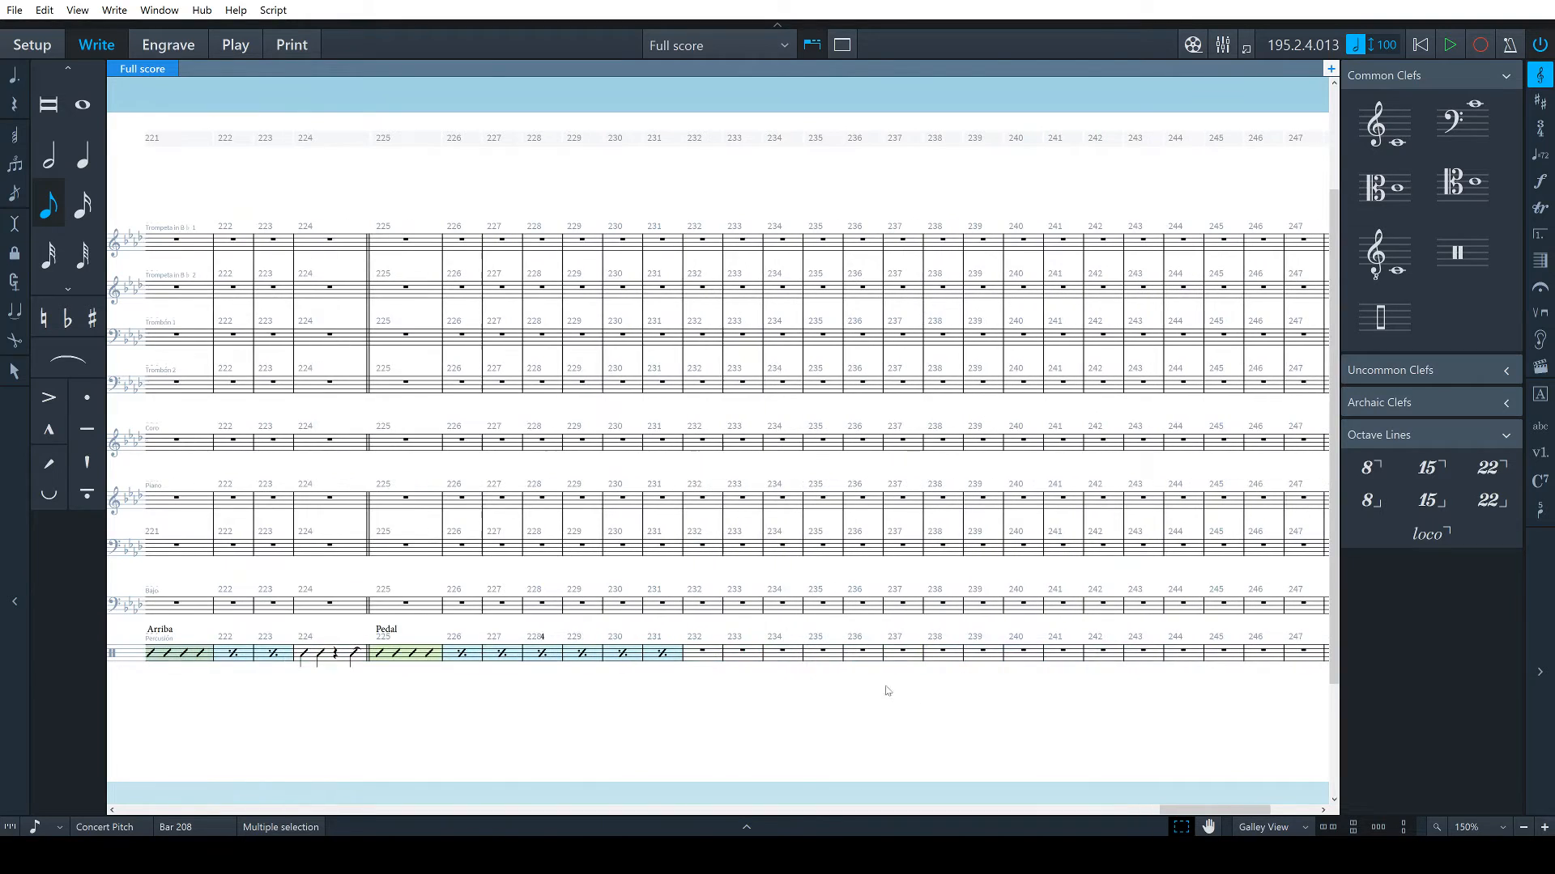
pyautogui.keyDown('alt'); pyautogui.click(719, 653); pyautogui.keyUp('alt')
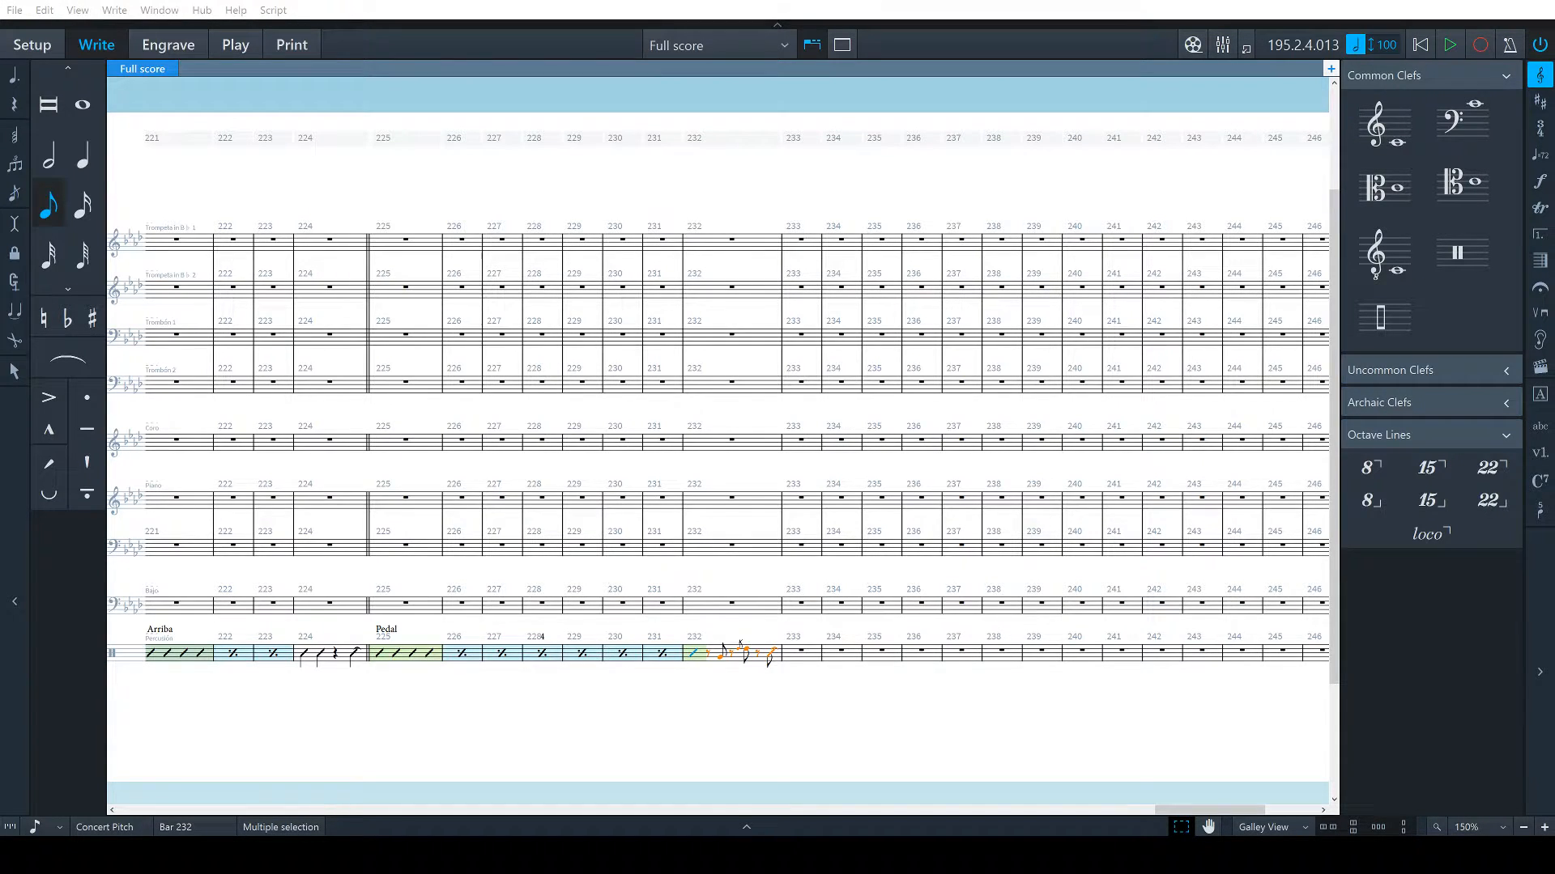
# Add a slash region in percussion bar 233 and label it with the staff text "Bomba"
pyautogui.hscroll(2, 718, 445)
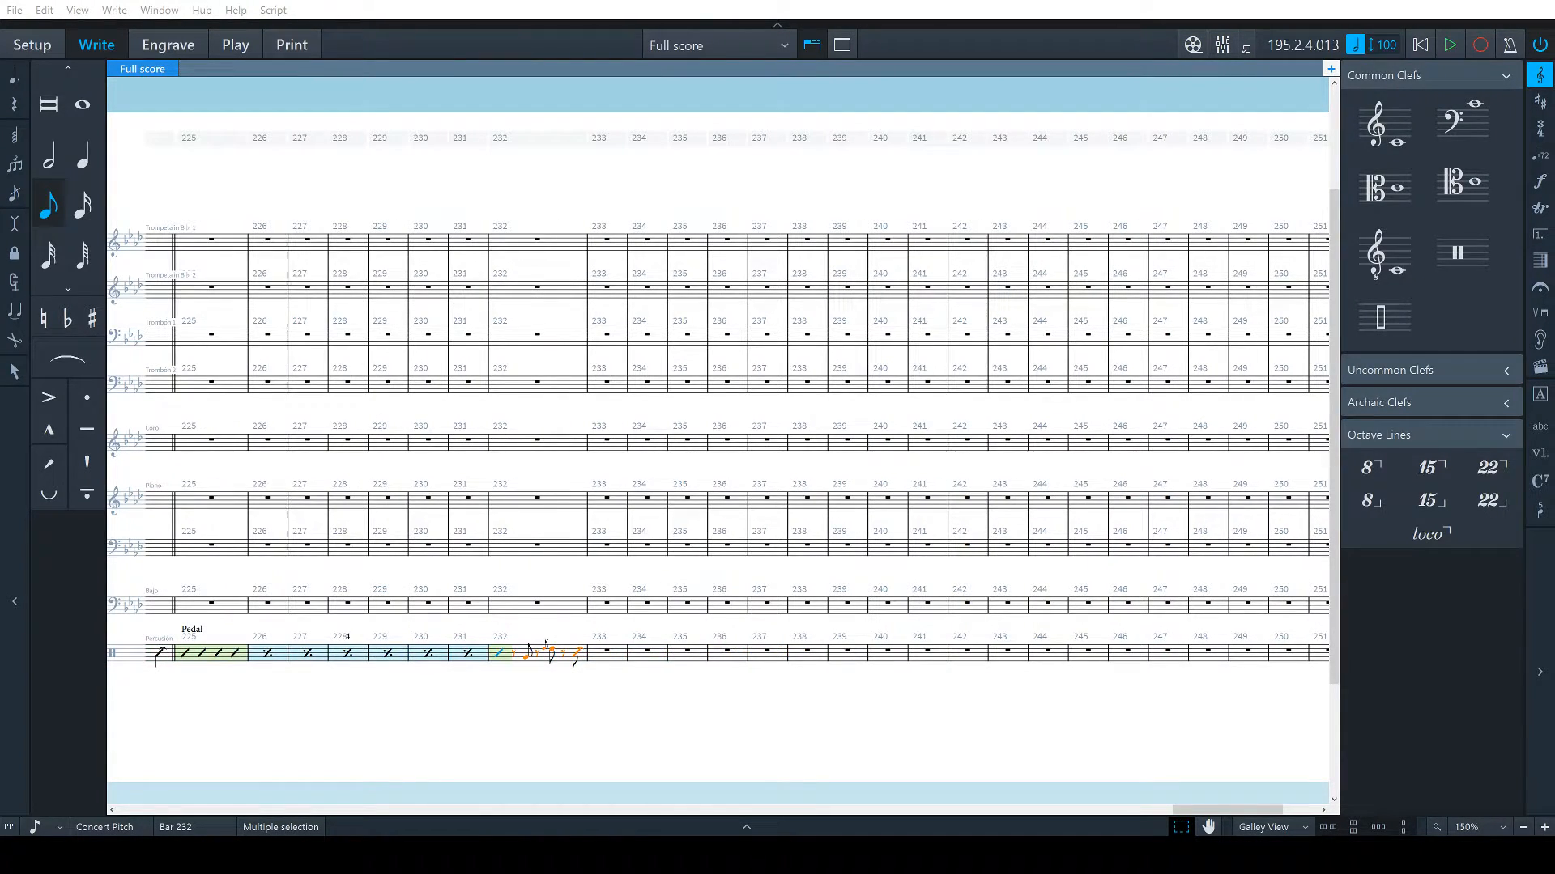
pyautogui.click(621, 650)
pyautogui.hotkey('shift', 'alt', '/')
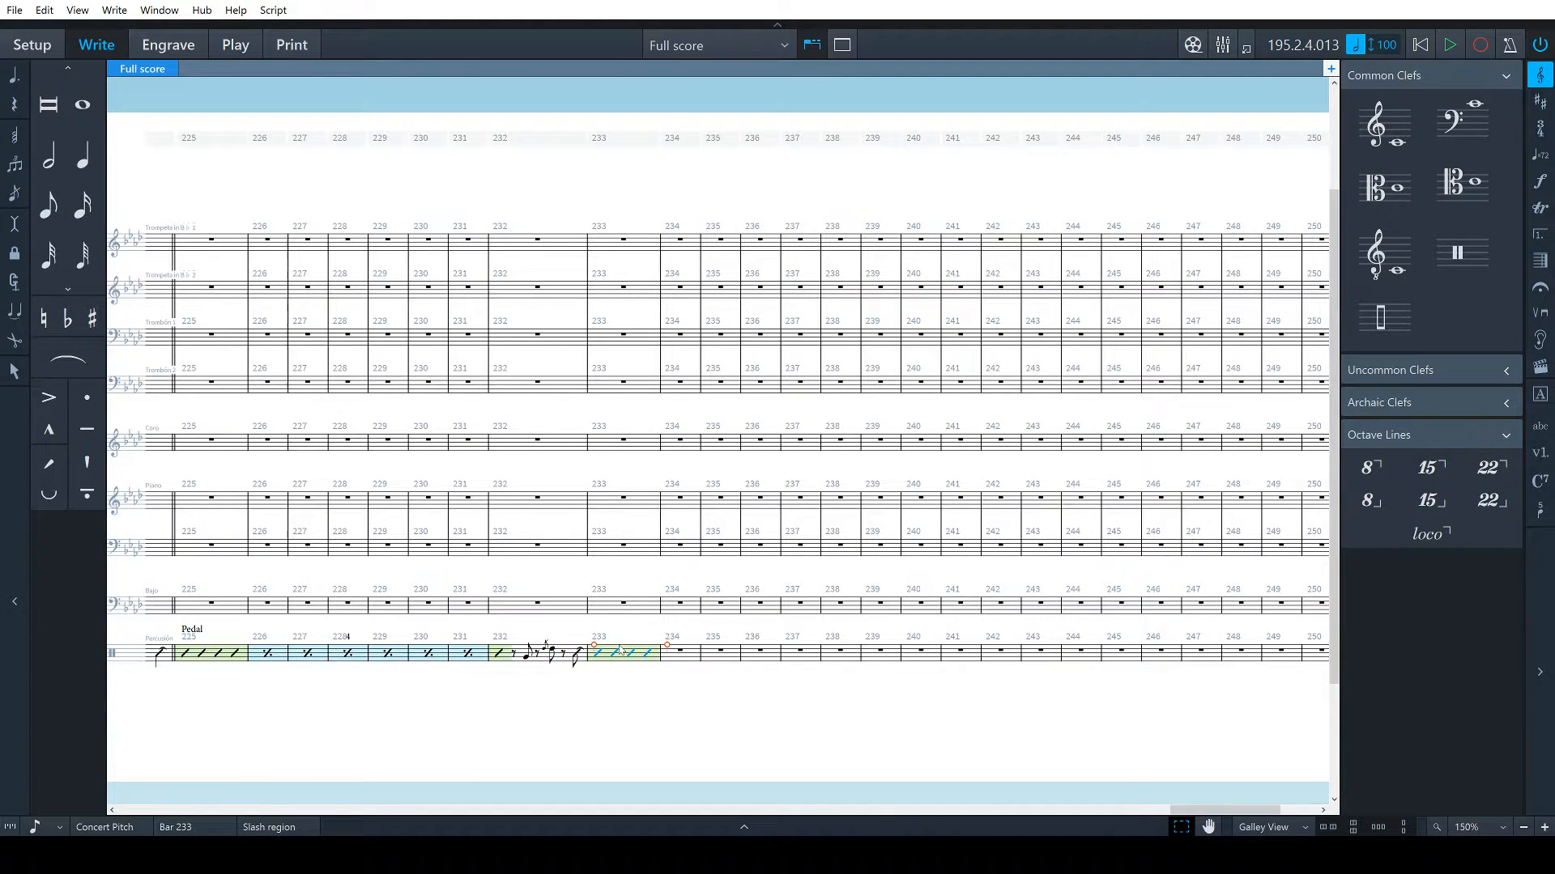
pyautogui.hotkey('shift', 'x')
pyautogui.write('Bomba')
pyautogui.press('Escape')
# Insert a double barline between bars 232 and 233
pyautogui.click(640, 608)
pyautogui.hotkey('shift', 'b')
pyautogui.write('||')
pyautogui.press('Return')
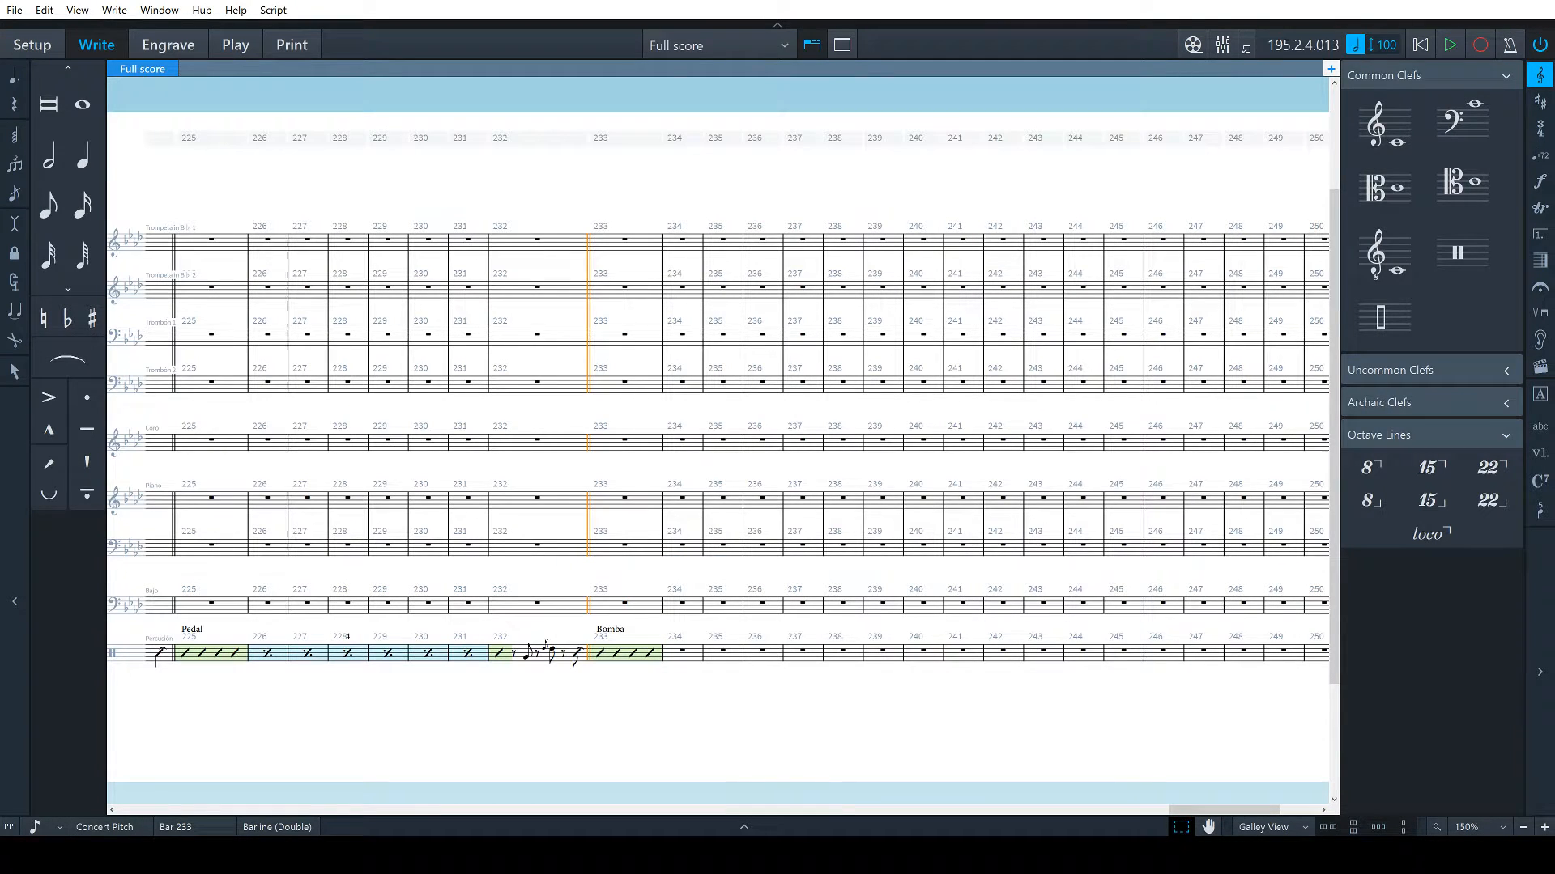
pyautogui.press('Escape')
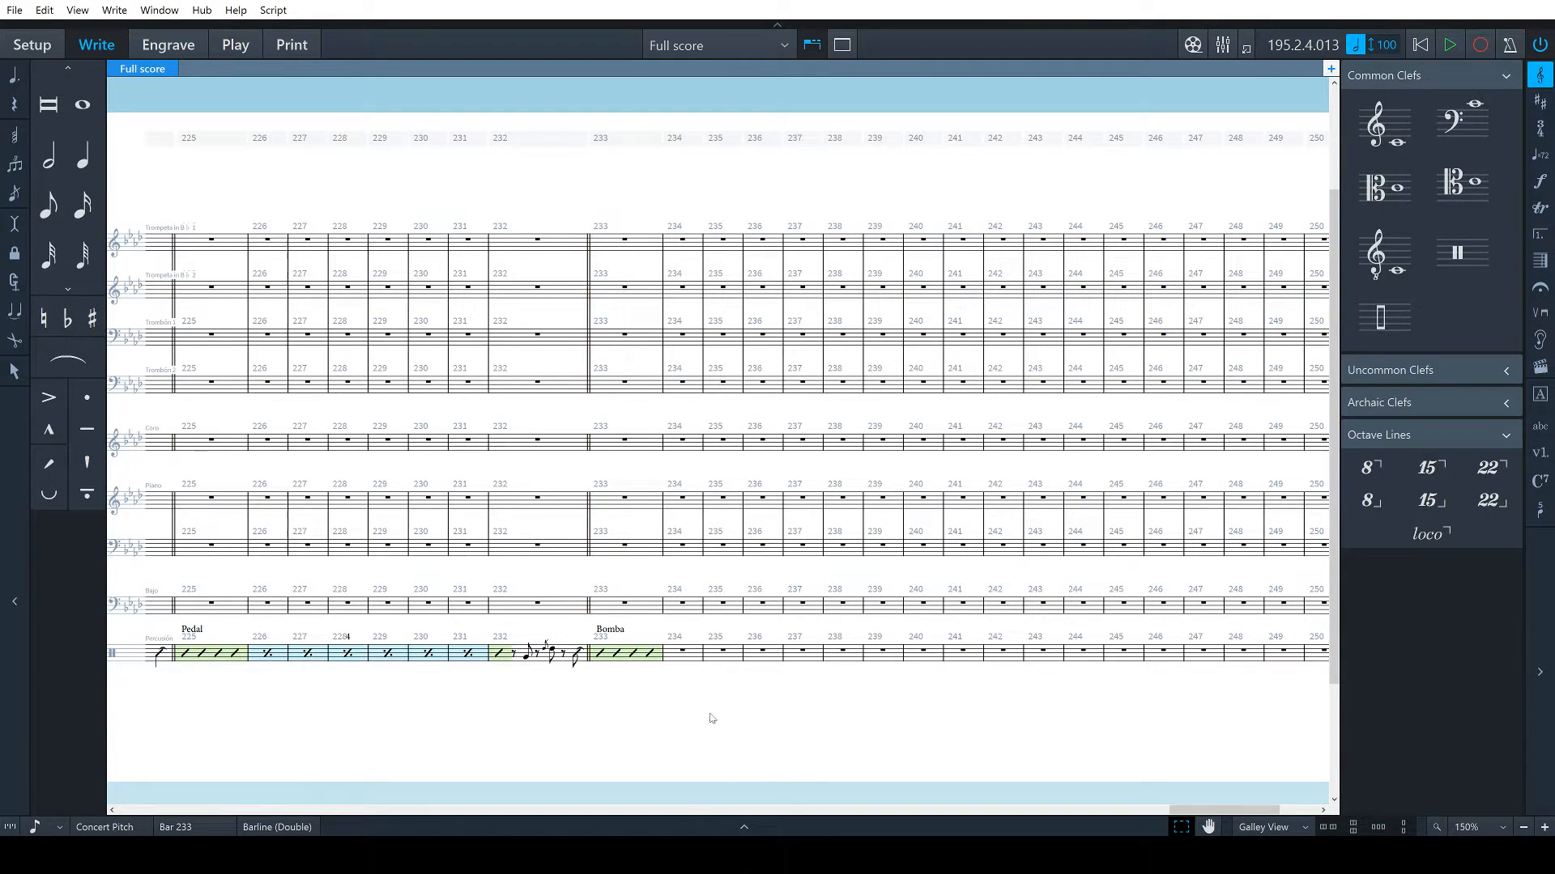
# Delete the double barlines at the starts of bars 233 and 209
pyautogui.hscroll(-5, 840, 676)
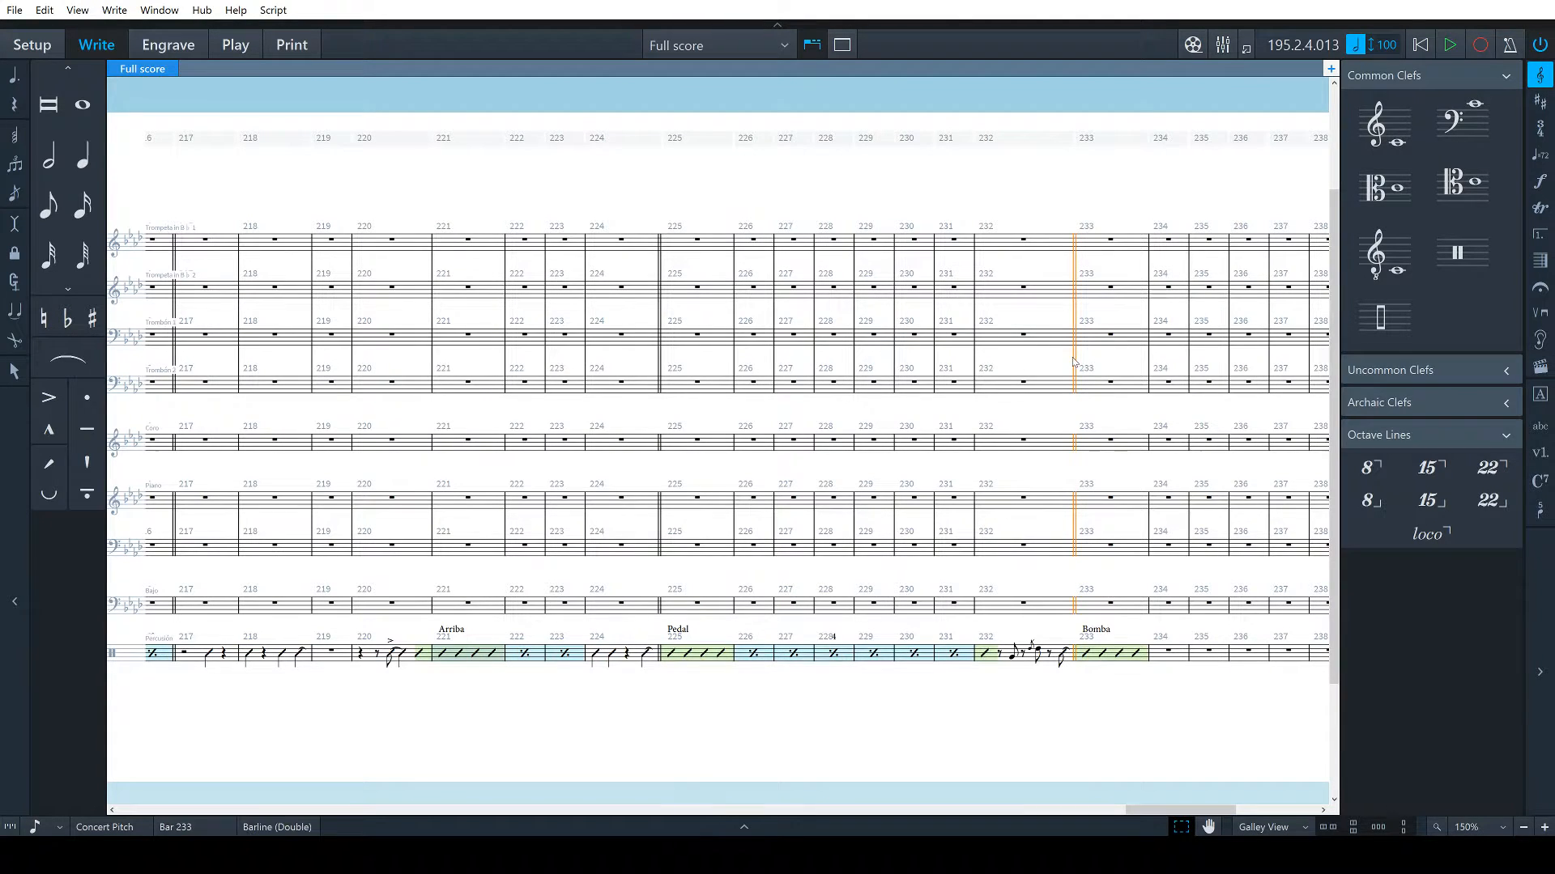
pyautogui.hscroll(-5, 1016, 364)
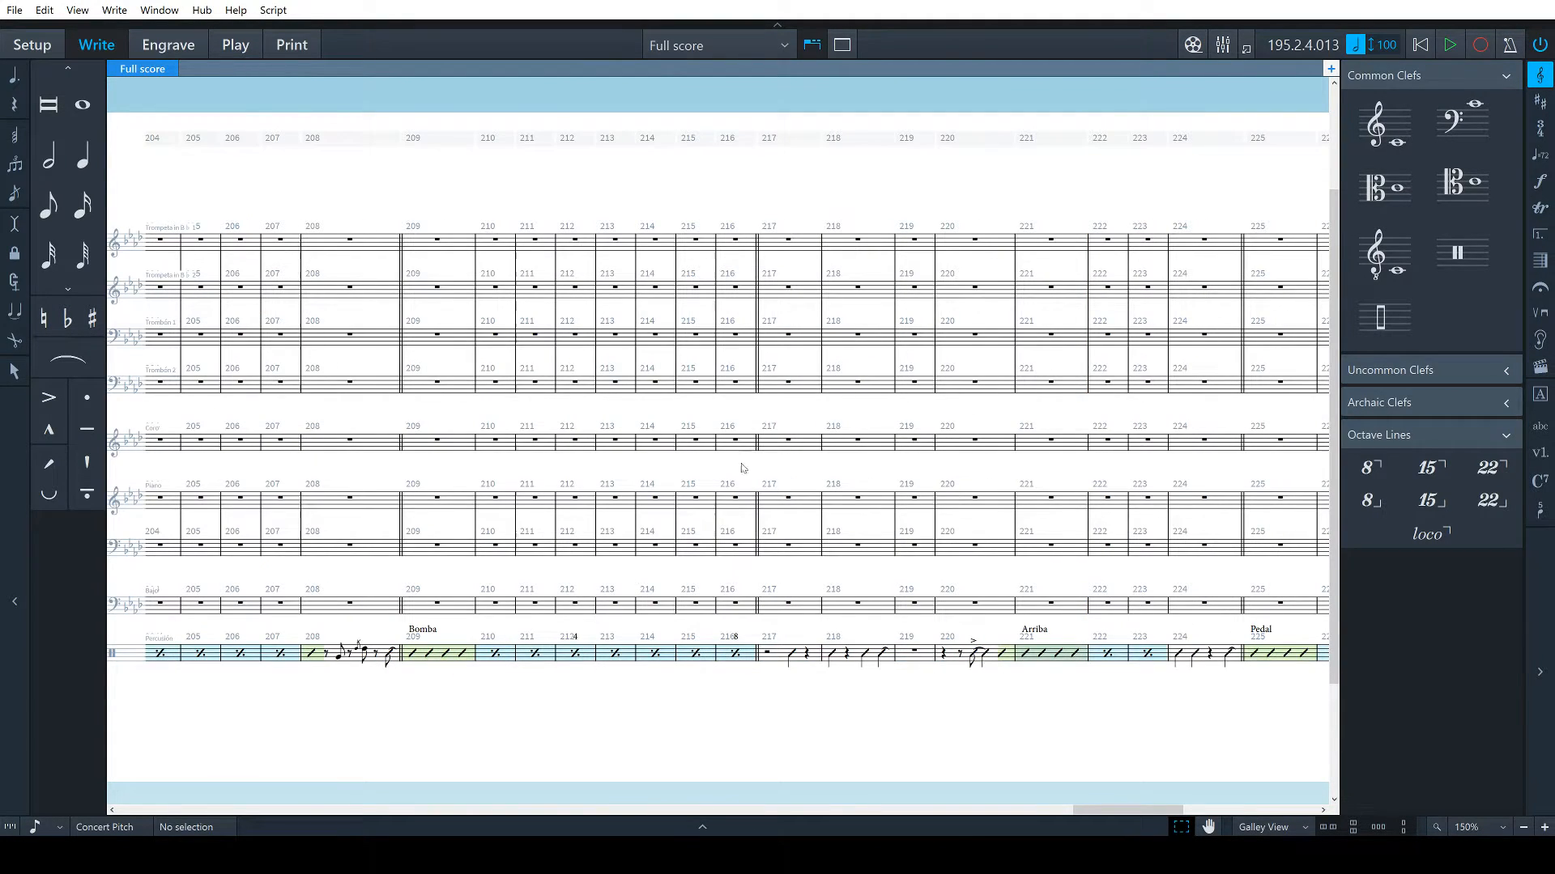
pyautogui.hscroll(-2, 843, 422)
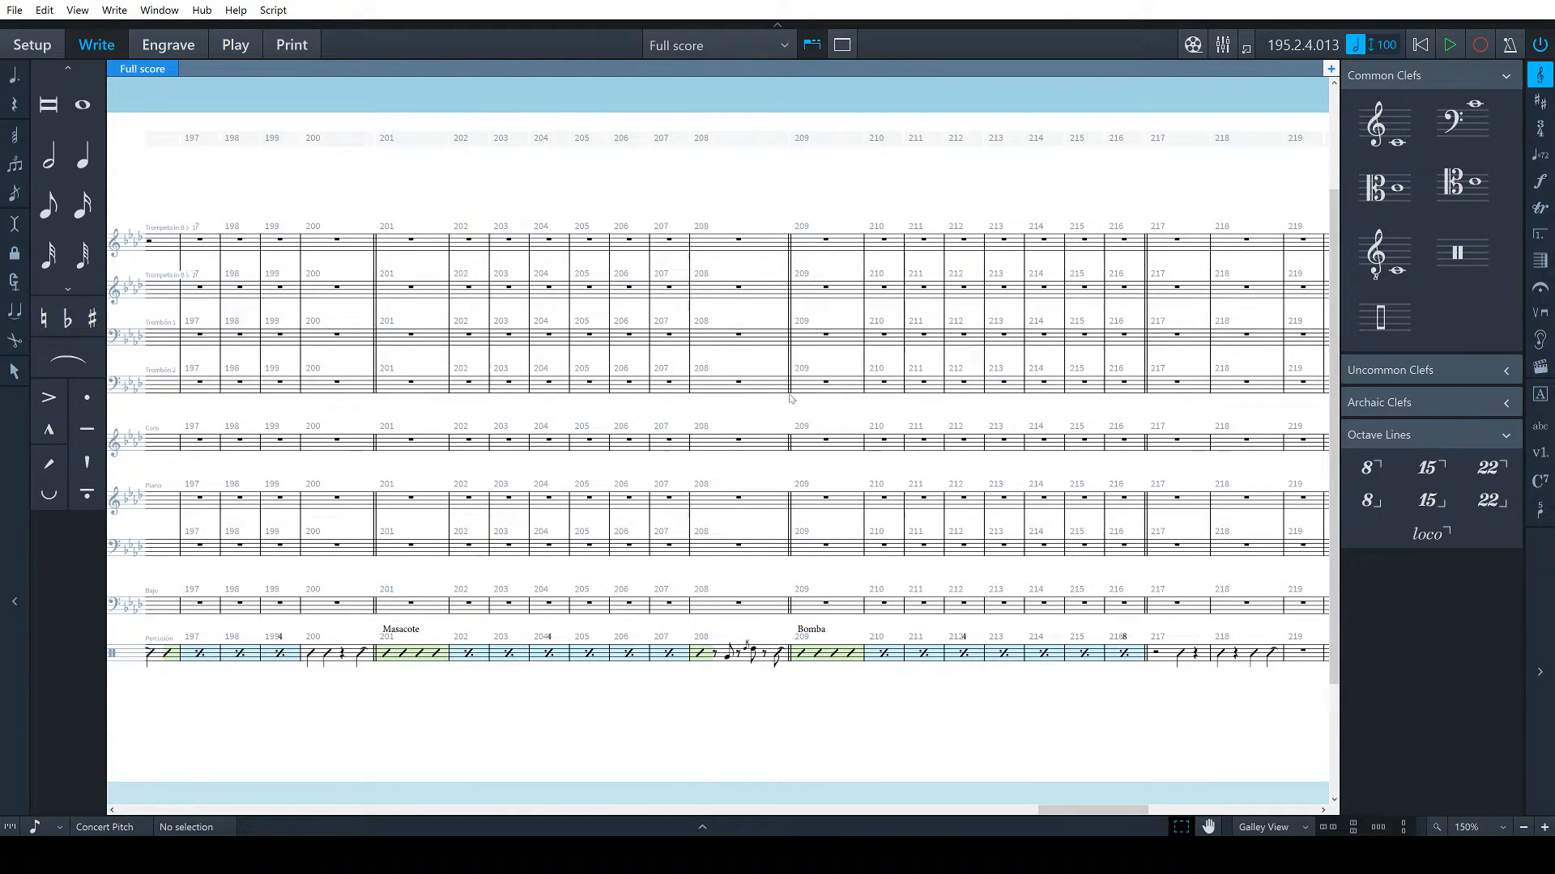
pyautogui.click(790, 364)
pyautogui.press('Delete')
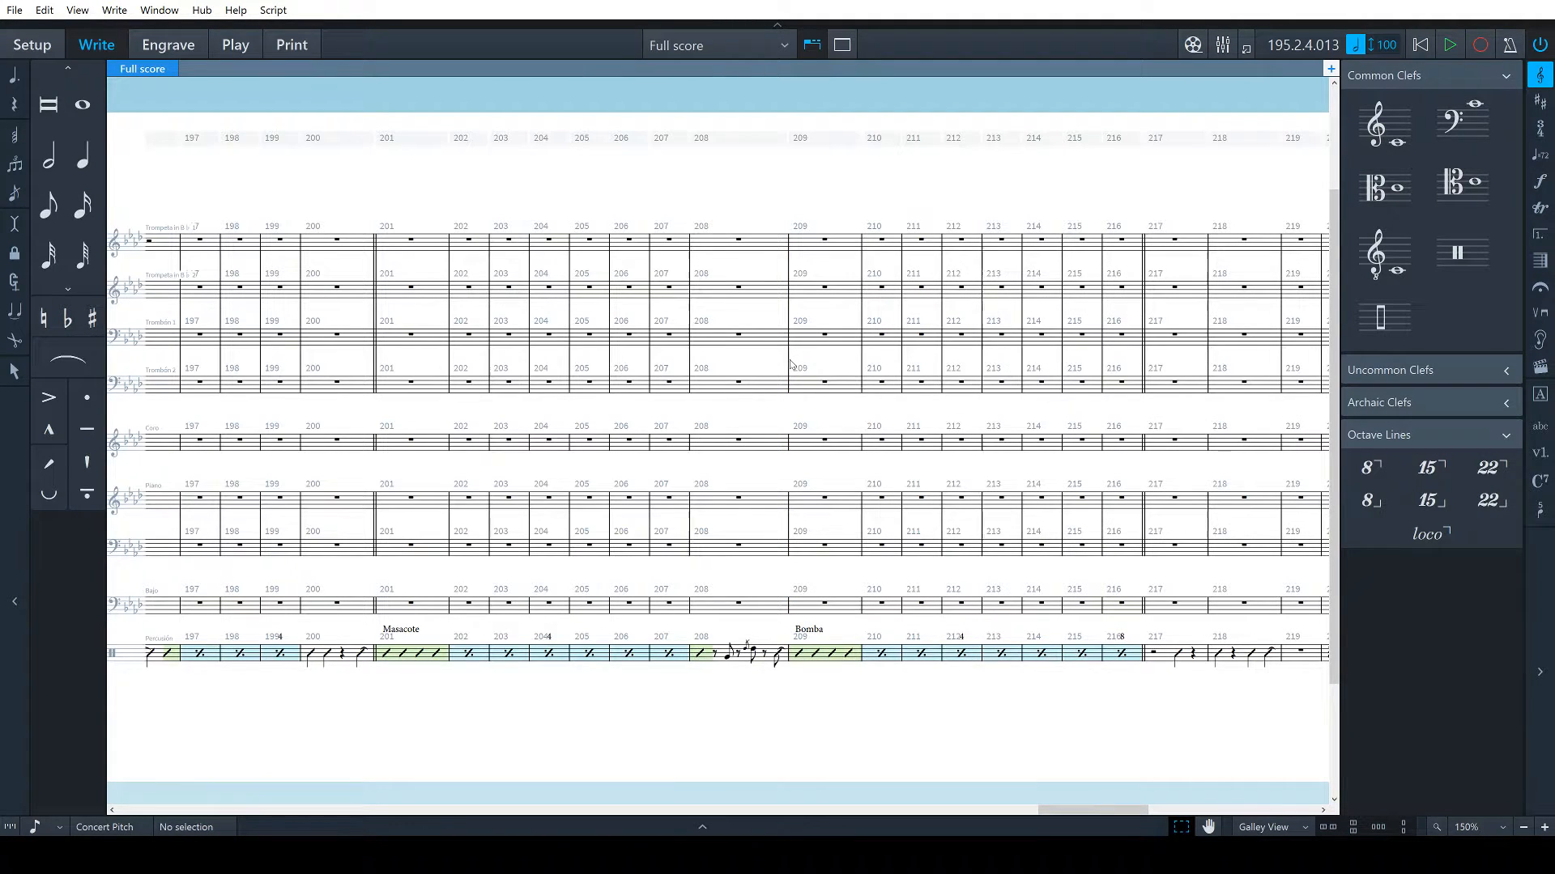
# Fill percussion bars 234 to 240 with a one-bar repeat region
pyautogui.hscroll(-2, 684, 526)
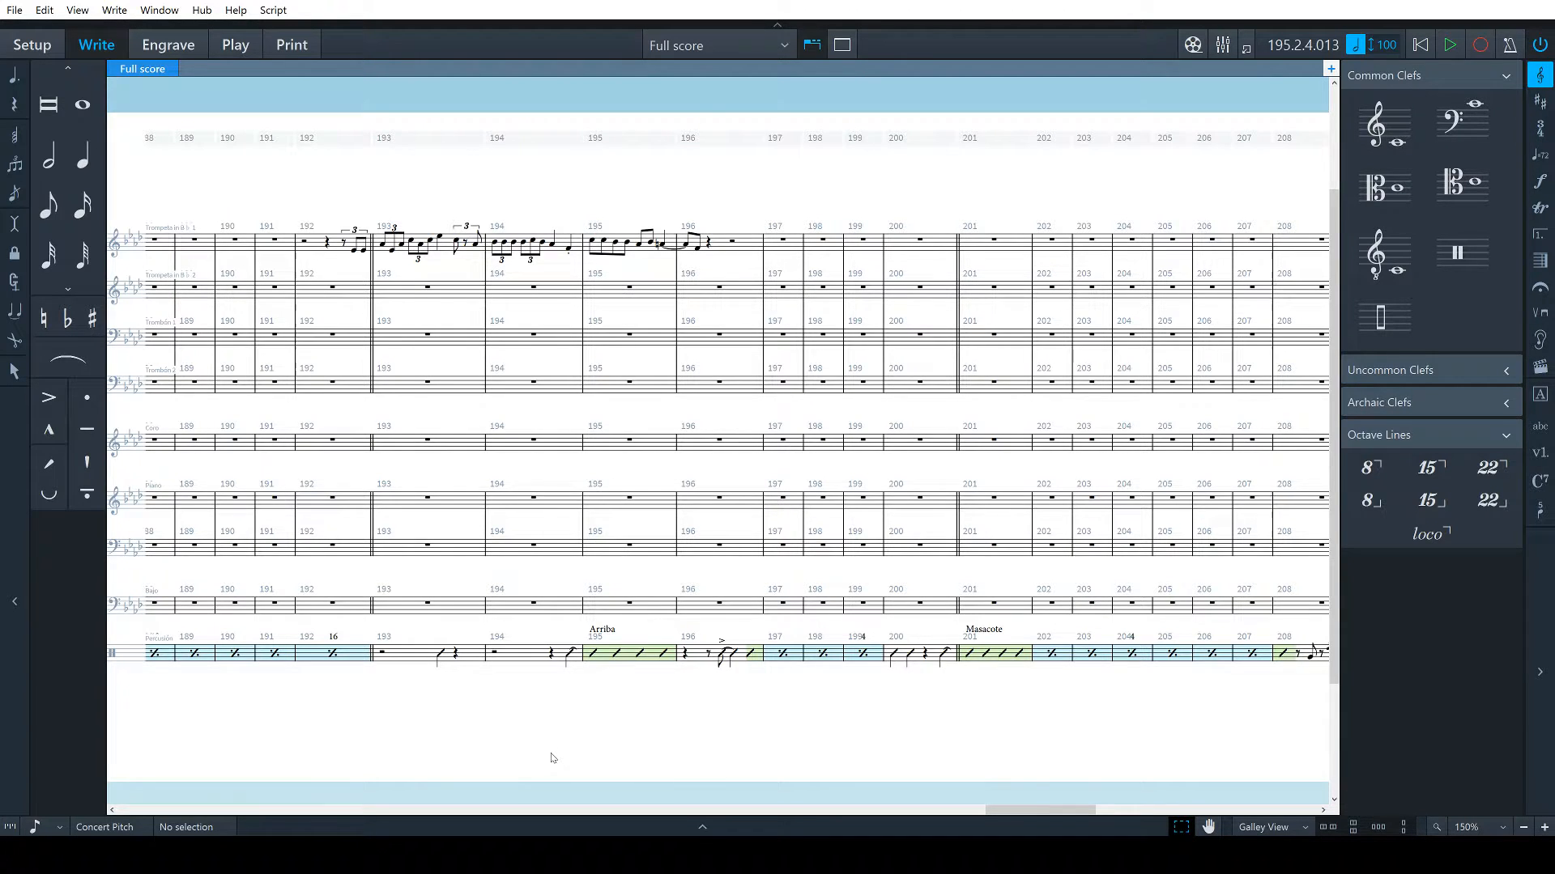
pyautogui.hscroll(10, 810, 745)
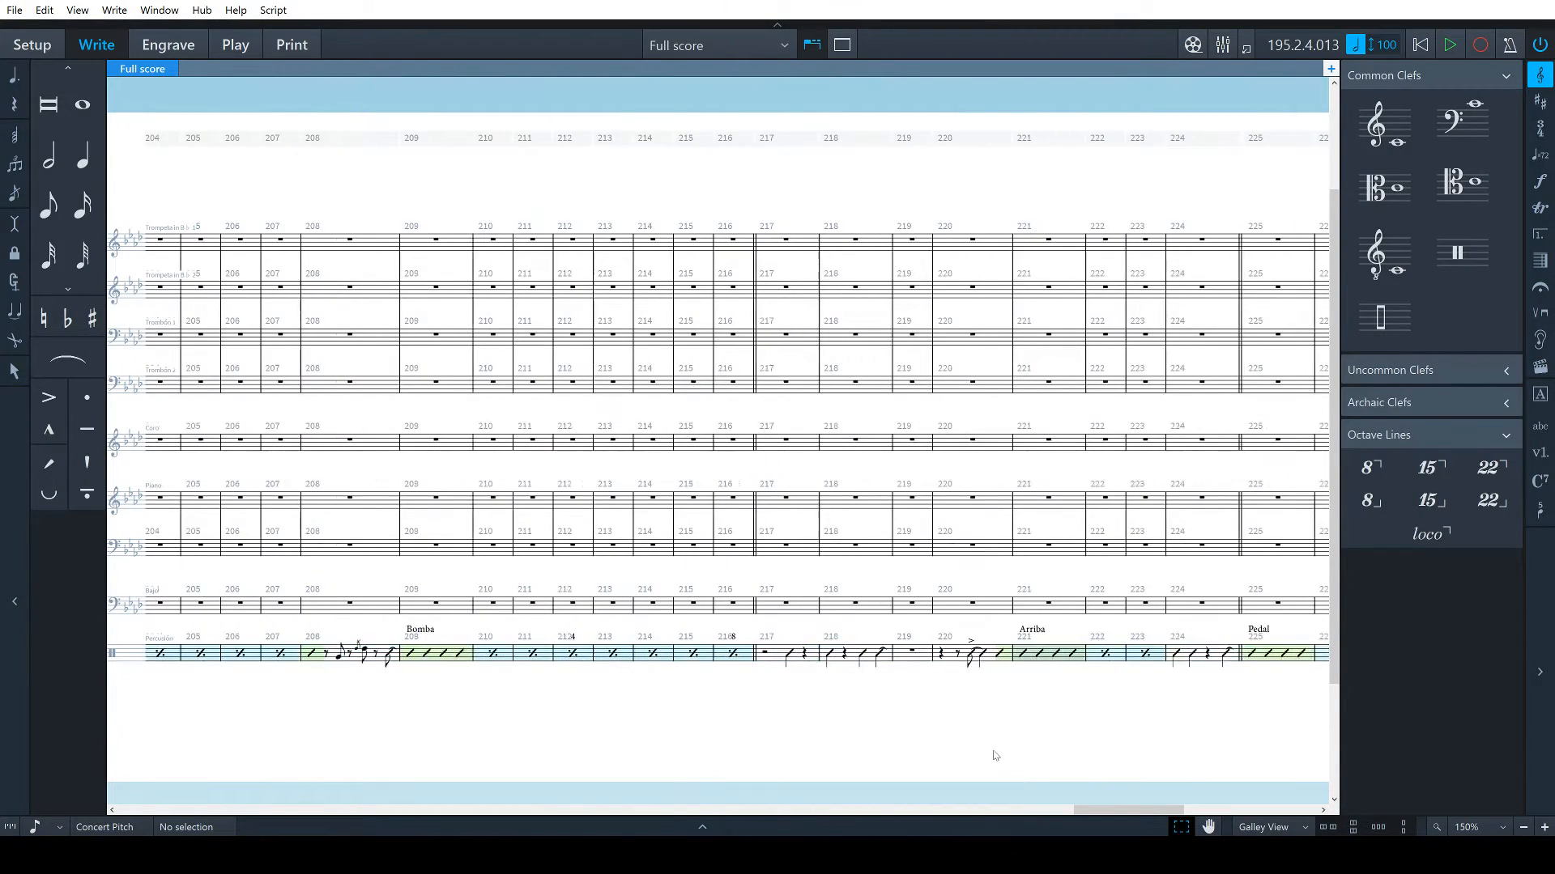
pyautogui.hscroll(8, 995, 756)
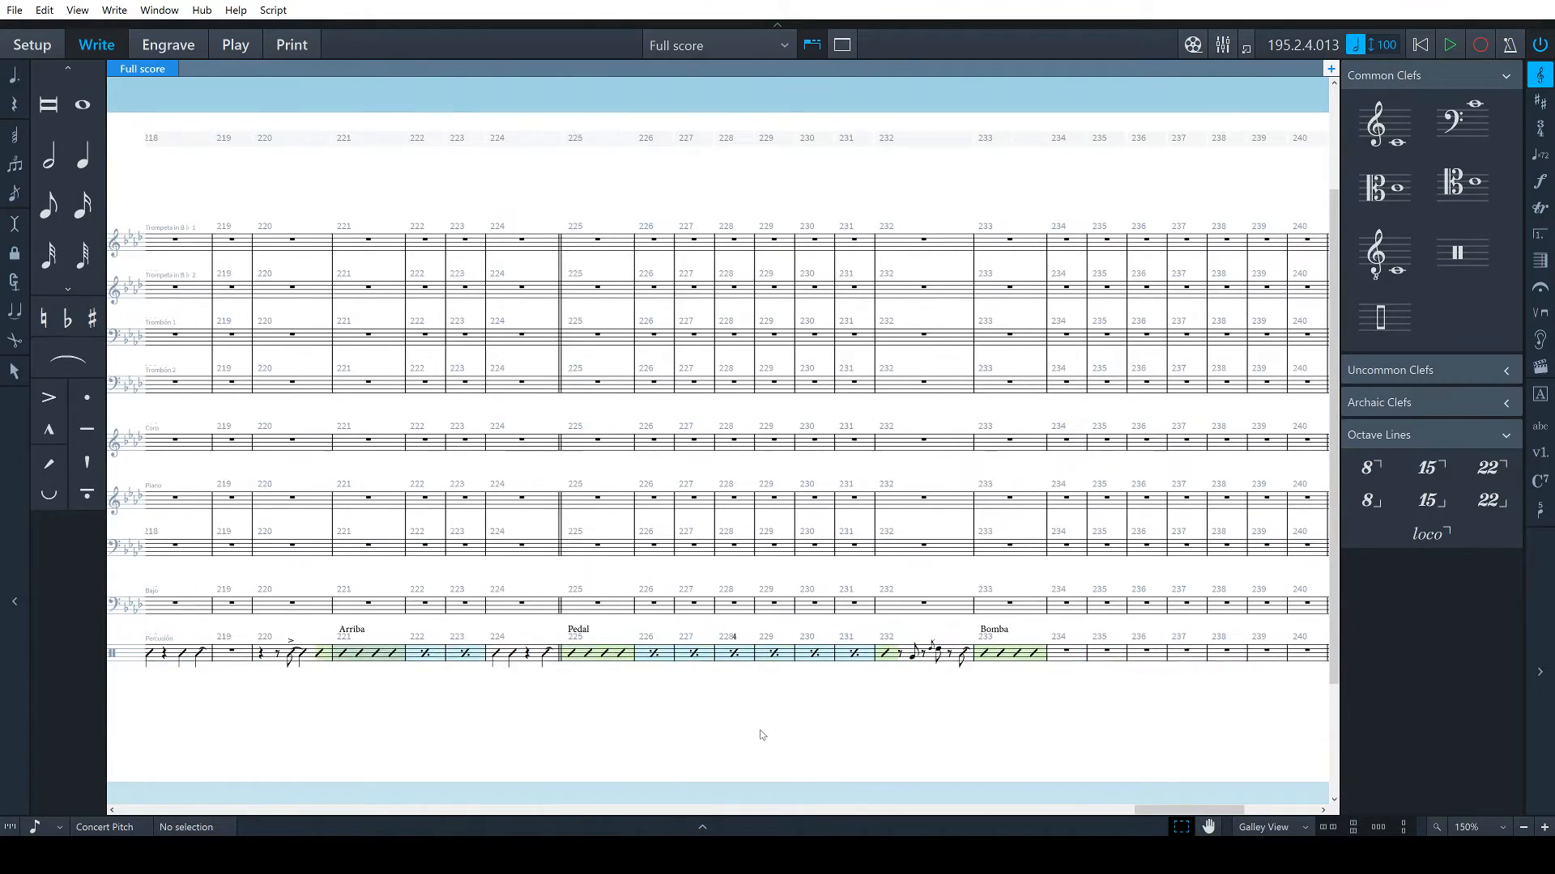
pyautogui.hscroll(4, 761, 734)
pyautogui.click(692, 652)
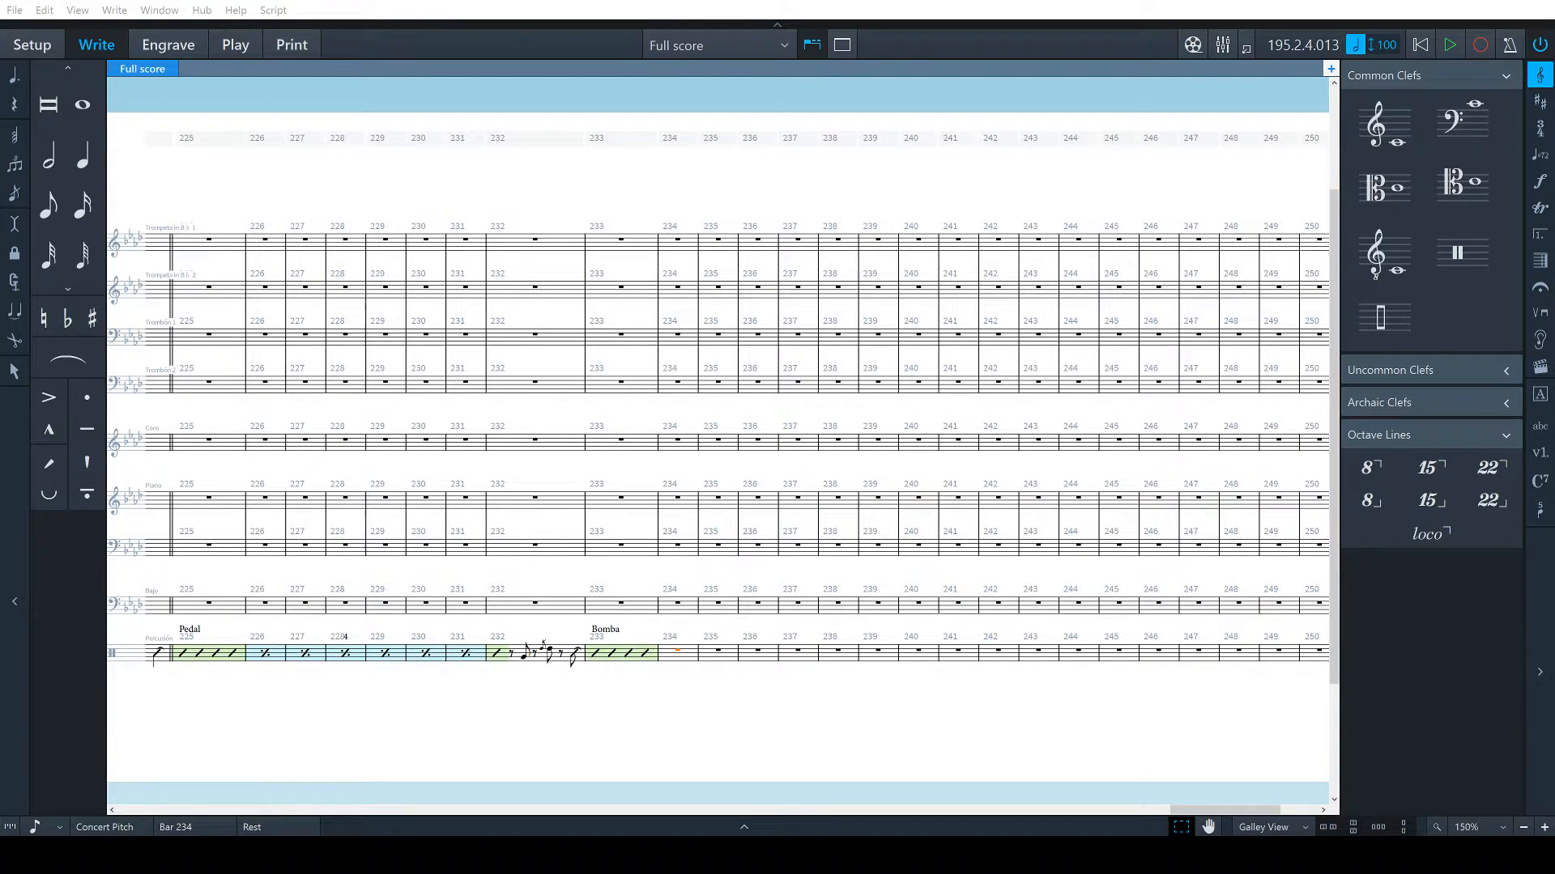
pyautogui.keyDown('shift'); pyautogui.click(759, 651); pyautogui.keyUp('shift')
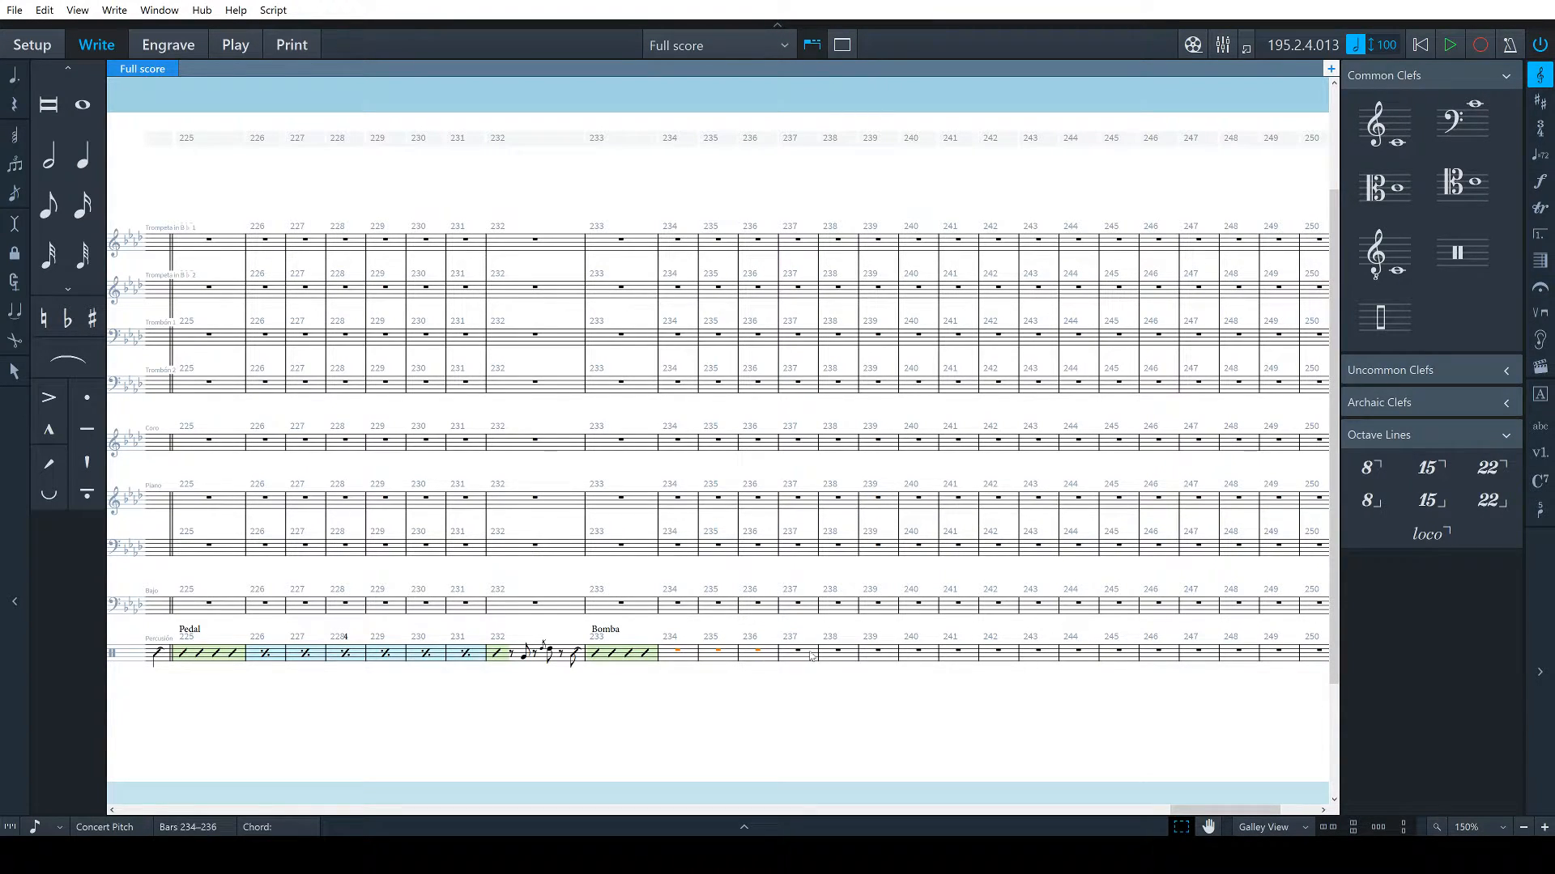
pyautogui.keyDown('shift'); pyautogui.click(924, 656); pyautogui.keyUp('shift')
pyautogui.hotkey('shift', 'r')
pyautogui.write('%1')
pyautogui.press('Return')
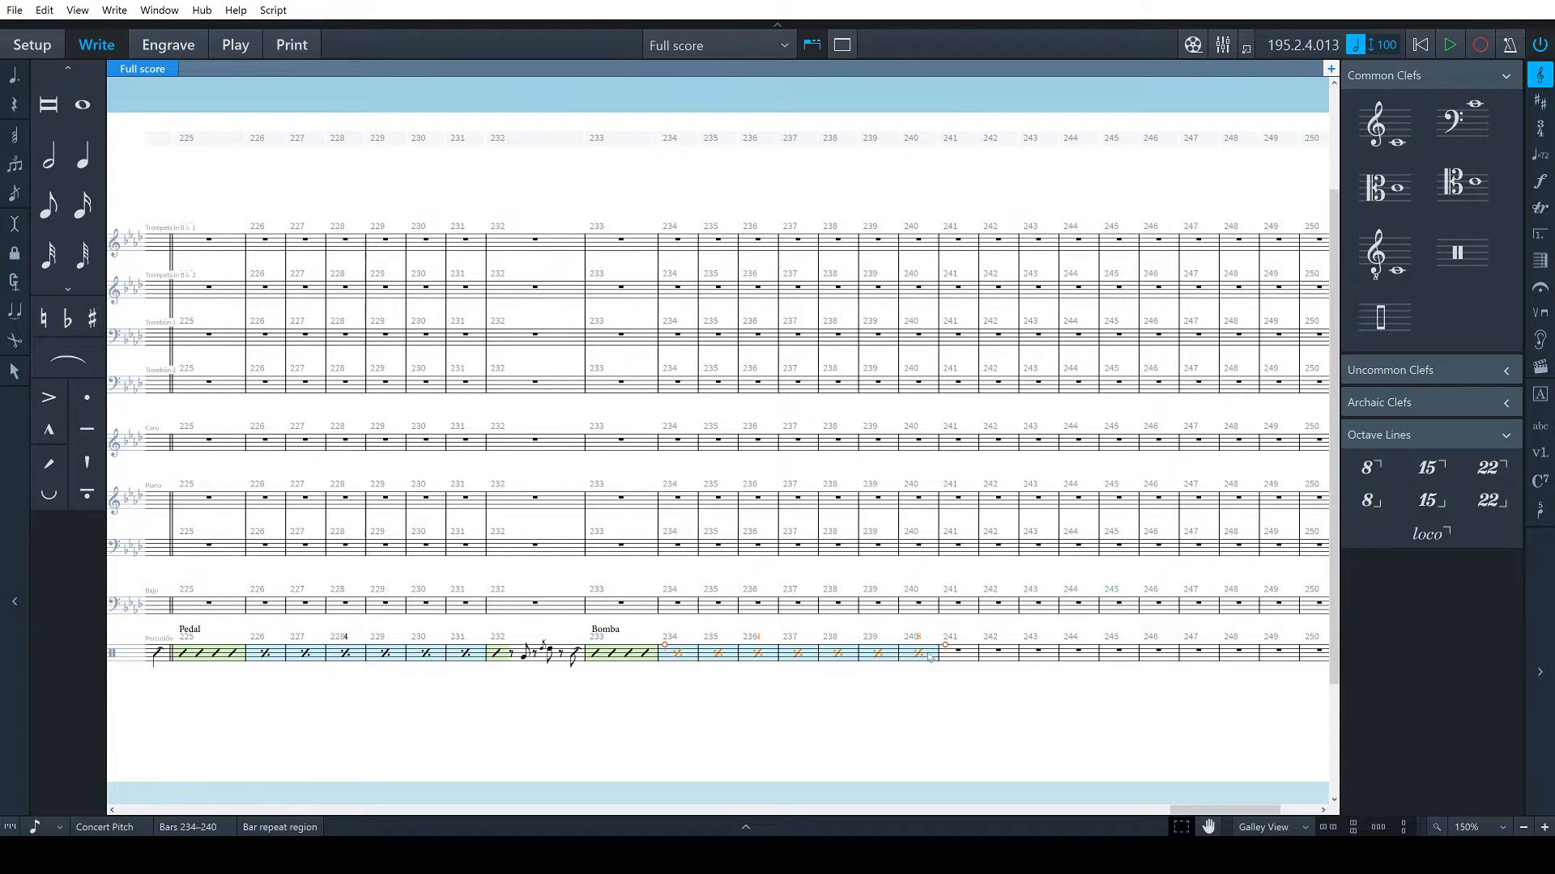
# Insert a double barline between bars 240 and 241
pyautogui.click(969, 658)
pyautogui.hotkey('shift', 'b')
pyautogui.write('||')
pyautogui.press('Return')
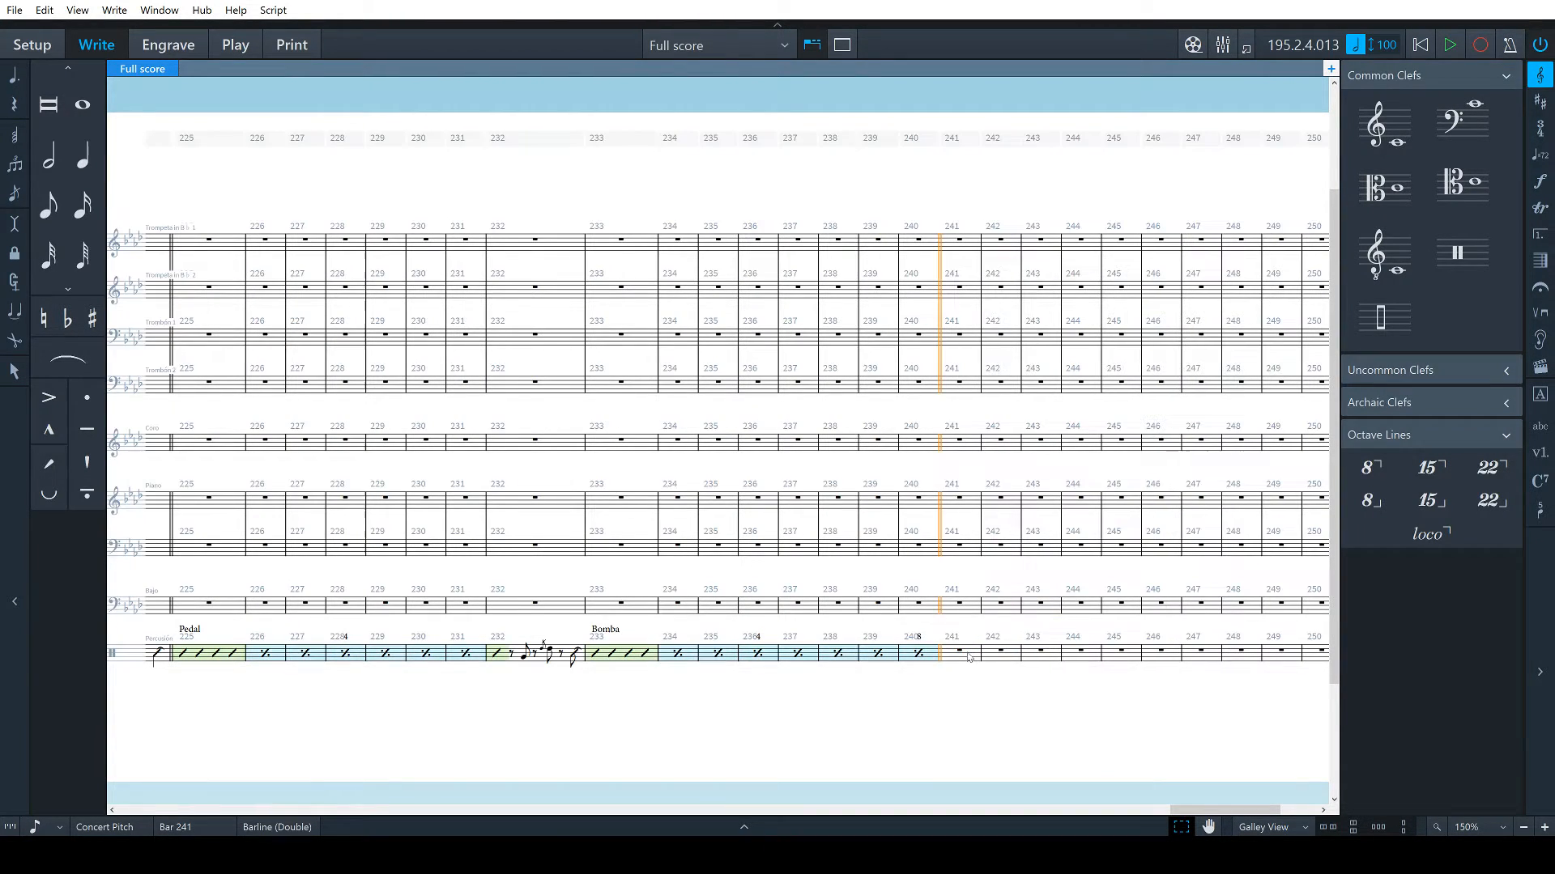
# Enter conga quarter notes on the first three beats of percussion bar 241, using Con. 2 on beat 1 and Con. 1 on beat 3
pyautogui.click(968, 656)
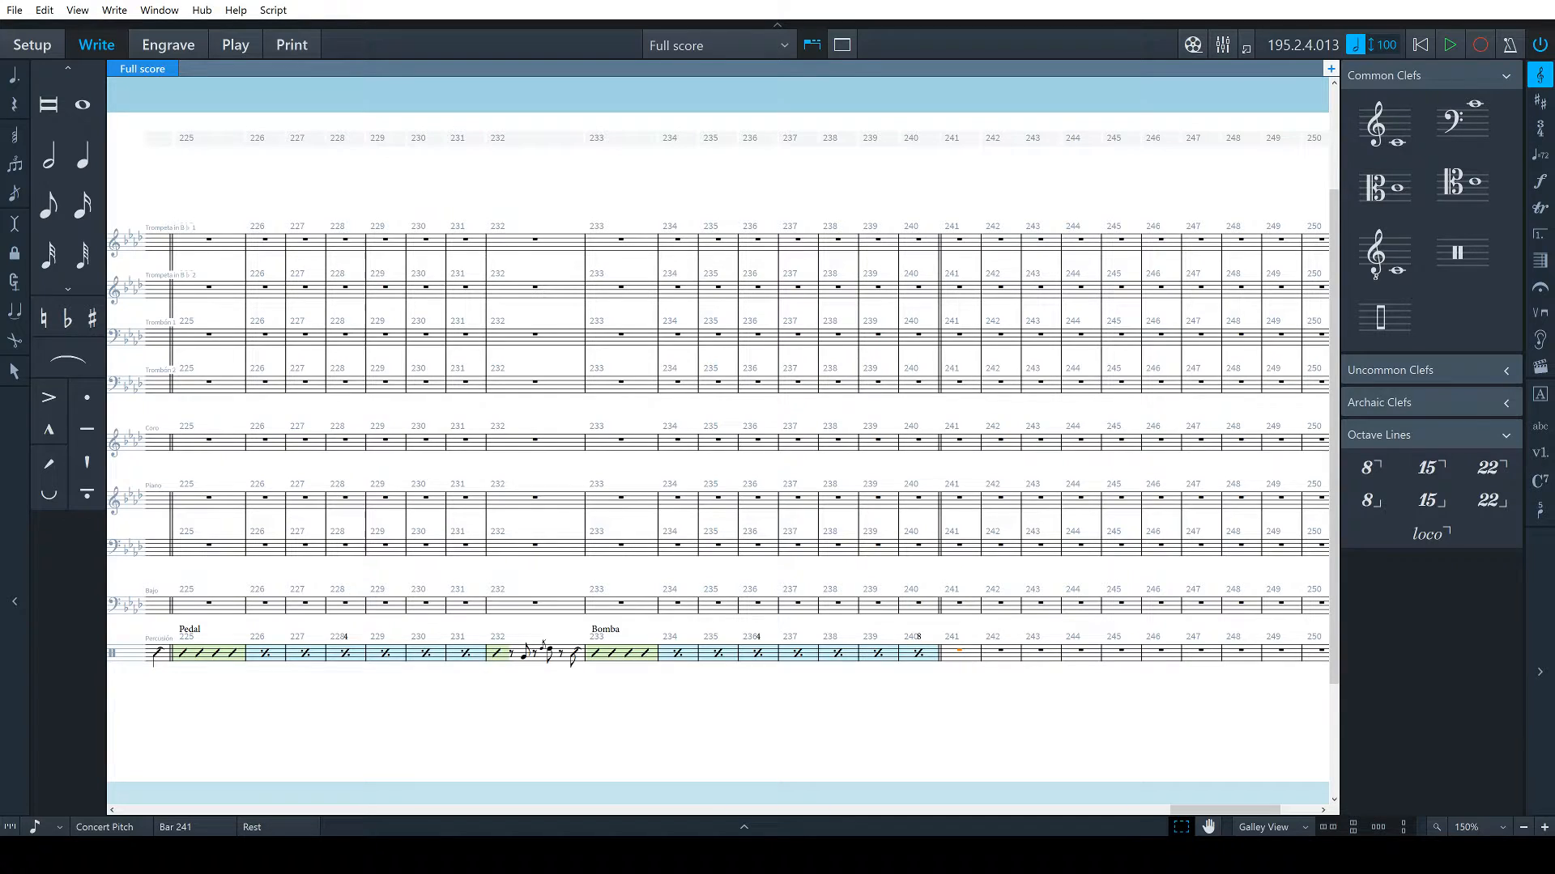
pyautogui.hotkey('shift', 'x')
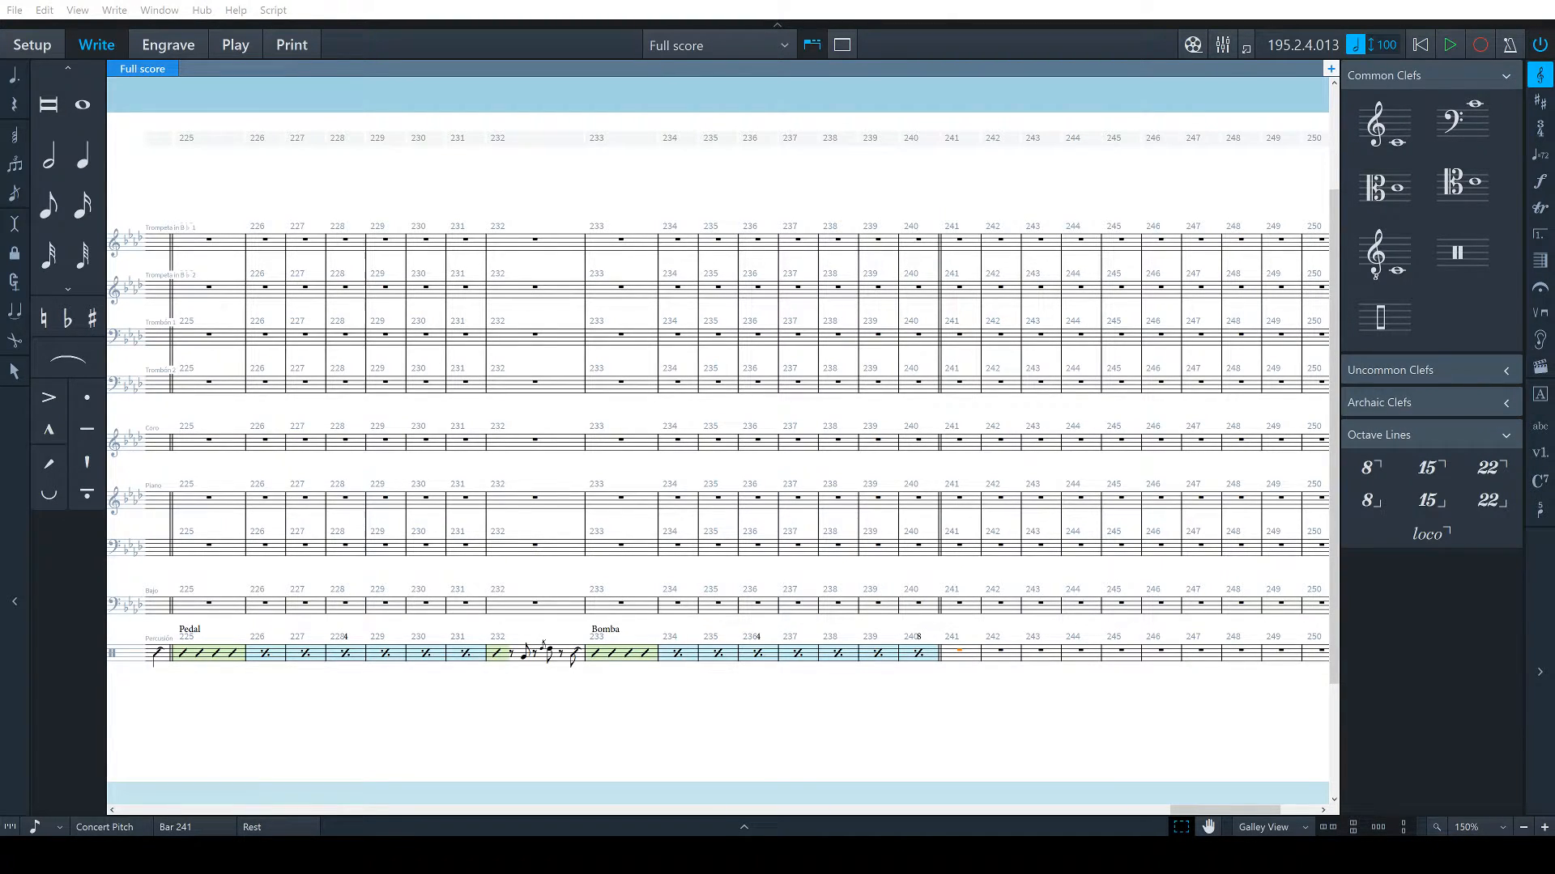
pyautogui.press('Return')
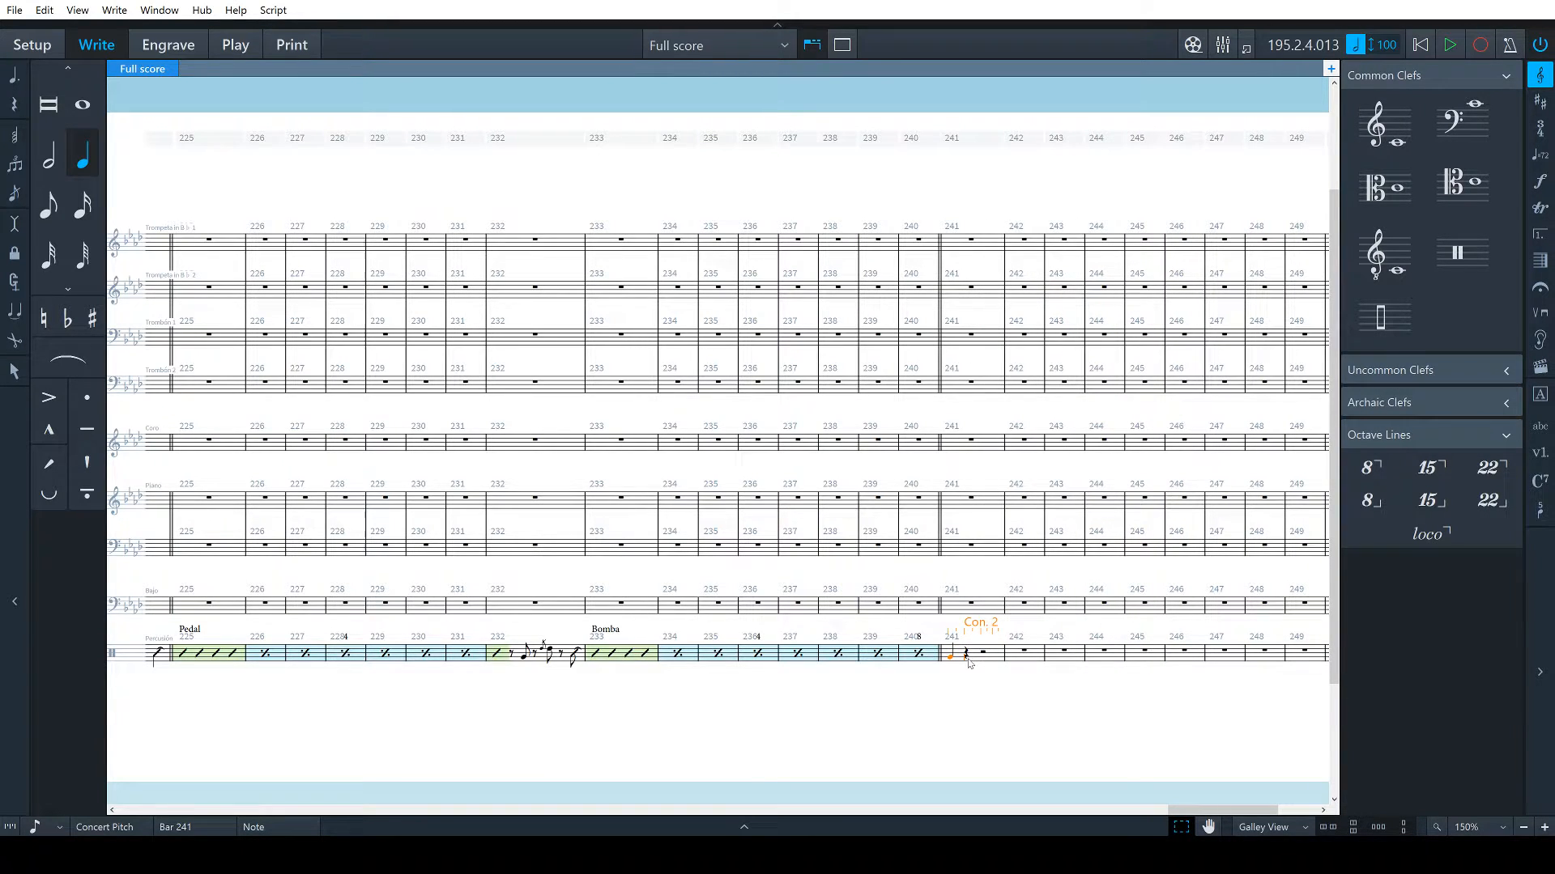
pyautogui.press('Up')
pyautogui.press('Up')
pyautogui.press('Up')
pyautogui.hotkey('alt', 'shift', 'Up')
pyautogui.press('y')
pyautogui.press('y')
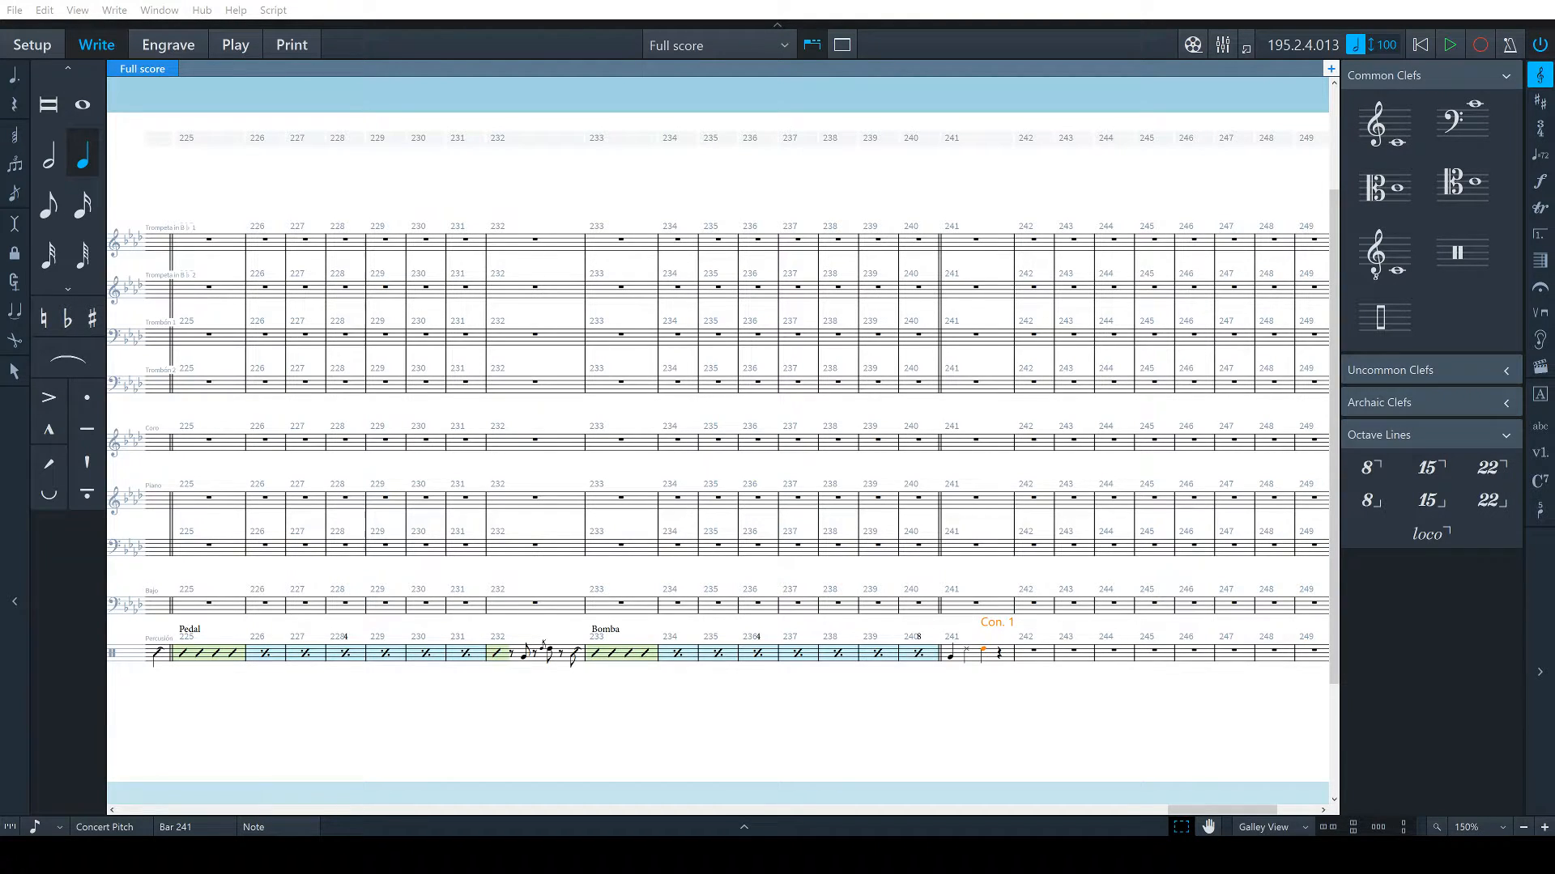
# Add an eighth-note triplet on beat 4 of percussion bar 241, with a Con. 2 hit on its last eighth
pyautogui.click(1026, 660)
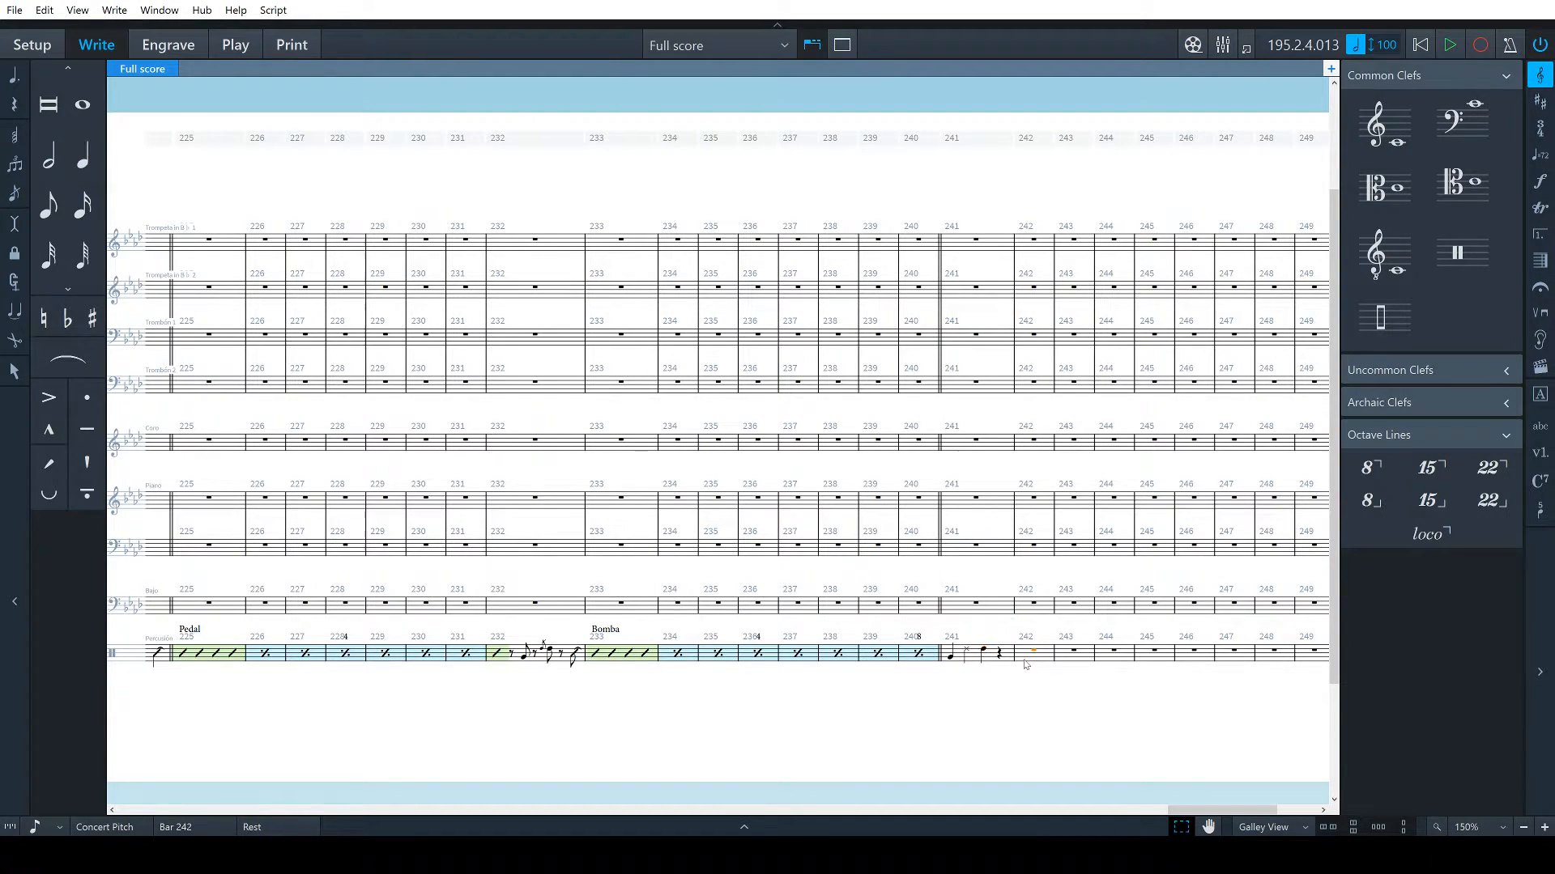
pyautogui.hotkey('shift', 'n')
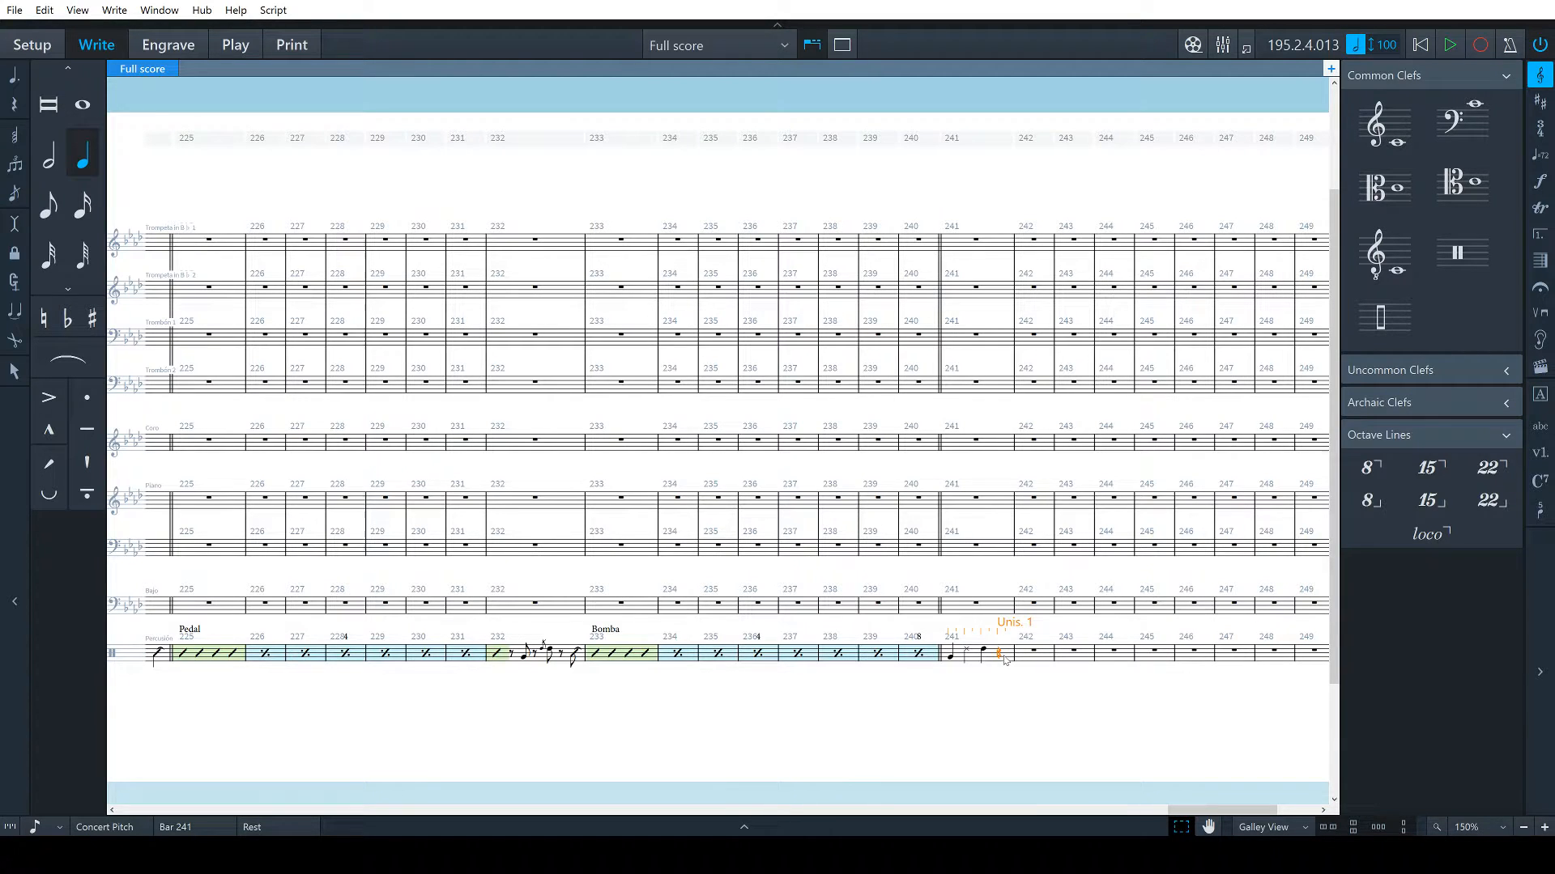
pyautogui.press('Left')
pyautogui.write('5;3')
pyautogui.press('Return')
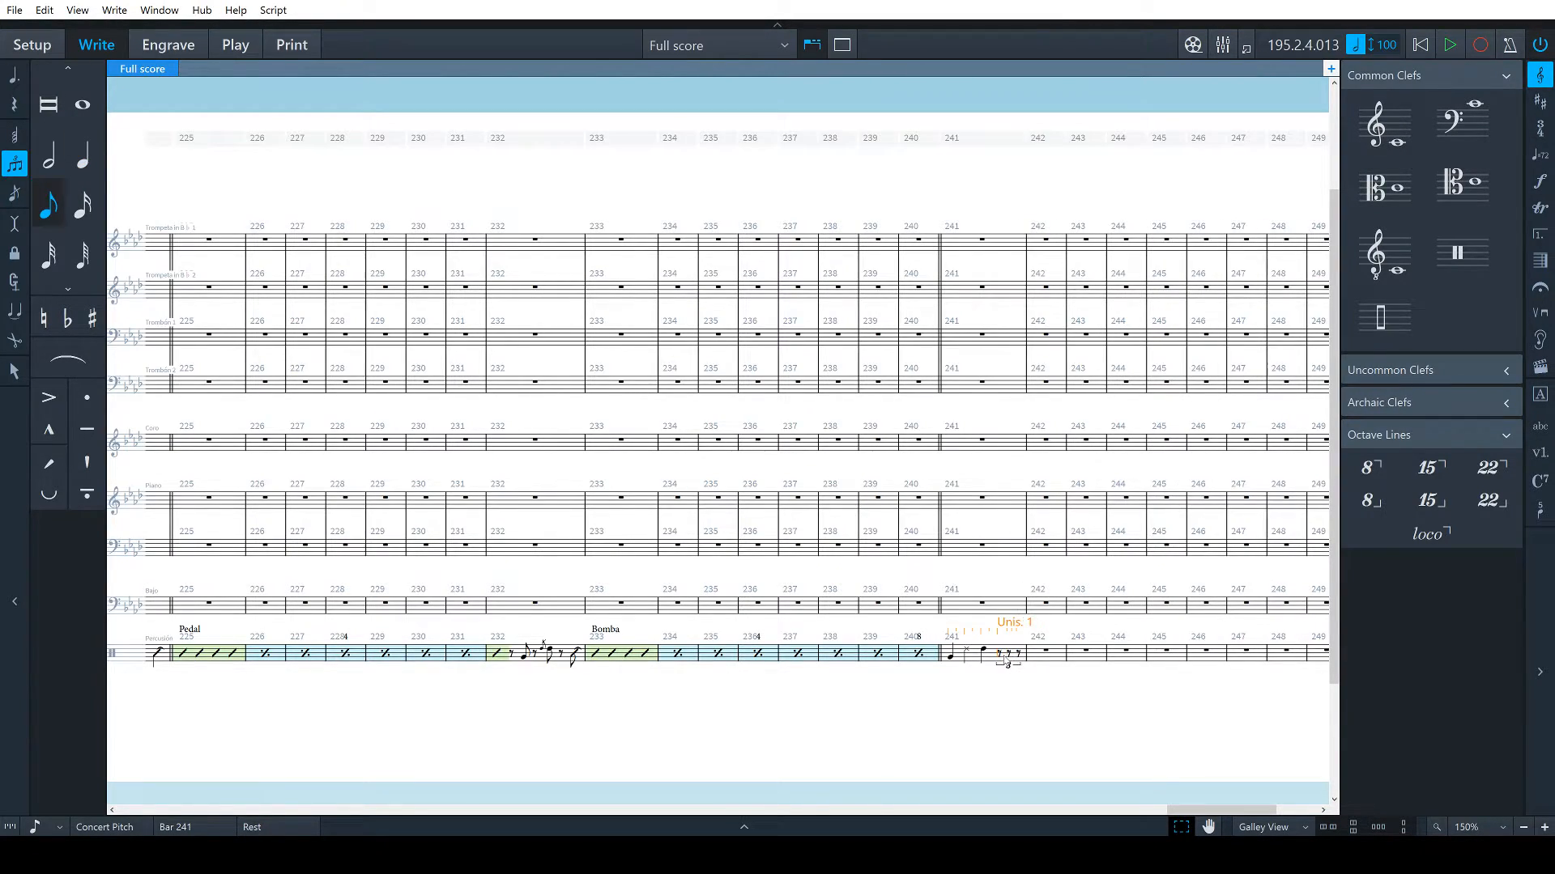
pyautogui.press('Right')
pyautogui.press('Down')
pyautogui.press('y')
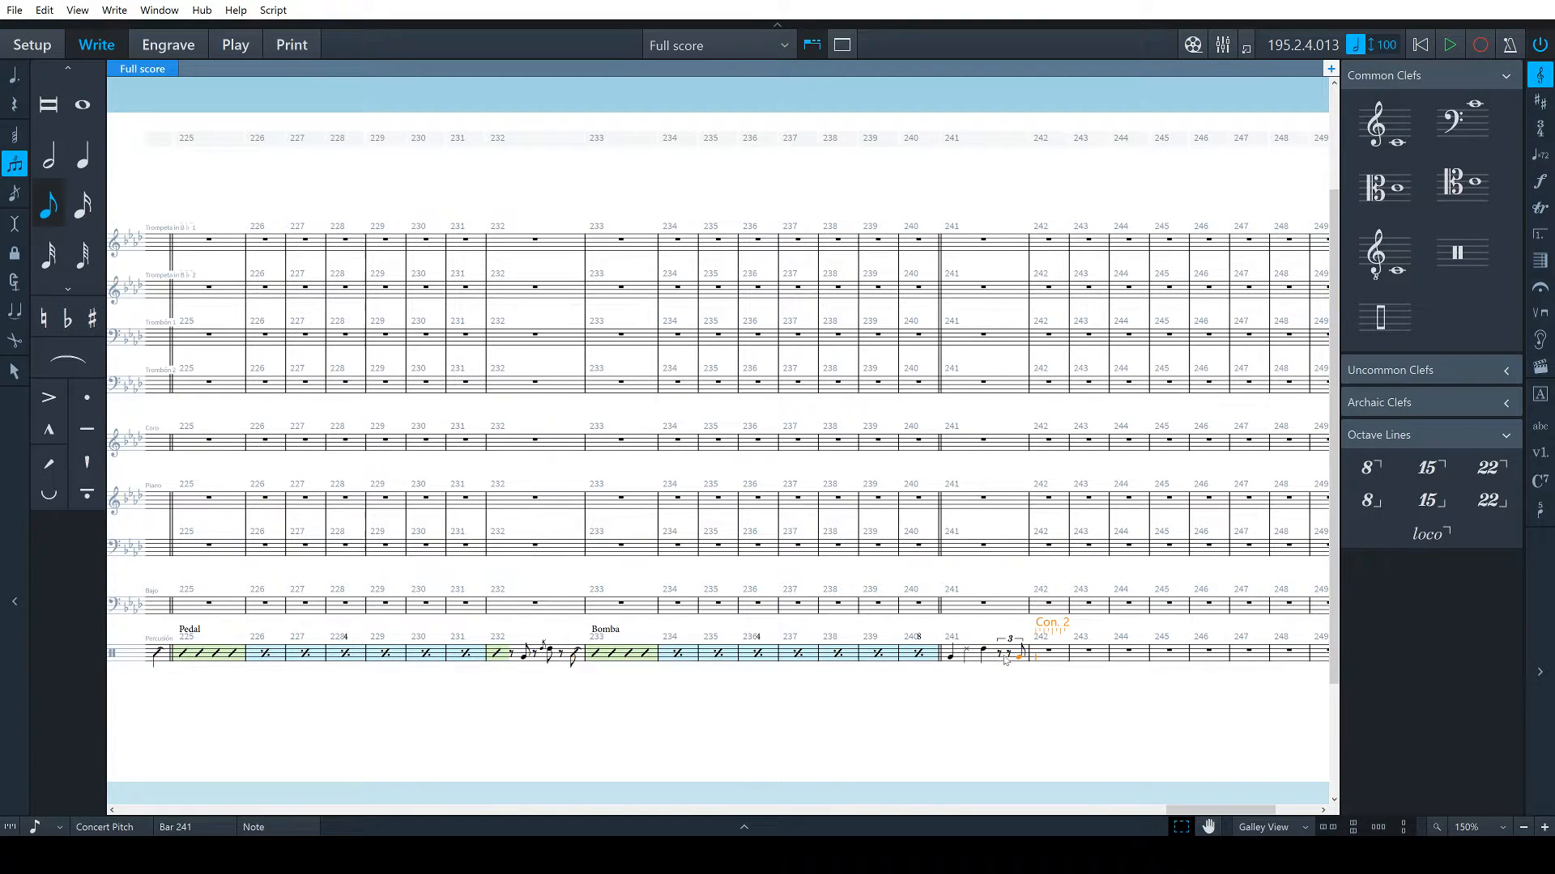
# Enter two eighth-note triplets of Con. 1 hits on beats 1 and 2 of bar 242 and end the tuplet run
pyautogui.press('Up')
pyautogui.press('y')
pyautogui.press('y')
pyautogui.press('y')
pyautogui.press('y')
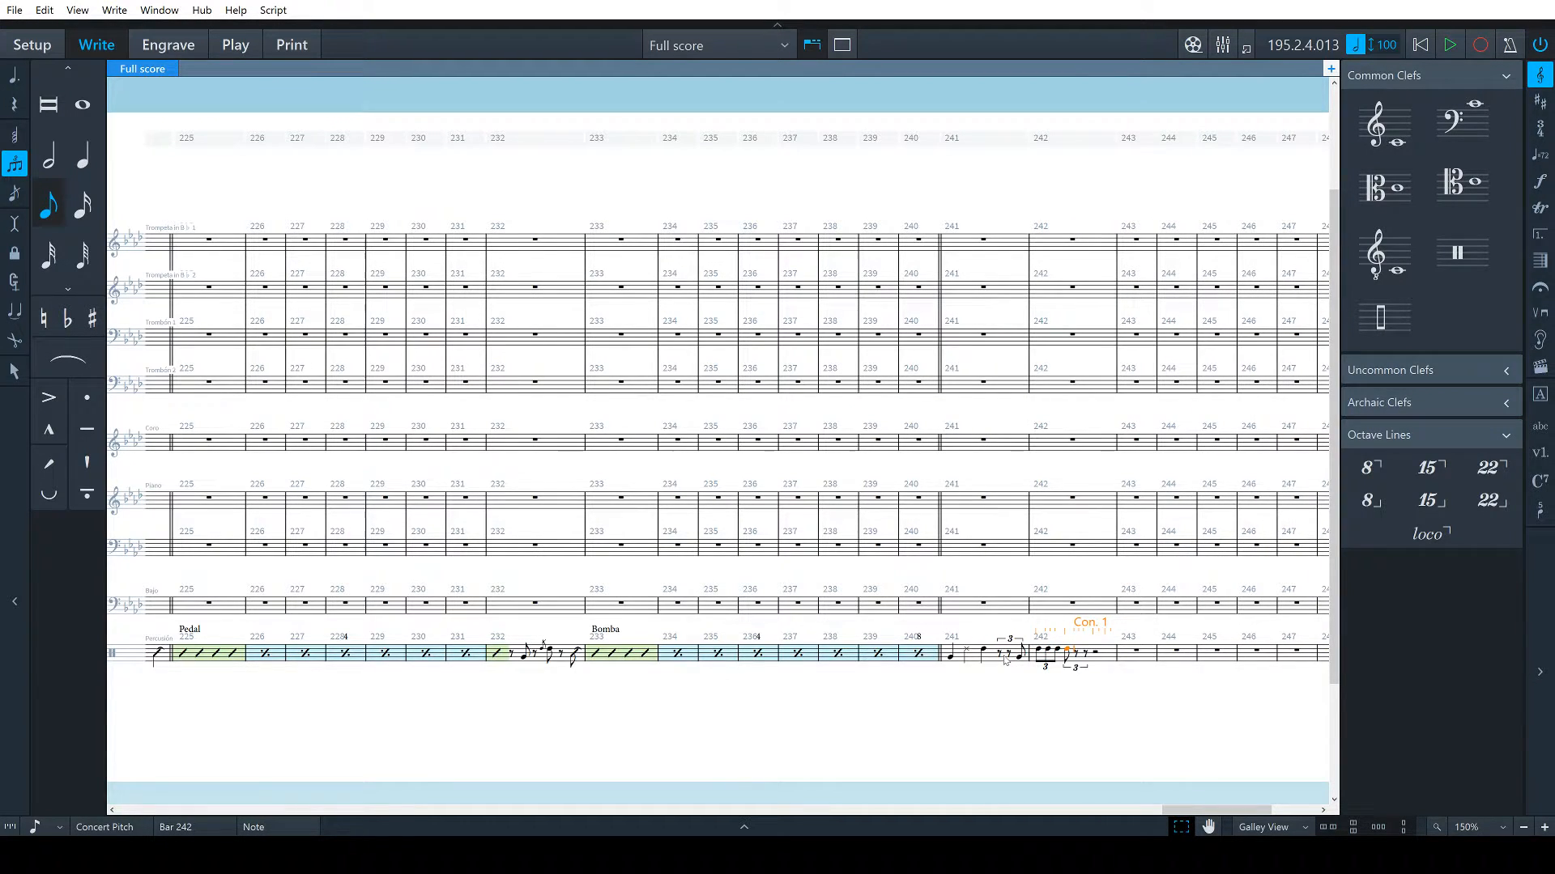
pyautogui.press('y')
pyautogui.press('y')
pyautogui.press(':')
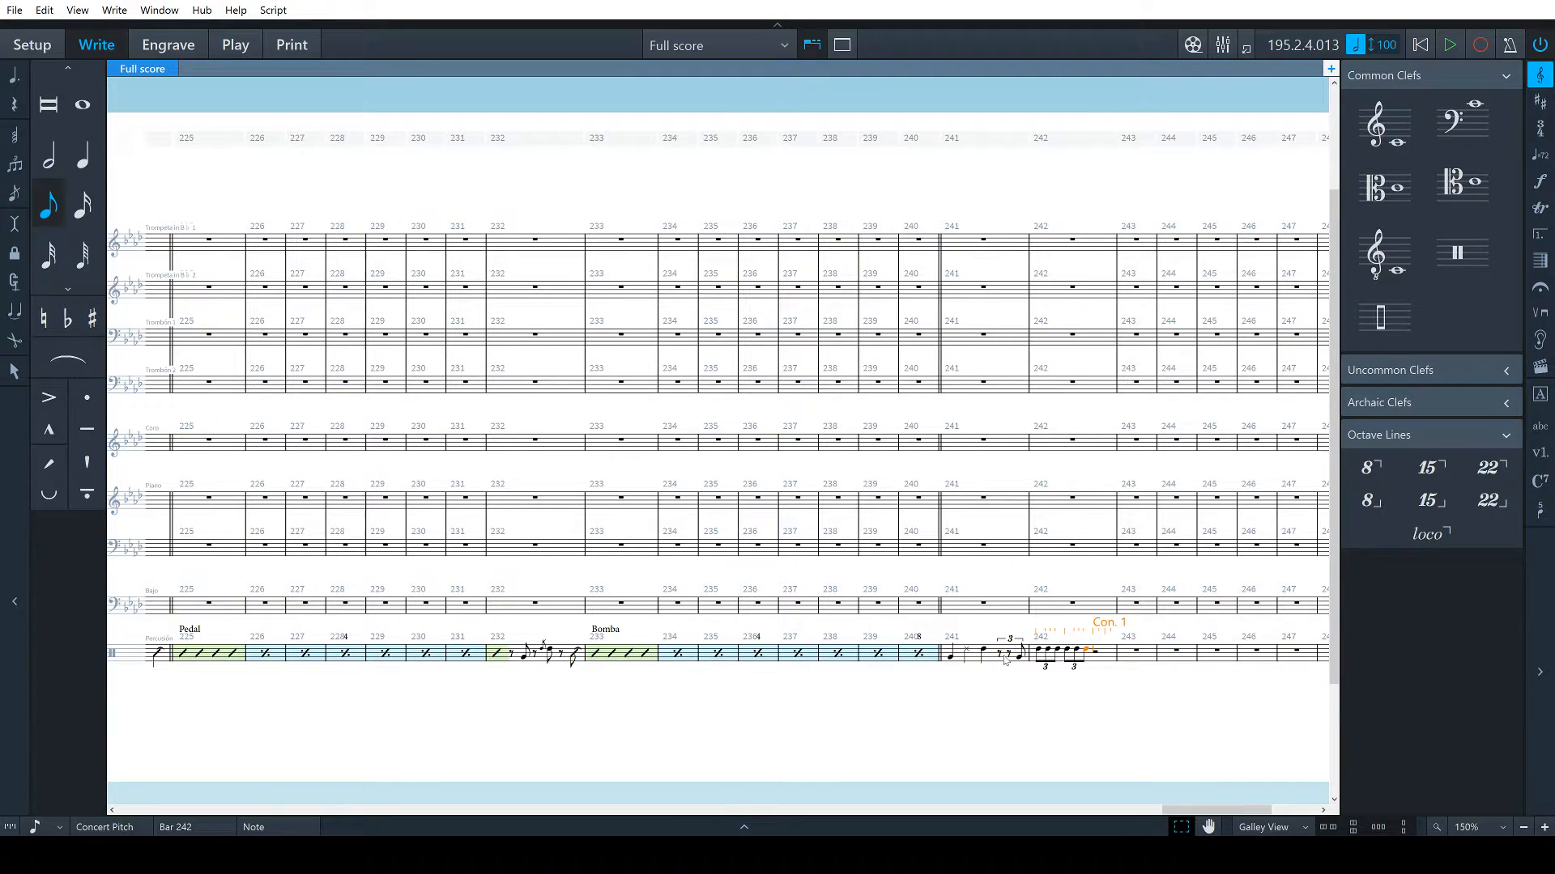
# Complete bar 242 with a Con. 1 quarter note on beat 3 and a Unis. 1 quarter-note hit on beat 4
pyautogui.press('y')
pyautogui.press('y')
pyautogui.press('Escape')
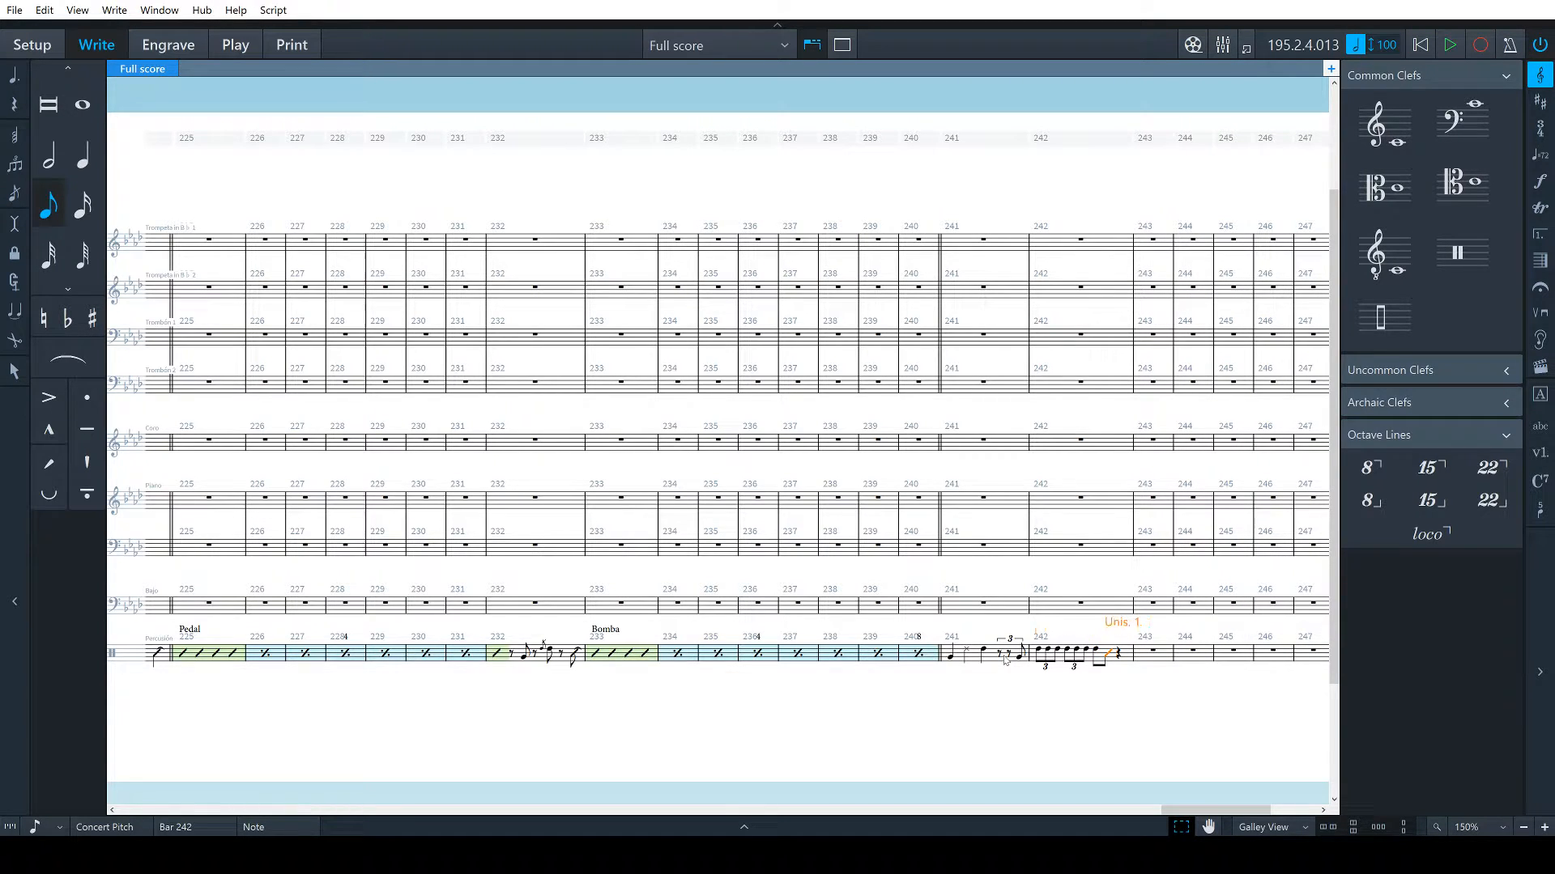
pyautogui.click(1096, 650)
pyautogui.press('6')
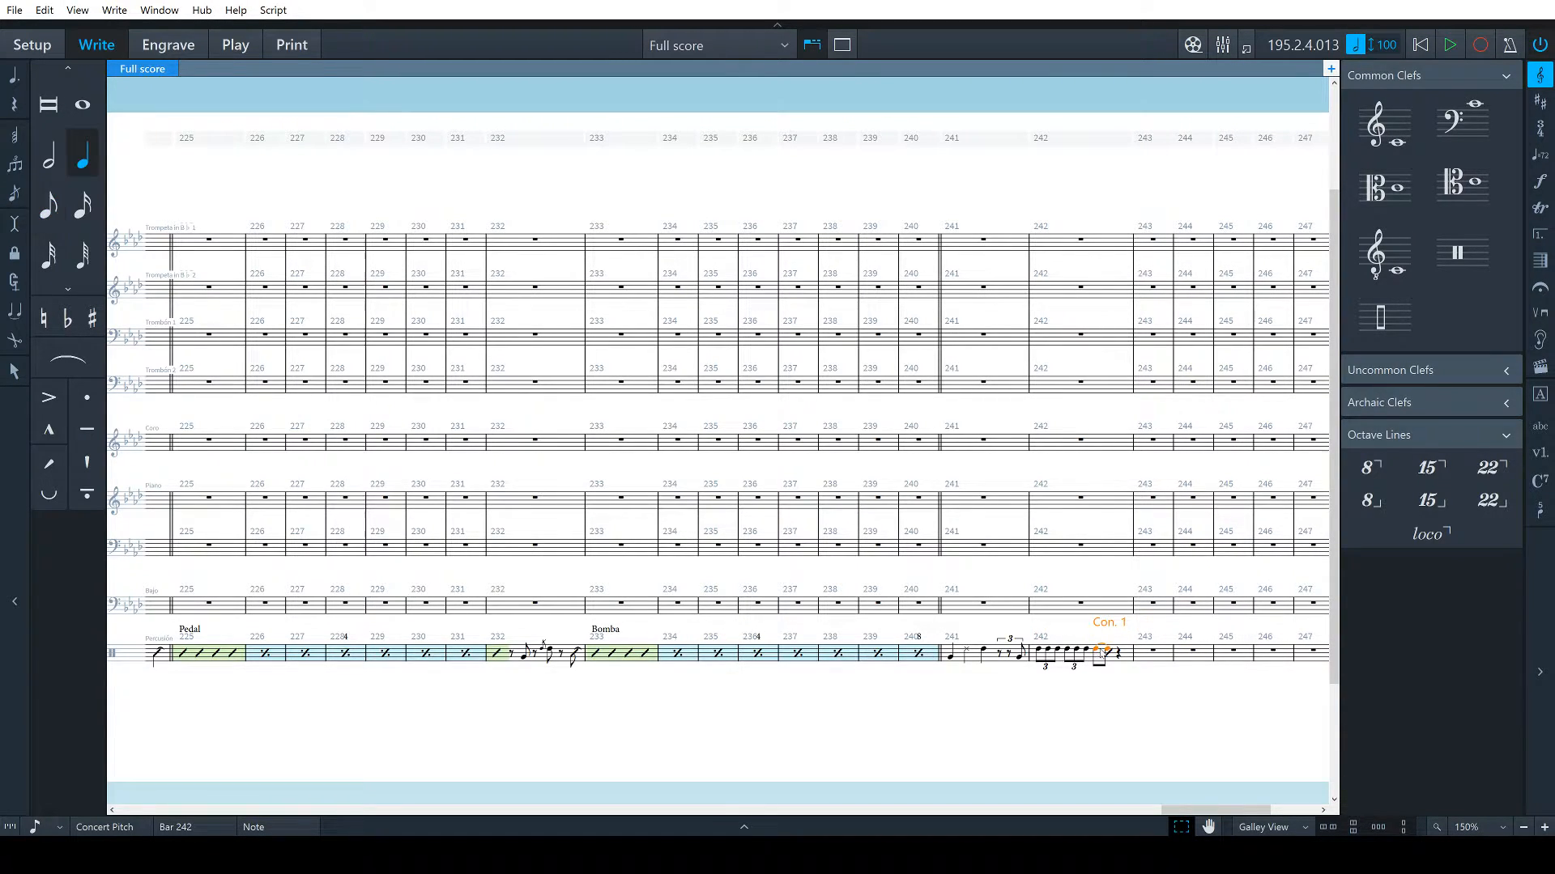
pyautogui.click(1112, 656)
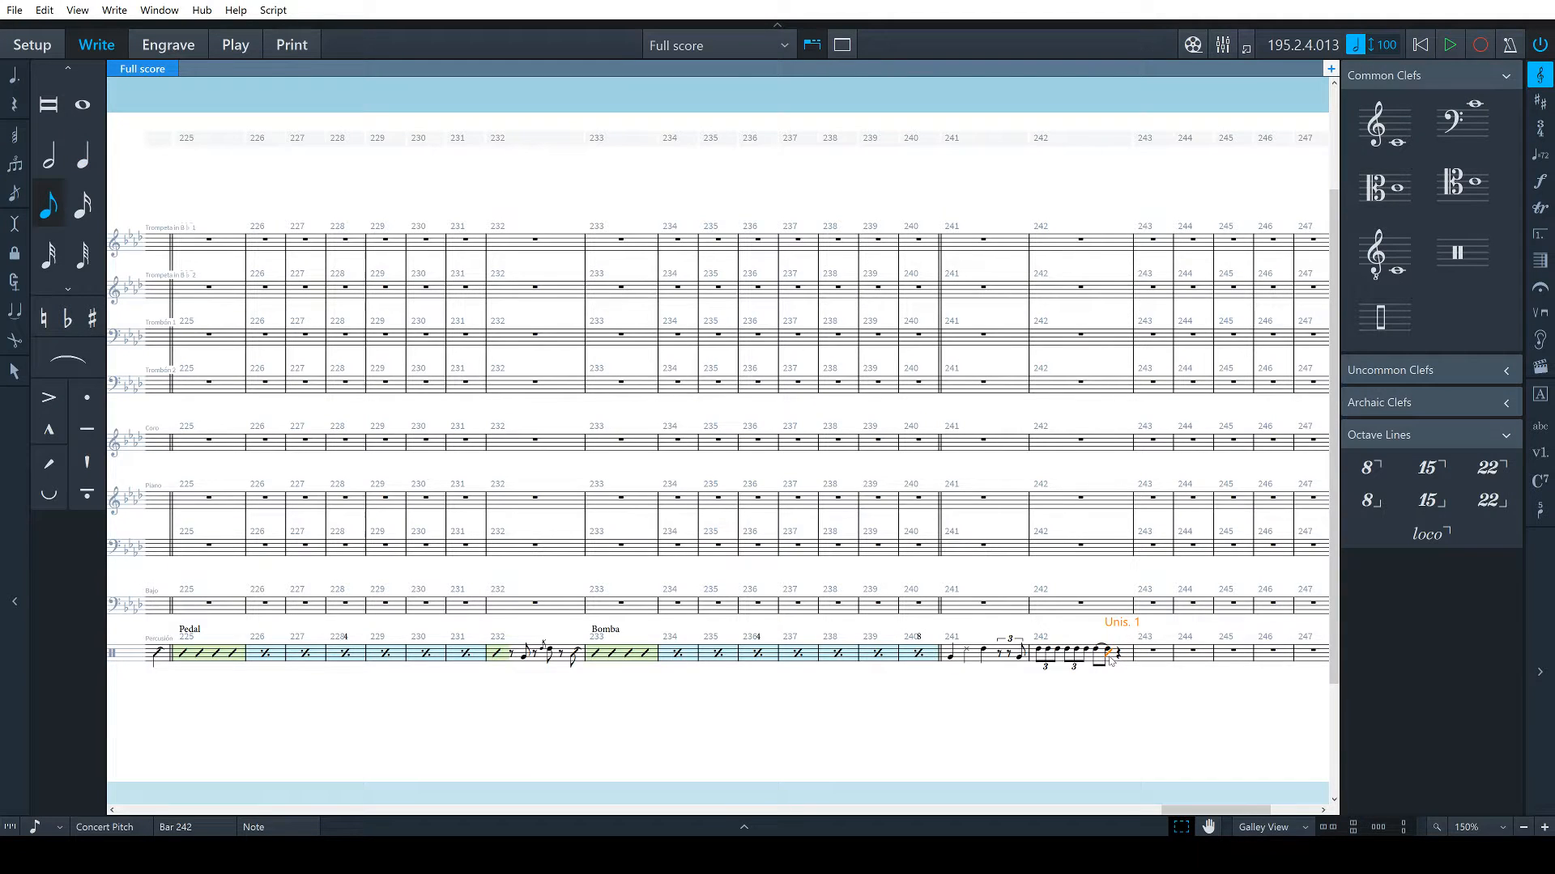
pyautogui.press('Delete')
pyautogui.click(1112, 657)
pyautogui.press('y')
pyautogui.press('Escape')
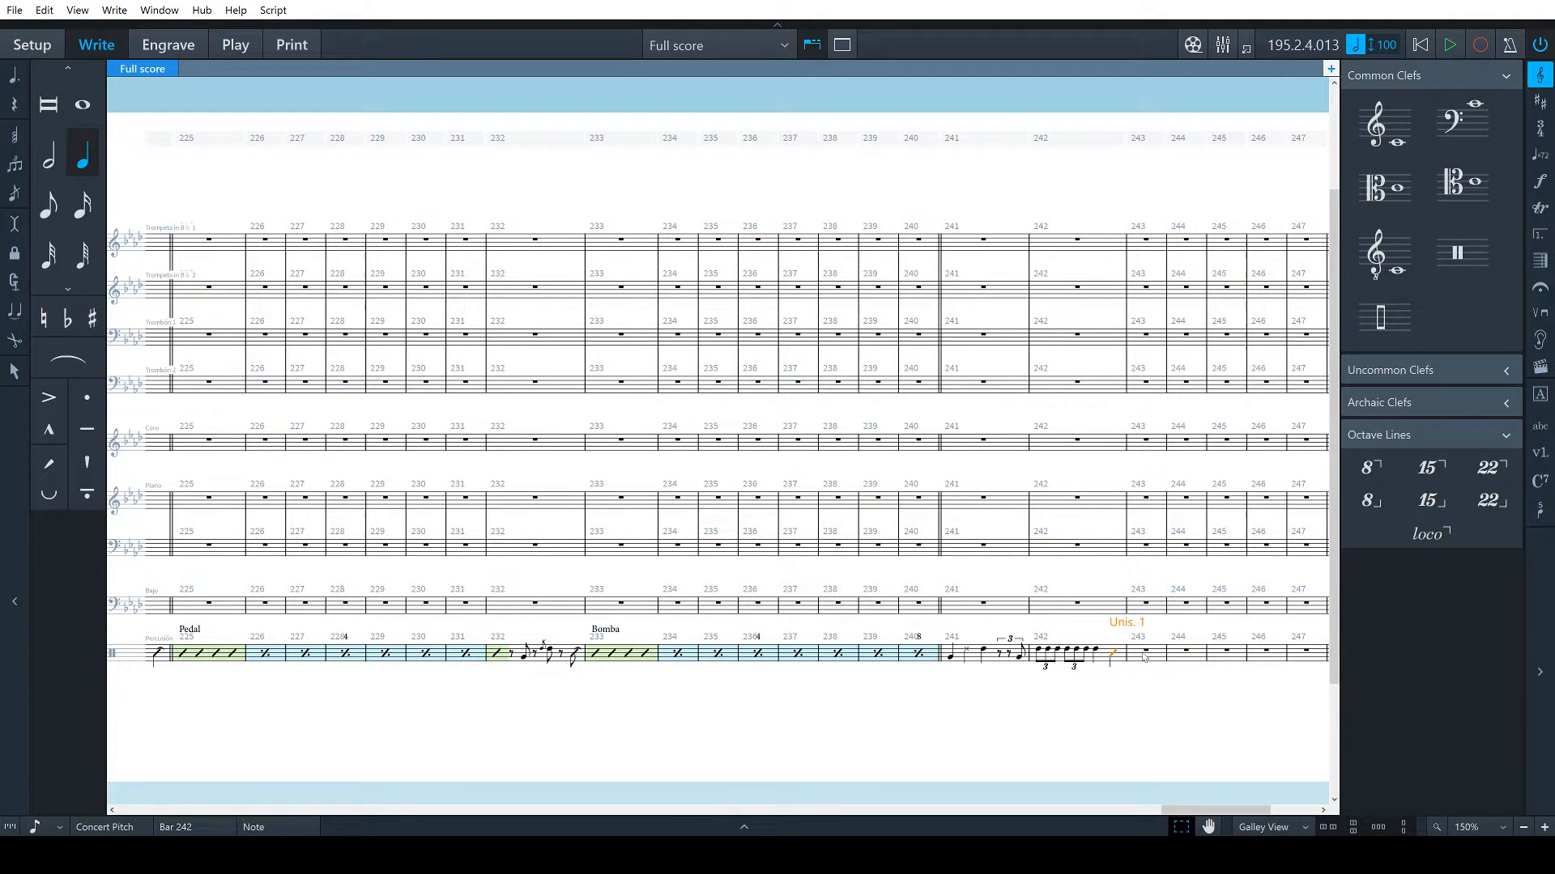
# Switch the playing technique of the last three Con. 1 notes in bar 242
pyautogui.hotkey('alt', 'Tab')
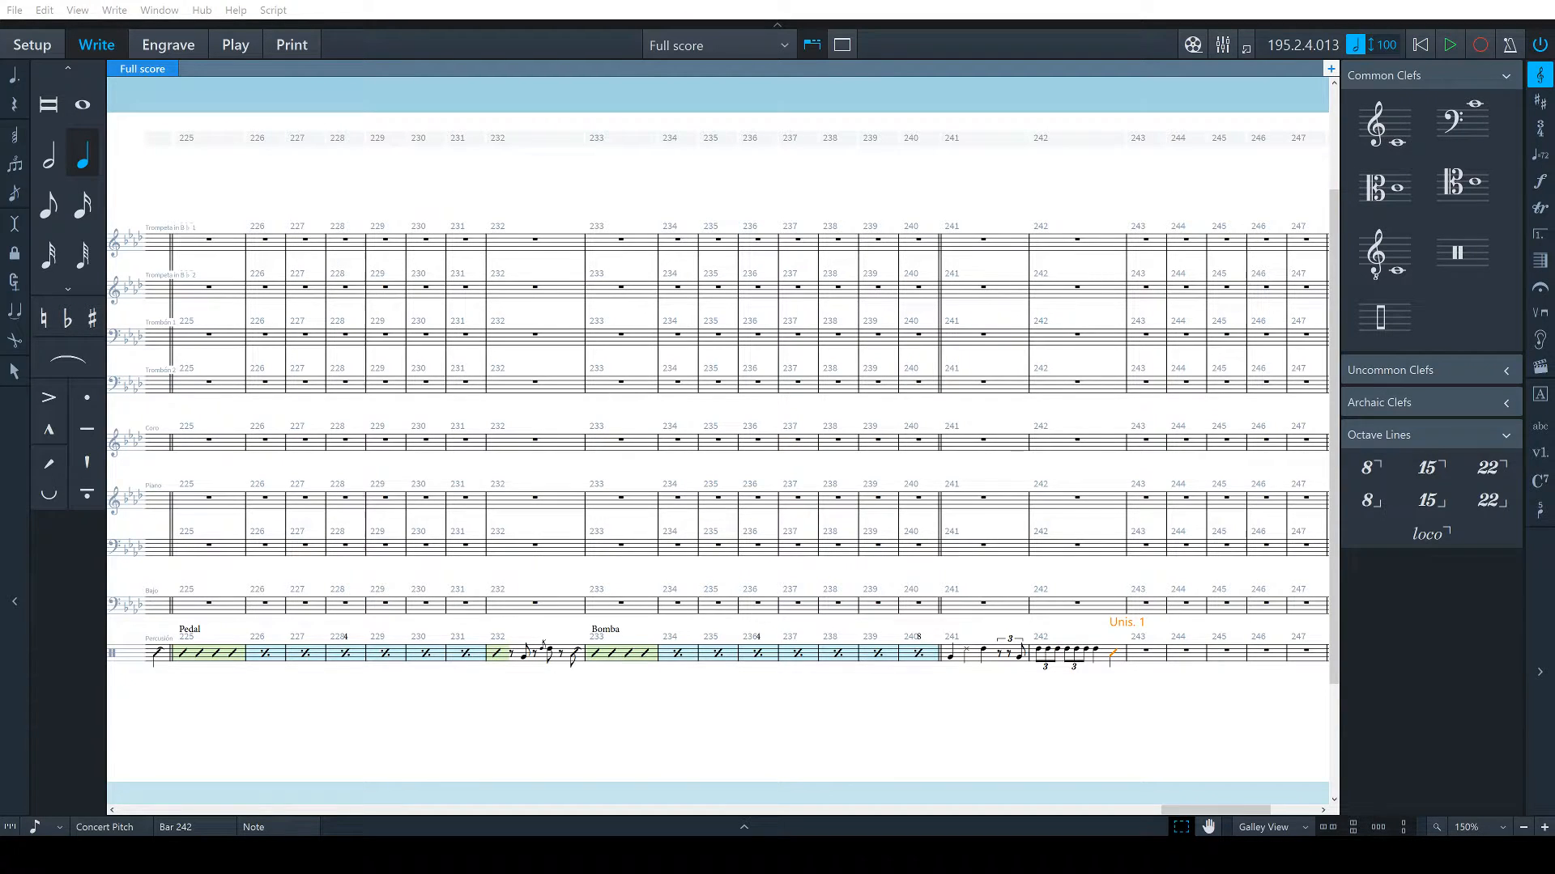
pyautogui.click(1077, 650)
pyautogui.keyDown('shift'); pyautogui.click(1096, 650); pyautogui.keyUp('shift')
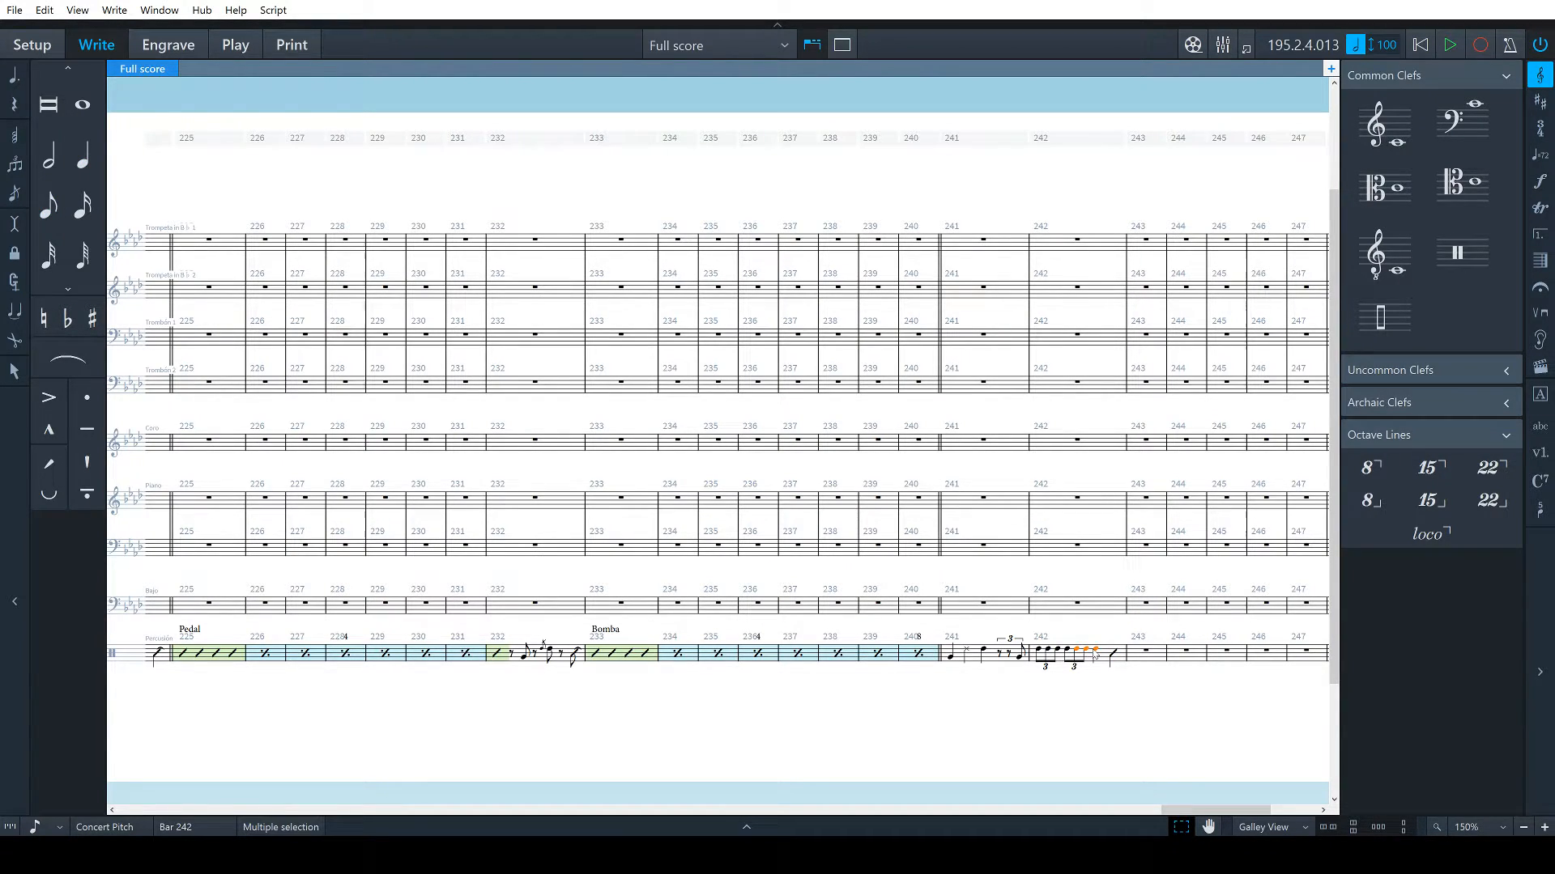
pyautogui.click(1110, 684)
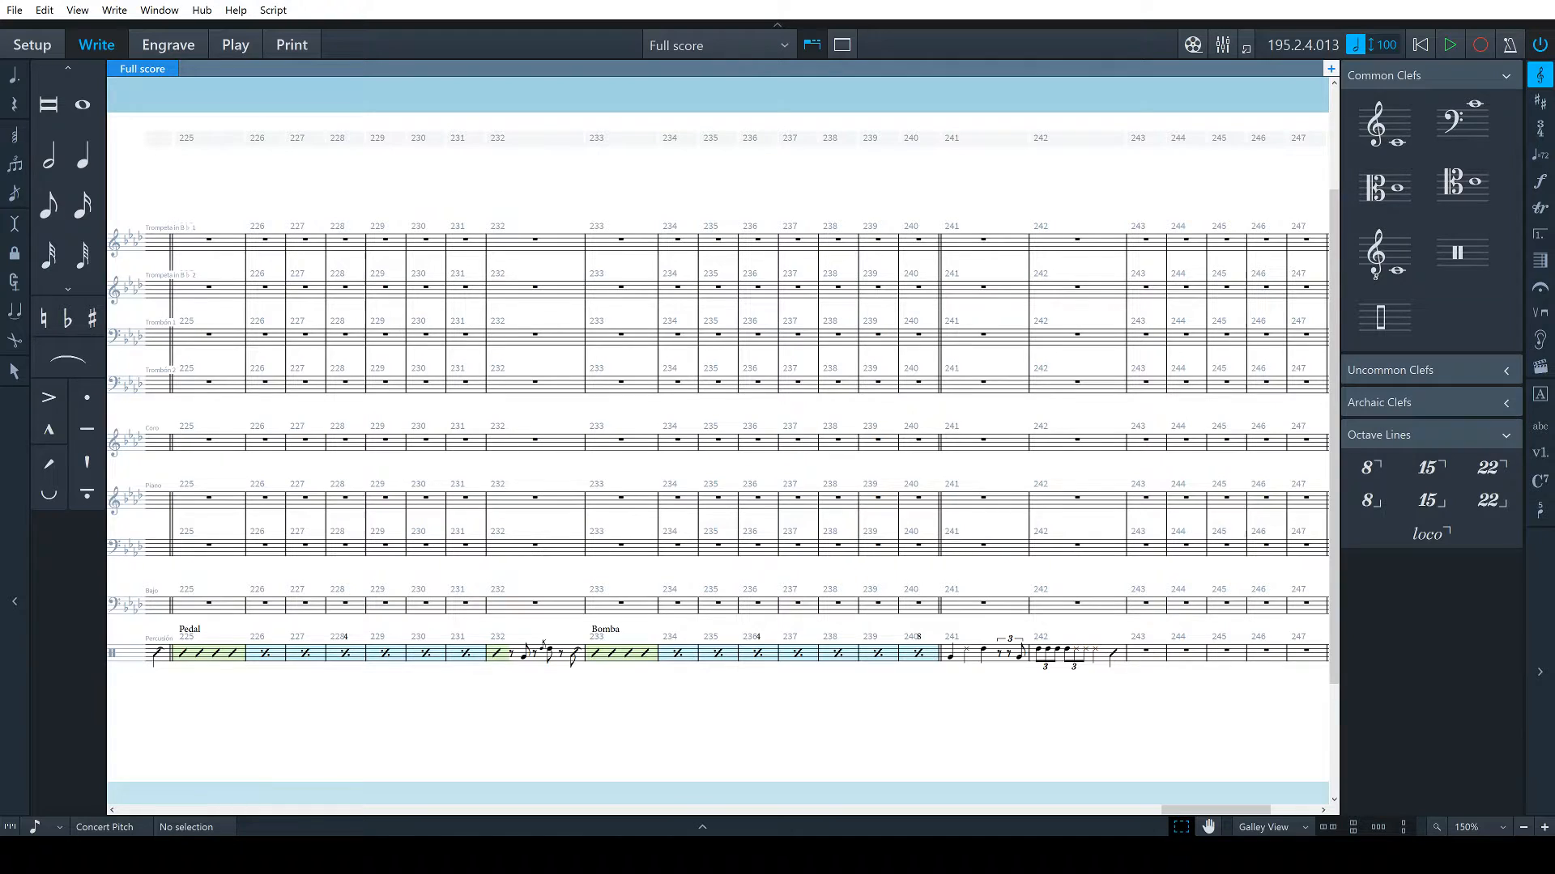
# Enter a whole note for Unis. 1 in percussion bar 243
pyautogui.hotkey('alt', 'Tab')
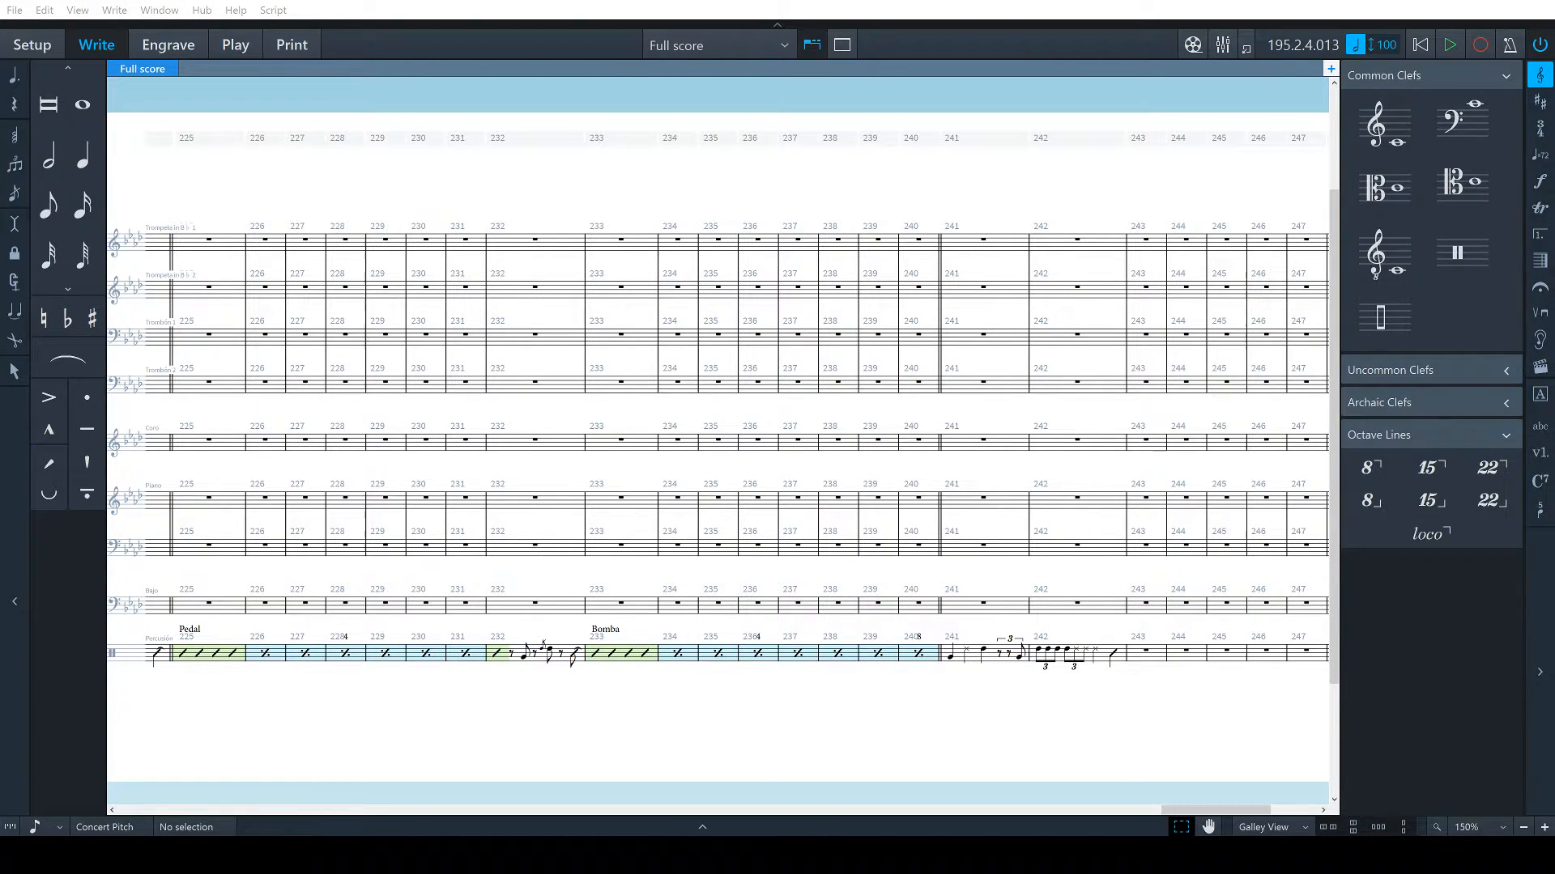
pyautogui.click(1143, 661)
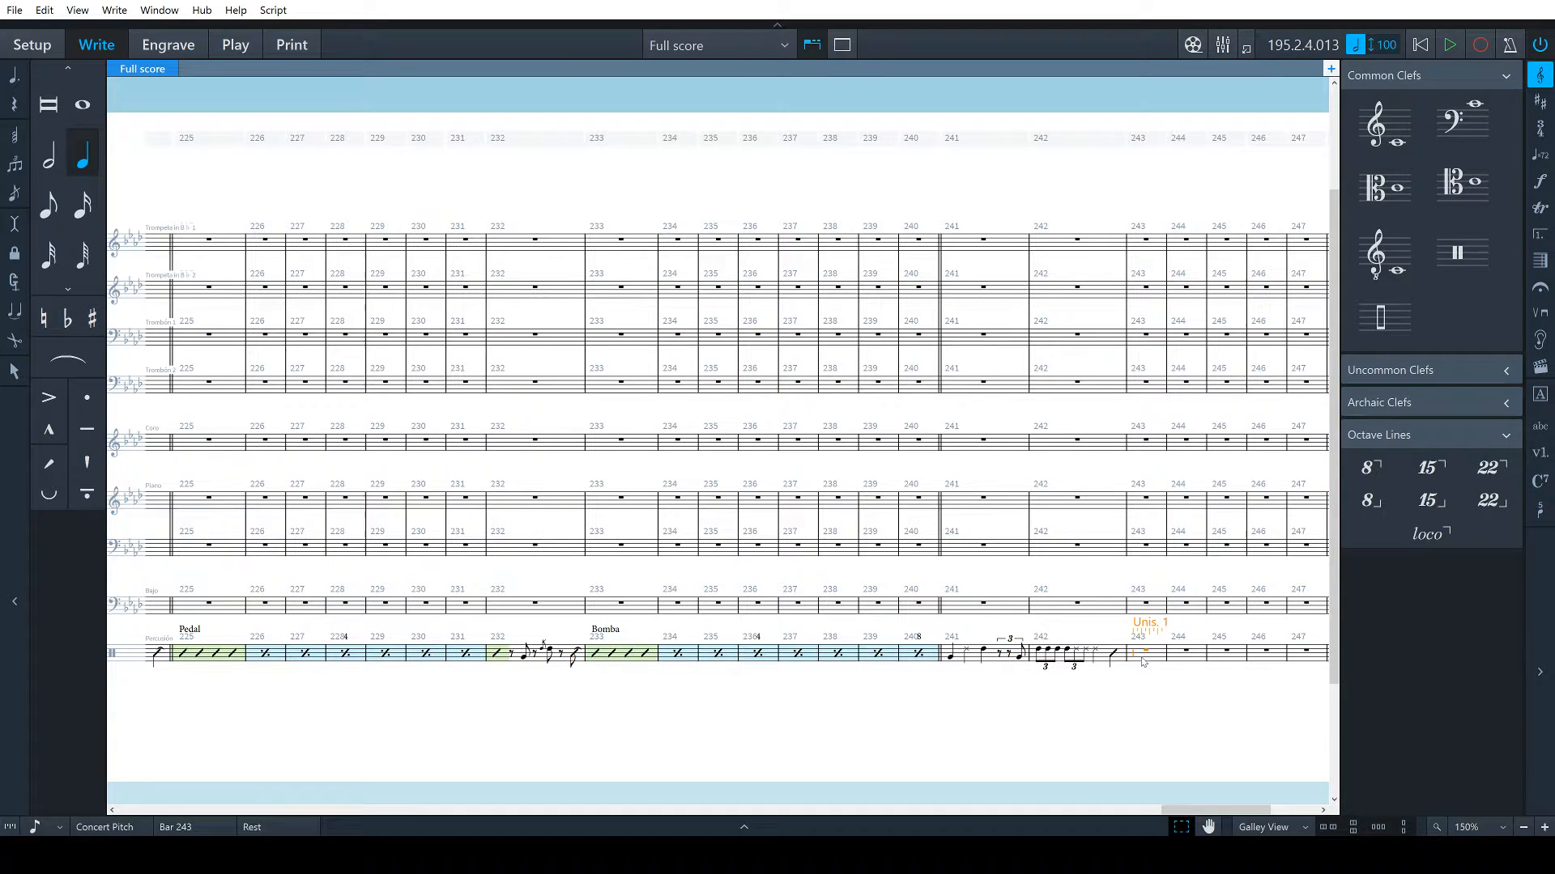
pyautogui.press('7')
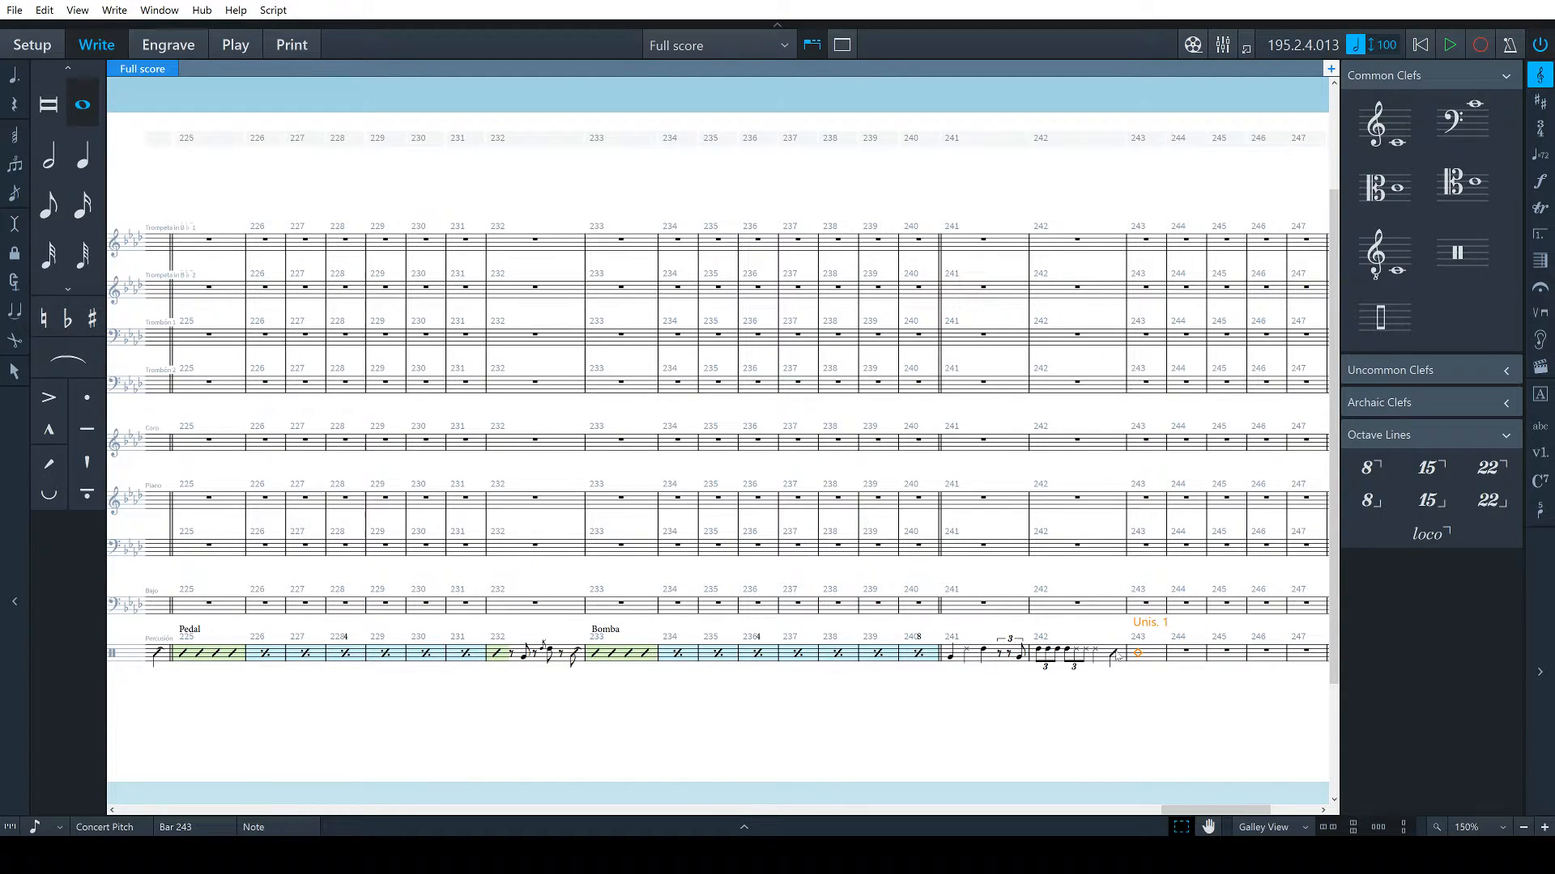
# Tie the last Unis. 1 hit of bar 242 to the whole note in bar 243 and add a fermata over that note
pyautogui.press('Left')
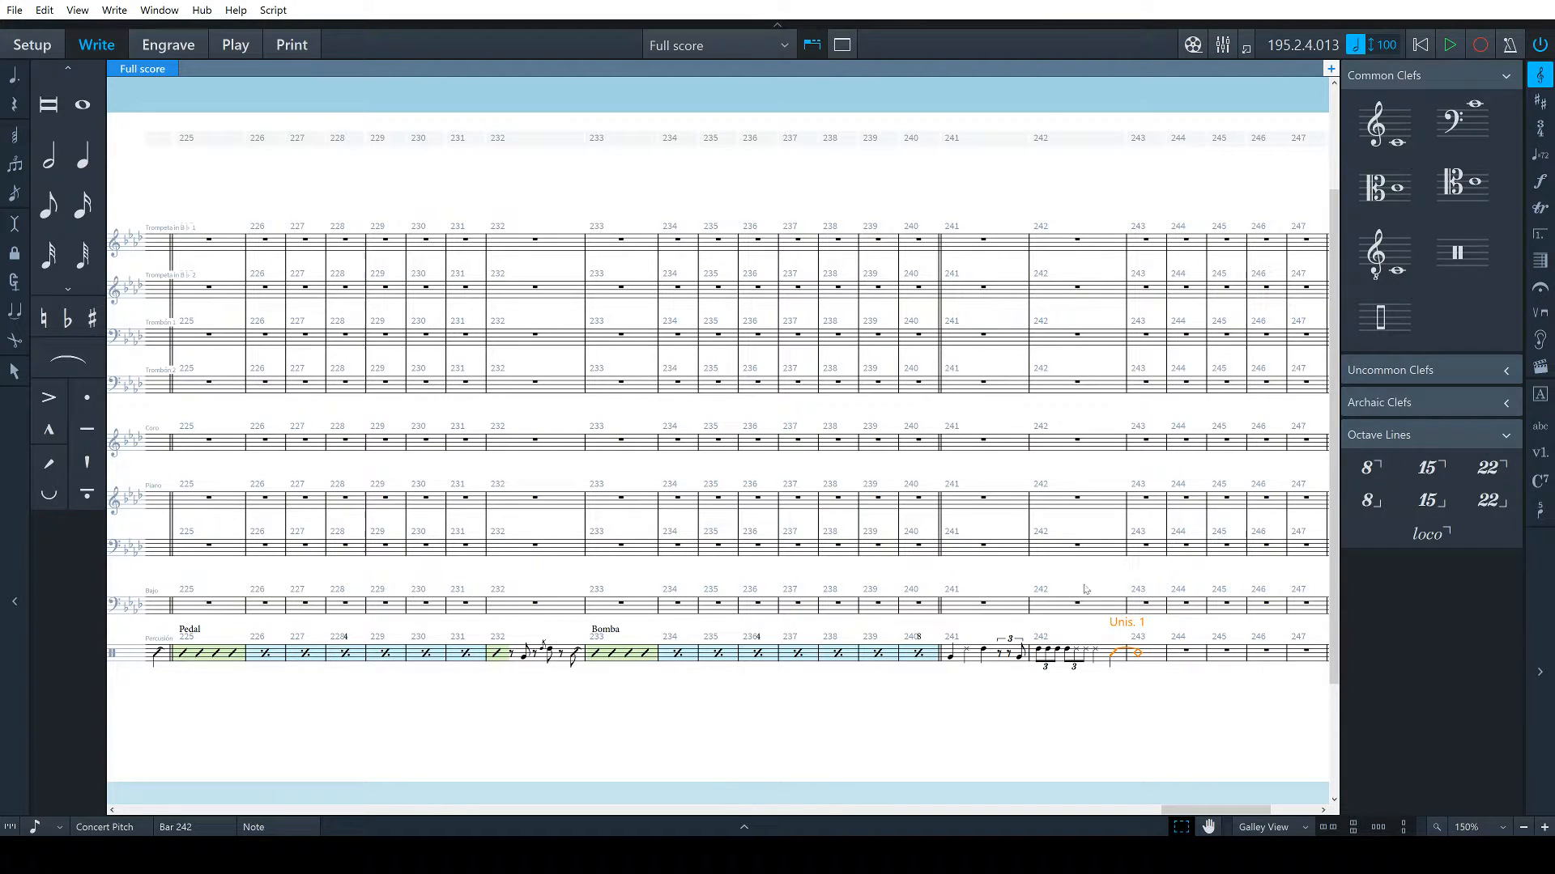
pyautogui.press('Right')
pyautogui.press('7')
pyautogui.click(1539, 287)
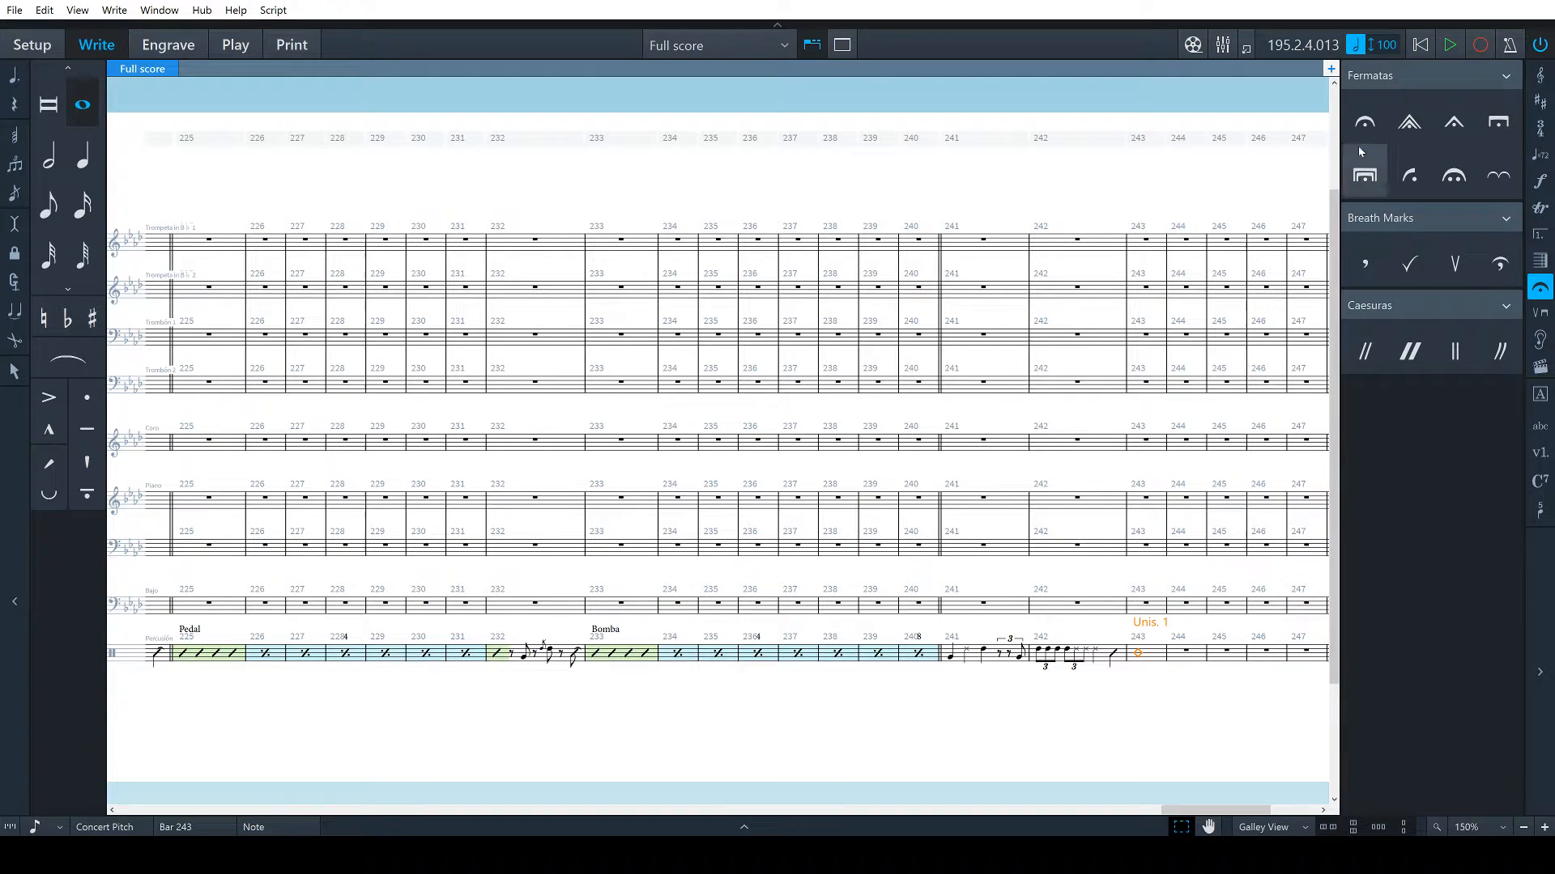
pyautogui.click(1364, 121)
pyautogui.click(1155, 718)
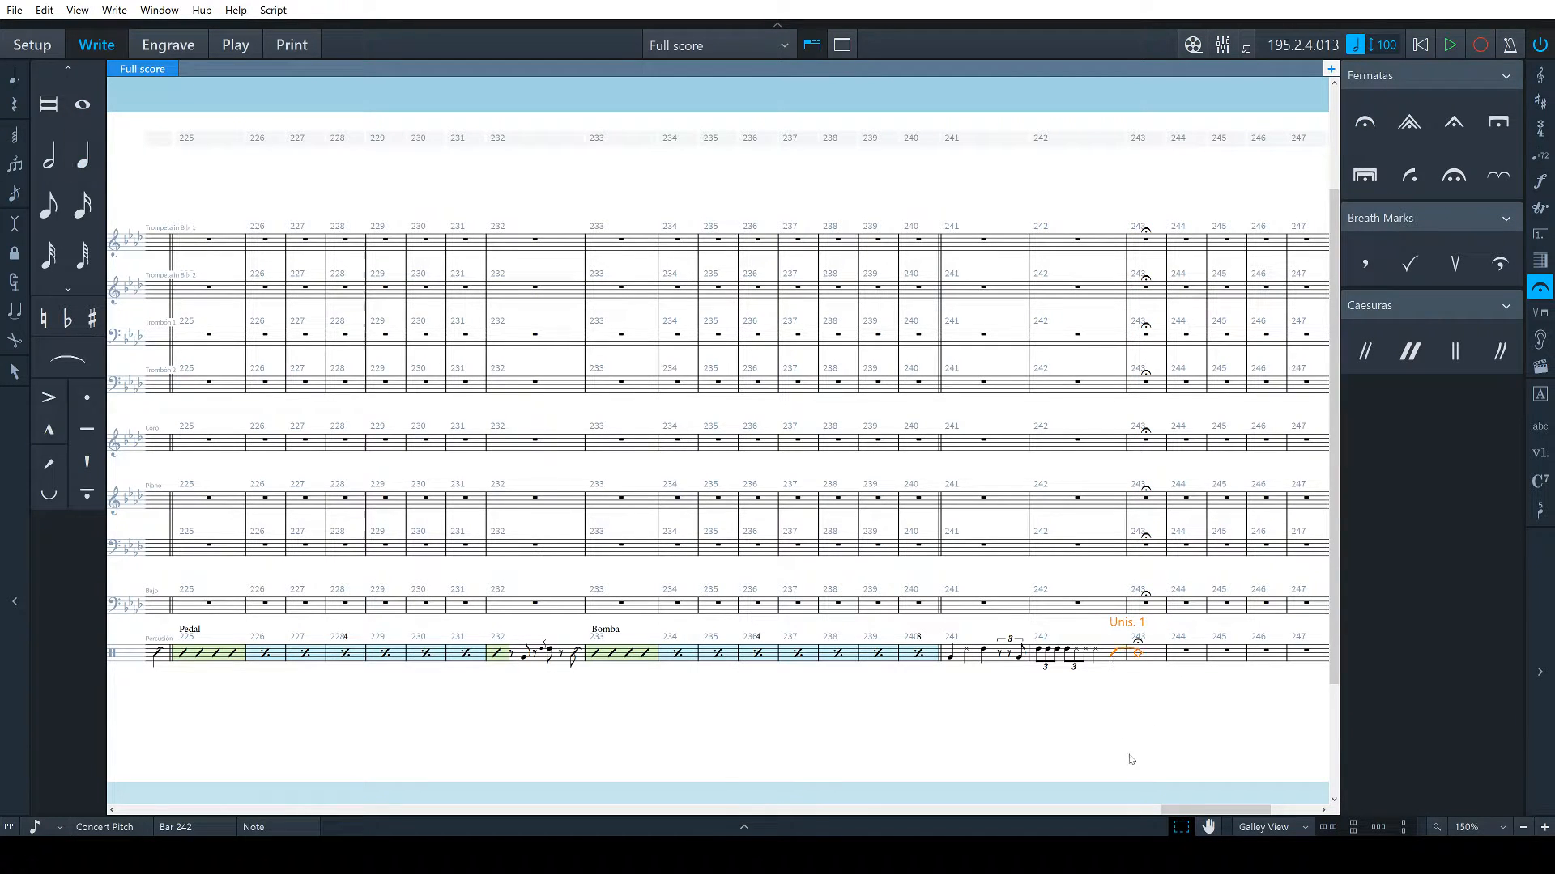
# Delete the empty bars 244 to 251 at the end of the full score
pyautogui.hscroll(3, 1209, 628)
pyautogui.click(895, 138)
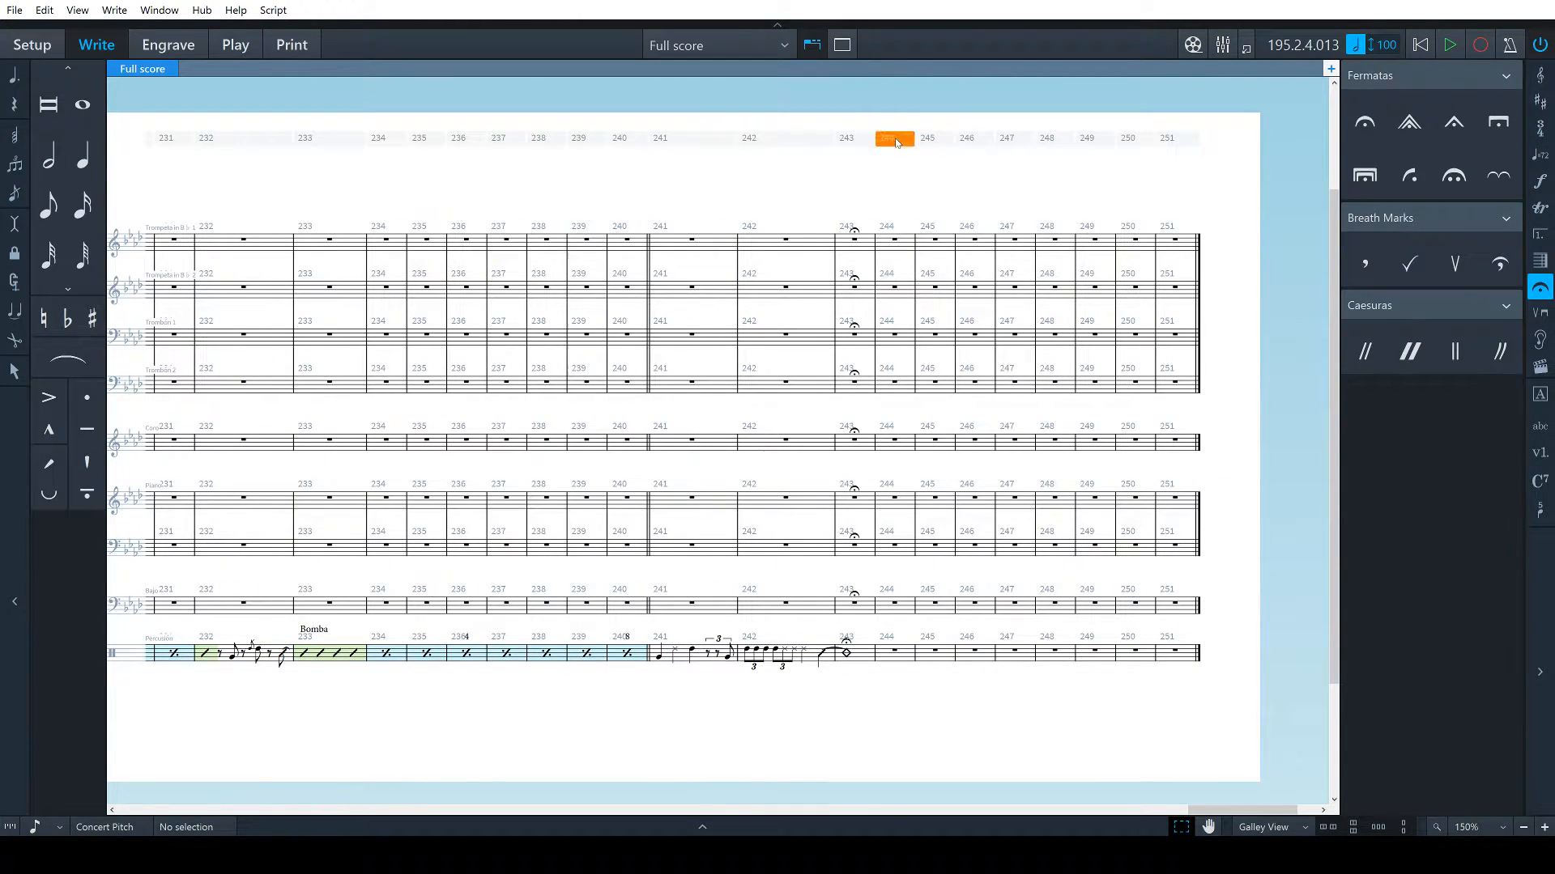
pyautogui.keyDown('shift'); pyautogui.click(1170, 142); pyautogui.keyUp('shift')
pyautogui.click(891, 142)
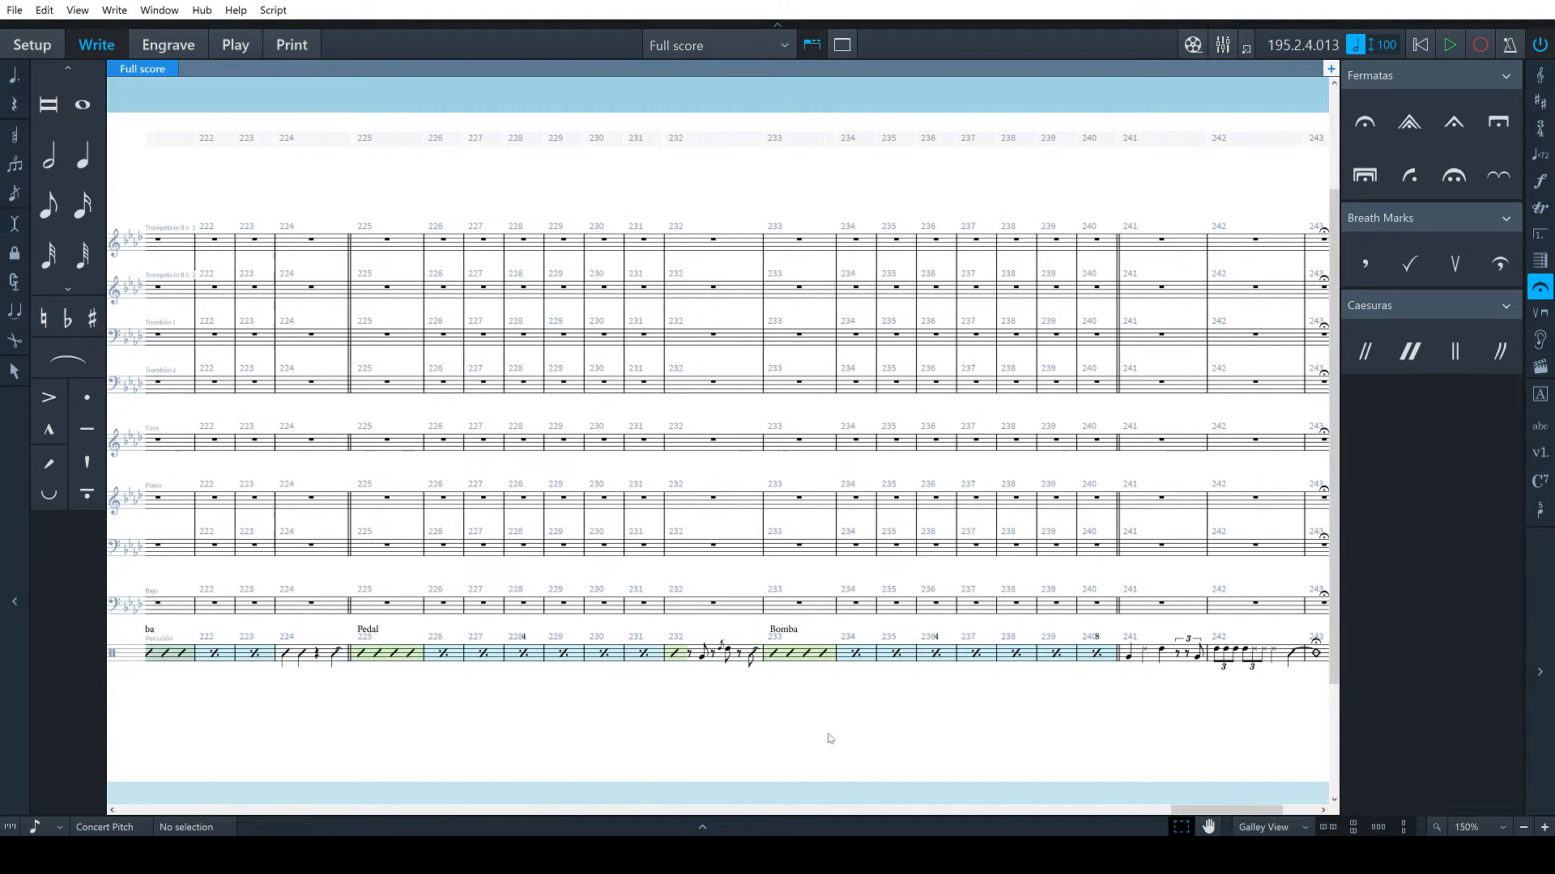
# Open the Percusión layout in a new tab and switch to Engrave mode
pyautogui.doubleClick(225, 71)
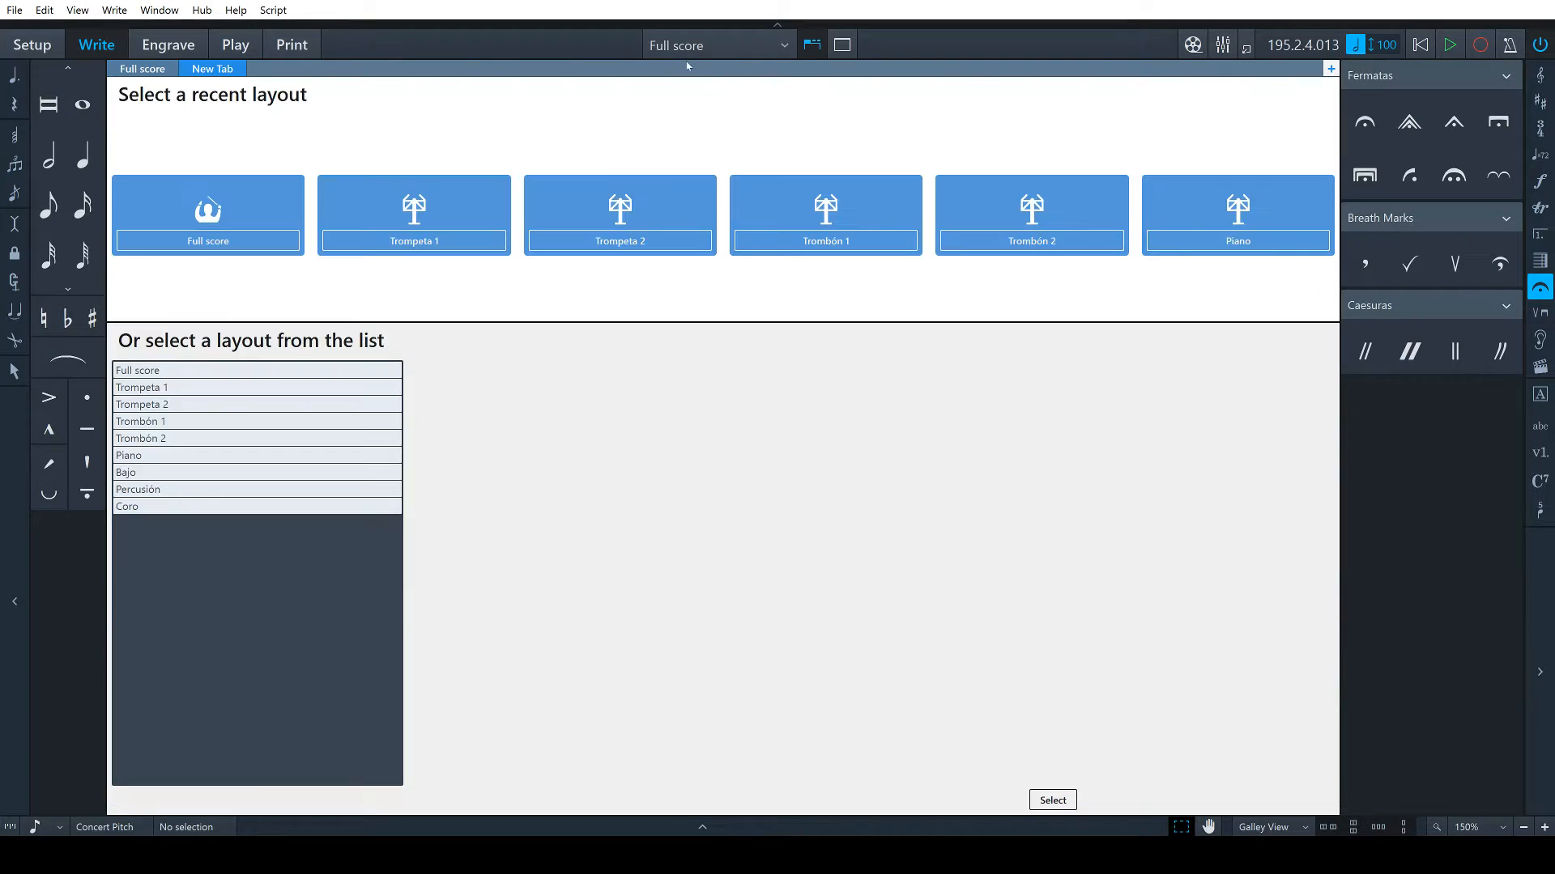
pyautogui.doubleClick(189, 497)
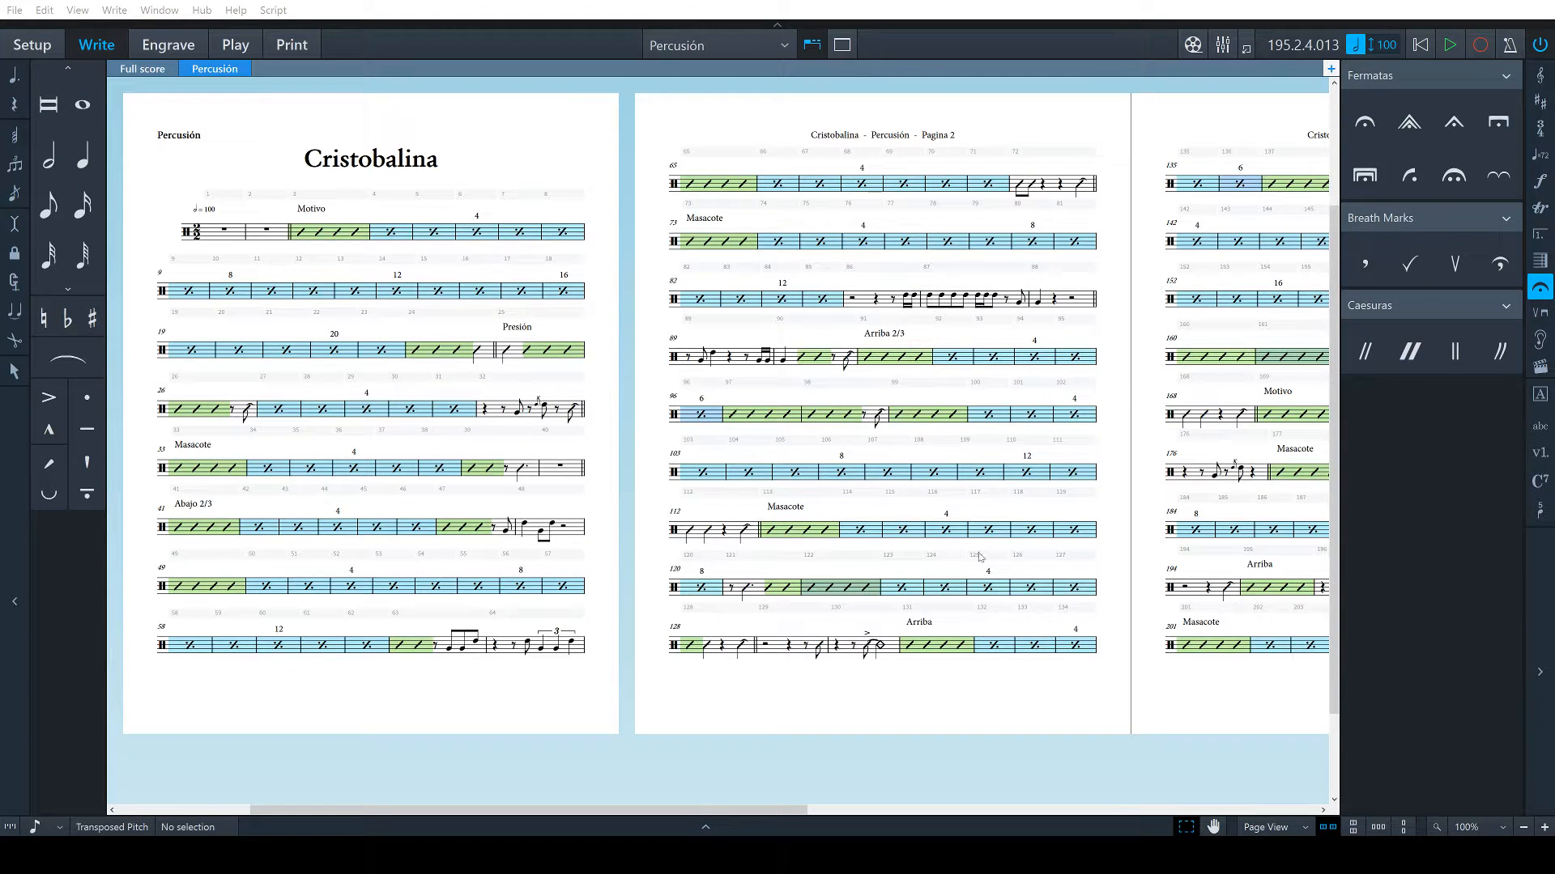
pyautogui.hscroll(-3, 891, 658)
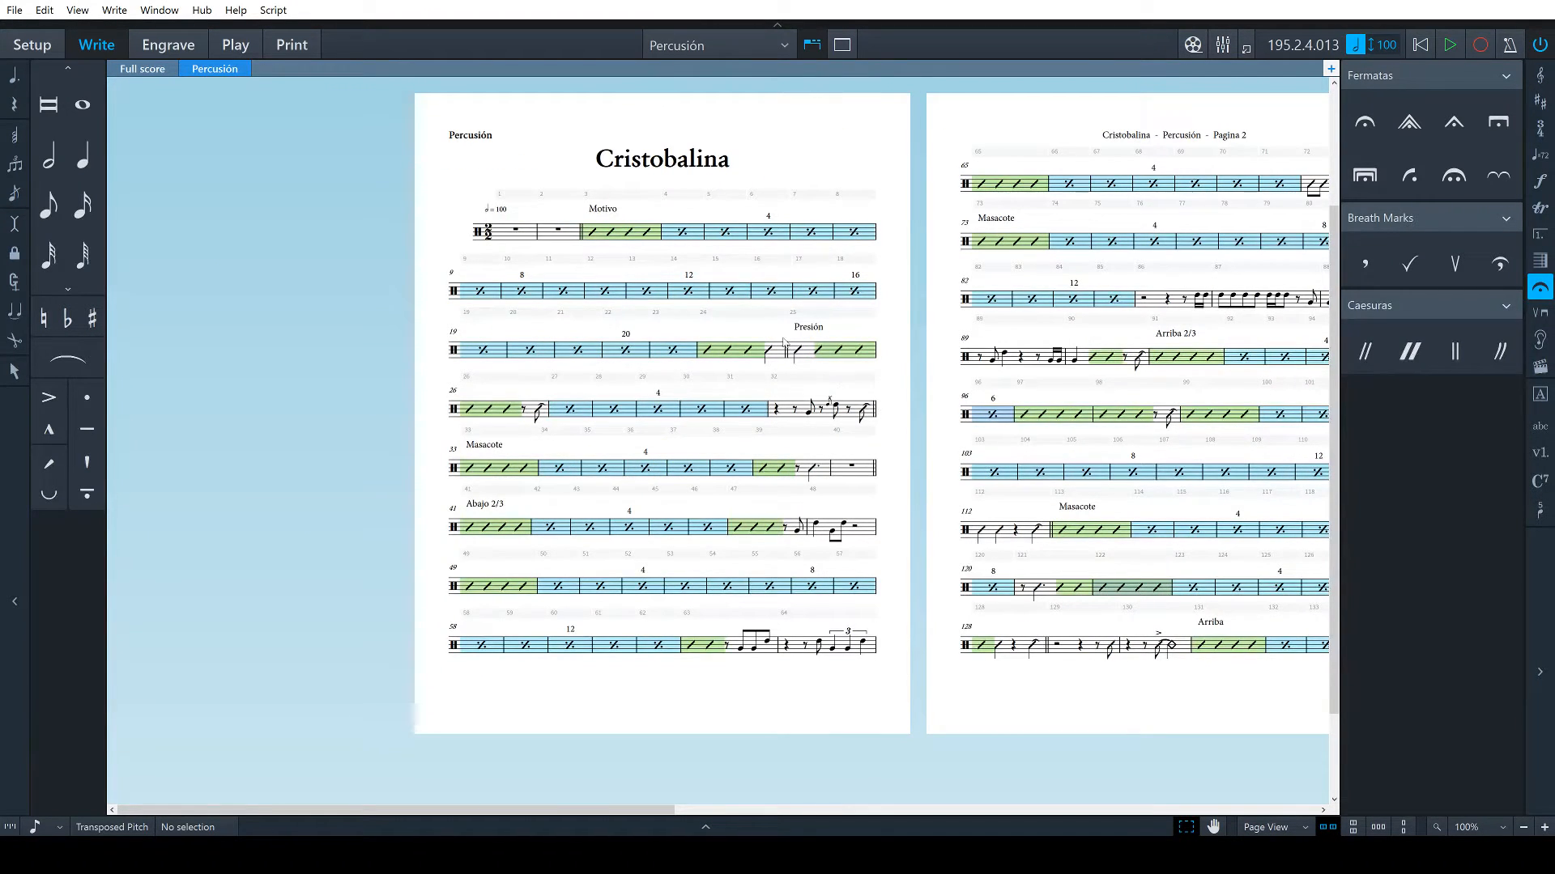
pyautogui.hotkey('ctrl', '3')
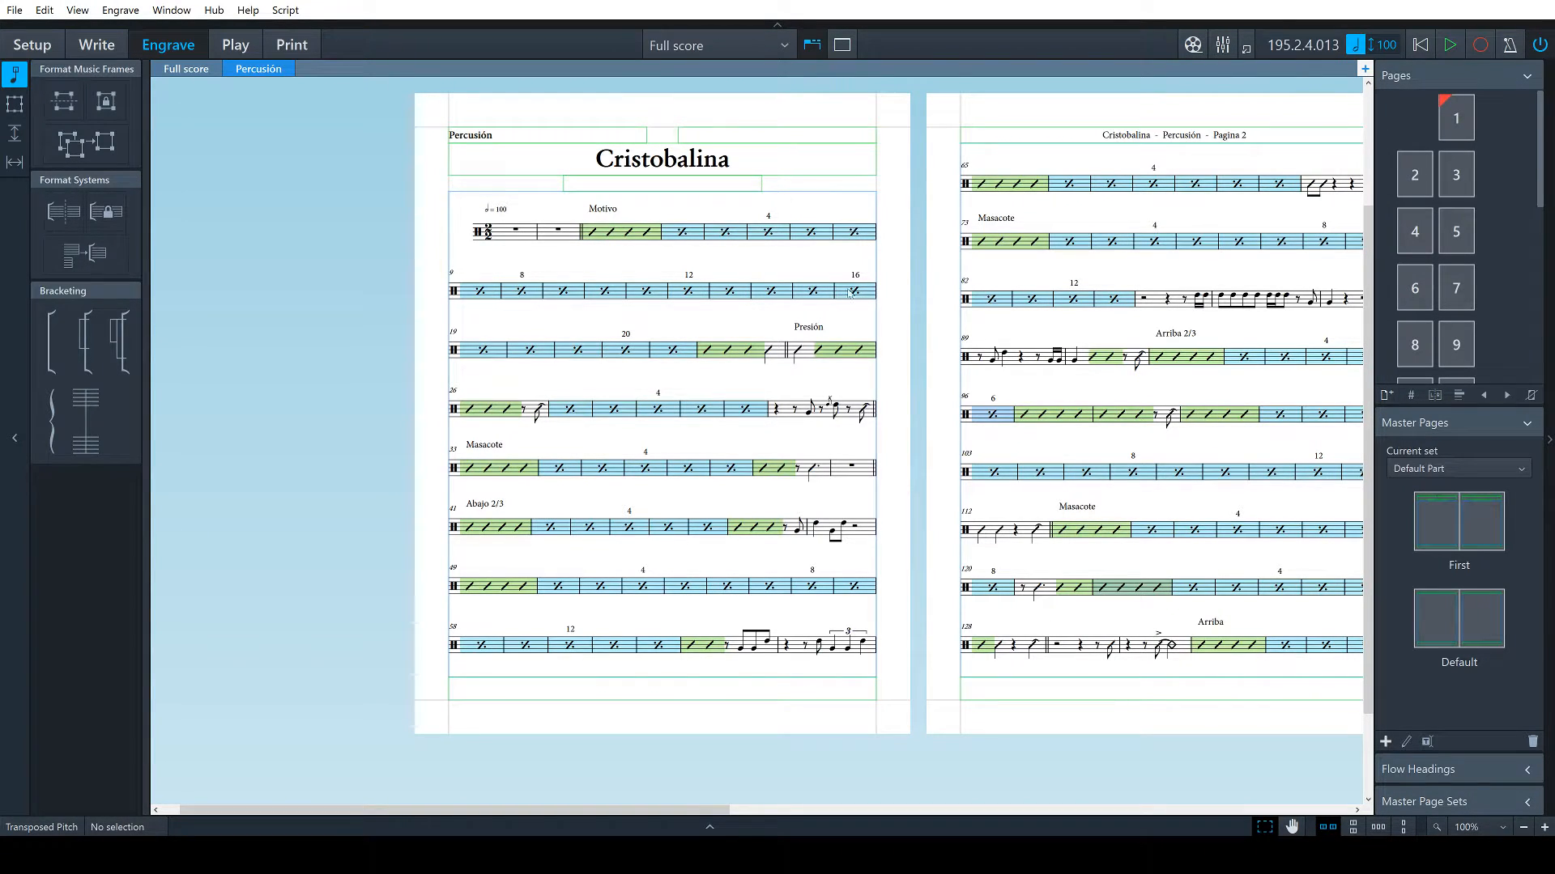
# Gather bars 1 to 14 into the first system of the Percusión part
pyautogui.click(520, 235)
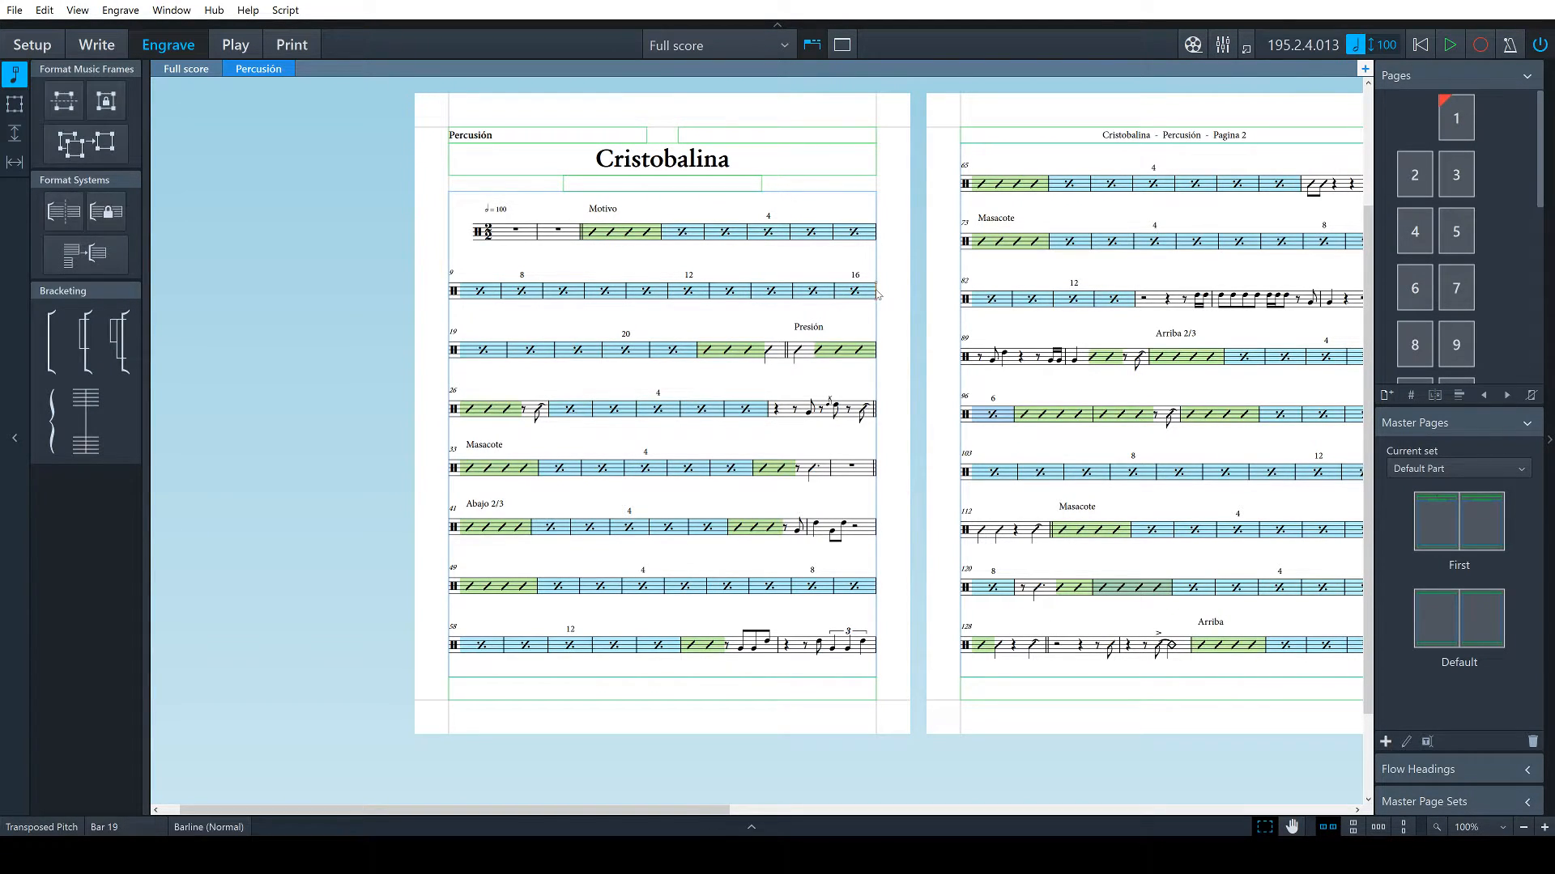
pyautogui.click(518, 232)
pyautogui.click(710, 290)
pyautogui.press('s')
# Gather bars 15 to 24 into one system, ending just before the Presión section
pyautogui.click(482, 290)
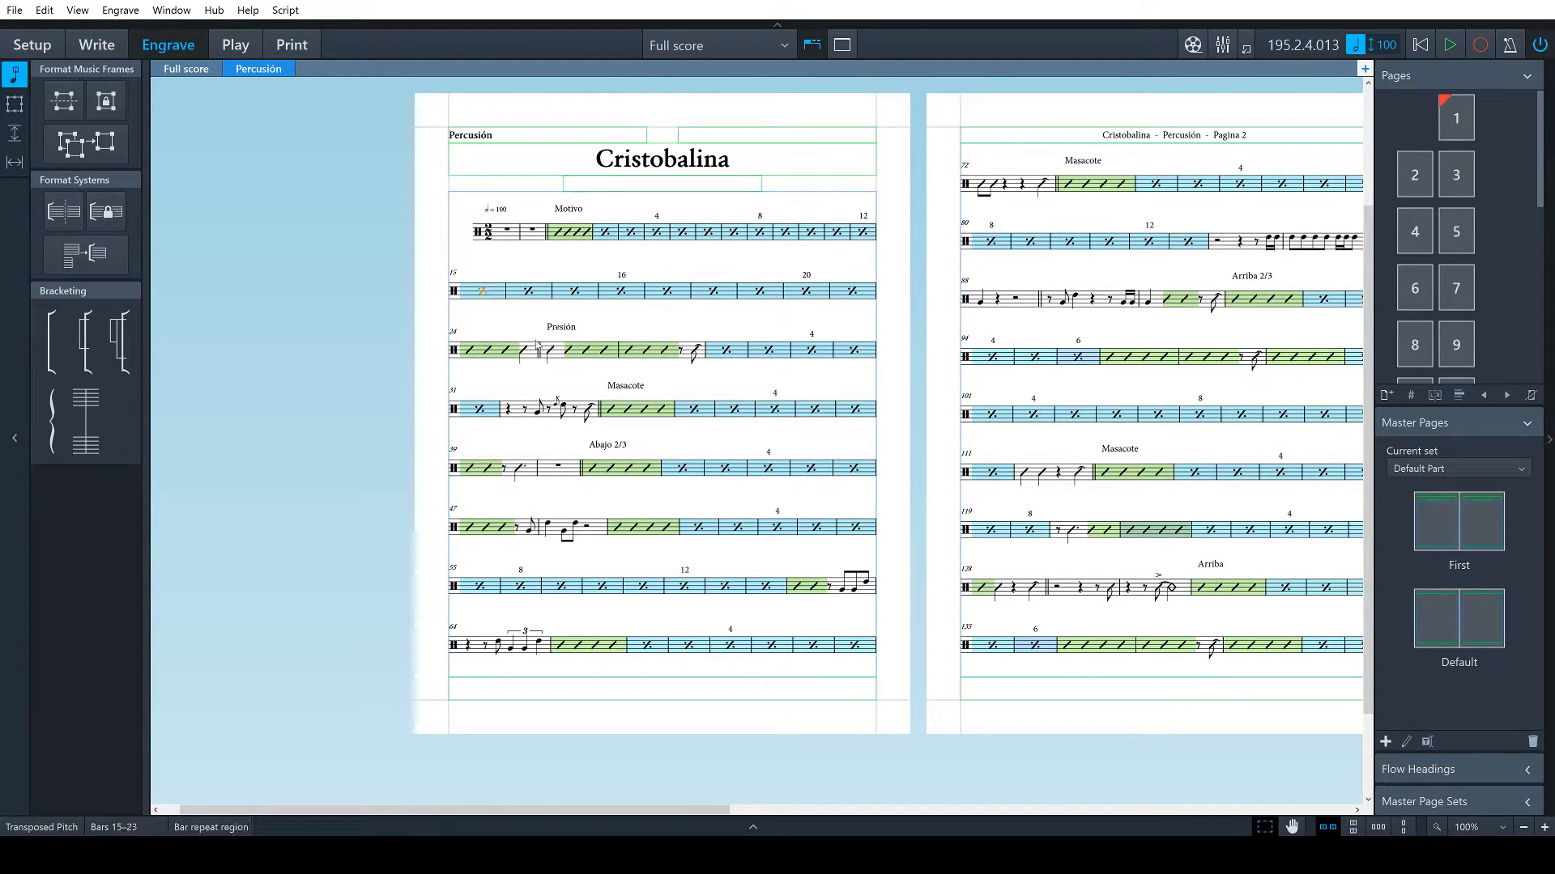
pyautogui.keyDown('shift'); pyautogui.click(540, 359); pyautogui.keyUp('shift')
pyautogui.press('s')
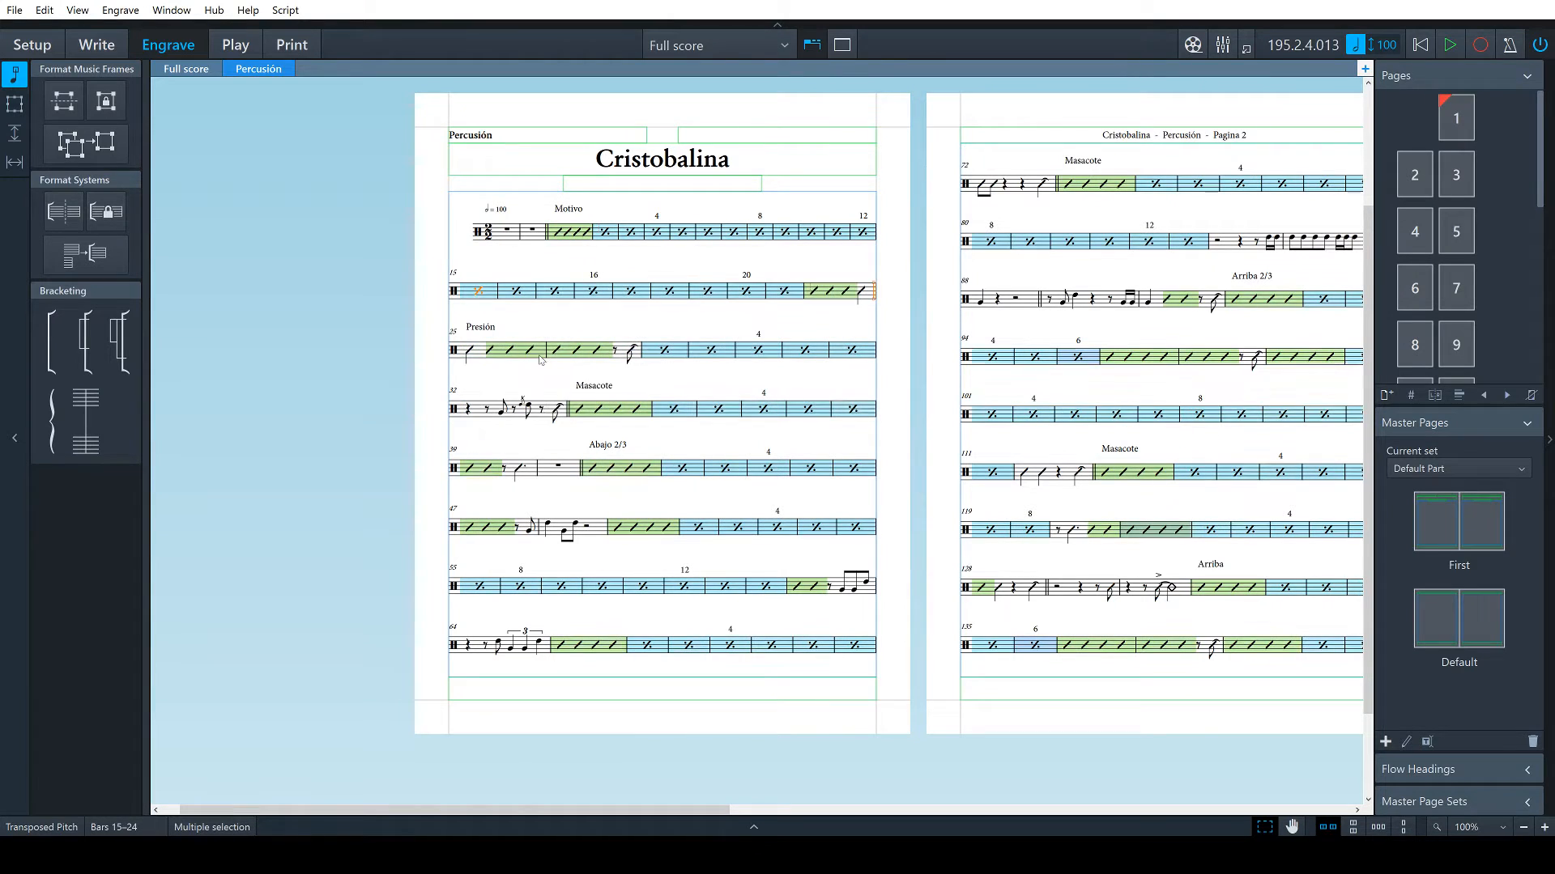
# Gather bars 25 to 40 into one system, ending just before the Abajo 2/3 section
pyautogui.click(472, 351)
pyautogui.keyDown('shift'); pyautogui.click(582, 470); pyautogui.keyUp('shift')
pyautogui.press('s')
pyautogui.hotkey('ctrl', 'z')
pyautogui.press('s')
pyautogui.click(739, 372)
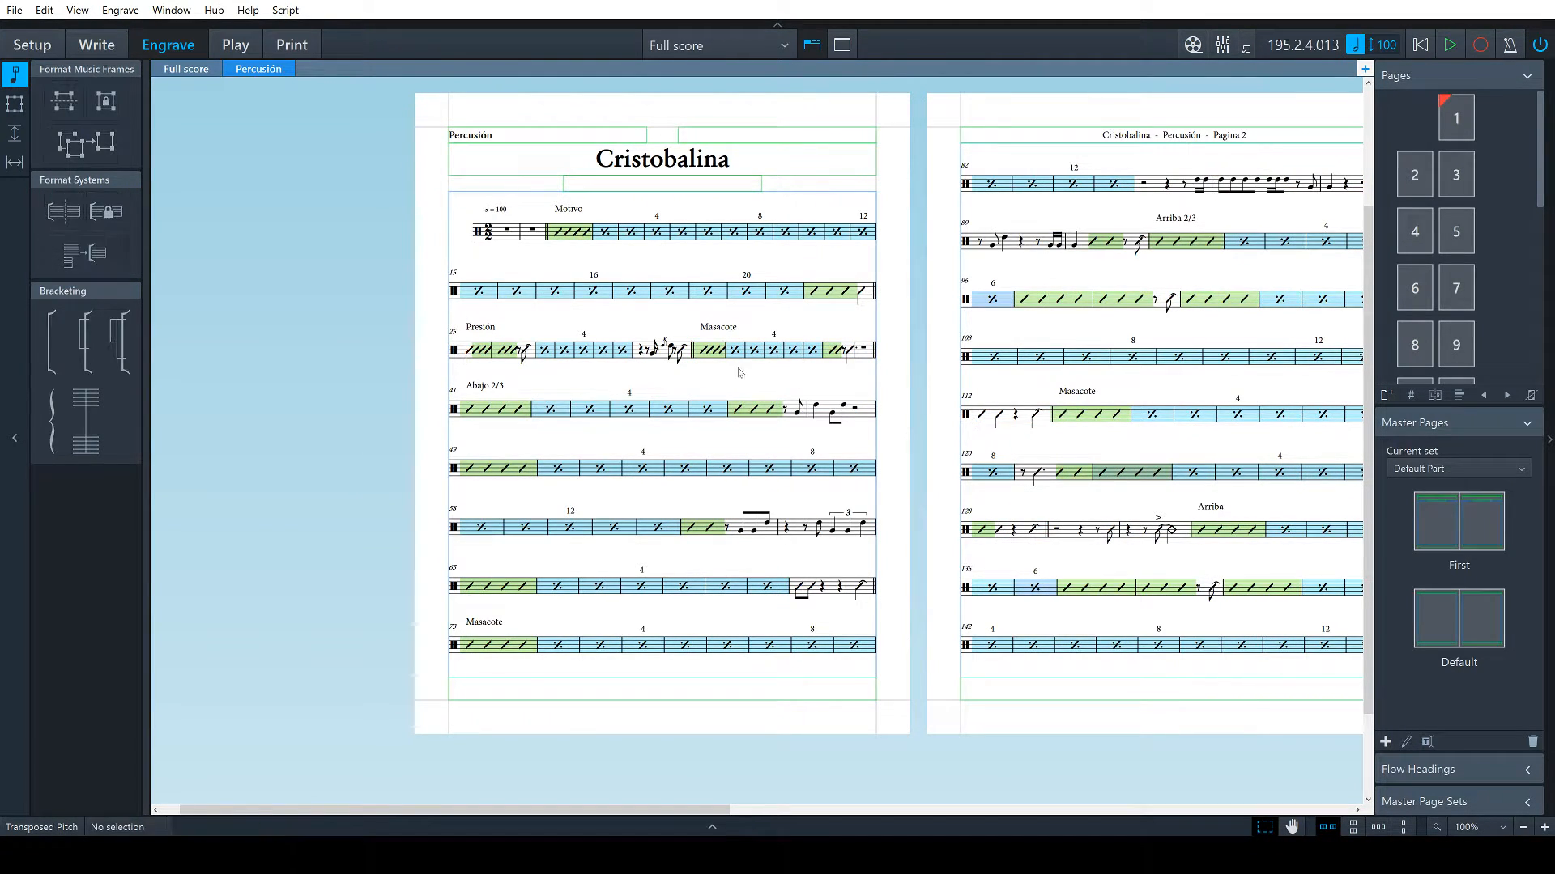
# Insert a system break at the double barline of bar 33 so the Masacote section starts its own system
pyautogui.click(693, 352)
pyautogui.press('s')
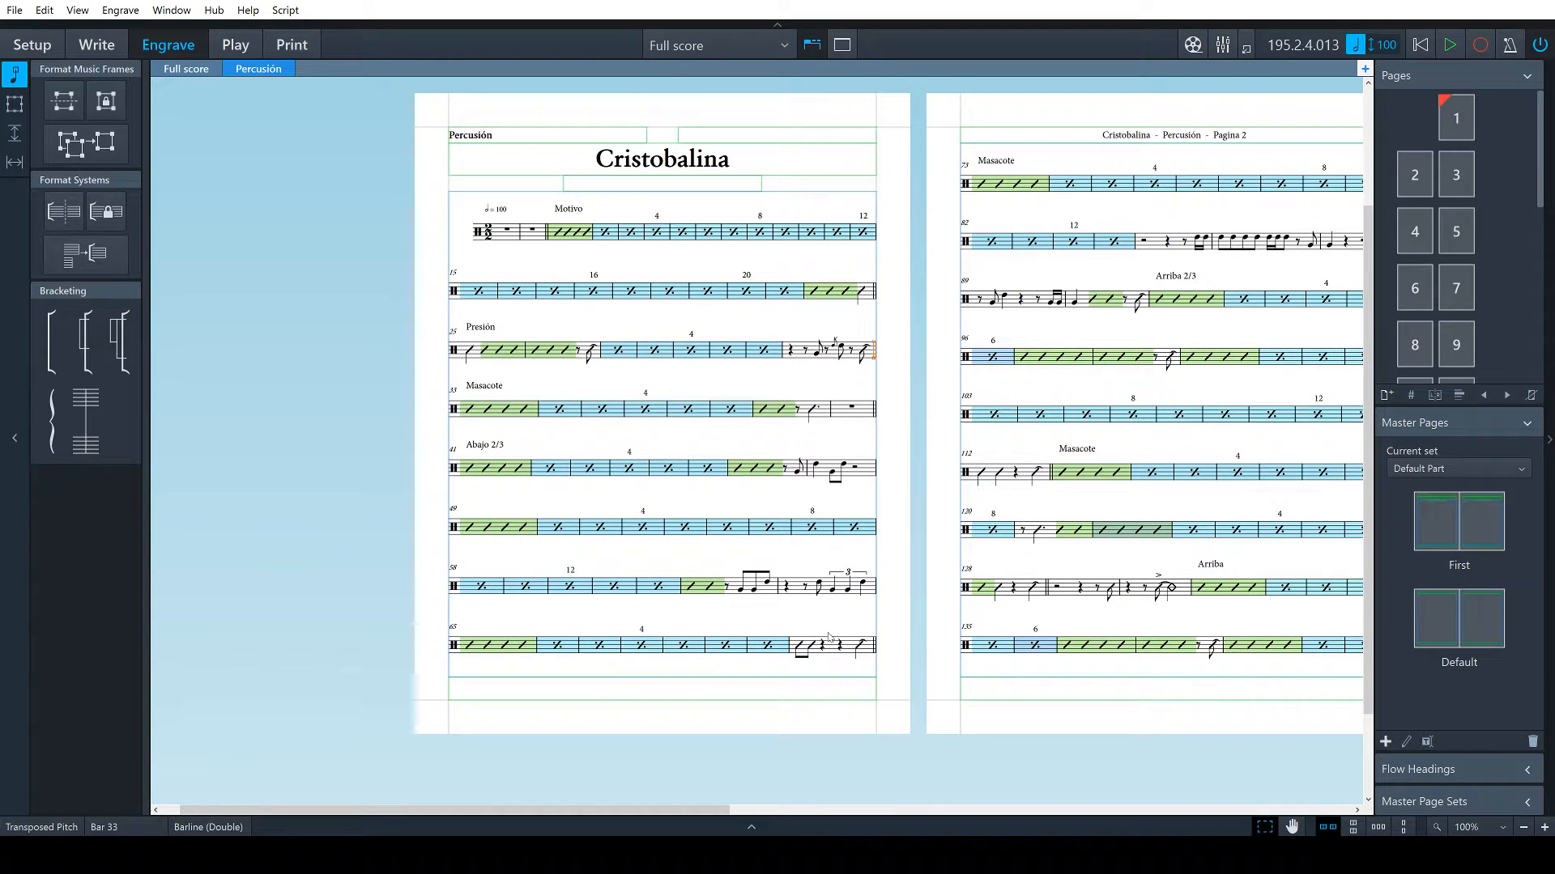
pyautogui.click(489, 546)
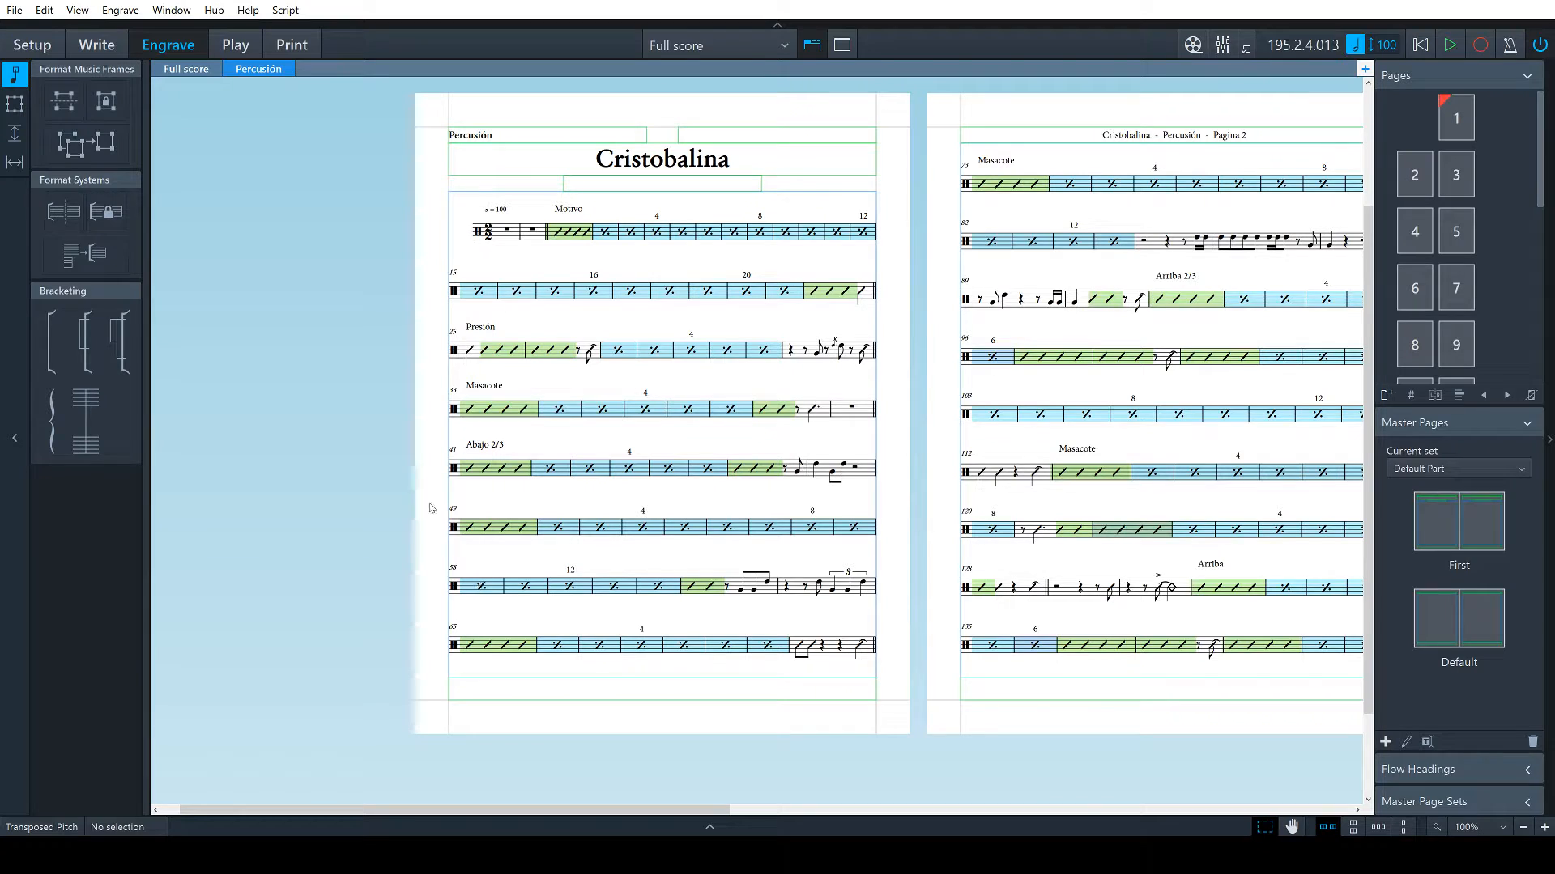
# Gather bars 73 to 84 into the first system of page 2
pyautogui.hscroll(3, 454, 504)
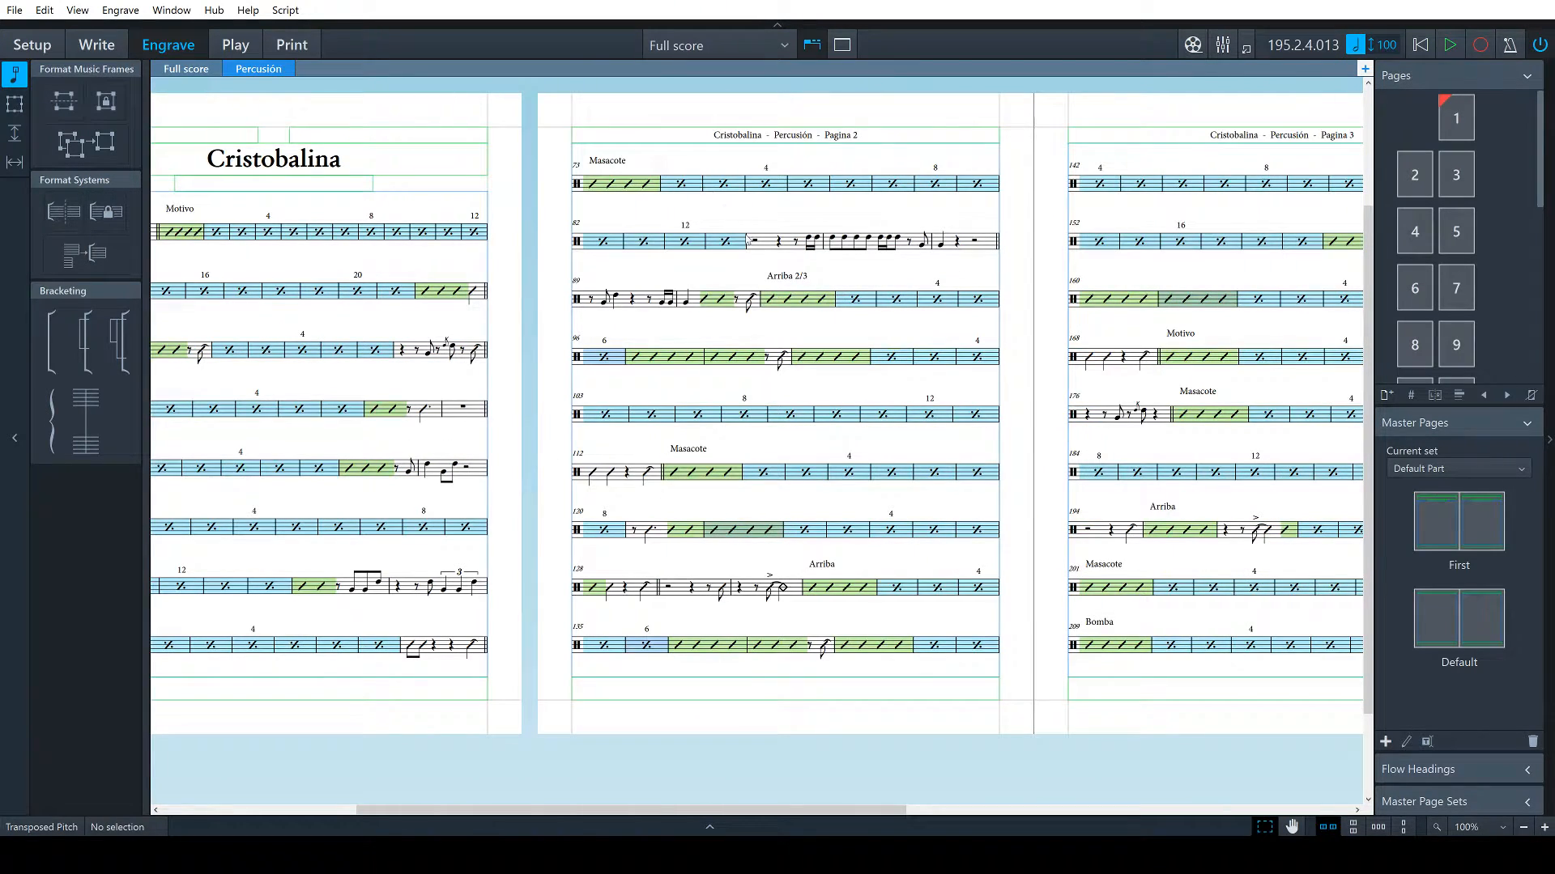
pyautogui.click(748, 242)
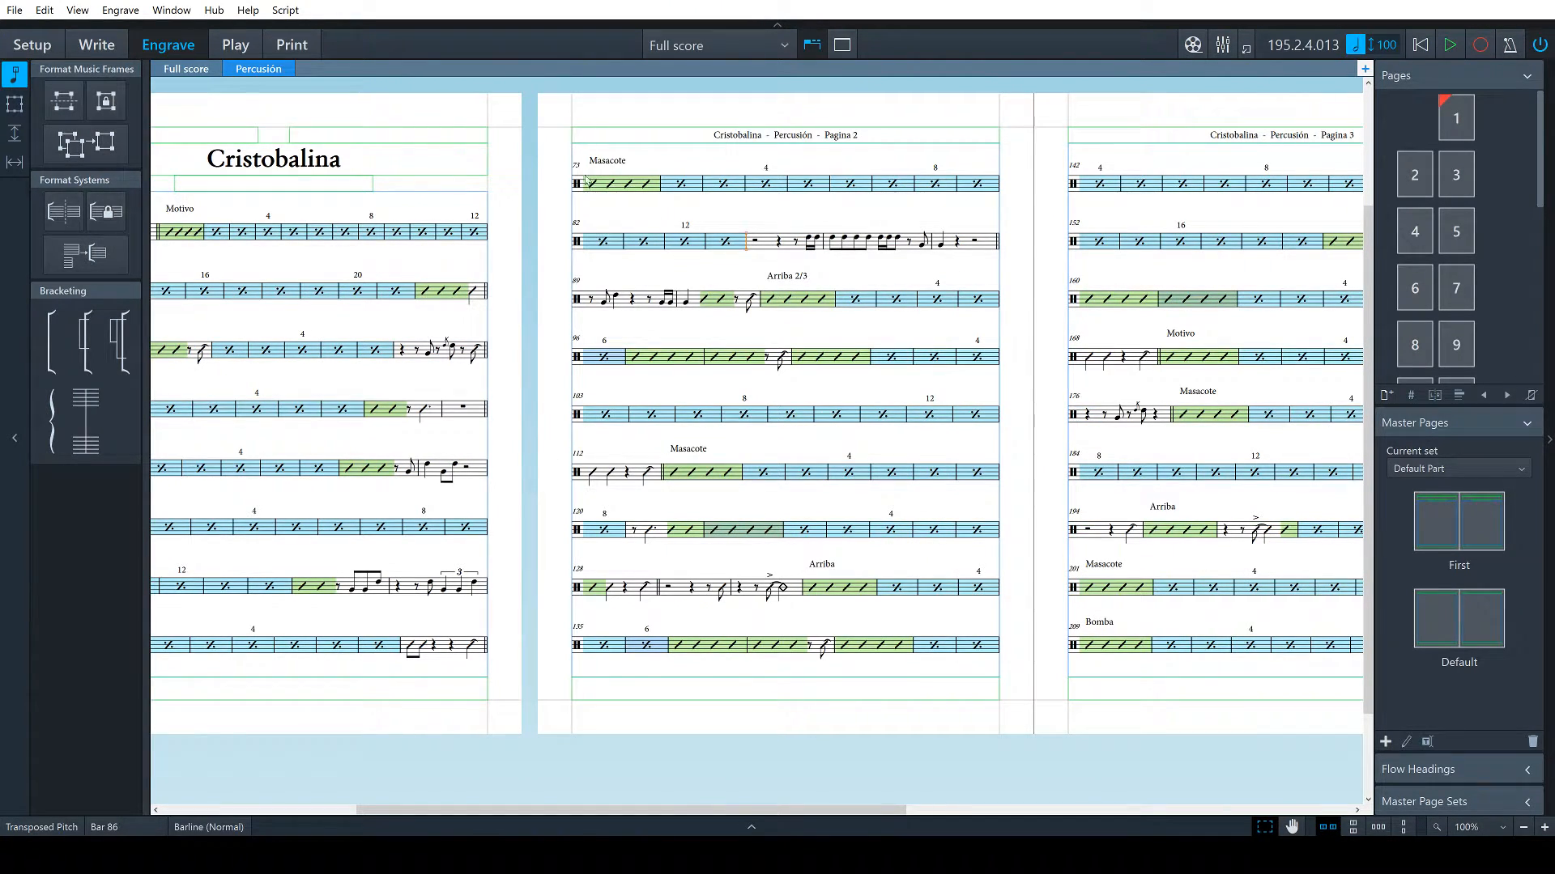
pyautogui.click(705, 242)
pyautogui.keyDown('shift'); pyautogui.click(593, 188); pyautogui.keyUp('shift')
pyautogui.press('m')
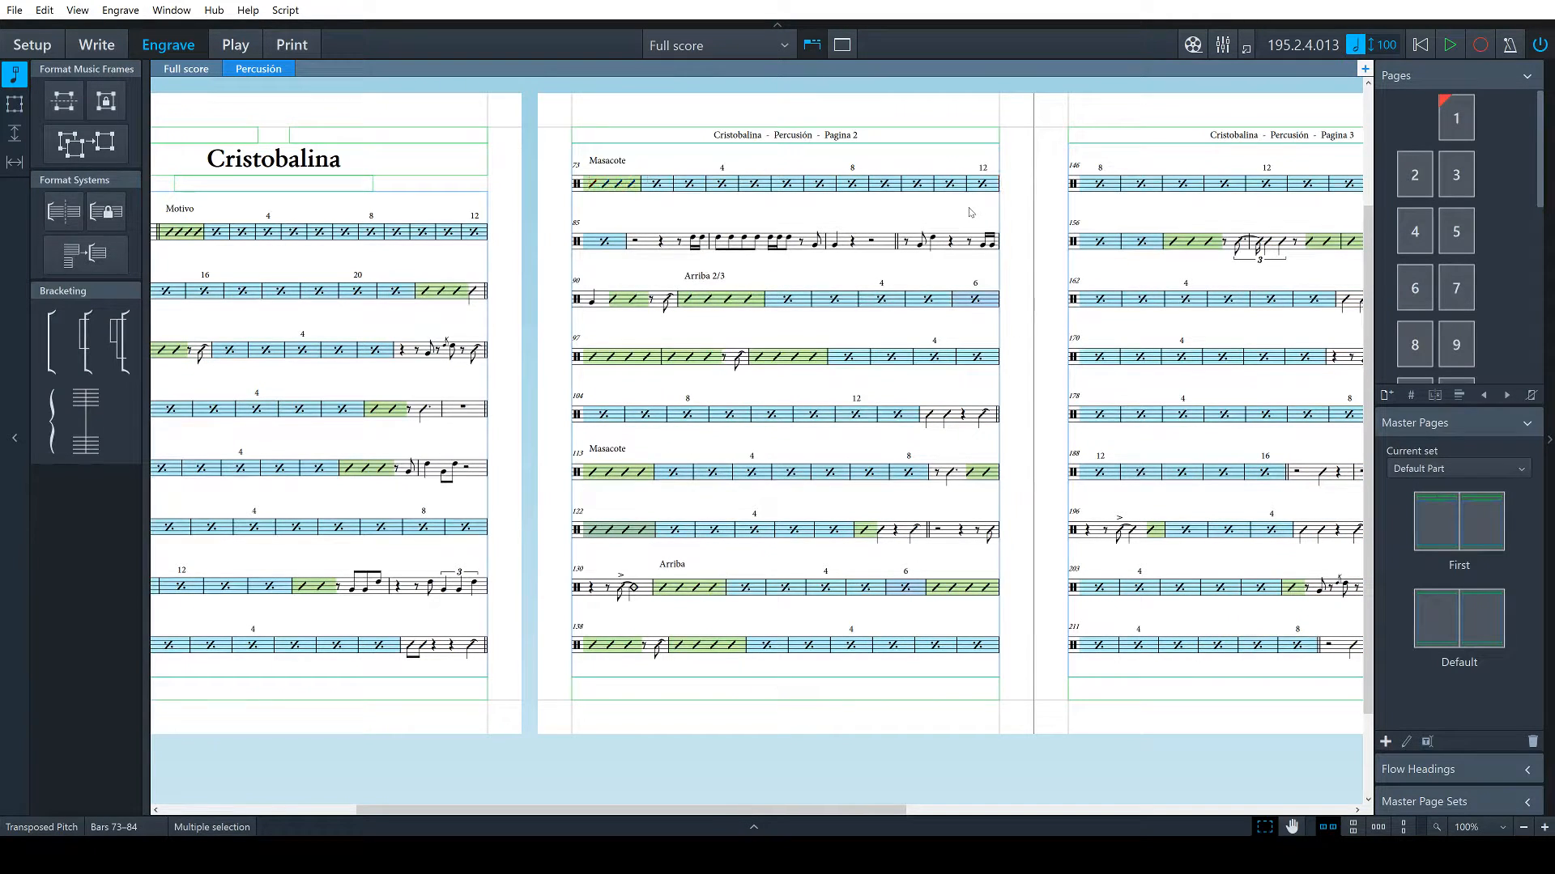
pyautogui.press('Escape')
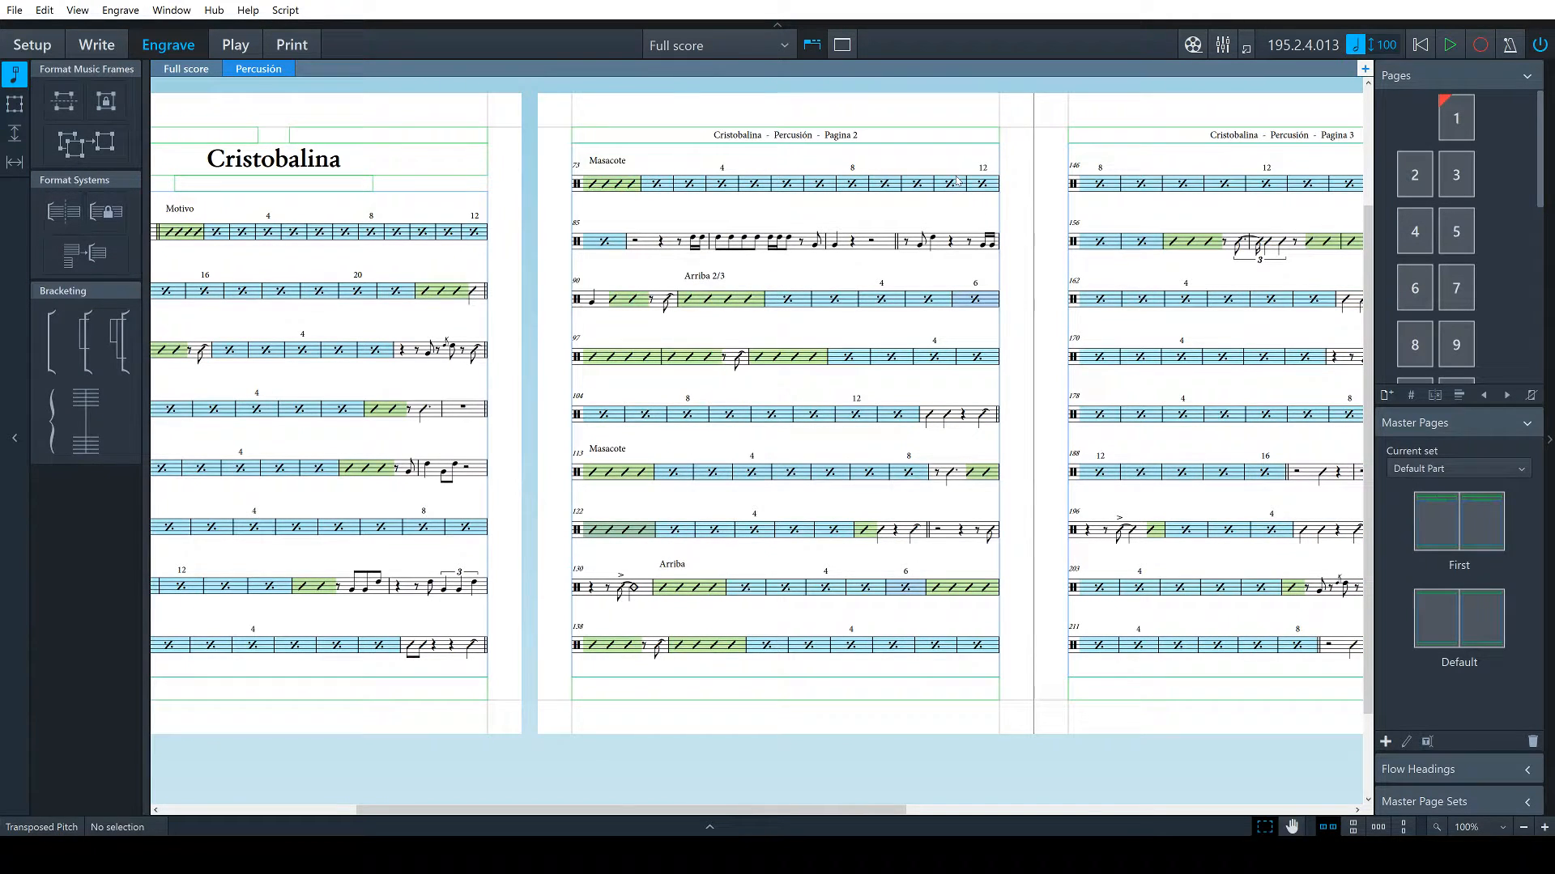
# Try to gather bars 85 to 96 into one system, and undo it
pyautogui.click(897, 242)
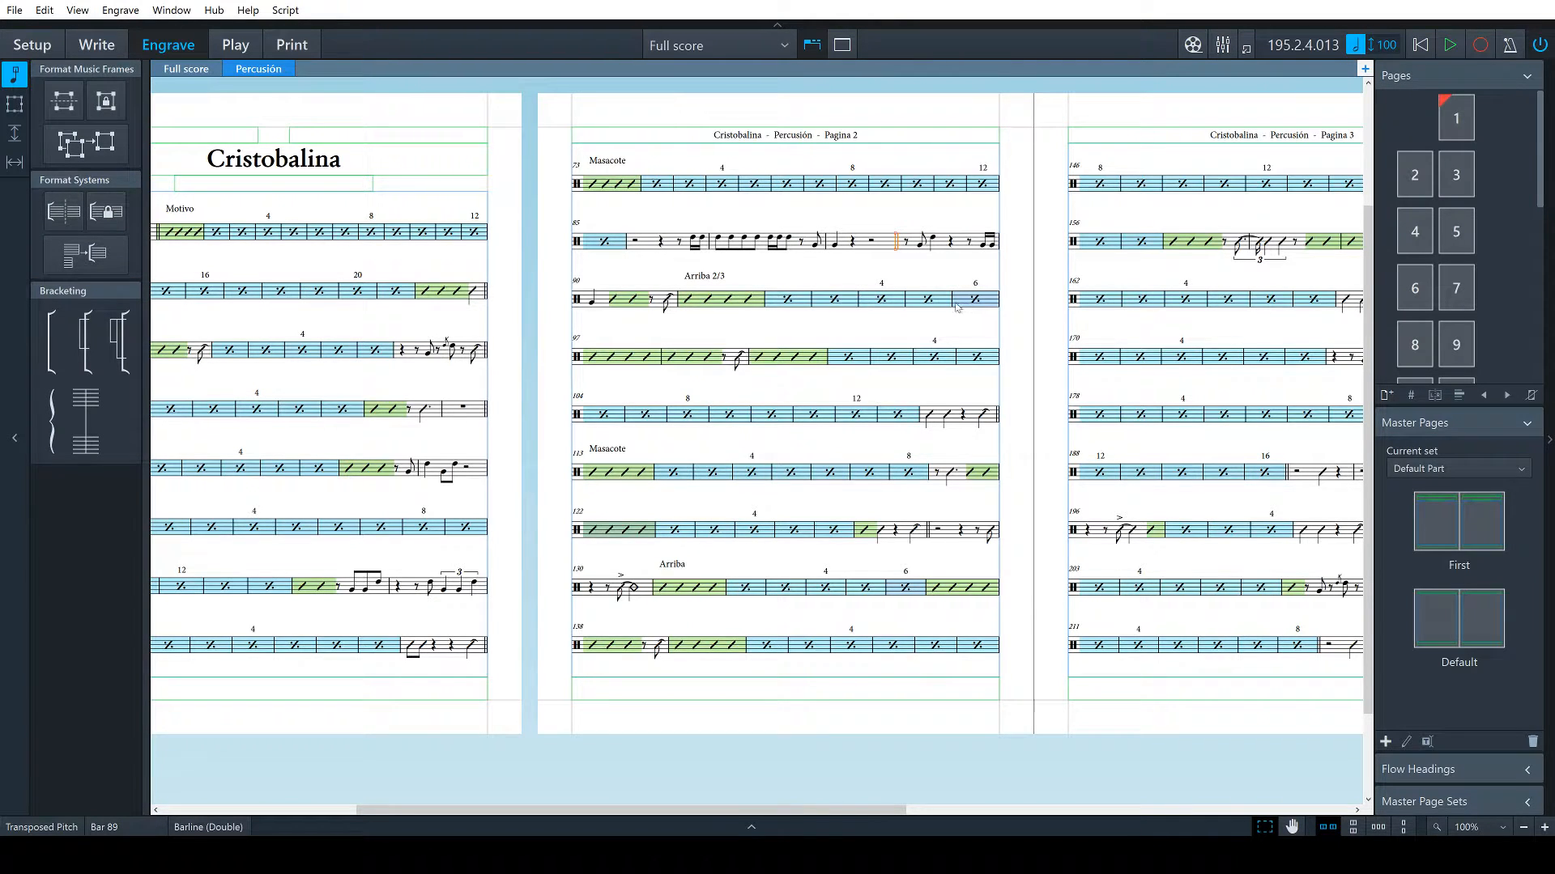
pyautogui.click(998, 301)
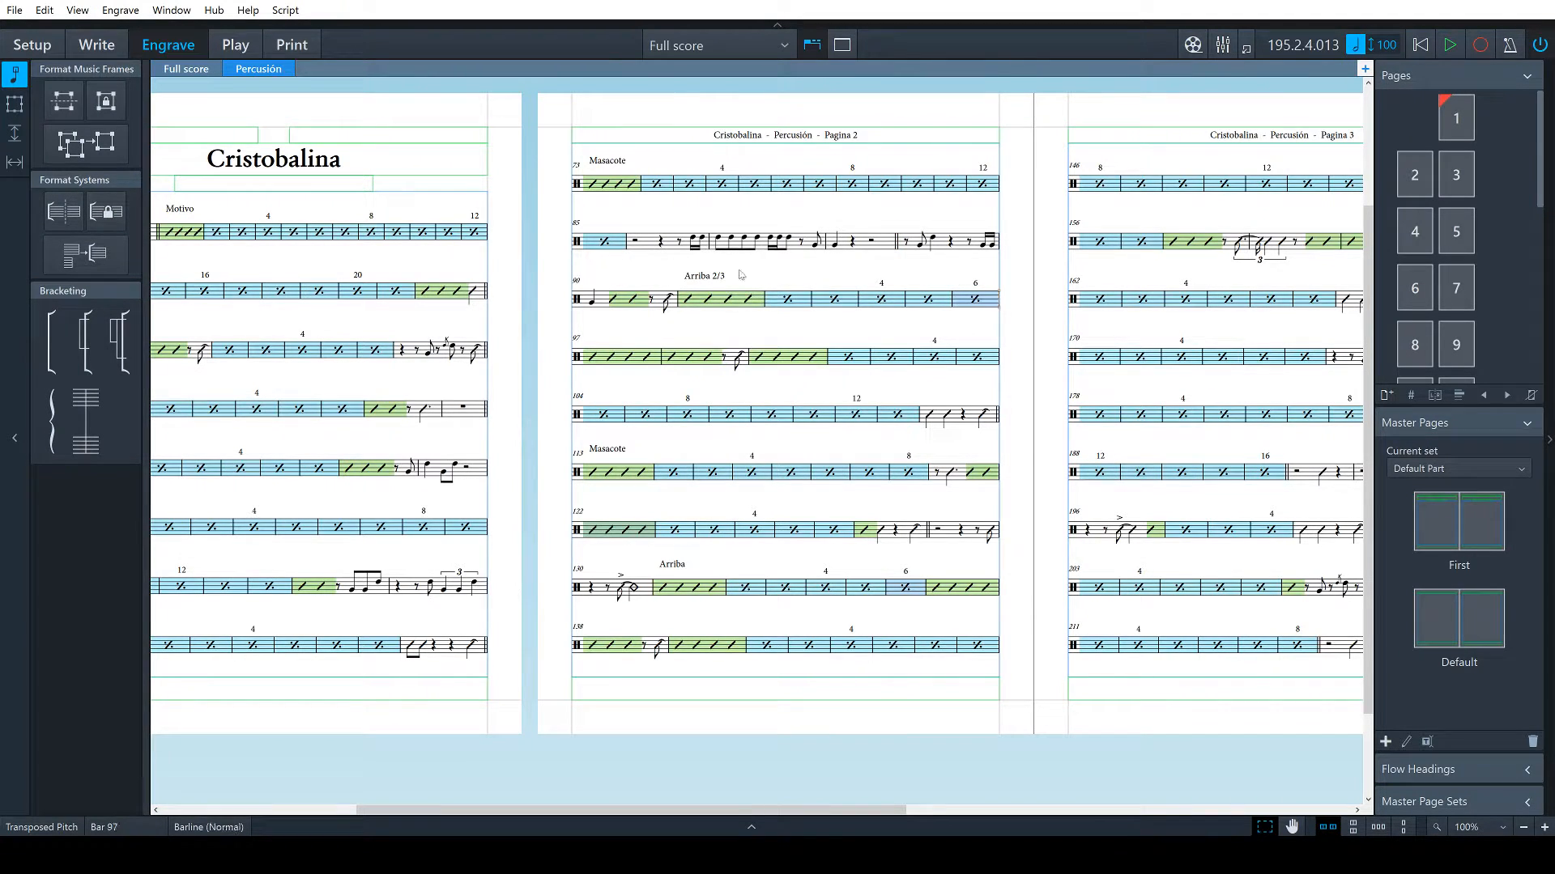
pyautogui.keyDown('shift'); pyautogui.click(603, 243); pyautogui.keyUp('shift')
pyautogui.press('s')
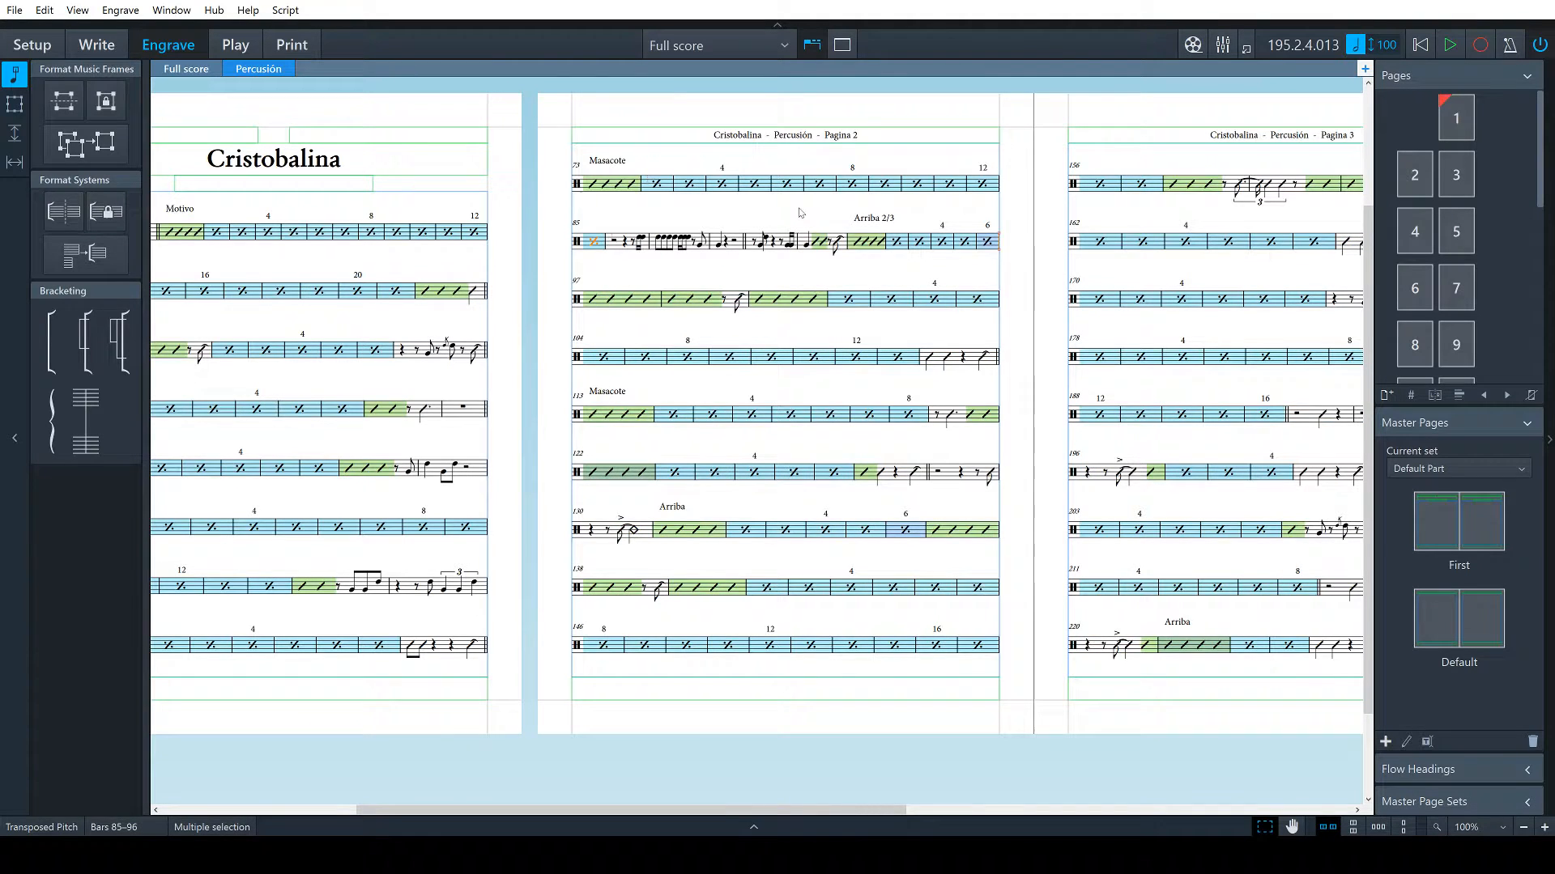
pyautogui.hotkey('ctrl', 'z')
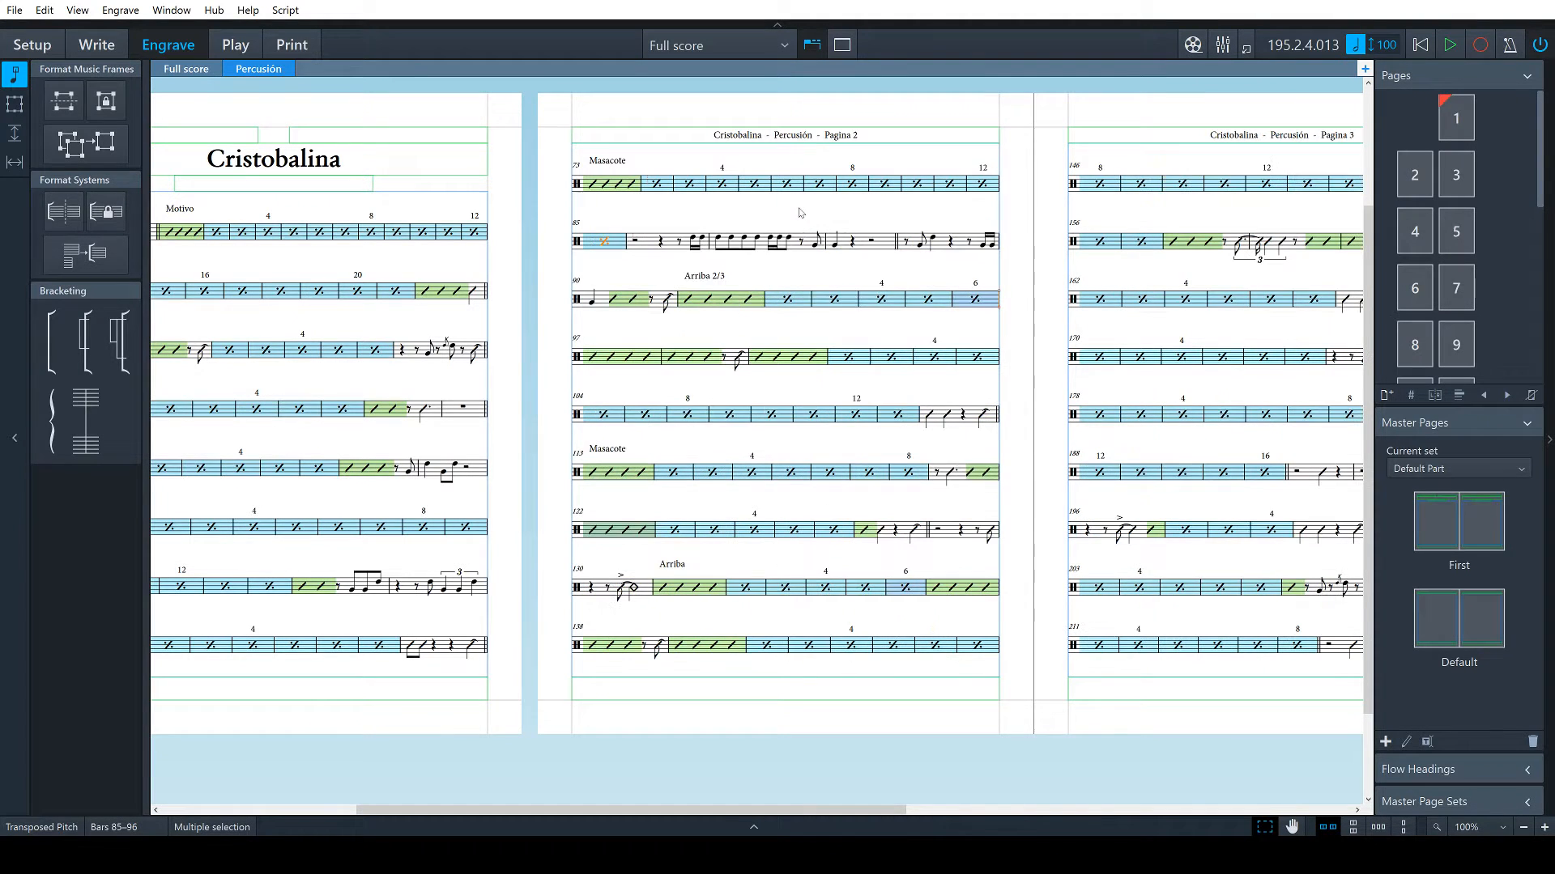
# Gather bars 85 to 90 into one system, ending just before the Arriba 2/3 section
pyautogui.click(678, 303)
pyautogui.keyDown('shift'); pyautogui.click(609, 244); pyautogui.keyUp('shift')
pyautogui.press('s')
# Gather bars 91 to 98 into one system starting at the Arriba 2/3 section
pyautogui.click(597, 301)
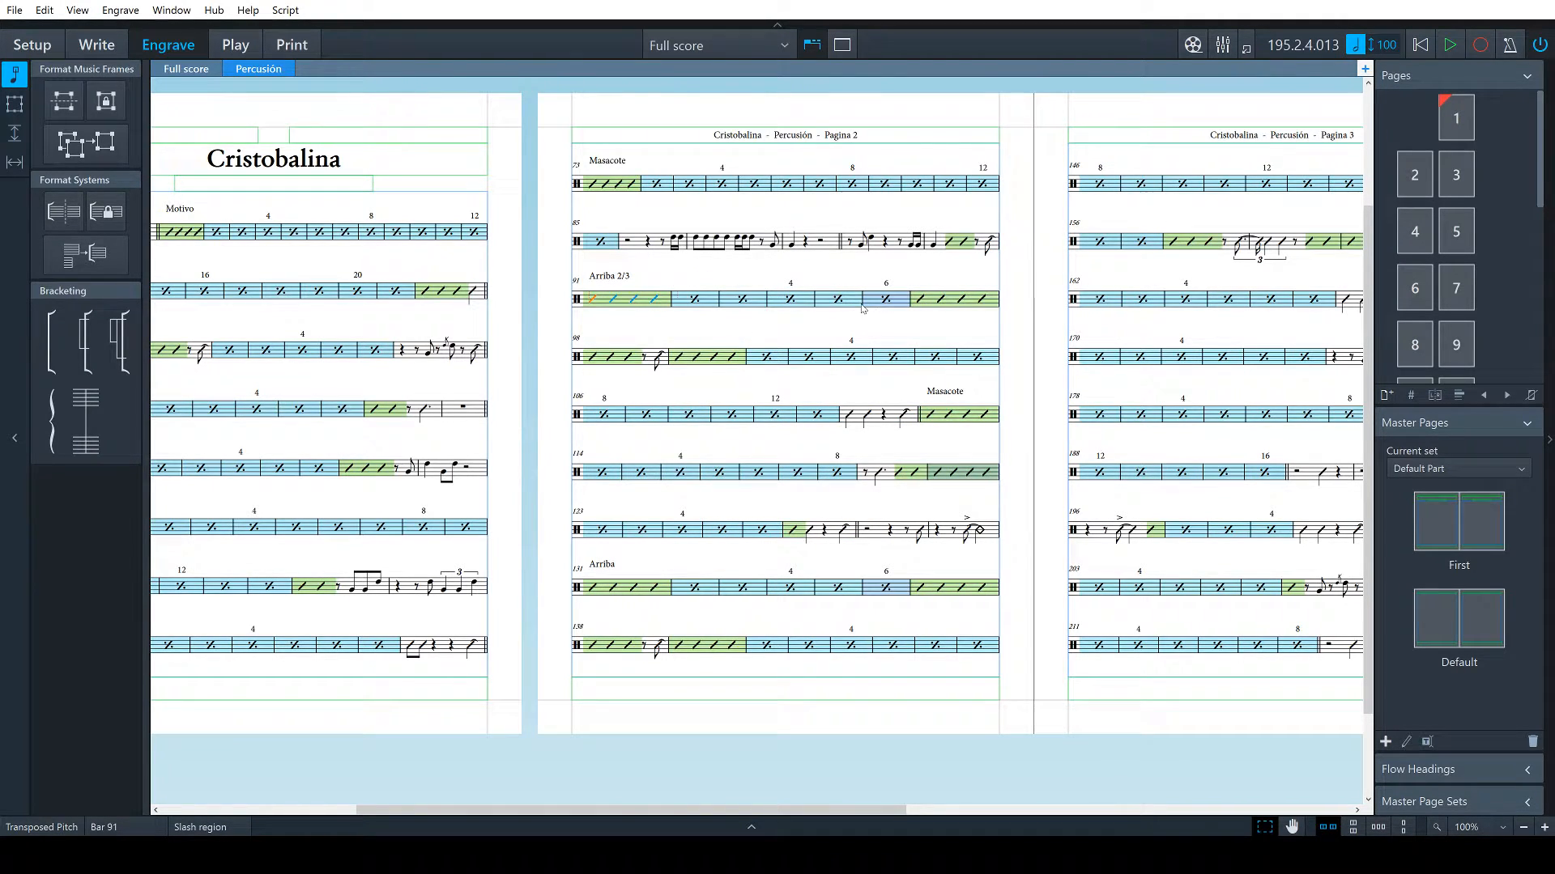
pyautogui.keyDown('shift'); pyautogui.click(656, 349); pyautogui.keyUp('shift')
pyautogui.press('s')
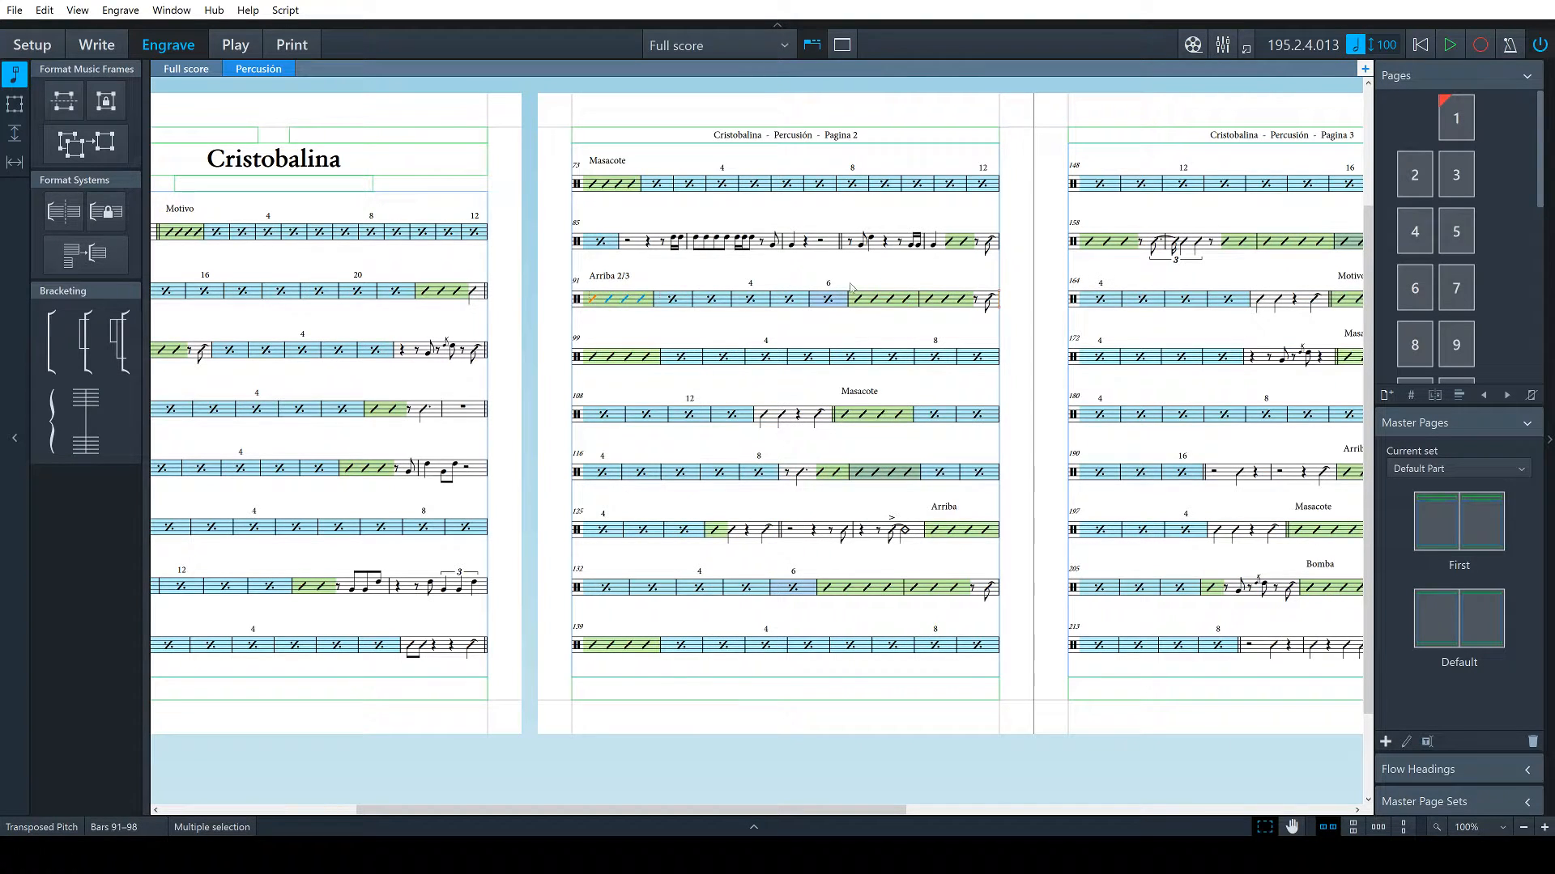
pyautogui.click(830, 337)
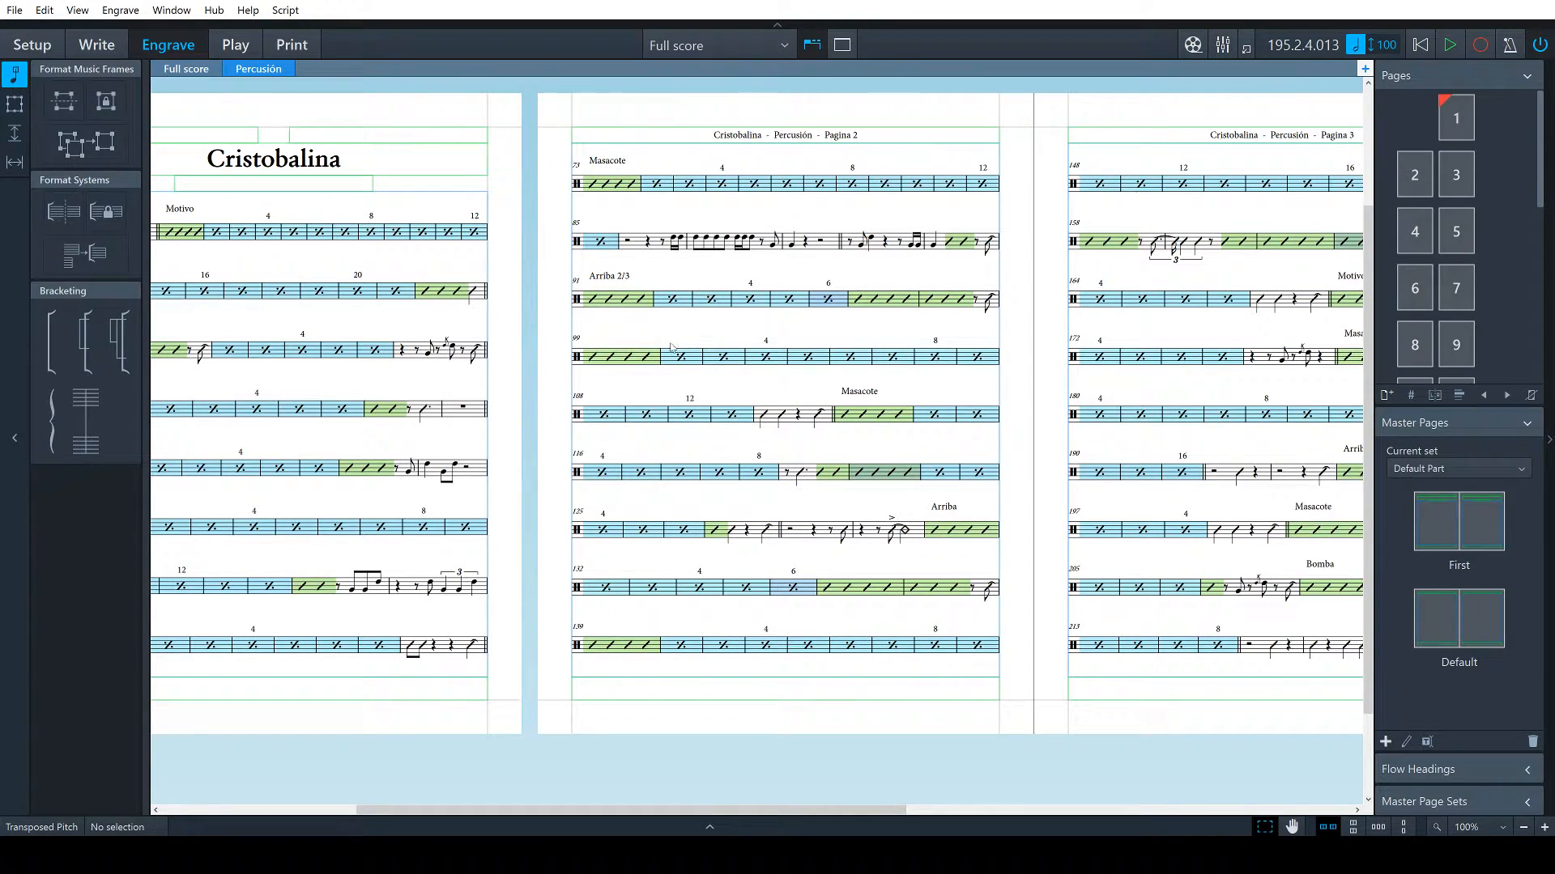
# In Write mode, delete the bar repeat region in bar 96, extend the preceding one to cover bars 92 to 96, and return to Engrave mode
pyautogui.click(827, 301)
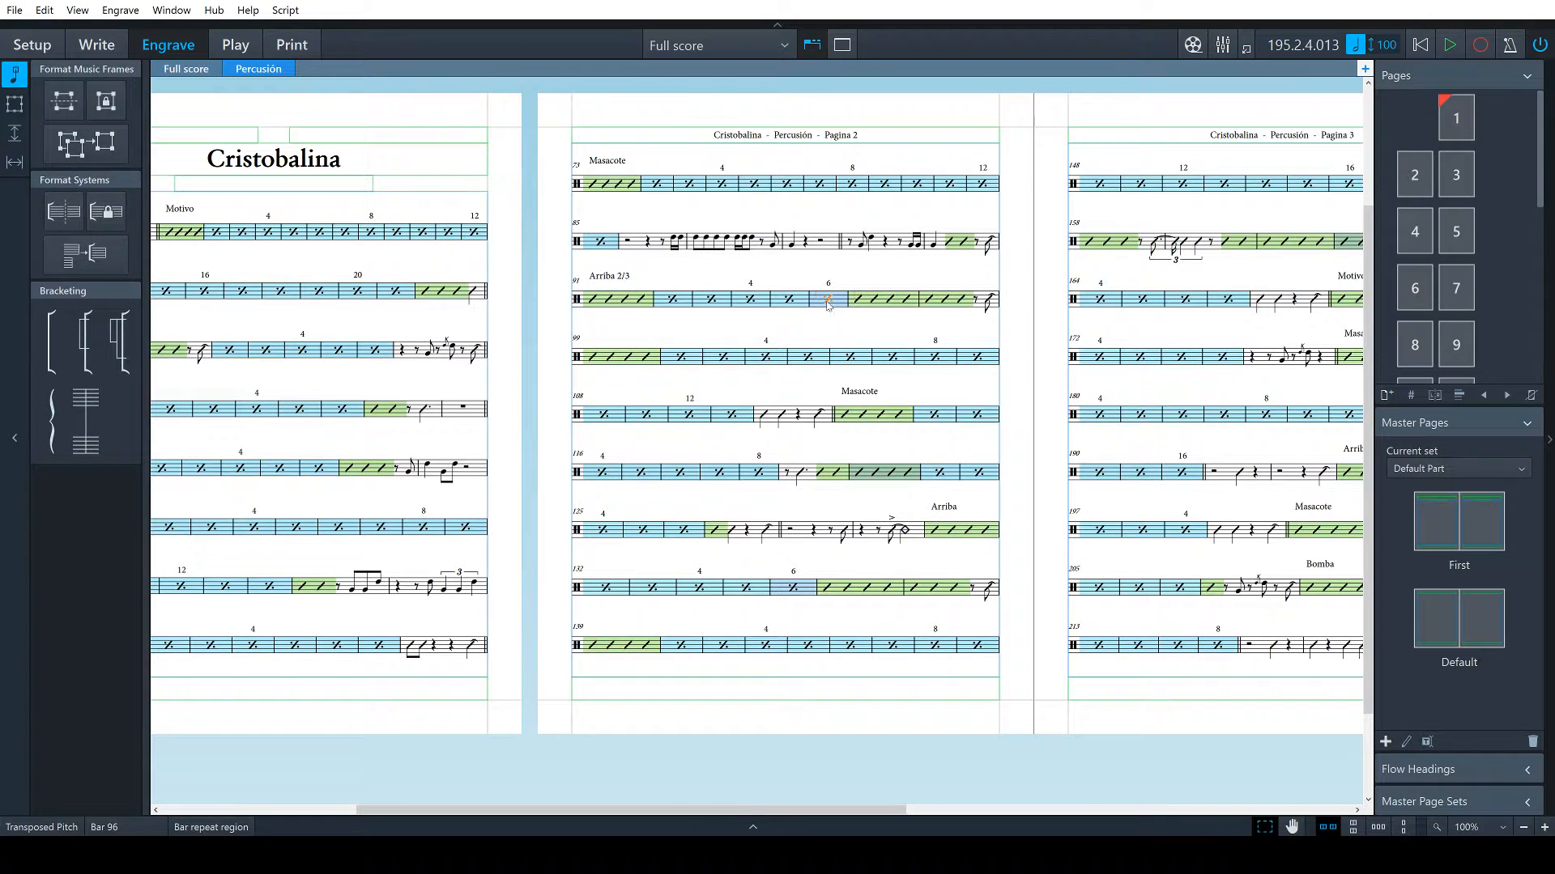
pyautogui.hotkey('ctrl', '2')
pyautogui.press('Delete')
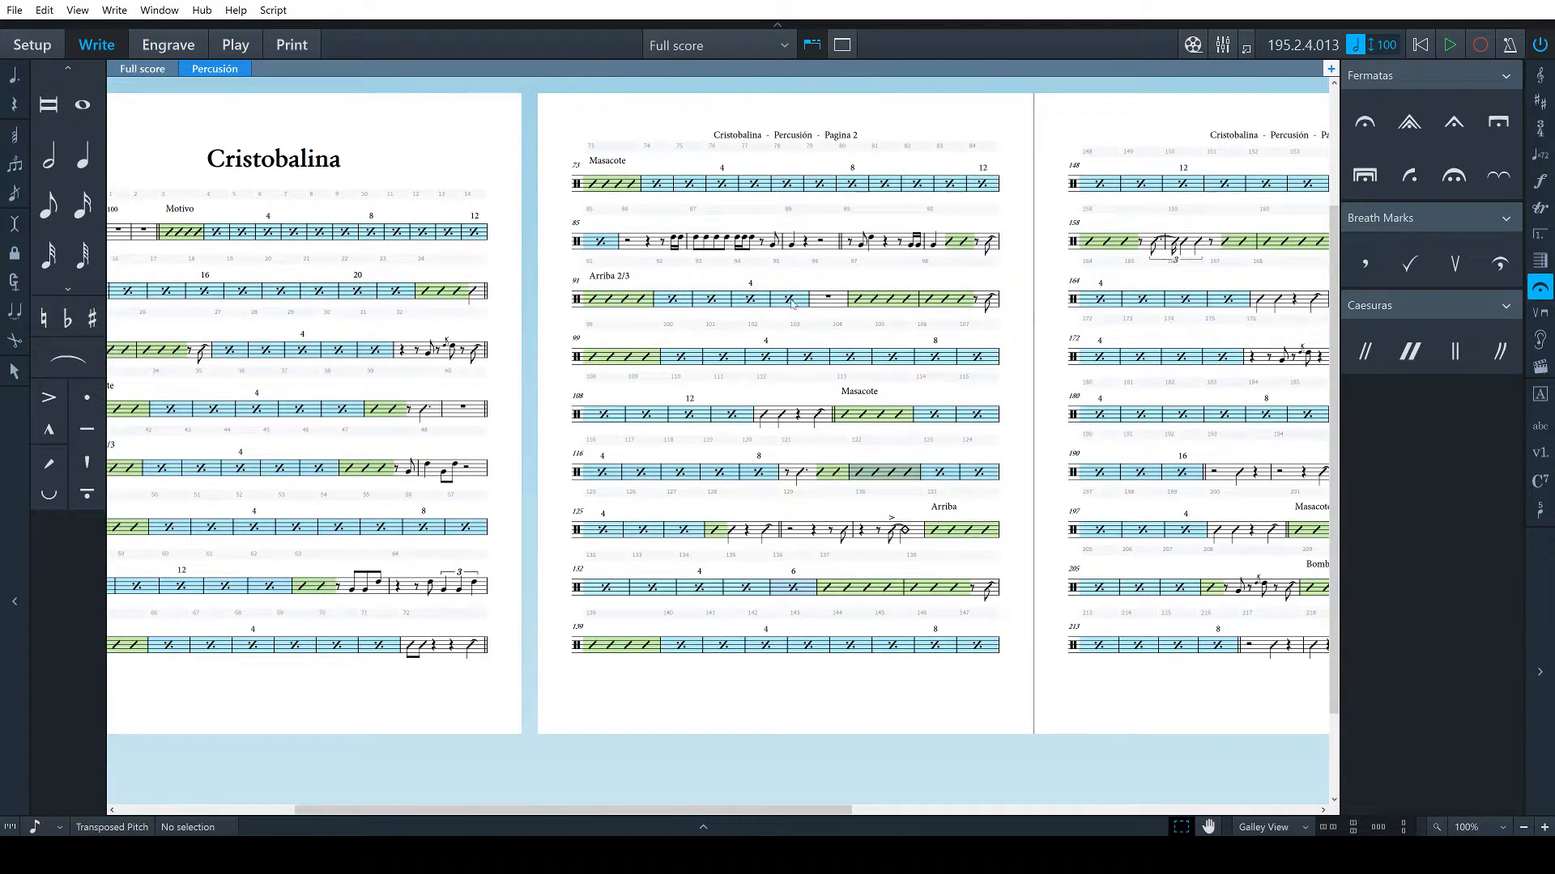
pyautogui.click(792, 303)
pyautogui.moveTo(811, 293); pyautogui.dragTo(849, 293)
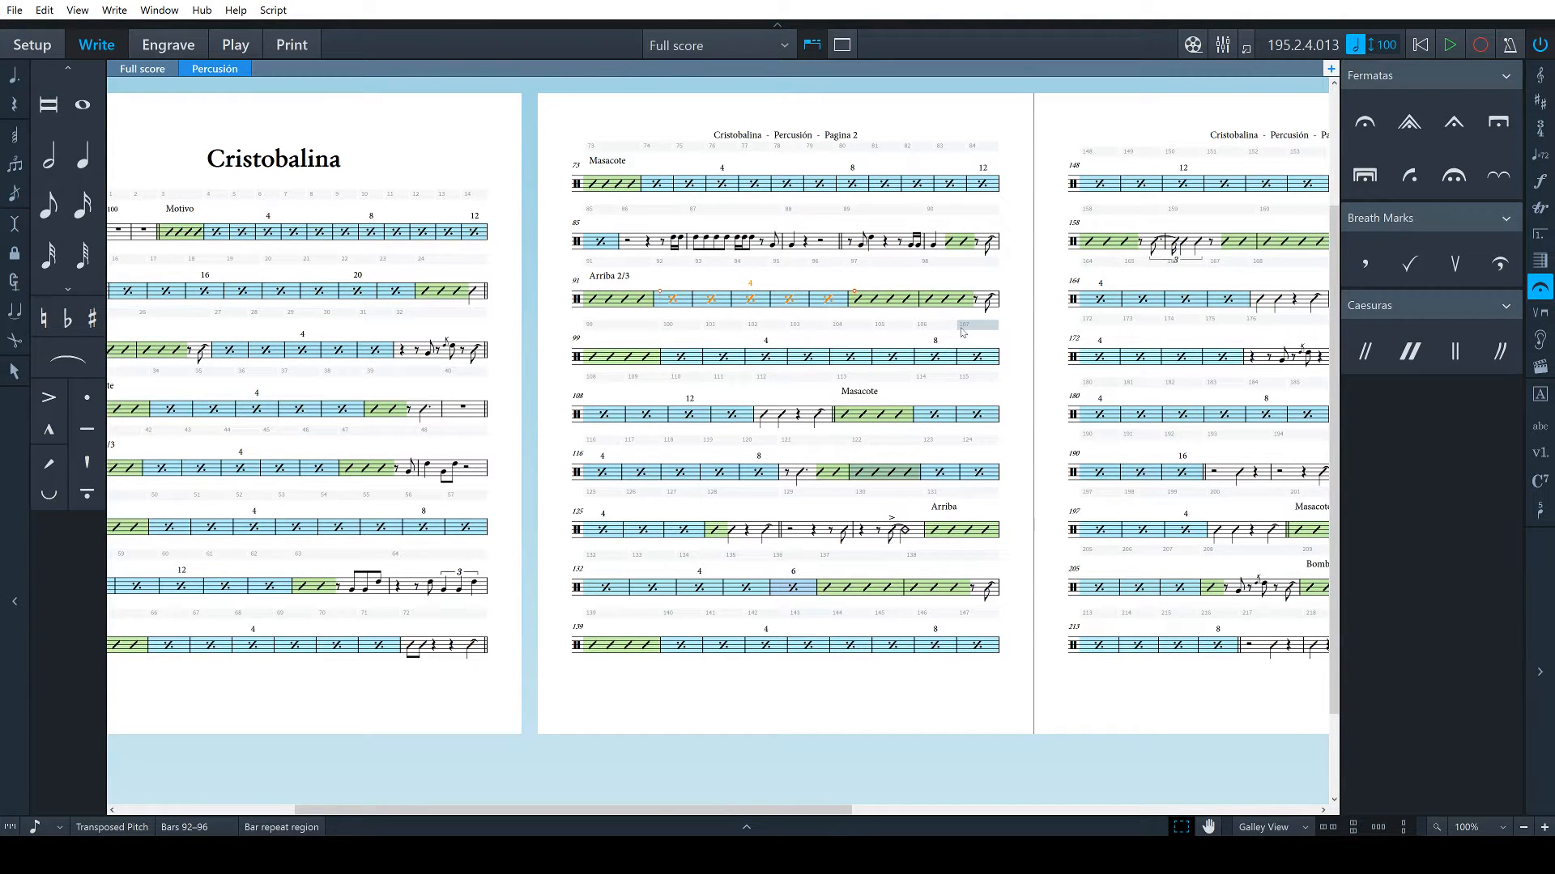
pyautogui.hotkey('ctrl', '3')
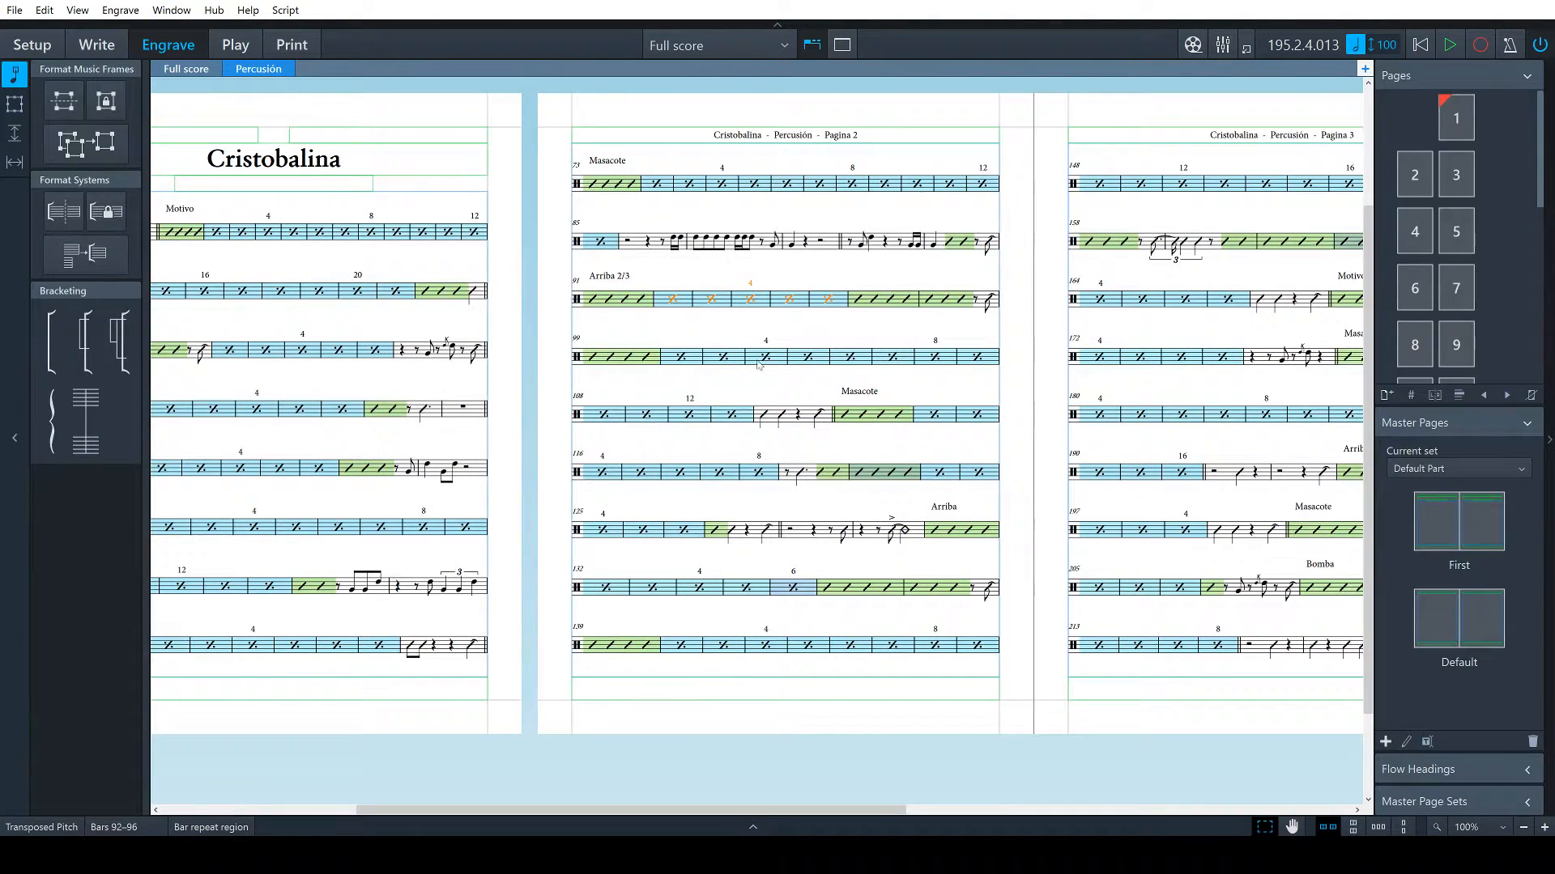
# Try gathering bars 99 to 110 into one system
pyautogui.click(593, 359)
pyautogui.keyDown('ctrl'); pyautogui.click(713, 414); pyautogui.keyUp('ctrl')
pyautogui.press('m')
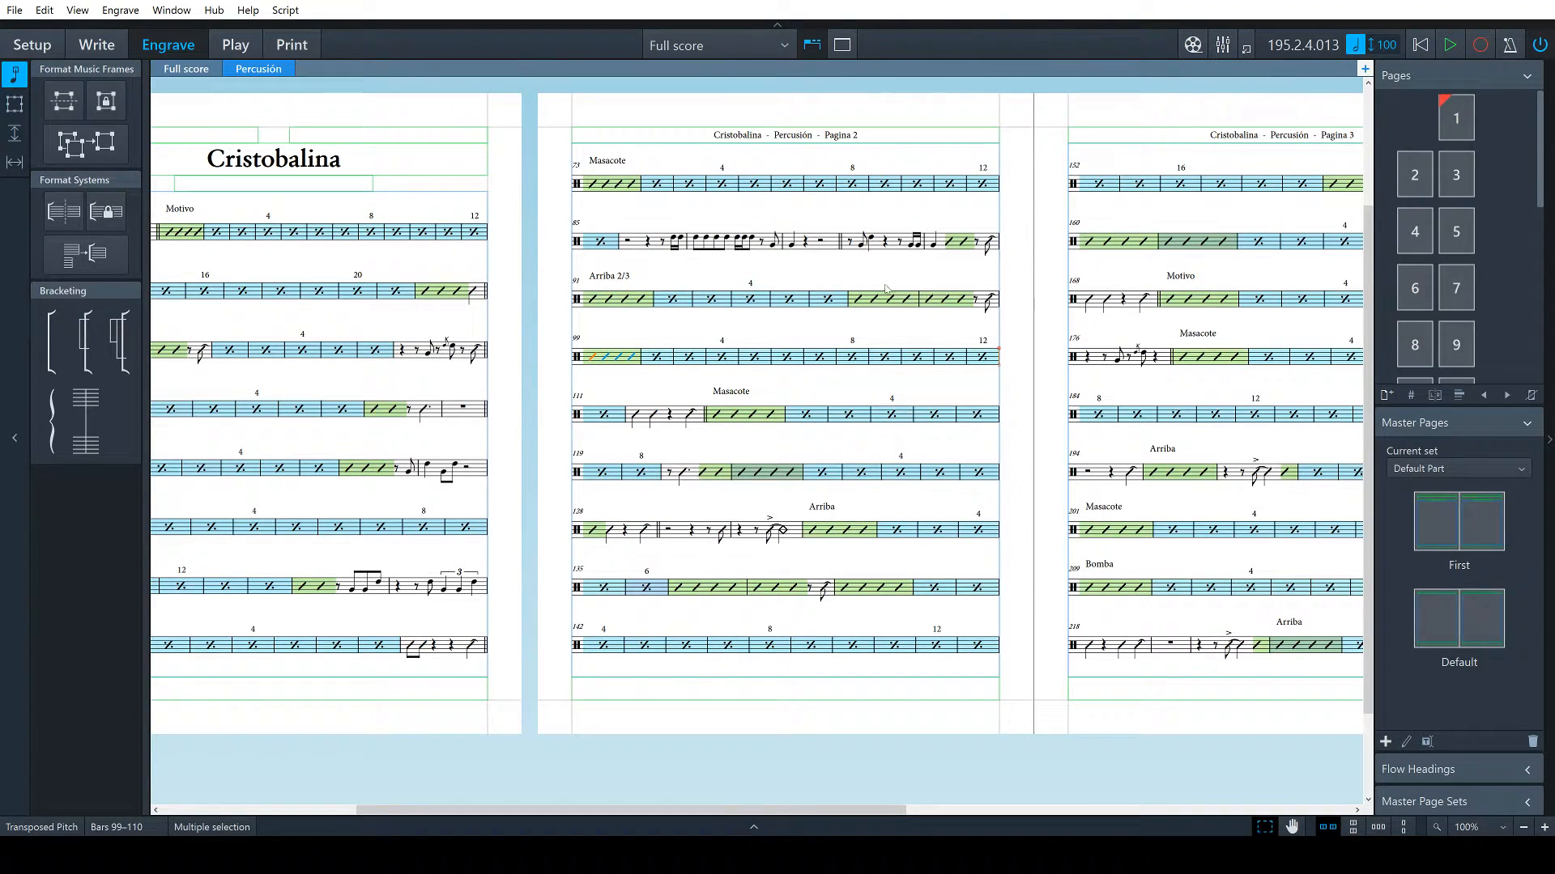
# Gather bars 99 to 112 into one system, ending just before the Masacote section
pyautogui.click(705, 416)
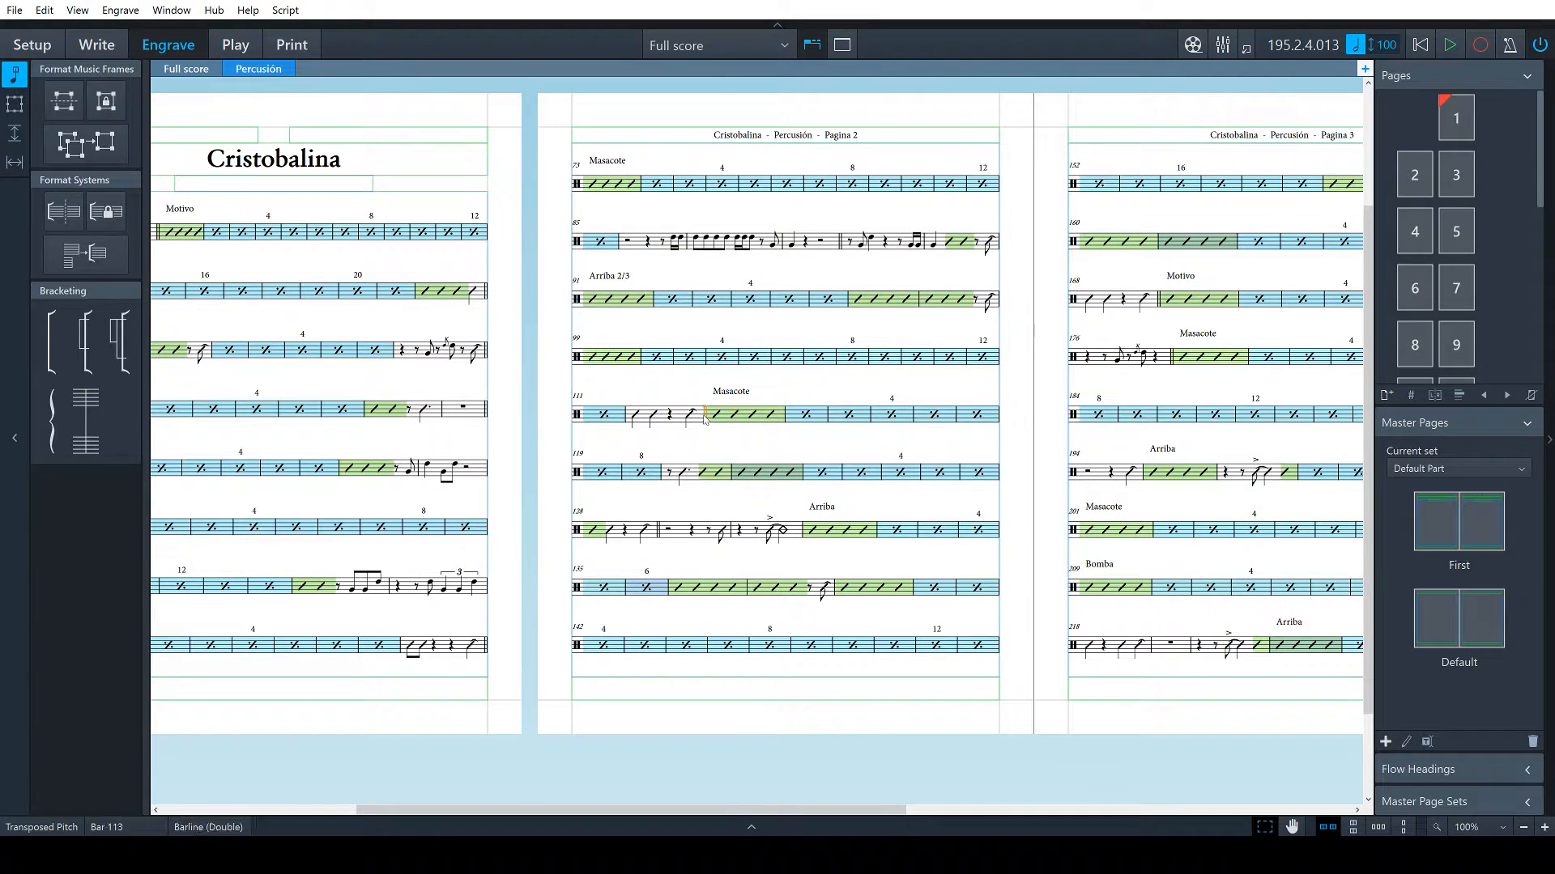
pyautogui.keyDown('shift'); pyautogui.click(593, 358); pyautogui.keyUp('shift')
pyautogui.press('m')
pyautogui.click(966, 331)
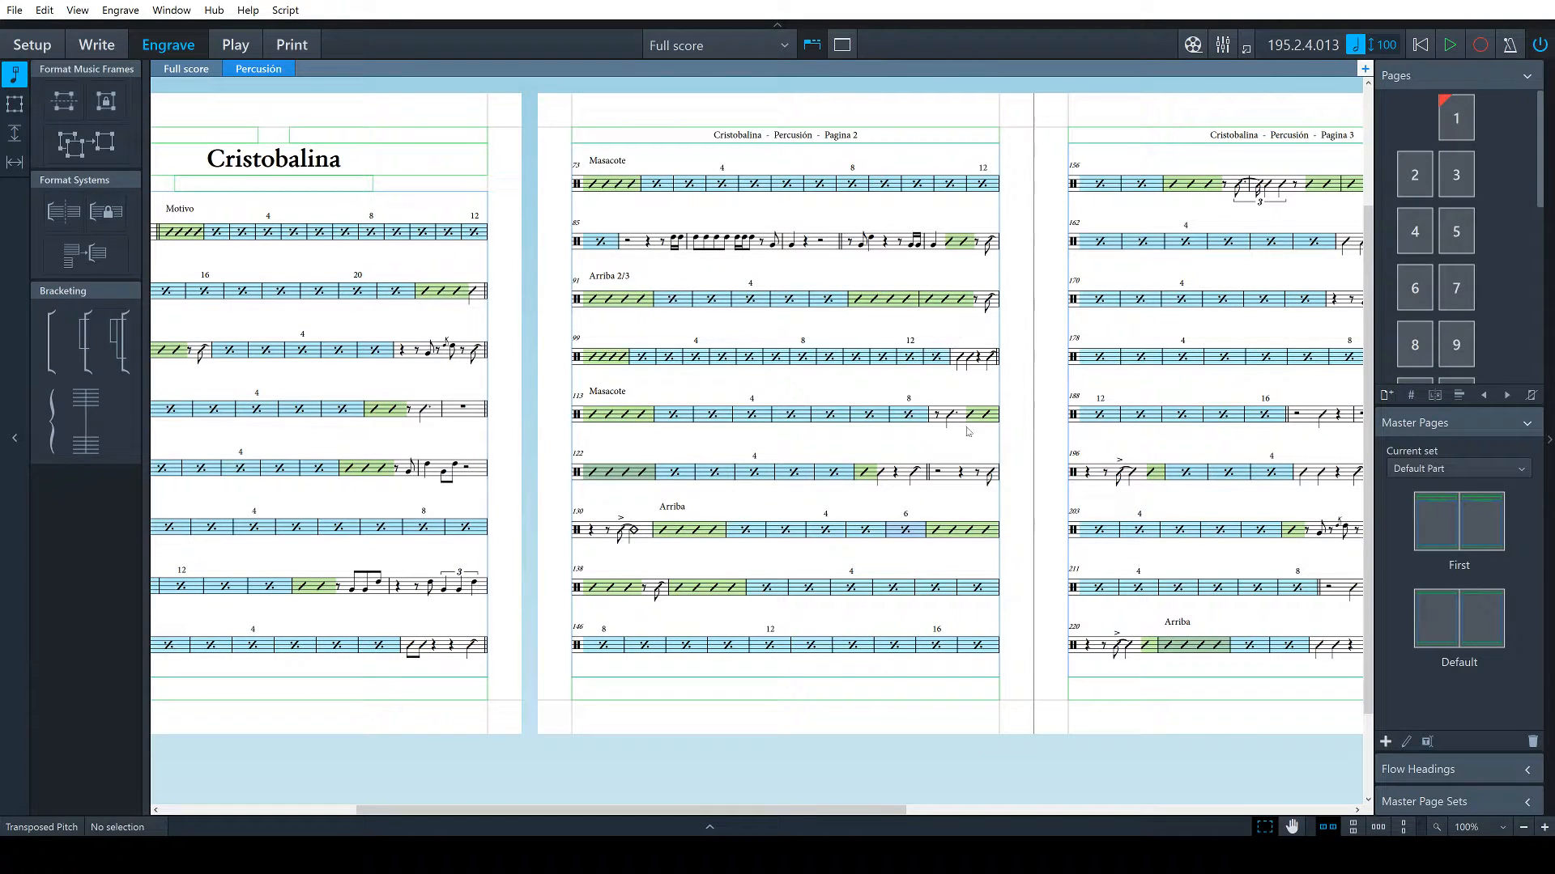
# Gather bars 122 to 128 into one system, ending at the double barline
pyautogui.click(928, 473)
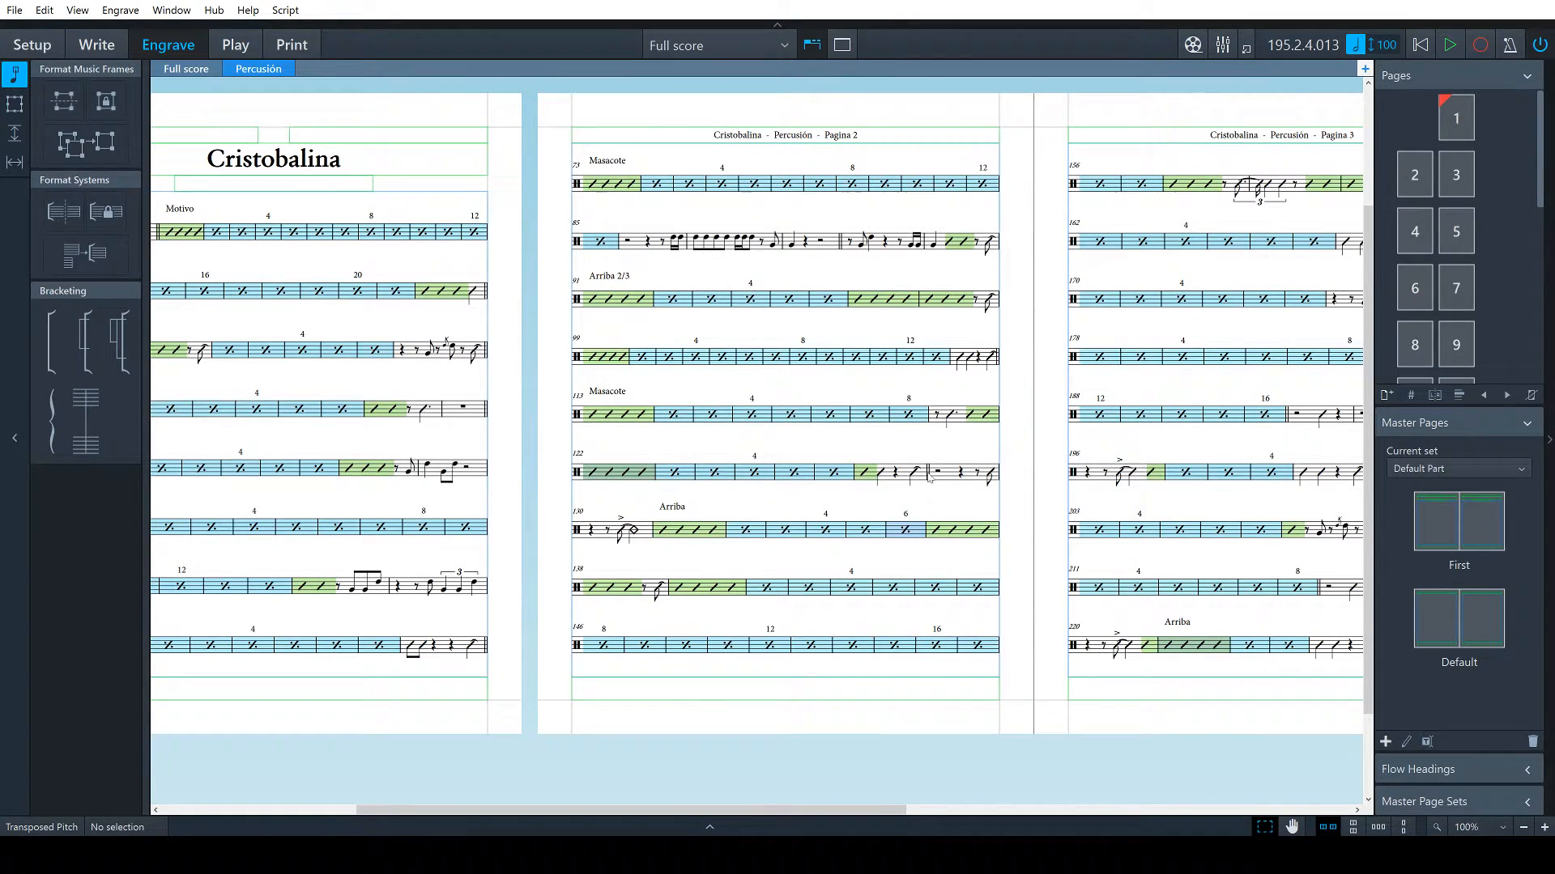
pyautogui.keyDown('shift'); pyautogui.click(596, 479); pyautogui.keyUp('shift')
pyautogui.press('s')
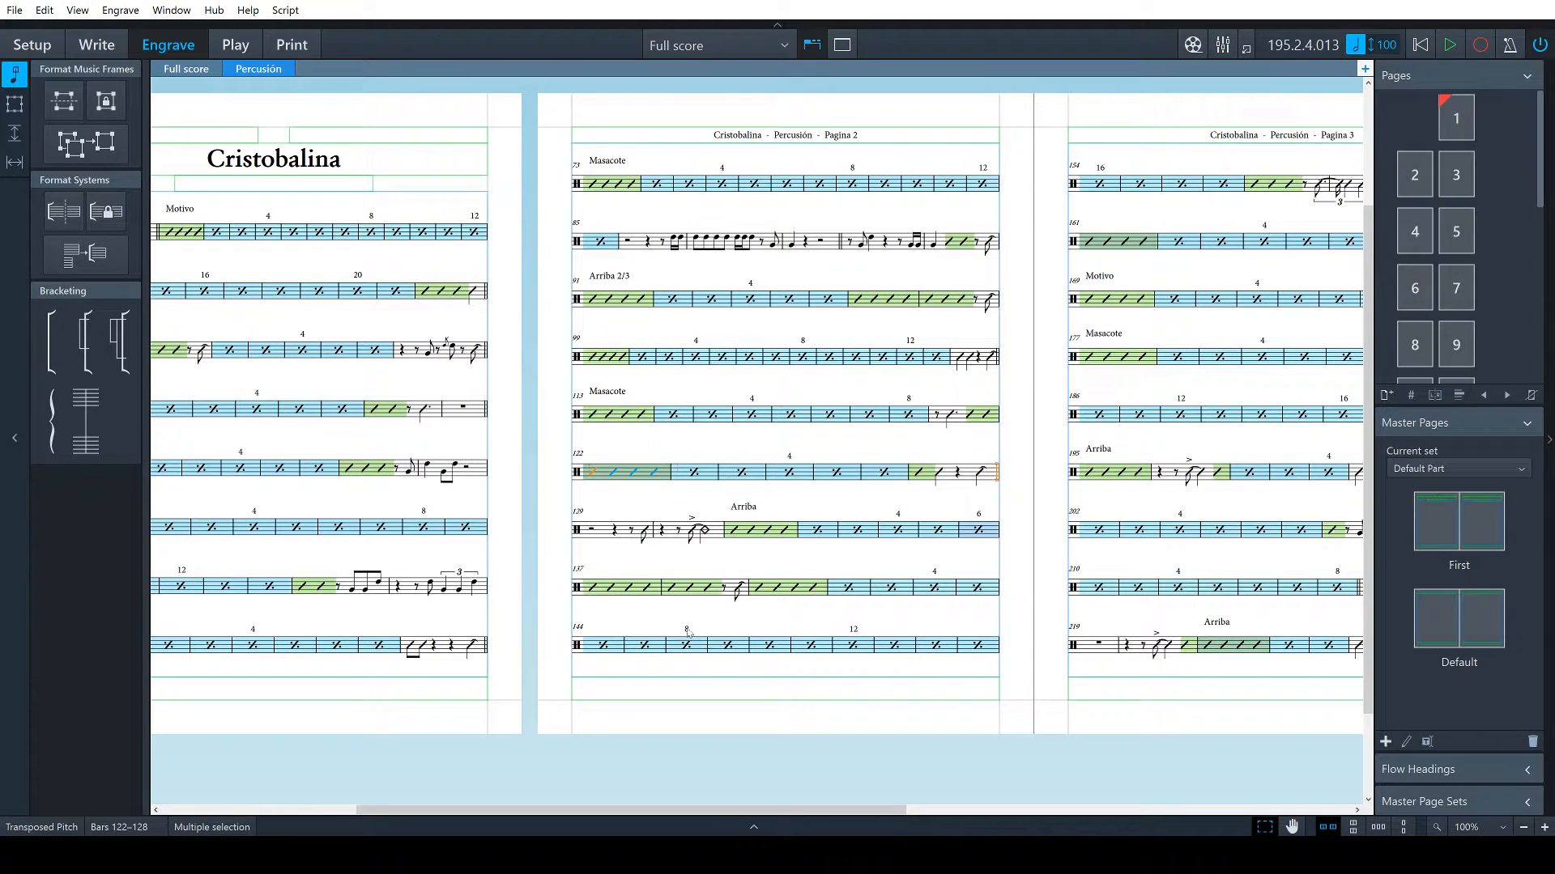
# Gather bars 137 to 146 on page 2 into one system
pyautogui.click(594, 599)
pyautogui.hotkey('shift', 's')
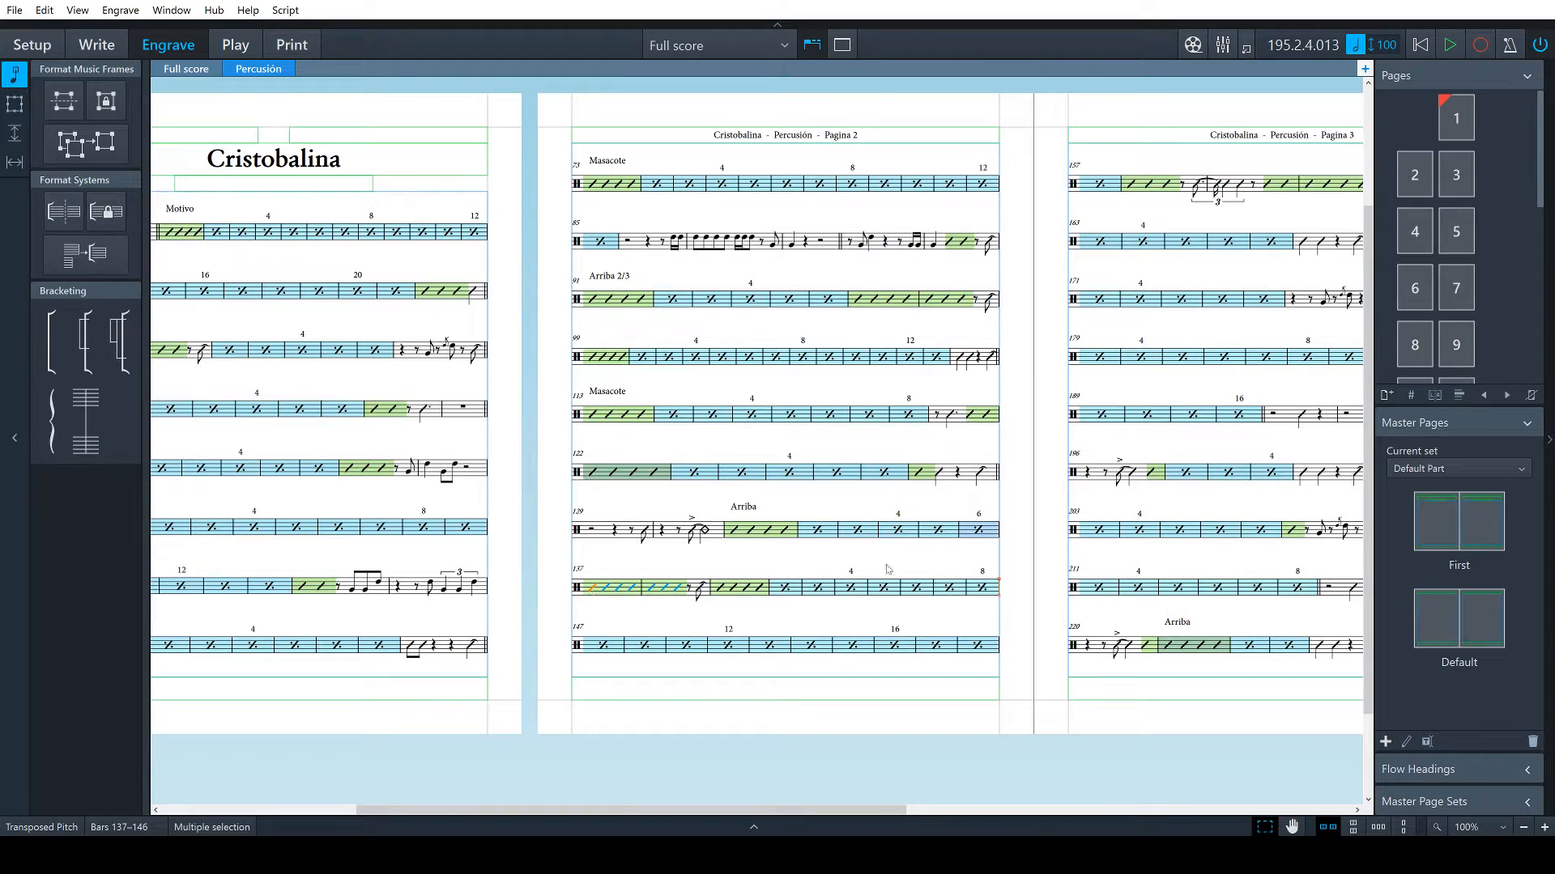
pyautogui.click(836, 570)
# Gather bars 147 to 157 into one system, and end it earlier with a system break at bar 155
pyautogui.hscroll(2, 749, 636)
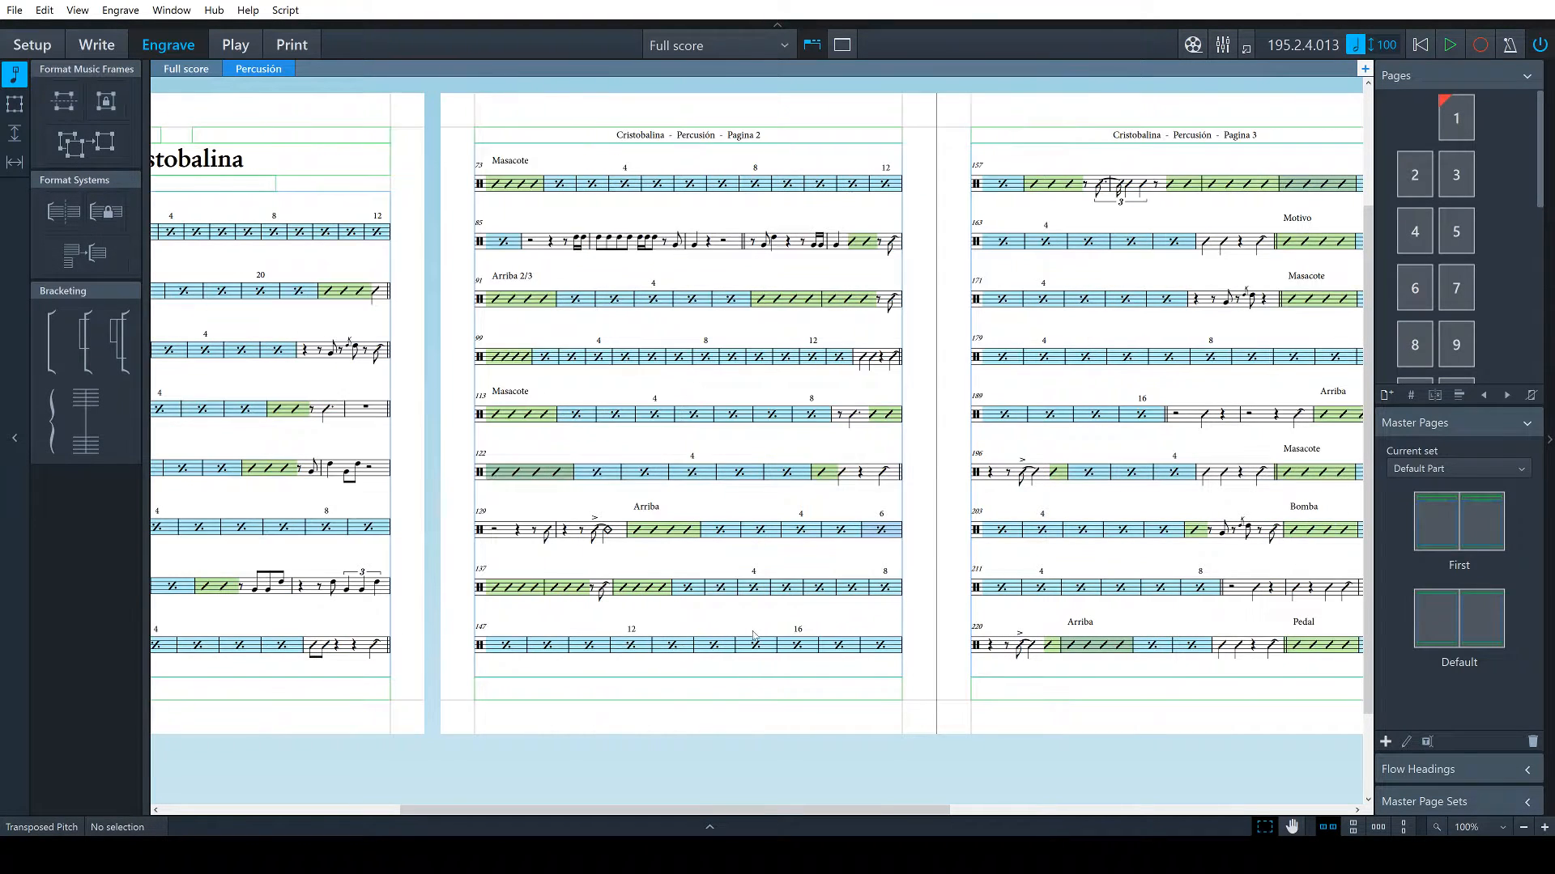
pyautogui.click(506, 645)
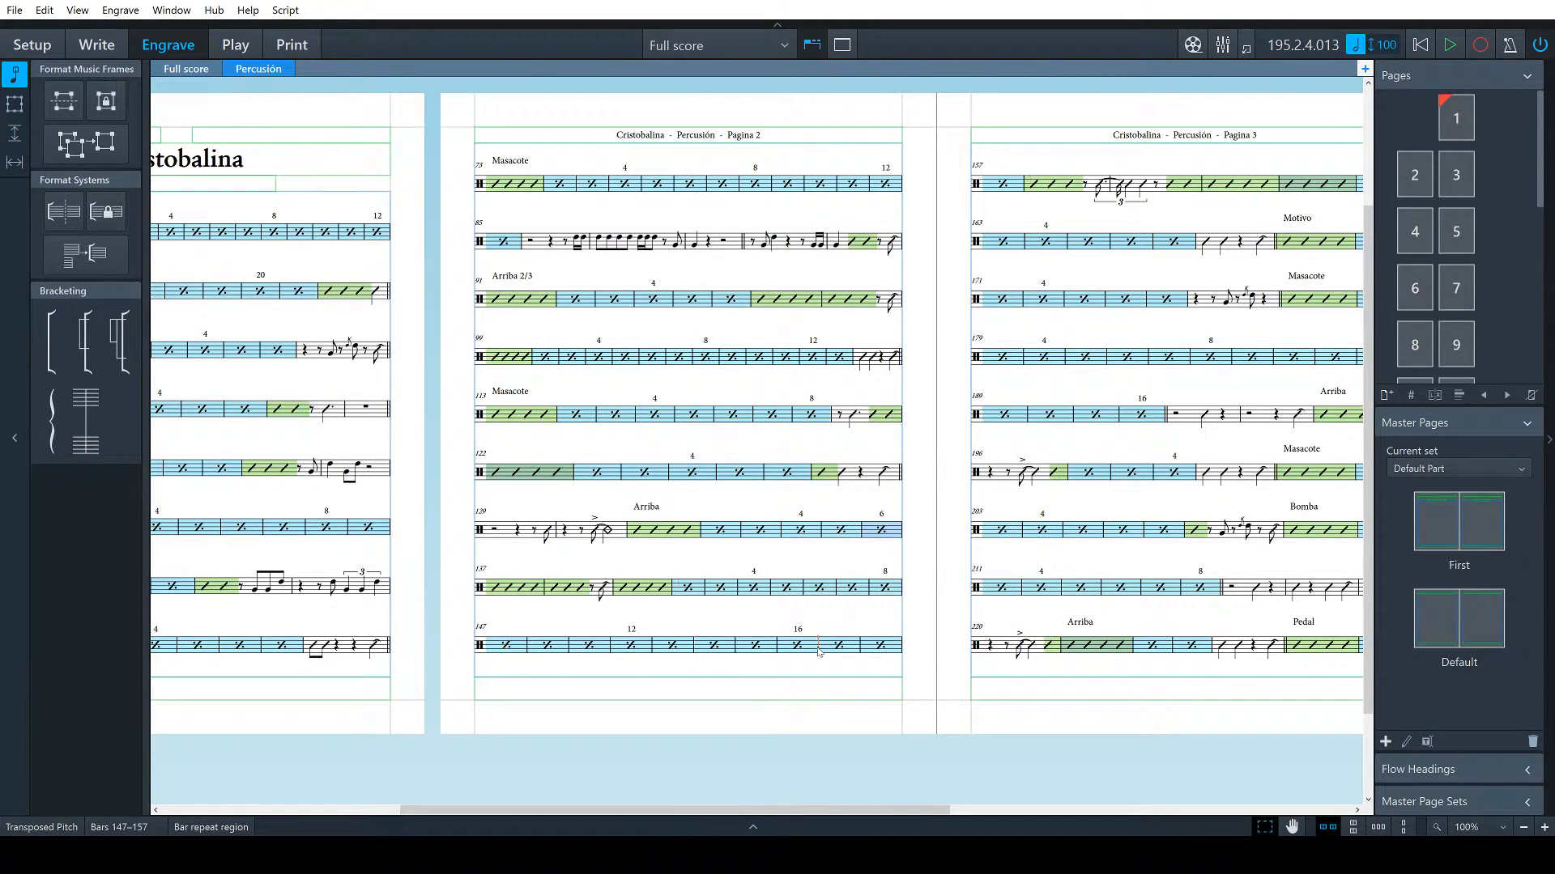
pyautogui.keyDown('ctrl'); pyautogui.click(504, 648); pyautogui.keyUp('ctrl')
pyautogui.hotkey('shift', 's')
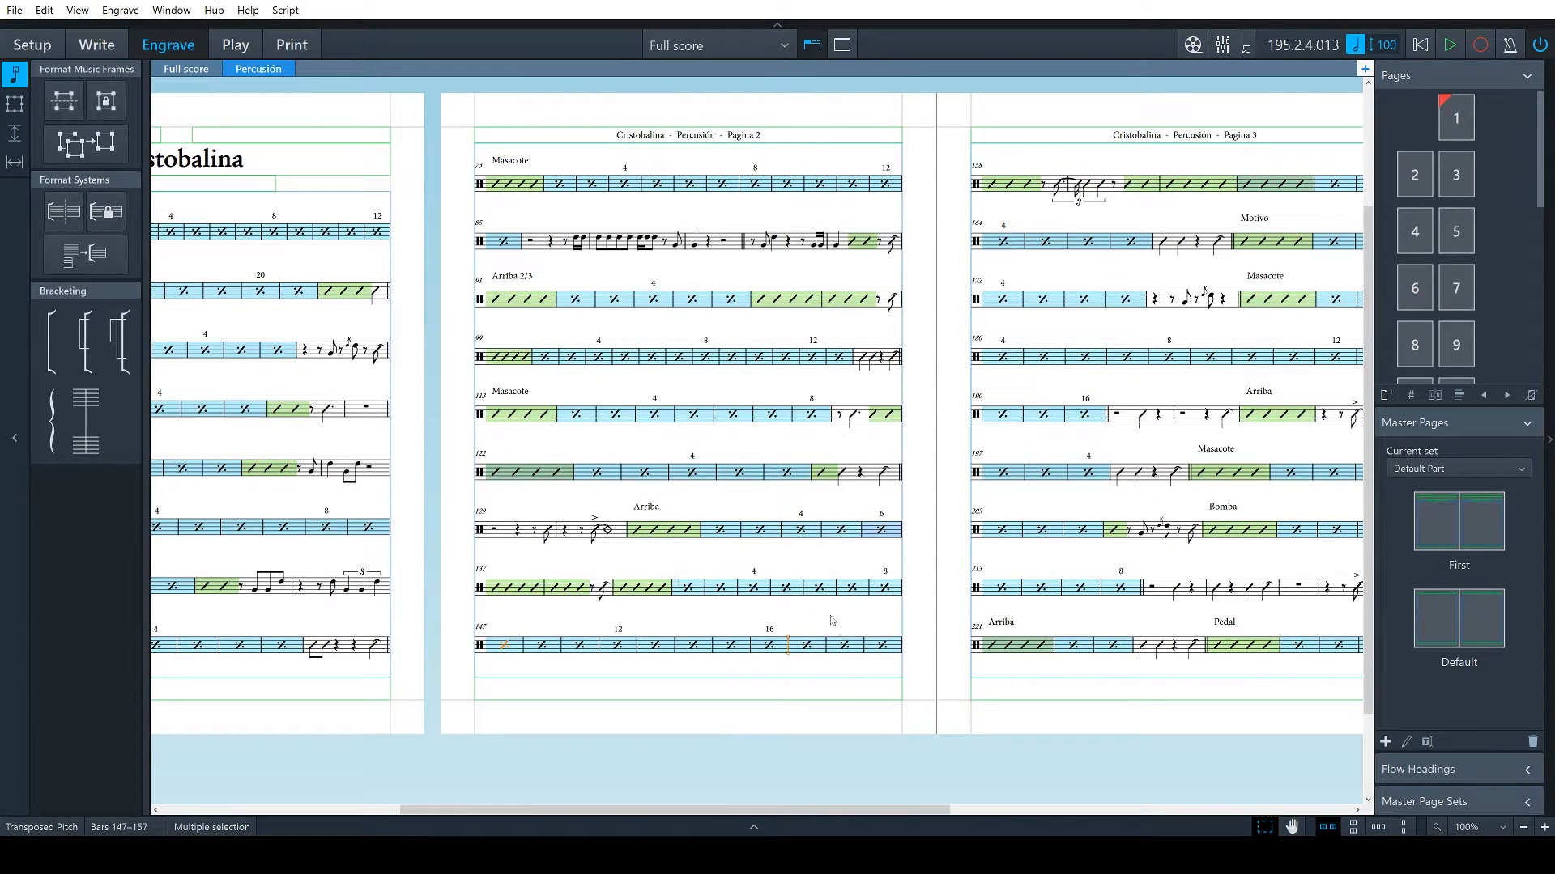
pyautogui.press('Escape')
pyautogui.click(789, 650)
pyautogui.hotkey('shift', 's')
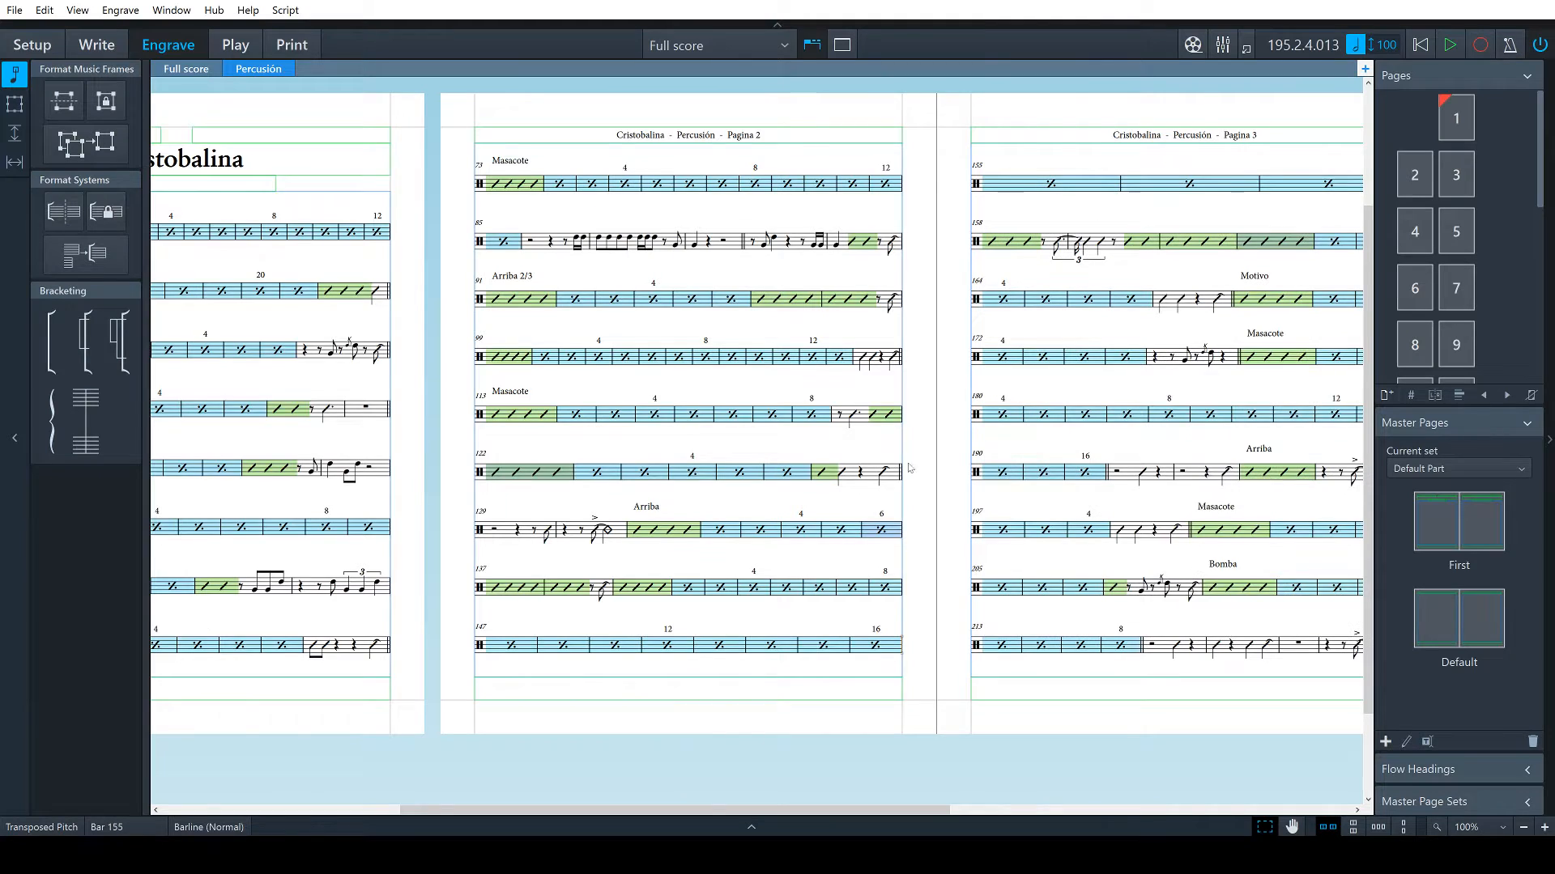
# Gather bars 155 to 168 into one system on page 3, and insert a system break at bar 165
pyautogui.hscroll(3, 922, 472)
pyautogui.click(941, 300)
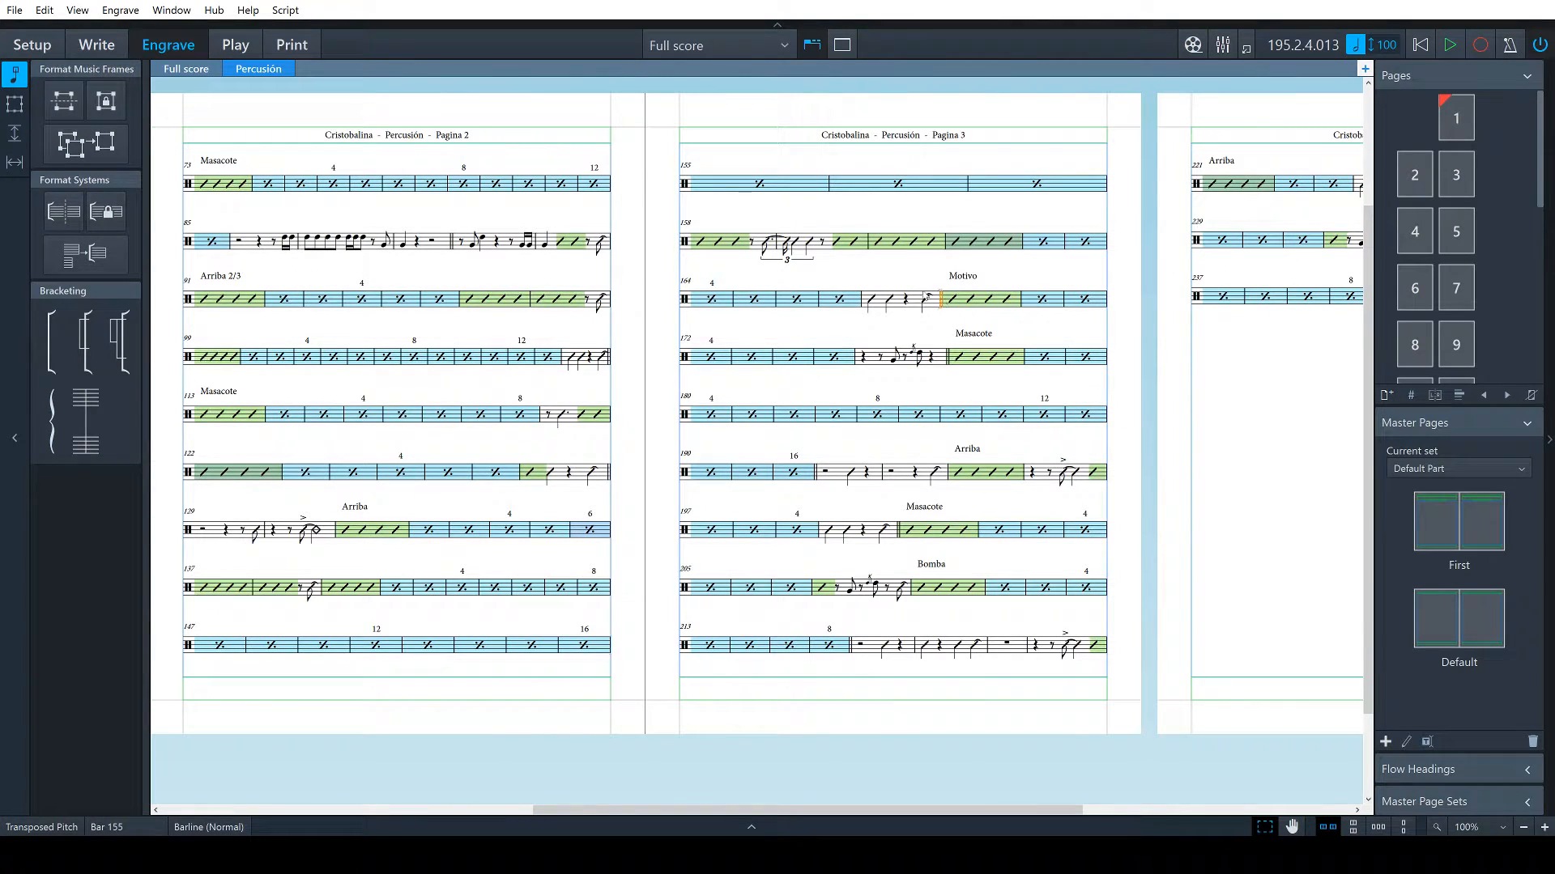
pyautogui.hotkey('shift', 's')
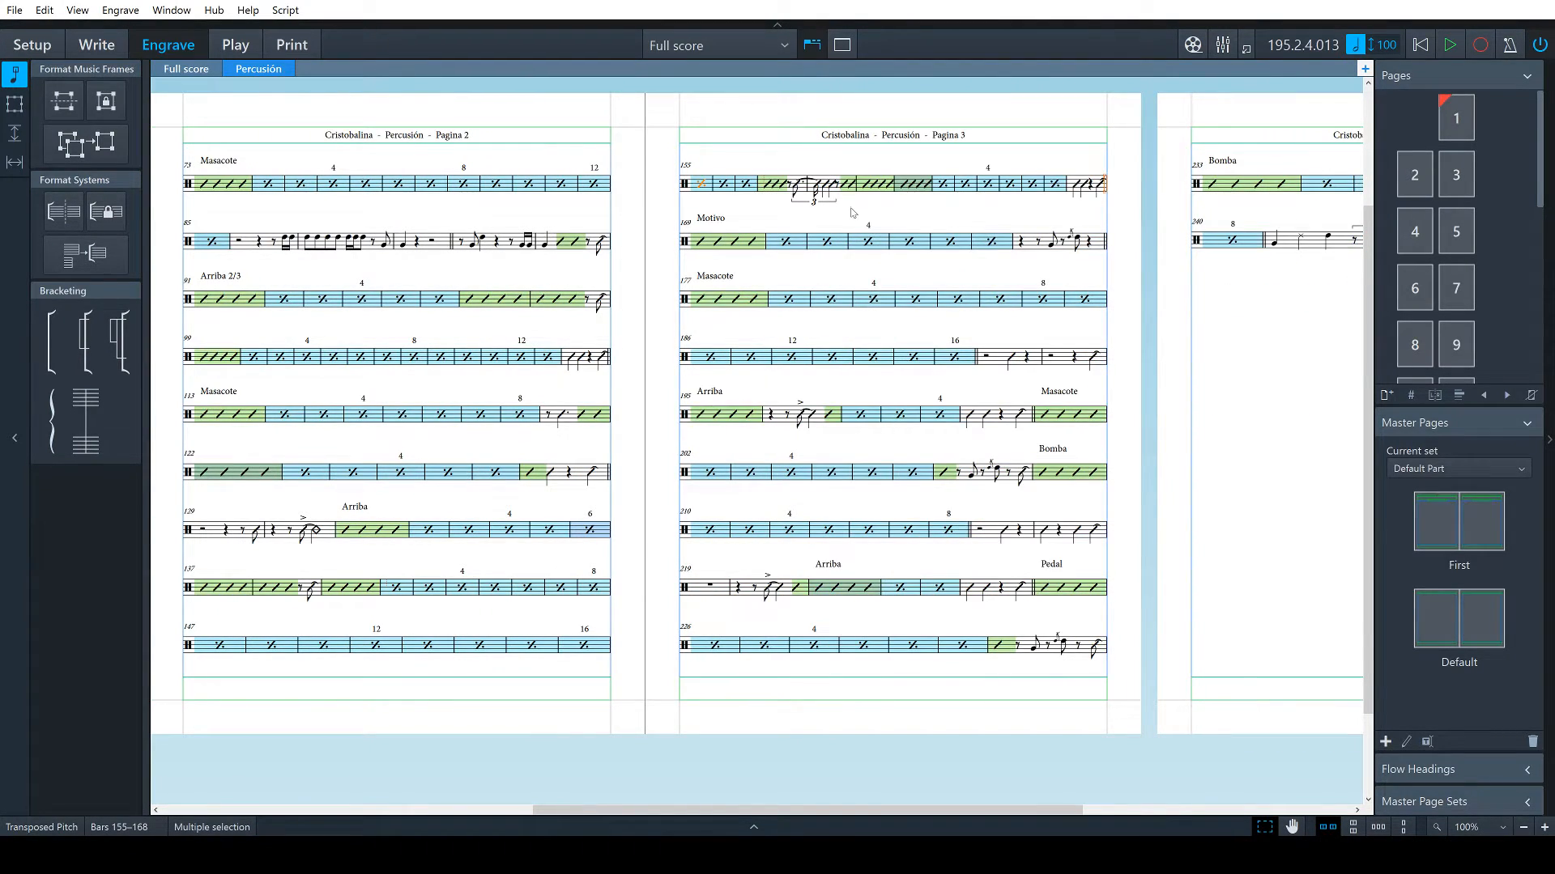
pyautogui.click(1001, 184)
pyautogui.hotkey('shift', 's')
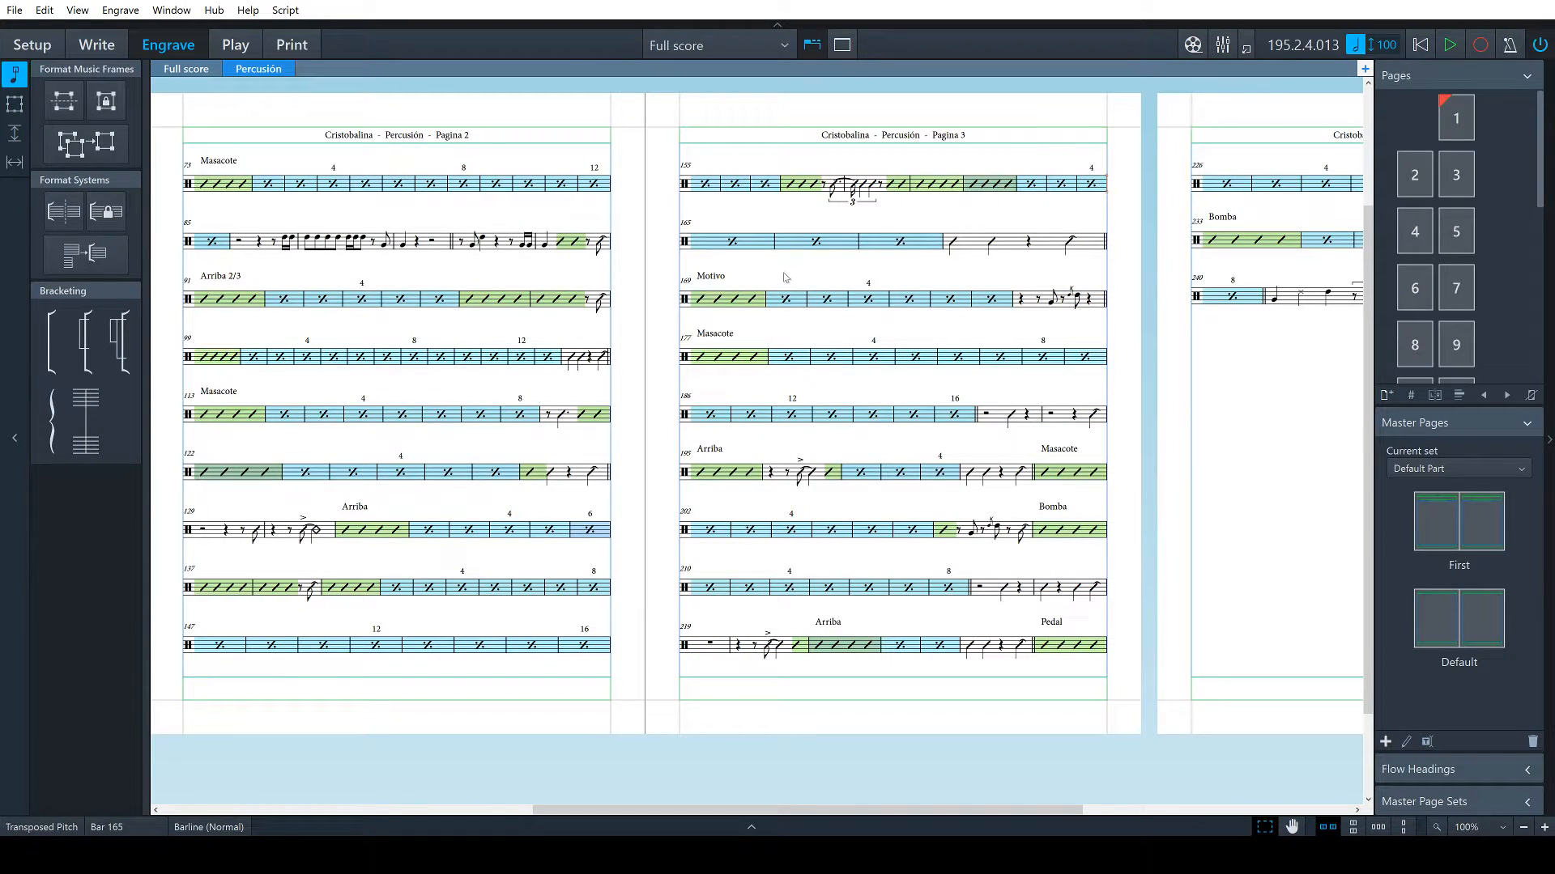
# Try gathering bars 165 to 176 into one system, ending just before the Masacote section
pyautogui.click(733, 242)
pyautogui.hotkey('ctrl', 'z')
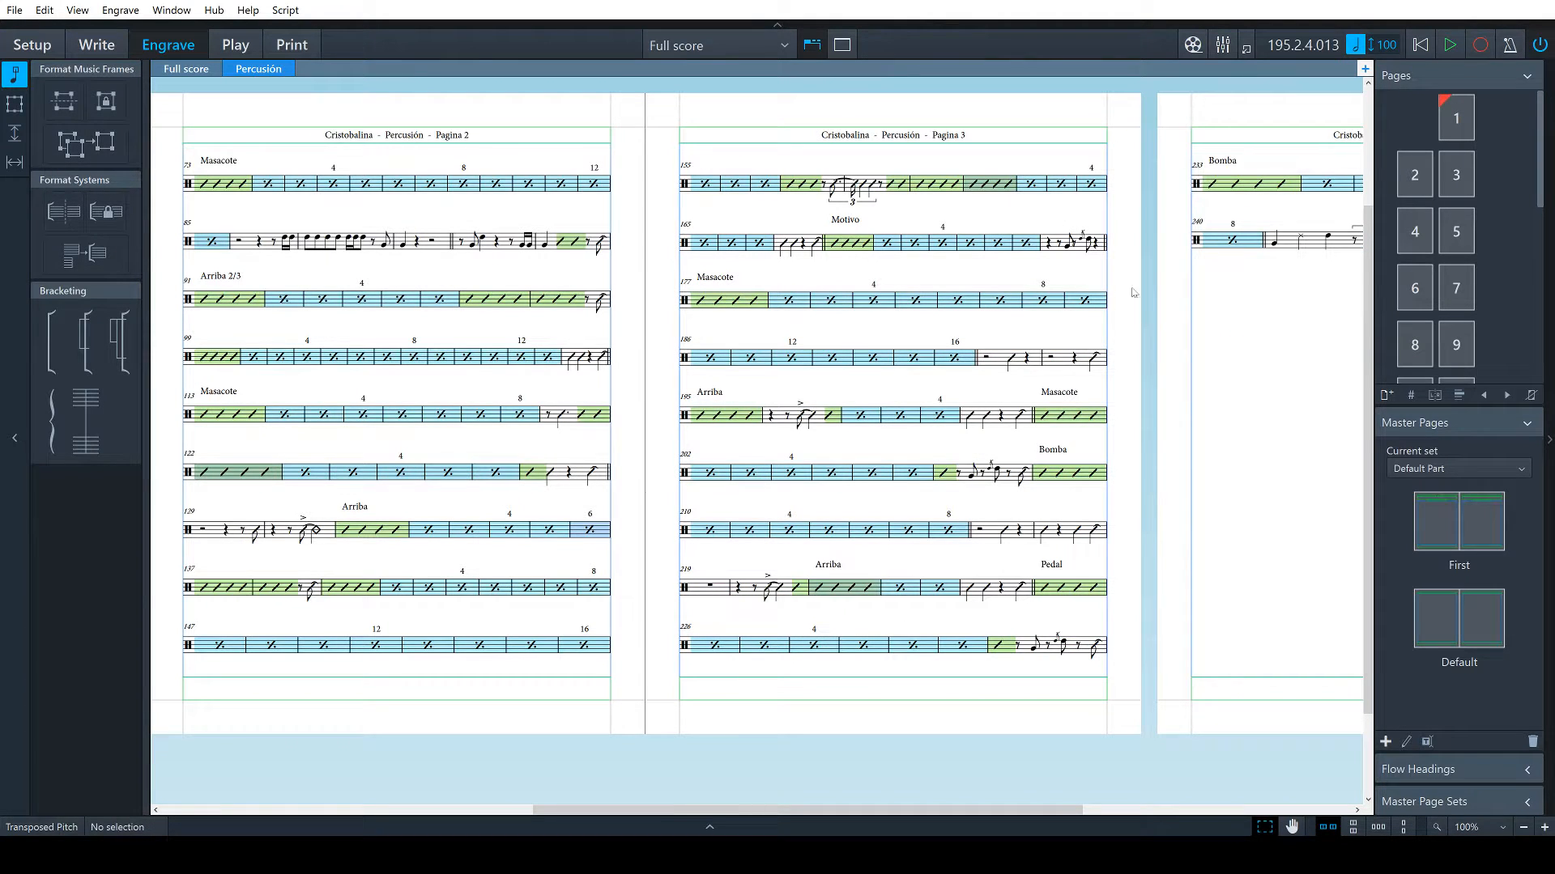
pyautogui.click(1070, 247)
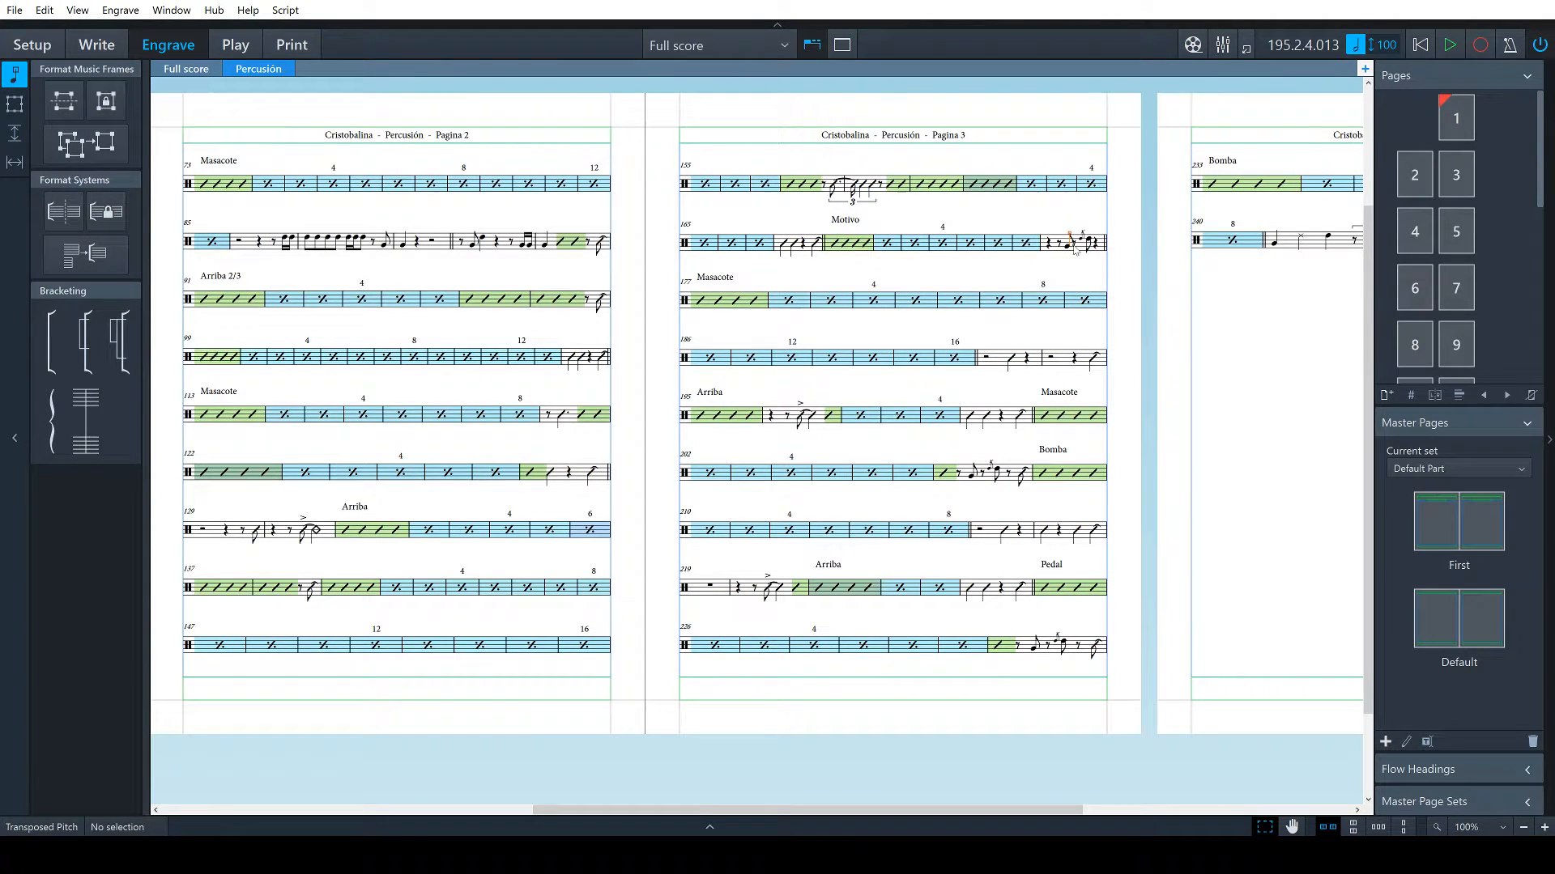
pyautogui.click(1034, 268)
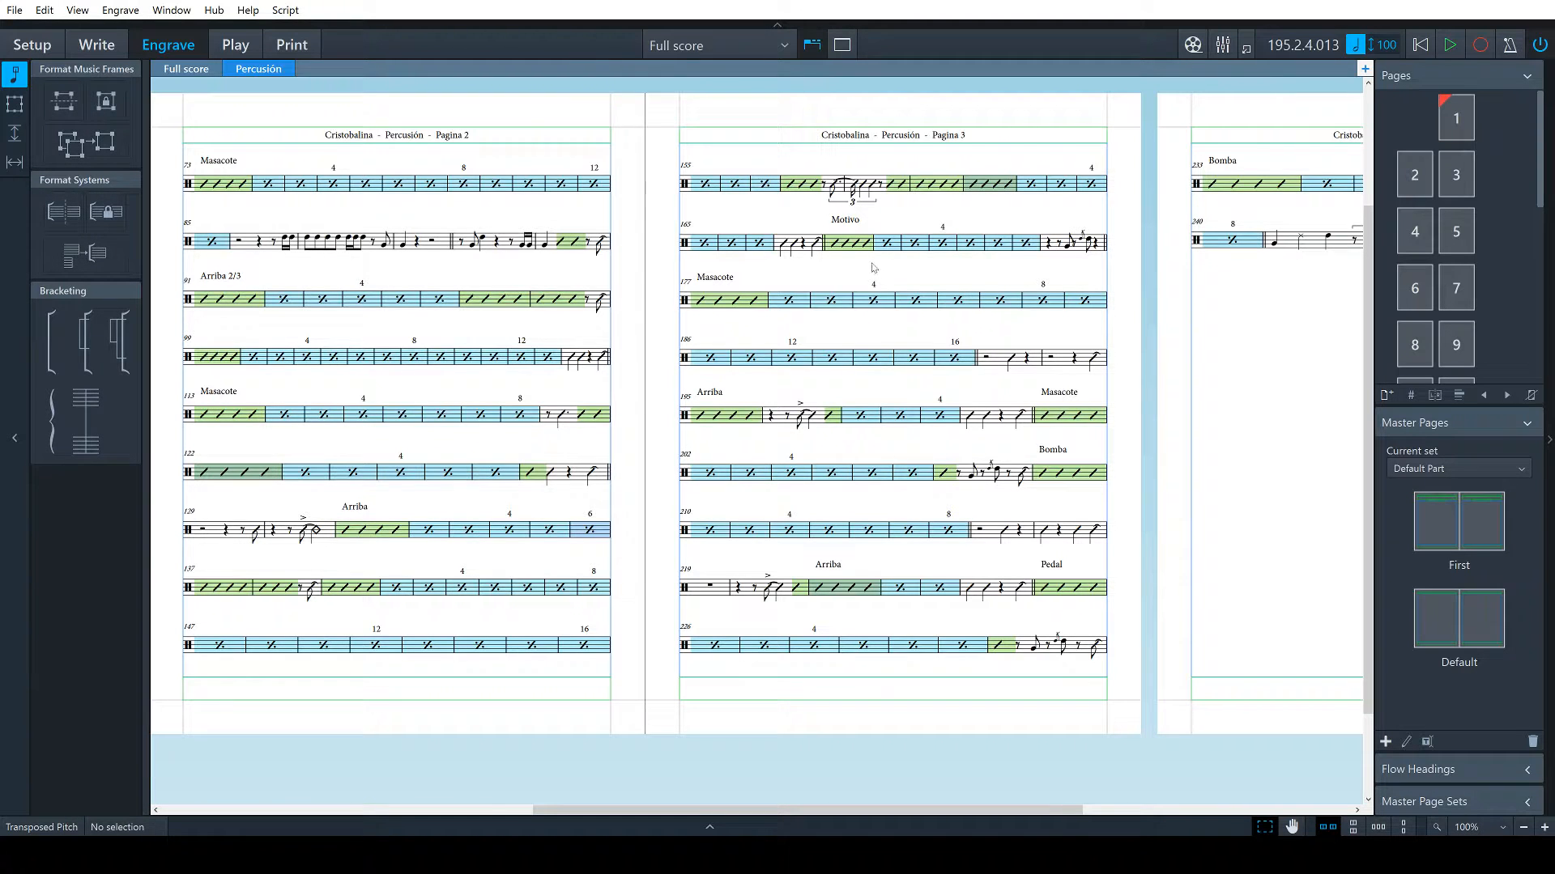
# Try a system break at bar 173 with bars 173 to 180 gathered into one system
pyautogui.click(958, 246)
pyautogui.hotkey('shift', 's')
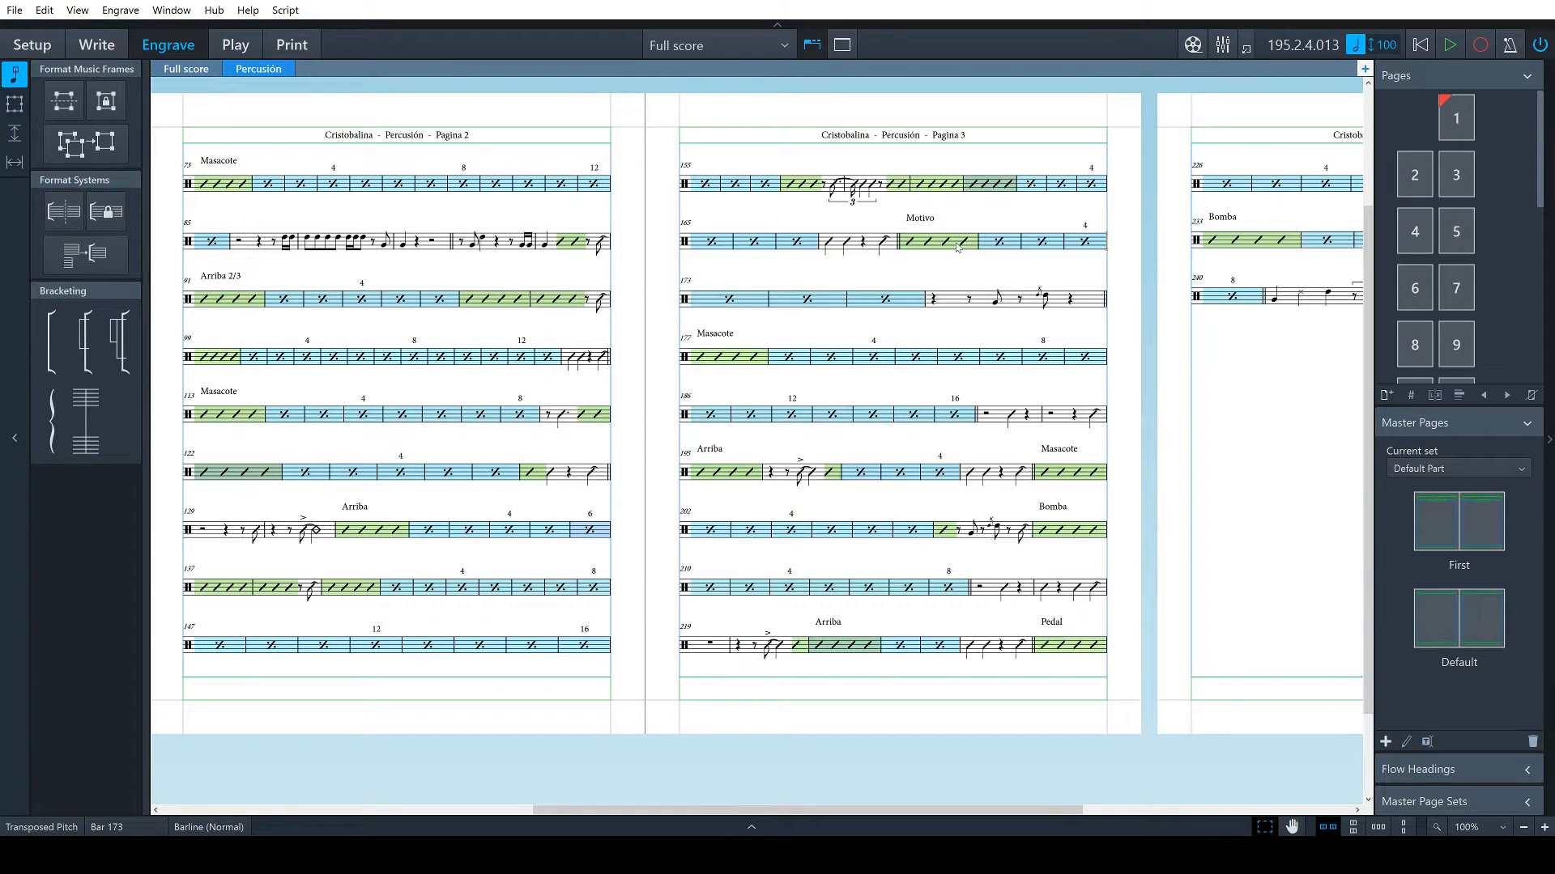
pyautogui.click(728, 300)
pyautogui.keyDown('shift'); pyautogui.click(894, 357); pyautogui.keyUp('shift')
pyautogui.press('m')
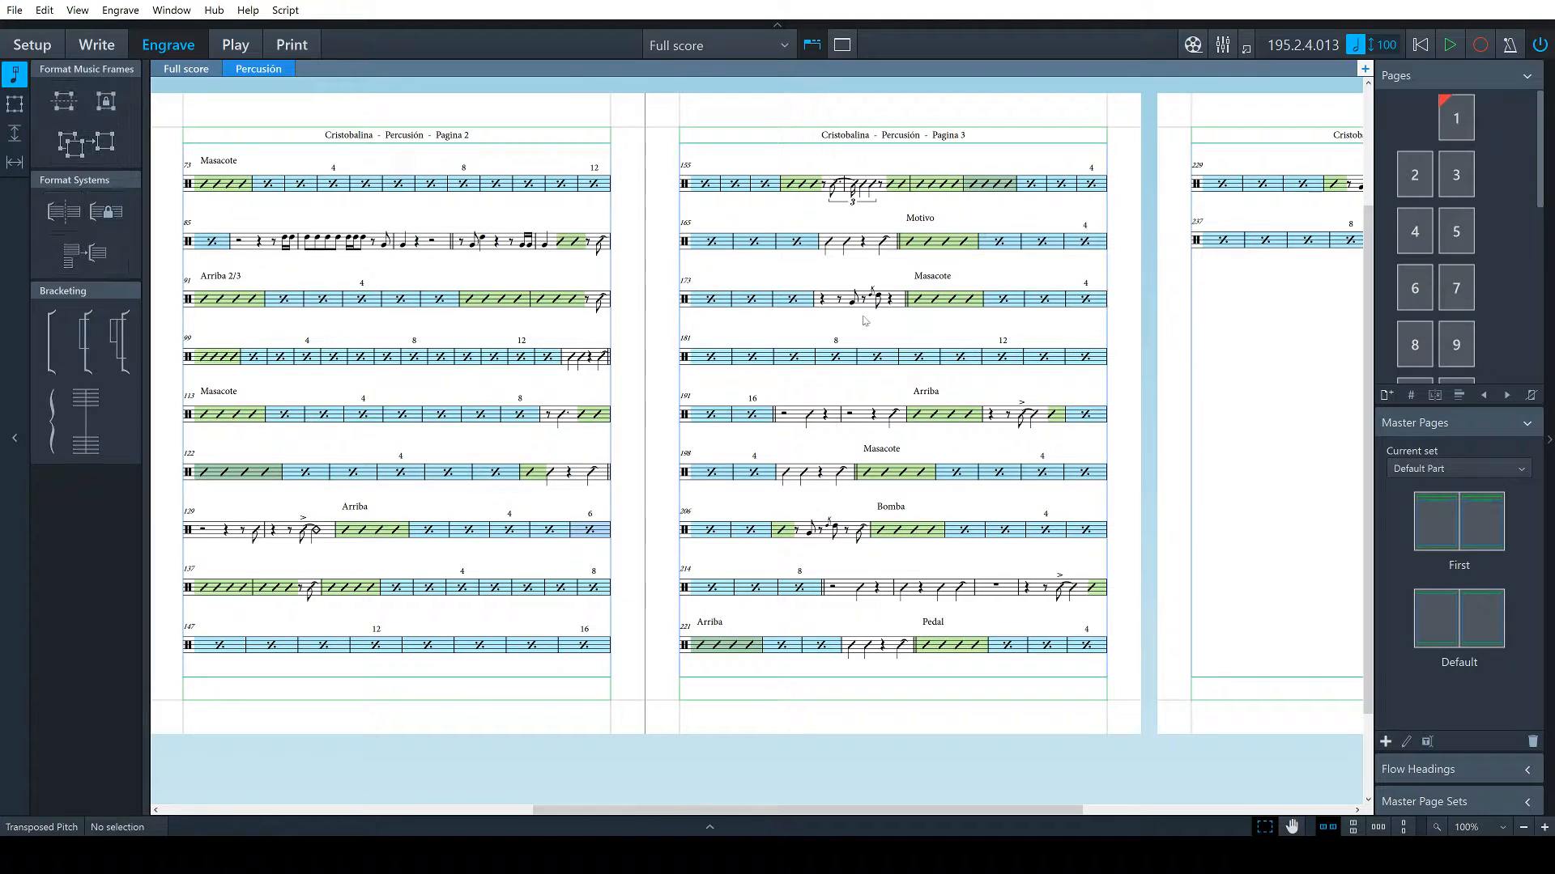
# Try gathering bars 181 to 192 into one system, ending at the double barline
pyautogui.click(775, 415)
pyautogui.keyDown('ctrl'); pyautogui.click(711, 358); pyautogui.keyUp('ctrl')
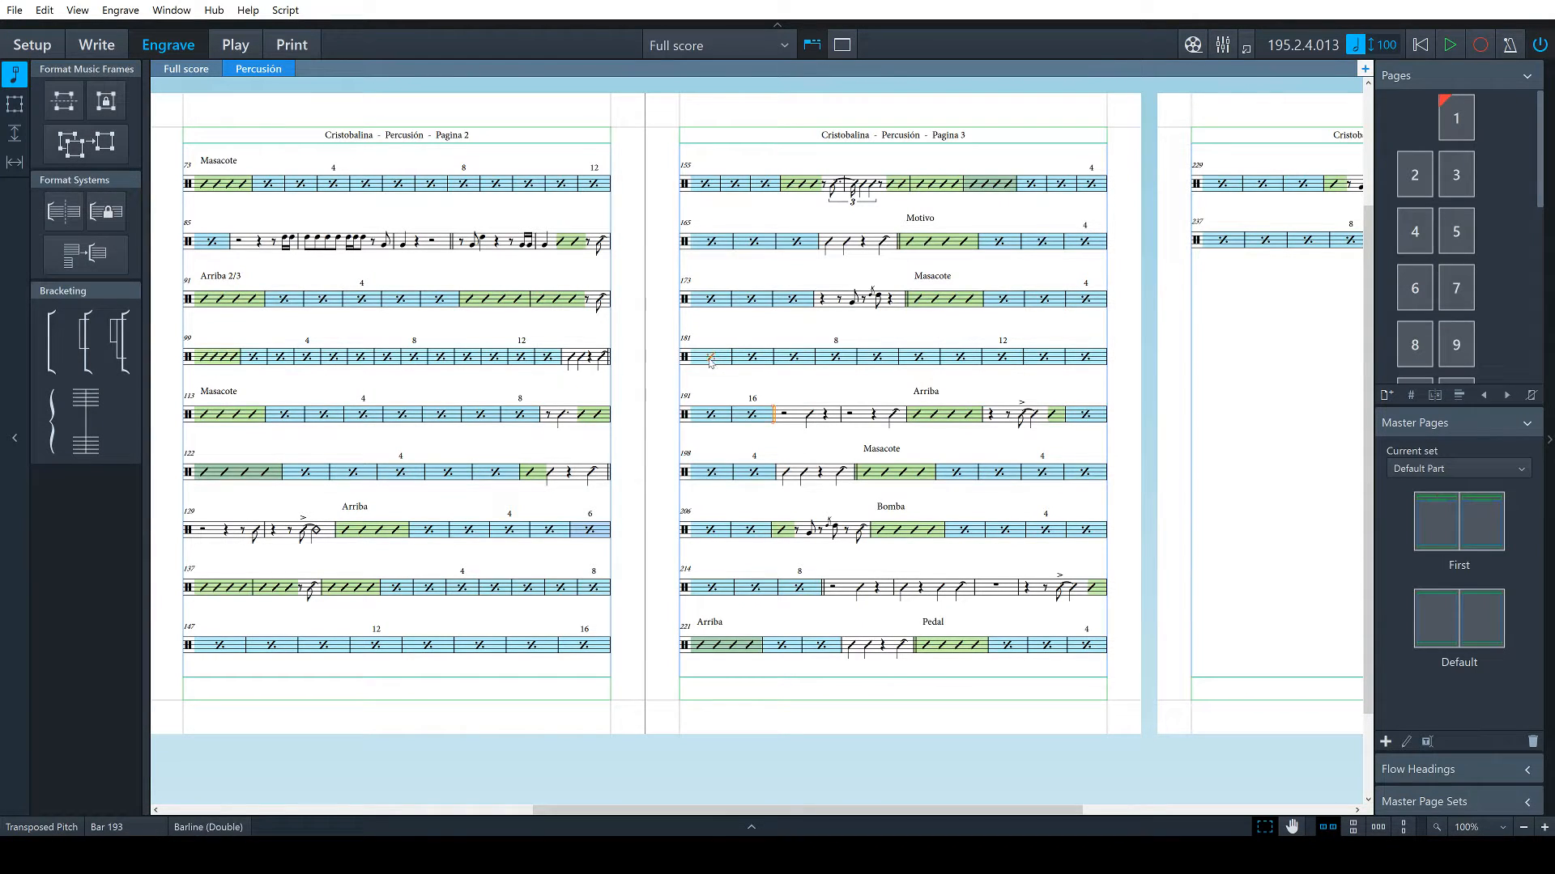
pyautogui.press('m')
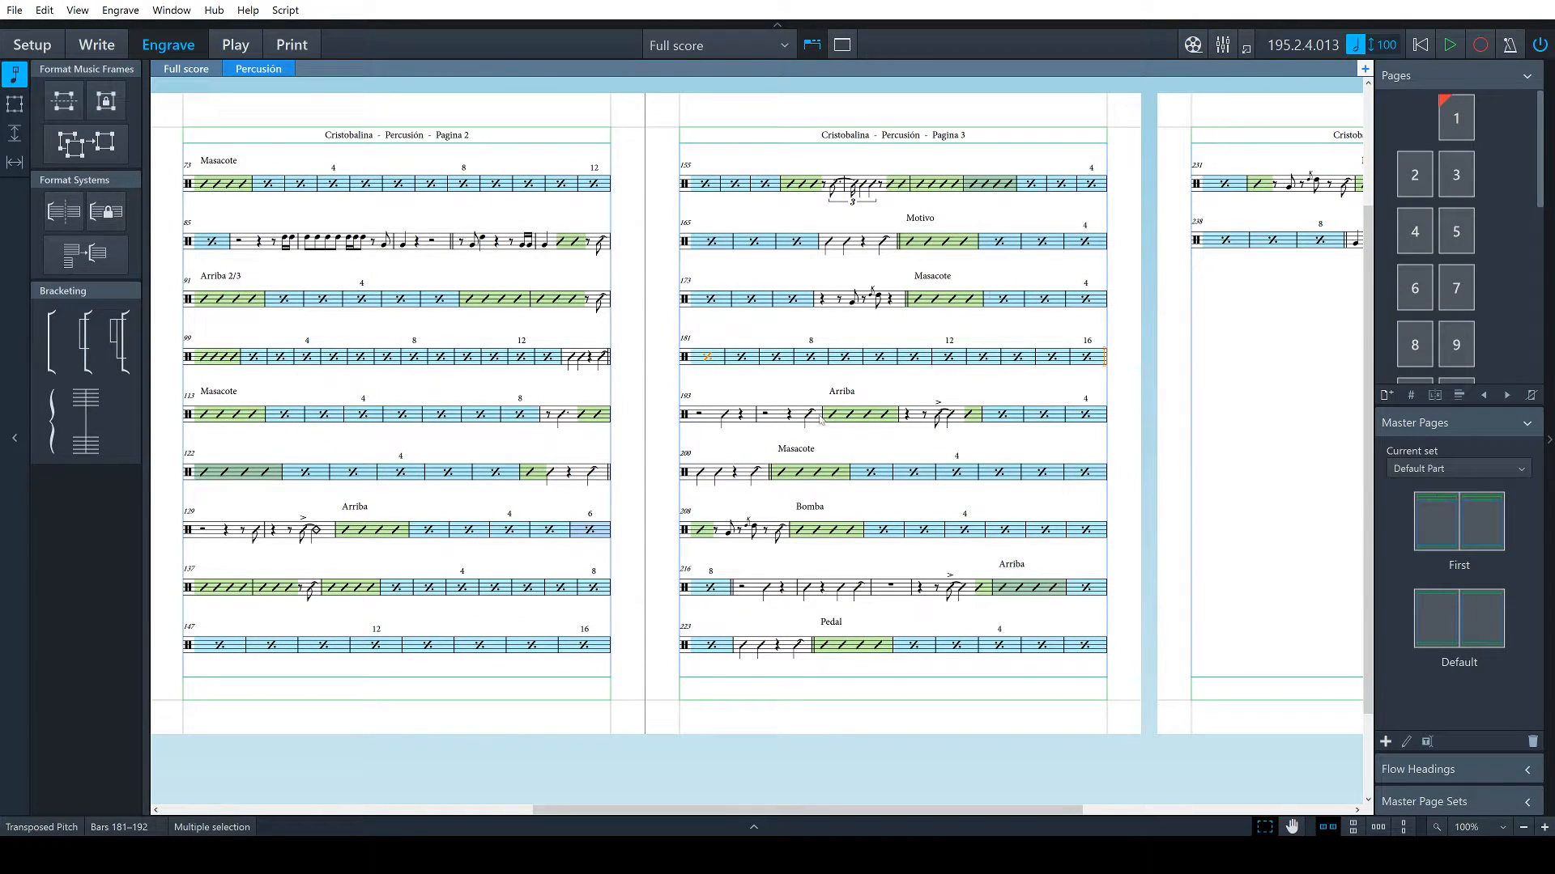
# Try gathering bars 193 to 200 into one system, so that the Masacote section starts a new one
pyautogui.click(699, 415)
pyautogui.keyDown('ctrl'); pyautogui.click(770, 475); pyautogui.keyUp('ctrl')
pyautogui.press('m')
pyautogui.click(700, 473)
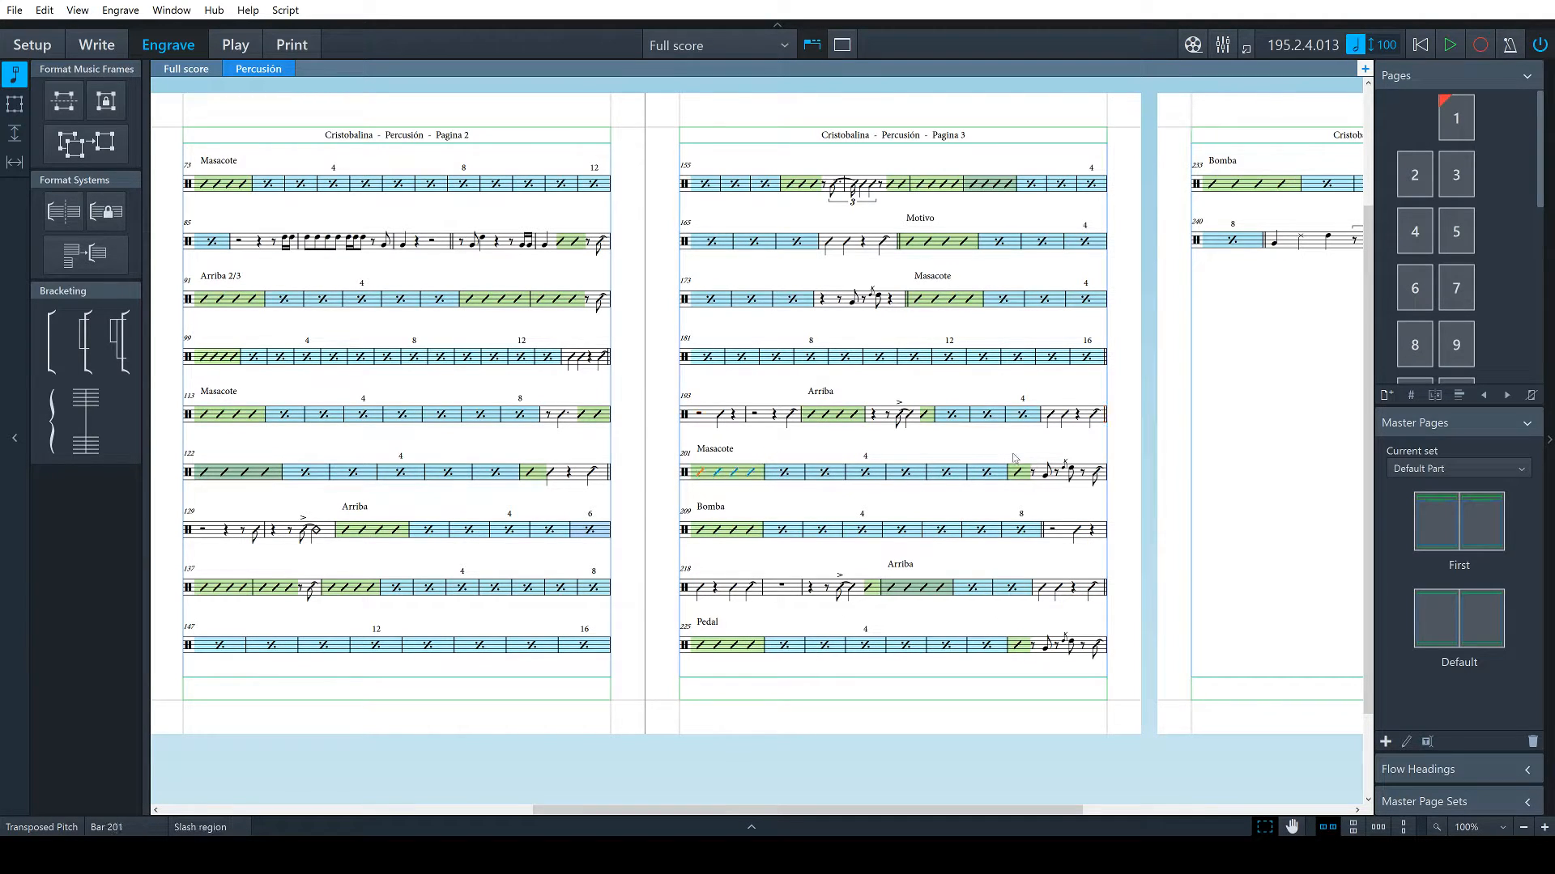
# Try gathering bars 209 to 216 of the Bomba section into one system
pyautogui.click(699, 531)
pyautogui.keyDown('shift'); pyautogui.click(1043, 532); pyautogui.keyUp('shift')
pyautogui.press('m')
pyautogui.hscroll(-5, 1025, 539)
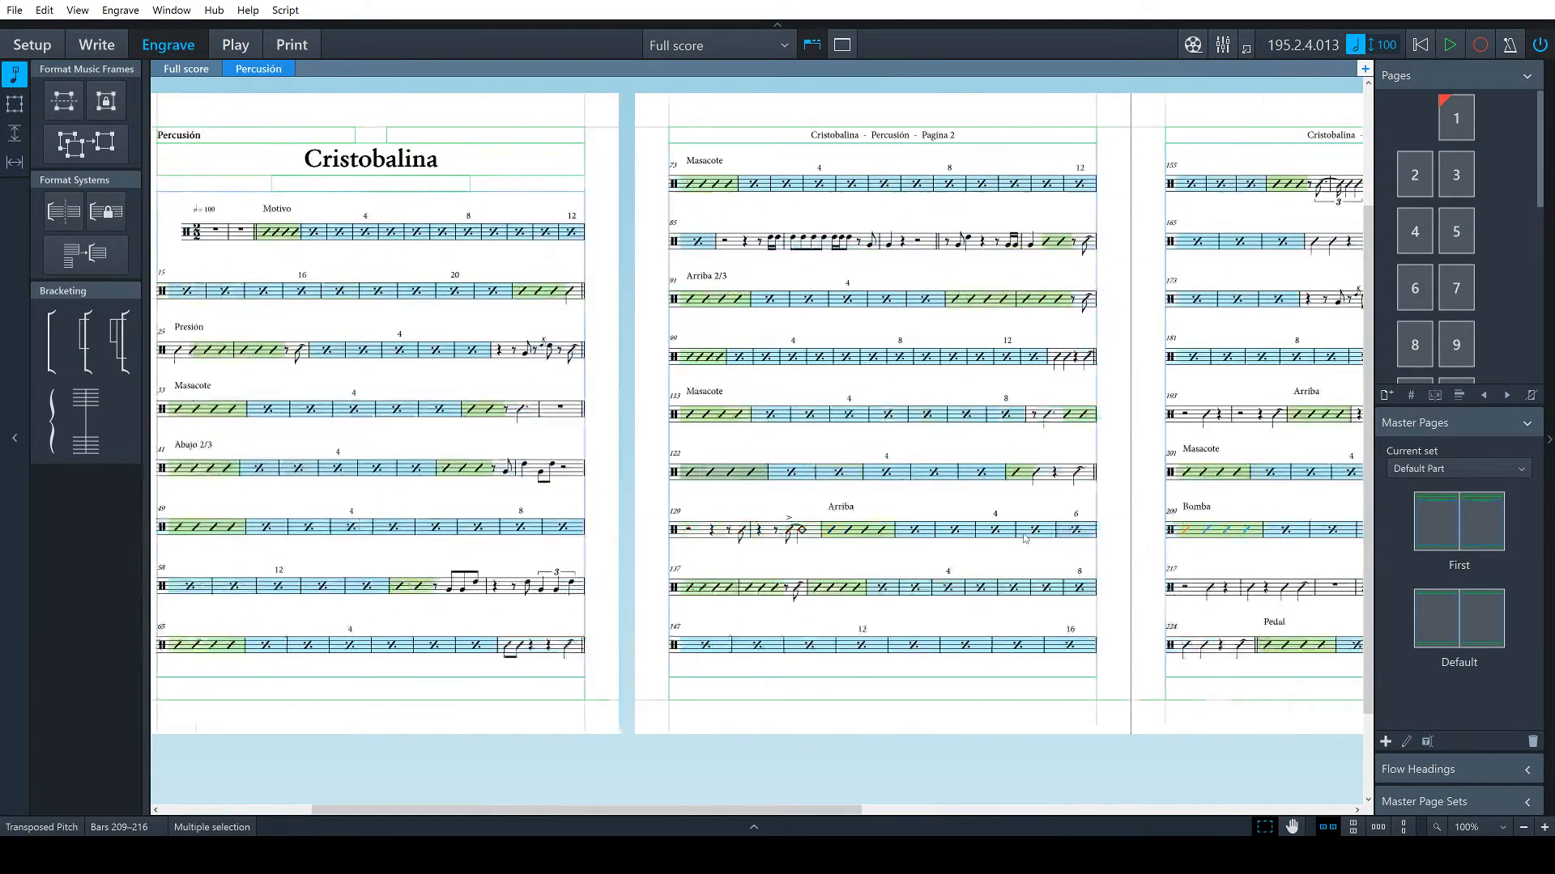
pyautogui.hscroll(5, 1025, 539)
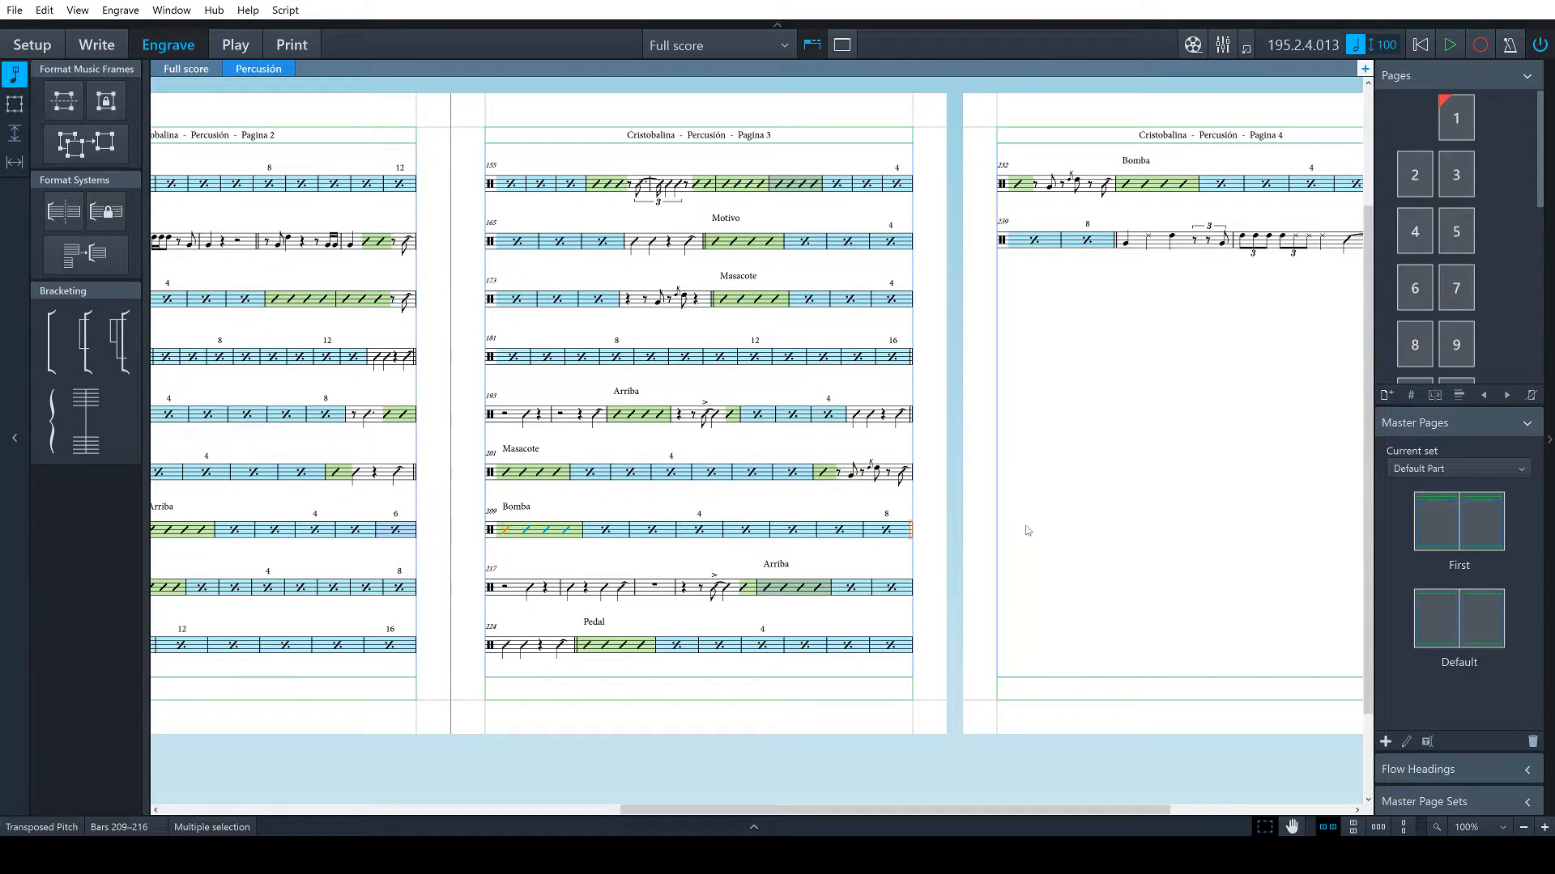
# Try gathering bars 217 to 224 into one system, ending just before the Pedal section
pyautogui.click(589, 568)
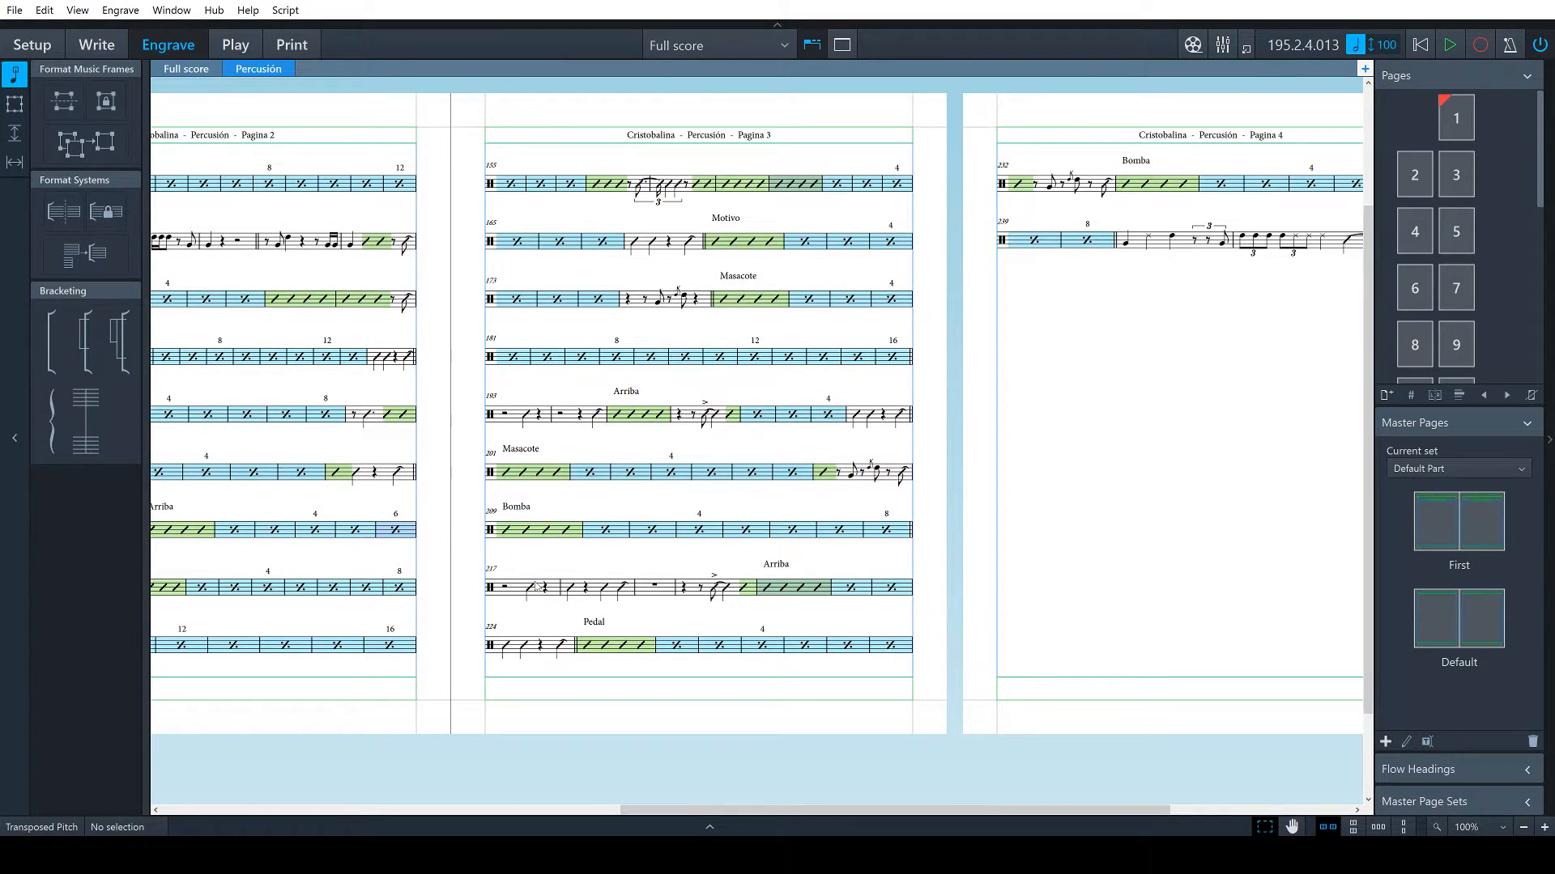
pyautogui.click(507, 587)
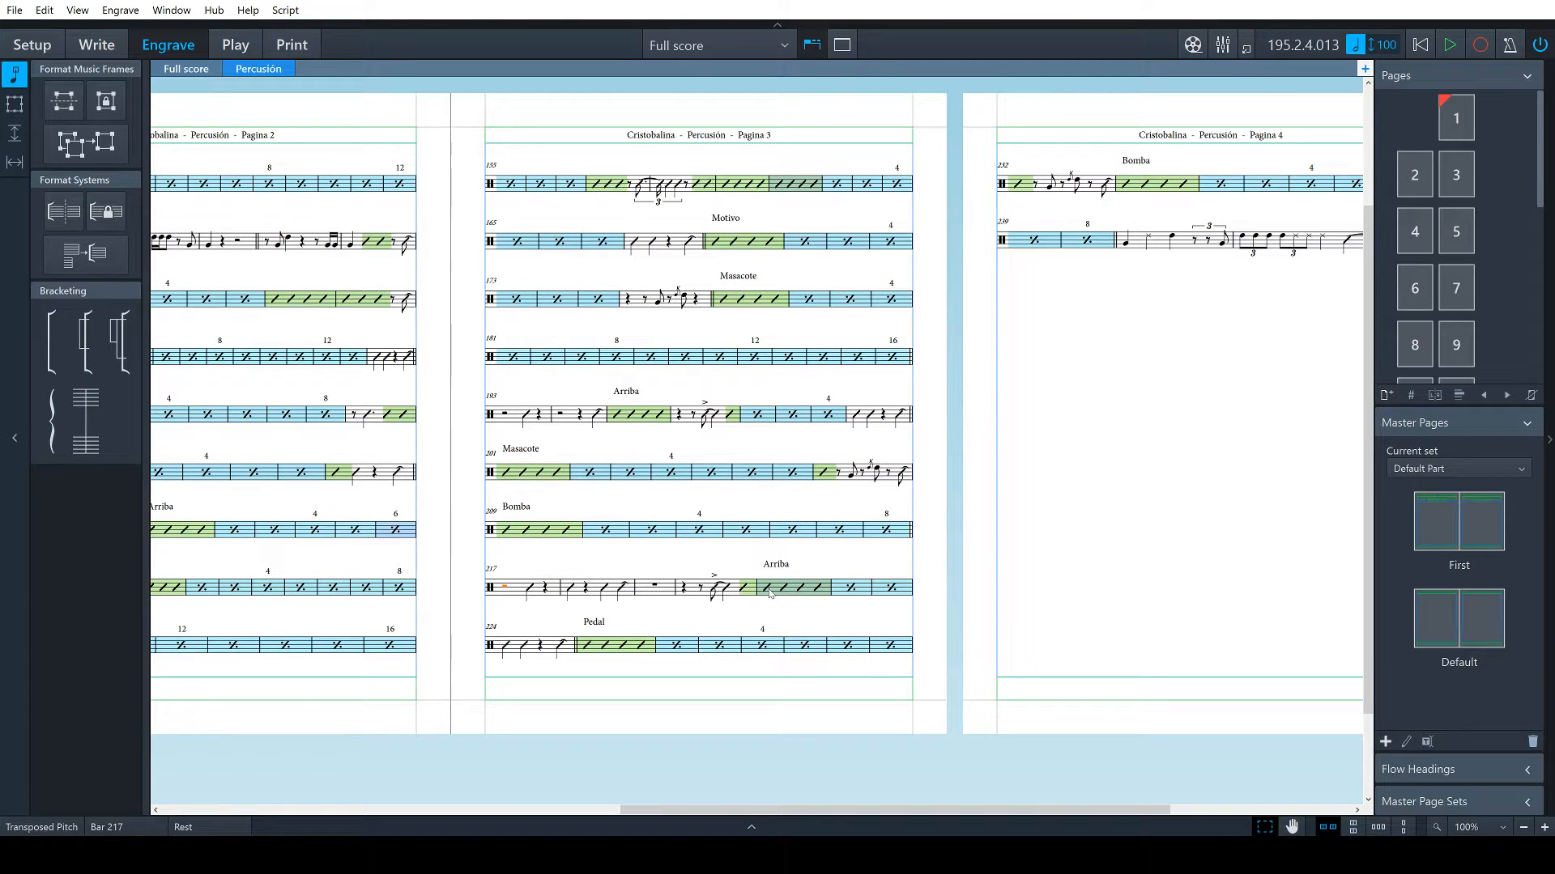
pyautogui.keyDown('shift'); pyautogui.click(578, 650); pyautogui.keyUp('shift')
pyautogui.press('m')
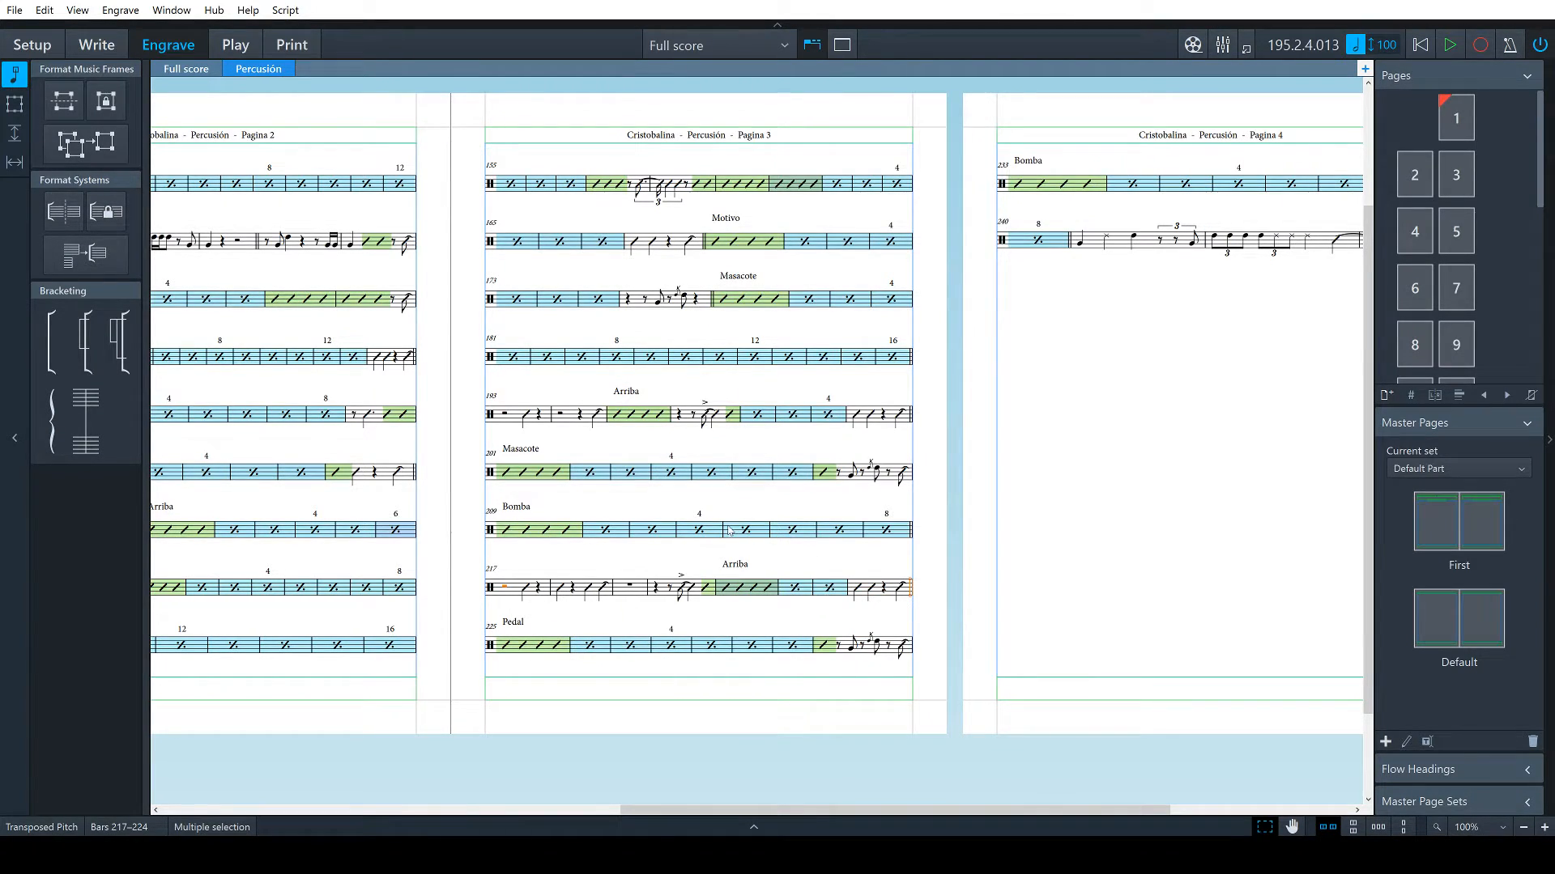
pyautogui.press('Escape')
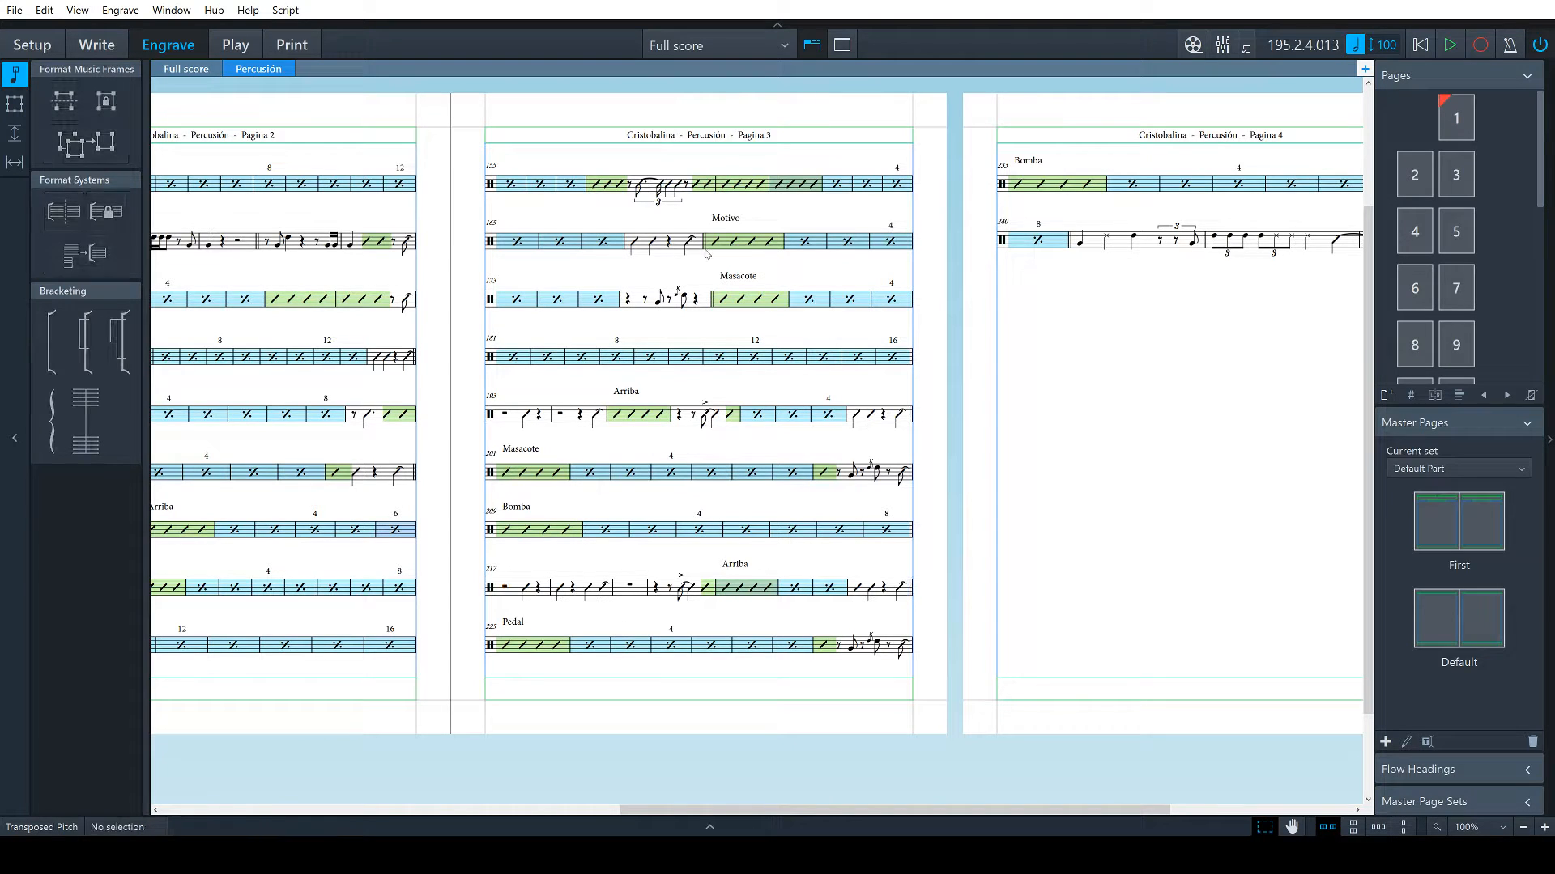
# Merge bars 165 to 176 back into one system, ending at the double barline before the Masacote section
pyautogui.click(704, 299)
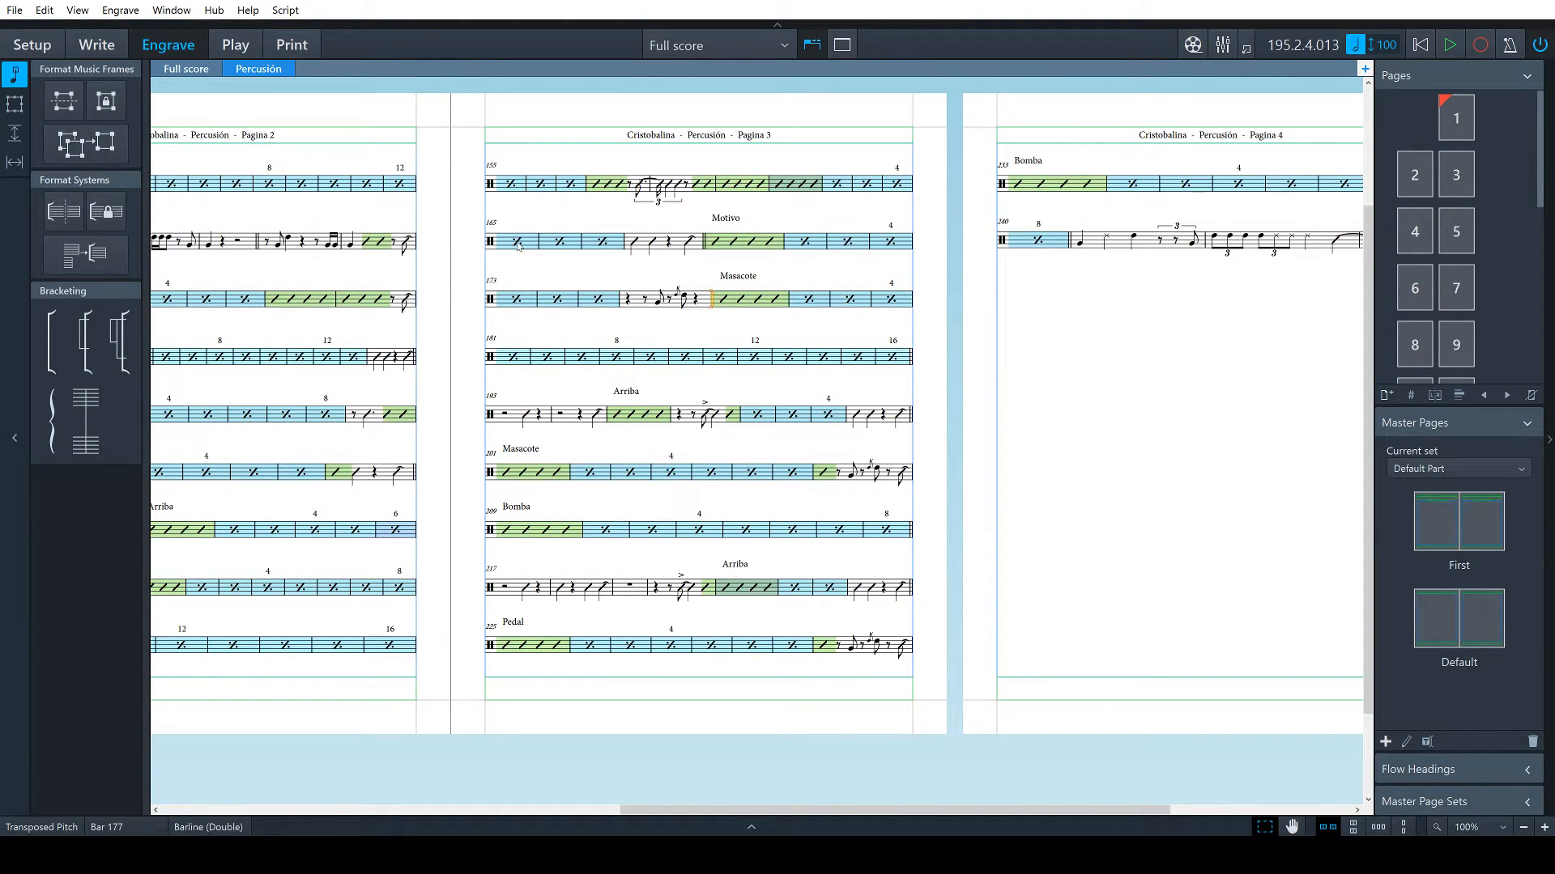
pyautogui.keyDown('shift'); pyautogui.click(518, 245); pyautogui.keyUp('shift')
pyautogui.press('m')
pyautogui.press('Escape')
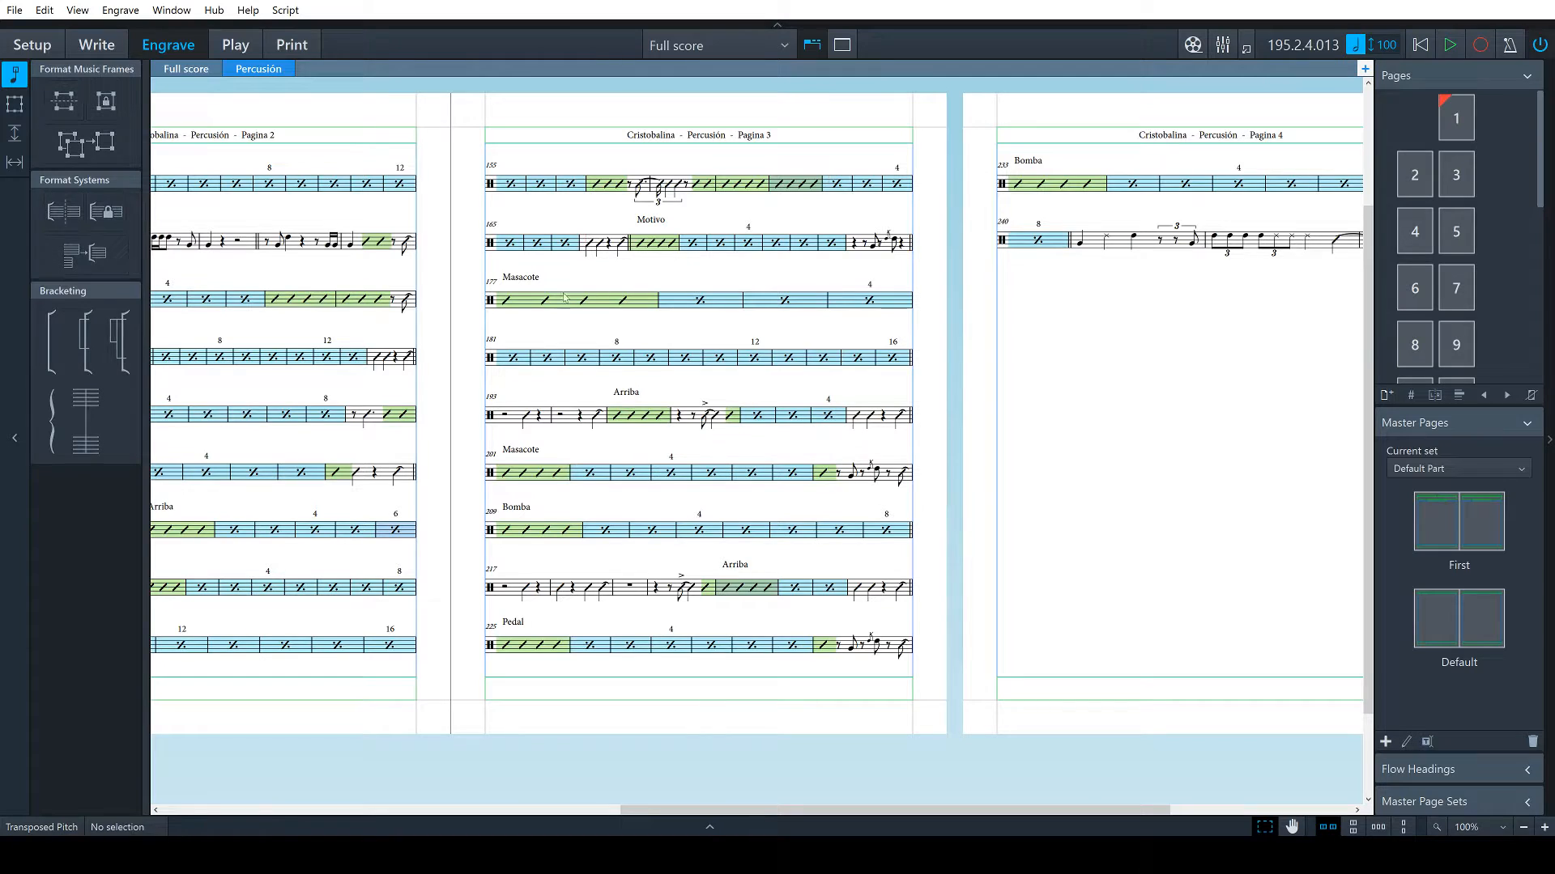
# Gather bars 177 to 188 into one system, starting at the Masacote section
pyautogui.click(507, 299)
pyautogui.keyDown('shift'); pyautogui.click(771, 364); pyautogui.keyUp('shift')
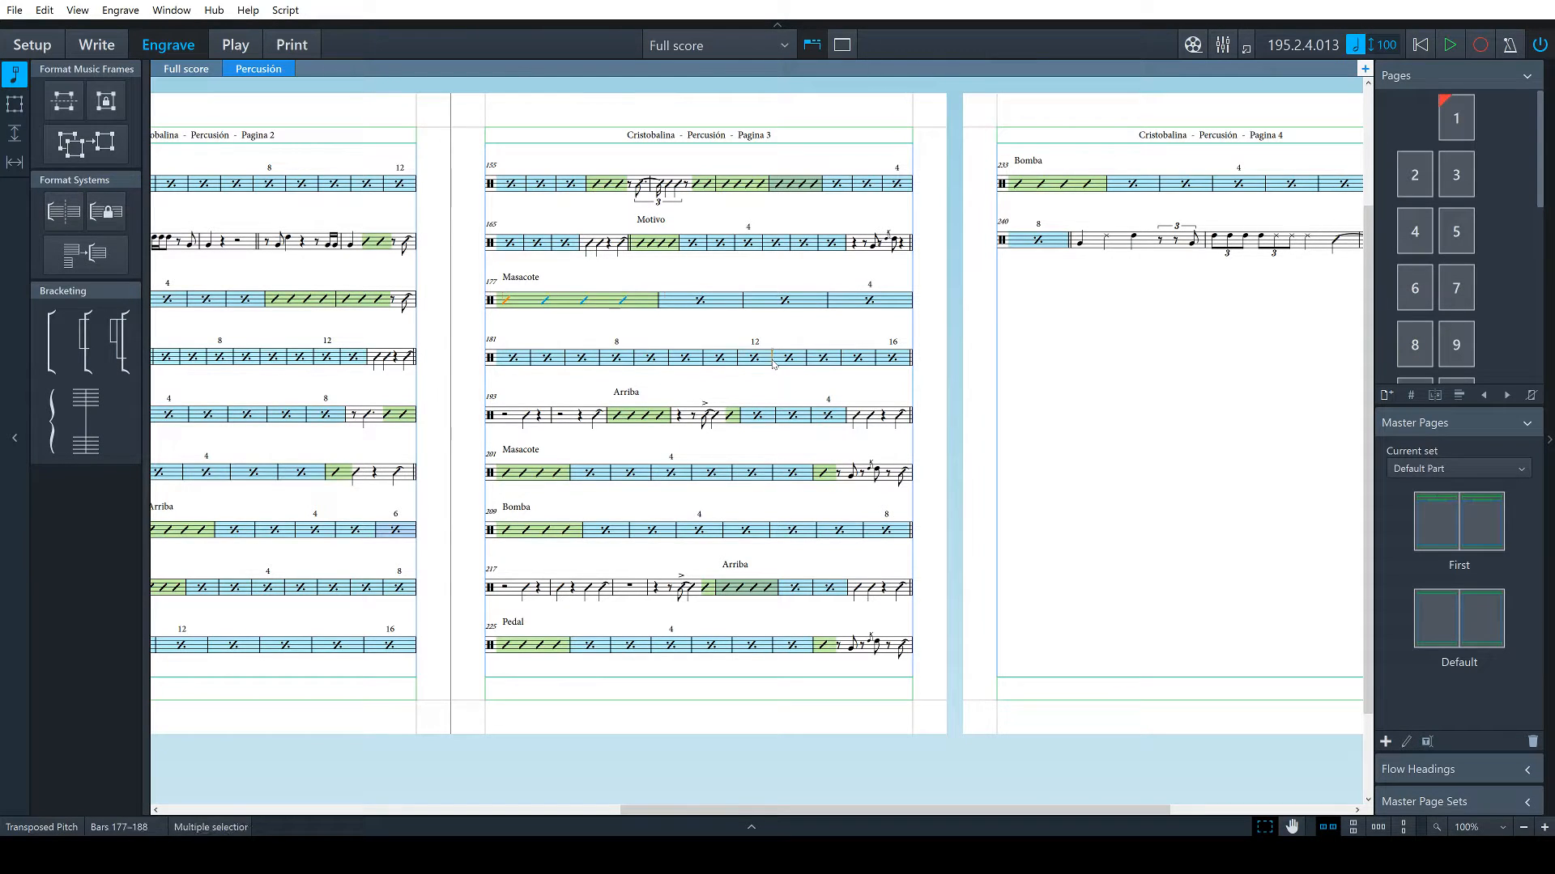
pyautogui.press('m')
# Gather bars 189 to 199 into one system
pyautogui.click(547, 358)
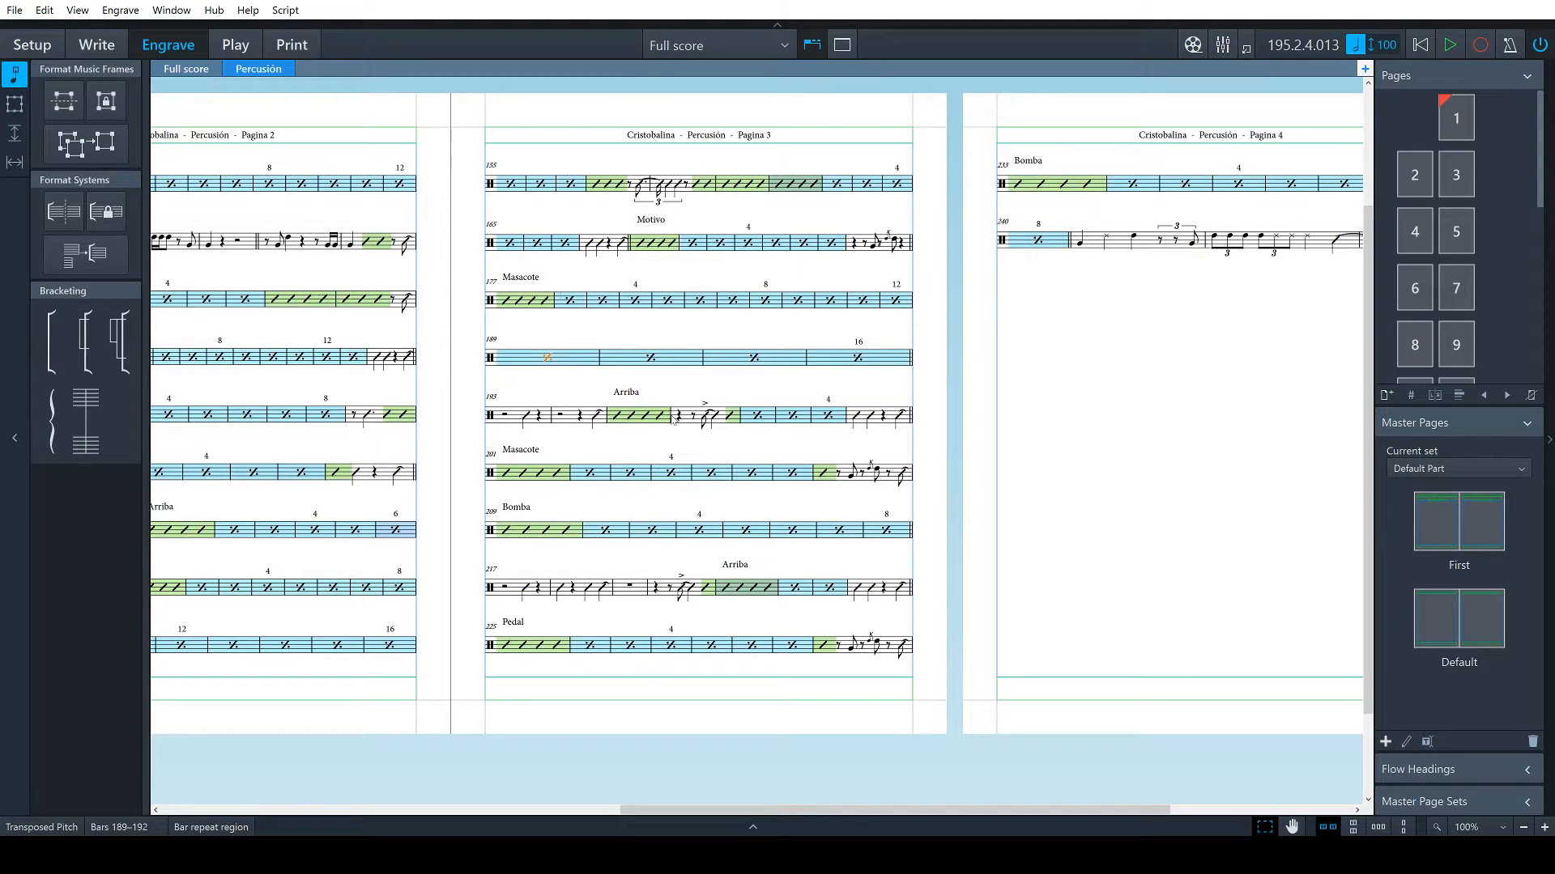
pyautogui.keyDown('shift'); pyautogui.click(848, 419); pyautogui.keyUp('shift')
pyautogui.press('m')
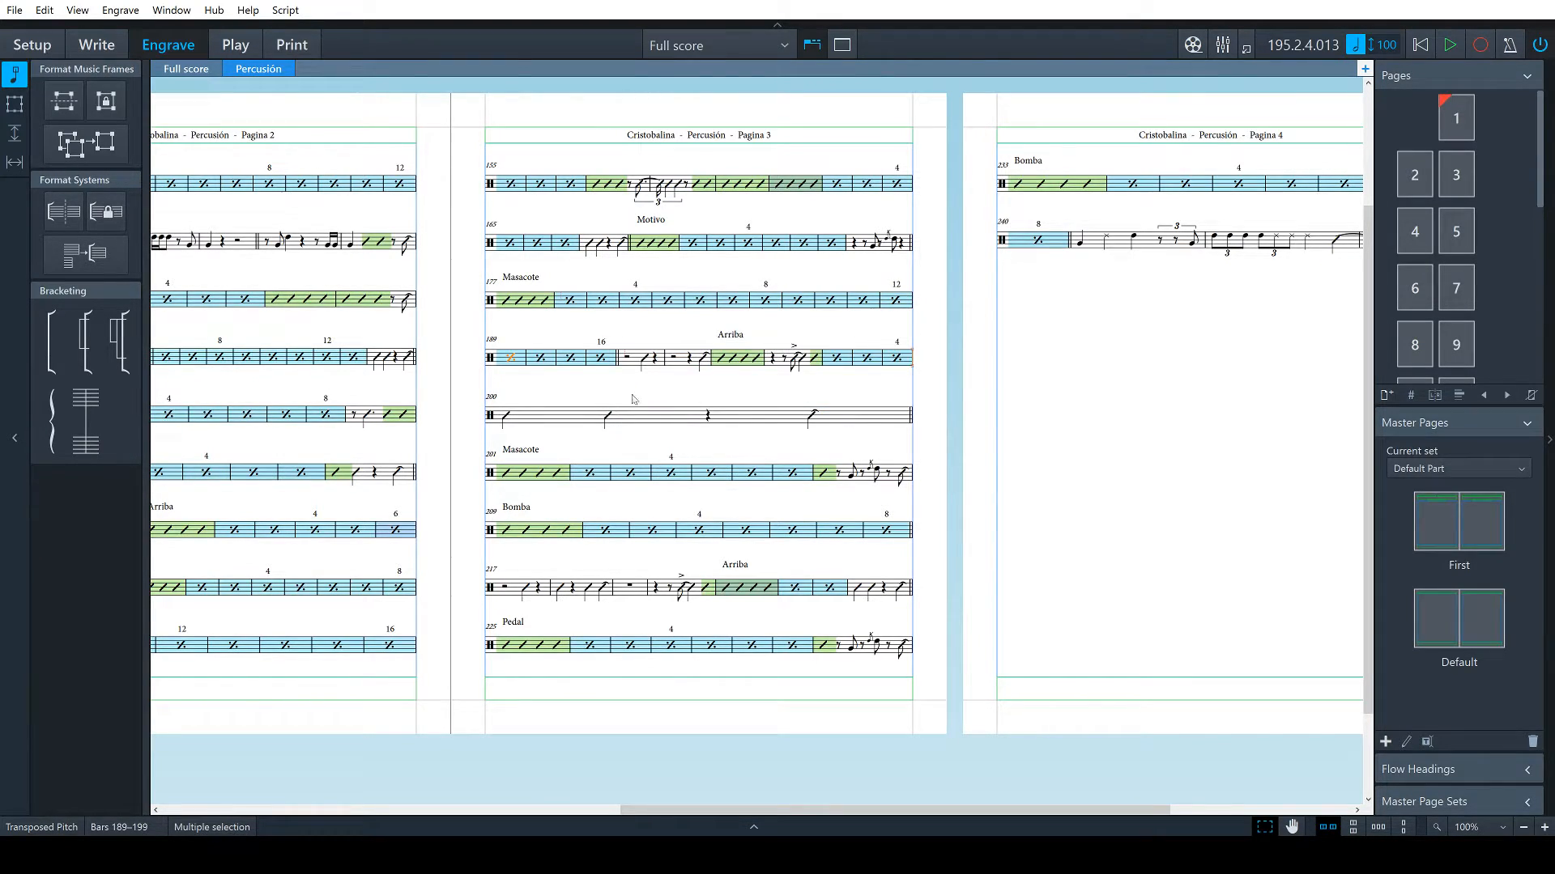
# Gather bars 200 to 208 into one system, ending just before the Bomba section
pyautogui.click(506, 415)
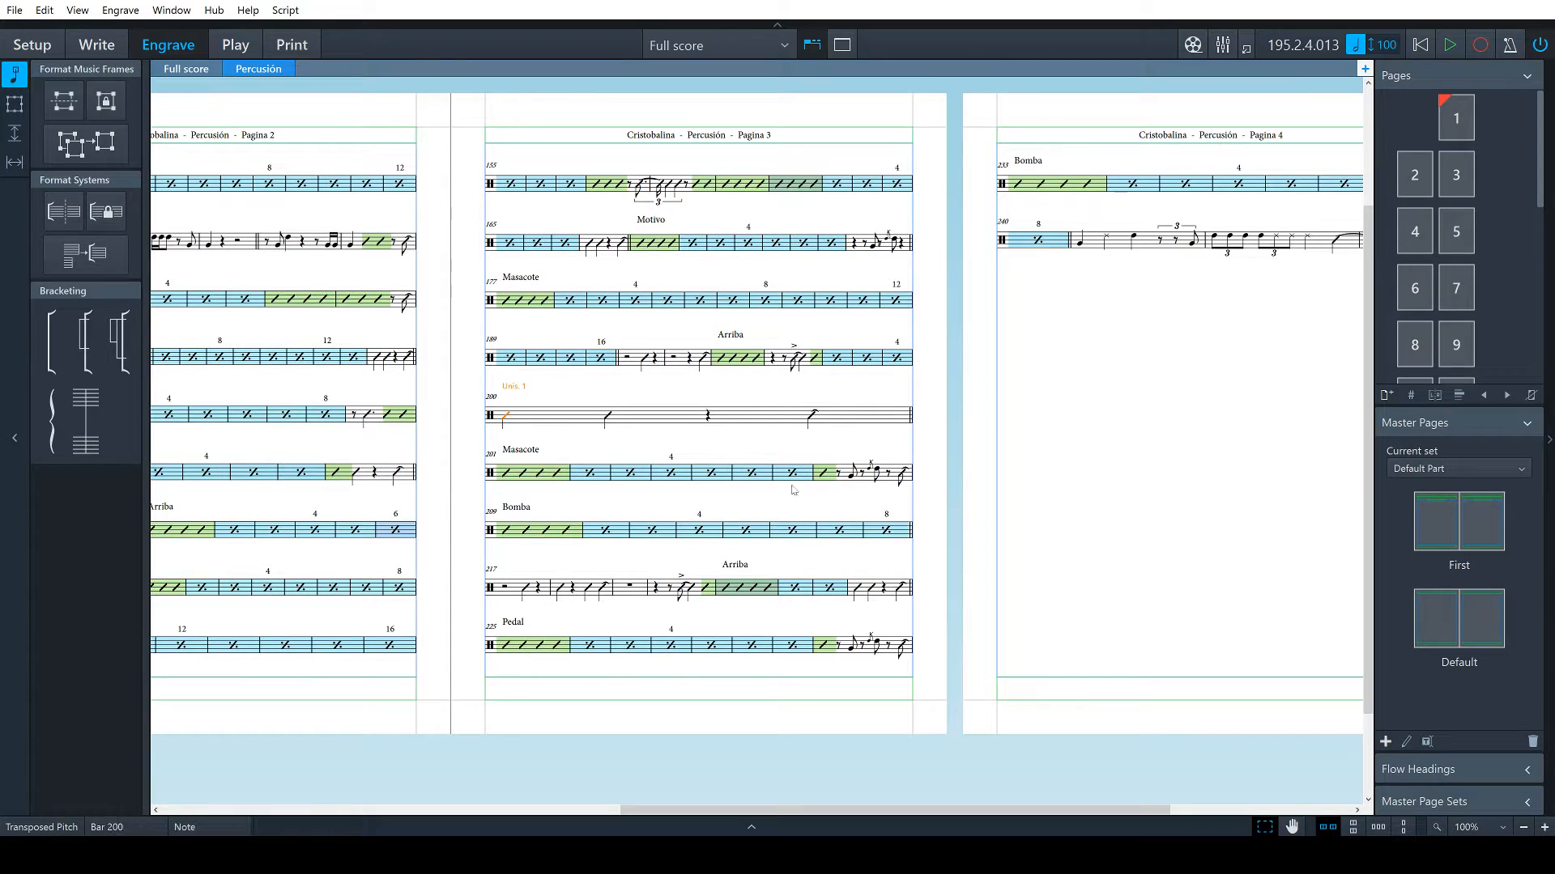
pyautogui.keyDown('shift'); pyautogui.click(910, 476); pyautogui.keyUp('shift')
pyautogui.press('m')
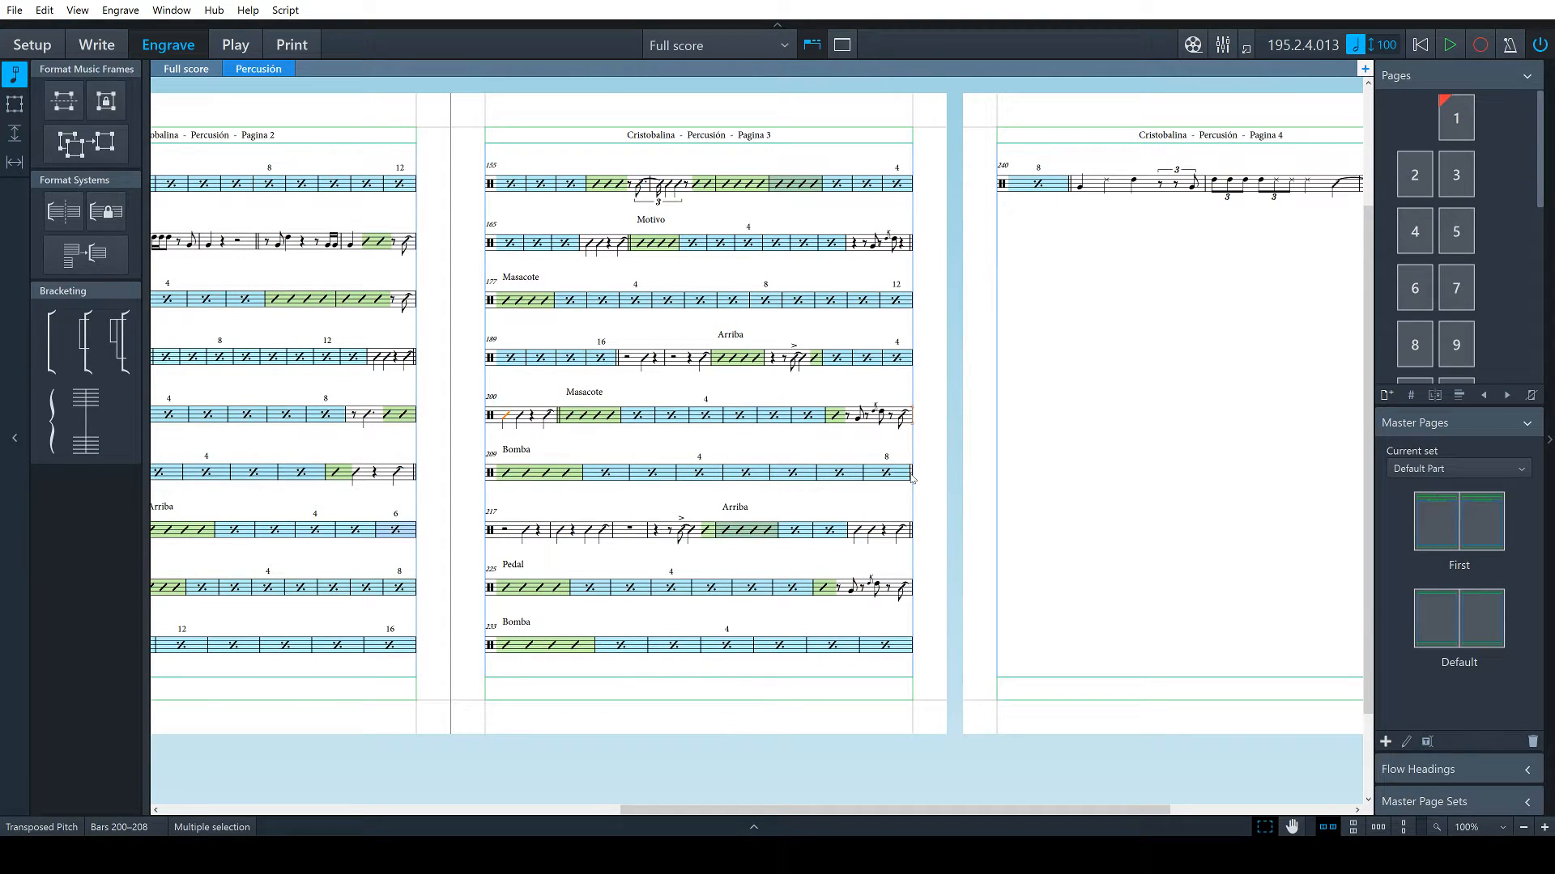
# Gather bars 209 to 220 into one system, from the Bomba section up to the Arriba section
pyautogui.click(637, 386)
pyautogui.click(555, 502)
pyautogui.click(636, 514)
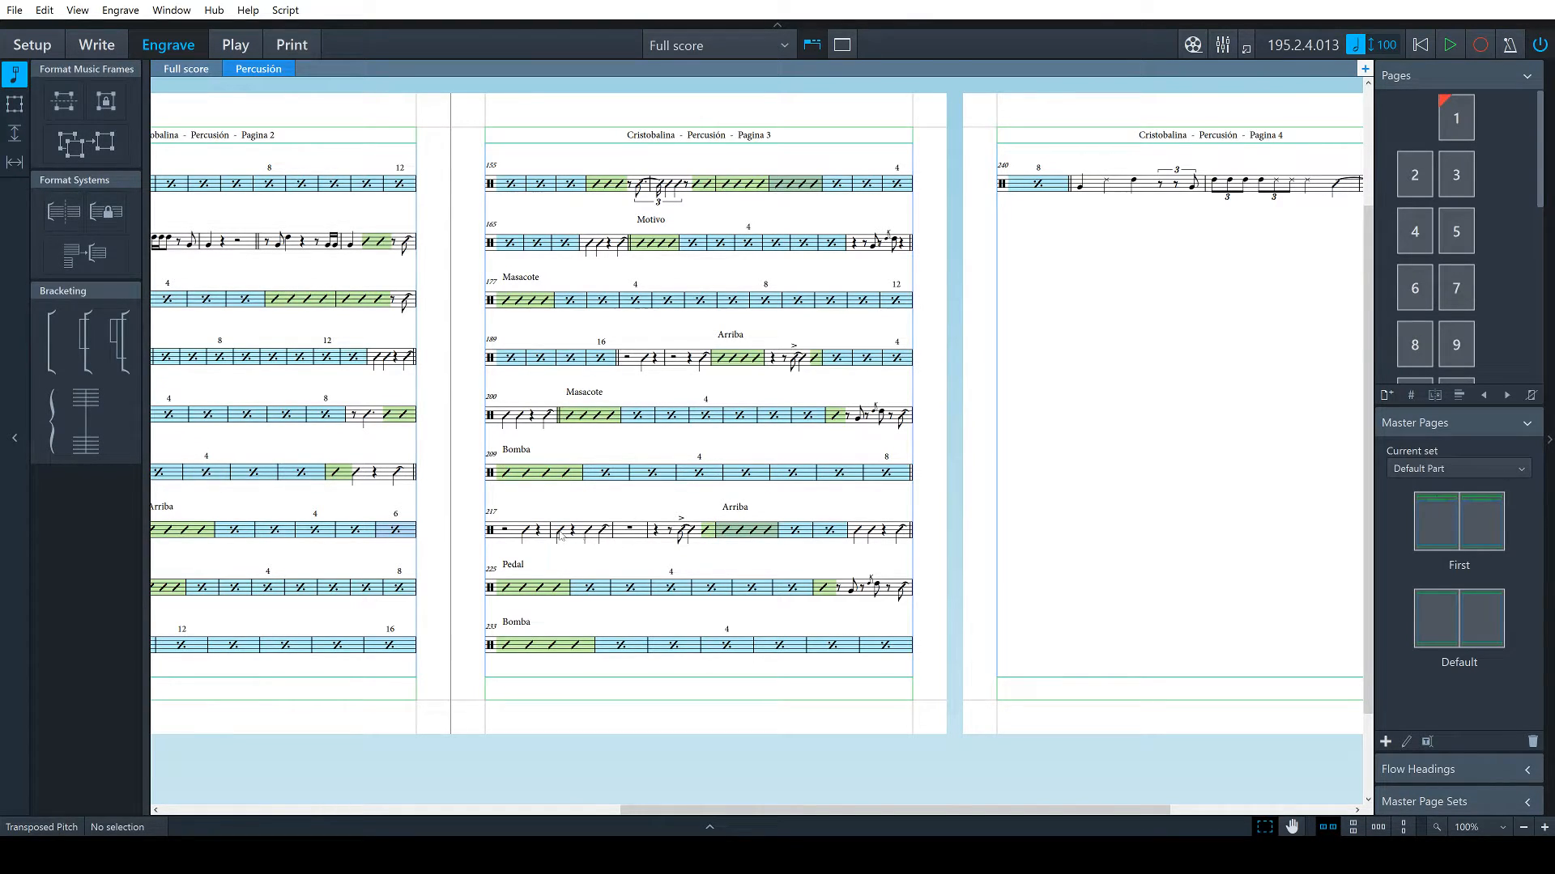
pyautogui.click(614, 535)
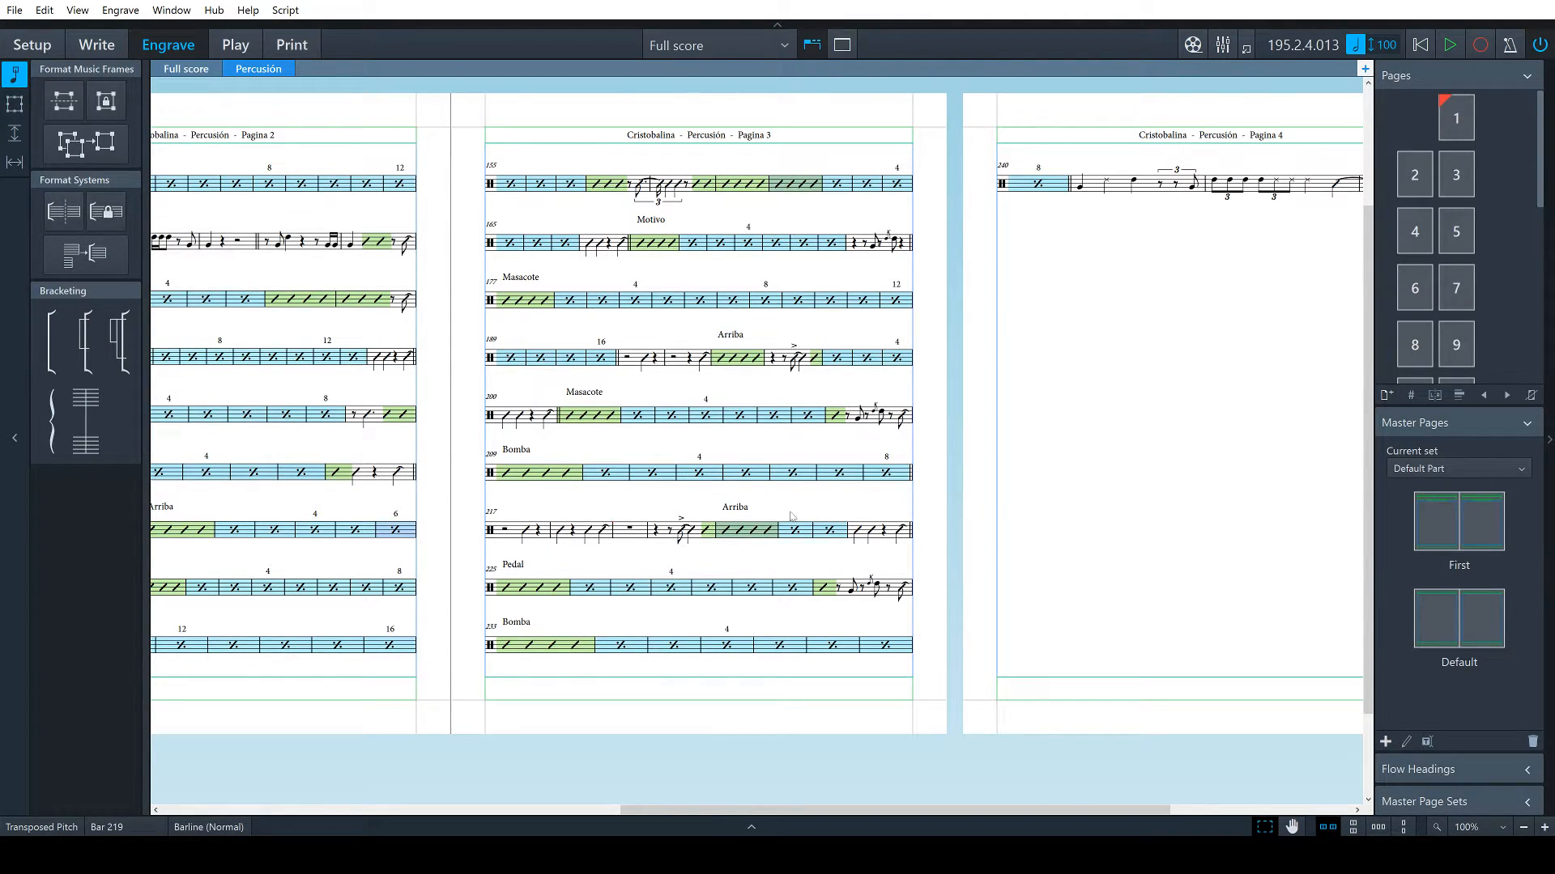
pyautogui.press('Escape')
pyautogui.click(508, 478)
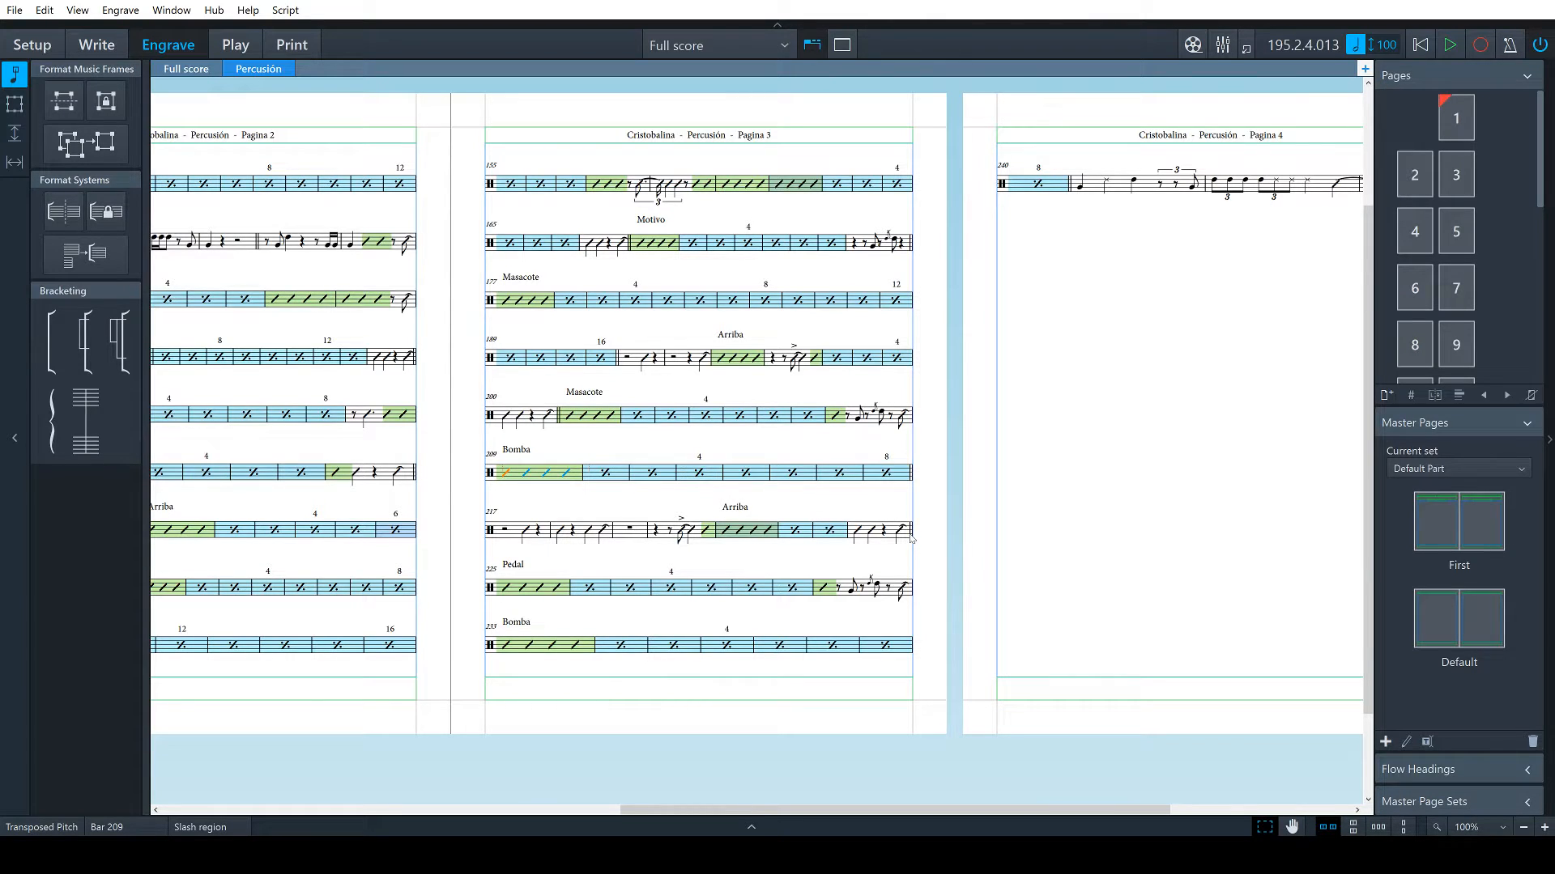
pyautogui.click(716, 531)
pyautogui.keyDown('shift'); pyautogui.click(503, 481); pyautogui.keyUp('shift')
pyautogui.press('s')
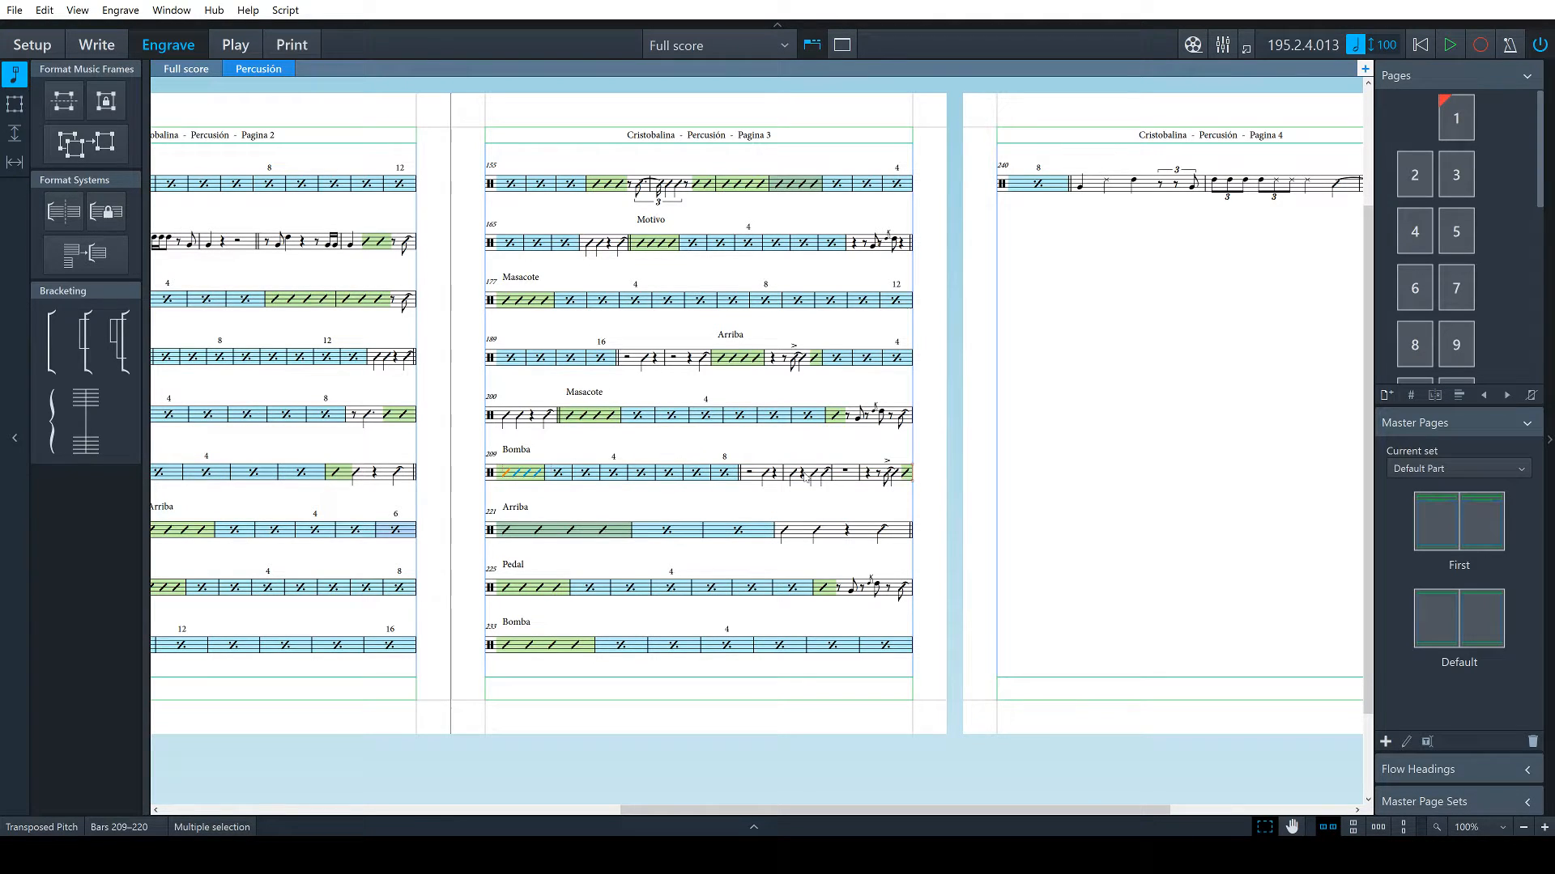
# Gather bars 221 to 232 into one system, from the Arriba section through the end of the Pedal section
pyautogui.click(507, 532)
pyautogui.click(501, 499)
pyautogui.click(518, 510)
pyautogui.click(507, 530)
pyautogui.keyDown('shift'); pyautogui.click(907, 586); pyautogui.keyUp('shift')
pyautogui.press('s')
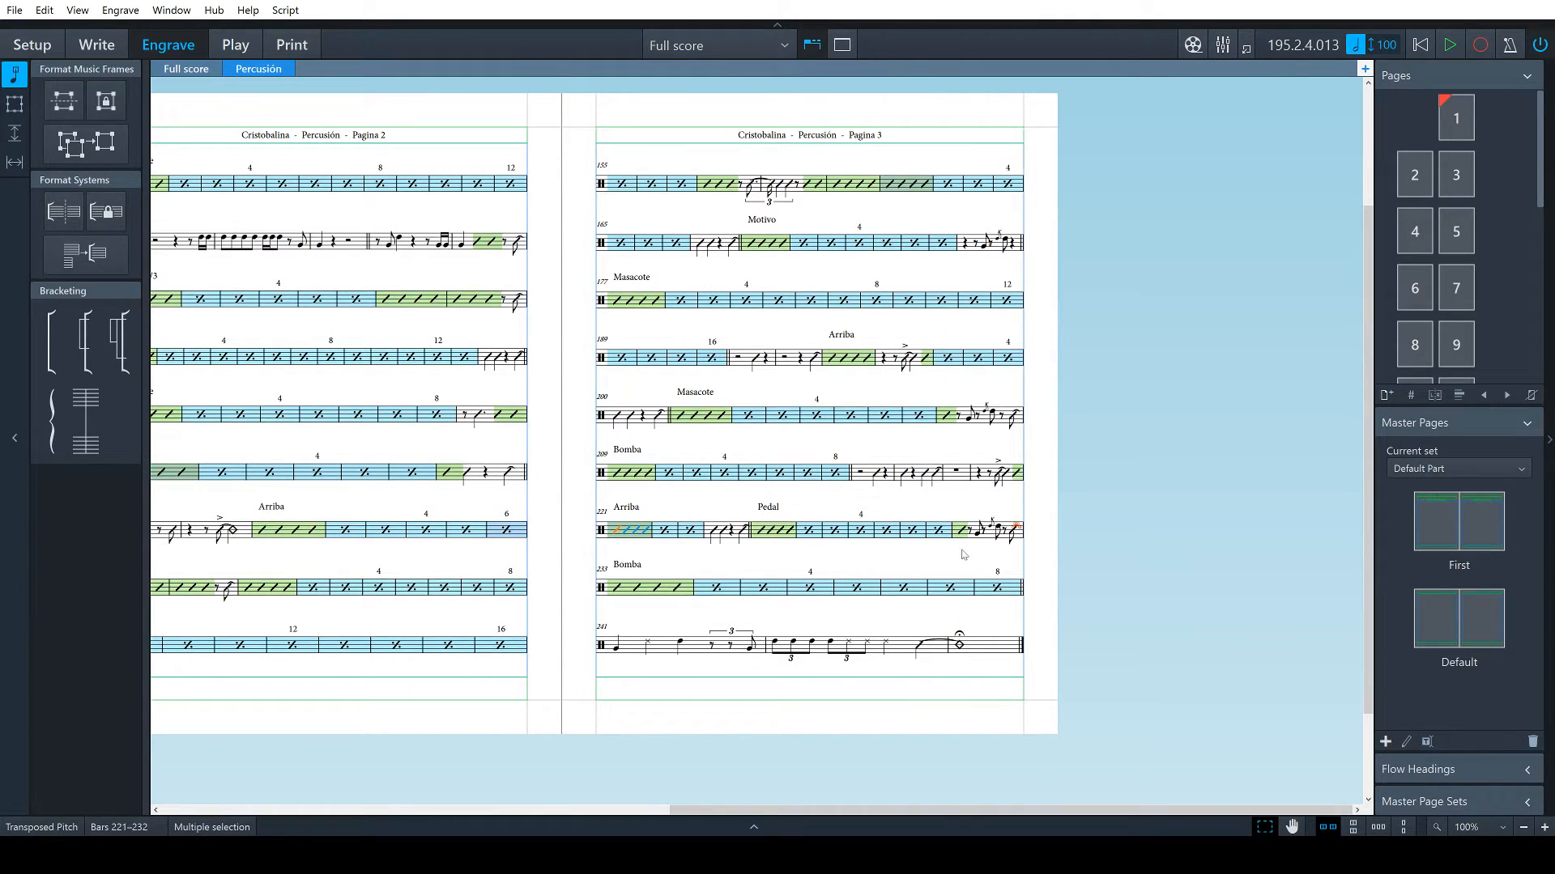
pyautogui.press('Escape')
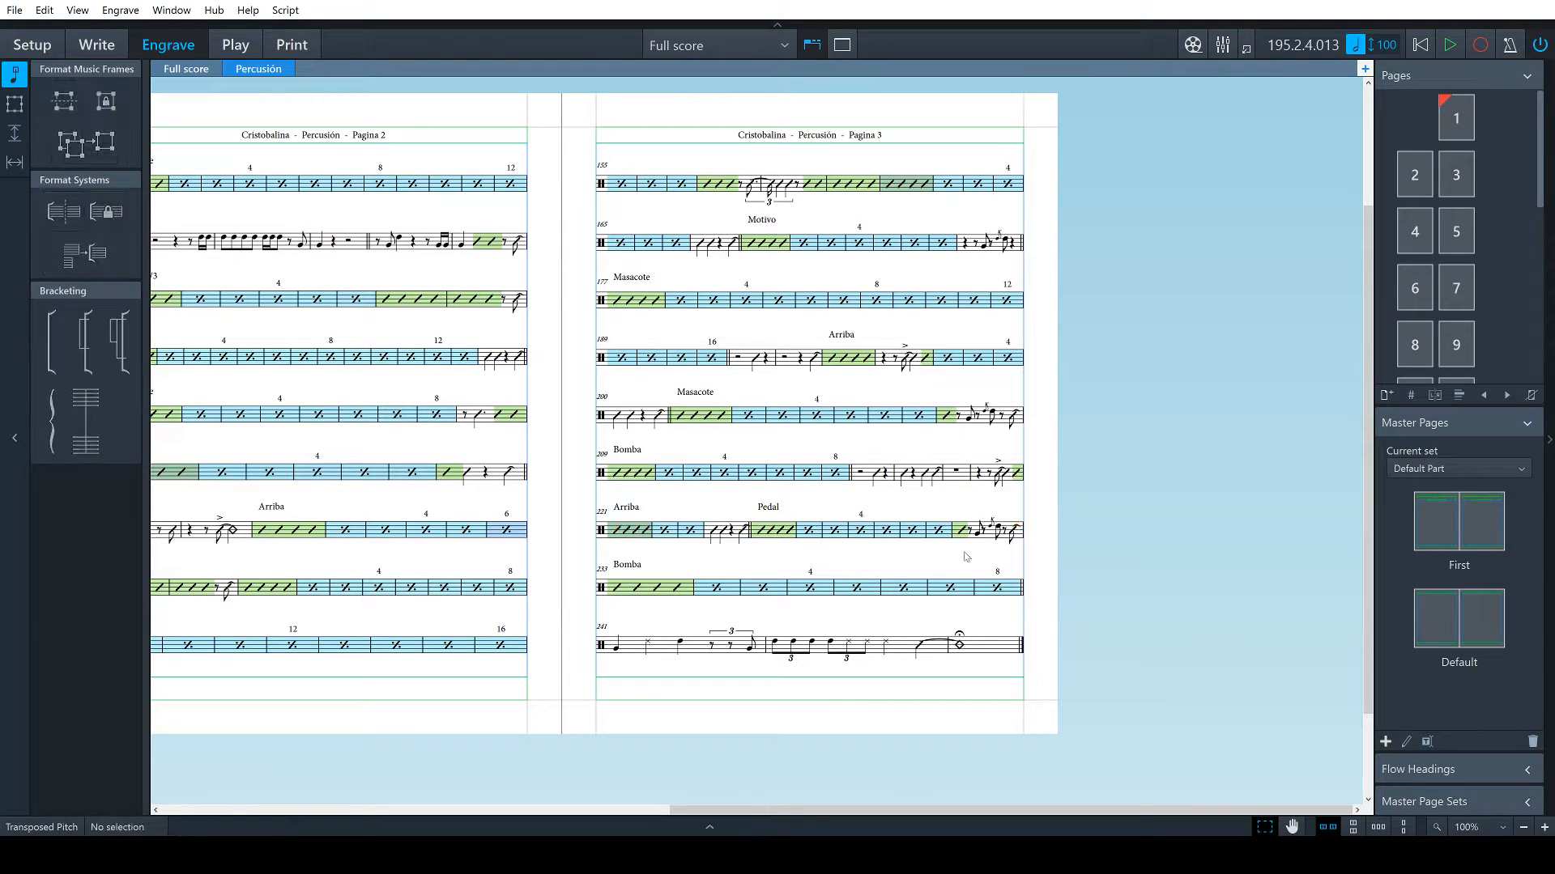
# Gather bars 233 to 243 into one system, from the final Bomba section to the end of the piece
pyautogui.click(1022, 648)
pyautogui.keyDown('shift'); pyautogui.click(620, 596); pyautogui.keyUp('shift')
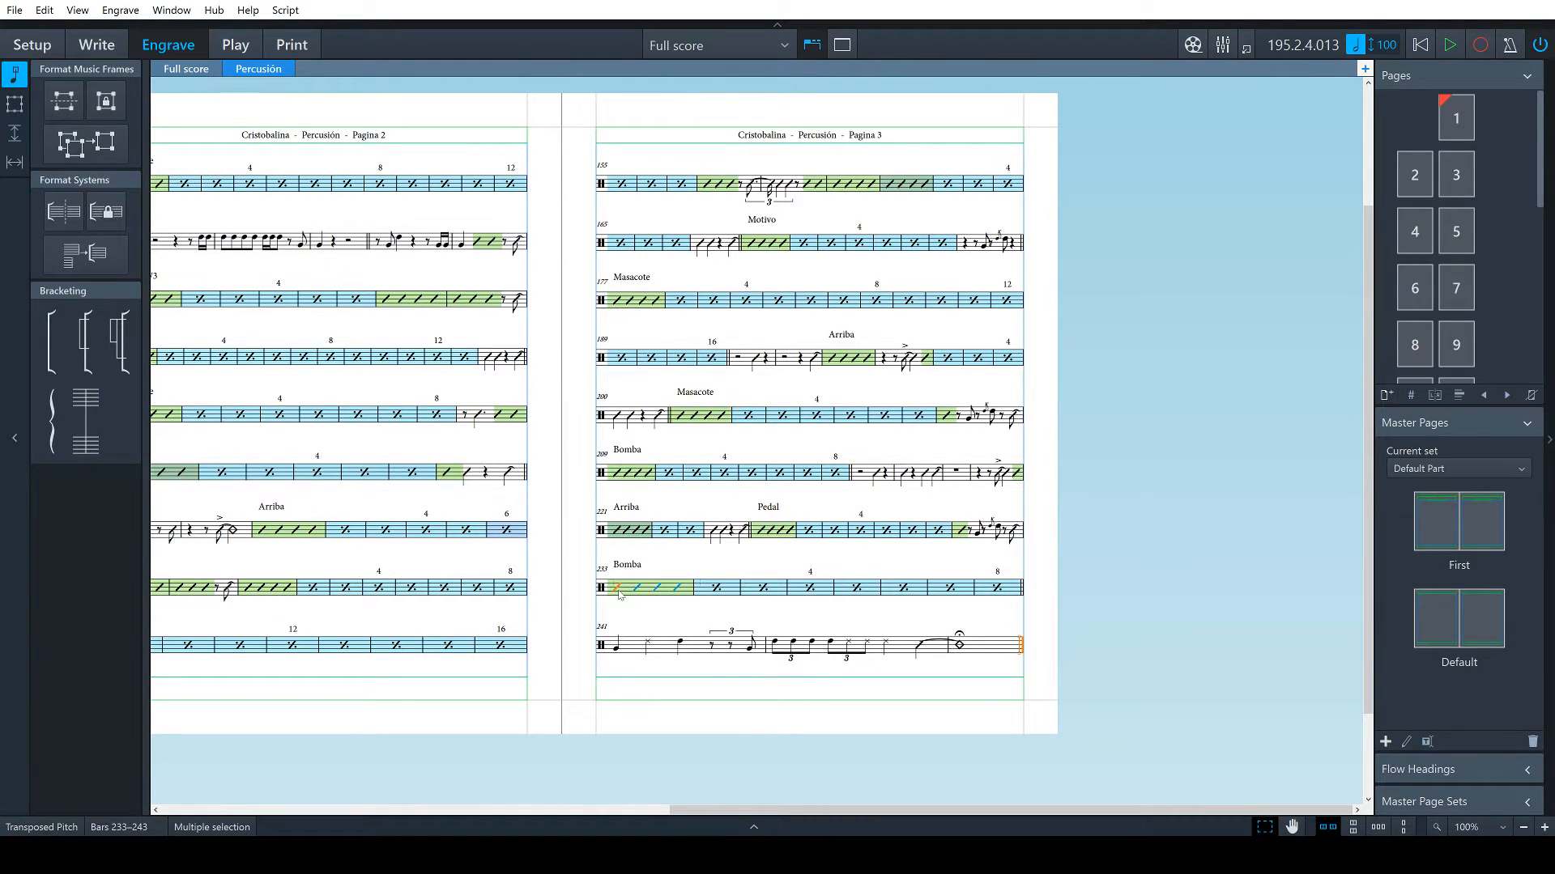
pyautogui.press('s')
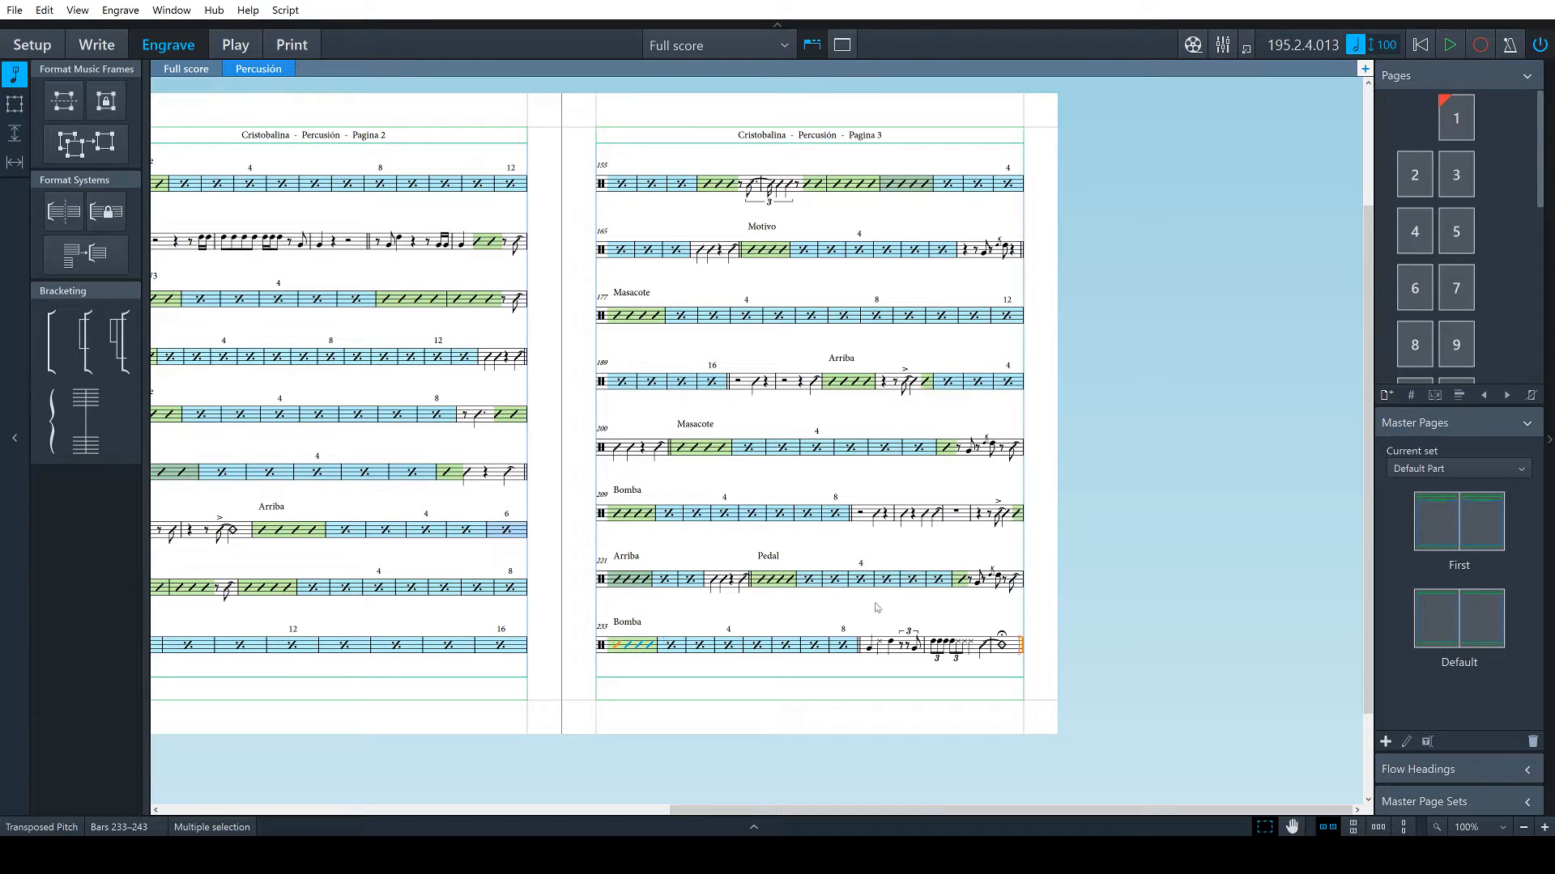
pyautogui.press('Escape')
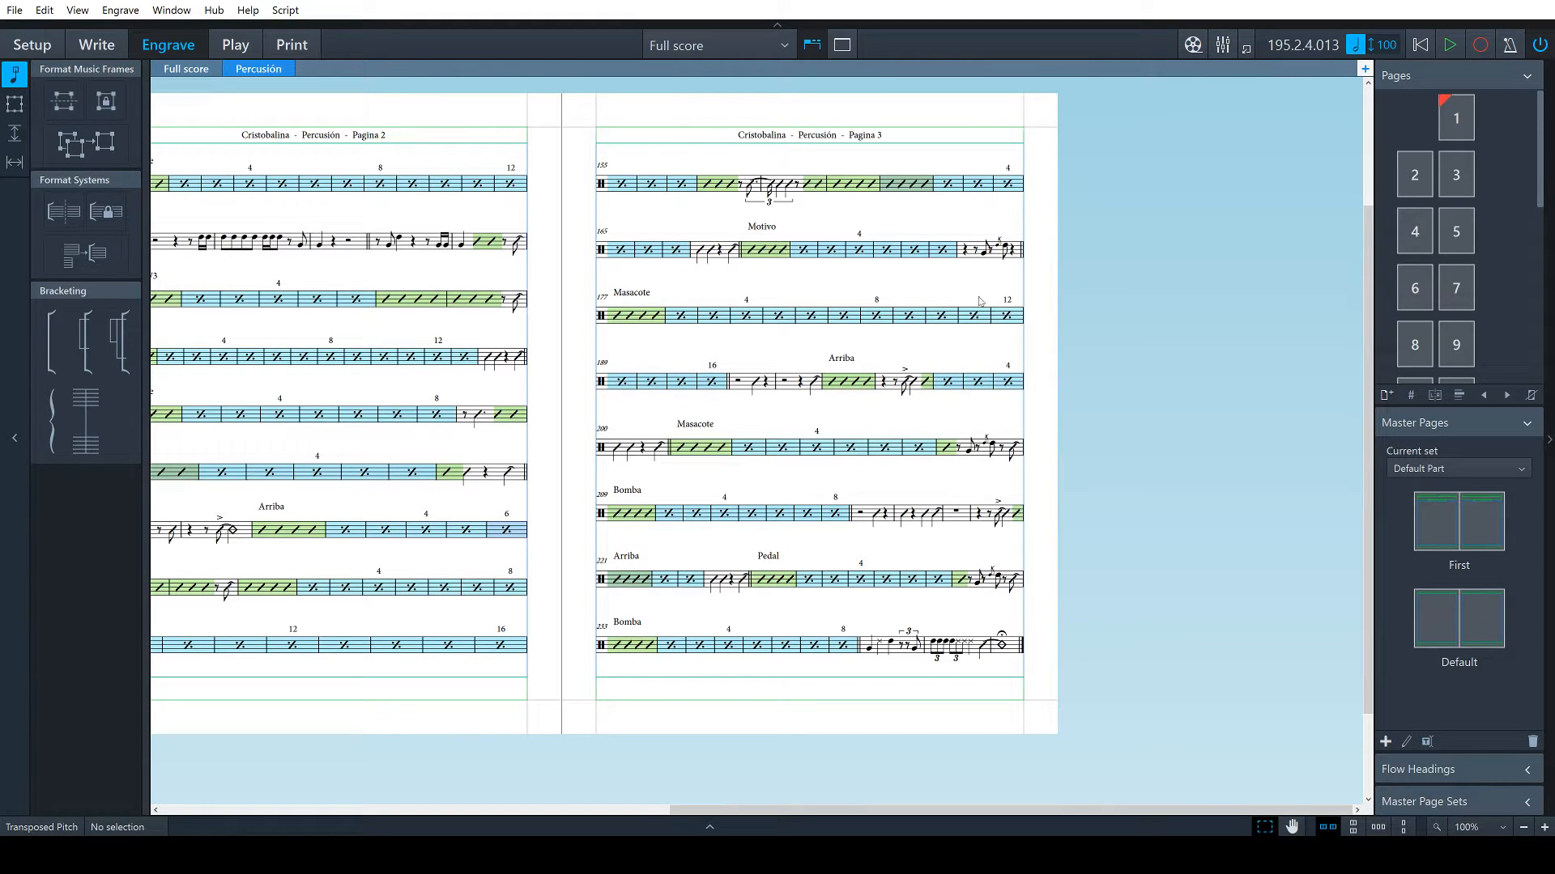
# Switch to note spacing and nudge the grace note in bar 208 to the right, away from the eighth rest before it
pyautogui.press('z')
pyautogui.press('z')
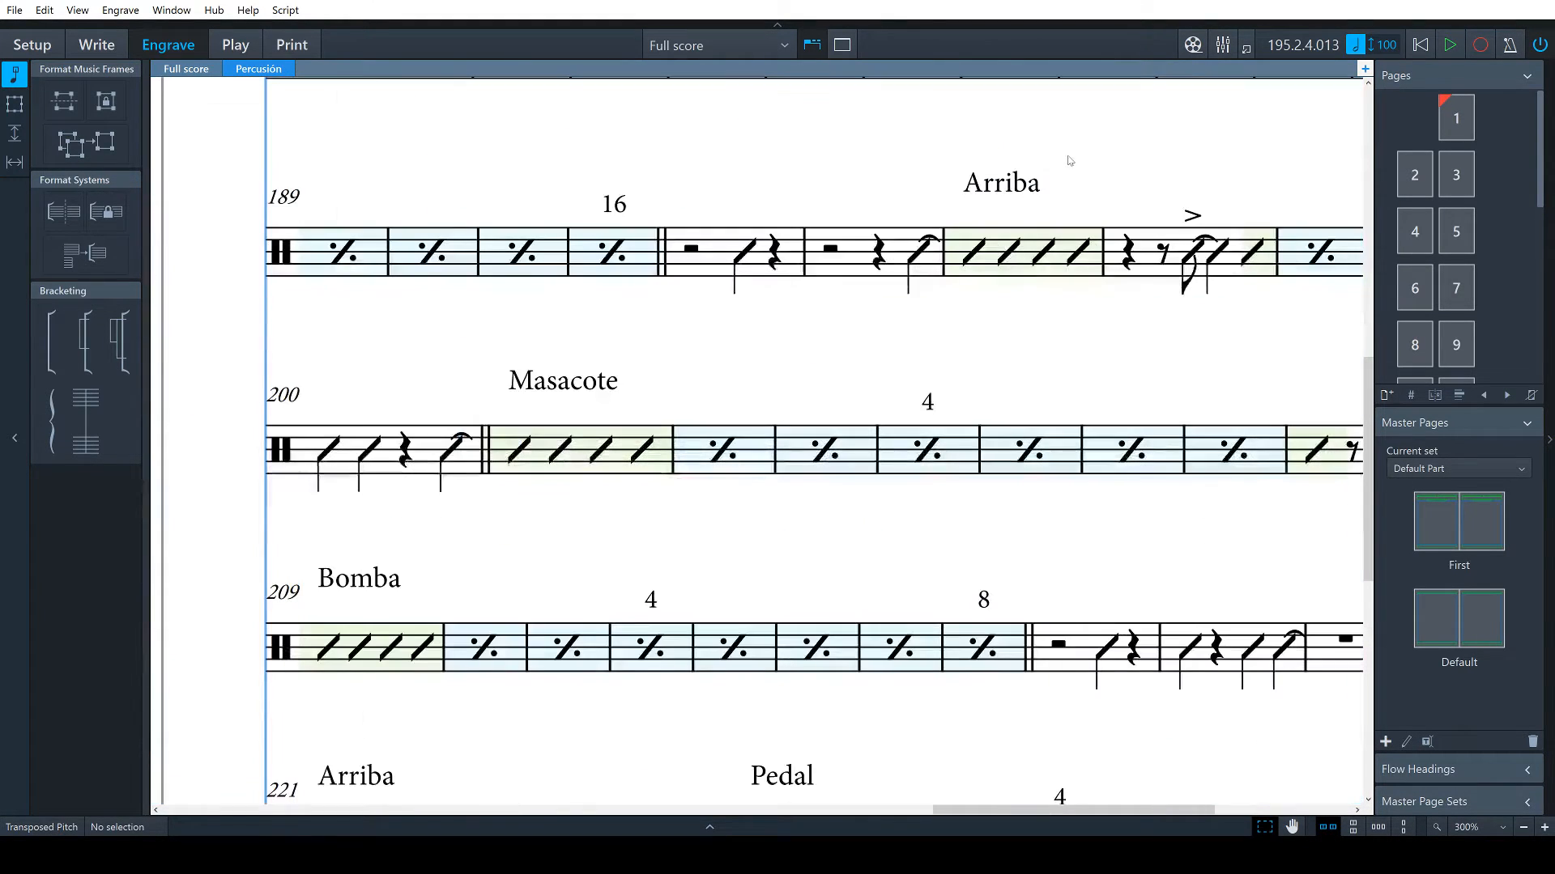
pyautogui.hscroll(5, 1052, 353)
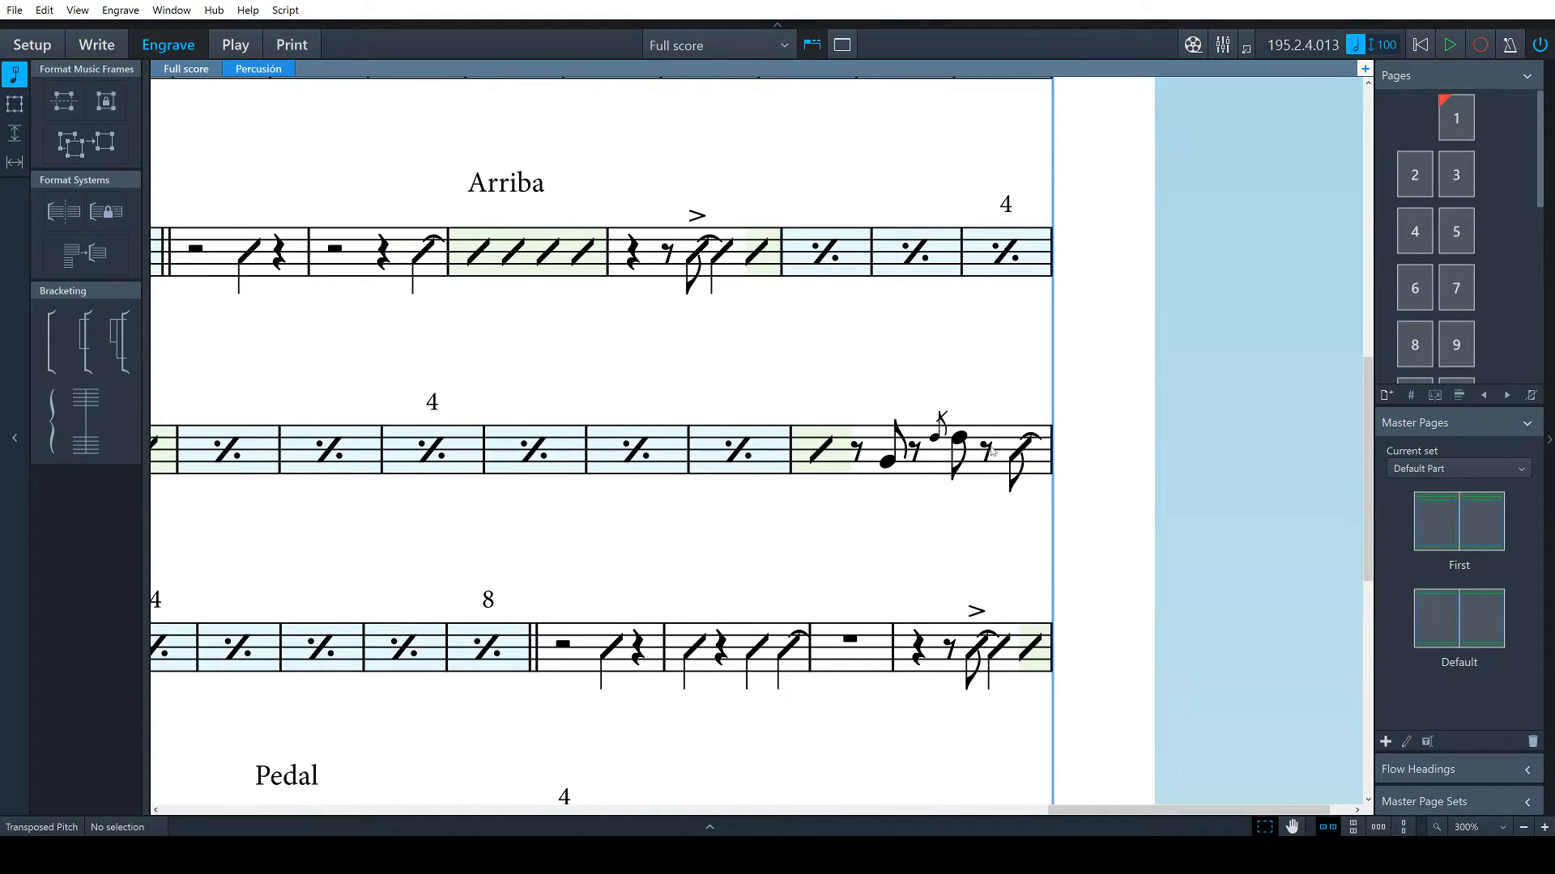
pyautogui.click(918, 460)
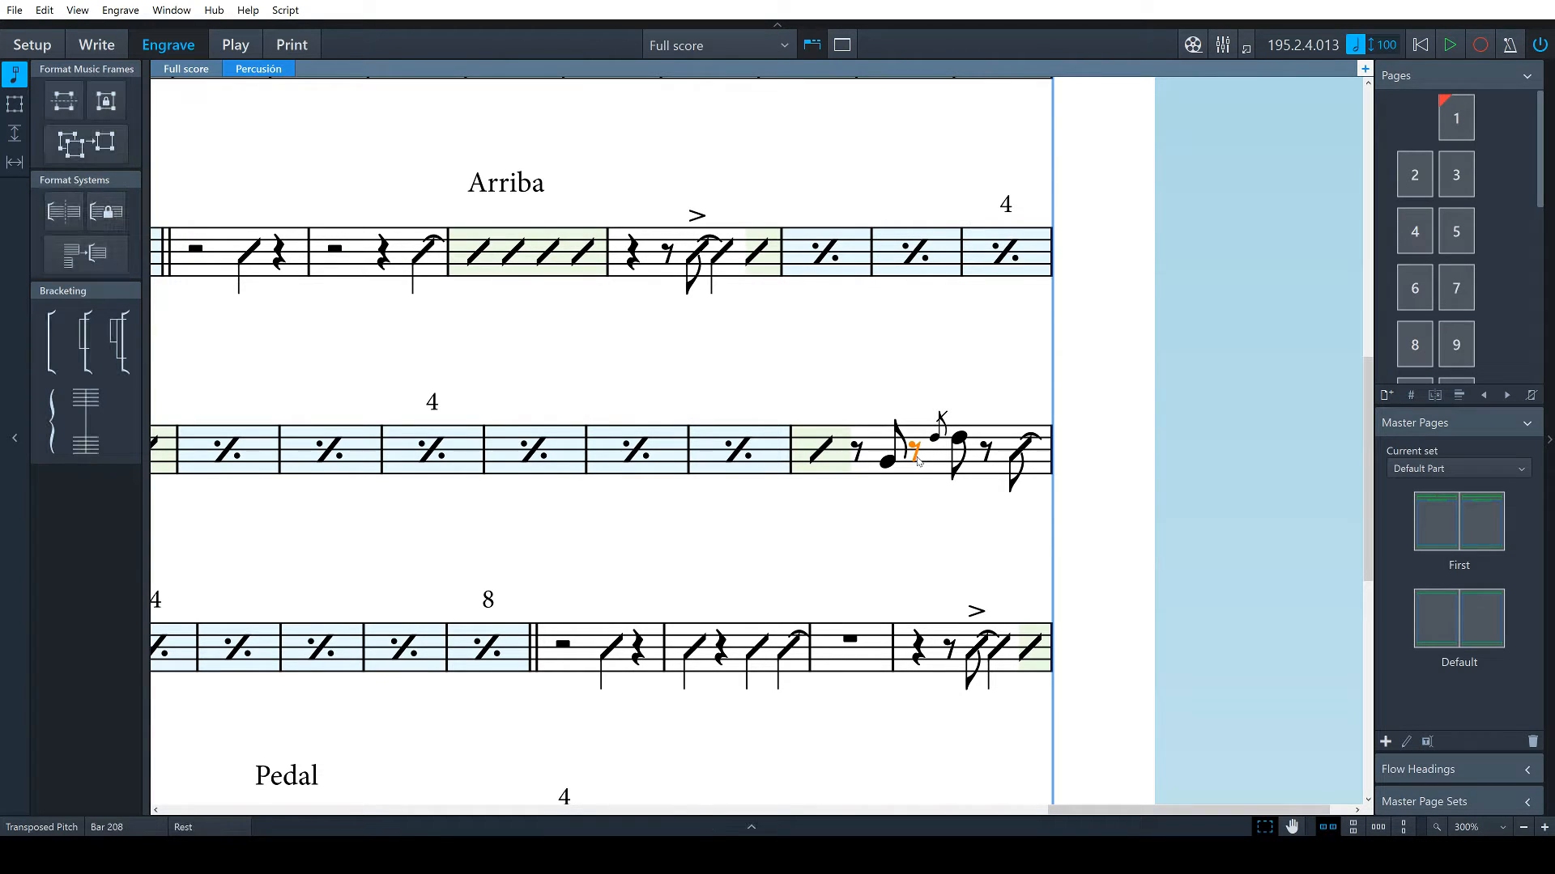
pyautogui.click(9, 160)
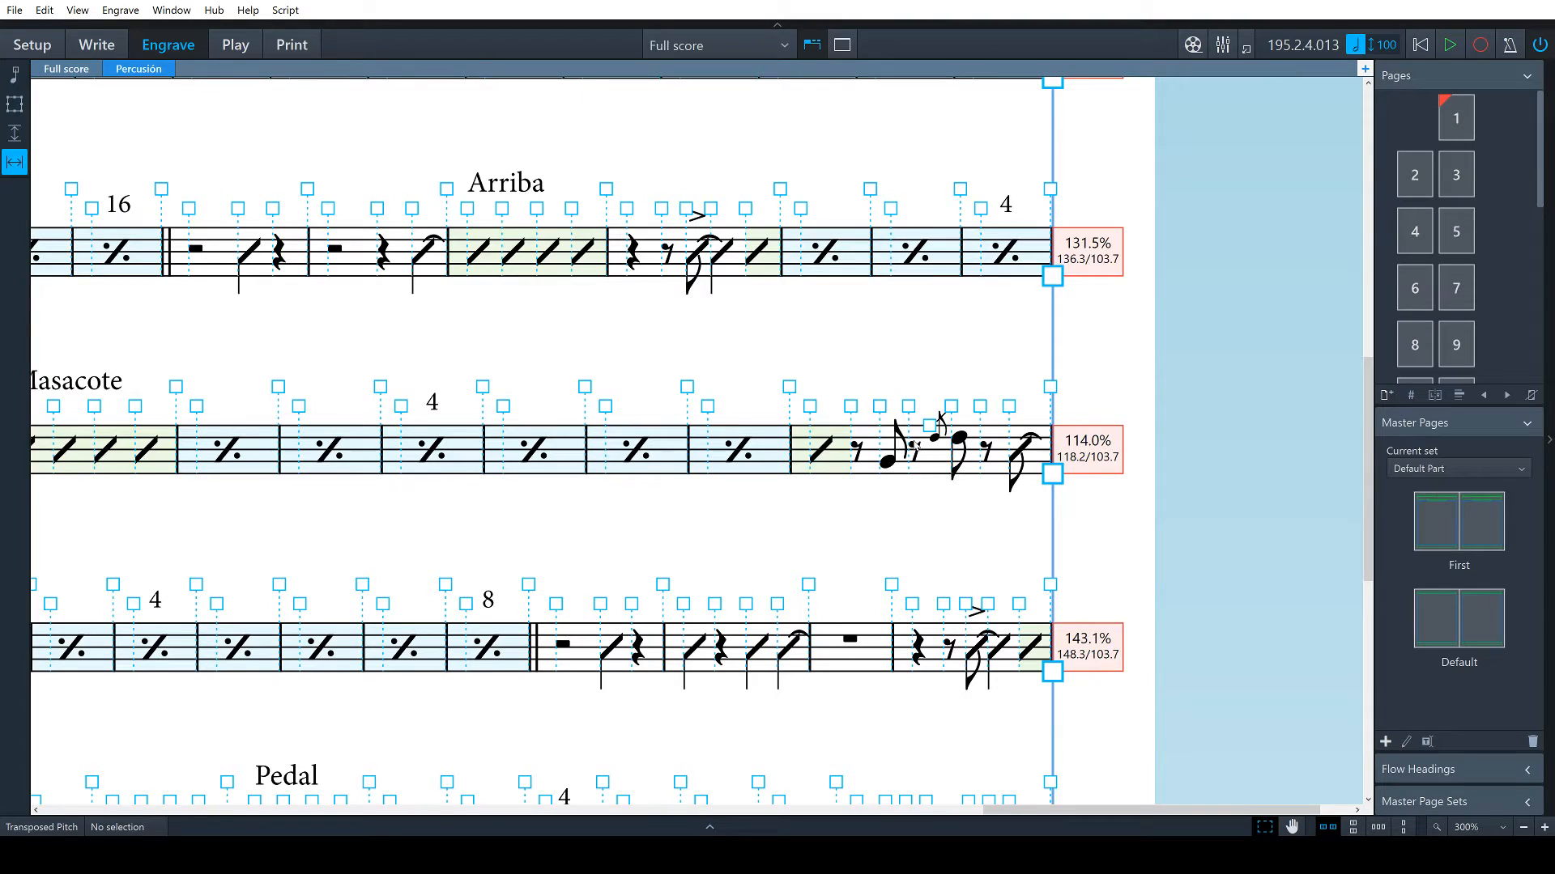
pyautogui.click(909, 407)
pyautogui.click(929, 426)
pyautogui.click(930, 450)
pyautogui.click(931, 451)
pyautogui.hotkey('alt', 'Right')
pyautogui.click(909, 408)
pyautogui.click(910, 450)
pyautogui.click(970, 362)
pyautogui.click(909, 406)
pyautogui.click(909, 449)
pyautogui.press('alt')
pyautogui.click(929, 427)
pyautogui.click(908, 407)
pyautogui.click(910, 450)
pyautogui.hotkey('ctrl', '2')
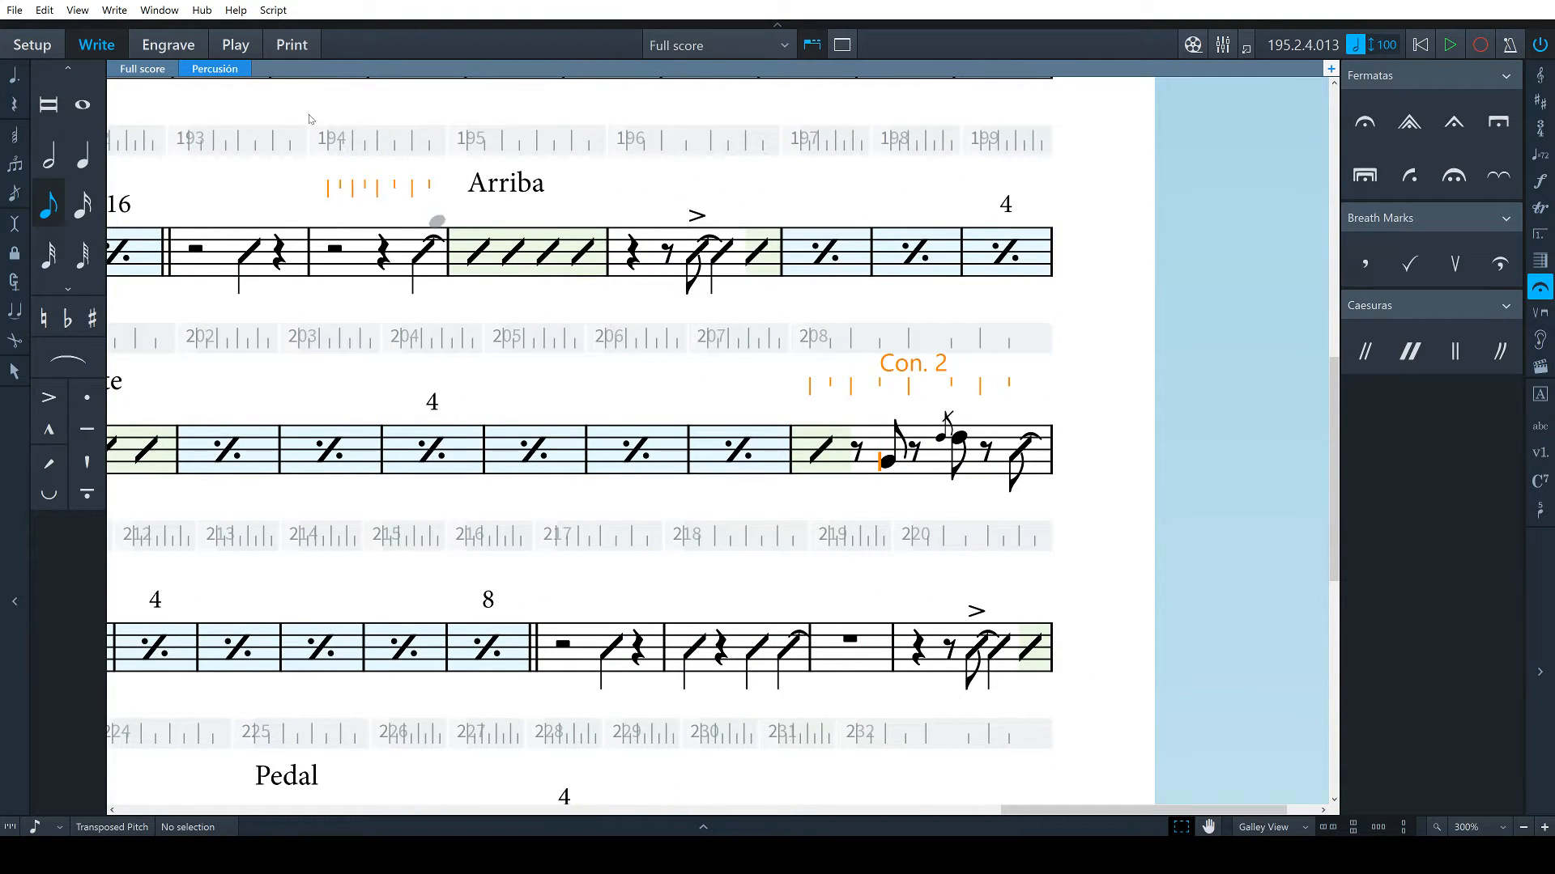
pyautogui.hotkey('ctrl', '3')
pyautogui.scroll(-1, 1002, 552)
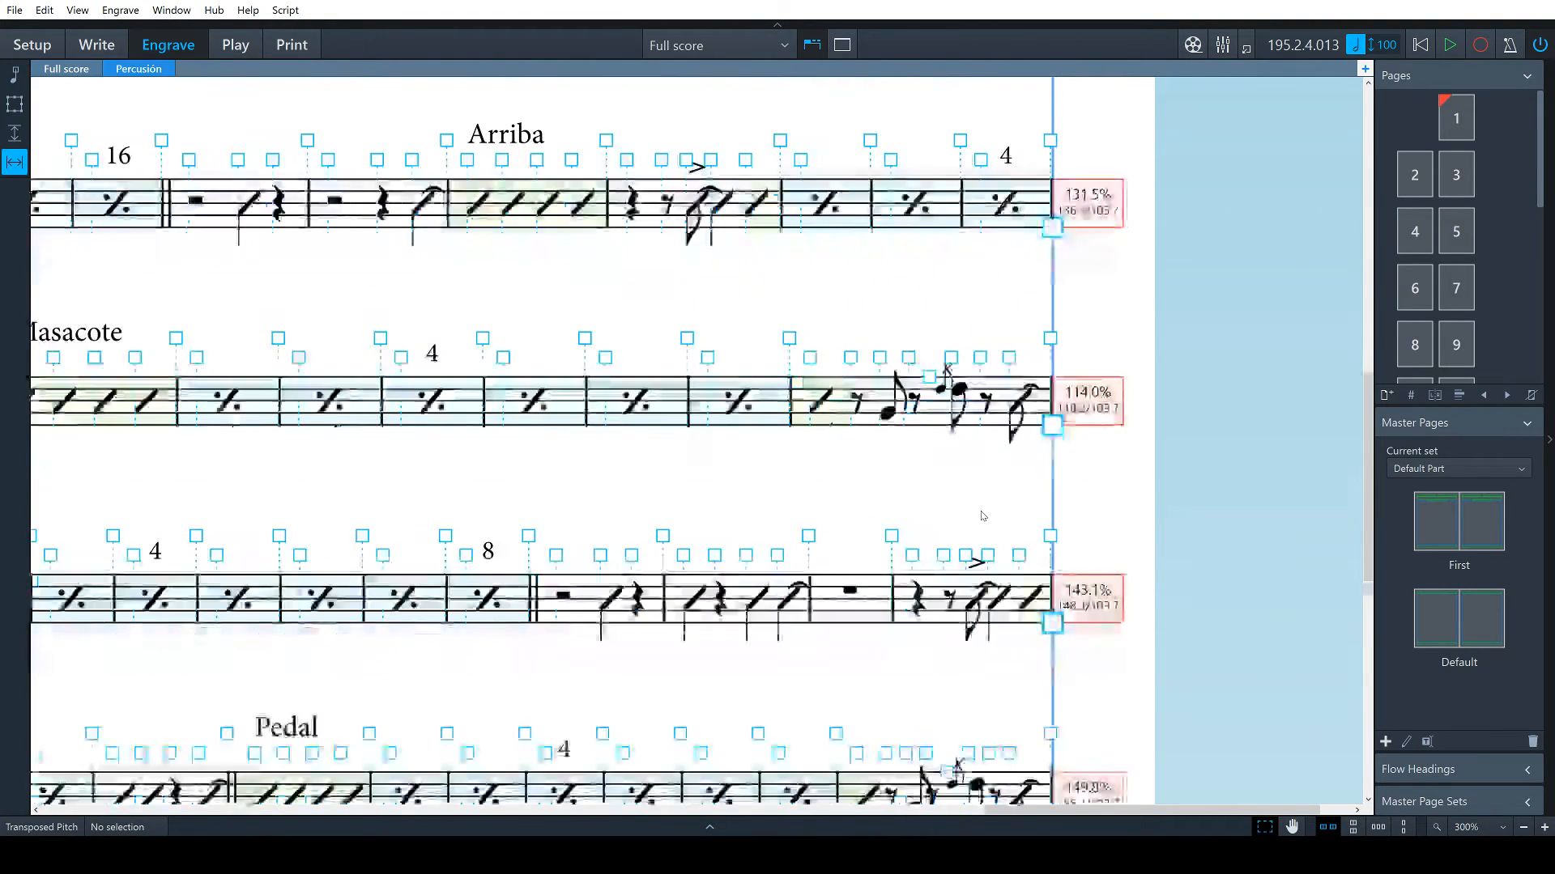
pyautogui.click(909, 357)
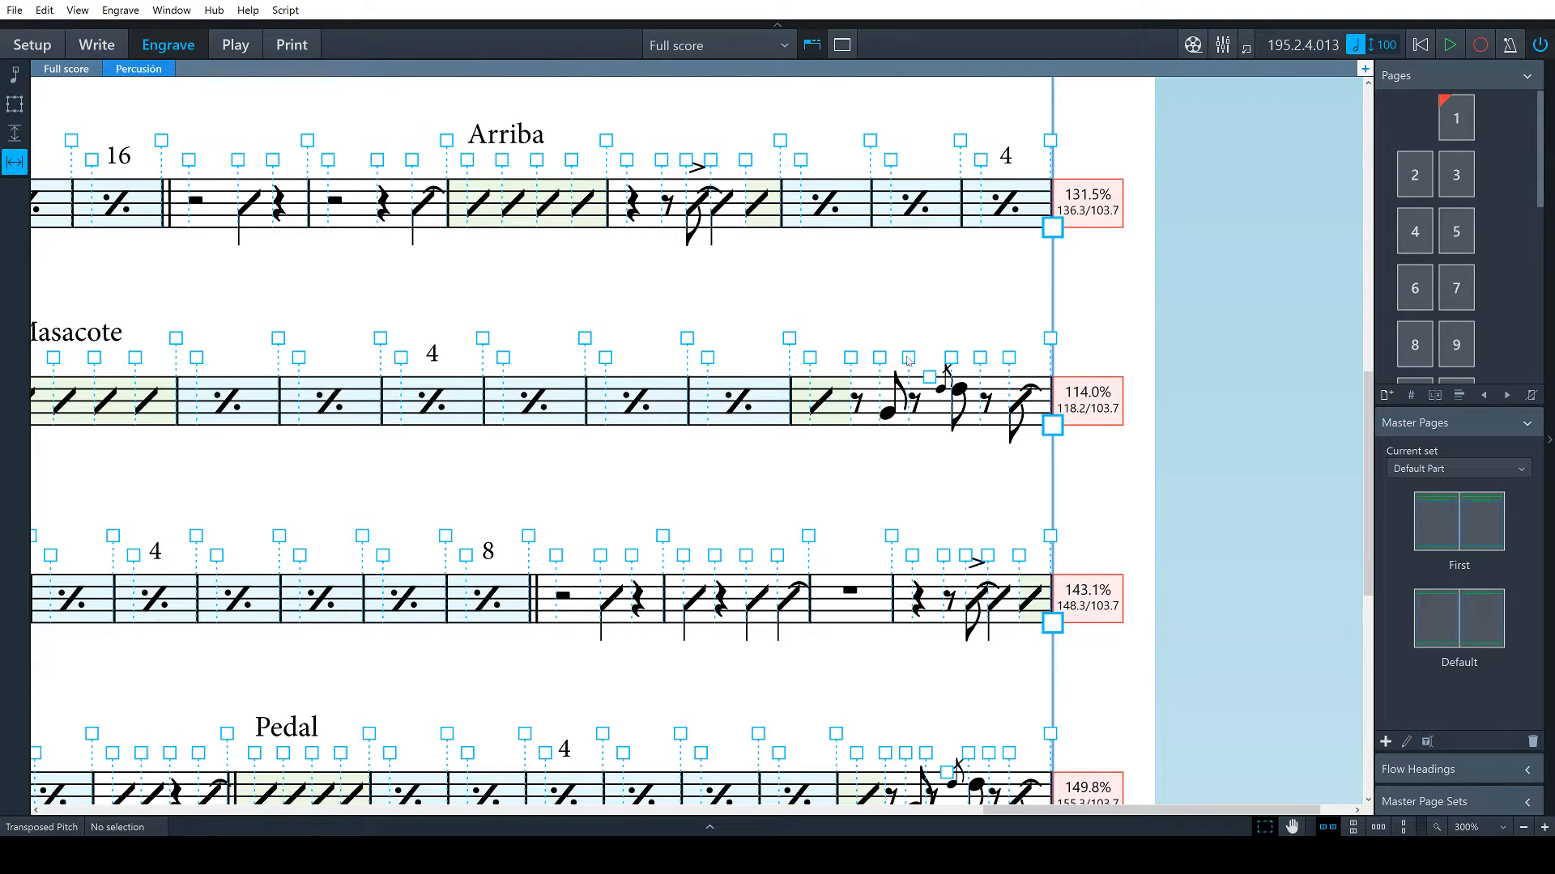
pyautogui.click(910, 403)
pyautogui.scroll(-2, 991, 451)
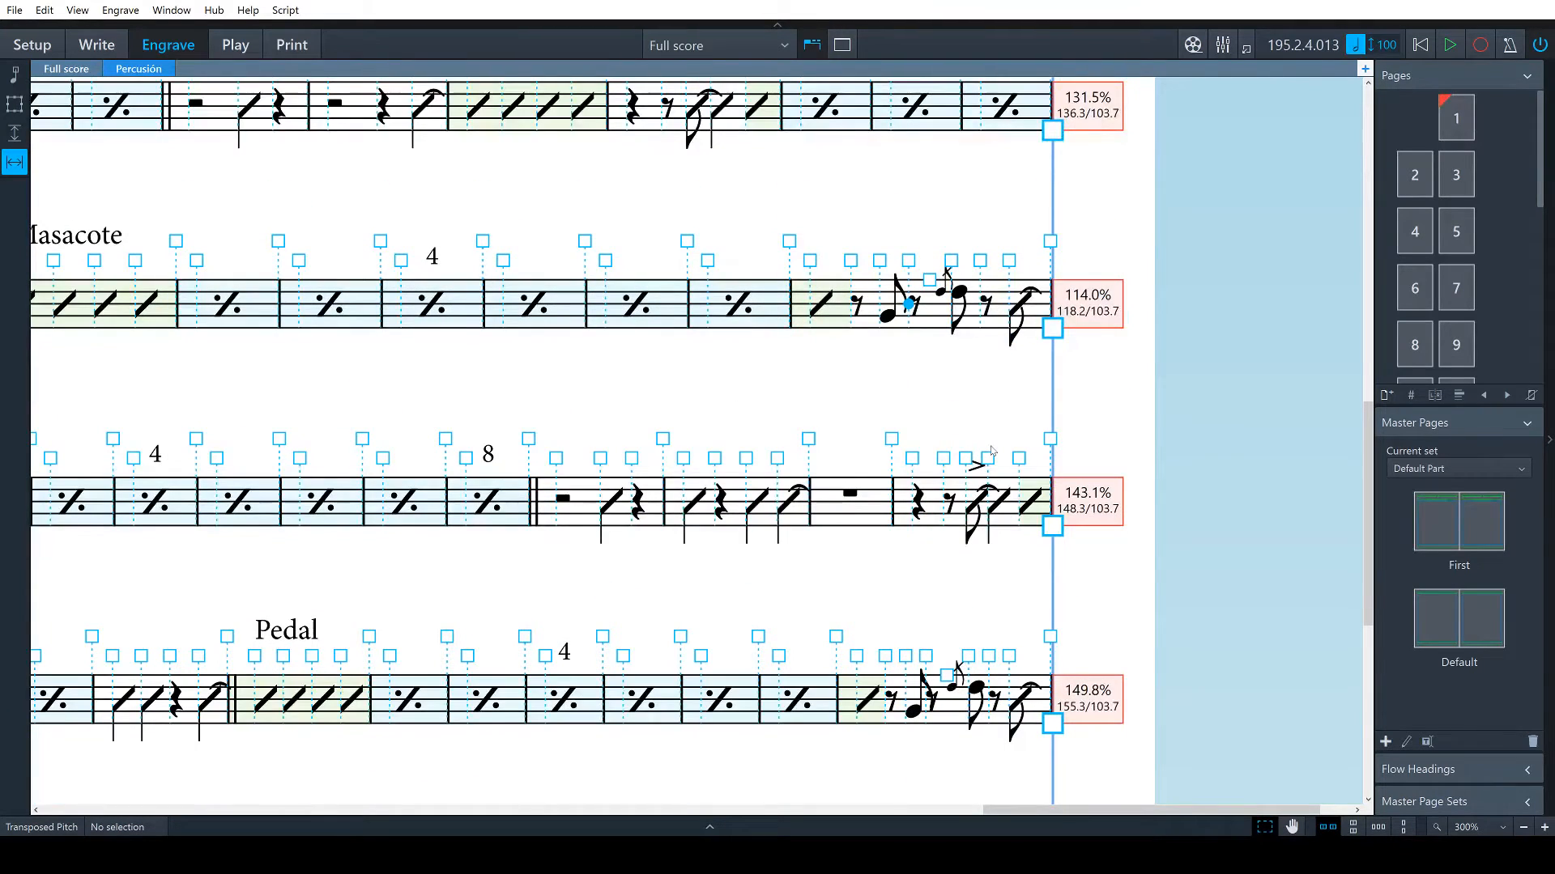
pyautogui.click(925, 656)
pyautogui.scroll(-2, 948, 589)
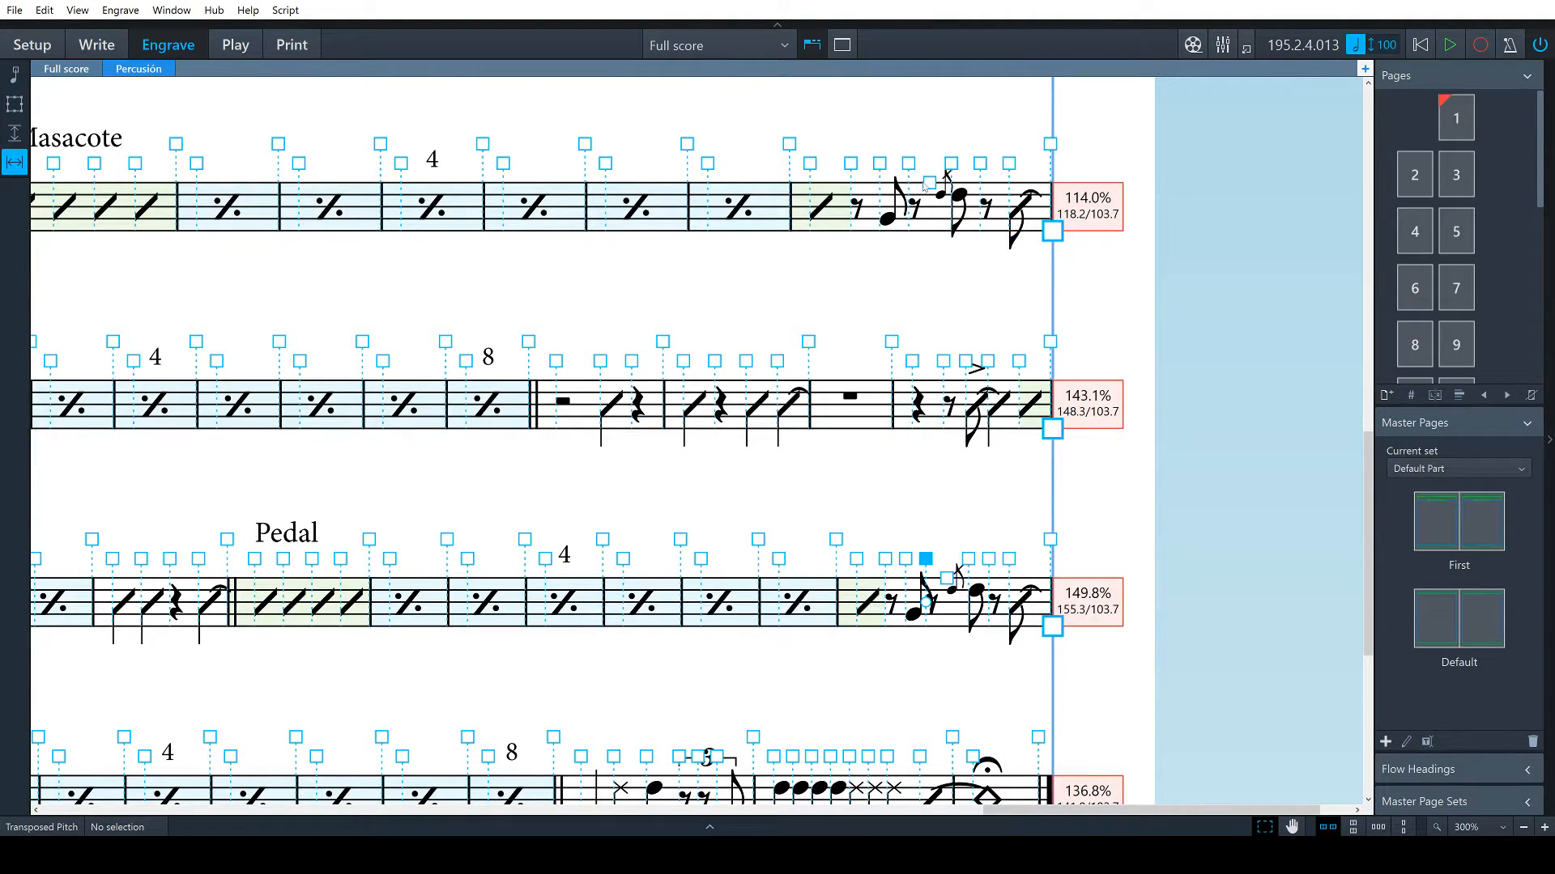
# Nudge the first eighth note in bar 208 slightly left, away from the following rest
pyautogui.click(879, 163)
pyautogui.click(880, 207)
pyautogui.click(909, 164)
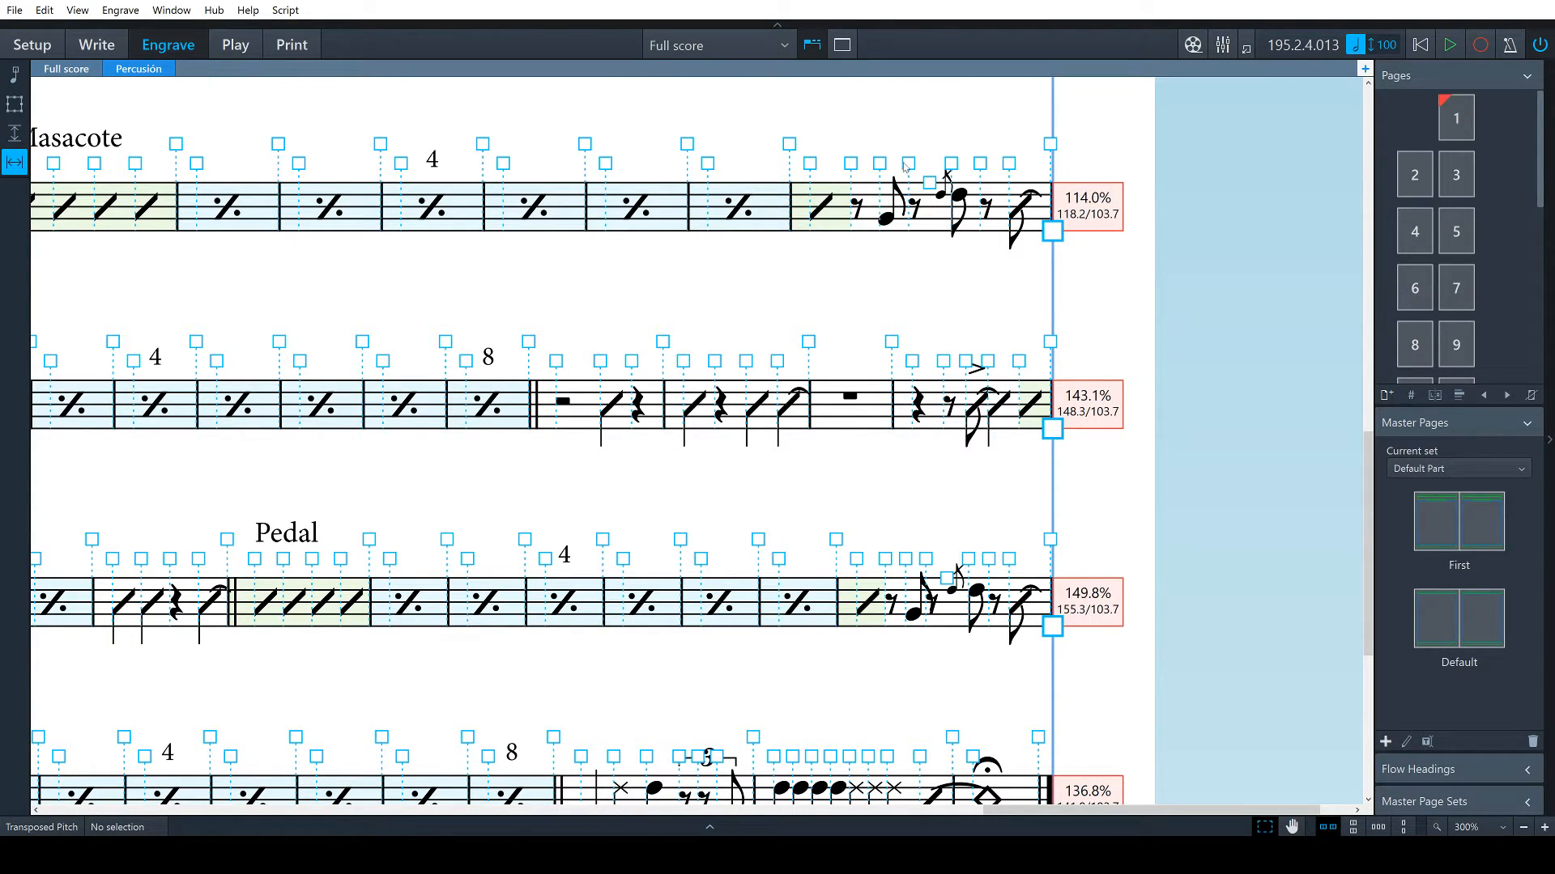
pyautogui.click(910, 207)
# Widen the note spacing at the eighth rest before the grace note in bar 232, pushing the preceding eighth note left
pyautogui.scroll(-3, 931, 421)
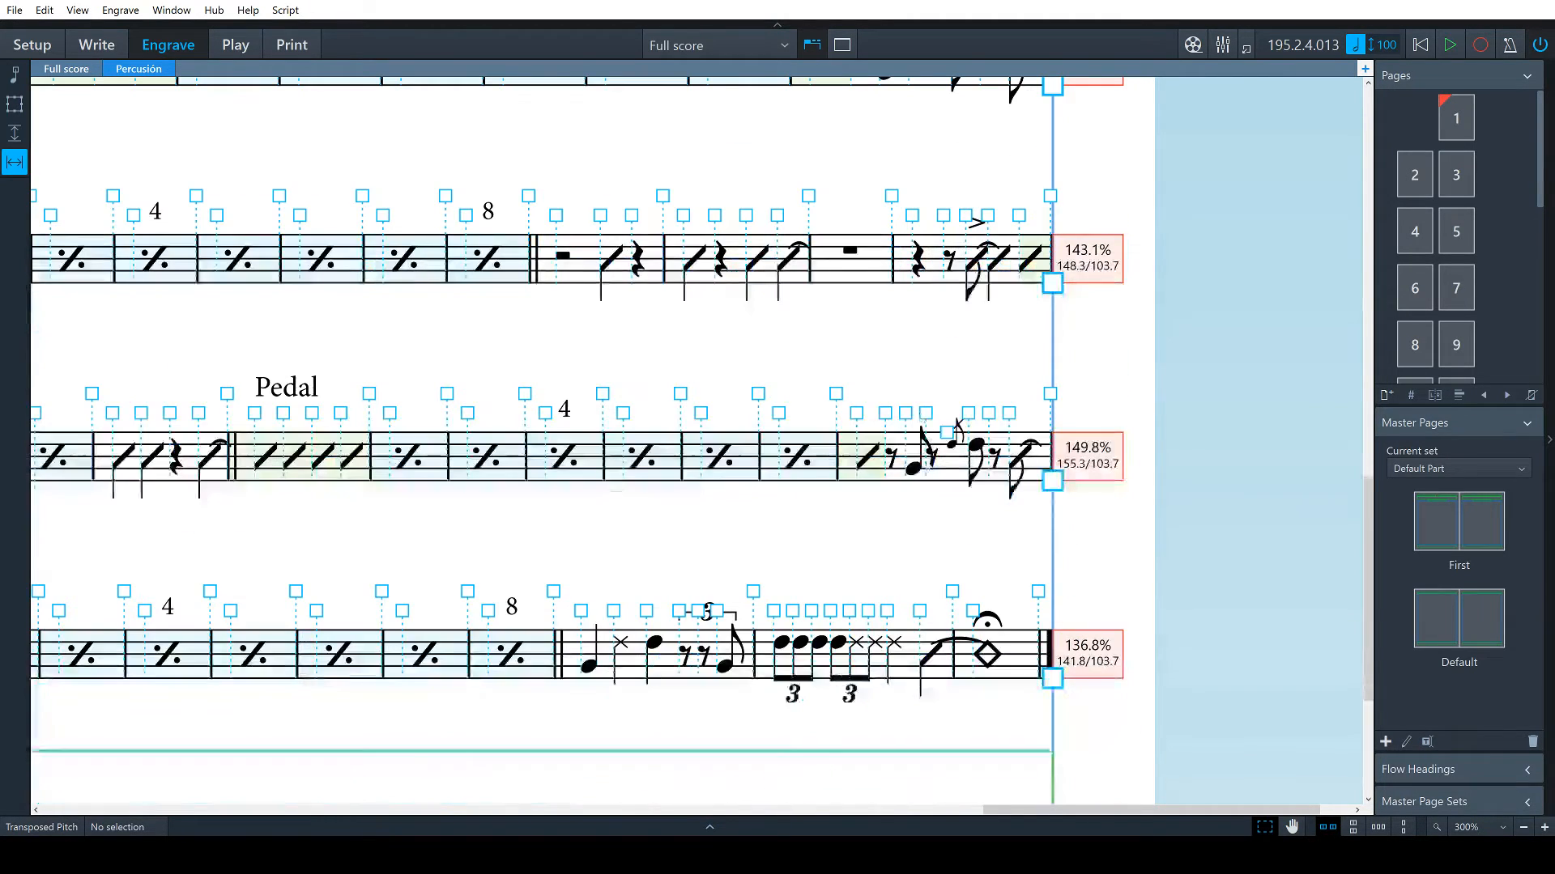
pyautogui.click(925, 414)
pyautogui.click(925, 456)
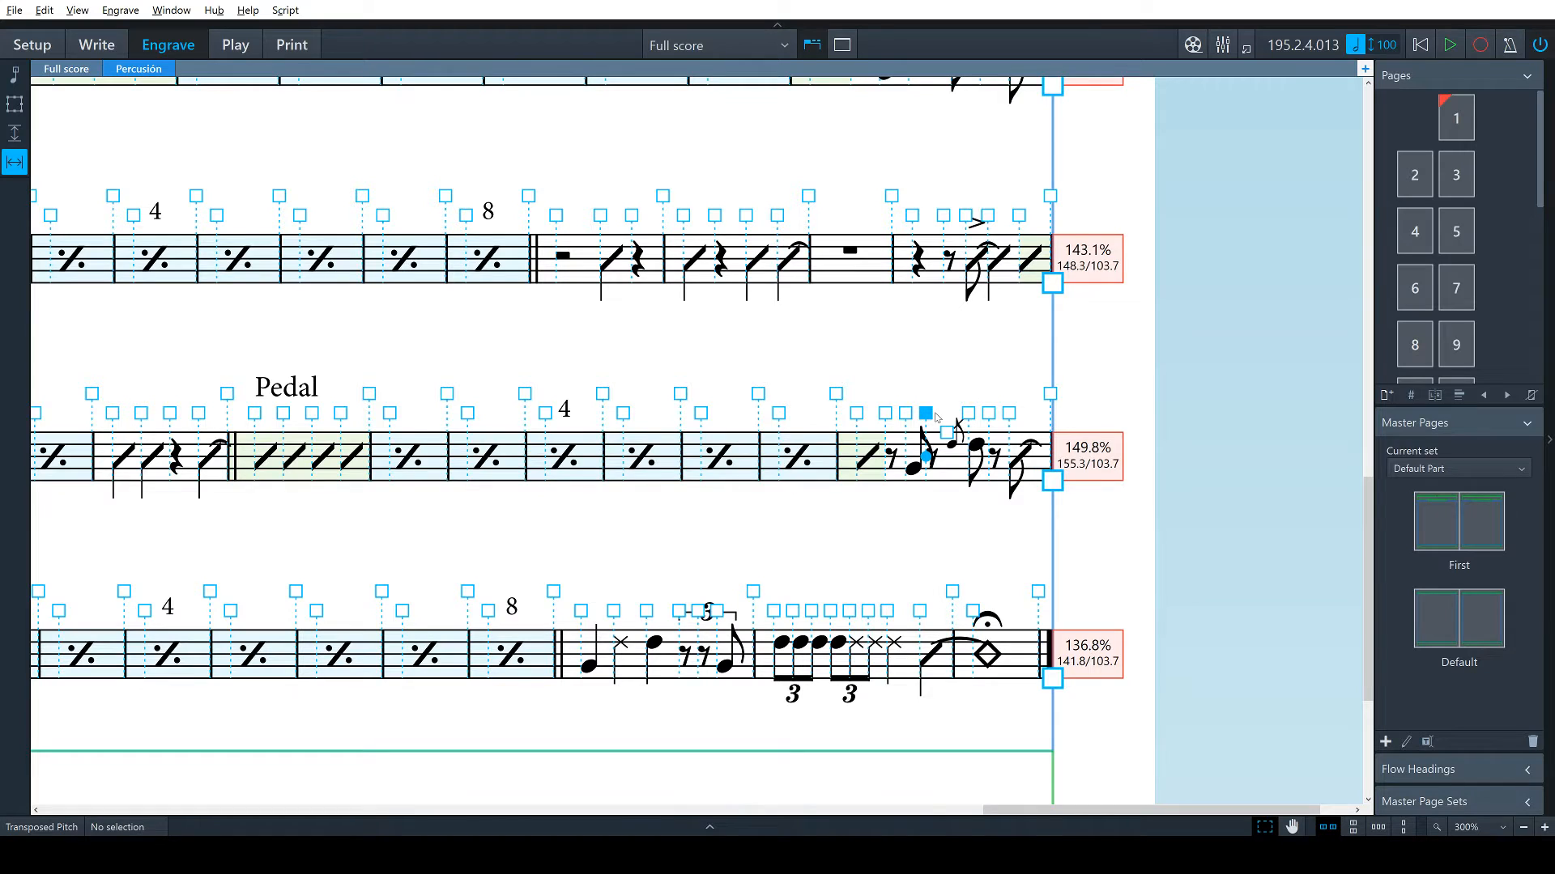
pyautogui.hotkey('alt', 'Right')
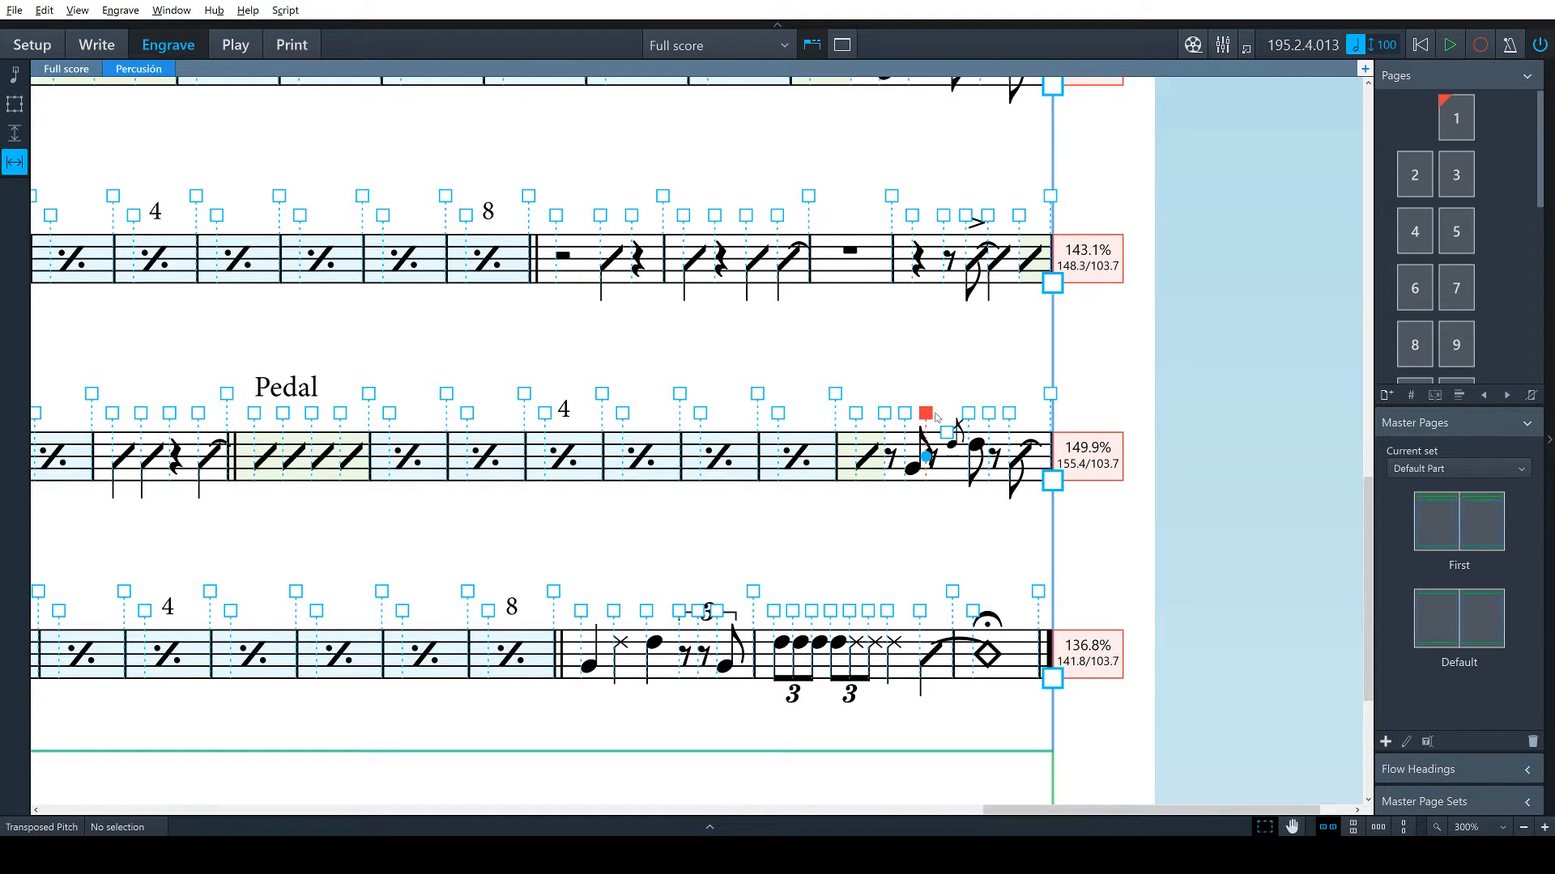
pyautogui.hotkey('alt', 'Right')
pyautogui.hotkey('alt', 'Right')
pyautogui.hotkey('alt', 'Right')
pyautogui.hotkey('alt', 'Right')
pyautogui.hotkey('alt', 'Right')
pyautogui.hotkey('alt', 'Right')
pyautogui.hotkey('alt', 'Right')
pyautogui.hotkey('alt', 'Right')
pyautogui.hotkey('alt', 'Right')
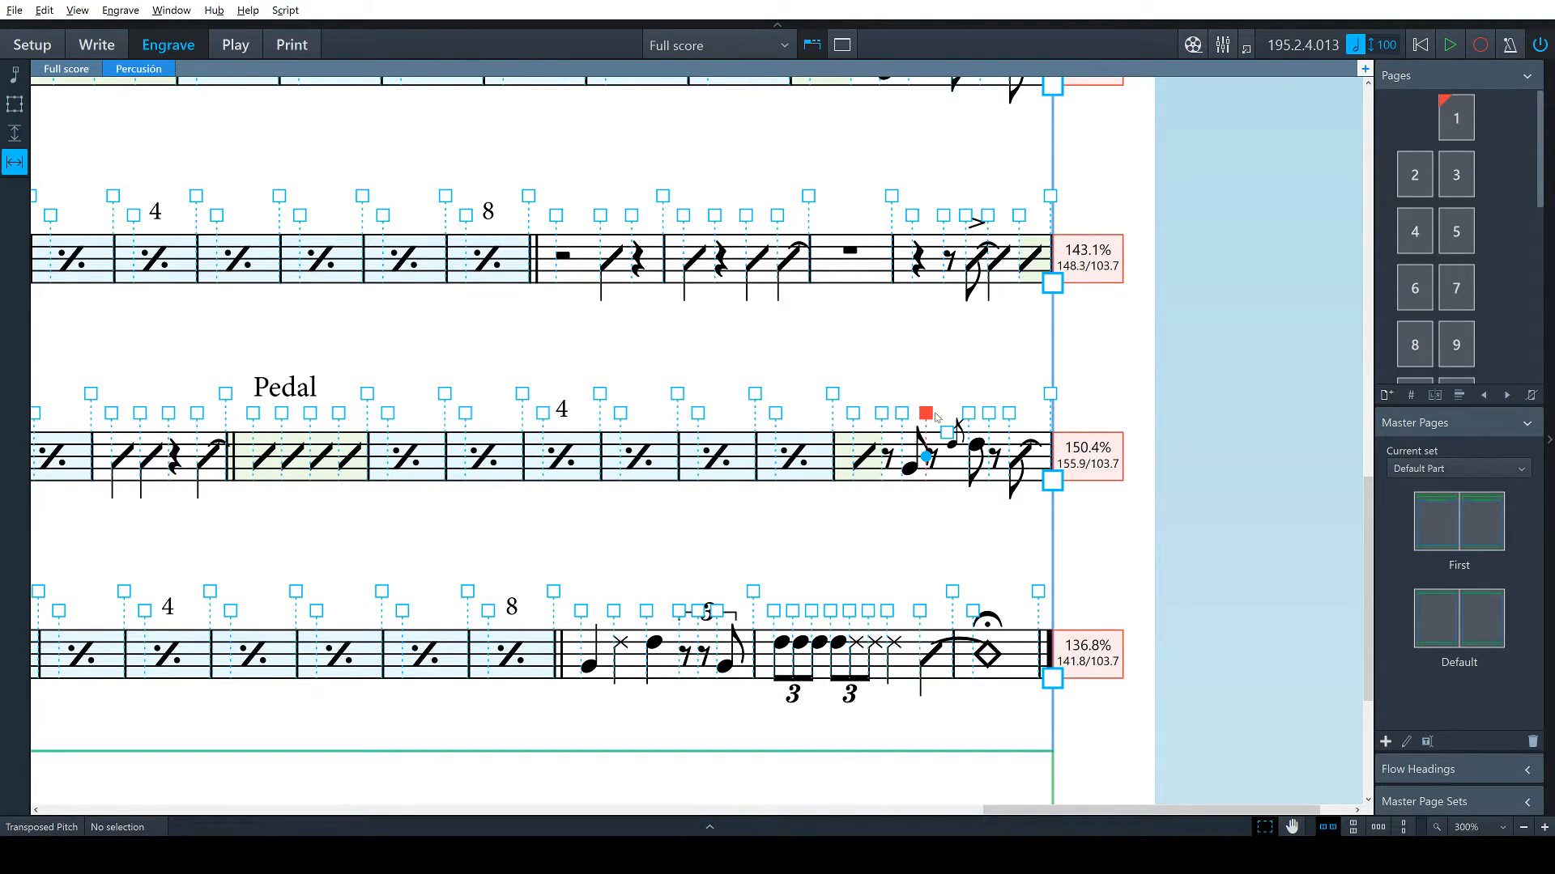
pyautogui.hotkey('alt', 'Right')
pyautogui.hotkey('alt', 'Right')
pyautogui.hotkey('alt', 'Right')
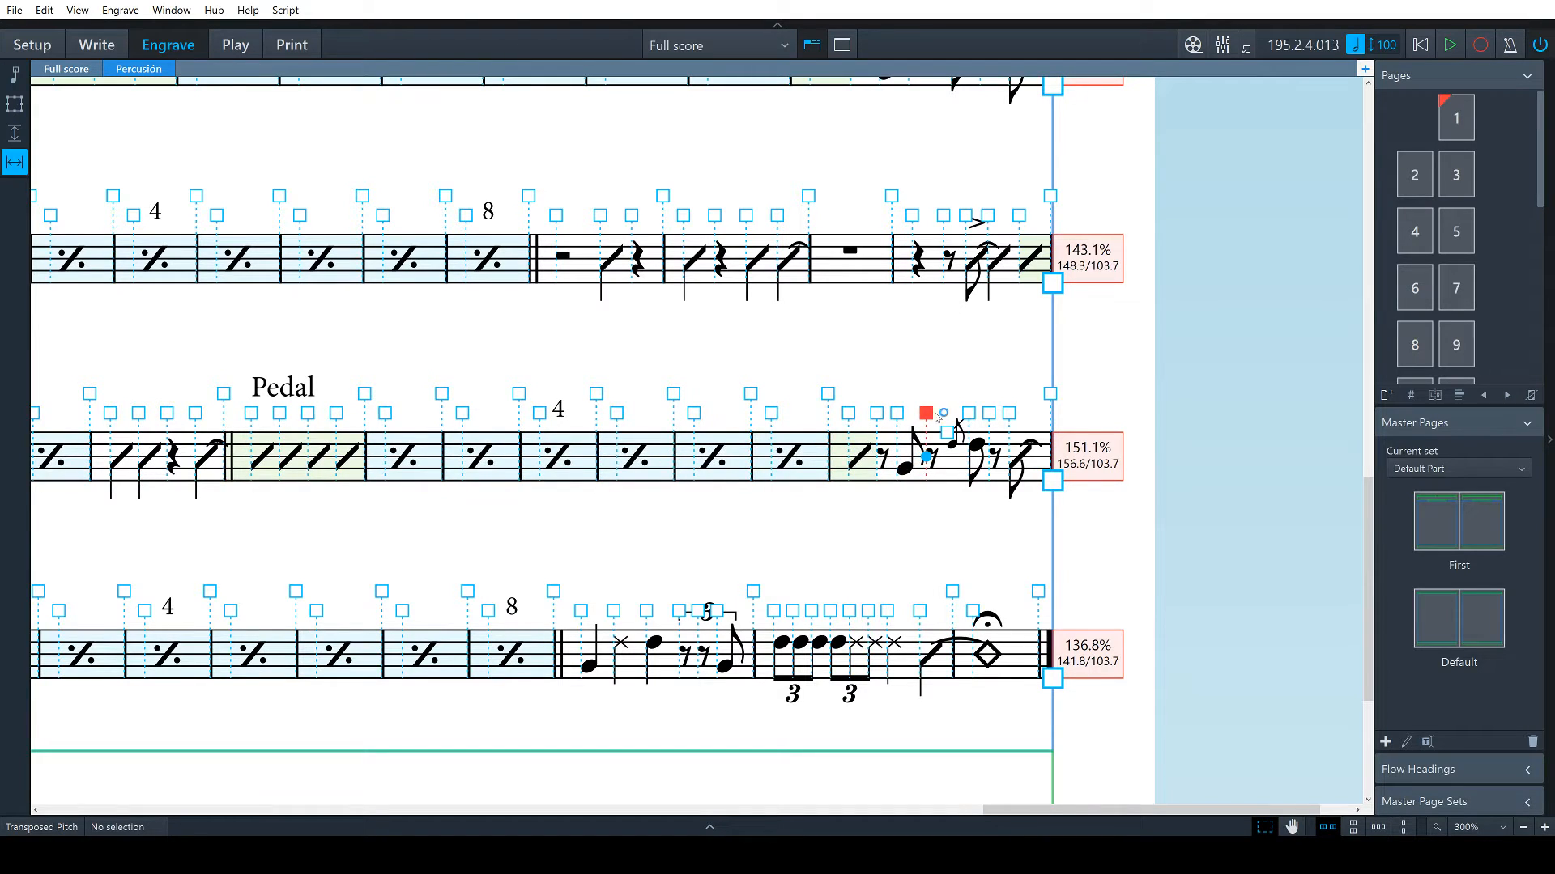
pyautogui.hotkey('alt', 'Right')
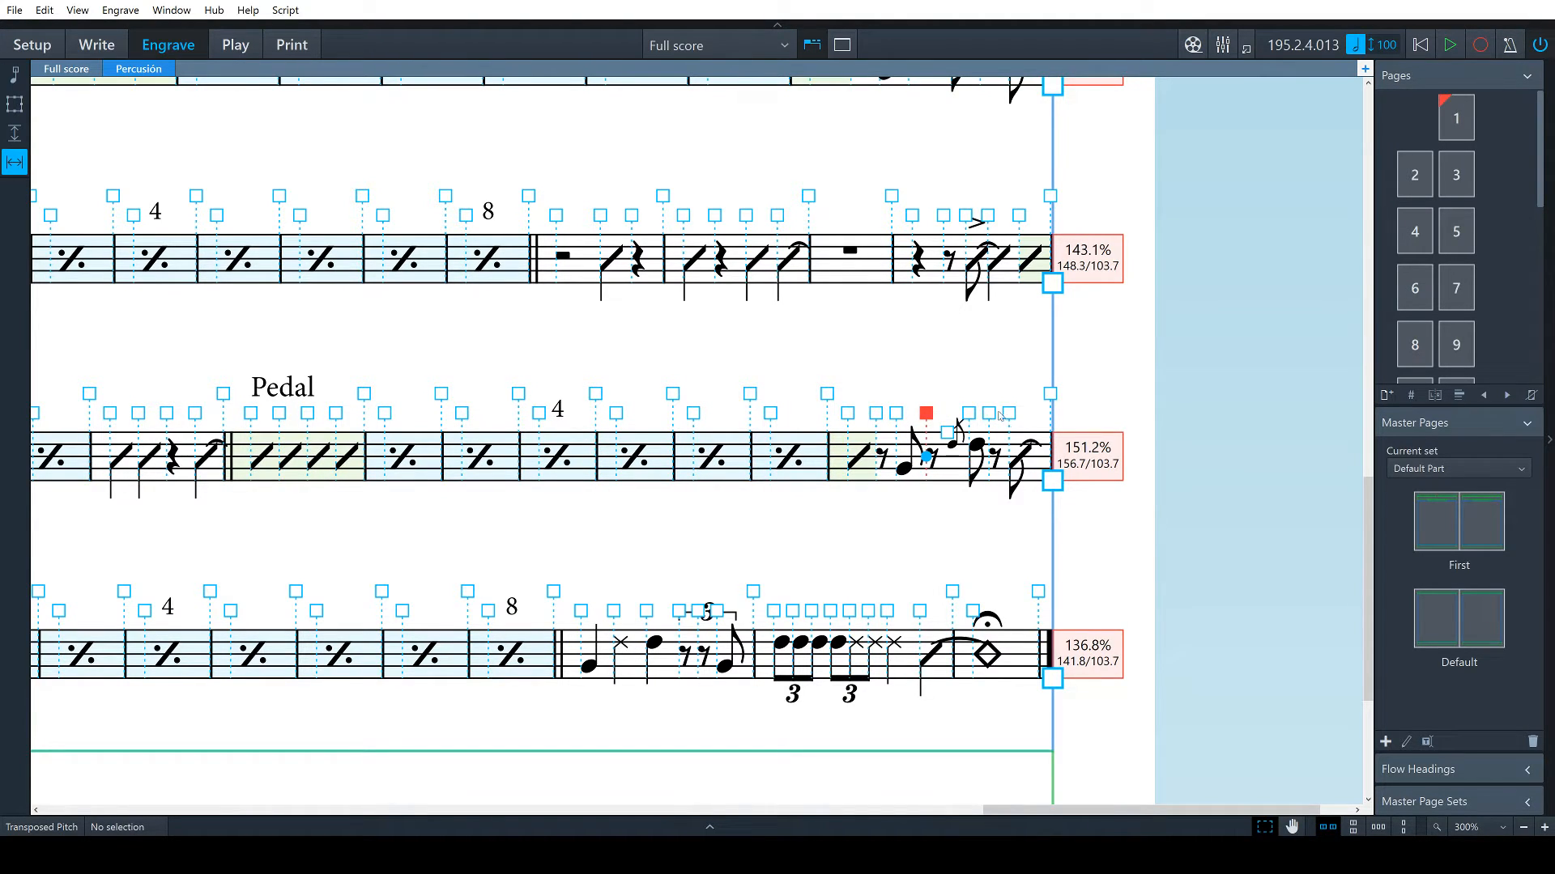
# Nudge the grace note in bar 232 to the right, away from the rest before it
pyautogui.click(946, 434)
pyautogui.click(948, 459)
pyautogui.hotkey('alt', 'Right')
pyautogui.click(964, 335)
# Widen the note spacing slightly at the eighth rest before the grace note in bar 208
pyautogui.scroll(3, 987, 346)
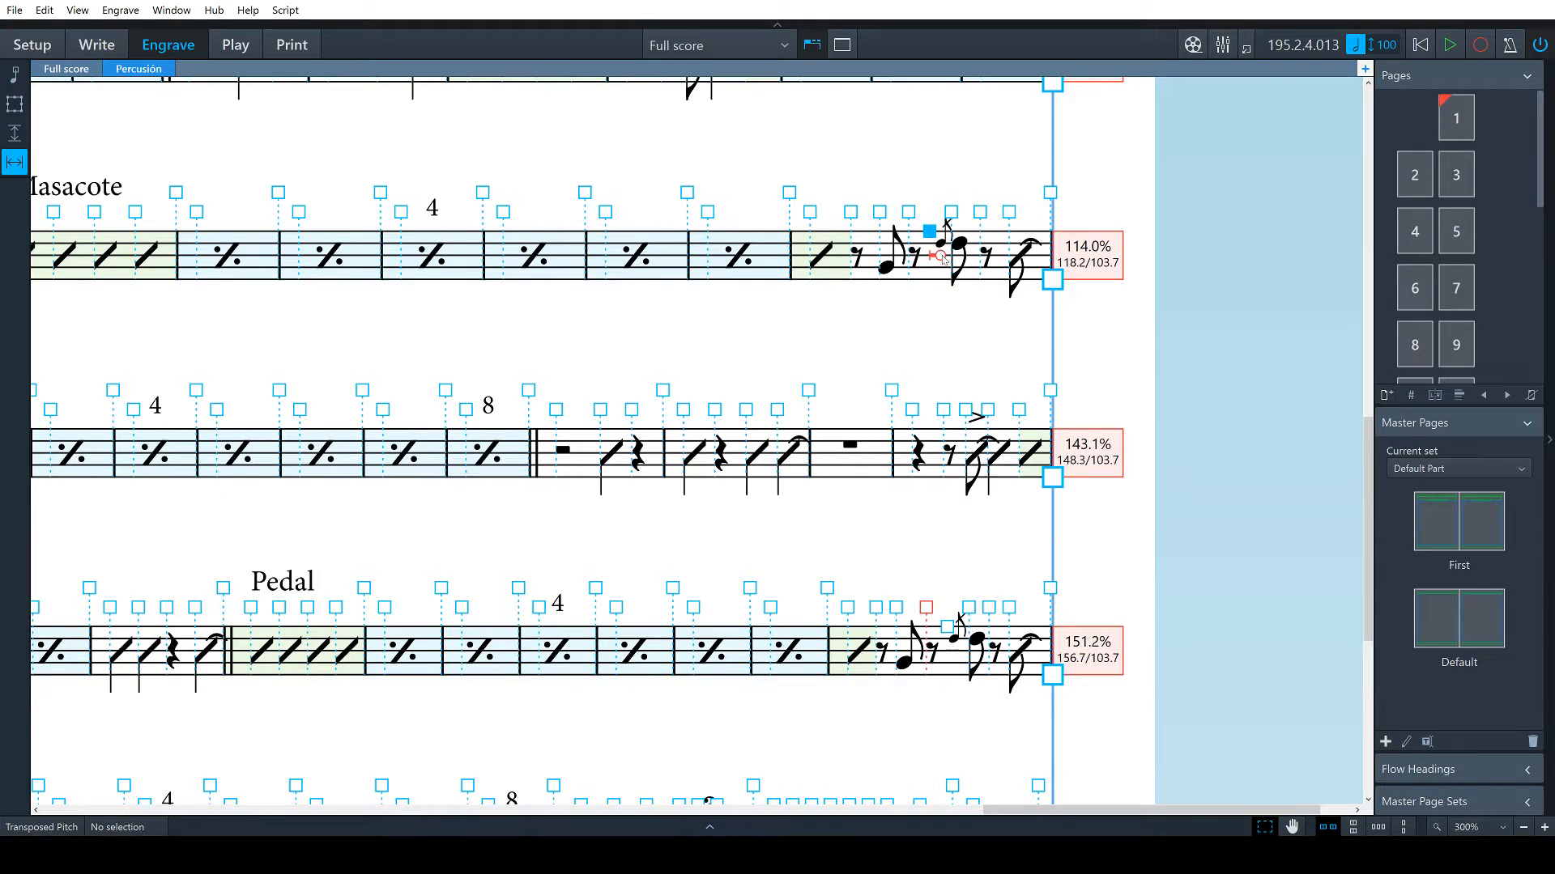
pyautogui.click(941, 256)
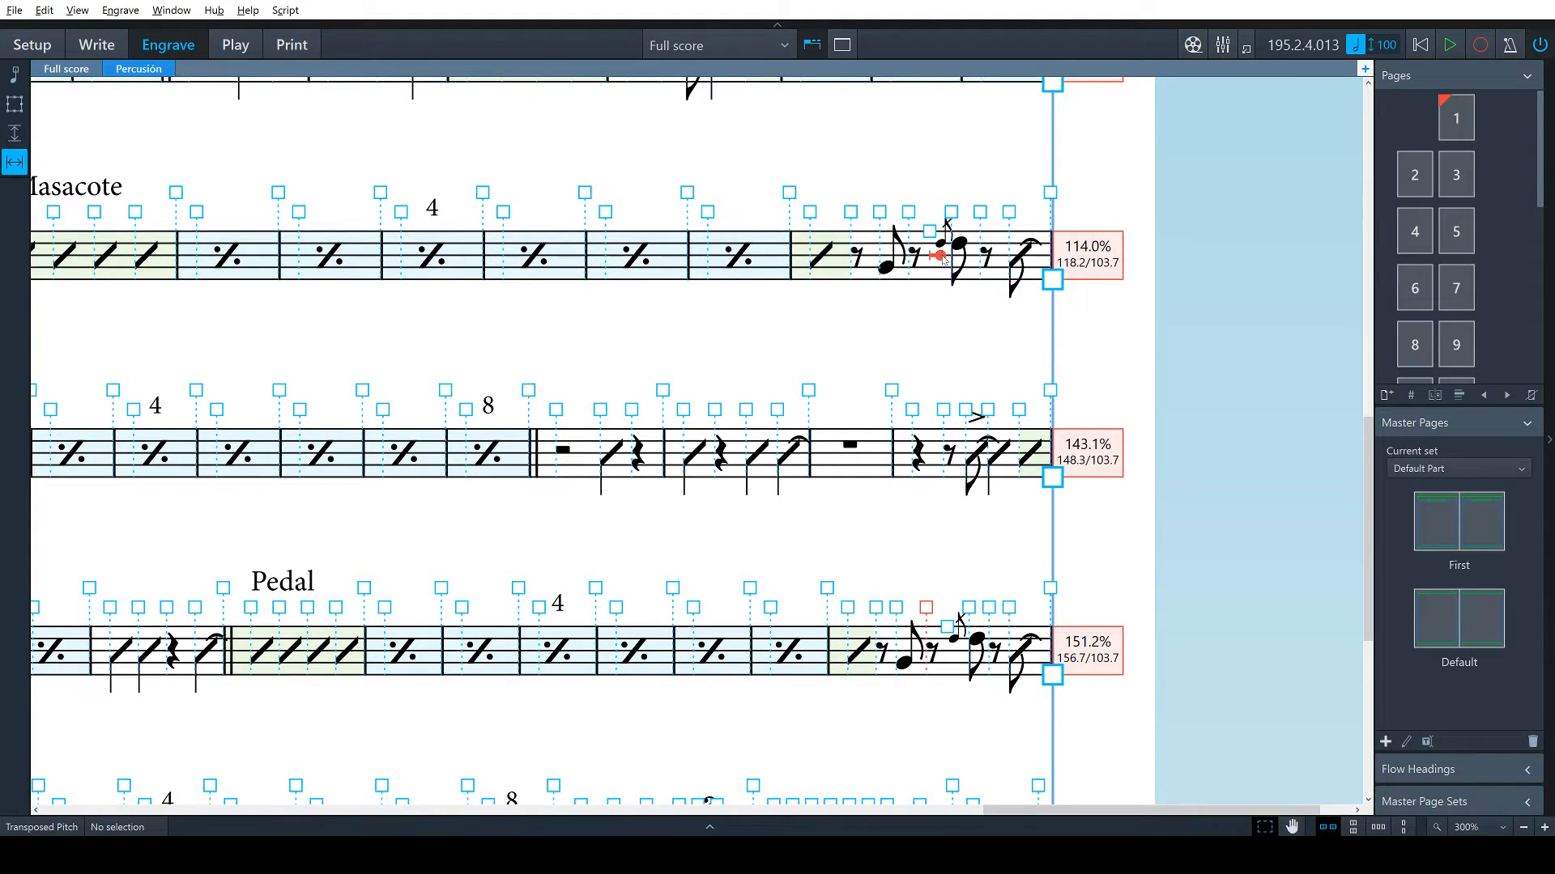
pyautogui.click(909, 214)
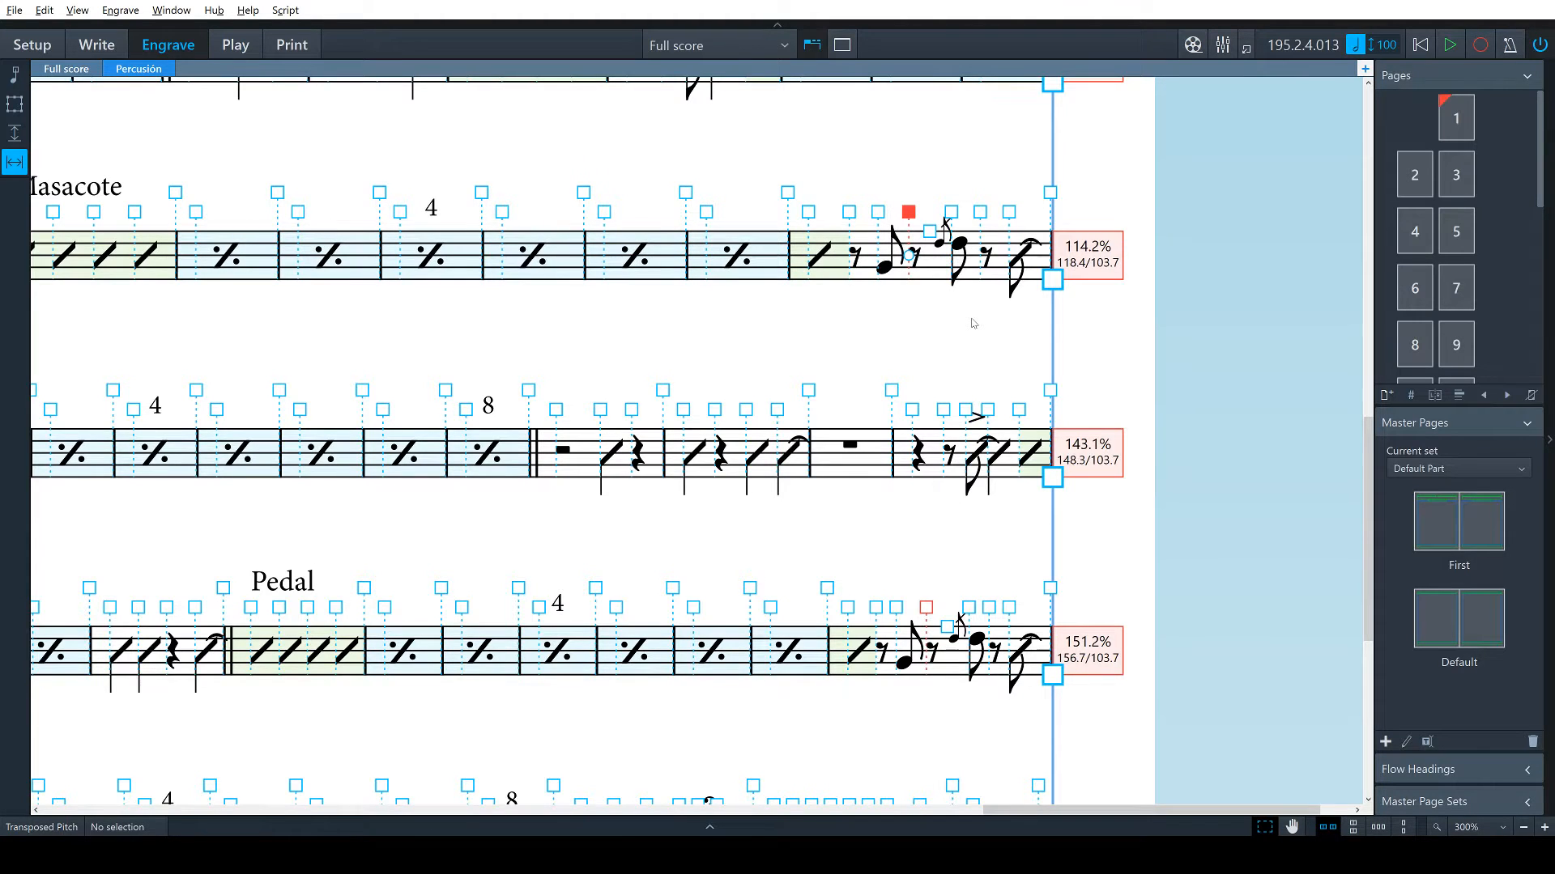
# Check the note spacing across the systems on page 3 for remaining crowded bars
pyautogui.scroll(-1, 952, 387)
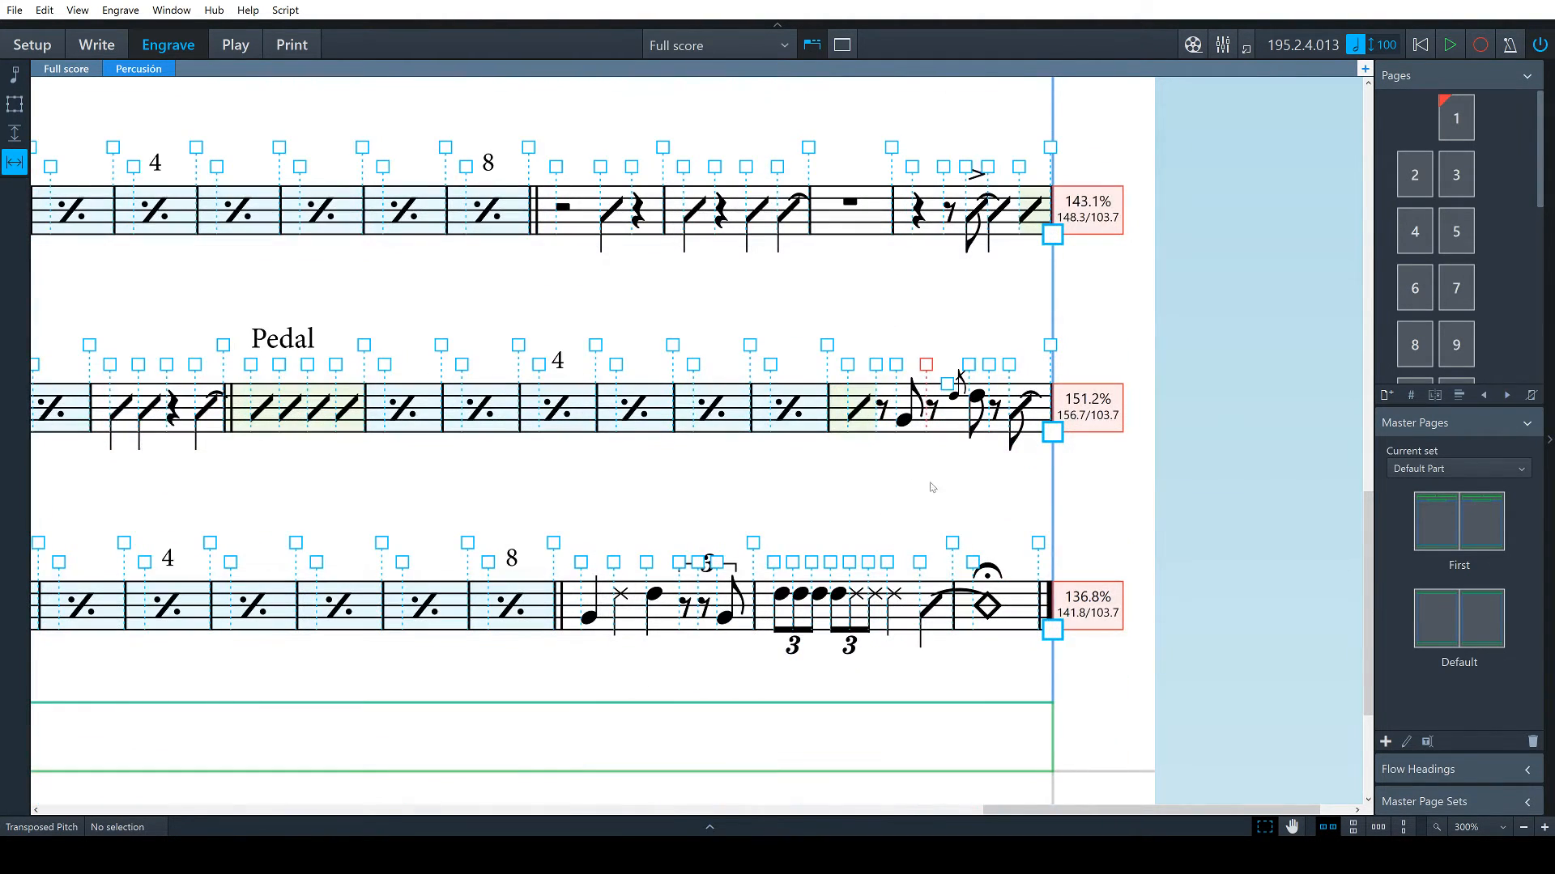
pyautogui.hscroll(2, 961, 492)
pyautogui.hscroll(-3, 961, 491)
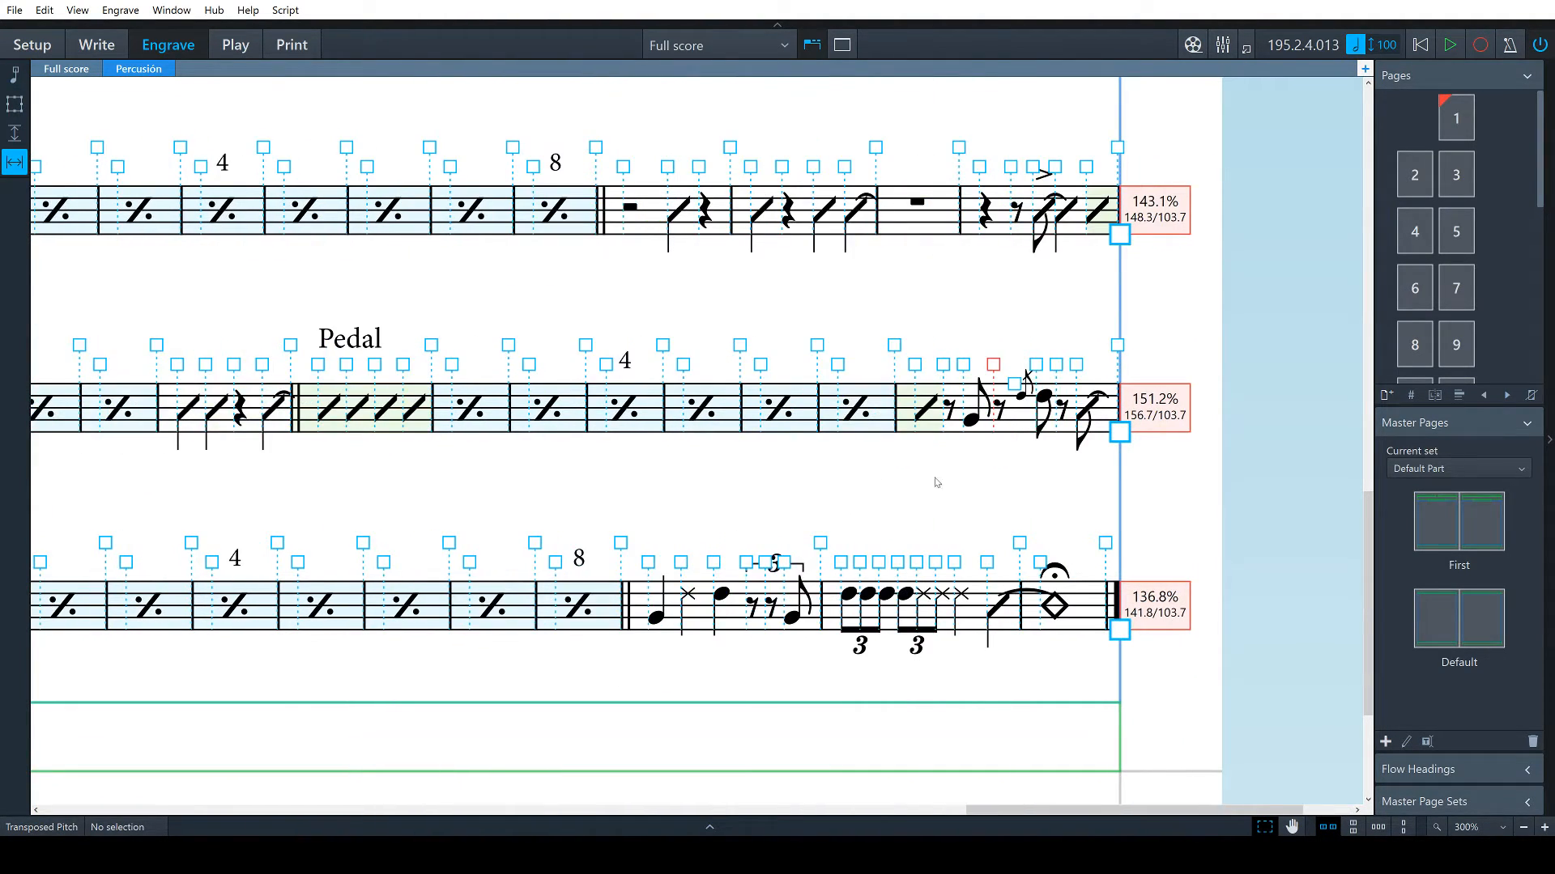
pyautogui.hscroll(-3, 885, 503)
pyautogui.hscroll(-1, 885, 505)
pyautogui.scroll(3, 874, 504)
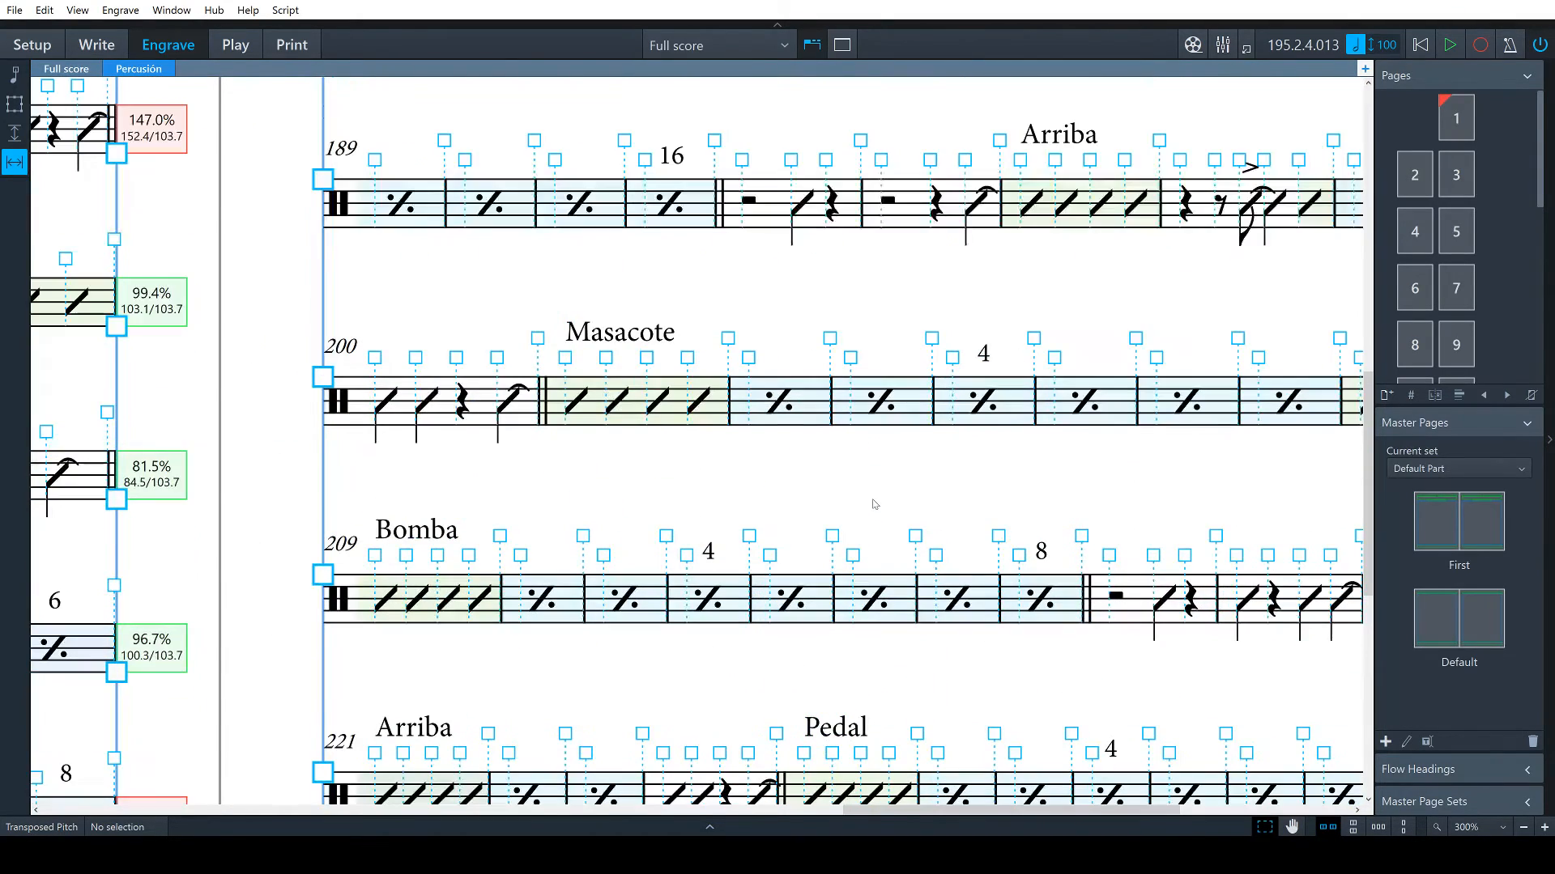
pyautogui.scroll(-2, 874, 504)
pyautogui.scroll(-1, 1065, 508)
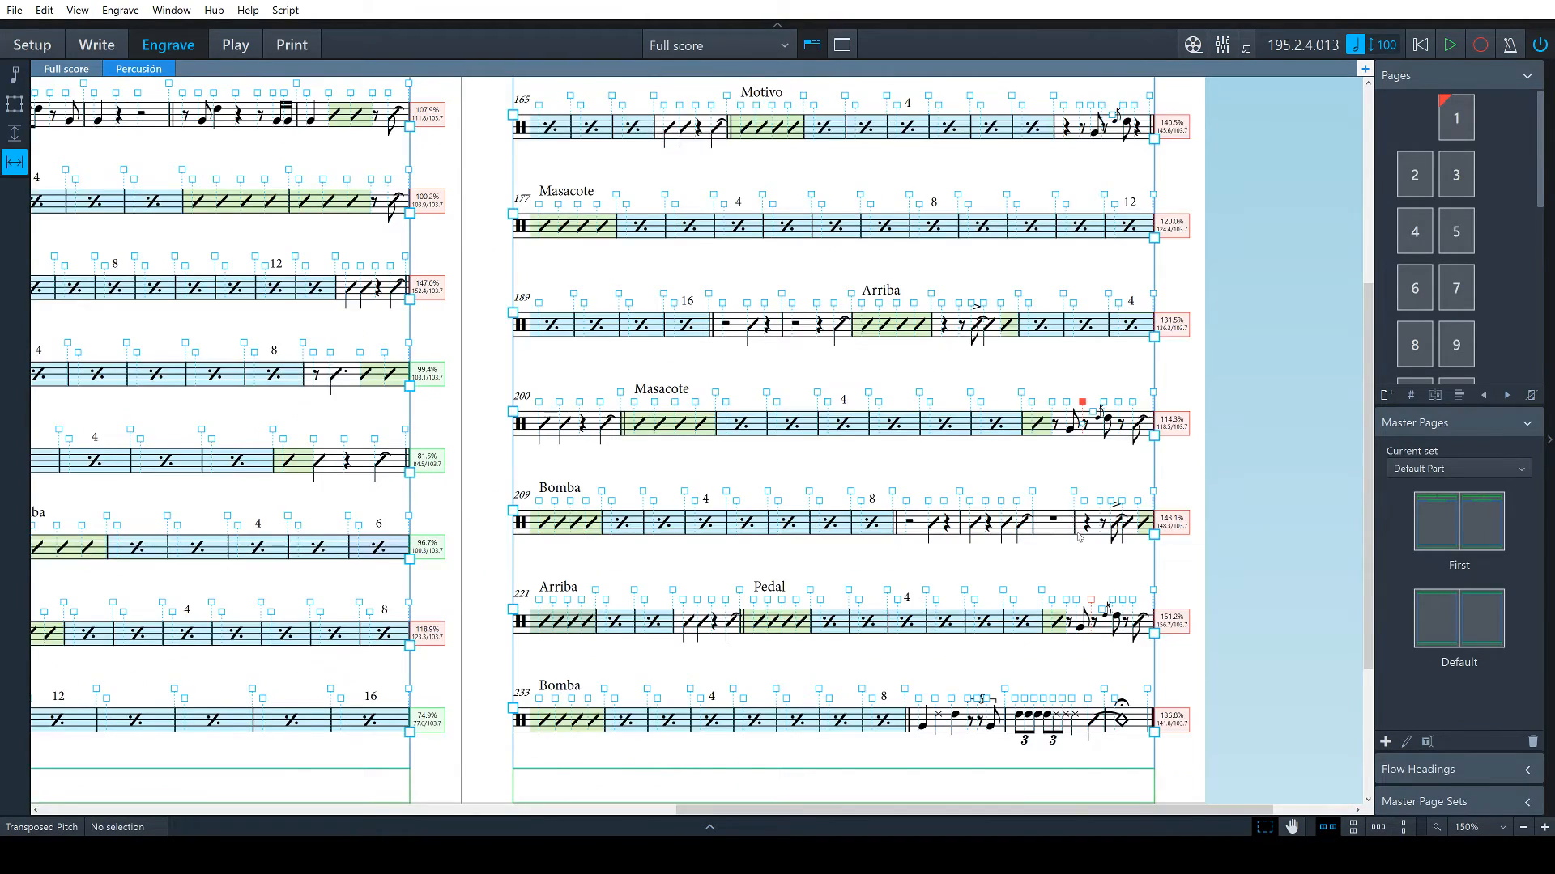
# Widen the note spacing at the eighth rest before the grace note in bar 176, at the end of the Motivo system
pyautogui.scroll(1, 1080, 537)
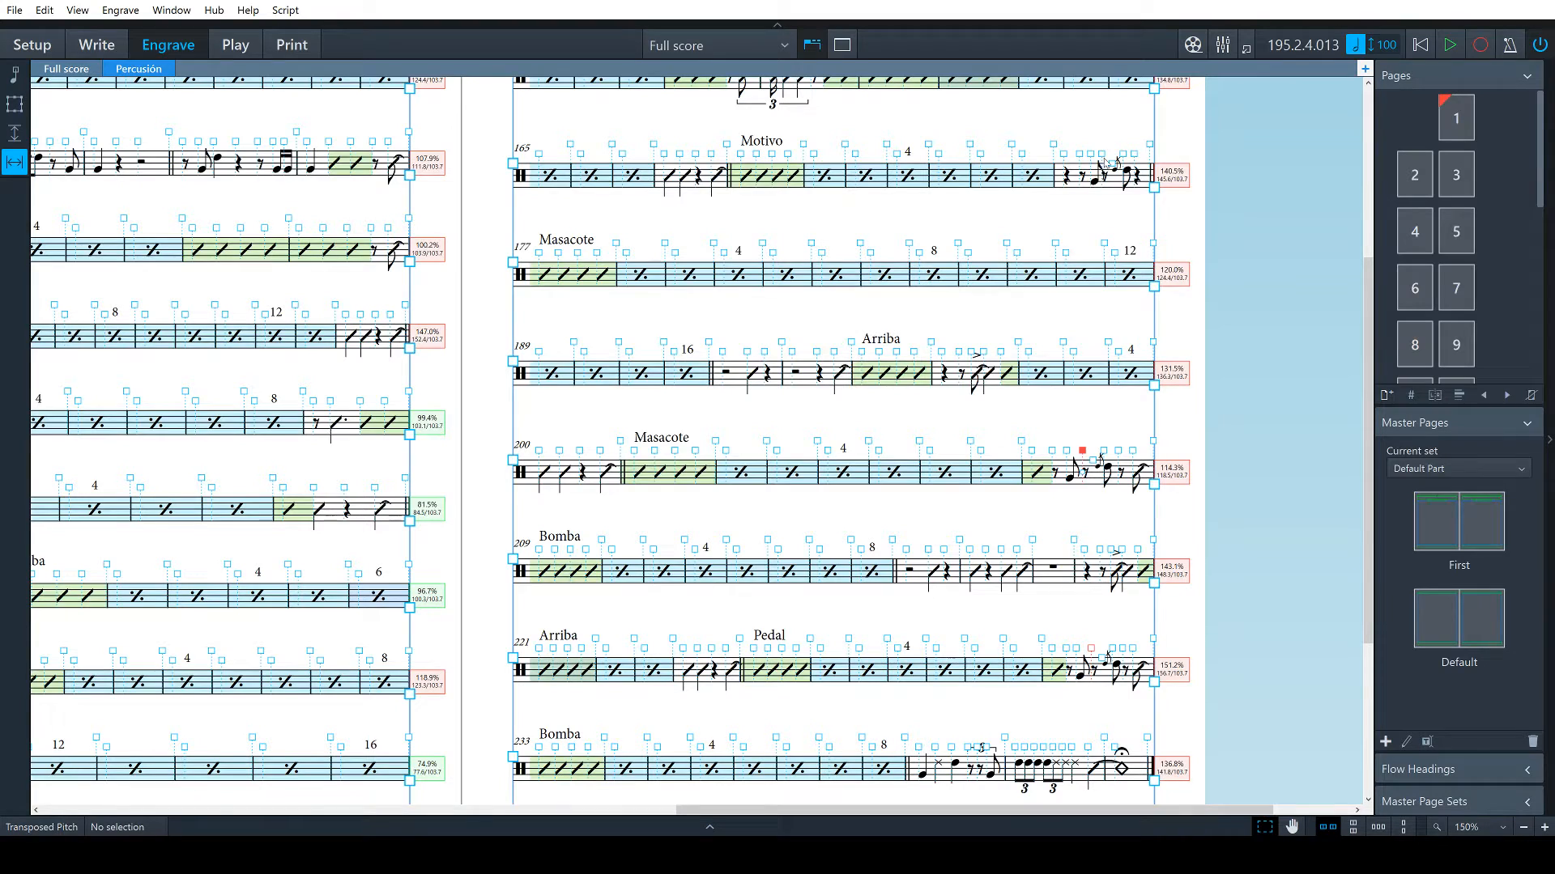
pyautogui.scroll(3, 1105, 159)
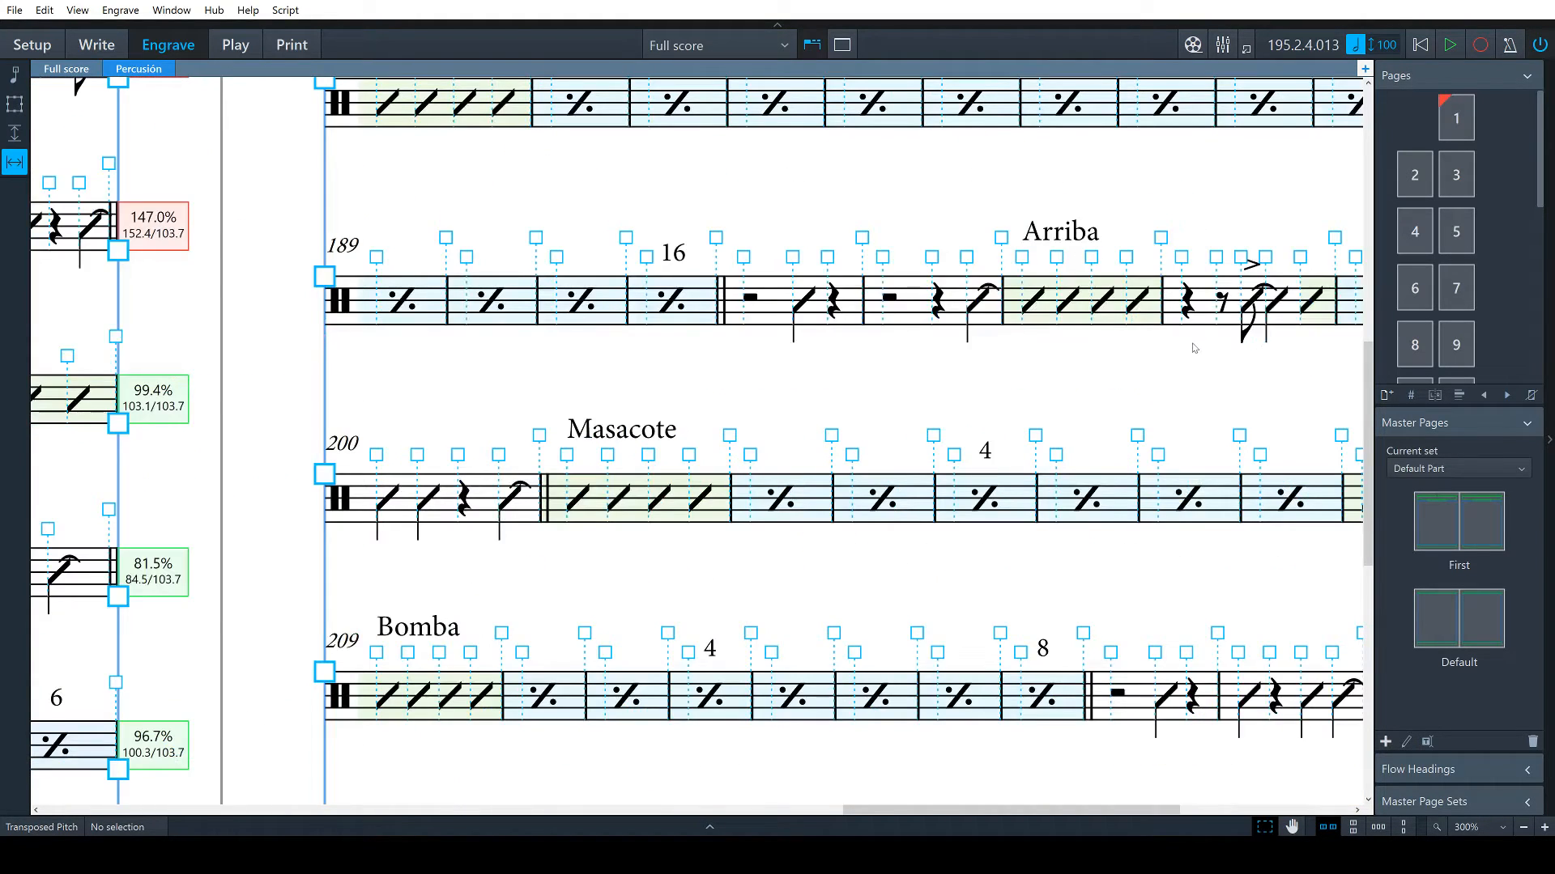
pyautogui.hscroll(5, 1190, 348)
pyautogui.scroll(5, 1015, 340)
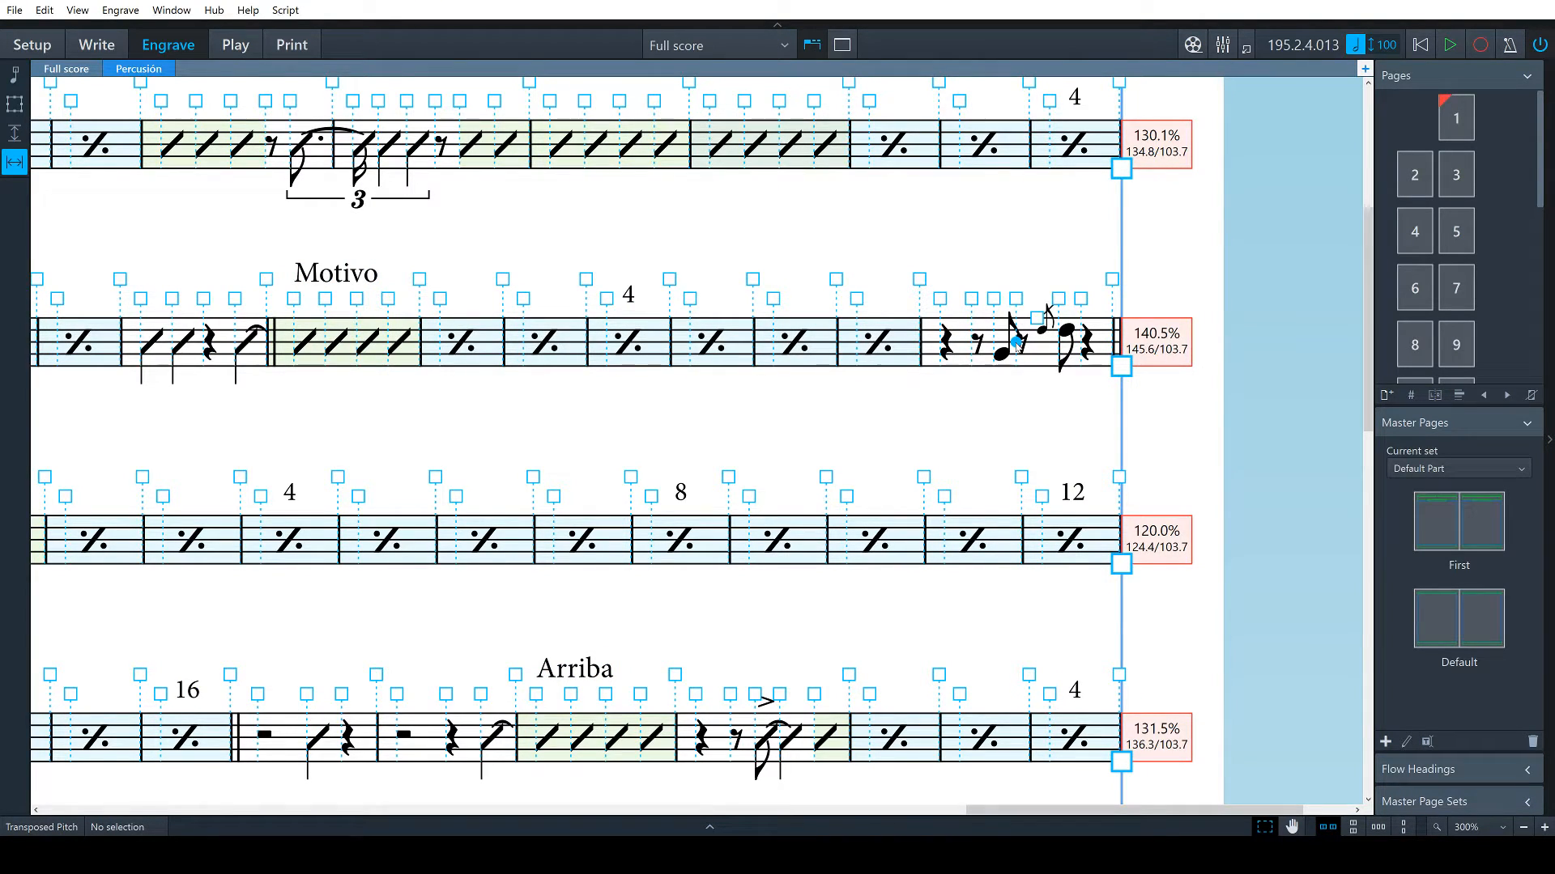
pyautogui.click(1015, 299)
pyautogui.hotkey('alt', 'Right')
pyautogui.hotkey('alt', 'Right')
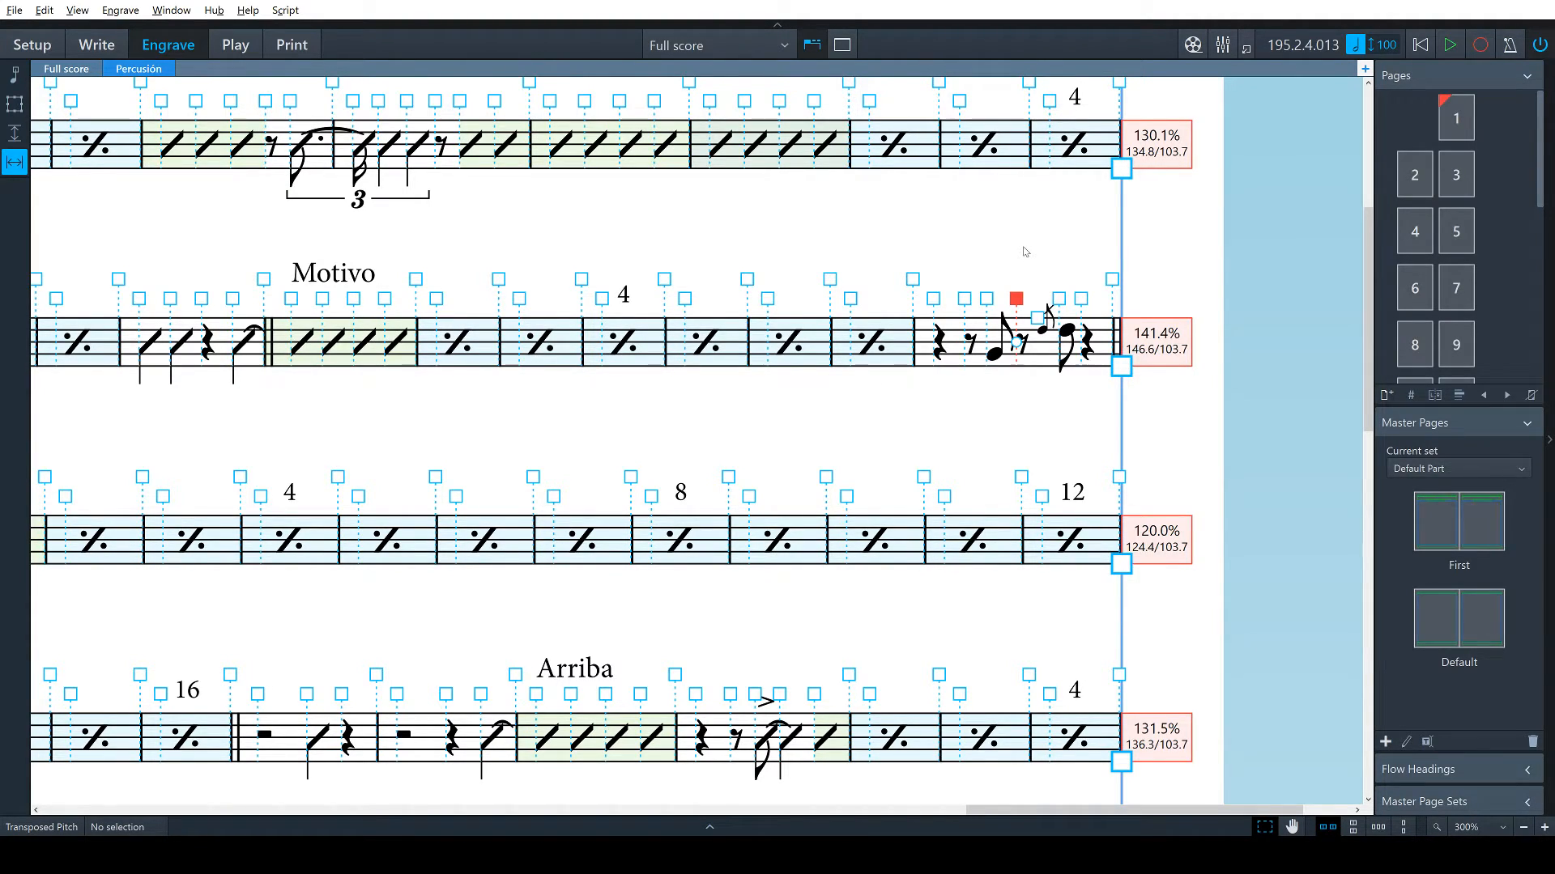
pyautogui.hotkey('alt', 'Right')
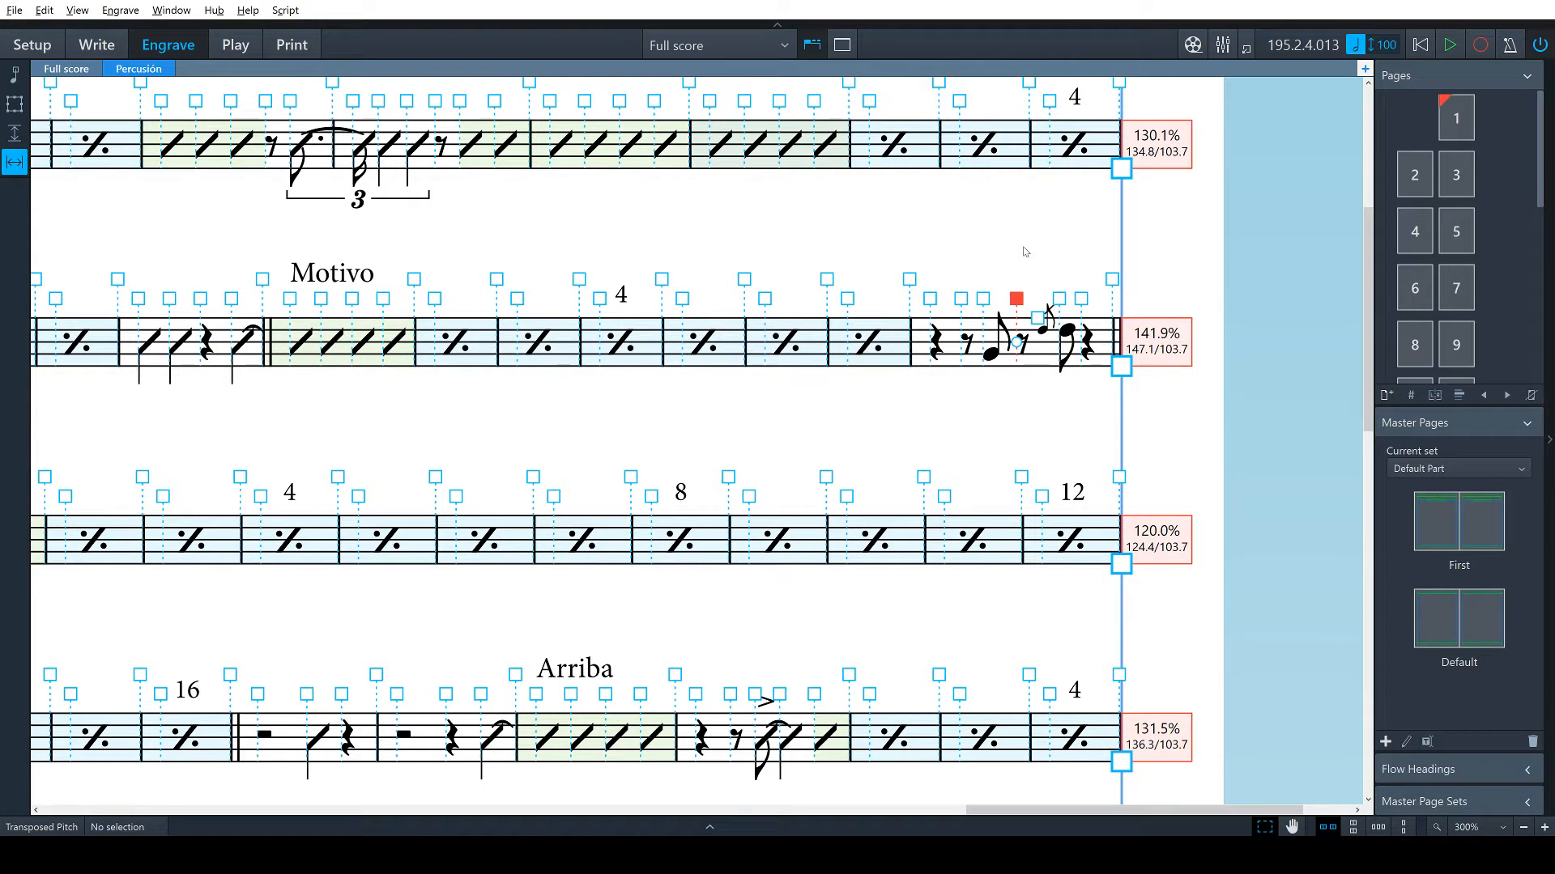
# Leave note spacing and return to graphic editing with all of page 3's systems in view
pyautogui.hscroll(-5, 1020, 324)
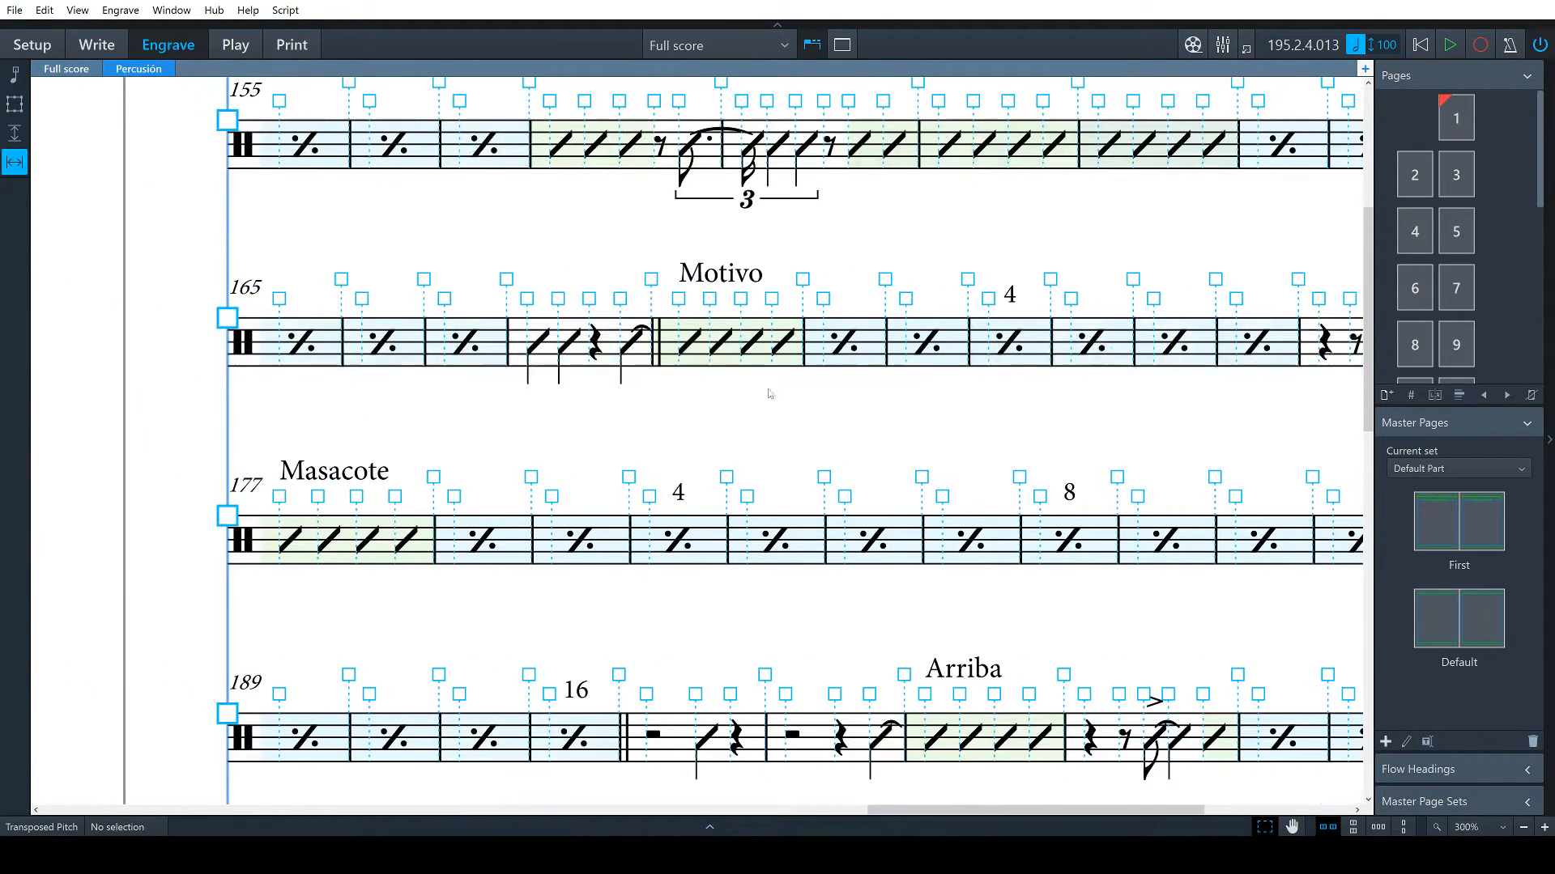
pyautogui.hscroll(5, 750, 418)
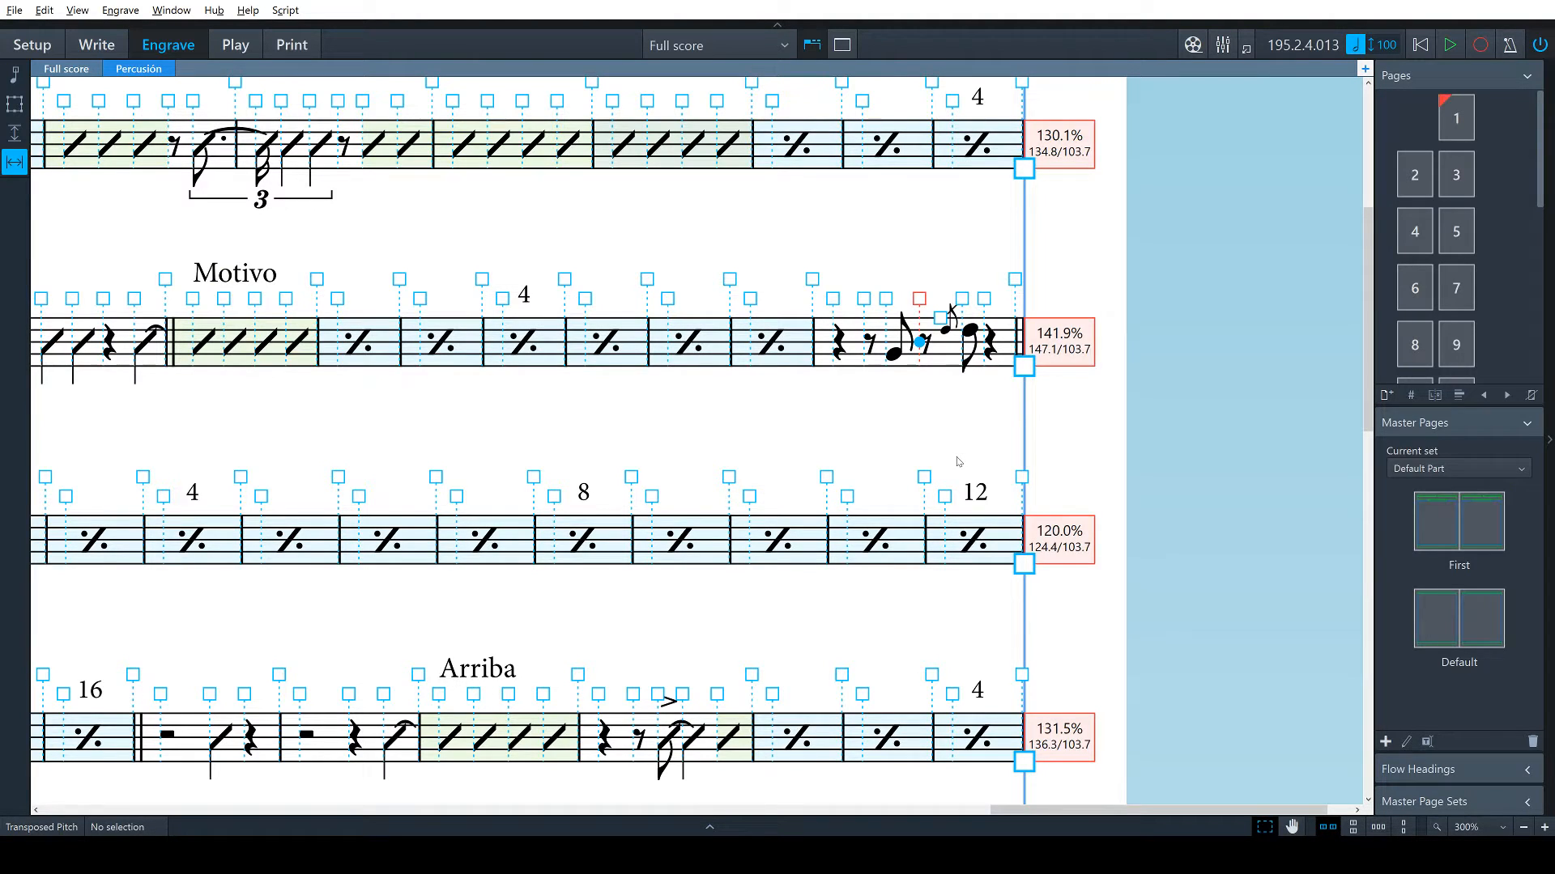
pyautogui.click(940, 318)
pyautogui.hotkey('ctrl', 'alt', '0')
pyautogui.click(975, 288)
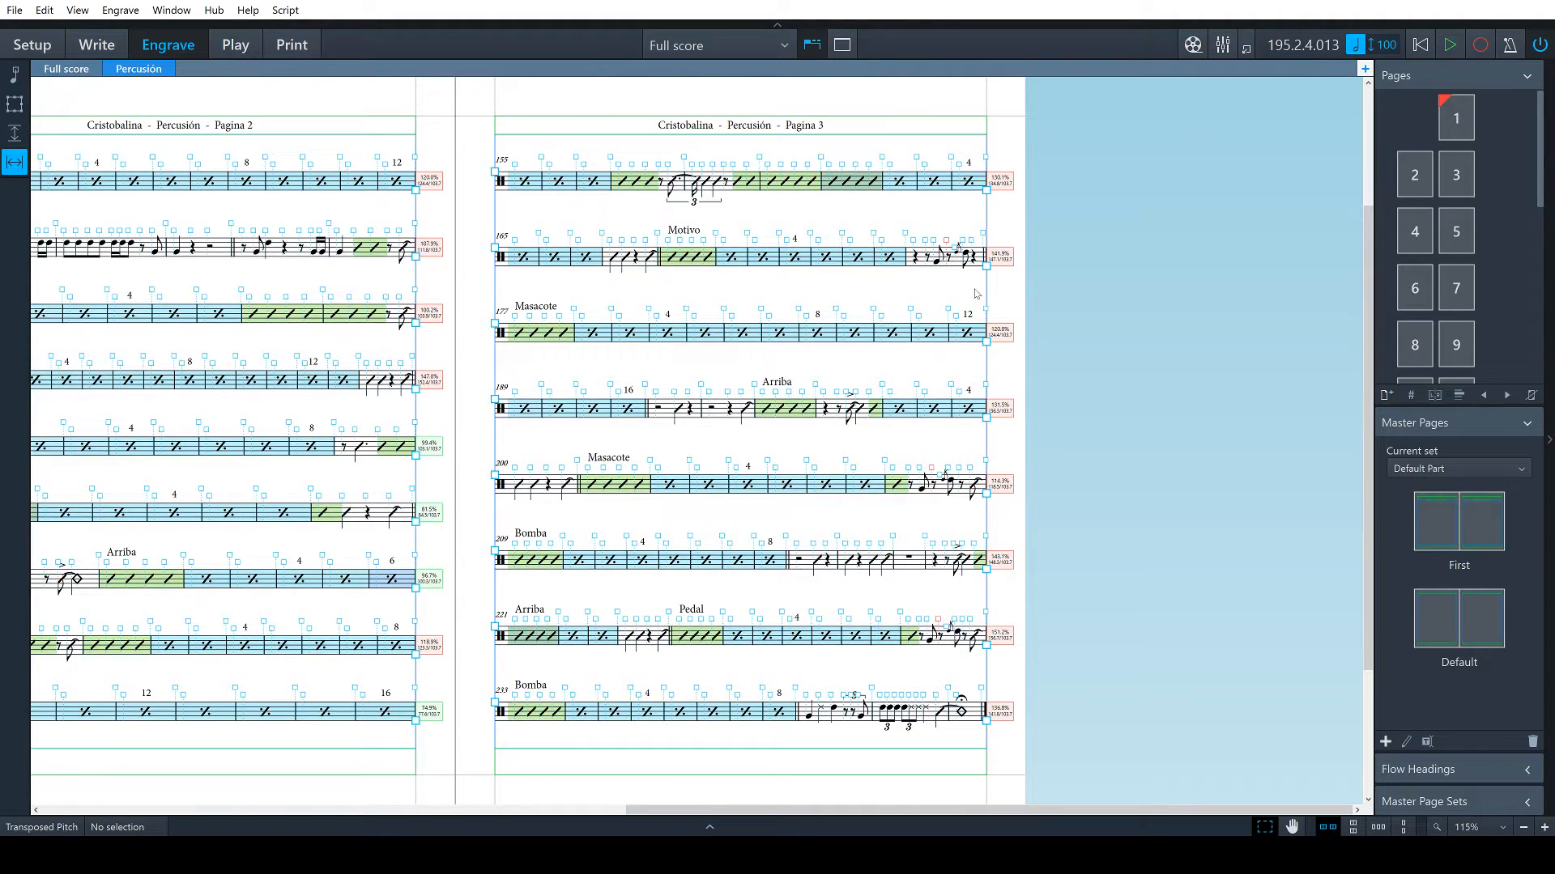
pyautogui.click(14, 74)
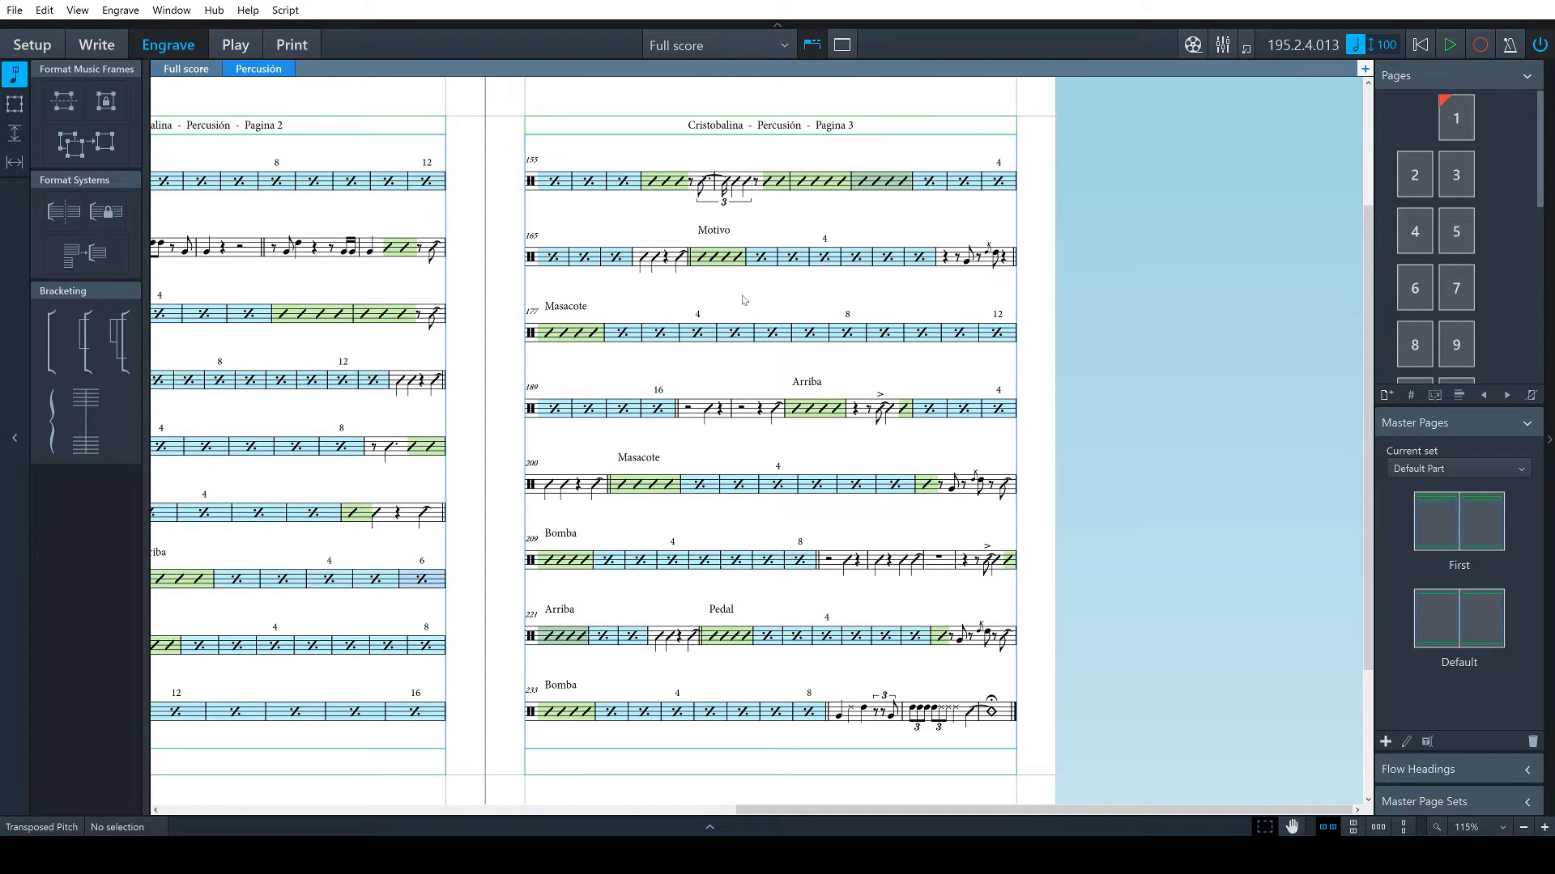
# Switch to Write mode and play back page 1 from the Motivo slashes in bar 3 and from the slashes in bar 24
pyautogui.click(97, 45)
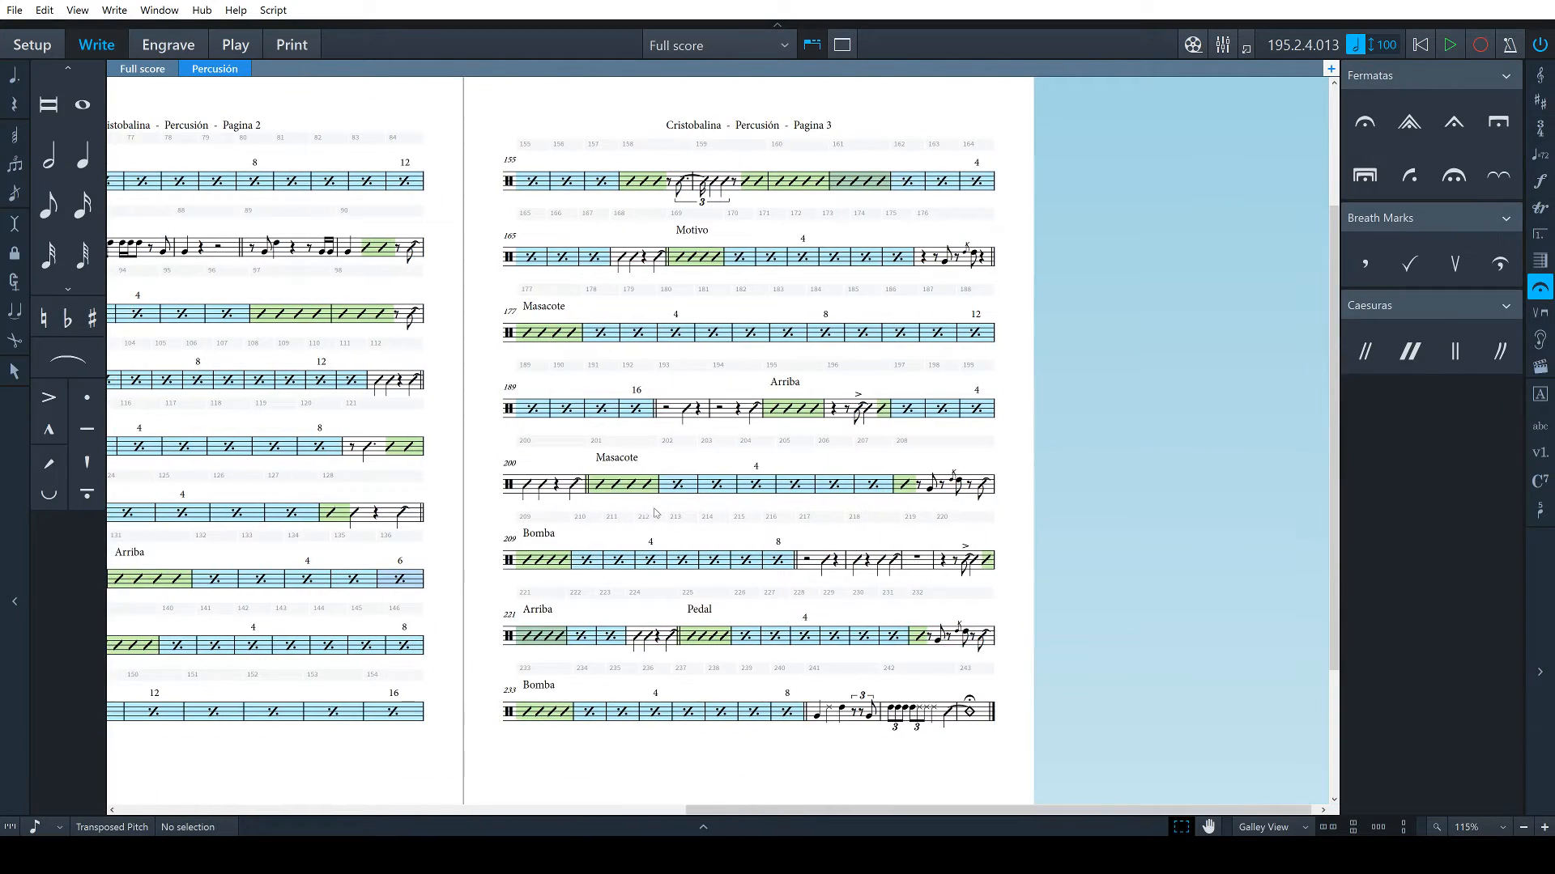
pyautogui.hscroll(-10, 707, 513)
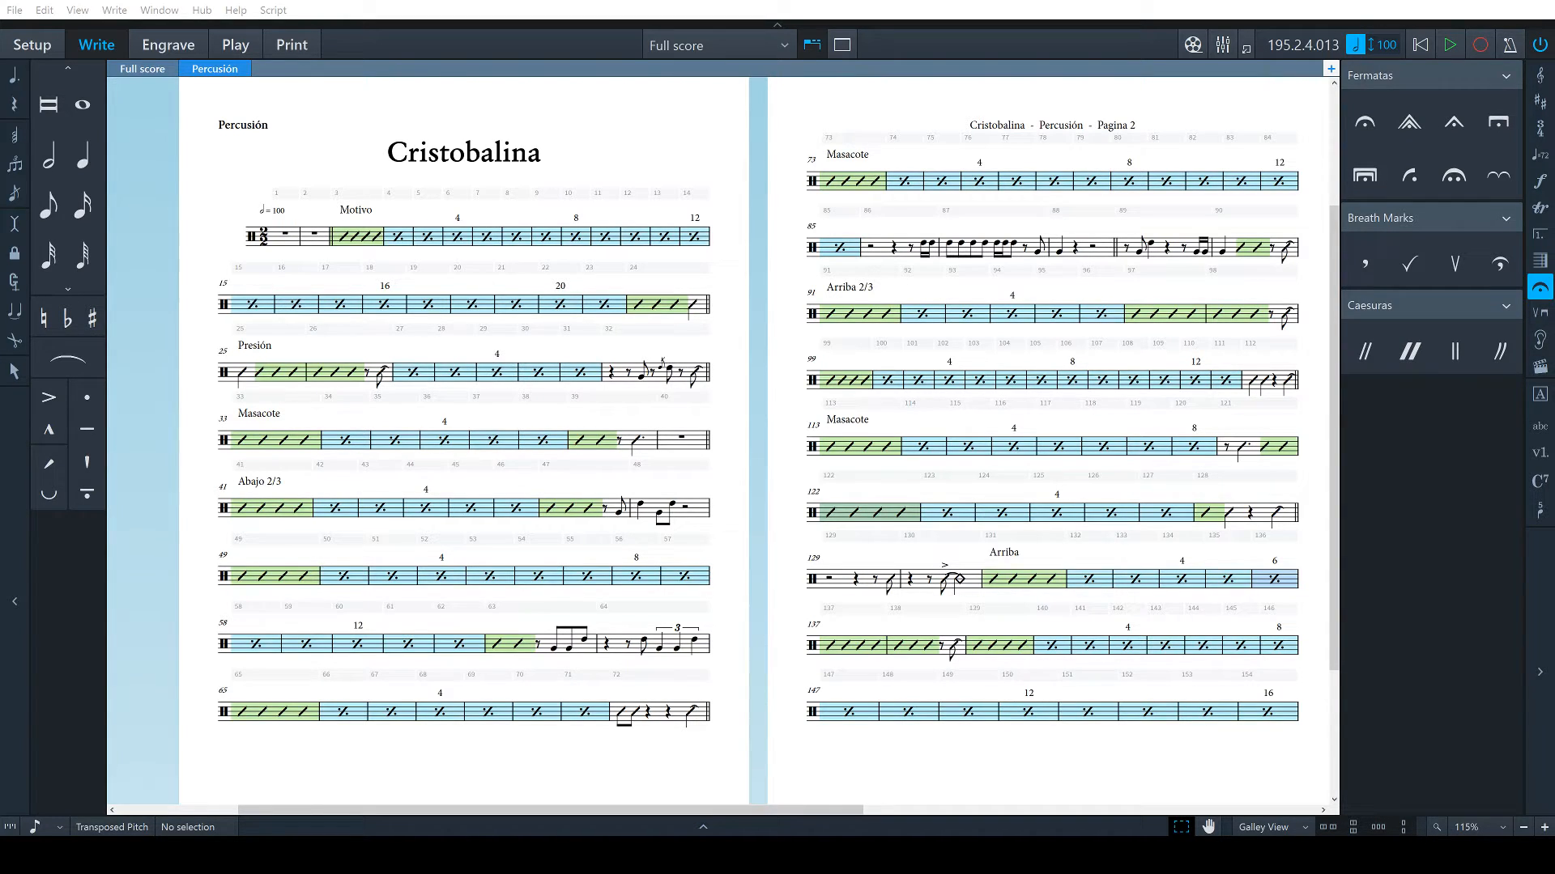
pyautogui.click(285, 236)
pyautogui.click(342, 236)
pyautogui.press('space')
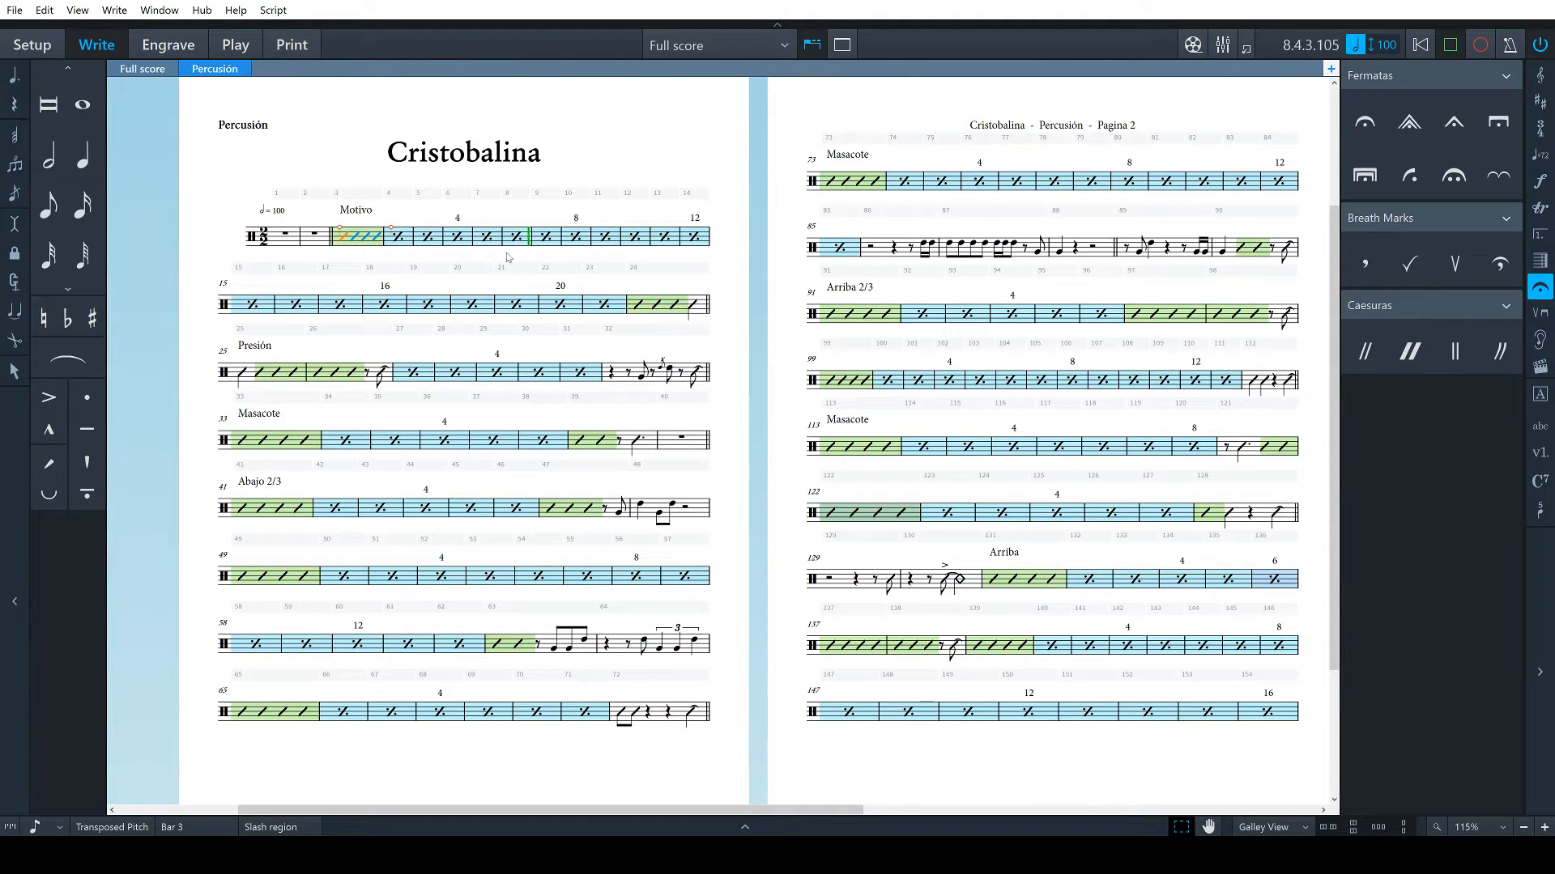
pyautogui.click(627, 306)
pyautogui.press('space')
pyautogui.press('space')
# Play back the rest of page 1 from the Abajo 2/3 section, and continue from bar 72 into page 2
pyautogui.click(242, 509)
pyautogui.press('space')
pyautogui.press('space')
pyautogui.click(486, 645)
pyautogui.click(611, 712)
pyautogui.press('space')
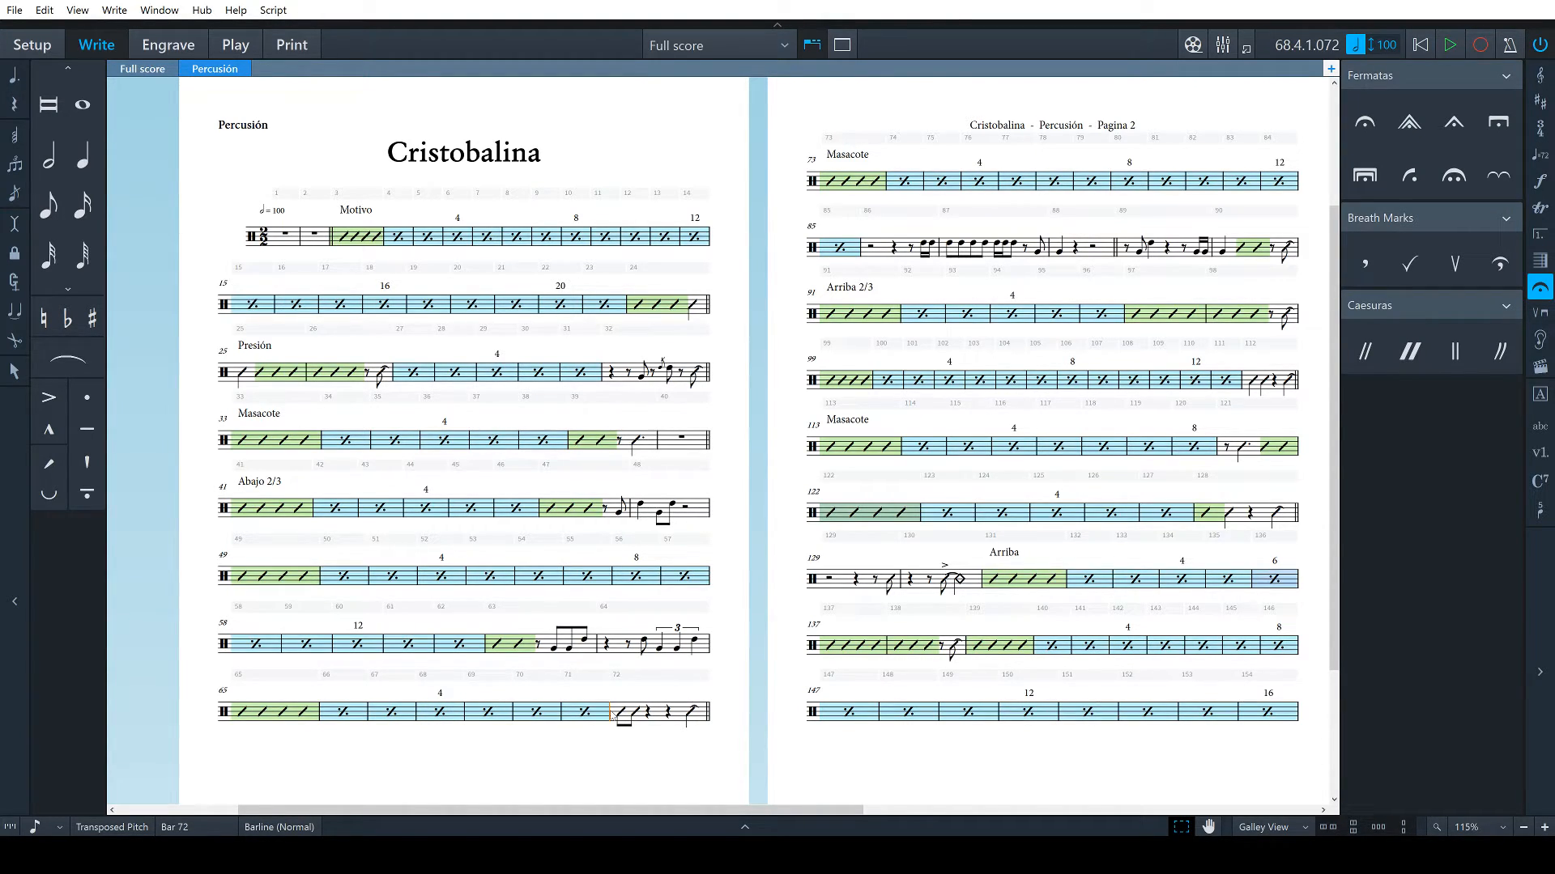
pyautogui.press('space')
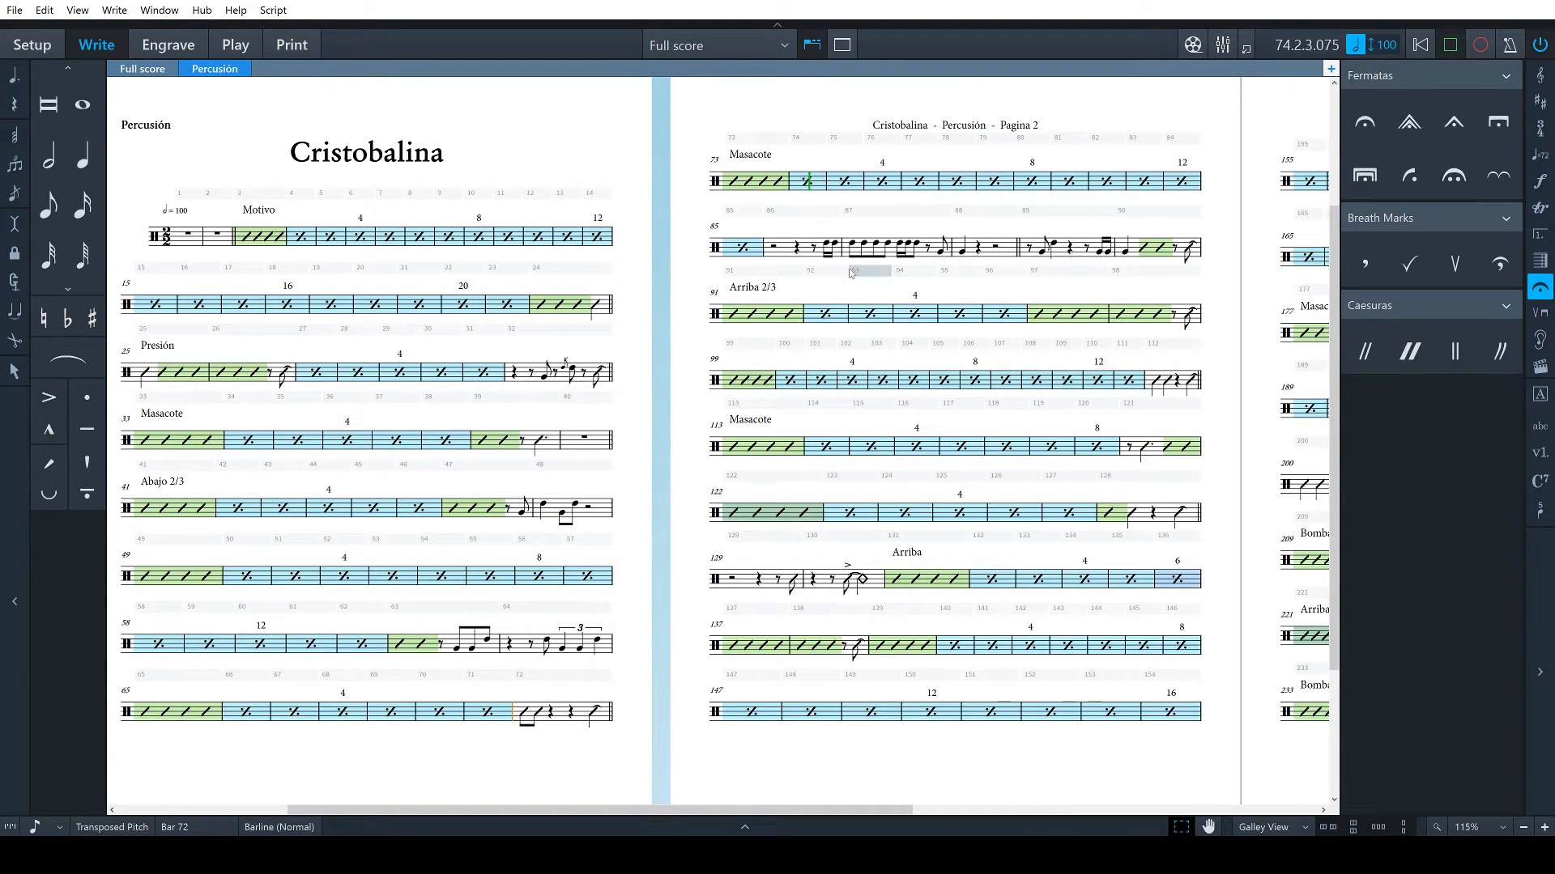
# Fill the rests at the start of bar 86 with a slash region, leaving the written rhythm after it
pyautogui.click(776, 247)
pyautogui.keyDown('shift'); pyautogui.click(800, 247); pyautogui.keyUp('shift')
pyautogui.hotkey('alt', 'shift', 's')
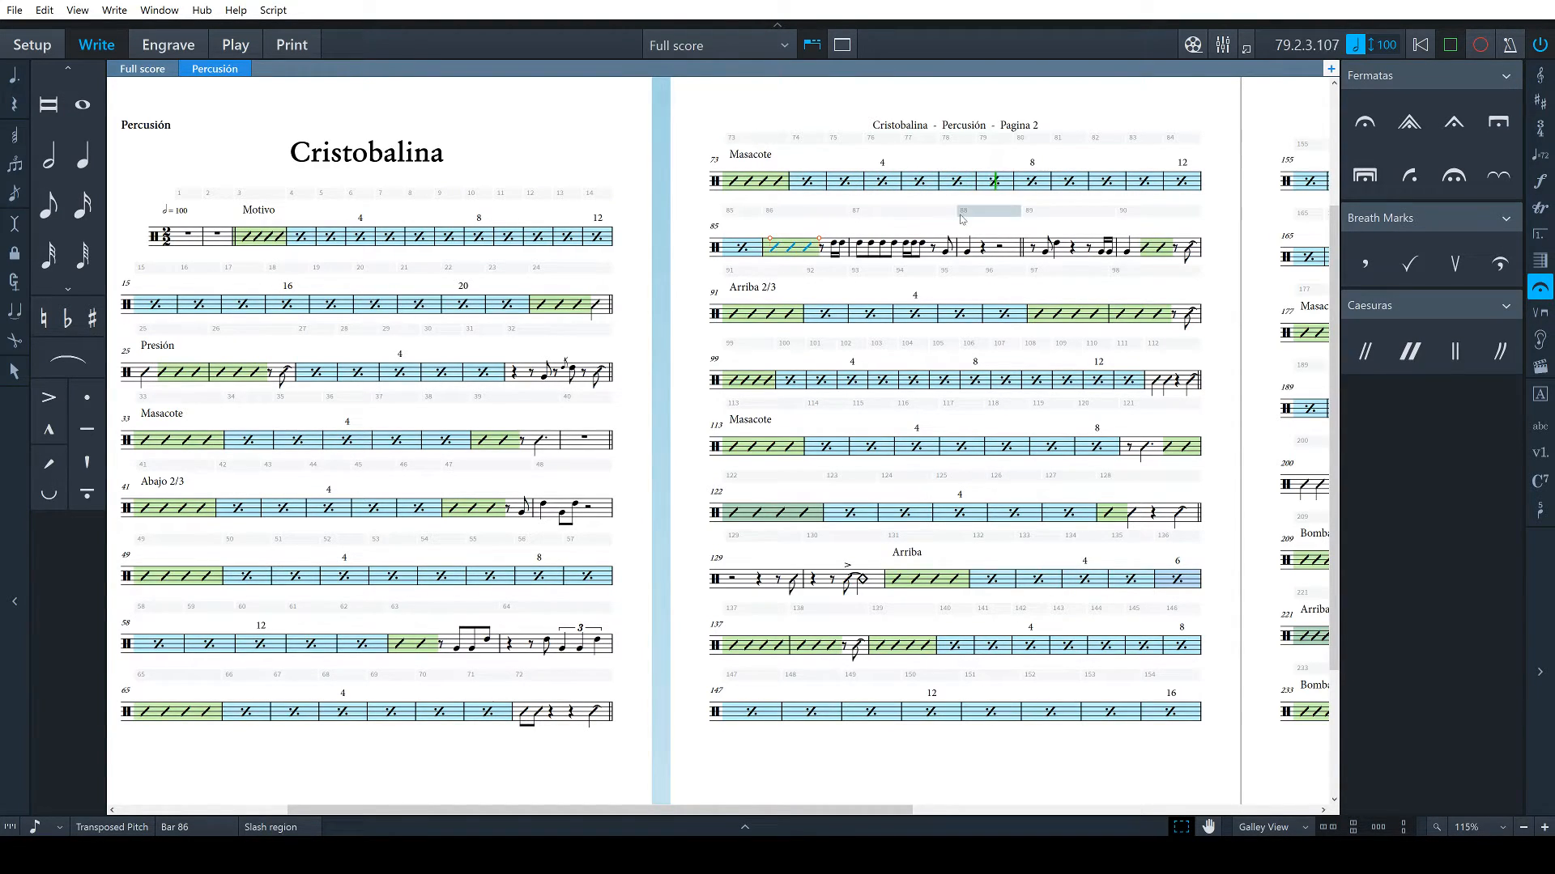
pyautogui.click(763, 256)
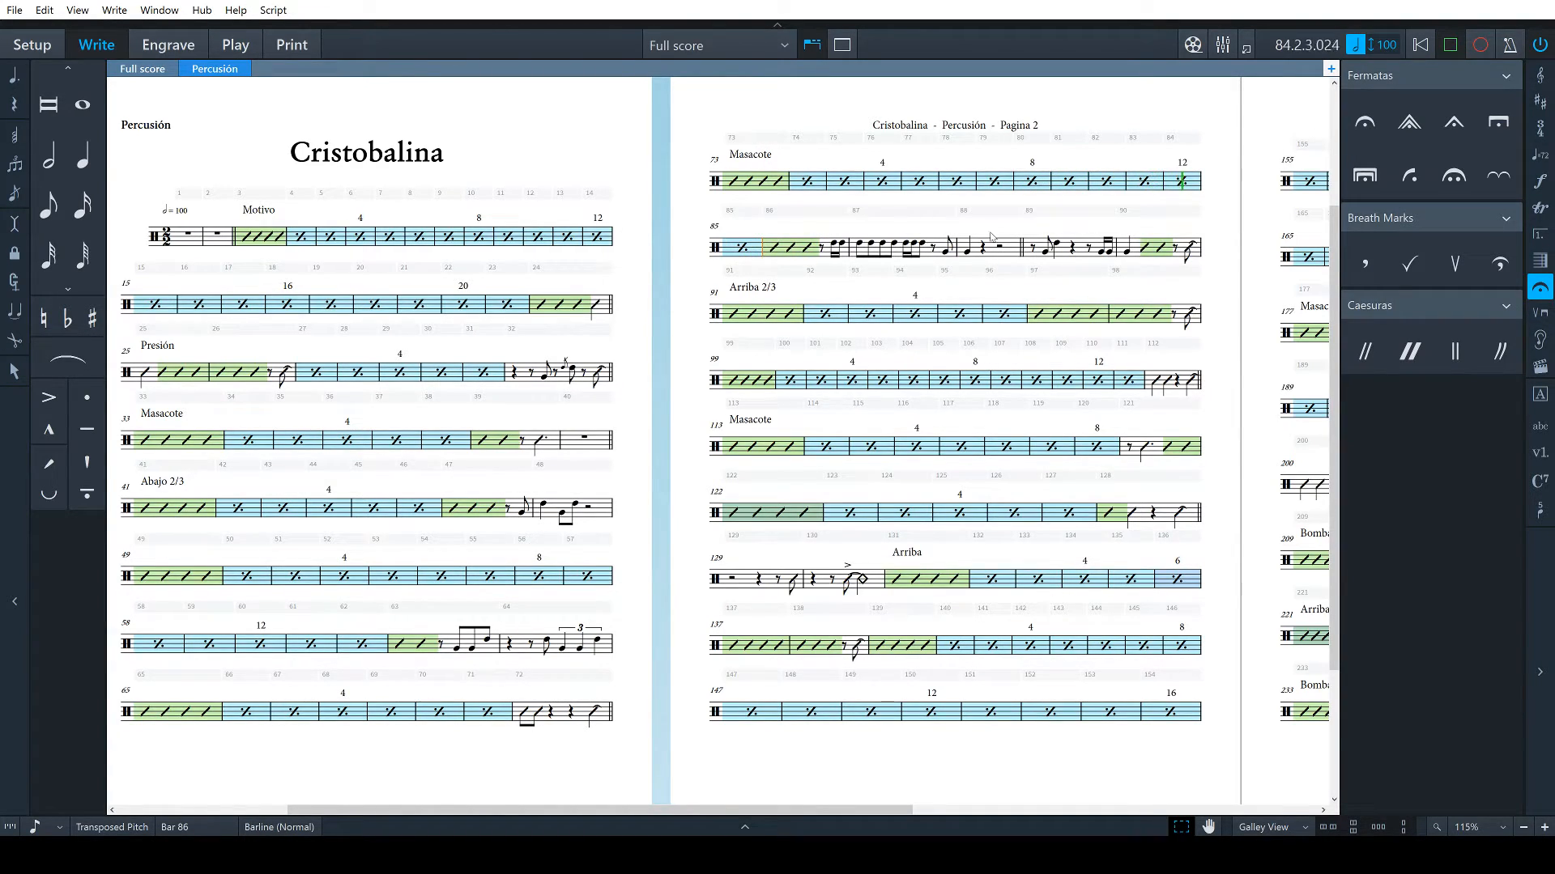
pyautogui.click(1022, 248)
# Make bars 121–128 on page 2 into a single system in Engrave mode and return to Write mode
pyautogui.click(170, 45)
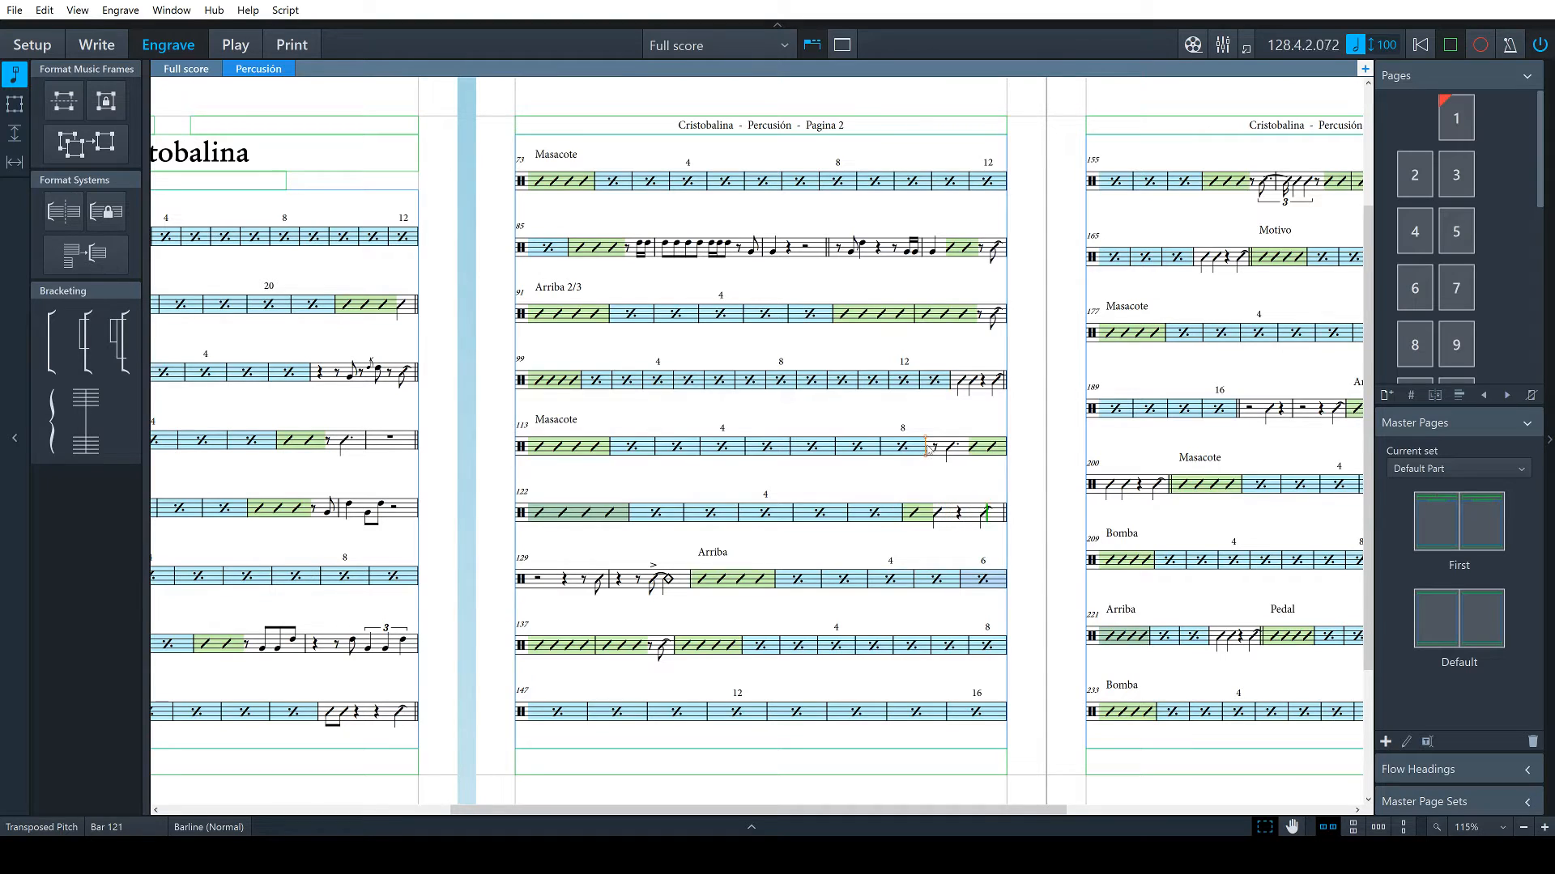
pyautogui.keyDown('shift'); pyautogui.click(1005, 516); pyautogui.keyUp('shift')
pyautogui.press('s')
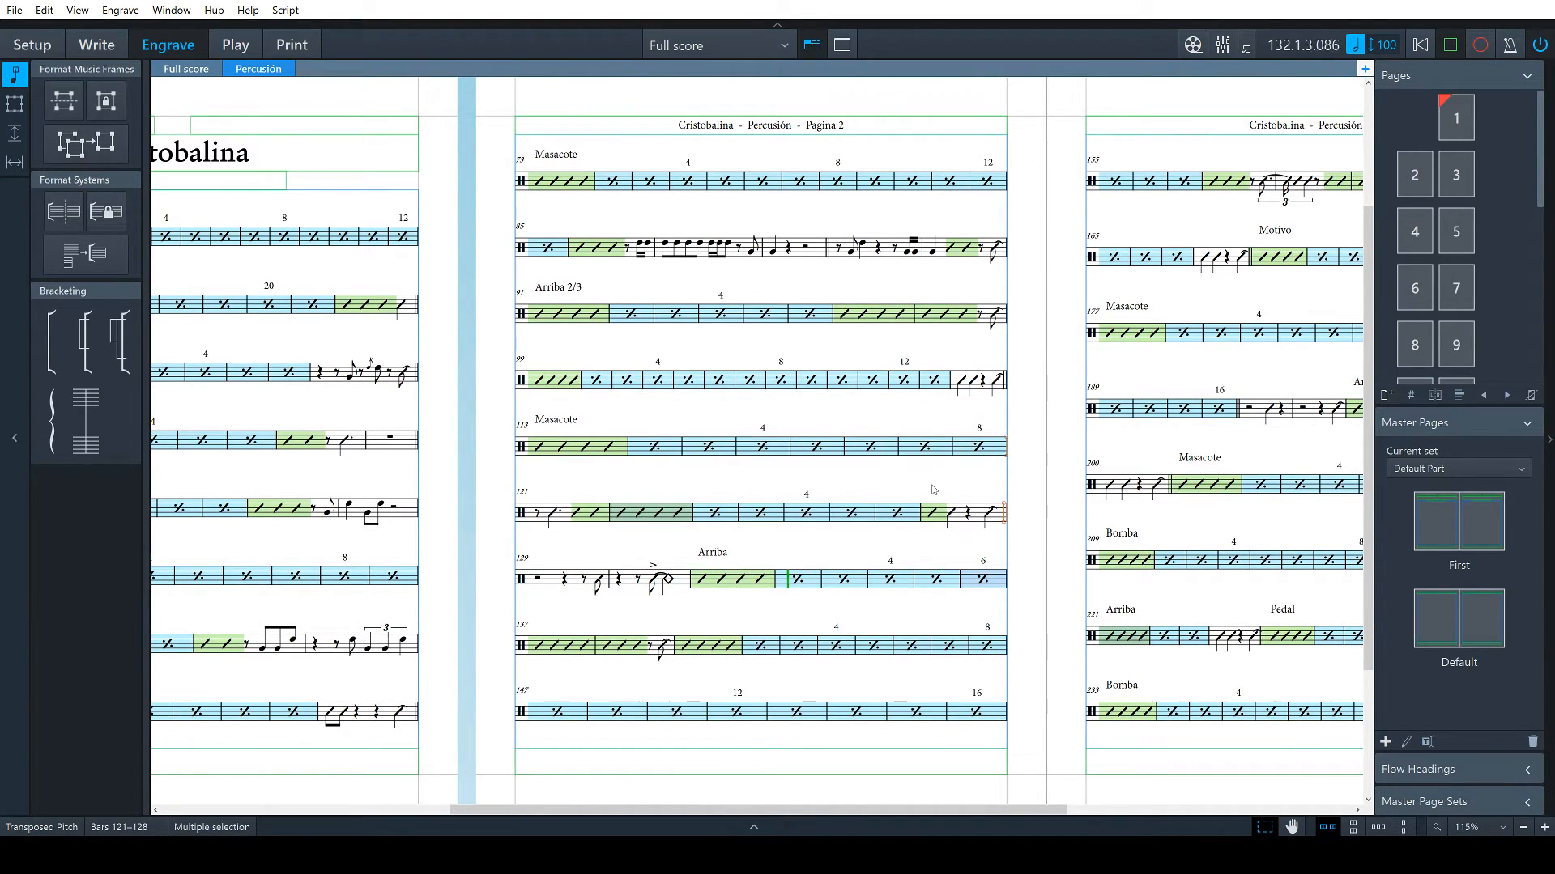
pyautogui.hotkey('ctrl', '2')
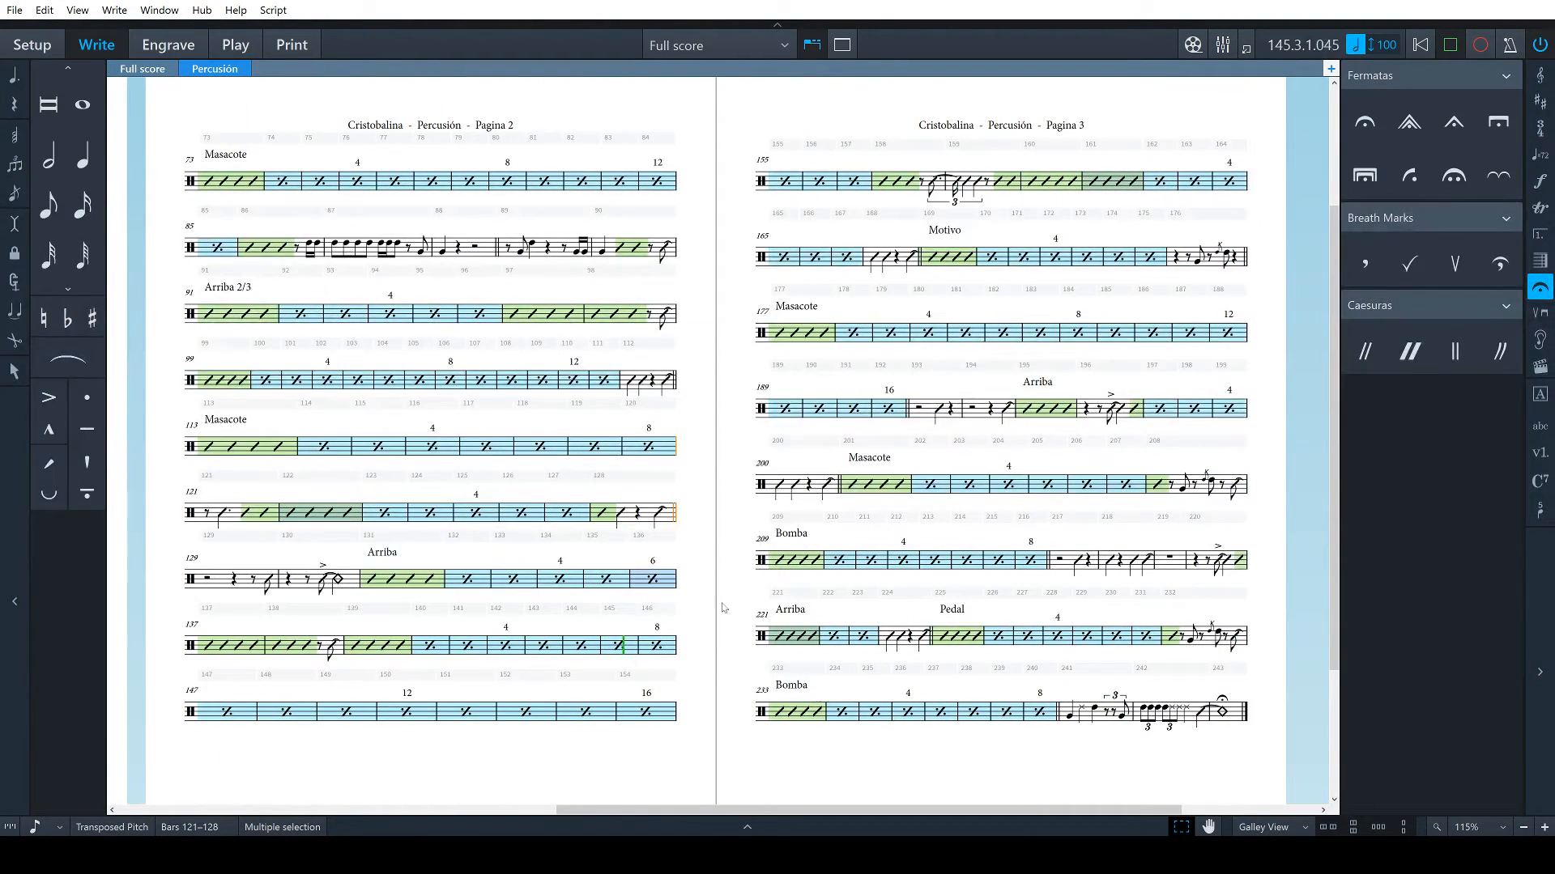
# Try adding the text ":O" above the triplet in page 3's first system
pyautogui.click(931, 192)
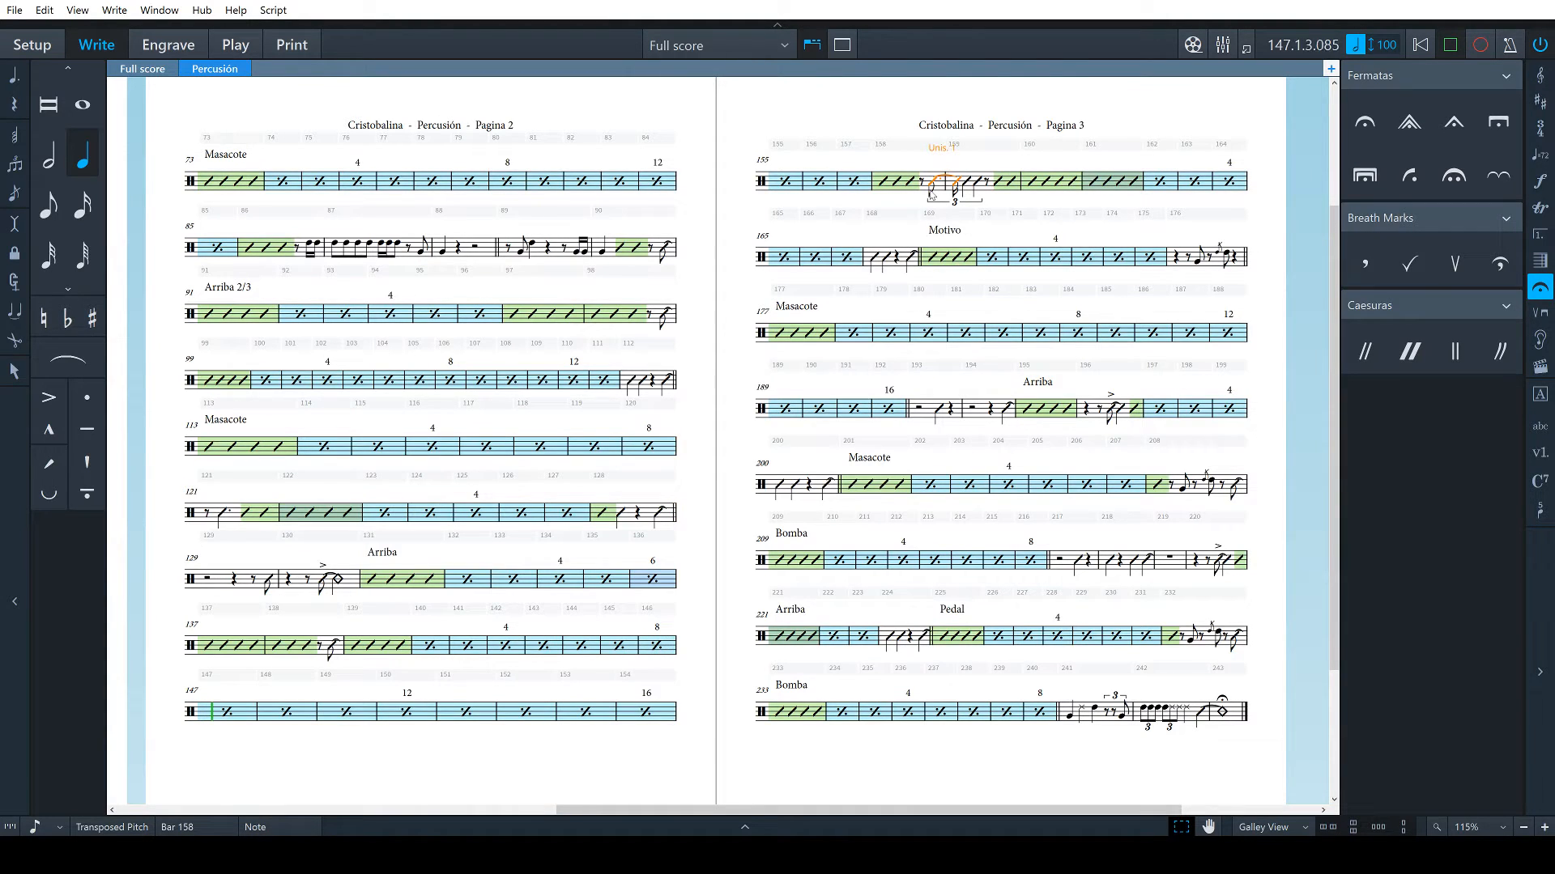
pyautogui.hotkey('shift', 'x')
pyautogui.write(':O')
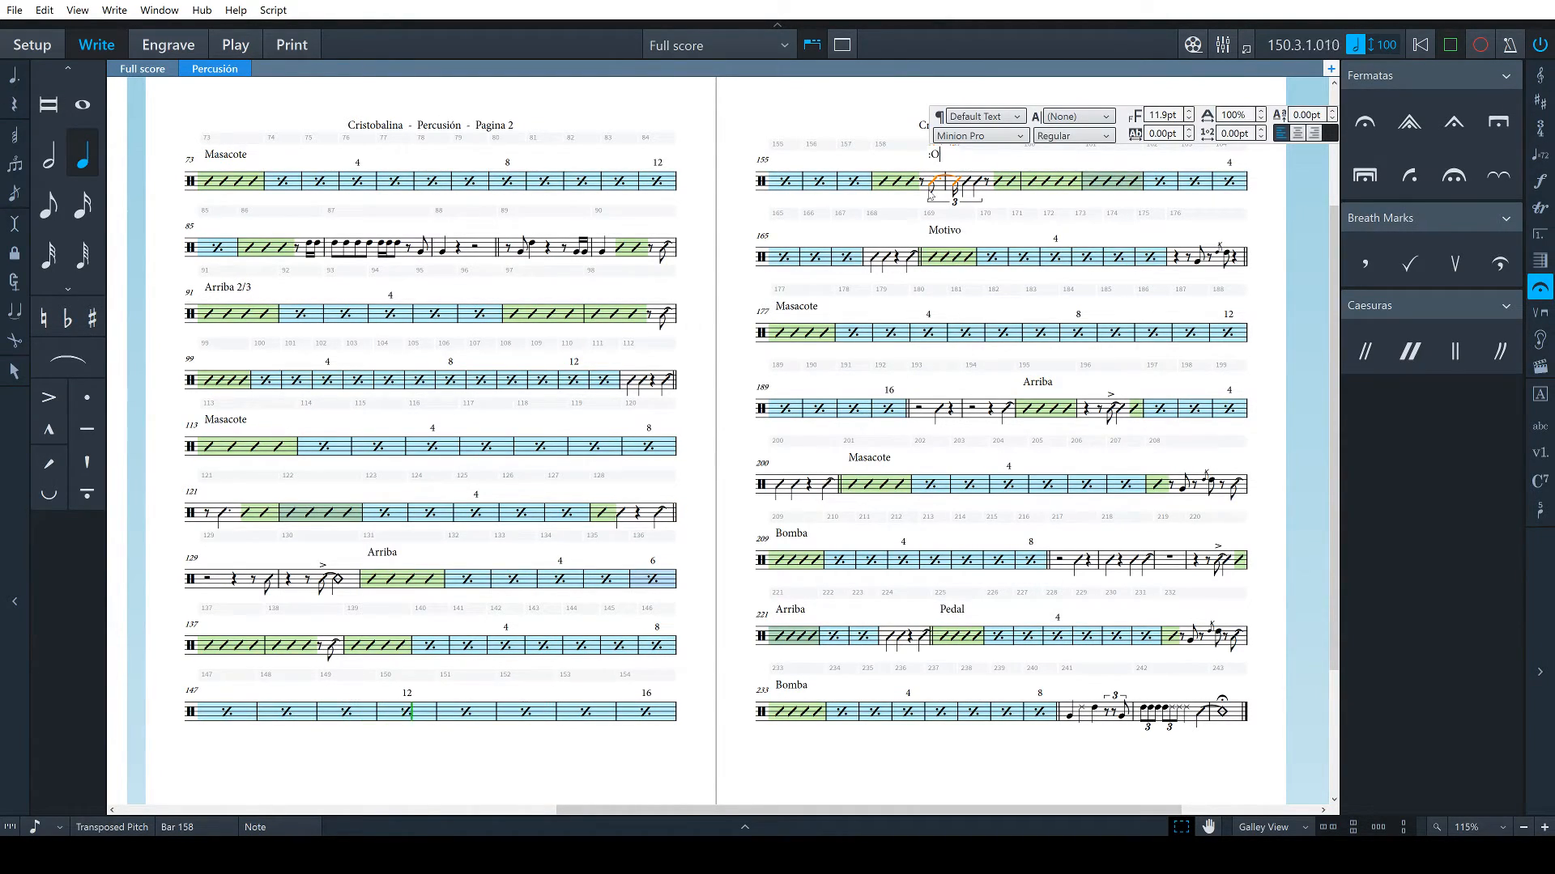
pyautogui.press('Escape')
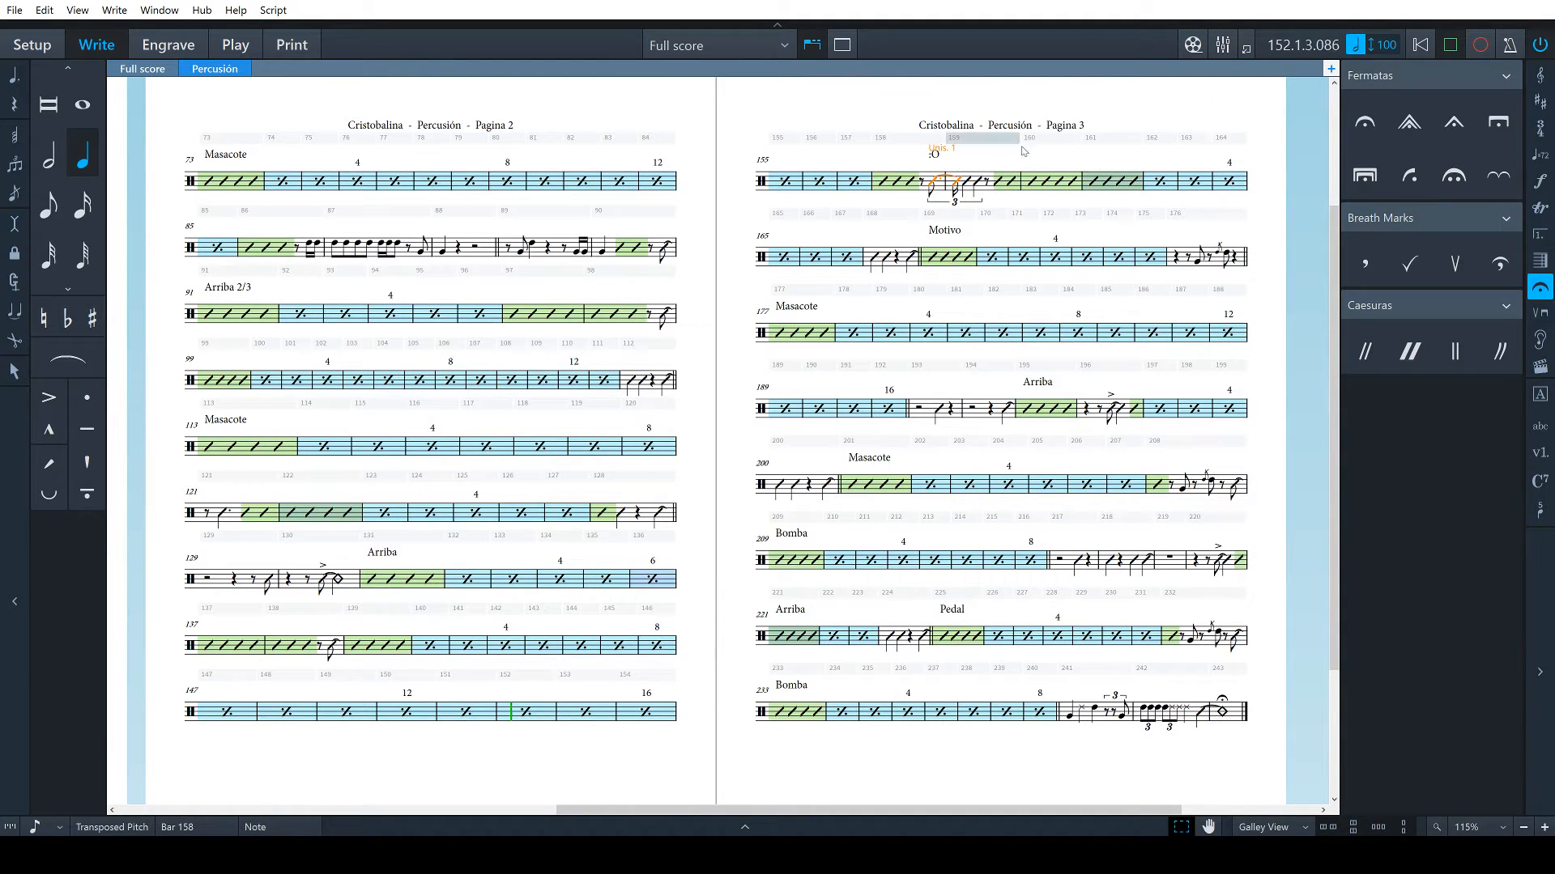
pyautogui.press('Escape')
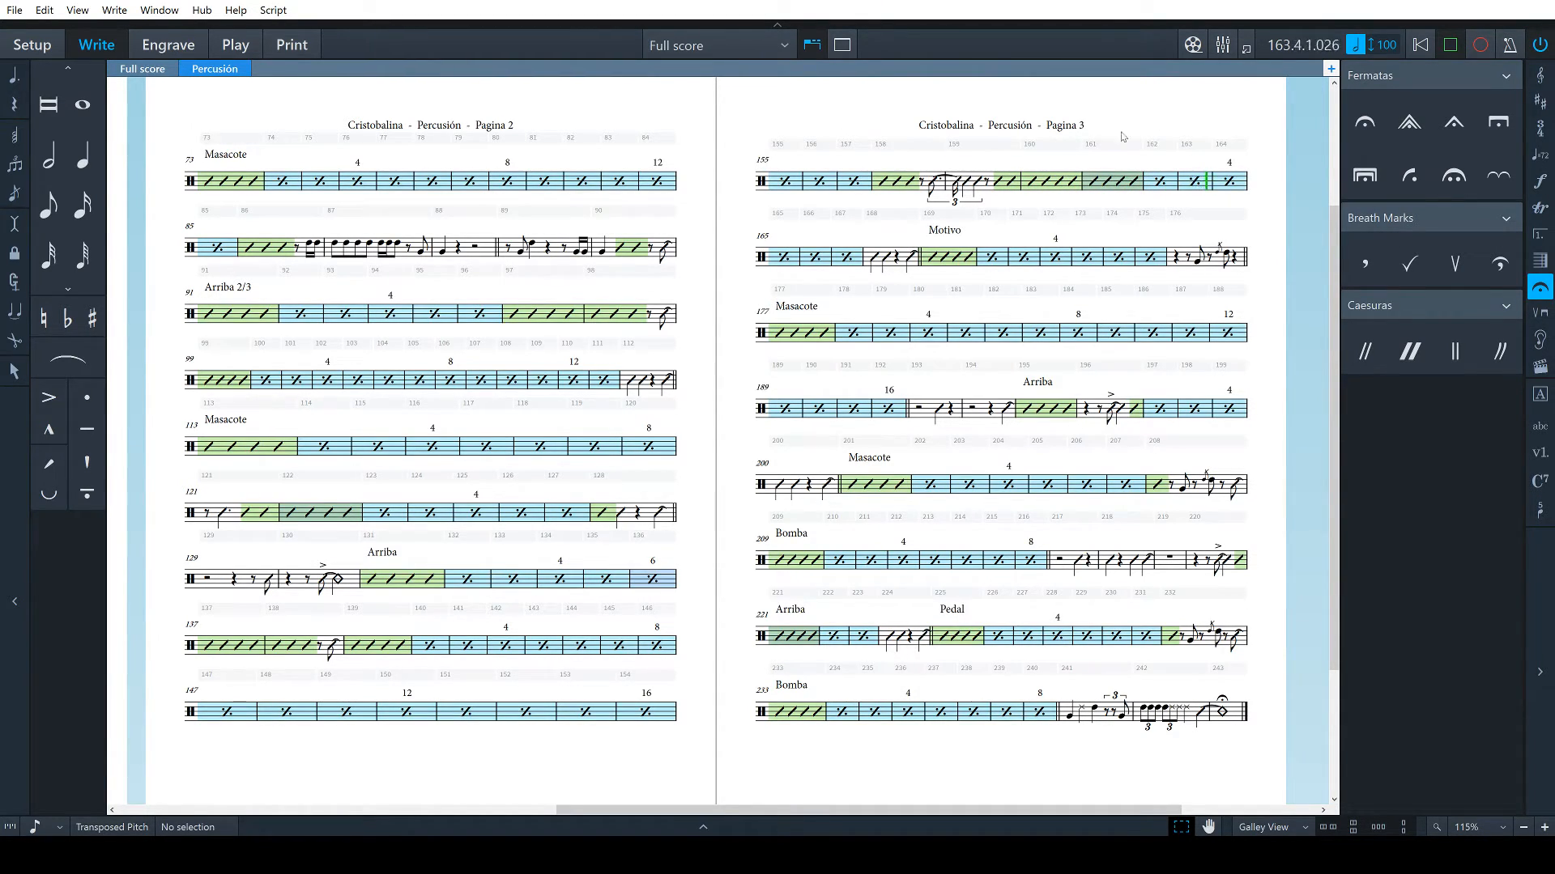
# Play back page 3 from bar 168 through the final Bomba section, and look back over the earlier pages
pyautogui.click(864, 259)
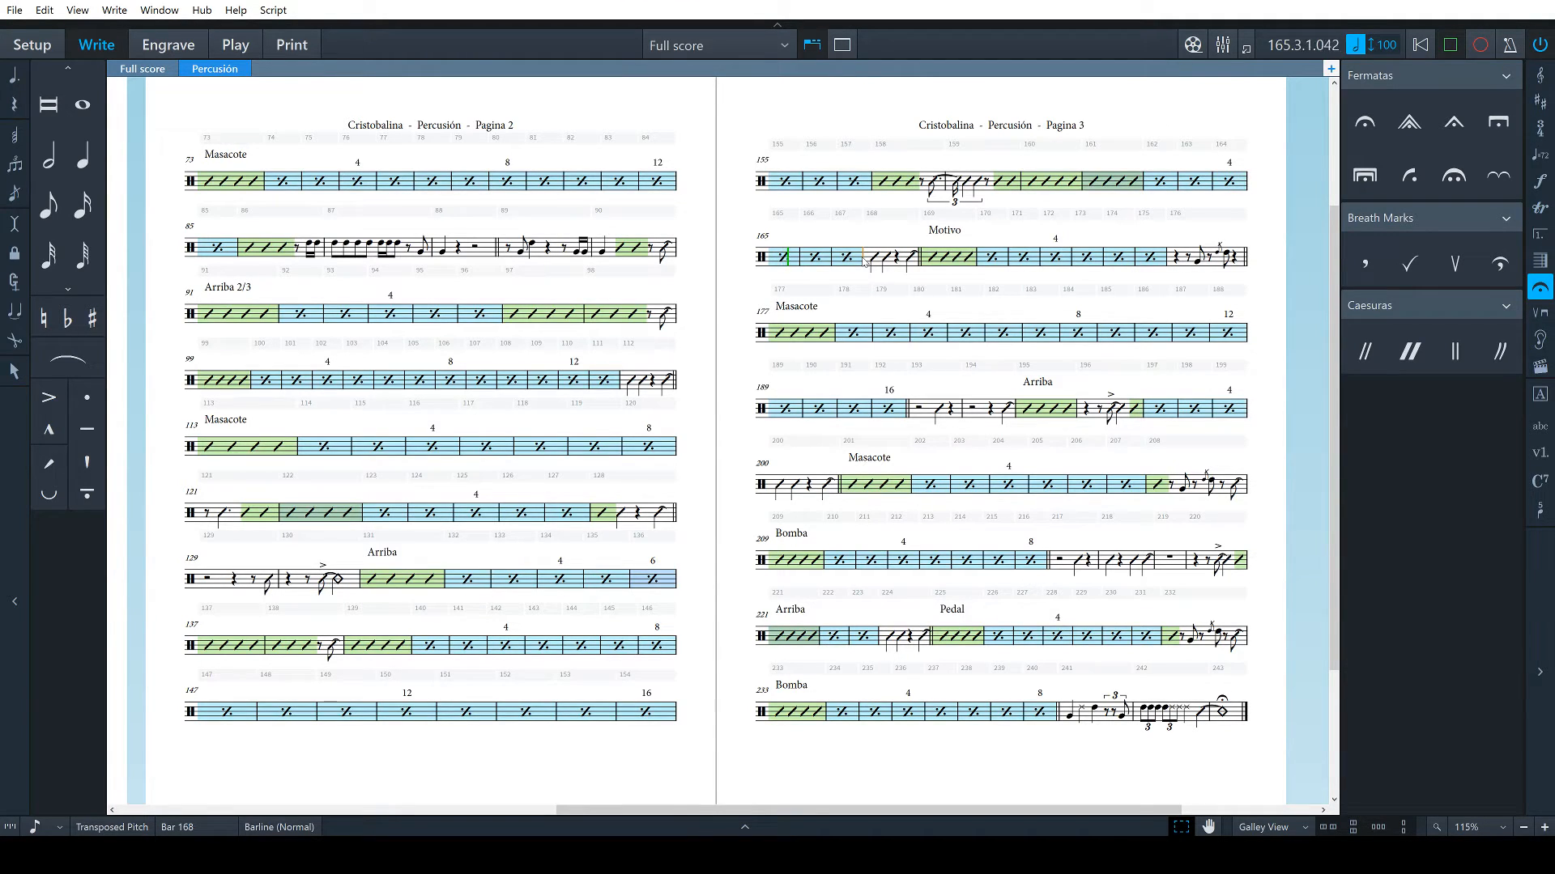
pyautogui.press('space')
pyautogui.press('space')
pyautogui.press('Escape')
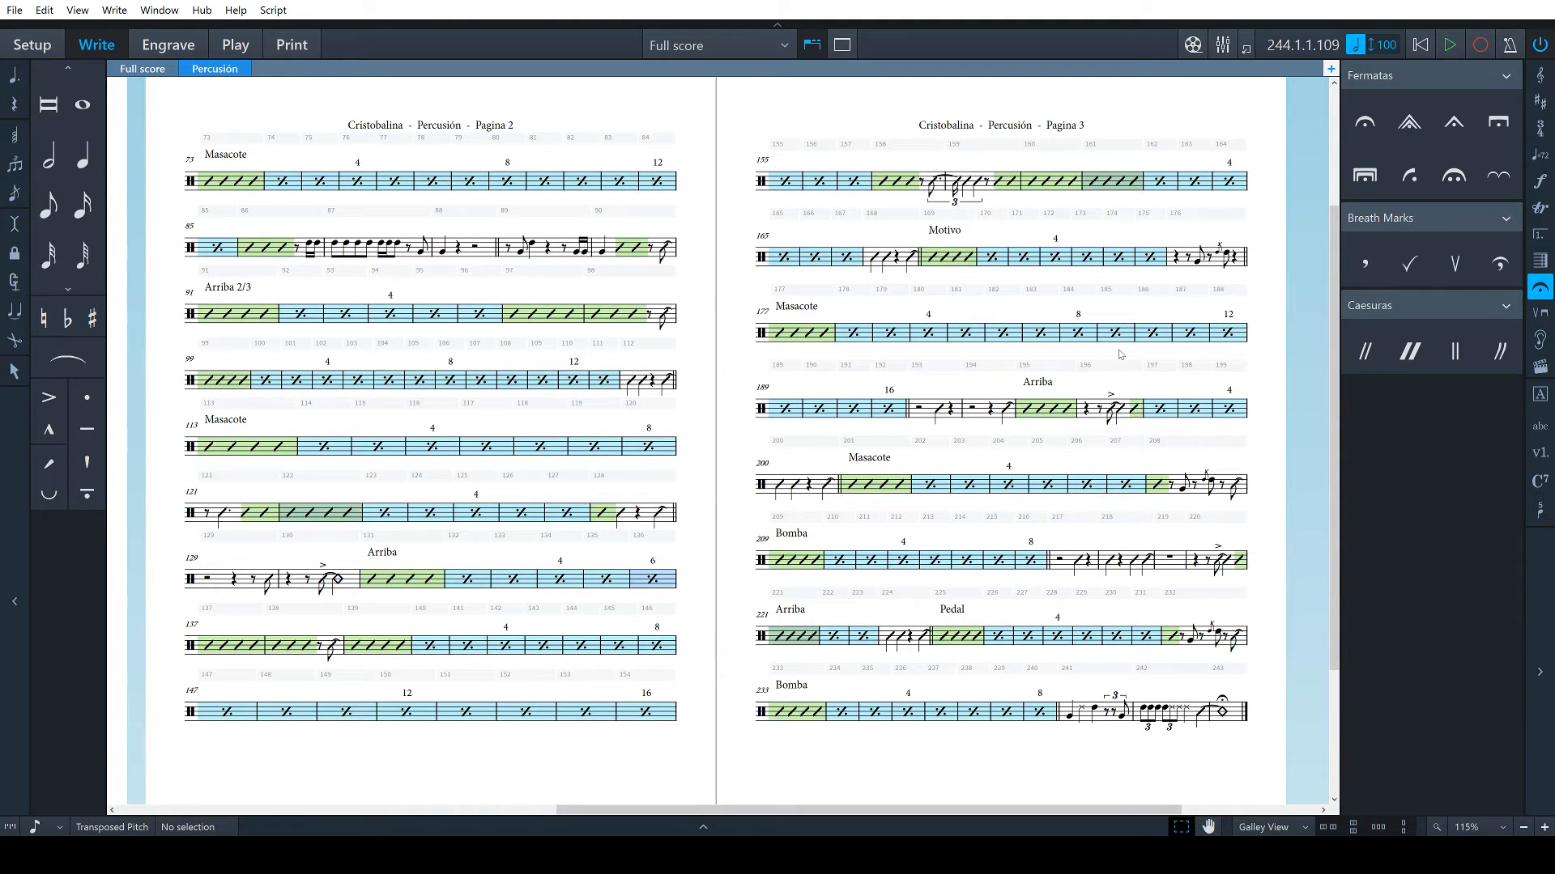
pyautogui.hscroll(-5, 1105, 377)
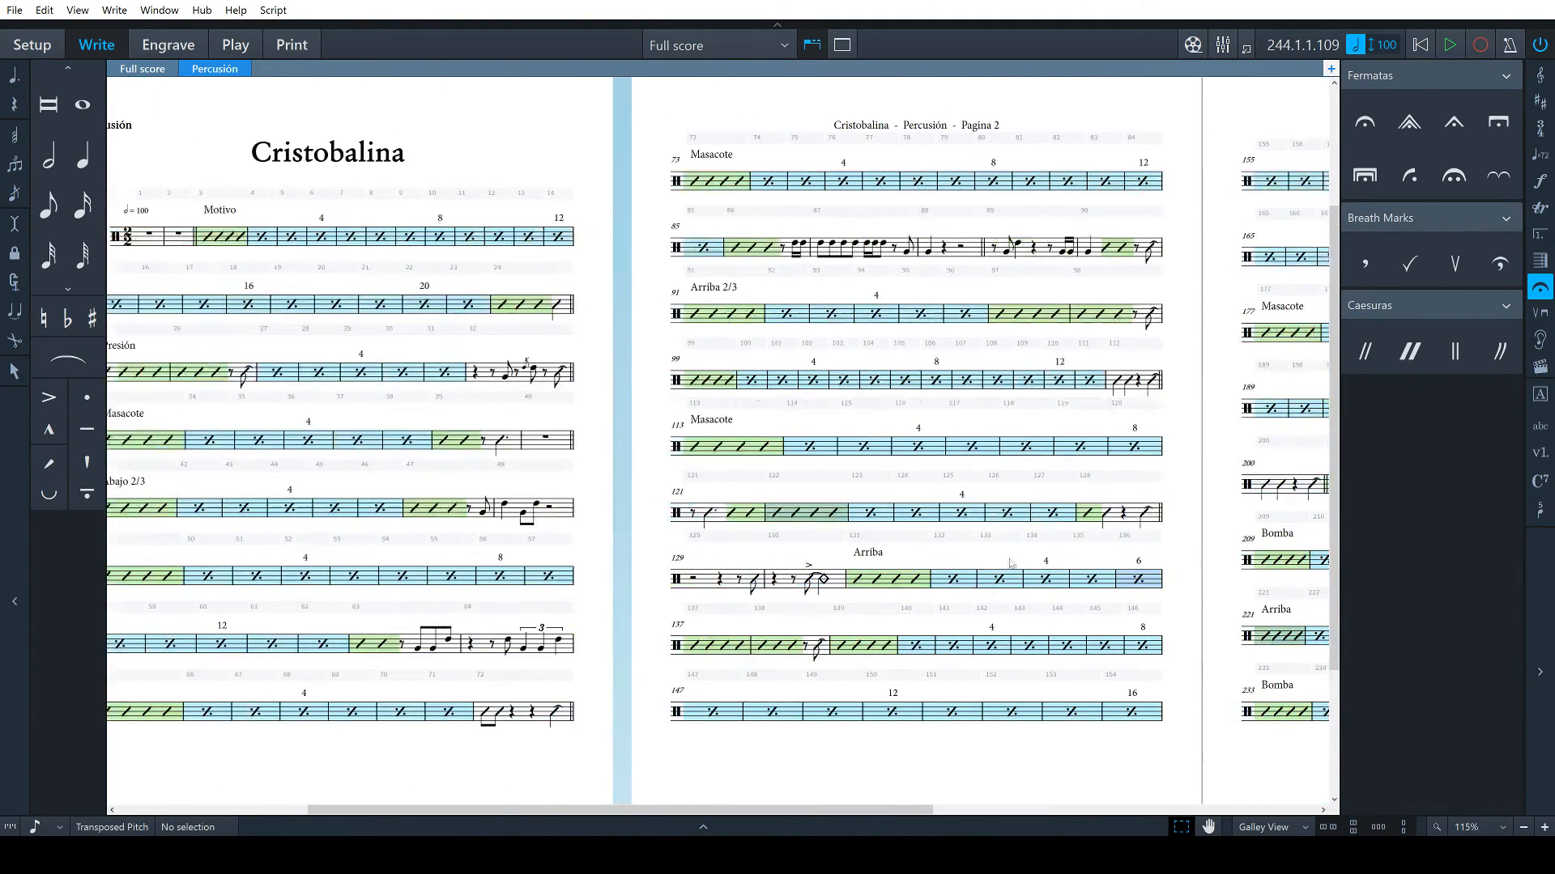
pyautogui.hscroll(-2, 996, 607)
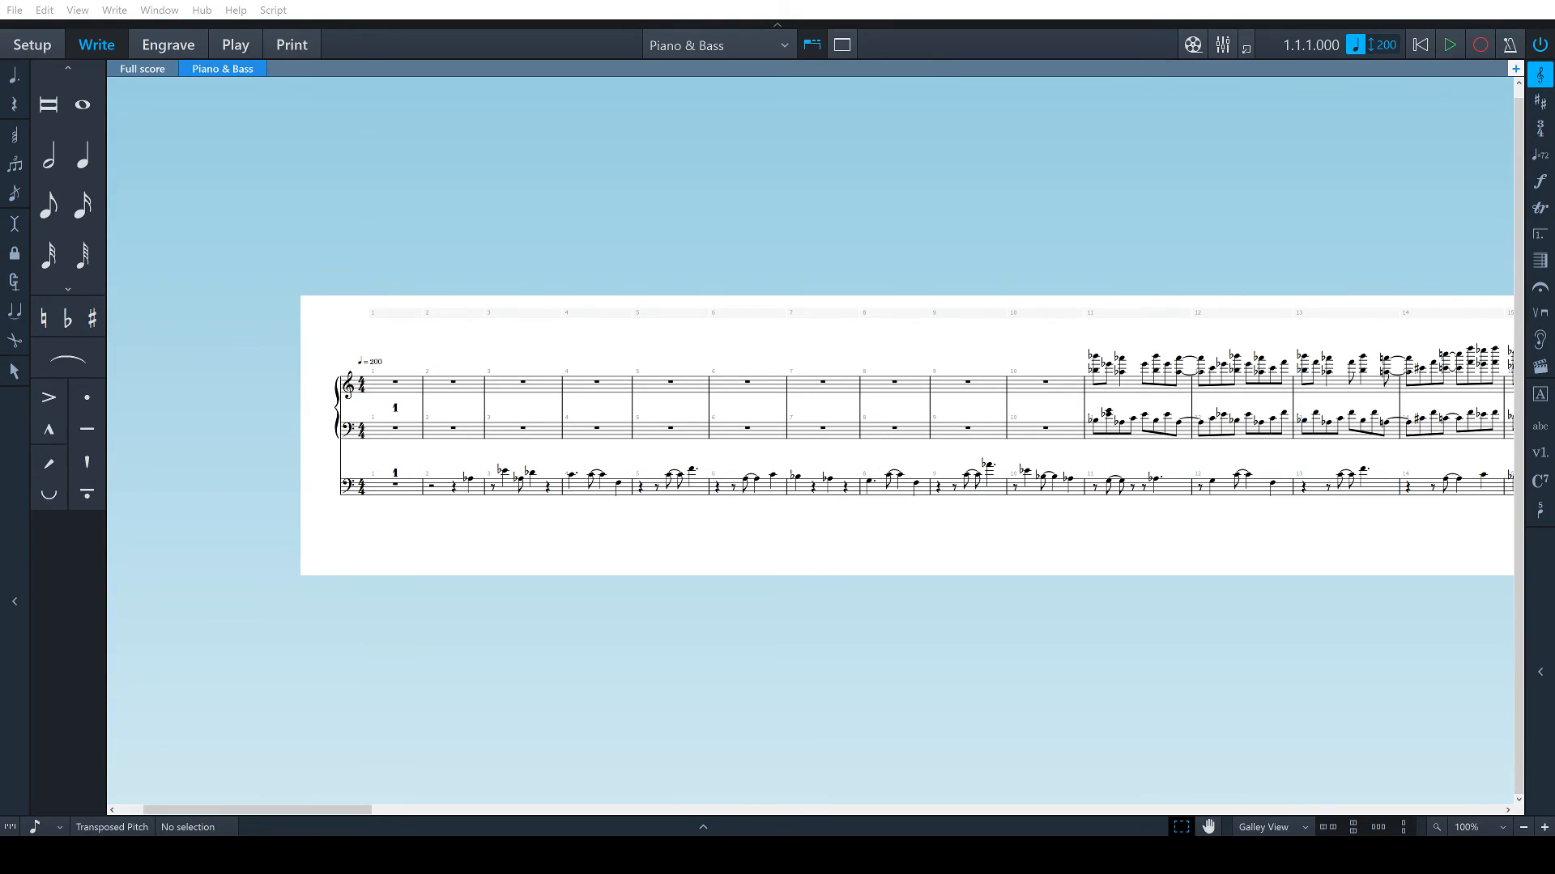
# Examine the Piano & Bass layout's opening bars, including the tempo mark, the piano rests and the piano entry at bar 11
pyautogui.click(635, 569)
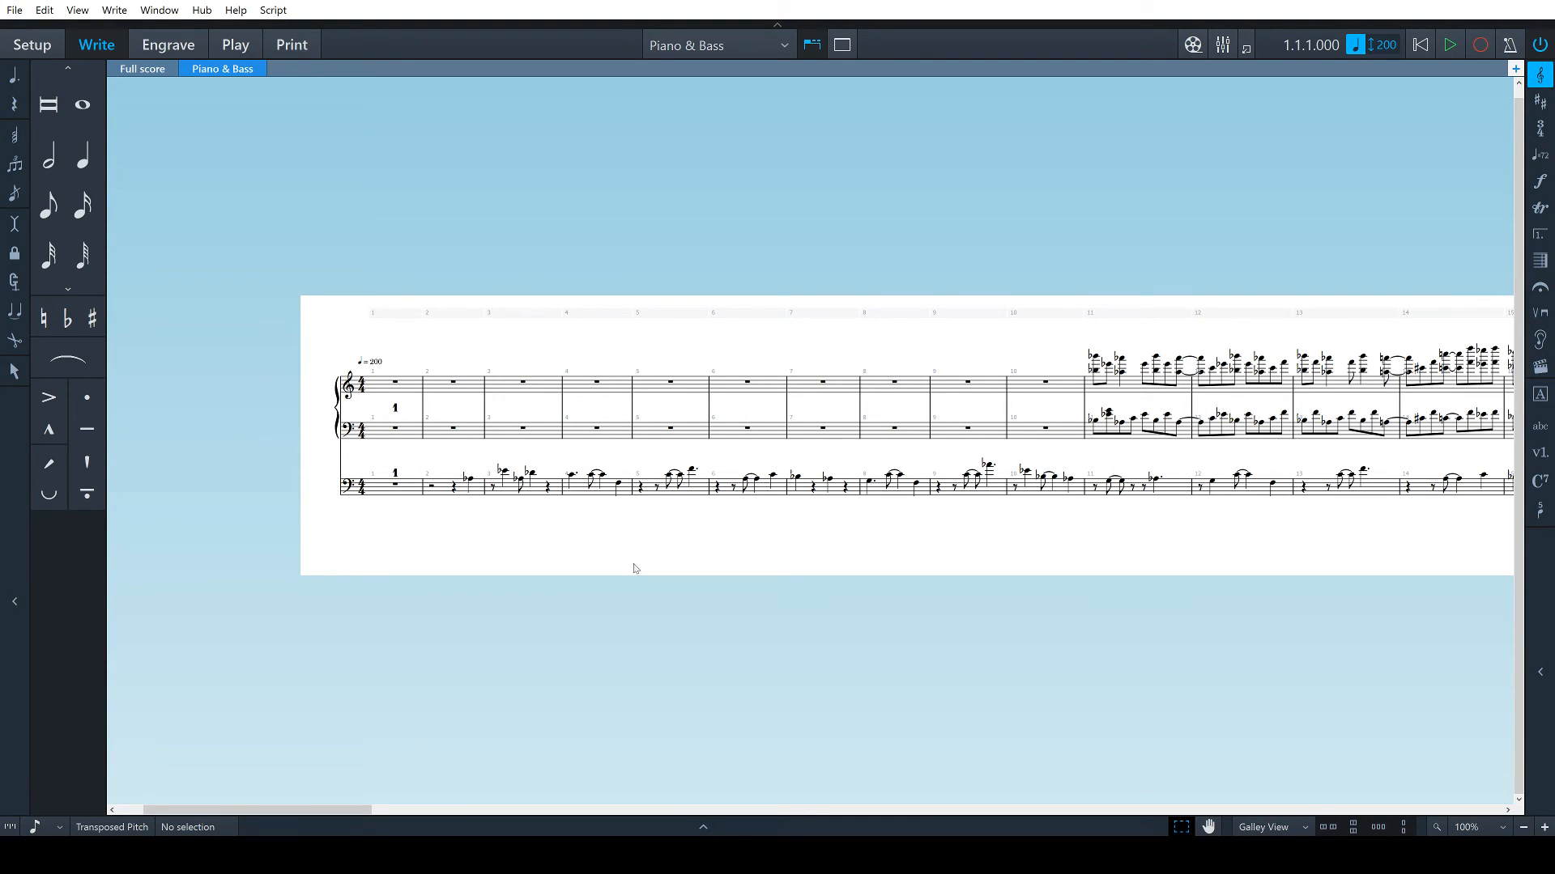
pyautogui.click(452, 382)
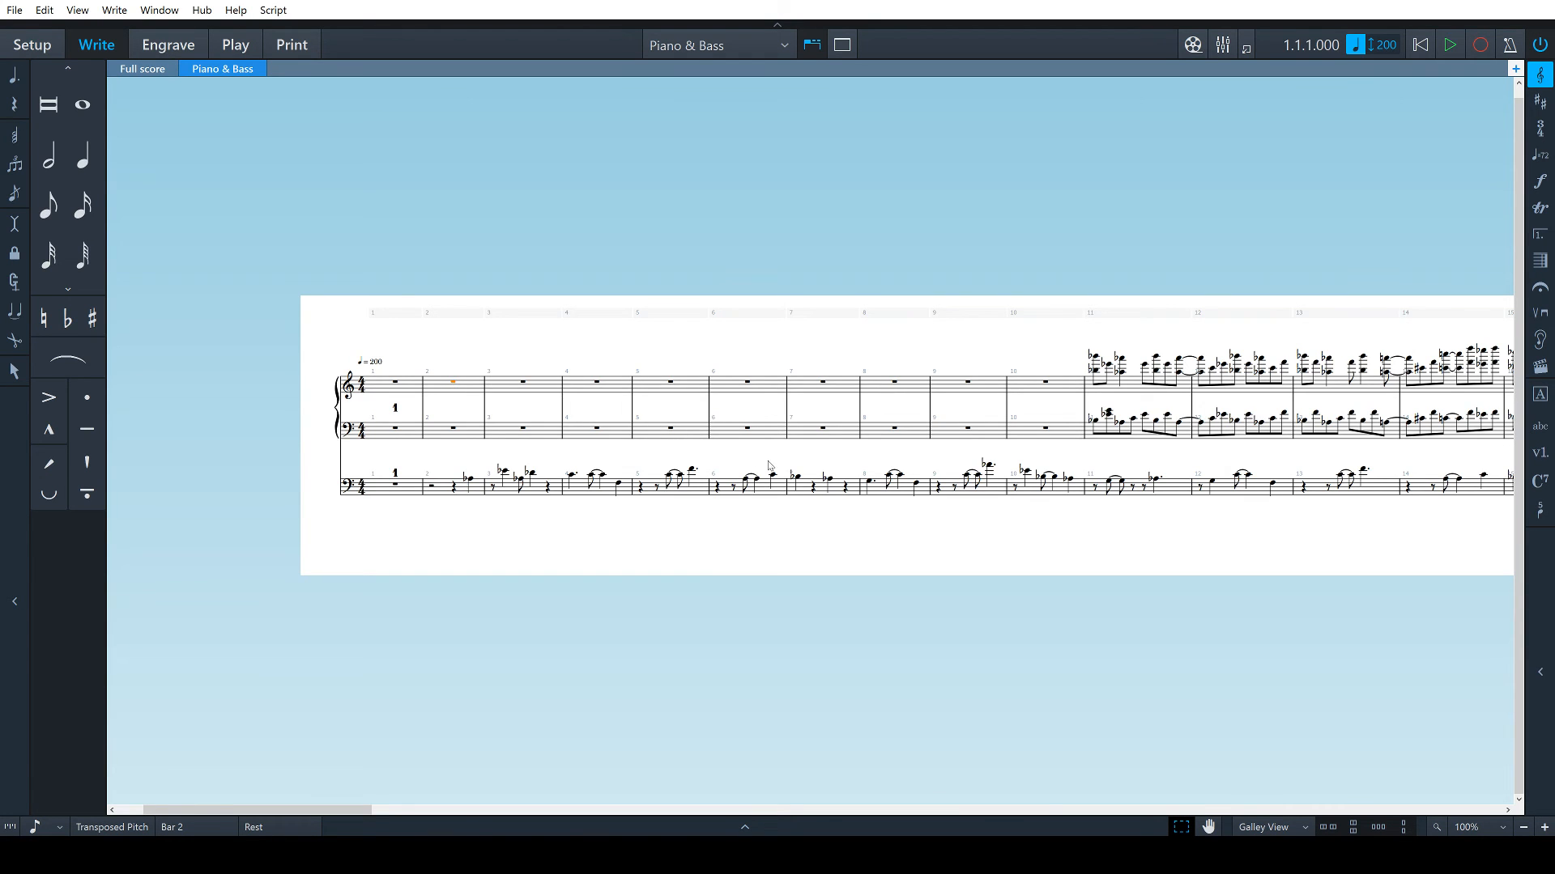
pyautogui.hscroll(5, 771, 470)
pyautogui.hscroll(1, 773, 534)
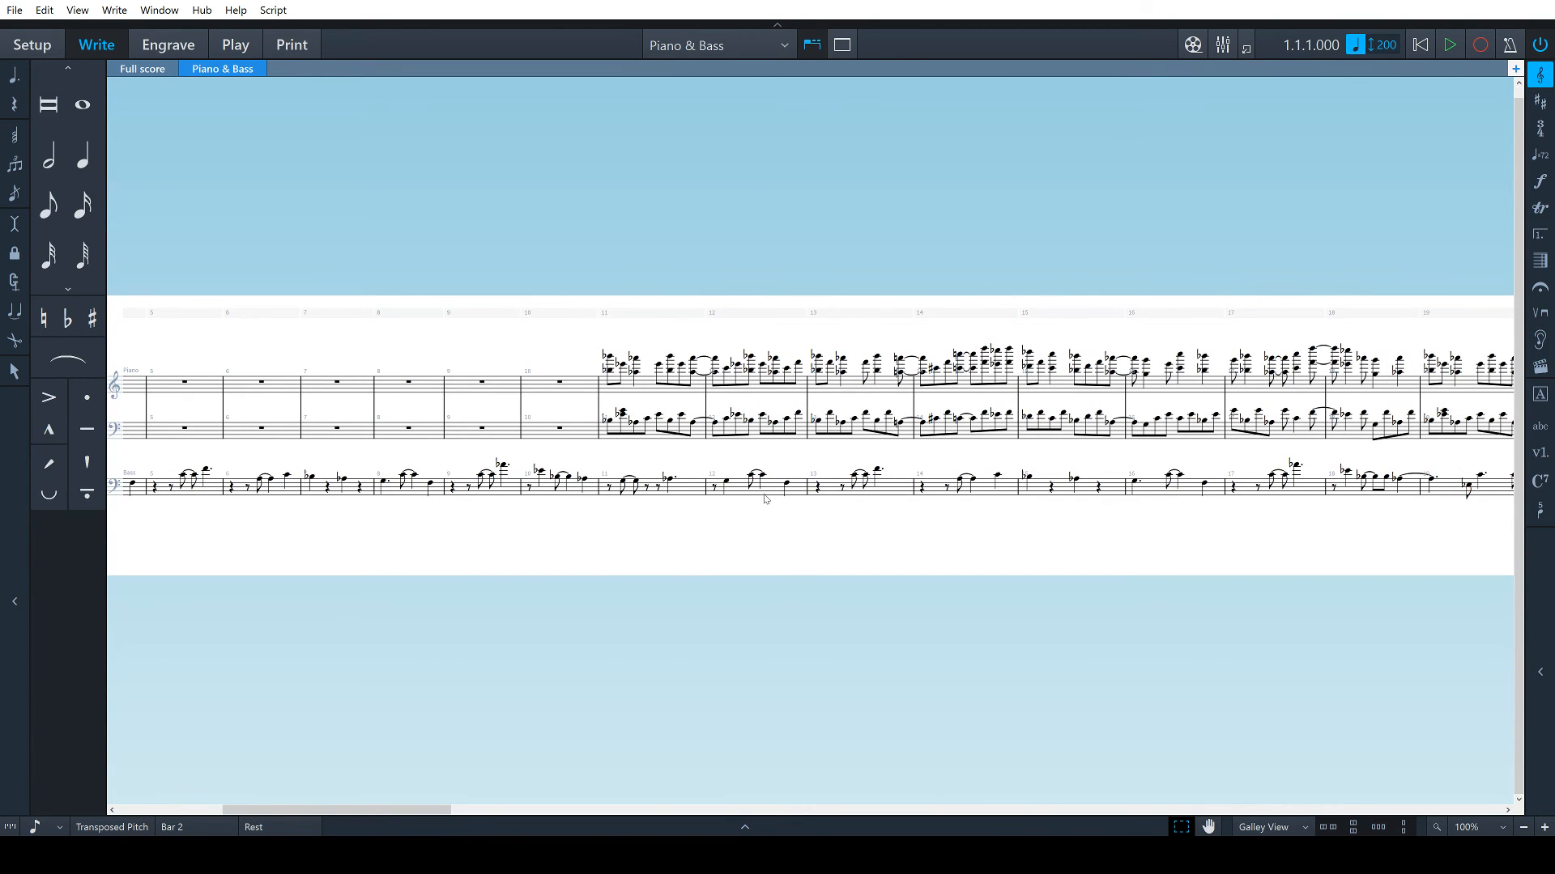
pyautogui.click(607, 420)
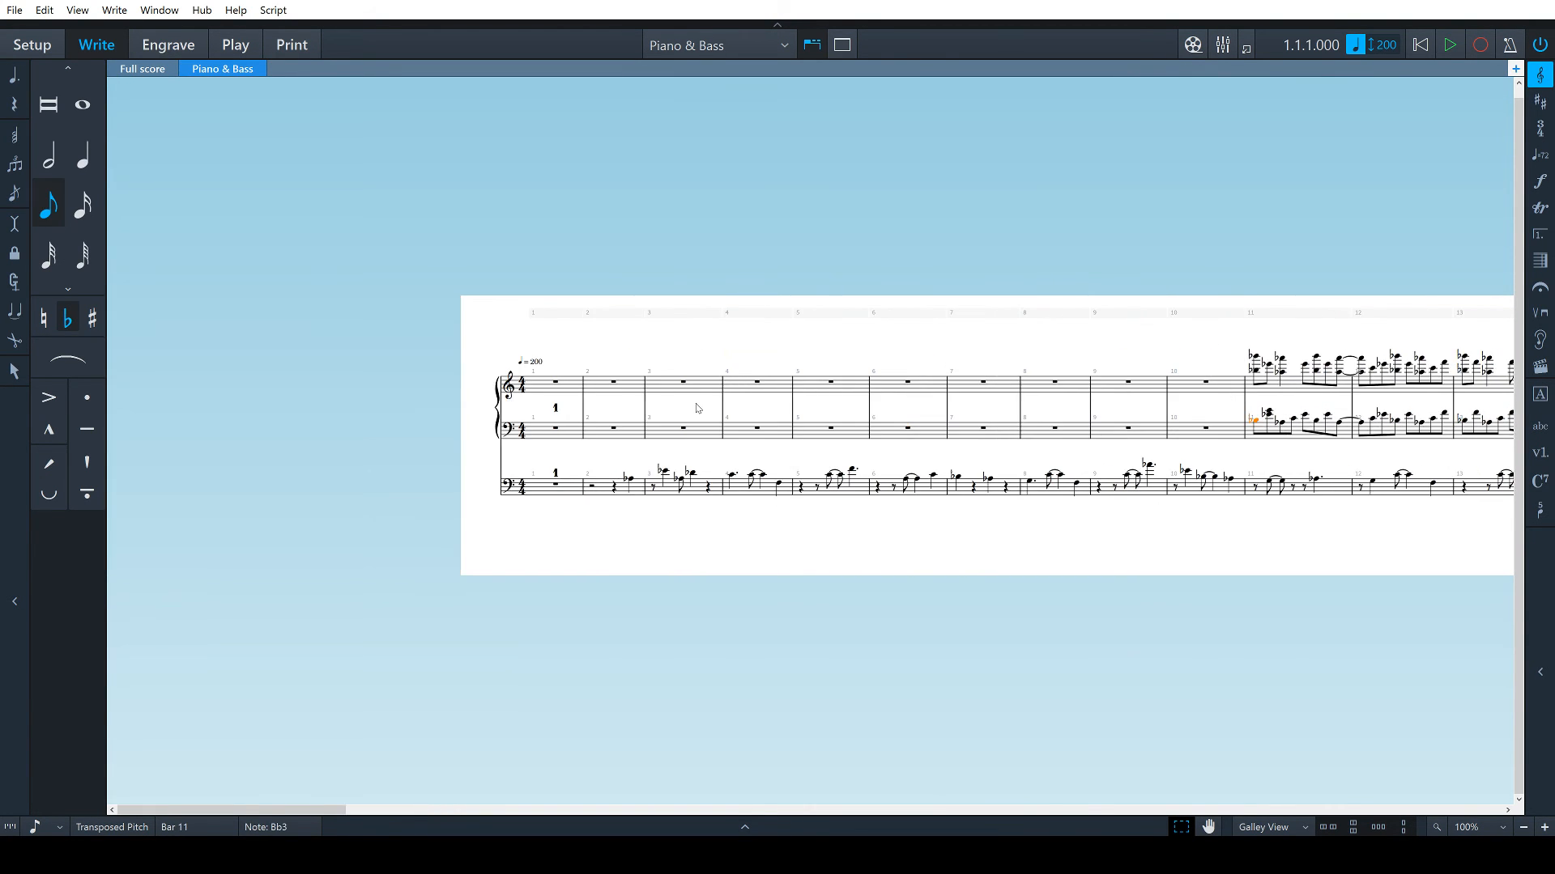
pyautogui.hscroll(-7, 564, 387)
pyautogui.click(526, 365)
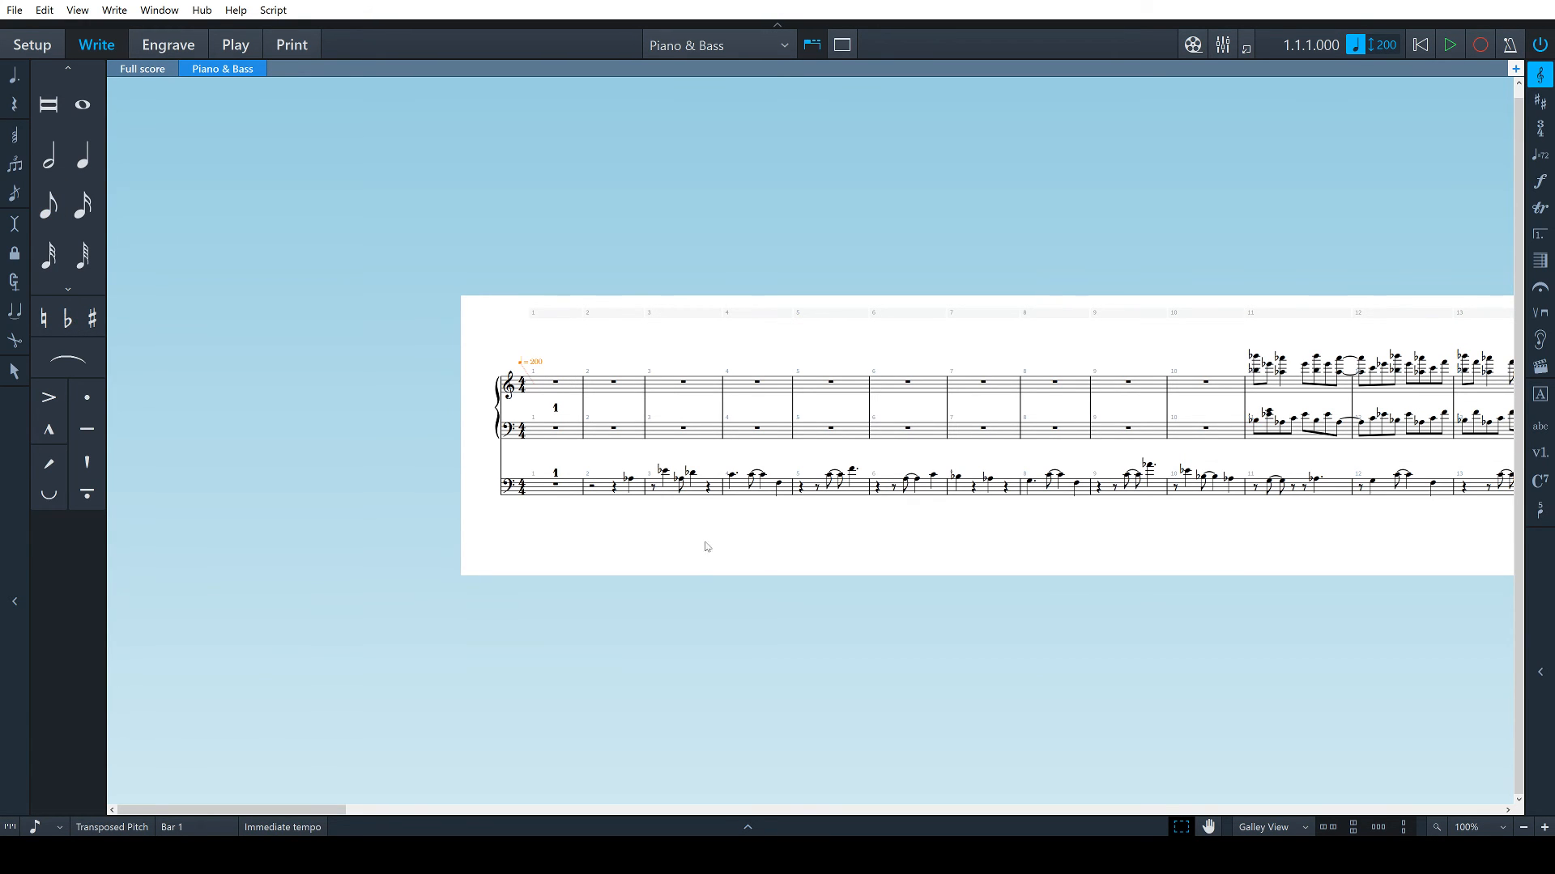
pyautogui.hscroll(3, 703, 559)
pyautogui.hscroll(3, 899, 549)
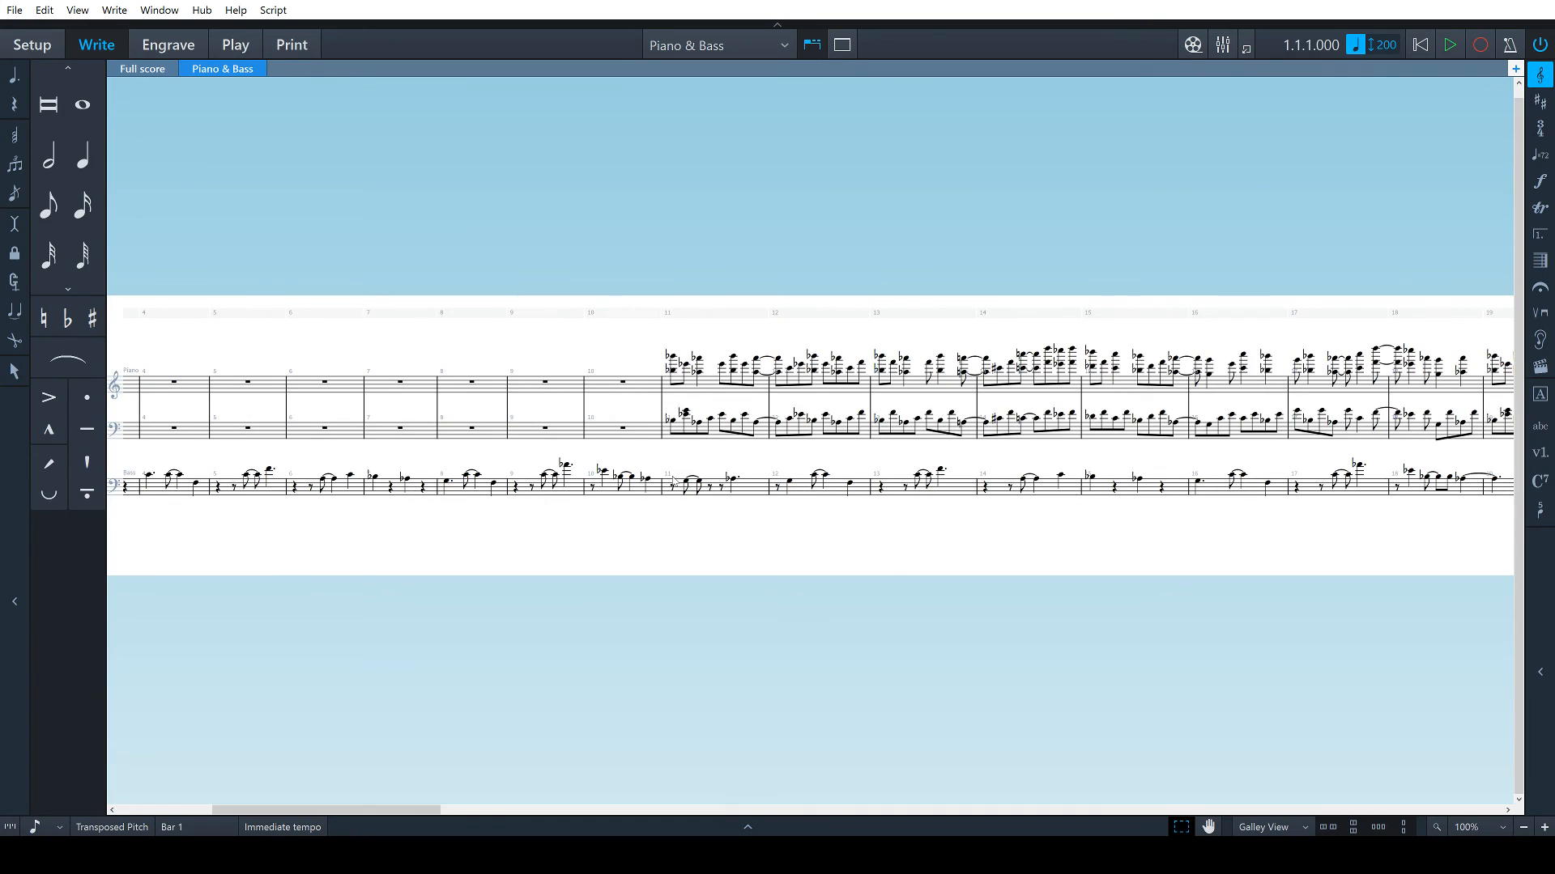
# Play back the Piano & Bass layout from the bass rest in bar 11, stopping in bar 52
pyautogui.click(673, 487)
pyautogui.press('space')
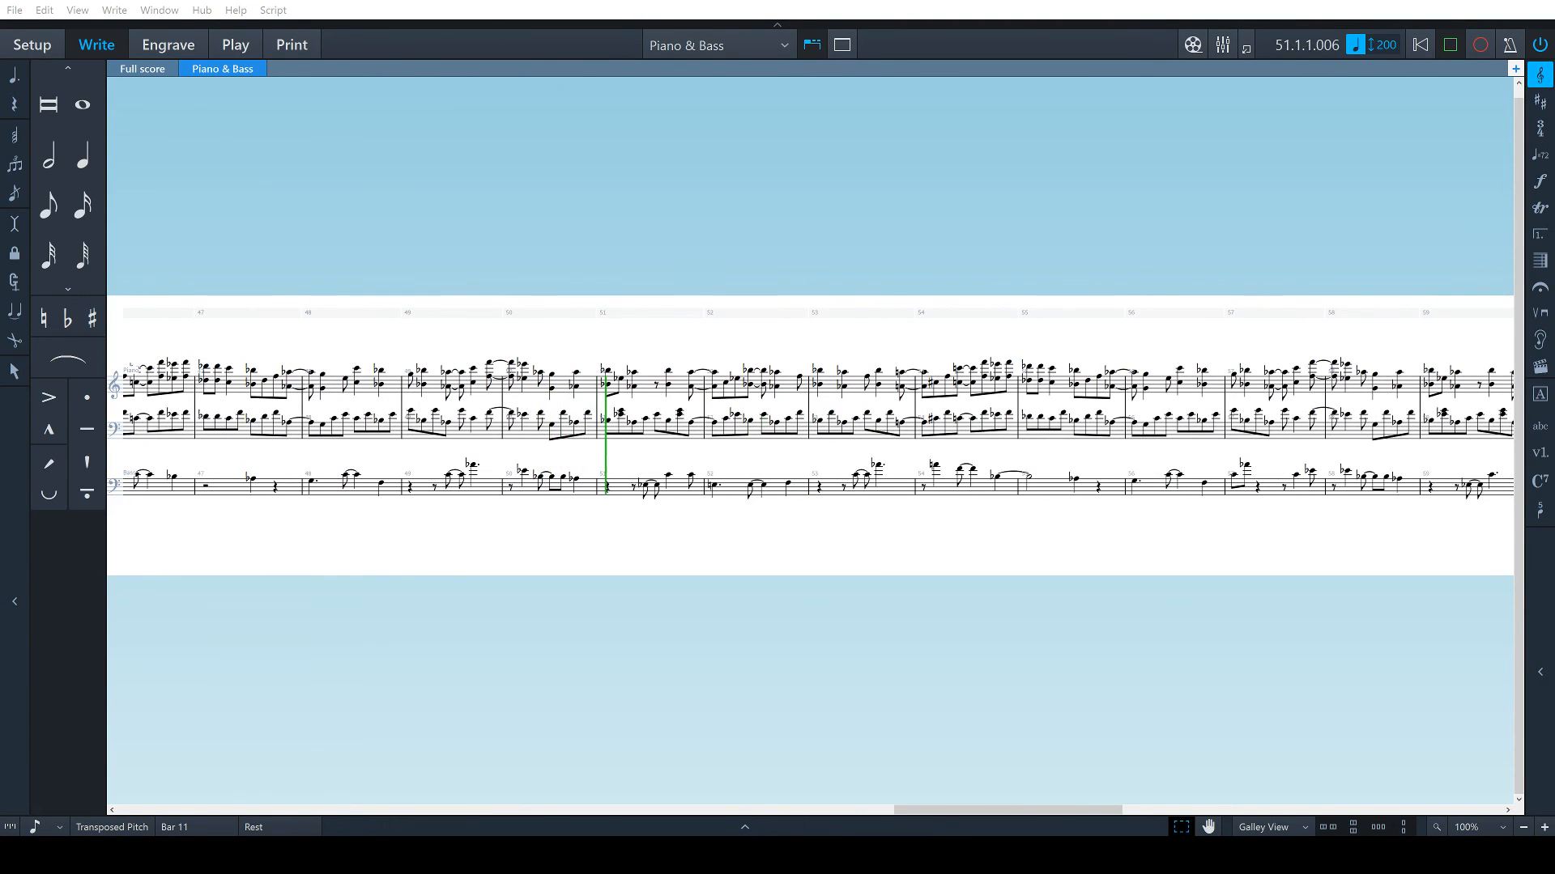
pyautogui.press('space')
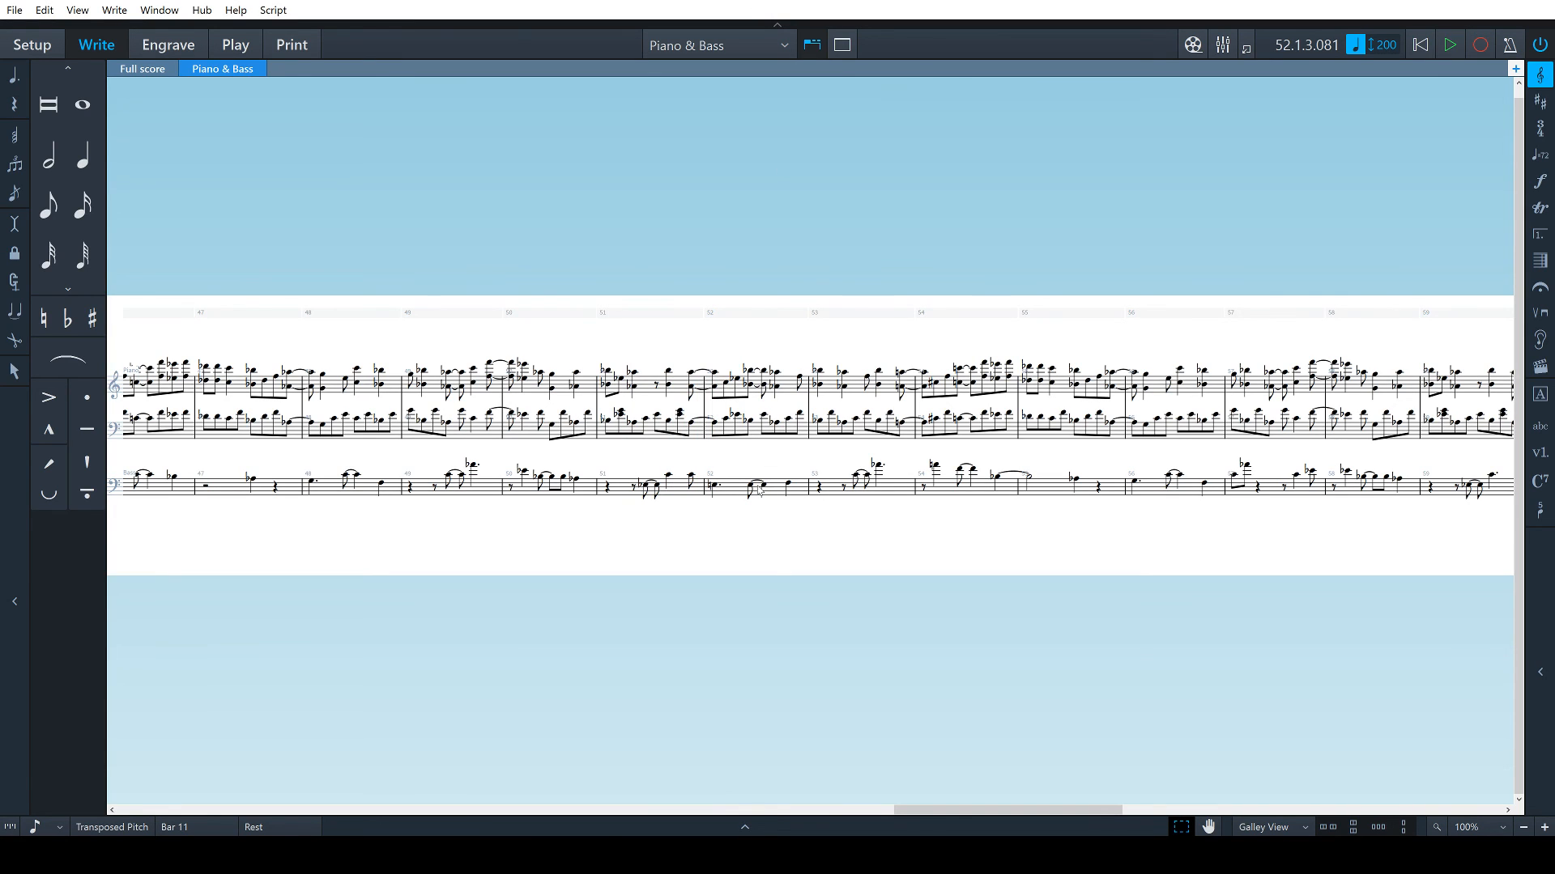